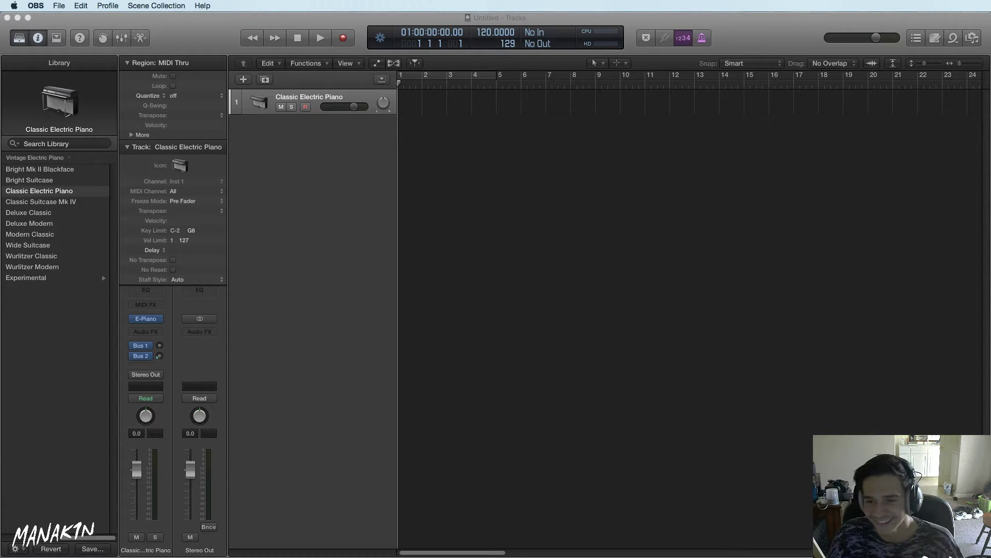
Switch to Logic Pro X, collapse the Region and Track inspector sections, and hide the Library
key("super+Tab")
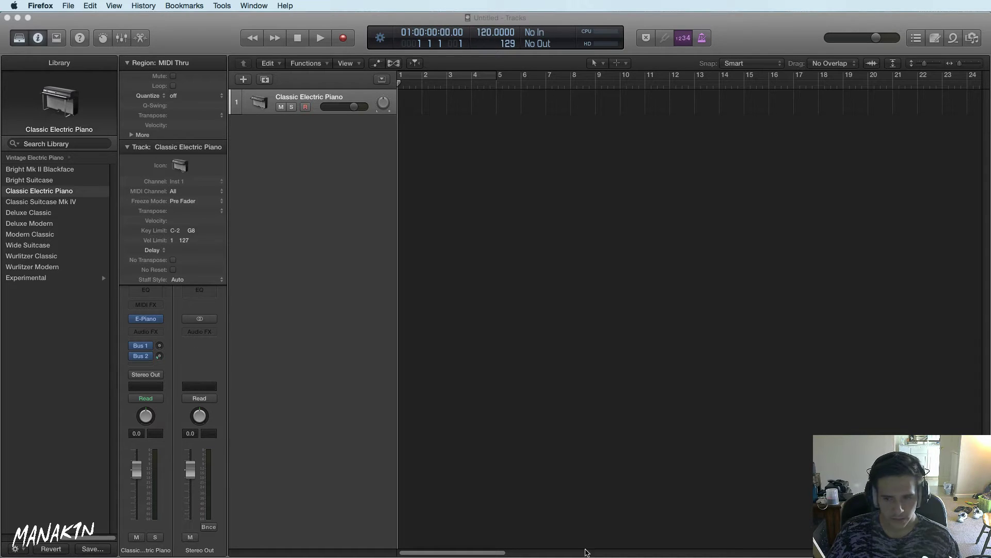
left_click(573, 356)
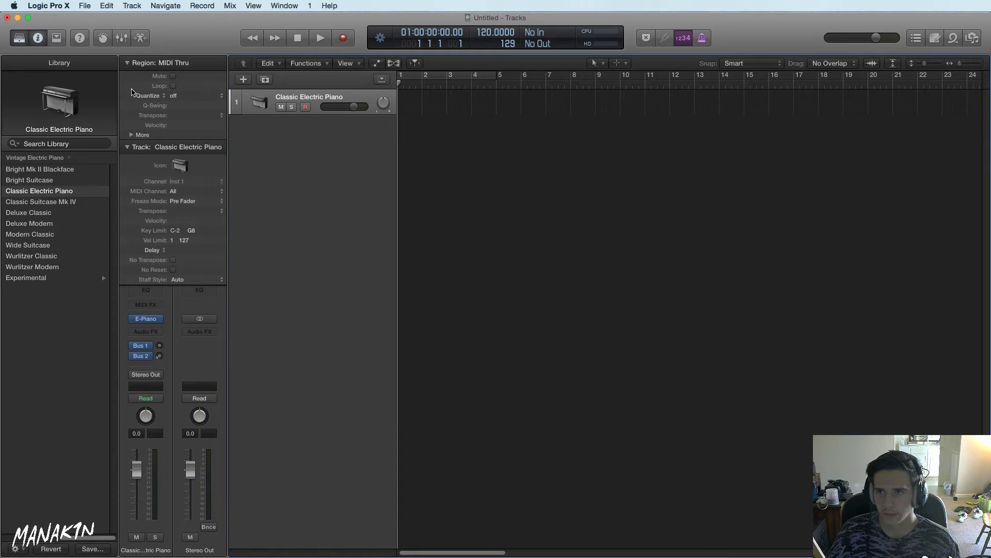
left_click(127, 63)
left_click(127, 78)
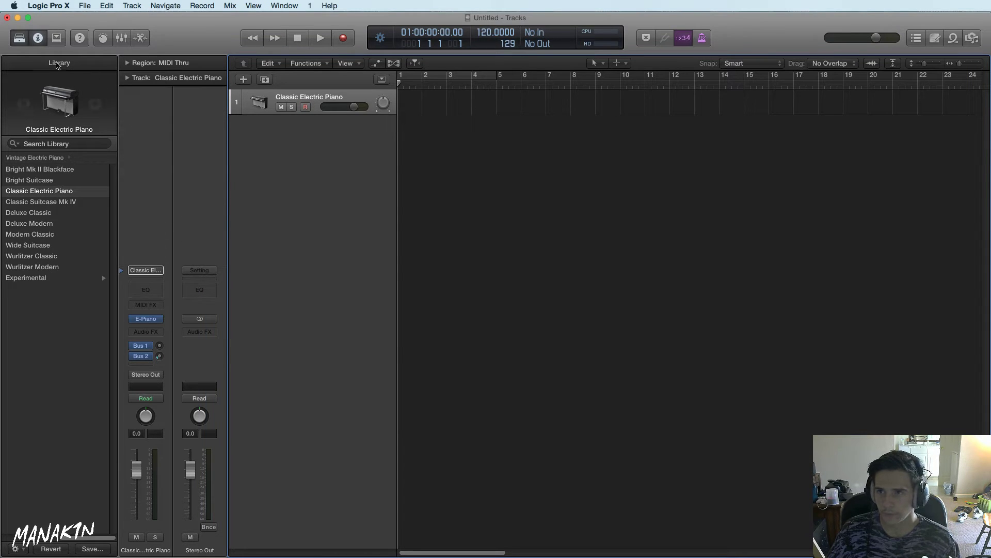
left_click(20, 38)
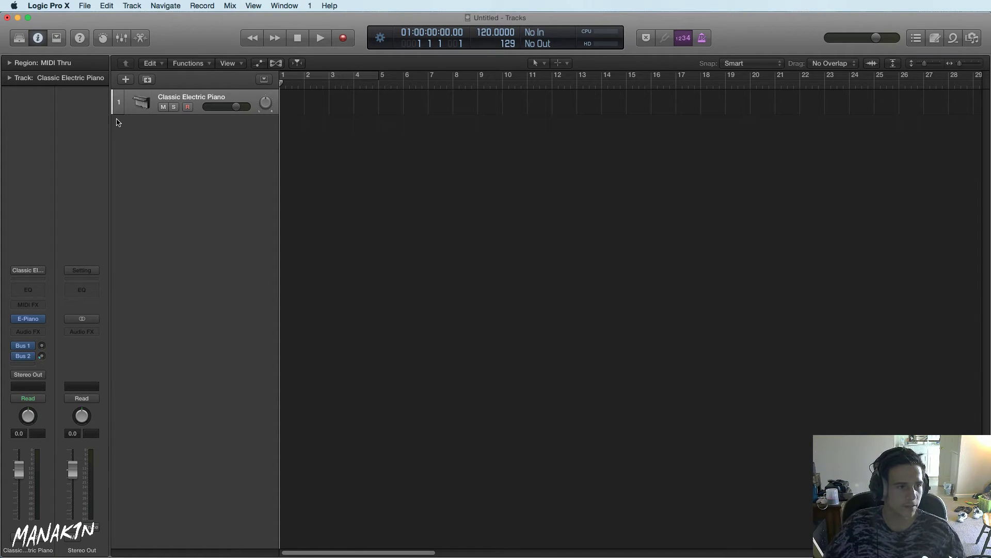
left_click(41, 319)
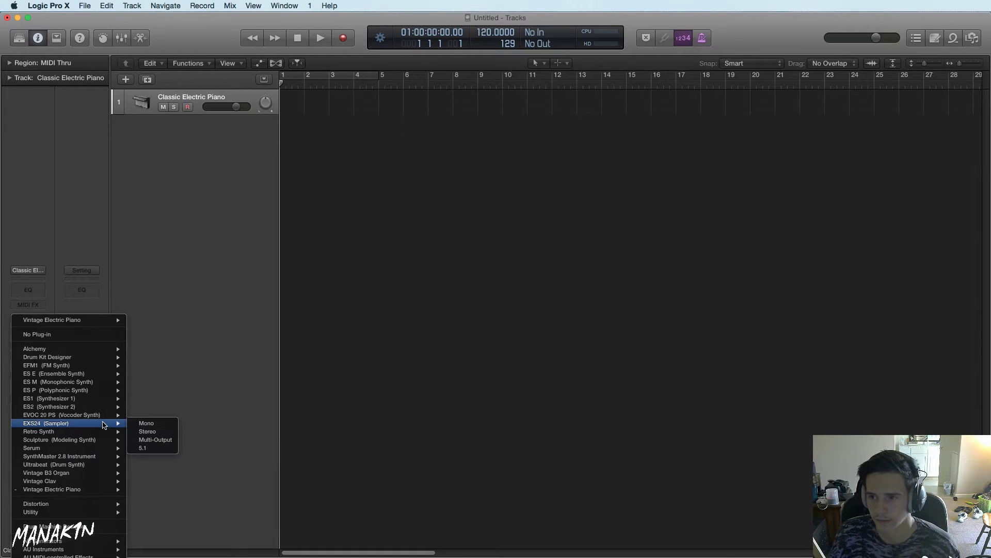
mouse_move(102, 457)
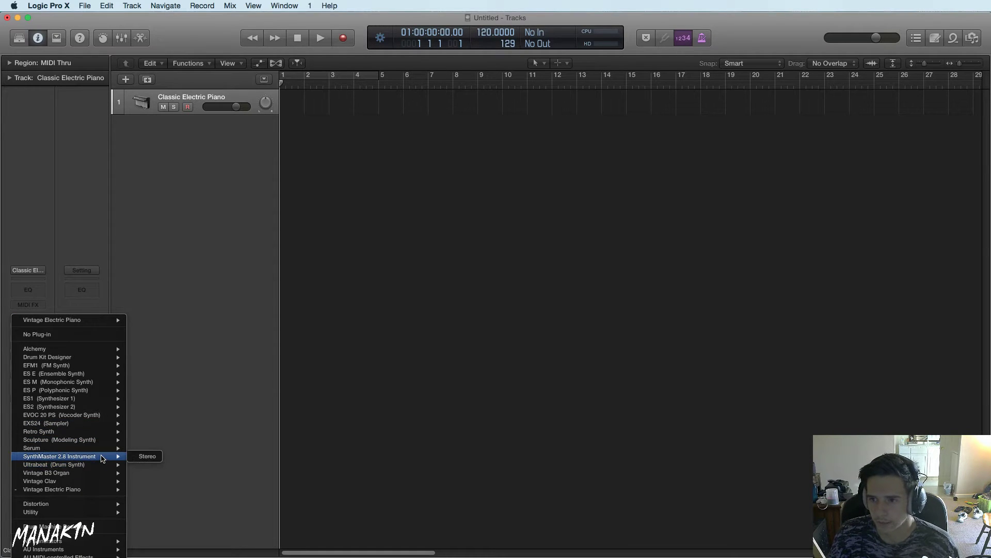
left_click(623, 172)
left_click(972, 37)
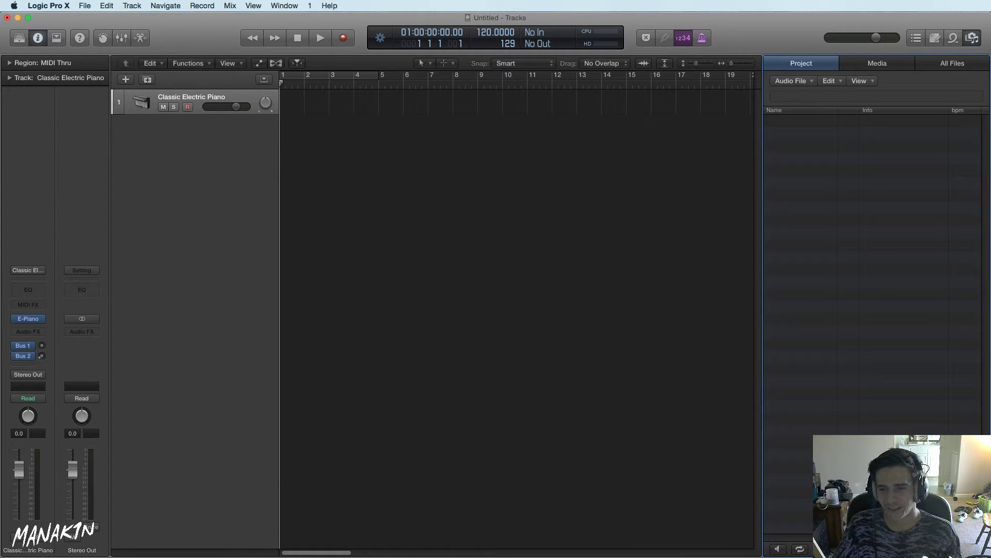
key("super+Tab")
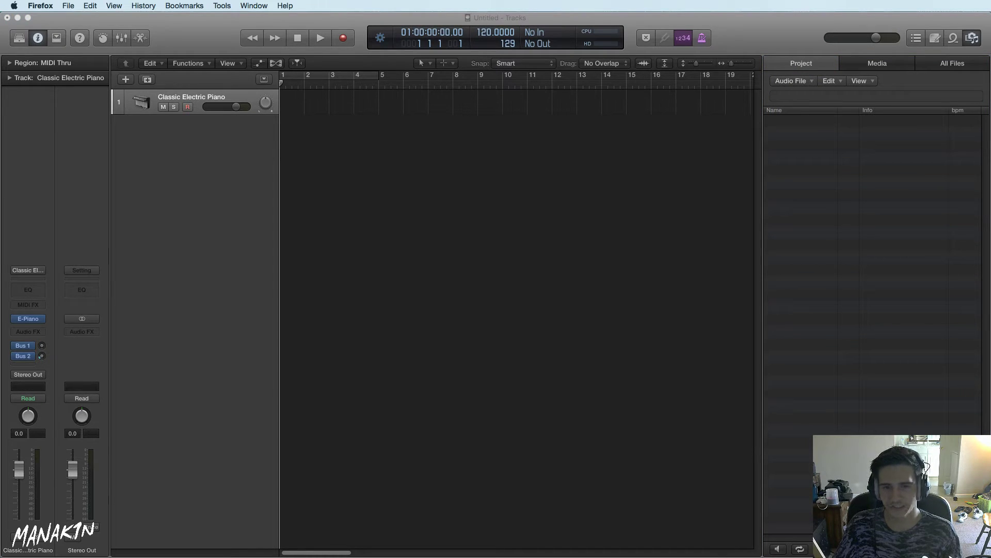
left_click_drag(465, 18, 455, 69)
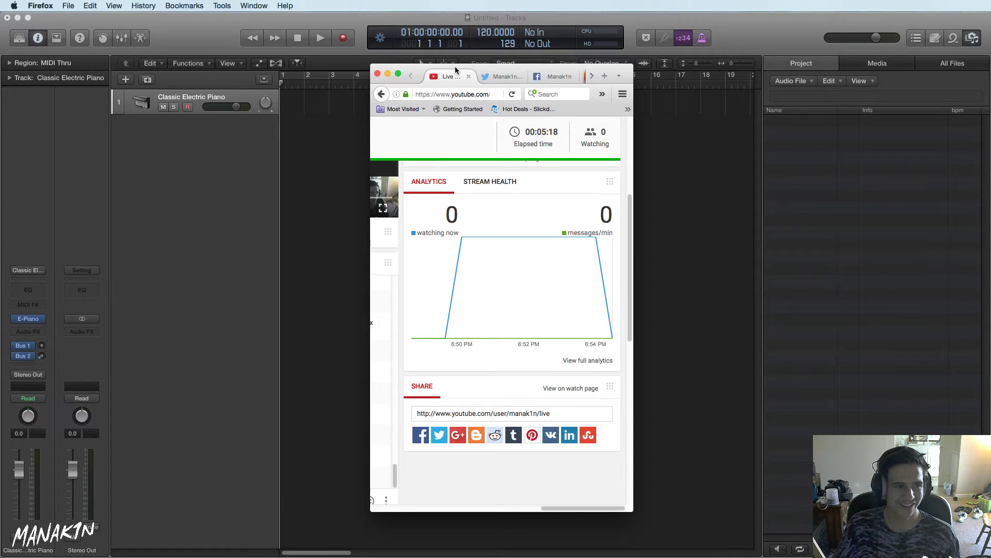
key("super+m")
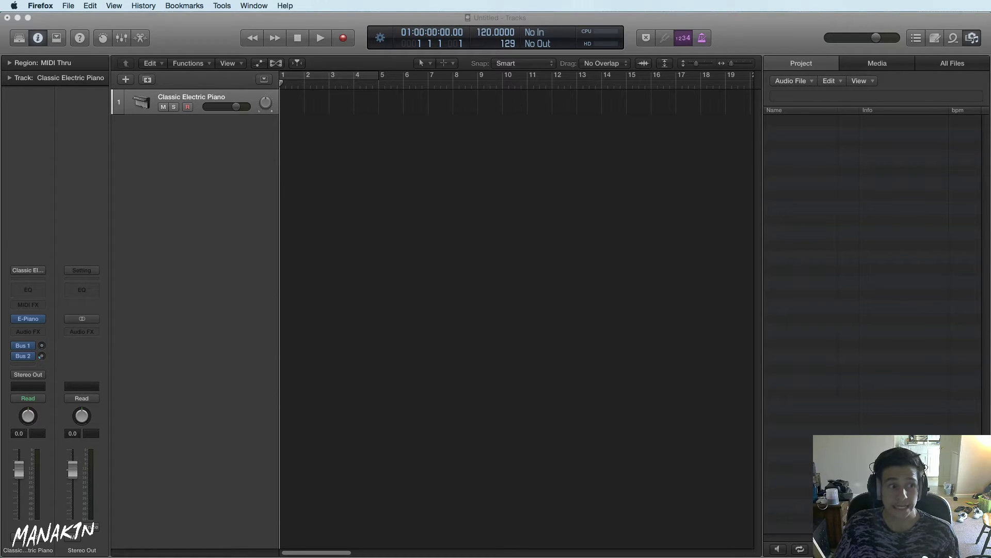
left_click(365, 290)
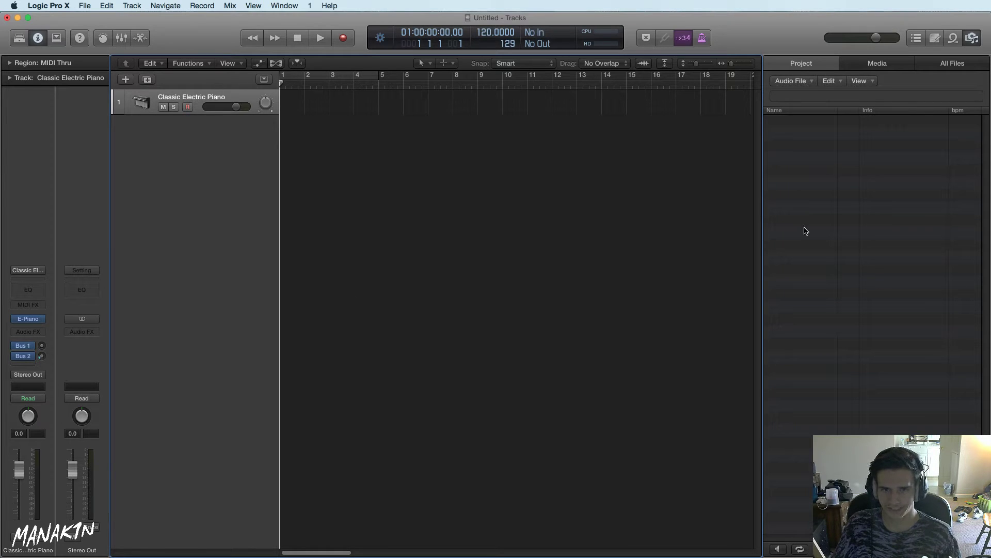
left_click(972, 38)
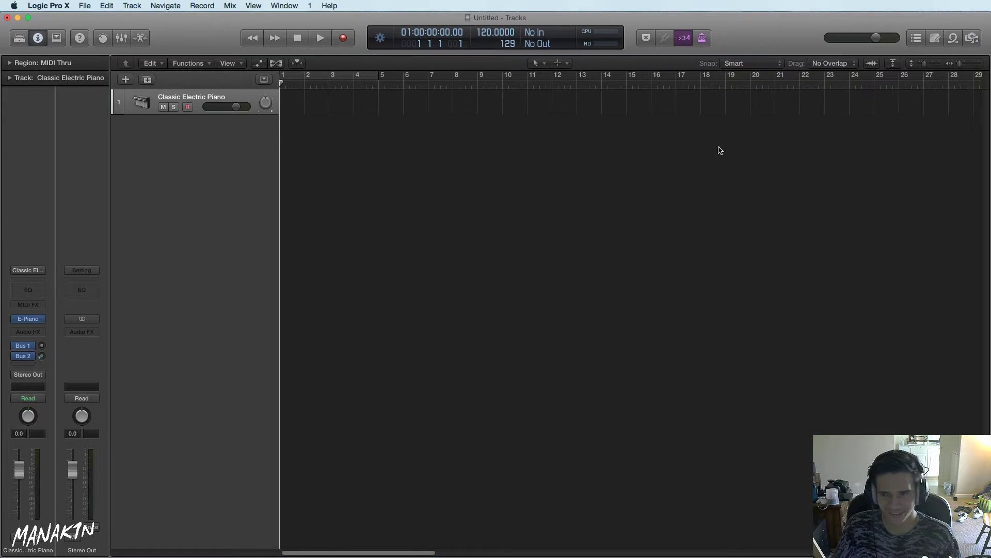
Replace the electric piano instrument on track 1 with Serum in stereo and move its window clear of the channel strips
left_click(42, 319)
mouse_move(80, 447)
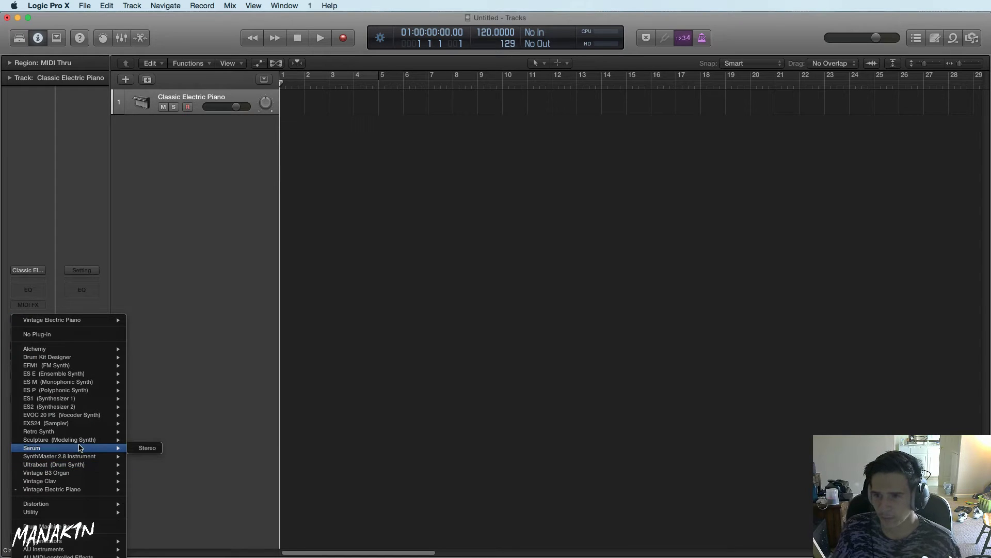
left_click(147, 448)
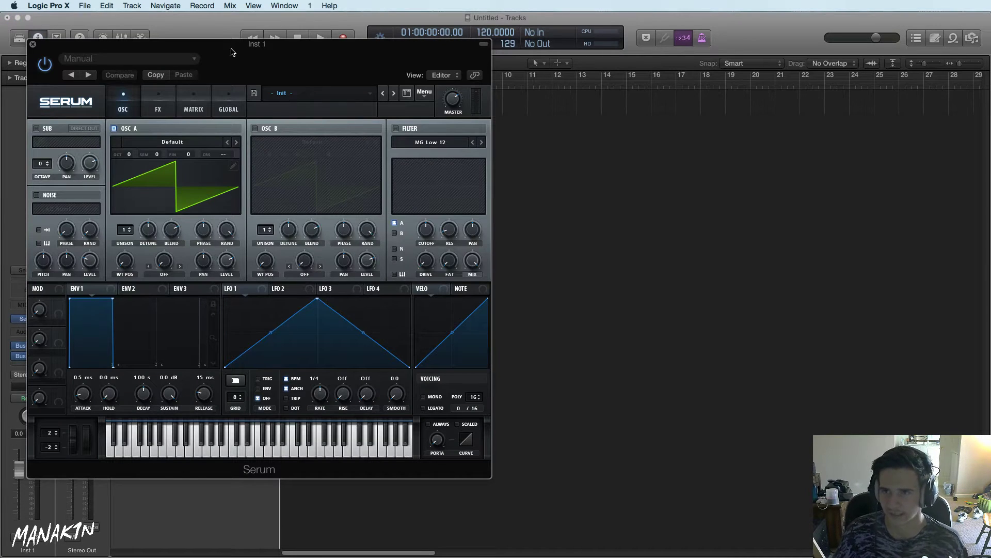
left_click_drag(232, 52, 405, 66)
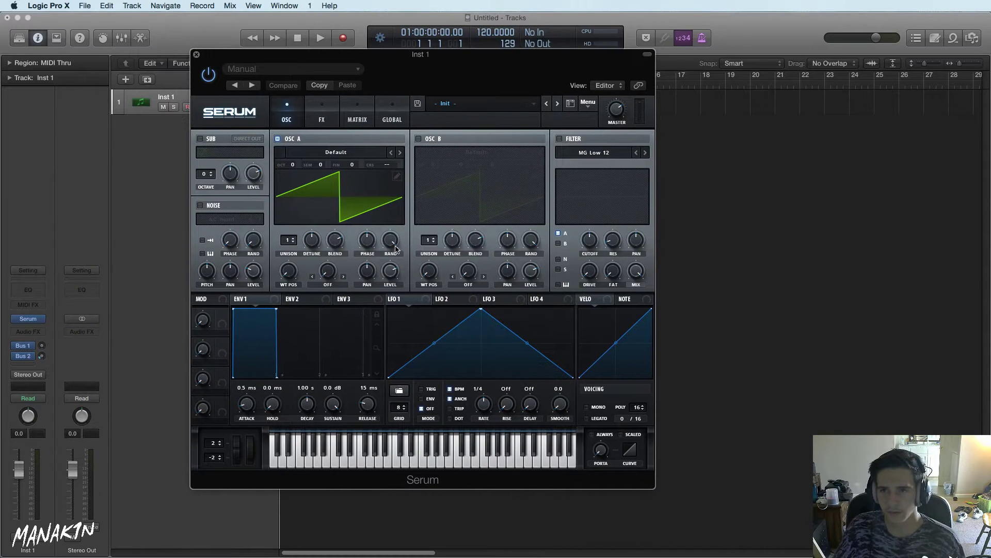
Load the BS Celebrate preset from the Skepsis Preset Pack in Serum
left_click(333, 72)
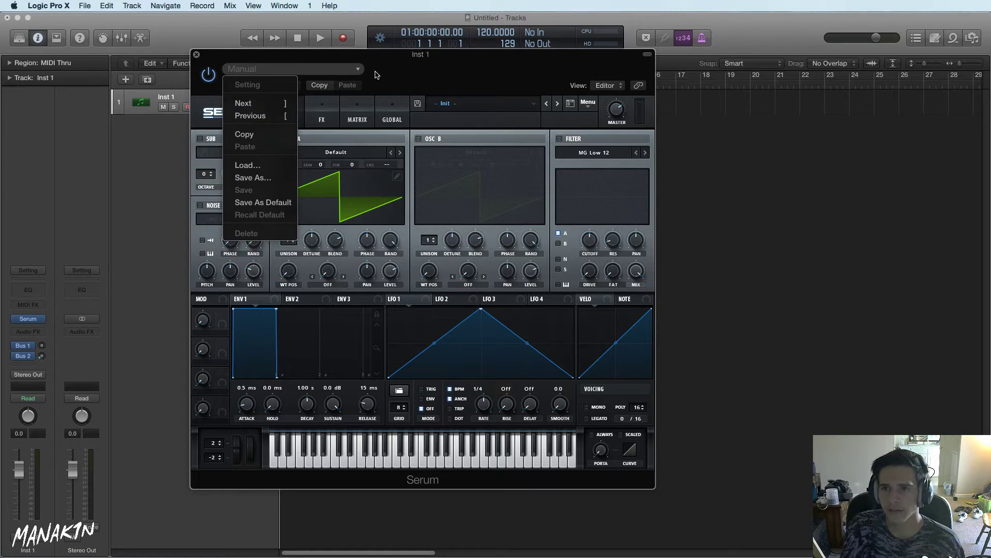
left_click(441, 93)
left_click(460, 103)
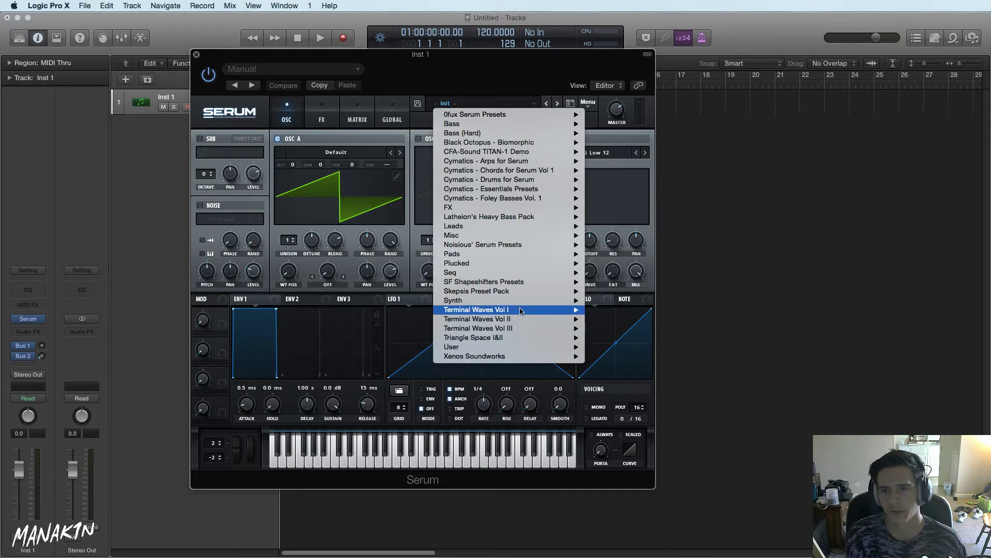
mouse_move(520, 292)
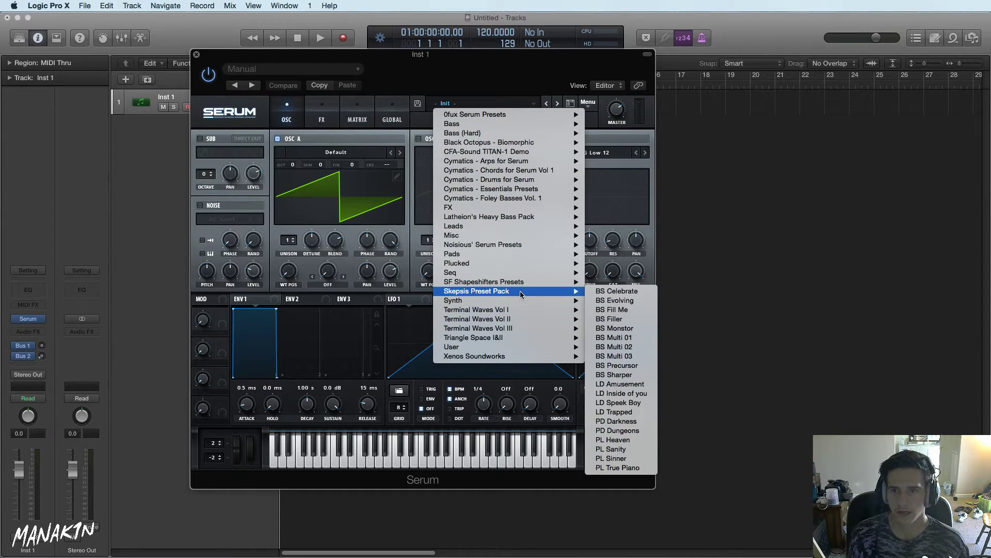
left_click(587, 274)
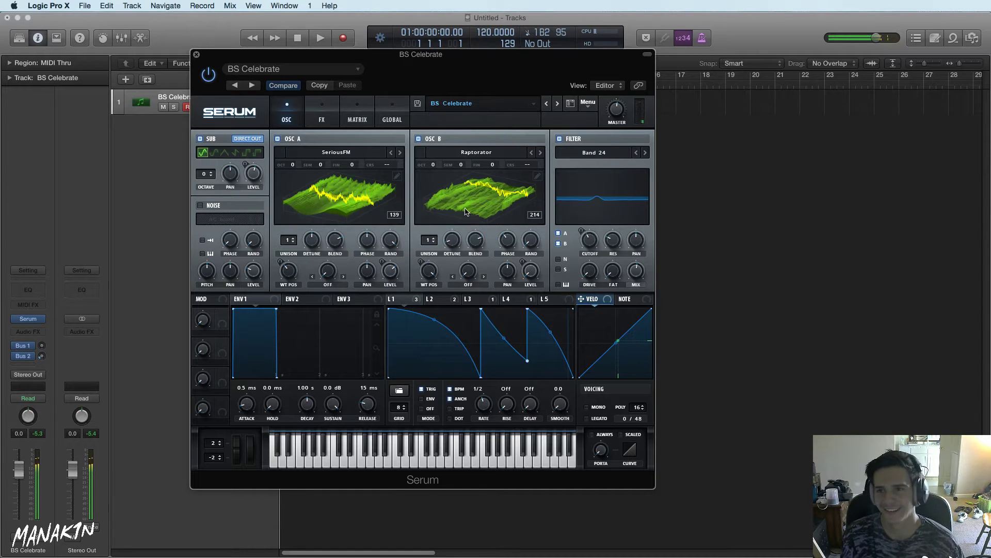
Audition the remaining bass presets of the Skepsis pack in order, from BS Evolving through BS Sharper
left_click(557, 104)
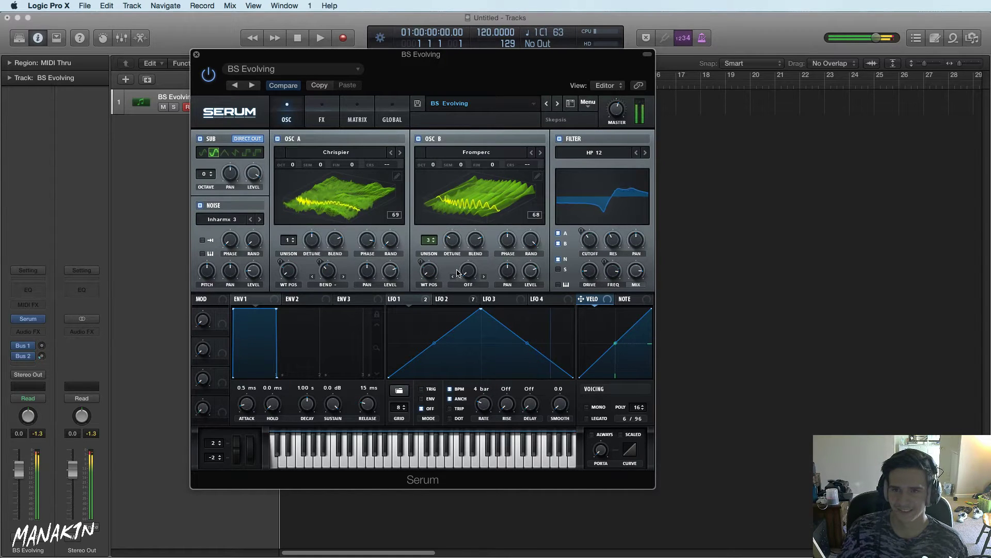
left_click(558, 103)
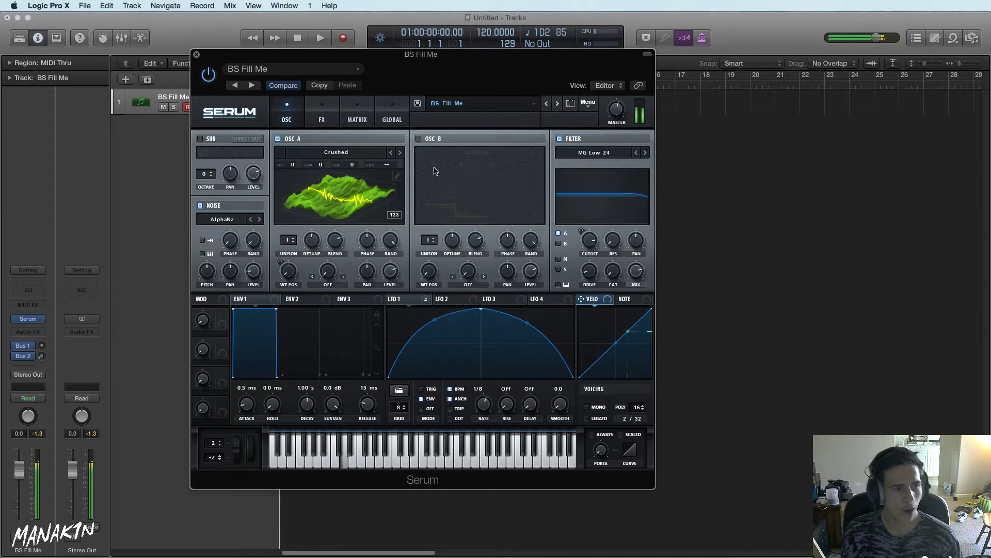
left_click(558, 105)
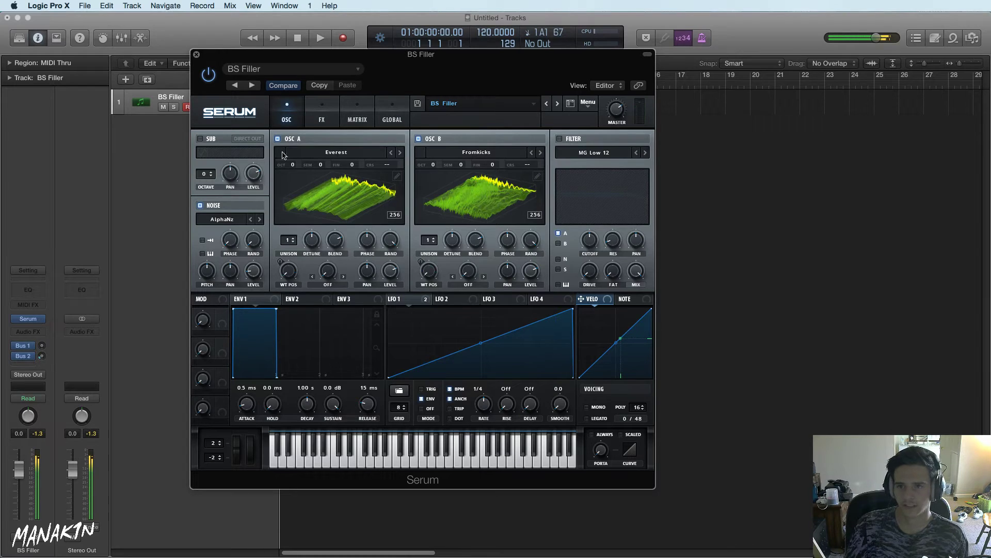
left_click(558, 104)
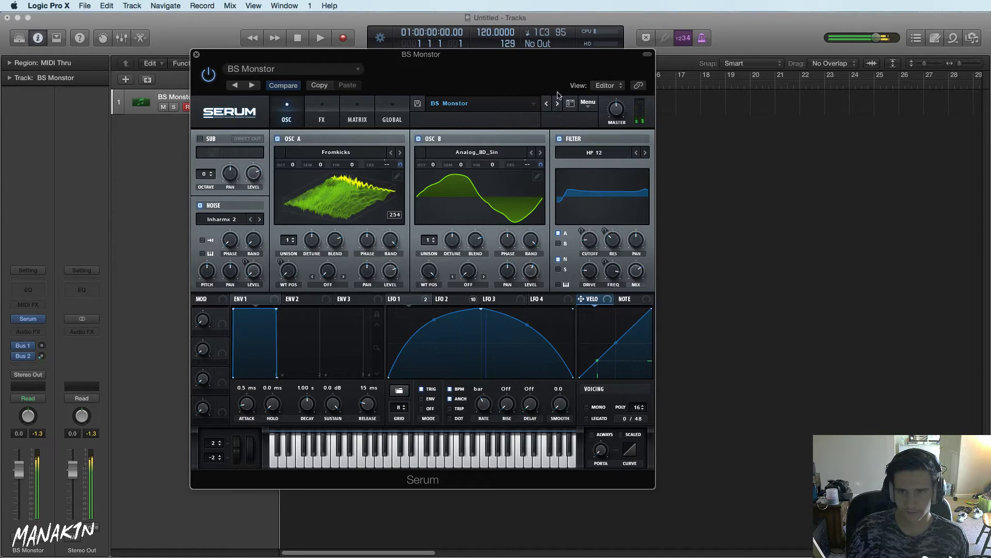
left_click(558, 103)
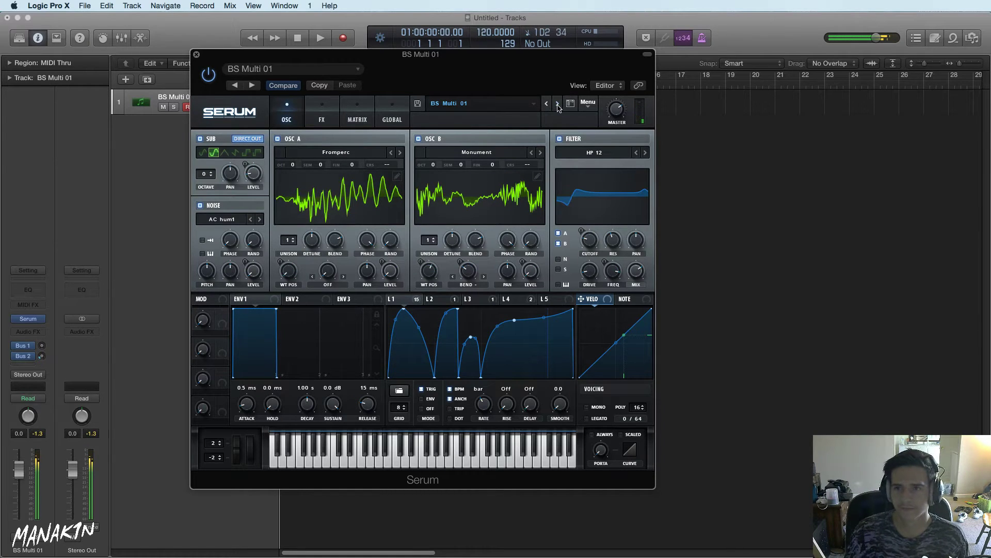
left_click(558, 104)
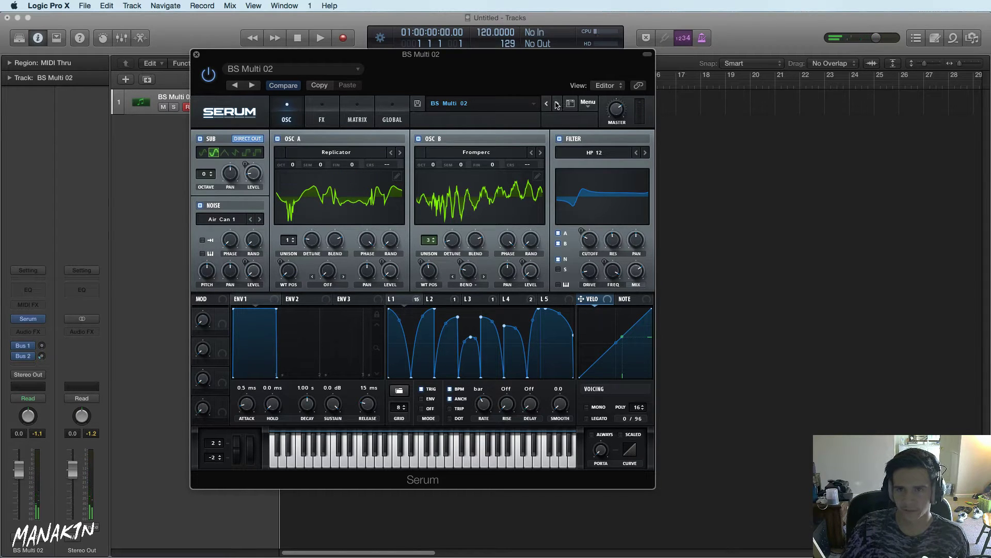
left_click(557, 104)
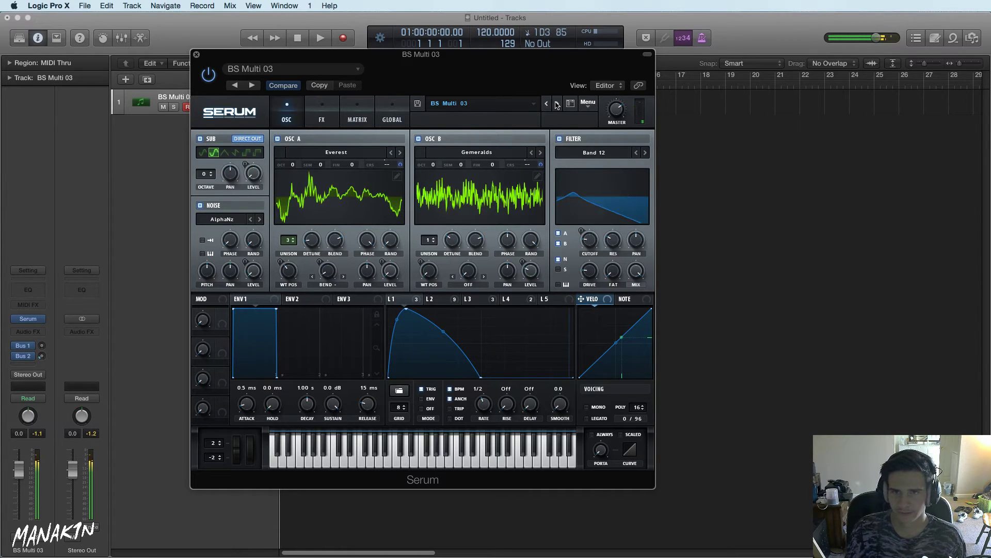
left_click(558, 105)
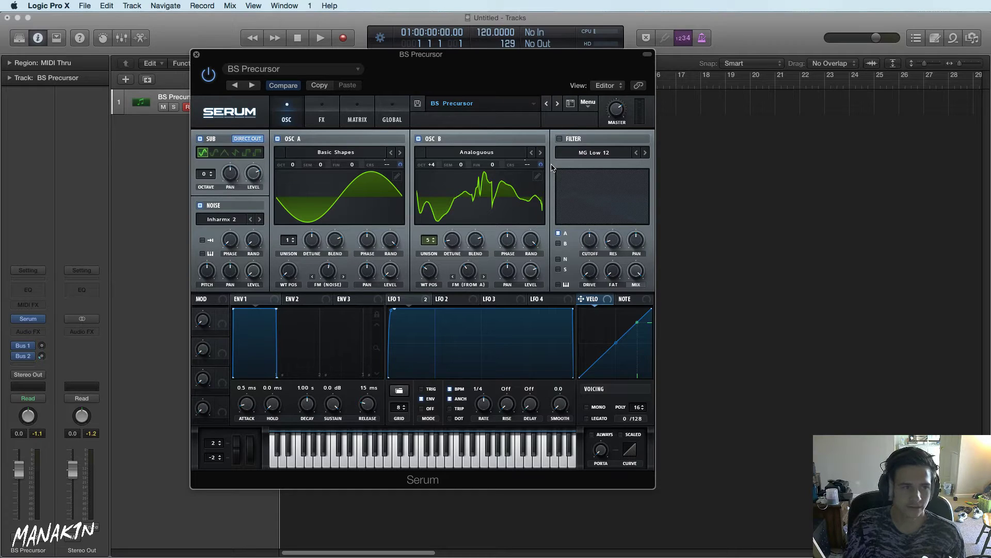
left_click(558, 104)
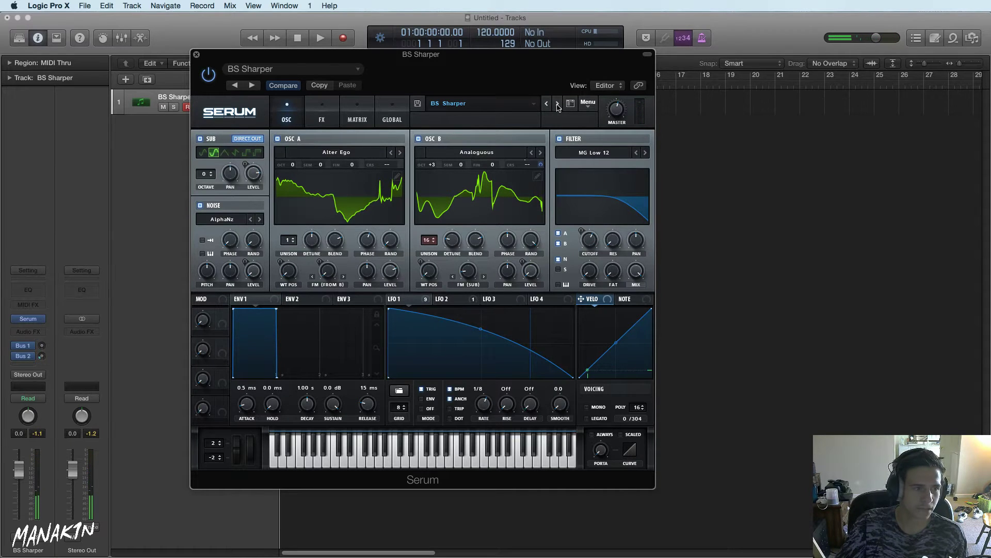
Audition the pack's lead and pad presets from LD Amusement through PD Dungeons, dismissing the missing-noise alert on LD Trapped
left_click(558, 105)
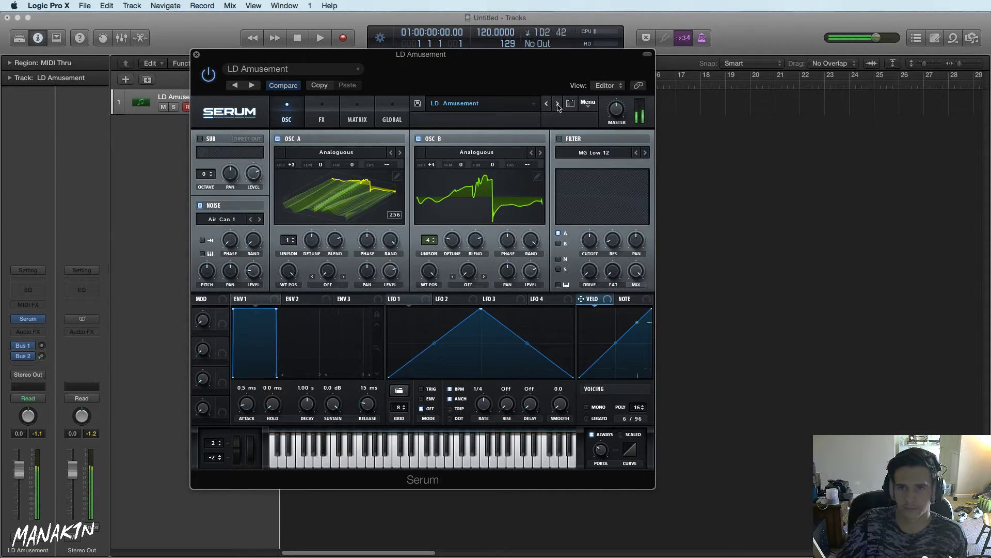
left_click(558, 105)
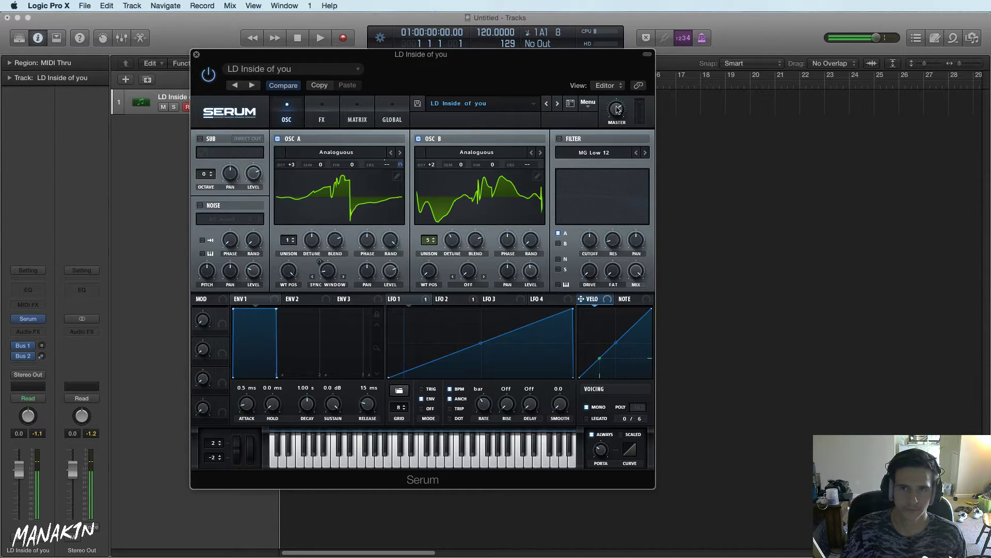
left_click(557, 104)
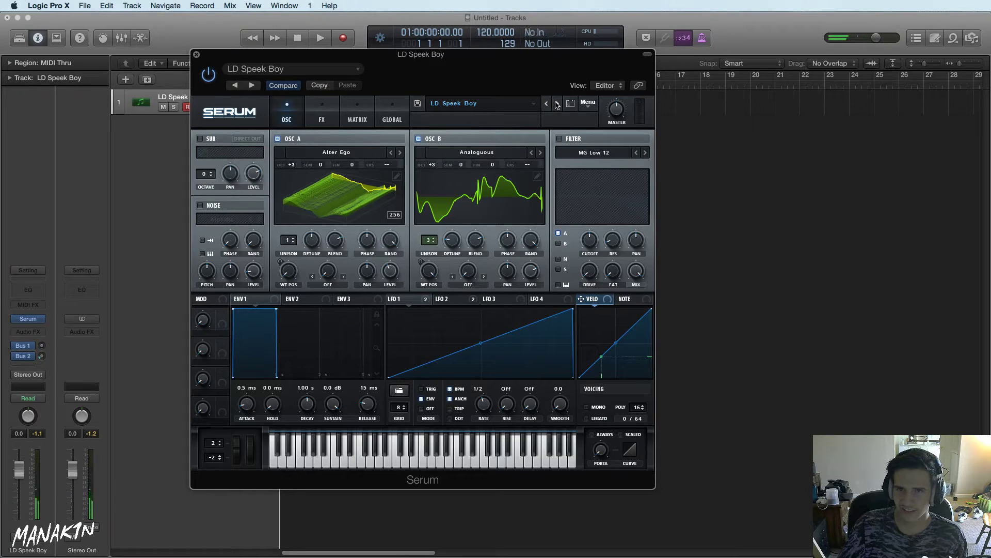
left_click(557, 105)
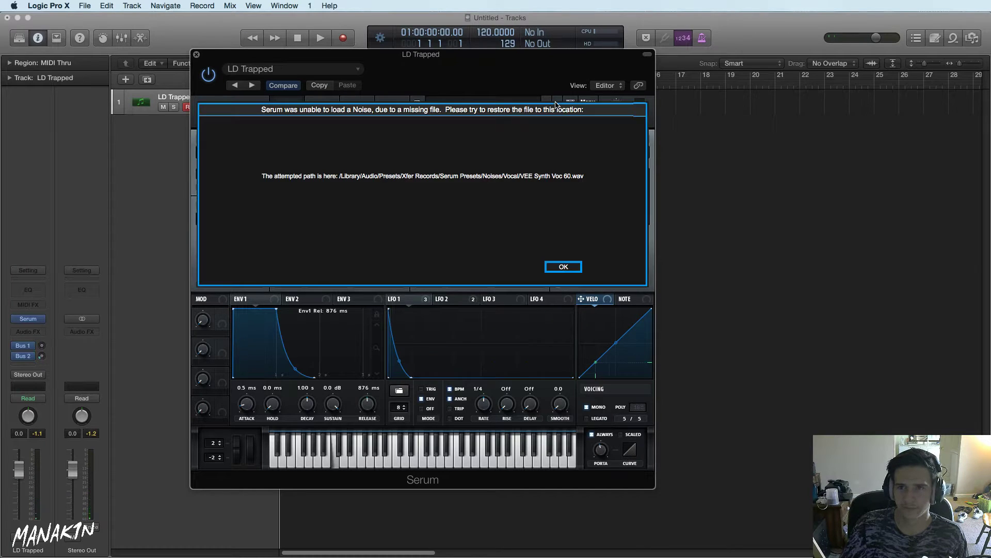
left_click(563, 267)
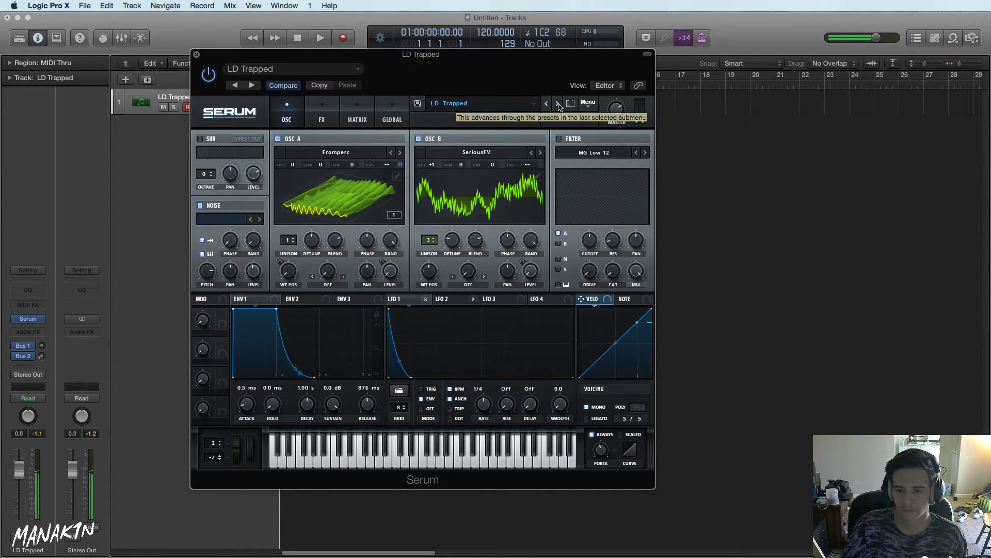
left_click(558, 104)
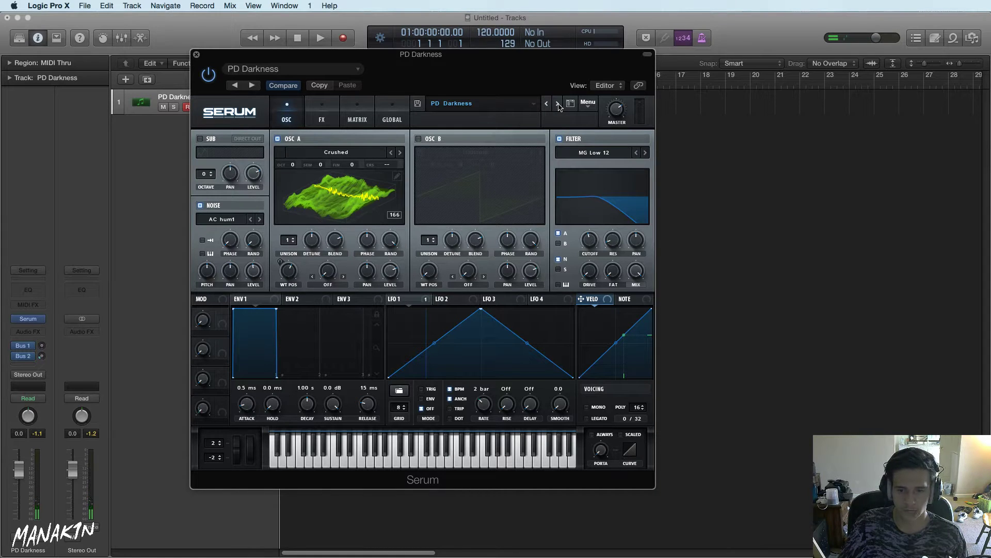
left_click(558, 104)
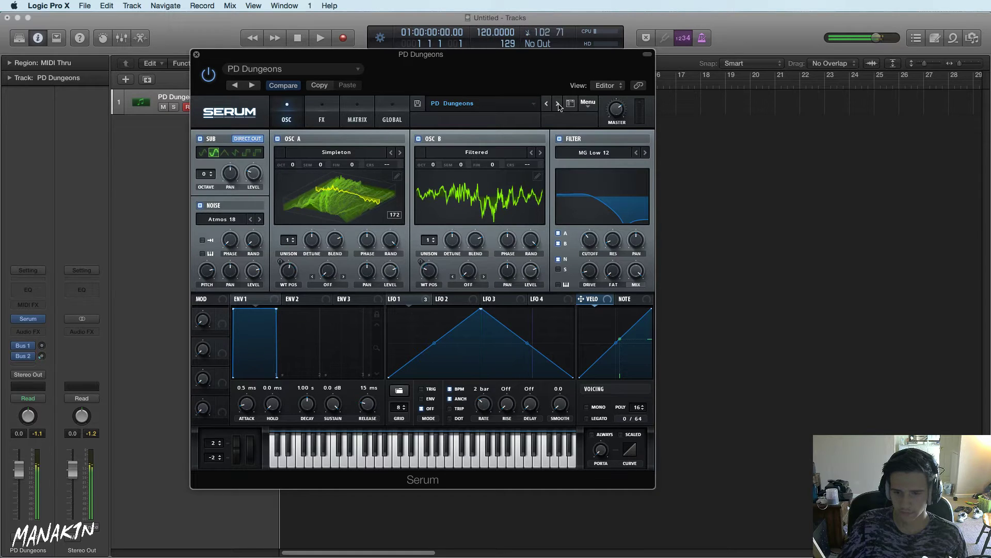
Audition the remaining Skepsis presets from PL Heaven through PL True Piano, dismissing the missing-noise alert, and close the Serum window
left_click(558, 104)
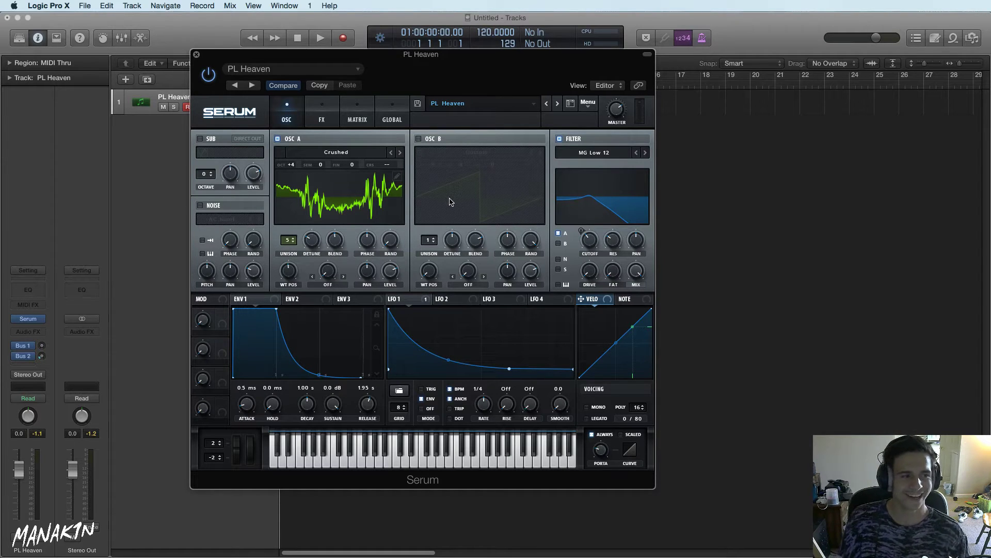
left_click_drag(412, 72, 555, 89)
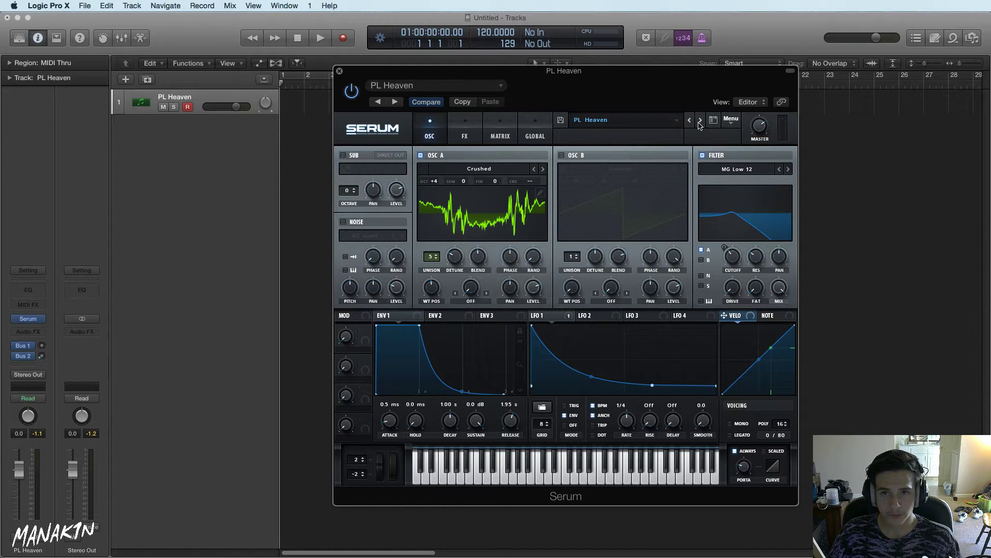
left_click(700, 121)
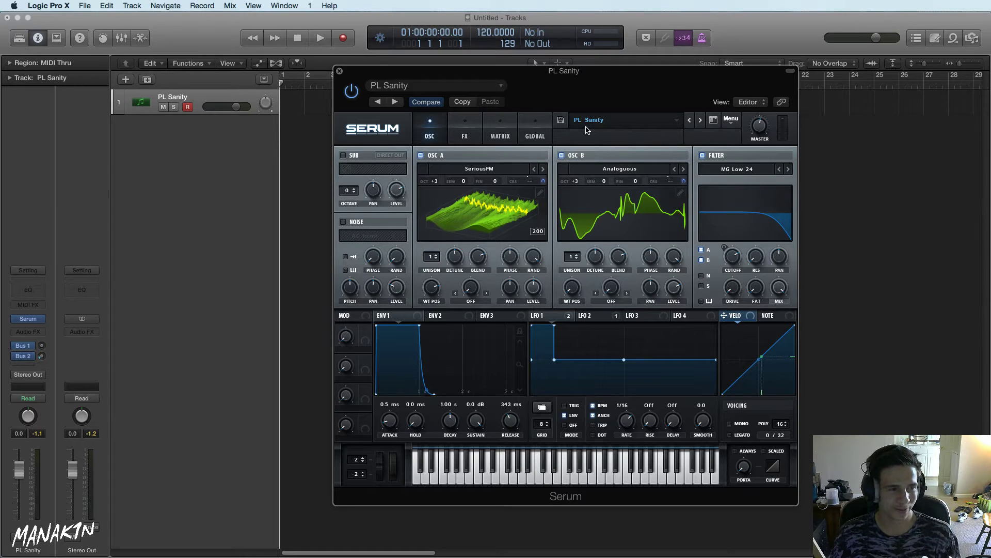
left_click(701, 120)
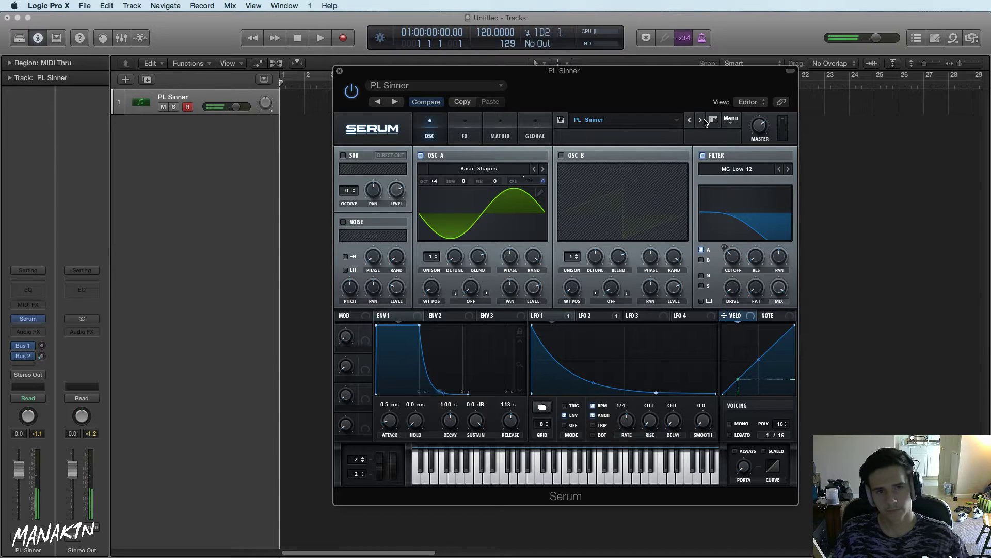
left_click(699, 121)
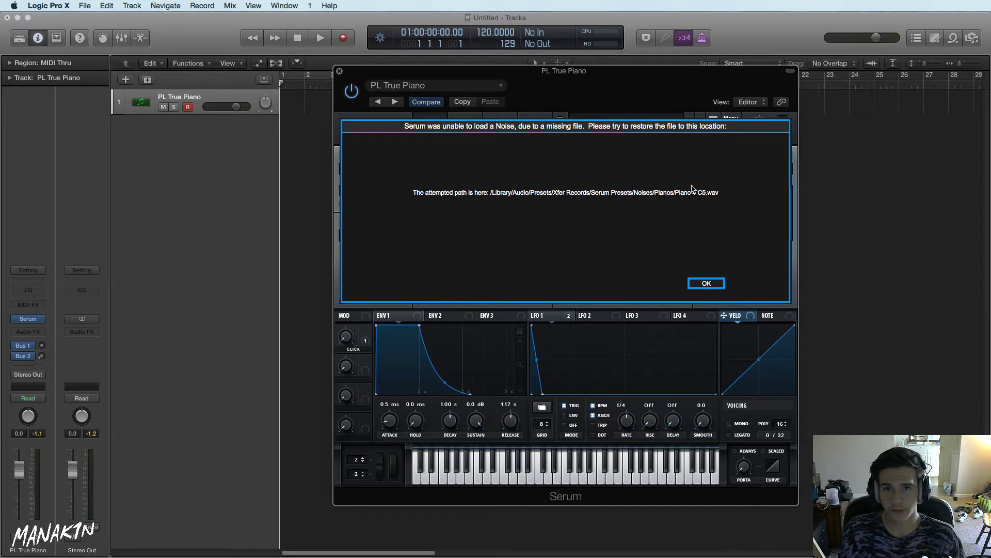
left_click(707, 284)
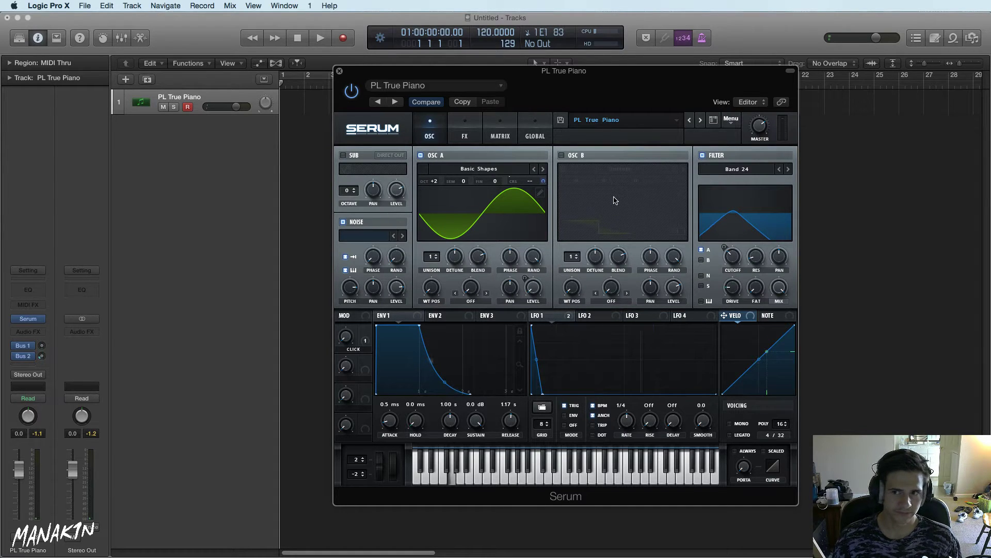
left_click(700, 120)
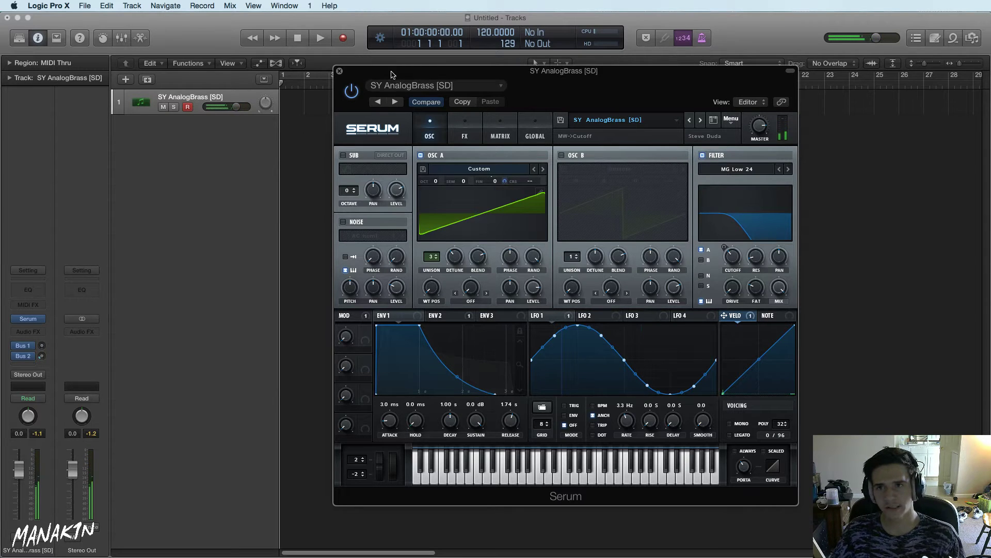
left_click(339, 70)
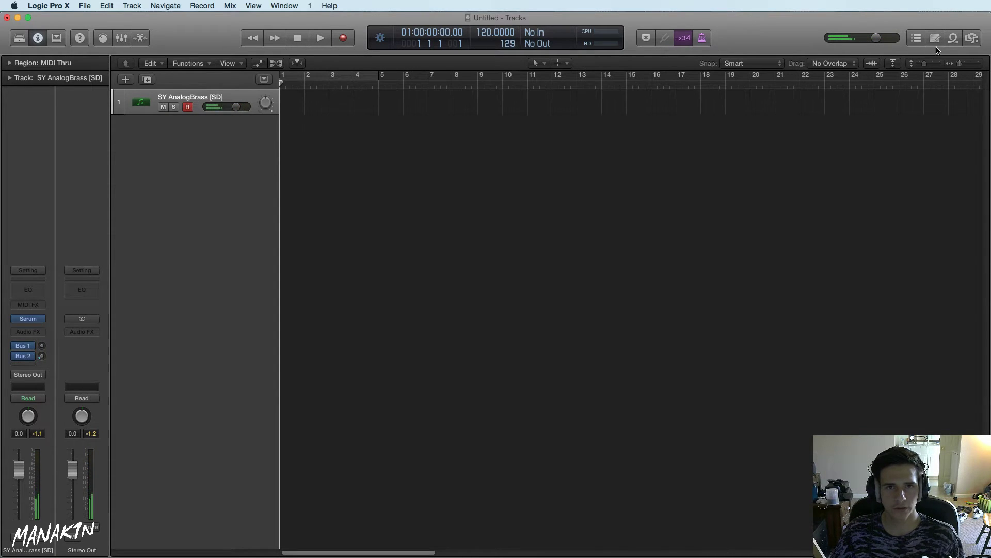
left_click(973, 40)
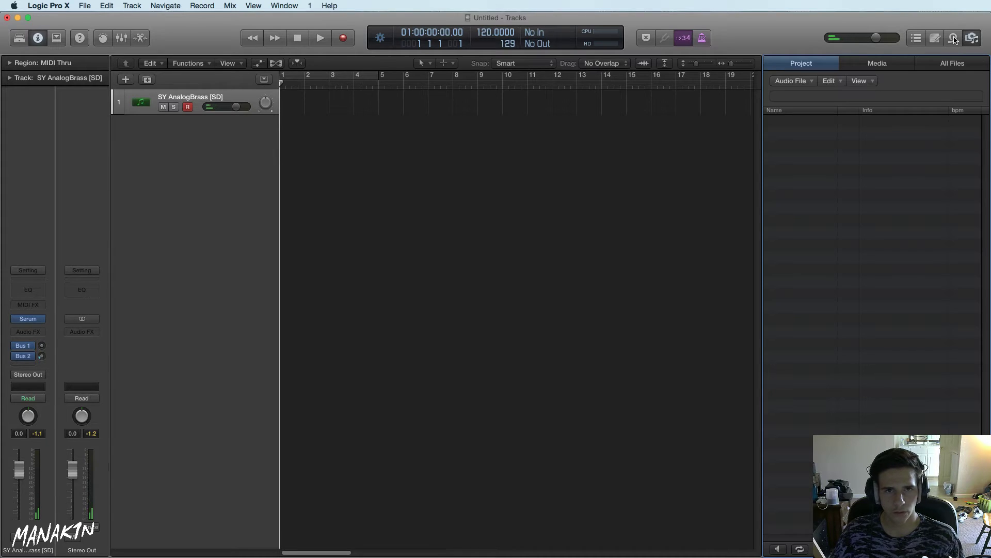
left_click(953, 38)
left_click(935, 39)
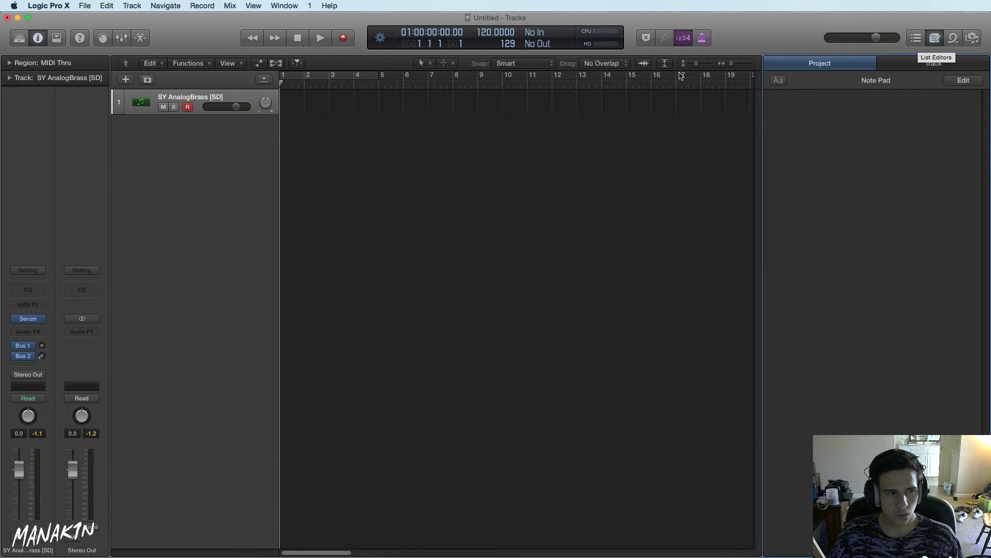
Open the Think Back (Original Mix) project without closing the current untitled project
left_click(85, 5)
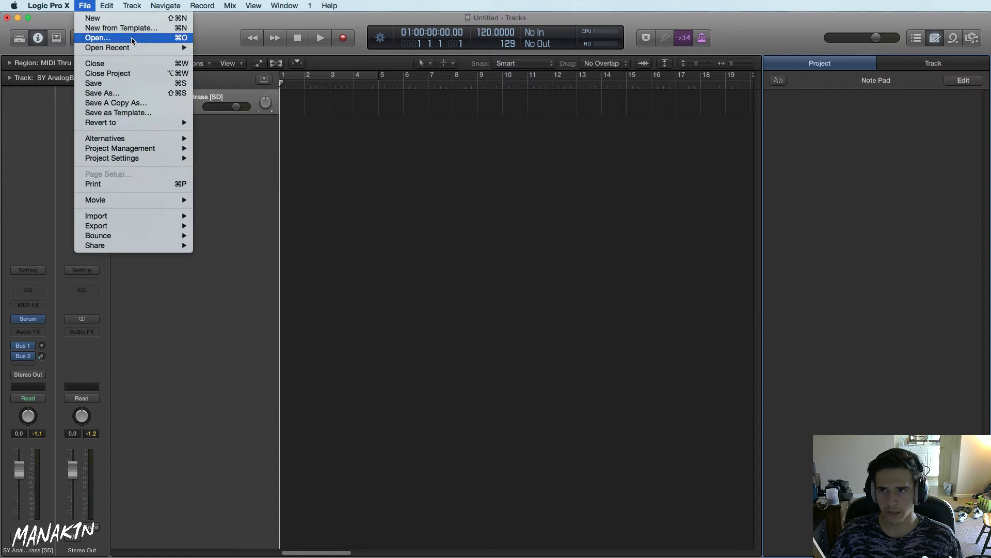
mouse_move(133, 48)
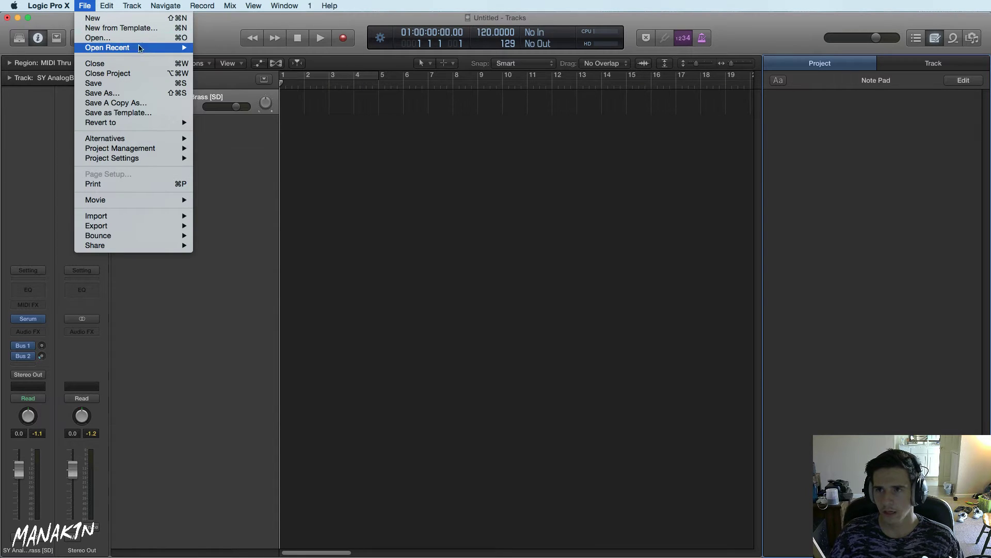
left_click(156, 41)
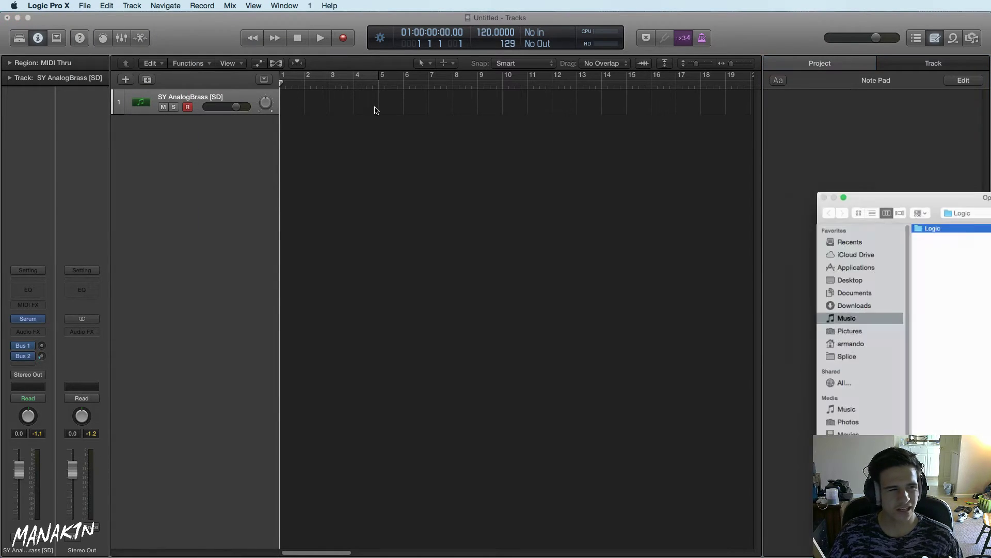
left_click_drag(953, 182, 990, 185)
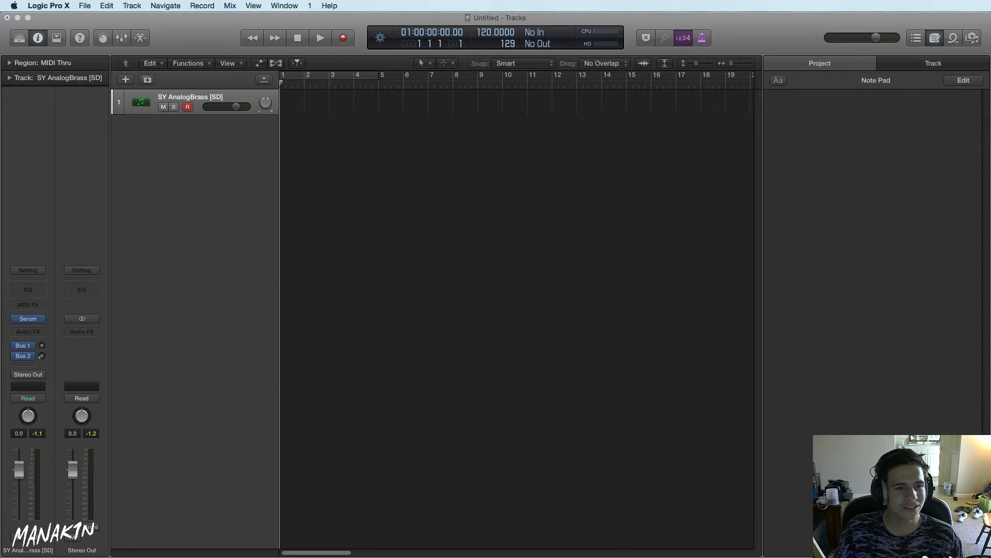
key("super+n")
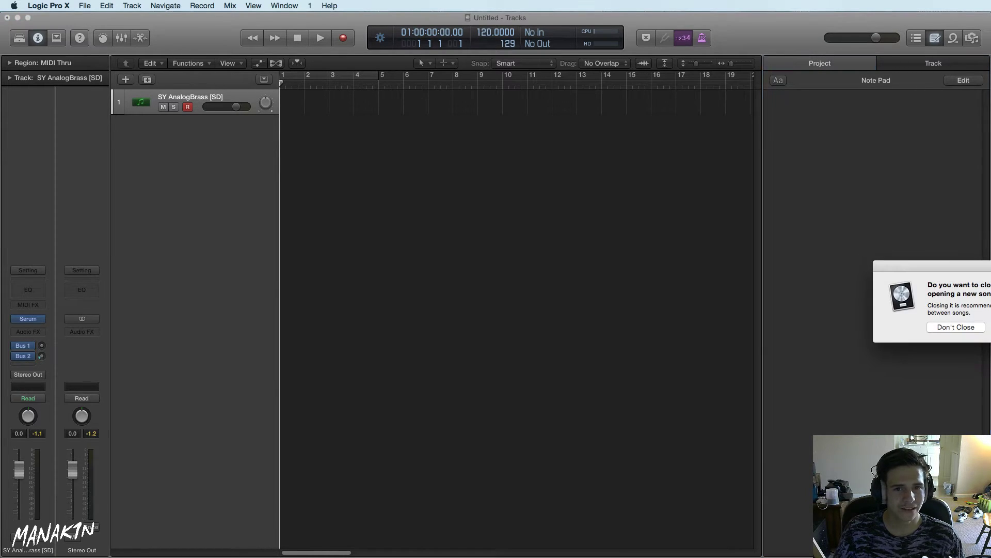
left_click(949, 325)
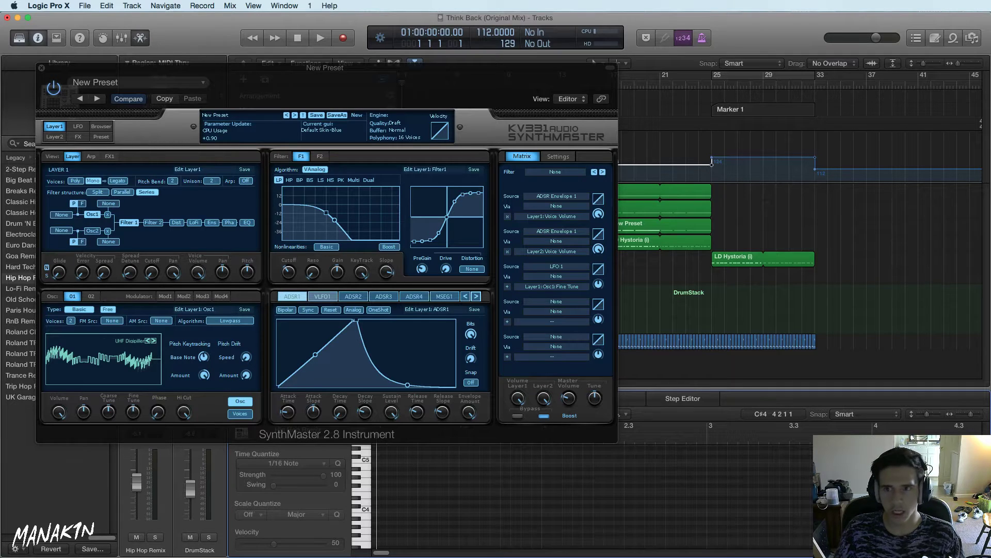
Close the SynthMaster plug-in window and play back the project's arrangement, stopping in bar 29
left_click_drag(364, 80, 460, 79)
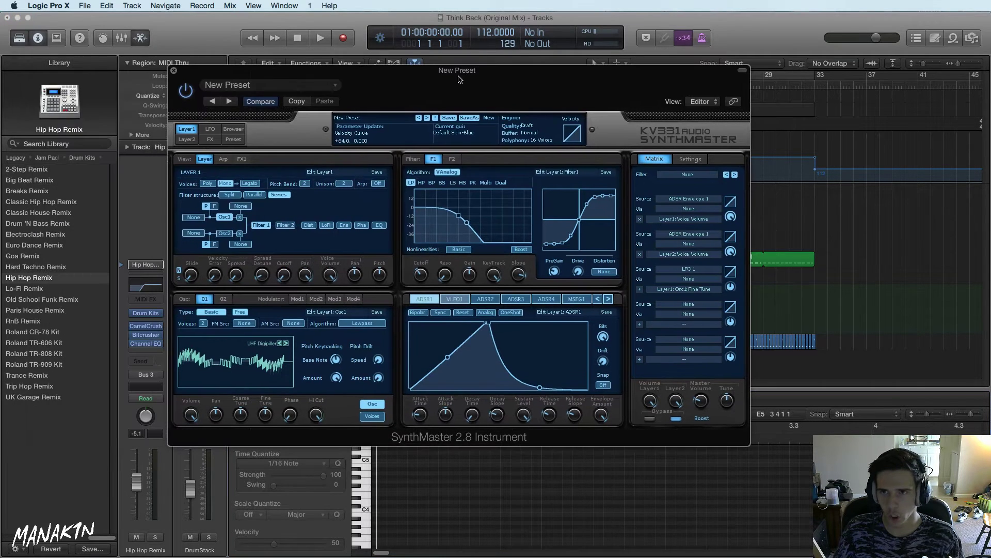
left_click(174, 71)
left_click(324, 42)
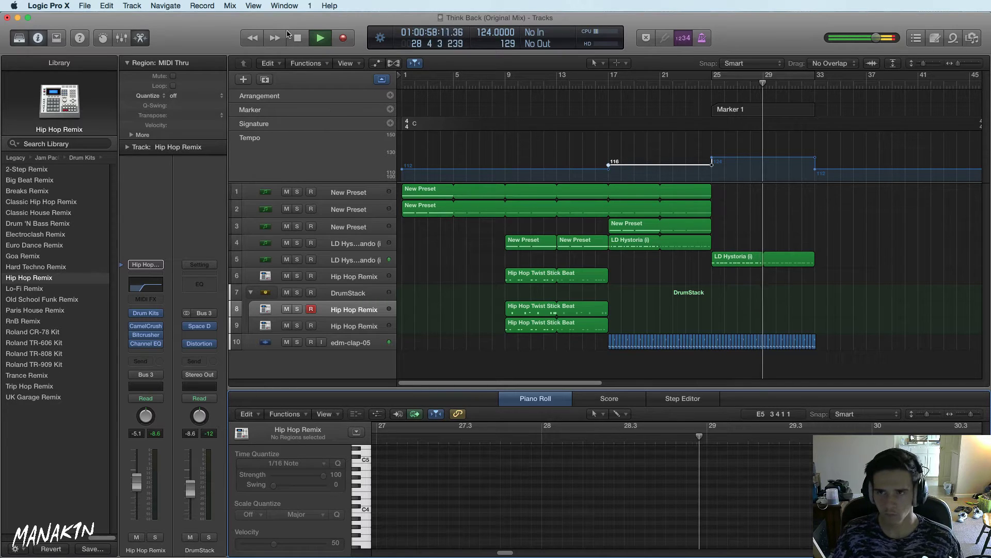
key("space")
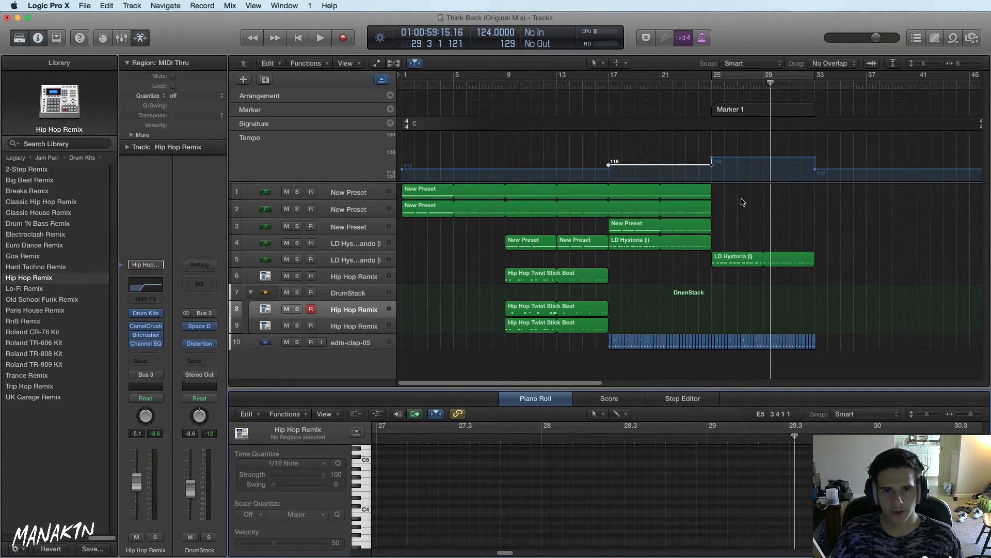
Turn on the cycle range over bars 25 to 33, around the Marker 1 section
mouse_move(957, 67)
left_mouse_down()
mouse_move(972, 64)
mouse_move(963, 65)
left_mouse_up()
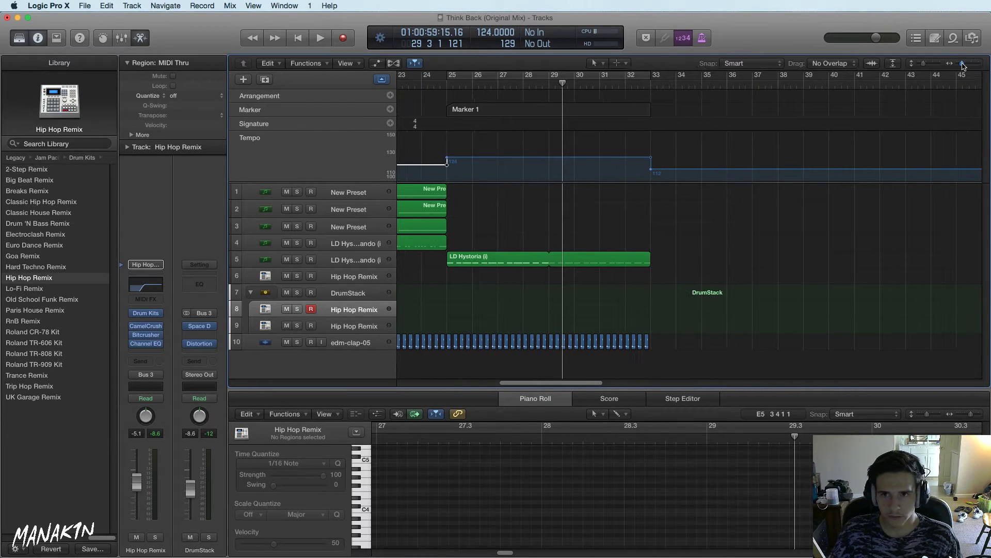
left_click(494, 73)
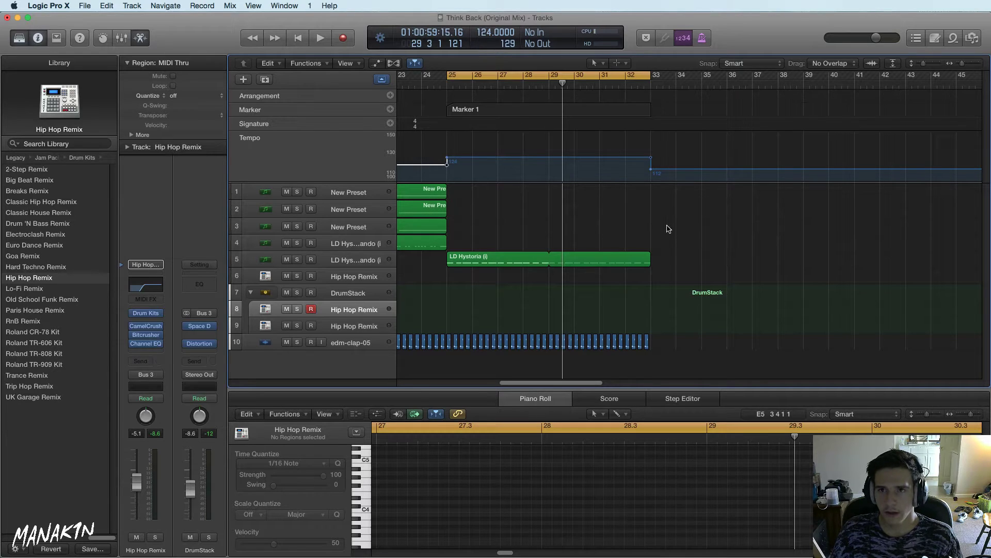
mouse_move(539, 385)
left_mouse_down()
mouse_move(519, 385)
mouse_move(534, 384)
left_mouse_up()
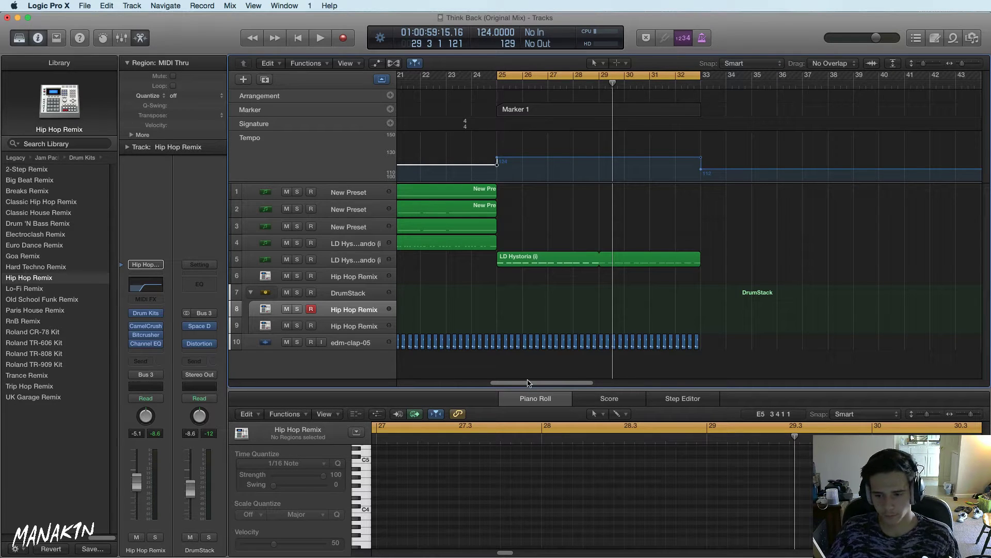
Duplicate track 5 with its SynthMaster settings and copy its LD Hystoria region to the new track at bar 25
left_click(335, 253)
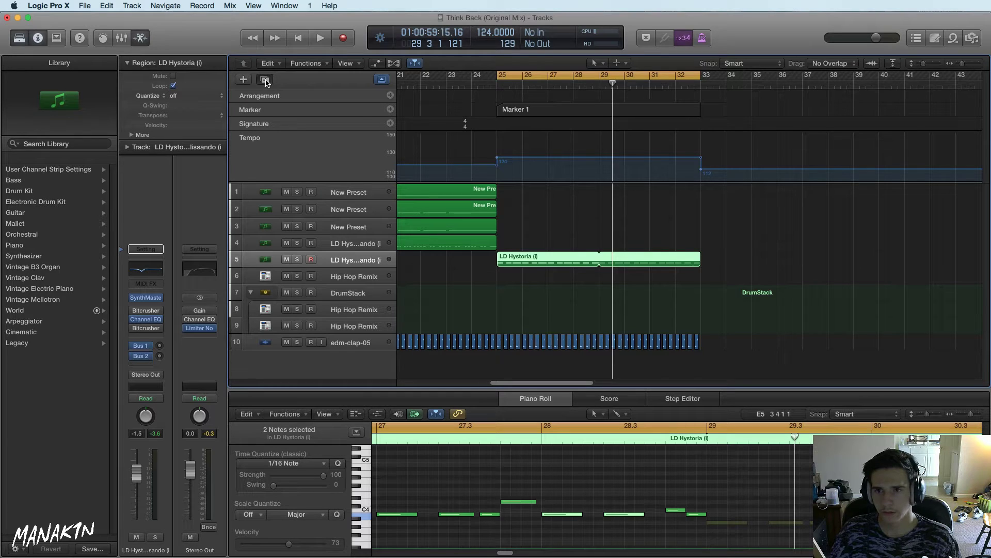
left_click(265, 80)
left_click(571, 282)
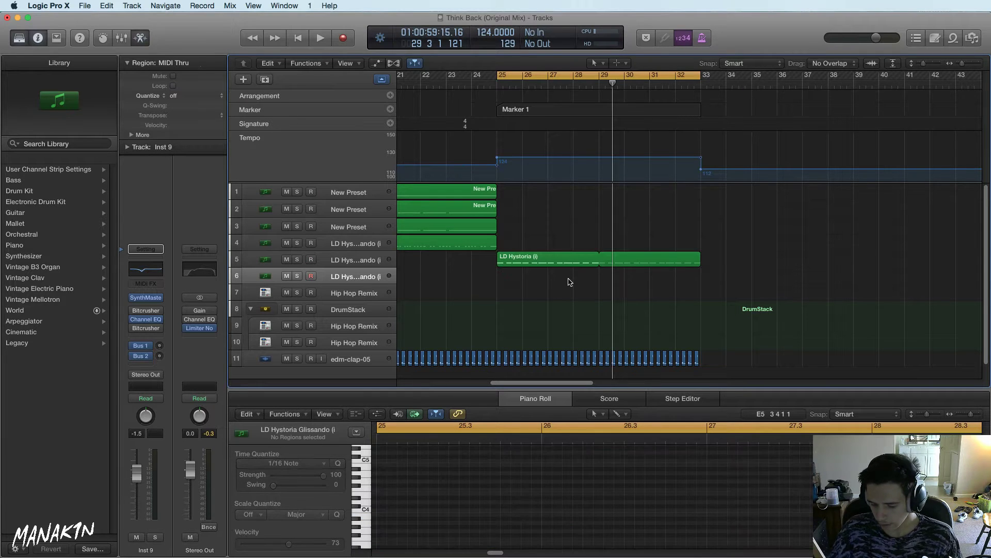
left_click_drag(548, 261, 593, 272)
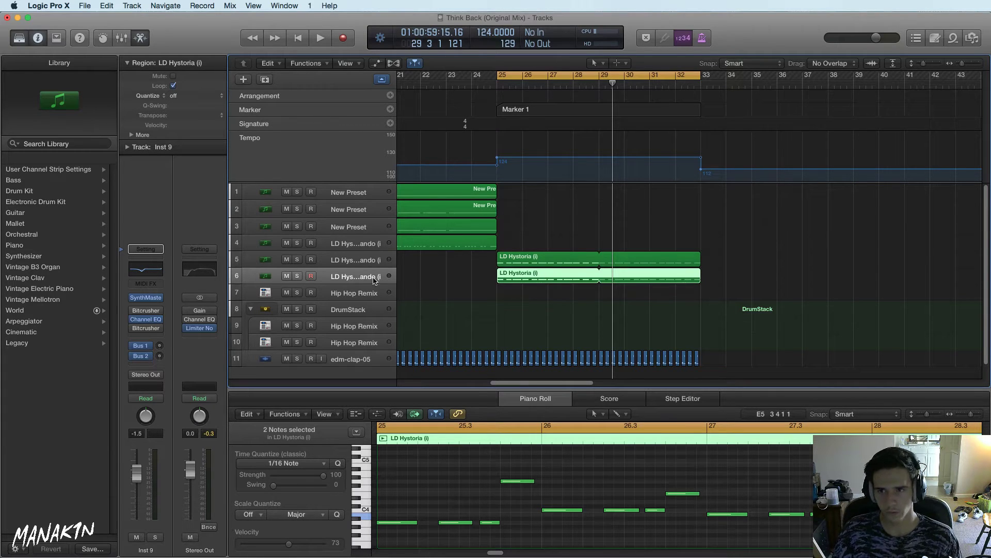
Audition the duplicated track in solo with the Stereo Out Limiter off and Gain on, and leave the track unsoloed and muted
left_click(297, 276)
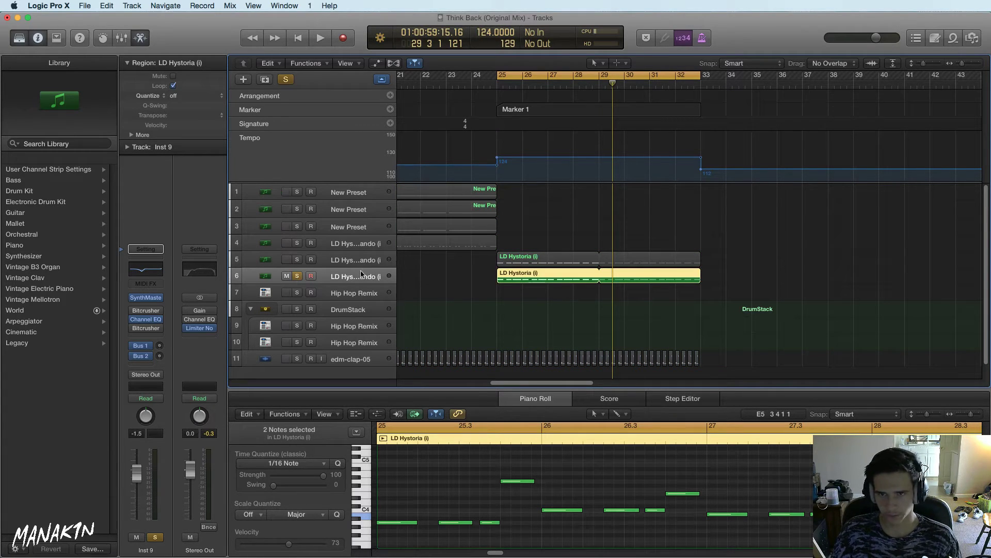
key("shift+space")
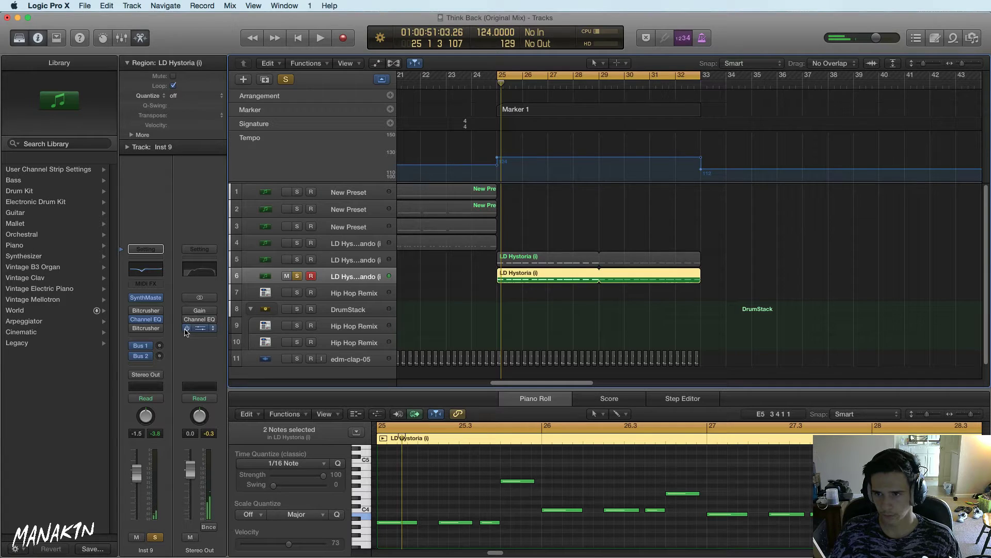
key("space")
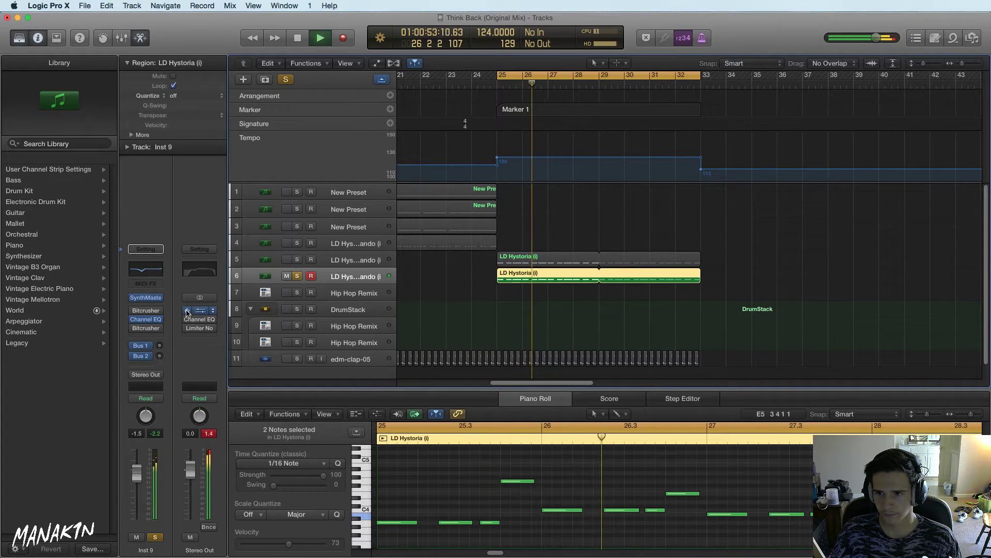
key("space")
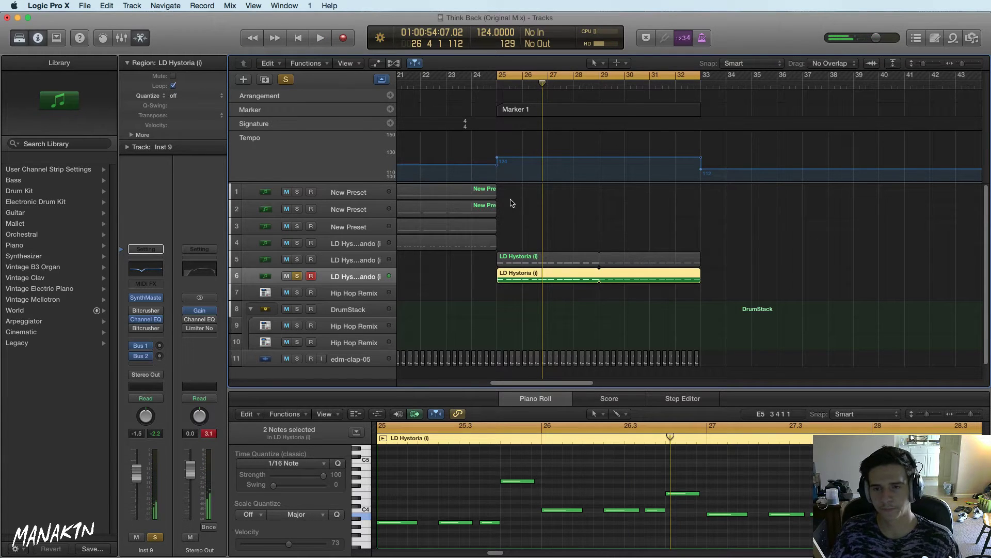
left_click(297, 276)
left_click(287, 276)
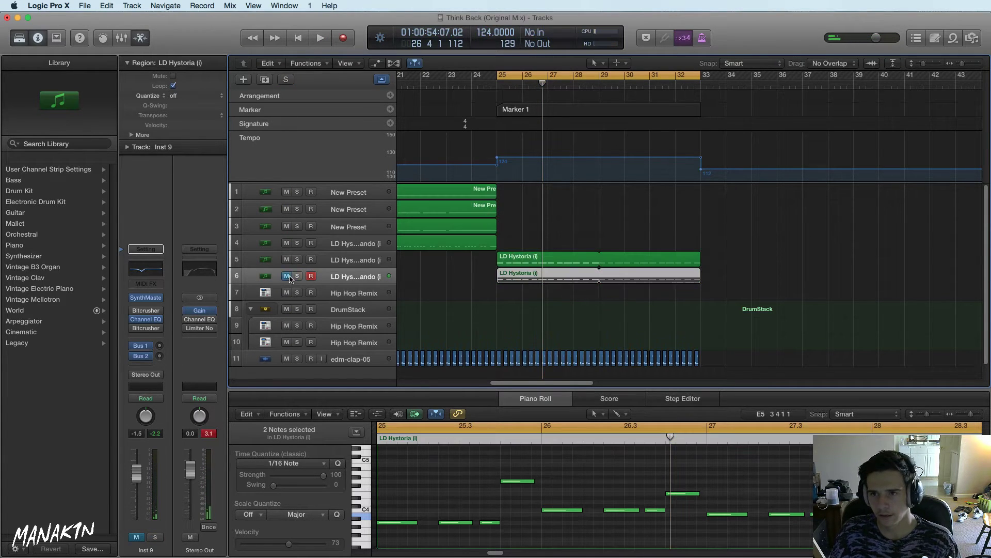
Add a software instrument track below track 5 and create an empty MIDI region on it at bar 25
left_click(340, 264)
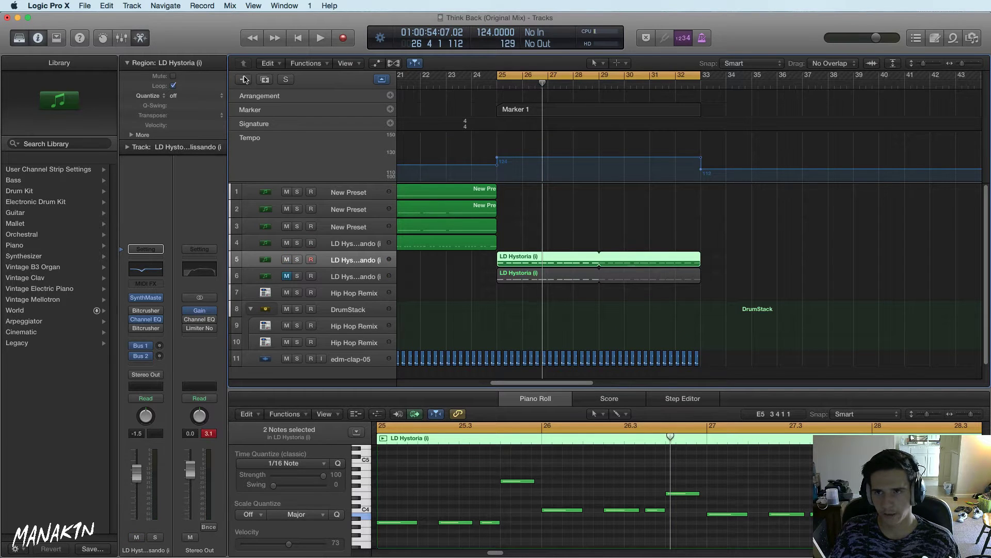
left_click(244, 79)
left_click(628, 181)
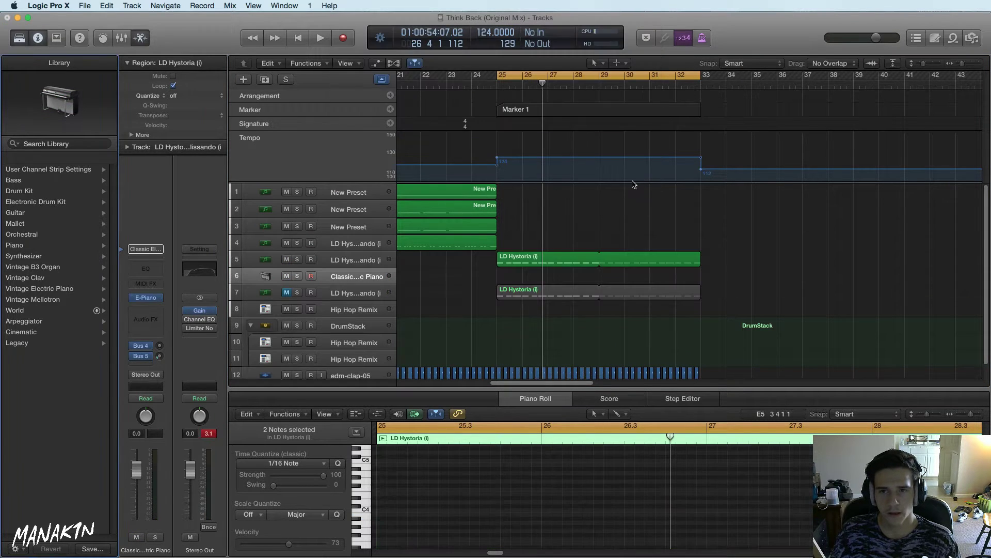
right_click(505, 280)
left_click(537, 284)
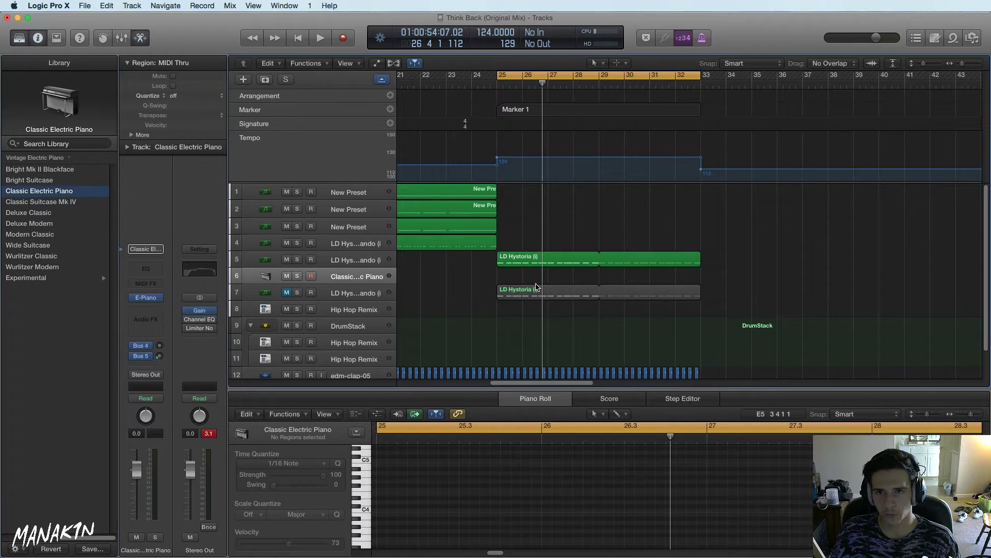
Check the first note of the LD Hystoria region, and fill bar 25 of the Classic Electric Piano region with eight eighth notes on A2
left_click(521, 265)
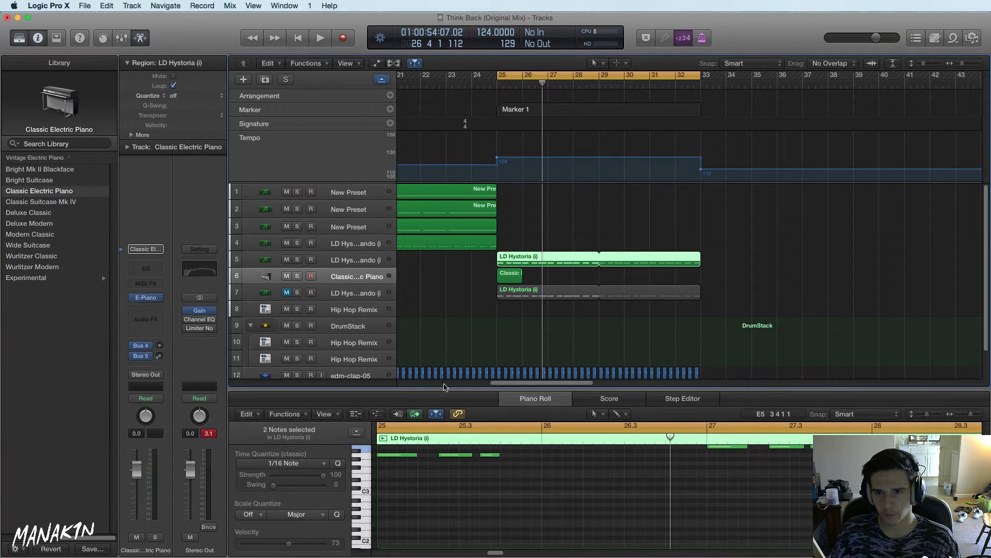
left_click(402, 456)
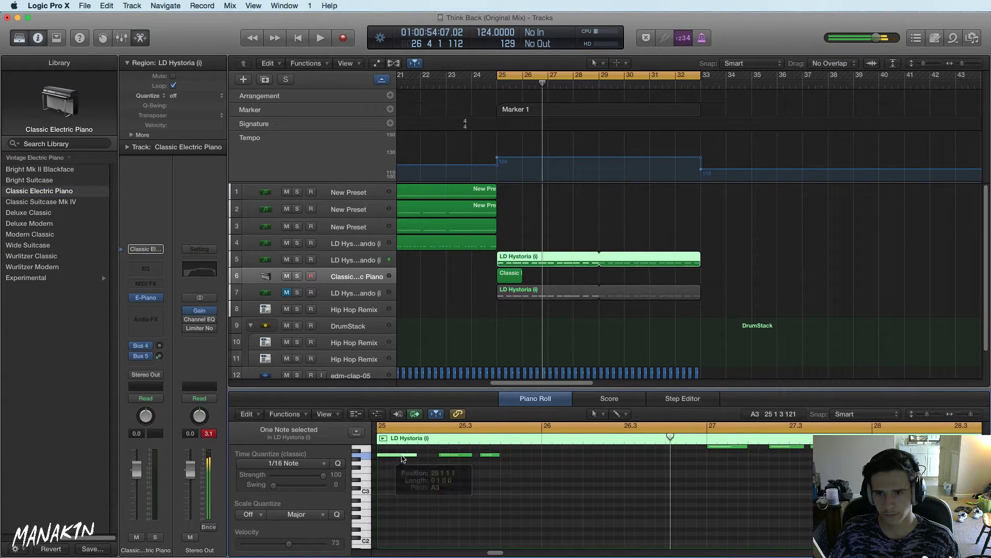
left_click(515, 279)
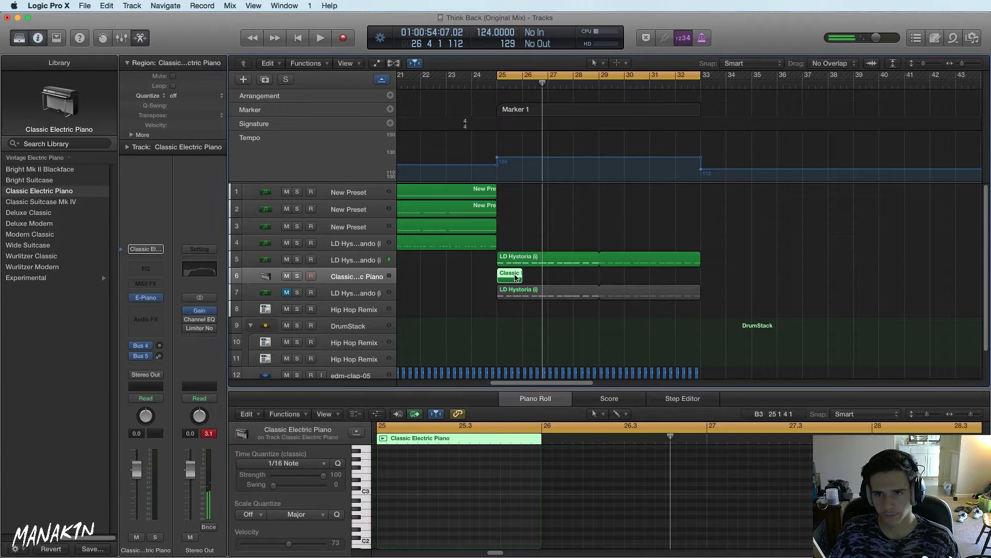
left_click_drag(497, 554, 495, 553)
scroll(536, 494, "up", 3)
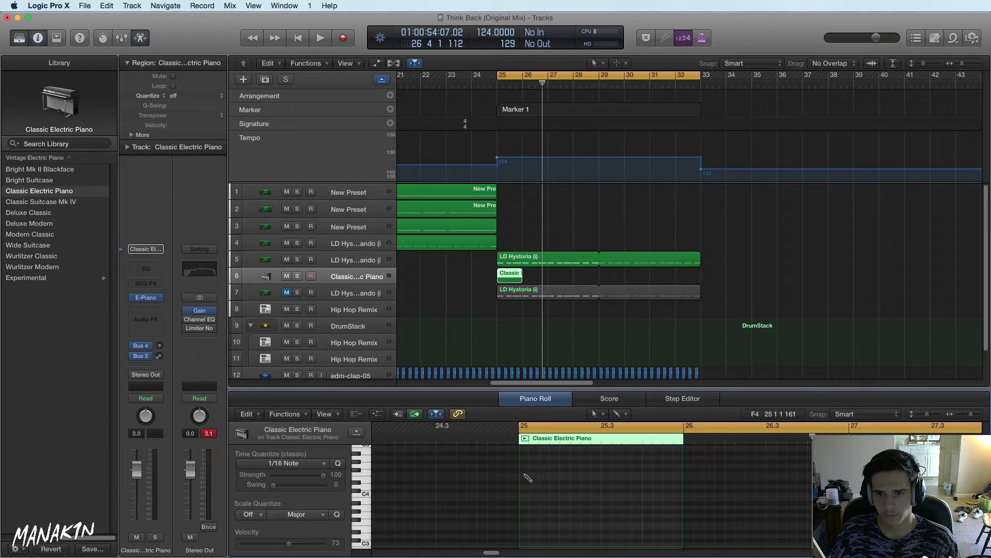
left_click_drag(558, 456, 537, 538)
left_click(543, 539, "super")
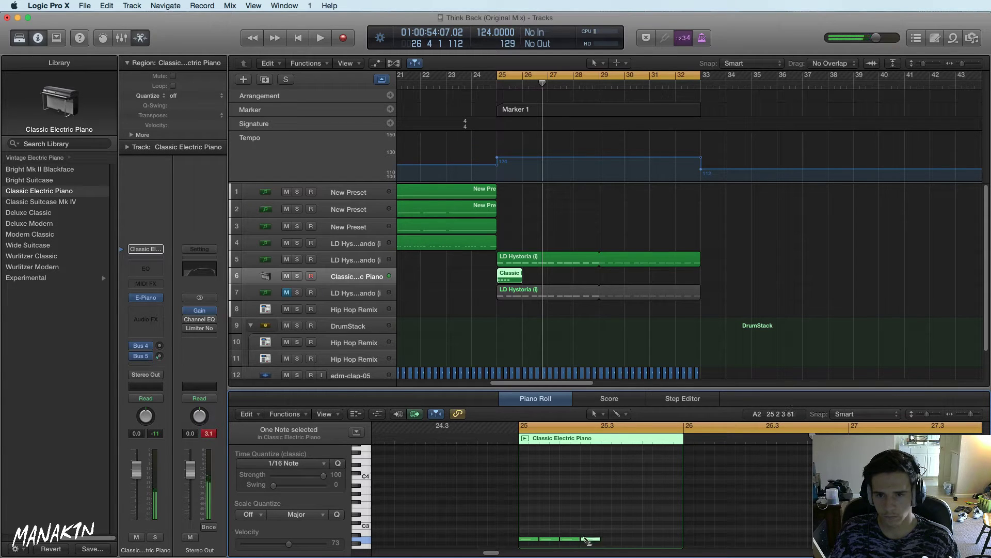
mouse_move(624, 532)
left_mouse_down()
mouse_move(520, 539)
mouse_move(610, 542)
left_mouse_up()
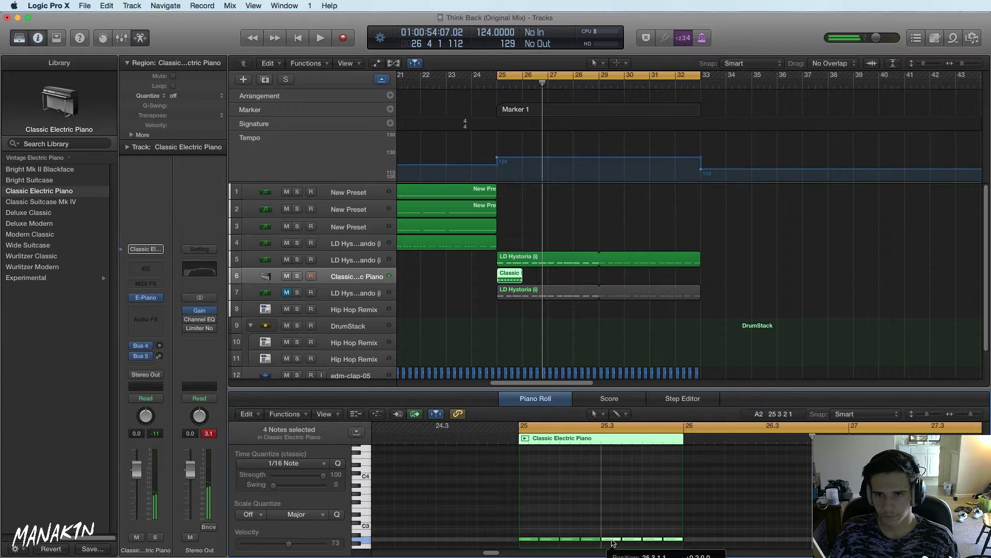
Extend the Classic Electric Piano region to bar 29 and copy the eight-note pattern to bar 26 on E3 and to bar 27
left_click_drag(520, 279, 548, 279)
left_click_drag(733, 522, 695, 513)
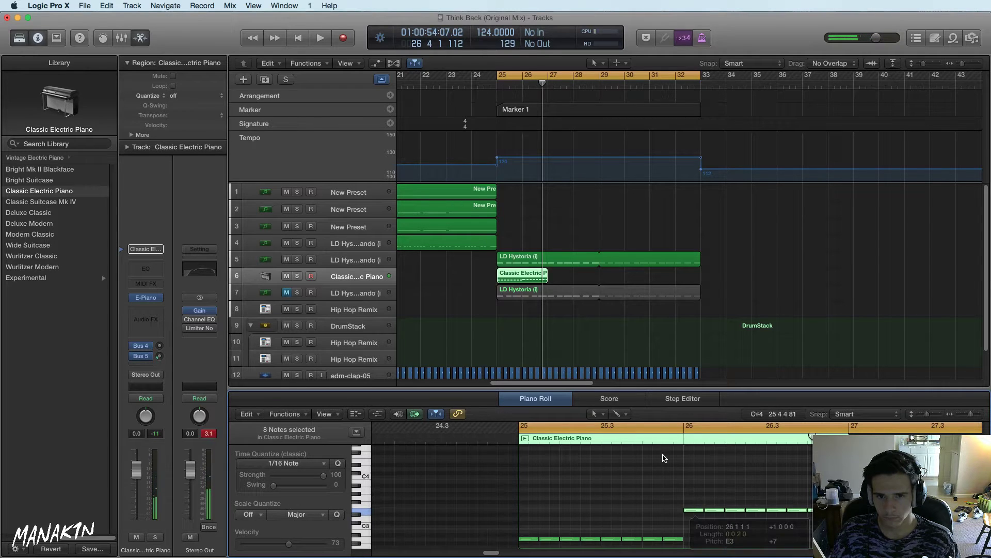
left_click_drag(545, 279, 595, 285)
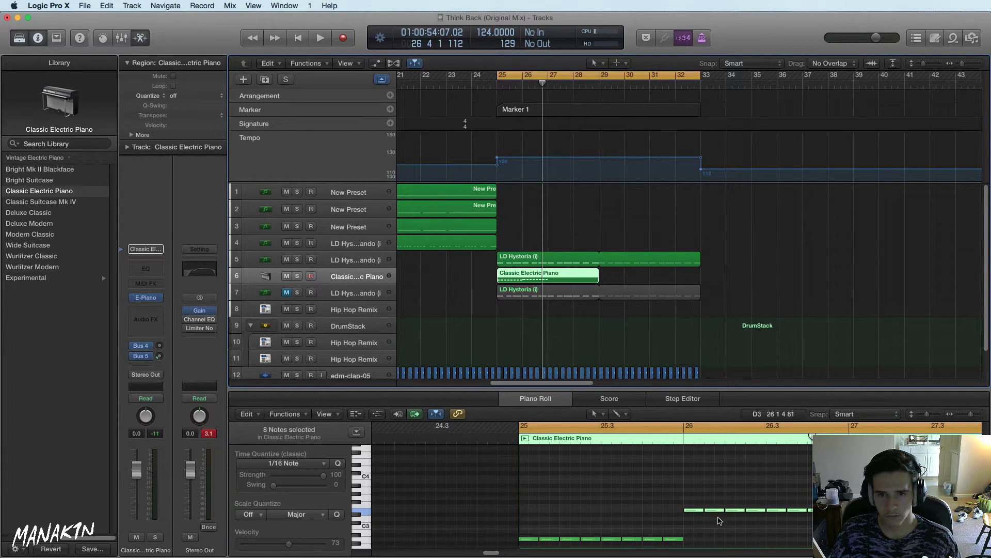
scroll(706, 525, "down", 3)
left_click_drag(721, 511, 526, 495)
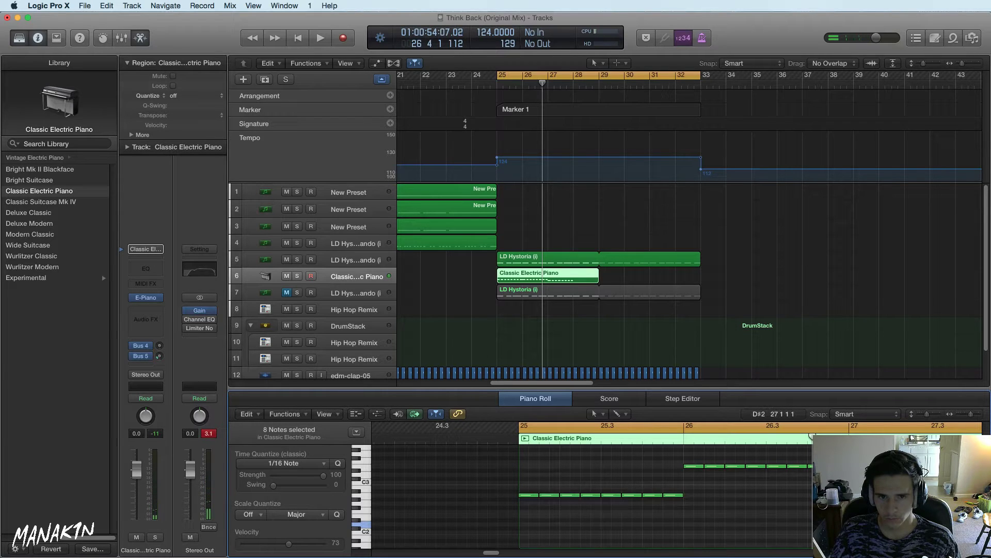
Audition the electric piano line with the section, and lower the eight notes in bar 27 to B2
key("space")
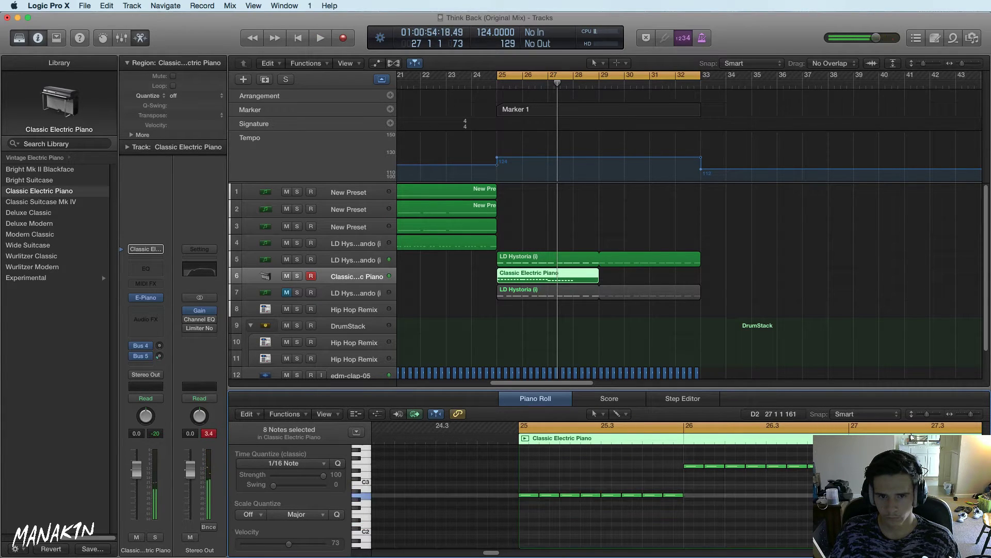
key("space")
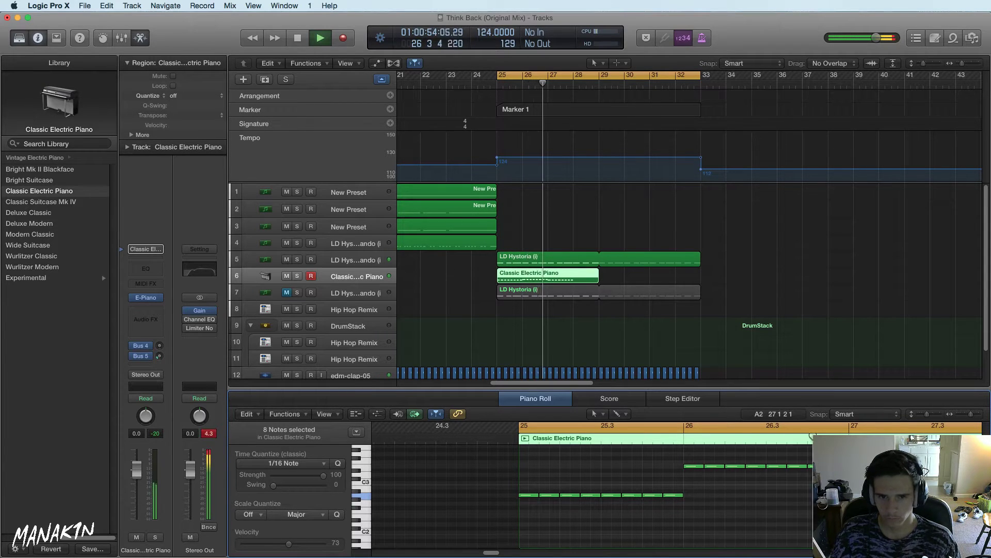
key("space")
key("space")
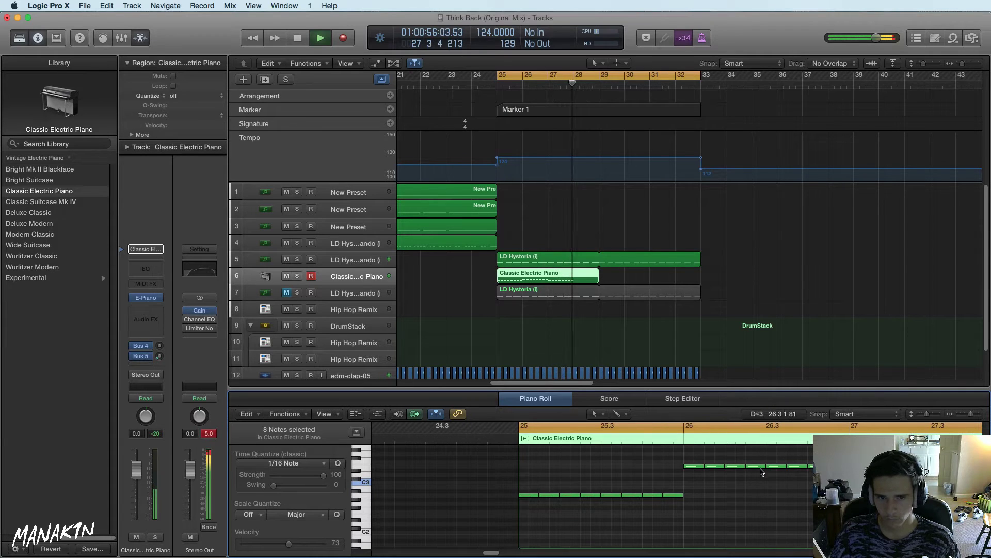
key("space")
scroll(511, 552, "left", 5)
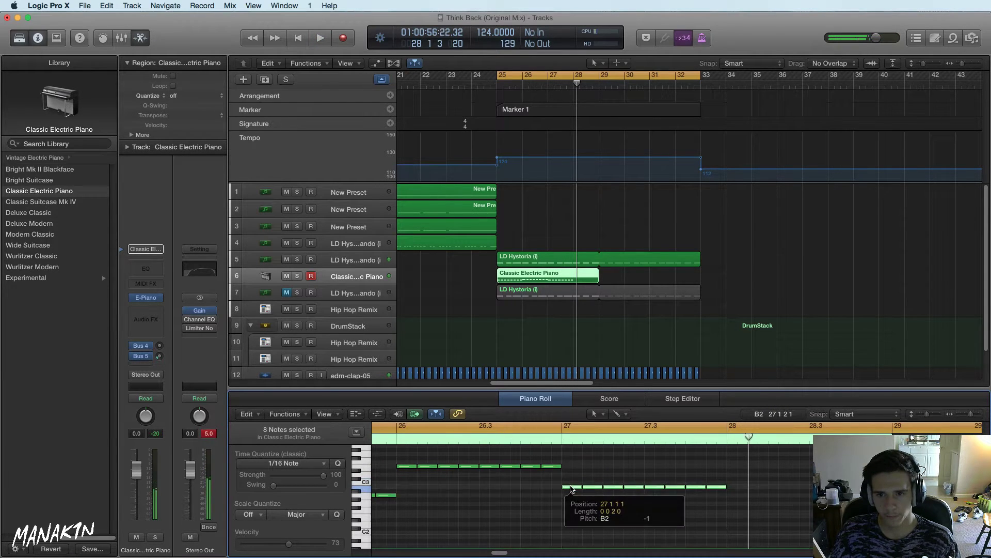
key("space")
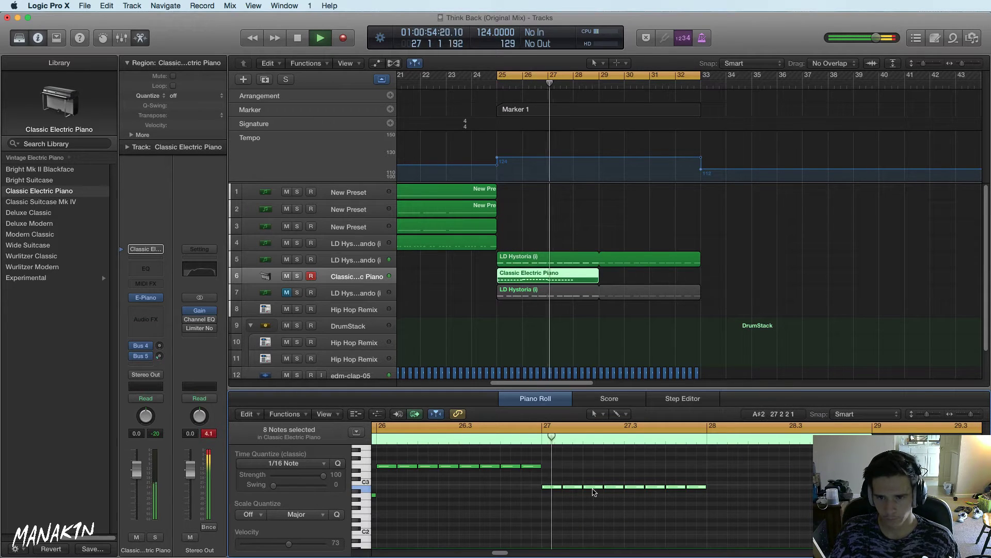
key("space")
Copy the eight notes of bar 27 to bar 28 on D3 and play the line back
left_click_drag(553, 486, 717, 478)
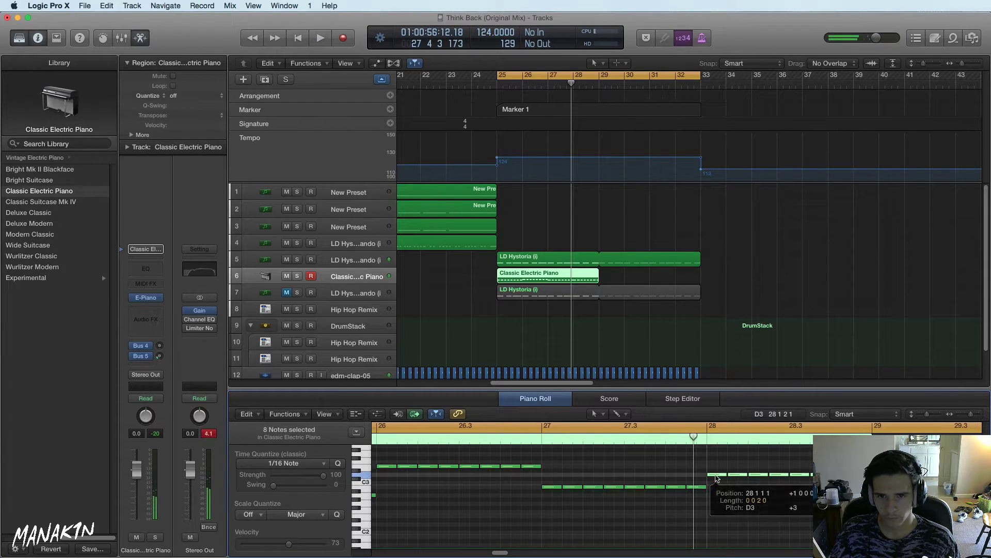
left_click(535, 444)
key("space")
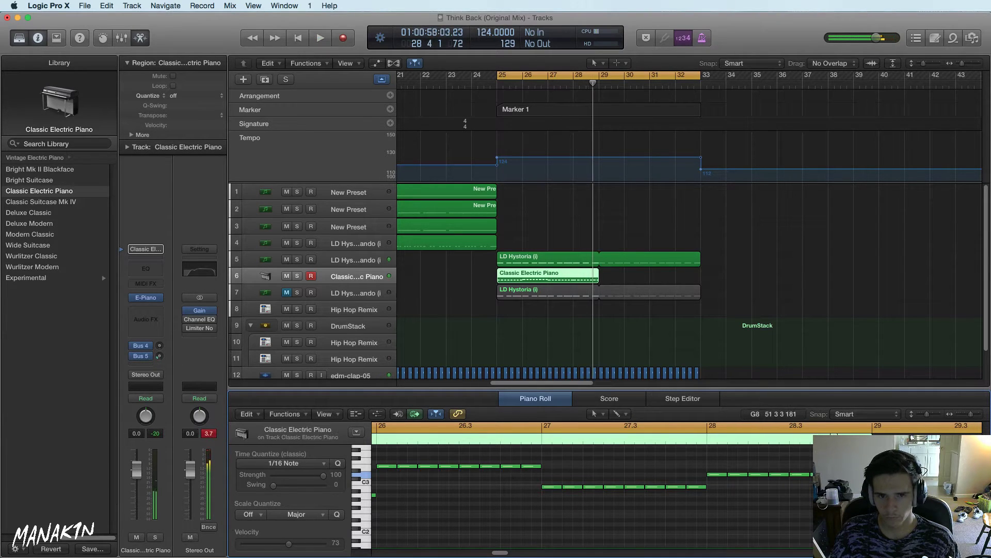
Lower the last note of bar 28 to C3 and loop the Classic Electric Piano region through to bar 33
left_click(861, 469)
left_click(765, 470)
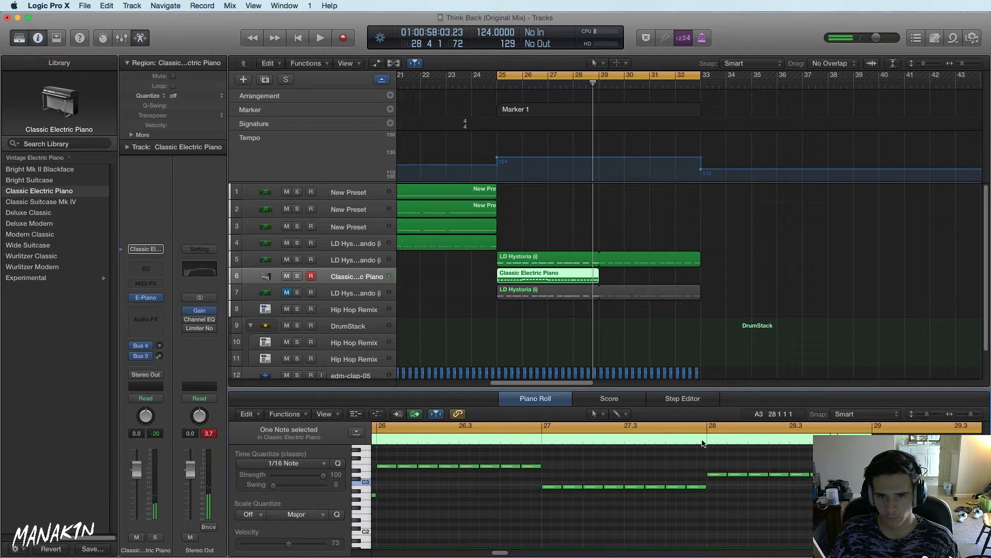
key("space")
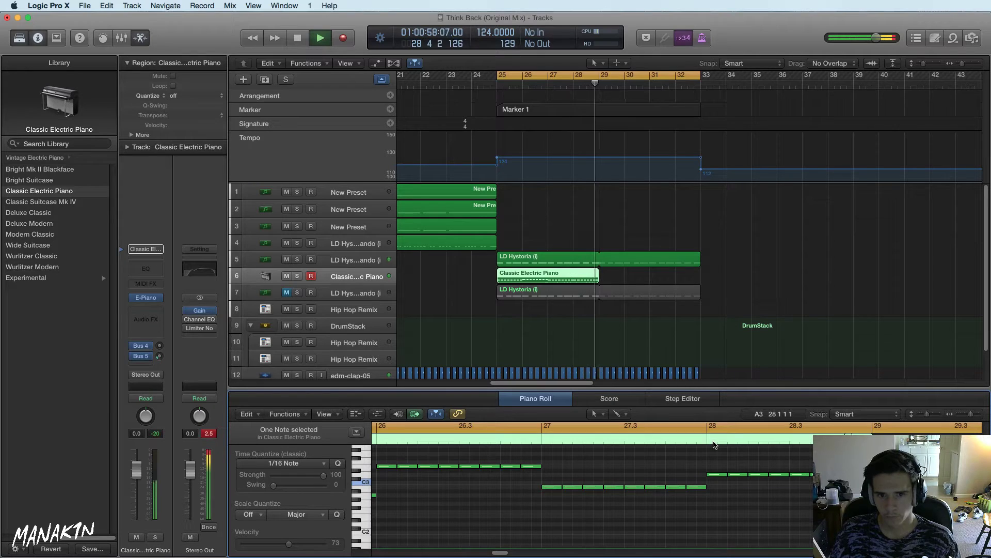
left_click_drag(601, 274, 701, 274)
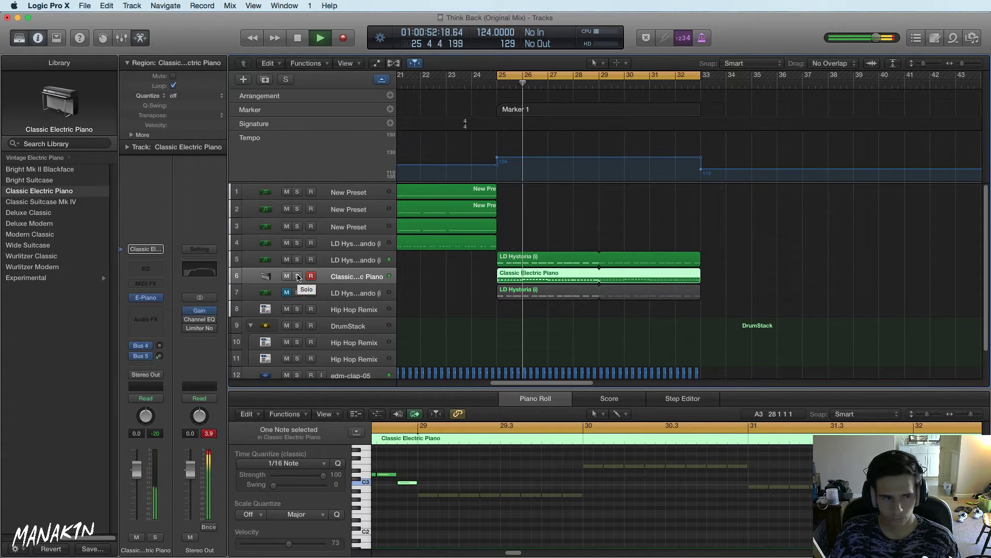
Solo track 6 and replace its E-Piano instrument with a stereo instance of Serum
left_click(298, 276)
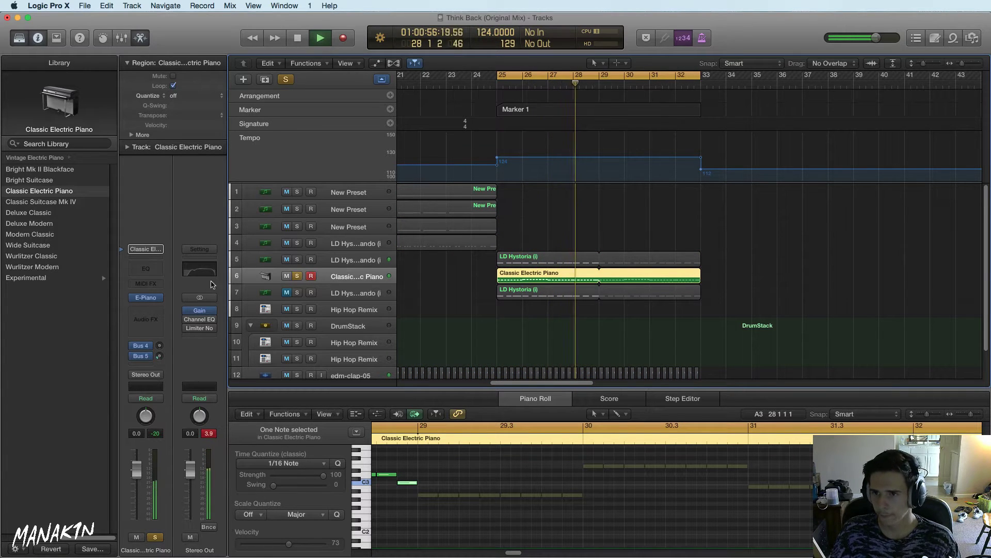
left_click(155, 297)
mouse_move(195, 421)
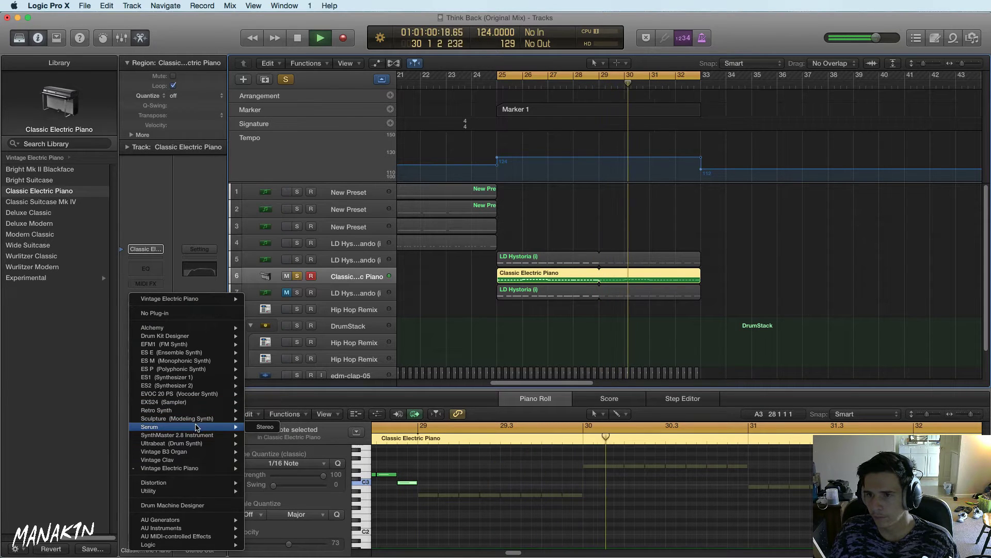
left_click(263, 427)
Audition Serum's Bass (Hard) presets on the soloed track, from BA 8bitfwap through BA Bass dropper
left_click(320, 93)
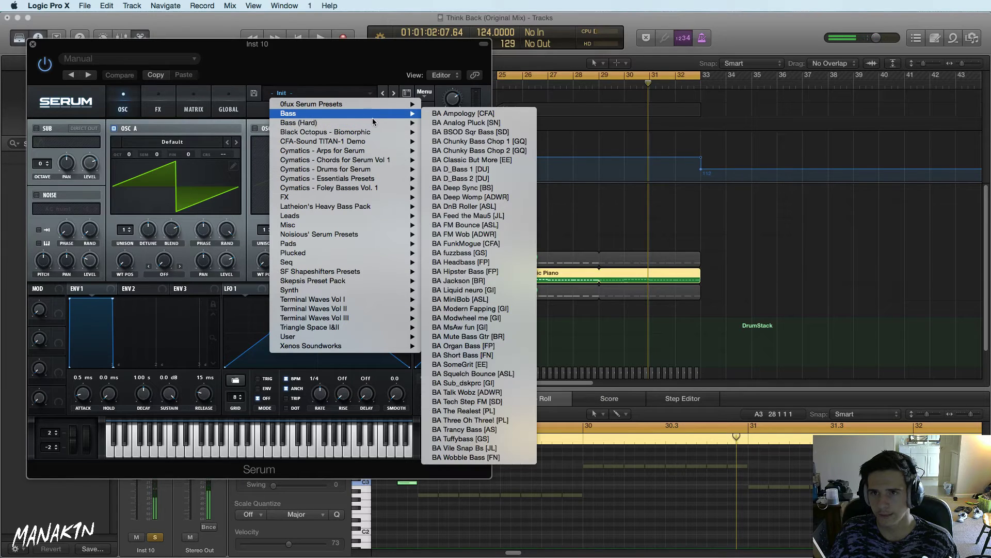
mouse_move(374, 124)
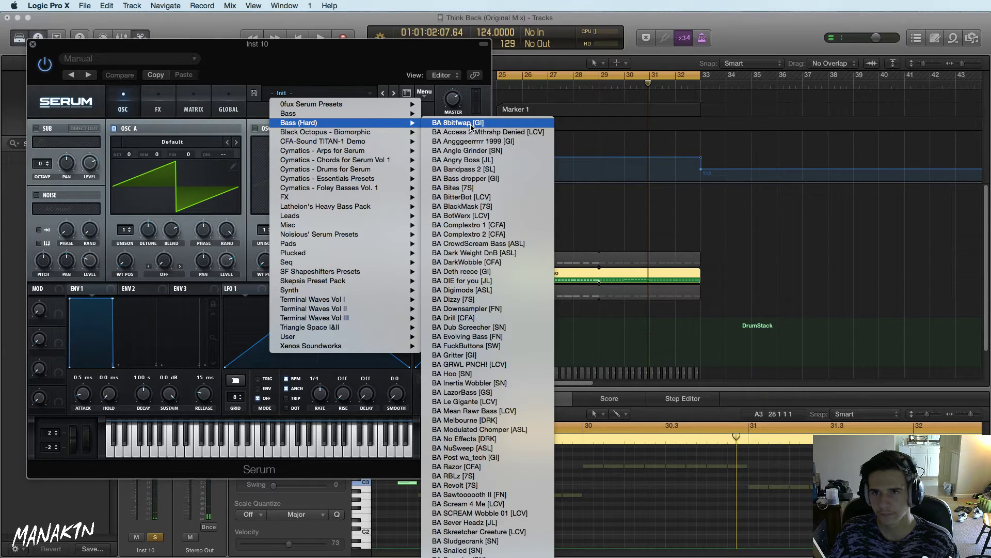
left_click(471, 126)
key("space")
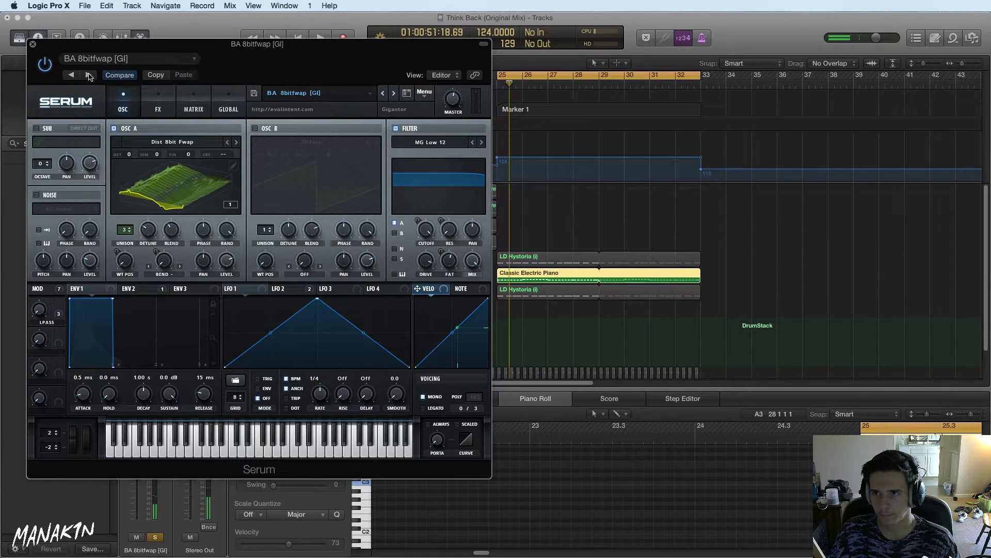
left_click(394, 94)
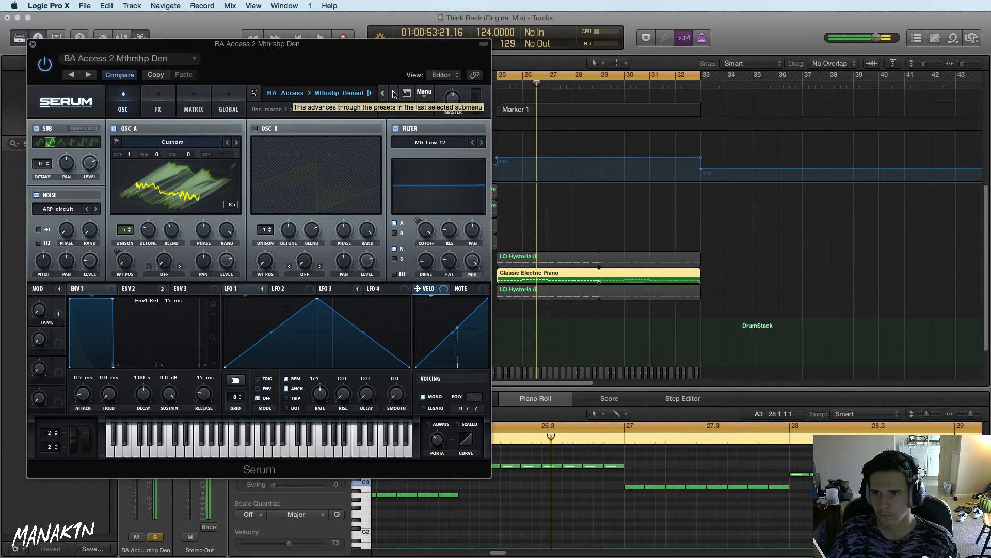
left_click(394, 93)
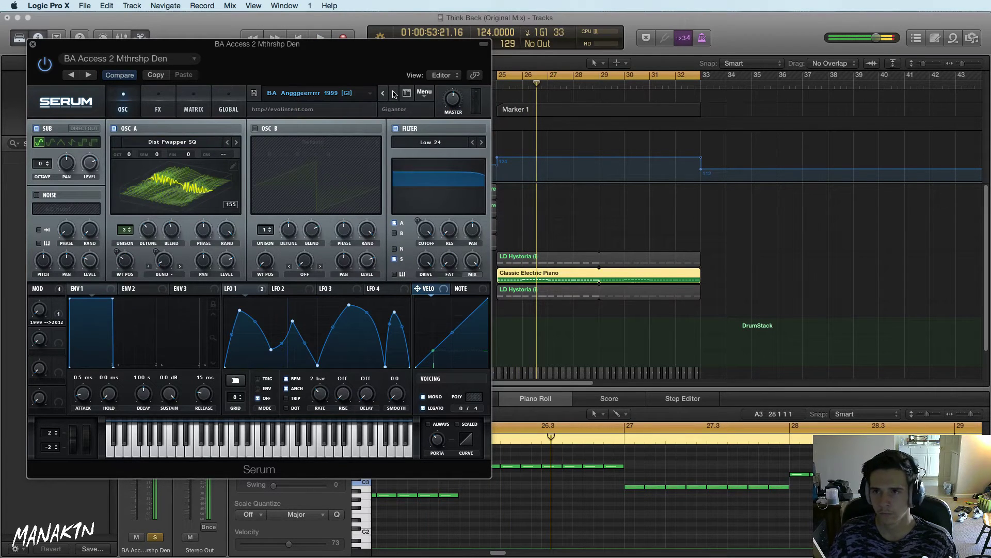
left_click(394, 94)
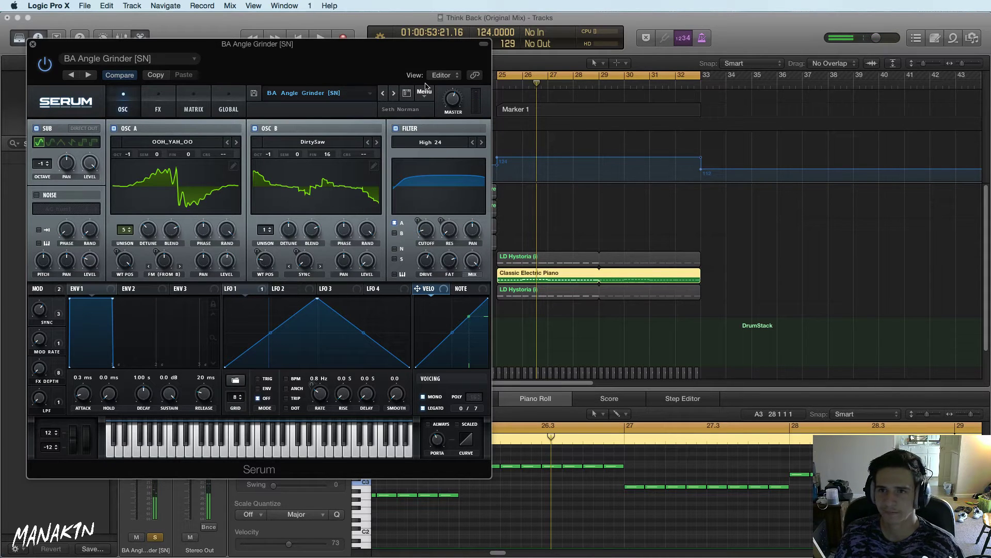
left_click(396, 95)
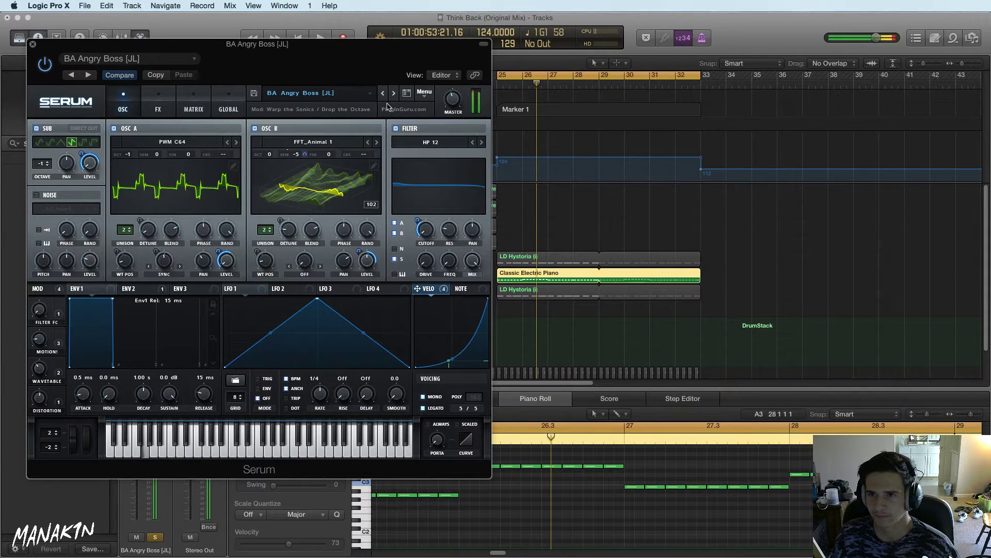
left_click(393, 95)
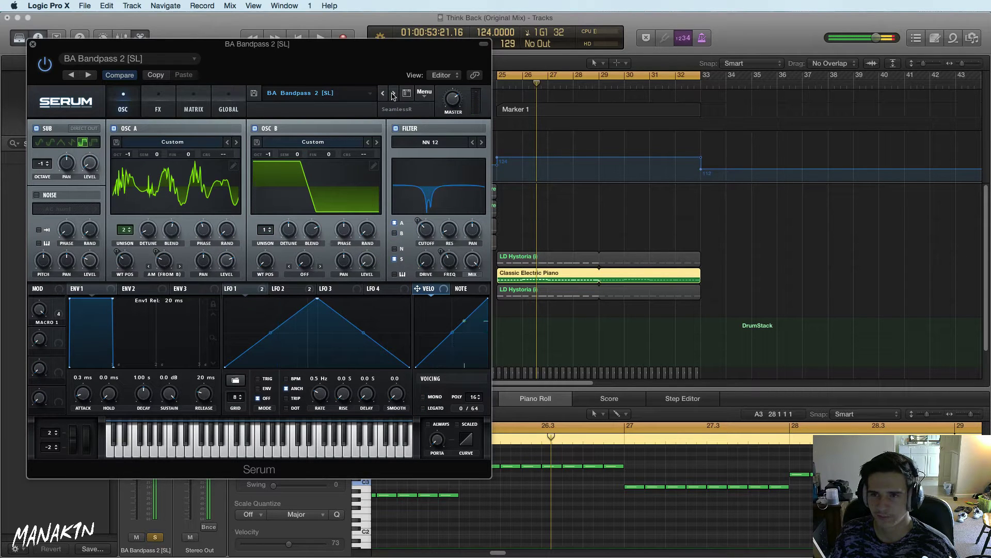
left_click(393, 95)
Audition Serum's Bass presets on track 6, from BA Ampology through BA Chunky Bass Chop 1
left_click(306, 93)
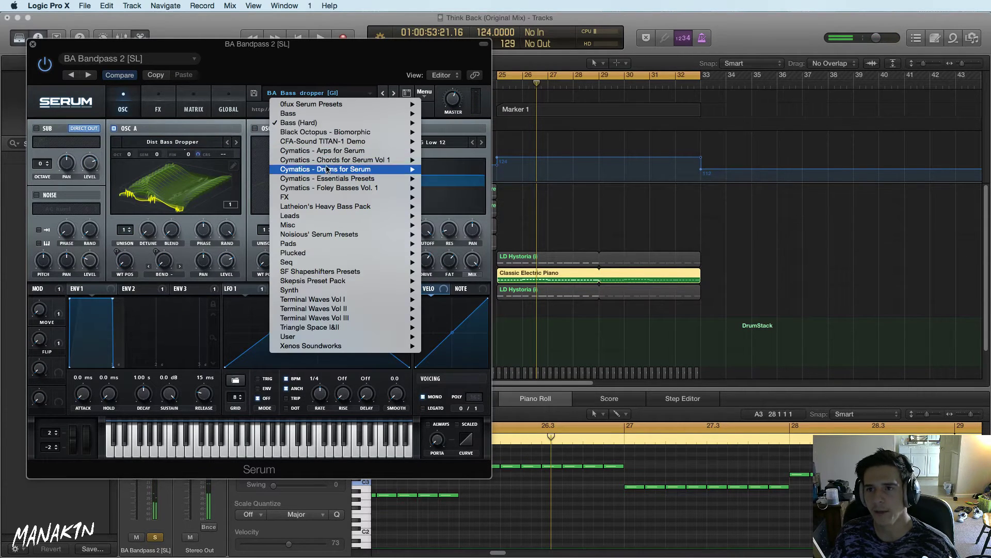
mouse_move(362, 114)
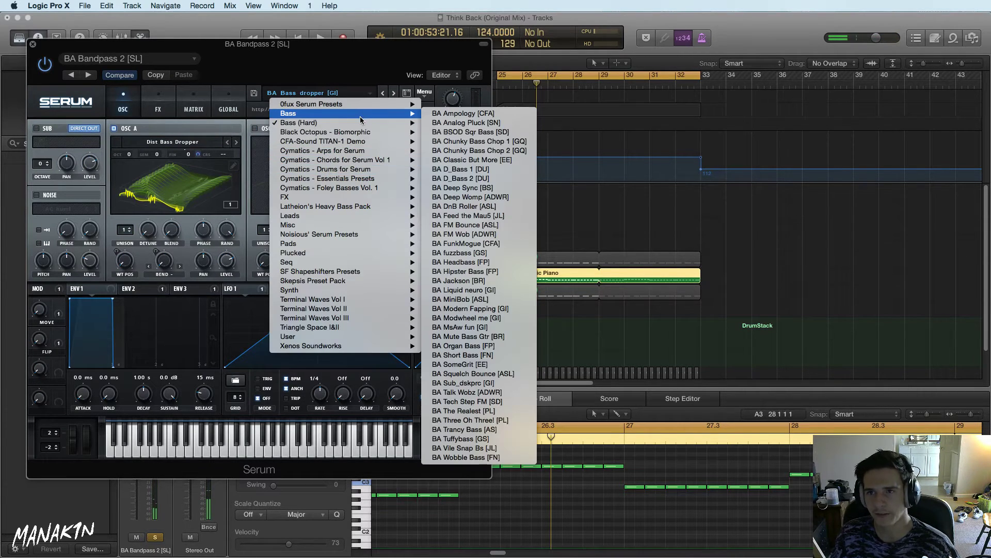
left_click(500, 114)
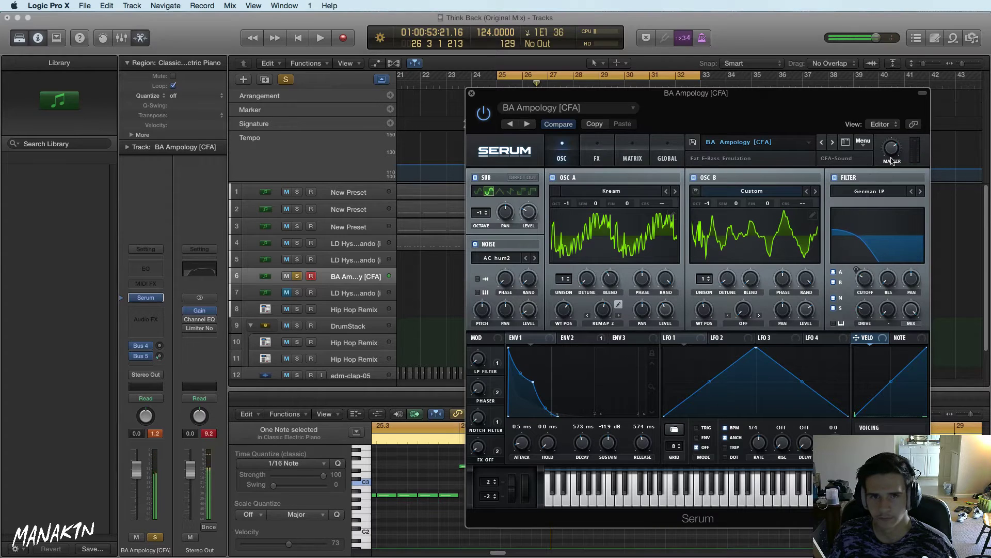
left_click(833, 144)
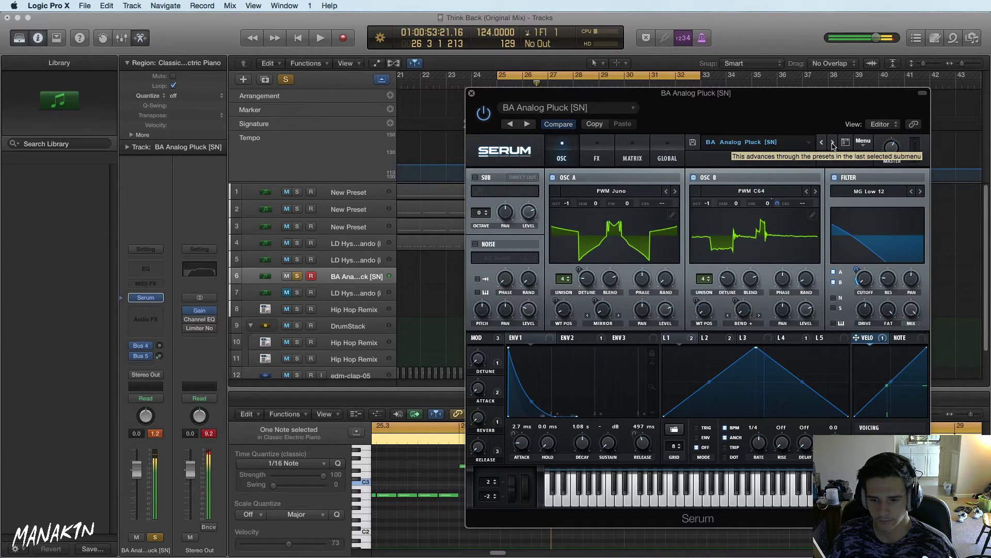
left_click(833, 143)
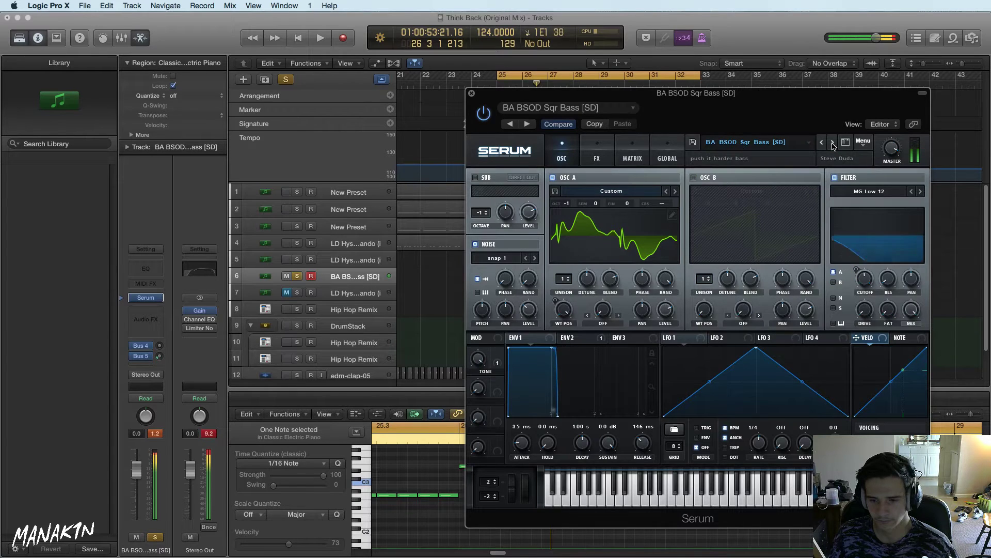
left_click(833, 144)
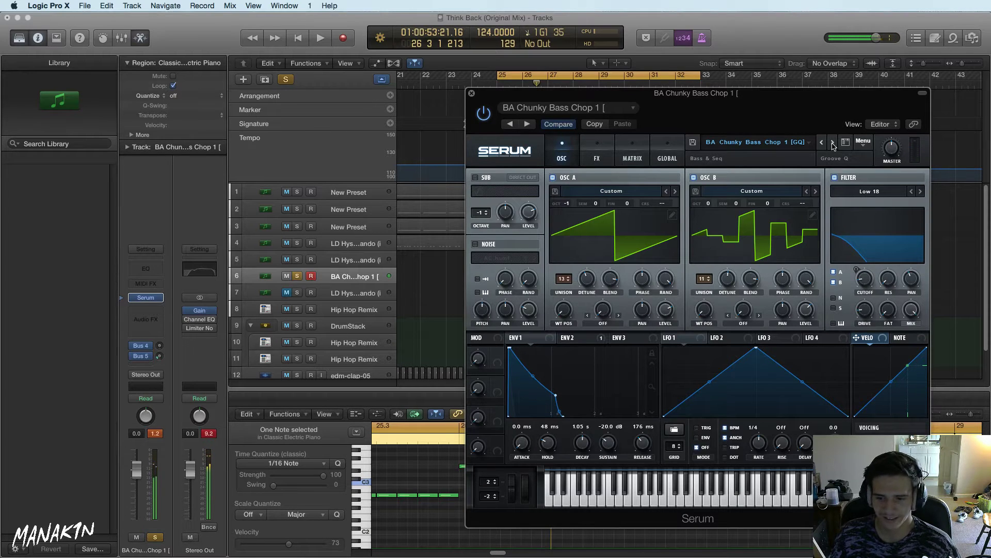
Audition Serum's Bass presets on track 6, from BA Chunky Bass Chop 2 through BA FM Bounce
left_click(833, 144)
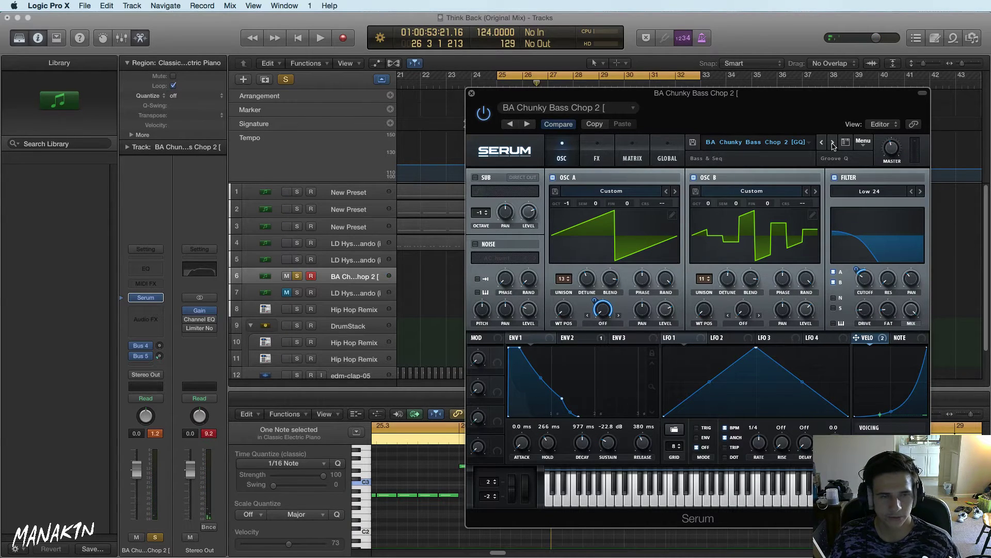
left_click(832, 144)
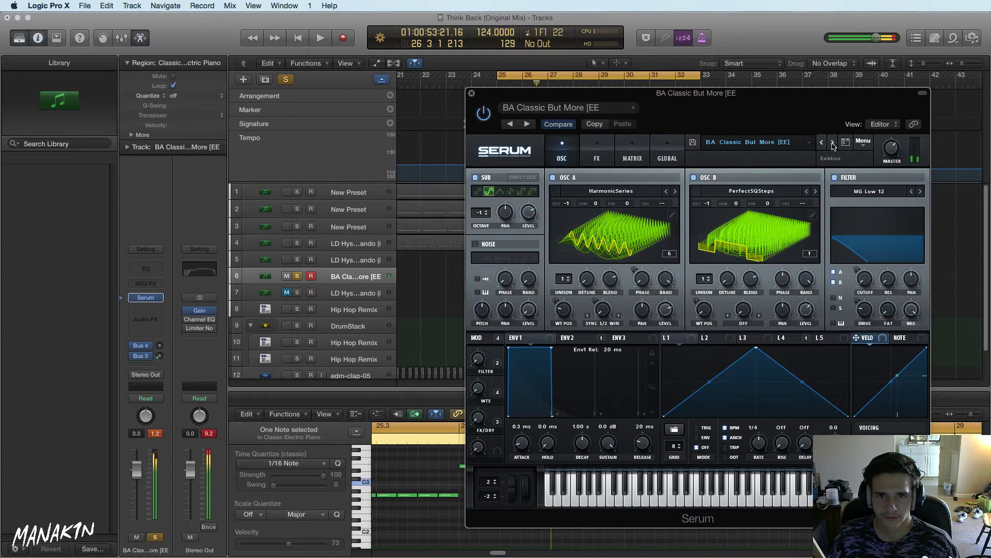
left_click(833, 144)
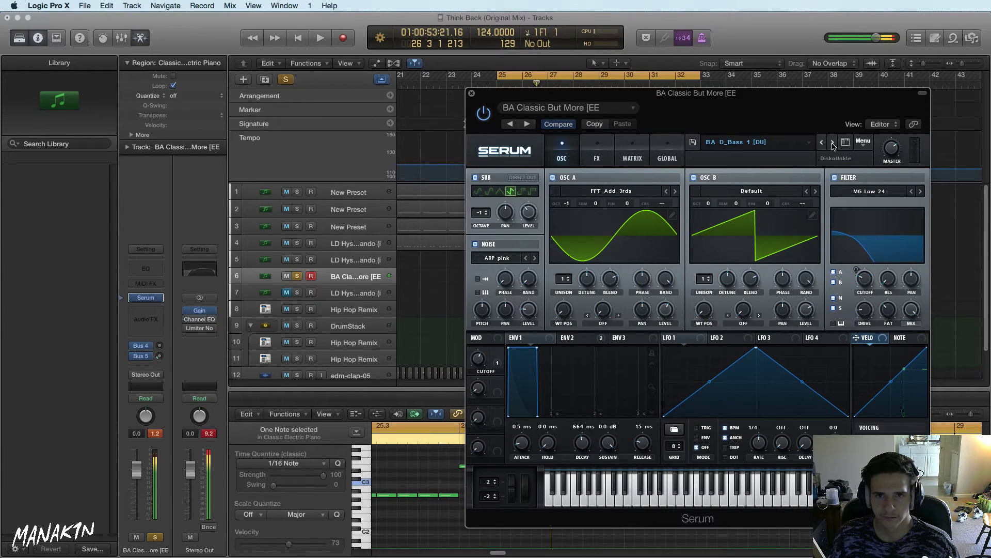
left_click(833, 144)
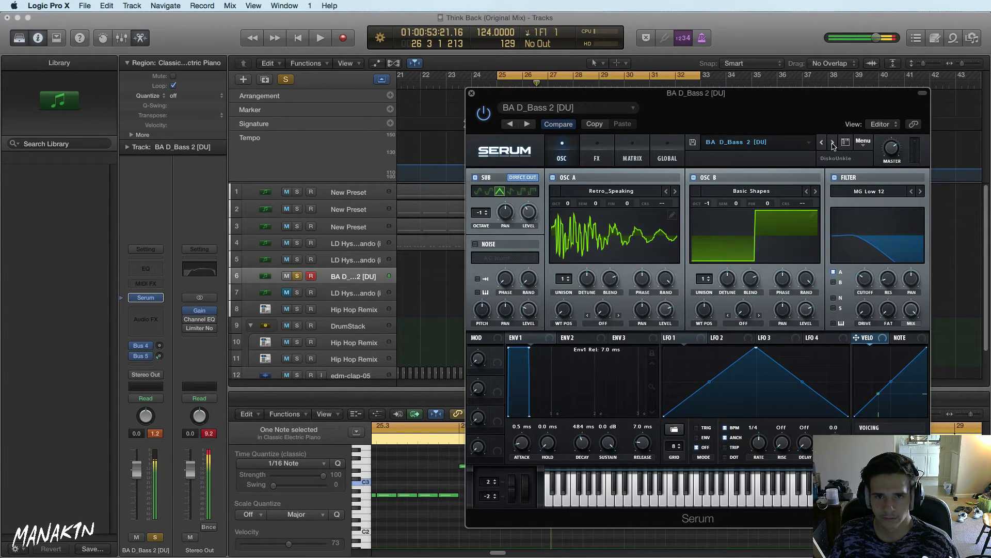
left_click(833, 144)
left_click(833, 144)
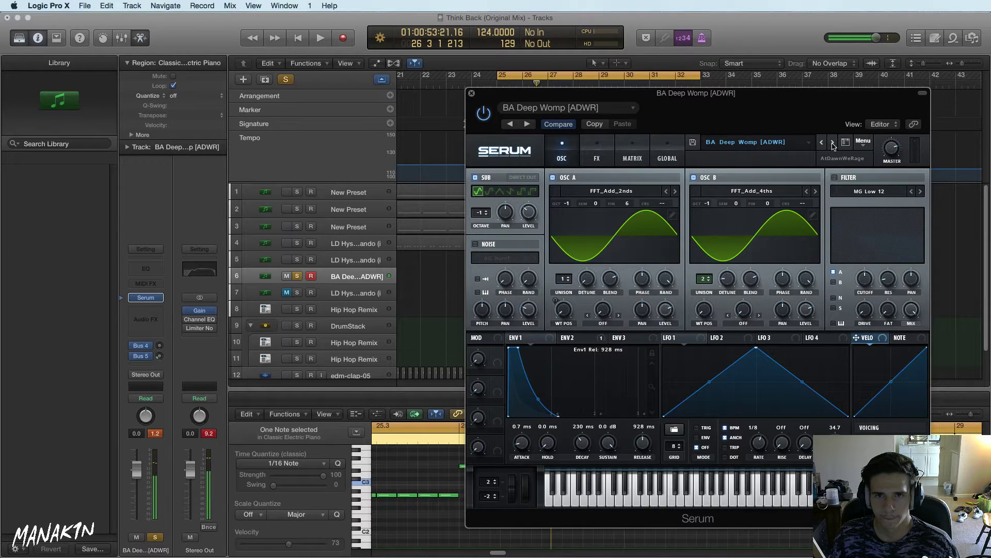
left_click(833, 144)
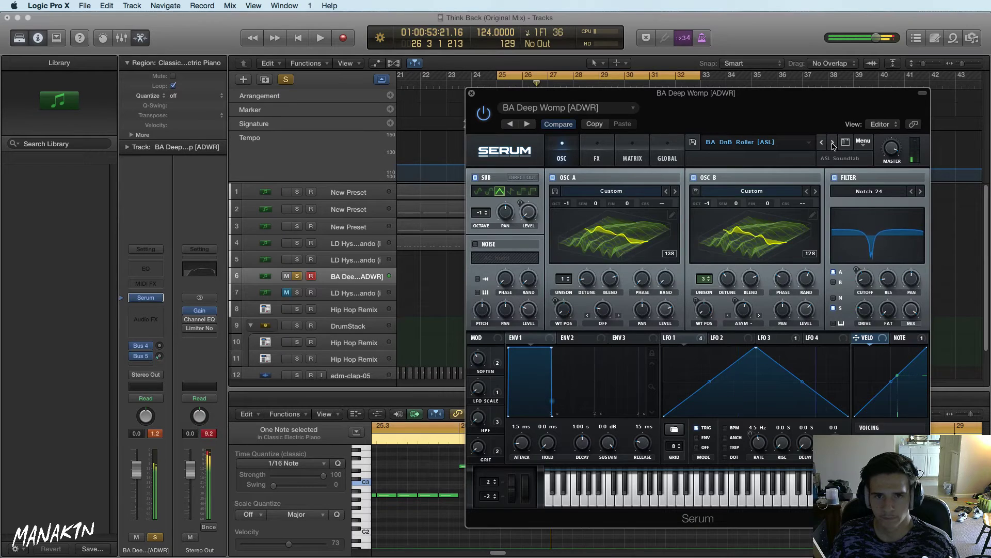
left_click(833, 144)
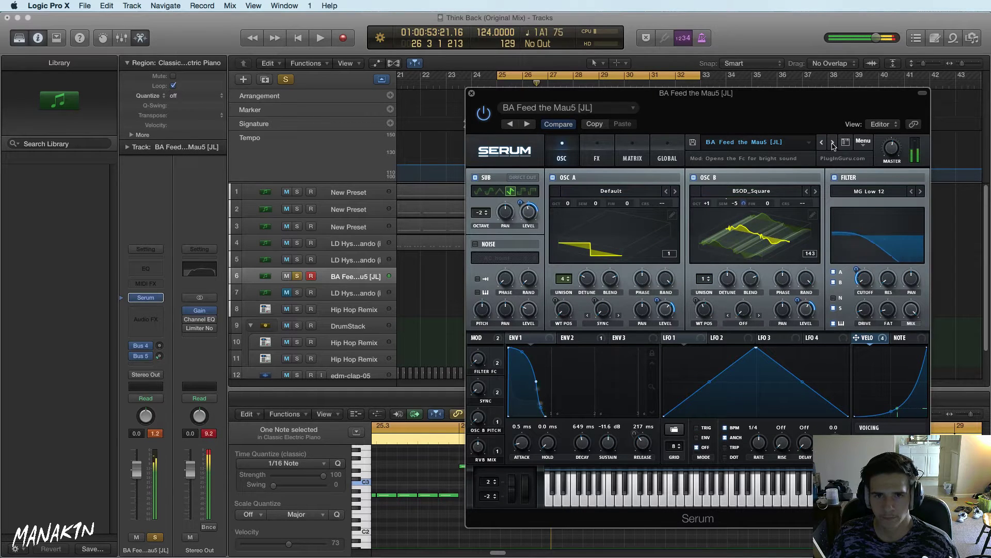
left_click(833, 143)
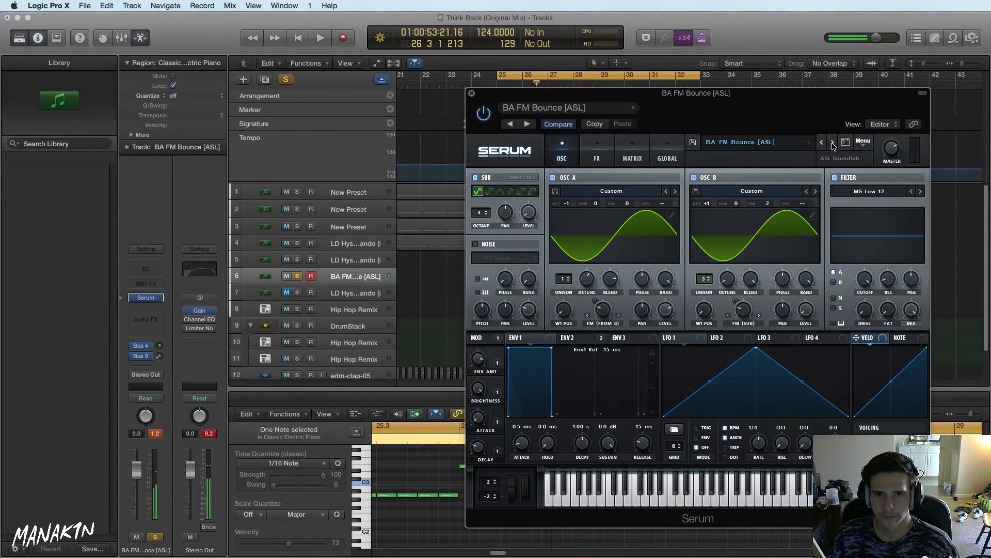
Audition Serum's Bass presets on track 6, from BA FM Wob through BA MiniBob
left_click(833, 144)
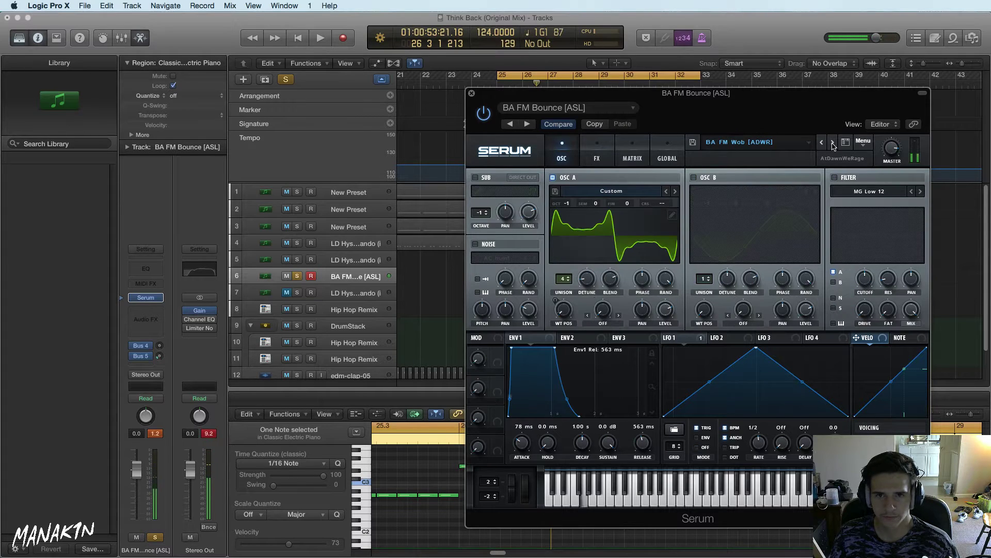
left_click(833, 144)
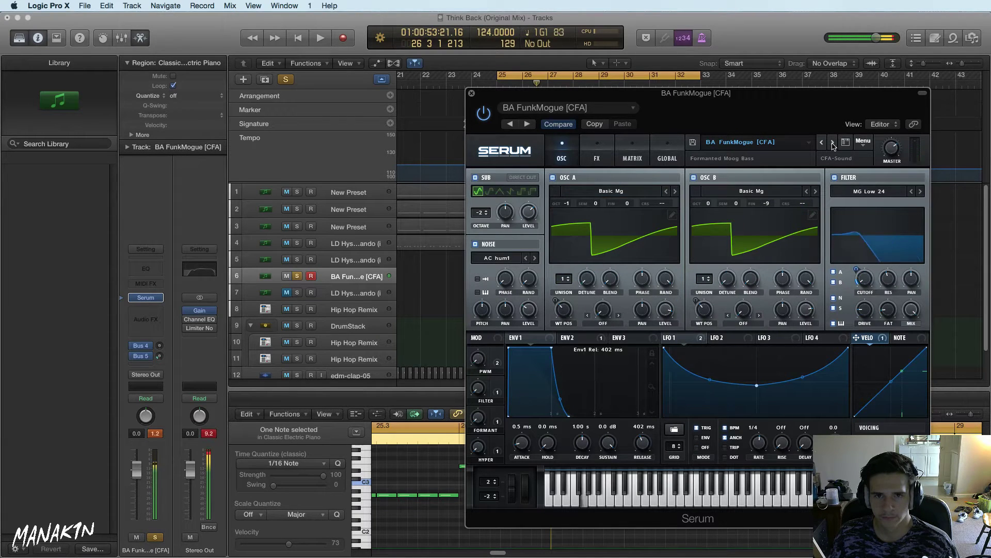
left_click(832, 144)
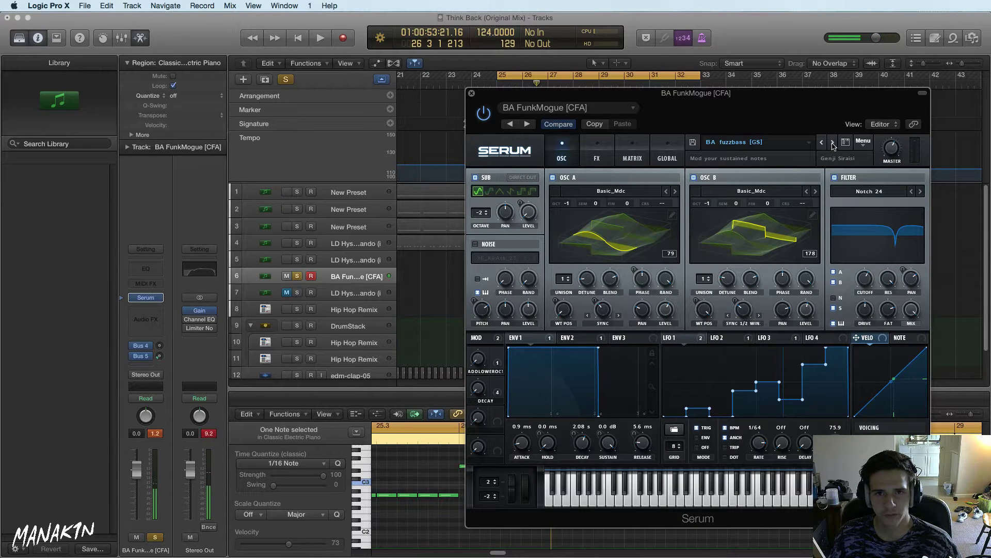
left_click(832, 144)
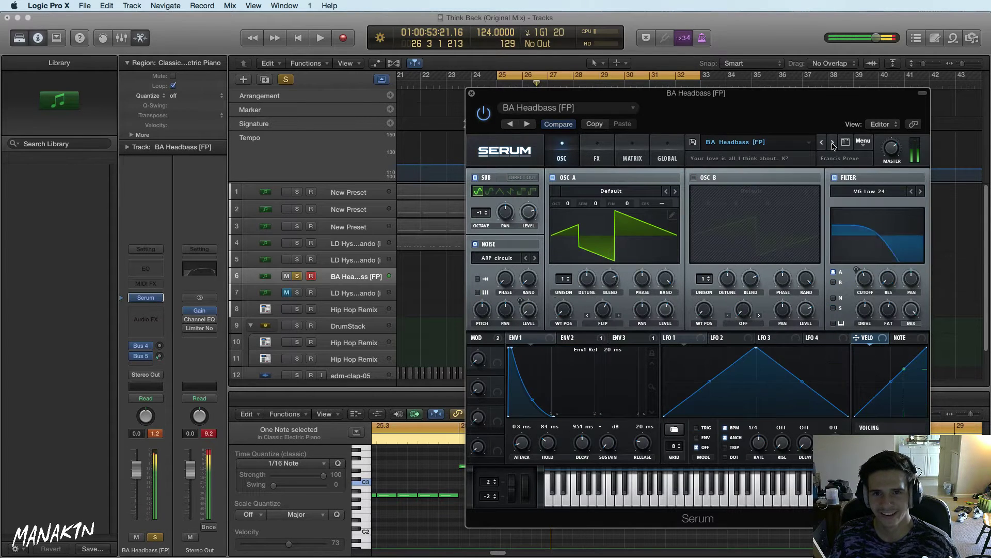
left_click(832, 144)
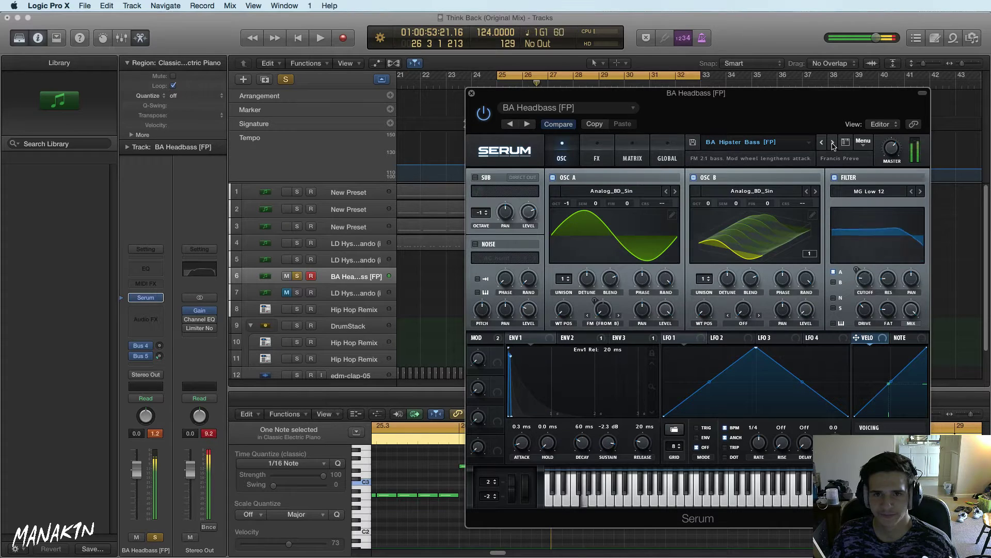
left_click(832, 144)
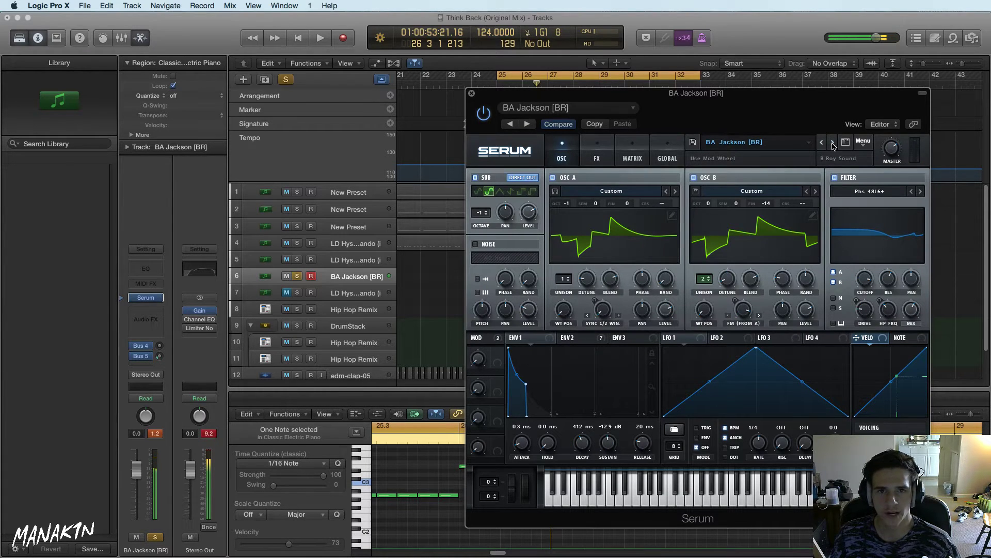
left_click(833, 144)
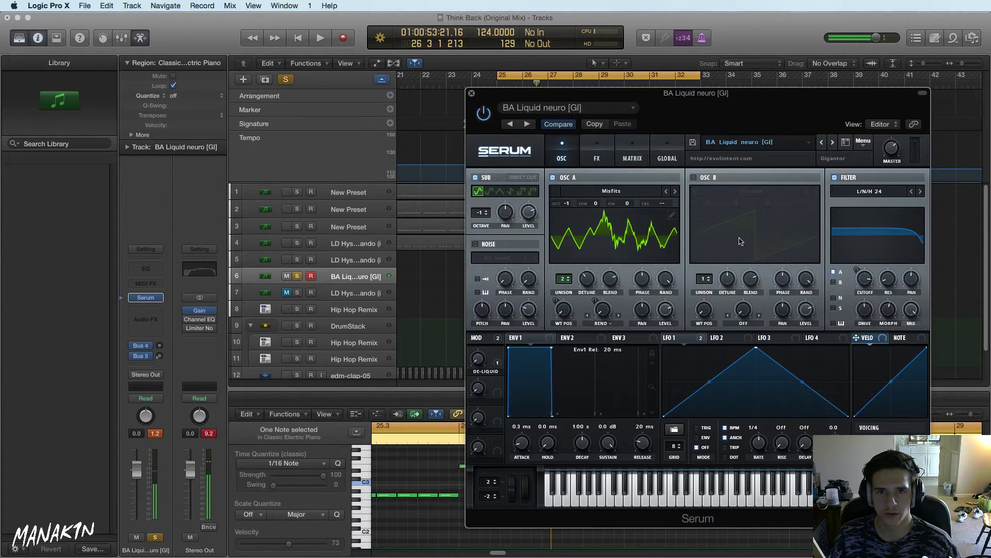
left_click(833, 144)
Switch Serum to the Terminal Waves Vol I presets and audition its basses through BA Ghost Rider
left_click(807, 142)
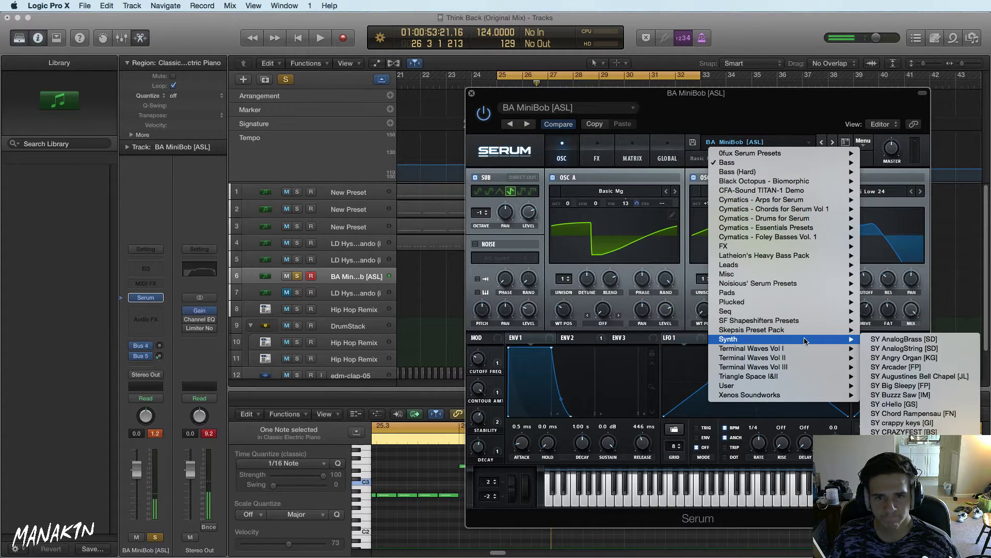
mouse_move(810, 349)
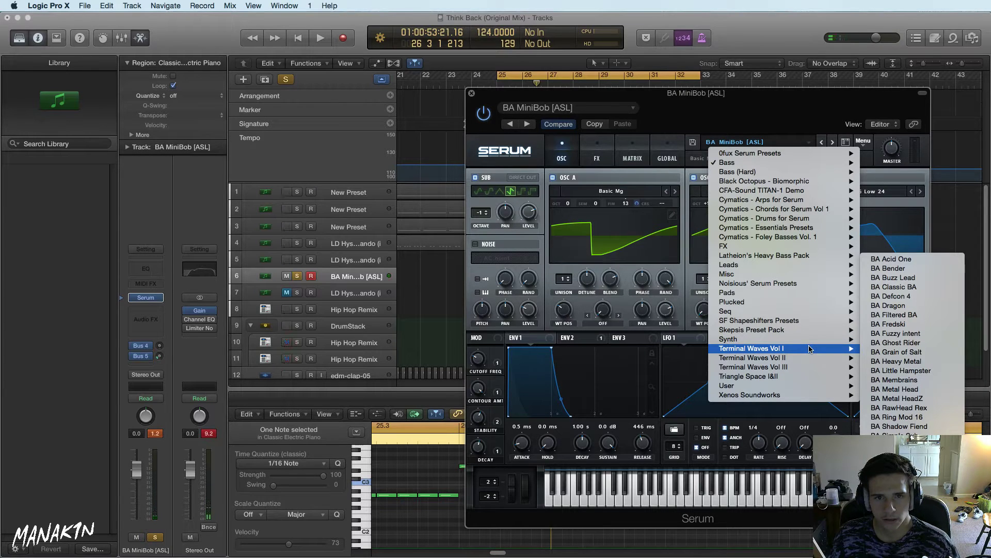
left_click(724, 181)
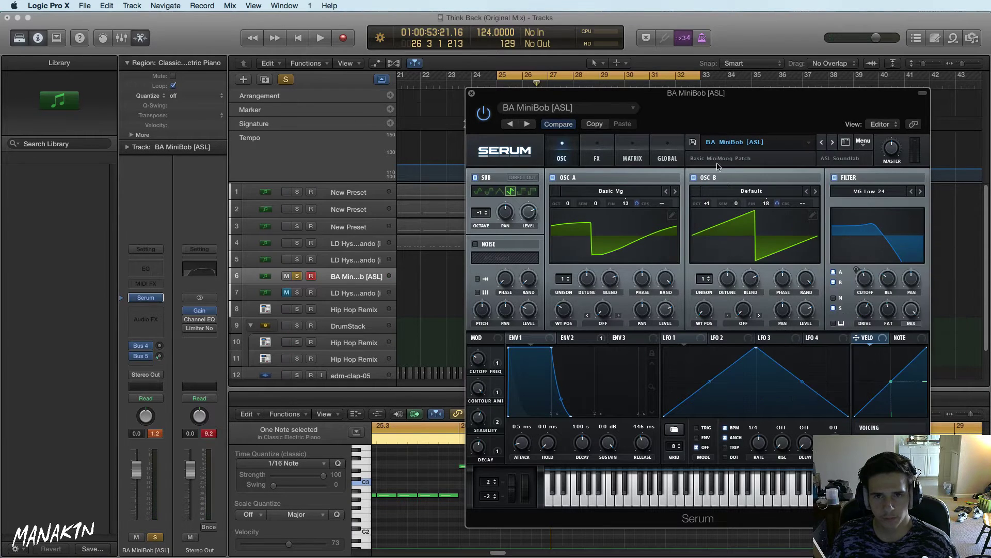
left_click(832, 142)
left_click(833, 143)
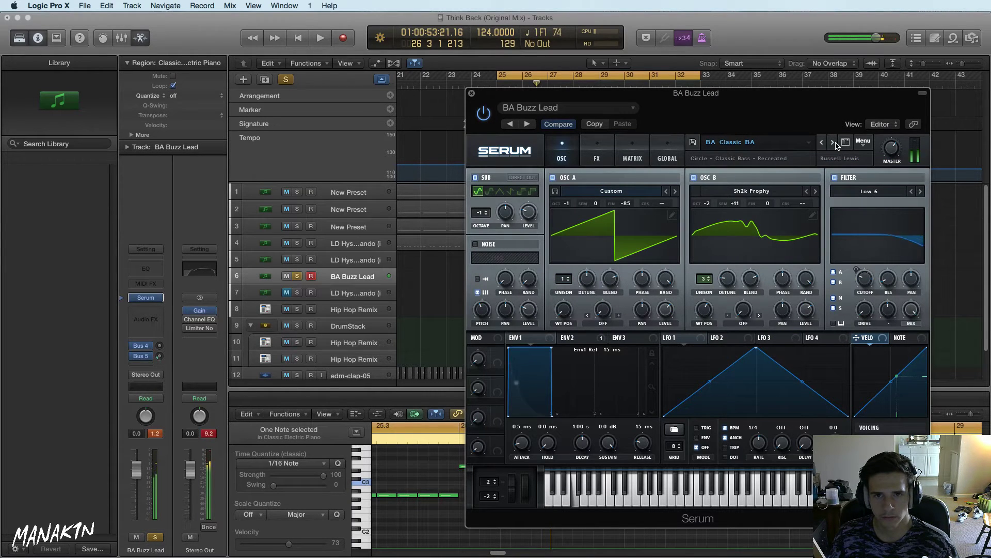
left_click(833, 143)
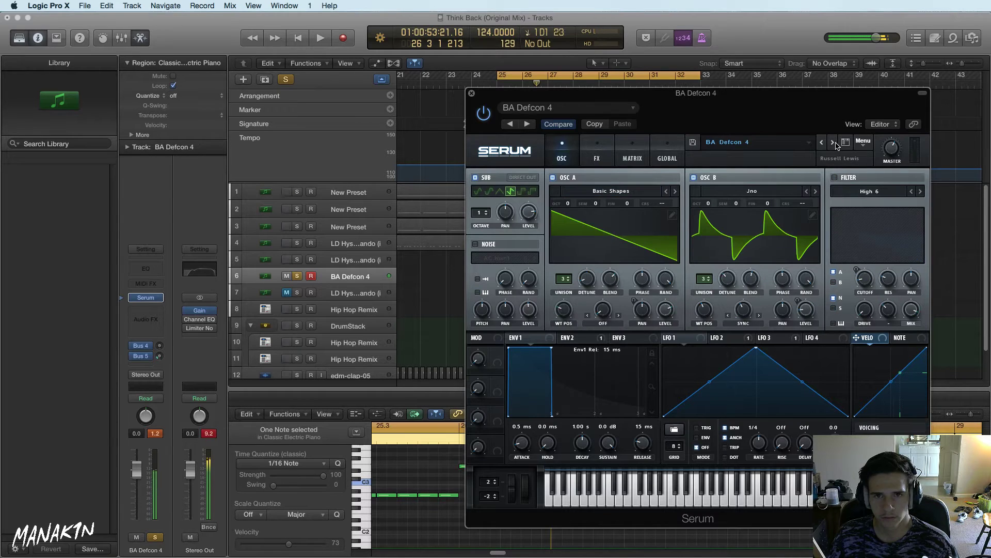
left_click(833, 143)
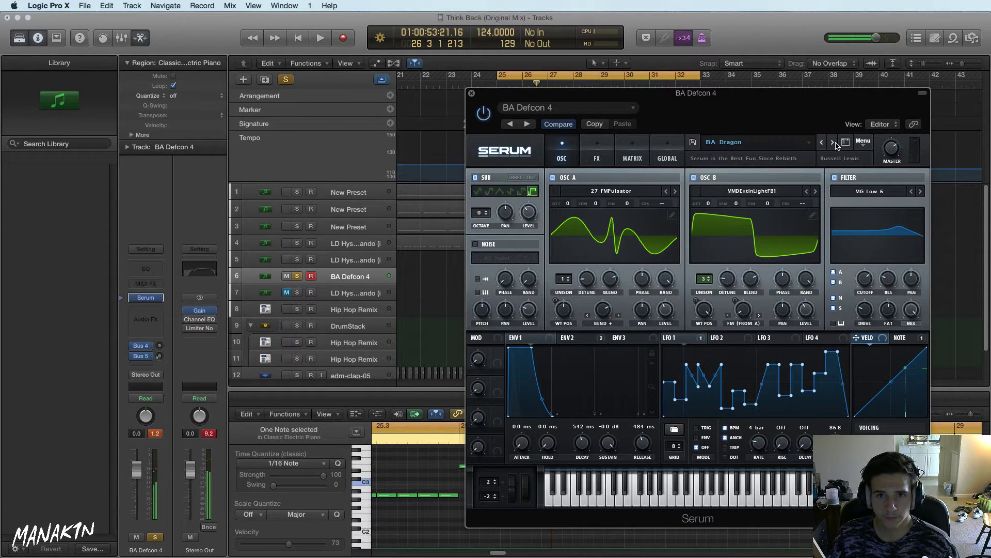
left_click(833, 143)
left_click(832, 143)
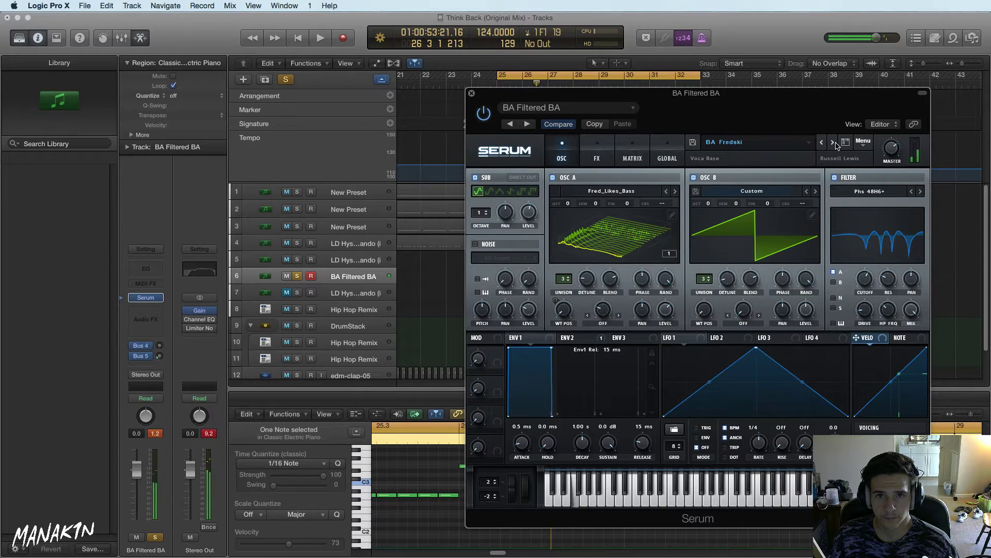
left_click(833, 143)
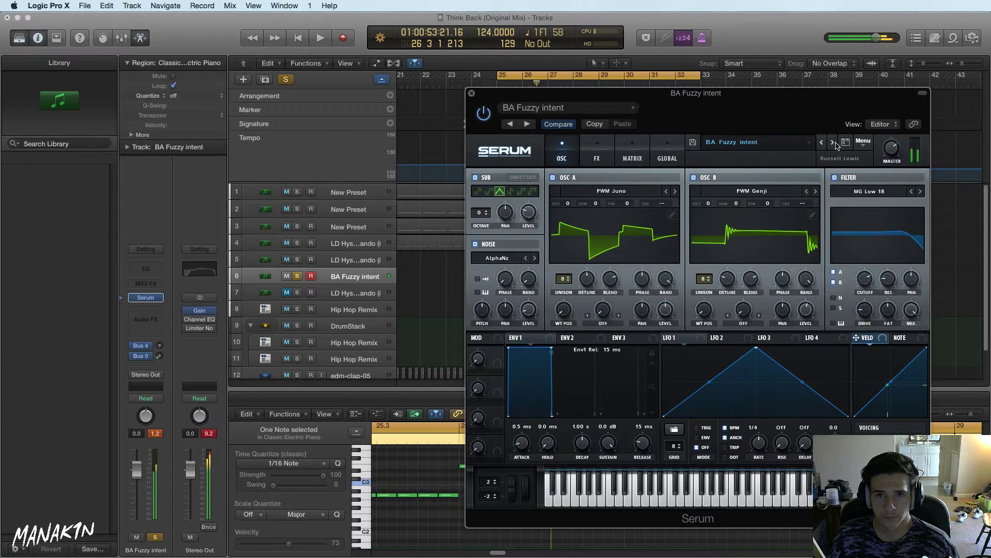
left_click(833, 143)
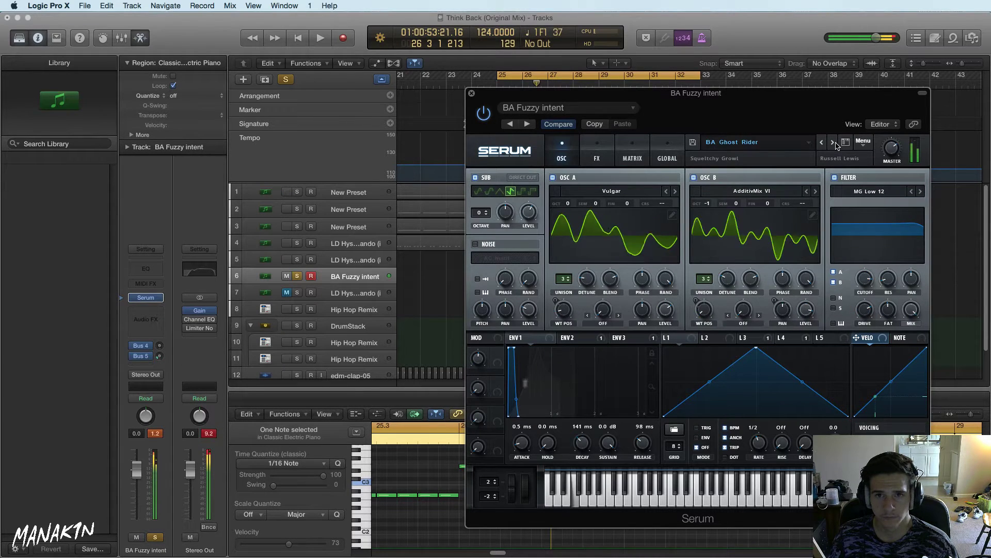
Close the Serum window and replace track 6's instrument with a stereo EXS24 sampler
left_click(471, 94)
left_click(157, 295)
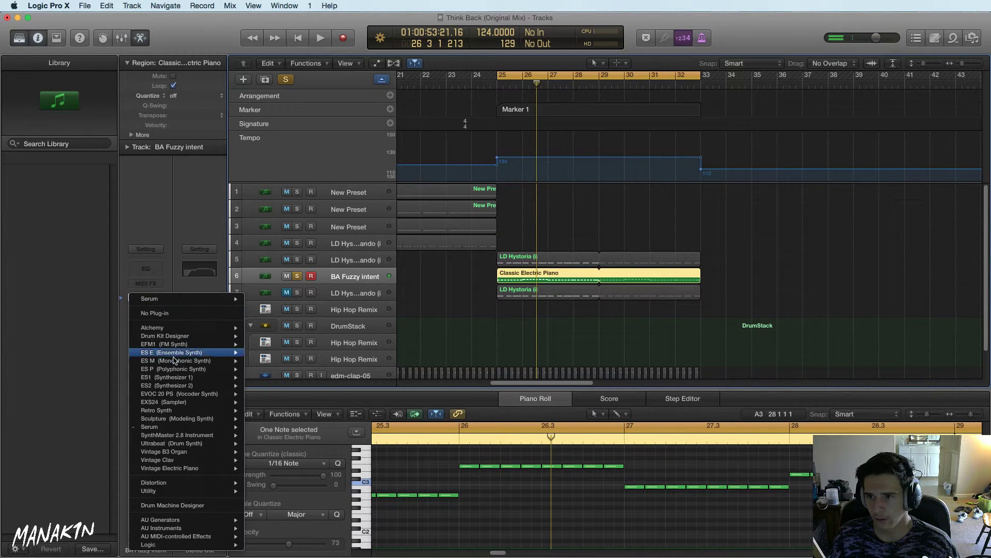
mouse_move(211, 385)
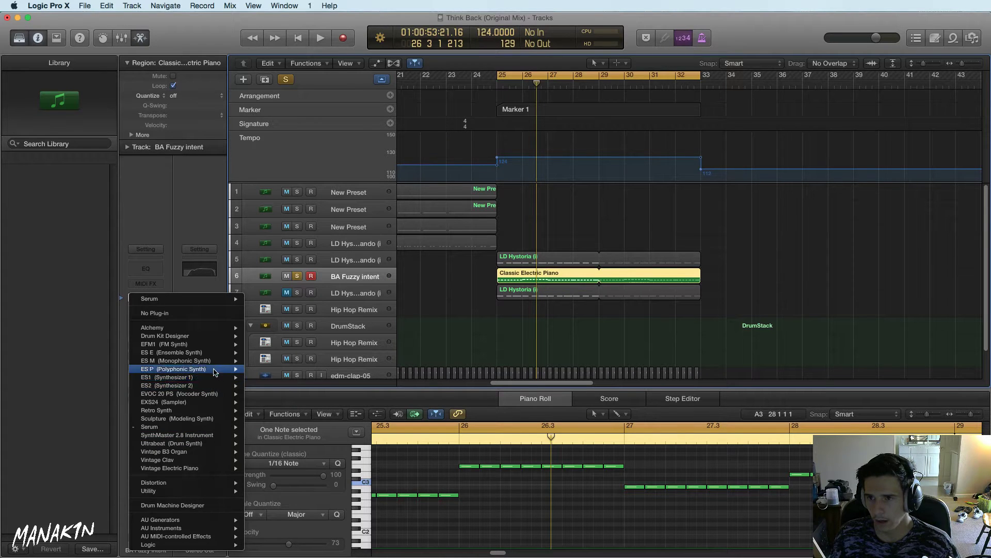
mouse_move(216, 403)
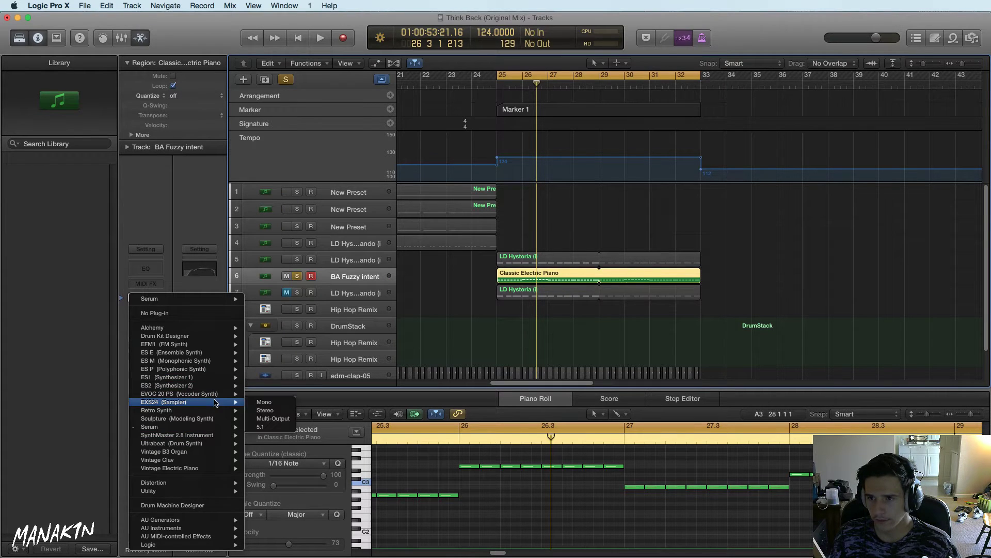
left_click(266, 410)
Load the factory electric bass Aggressive Fretless into EXS24 and move the sampler window over the arrangement
left_click(308, 95)
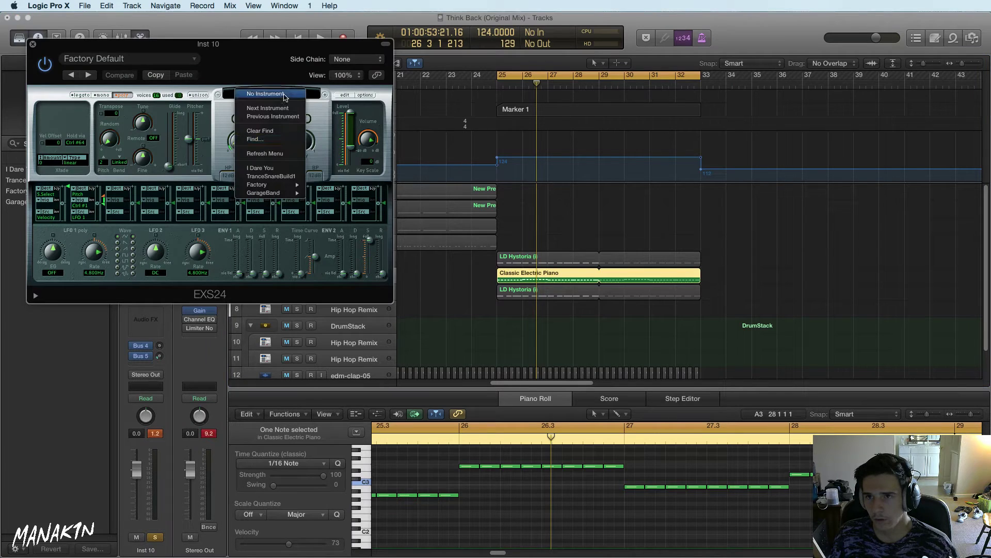
mouse_move(272, 188)
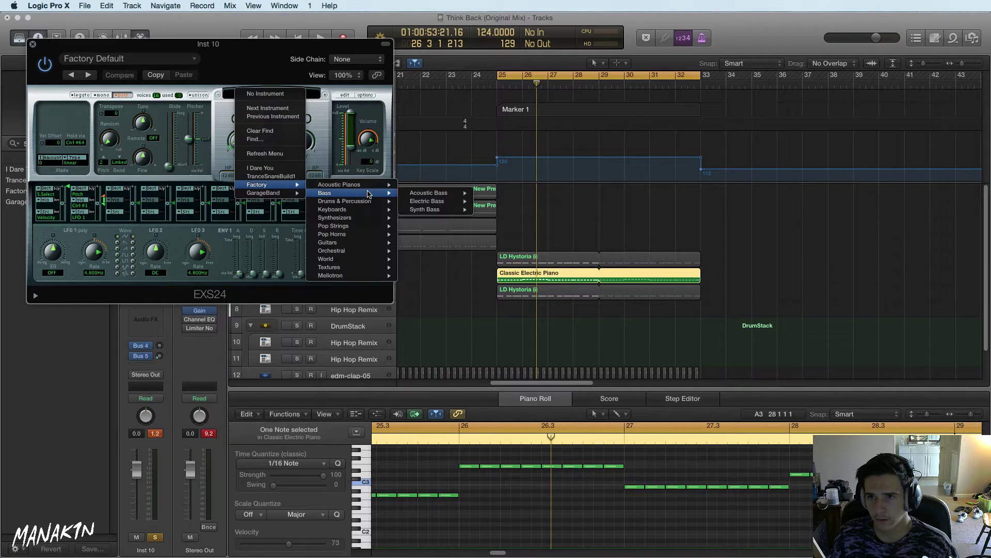
mouse_move(330, 193)
mouse_move(468, 195)
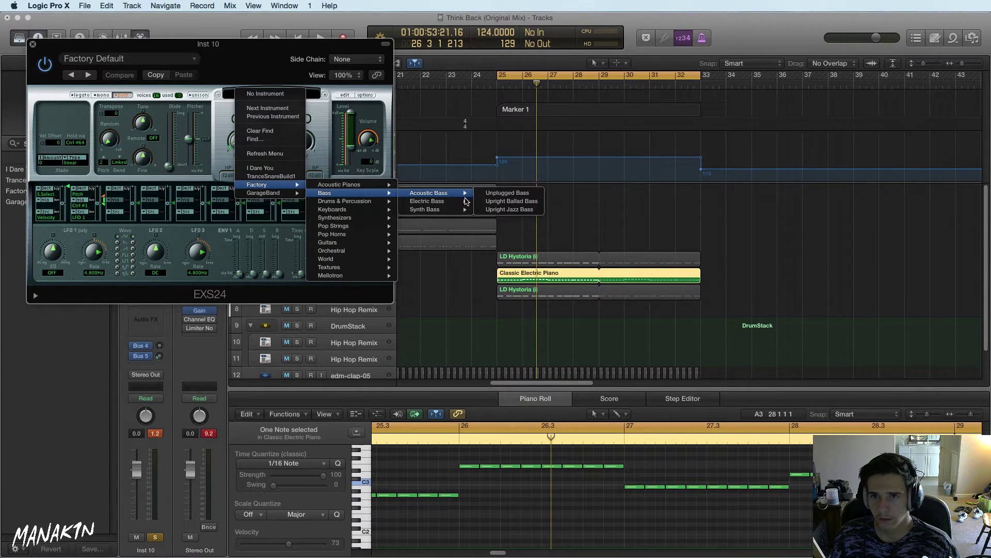
left_click(384, 128)
left_click_drag(257, 68, 606, 110)
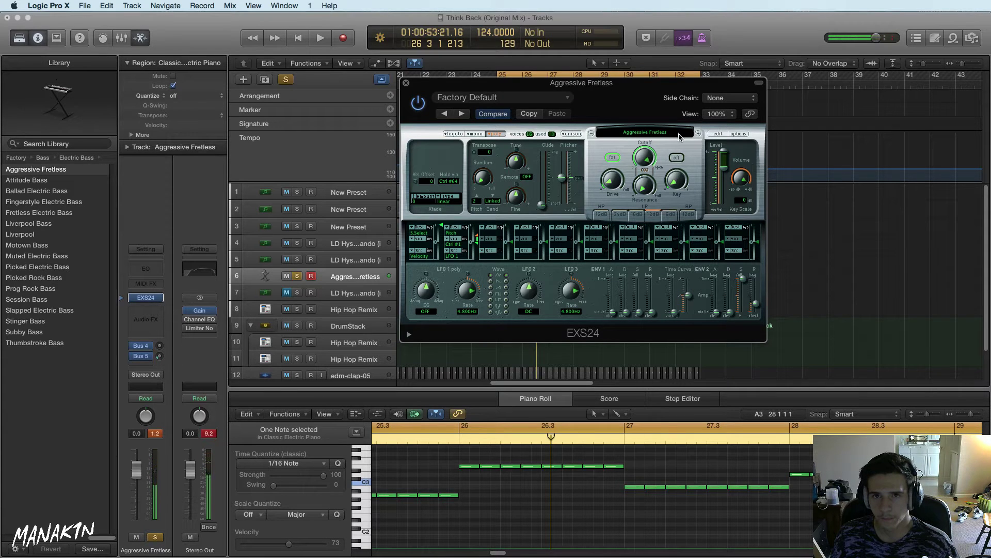
Step through EXS24's factory electric basses from Attitude Bass onward and load Picked Electric Bass on track 6
key("Down")
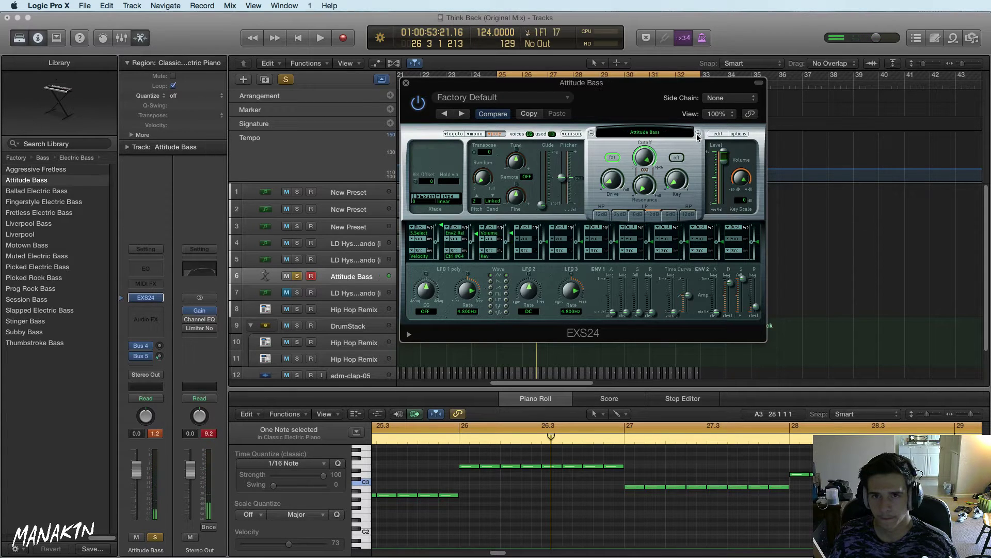
key("Down")
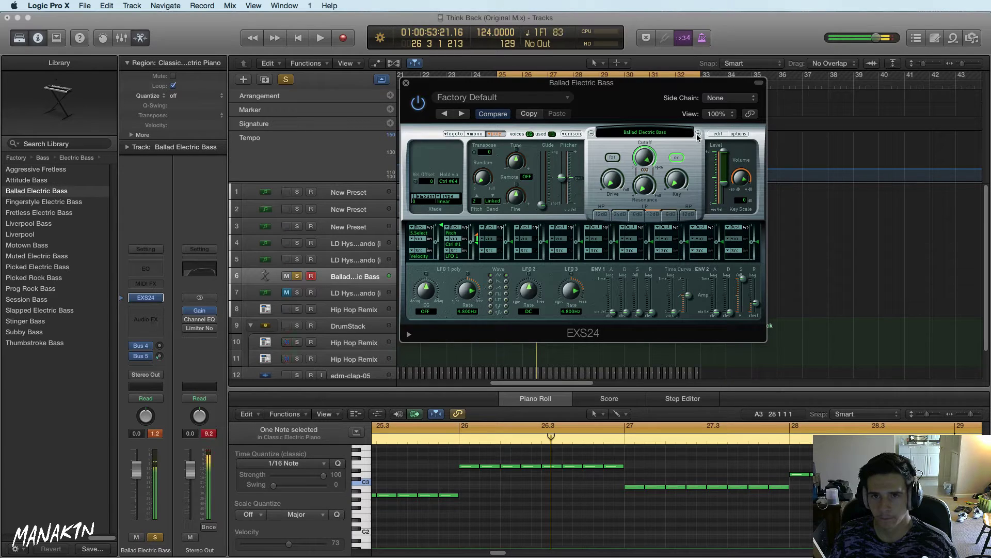
key("Down")
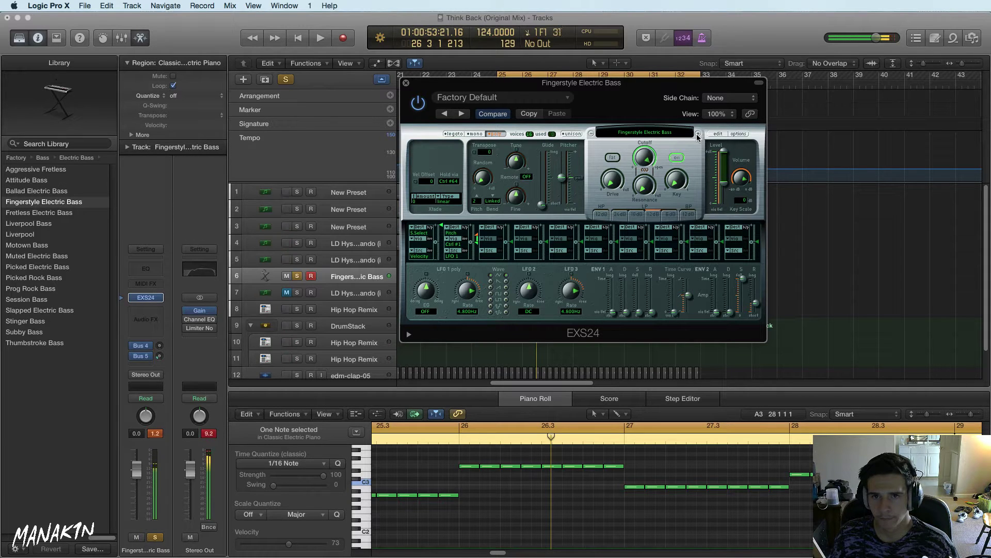
key("Down")
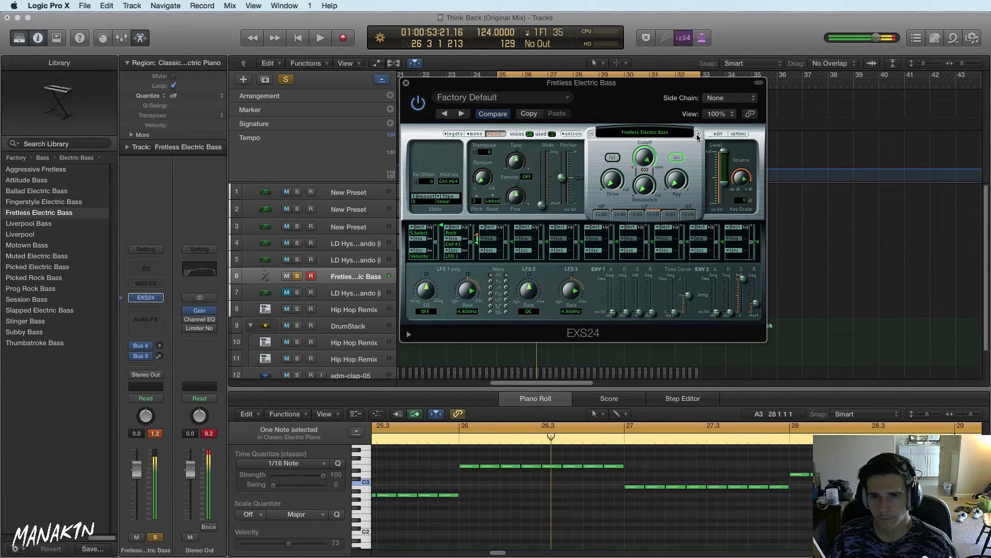
key("Down")
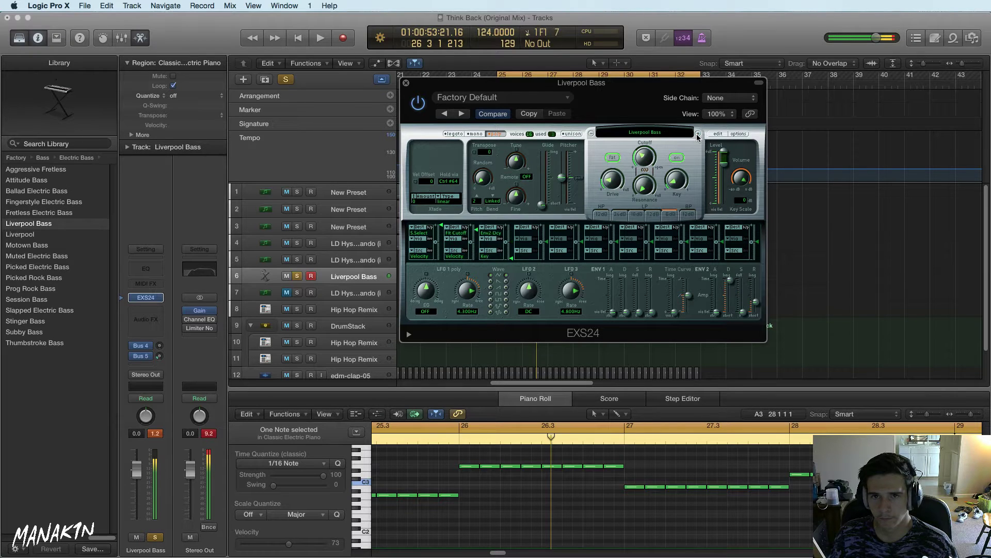
key("Down")
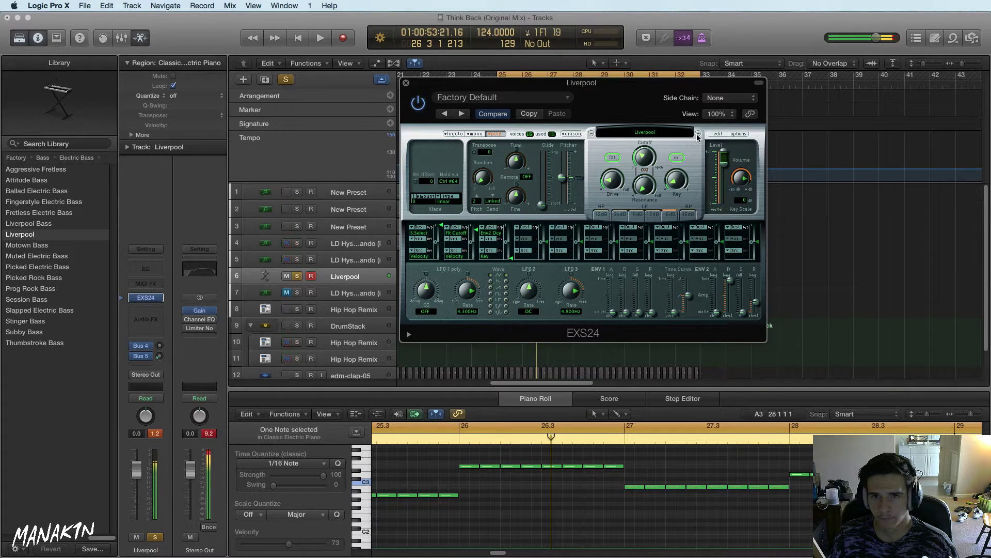
key("Down")
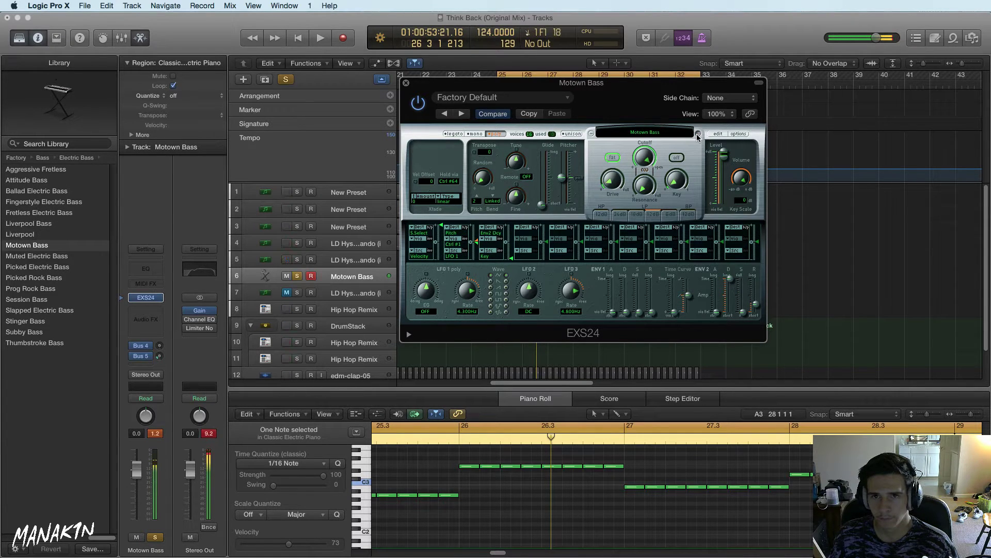
key("Down")
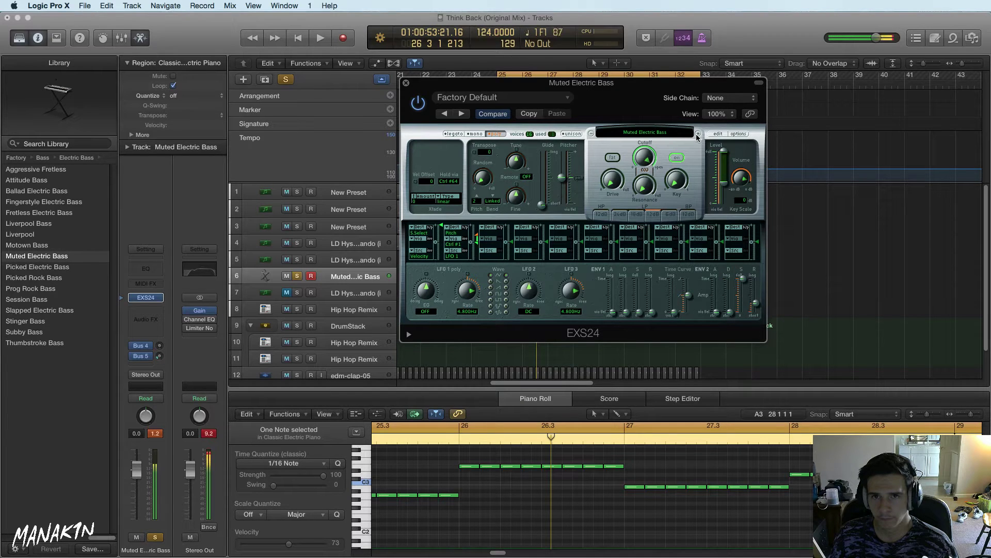
key("Down")
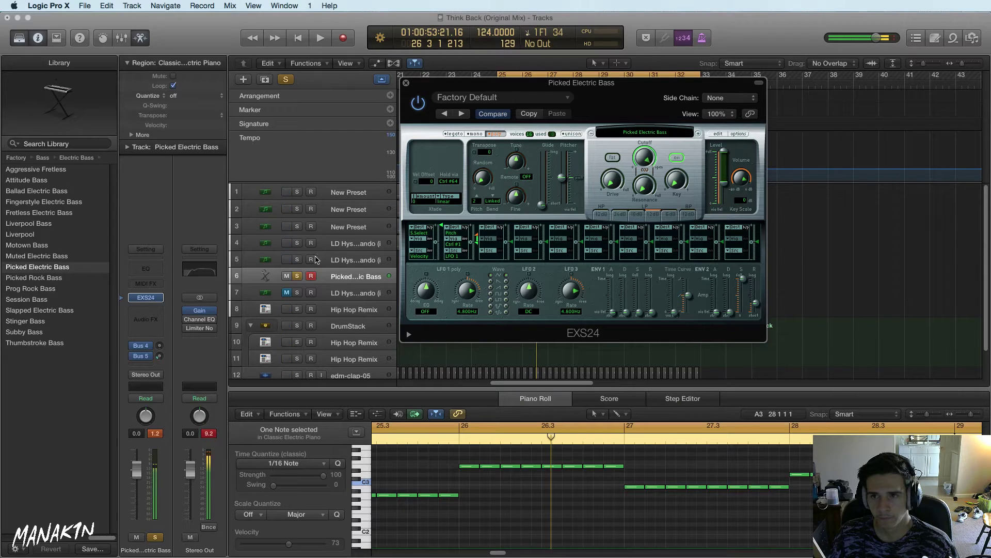
Set EXS24's coarse Tune to -12 and play back the Marker 1 section
key("space")
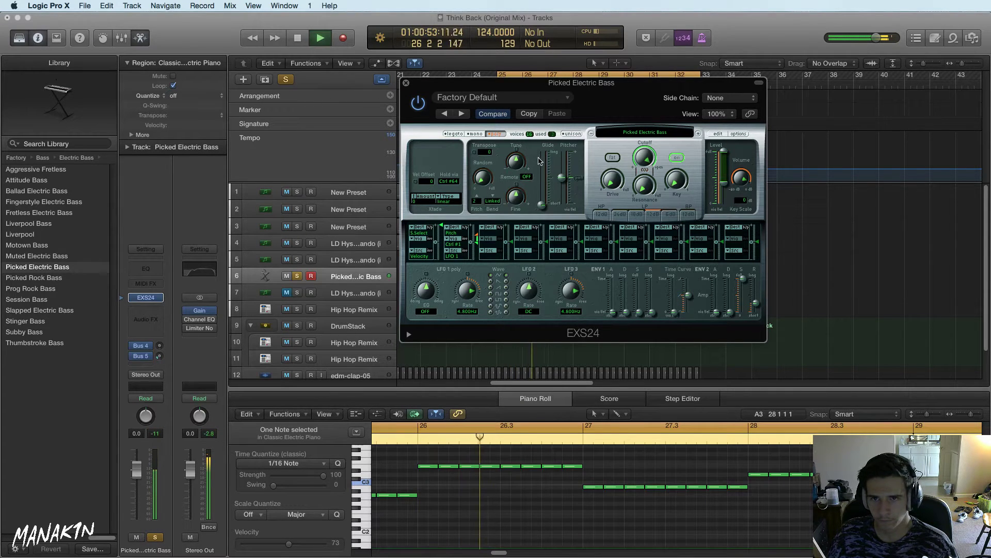
key("space")
left_click_drag(515, 162, 515, 171)
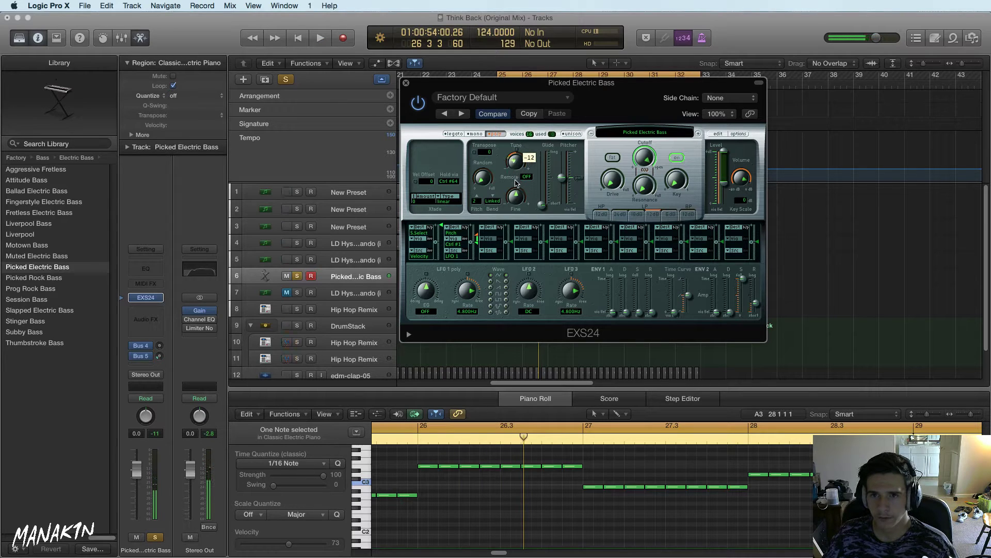
key("space")
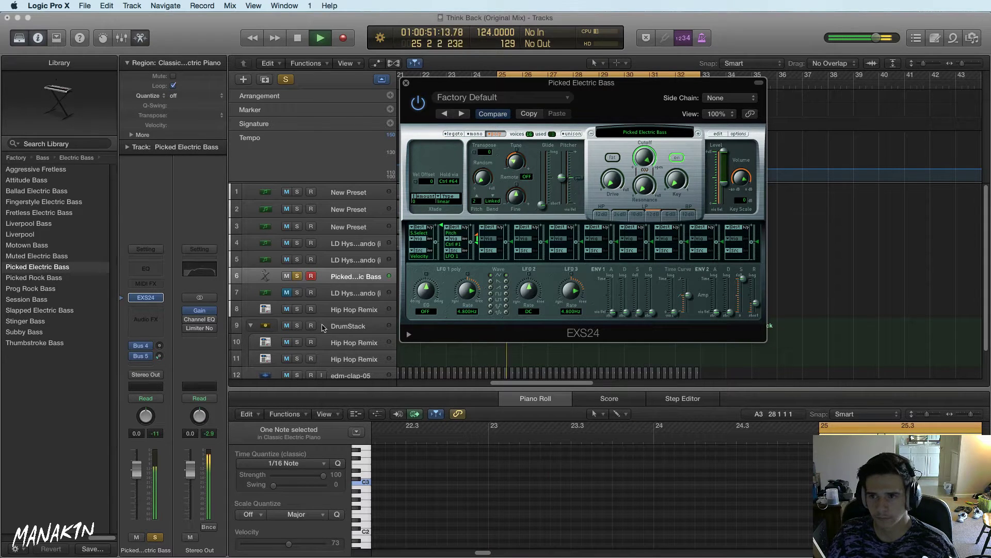
Add a Channel EQ to track 6, cut 8.5 dB at 445 Hz with a Q of 0.21, and close its window
left_click(151, 269)
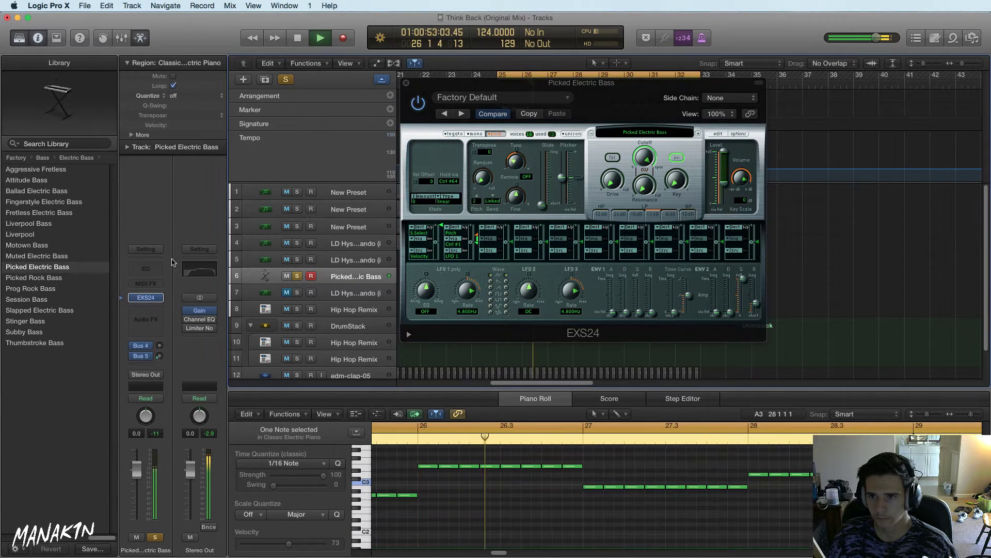
left_click_drag(326, 199, 305, 194)
left_click(315, 97)
left_click(315, 98)
left_click_drag(277, 199, 277, 206)
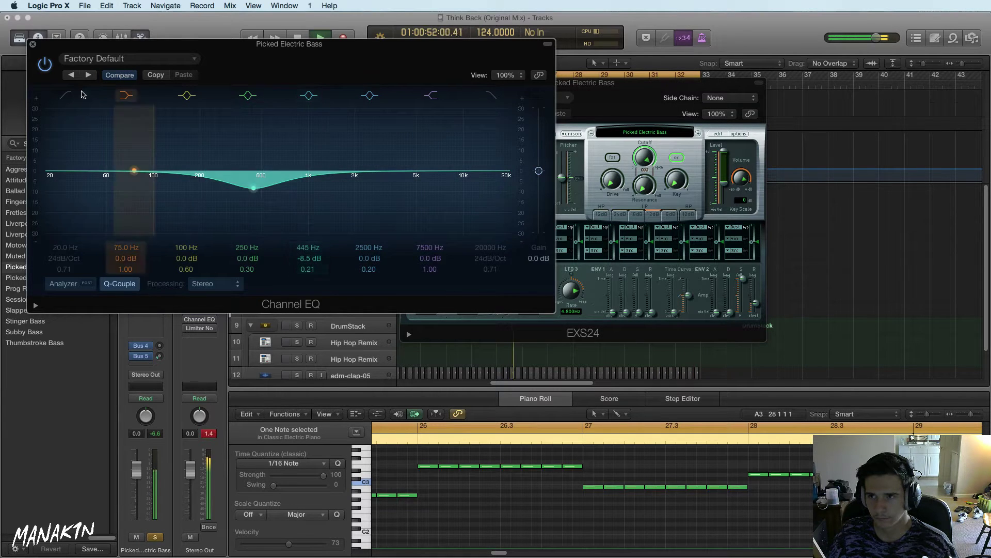
left_click(33, 45)
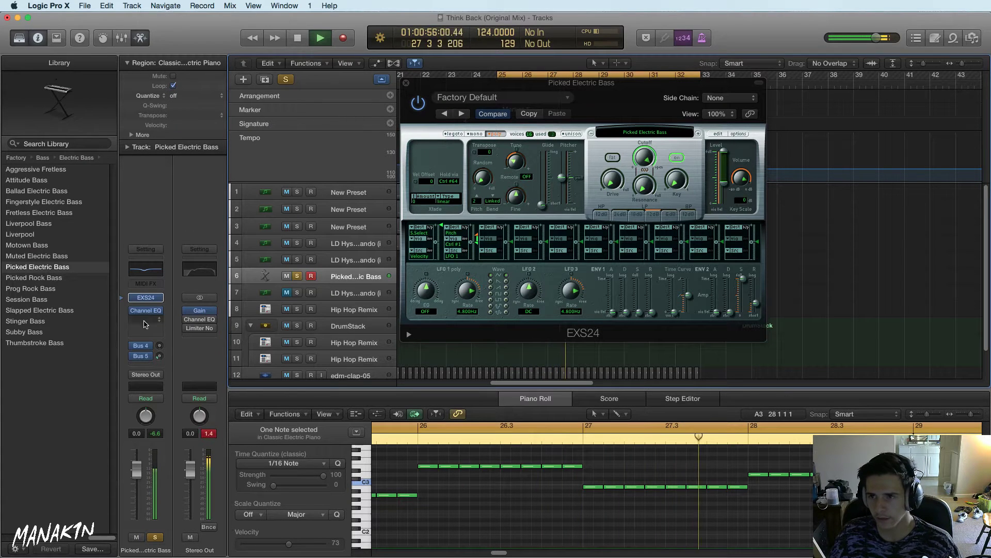
Insert Sausage Fattener after the bass's Channel EQ, raise its Fatness, set Color to 34% and close its window
left_click(144, 321)
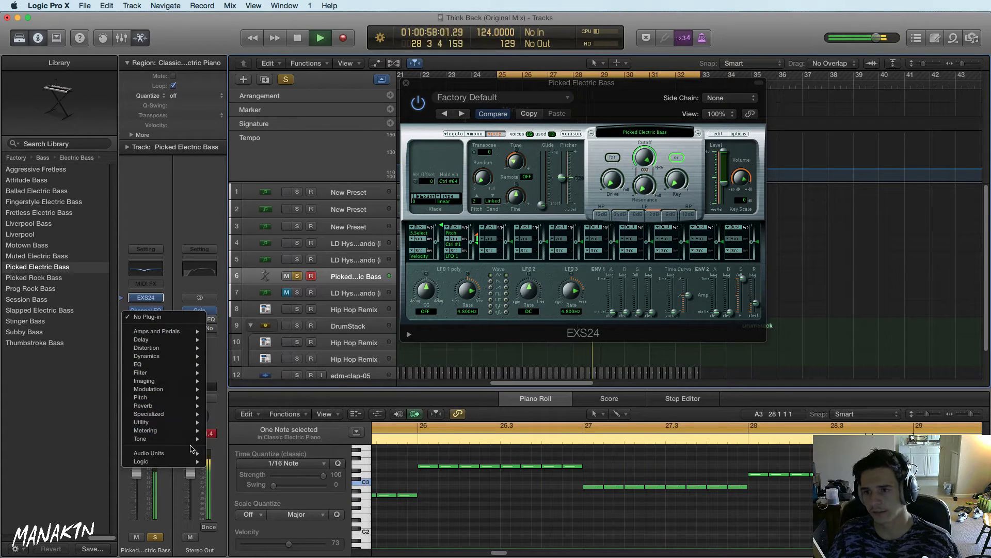
mouse_move(194, 368)
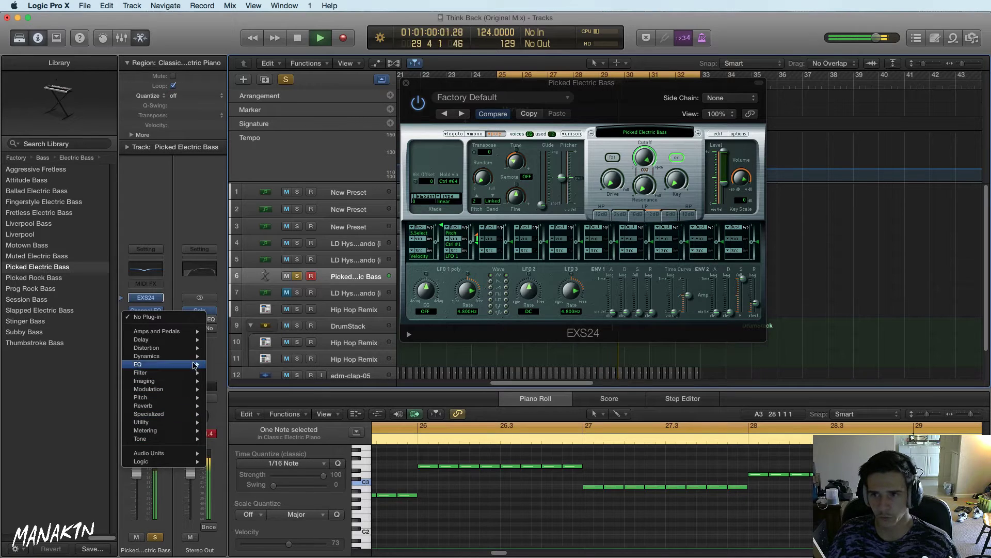
mouse_move(191, 347)
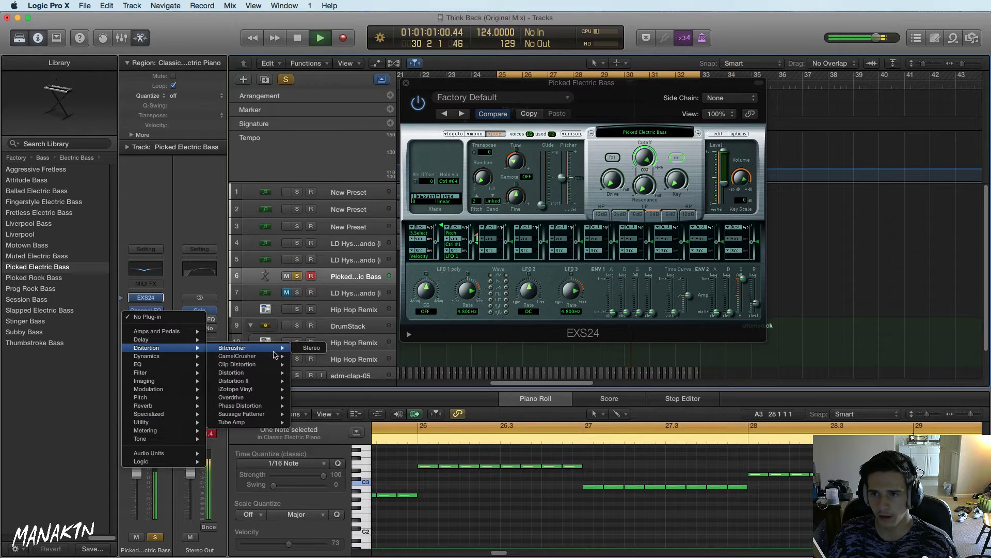
left_click(274, 414)
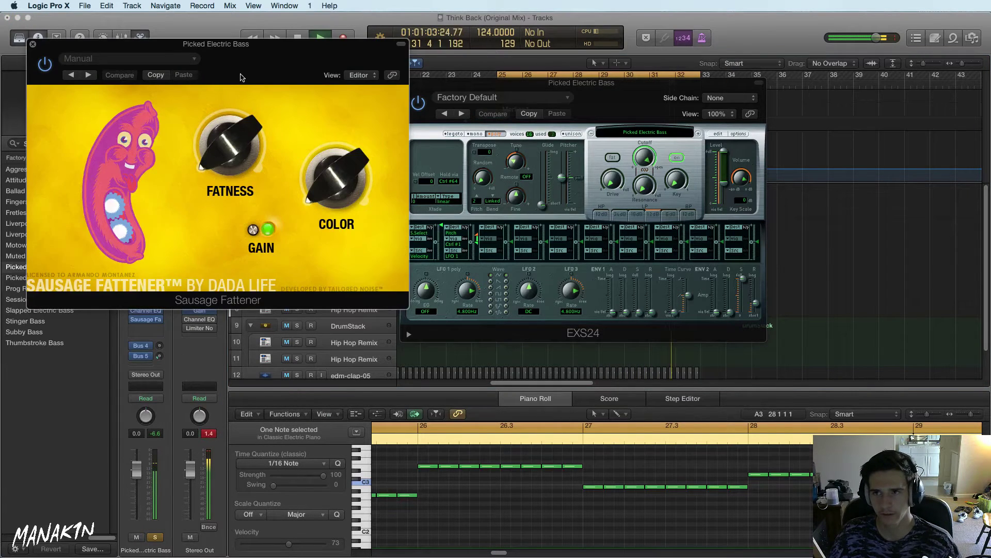
left_click_drag(237, 81, 425, 149)
left_click_drag(408, 217, 521, 234)
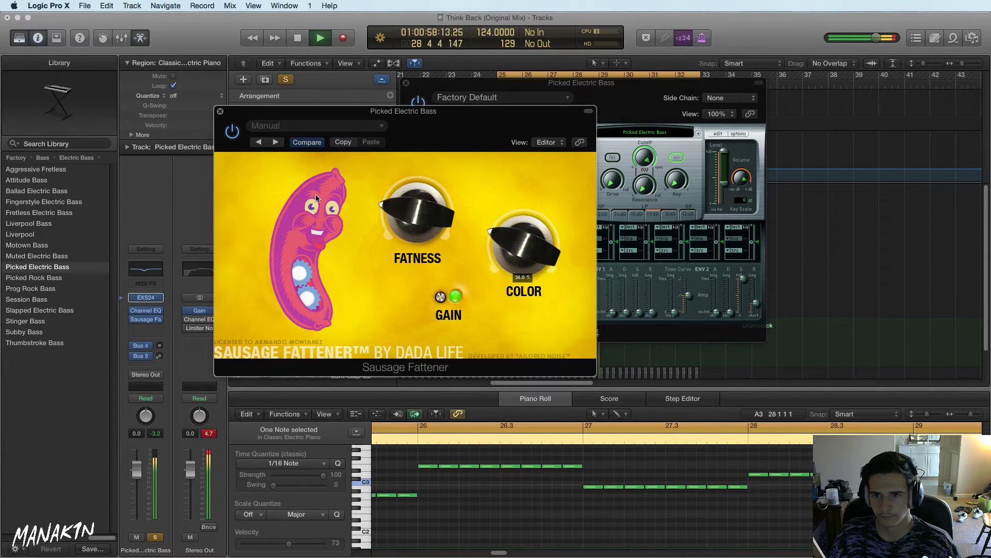
left_click(220, 113)
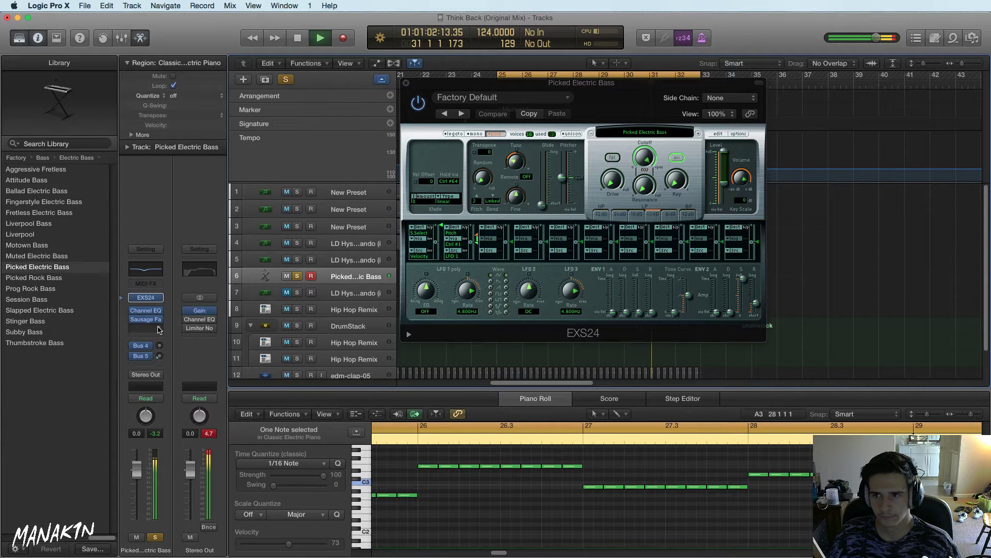
Insert a stereo Gain plug-in after Sausage Fattener on track 6 and set its gain to -7.7 dB
left_click(158, 329)
mouse_move(180, 436)
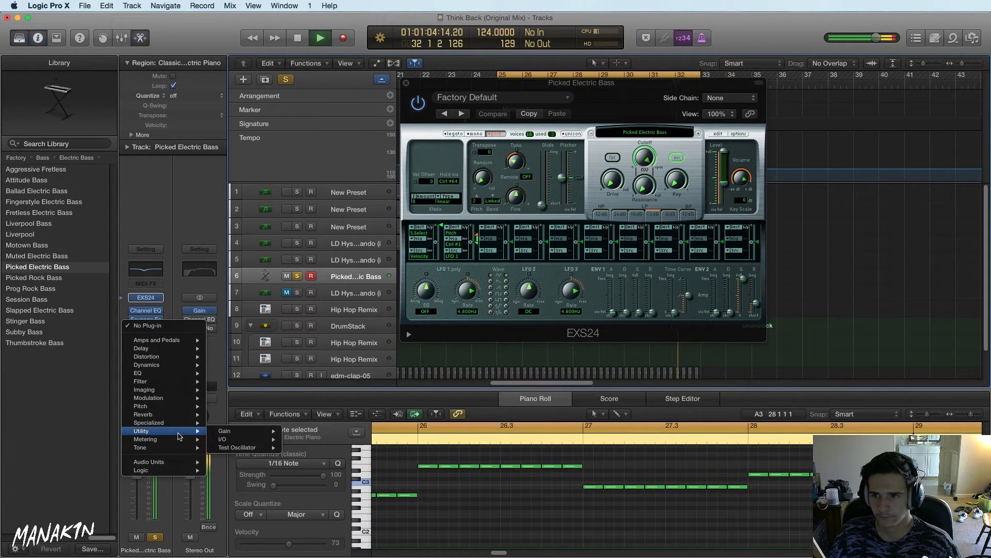
mouse_move(233, 431)
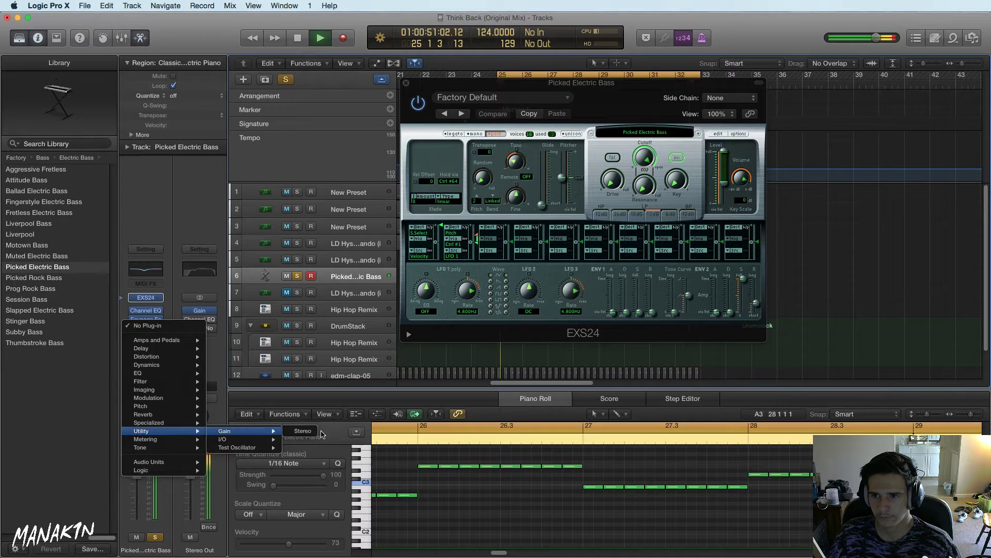
left_click(300, 431)
left_click_drag(56, 131, 58, 149)
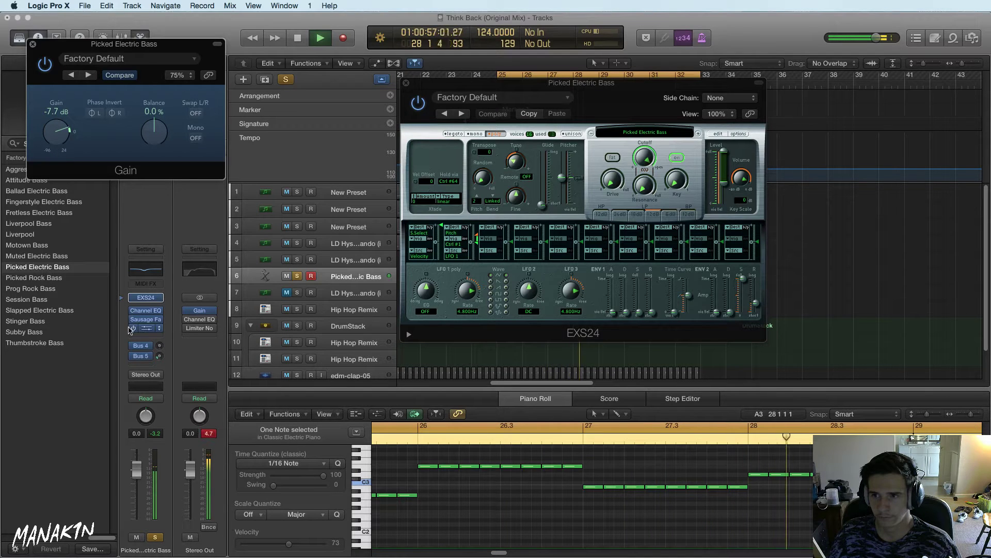
Hear the bass in the full mix by unsoloing and resoloing track 6, and close the EXS24 window
left_click(146, 319)
left_click(191, 320)
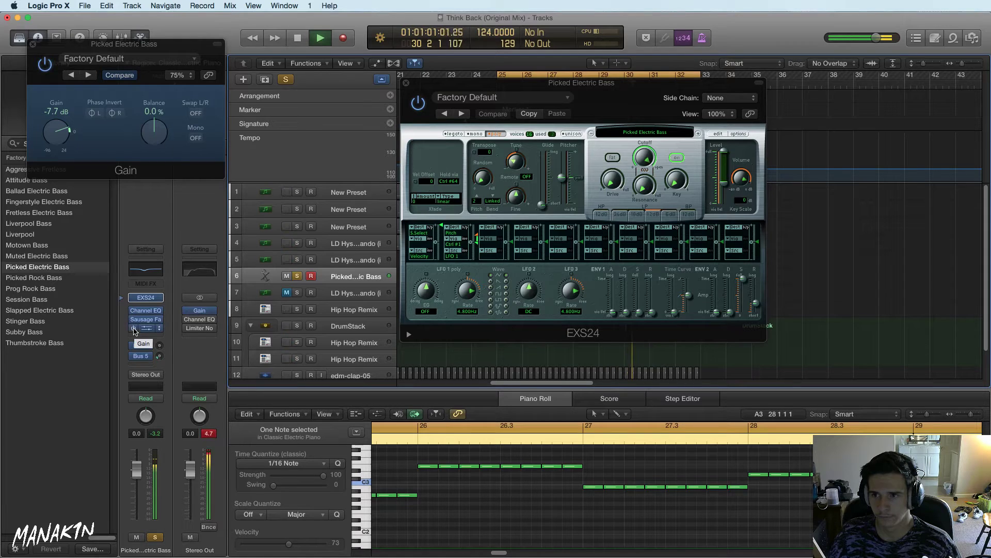
left_click(298, 276)
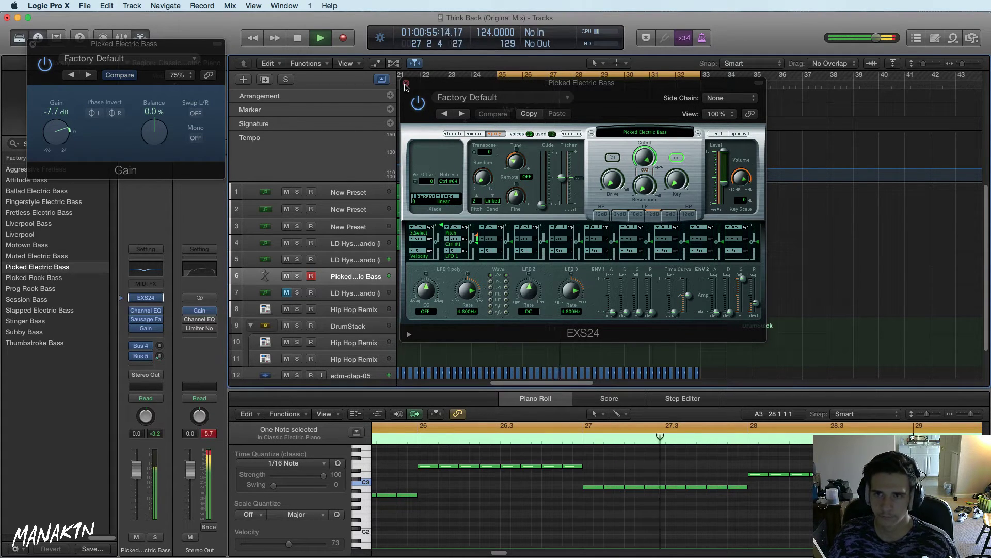
key("super+w")
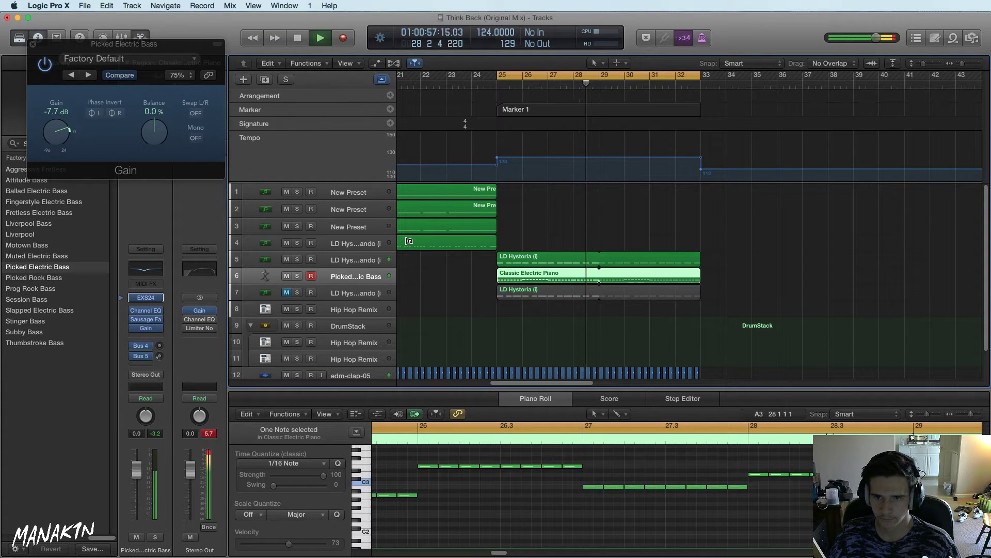
left_click(297, 276)
Lower the eight bass notes in bar 26 by four semitones to C3 and play the section with and without solo
key("space")
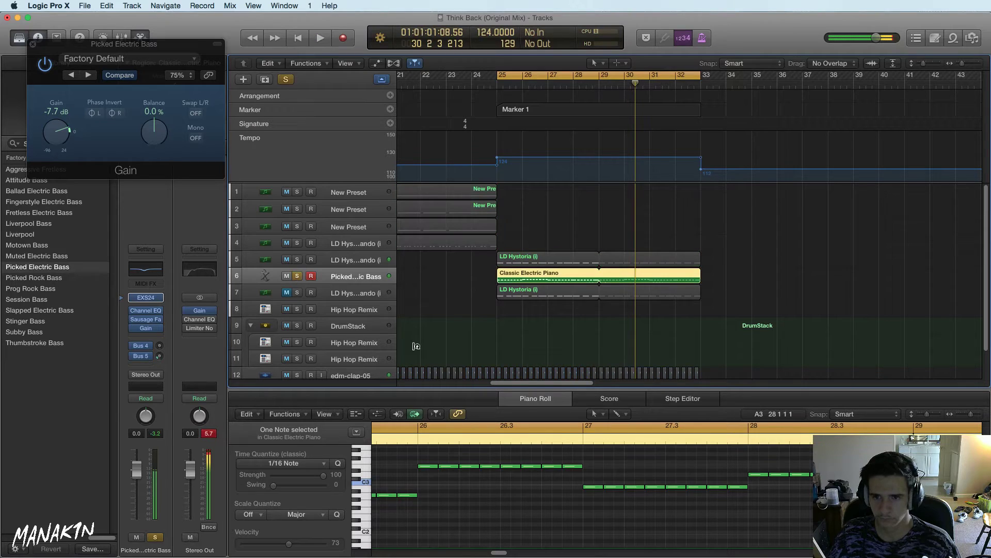
left_click_drag(607, 483, 426, 487)
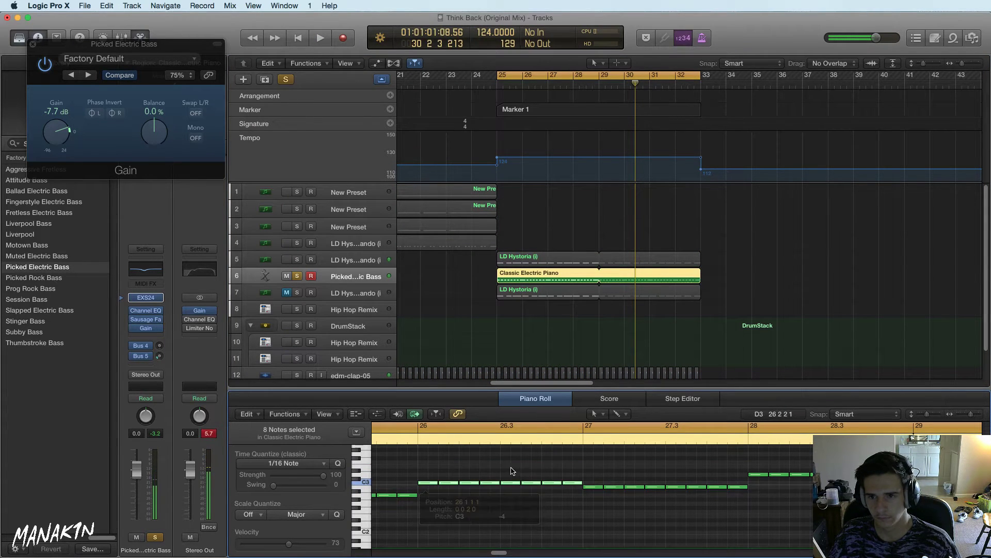
key("space")
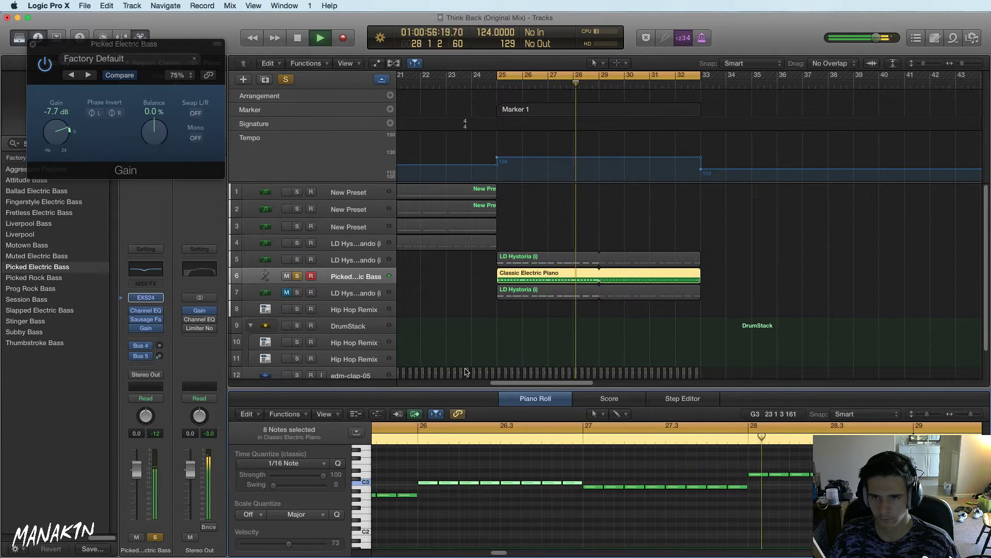
left_click(297, 276)
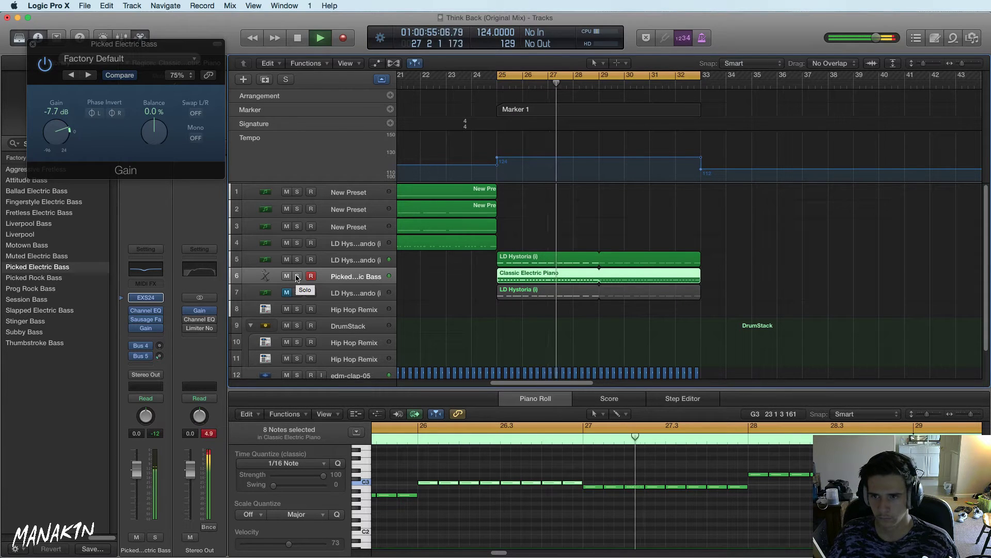
left_click(297, 276)
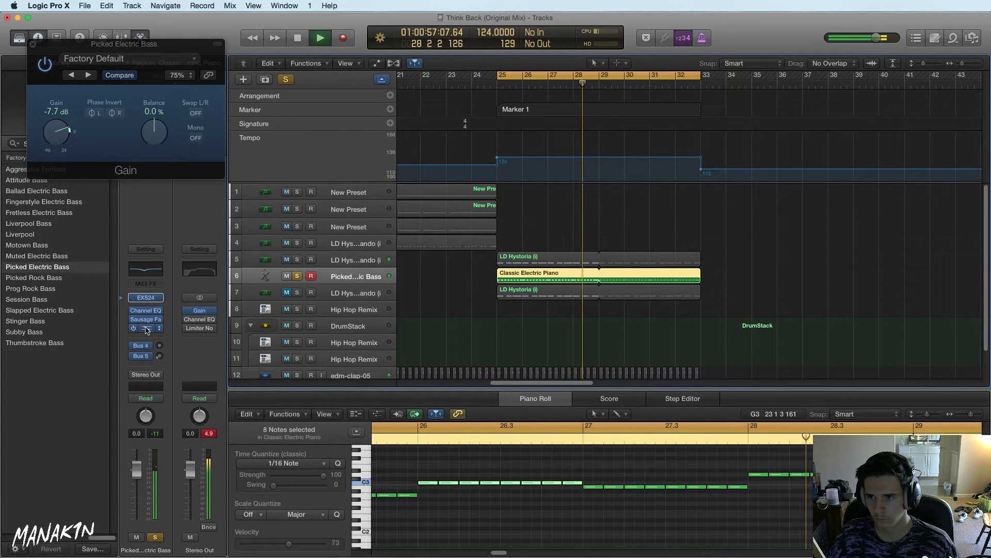
Raise Sausage Fattener's Fatness on the bass, close it, and move the Gain window over the arrangement for playback
left_click(145, 319)
left_click_drag(417, 206, 385, 199)
key("space")
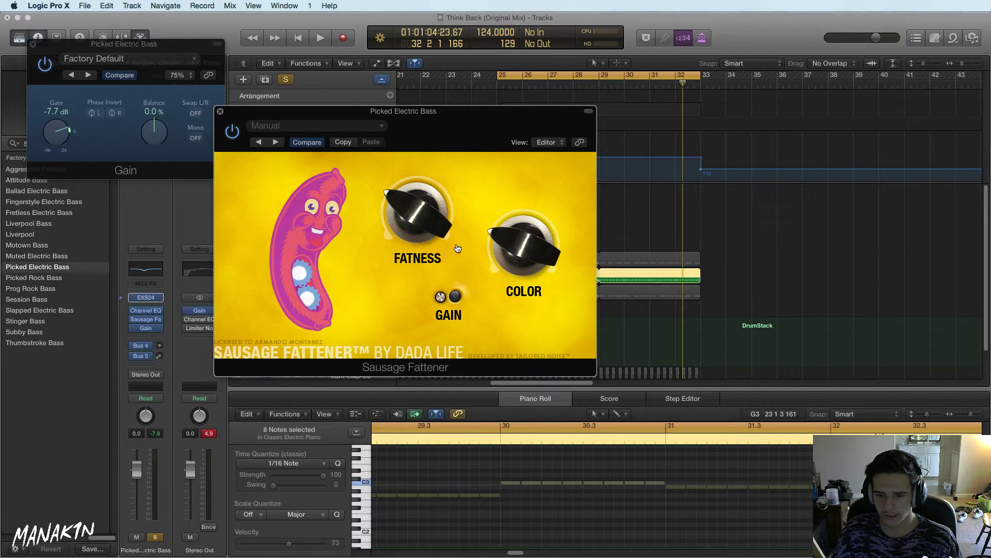
left_click(220, 111)
left_click_drag(93, 47, 413, 127)
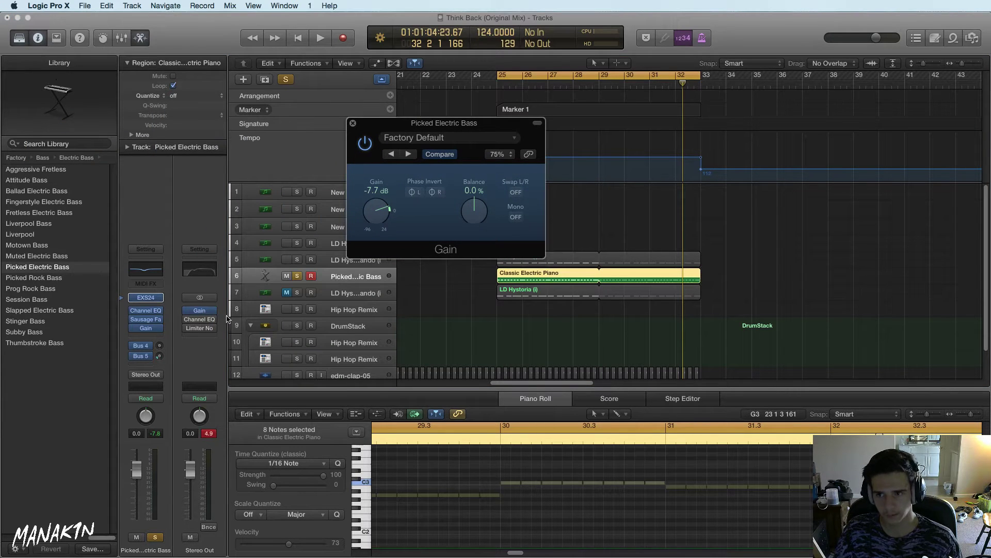
key("space")
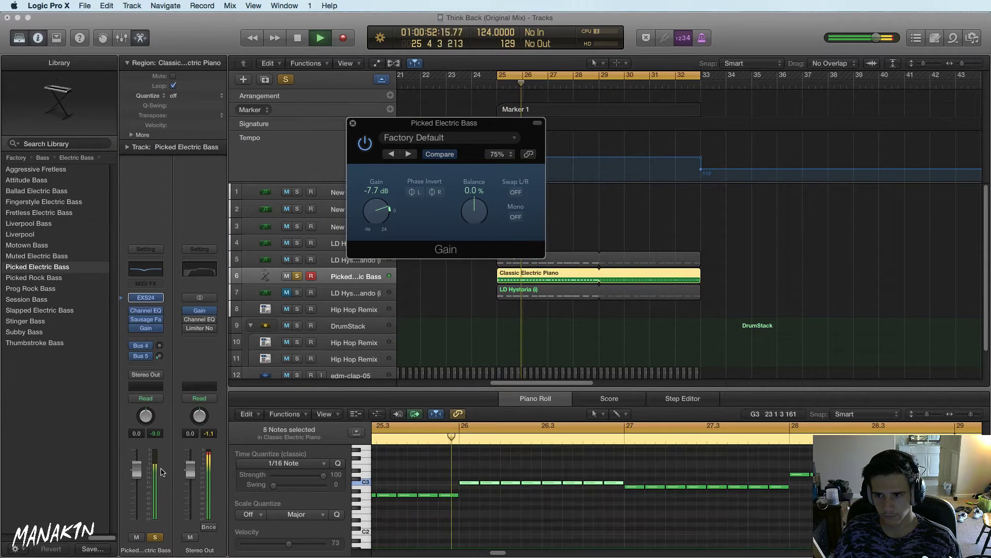
Stop playback and insert a stereo Channel EQ after Gain on the Picked Electric Bass track
key("space")
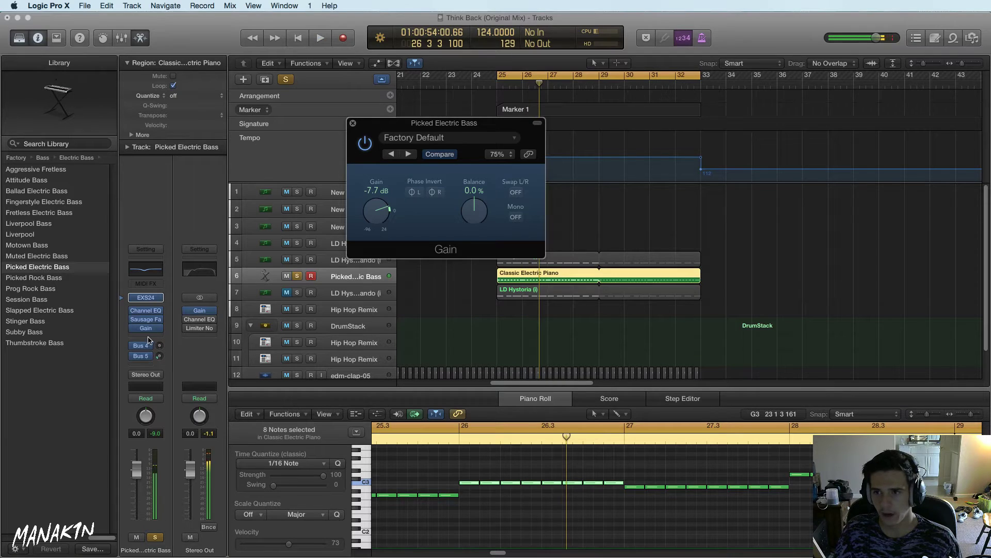
left_click(148, 336)
mouse_move(161, 383)
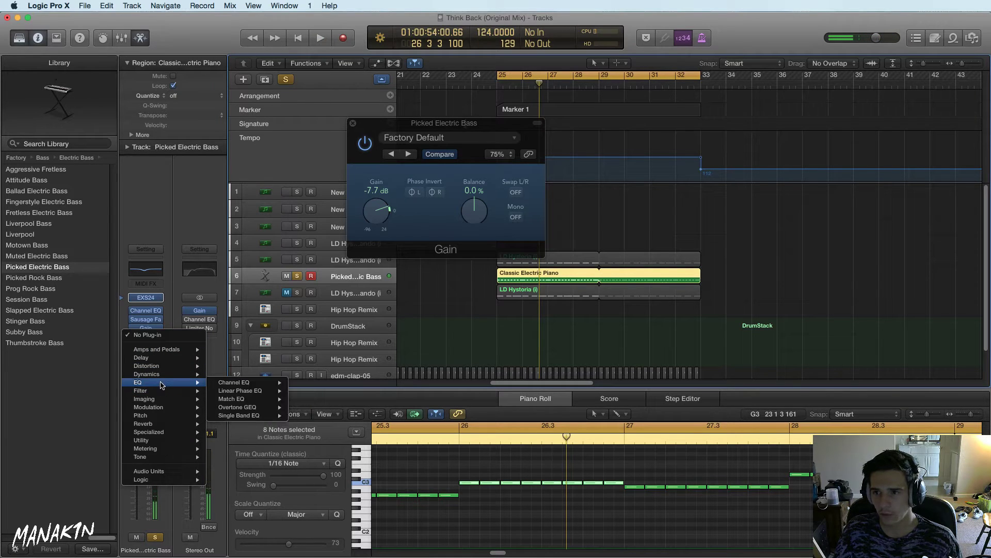
mouse_move(271, 383)
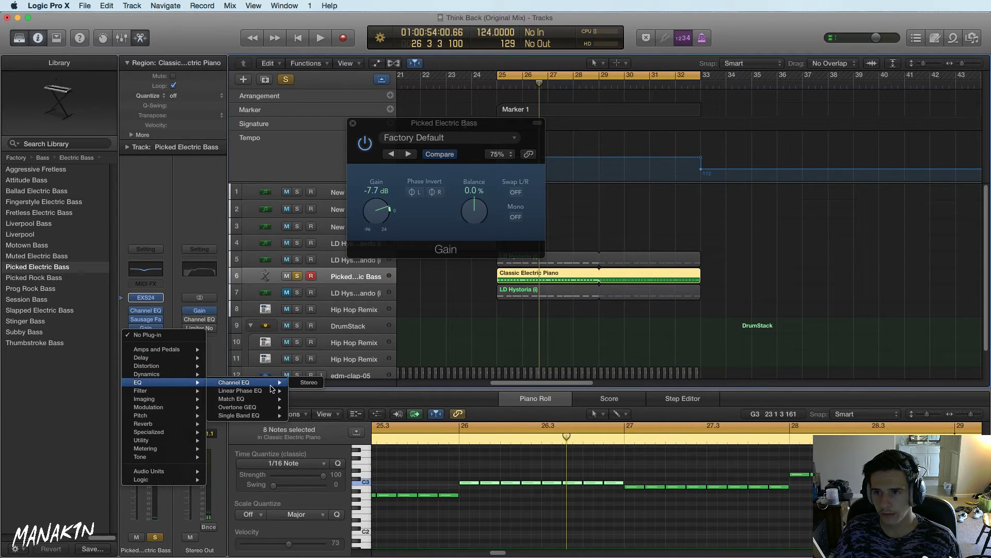
left_click(309, 382)
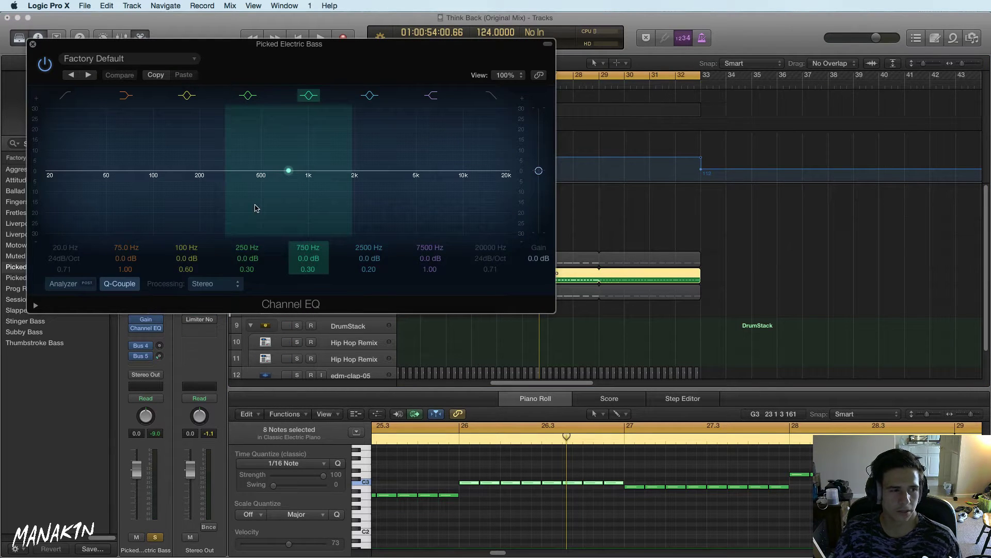
During playback, cut the new Channel EQ by 5.0 dB at 630 Hz, dip the low end slightly, and close the EQ
key("space")
left_click_drag(298, 200, 261, 210)
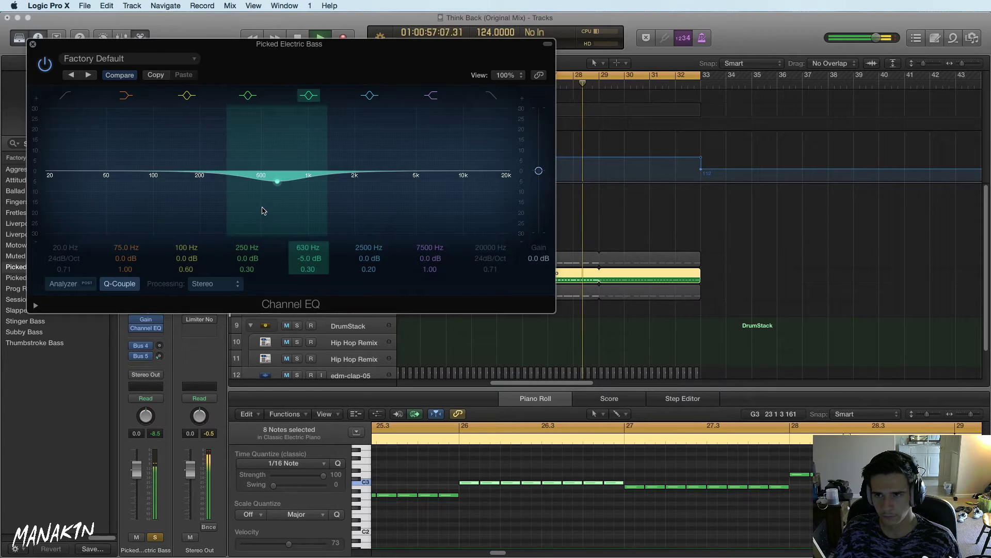
mouse_move(155, 179)
left_mouse_down()
mouse_move(154, 164)
mouse_move(190, 164)
mouse_move(158, 152)
mouse_move(157, 185)
left_mouse_up()
left_click(32, 44)
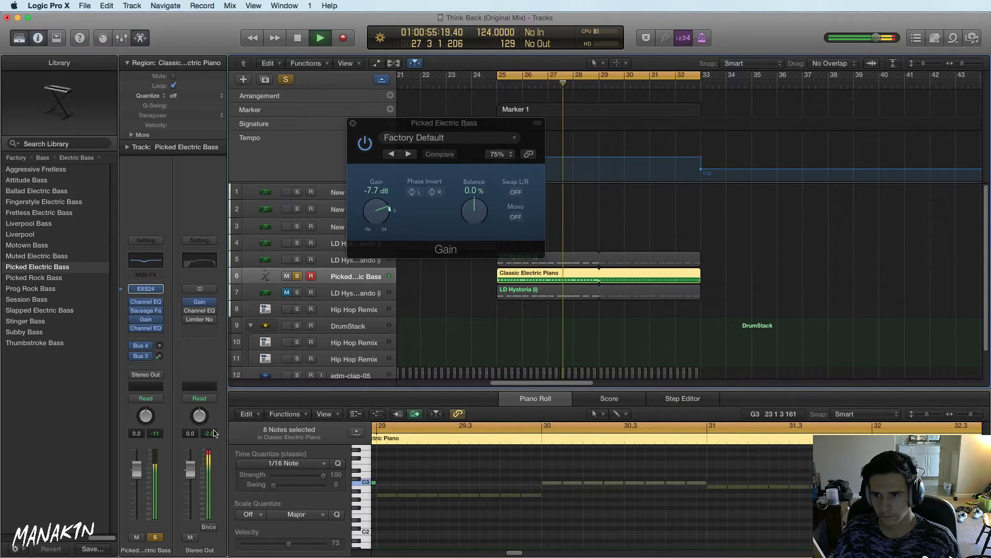
Stop playback and insert a stereo Compressor after the second Channel EQ on the bass track
key("space")
left_click(148, 336)
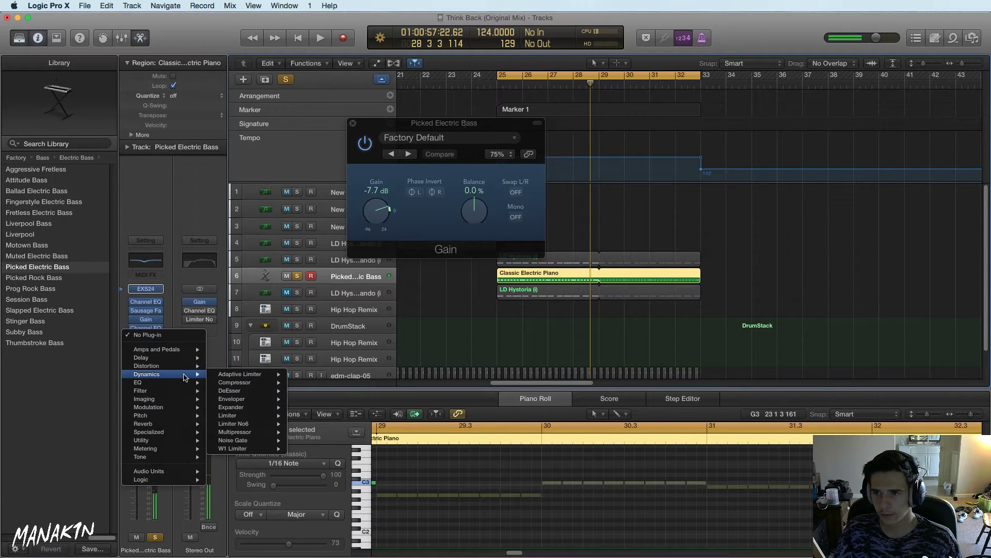
mouse_move(186, 375)
mouse_move(264, 384)
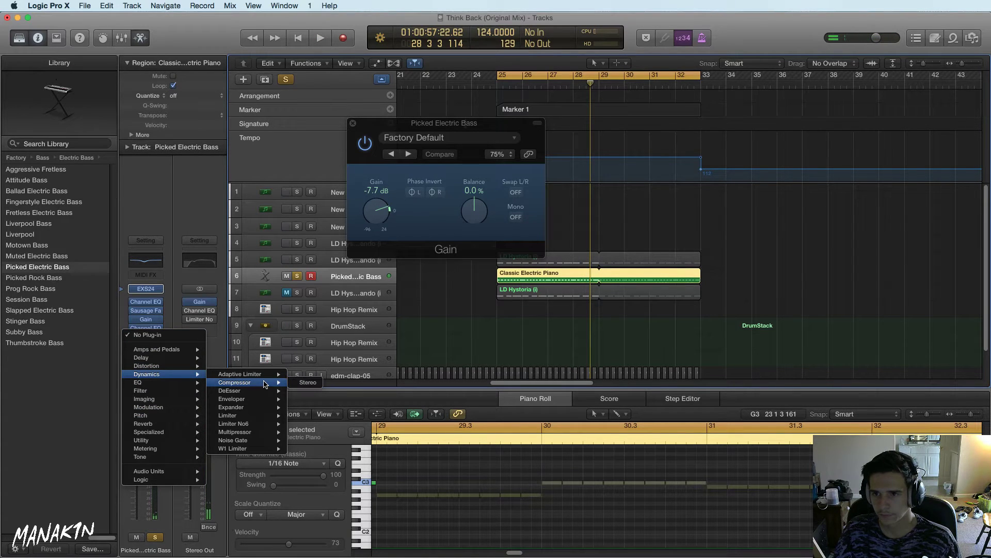
left_click(308, 382)
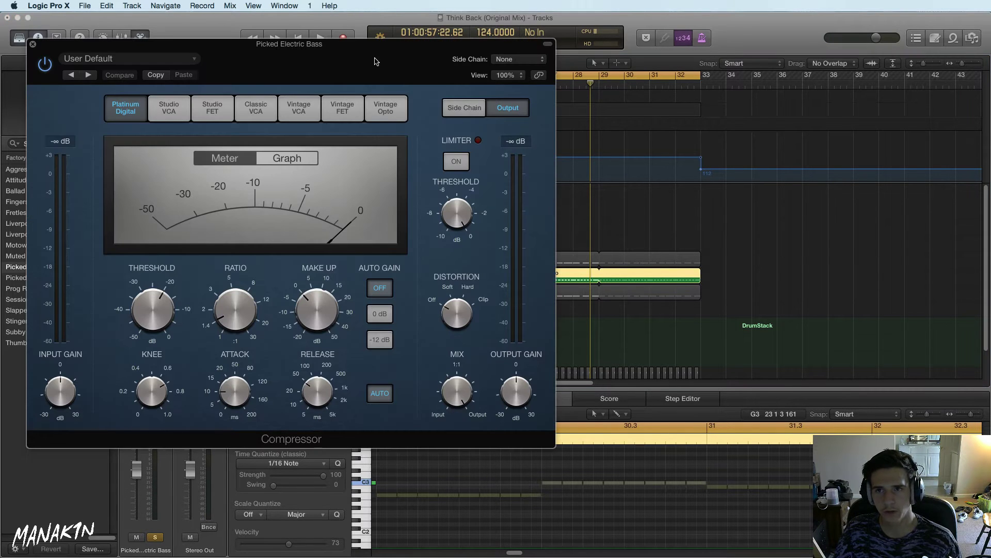
Close the Gain window, reposition the Compressor window, and switch the Compressor to the Vintage FET model
left_click_drag(376, 62, 706, 131)
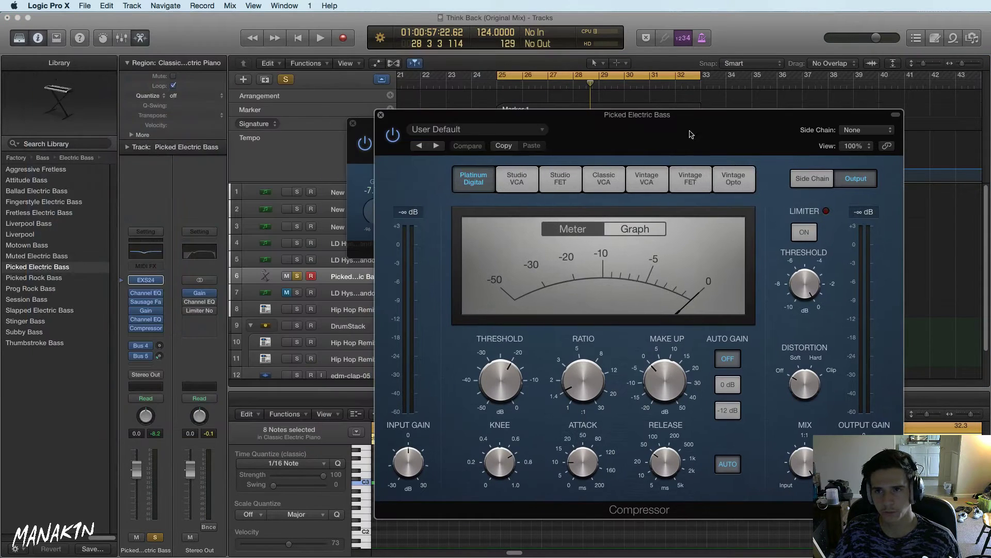
left_click(353, 124)
left_click_drag(571, 127, 456, 104)
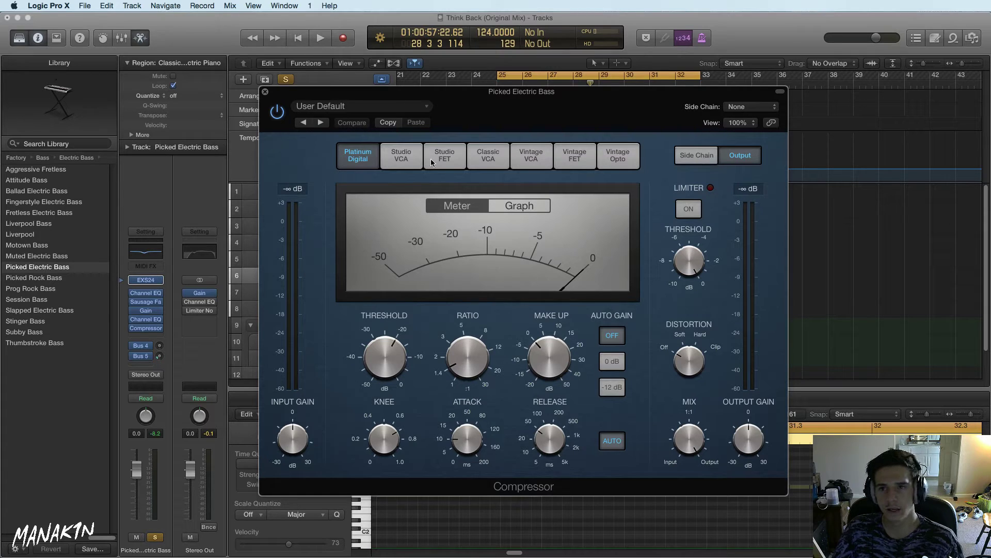
left_click(575, 165)
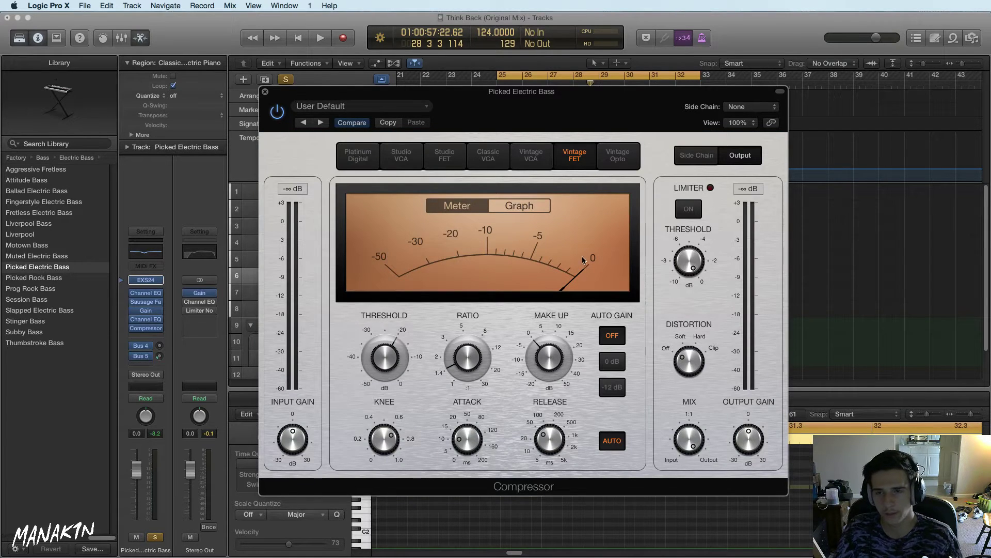
During playback, adjust the Compressor's threshold and ratio, lower the knee, set attack to about 23 ms, and adjust release with auto release off
key("space")
left_click_drag(369, 371, 372, 382)
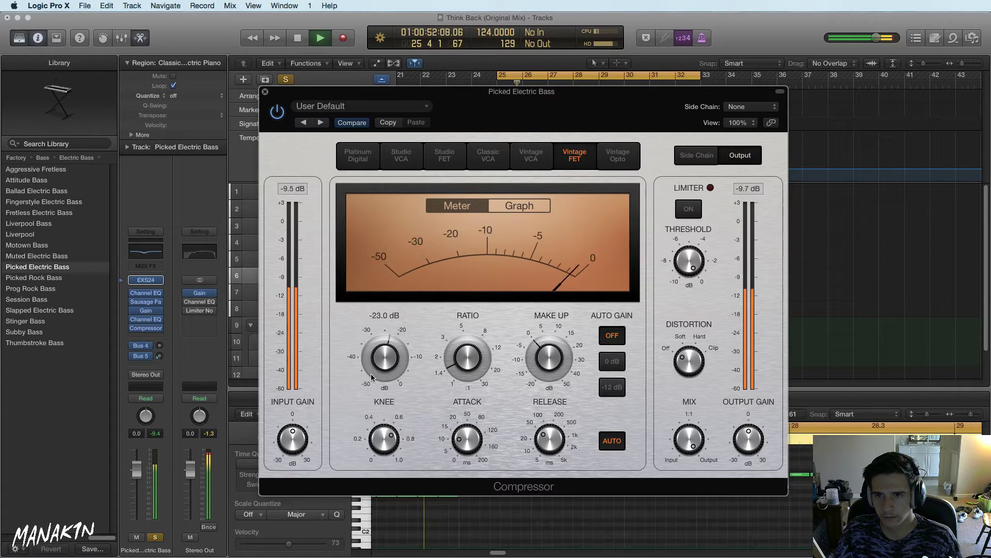
mouse_move(390, 444)
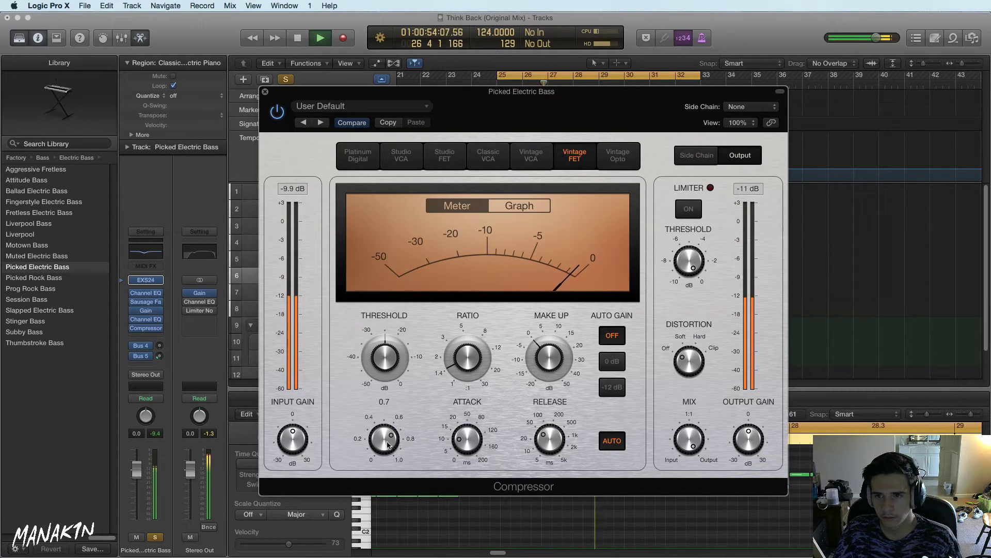
left_click_drag(467, 361, 388, 328)
left_click_drag(469, 423, 470, 414)
left_click_drag(555, 440, 541, 450)
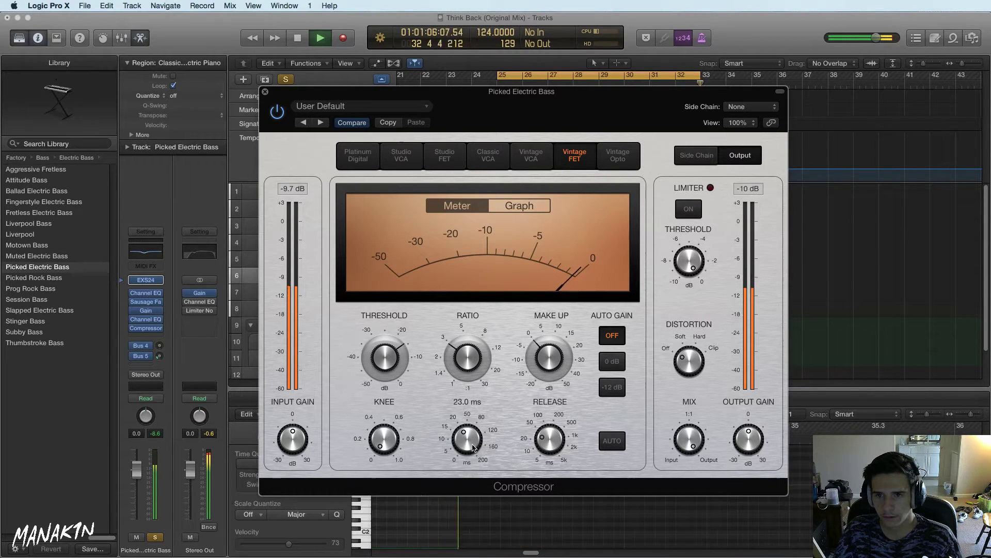
Set the Compressor's ratio to 4.2:1, threshold to -15.0 dB, and attack to about 5.5 ms while the bass plays
left_click_drag(372, 373, 375, 370)
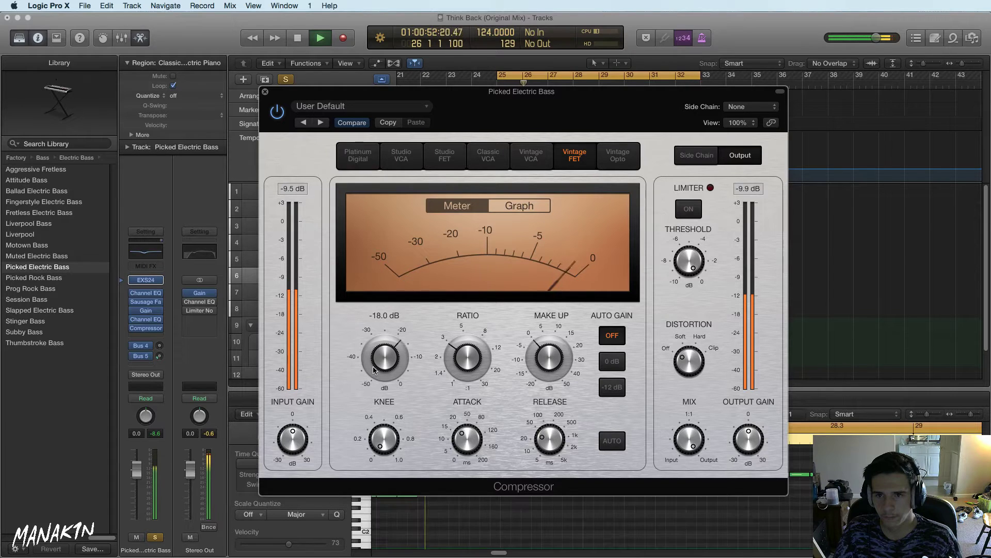
left_click_drag(455, 360, 457, 351)
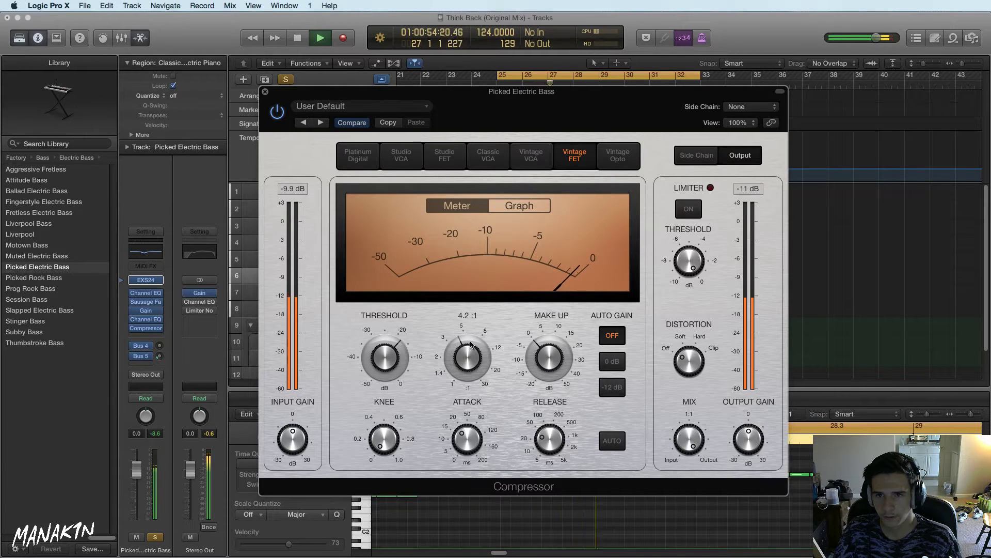
left_click_drag(386, 357, 387, 348)
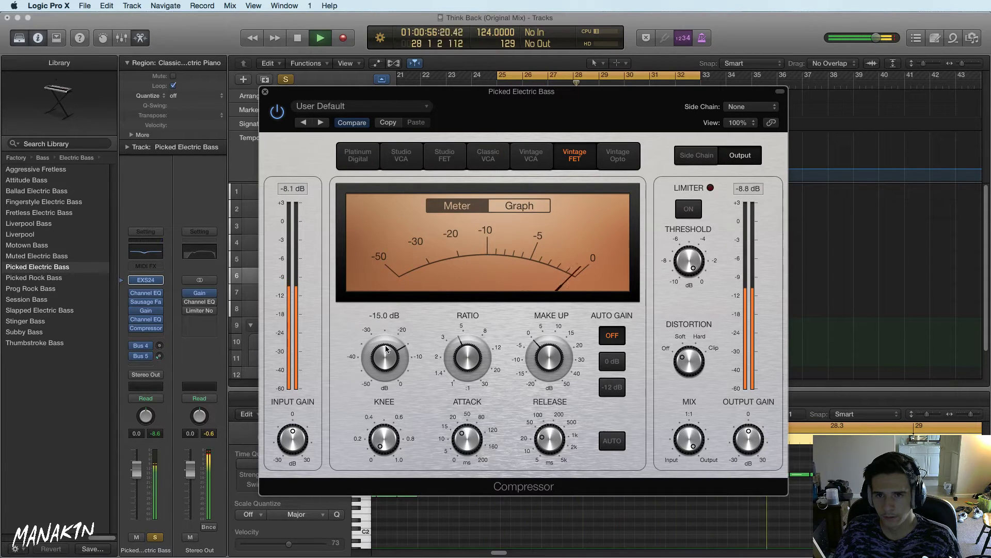
mouse_move(488, 442)
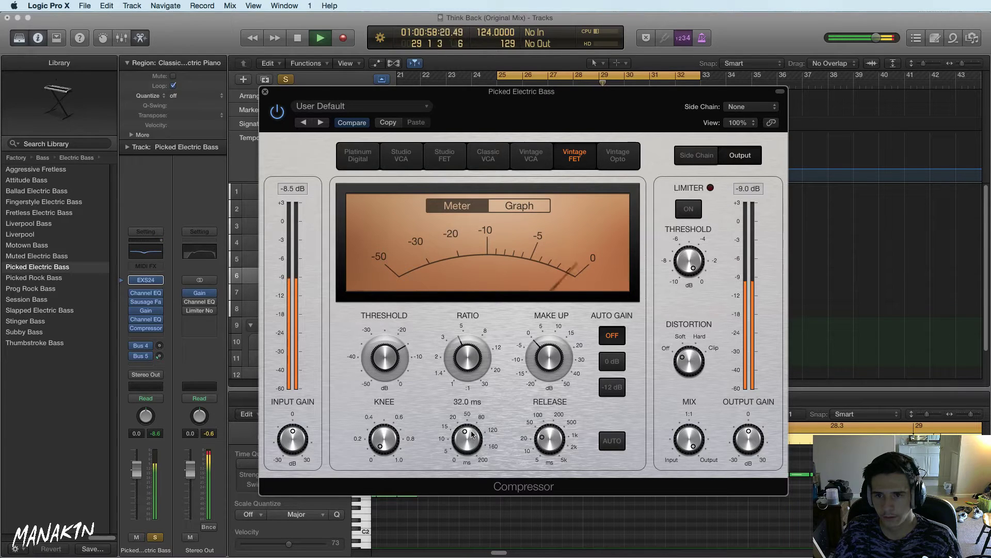
mouse_move(393, 372)
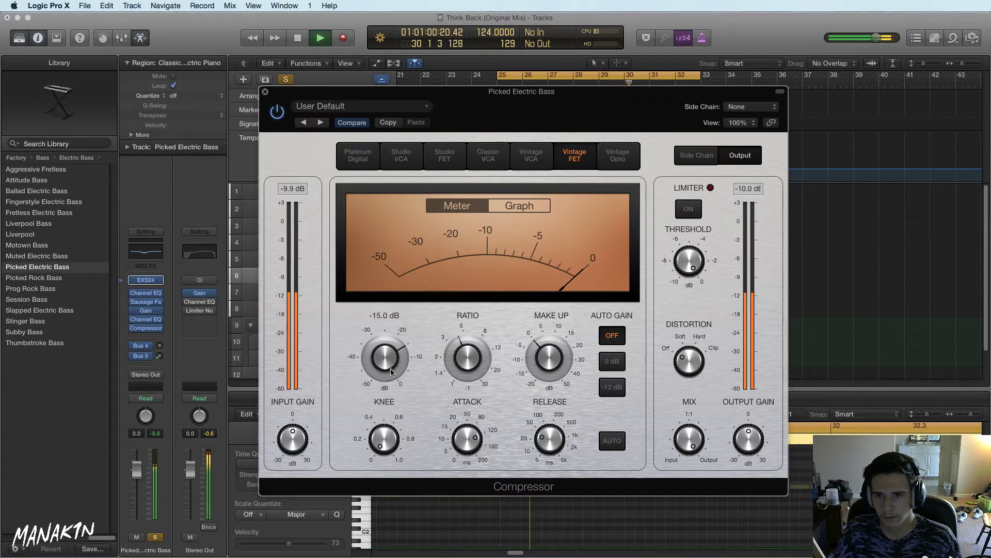
left_click_drag(467, 437, 467, 509)
Compare the bass with the Compressor bypassed and active, readjust its threshold, and stop playback
left_click(279, 111)
left_click(279, 112)
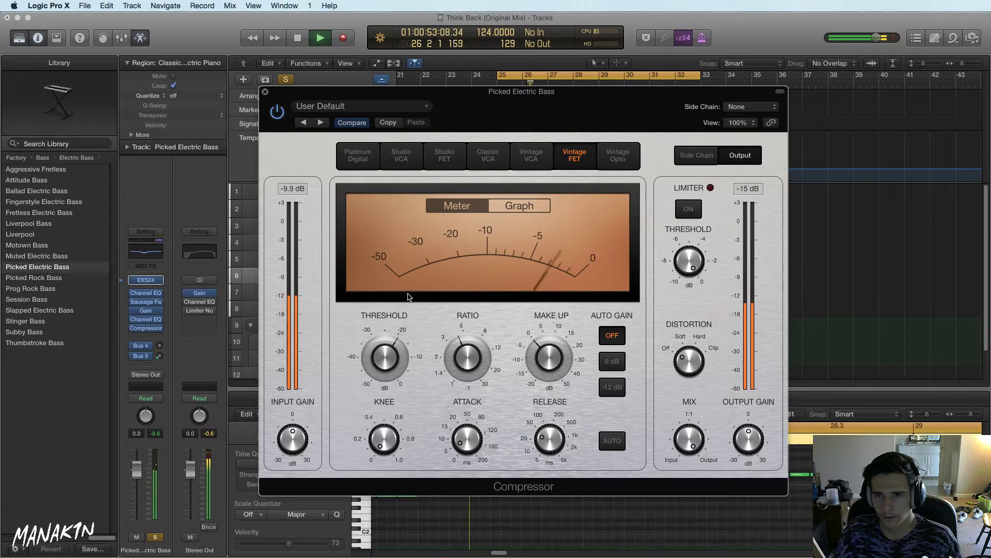
left_click_drag(393, 380, 375, 338)
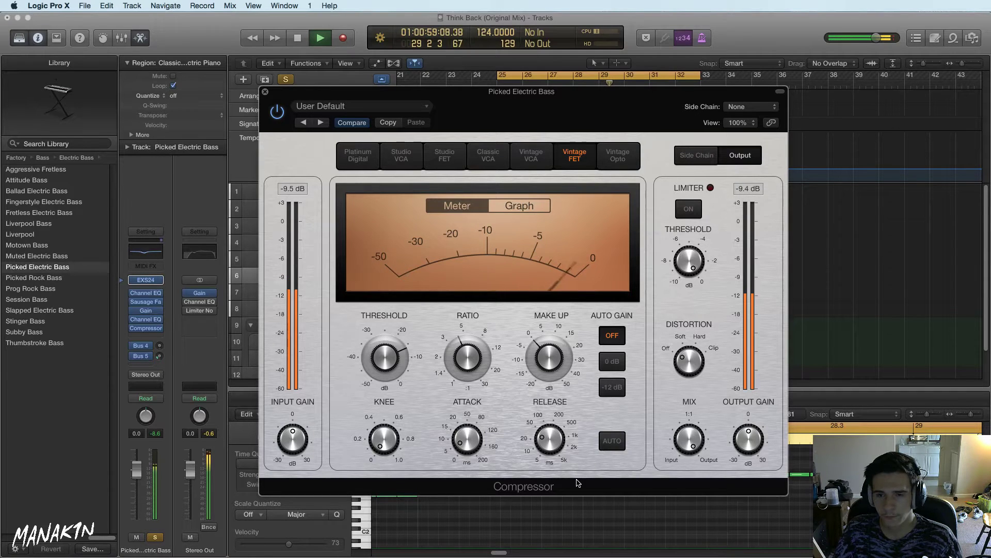
key("space")
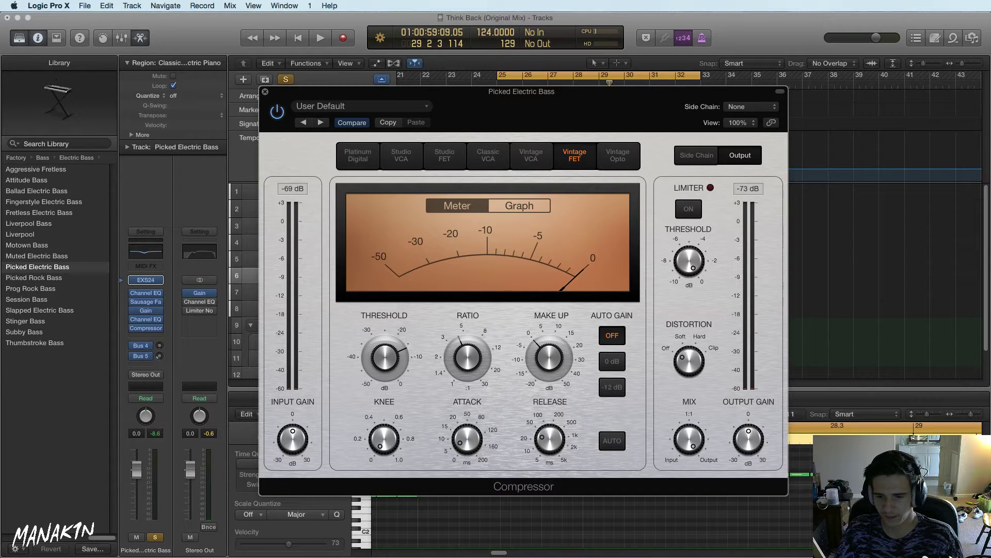
Replay the section while bypassing and re-enabling the Compressor to hear its effect on the bass
key("space")
mouse_move(471, 439)
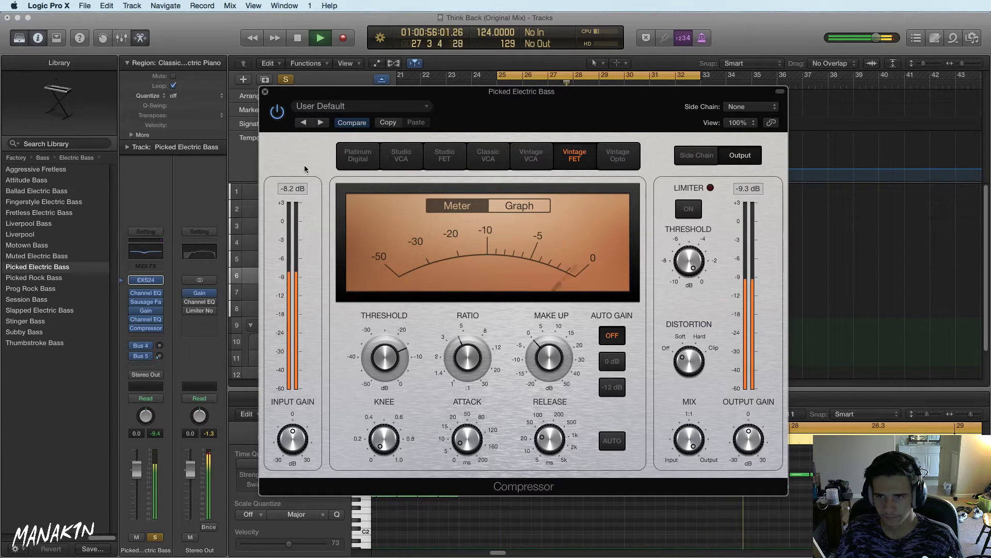
left_click(277, 113)
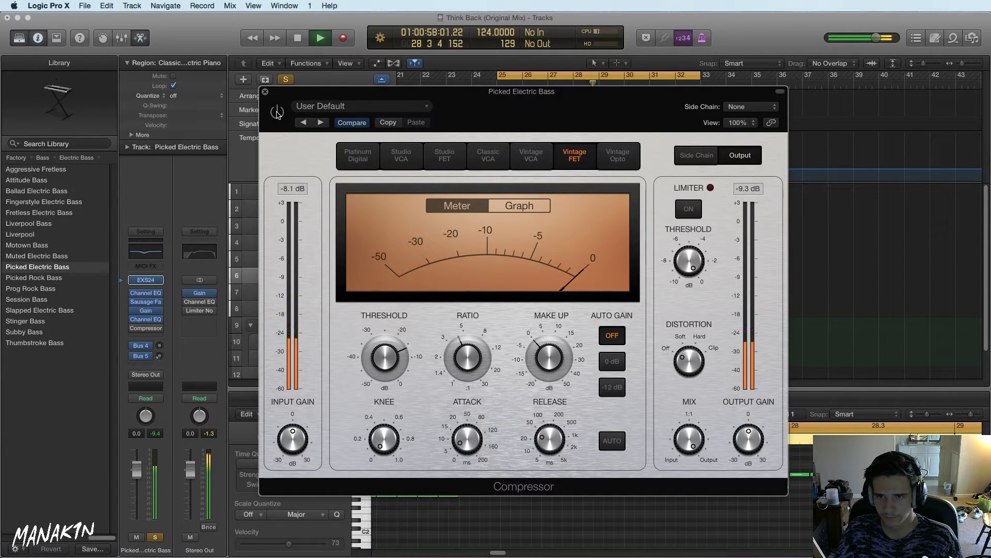
left_click(277, 113)
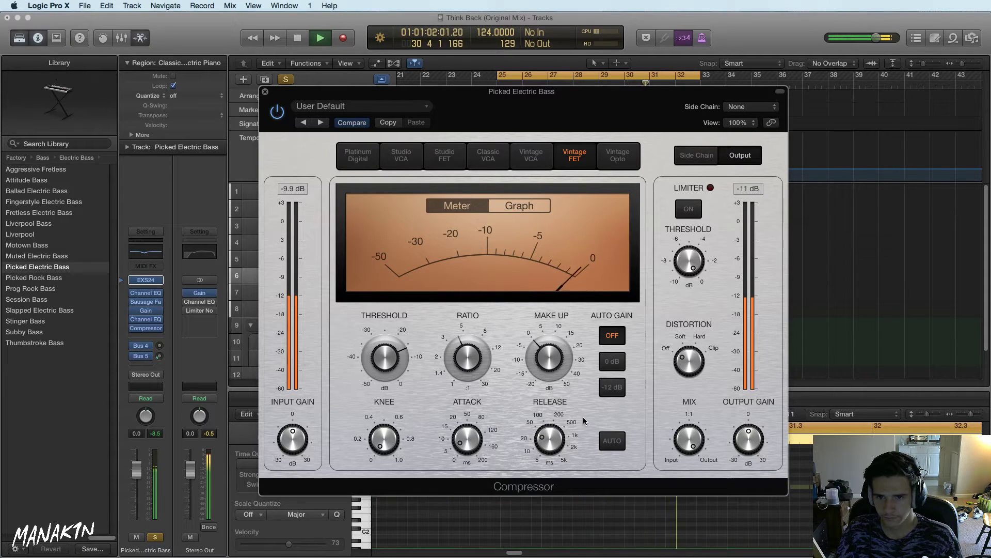
Shorten the Compressor's release and slightly lengthen its attack while the bass plays
mouse_move(545, 441)
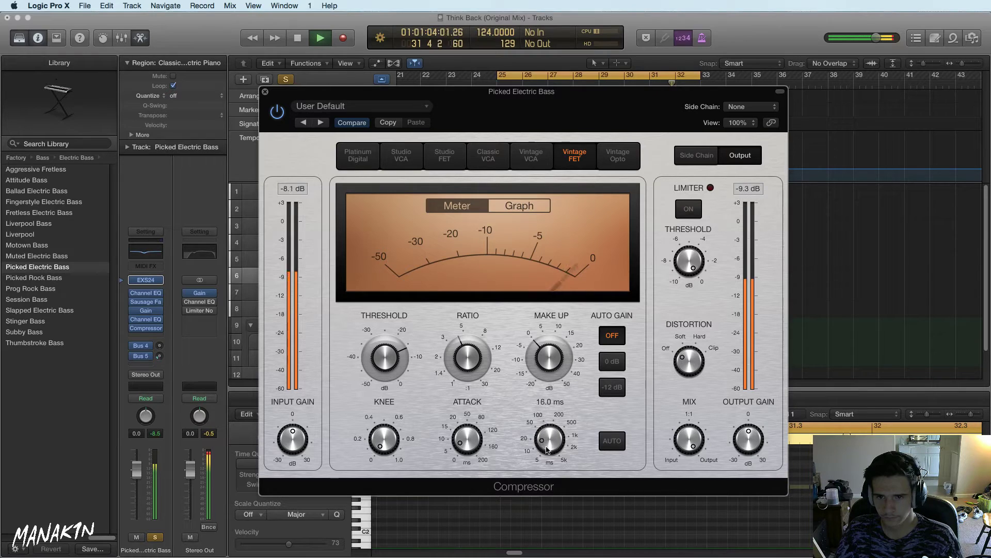
left_click_drag(548, 474, 549, 445)
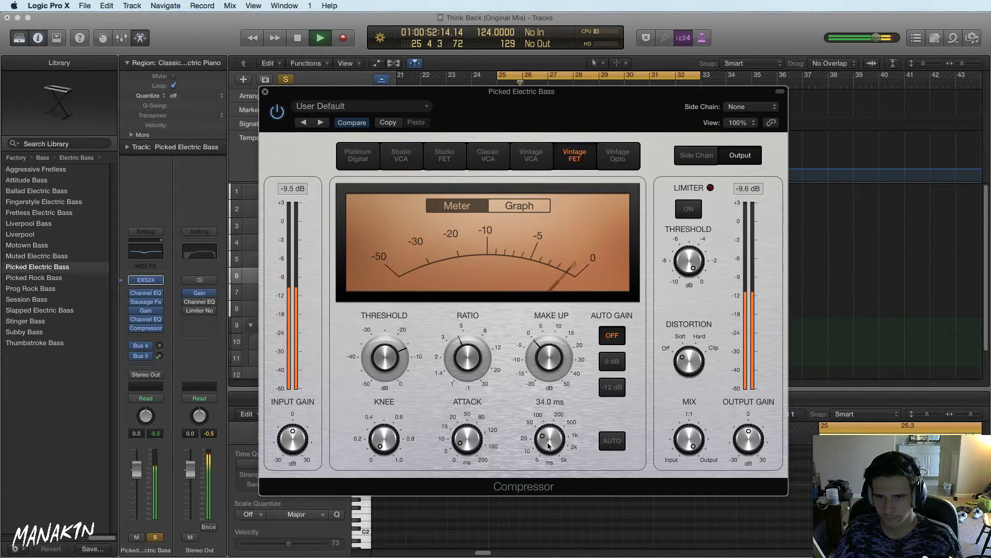
left_click_drag(548, 445, 549, 455)
mouse_move(472, 465)
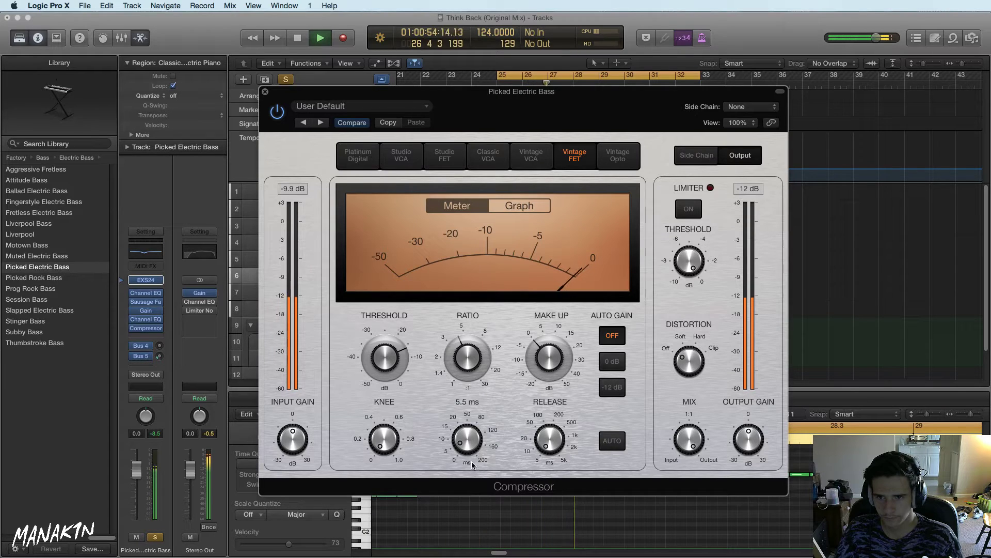
left_click_drag(465, 443, 467, 435)
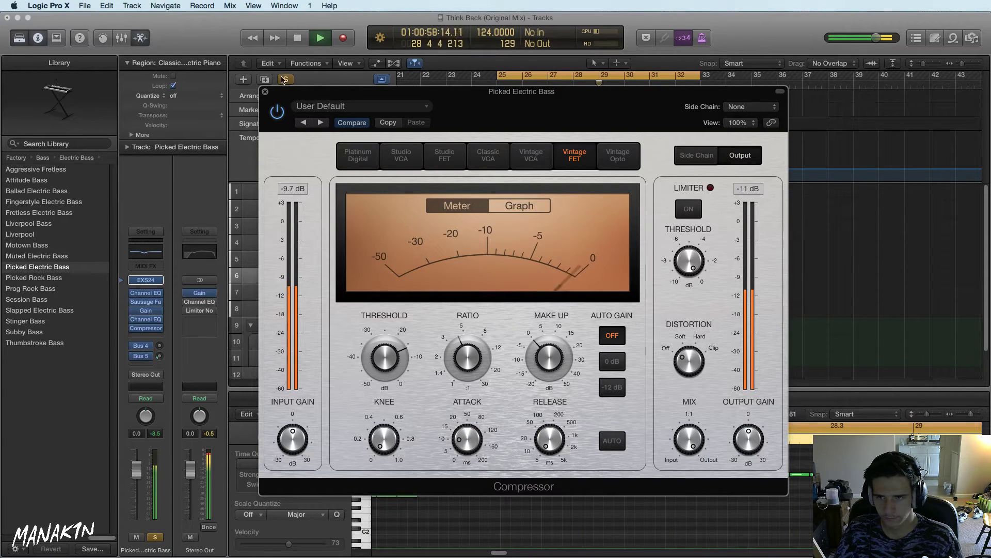
Lower the Compressor's threshold slightly and compare the bass with the plug-in bypassed and active
left_click(278, 111)
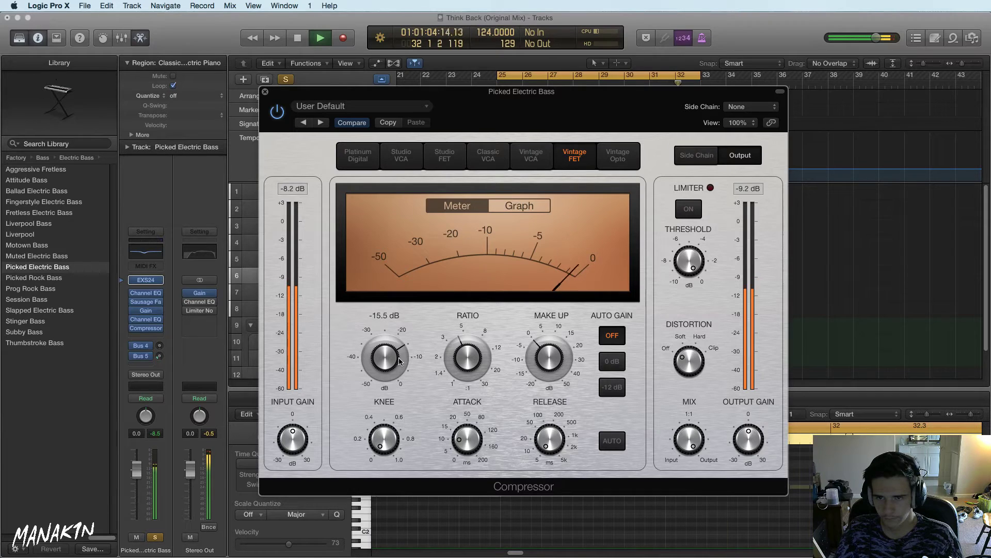
left_click_drag(399, 370, 402, 368)
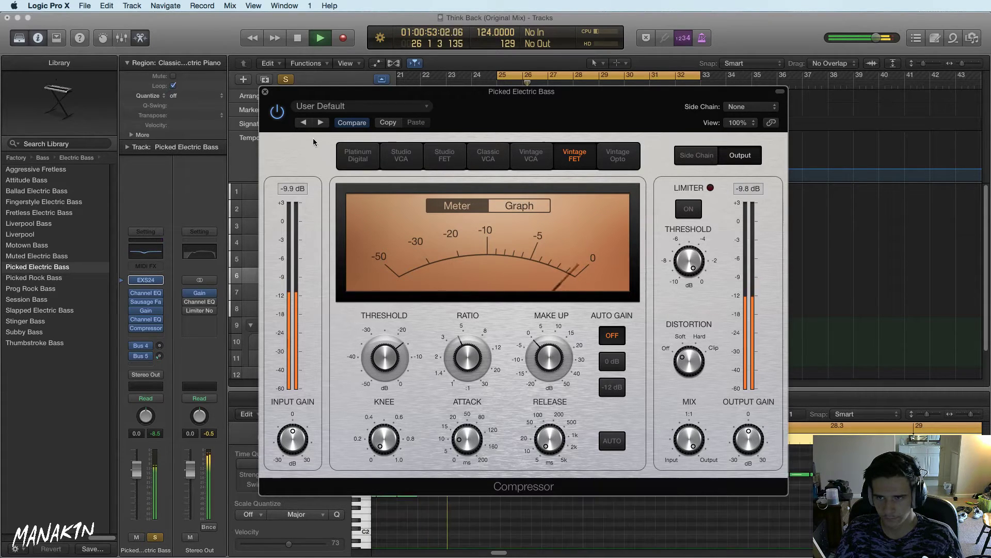
left_click(280, 117)
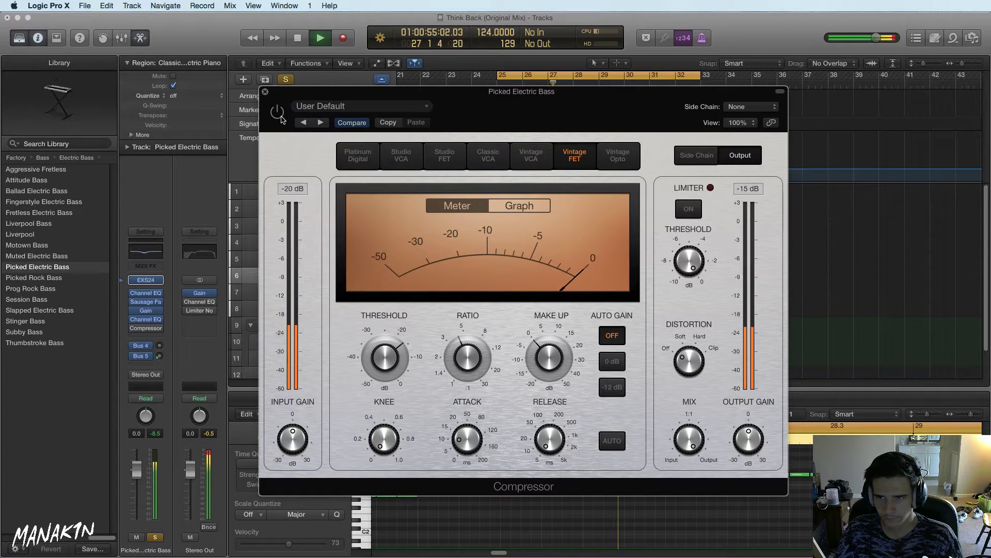
left_click(281, 118)
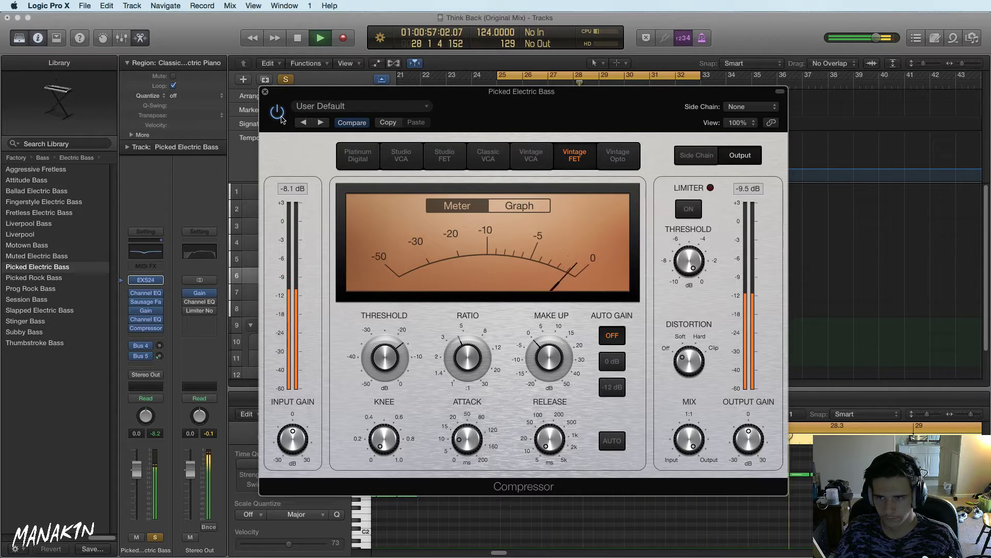
Set the sustain of EXS24's amplitude envelope to about 79%, check it during playback, and close the EXS24 and Compressor windows
left_click(148, 280)
key("space")
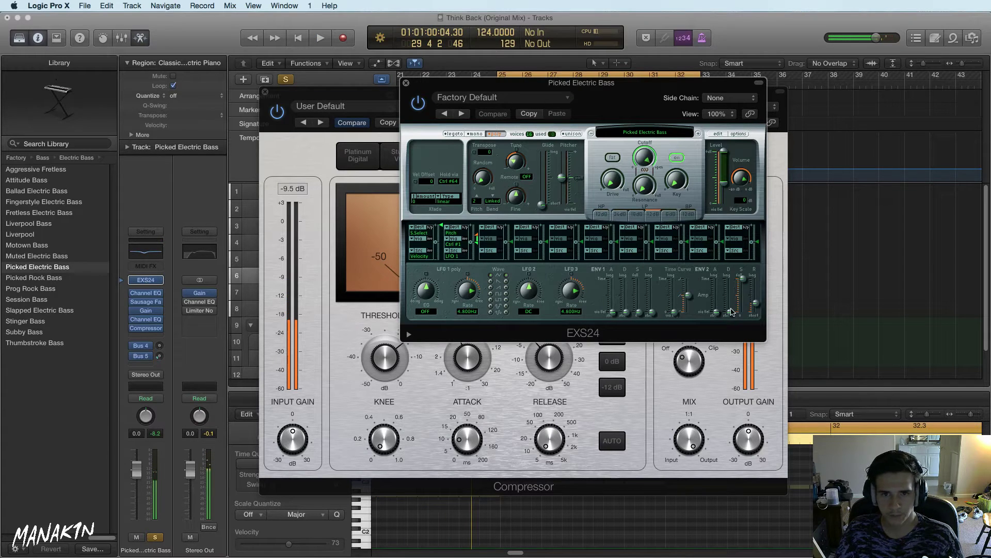
mouse_move(744, 279)
left_mouse_down()
mouse_move(731, 304)
mouse_move(743, 300)
mouse_move(742, 312)
mouse_move(736, 302)
mouse_move(745, 274)
mouse_move(747, 285)
left_mouse_up()
key("space")
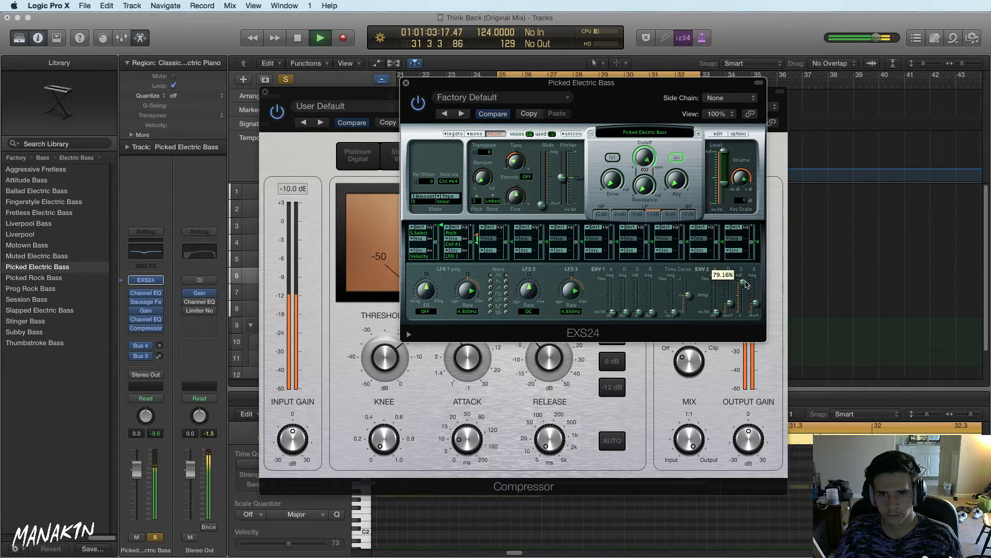
left_click(404, 84)
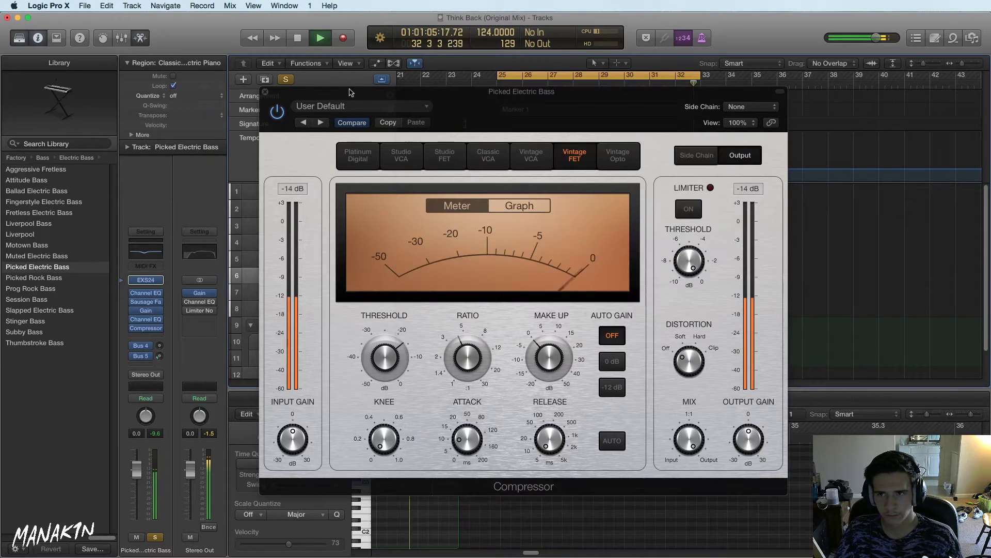
key("super+w")
Select all the bass notes in the Classic Electric Piano region and replay the start of Marker 1
key("space")
key("Right")
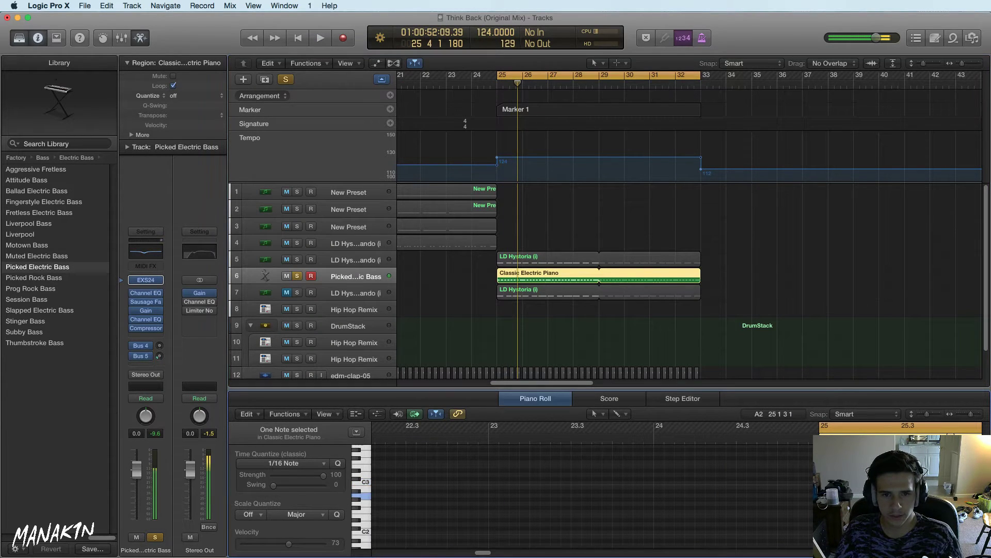
key("super+a")
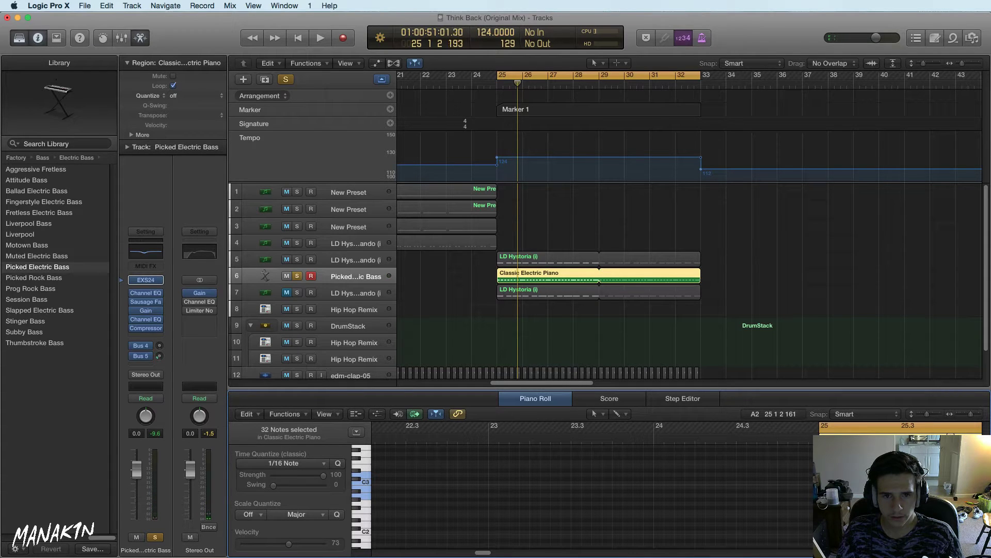
key("space")
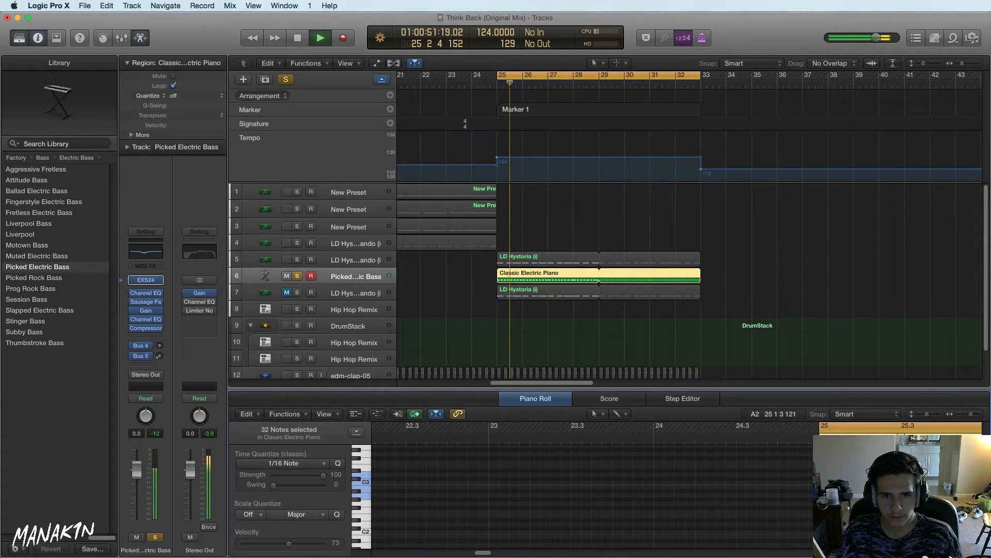
key("space")
Lengthen the release of EXS24's amplitude envelope slightly and replay the section to judge the note tails
left_click(146, 279)
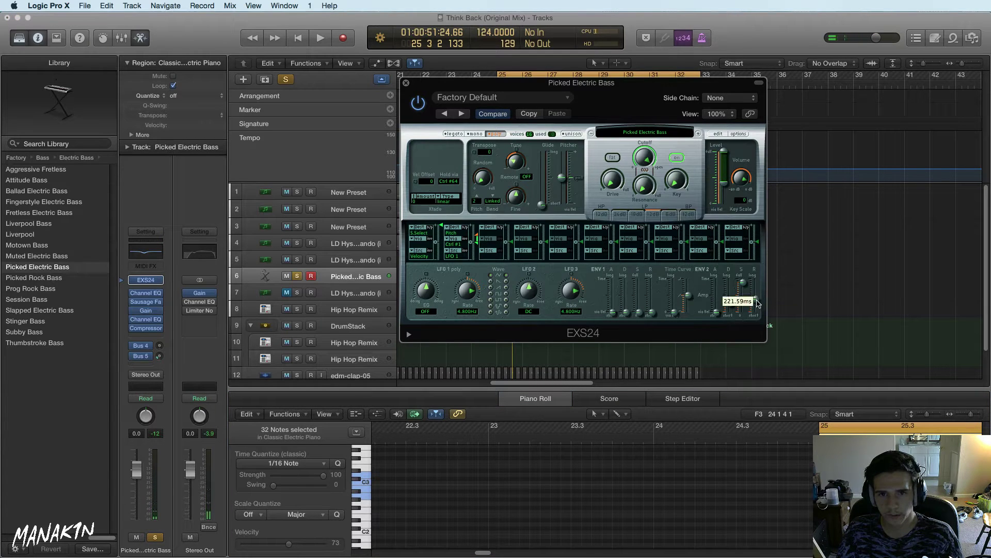
key("space")
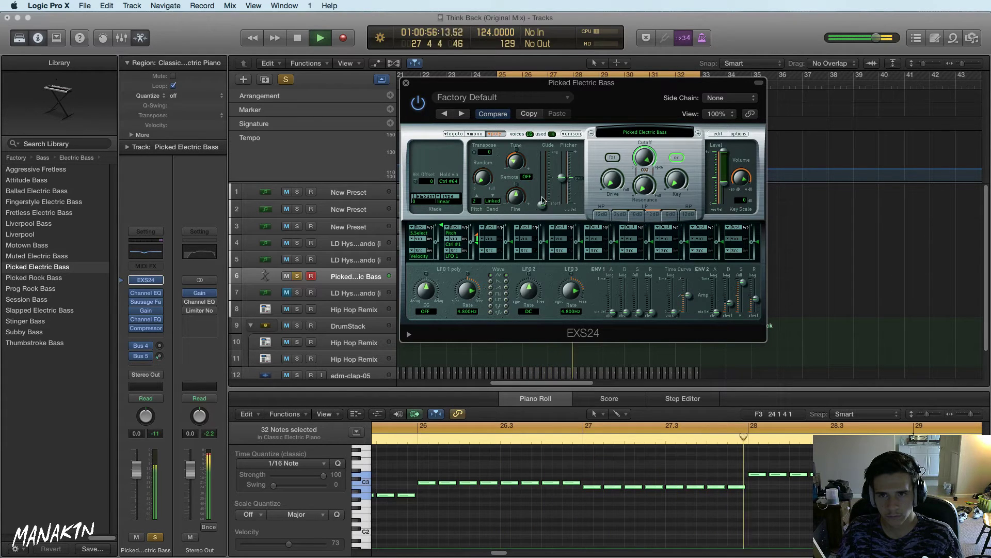
key("space")
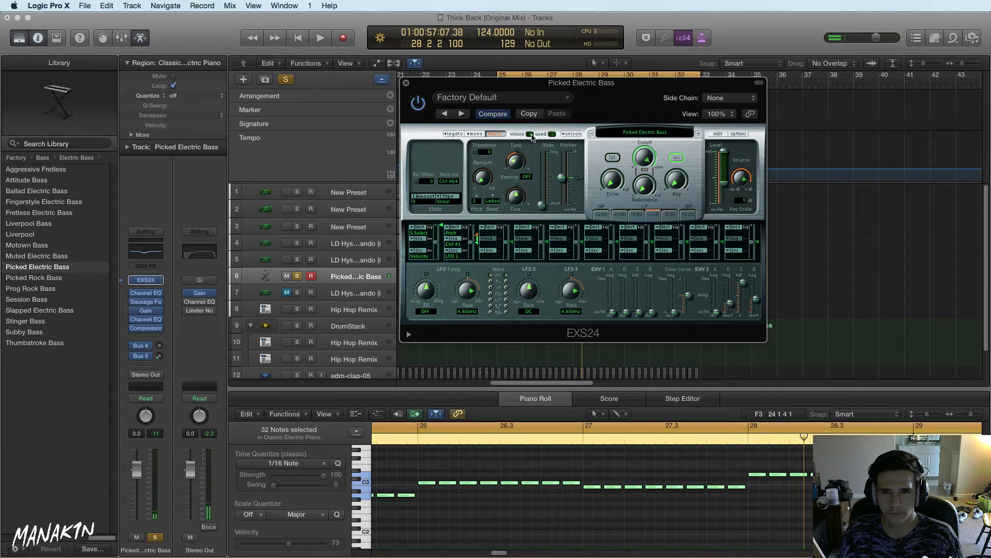
key("space")
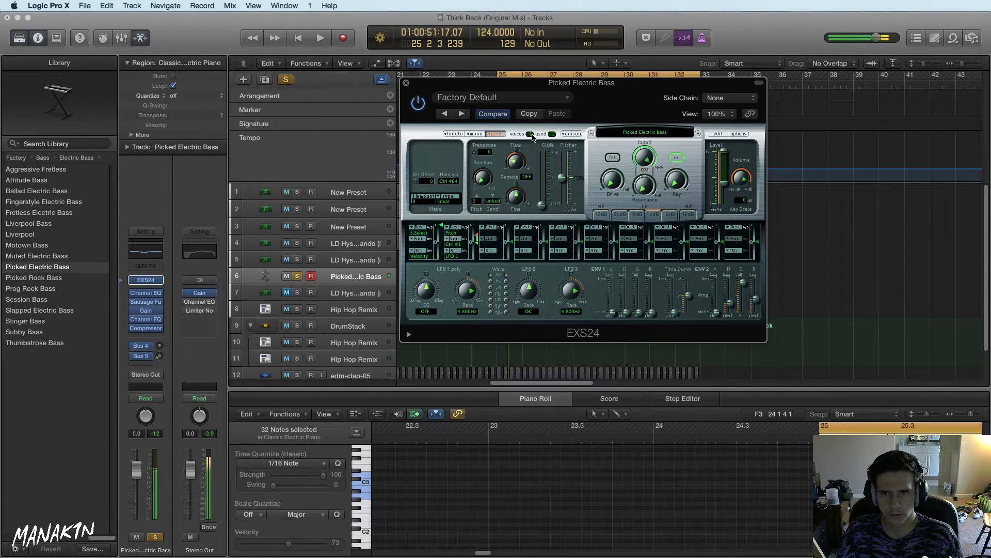
key("space")
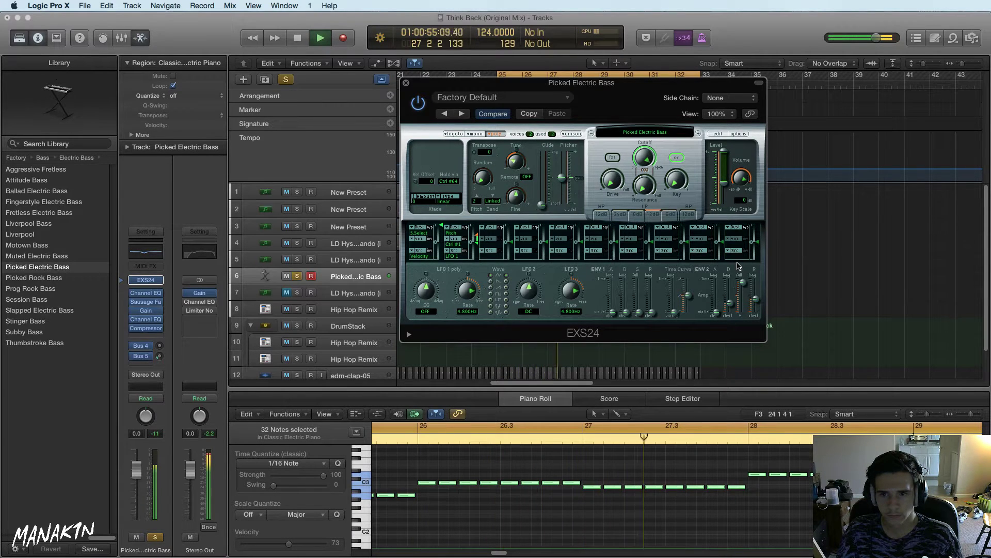
key("space")
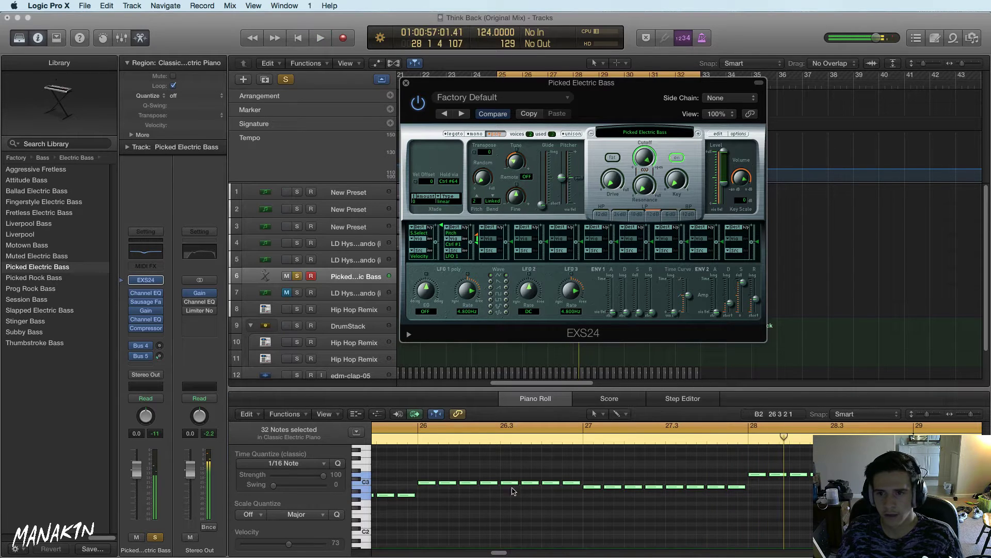
Select the last bass note before each pitch change, shorten these notes slightly, and replay the section
left_click(427, 496)
left_click(407, 494)
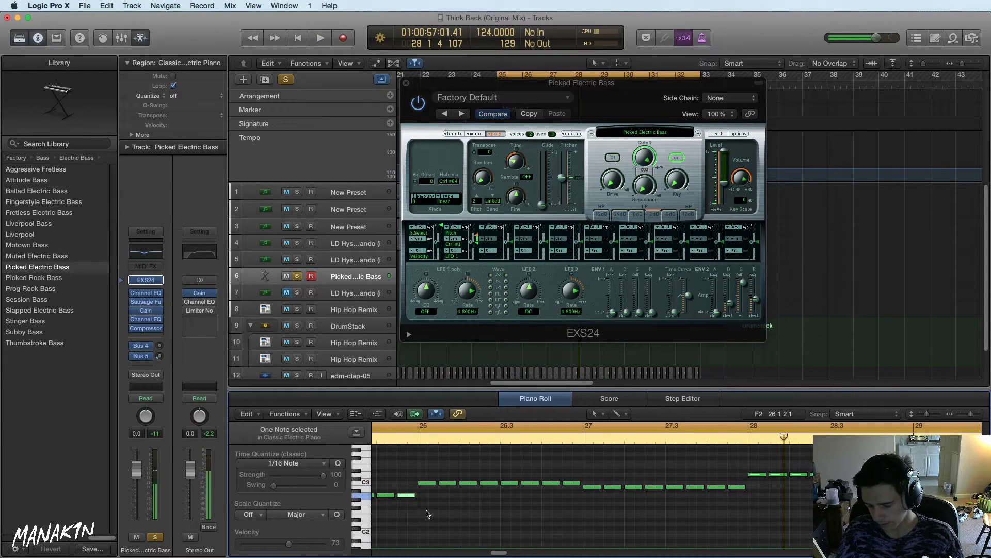
left_click(571, 482, "shift")
left_click(716, 486, "shift")
left_click(737, 486, "shift")
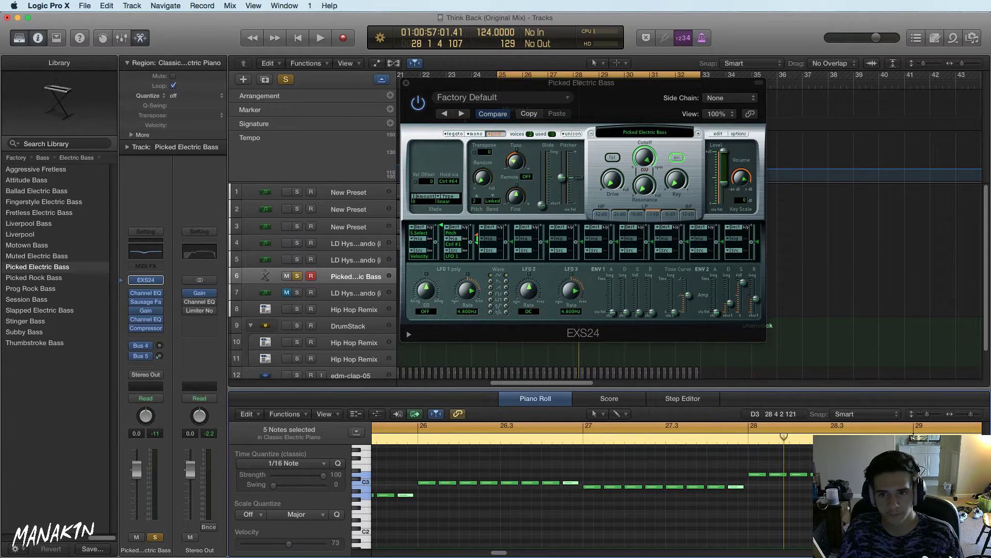
key("space")
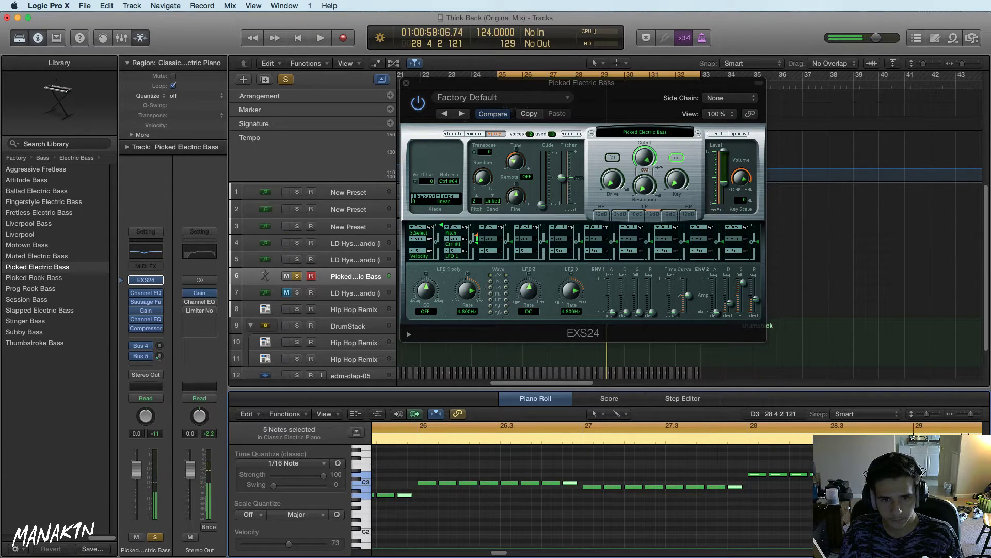
key("space")
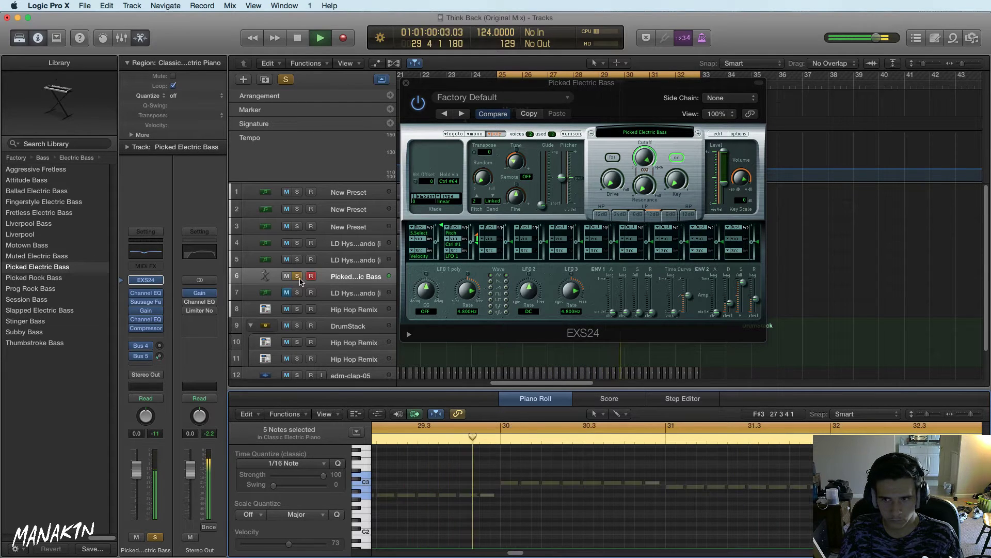
Take the bass out of solo, listen to it in the full mix, and close EXS24
left_click(298, 277)
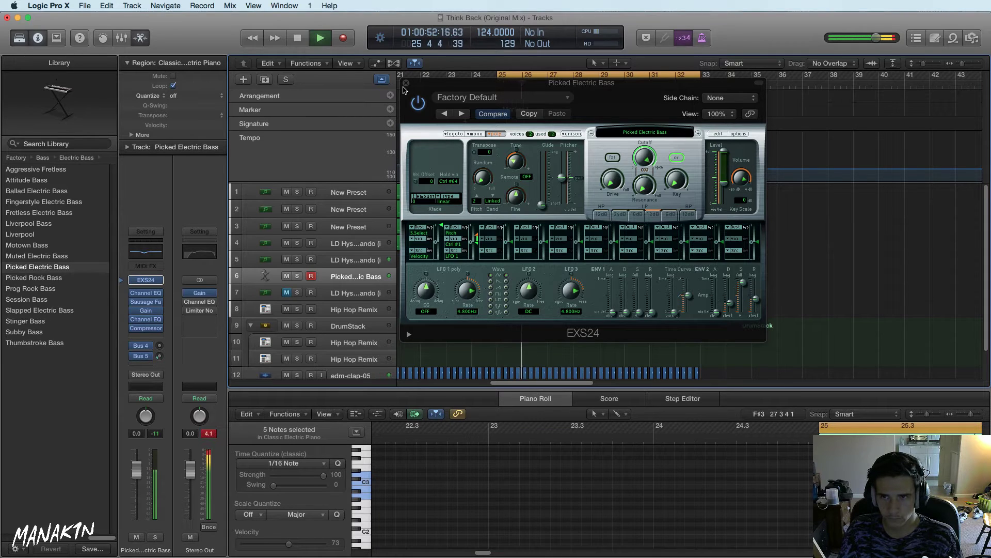
left_click(406, 84)
key("space")
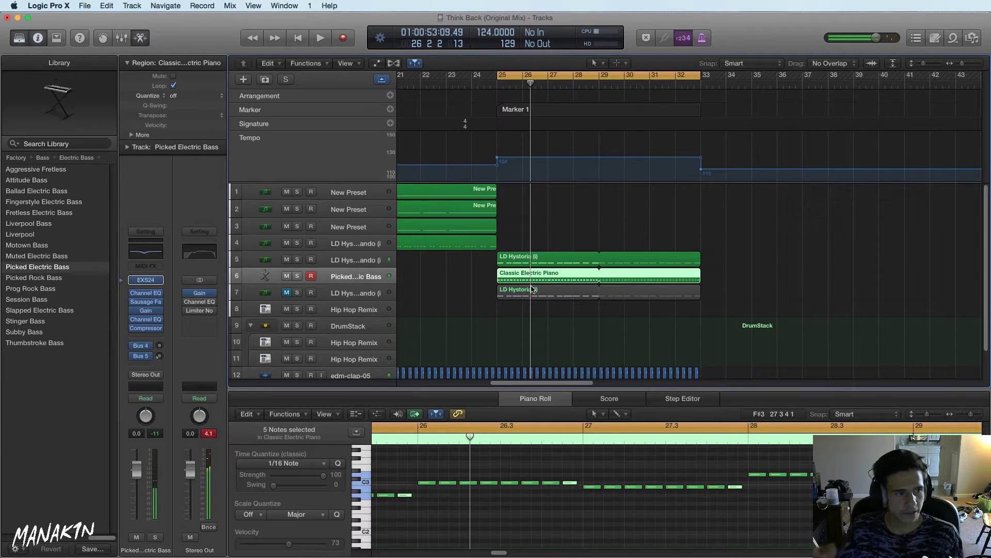
Solo the LD Hystoria lead on track 5 and shape its Channel EQ's 4950 Hz band to -1.5 dB during playback
left_click(297, 266)
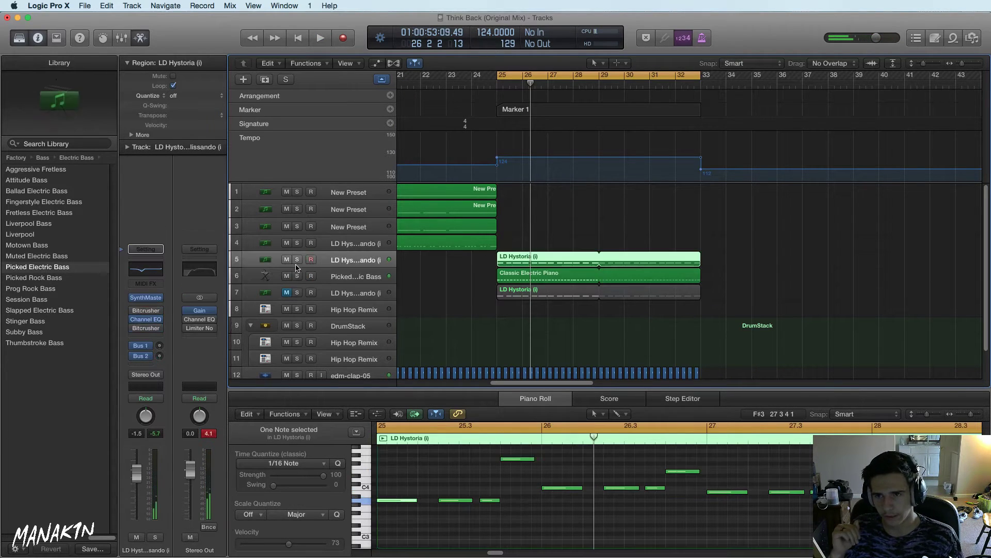
left_click(297, 261)
left_click(148, 320)
key("space")
left_click_drag(408, 193, 436, 190)
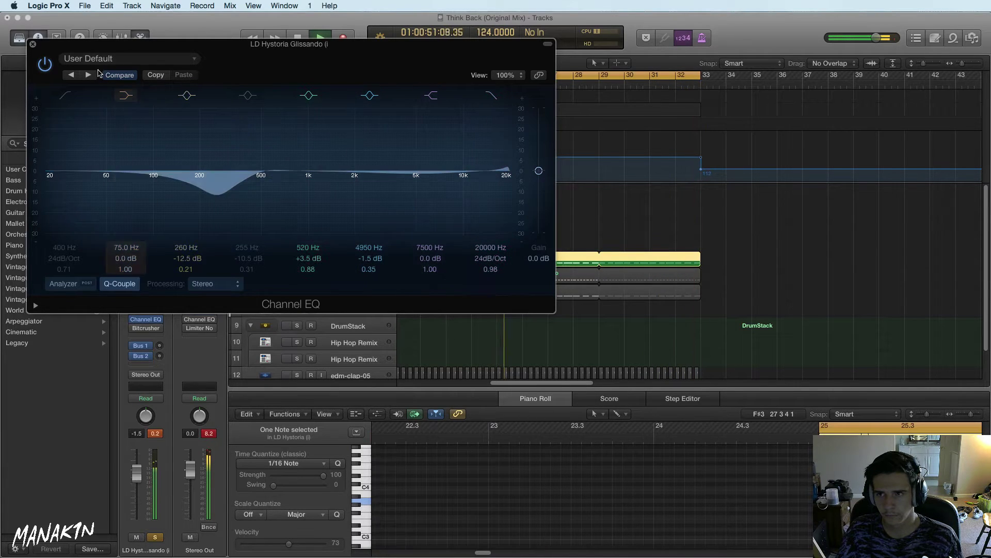
Compare the lead's 4950 Hz band off and on, set it to -1.0 dB, and check the lead in the full mix
left_click(370, 96)
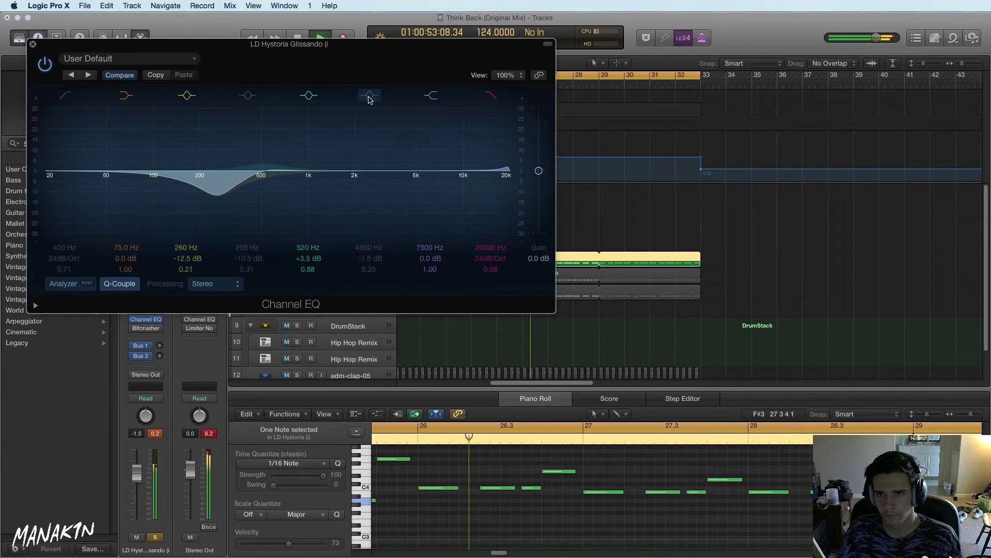
left_click(369, 97)
left_click_drag(410, 187, 410, 185)
left_click(155, 537)
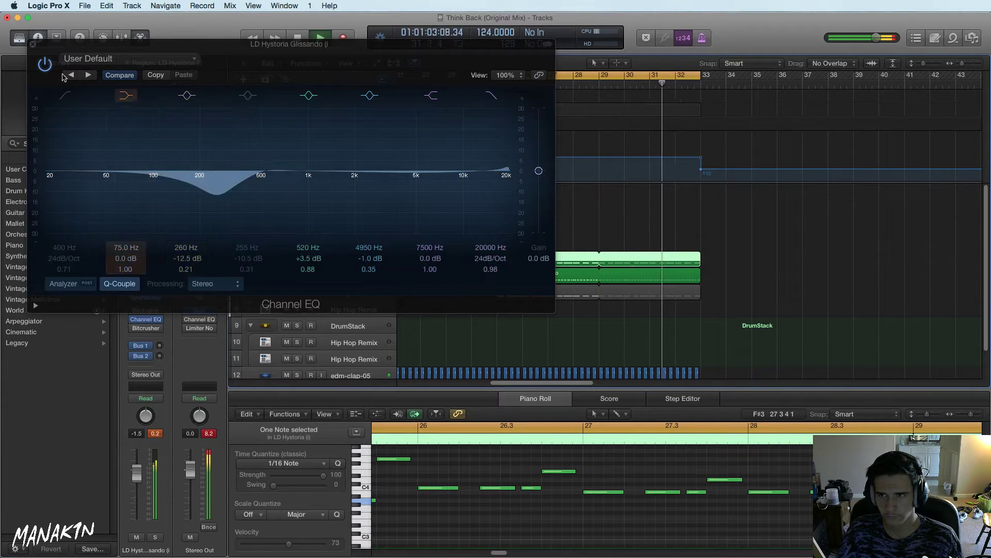
left_click(33, 44)
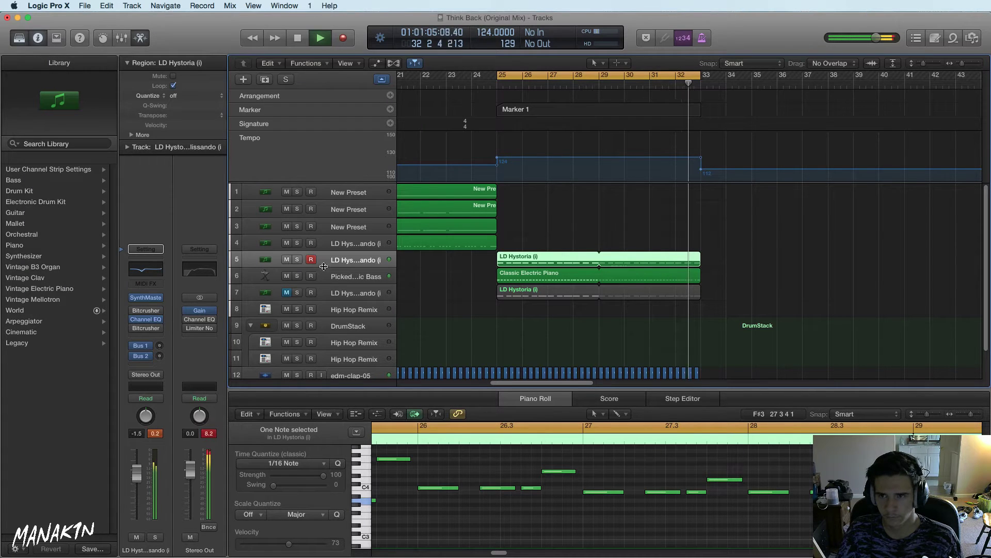
key("space")
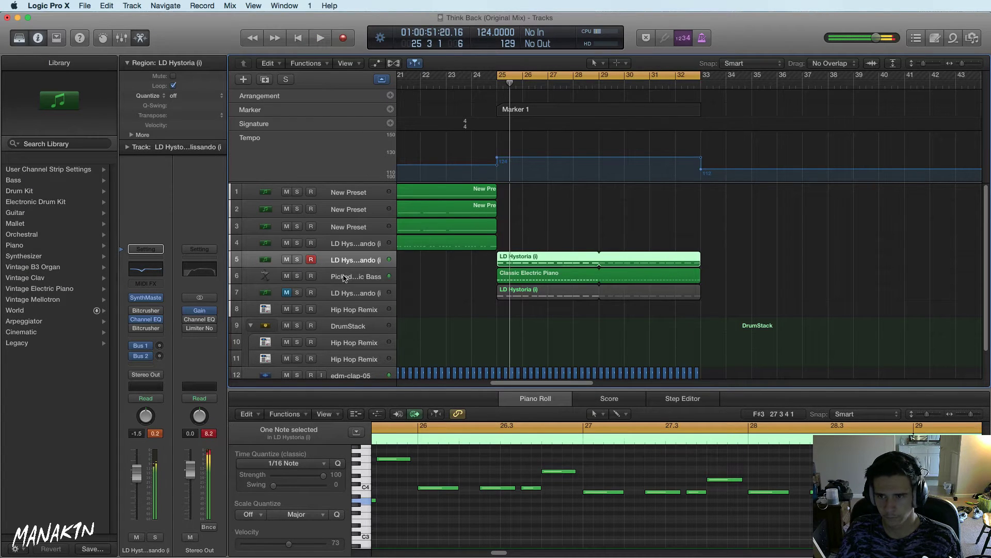
Solo the bass on track 6 and use its second Channel EQ to cut 186 Hz by 2.0 dB with a Q of 0.79
left_click(341, 276)
left_click(298, 276)
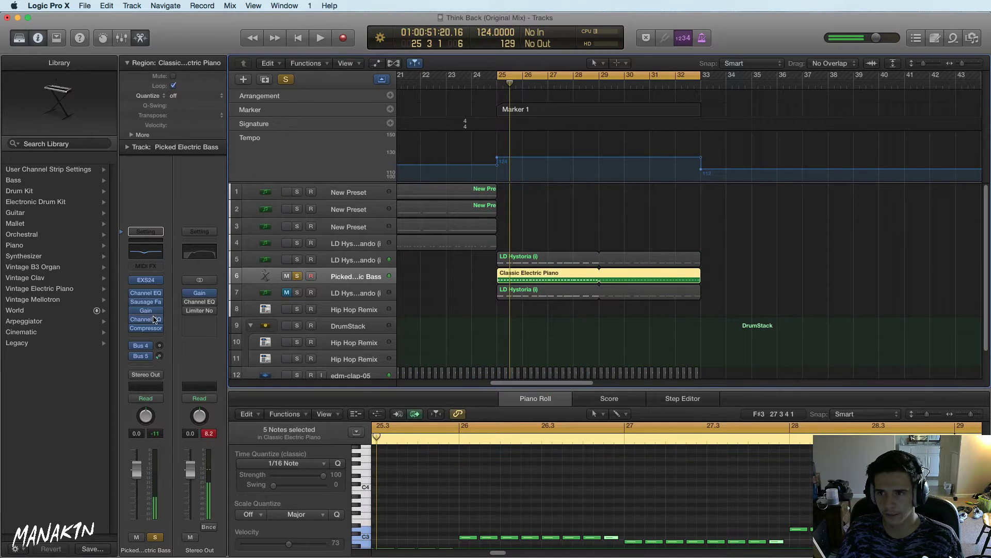
left_click(153, 318)
left_click_drag(215, 202, 191, 192)
key("space")
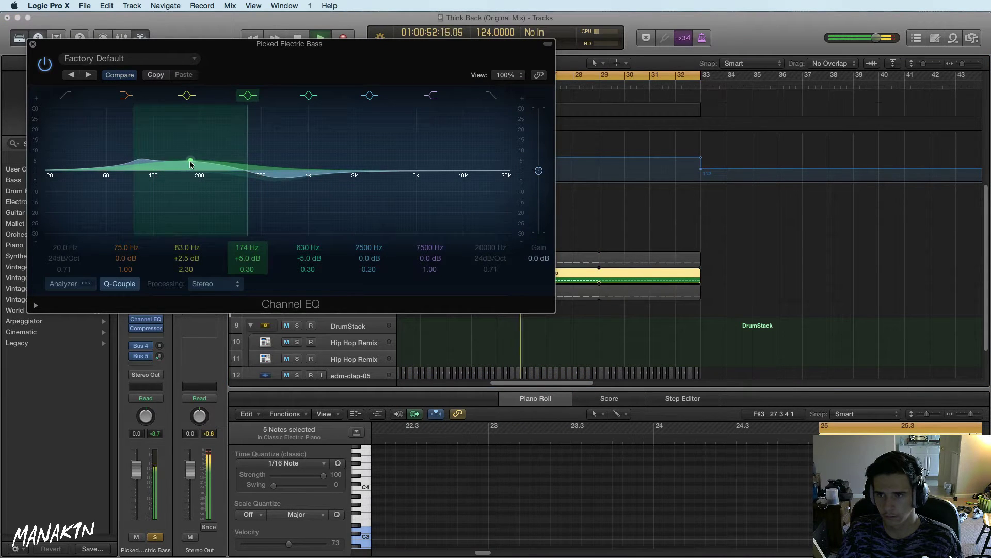
left_click_drag(241, 156, 210, 181)
Move the bass EQ's low-mid cut to 190 Hz and compare the sound with that band off and on
left_click(248, 96)
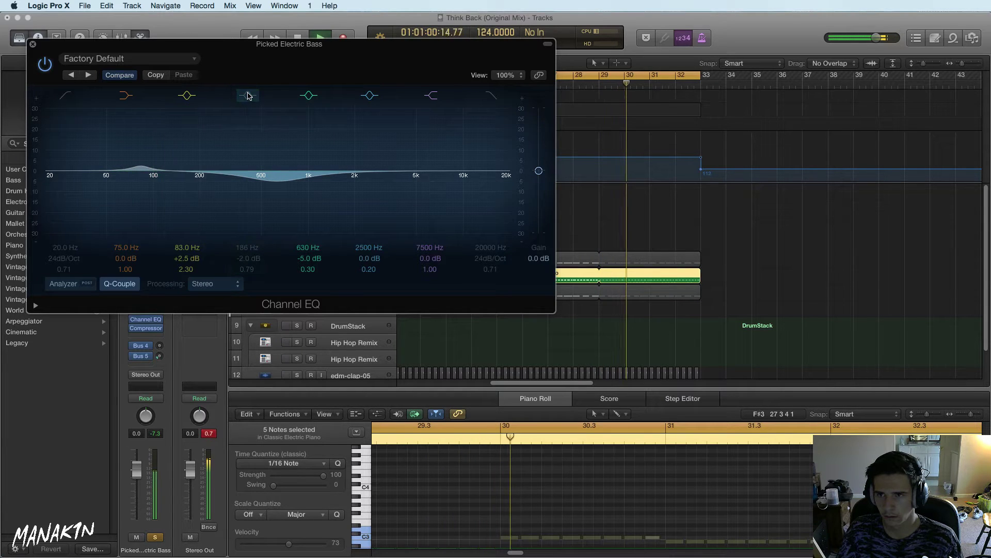
left_click(248, 96)
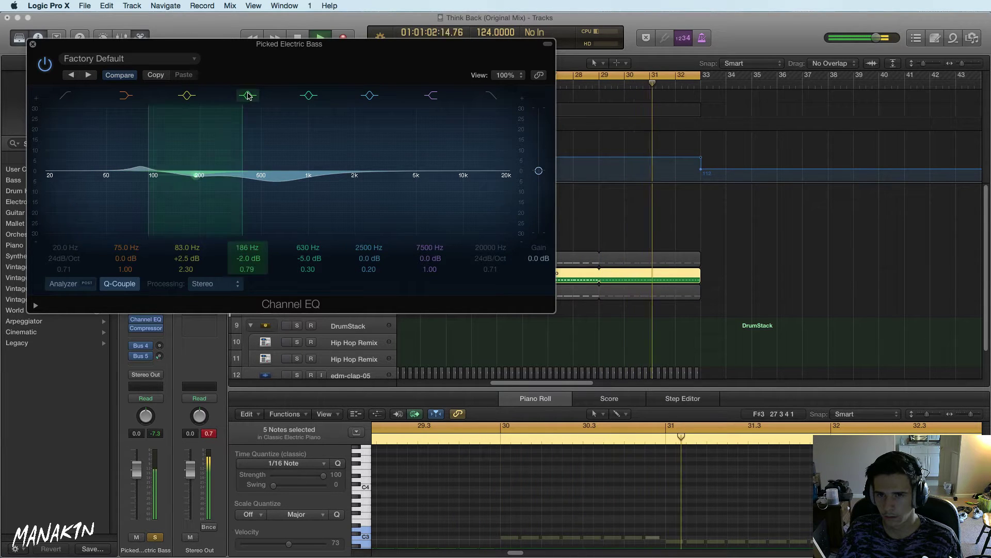
left_click_drag(206, 202, 209, 203)
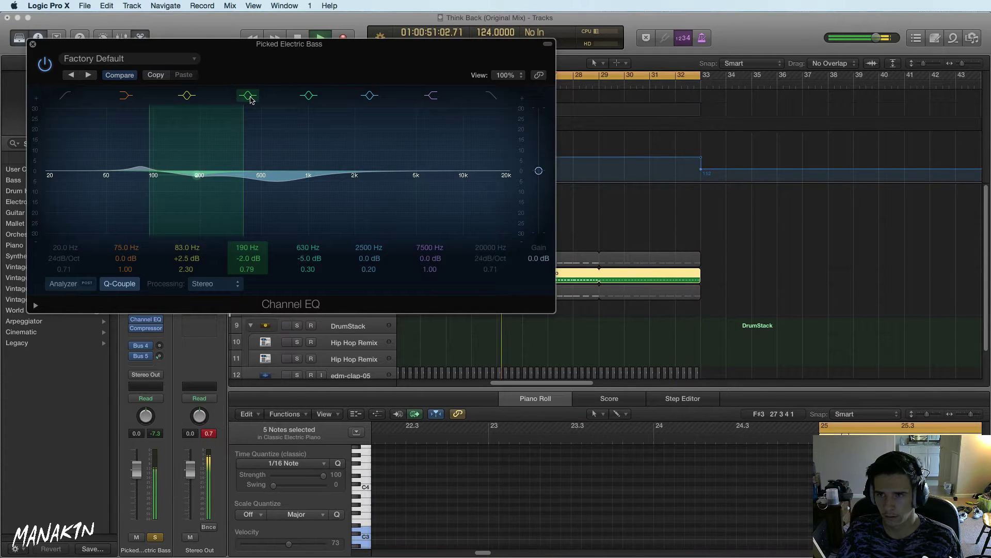
left_click(248, 96)
left_click(249, 96)
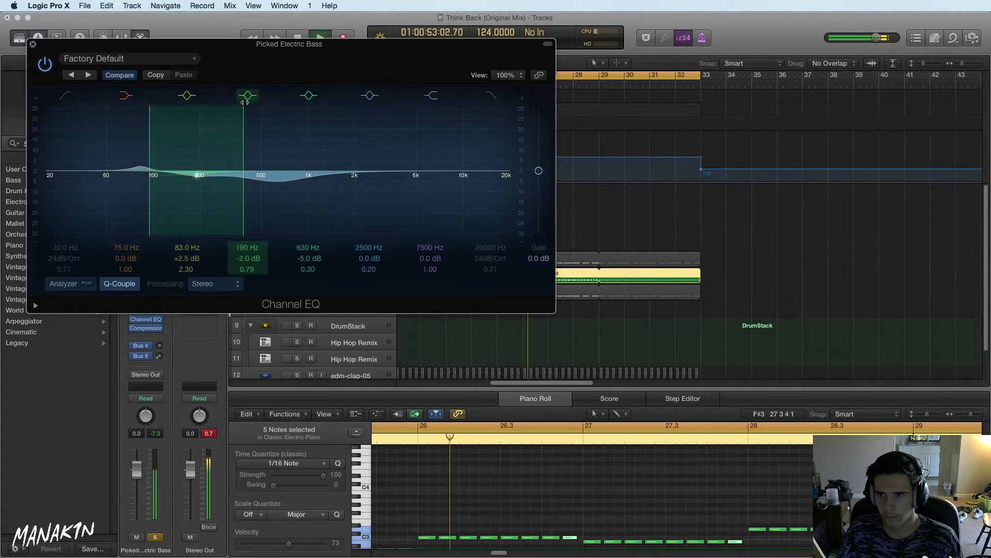
Return the bass to the full mix, close its EQ, and lower the bass track's volume to -2.5 dB during playback
left_click(155, 537)
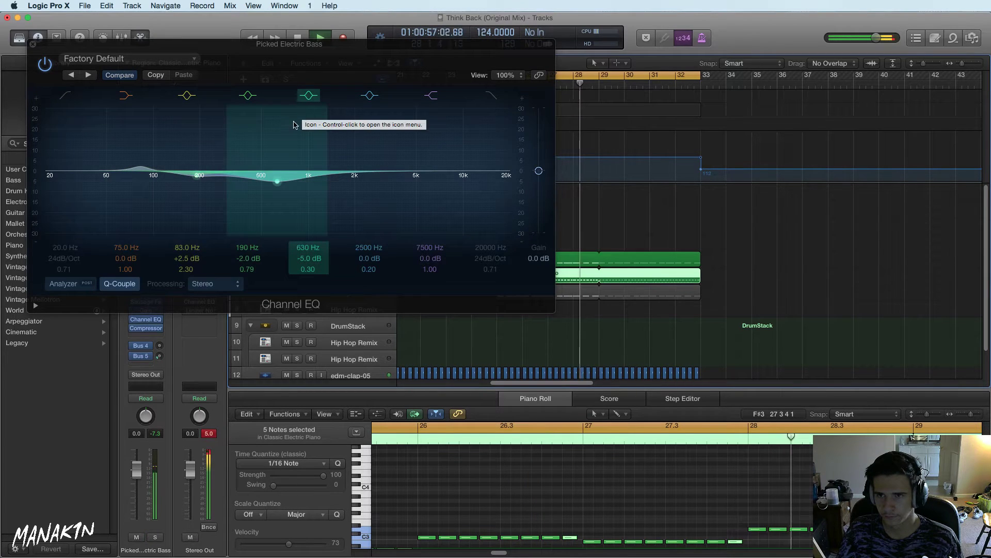
left_click(33, 45)
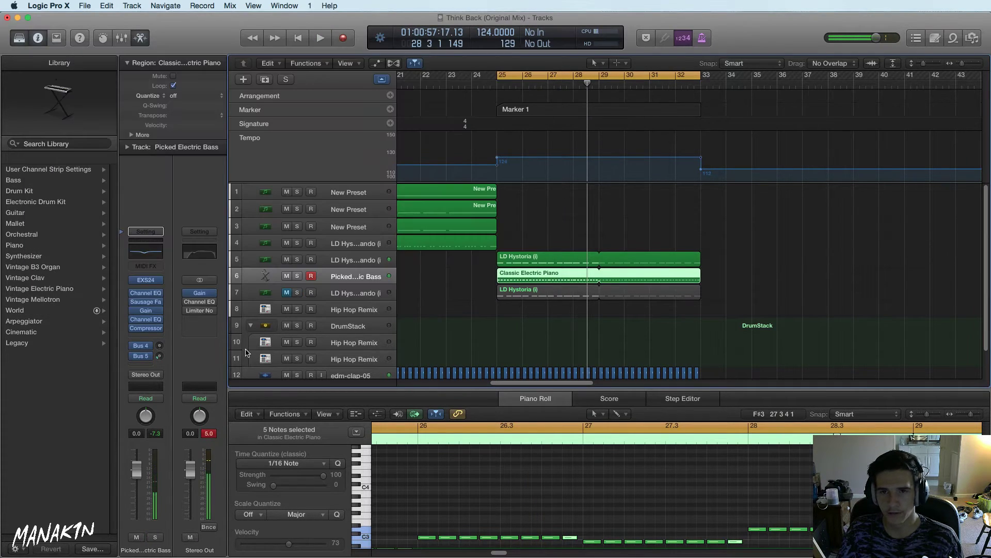
key("space")
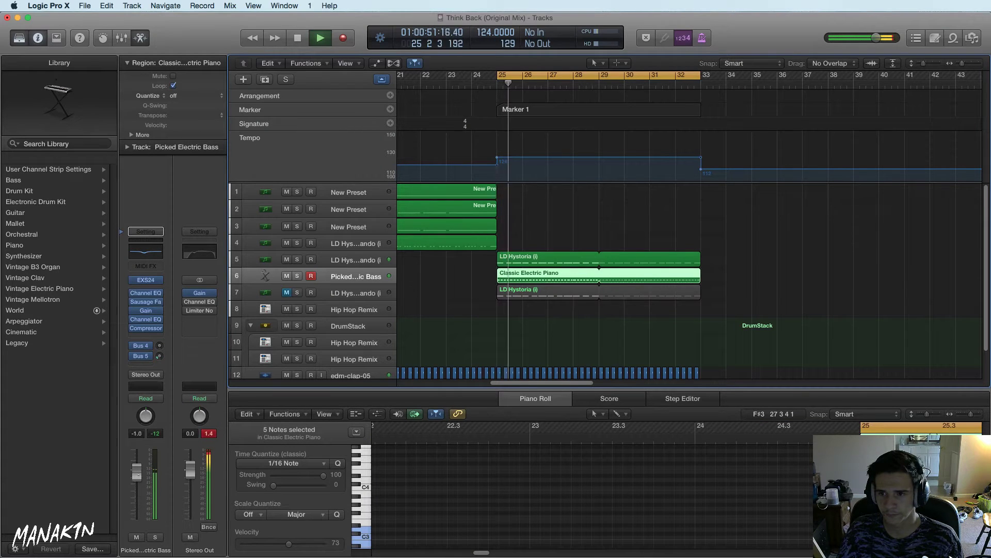
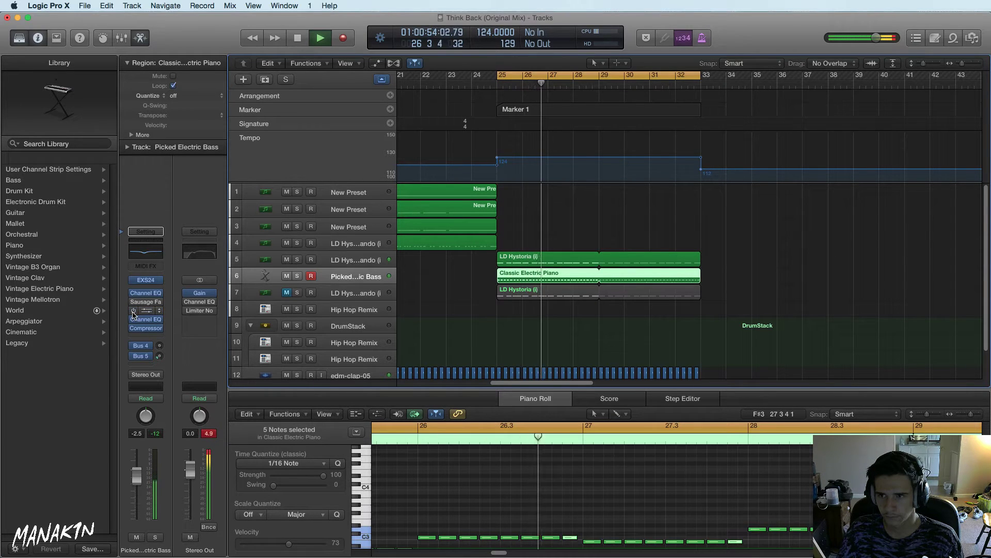
Compare the bass in the mix with Sausage Fattener and Gain bypassed and active
left_click(133, 310)
left_click(133, 308)
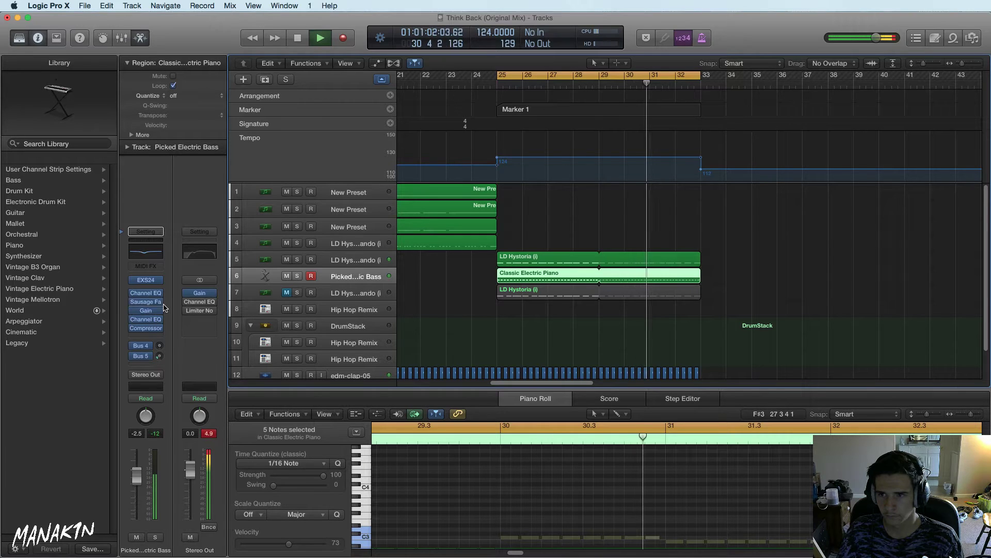
Listen to the bass on track 6 in isolation, stop playback and return it to the full mix
left_click(298, 277)
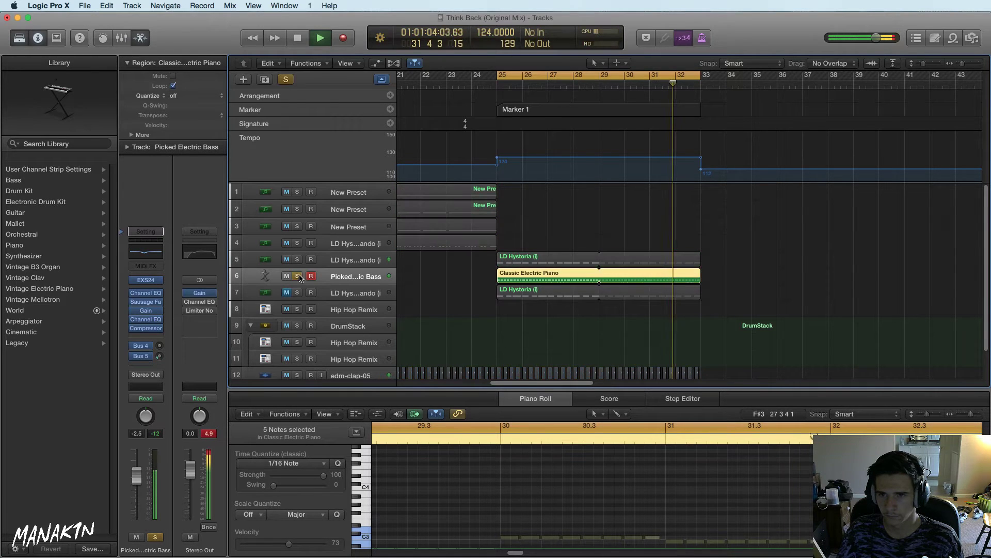
key("space")
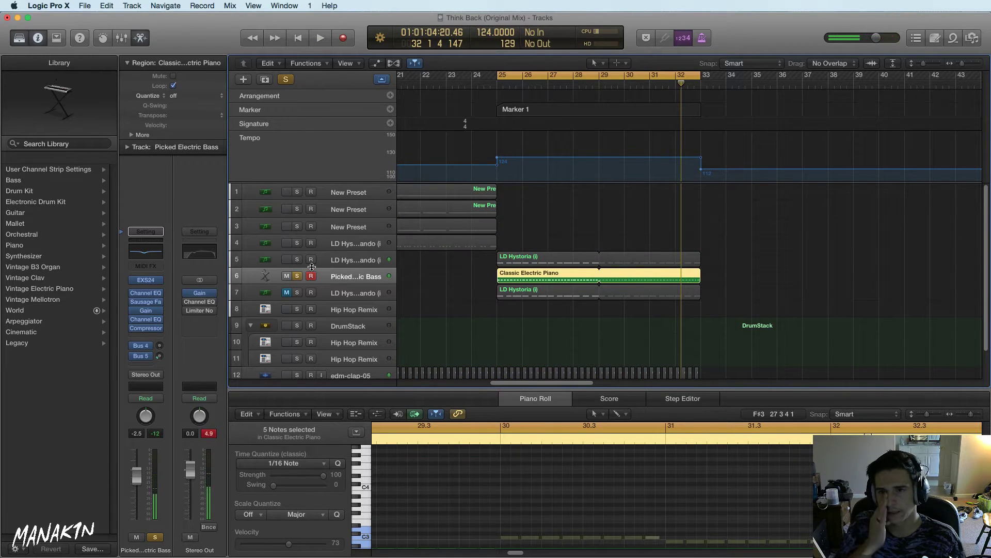
left_click(302, 276)
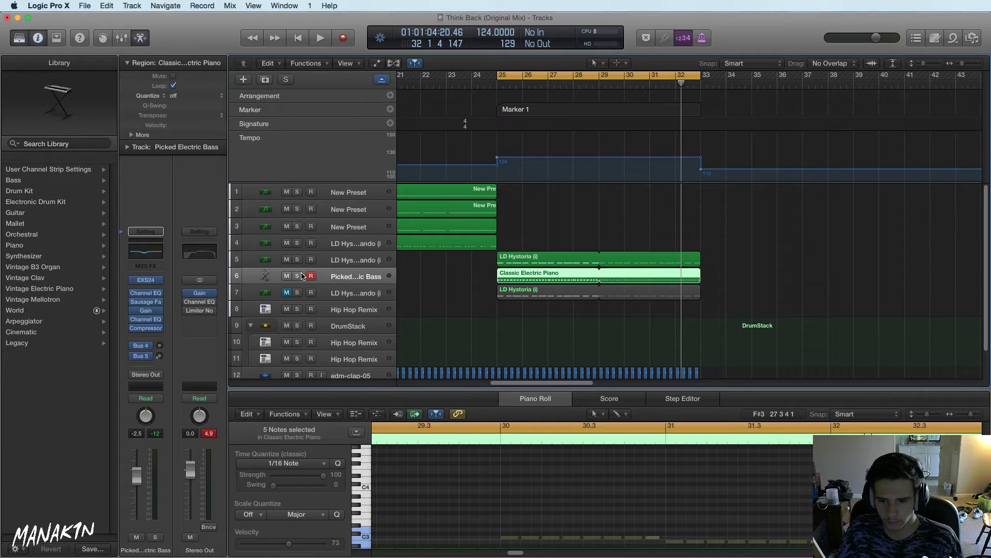
Add one software instrument track with the Default Patch directly below the LD Hystoria track 5
left_click(369, 264)
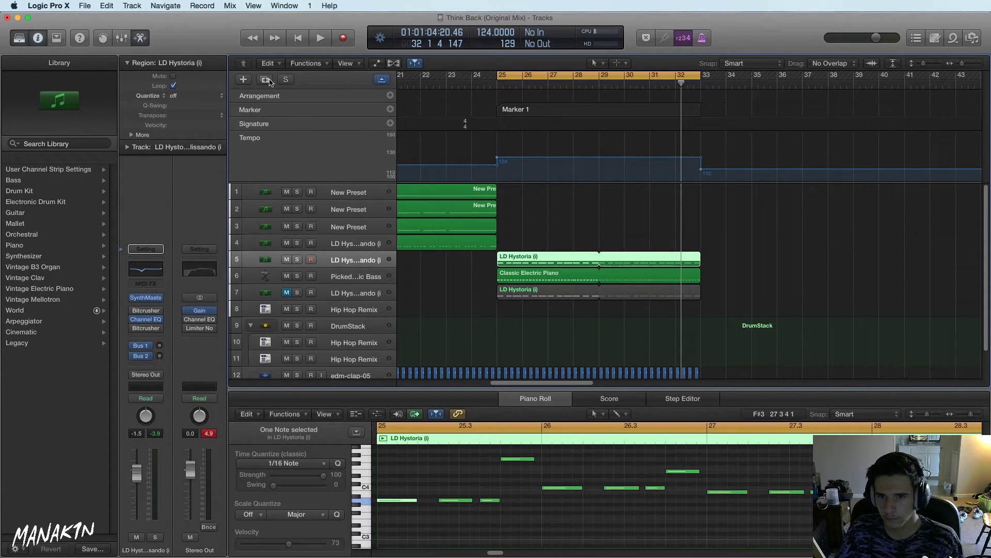
left_click(243, 79)
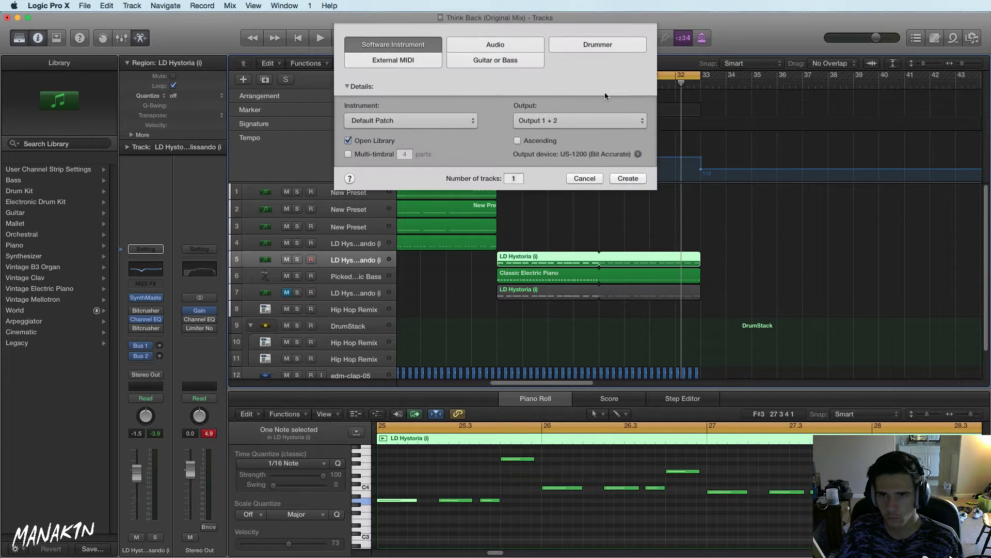
left_click(626, 181)
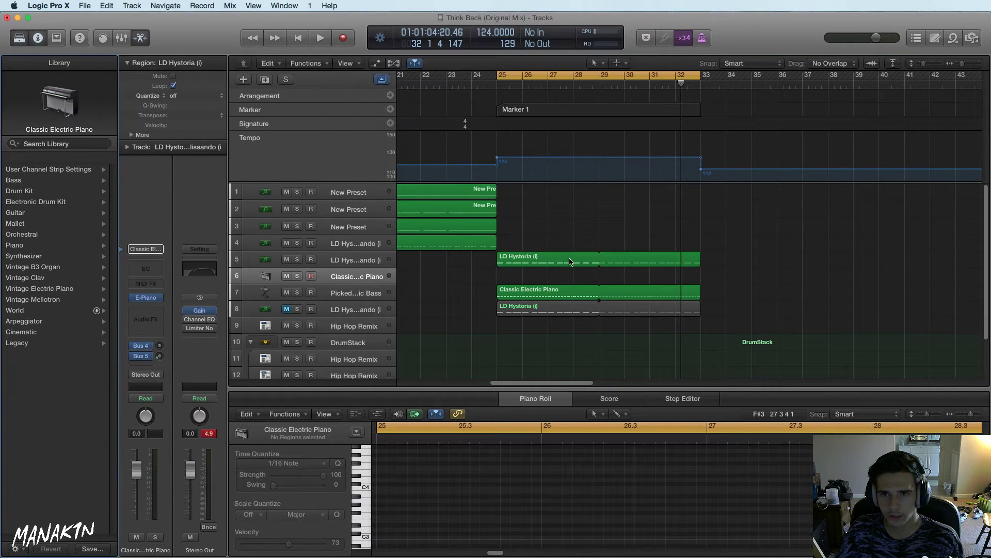
Copy the Classic Electric Piano region from the bass track onto the new electric piano track 6, keeping its Marker 1 position
left_click(527, 264)
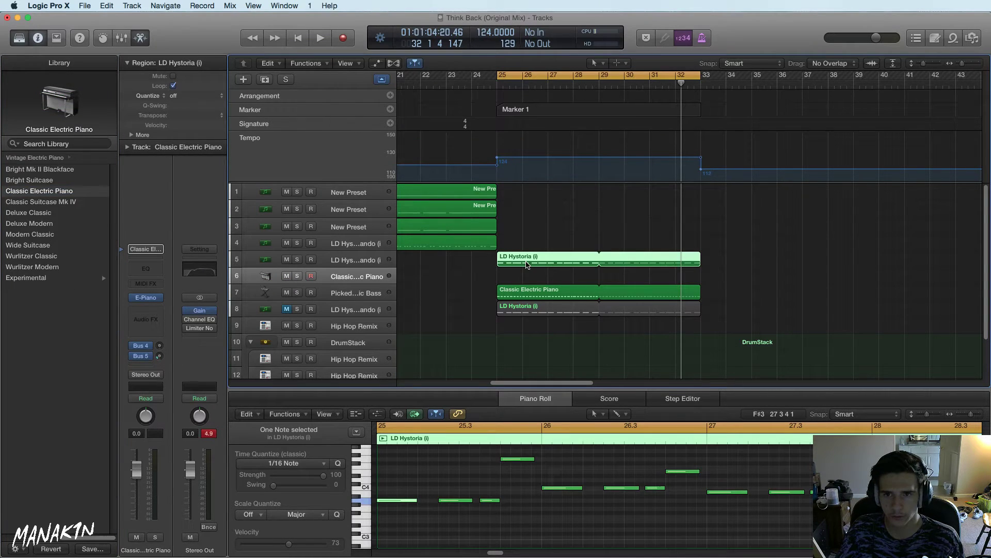
right_click(505, 279)
key("Escape")
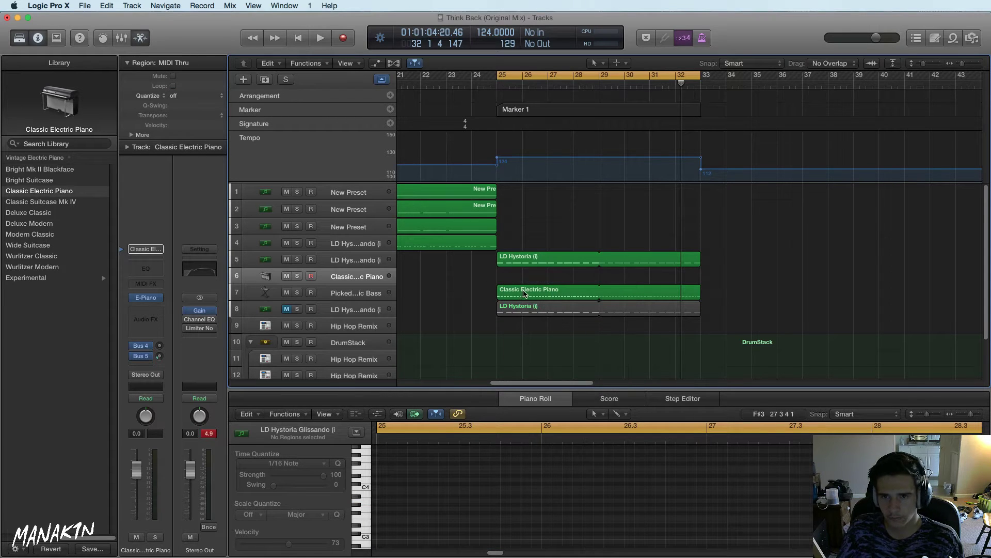
left_click_drag(525, 295, 525, 280)
scroll(447, 485, "down", 2)
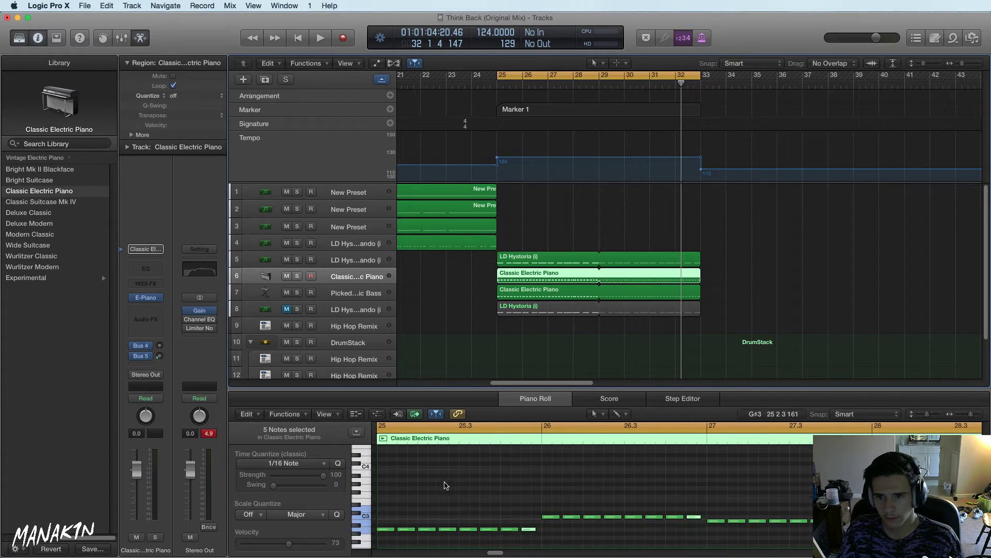
Shorten the second note of bar 25 by trimming its start, and solo the electric piano track to hear it
left_click(387, 528)
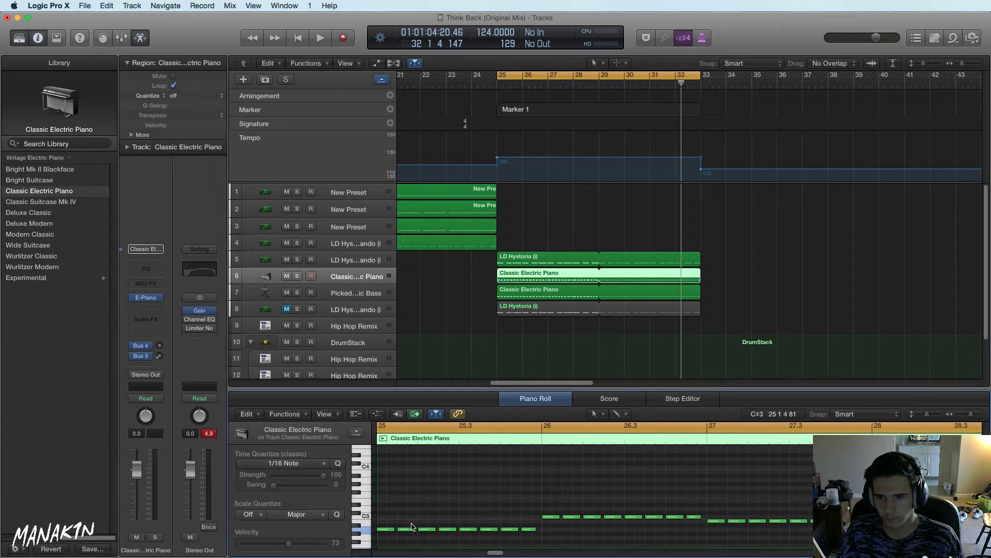
mouse_move(413, 530)
left_mouse_down()
mouse_move(402, 533)
mouse_move(411, 529)
left_mouse_up()
left_click(296, 276)
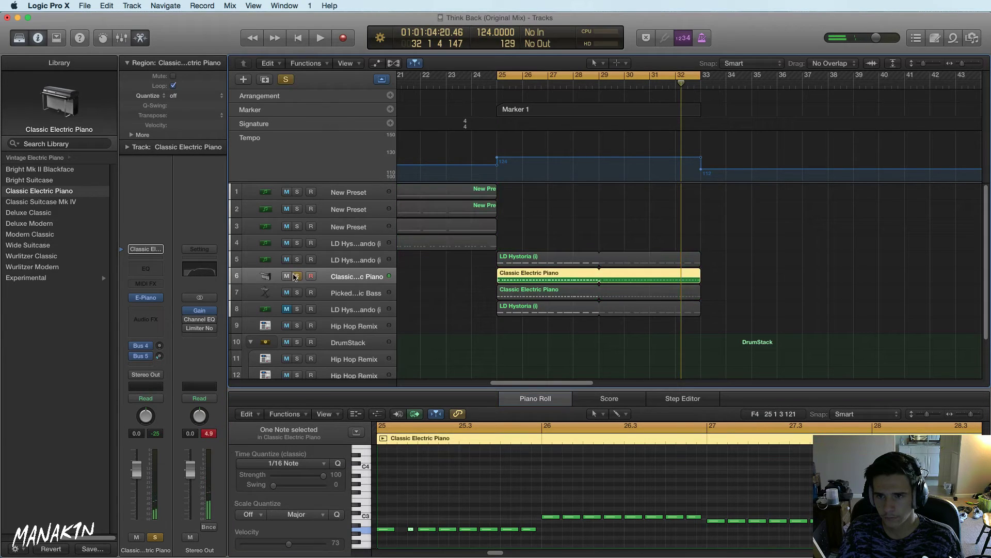
key("space")
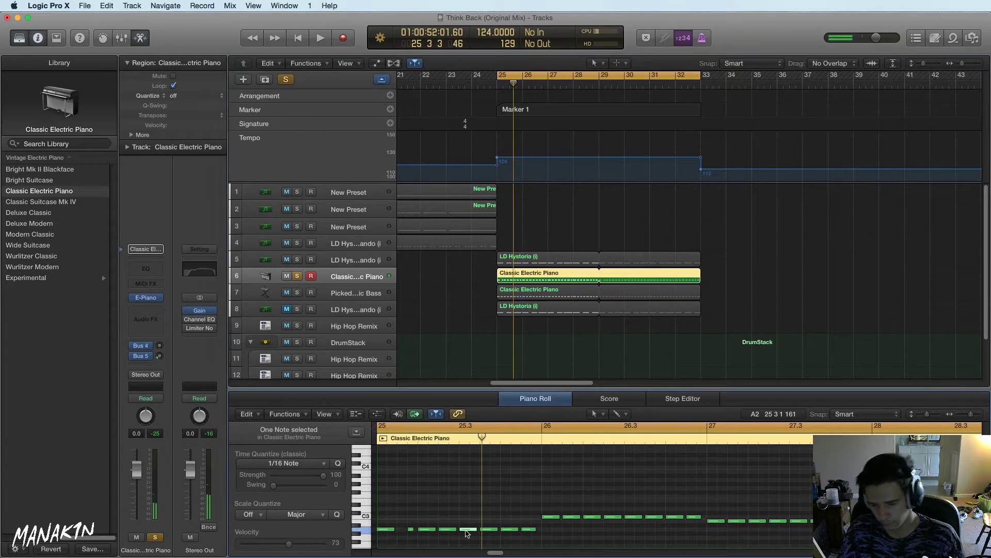
Remove the note at 25.3, divide the two notes after it into four short notes, and play the bar back
left_click_drag(467, 528, 493, 532)
key("space")
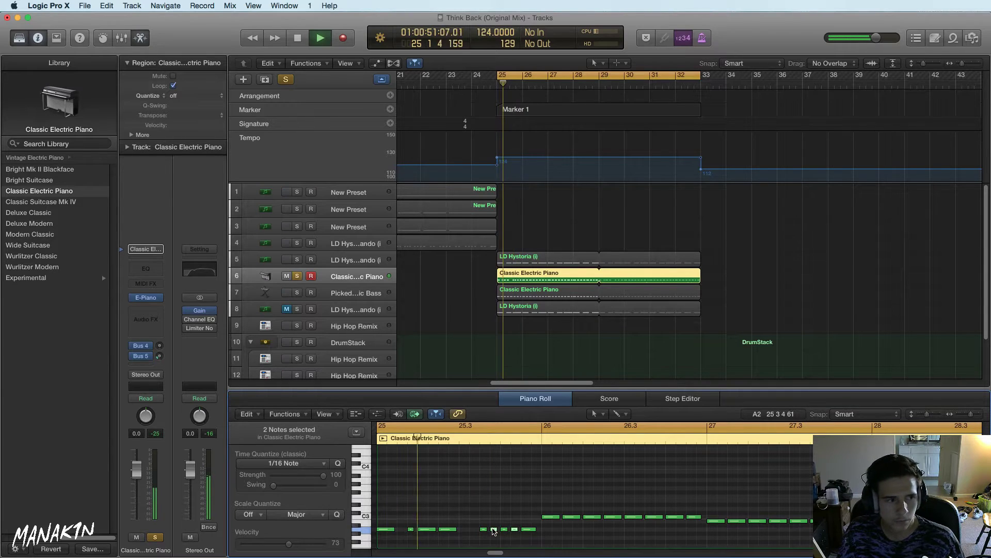
key("space")
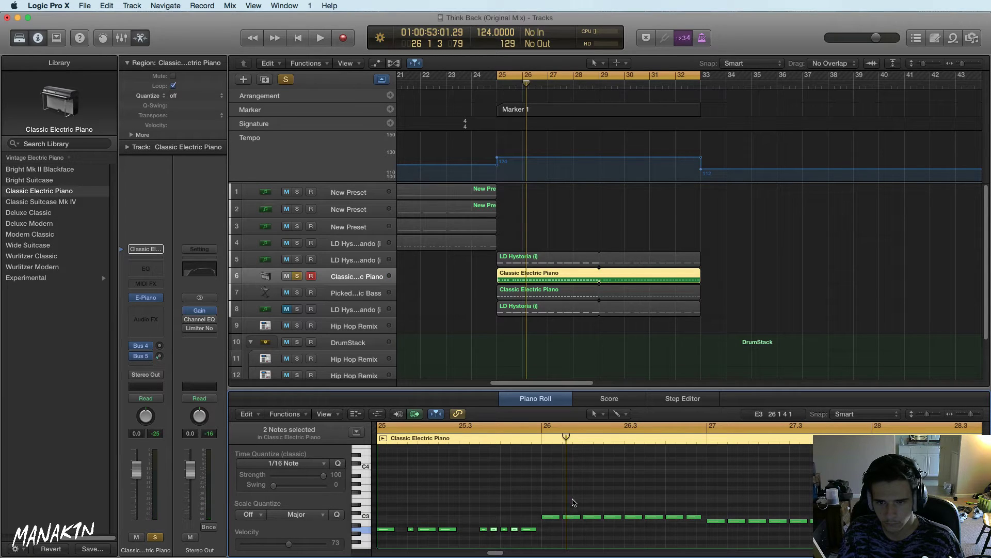
Shorten the second note of bar 26 from its start, delete the note at 26.3, and play the bar back
left_click_drag(576, 515, 567, 521)
left_click_drag(567, 517, 577, 516)
key("space")
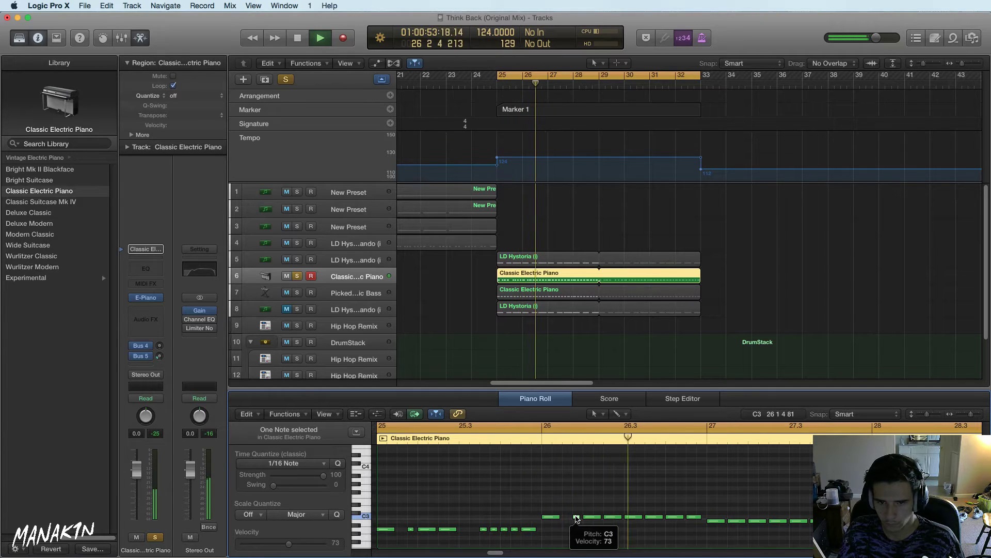
key("space")
left_click(630, 516)
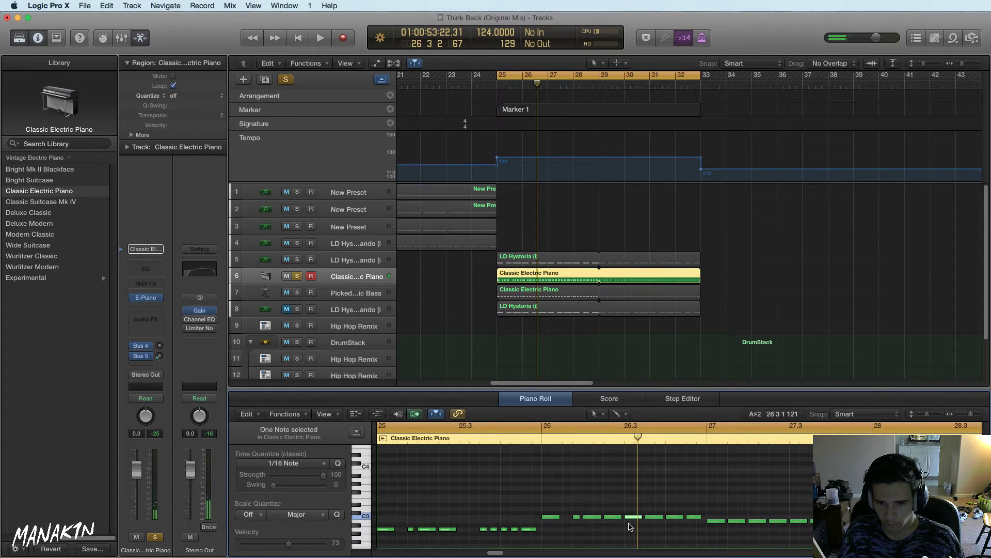
key("space")
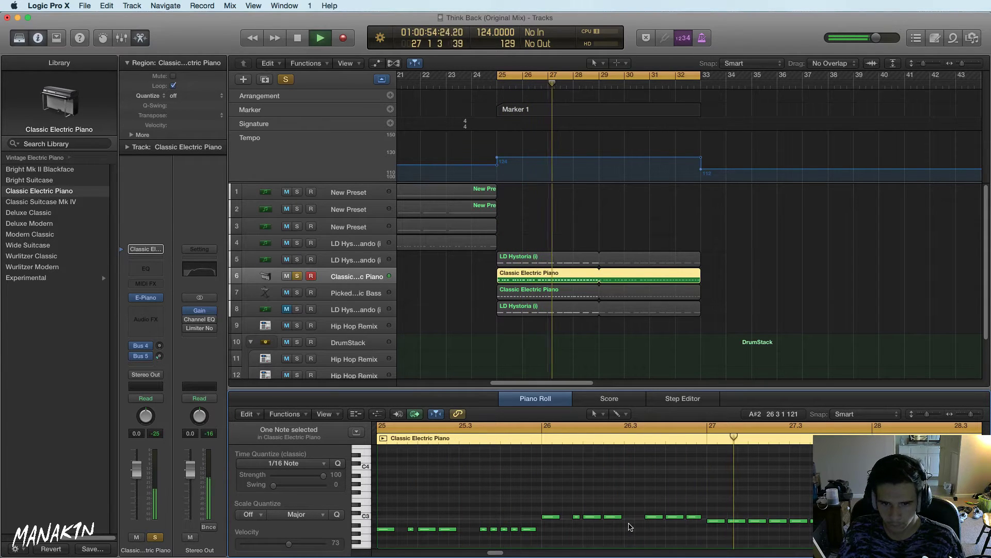
key("space")
Replace the eight notes of bar 27 with a copy of bar 25's rhythm, and raise the note at 28 4 3 by one semitone
left_click_drag(713, 504, 829, 535)
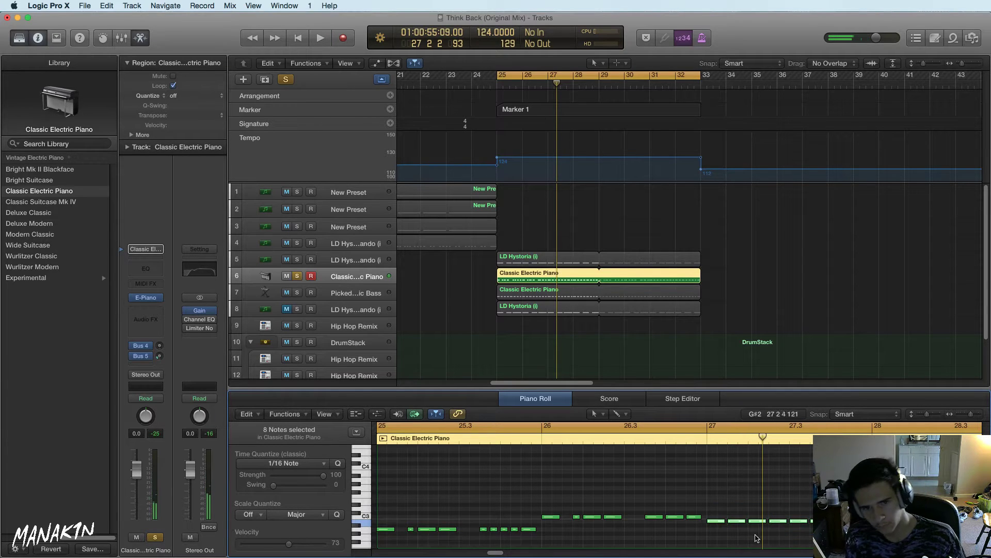
left_click_drag(541, 525, 743, 528)
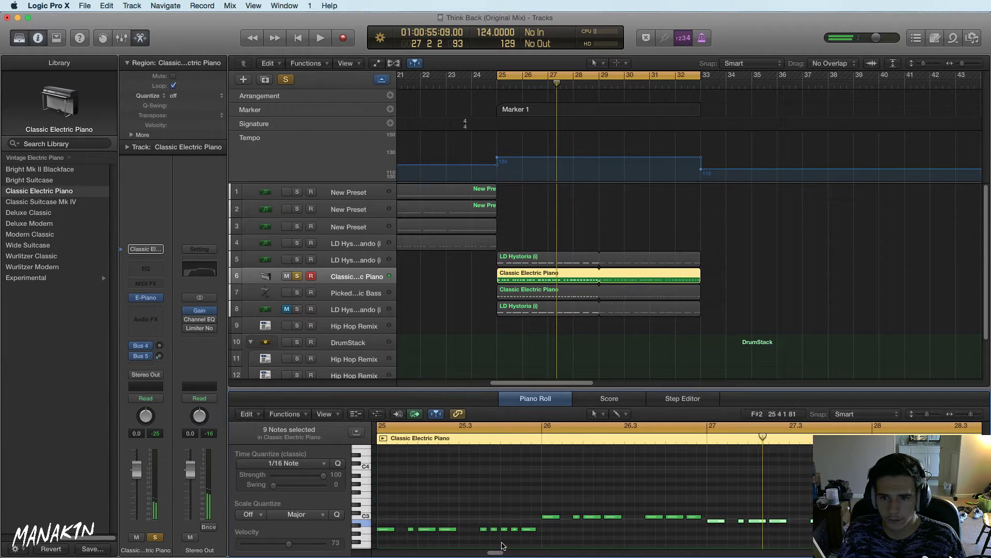
scroll(503, 548, "right", 5)
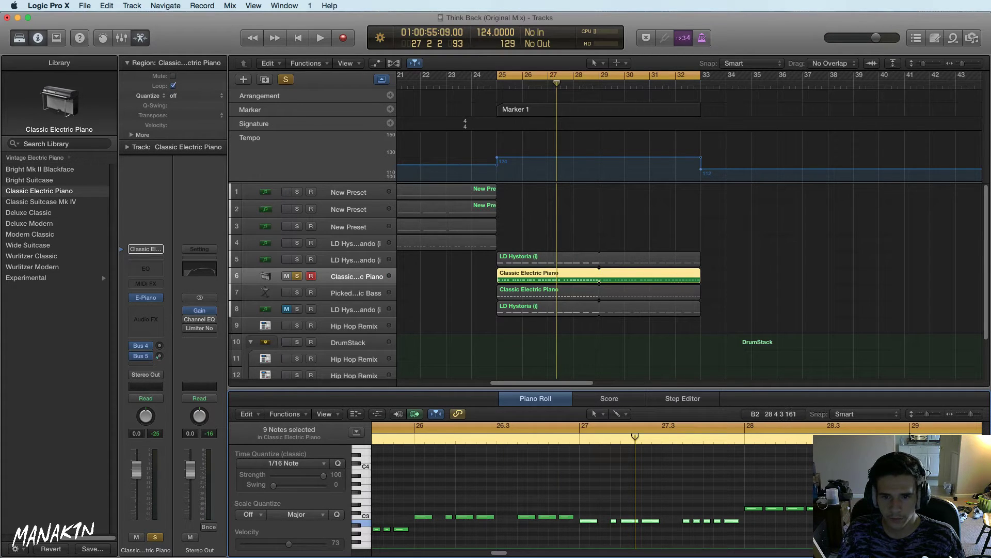
left_click(907, 518)
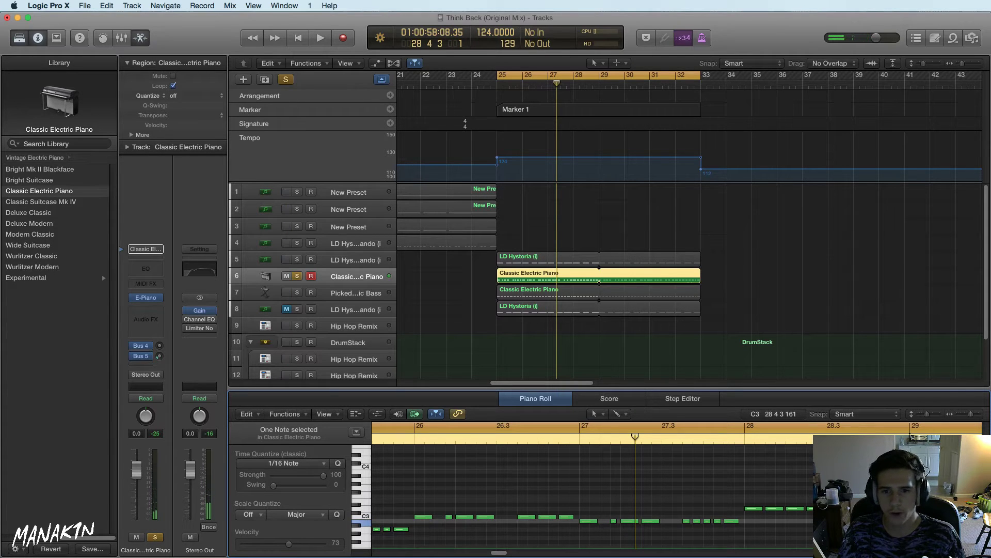
key("alt+Up")
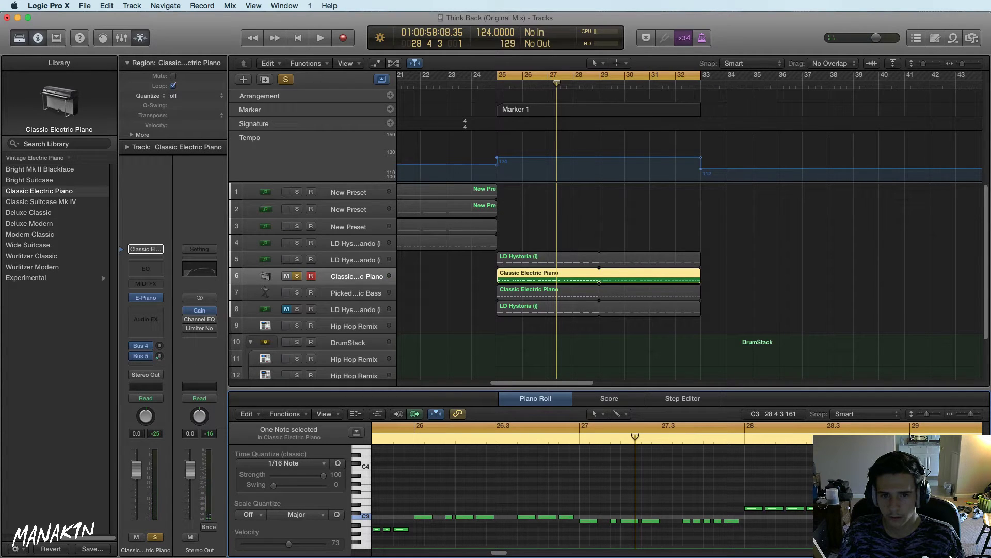
Replace the first six notes of bar 28 with a copy of bar 26's first five notes at the same pitch as those replaced, and play back
left_click_drag(831, 495, 745, 516)
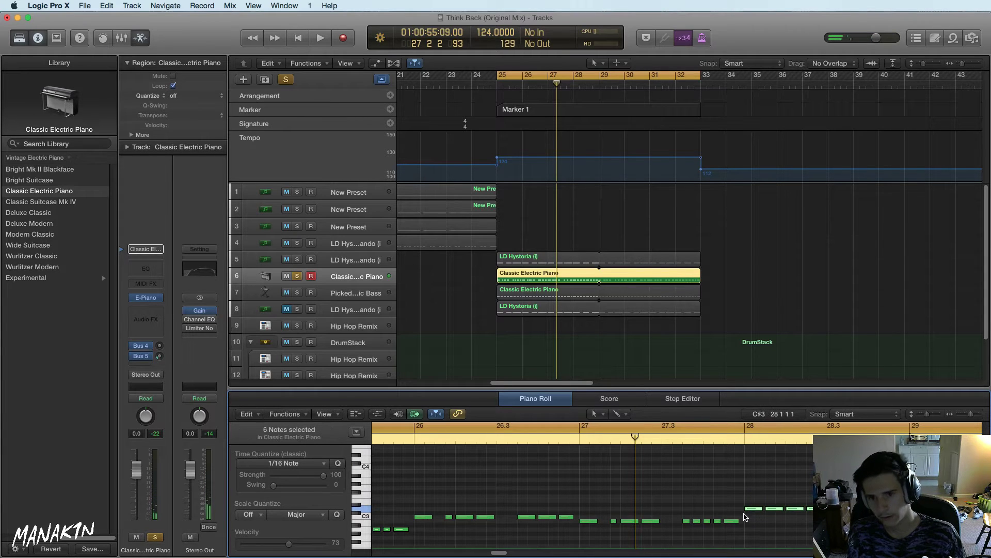
key("Delete")
left_click_drag(416, 506, 526, 520)
key("ctrl+m")
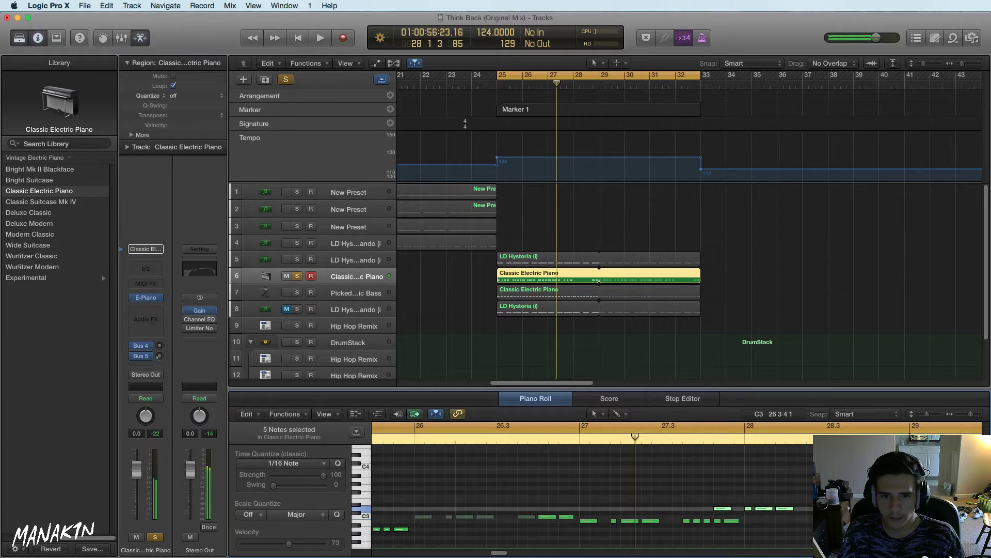
key("ctrl+m")
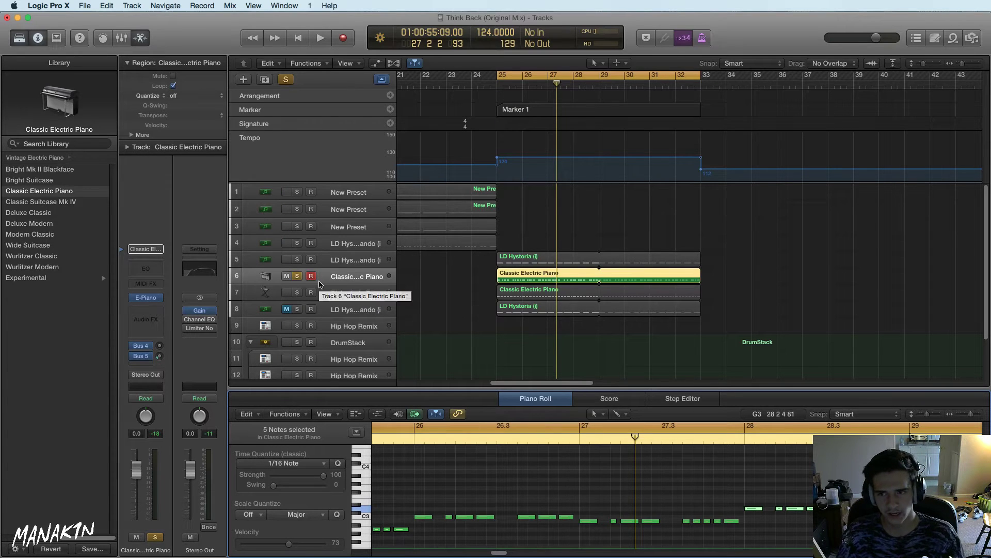
key("space")
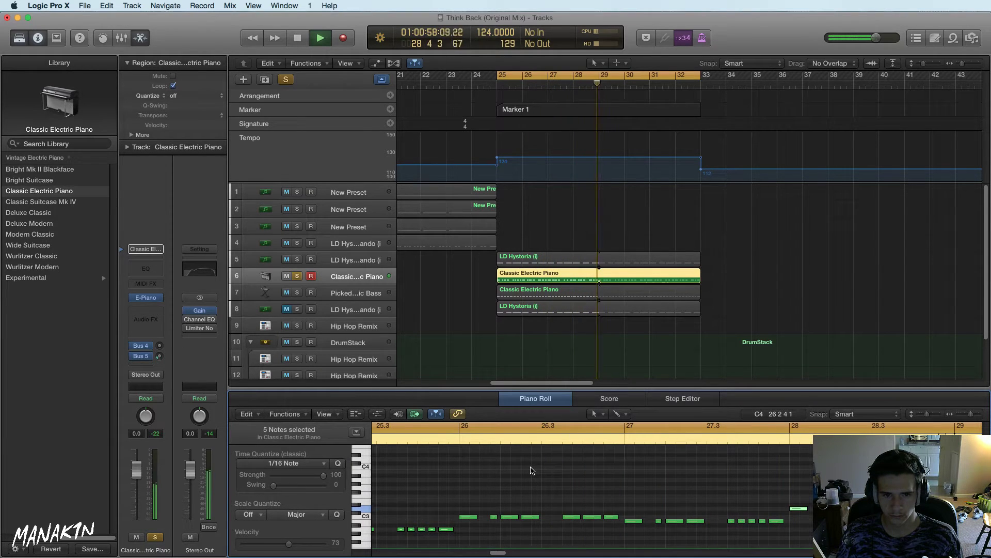
key("space")
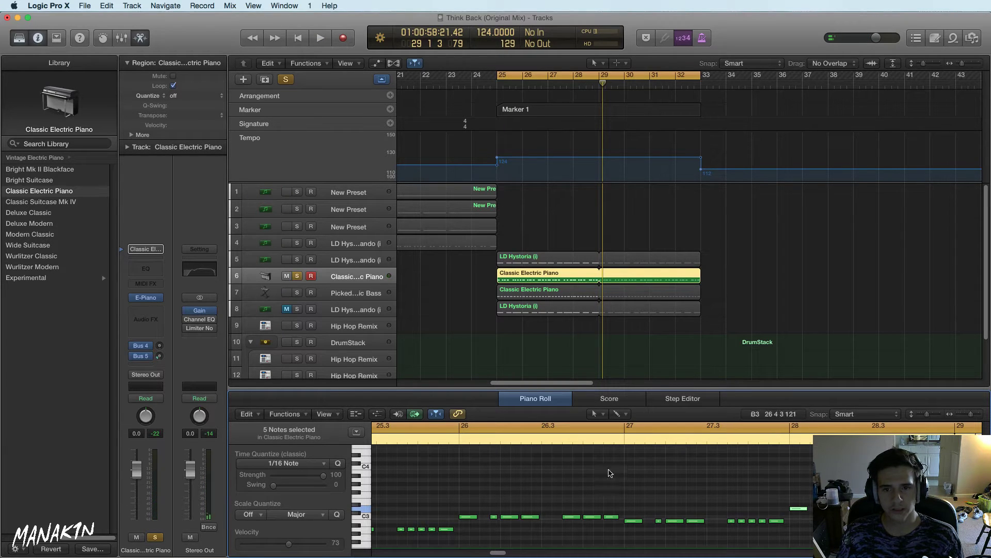
Layer two copies of bar 25's nine notes above the originals, on E3 and A3, and audition the chord
left_click_drag(614, 478, 821, 533)
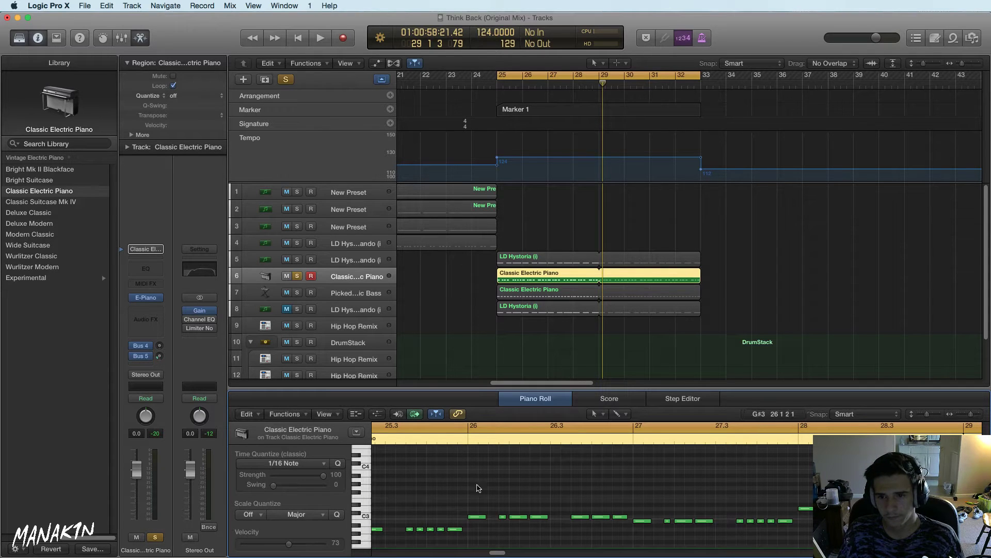
left_click_drag(497, 553, 492, 554)
left_click_drag(659, 523, 494, 485)
key("space")
key("space")
key("space")
key("space")
key("space")
key("space")
key("space")
key("space")
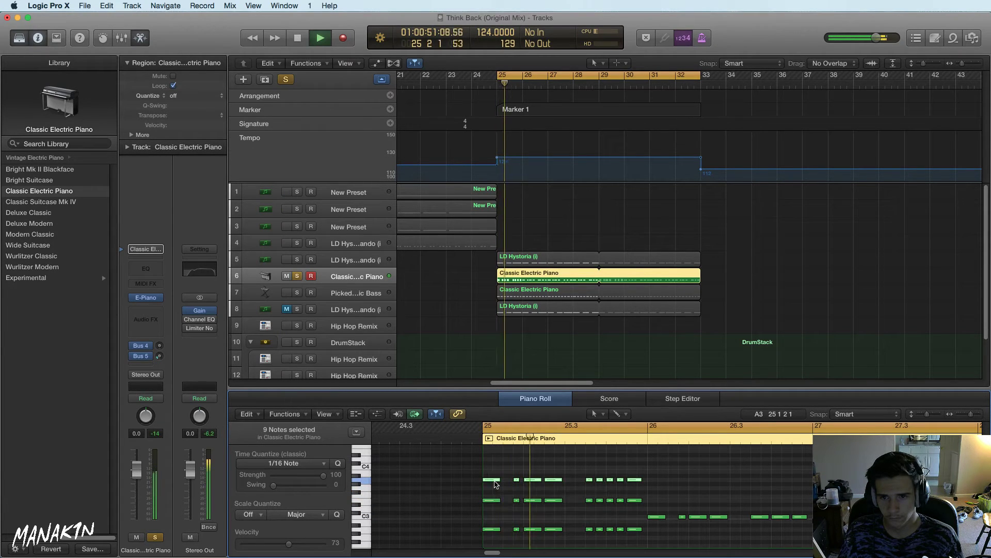
key("space")
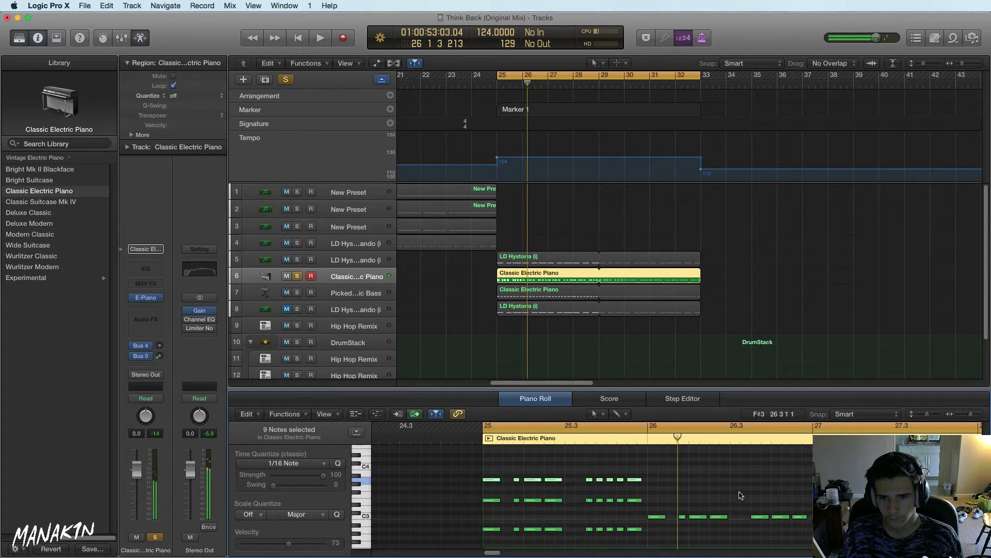
Stack two copies of bar 26's seven notes above the C3 originals and audition the chord change
left_click(657, 516)
left_click_drag(660, 519, 663, 461)
key("space")
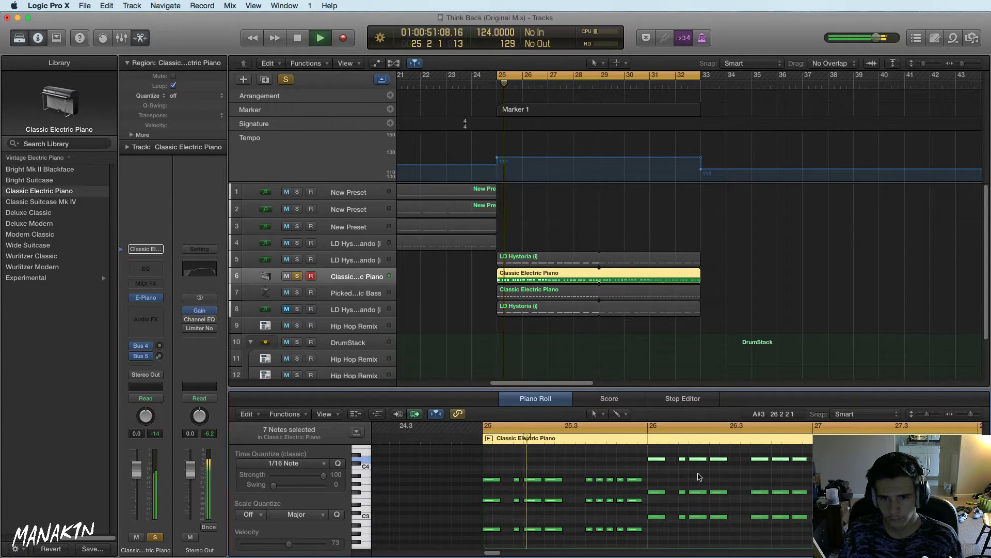
key("space")
Move bar 26's top layer of notes to D#4 and its middle layer to G#3, checking the chord in playback
left_click_drag(821, 487, 657, 481)
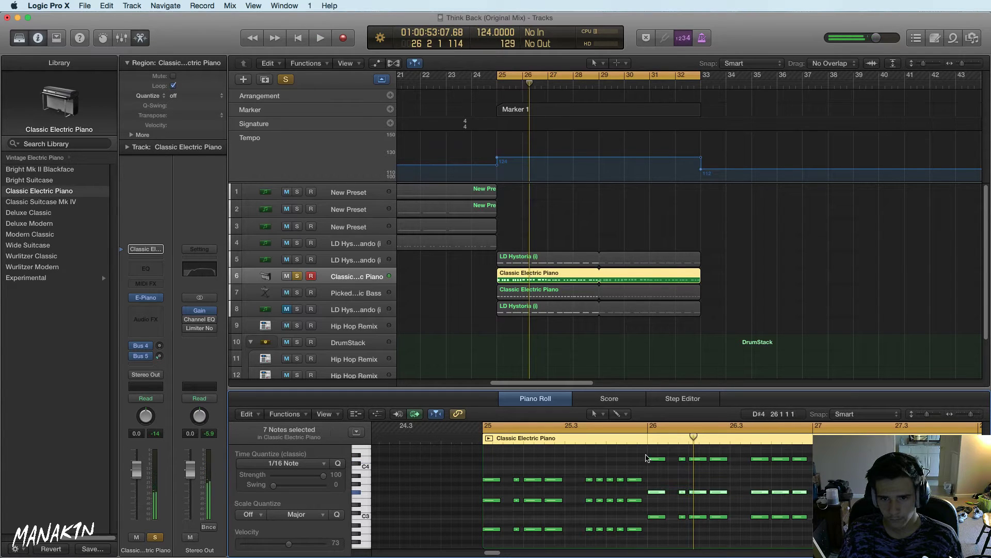
left_click_drag(799, 459, 798, 458)
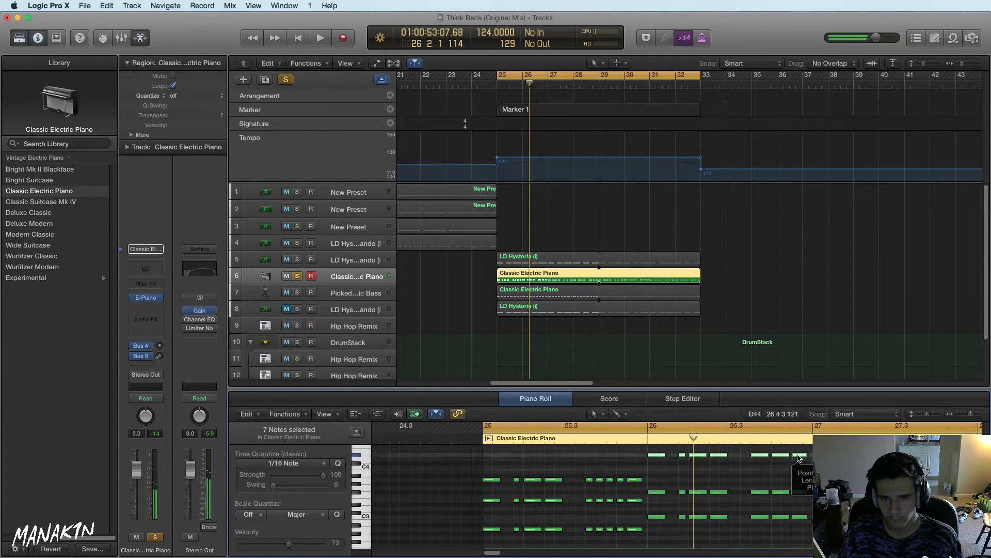
key("space")
left_click_drag(493, 553, 496, 554)
key("space")
left_click_drag(703, 479, 537, 491)
left_click_drag(537, 491, 537, 485)
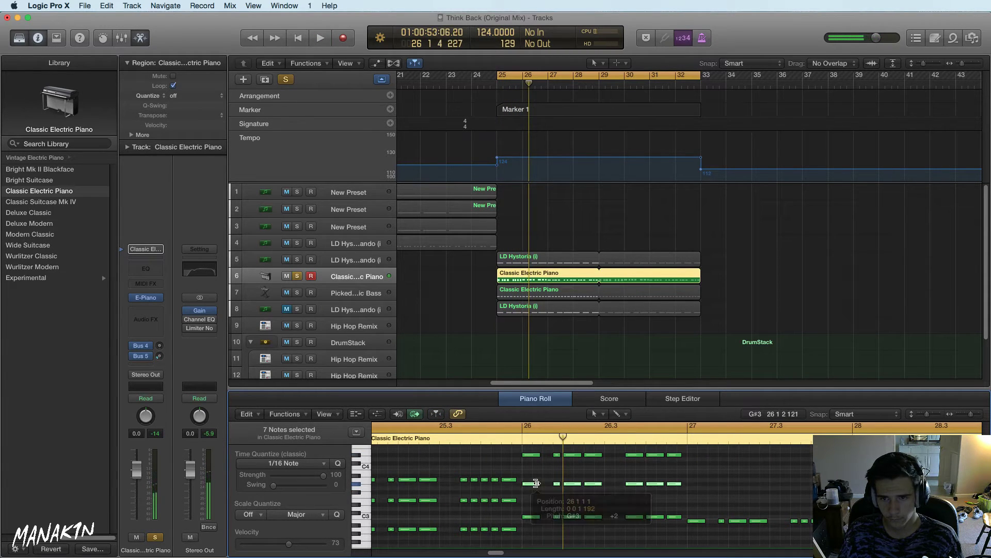
key("space")
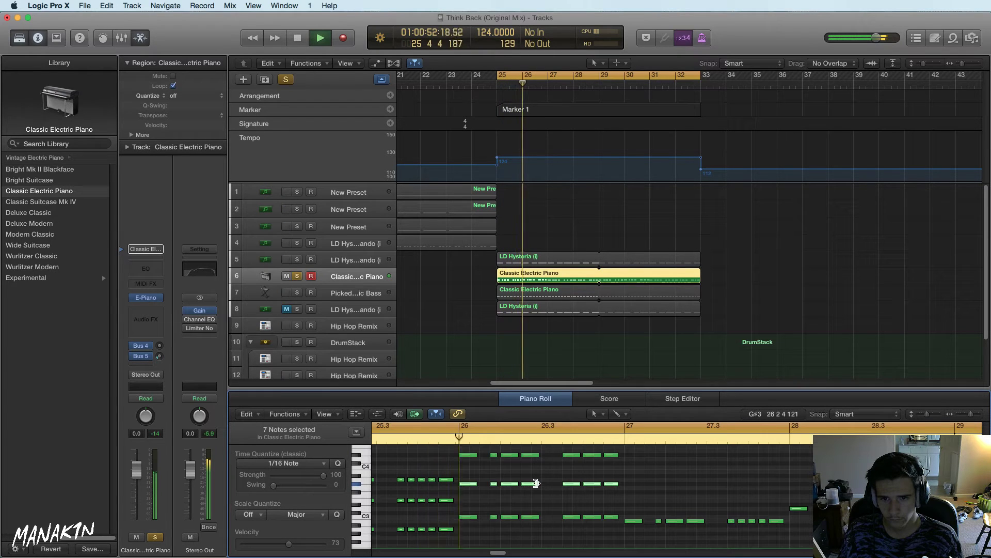
Raise bar 26's middle layer of notes to A3 and its top layer to E4, auditioning the chord
key("space")
left_click_drag(618, 472, 493, 504)
key("space")
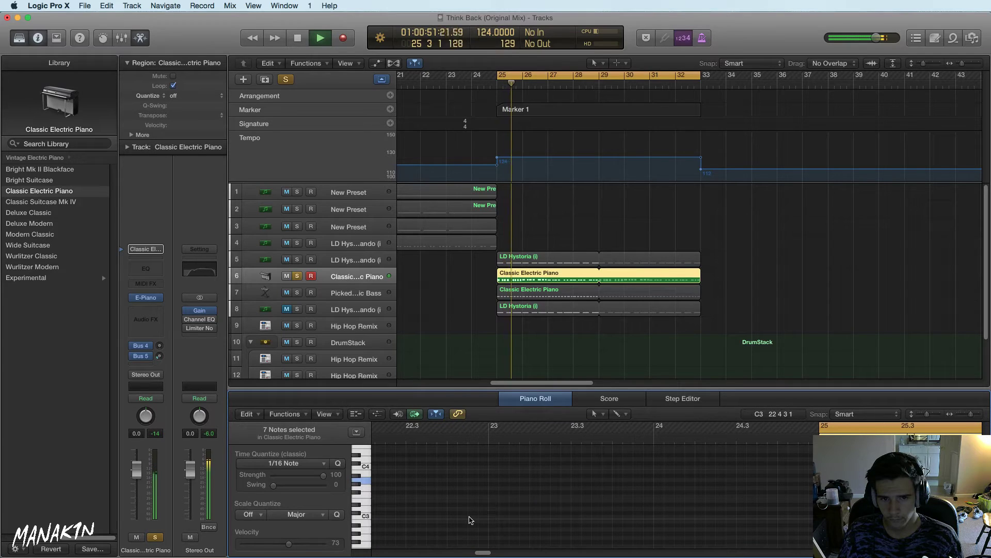
key("space")
left_click_drag(583, 447, 424, 455)
left_click(398, 448)
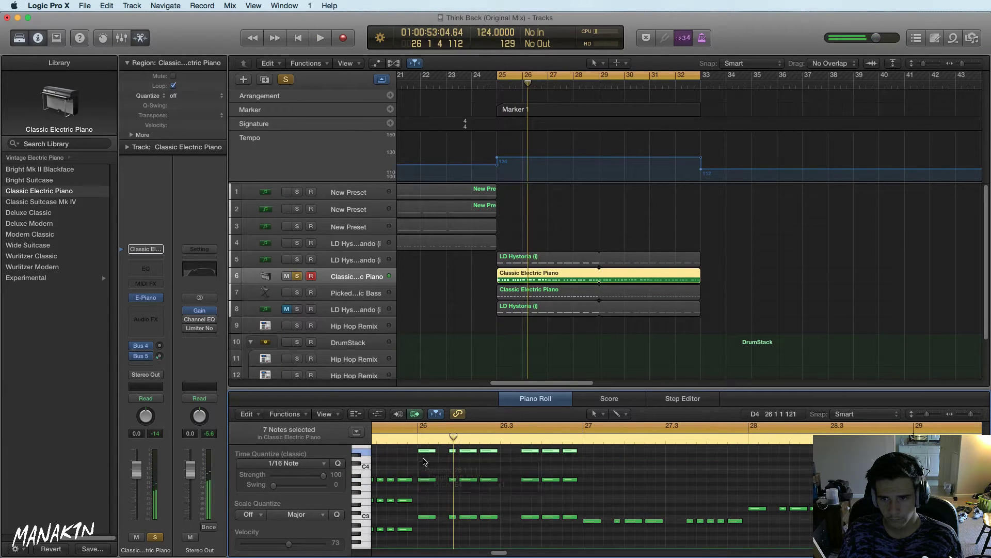
left_click(401, 441)
key("space")
key("space")
Try bar 26's middle layer on F#3, G#3 and B3, then raise its bottom layer to D3, playing back each version
left_click_drag(421, 473, 566, 493)
key("space")
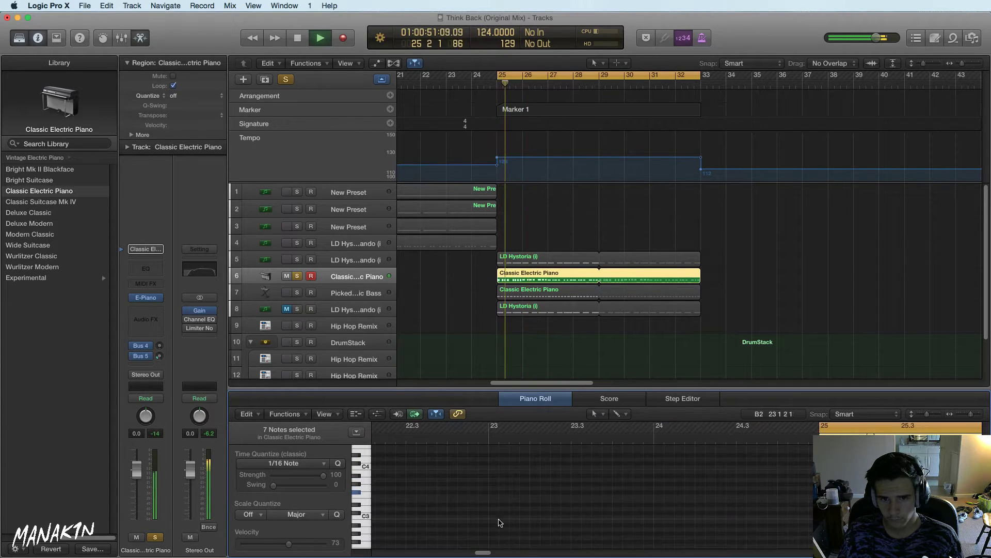
key("space")
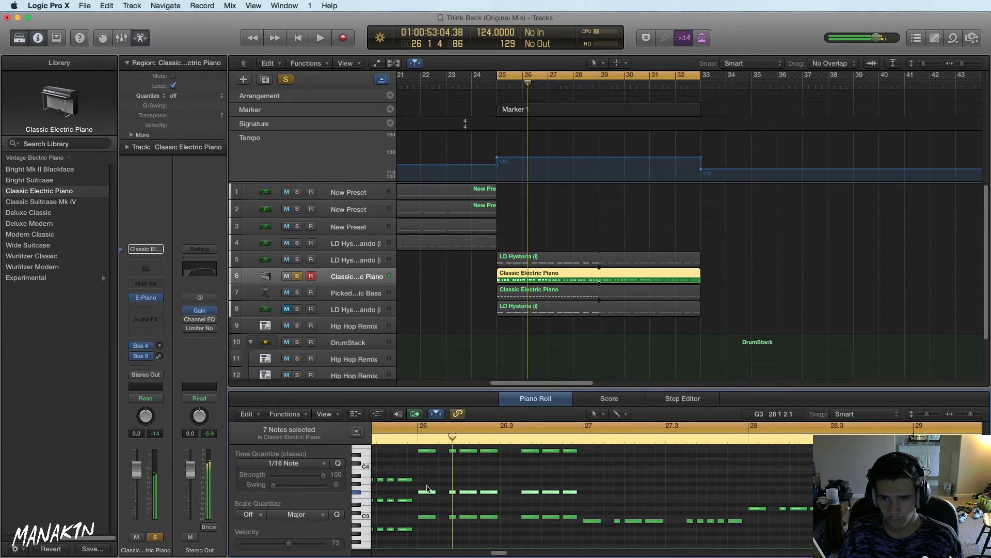
mouse_move(425, 490)
left_mouse_down()
mouse_move(425, 504)
mouse_move(426, 487)
left_mouse_up()
key("space")
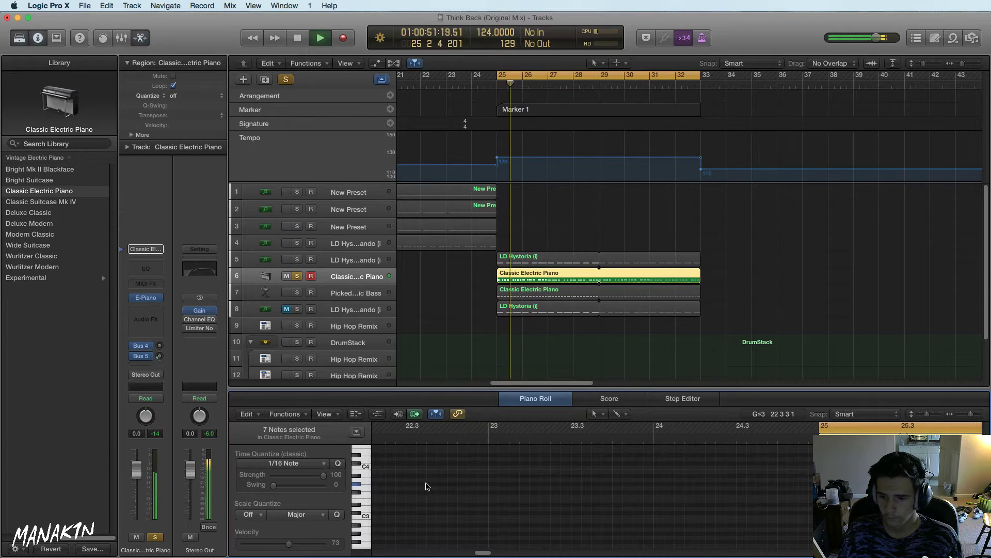
key("space")
left_click_drag(426, 486, 427, 475)
key("space")
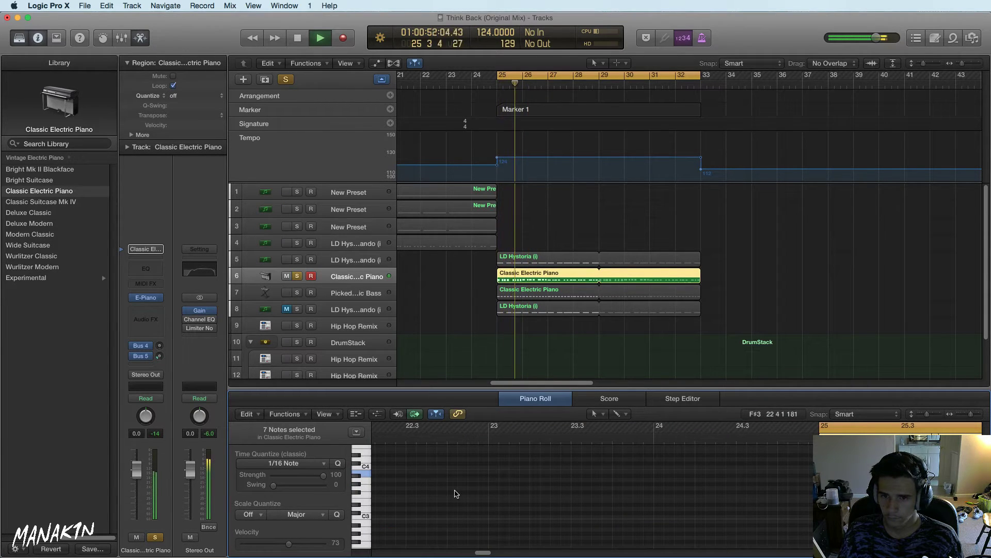
key("space")
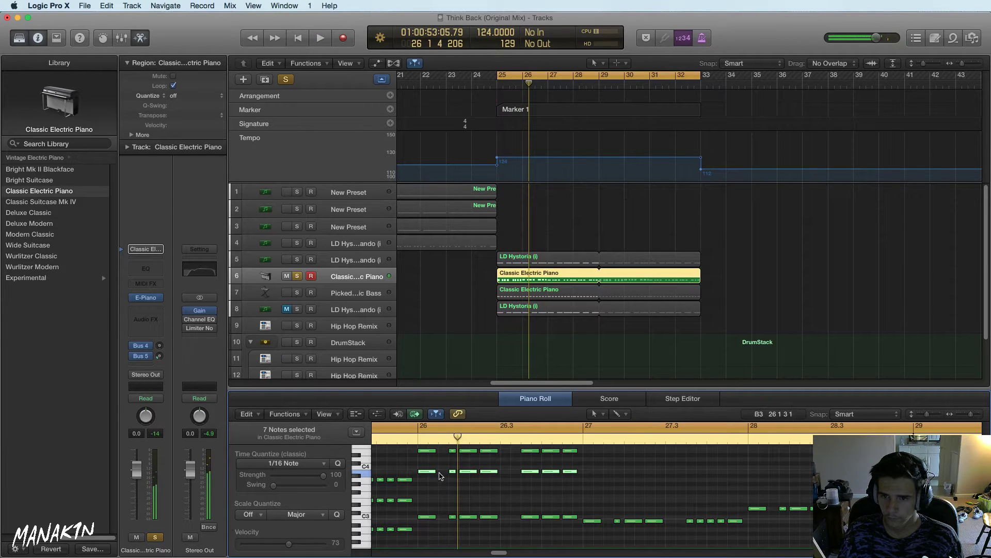
left_click_drag(422, 504, 571, 510)
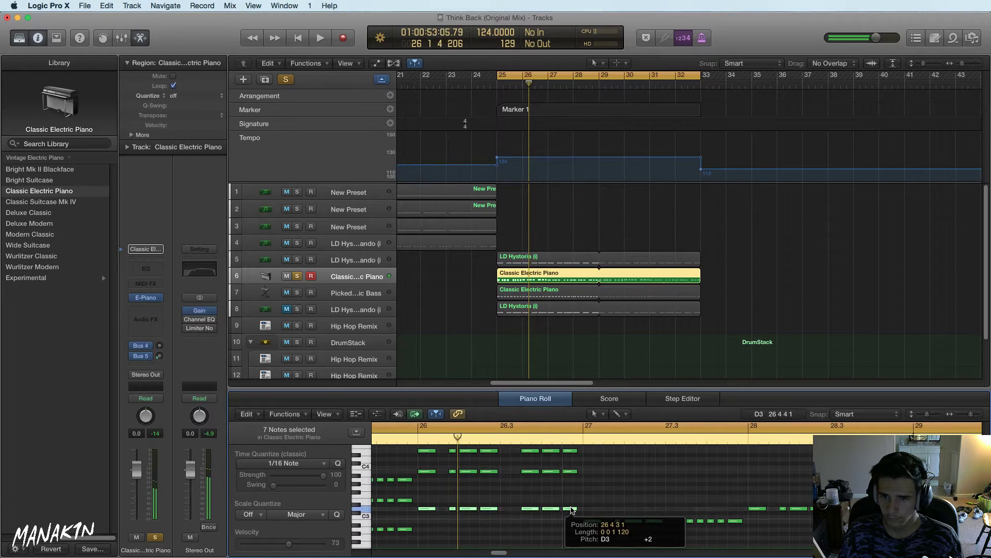
key("space")
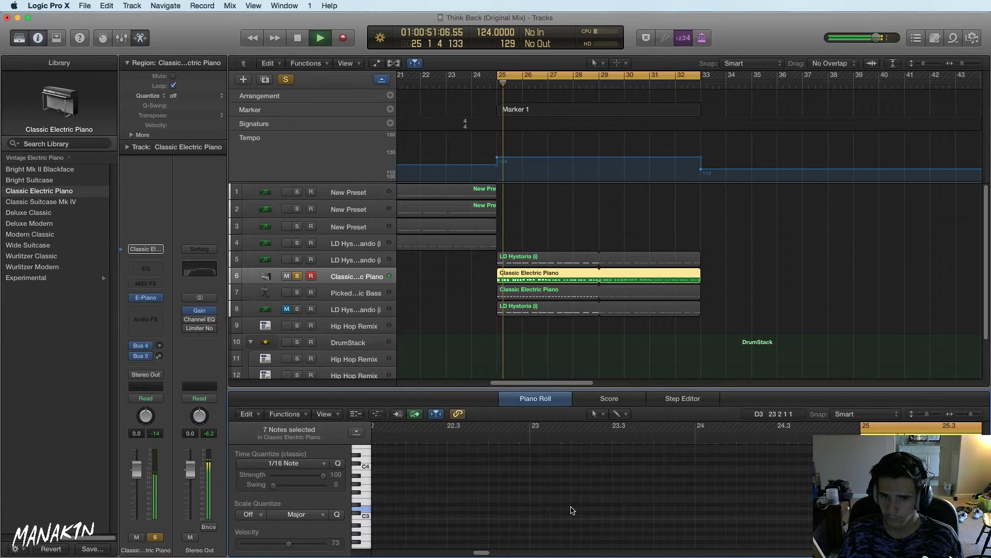
Solo the picked bass track alongside the electric piano and audition the bar 26 chord against it
left_click(297, 293)
key("space")
key("space")
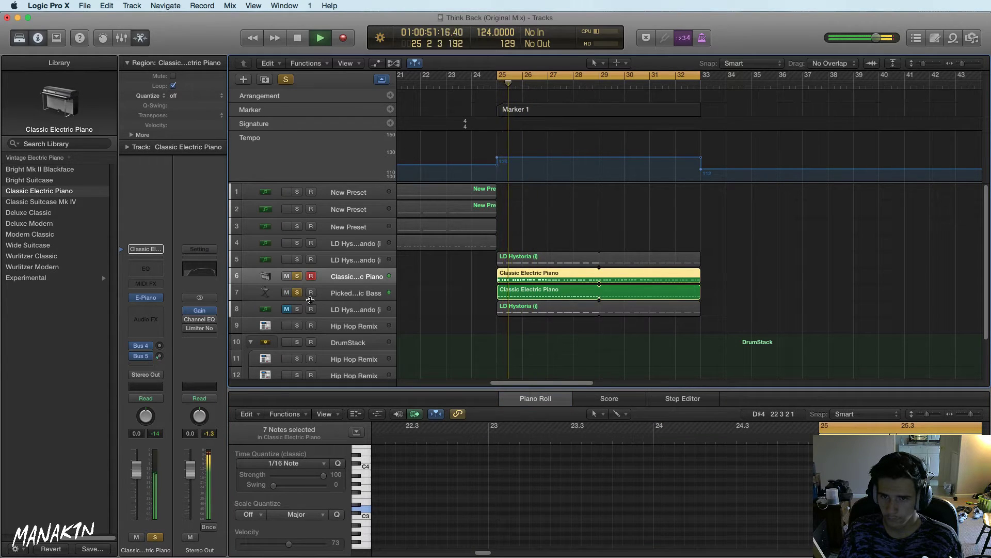
key("space")
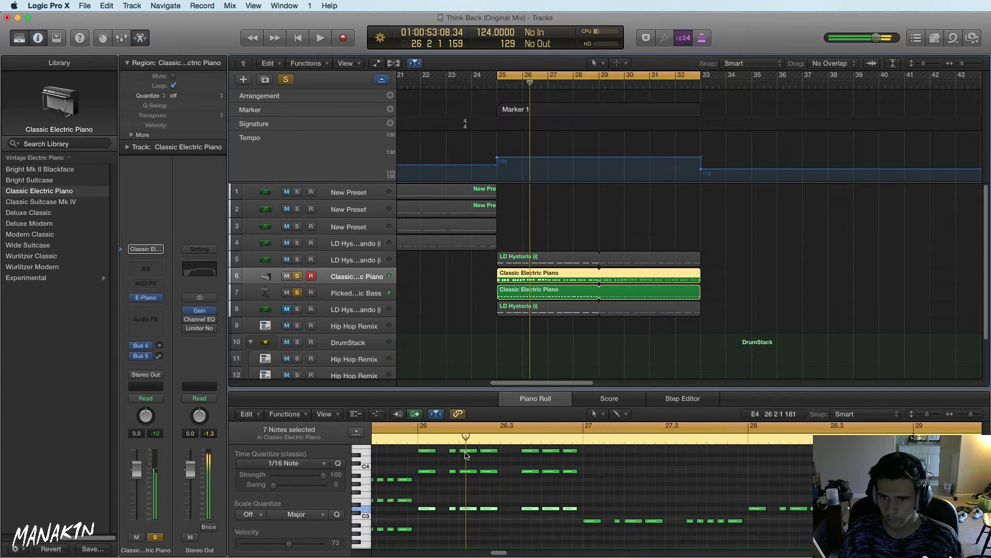
key("space")
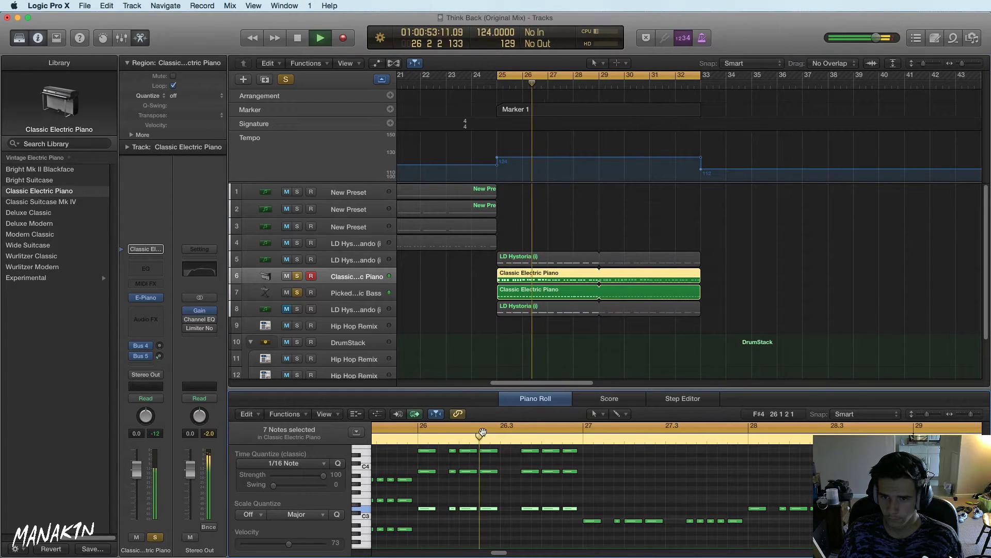
key("space")
Stack bar 27's nine-note rhythm into three layers on A3, C4 and F#4 and play the chord back
left_click_drag(725, 492, 594, 447)
left_click_drag(607, 475, 590, 500)
key("space")
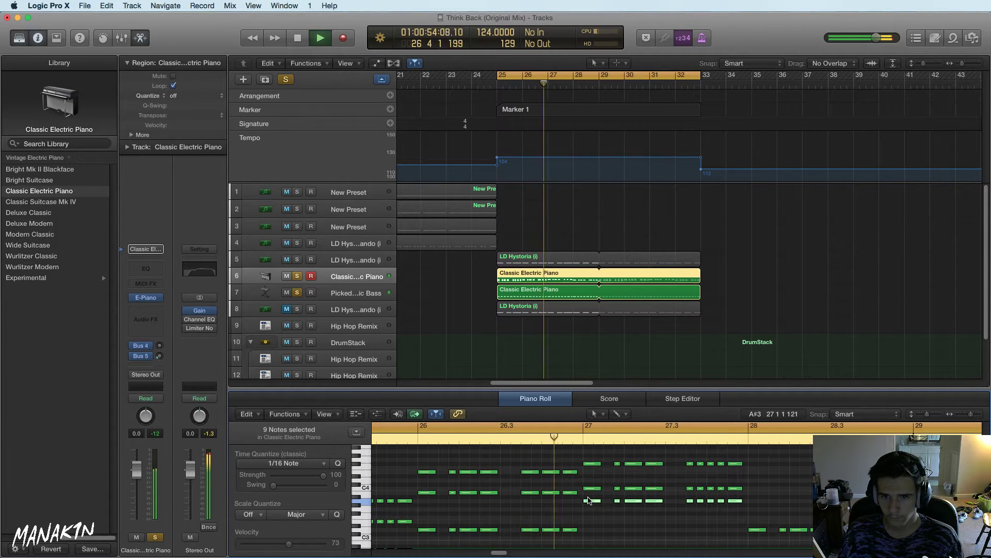
key("space")
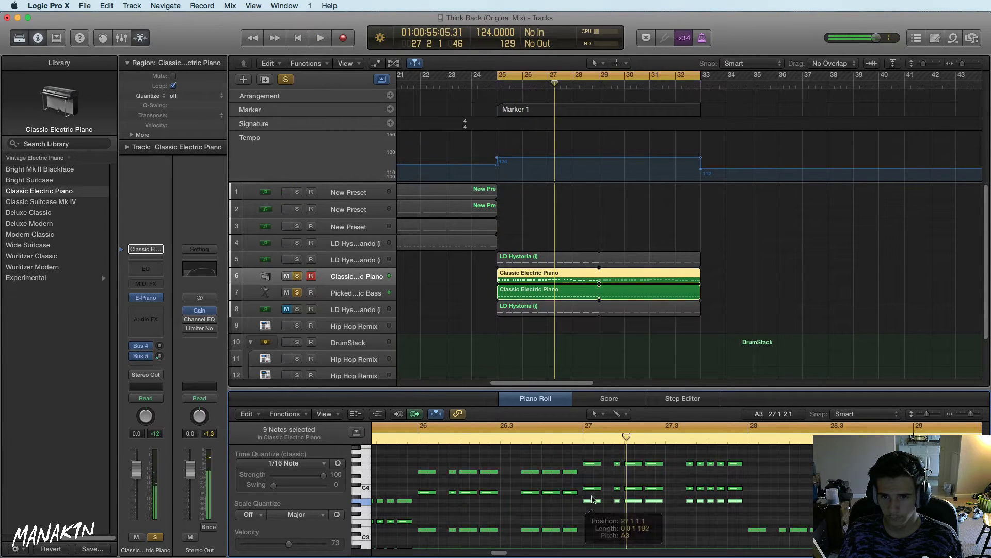
Lower bar 27's bottom layer to F#3 and raise its middle layer to C#4, checking the chord in playback
left_click_drag(591, 502, 591, 514)
key("space")
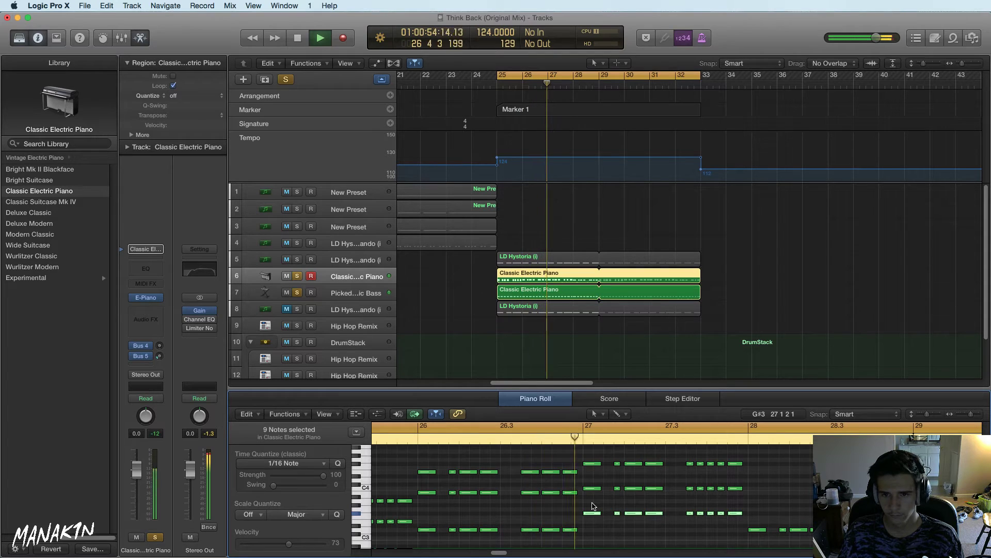
key("space")
left_click_drag(581, 482, 738, 490)
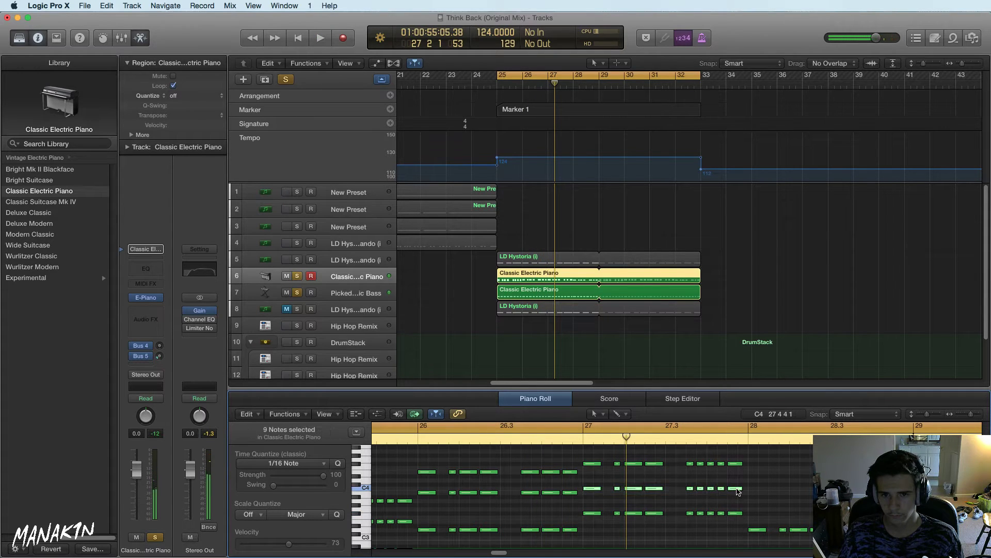
key("space")
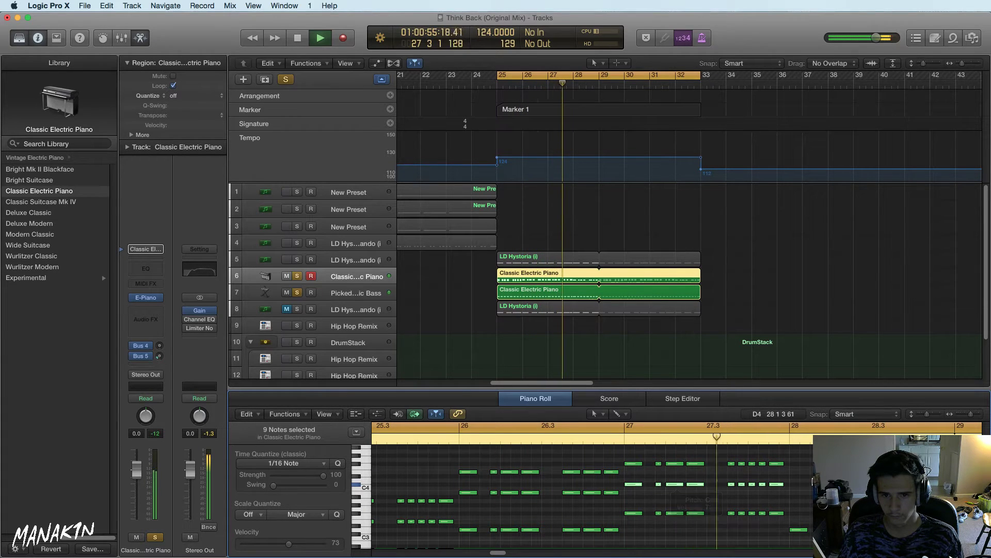
key("space")
Layer copies of bar 28's seven notes on G#3 and C#4 above the D3 originals and audition them
left_click_drag(812, 508, 799, 485)
key("space")
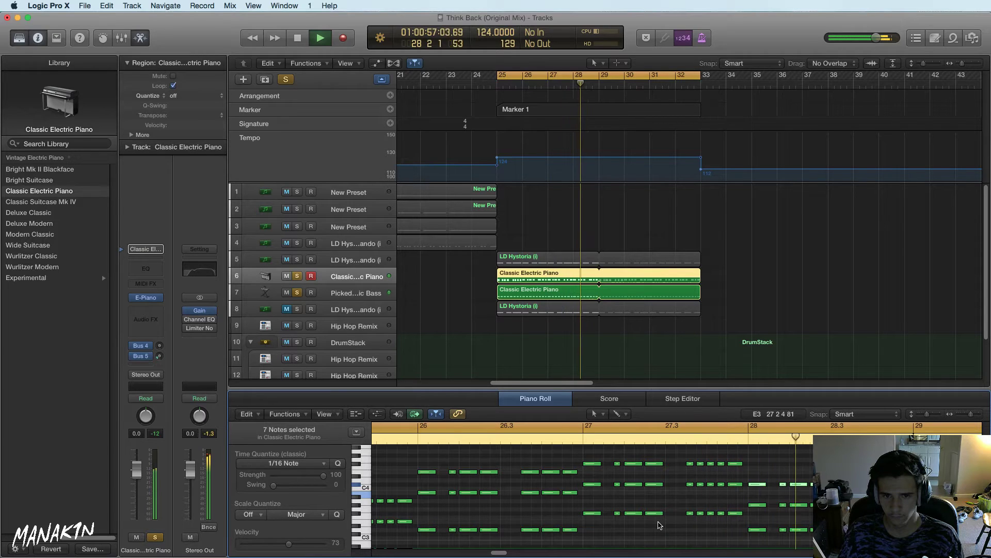
key("space")
Move bar 28's top layer to D4 and its middle layer to A3, playing back the progression
left_click_drag(757, 487, 759, 481)
left_click(641, 438)
key("space")
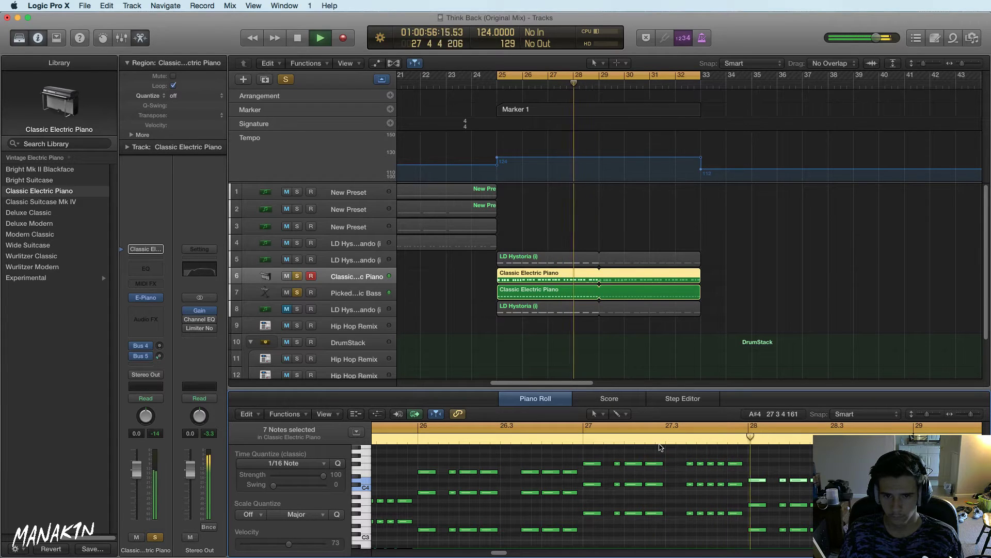
key("space")
left_click_drag(756, 502, 816, 511)
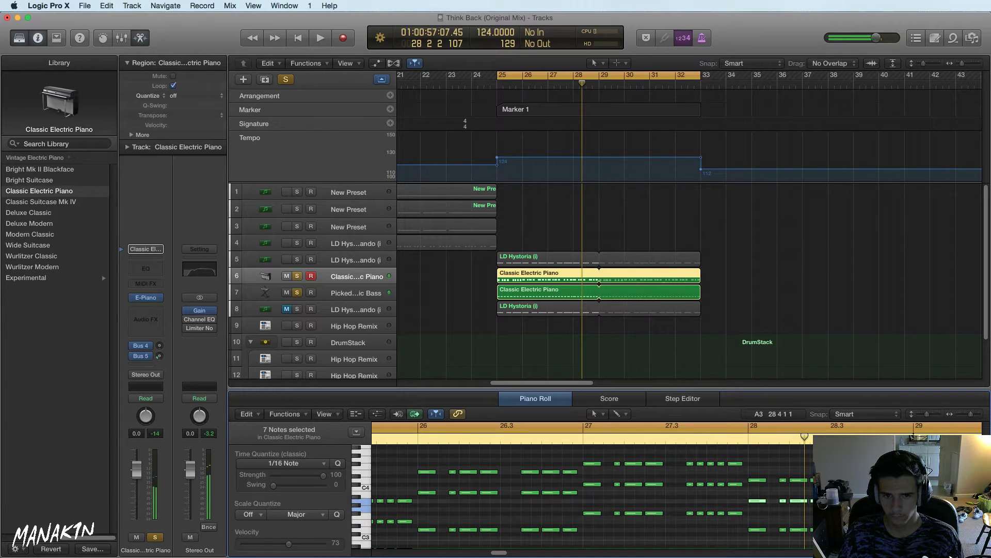
key("space")
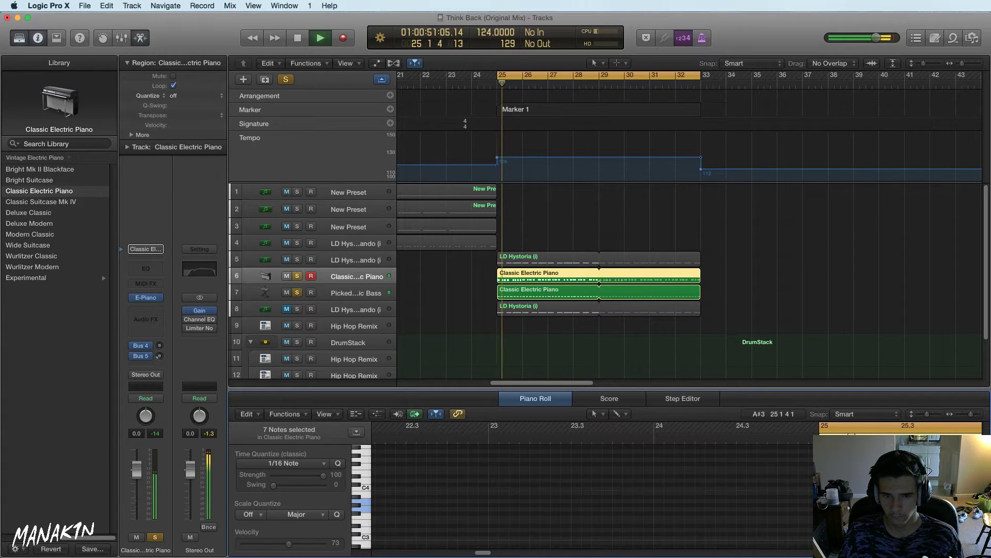
Solo the LD Hystoria lead on track 5 and play the section together with the piano and bass
left_click(298, 260)
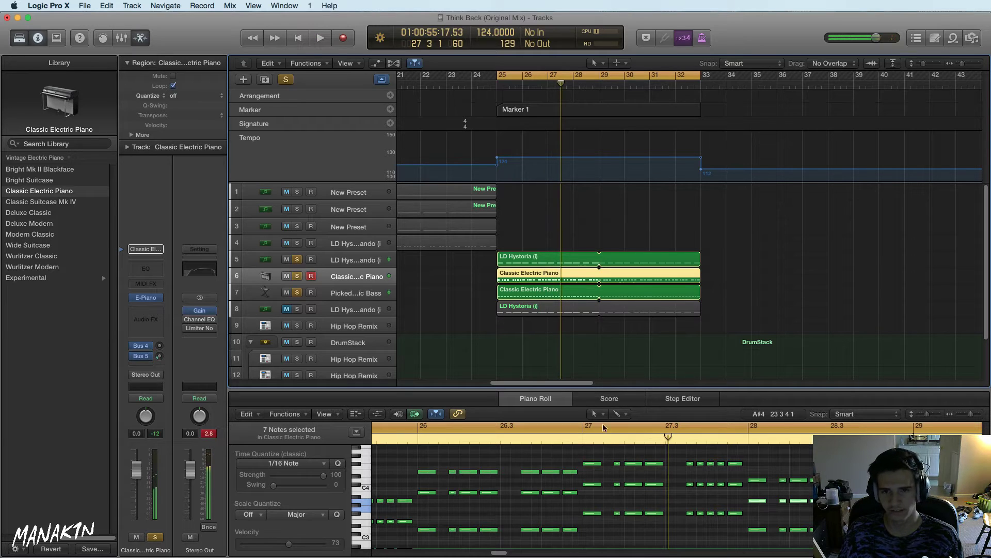
key("space")
key("space")
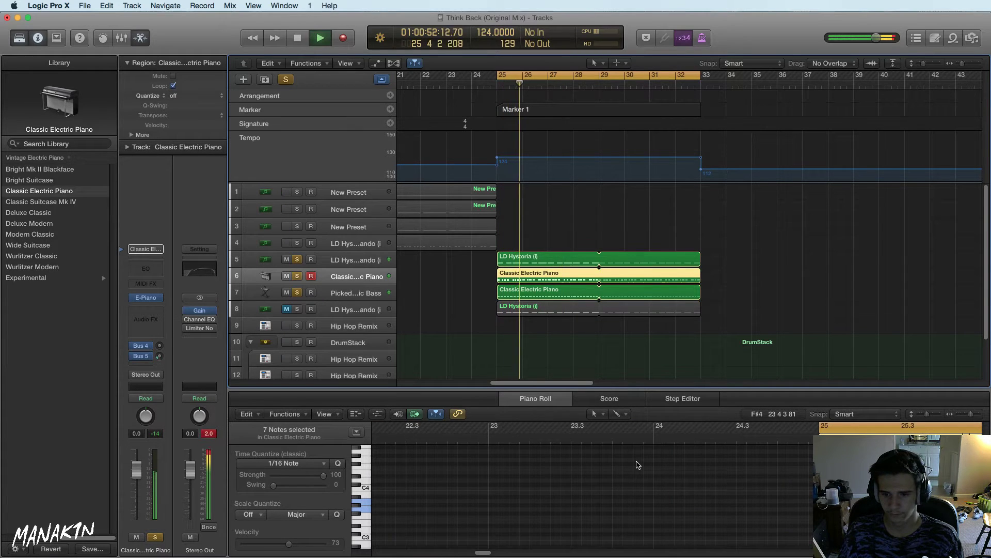
key("space")
Lower bar 26's middle layer of seven notes to A3 and audition it with the lead and bass
left_click(420, 469)
left_click_drag(419, 480, 562, 497)
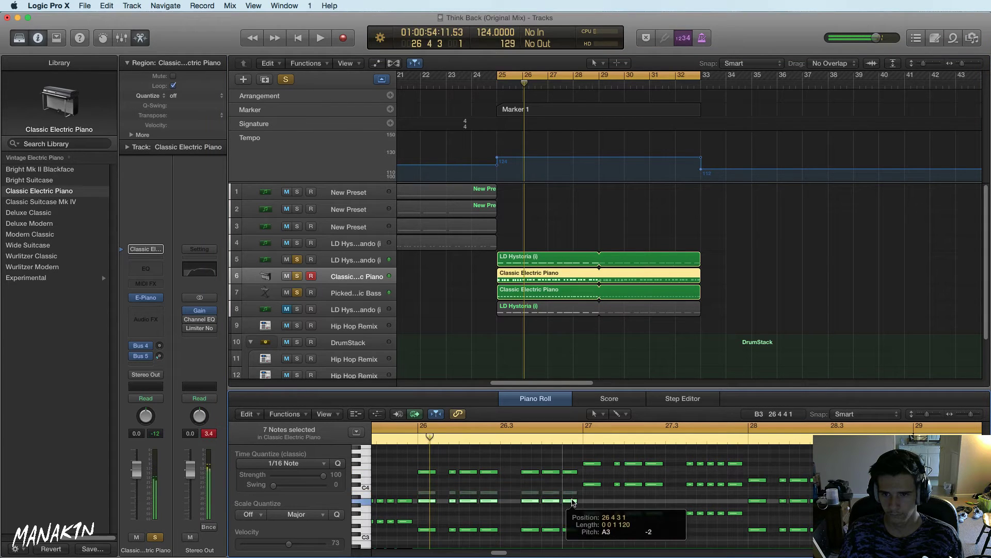
key("space")
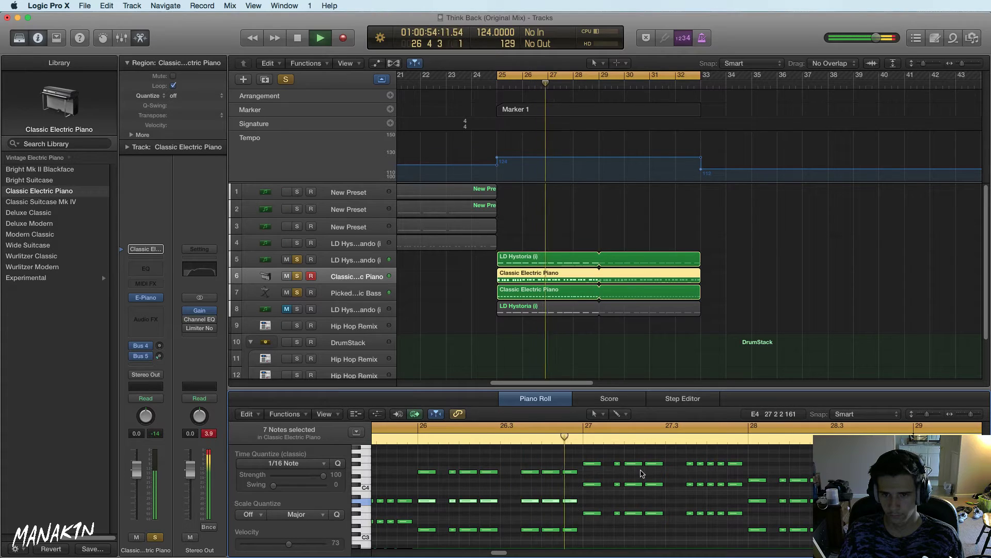
key("space")
Delete all the chord notes in bars 26 to 28 of the Classic Electric Piano region
left_click_drag(416, 456, 821, 546)
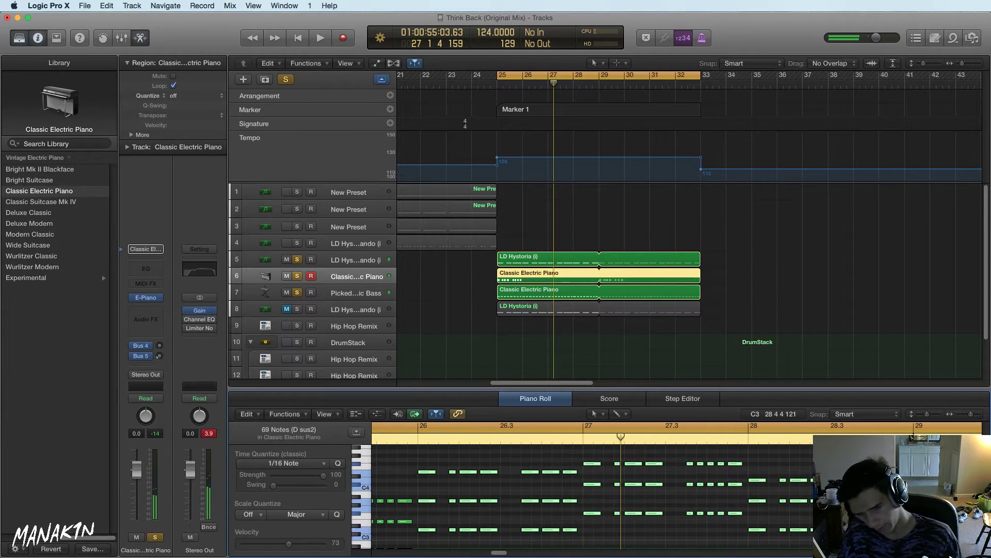
key("Delete")
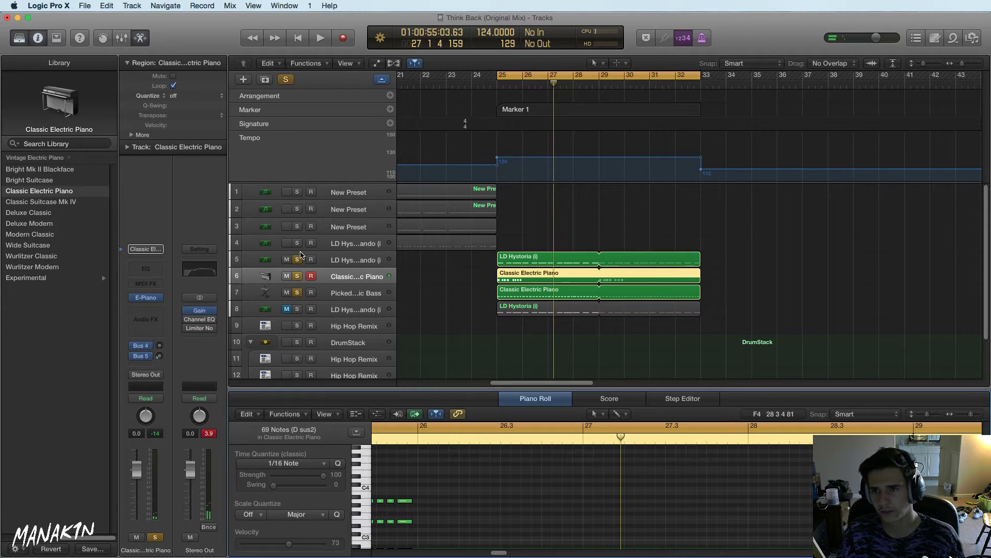
Replace the track's E-Piano instrument with SynthMaster 2.8 Instrument, load the SY Stage Maestro RL preset and play it
left_click(160, 300)
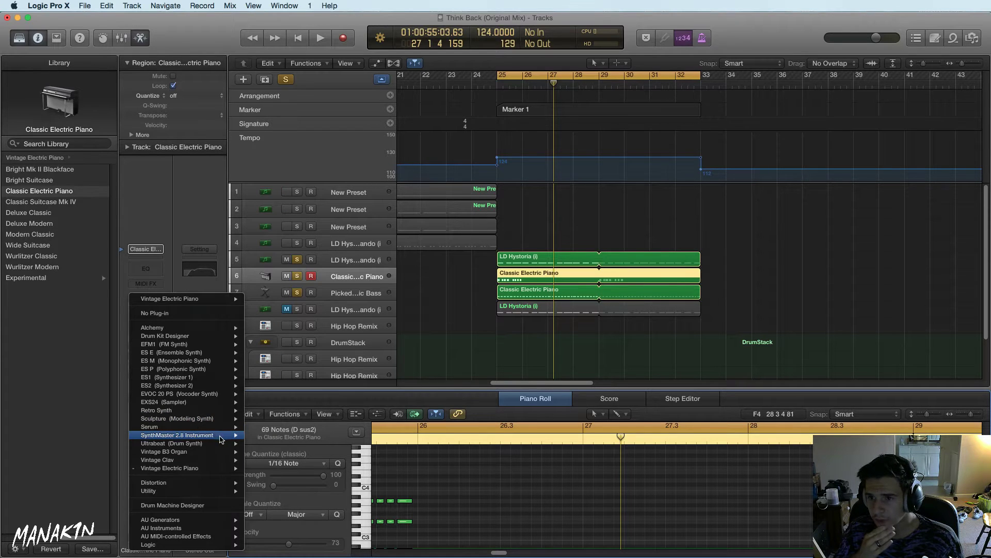
left_click(261, 436)
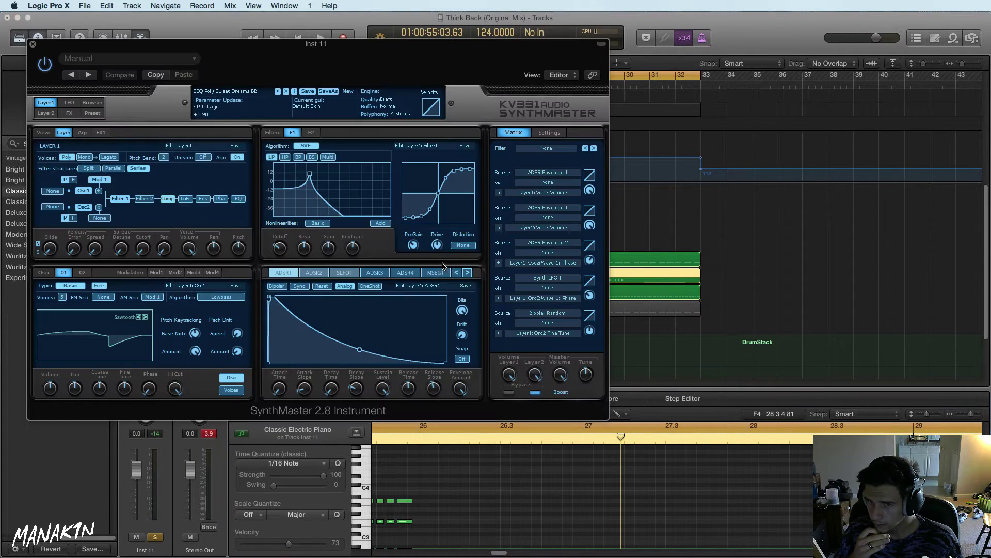
left_click(92, 103)
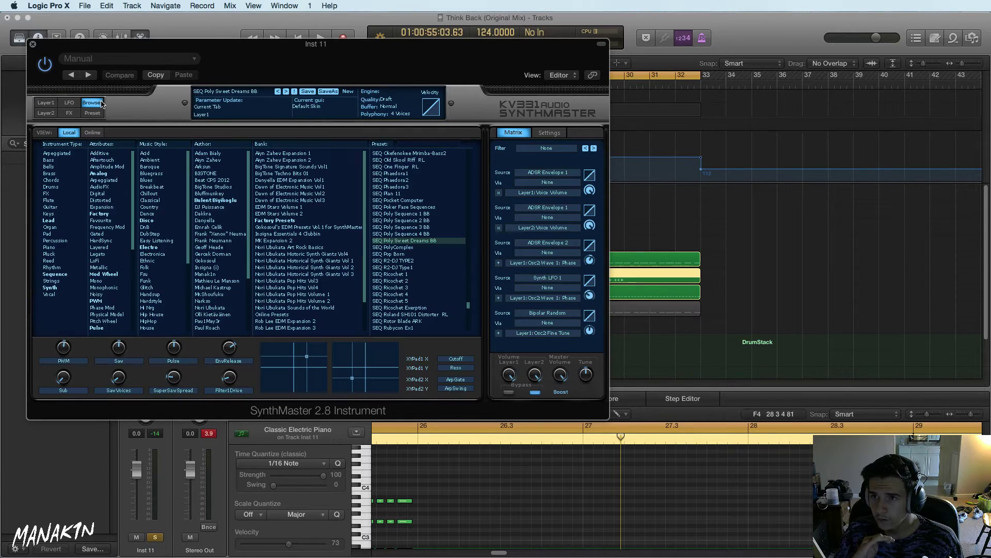
scroll(425, 273, "down", 15)
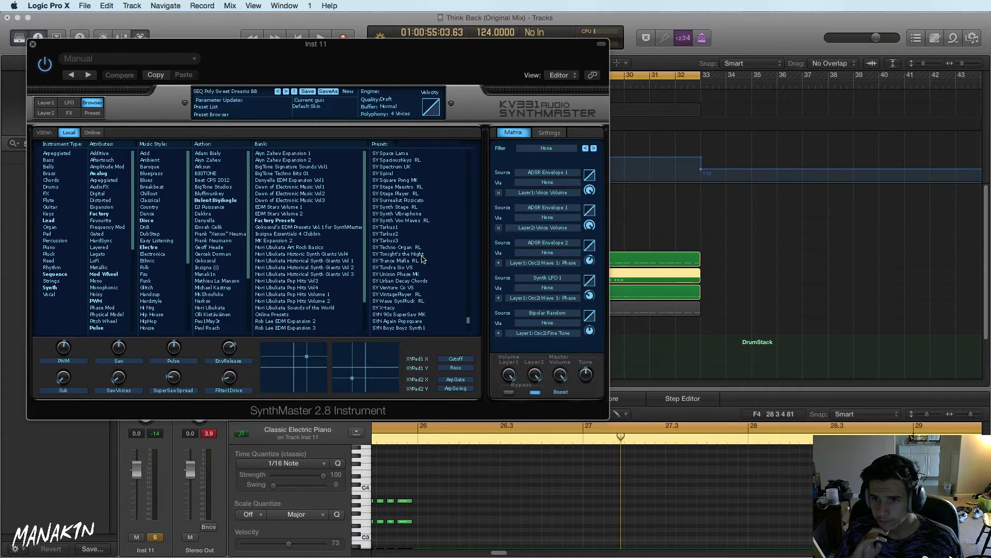
left_click(412, 186)
key("space")
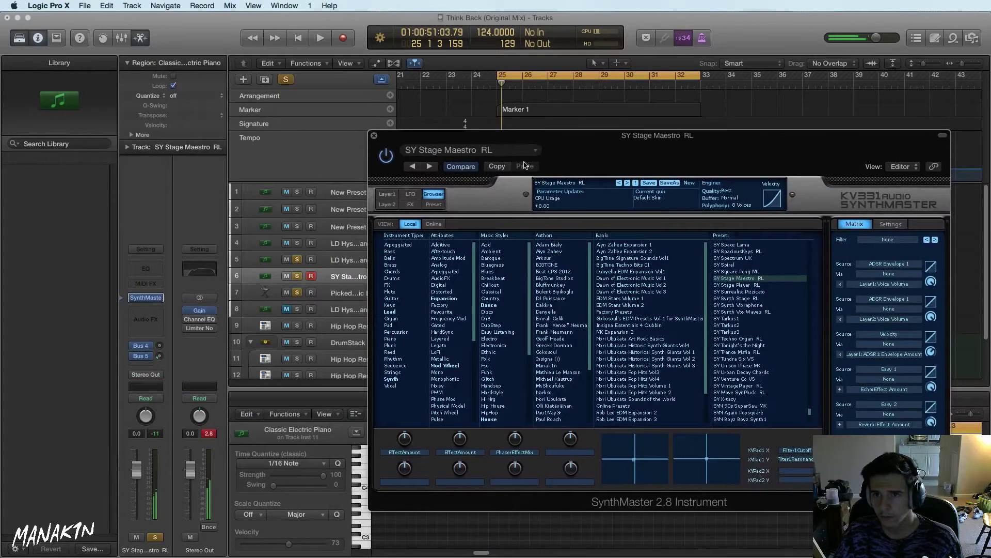
Unsolo the LD Hystoria lead on track 5 and play the section briefly with the SY Stage Maestro RL sound
left_click(296, 260)
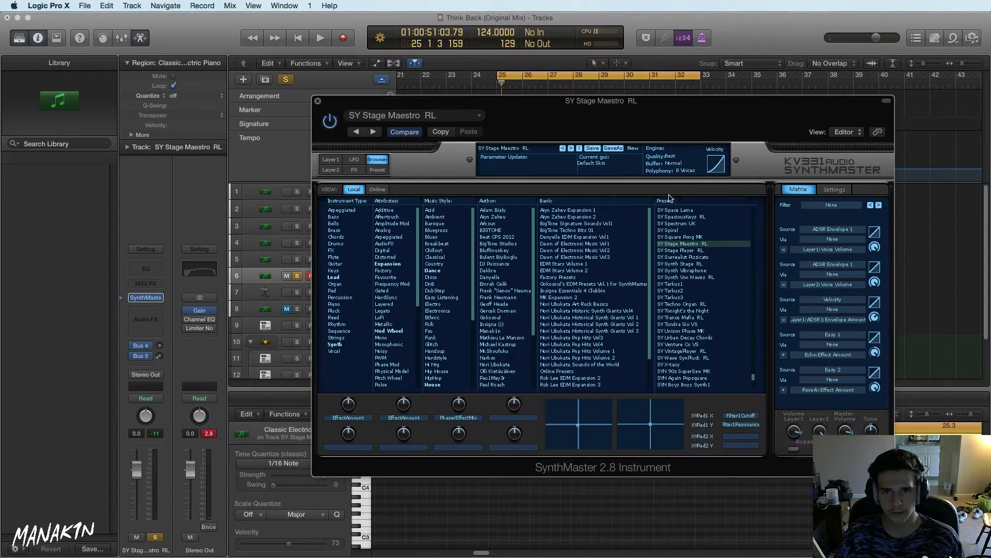
key("space")
key("space")
Audition the synth presets from SY Square Pong MK through SY Synth Vibraphone and SY Tarkus1 to SY Techno Organ RL
left_click(692, 237)
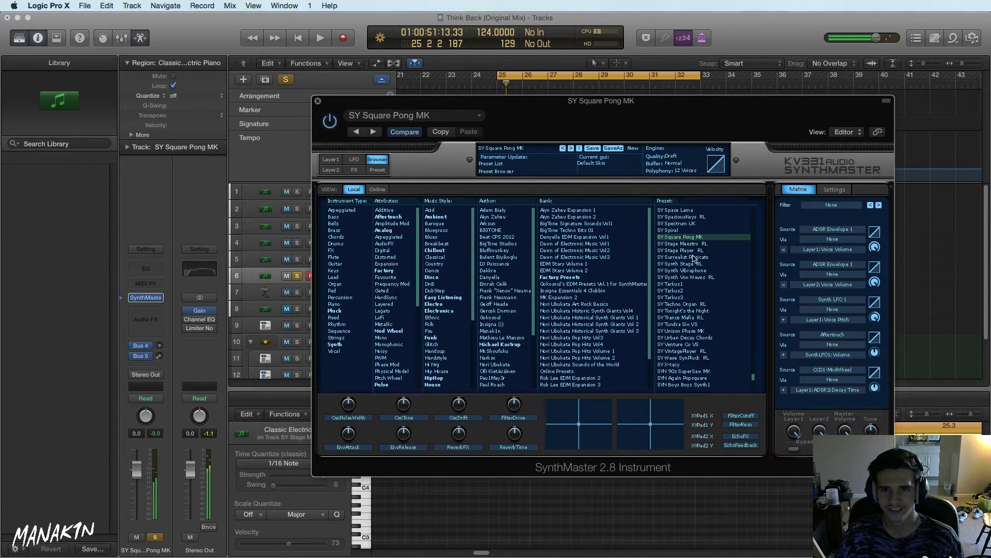
left_click(695, 258)
left_click(696, 271)
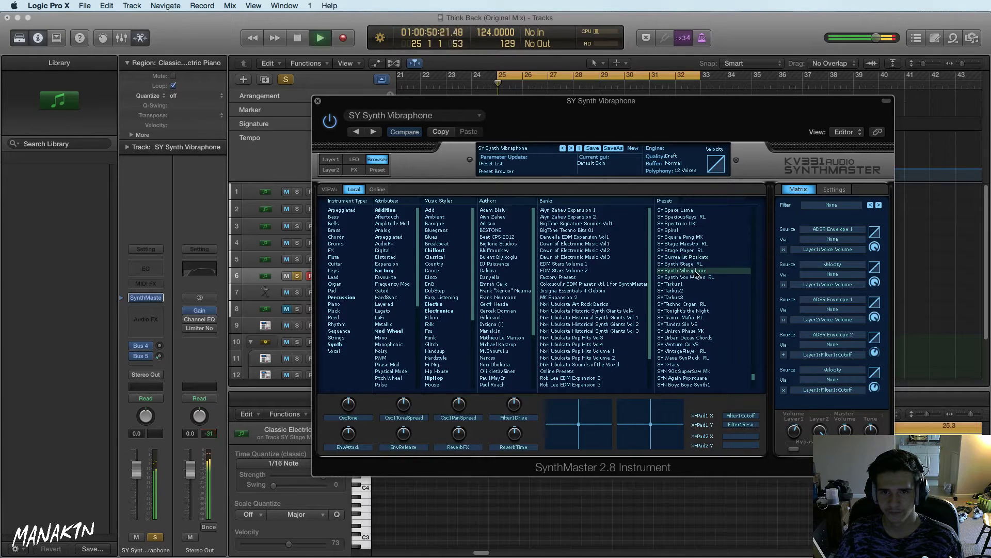
left_click(695, 284)
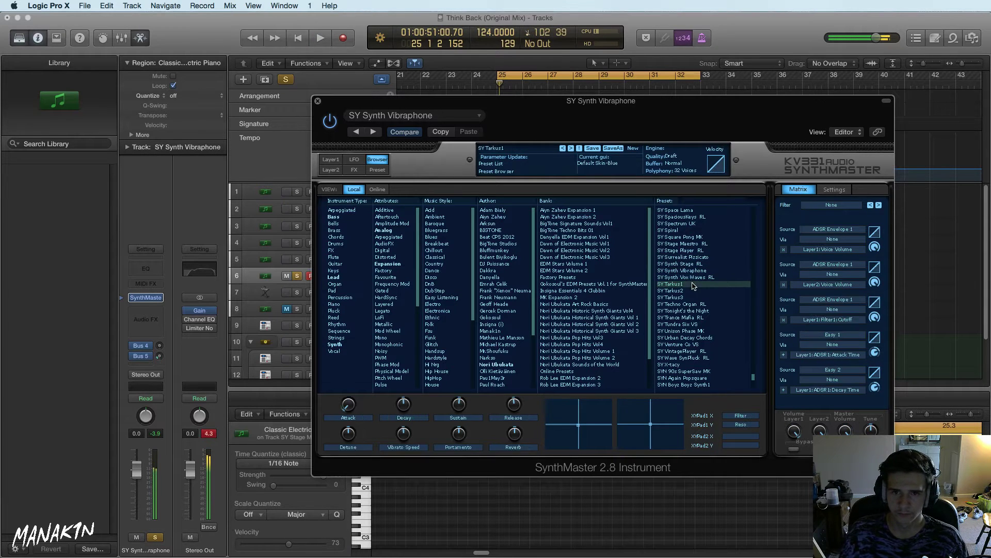
left_click(694, 291)
left_click(693, 304)
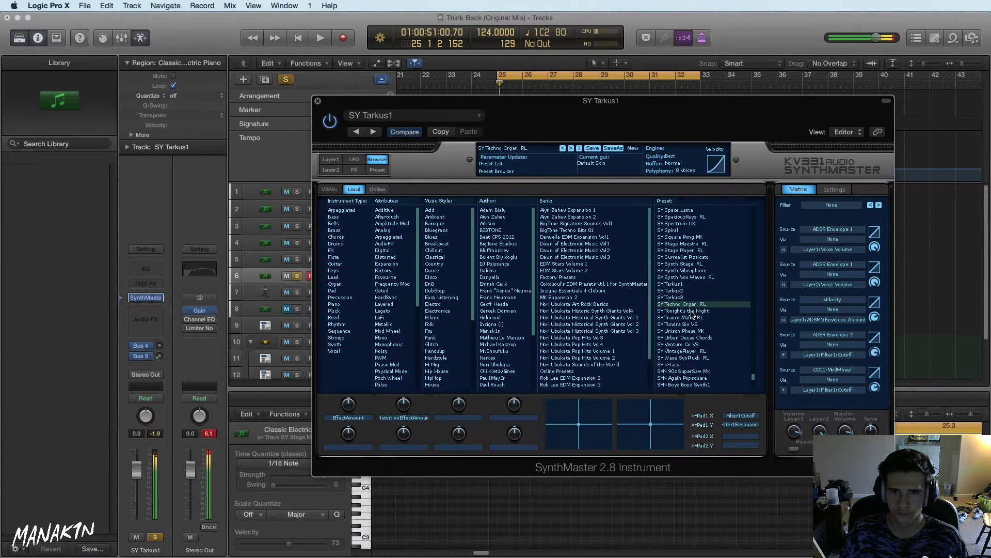
Try the SY presets from SY Tonight's the Night to SY Wave SynPluck RL, plus STR Heavy Metal Lover Strings
left_click(693, 312)
left_click(694, 325)
left_click(693, 331)
left_click(691, 345)
left_click(688, 358)
scroll(687, 356, "up", 10)
left_click(695, 263)
left_click(687, 363)
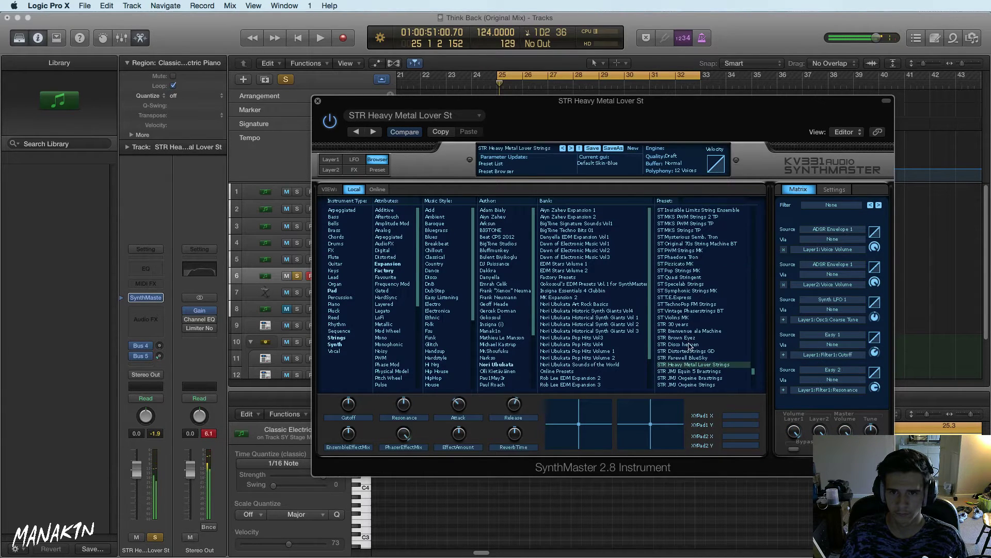
Find the lead presets and audition the AZ leads from Lead - Neon Glide AZ back to Lead - 2018 AZ
scroll(689, 347, "up", 15)
scroll(689, 341, "up", 15)
scroll(688, 340, "up", 15)
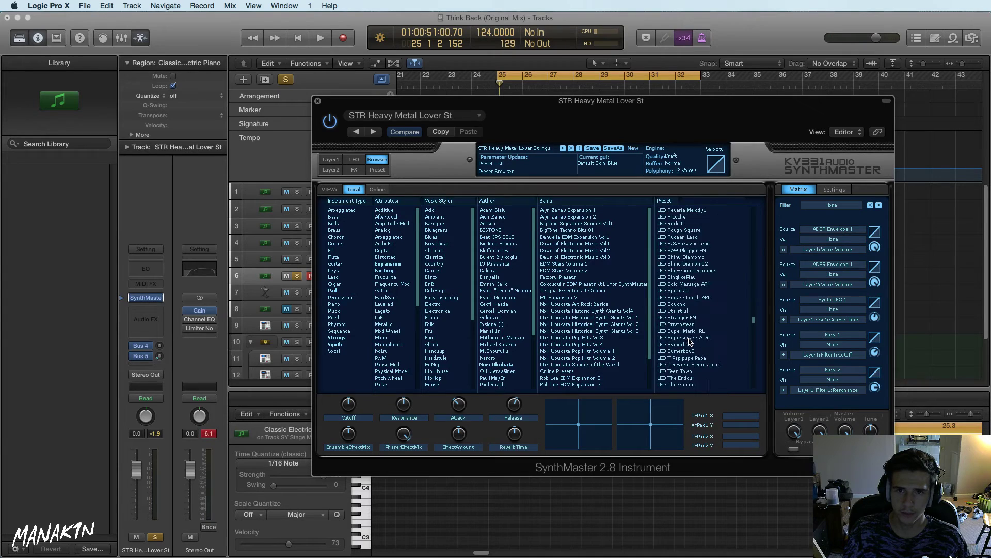
scroll(686, 333, "down", 8)
left_click(687, 331)
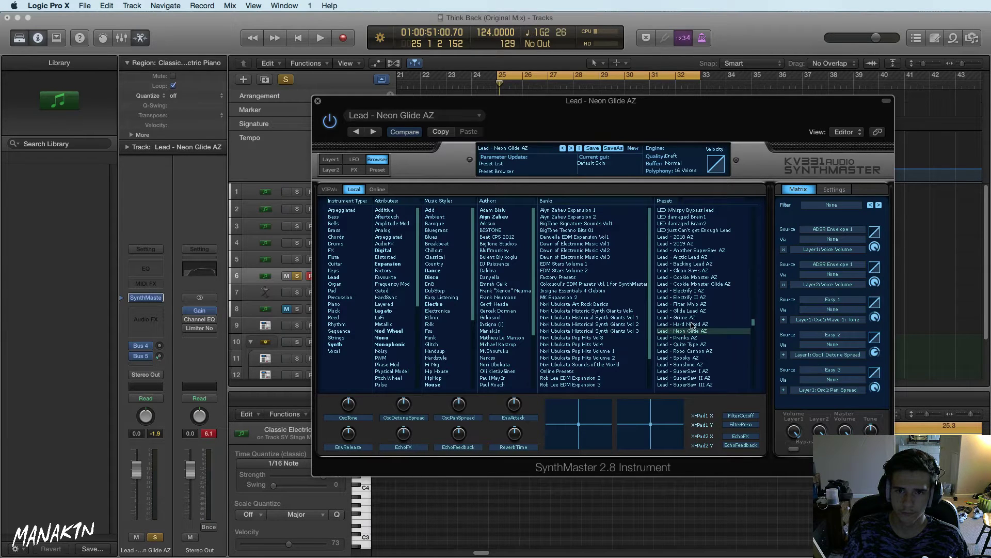
left_click(697, 305)
left_click(695, 291)
left_click(693, 270)
left_click(682, 251)
left_click(682, 243)
left_click(687, 237)
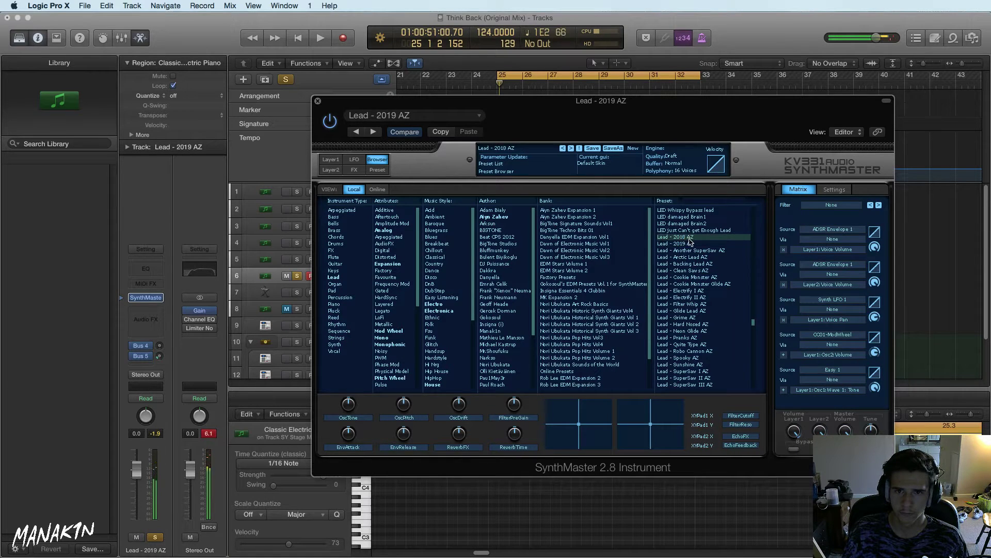
Audition LED lead presets including LED Wavetrancer FN, LED Velociraptor, LED Trilogy2 and LED Trance Plugger FN
scroll(694, 253, "up", 5)
left_click(685, 352)
left_click(687, 338)
left_click(688, 311)
left_click(689, 318)
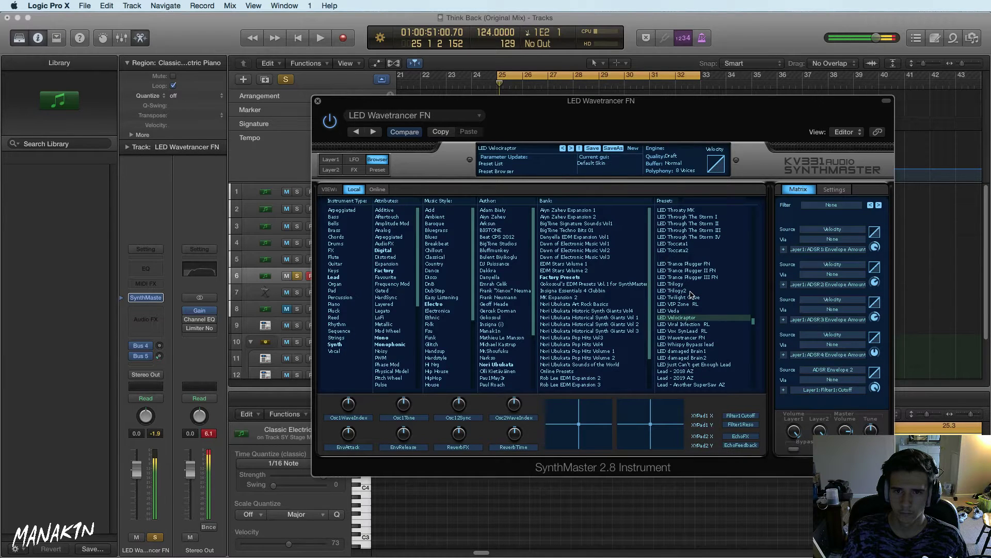
left_click(690, 290)
left_click(692, 283)
left_click(696, 264)
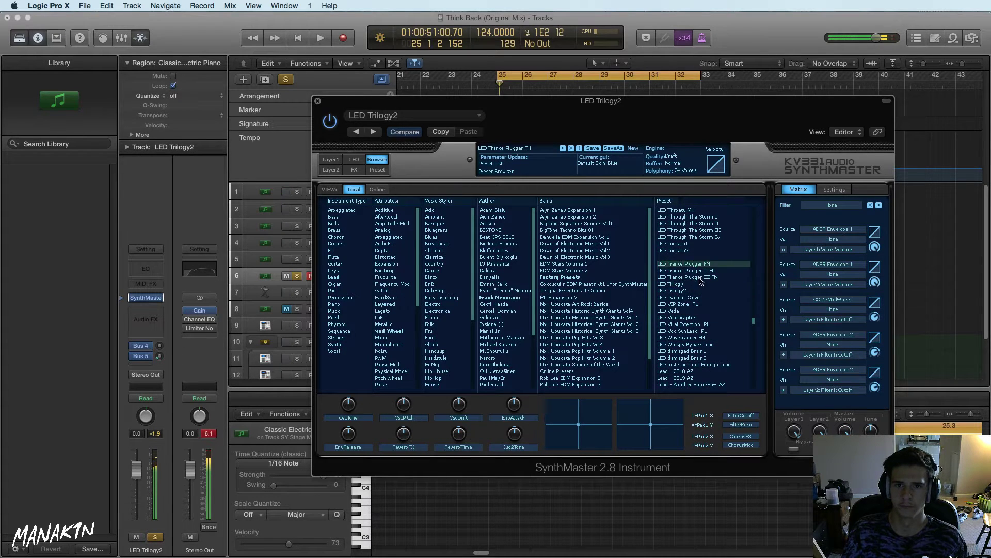
Audition LED Supersquare A RL, LED Symerboy1, LED Starstruk, LED SinglikePlay and neighbouring lead presets
scroll(701, 284, "up", 5)
left_click(685, 338)
left_click(691, 345)
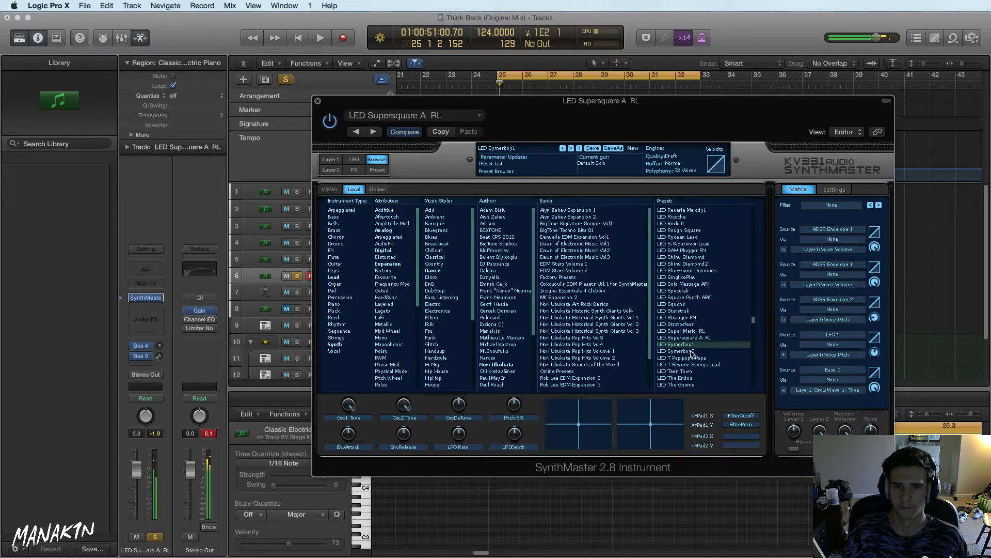
left_click(689, 358)
left_click(688, 311)
left_click(687, 290)
left_click(689, 278)
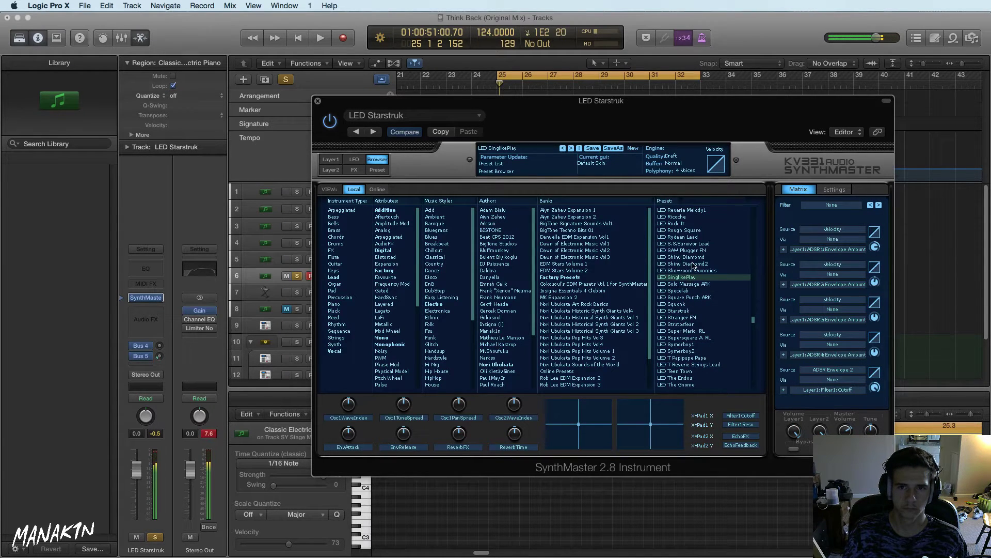
Audition the lead presets from LED Shiny Diamomd back to LED Rough Square
left_click(686, 258)
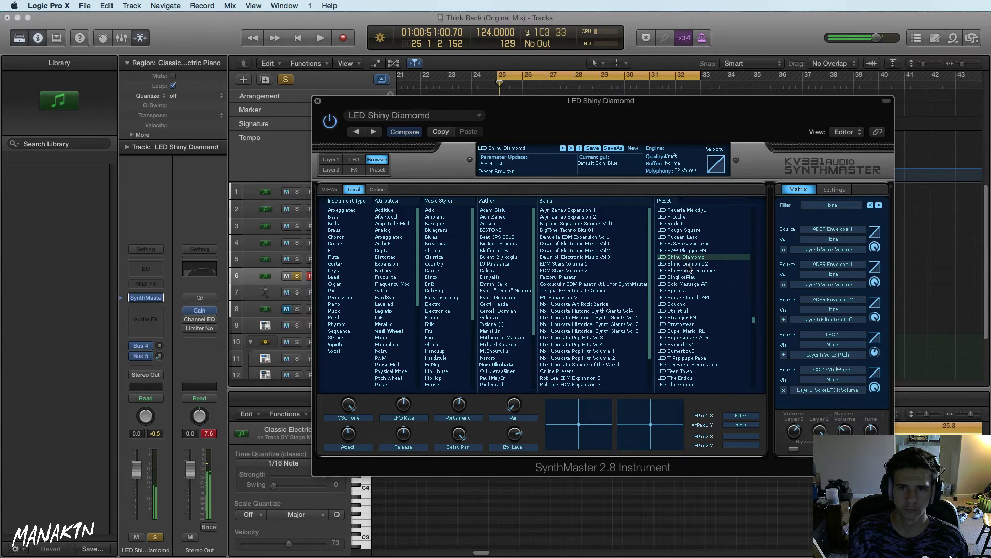
left_click(689, 251)
left_click(691, 244)
left_click(691, 238)
left_click(690, 230)
scroll(691, 315, "up", 5)
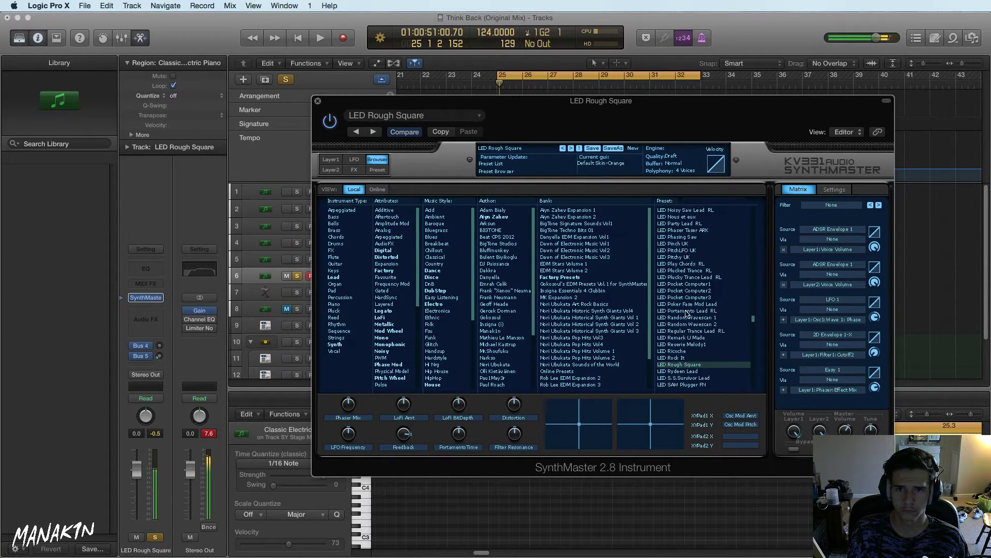
Try the lead presets LED Ricoche, LED Regular Trance Lead RL, LED Random Wavescan 1 and LED Pocket Computer2
left_click(692, 285)
left_click(695, 271)
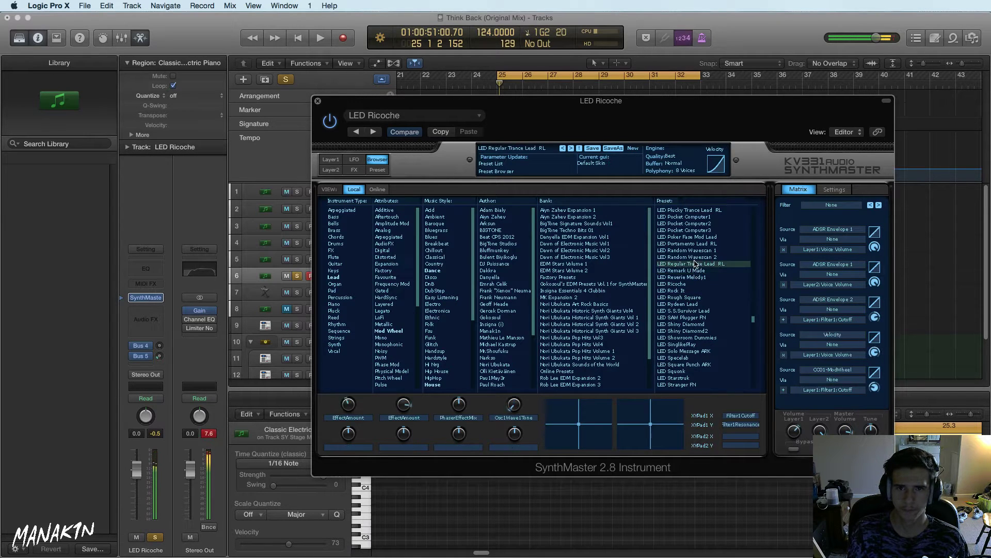
left_click(695, 250)
left_click(694, 238)
left_click(691, 225)
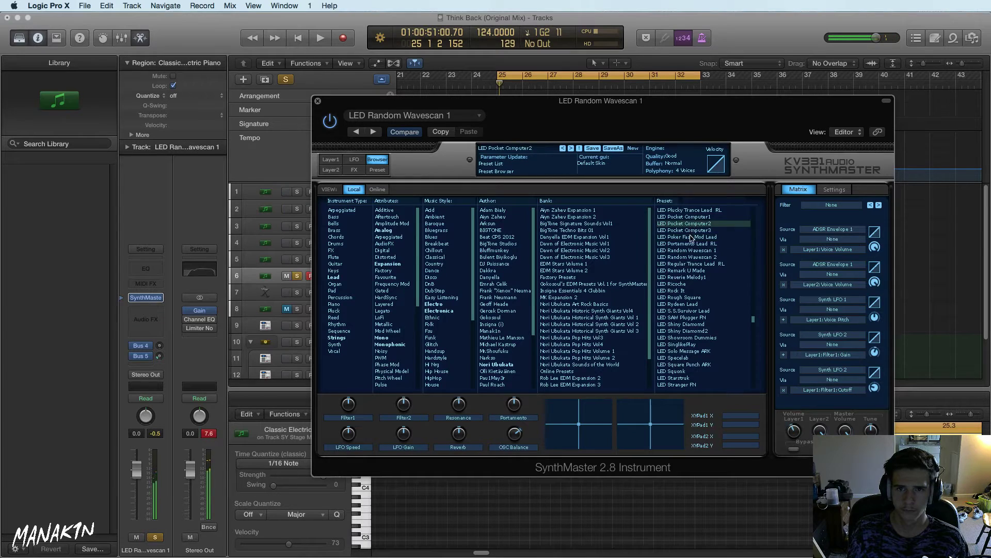
Audition LED Plucked Trance RL, LED Pitchy UK, LED Party Lead RL and the lead presets listed before them
scroll(697, 258, "up", 5)
left_click(697, 270)
left_click(697, 257)
left_click(695, 225)
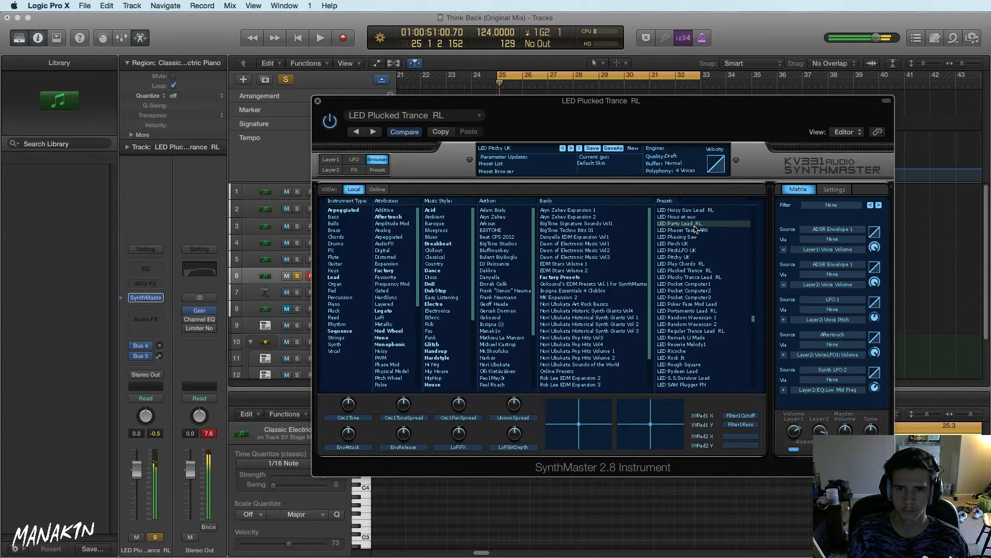
scroll(695, 228, "up", 5)
left_click(695, 270)
left_click(694, 257)
left_click(694, 244)
Audition further lead presets including LED MEGASAW UK, LED Machines and LED Mad Hatter Rhapsody1
scroll(695, 237, "up", 5)
left_click(691, 257)
left_click(679, 284)
left_click(687, 224)
left_click(688, 230)
left_click(688, 237)
left_click(688, 243)
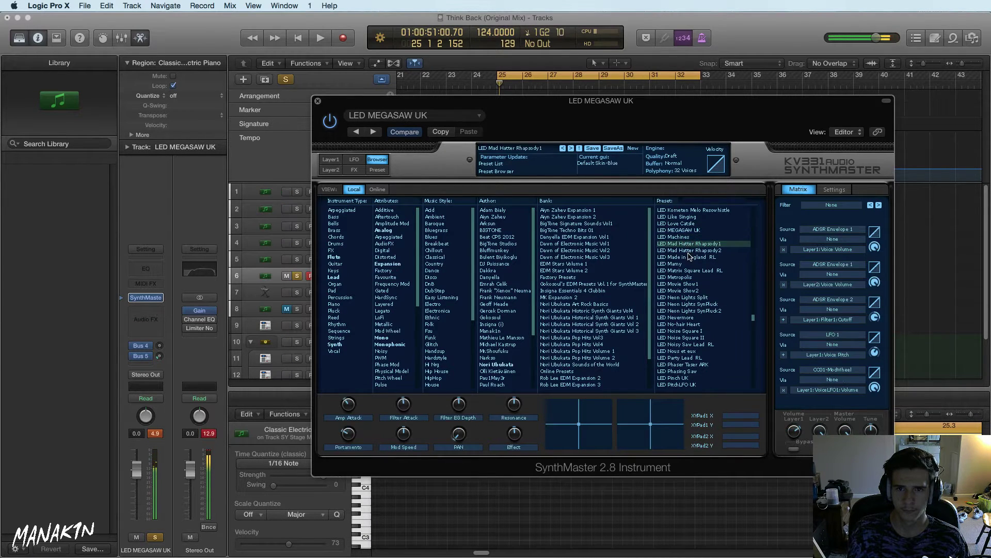
Audition LED Mamy and the lead presets from LED In the Cell1 back to LED Heavy Metal Lover Lead
left_click(691, 263)
left_click(690, 270)
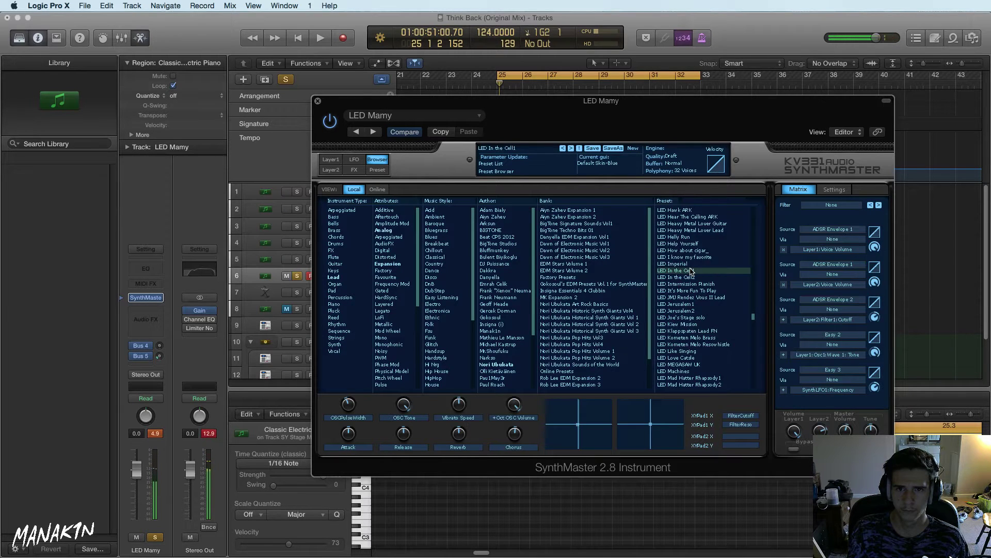
left_click(692, 264)
left_click(694, 257)
left_click(697, 250)
left_click(697, 245)
left_click(698, 236)
left_click(698, 229)
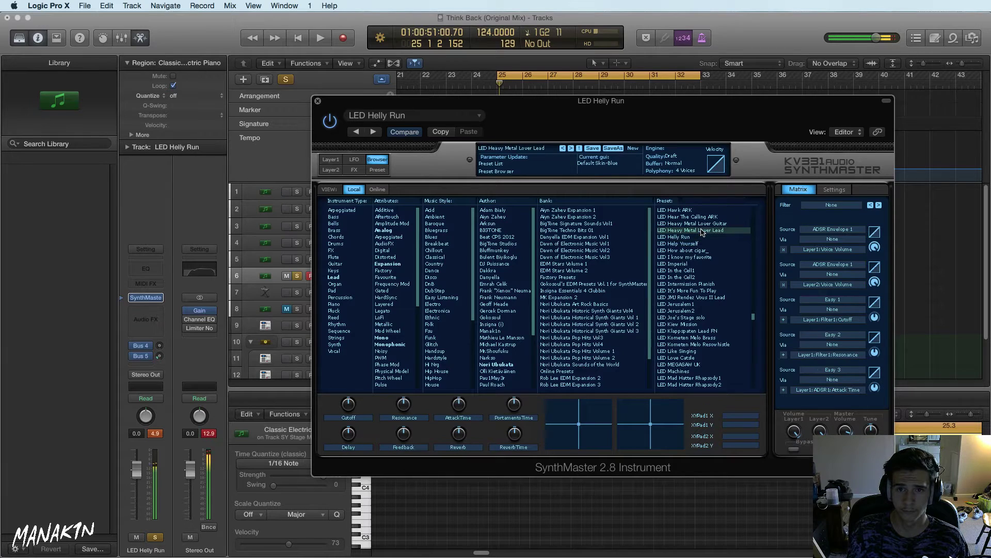
Try LED Hair SeqLead and LED Dreaming of Me Lead1 among the earlier lead presets
scroll(698, 230, "up", 5)
left_click(700, 270)
left_click(700, 258)
scroll(700, 257, "up", 10)
left_click(700, 257)
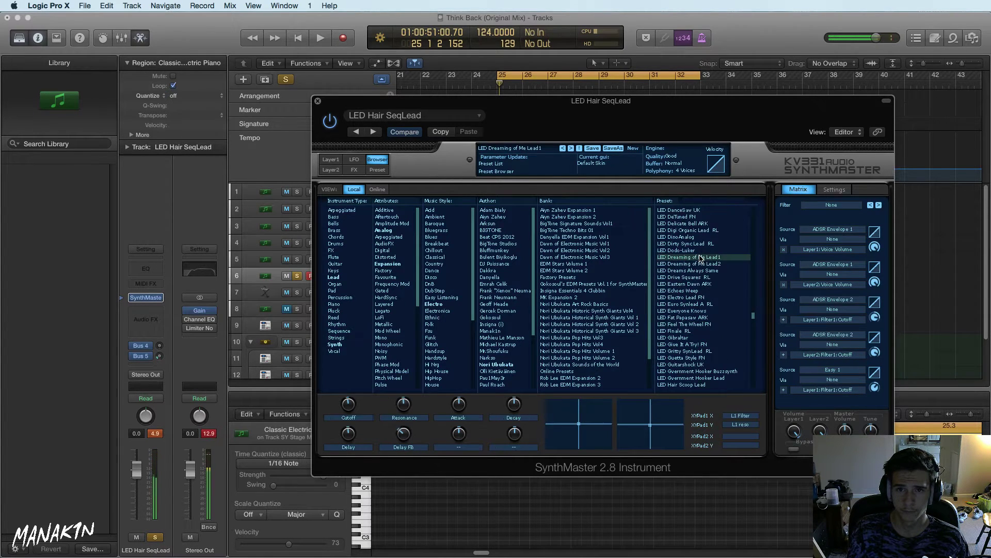
scroll(697, 269, "up", 5)
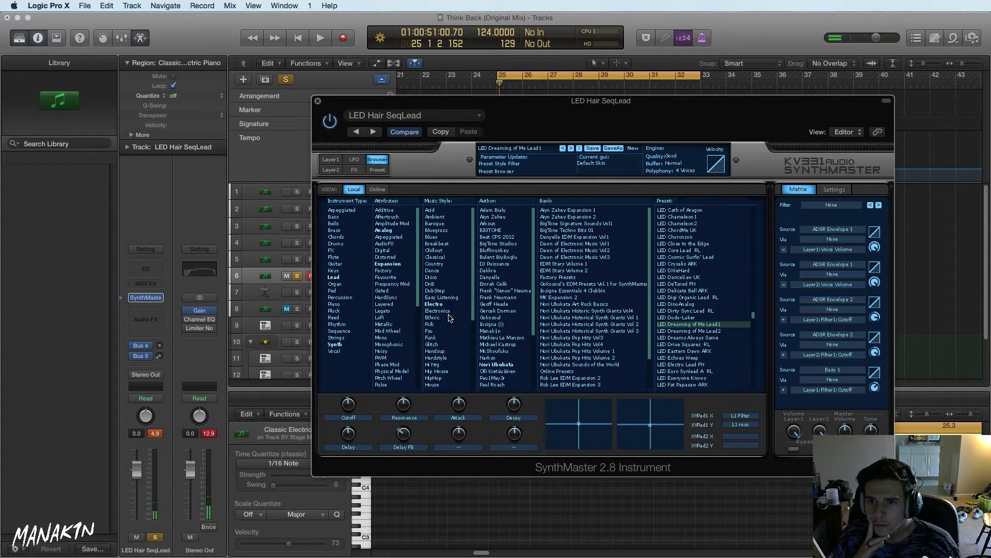
Filter the presets by the Trance music style and find the LD lead presets in the list
scroll(452, 322, "down", 5)
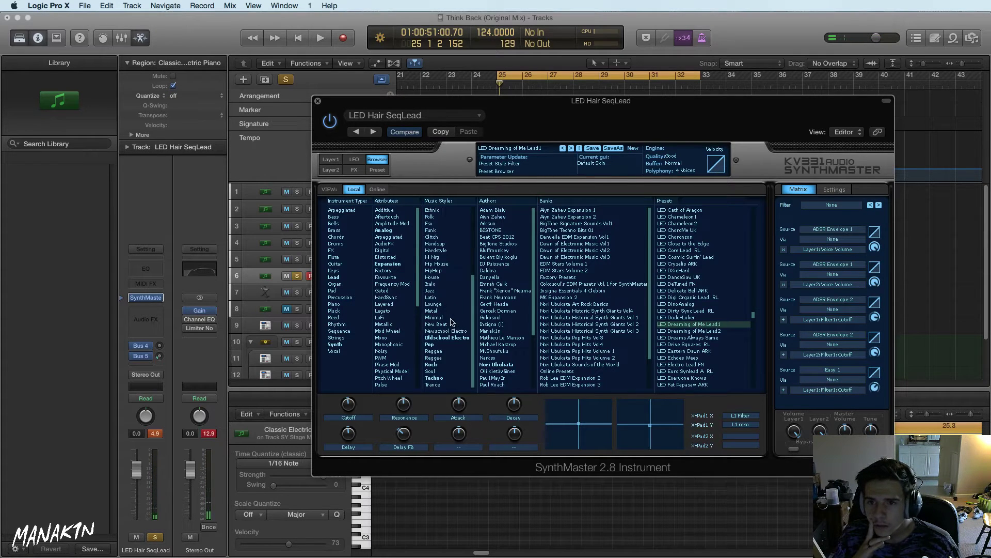
left_click(434, 385)
scroll(707, 250, "down", 3)
scroll(707, 249, "down", 15)
scroll(707, 250, "down", 10)
Audition the trance lead presets from the LD Danyella Lead group through LD Double Hyper RL to LD Dreamer UK
left_click(706, 250)
left_click(695, 290)
left_click(694, 283)
left_click(696, 303)
left_click(698, 324)
left_click(700, 330)
left_click(692, 337)
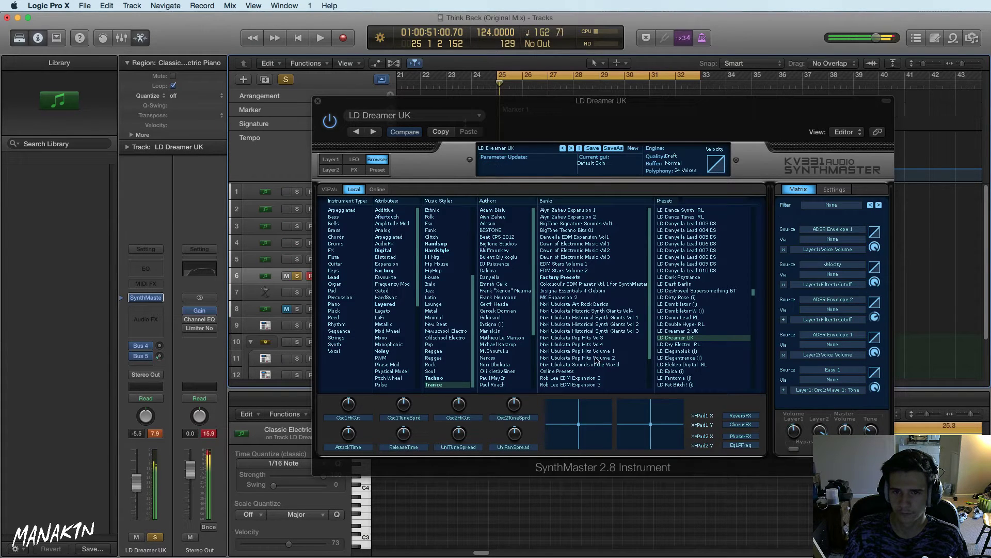
Try the trance presets LD Dry Electro RL, LD Eleganpluk (i), LD Elegantrance (i), LD Epica (i) and LD Fantorna (i)
left_click(702, 345)
left_click(694, 351)
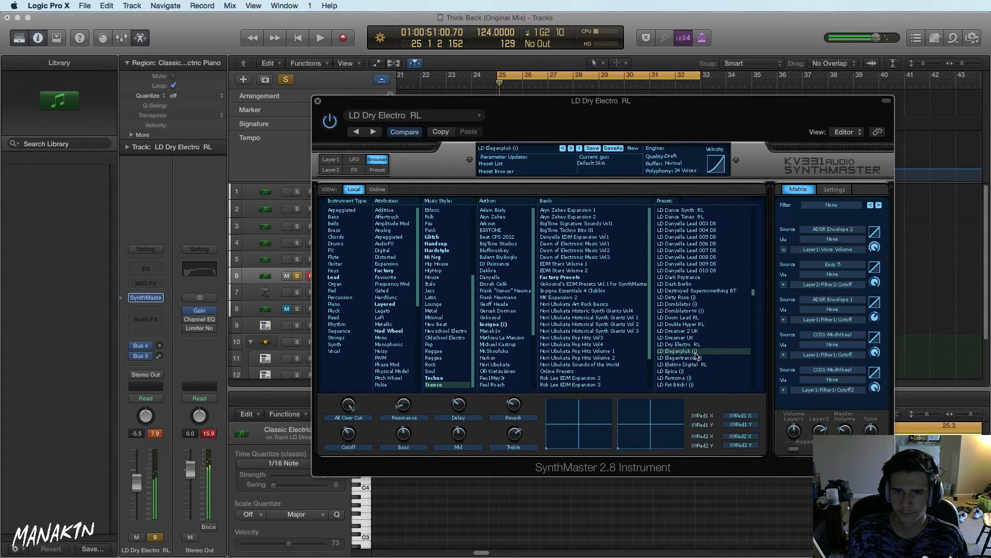
left_click(696, 357)
left_click(696, 371)
left_click(696, 377)
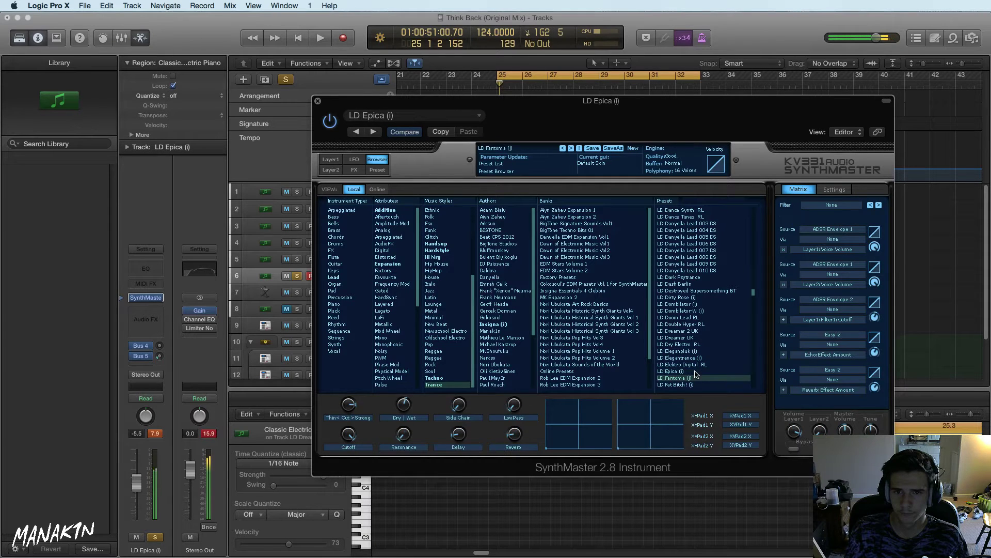
Compare LD Freaky 2 UK and LD Fox Jaguar RL, load the LD FollowMe RL preset and play the soloed chord part
scroll(694, 361, "down", 5)
left_click(692, 285)
left_click(689, 257)
left_click(690, 270)
left_click(689, 263)
left_click(688, 257)
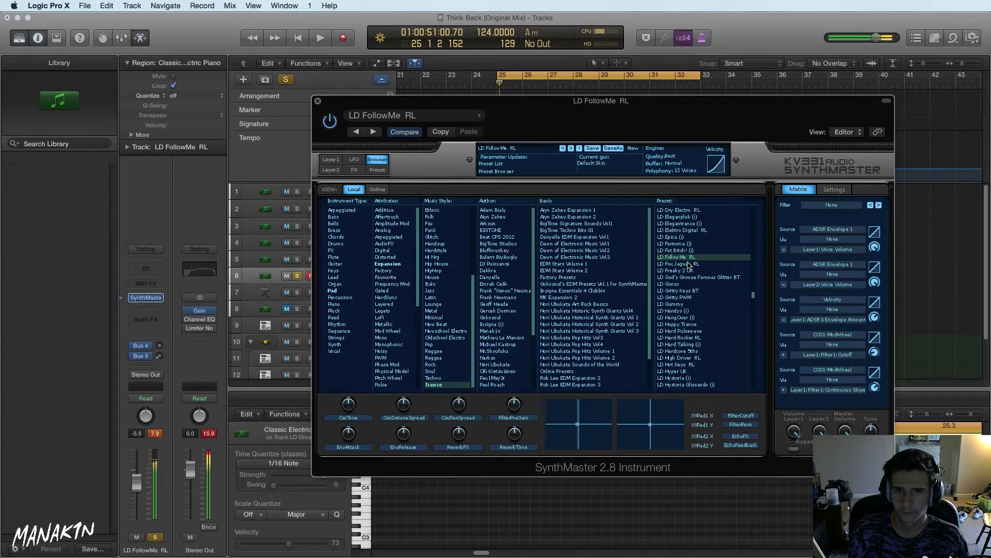
key("space")
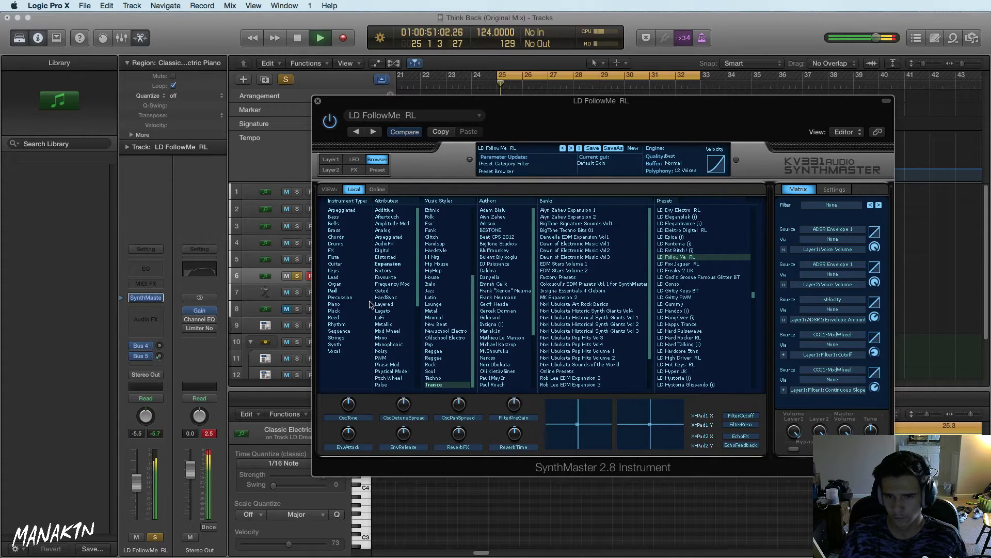
key("space")
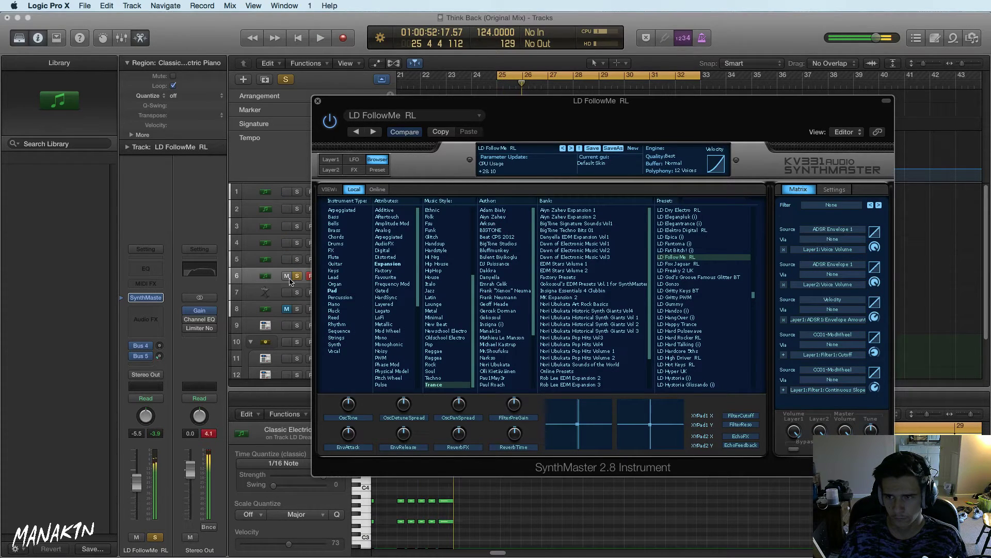
Unsolo the LD FollowMe RL track, lower its volume and play it together with the other tracks of the section
key("space")
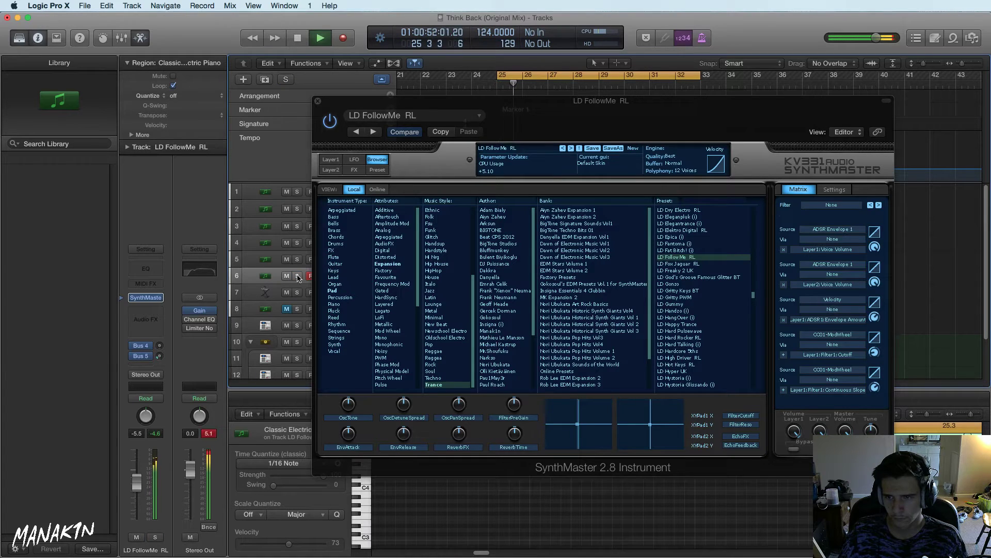
key("space")
key("space")
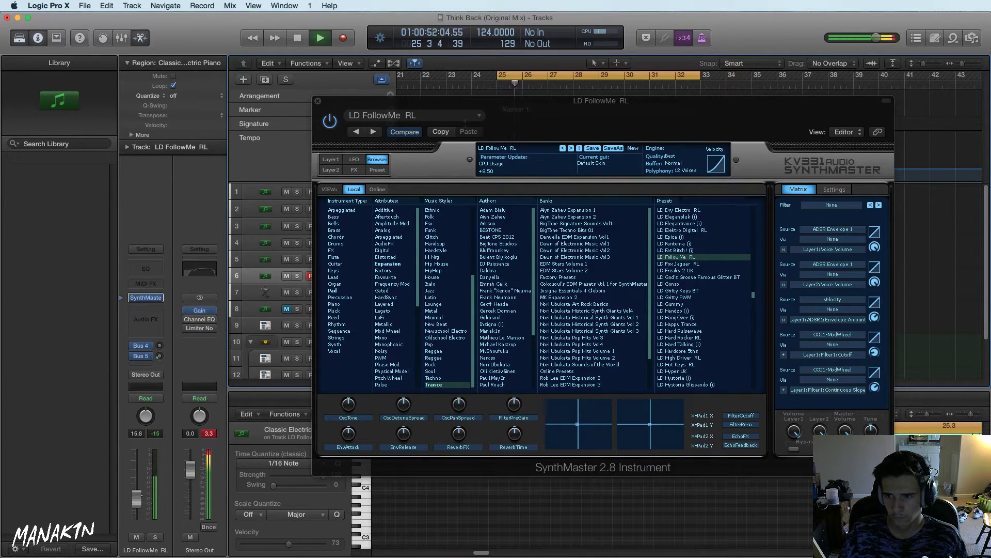
key("comma")
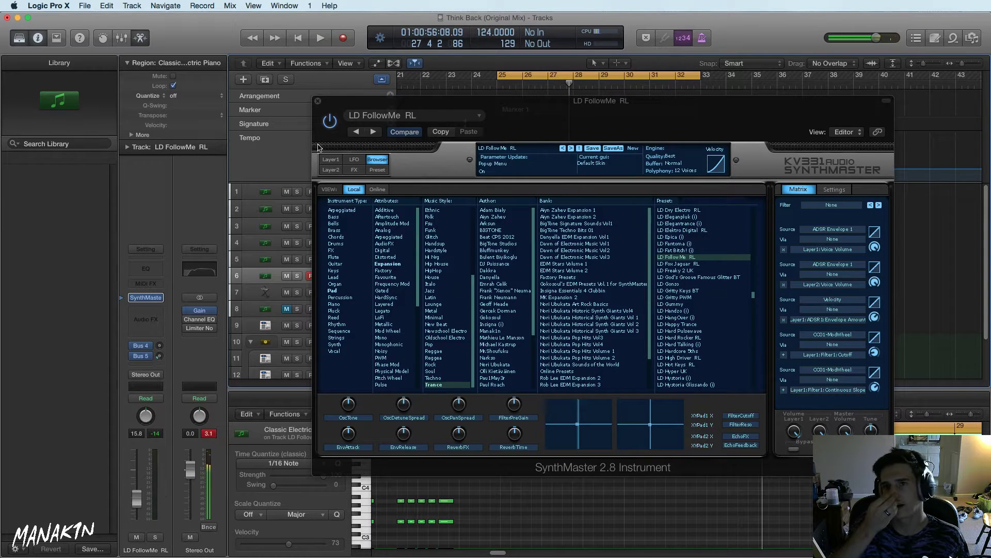
Close the SynthMaster window and bring the Classic Electric Piano region's chord notes from bar 25 into view in the Piano Roll
left_click(318, 102)
scroll(537, 496, "down", 4)
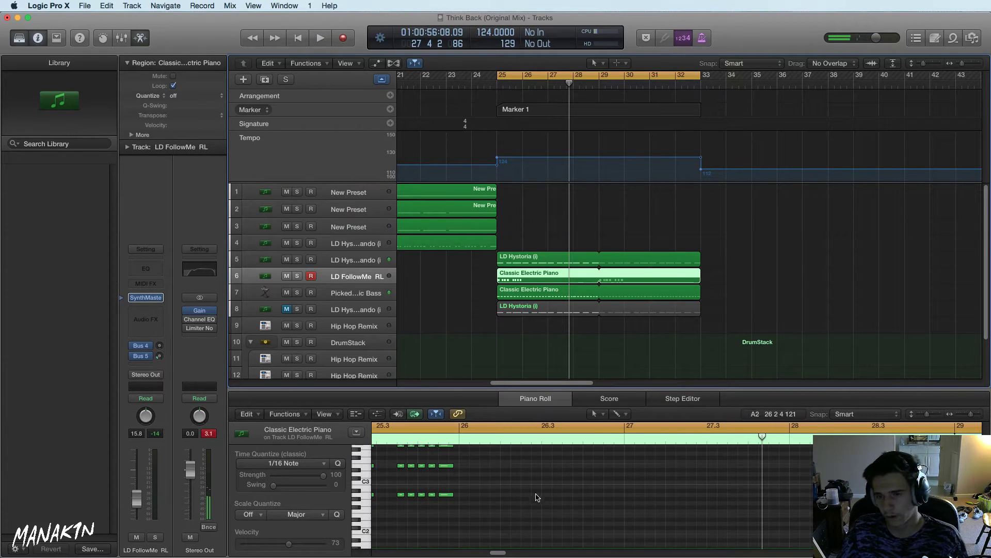
left_click_drag(502, 555, 494, 553)
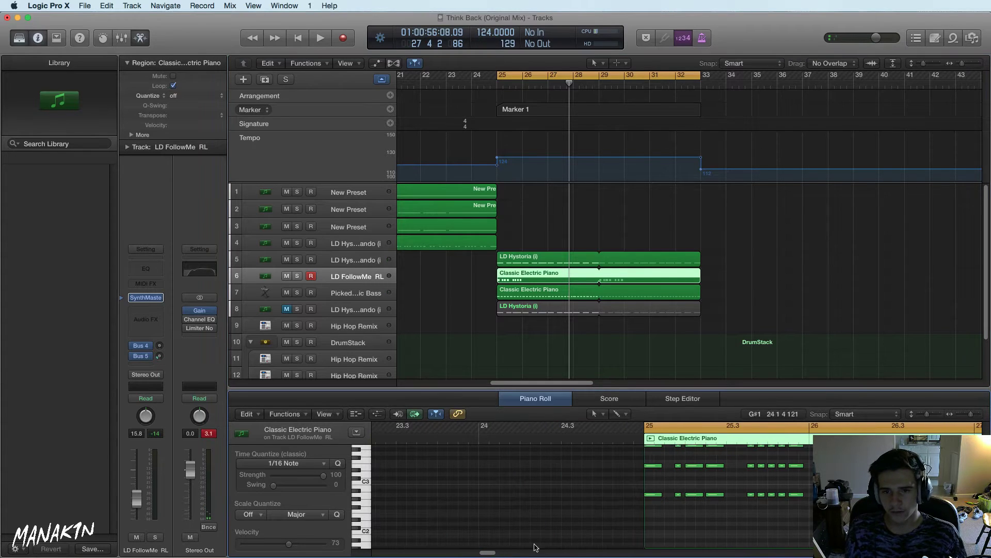
Delete all the chord notes from the Classic Electric Piano region on the LD FollowMe RL track
scroll(667, 441, "up", 1)
key("super+a")
key("Delete")
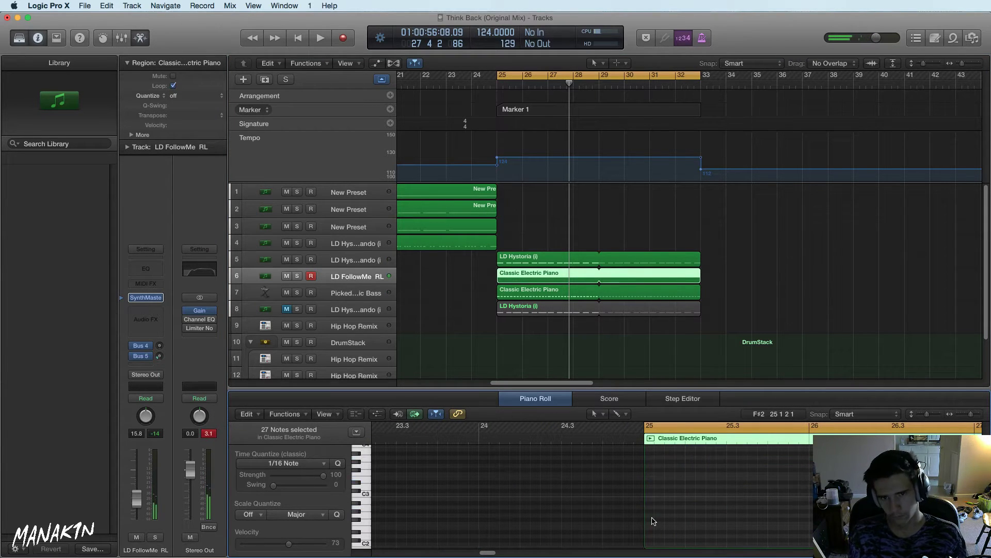
Play the Marker 1 section, restart it from bar 25 to try new notes over the bass and lead, and stop playback
key("space")
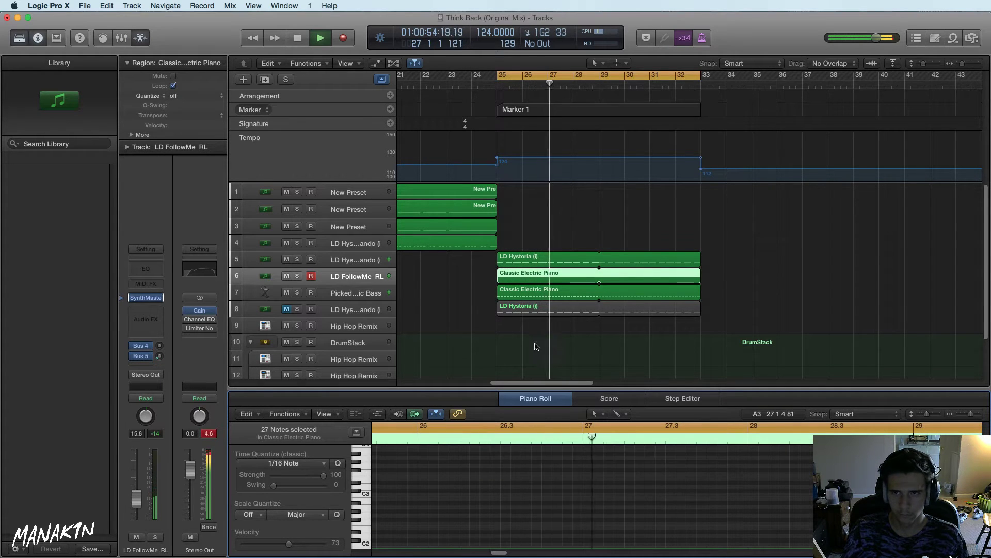
left_click(297, 38)
left_click(298, 38)
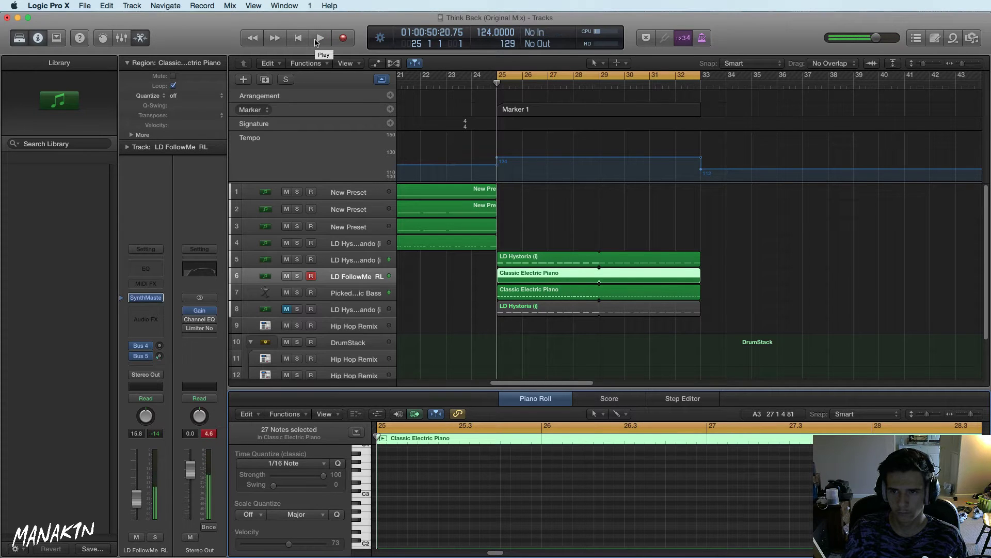
left_click(320, 38)
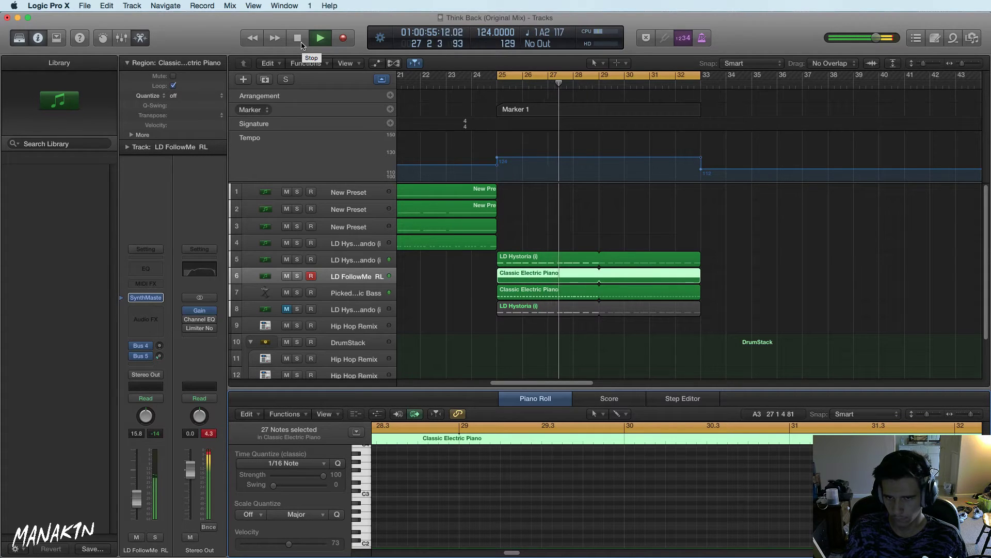
left_click(302, 44)
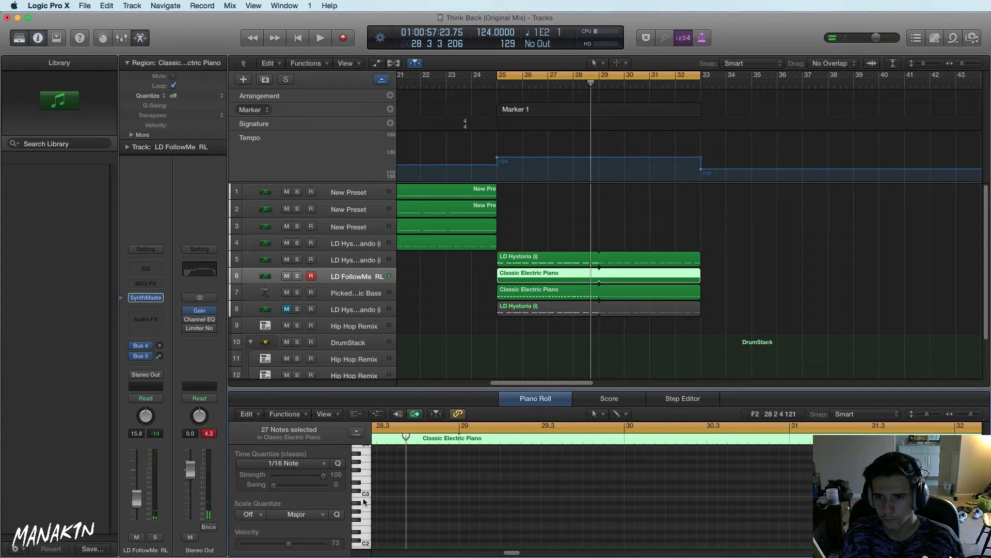
Add an E2 note at bar 28 beat 3 in the Classic Electric Piano region on the LD FollowMe RL track
left_click(363, 524)
scroll(364, 523, "down", 2)
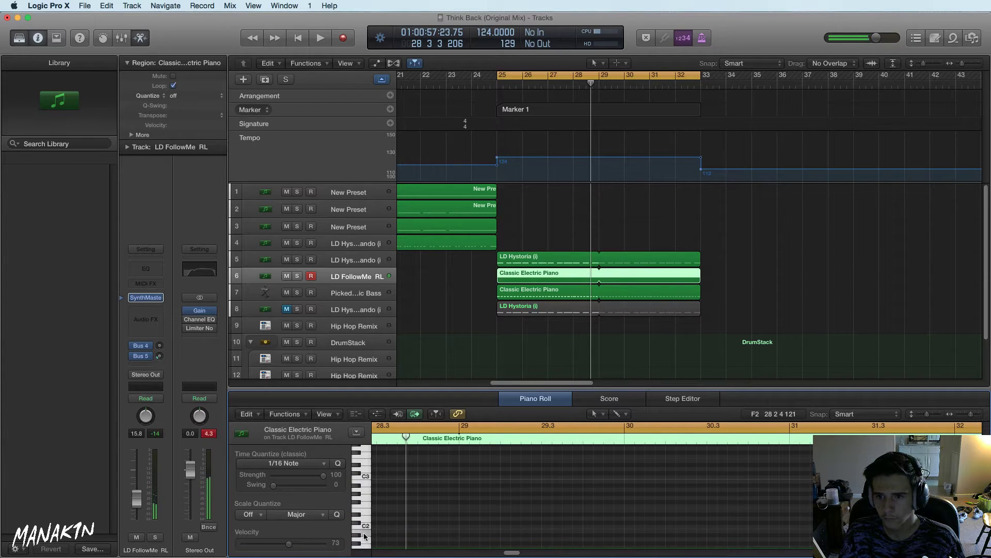
right_click(377, 508)
left_click(408, 516)
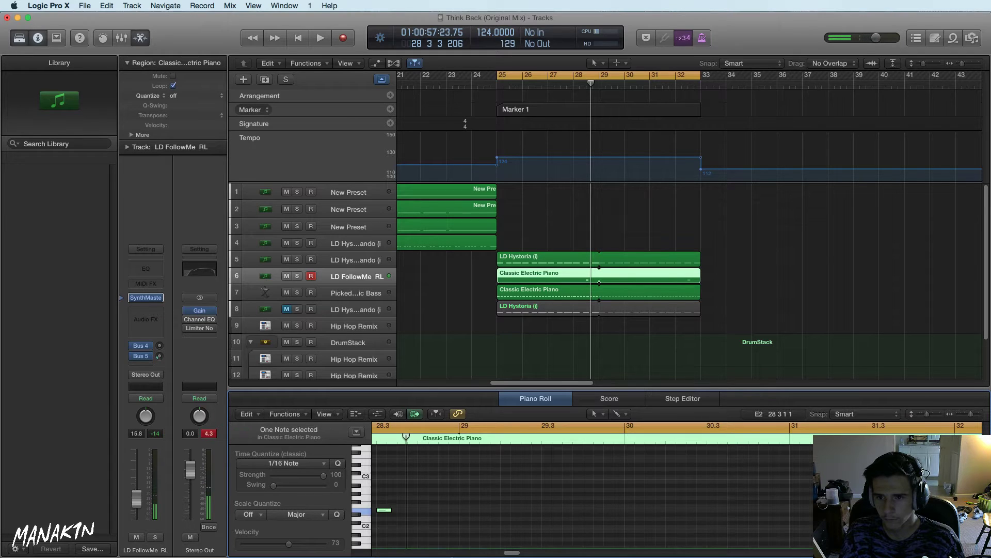
Create an E2 note at bar 25 of the Classic Electric Piano region and lengthen it to one full bar
scroll(511, 553, "left", 5)
left_click_drag(688, 514, 482, 517)
key("super+z")
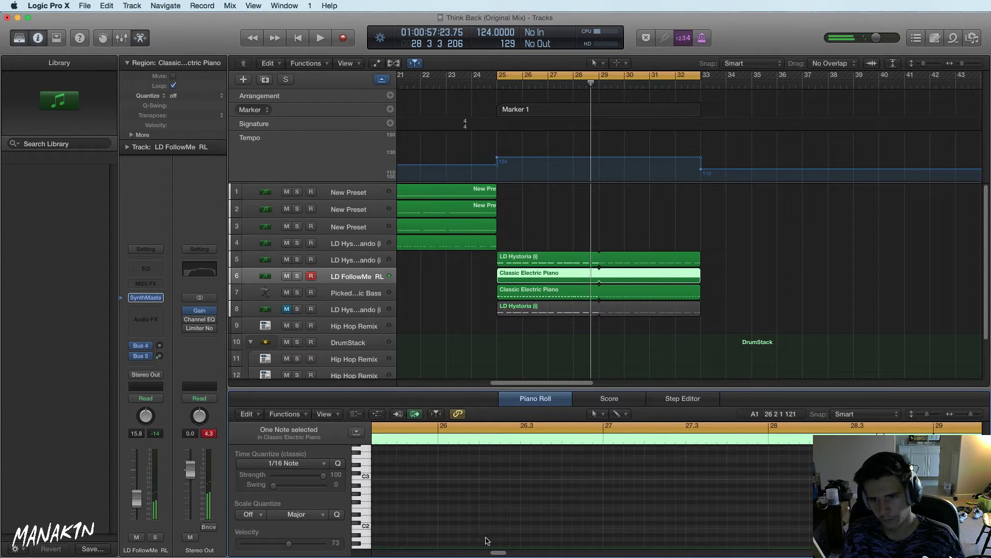
scroll(488, 550, "left", 3)
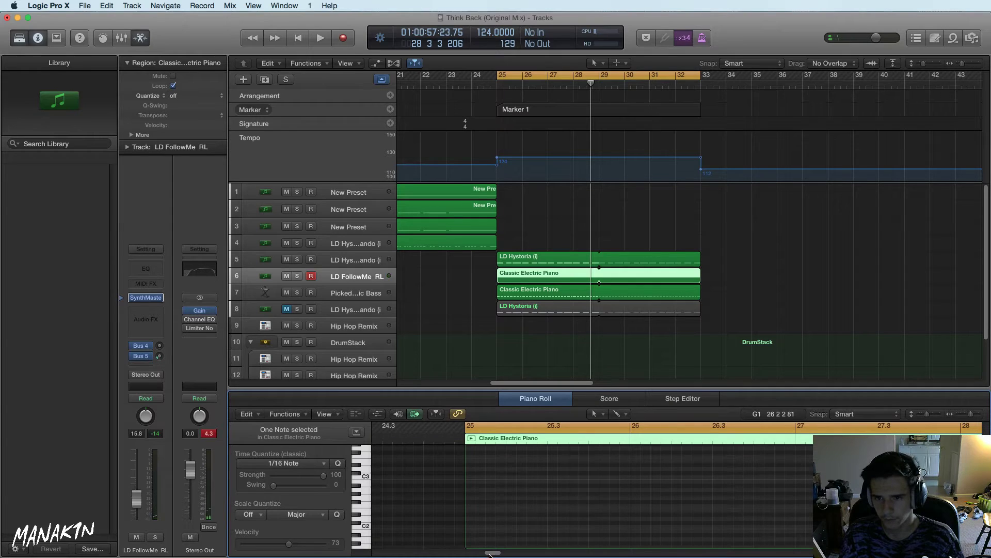
right_click(473, 512)
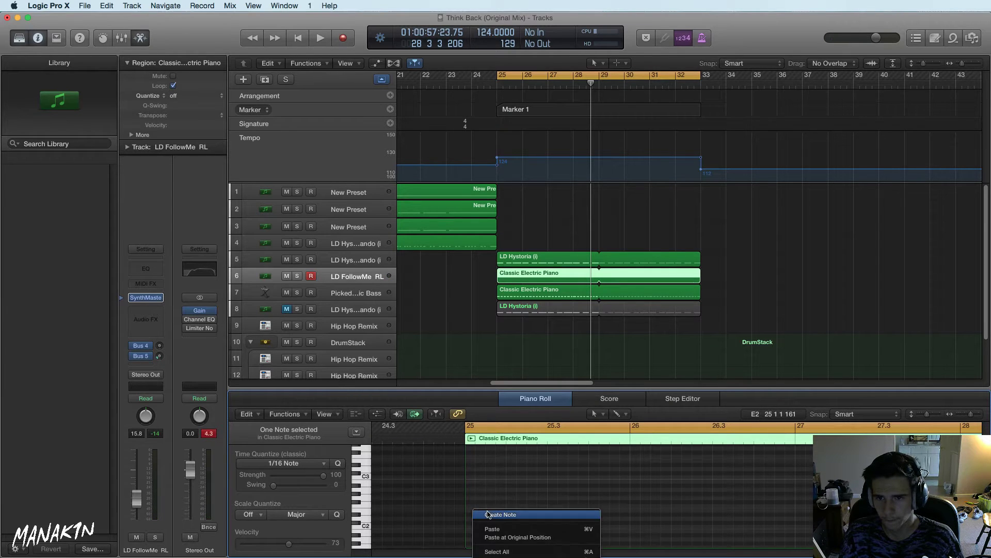
left_click(488, 514)
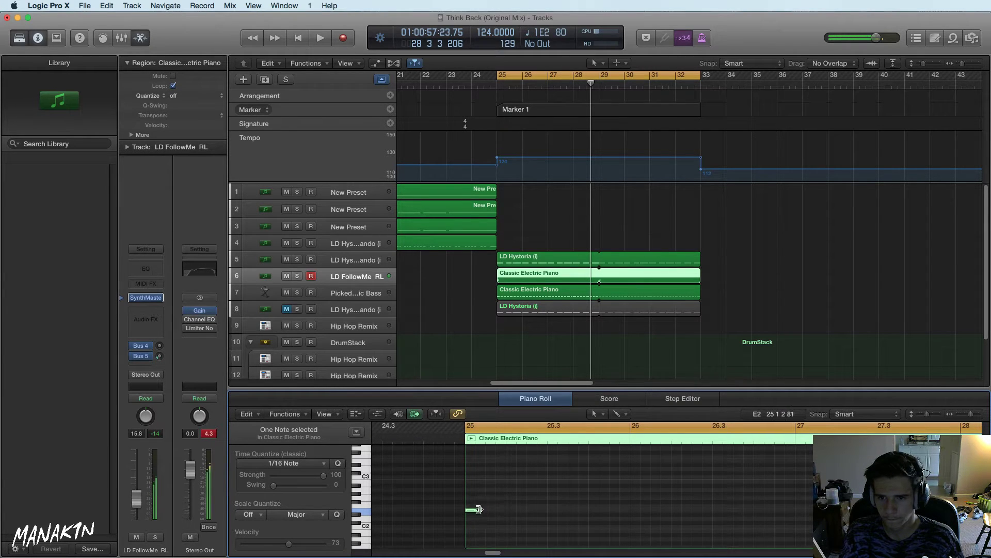
left_click_drag(479, 510, 665, 509)
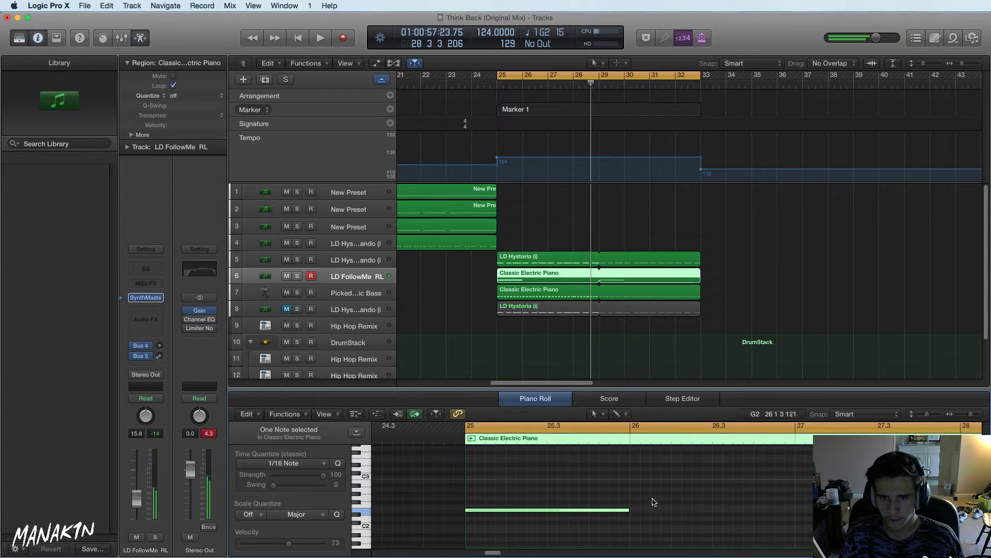
Add one-bar notes G2 at bar 26, A2 at bar 27 and G2 at bar 28 after the E2 note
right_click(638, 502)
left_click(653, 504)
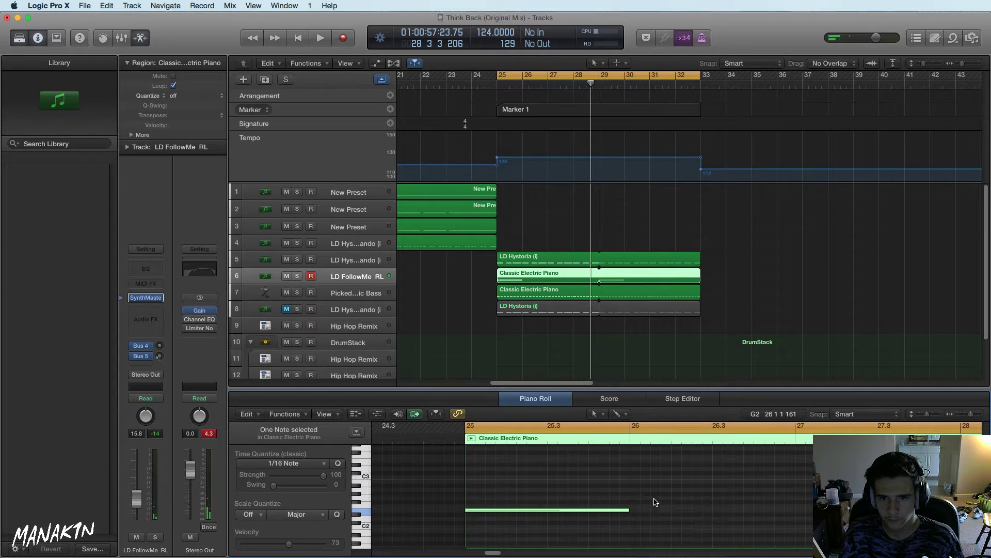
left_click(797, 488)
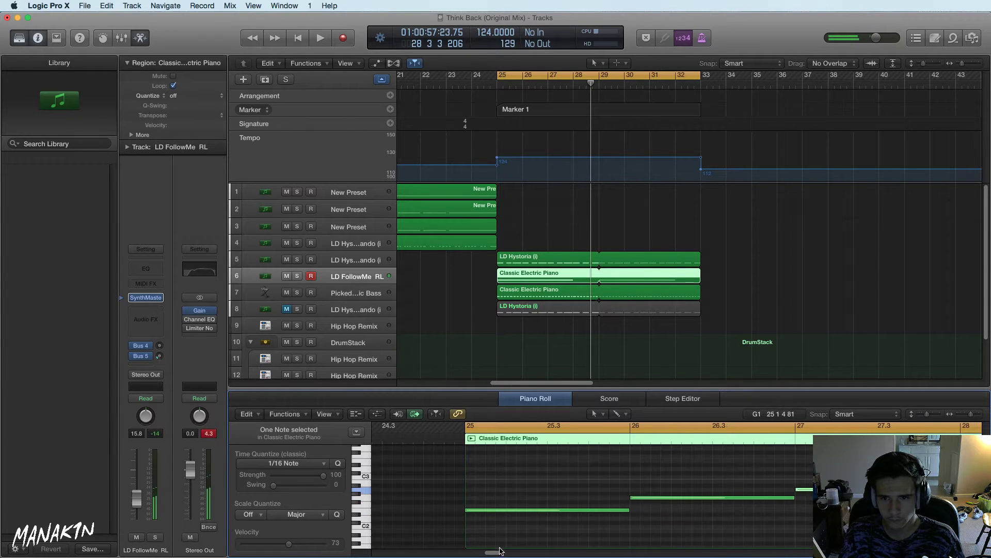
left_click_drag(500, 550, 504, 554)
right_click(698, 497)
left_click(714, 500)
Duplicate the four notes one octave lower and play the section back
left_click_drag(723, 471, 309, 533)
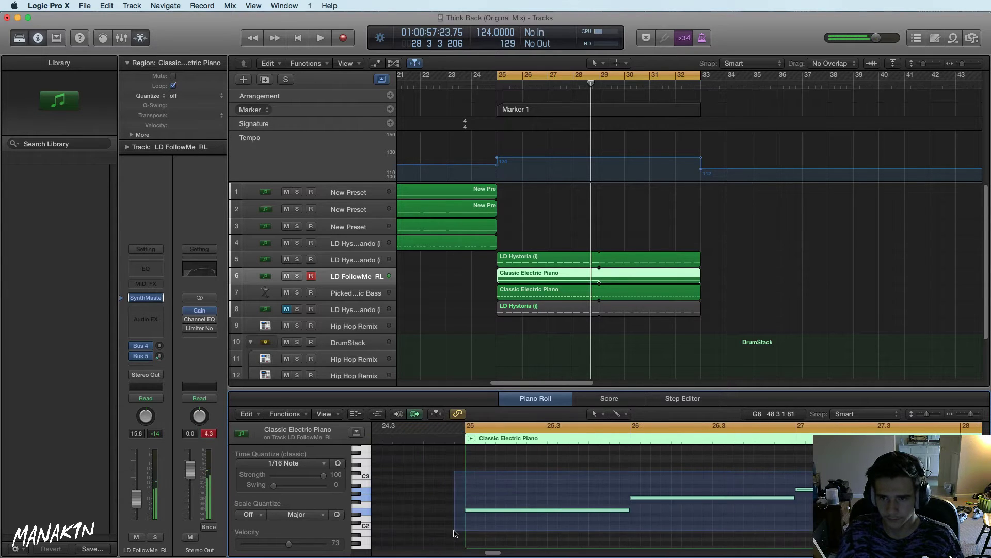
scroll(516, 511, "left", 5)
left_click_drag(550, 513, 550, 538)
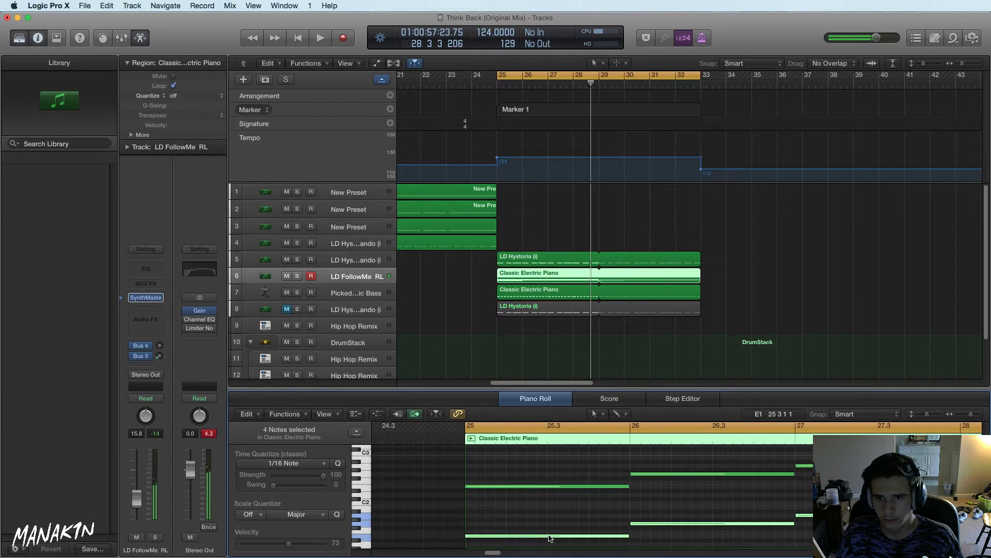
key("space")
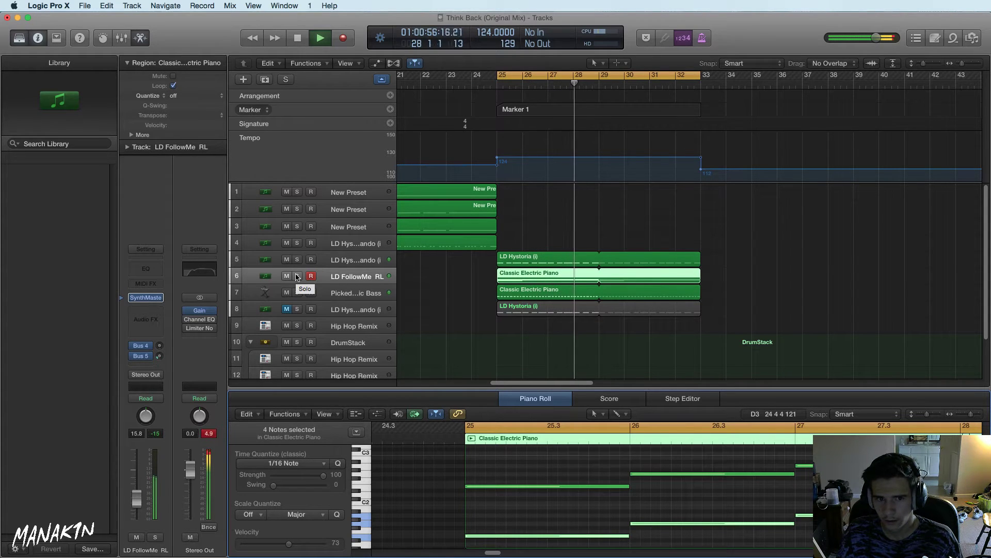
key("space")
Transpose all eight notes up one octave and listen to them with the LD FollowMe RL track soloed
key("super+a")
mouse_move(479, 522)
left_mouse_down()
mouse_move(479, 509)
mouse_move(479, 519)
left_mouse_up()
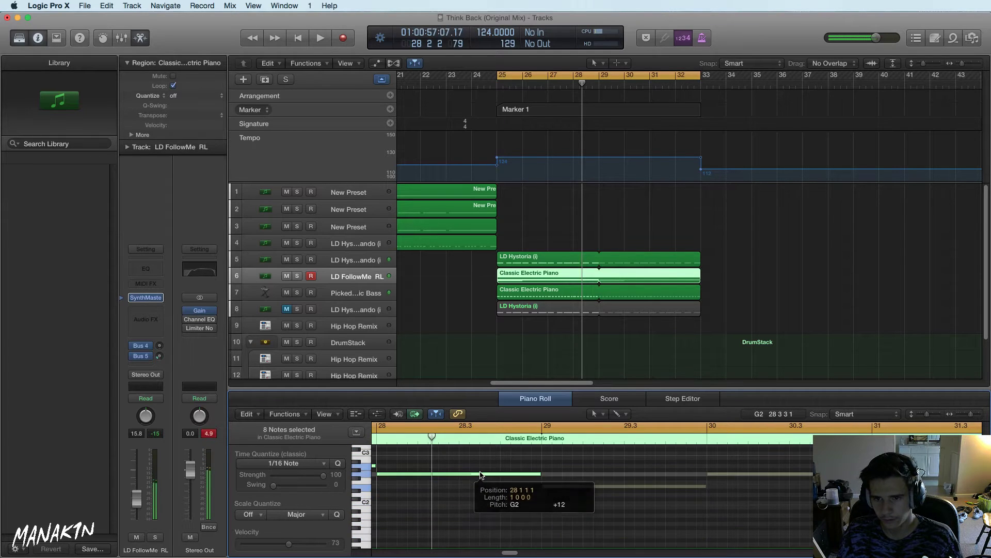
key("space")
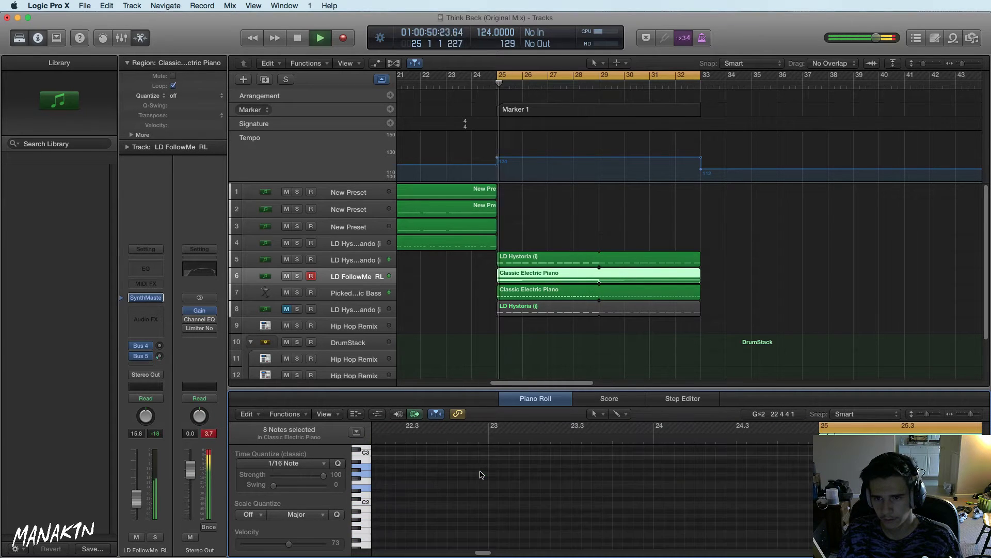
left_click(298, 279)
key("space")
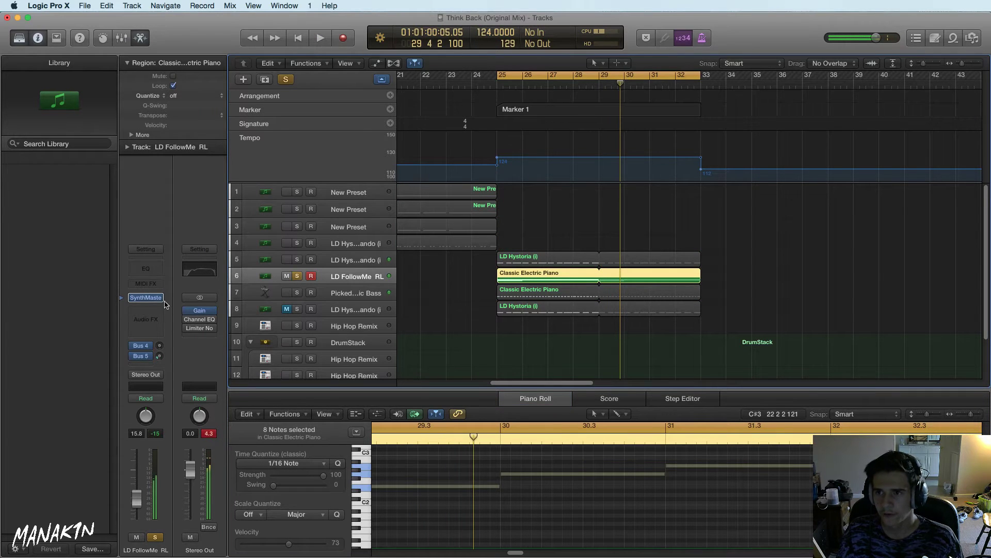
Open the track's SynthMaster instrument, audition the lead presets from LD Fox Jaguar RL onward and load LD Happy Trance
left_click(146, 297)
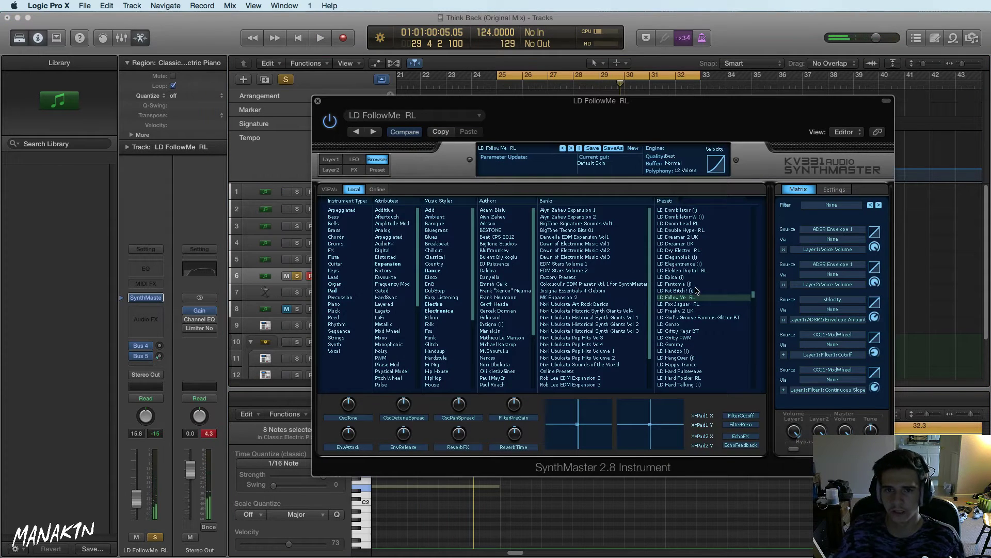
left_click(682, 303)
left_click(695, 310)
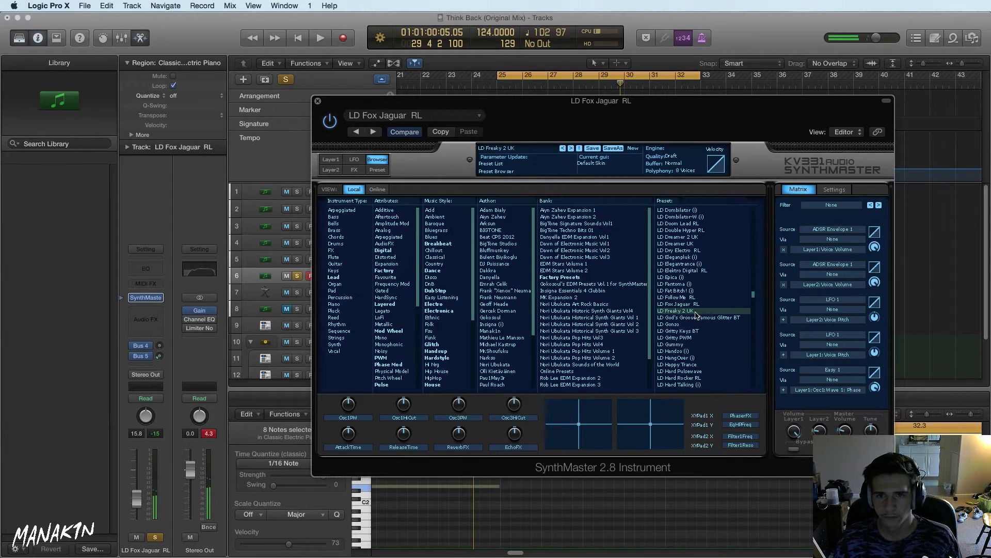
left_click(693, 318)
left_click(688, 324)
left_click(687, 331)
left_click(685, 338)
left_click(684, 345)
left_click(683, 358)
left_click(684, 365)
left_click(681, 371)
left_click(686, 364)
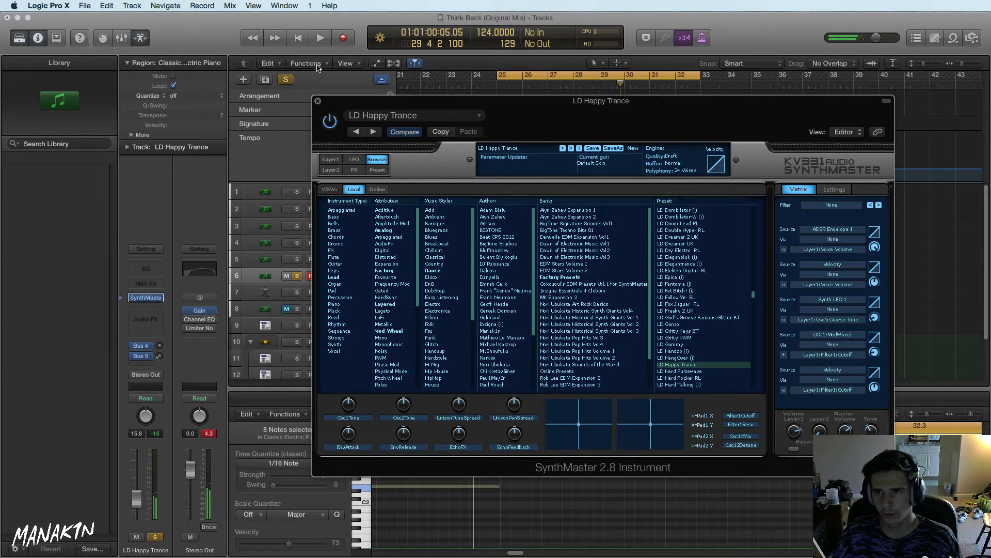
Play the section with the LD Happy Trance sound, unsolo the track to hear the full mix, and close the synth window
left_click(316, 41)
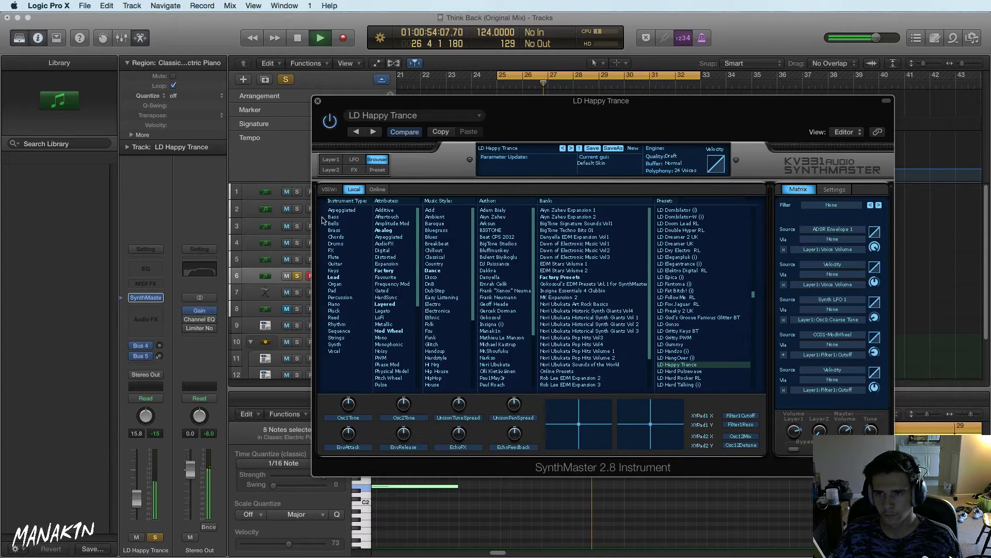
left_click(296, 276)
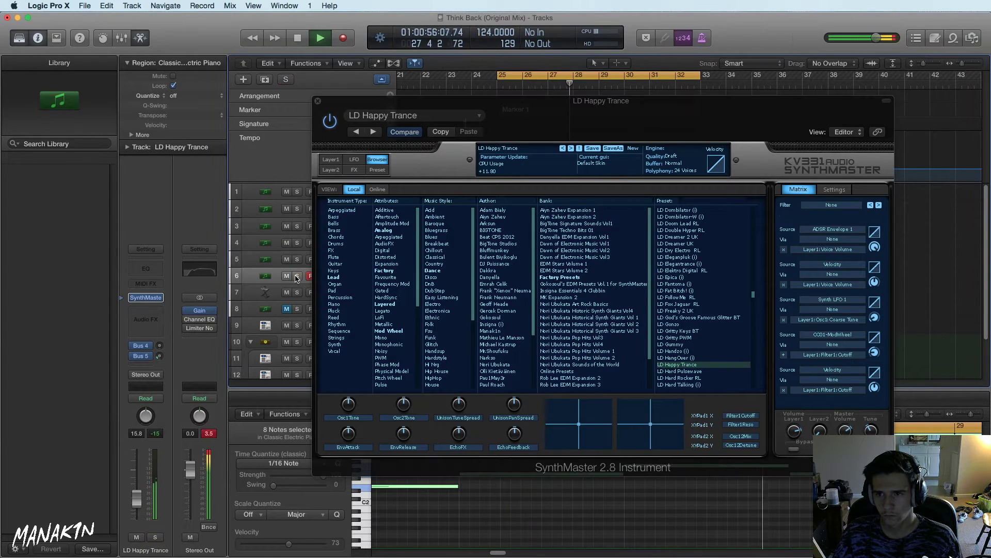
key("space")
left_click(319, 102)
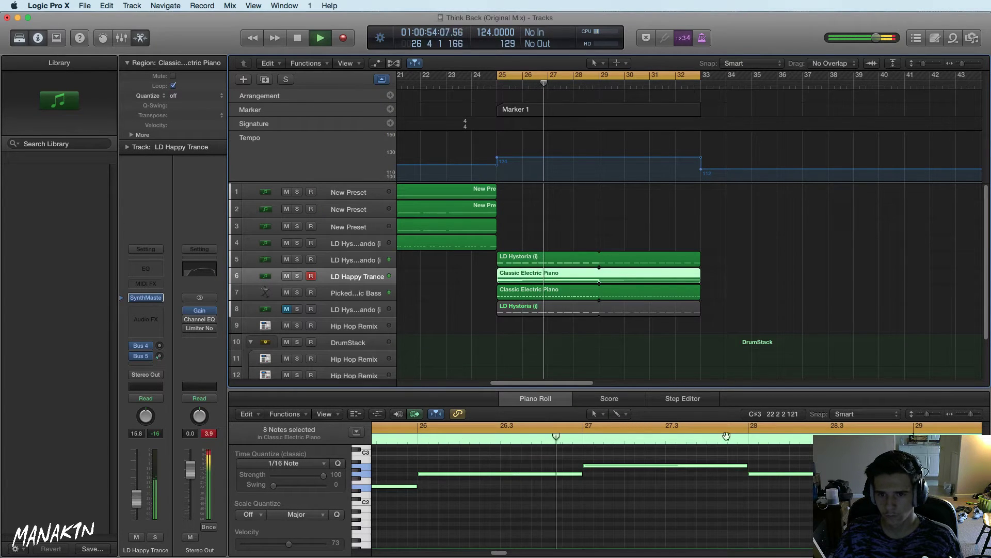
key("space")
Raise the two G notes at bar 28 to B2 and B3, playing the section after each change
left_click(798, 489)
left_click_drag(784, 475, 785, 459)
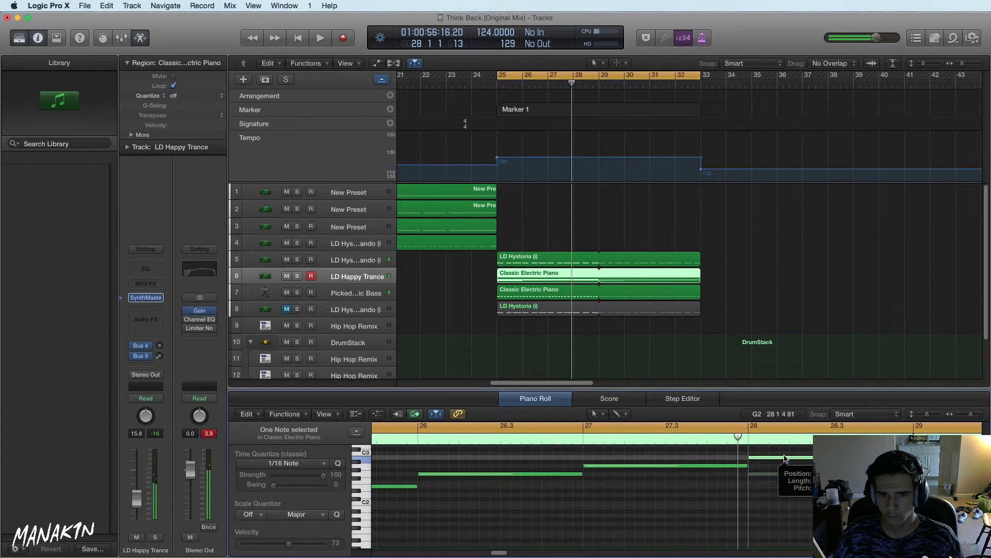
key("shift+space")
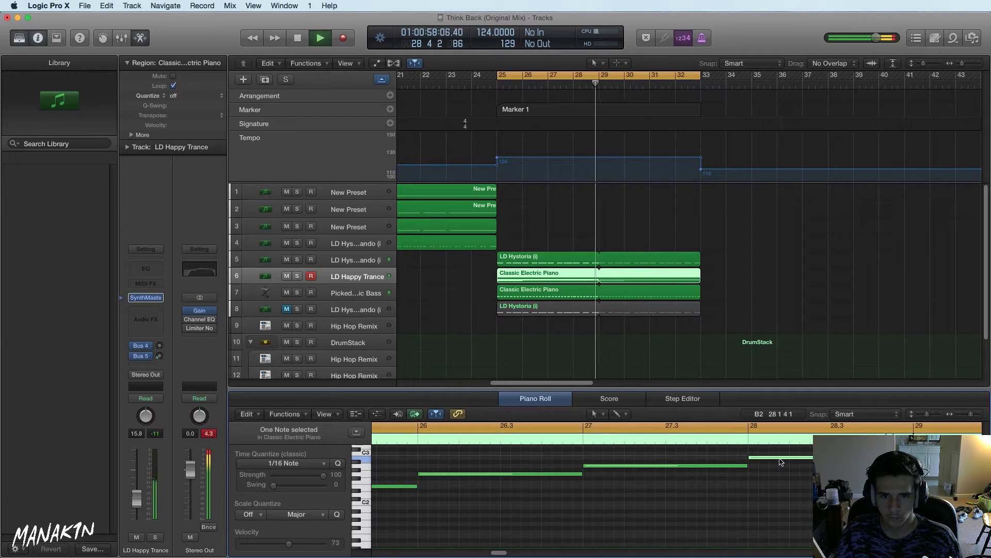
key("space")
scroll(780, 480, "down", 3)
scroll(782, 496, "up", 6)
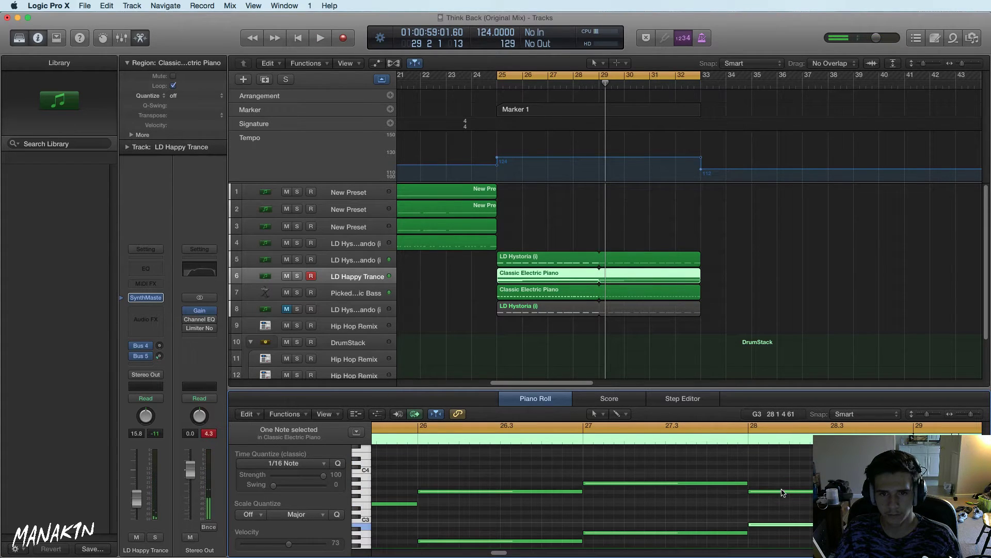
left_click_drag(783, 491, 783, 477)
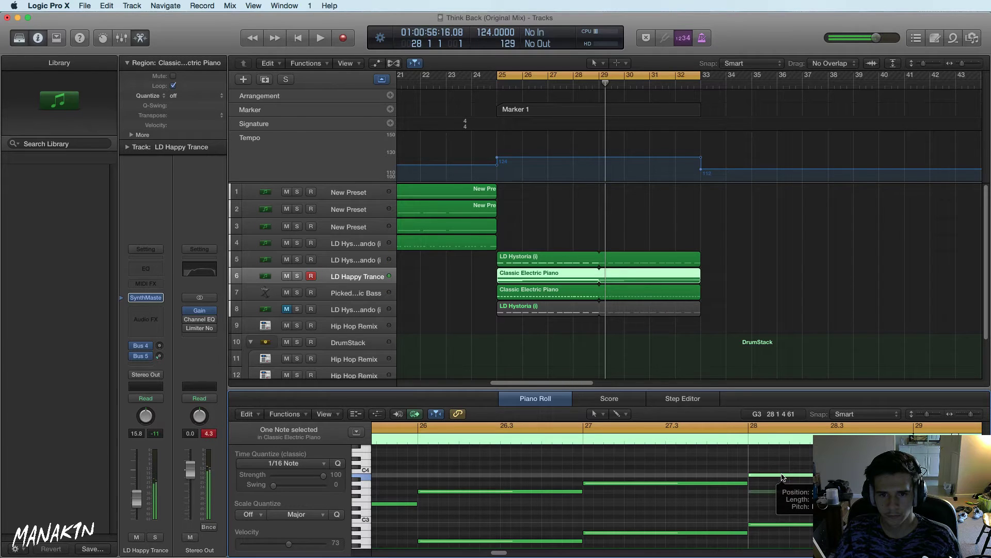
key("space")
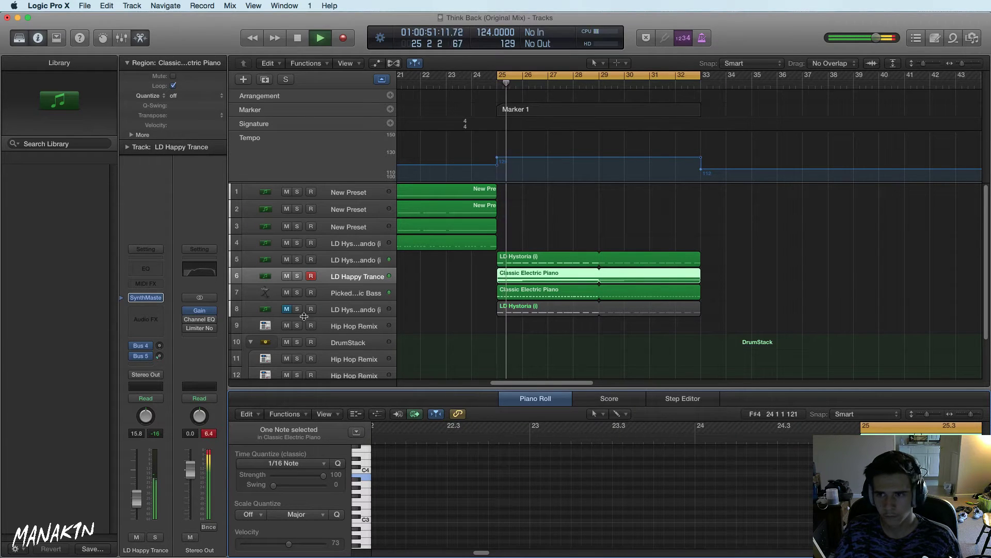
Solo the LD Happy Trance track, open its SynthMaster instrument and check the Layer 1 settings before returning to the preset browser
left_click(298, 276)
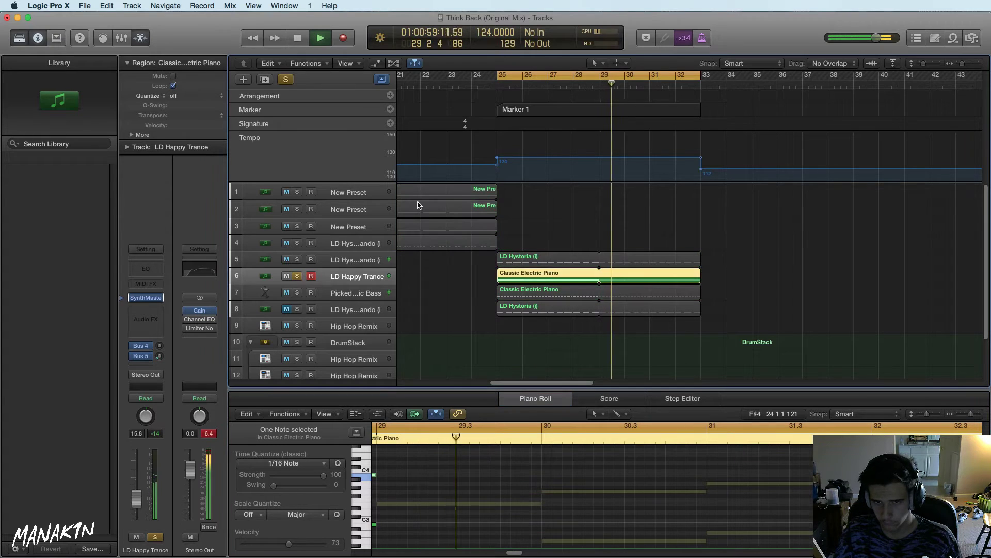
left_click(148, 299)
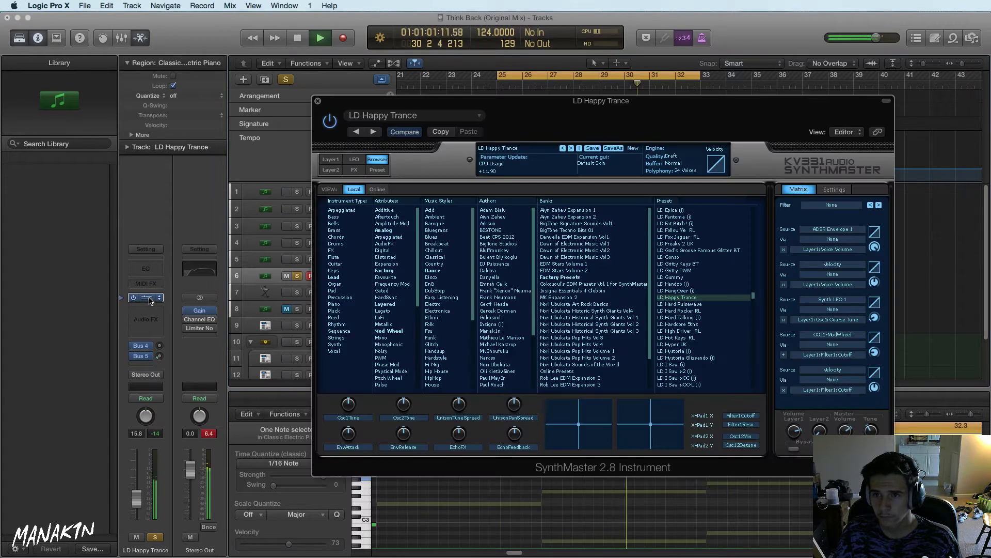
left_click(331, 159)
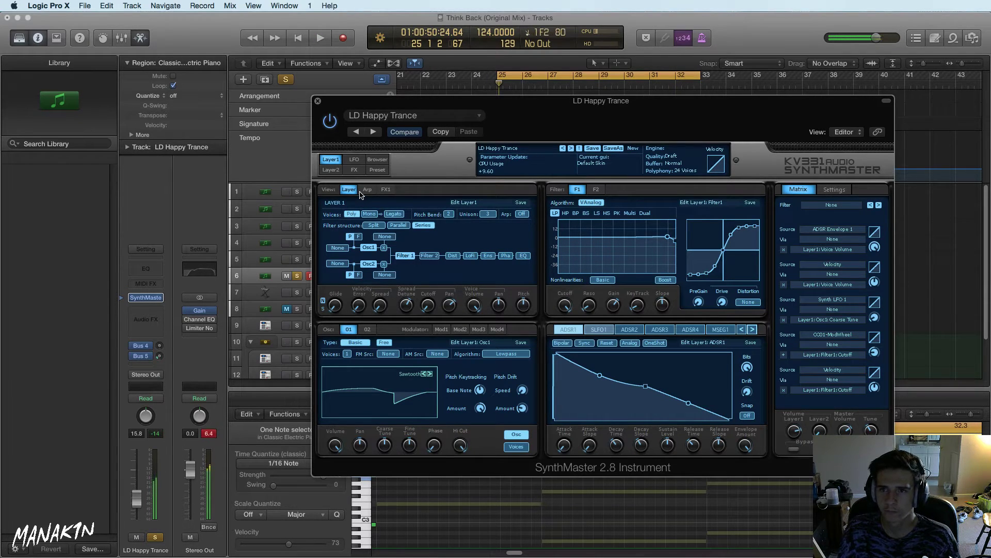
left_click(378, 159)
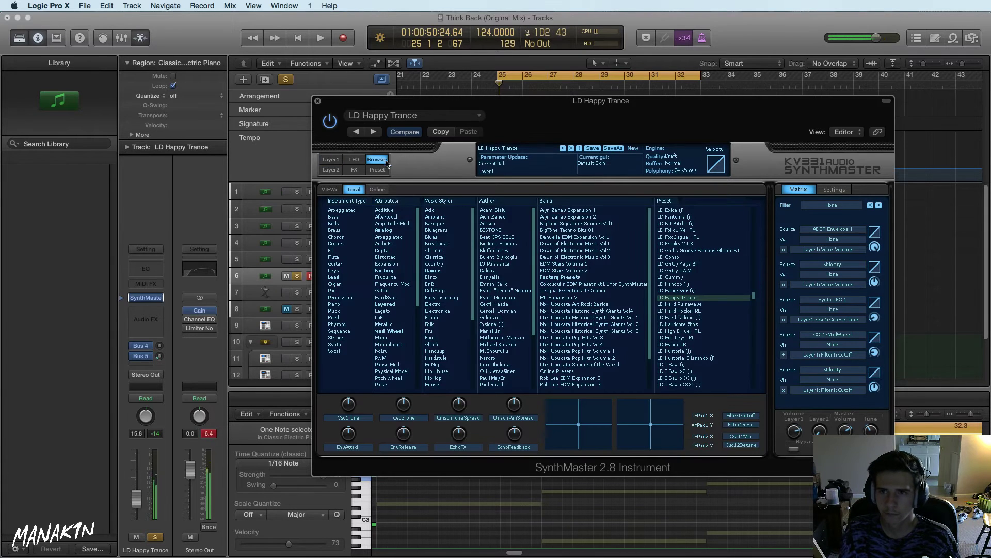
Audition the lead presets from LD Hard Pulsewave through LD Insectoid and load LD JP-Kings I (i)
left_click(709, 306)
left_click(707, 311)
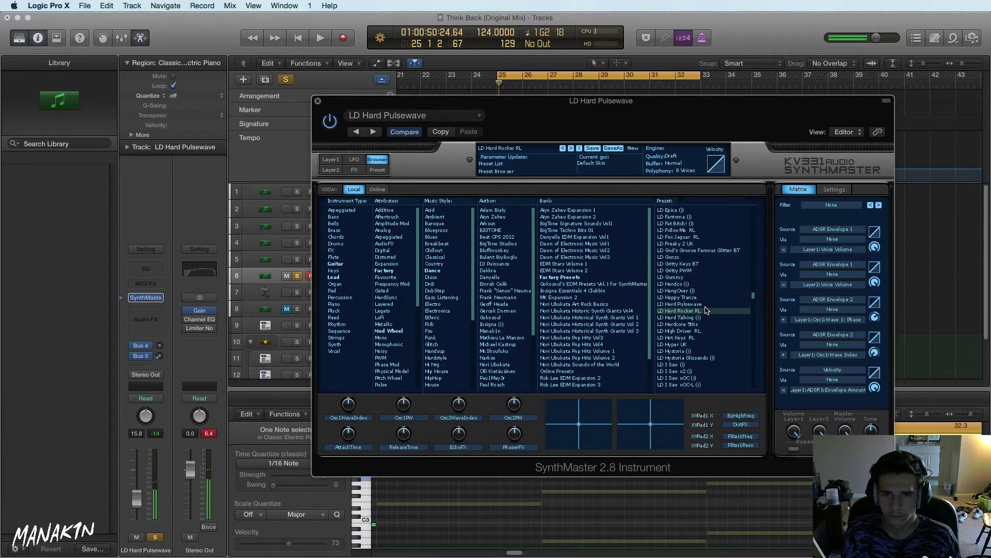
left_click(707, 306)
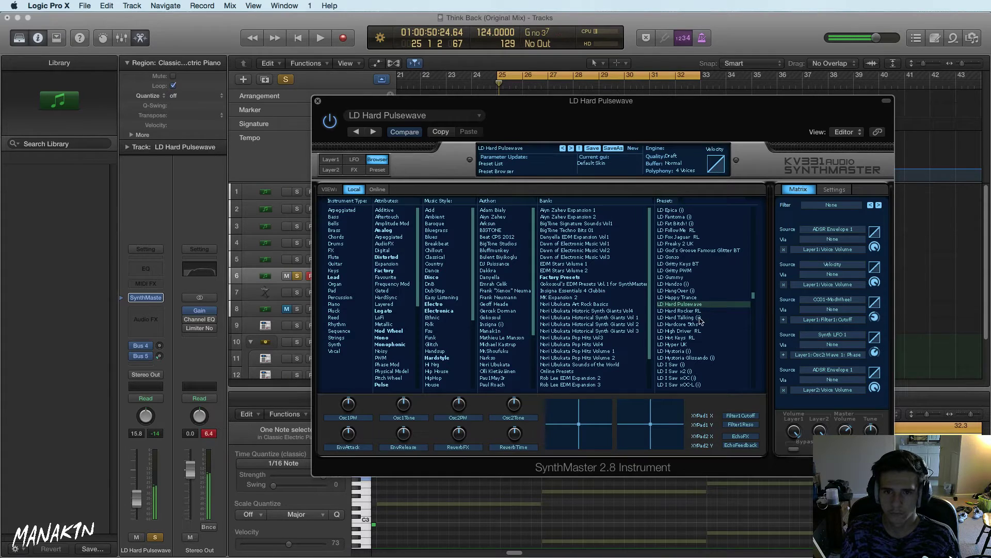
left_click(699, 318)
left_click(699, 324)
left_click(693, 331)
left_click(693, 338)
left_click(693, 344)
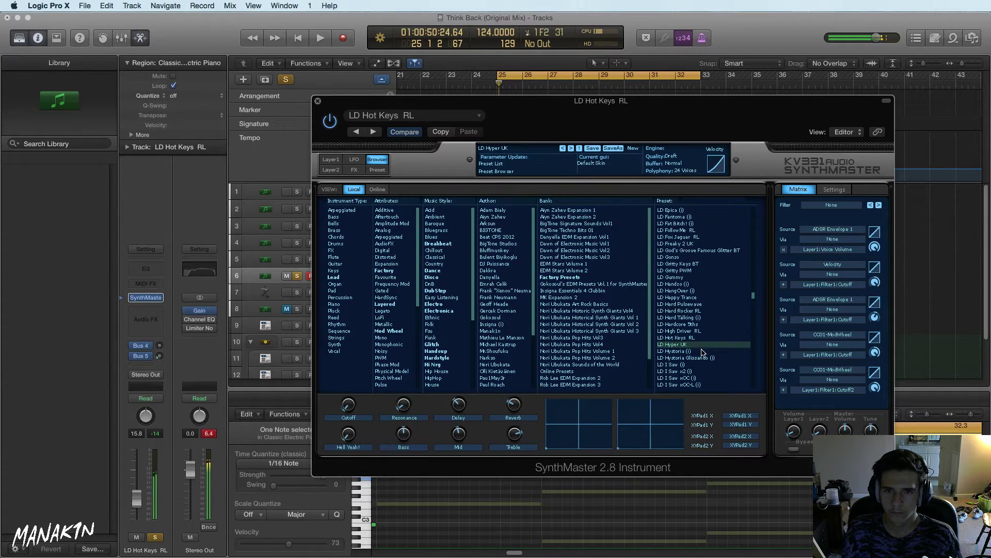
left_click(702, 351)
left_click(702, 358)
left_click(699, 364)
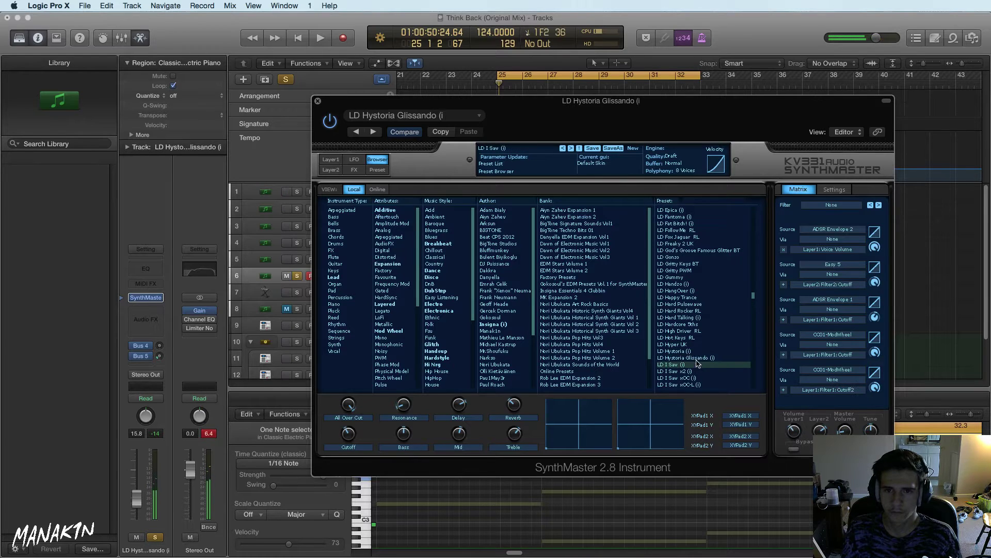
scroll(697, 334, "down", 5)
left_click(693, 258)
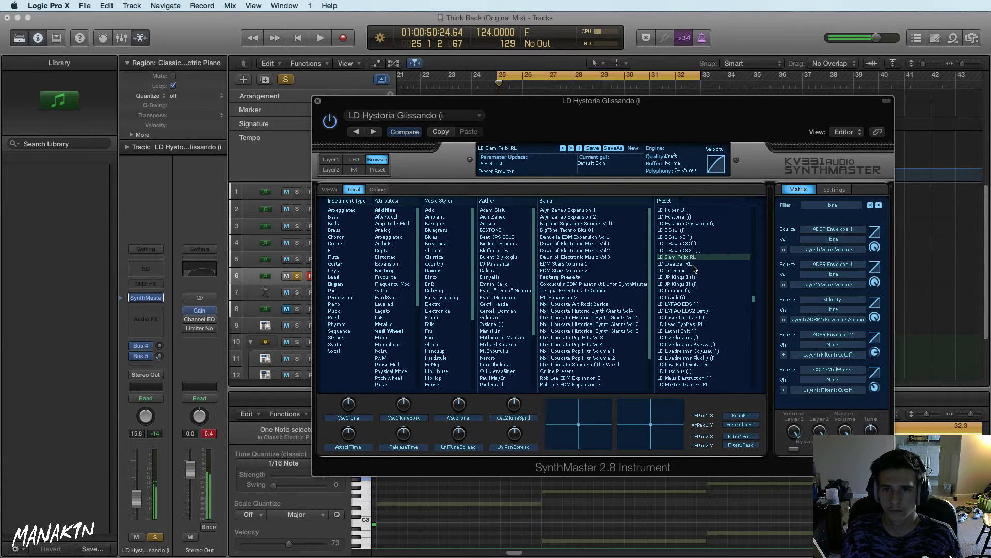
left_click(694, 264)
left_click(694, 271)
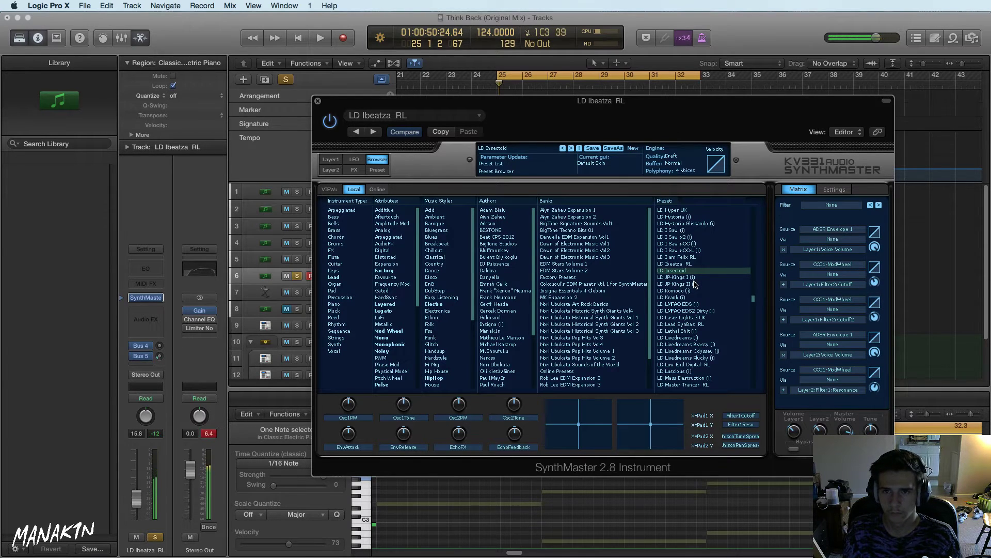
left_click(694, 278)
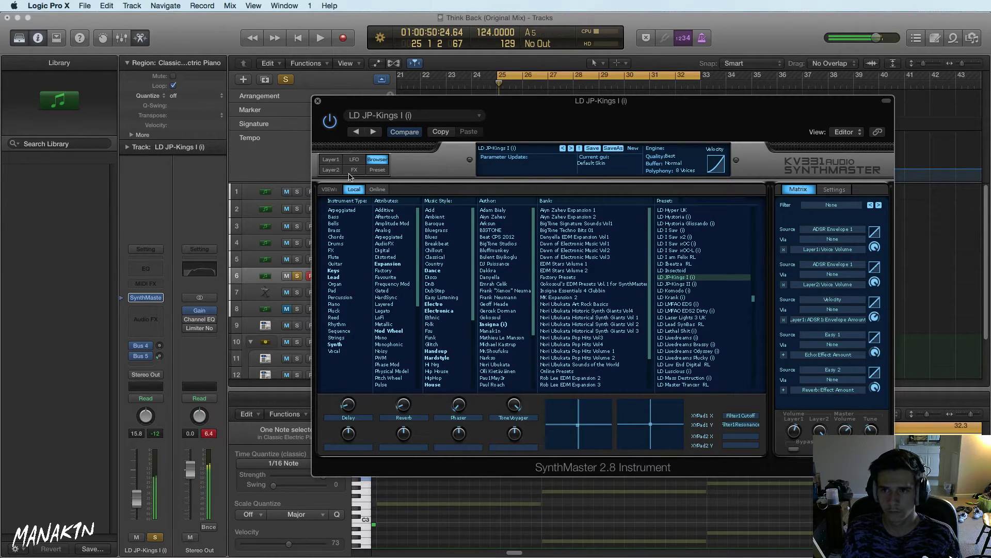
Try Mono voices on Layer 1 of the synth, return it to Poly, and set the polyphony to 16 voices
left_click(331, 160)
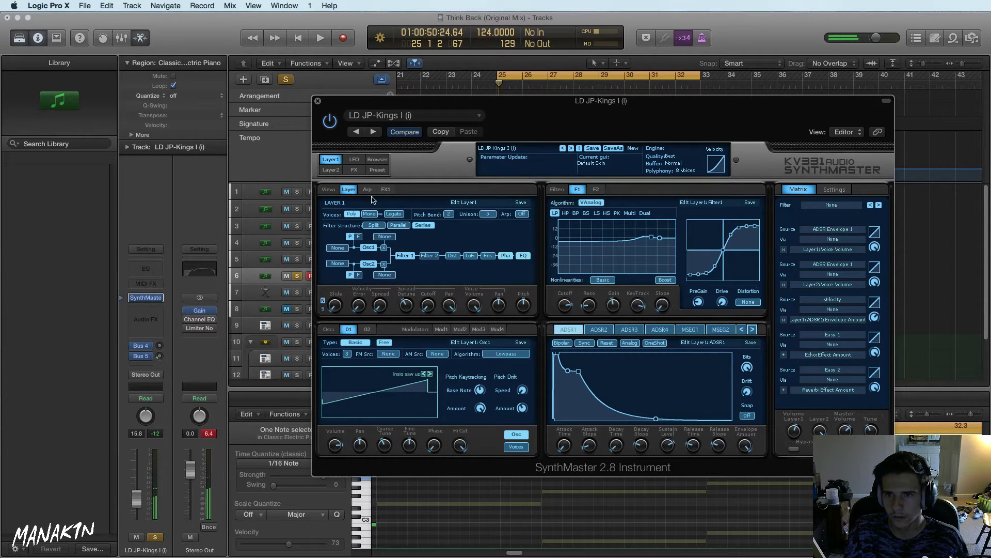
left_click(370, 214)
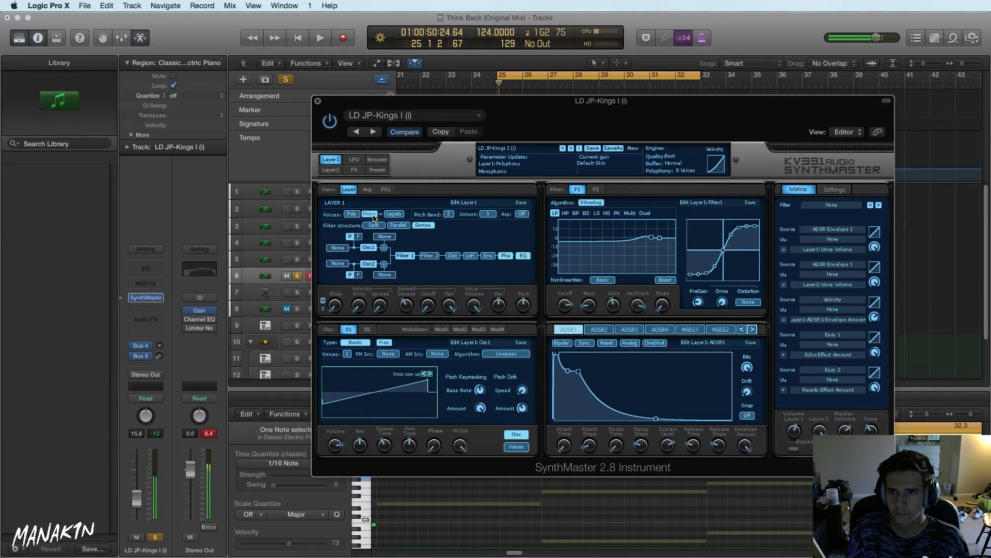
left_click(357, 214)
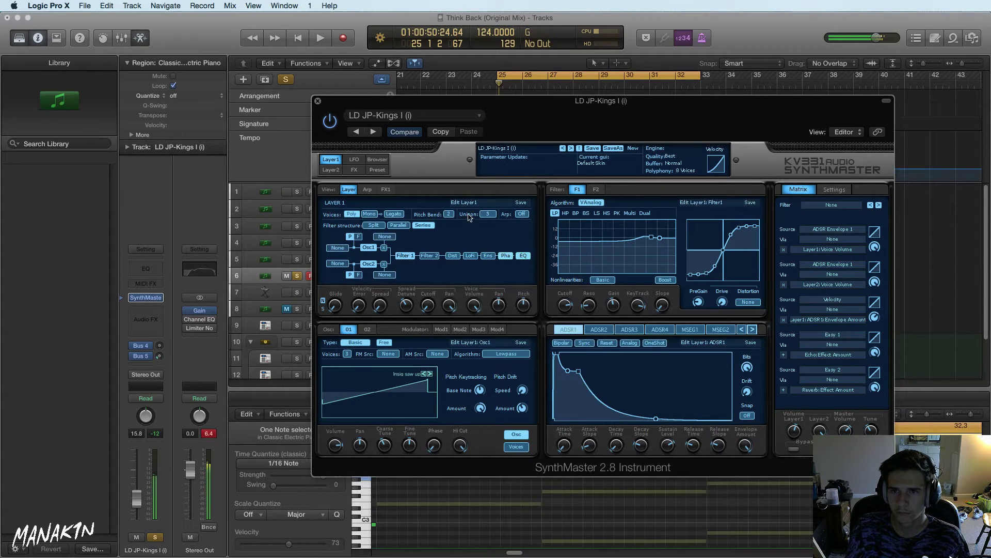
left_click(683, 170)
left_click(710, 211)
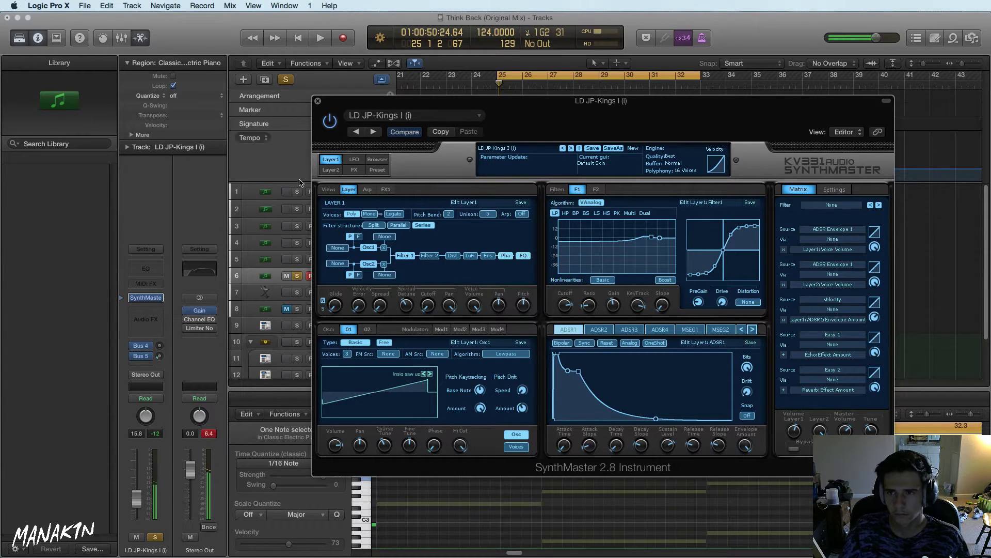
Play the section with the LD JP-Kings I (i) track soloed and in the full mix, stop playback, and solo it again
key("space")
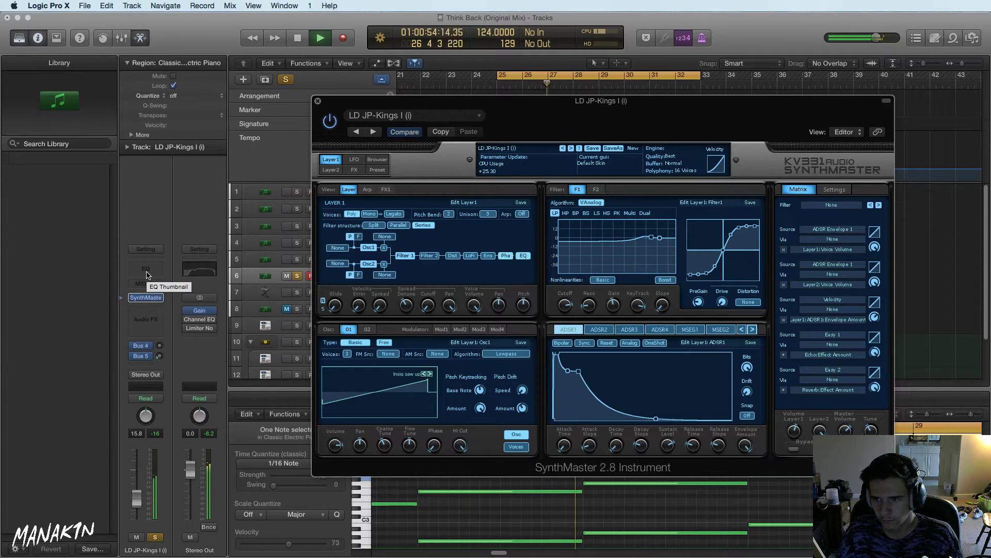
left_click(155, 537)
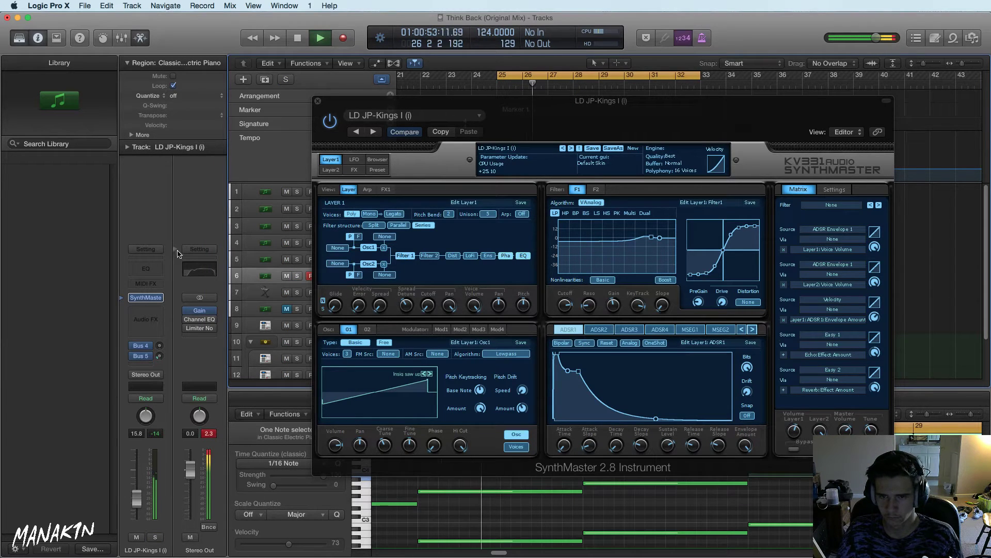
key("space")
left_click(156, 538)
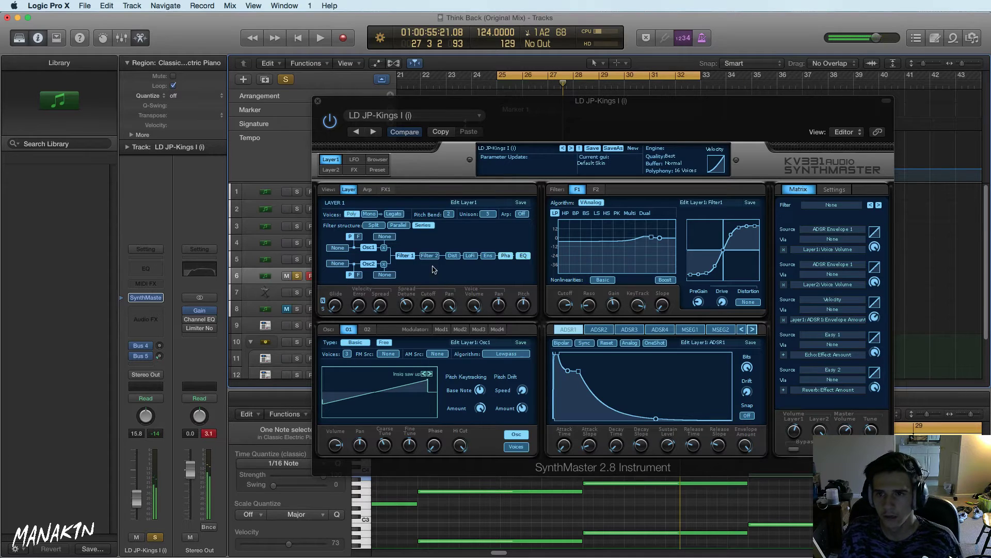
Turn off Layer 1's unison and adjust the stereo spread of Oscillator 1's voices after checking Oscillator 2
left_click(489, 220)
left_click(494, 225)
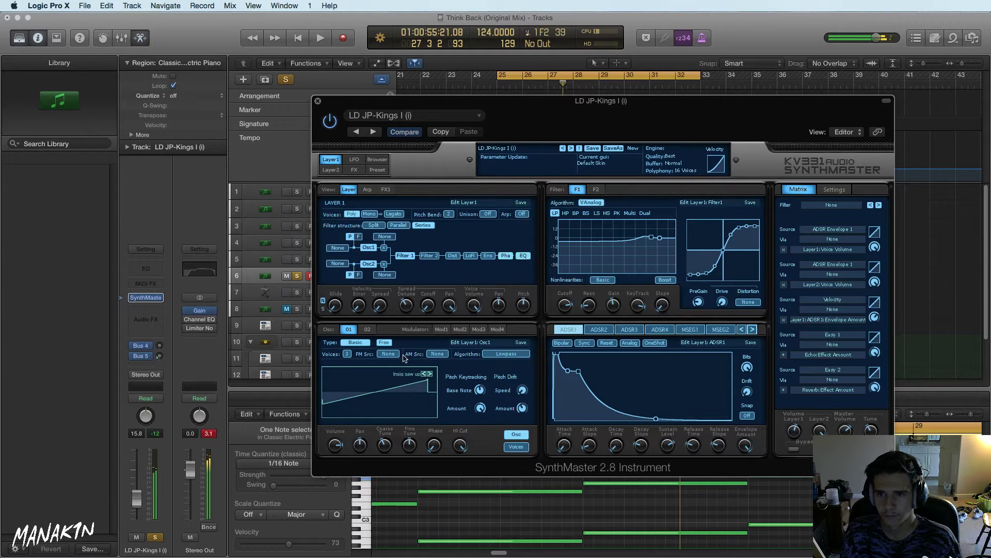
left_click(369, 330)
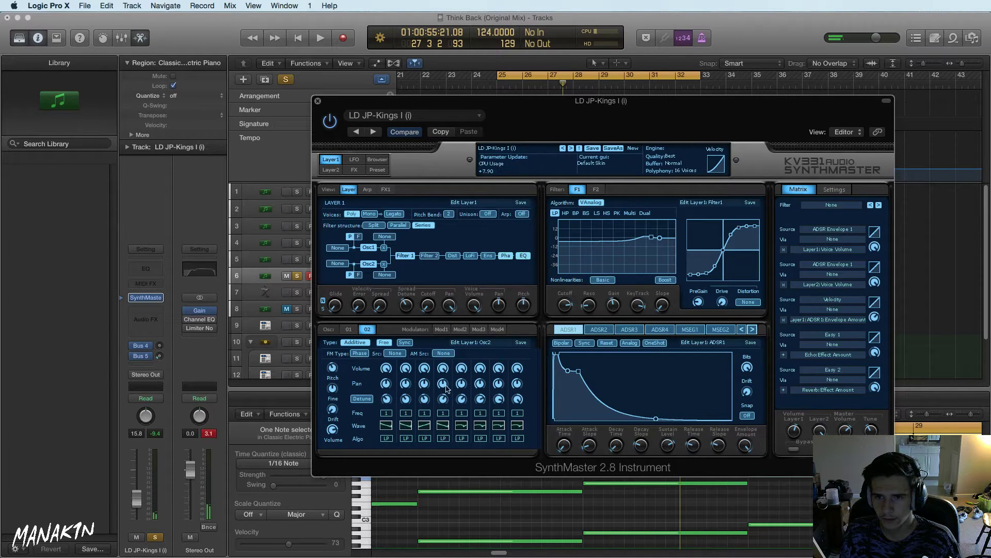
left_click(349, 329)
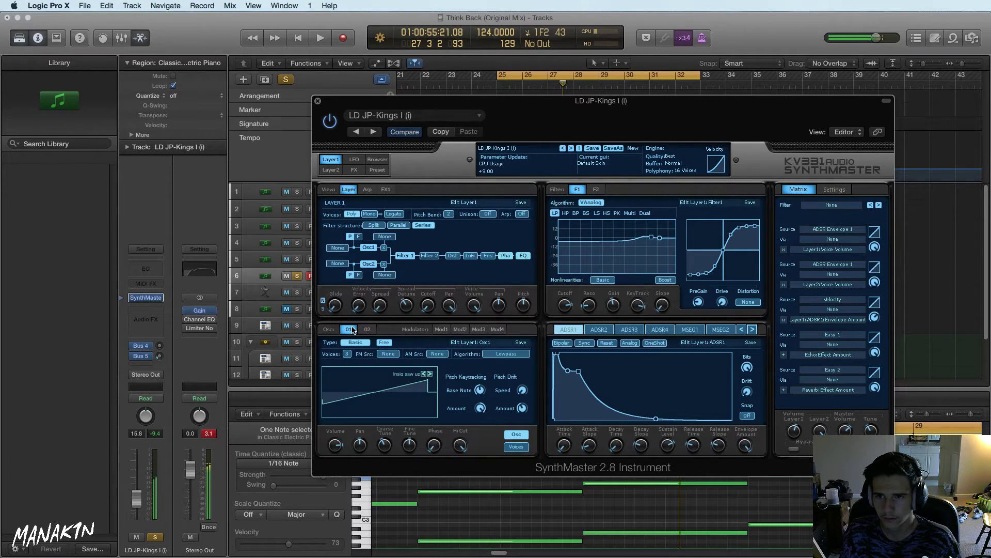
left_click(517, 447)
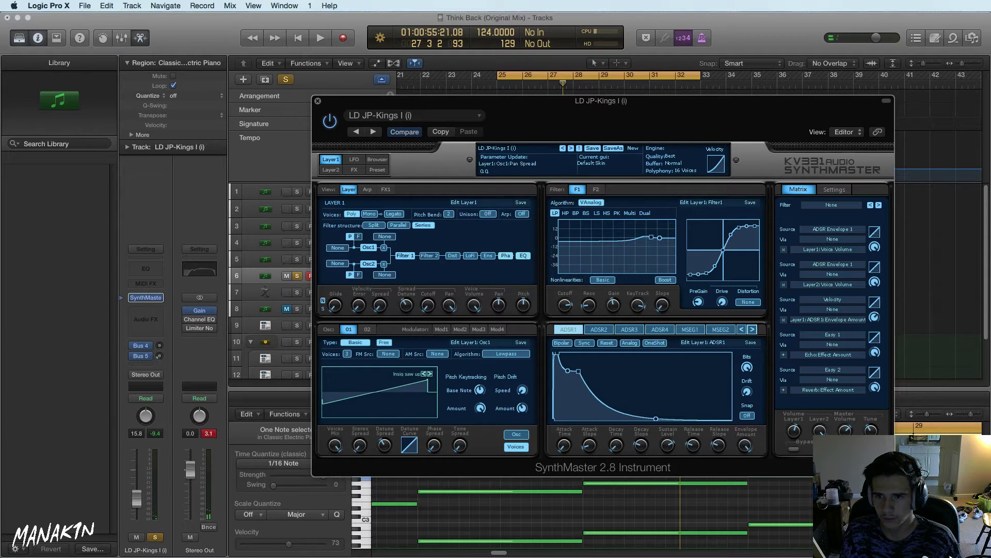
left_click(360, 438)
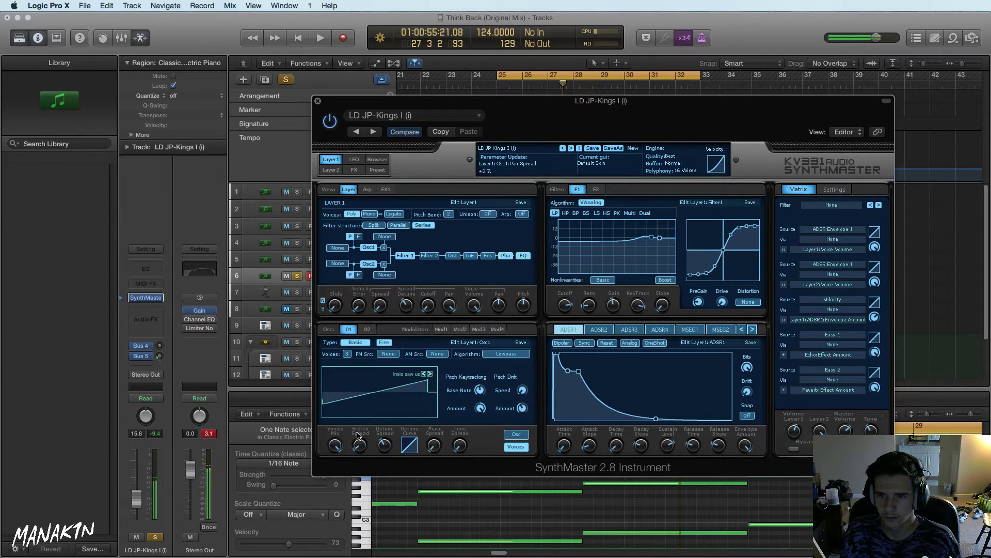
left_click_drag(356, 423, 357, 413)
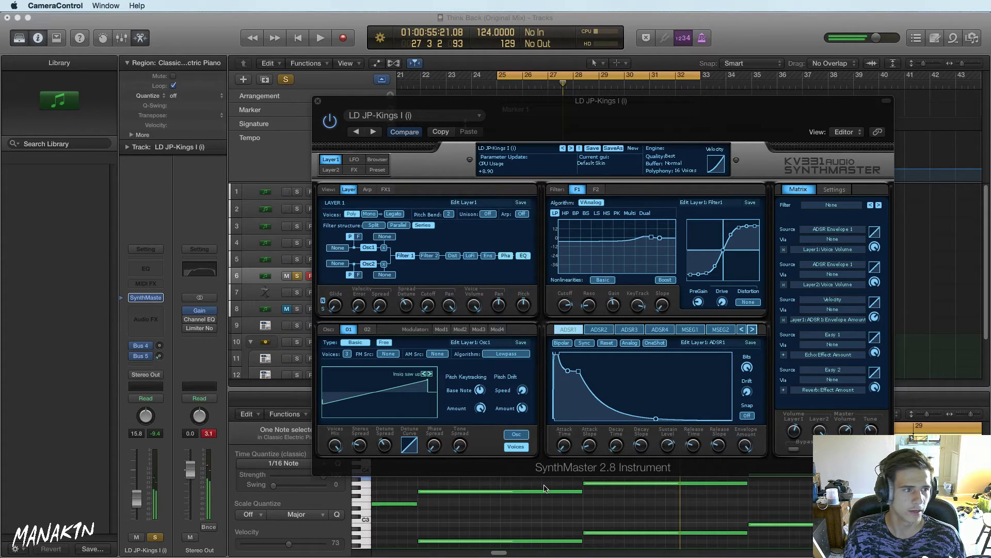
Listen to the edited synth sound alone and with the other tracks, stop playback, and restore the solo
left_click(471, 514)
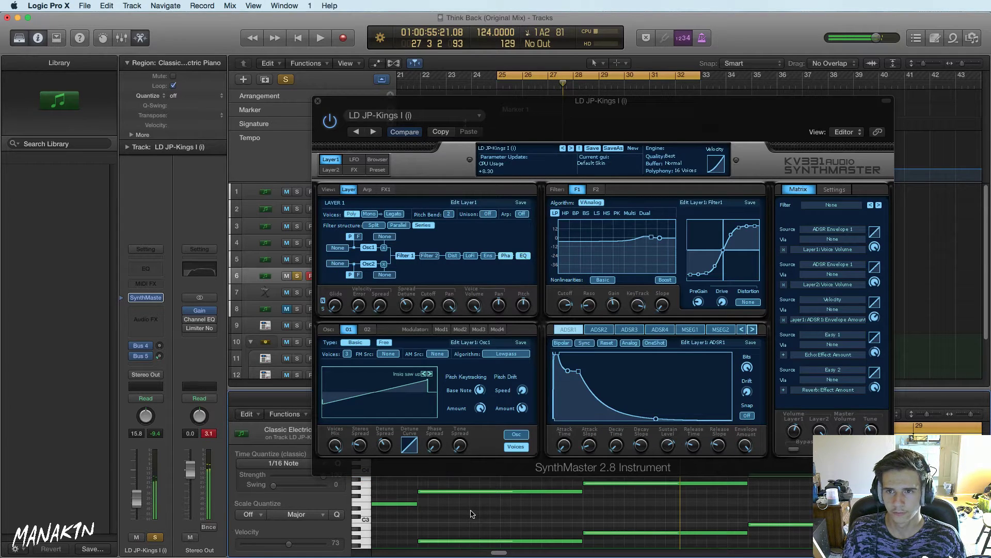
key("space")
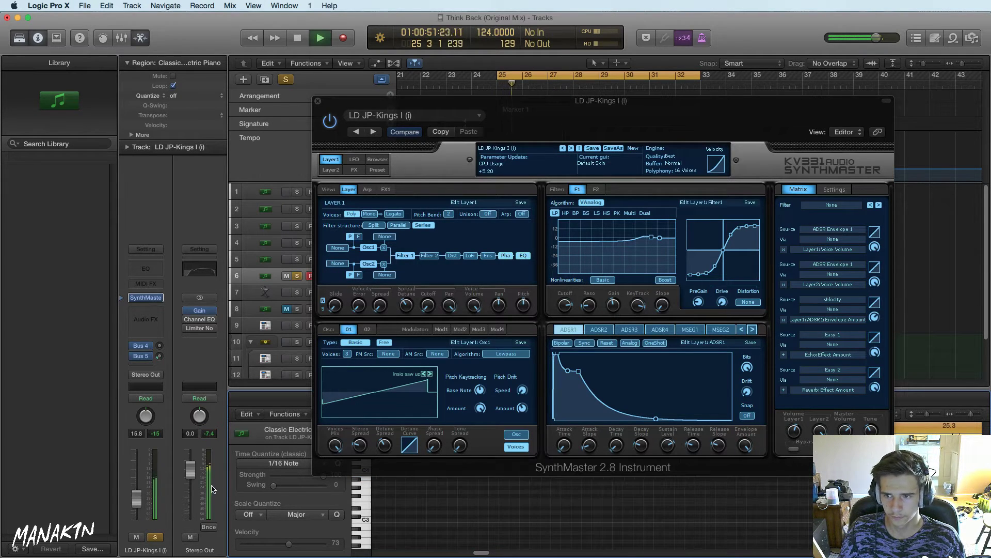
left_click(159, 536)
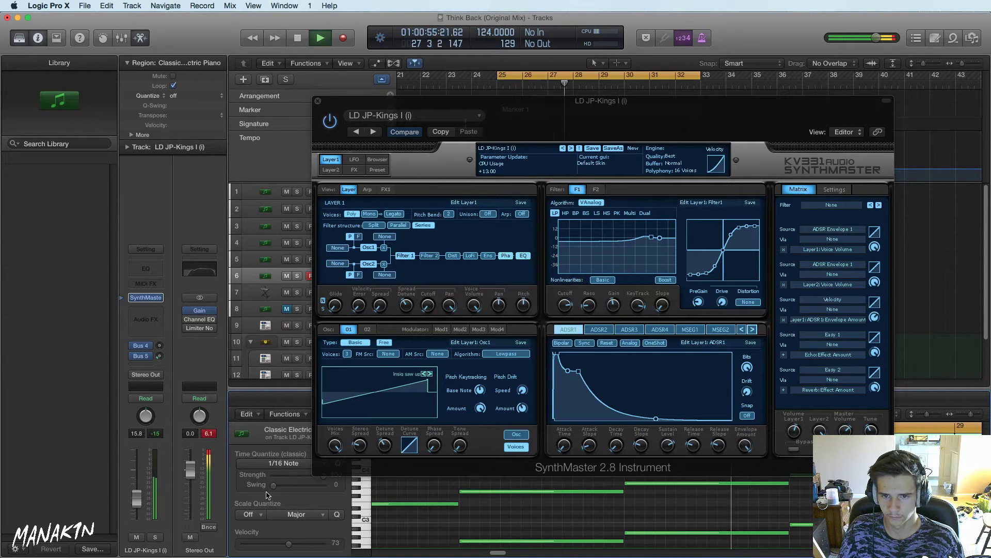
key("space")
left_click(159, 537)
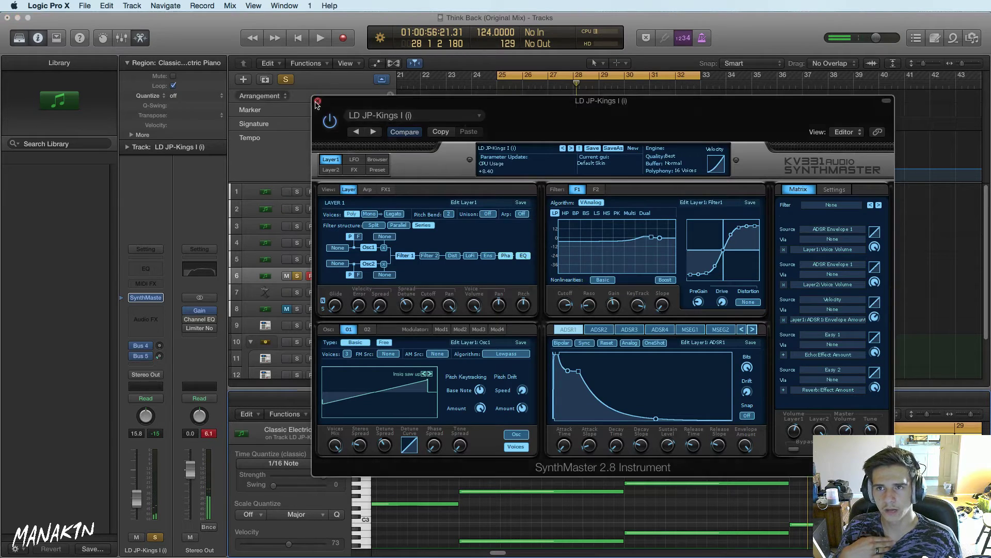
Close the synth window and insert a stereo Channel EQ on the LD JP-Kings I (i) track
left_click(318, 102)
mouse_move(163, 296)
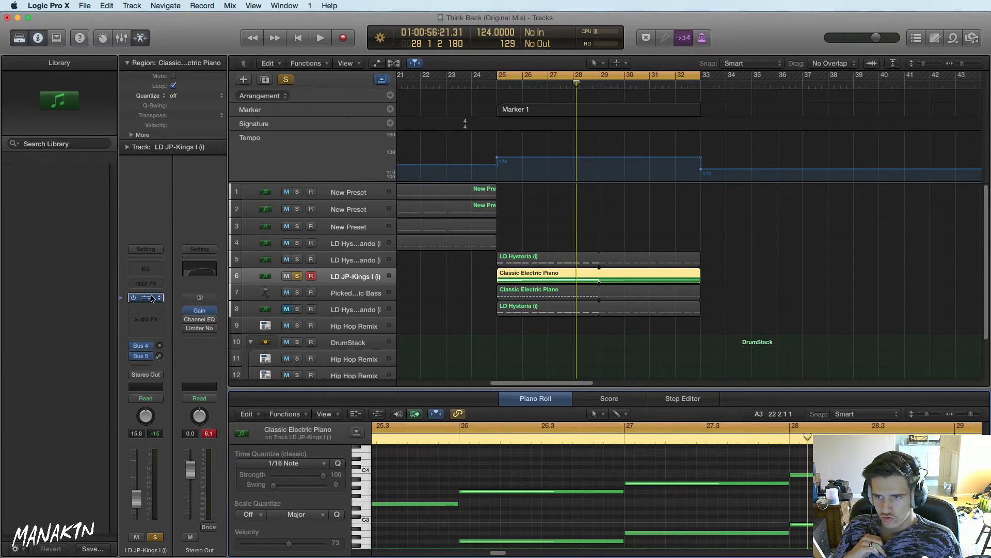
left_click(151, 311)
mouse_move(193, 357)
mouse_move(269, 355)
left_click(305, 355)
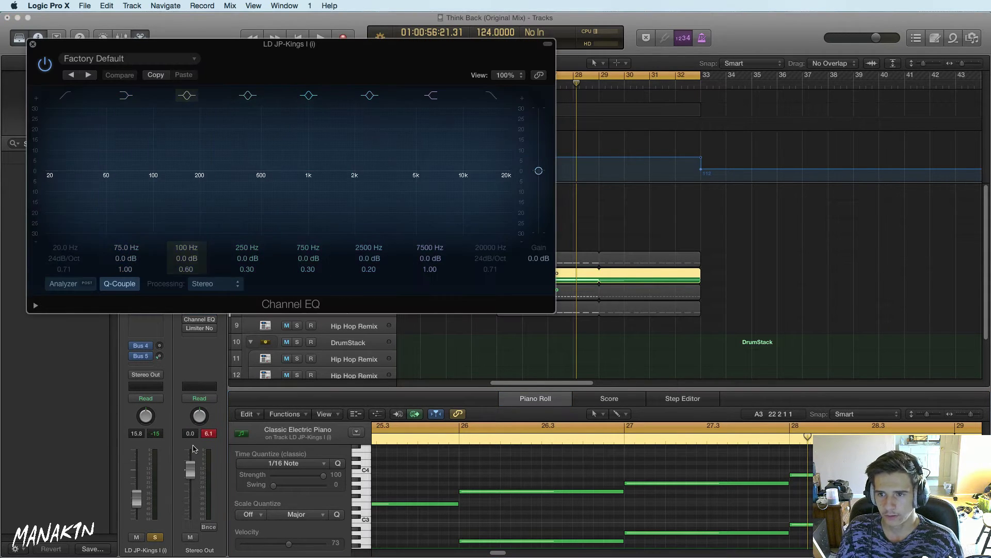
During playback, move the Channel EQ's 750 Hz band to 225 Hz and add a 24 dB/Oct low cut at 325 Hz
key("space")
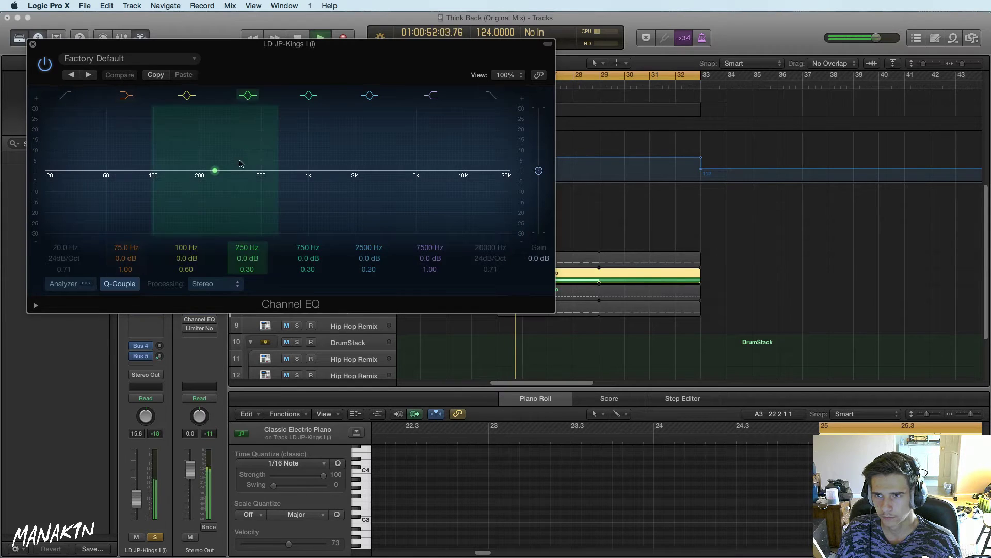
left_click_drag(286, 198, 198, 208)
left_click(198, 208, "alt")
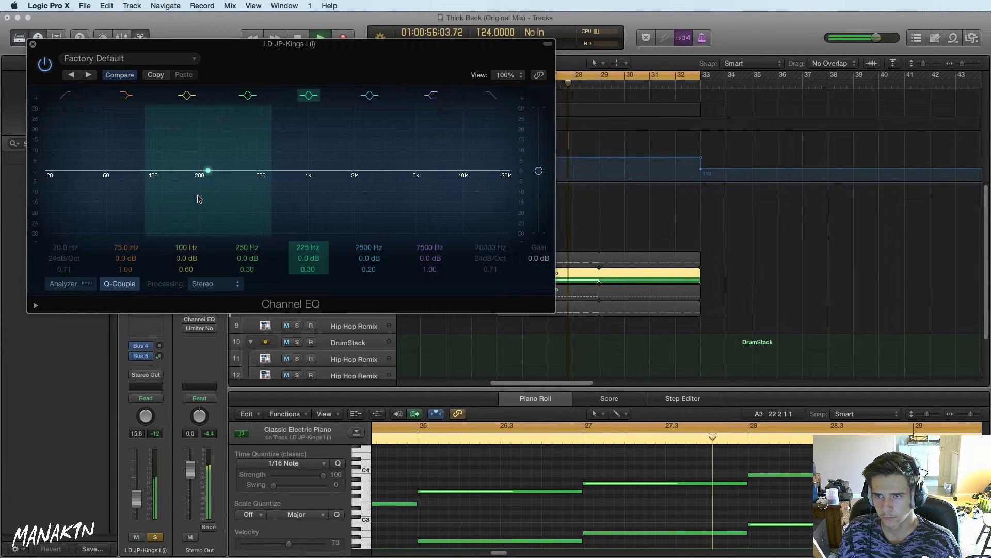
left_click_drag(74, 192, 232, 192)
Add a 12 dB/Oct high cut at 4650 Hz and, after hearing the full mix, raise the low cut to 520 Hz
left_click(493, 95)
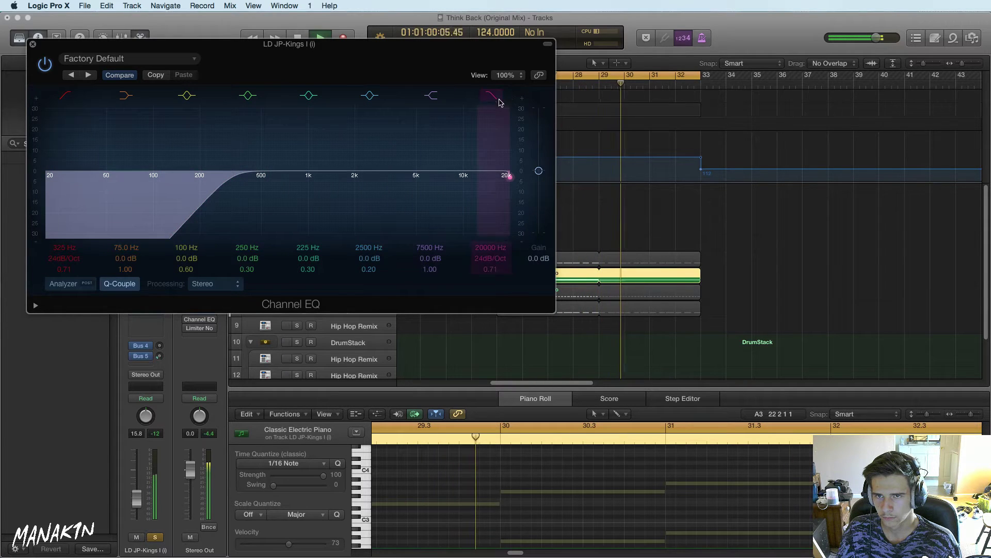
left_click_drag(504, 170, 409, 210)
left_click_drag(491, 258, 501, 263)
left_click_drag(465, 212, 419, 216)
left_click(447, 237)
left_click_drag(491, 258, 490, 254)
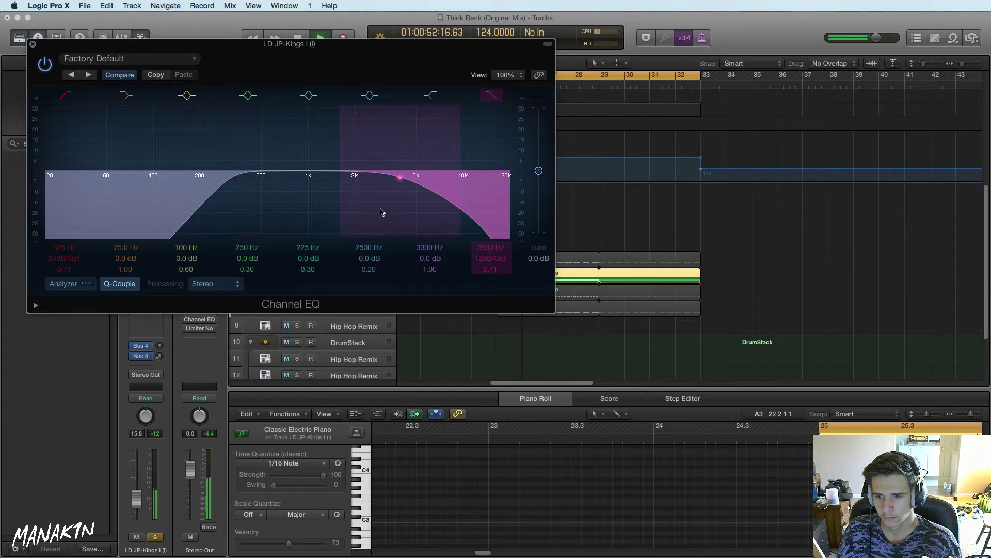
left_click_drag(376, 210, 414, 210)
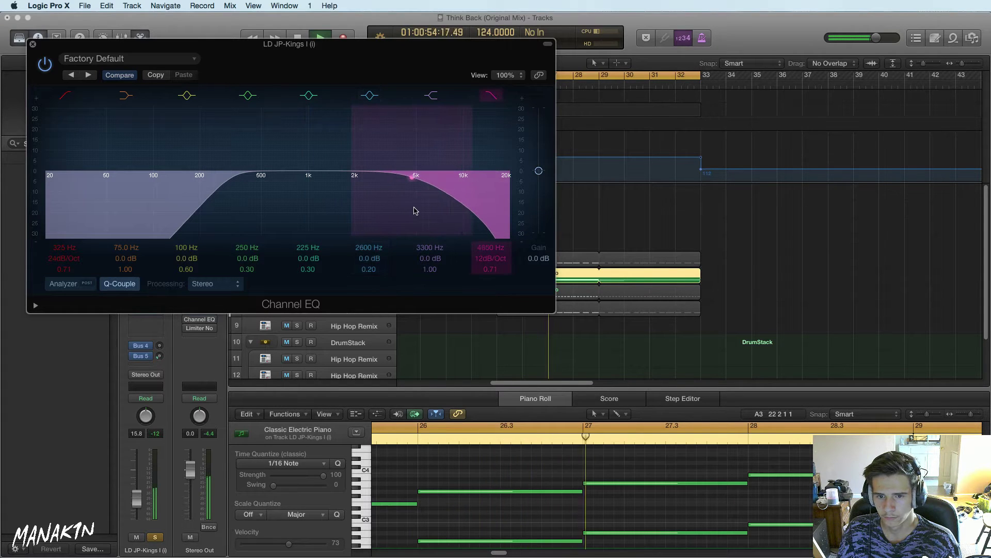
left_click(161, 537)
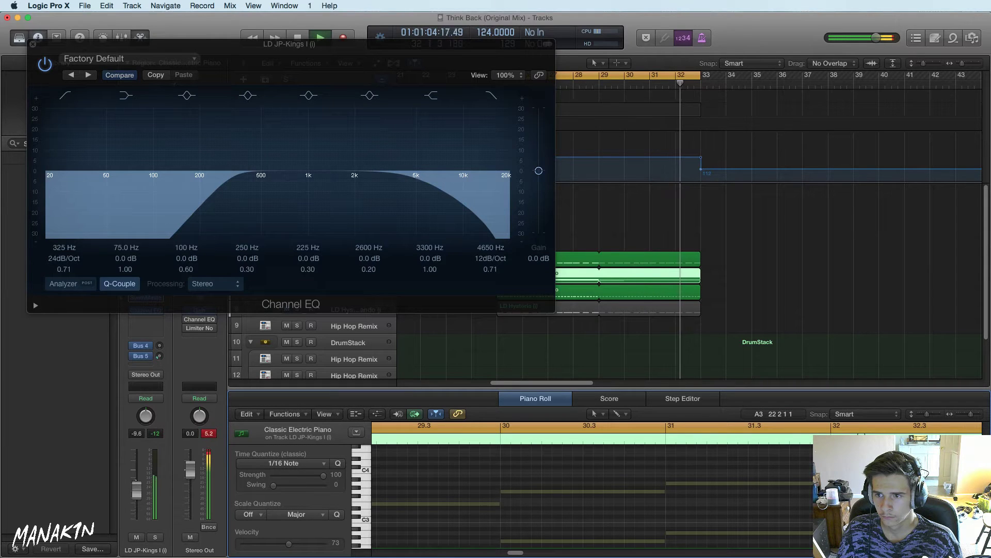
left_click_drag(214, 215, 258, 215)
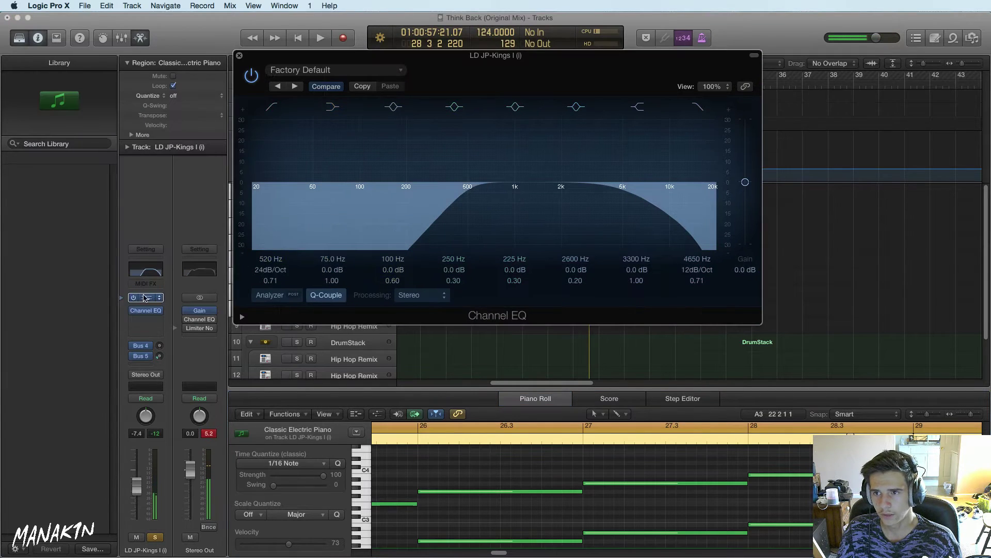
Reopen the track's SynthMaster instrument and raise the stereo spread of Oscillator 1's voices to about 53% during playback
left_click(145, 299)
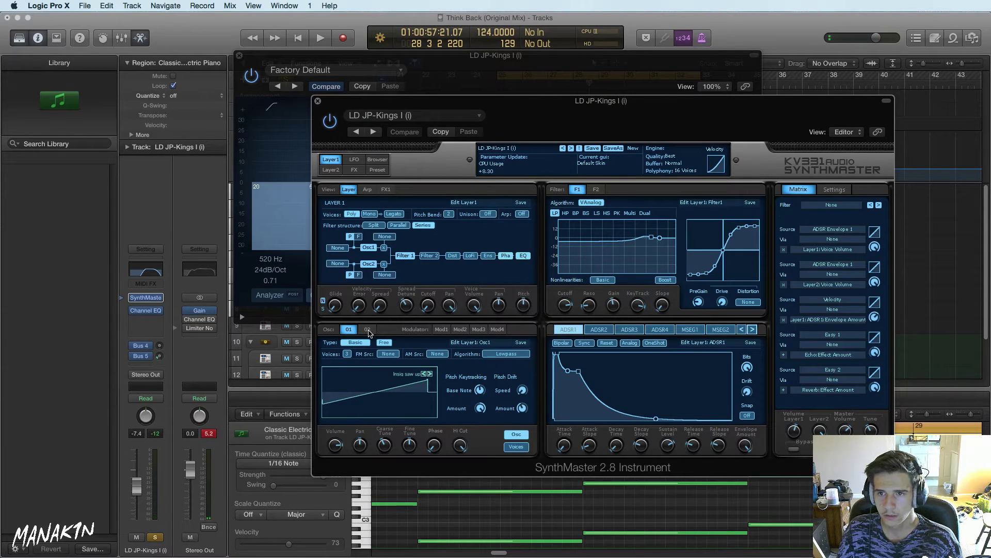
left_click(516, 447)
key("space")
left_click_drag(360, 445, 367, 411)
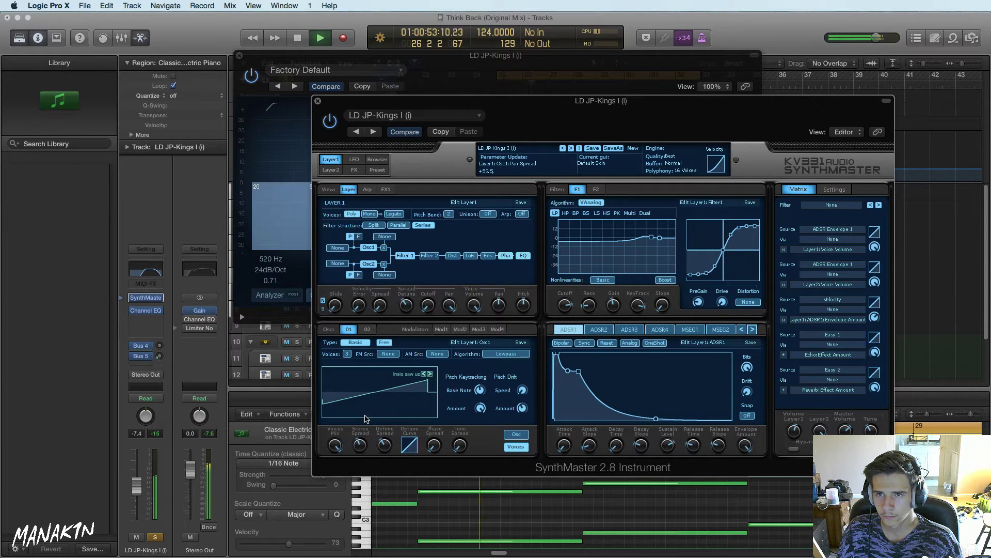
Set Layer 1's unison to 2 and its detune spread to about 36, restarting playback to hear the change
left_click(488, 214)
left_click(505, 235)
left_click(409, 308)
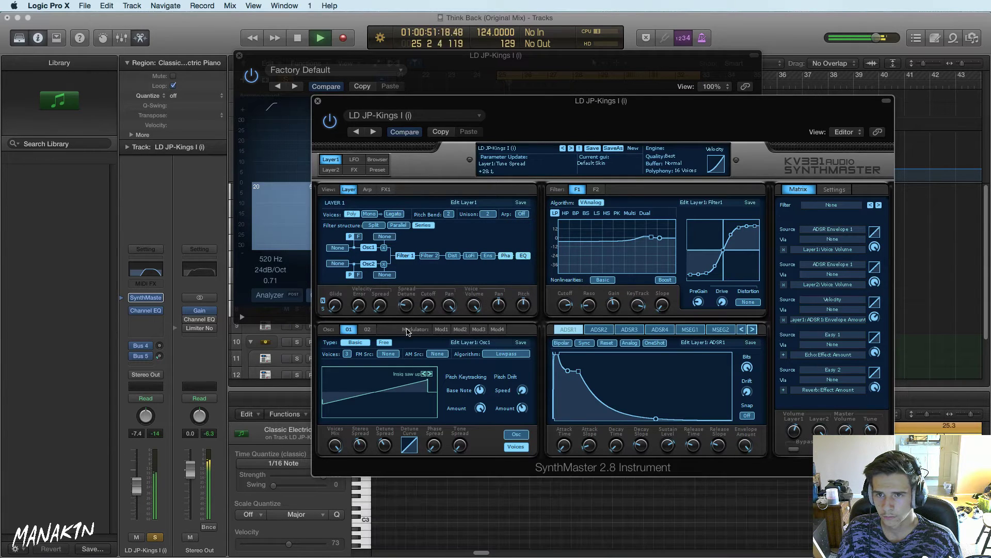
scroll(461, 302, "up", 3)
key("space")
key("space")
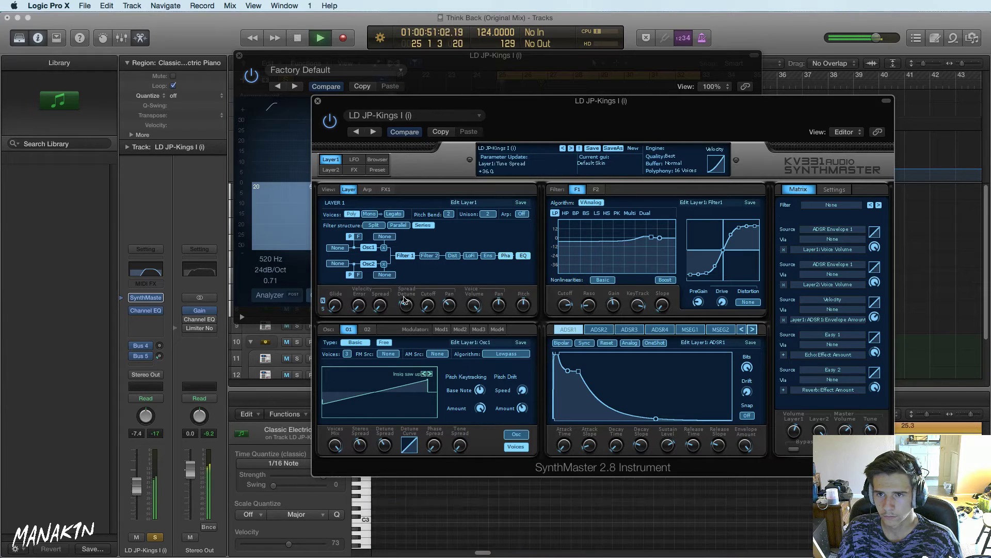
Set Layer 1's pan spread to about 35 in the full mix, close both plug-in windows, and solo the stopped track
left_click(155, 538)
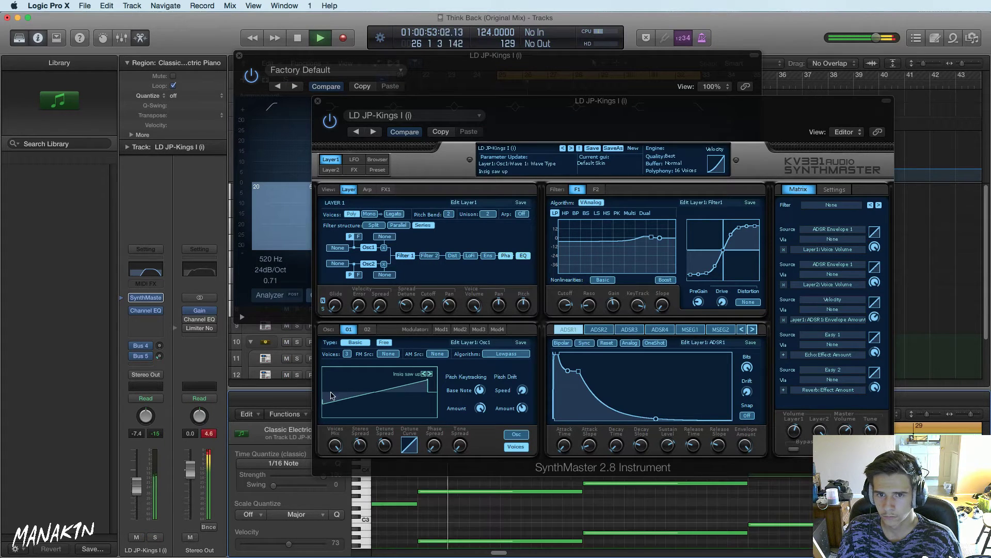
left_click(451, 311)
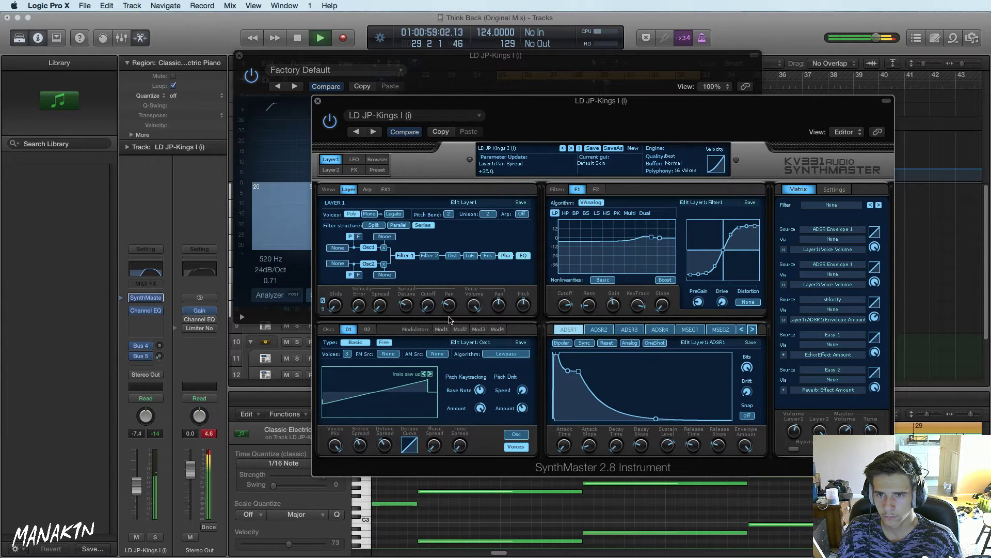
left_click(318, 100)
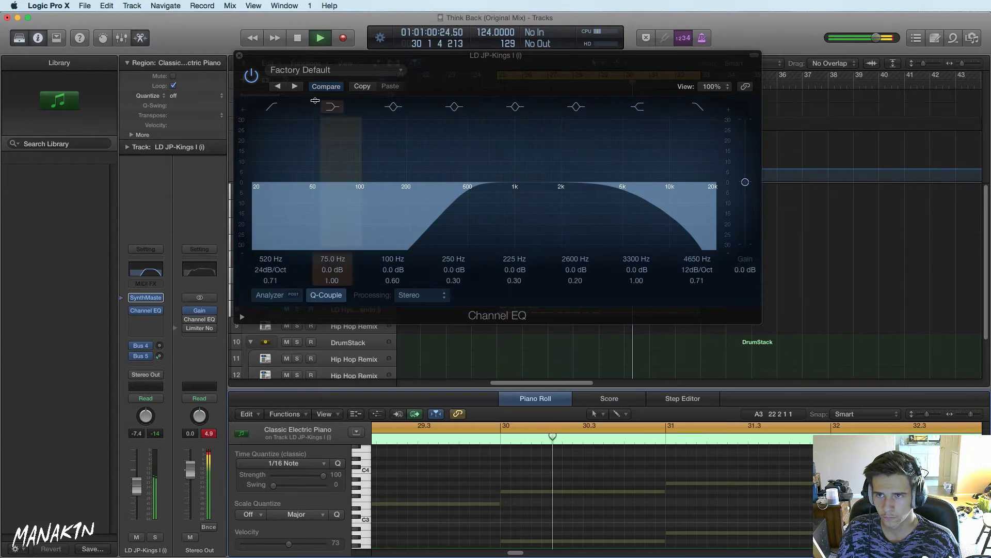
key("super+w")
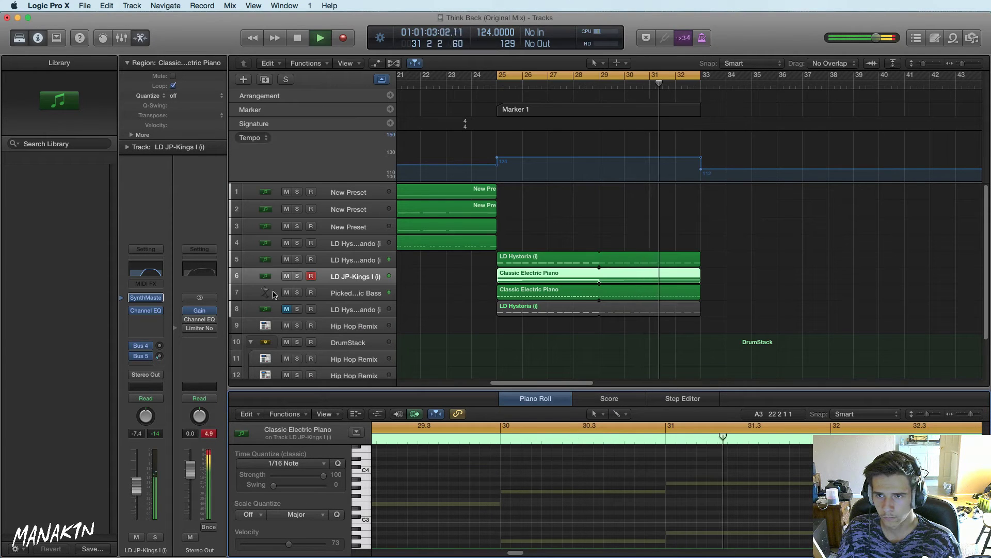
left_click(298, 276)
key("space")
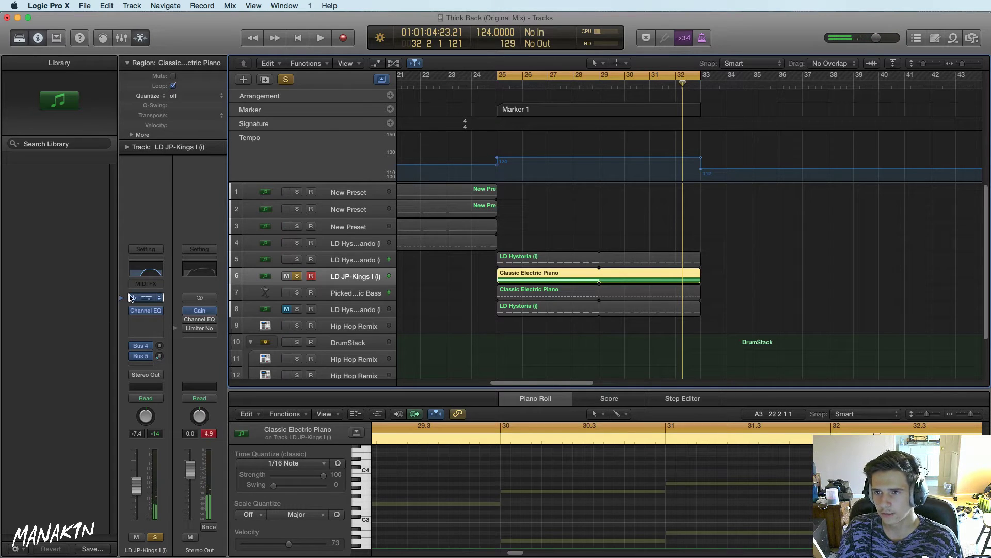
Check the effects routing on SynthMaster's FX page, close the plug-in window, and briefly play the soloed track
left_click(145, 297)
left_click(355, 170)
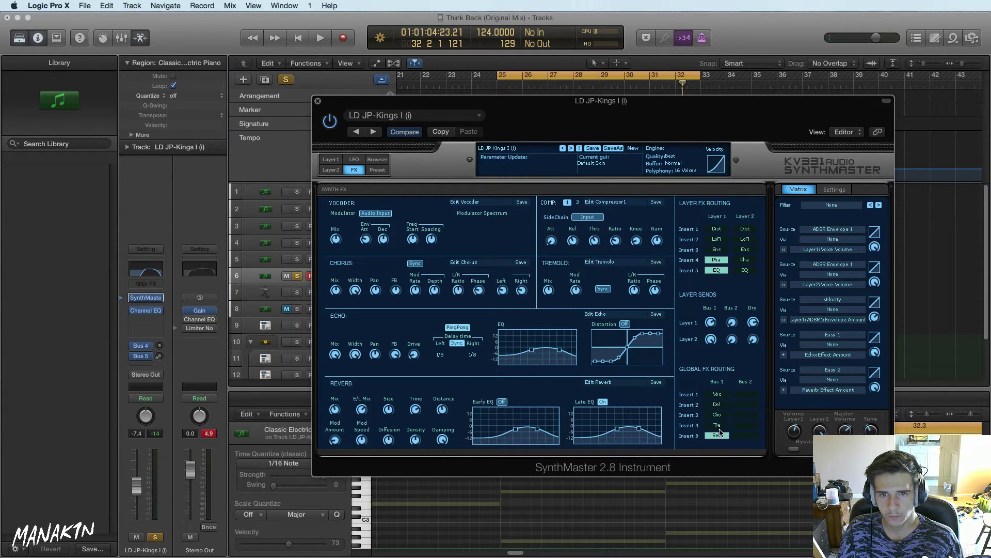
key("space")
left_click(318, 100)
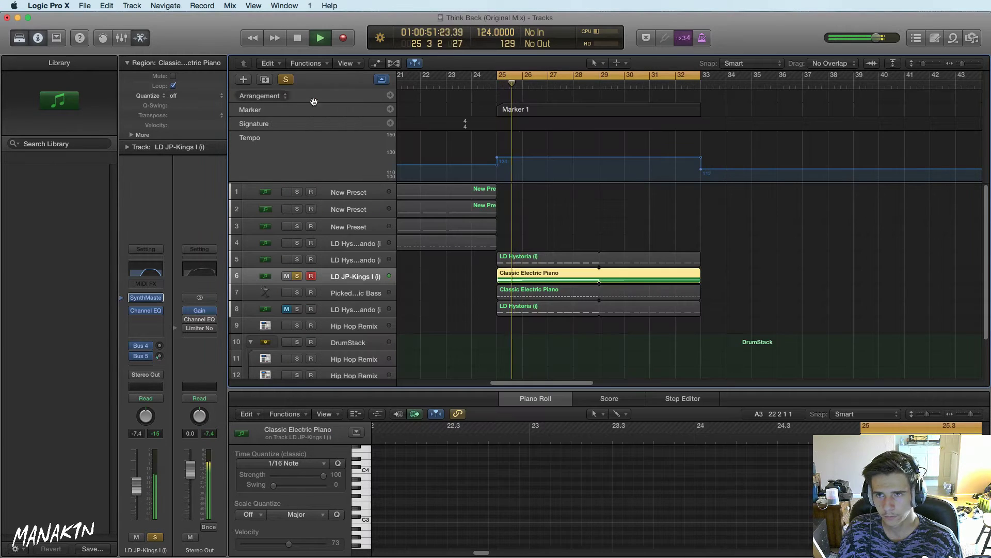
key("space")
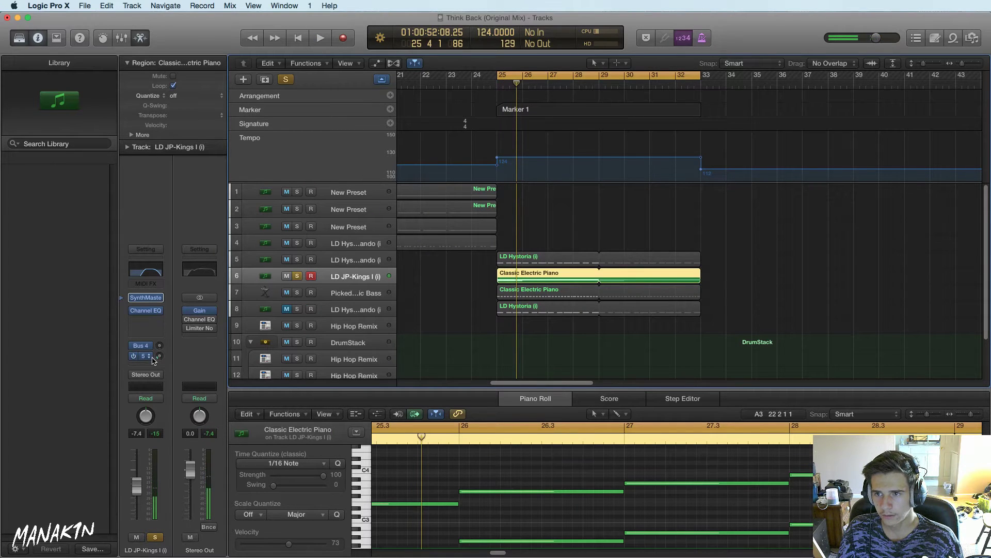
Remove the Bus 4 and Bus 5 sends from the LD JP-Kings I (i) track
left_click(153, 360)
left_click(154, 400)
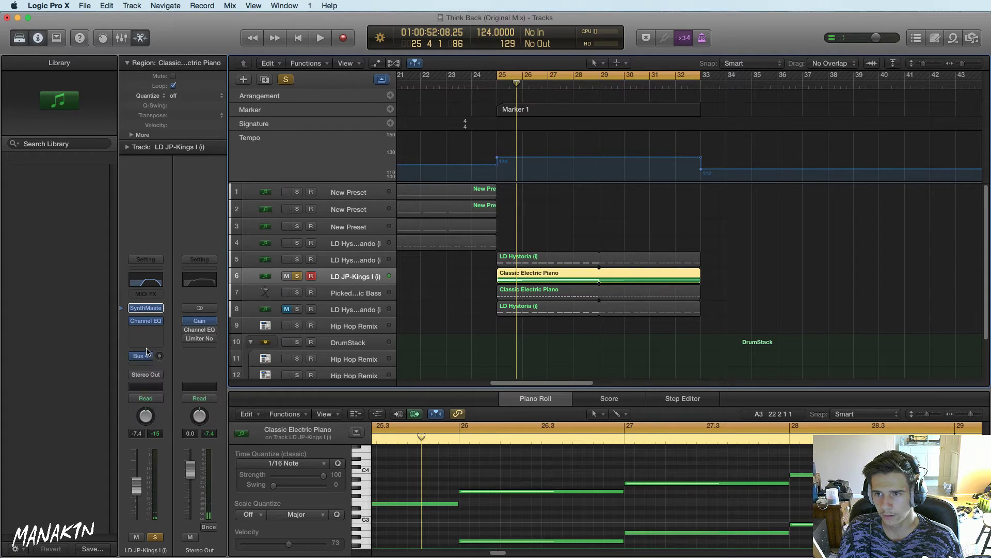
left_click(148, 391)
left_click(155, 400)
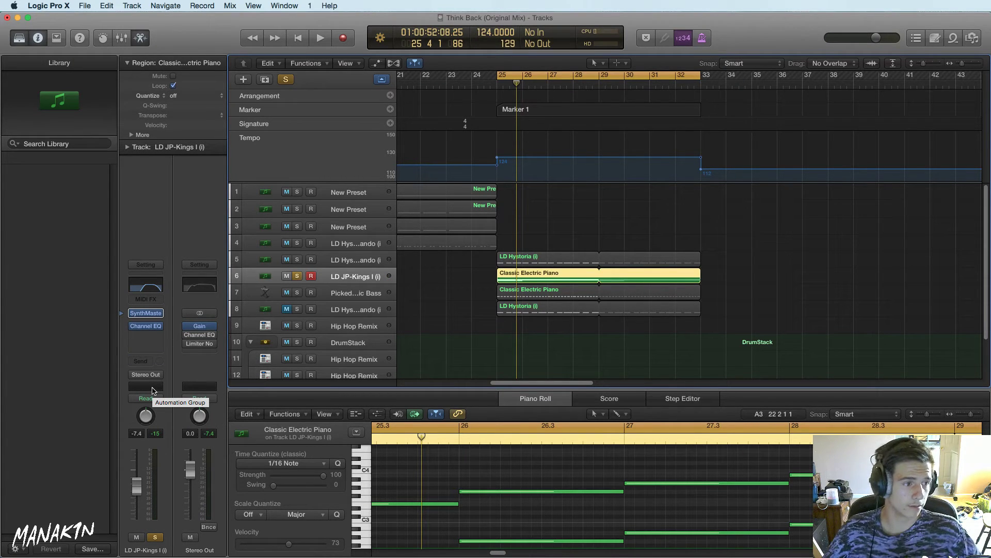
Insert a Space Designer reverb after the Channel EQ and load the Large Spaces hall setting 01.3s Choir Hall
left_click(157, 335)
mouse_move(179, 422)
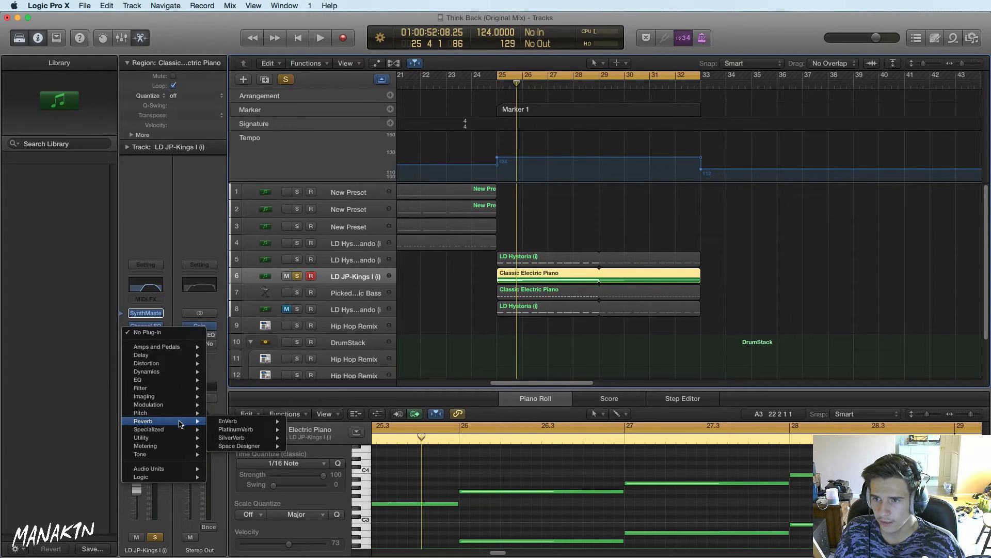
left_click(320, 447)
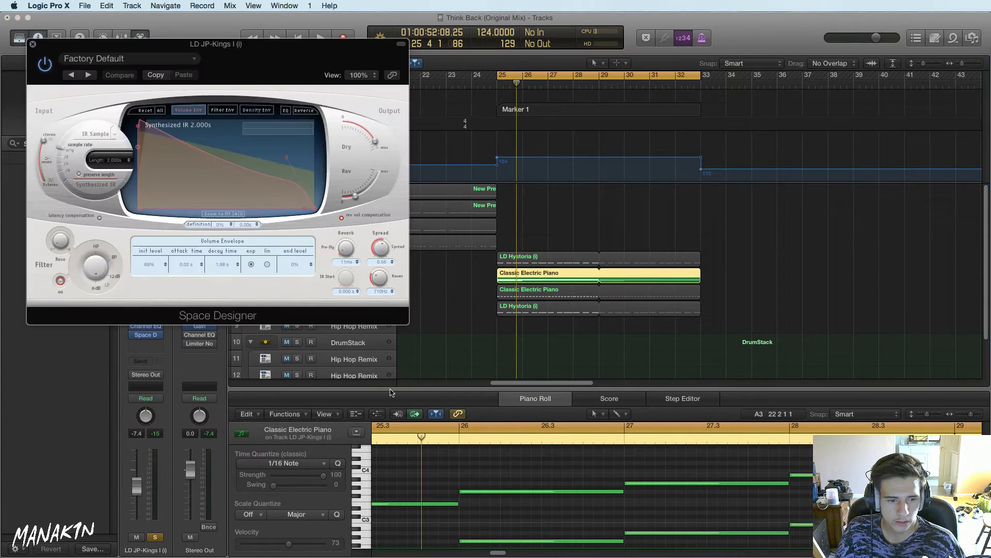
left_click_drag(287, 80, 590, 150)
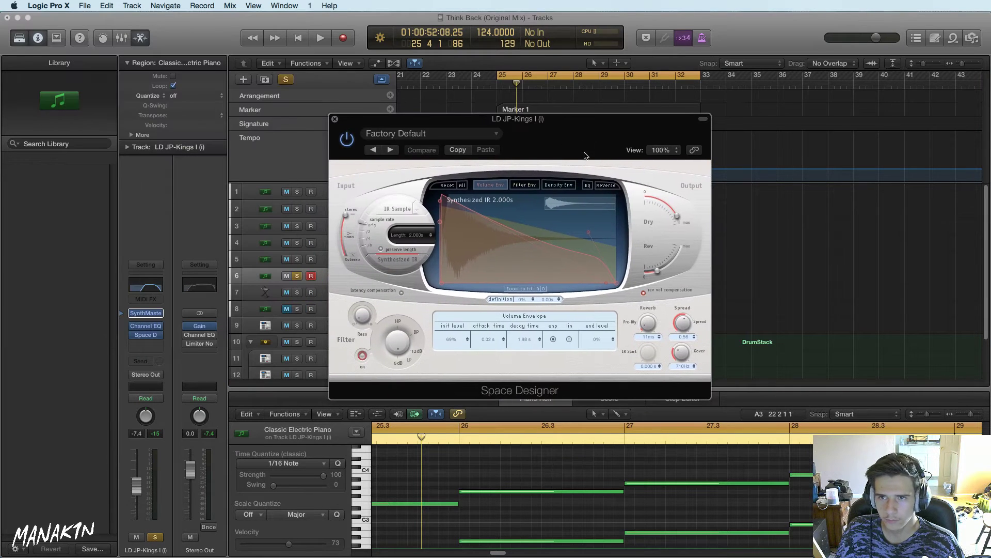
left_click(480, 140)
mouse_move(469, 336)
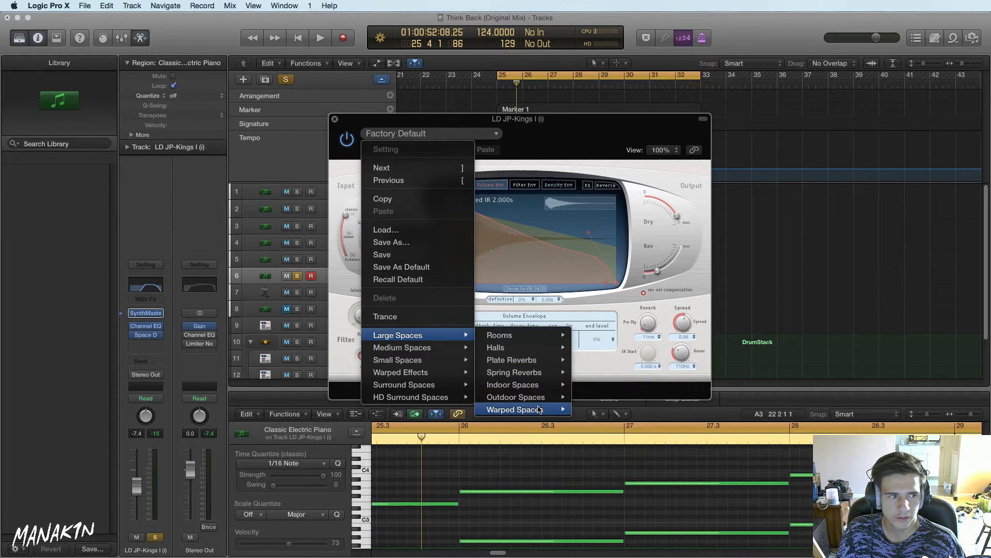
mouse_move(539, 409)
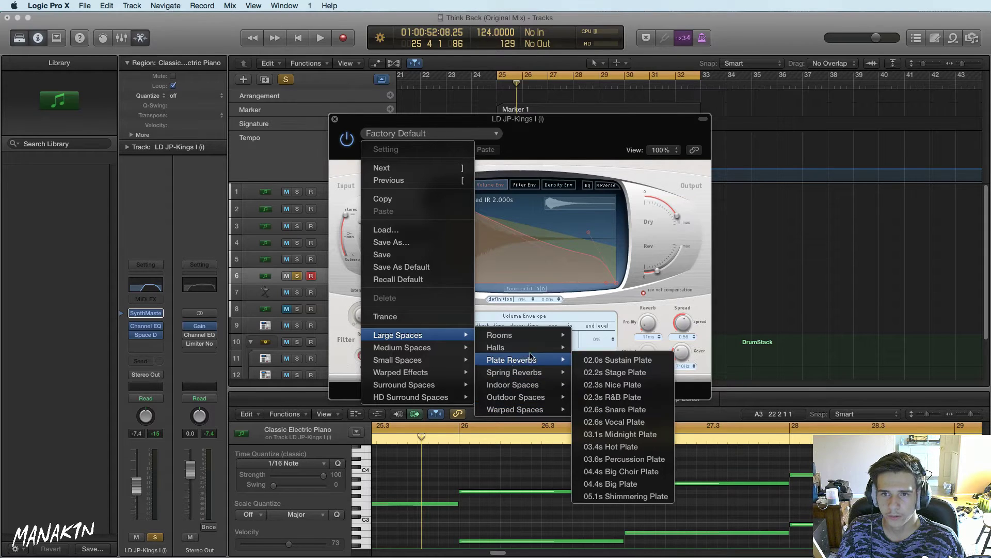
mouse_move(562, 350)
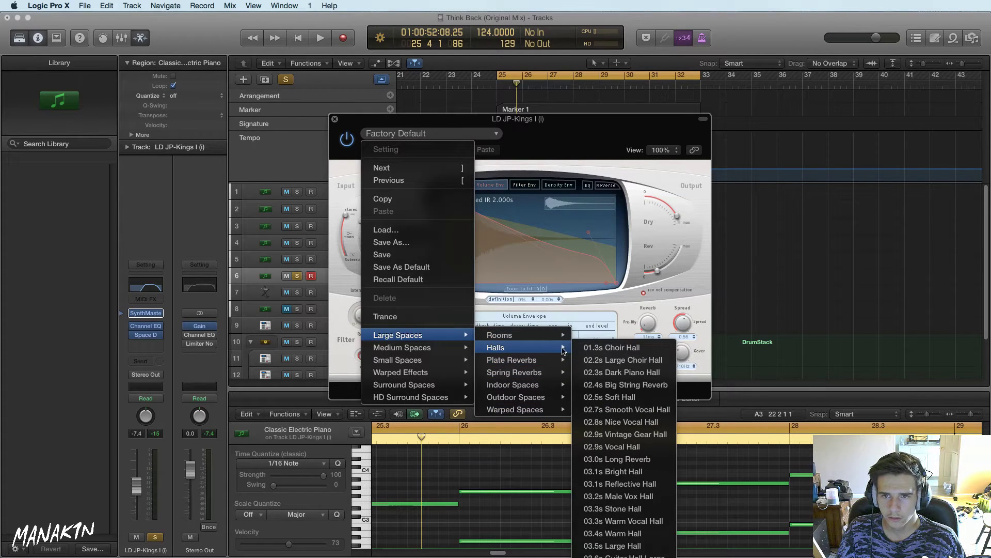
left_click(628, 352)
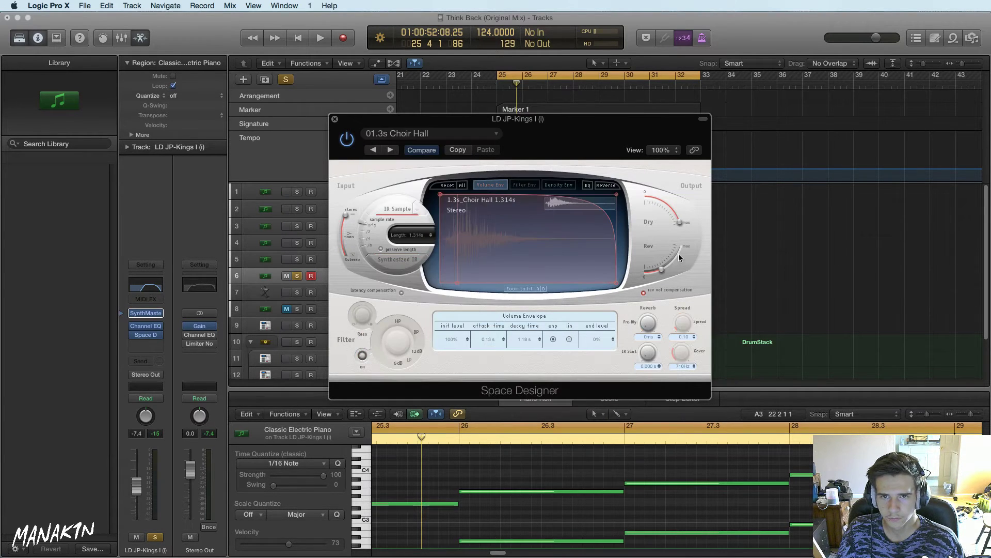
Listen to the reverb soloed and in the full mix, lower its reverb output slightly, and solo the track again
key("space")
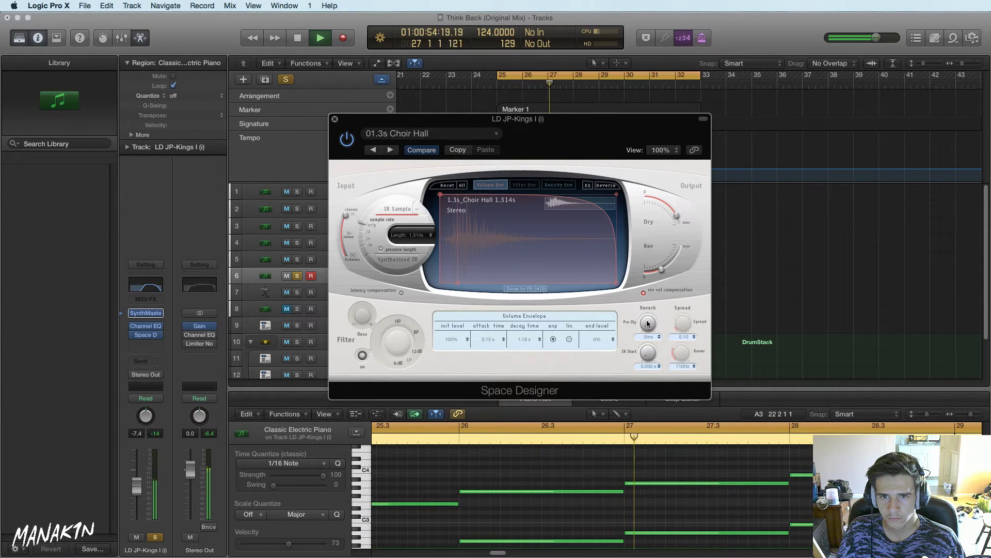
left_click(298, 277)
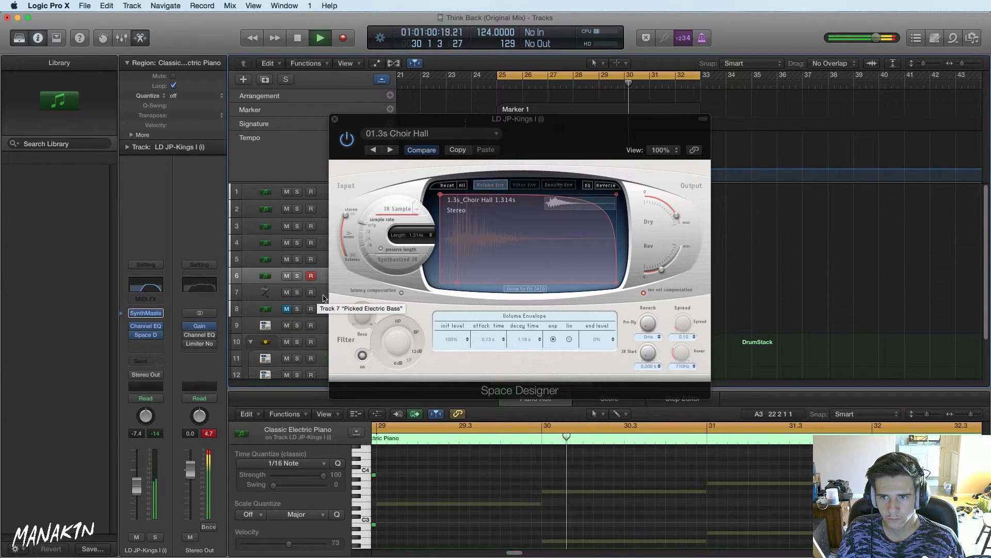
left_click_drag(661, 270, 658, 276)
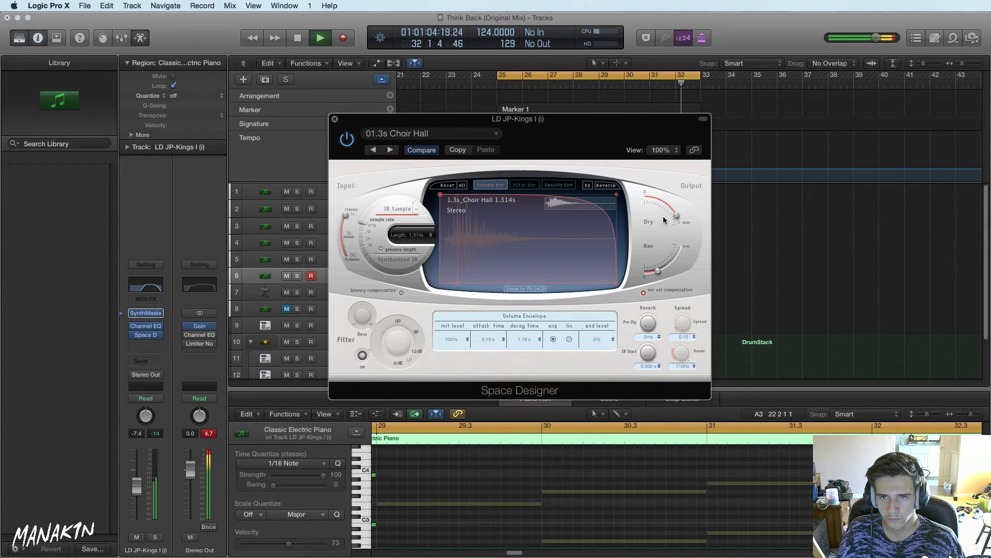
key("space")
left_click(154, 538)
key("space")
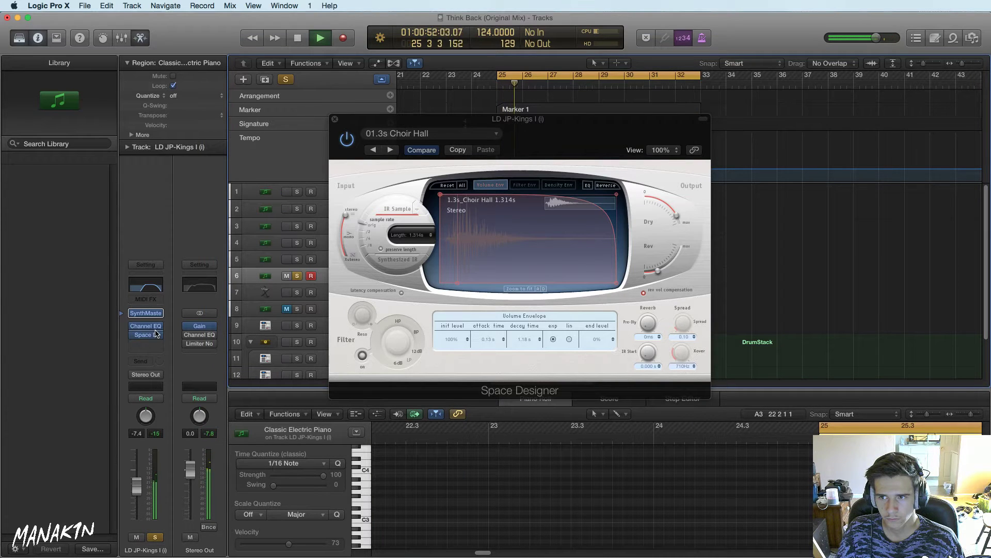
Insert the Proximity audio unit between the Channel EQ and Space Designer
left_click(155, 335)
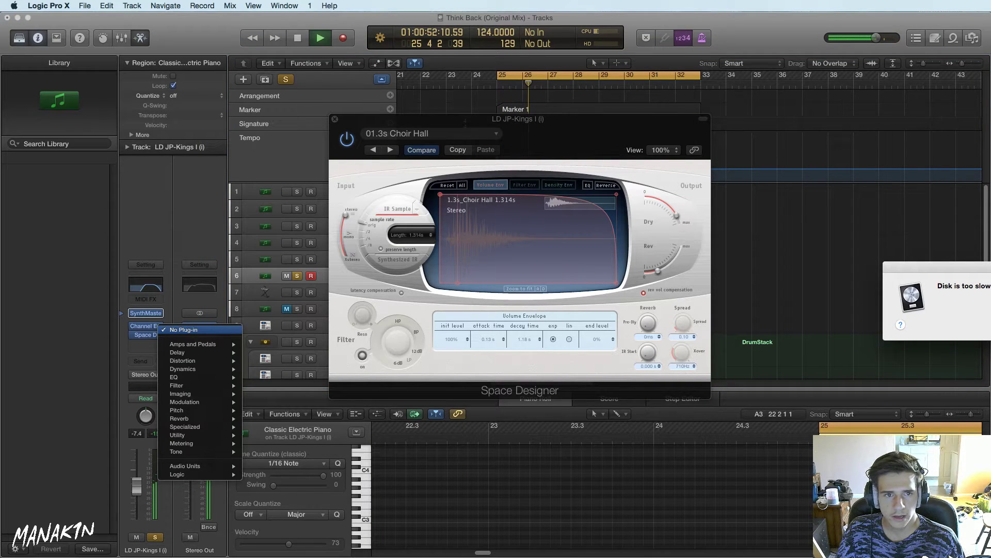
left_click(149, 335)
mouse_move(209, 475)
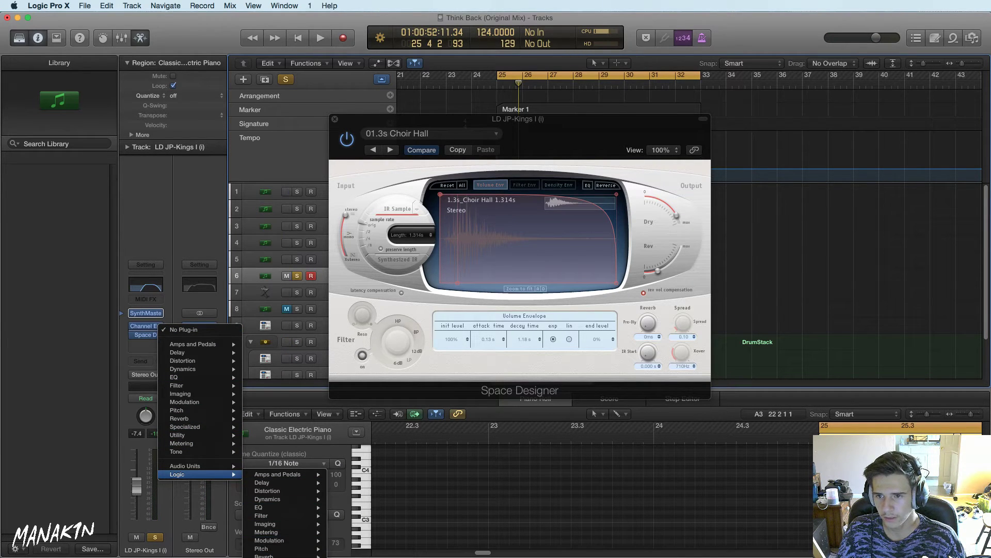
mouse_move(235, 466)
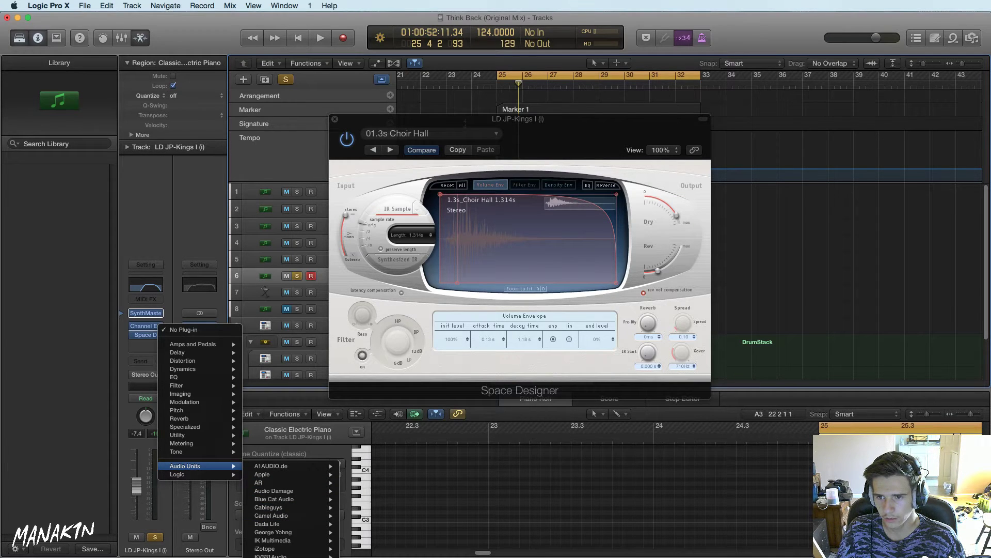
left_click(289, 548)
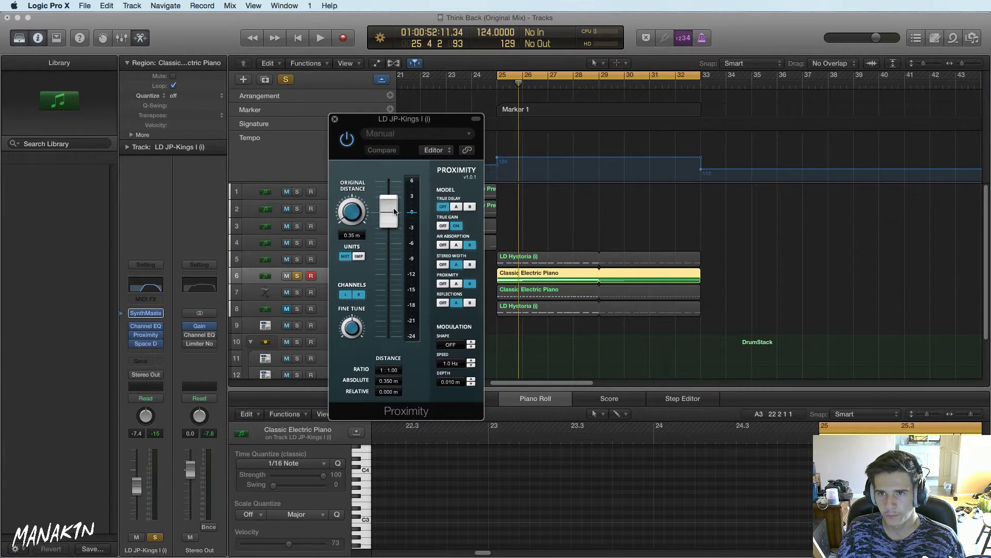
Pull Proximity's fader down to an absolute distance of about 1.03 m during playback, comparing stereo width off with model A and keeping A
key("space")
left_click_drag(391, 212, 396, 258)
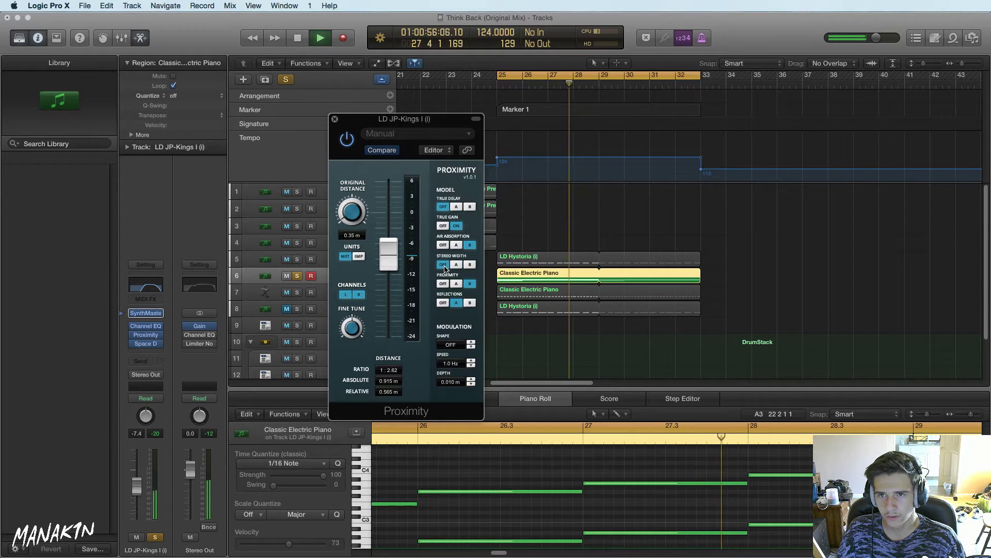
left_click_drag(390, 261, 394, 275)
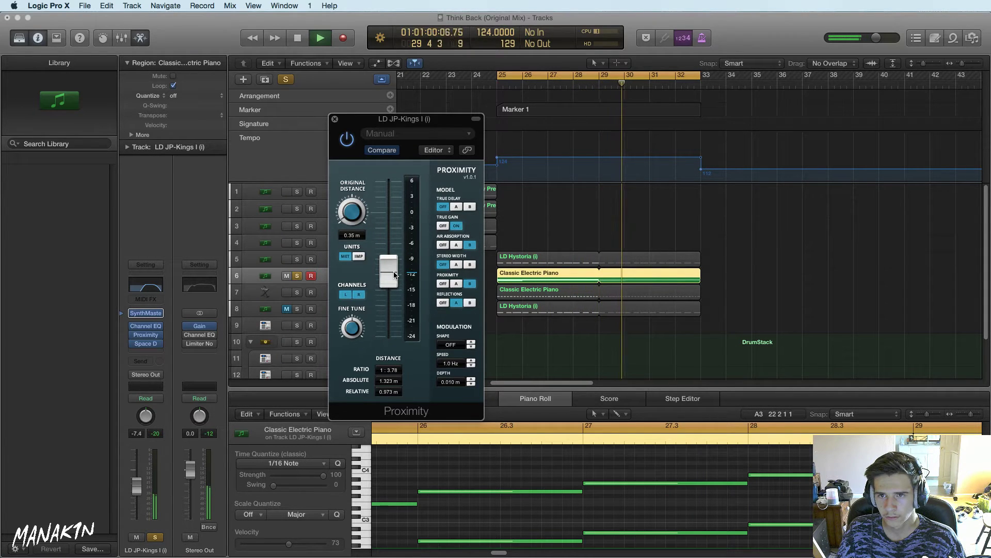
left_click(456, 265)
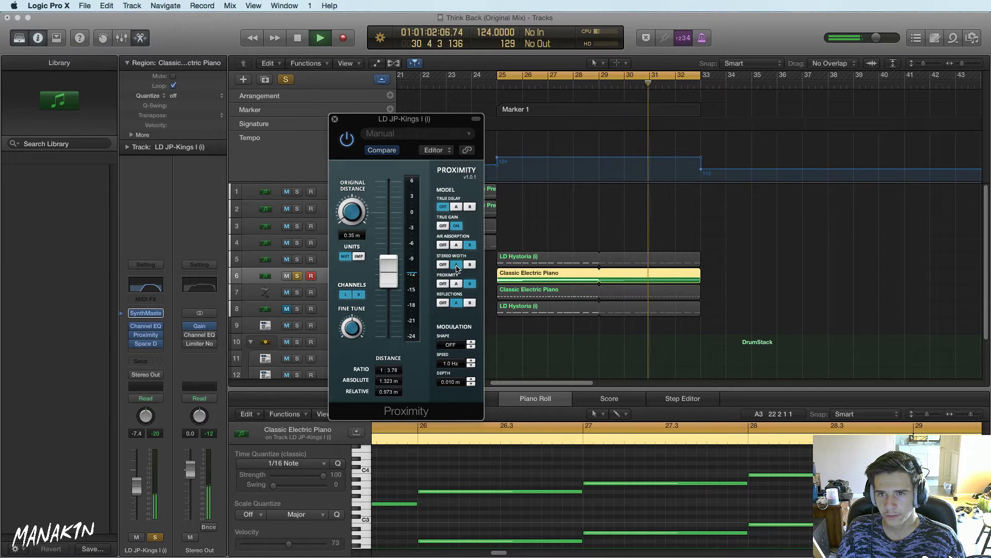
left_click_drag(395, 274, 397, 264)
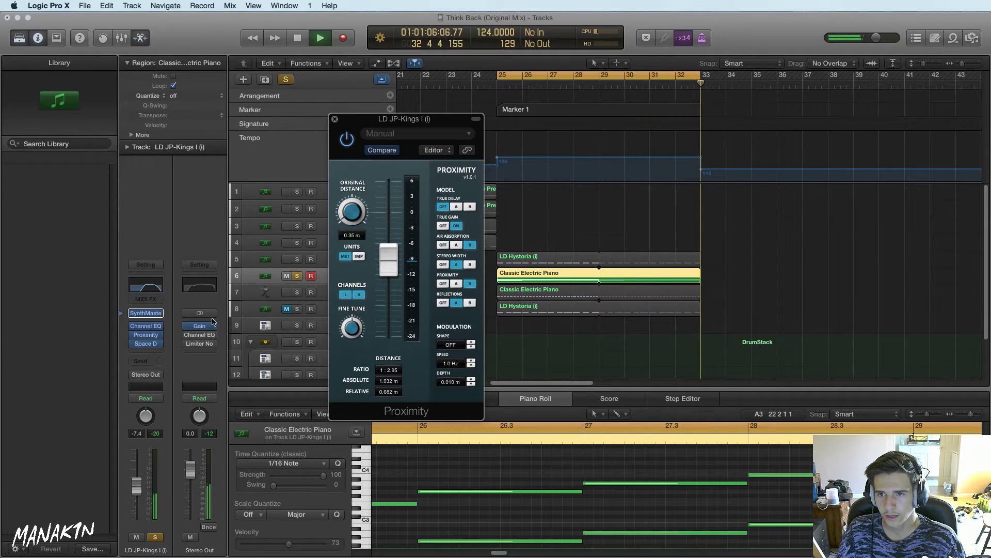
Raise Space Designer's reverb output slightly, unsolo the track, and raise its volume to -4.9 dB
left_click(147, 345)
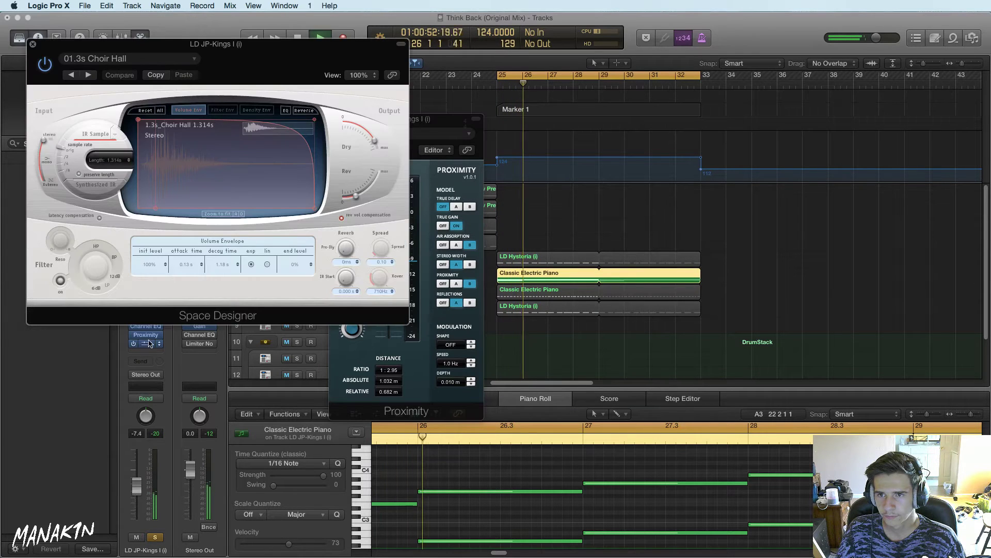
left_click_drag(357, 195, 362, 197)
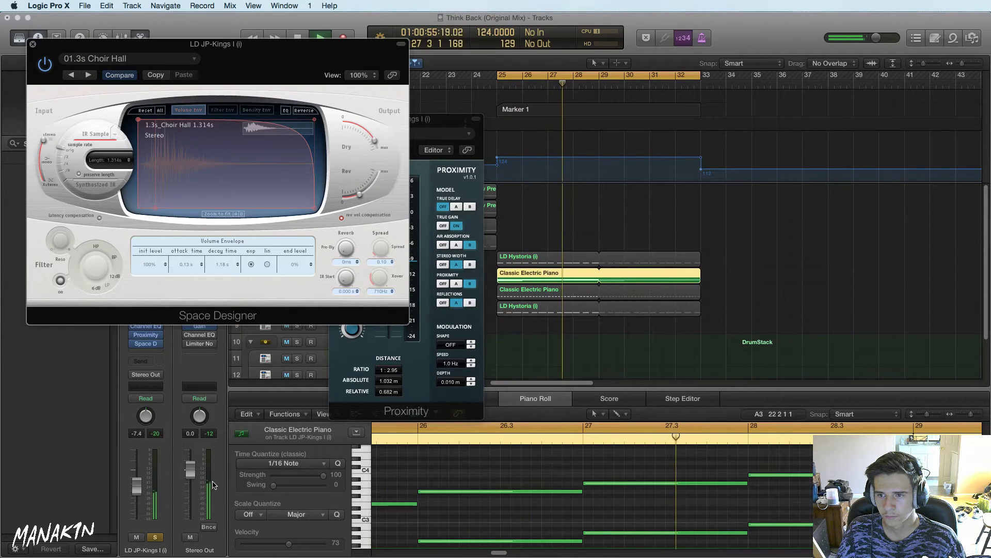
left_click(156, 537)
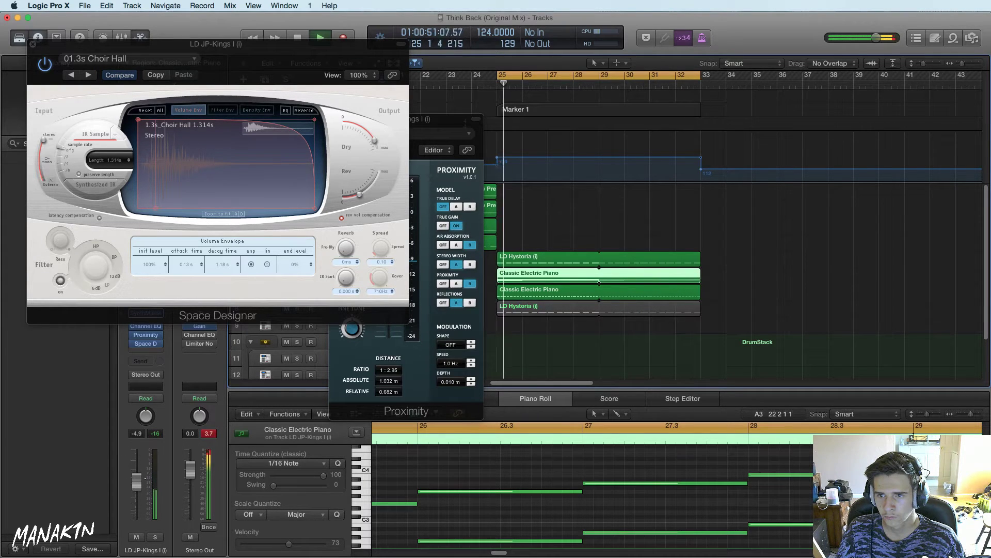
Transpose all notes in the track's Classic Electric Piano region up one octave and restart playback
left_click(516, 473)
key("super+a")
left_click_drag(513, 542, 513, 494)
key("space")
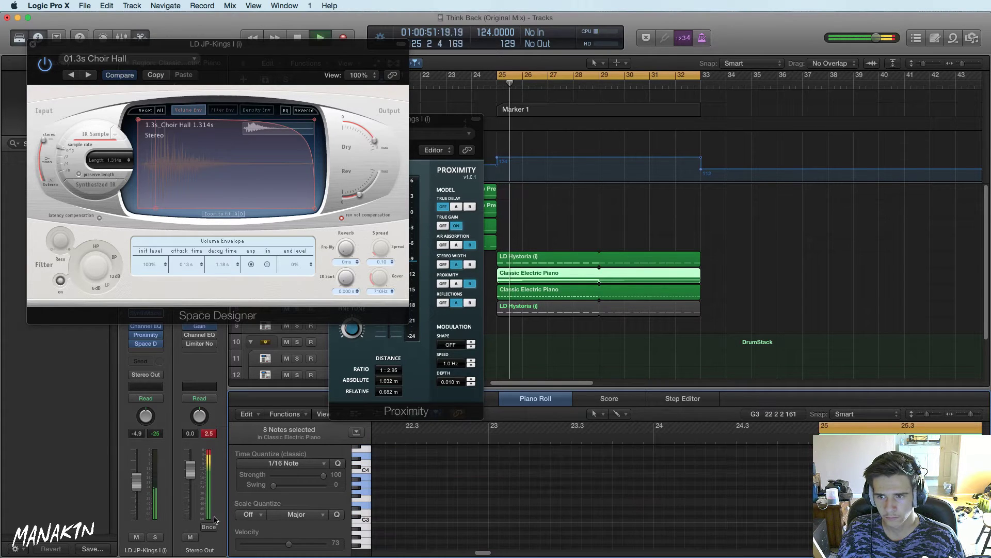
Compare the transposed part soloed and in the full mix, and raise the track's volume to -1.0 dB
left_click(156, 537)
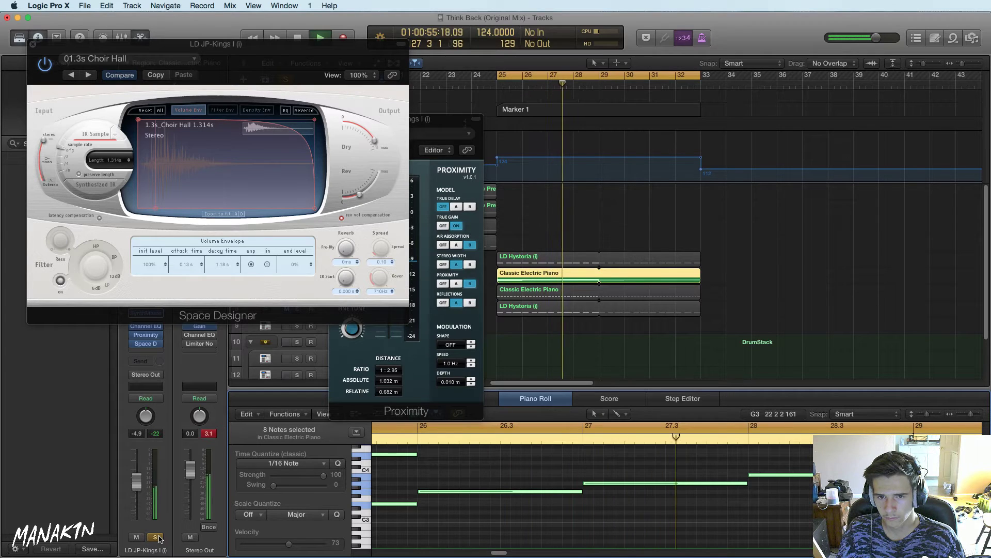
left_click(156, 537)
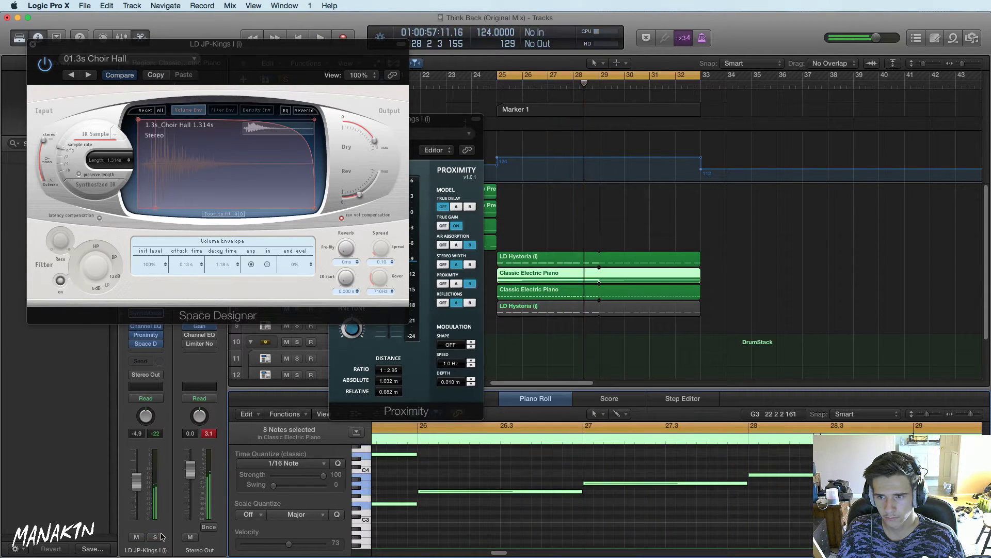
key("space")
key("space")
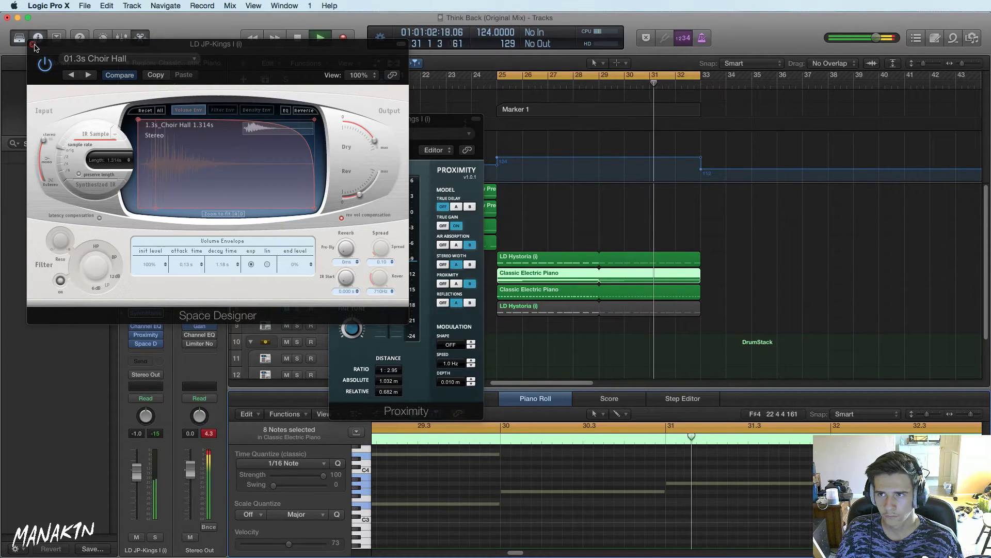
Close both plug-in windows and play from just before bar 22 to hear the transition into the section
key("super+w")
key("super+w")
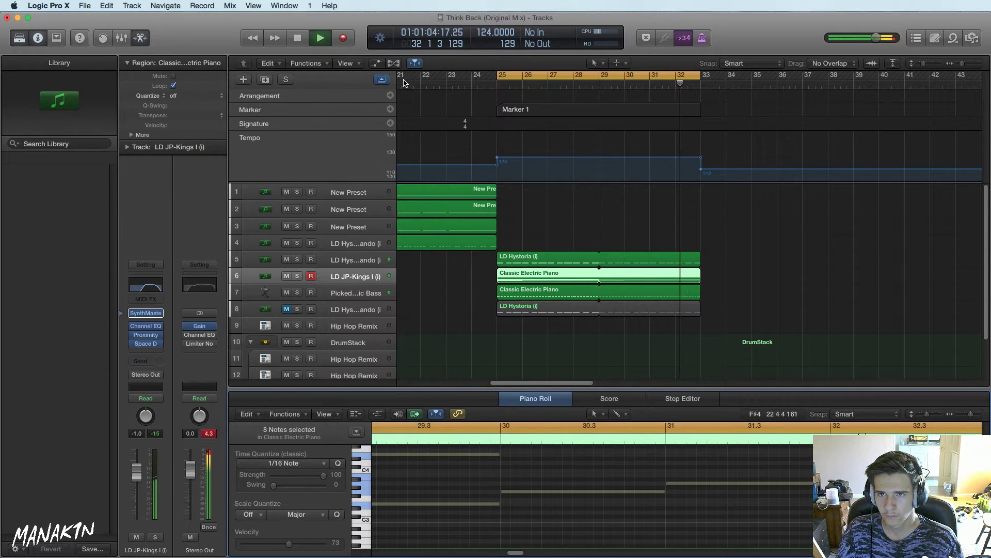
left_click(418, 83)
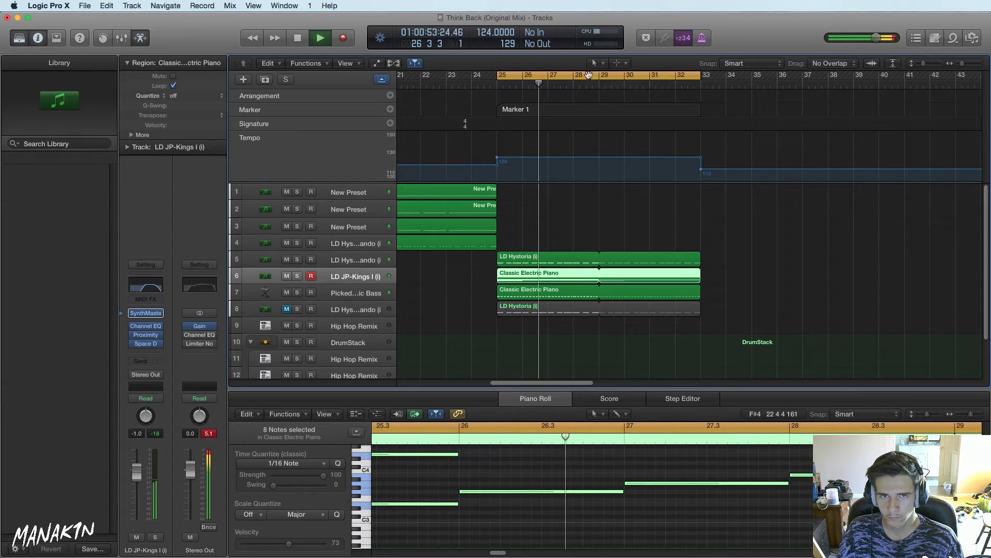
key("space")
Open the Markus Hakala's Kicks 24 bit folder inside My Samples in the file browser
left_click(973, 39)
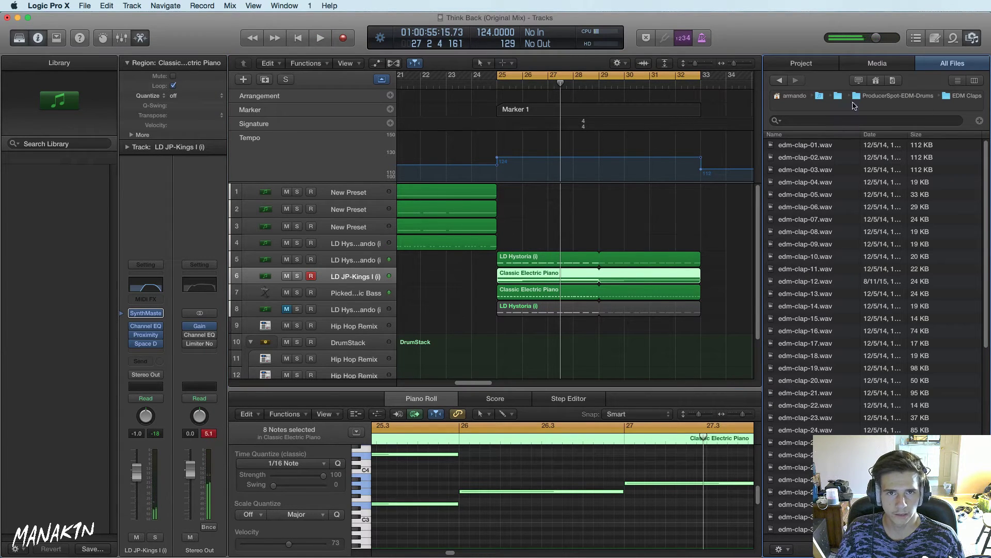
left_click(839, 96)
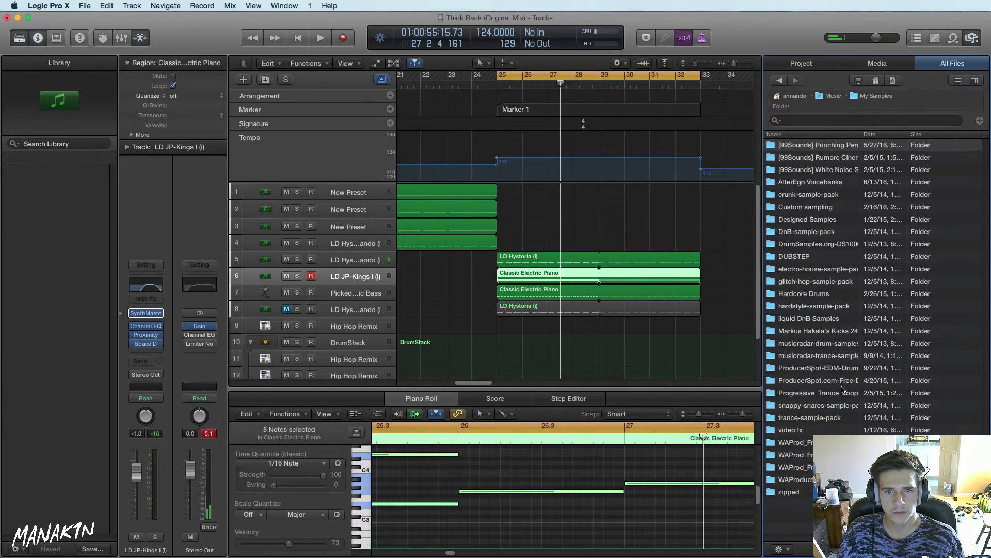
scroll(614, 280, "down", 3)
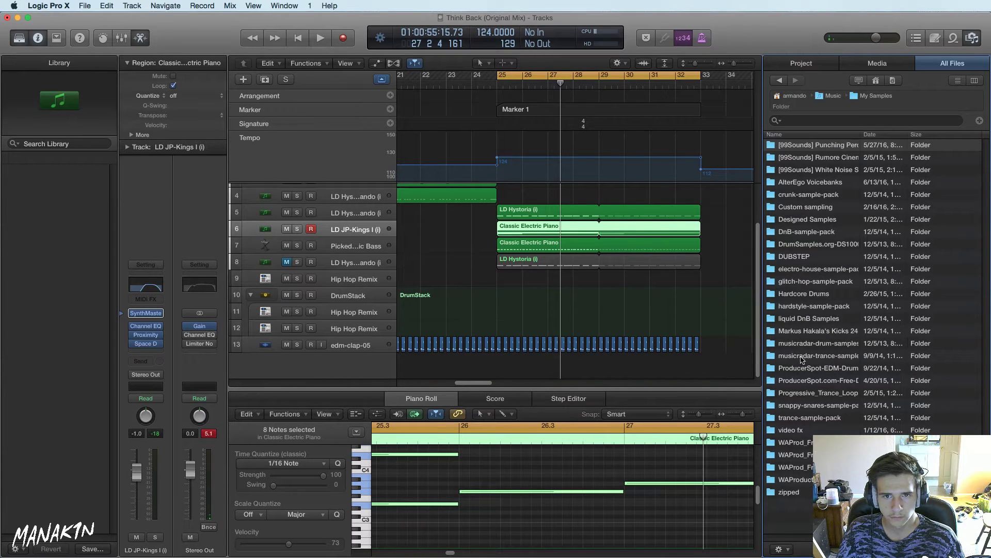
double_click(839, 333)
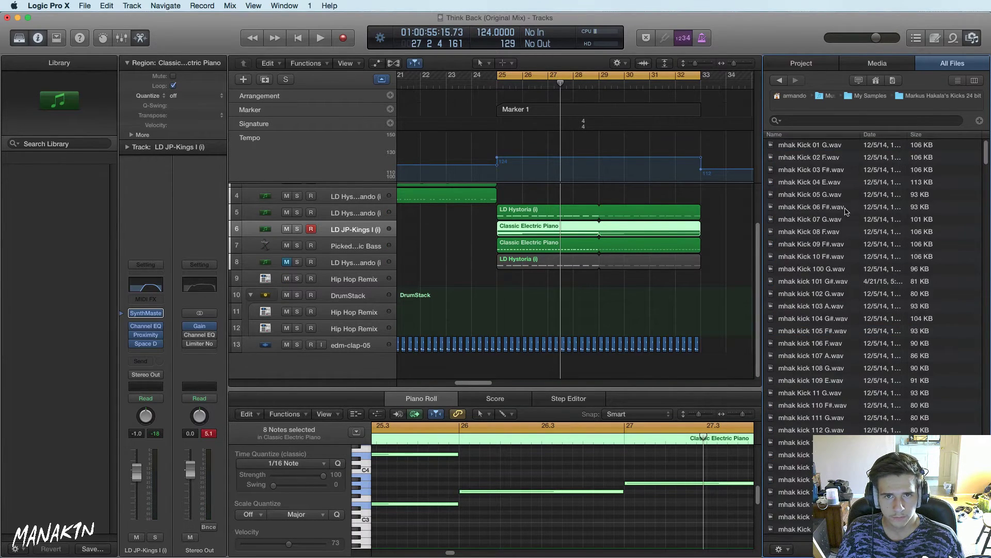
Audition kick samples in the first part of the folder, including 112 G, 107 A, 179 A and 163 A
left_click(848, 156)
left_click(794, 455)
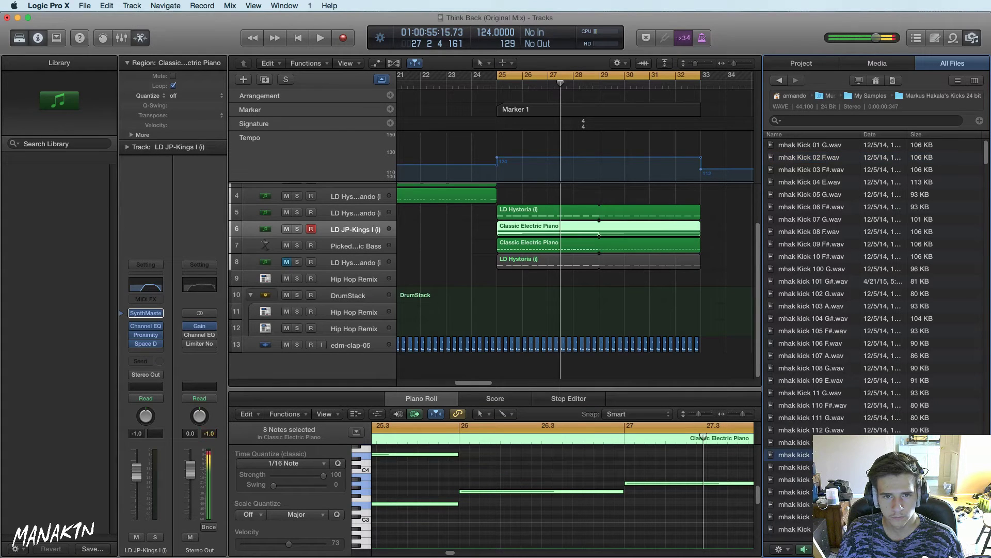
left_click(838, 431)
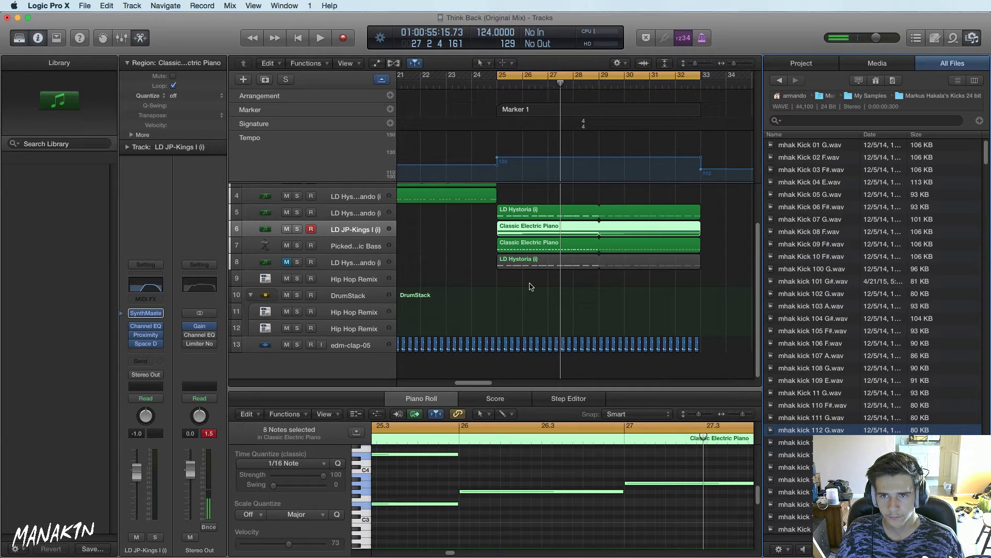
left_click(876, 356)
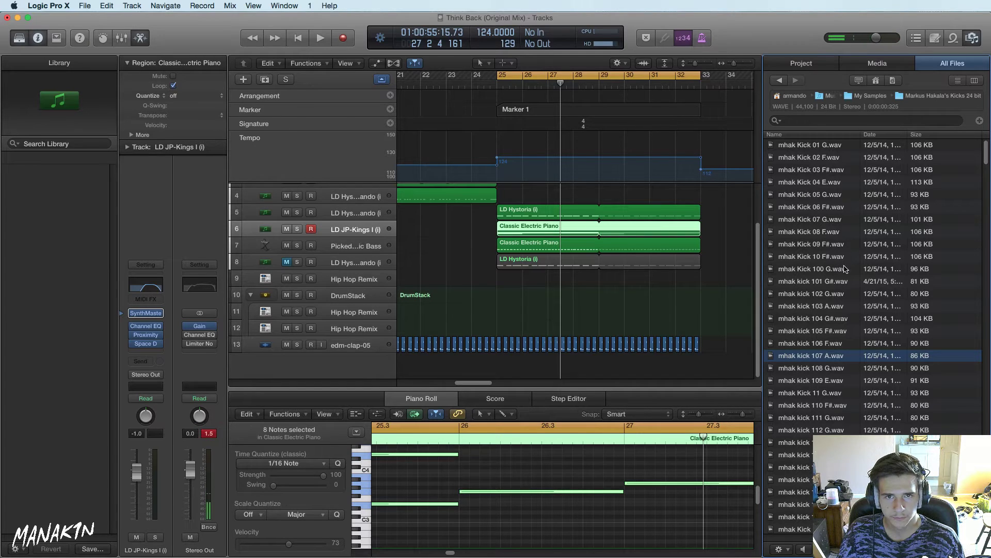
scroll(853, 382, "down", 8)
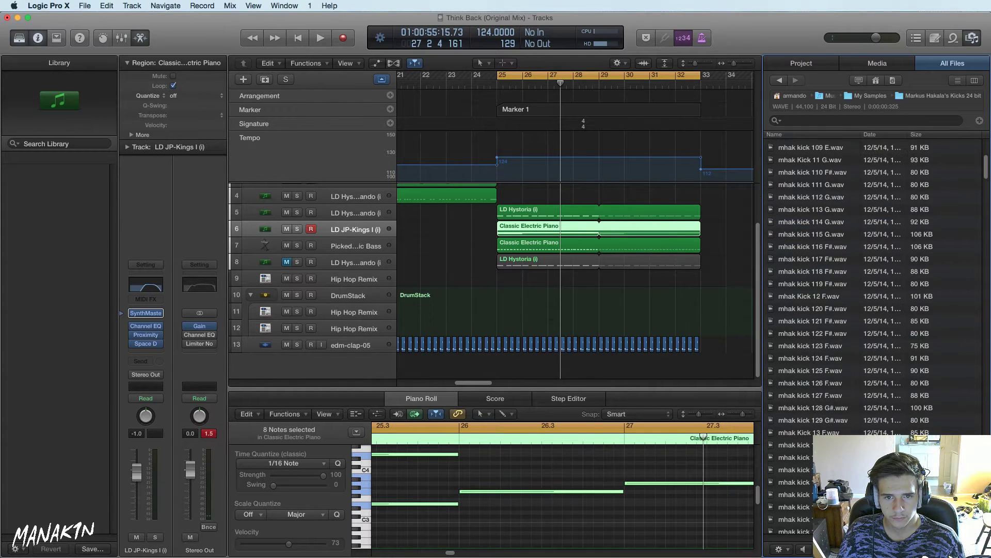
scroll(853, 336, "down", 8)
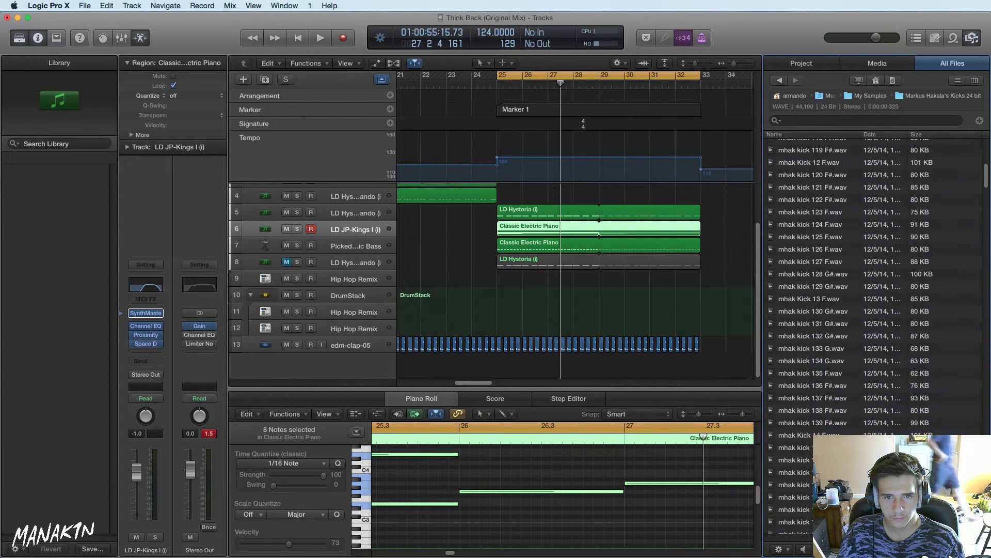
scroll(873, 284, "down", 3)
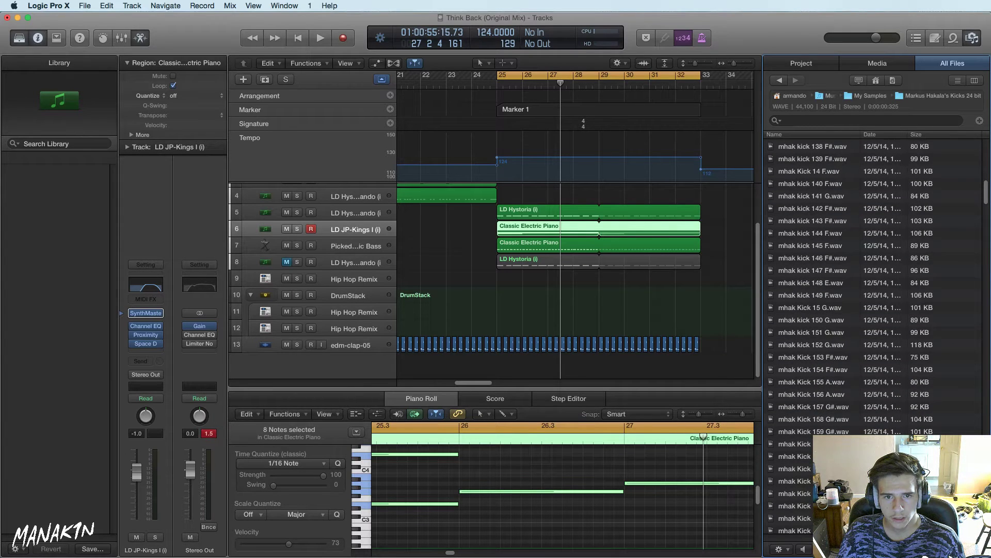
scroll(872, 336, "down", 8)
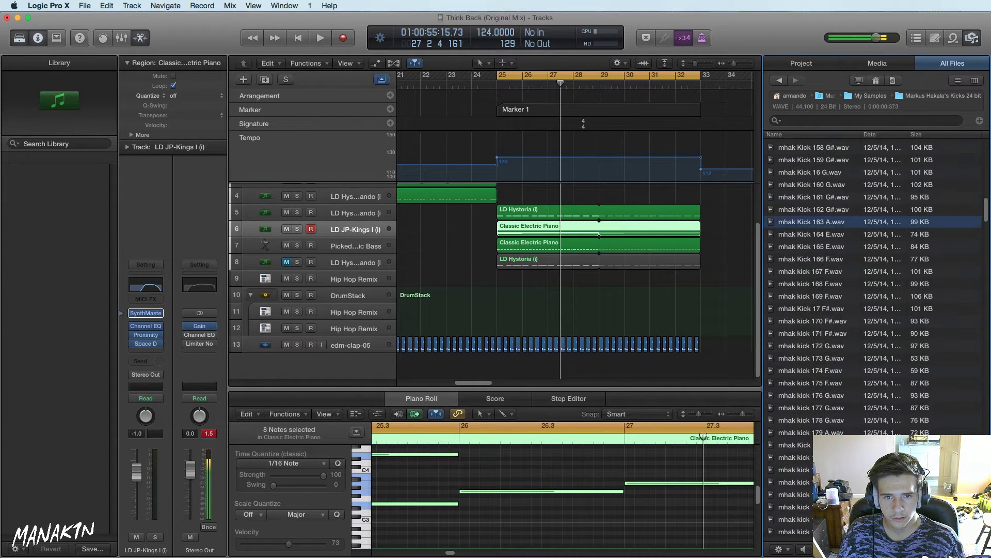
left_click(843, 432)
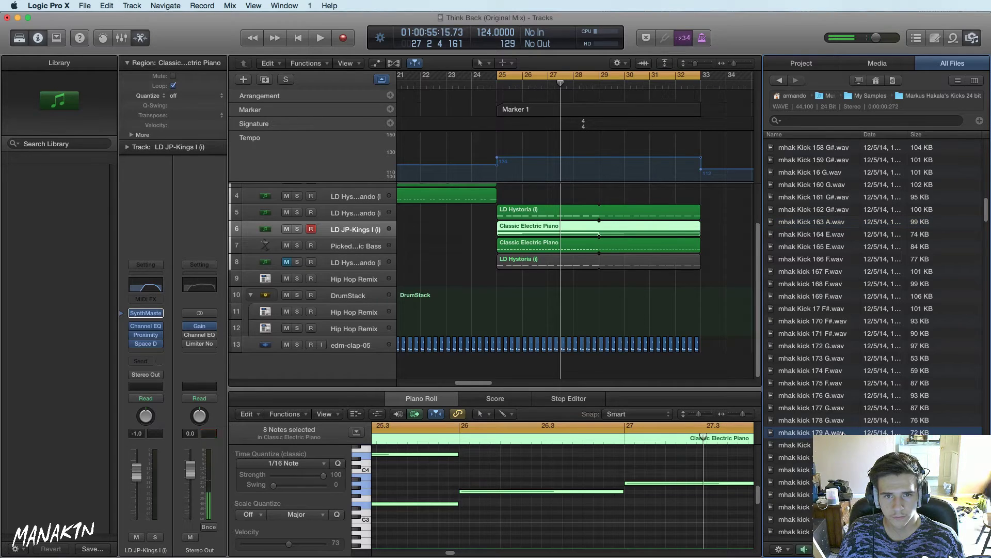
left_click(853, 222)
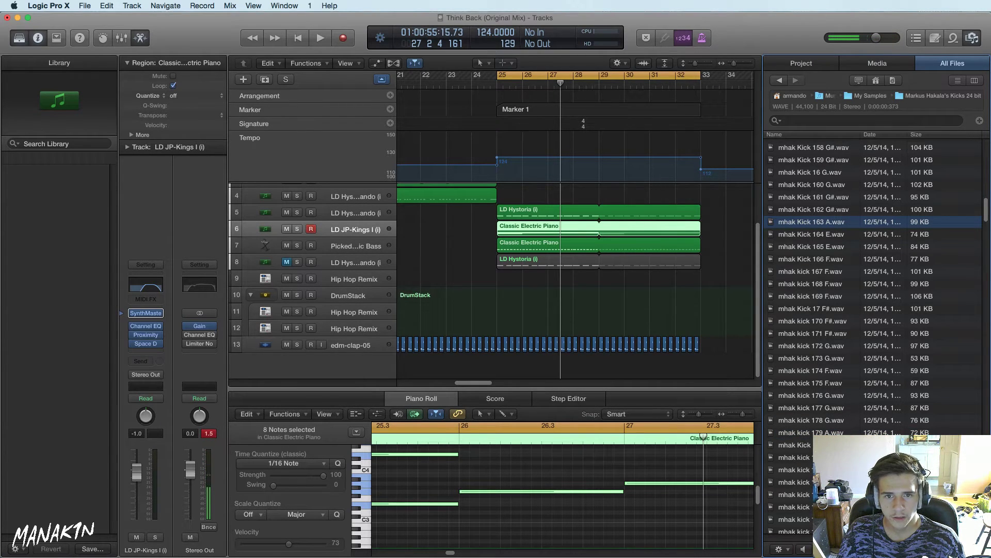
Audition kick samples further down the folder, including 270 A, 271 A and several past 337 A
scroll(873, 336, "down", 8)
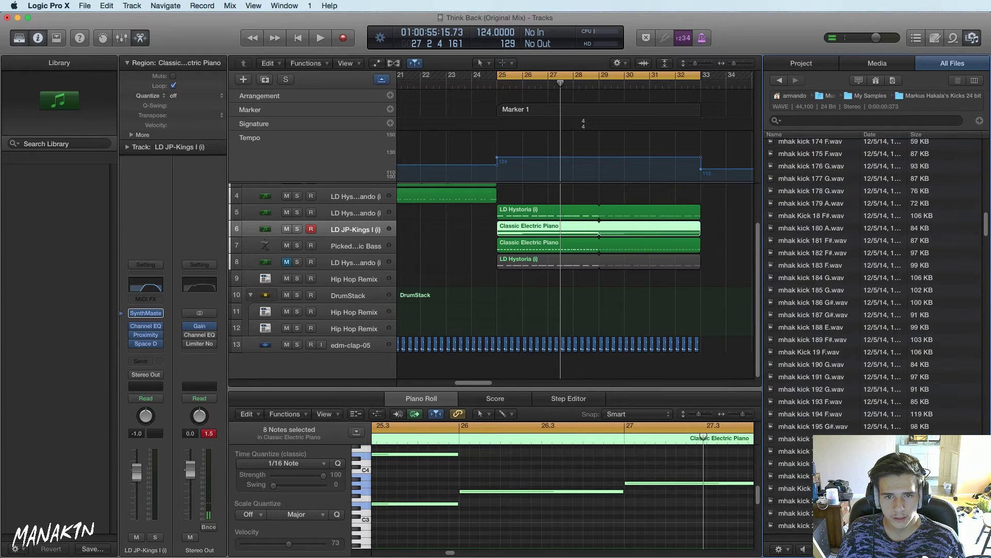
scroll(873, 336, "down", 5)
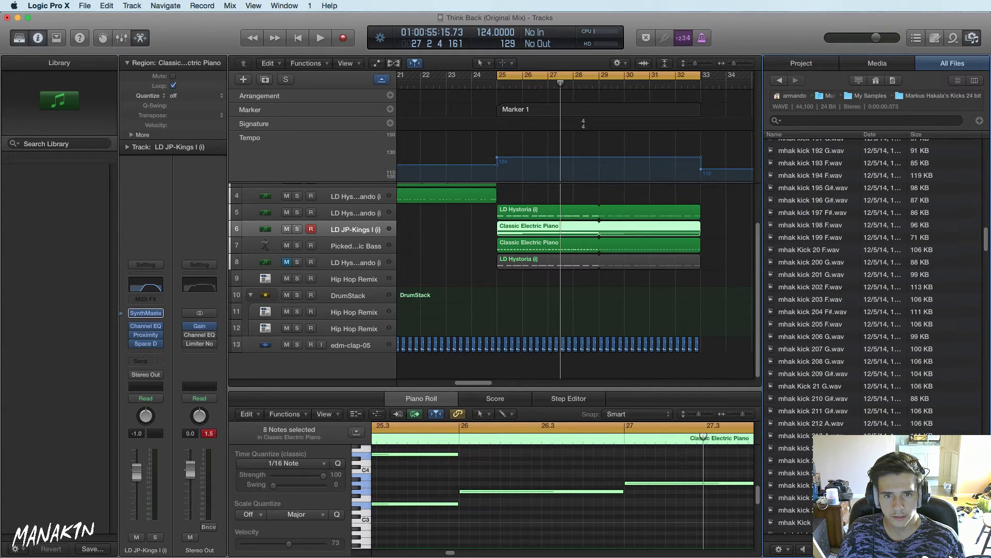
scroll(873, 336, "down", 15)
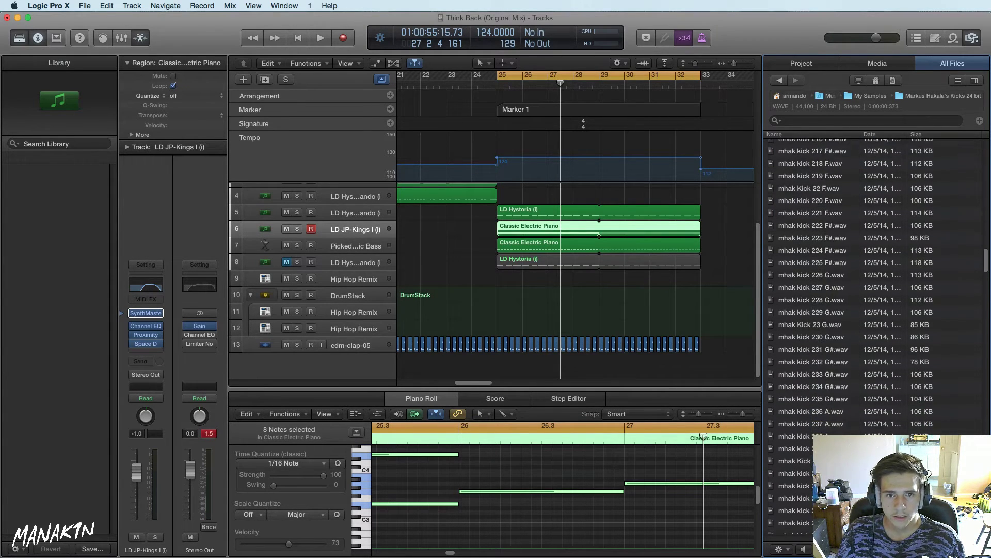
scroll(872, 336, "down", 8)
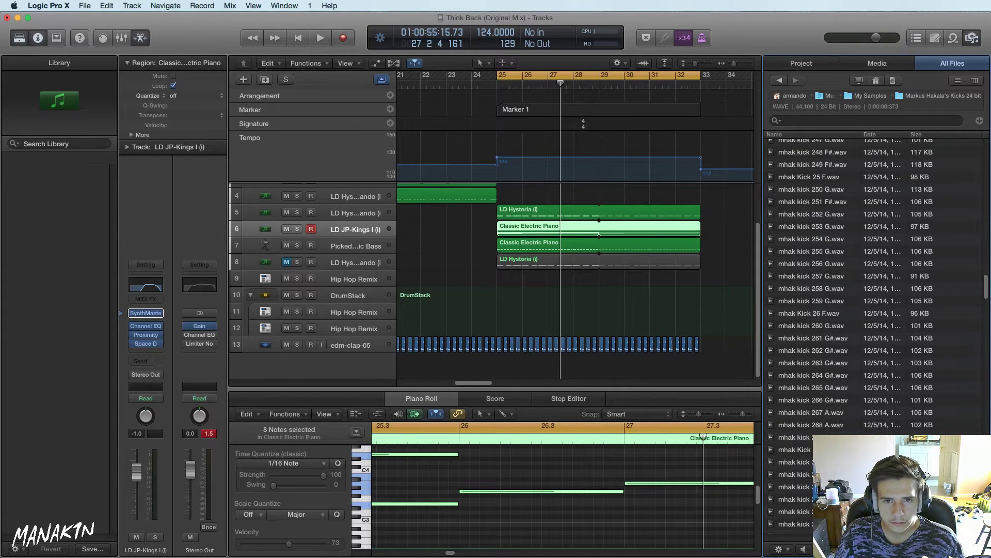
scroll(873, 336, "down", 3)
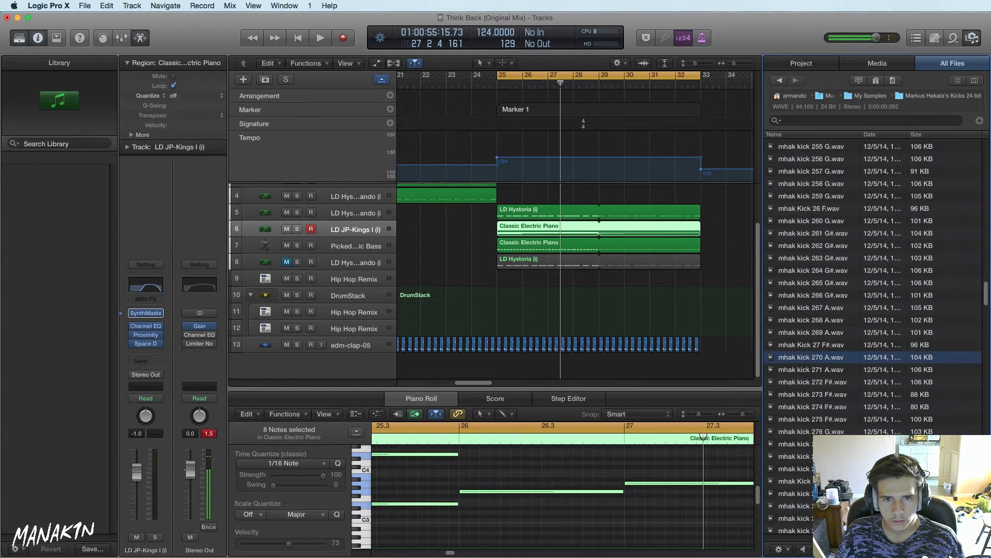
left_click(840, 371)
scroll(872, 336, "down", 8)
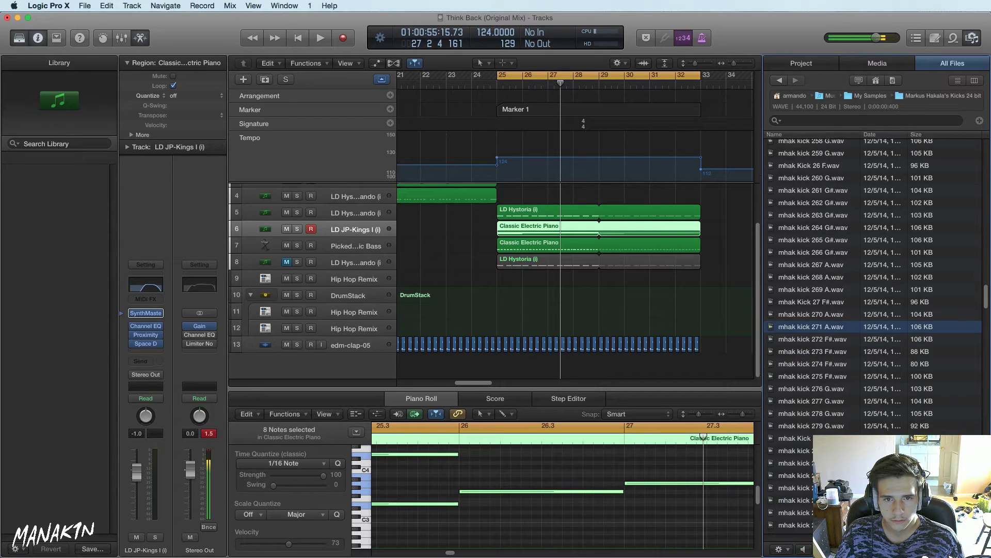
scroll(872, 335, "down", 8)
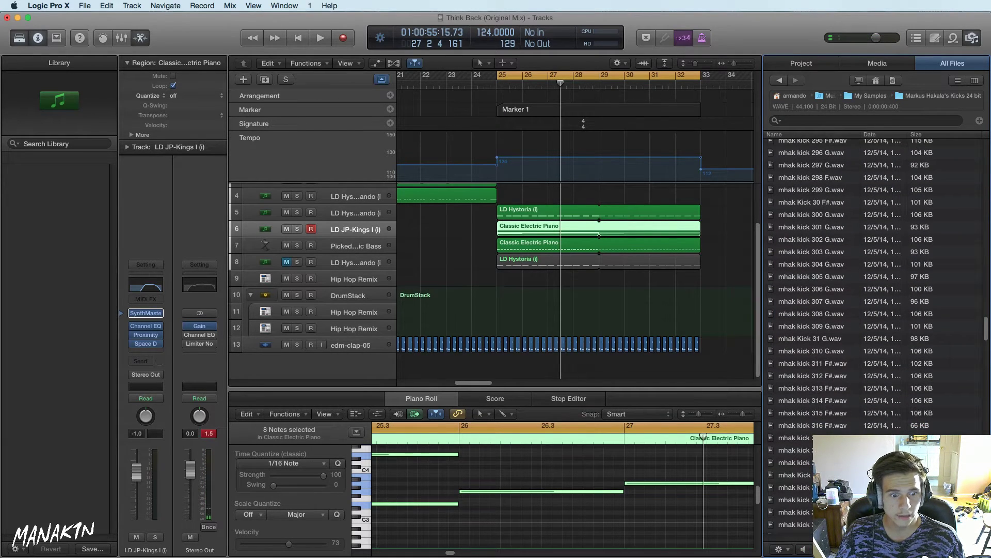
scroll(872, 335, "down", 4)
scroll(872, 335, "down", 4)
left_click(836, 420)
key("Down")
key("Down")
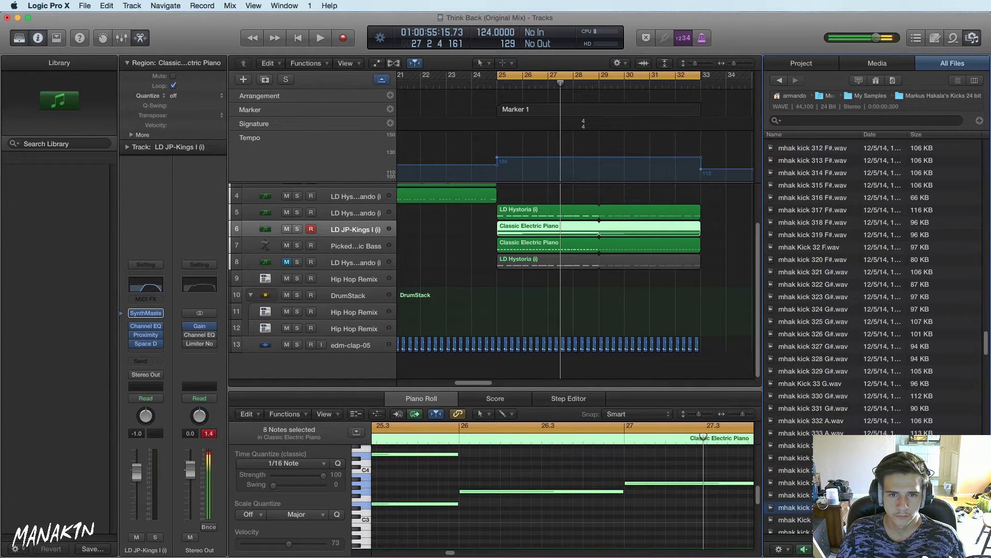
key("Down")
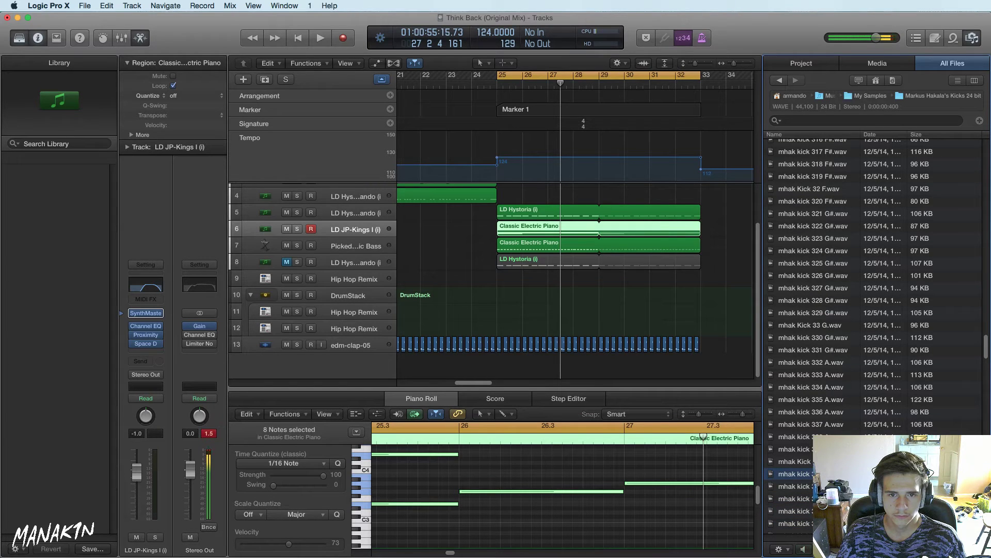
Audition a run of neighbouring kick samples past 382 A in the folder
scroll(873, 336, "down", 5)
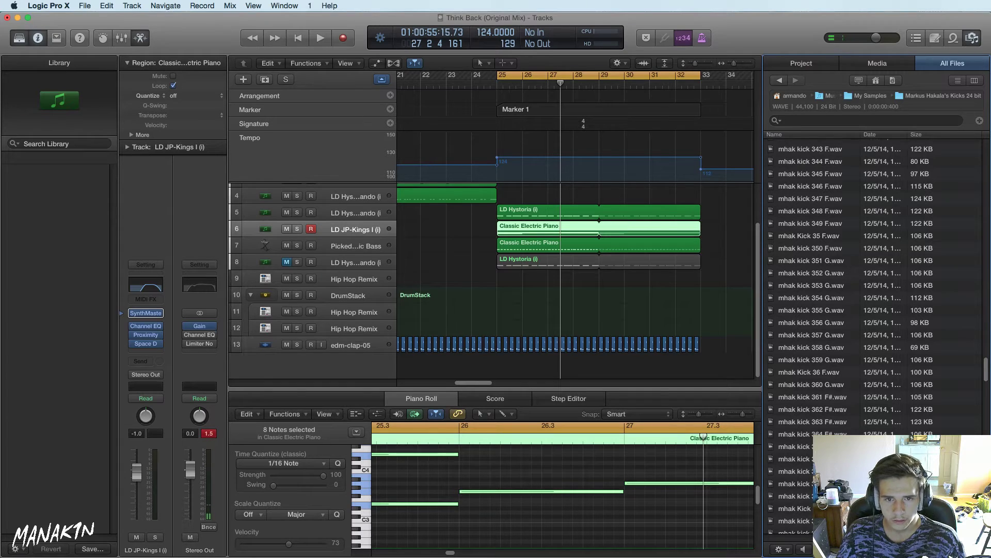
scroll(851, 414, "down", 5)
left_click(795, 484)
key("Down")
key("Down")
key("Down")
scroll(826, 335, "down", 1)
key("Down")
key("Down")
key("Down")
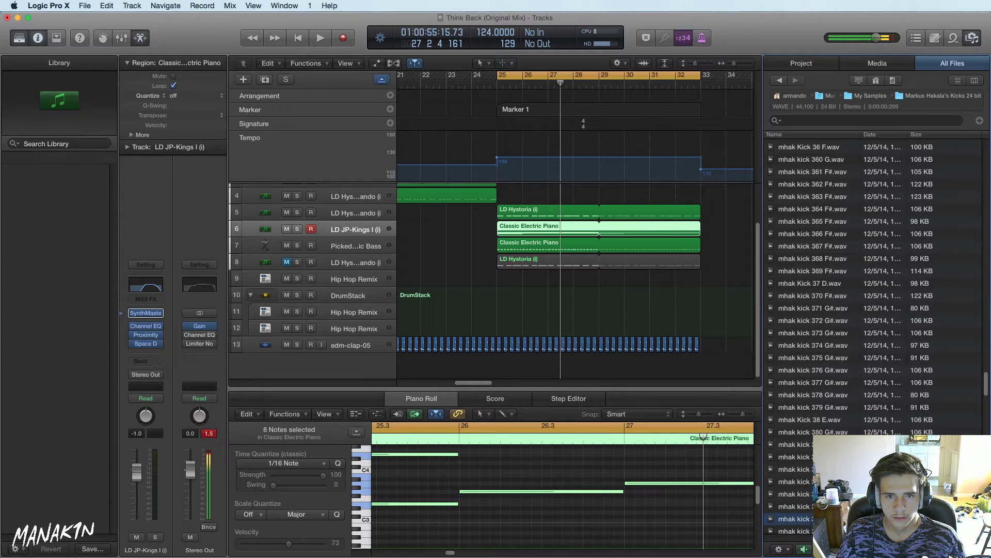
key("Up")
scroll(826, 336, "down", 1)
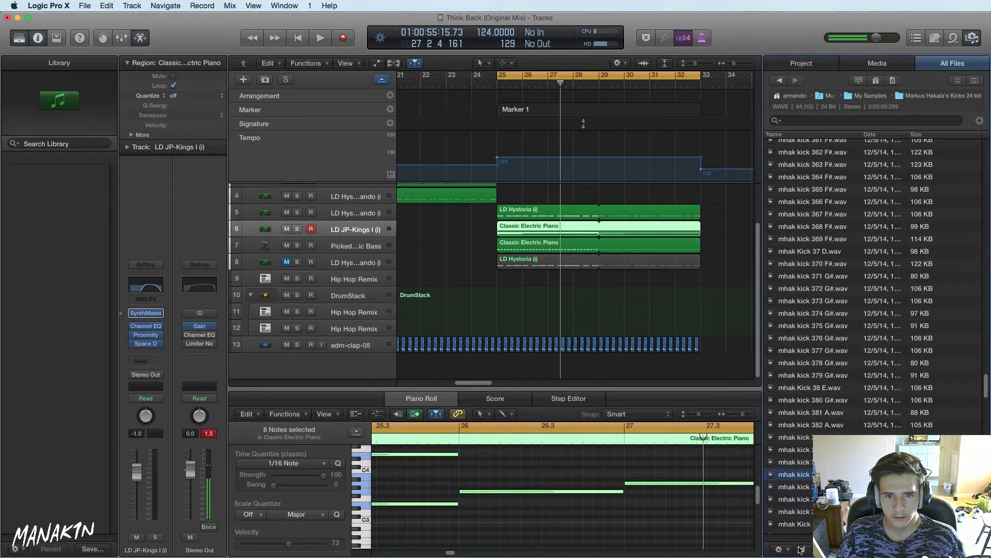
key("Down")
key("Down")
key("Down")
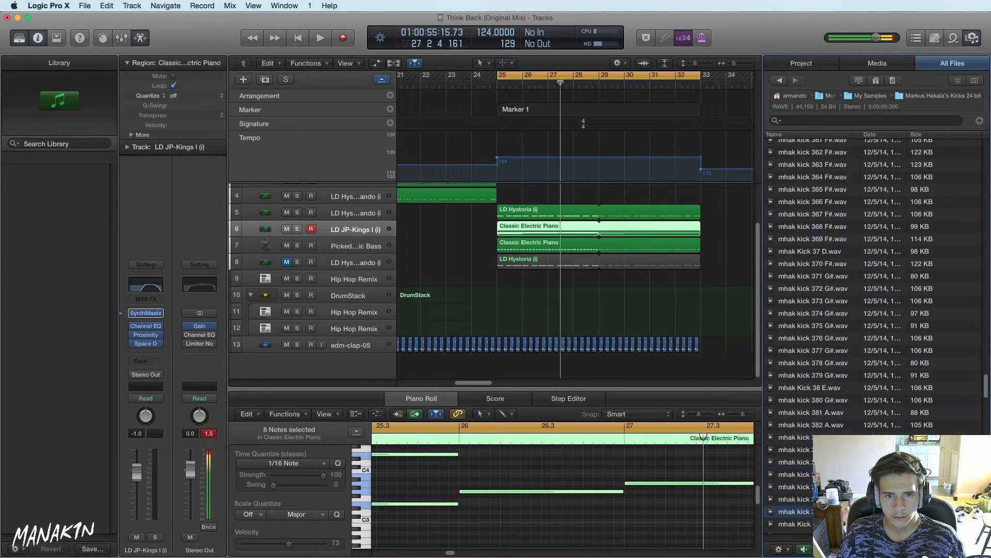
Return to the start of the kick list and audition 107 A and the kicks above it up to 103 A
scroll(826, 336, "up", 15)
scroll(826, 336, "up", 10)
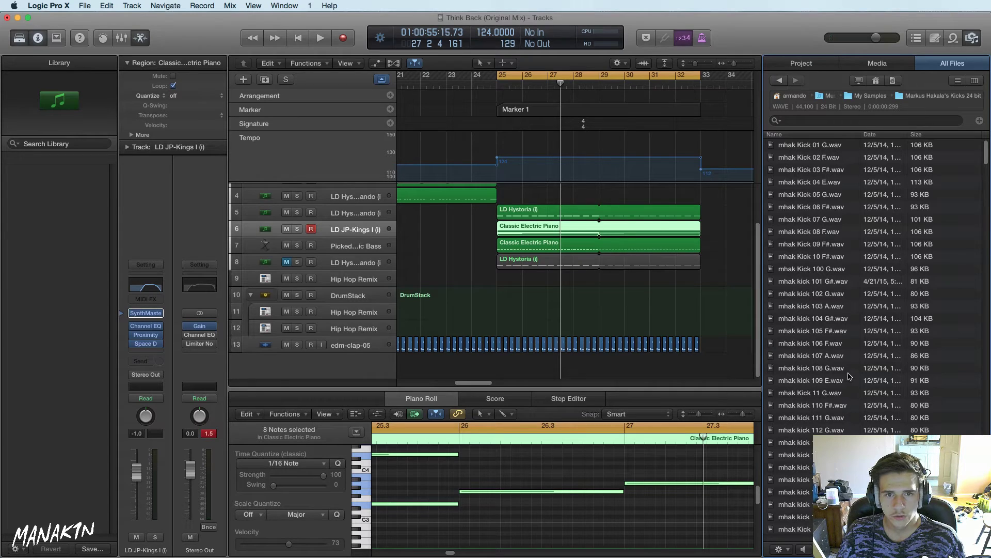
left_click(844, 356)
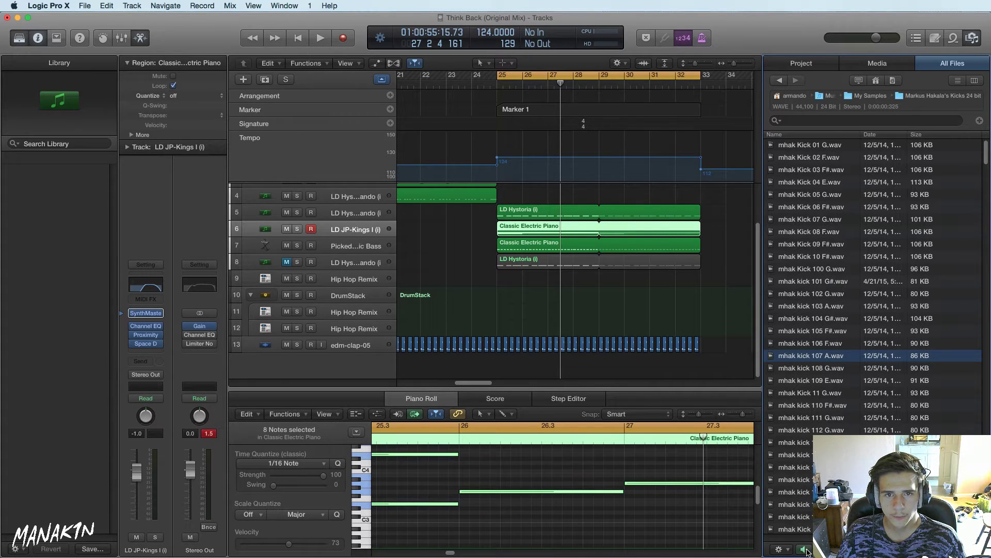
key("Up")
key("Up")
key("Up")
key("Up")
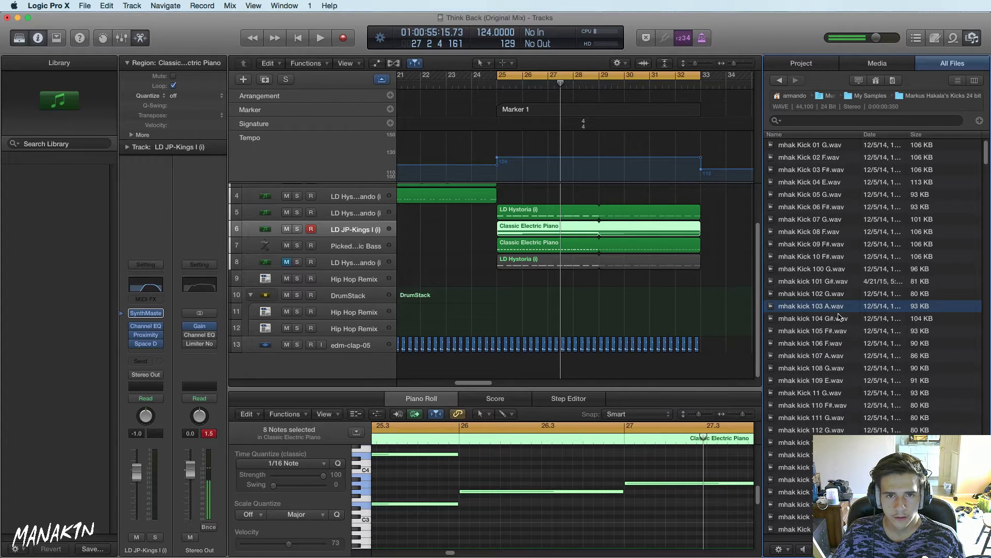
Place the sample mhak kick 107 A on a new track at bar 25
left_click(838, 357)
left_click_drag(838, 357, 508, 373)
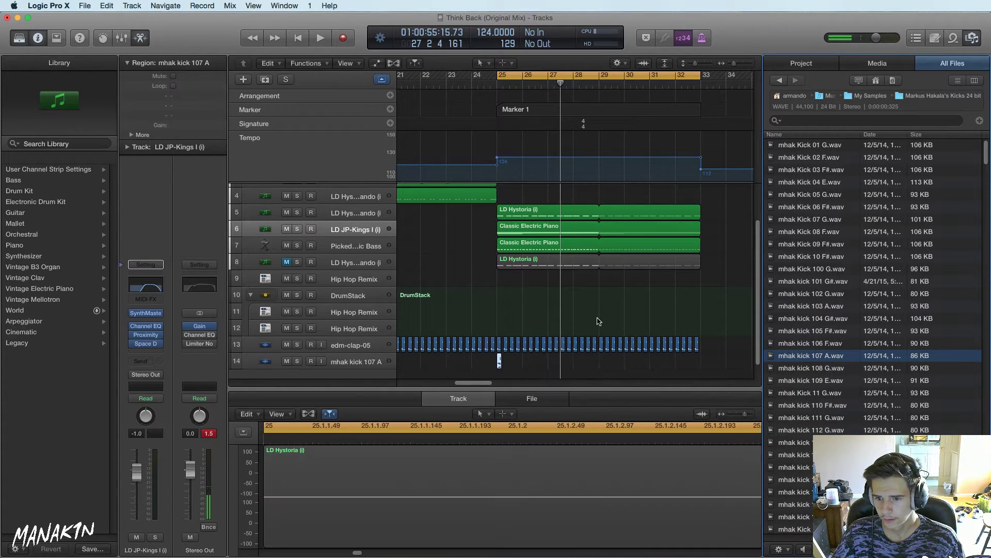
Copy the kick region onto every beat from bar 25 through bar 32
scroll(598, 321, "down", 1)
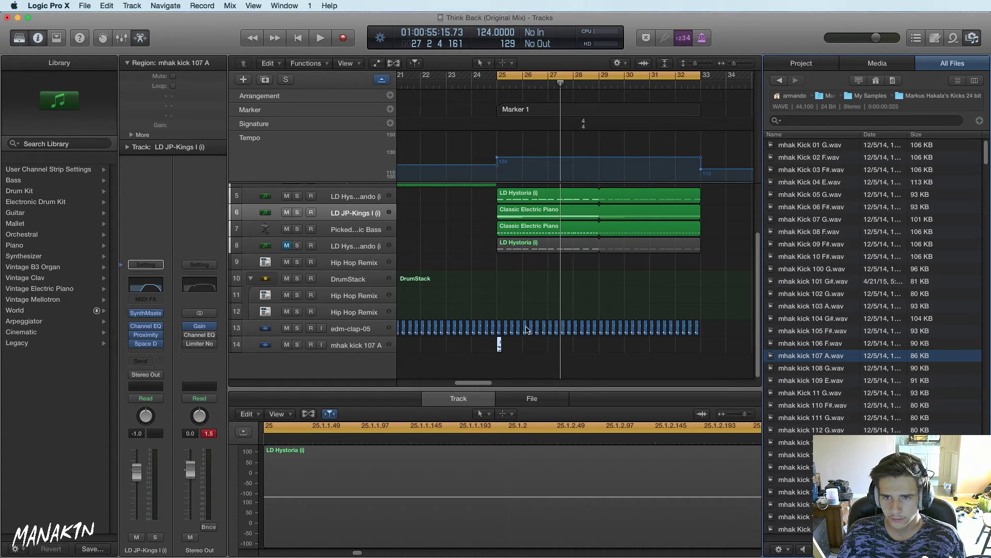
left_click_drag(500, 343, 524, 349)
mouse_move(604, 349)
left_mouse_down()
mouse_move(495, 352)
mouse_move(602, 349)
left_mouse_up()
left_click_drag(602, 349, 643, 348)
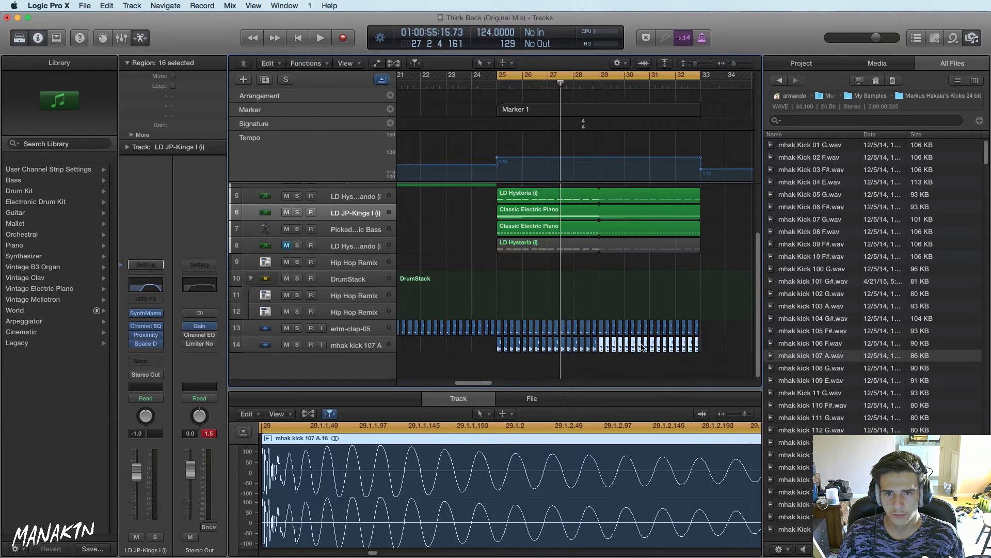
Solo the mhak kick 107 A track, select all its regions and set their gain to -10 dB
left_click(297, 345)
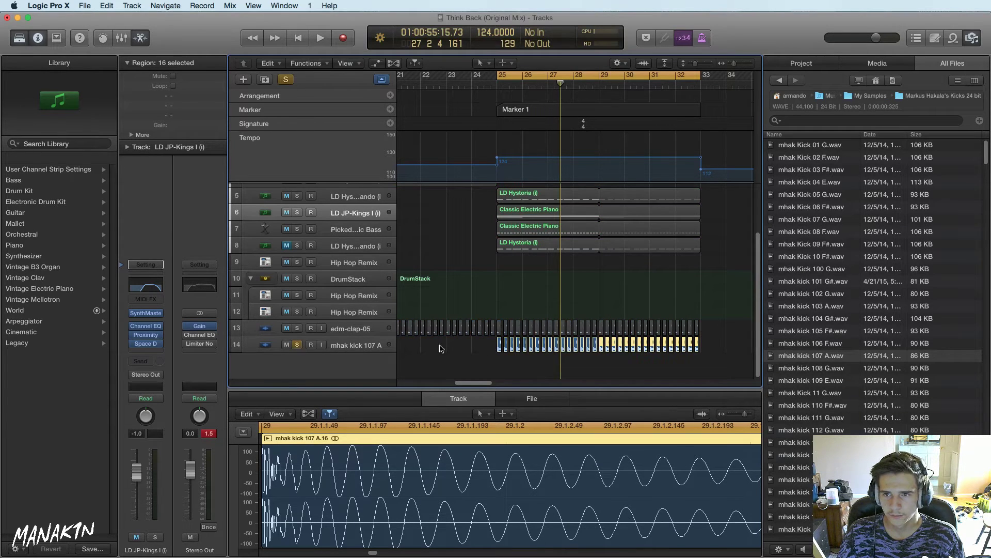
left_click(365, 345)
double_click(181, 124)
type("-")
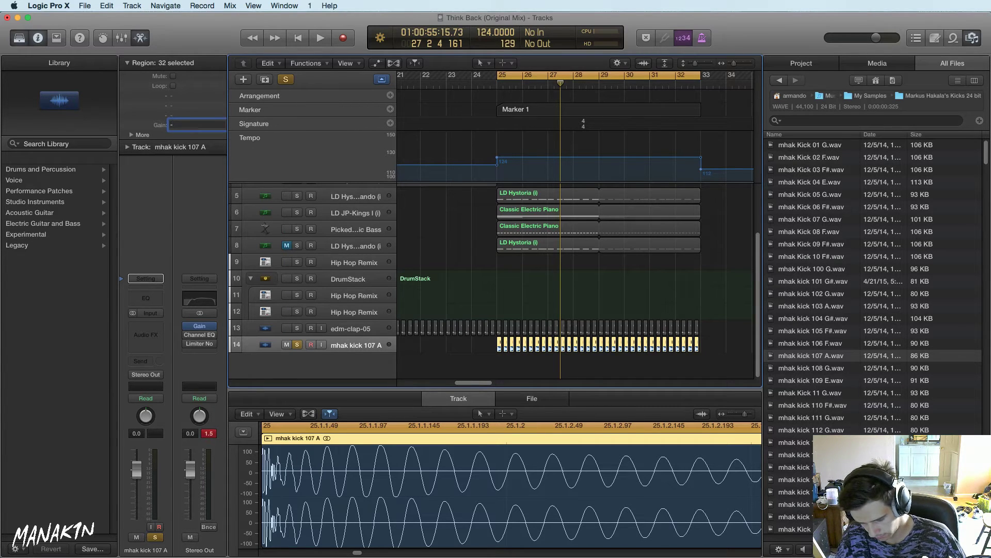
type("10")
key("Return")
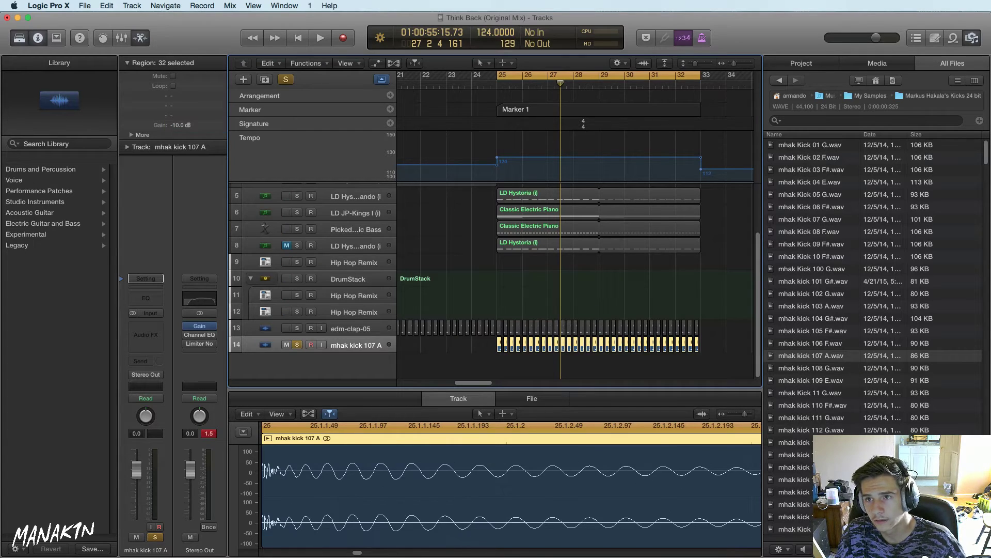
Play the looped section with the kick soloed, and unsolo it to hear it with the other parts
key("space")
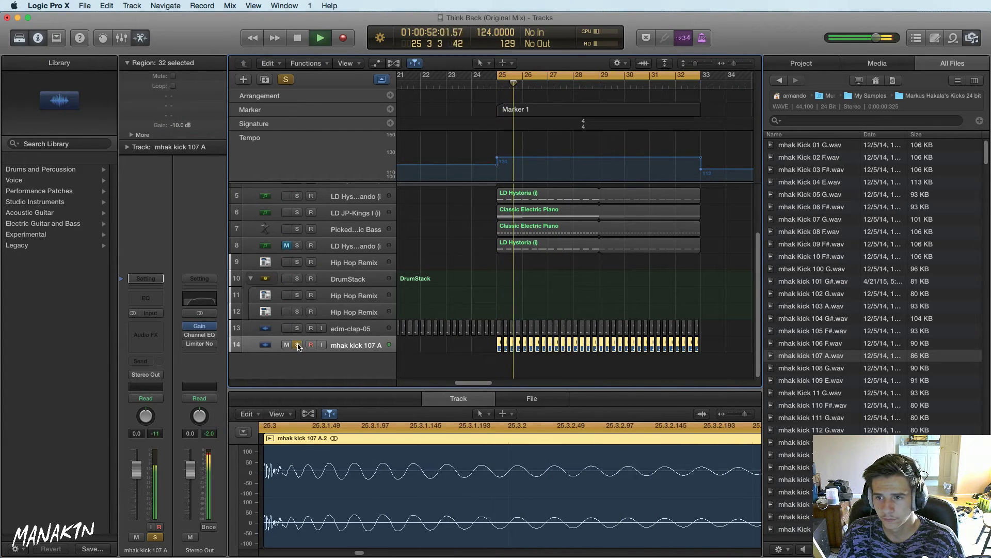
key("s")
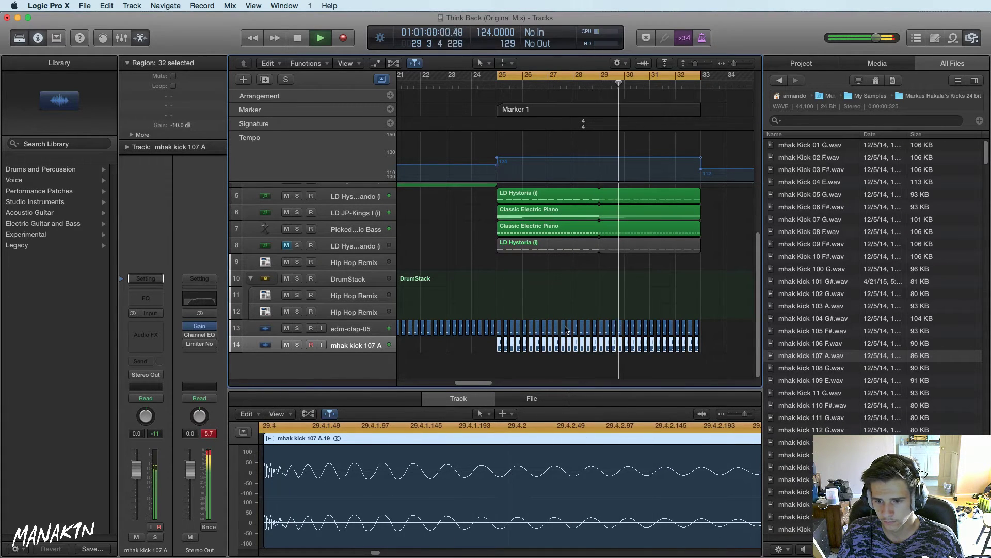
key("space")
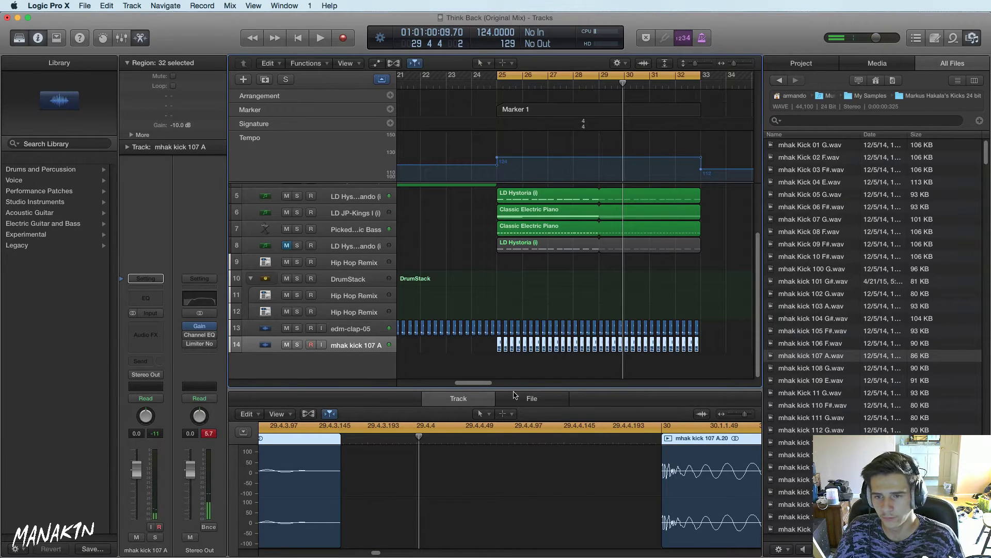
key("super+Tab")
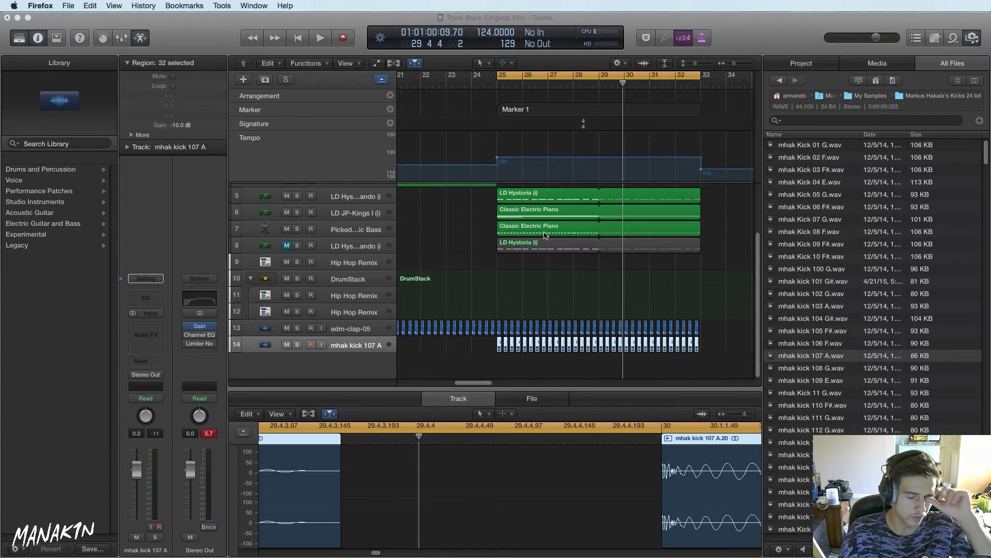
scroll(545, 235, "up", 1)
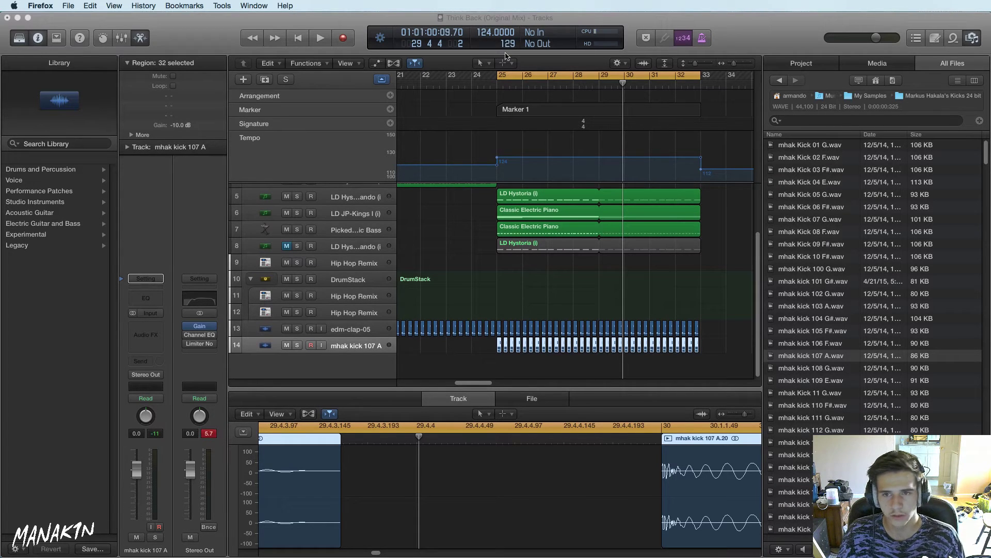
Insert VolumeShaper 4 on the Picked Electric Bass track, apply its fourth Ducking shape, and play the section with it
left_click(347, 229)
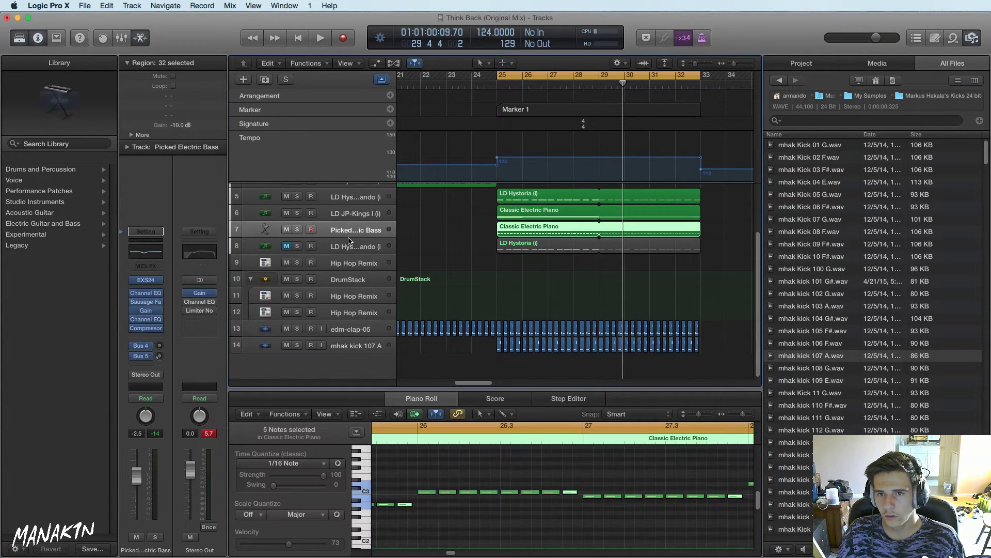
left_click(143, 334)
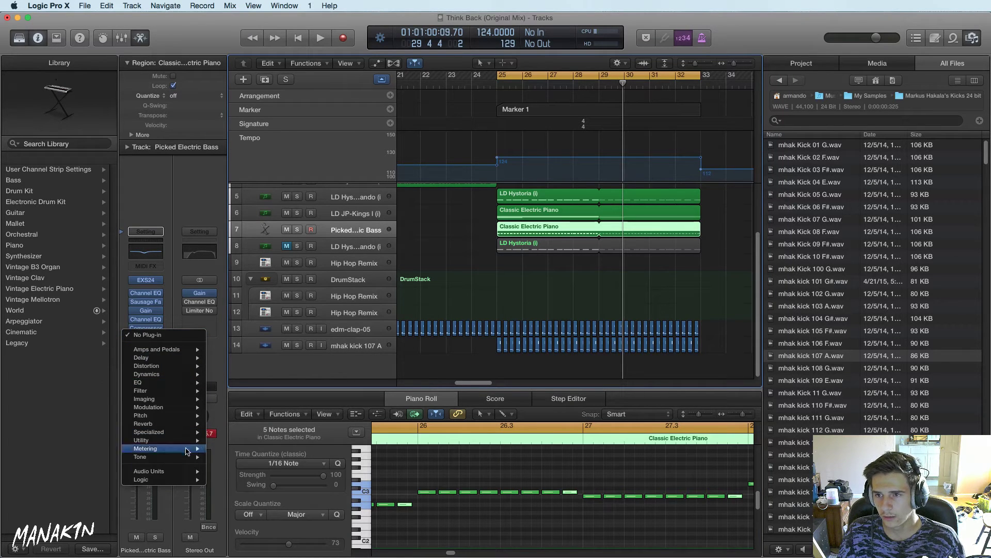
mouse_move(186, 481)
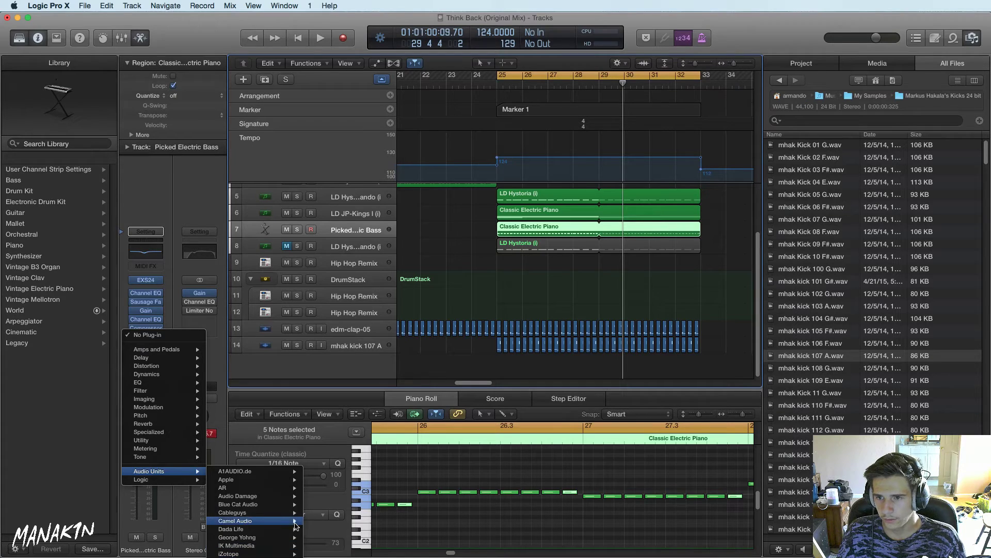
mouse_move(289, 512)
left_click(455, 507)
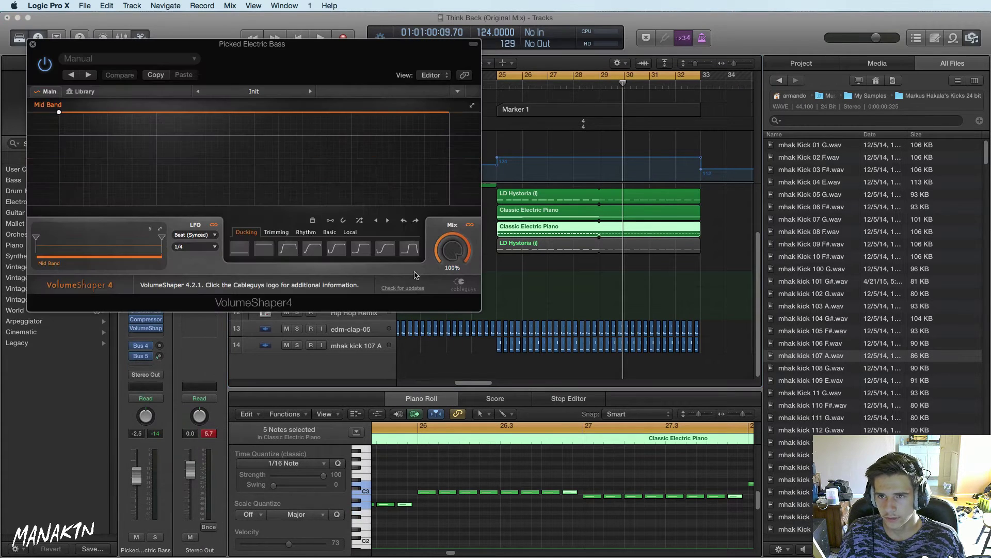
left_click(280, 251)
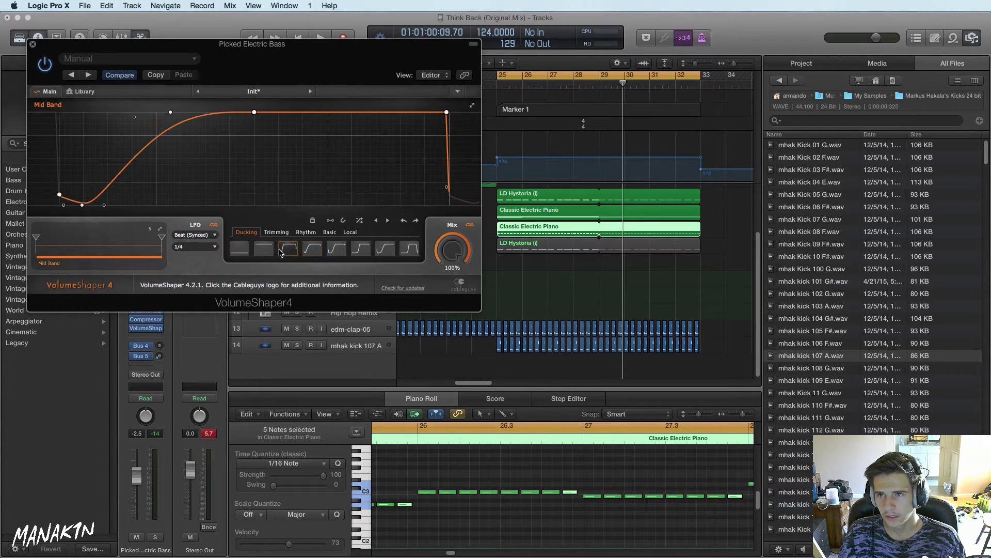
left_click(306, 253)
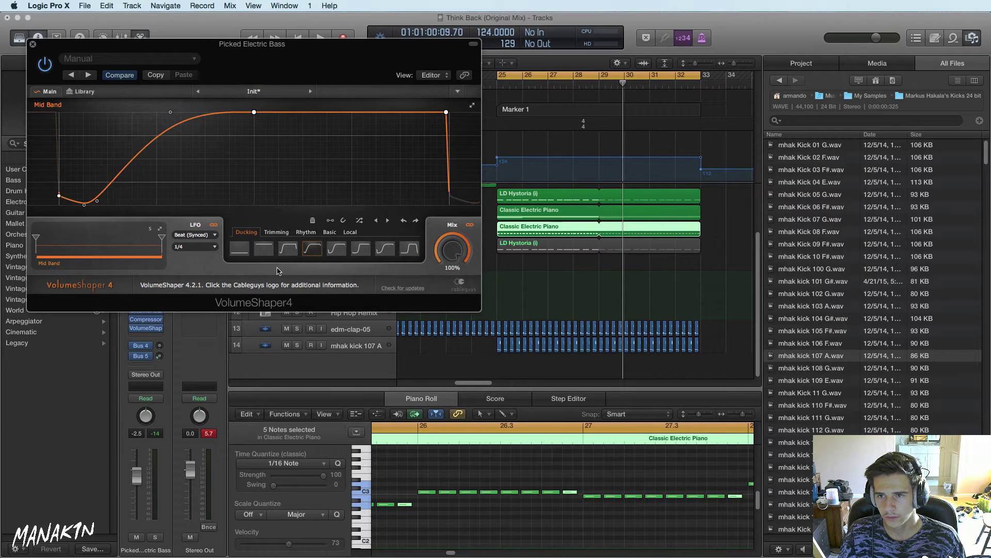
key("space")
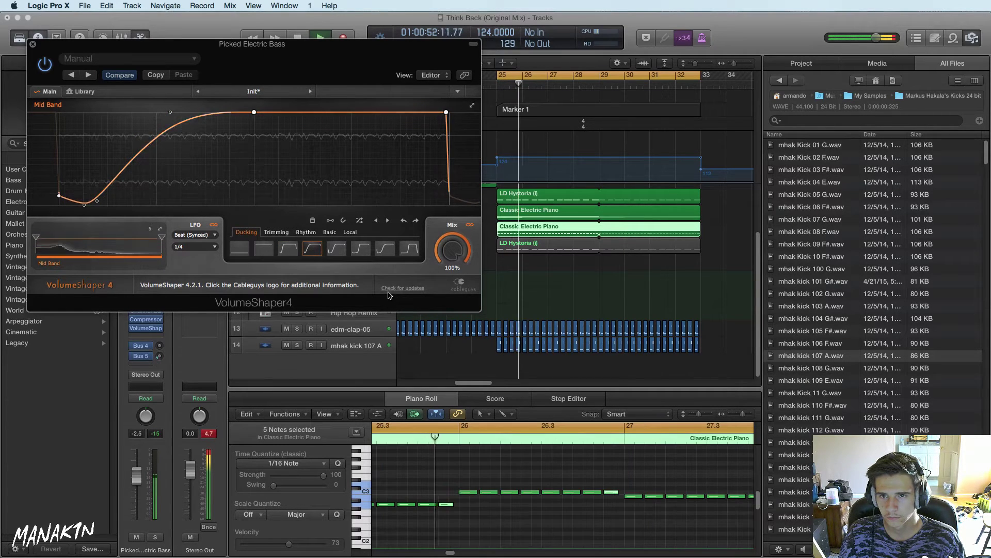
left_click(33, 44)
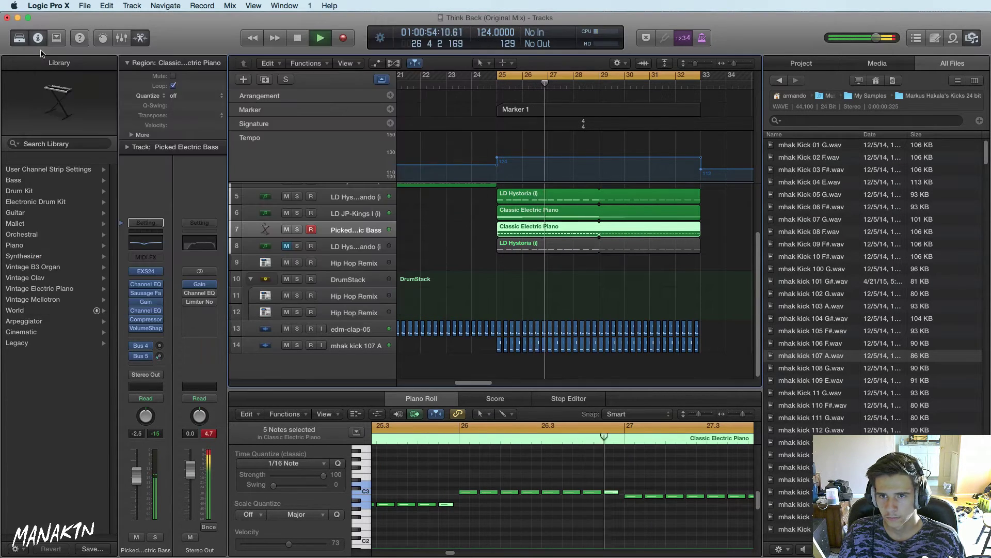
Listen to the LD JP-Kings track soloed briefly during playback, and return to the full mix
left_click(297, 213)
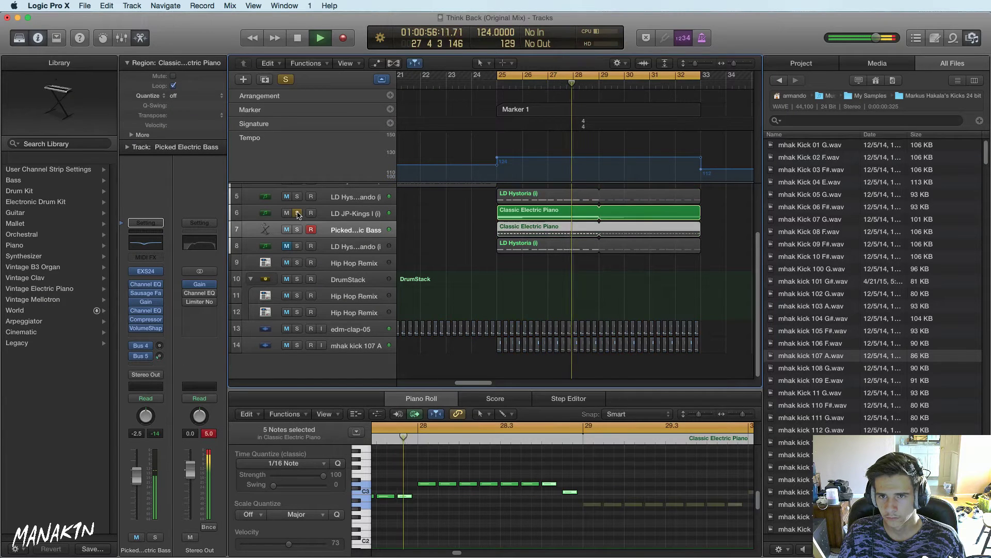
left_click(298, 212)
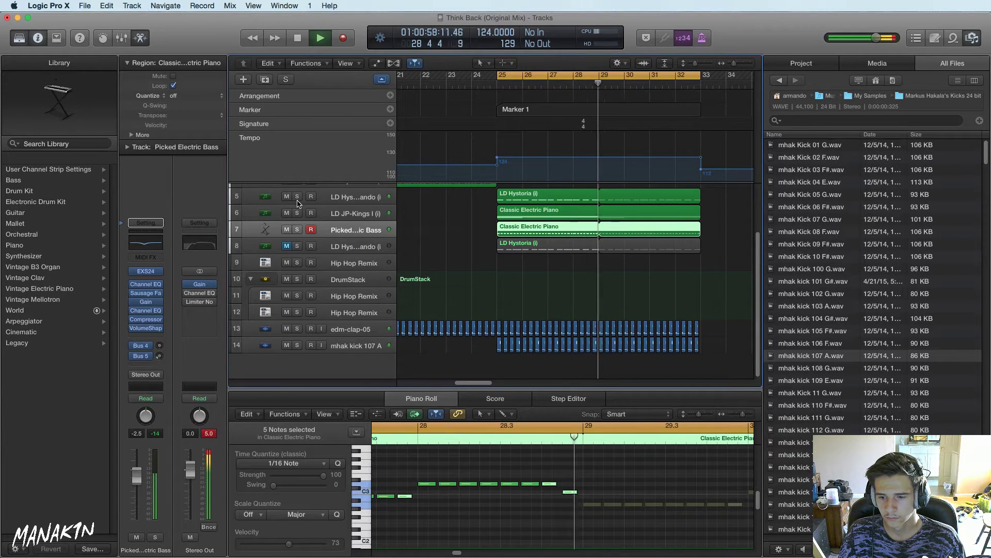
key("space")
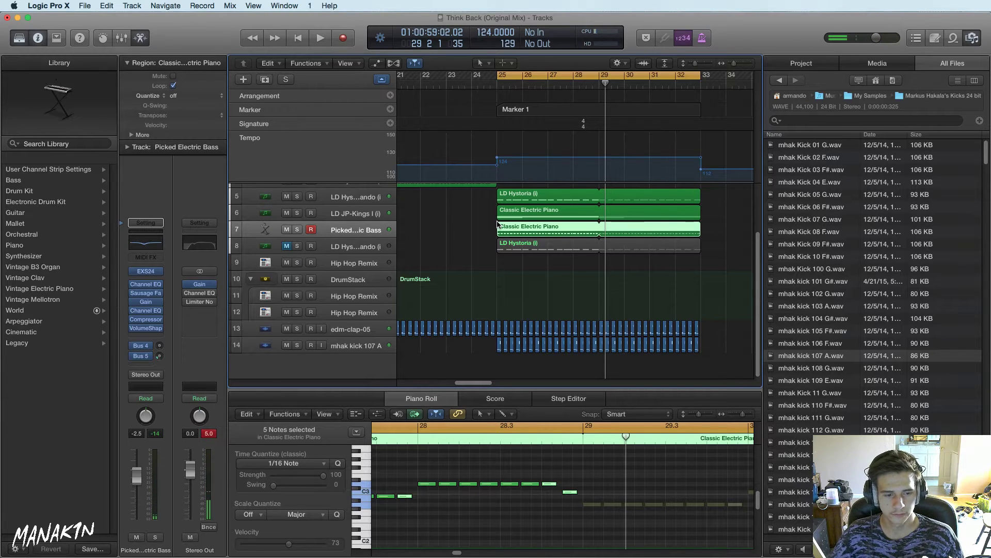
Solo the mhak kick 107 A track and add a Channel EQ with a -6.5 dB cut at 152 Hz
left_click(298, 345)
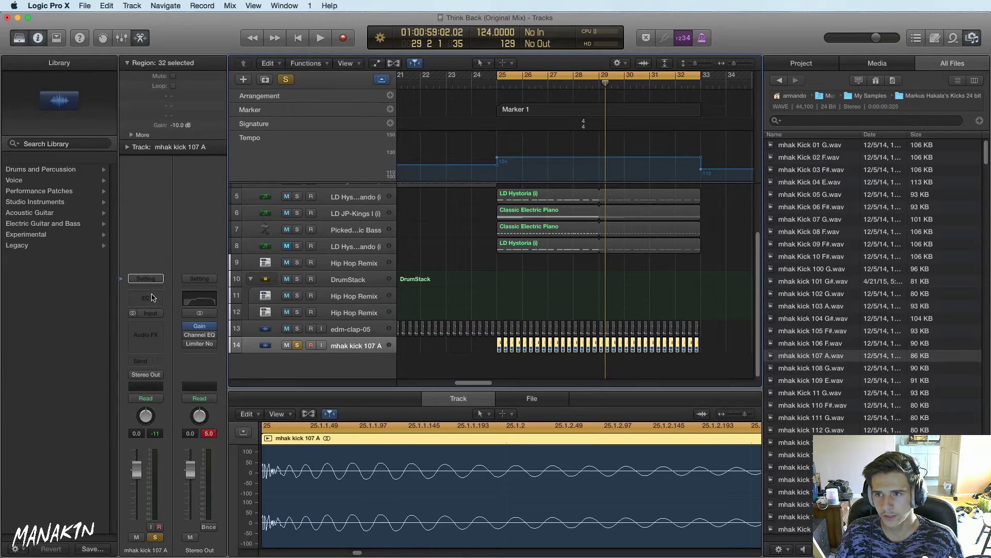
left_click(149, 296)
left_click_drag(237, 215, 200, 237)
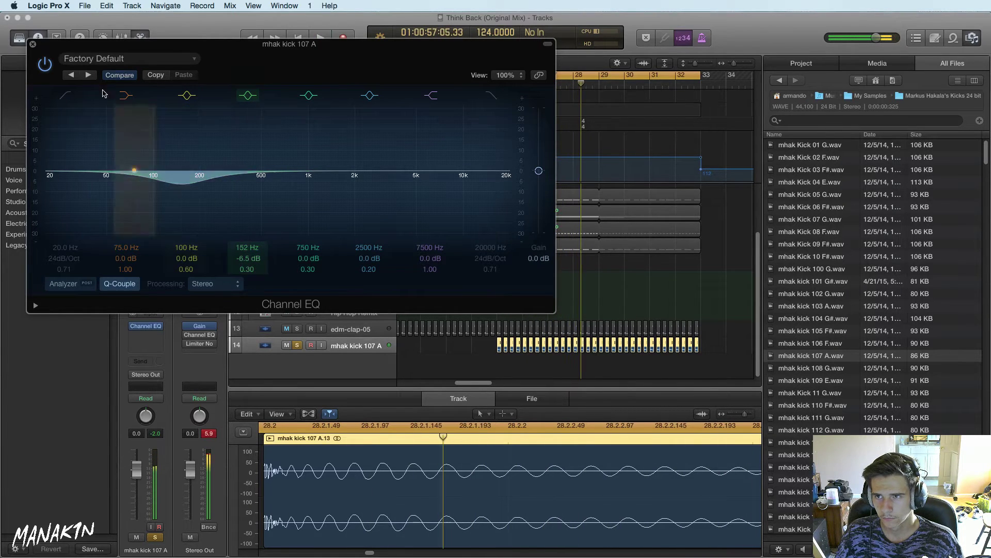
left_click(33, 44)
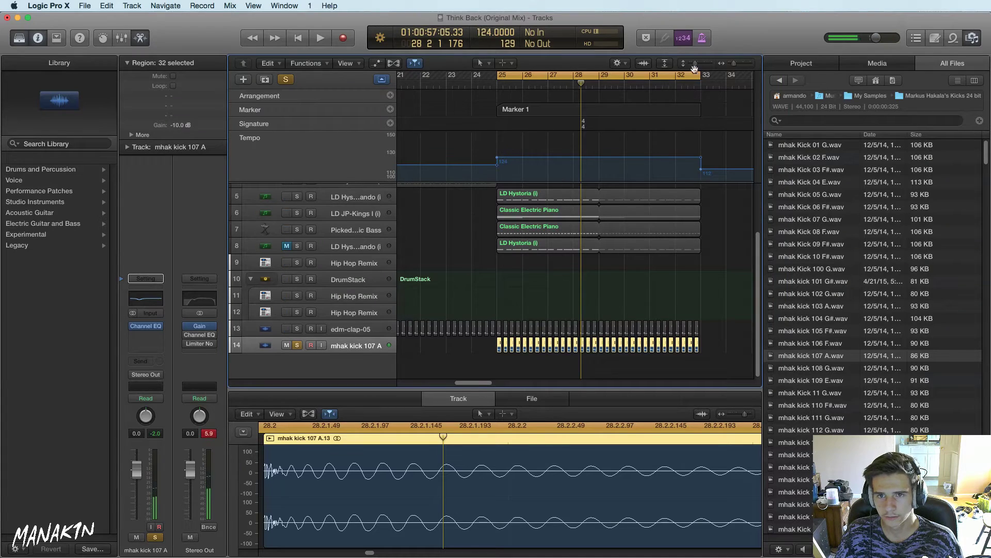
Set a fade-out of 154 on all selected kick regions and trim their ends slightly shorter
left_click_drag(733, 64, 709, 63)
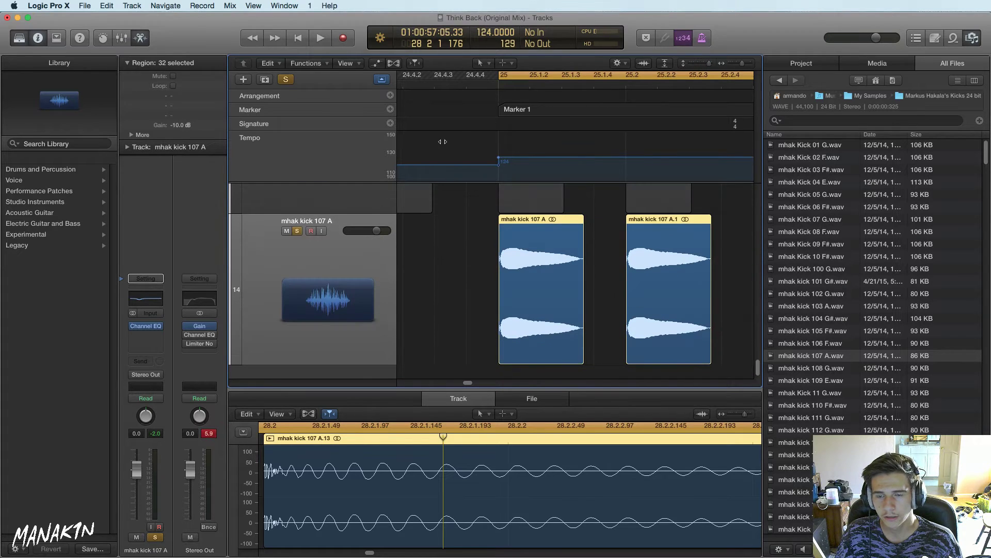
left_click(136, 135)
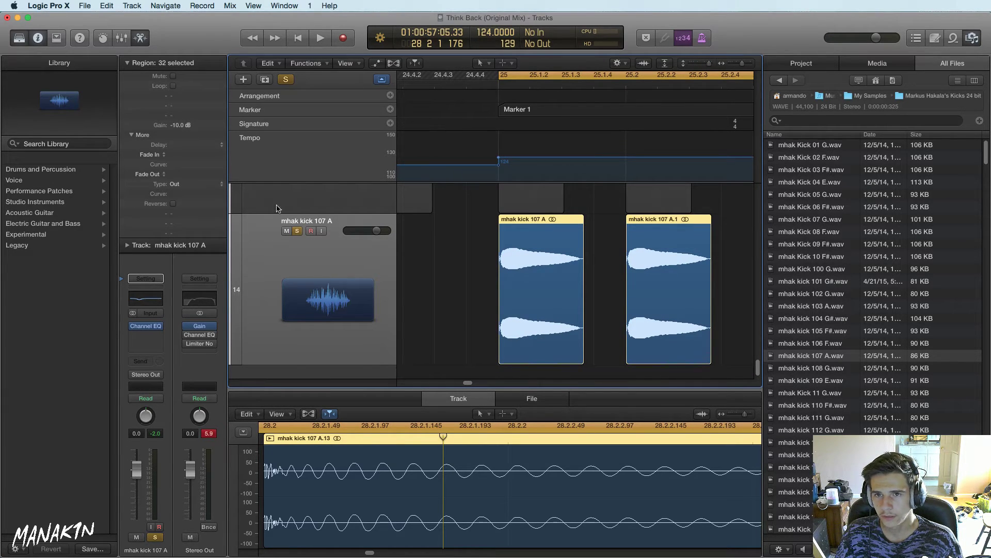
left_click_drag(187, 170, 187, 155)
key("space")
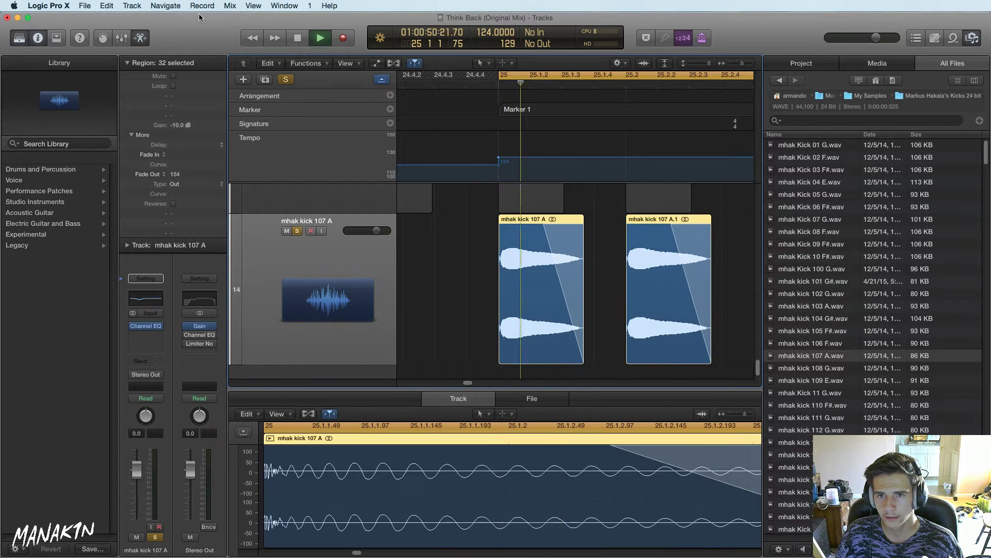
left_click_drag(583, 358, 563, 359)
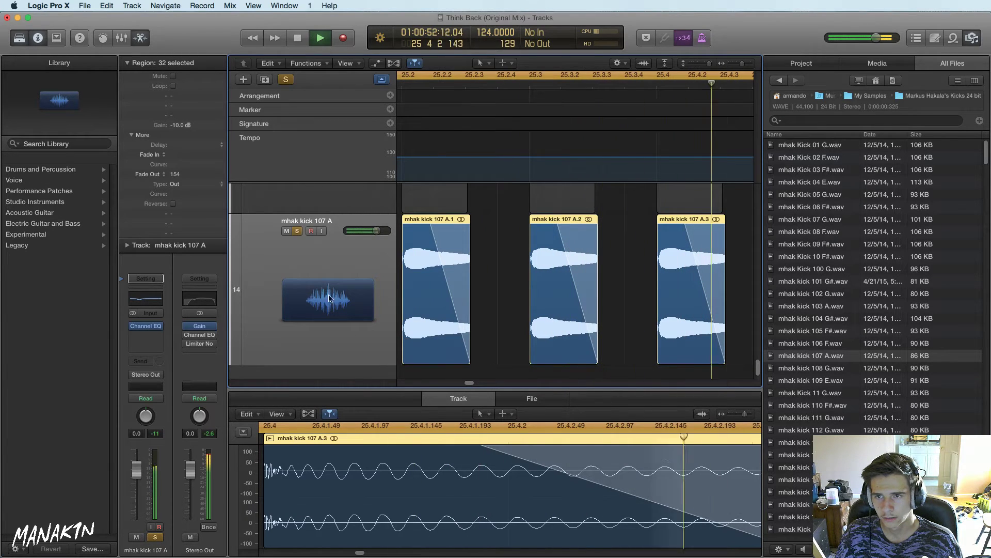
Unsolo the kick track, listen to it with the other parts, and deselect its regions
key("s")
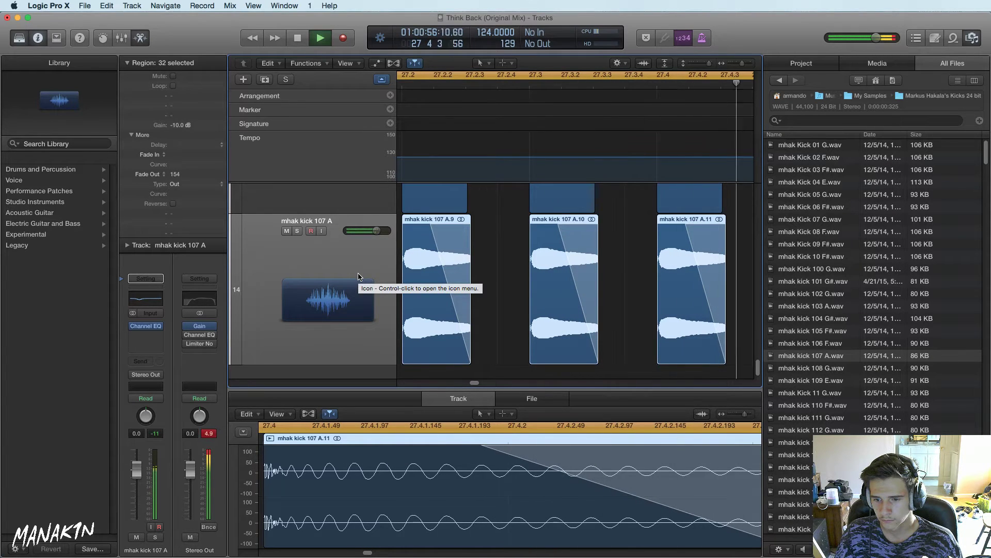
key("space")
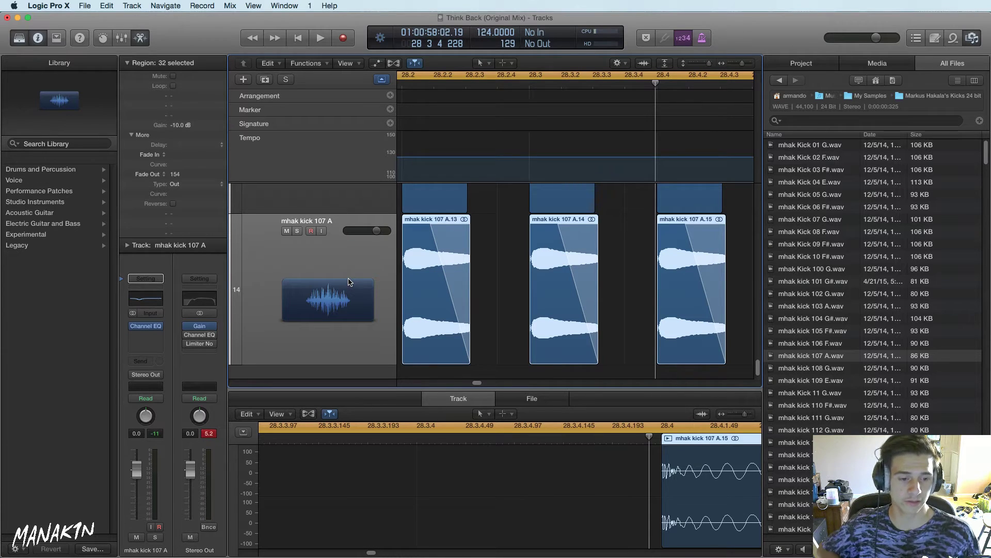
key("super+Tab")
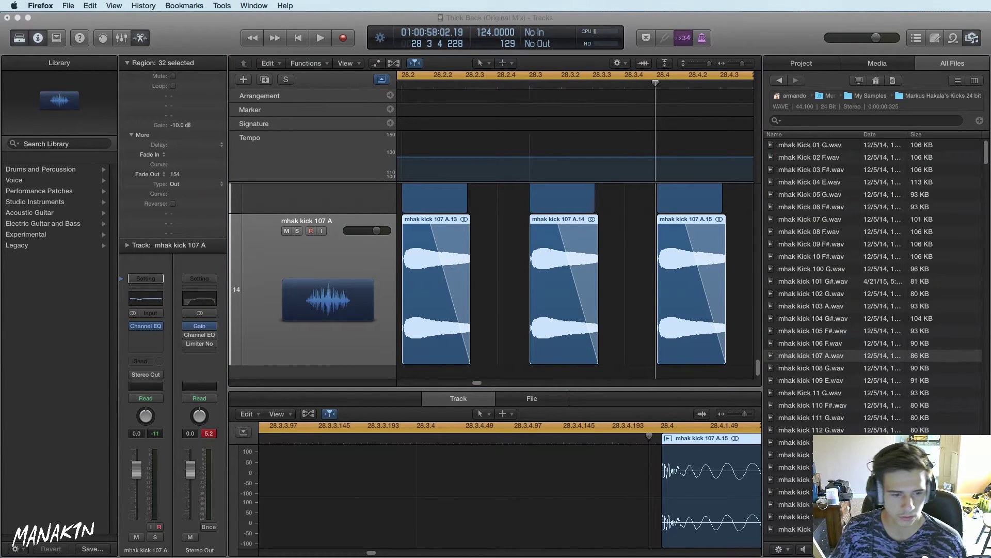
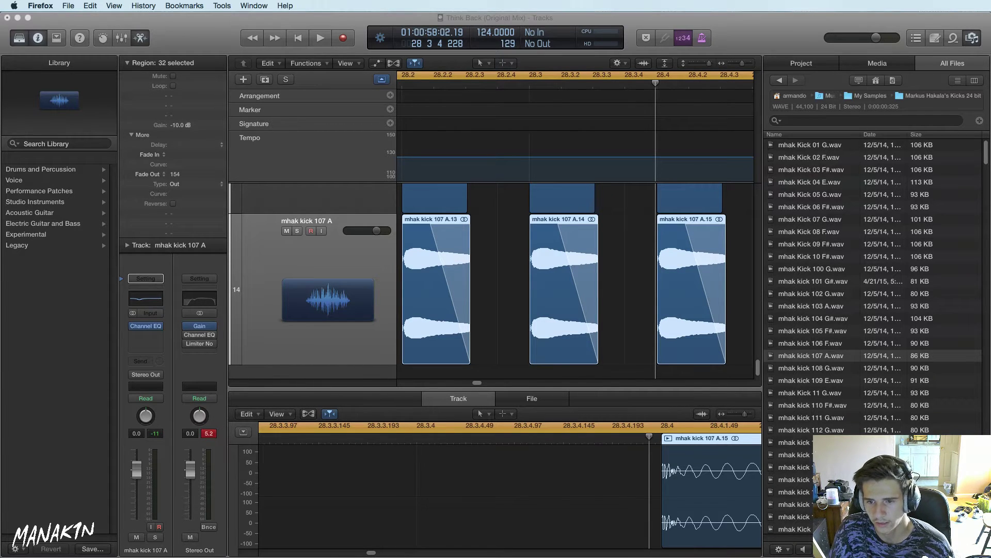
left_click(514, 278)
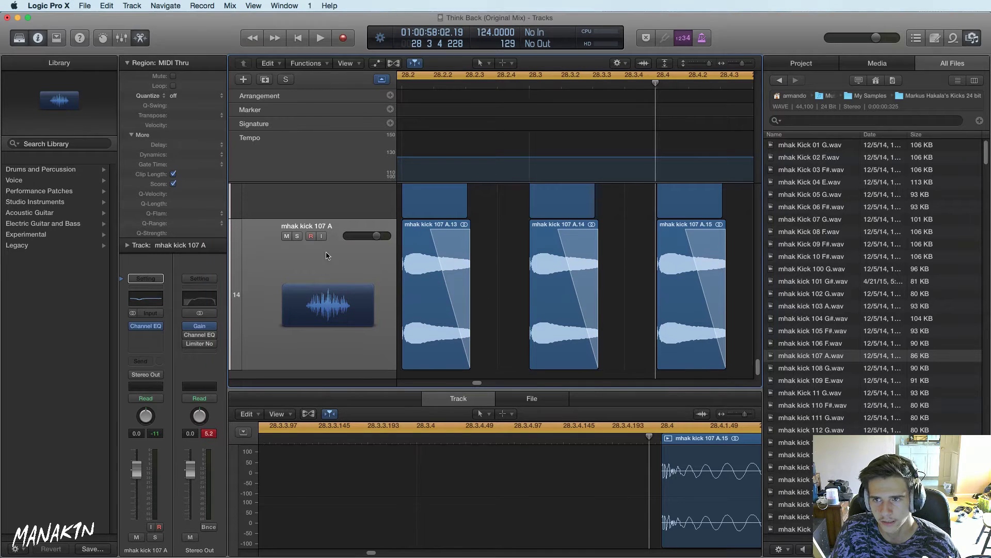
Solo the kick track and compare its sound with the Channel EQ bypassed and active during playback
left_click(297, 236)
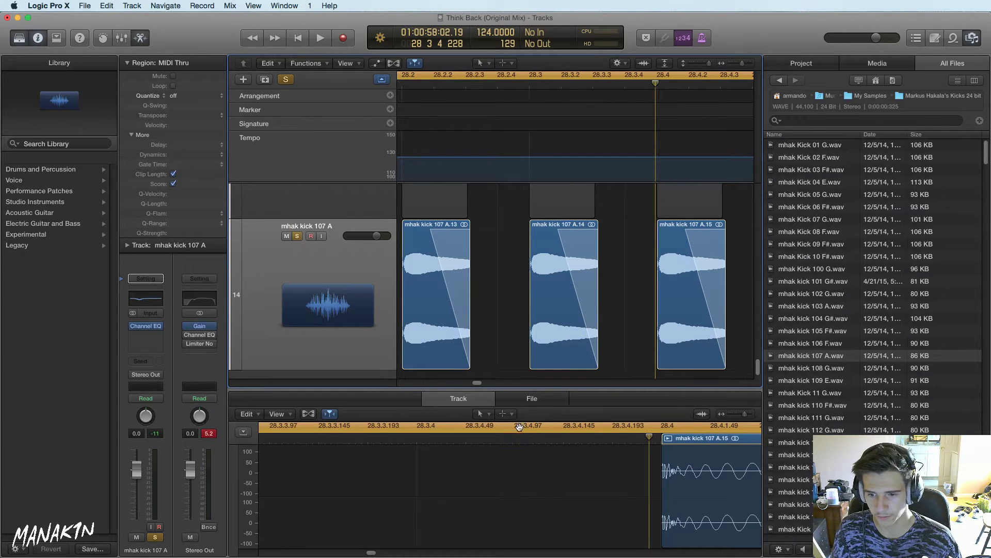
key("space")
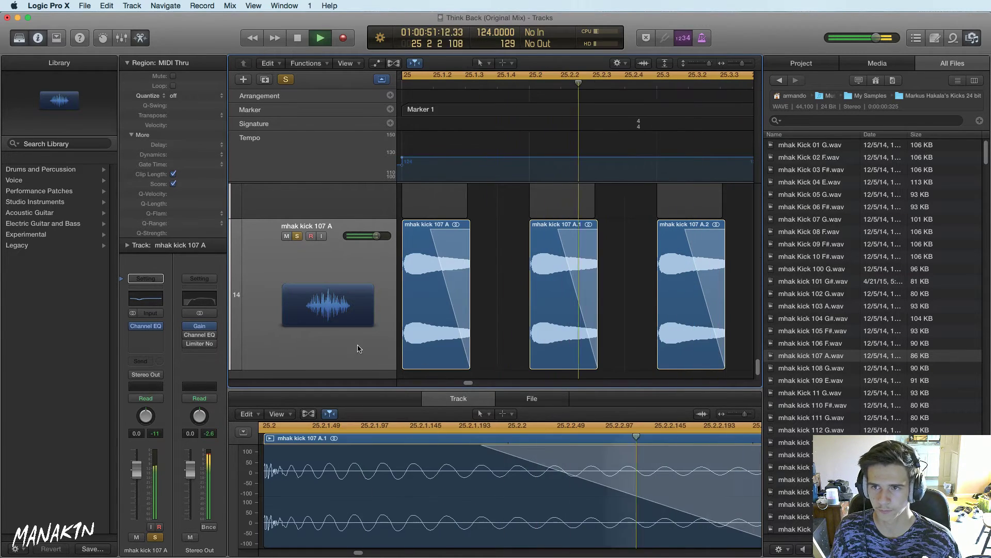
left_click(133, 326)
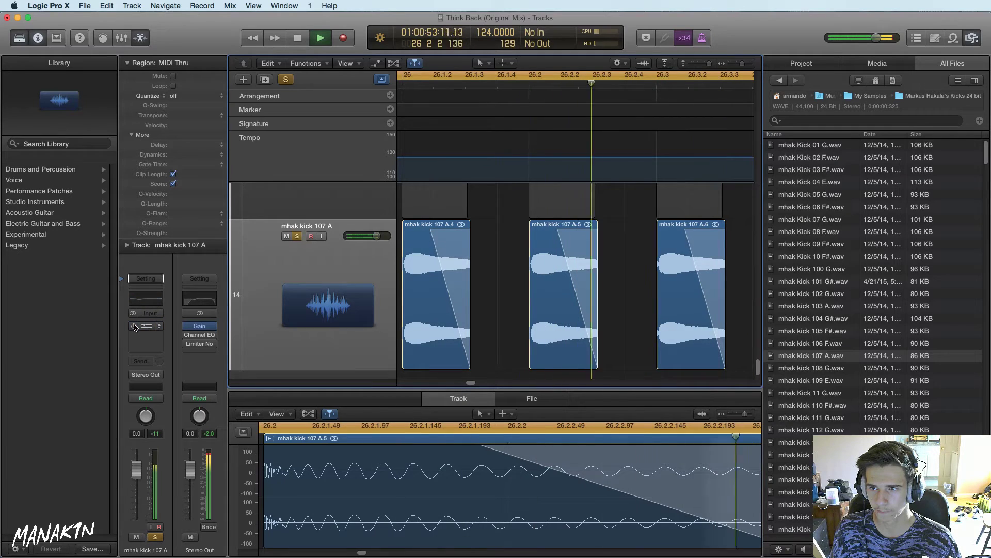
left_click(134, 326)
Insert a second Channel EQ below the first one on the kick track
left_click(147, 334)
mouse_move(190, 376)
mouse_move(242, 380)
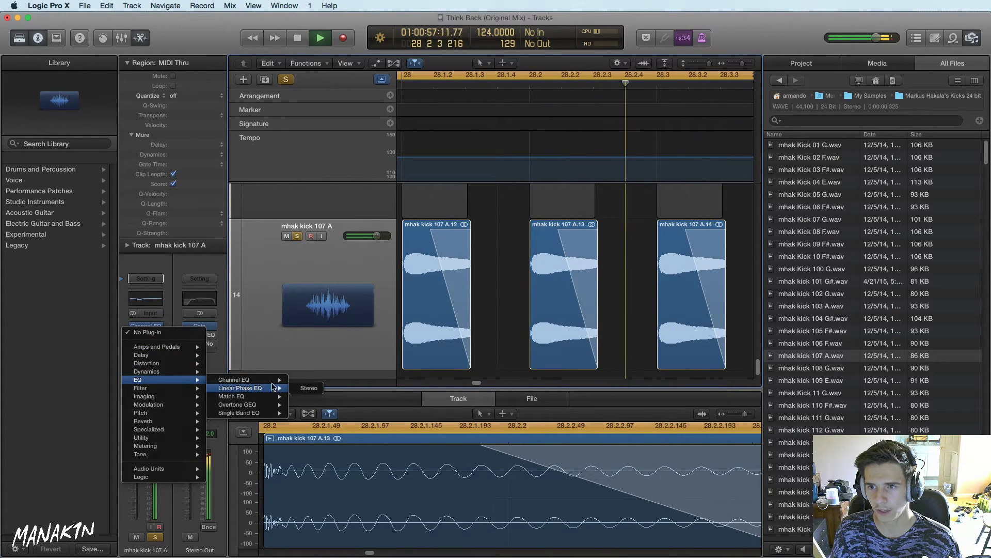
left_click(305, 380)
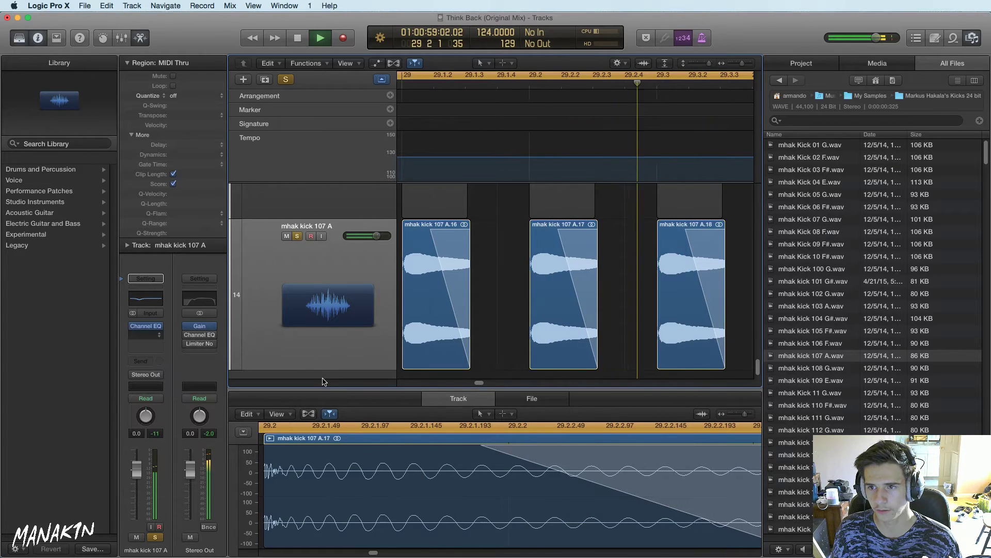
Try a -9 dB cut at 335 Hz, disable that band, and try a low cut at 82 Hz
left_click_drag(271, 213, 235, 191)
left_click(314, 96)
left_click(66, 95)
left_click_drag(51, 173, 172, 180)
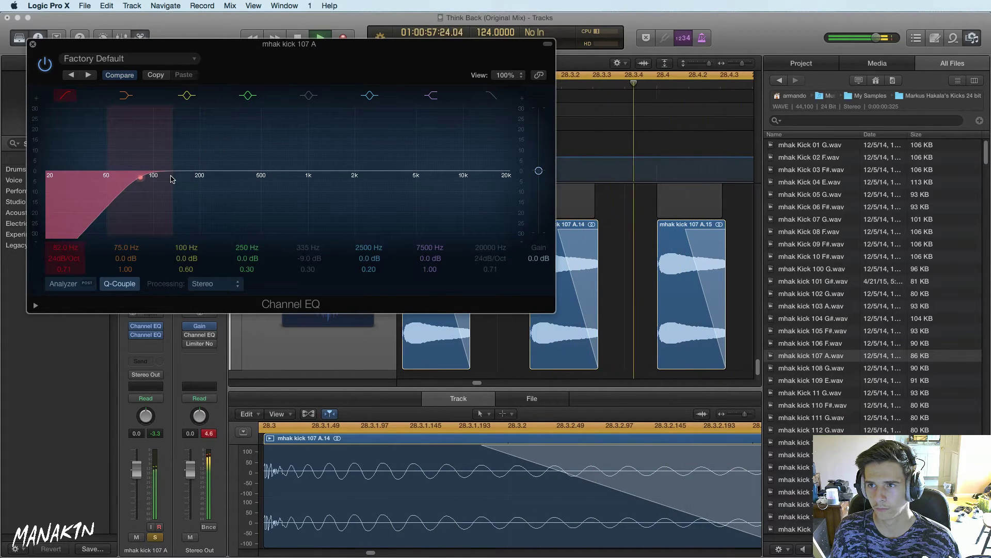
Try a -4 dB cut at 91 Hz with a Q of 0.67 in the second Channel EQ and compare it bypassed and active
left_click_drag(199, 192, 119, 207)
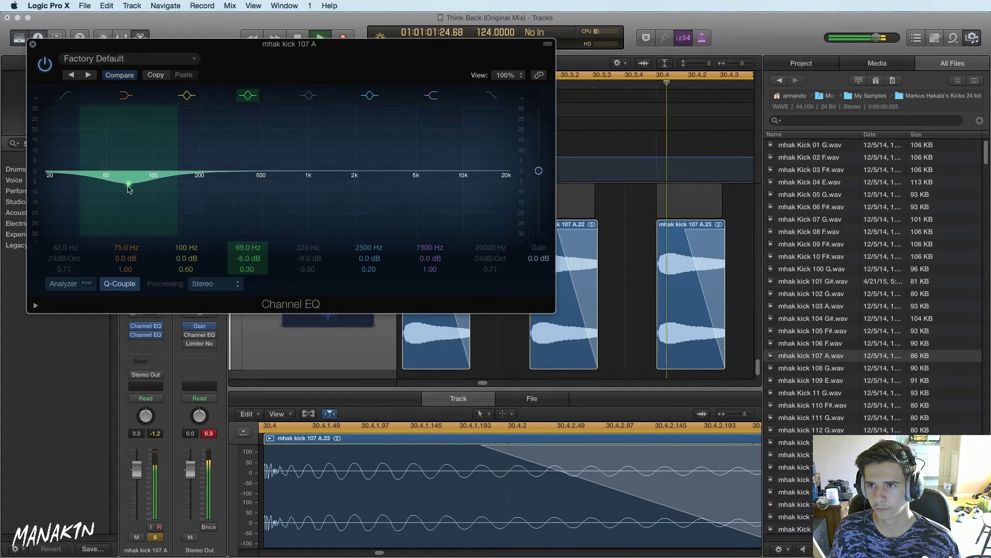
left_click_drag(177, 179, 166, 201)
left_click(45, 64)
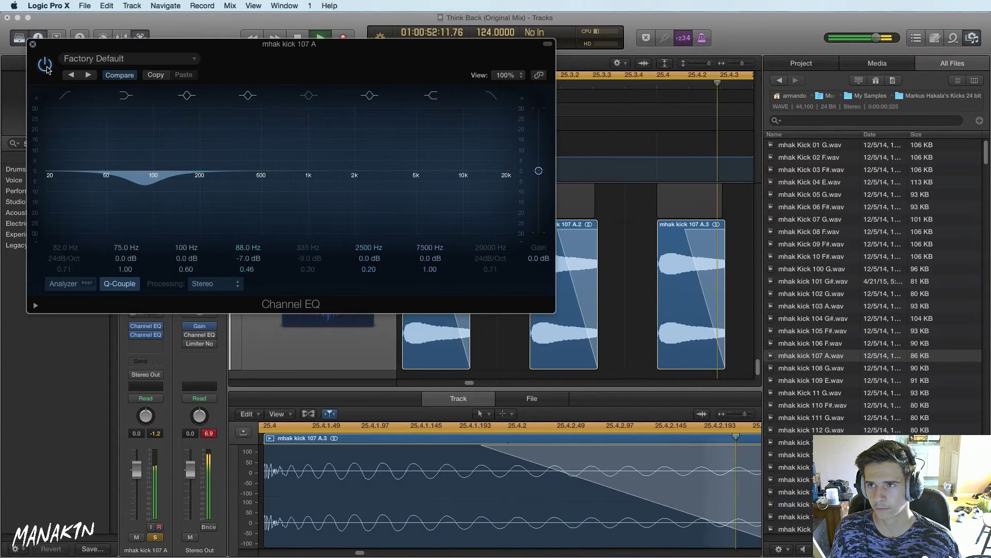
left_click(45, 64)
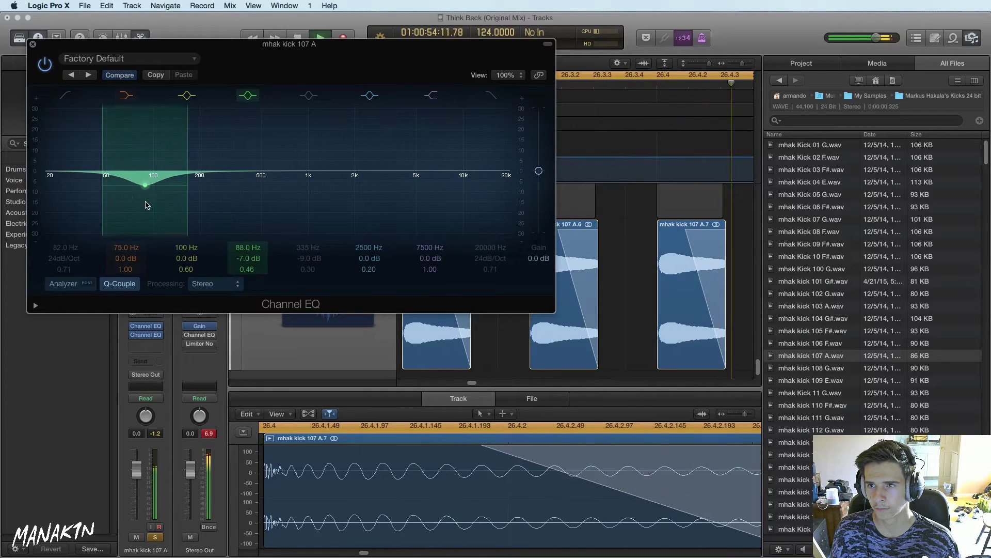
left_click_drag(187, 185, 185, 182)
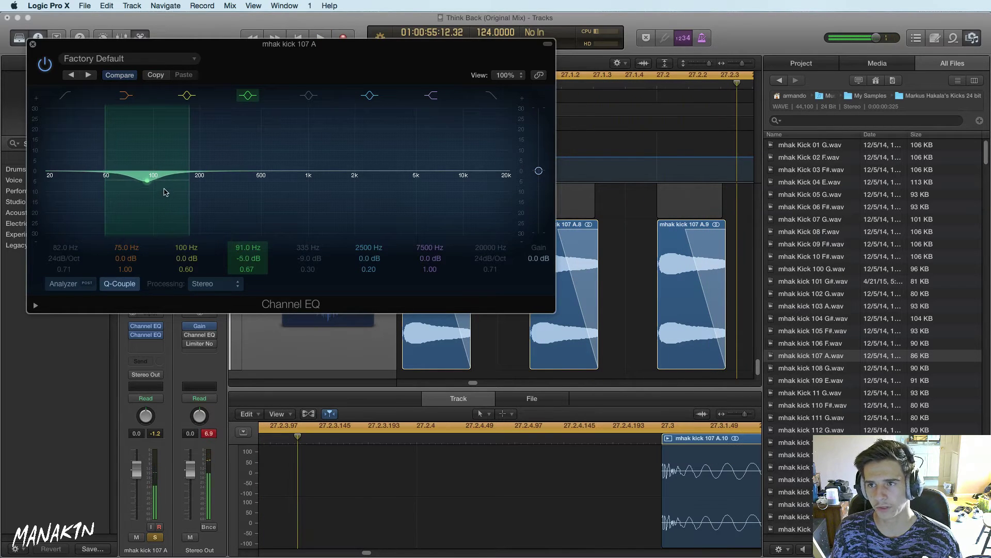
left_click(45, 64)
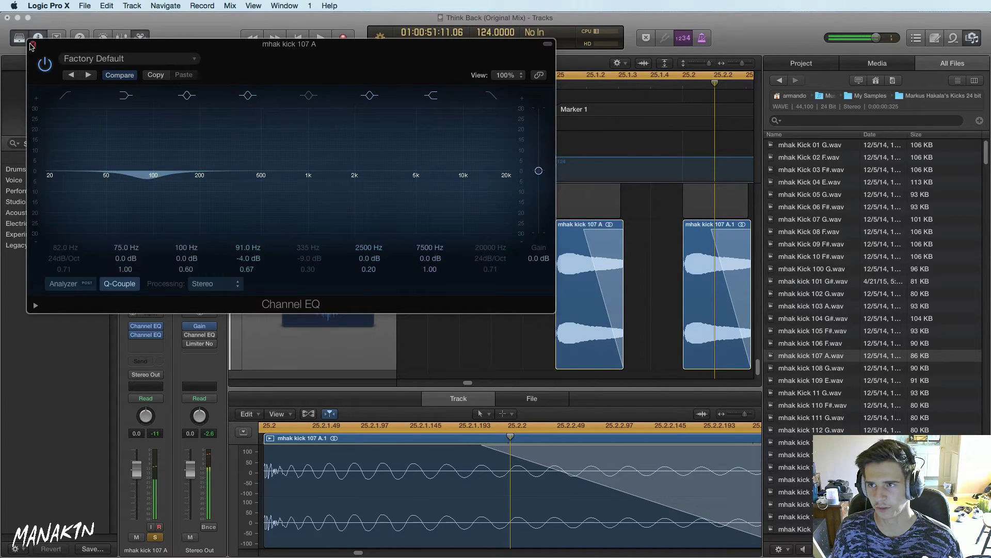
Close the second Channel EQ and remove it from the kick track's inserts
left_click(32, 46)
left_click(160, 344)
left_click(163, 349)
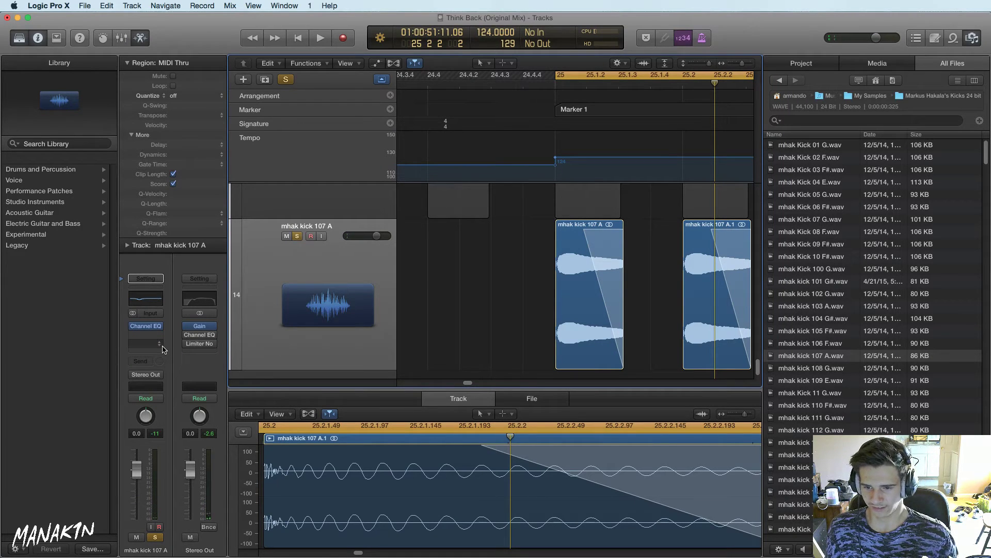
Play the soloed kick track and compare its sound with the remaining Channel EQ active and bypassed
key("super+Tab")
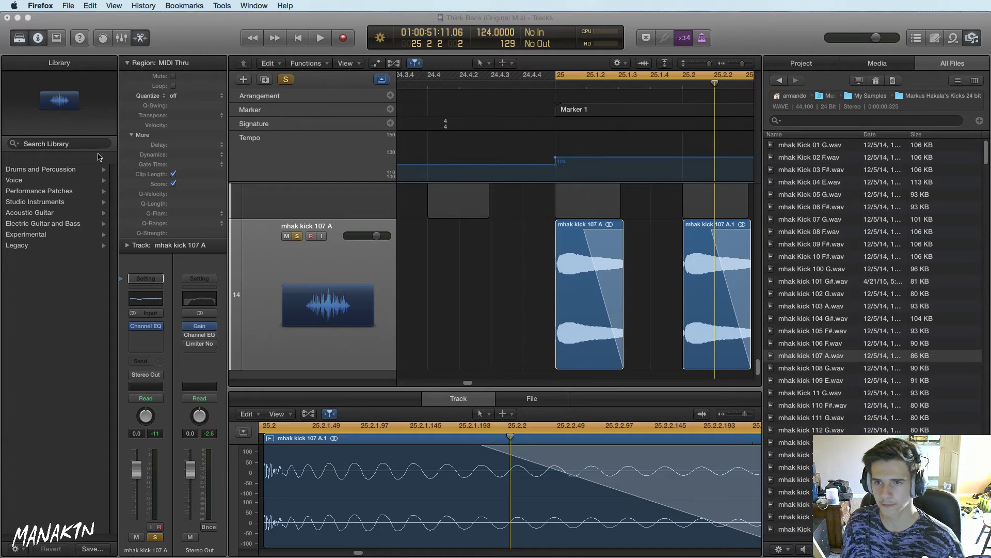
left_click(340, 257)
key("space")
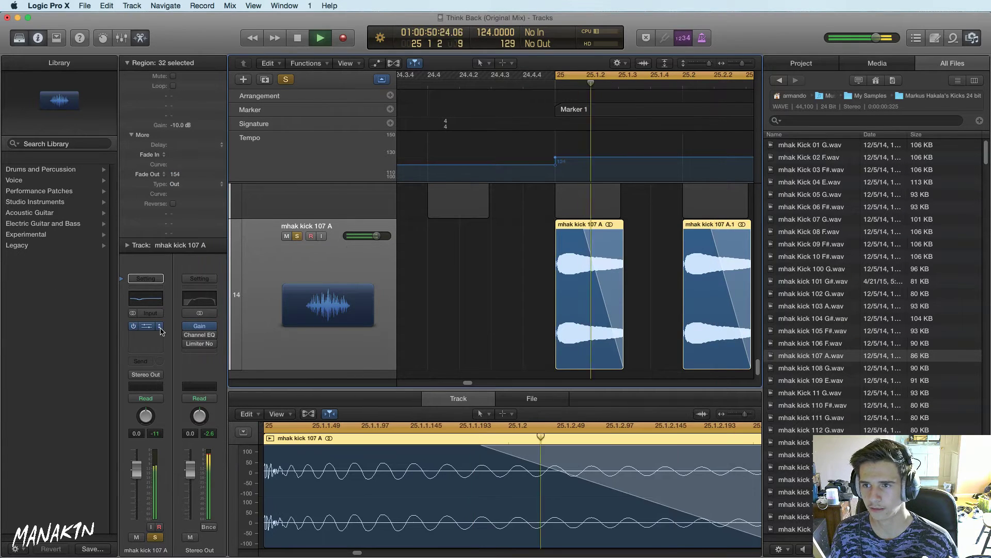
mouse_move(135, 329)
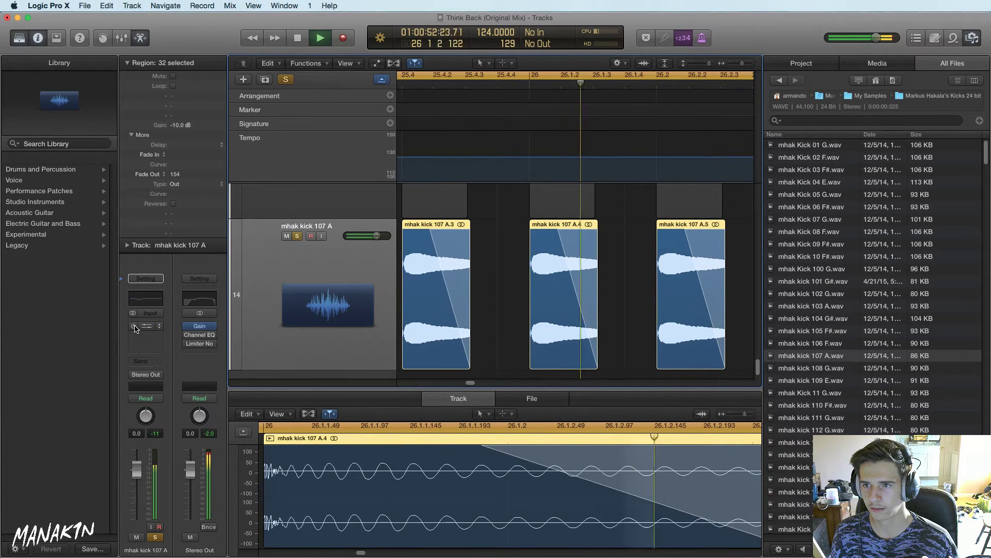
key("space")
Insert a Multipressor below the Channel EQ on the kick track
left_click(157, 335)
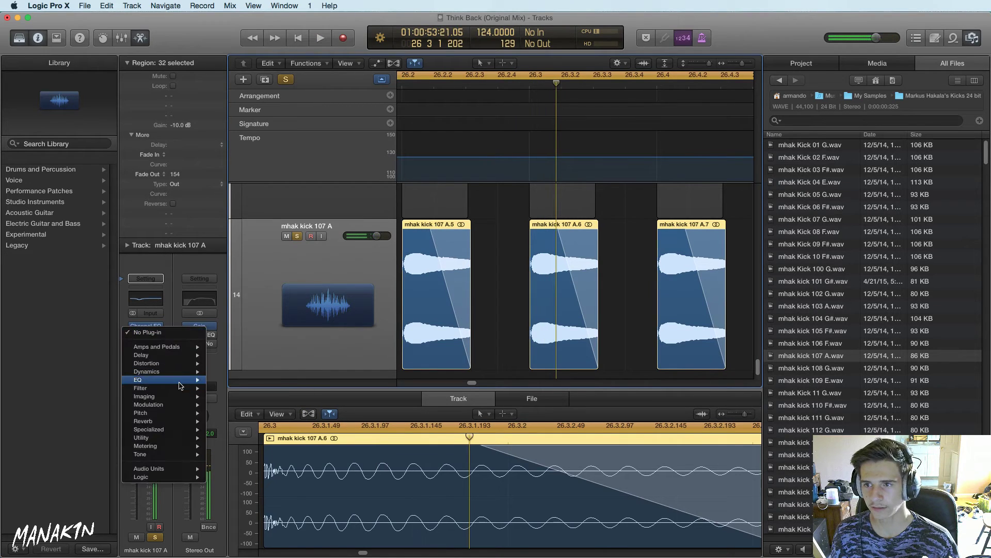
mouse_move(190, 364)
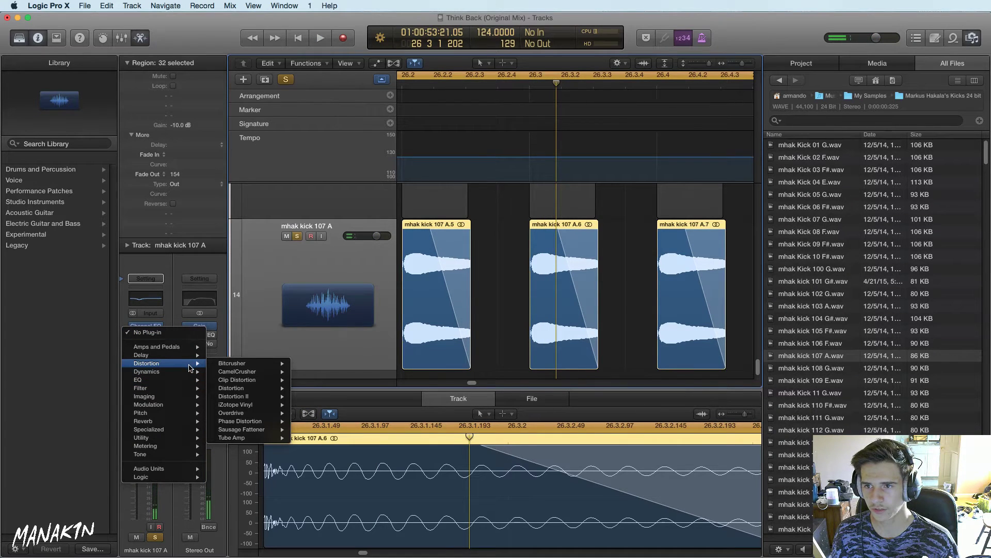
mouse_move(182, 470)
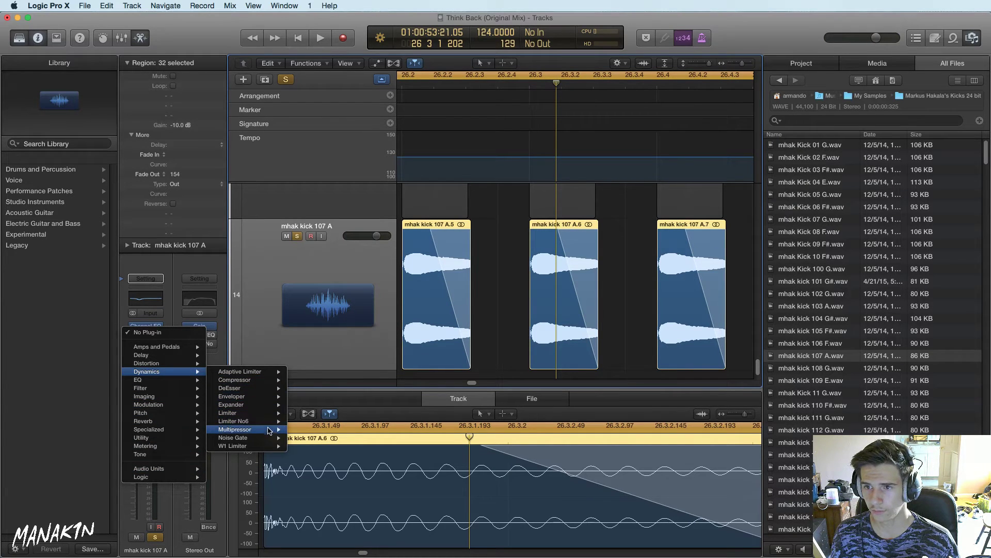
left_click(305, 431)
Solo Multipressor band 1 during playback, set Peak/RMS to 0 ms, compression threshold to -25.5 dB and attack to 47 ms, and compare it bypassed
key("space")
left_click(123, 240)
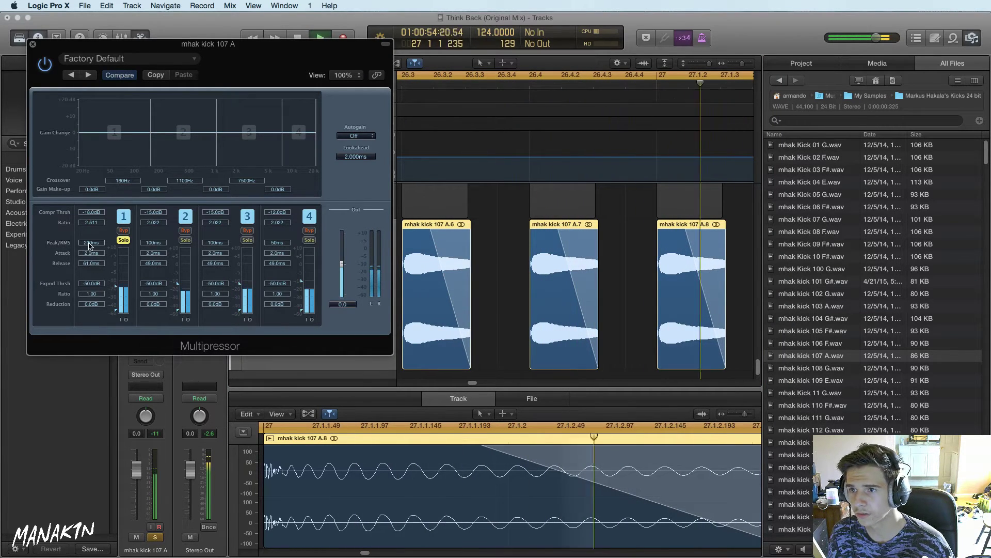
mouse_move(91, 245)
left_mouse_down()
mouse_move(95, 257)
mouse_move(95, 235)
left_mouse_up()
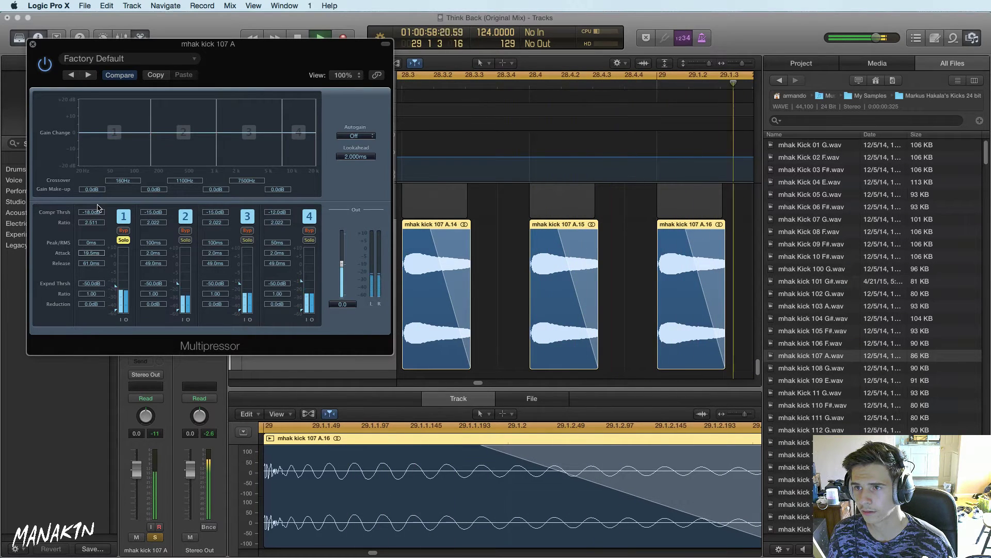
left_click_drag(116, 285, 117, 295)
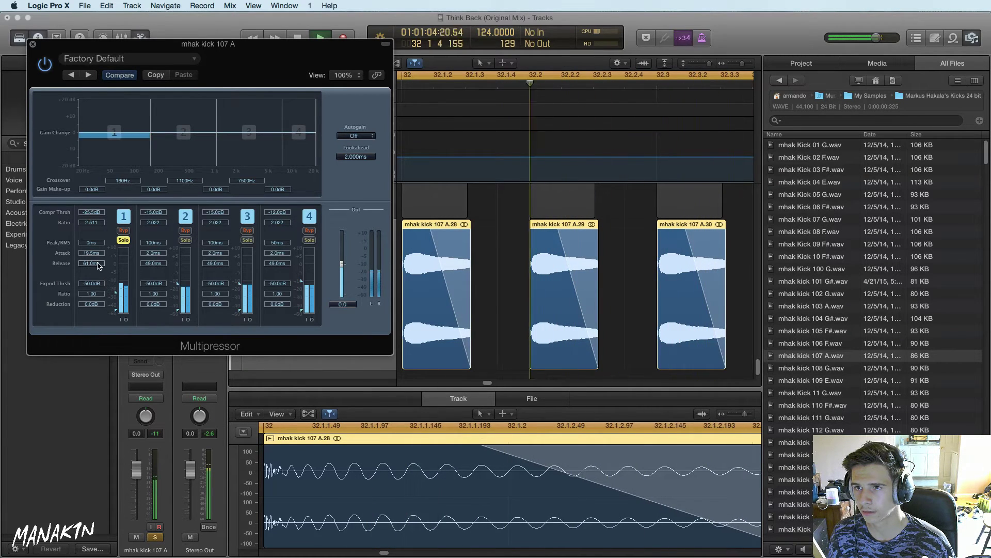
mouse_move(98, 252)
left_mouse_down()
mouse_move(101, 221)
mouse_move(100, 246)
mouse_move(102, 236)
left_mouse_up()
left_click(124, 231)
left_click(124, 230)
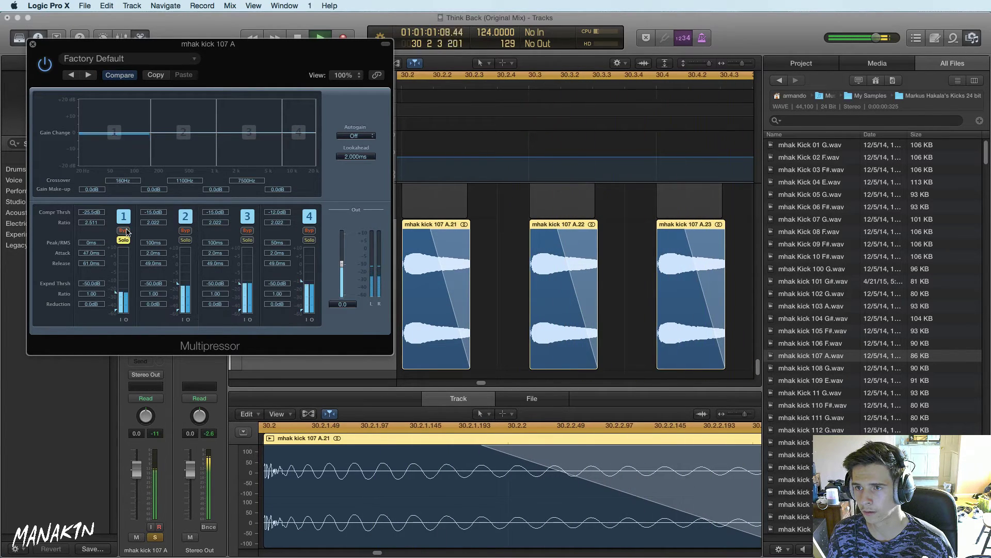
Raise band 1's gain make-up to 5 dB, unsolo the band, and compare the kick with the compression bypassed and active
left_click_drag(123, 137, 123, 131)
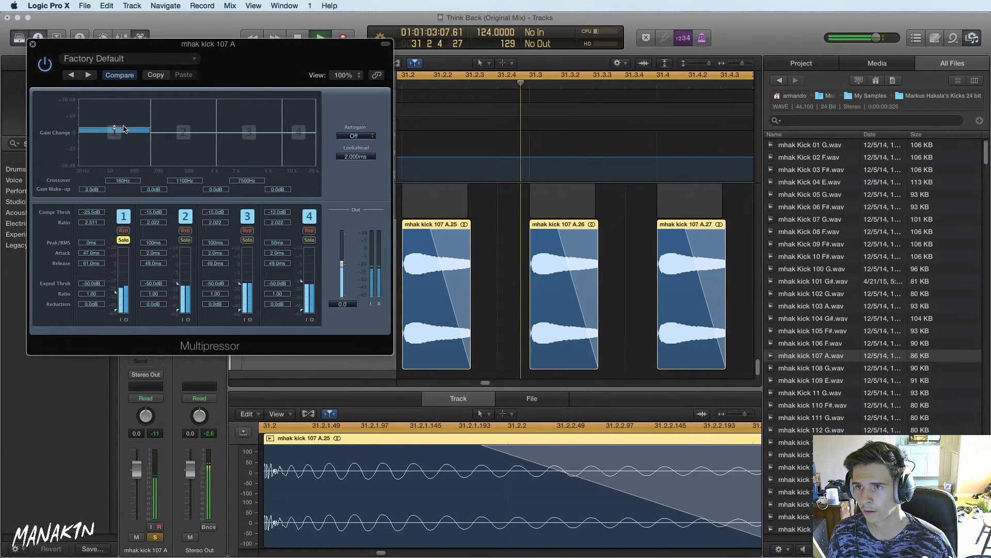
left_click(124, 230)
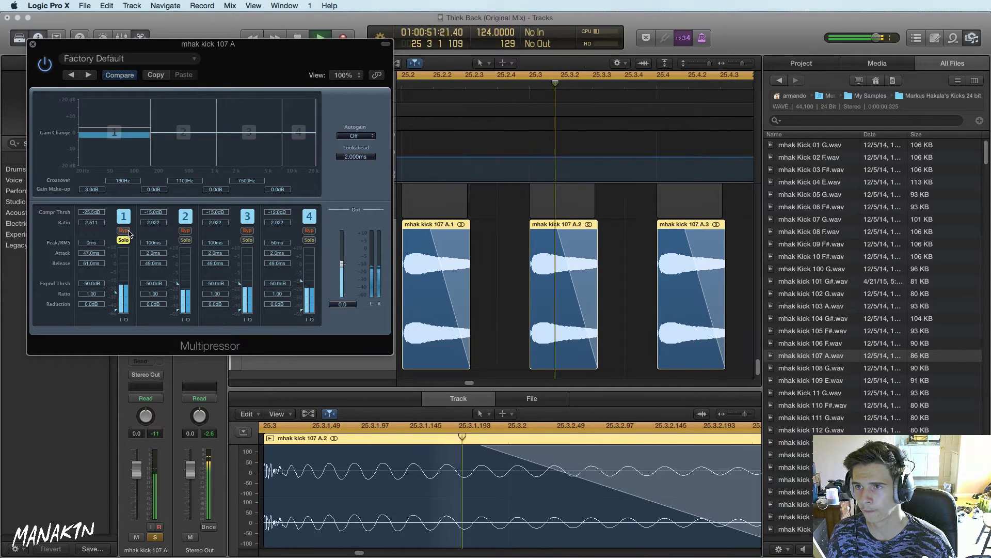
left_click(123, 230)
left_click_drag(132, 132, 132, 128)
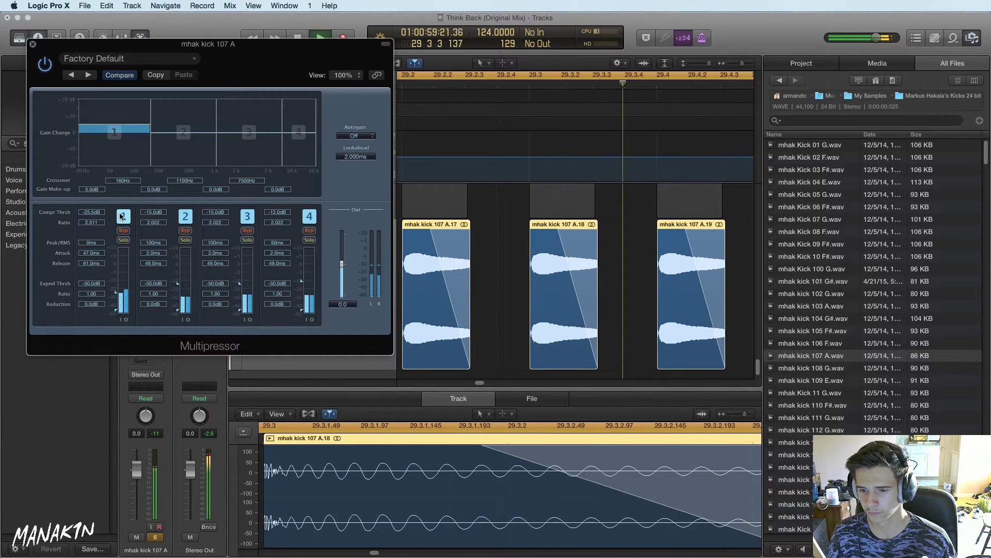
left_click(45, 64)
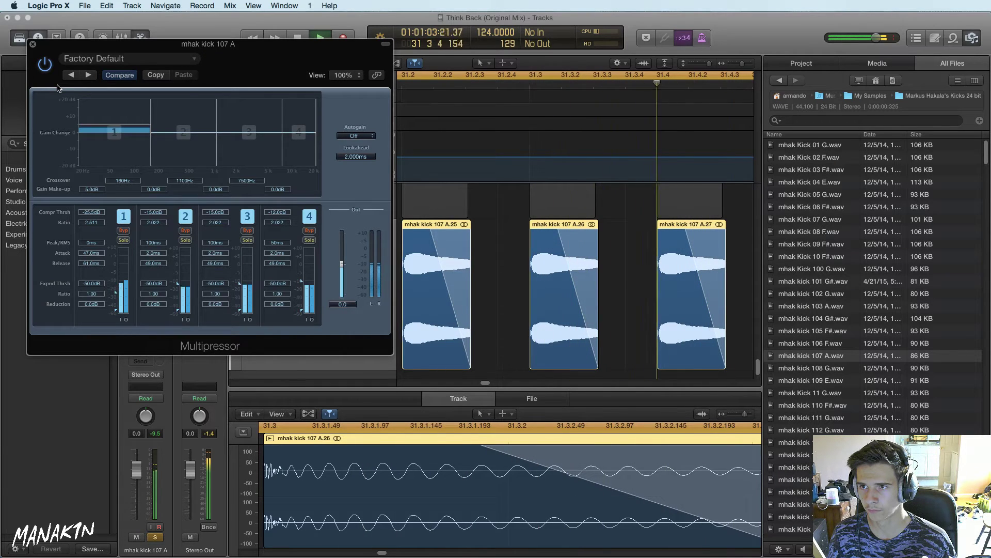
Unsolo the kick track and compare the full mix with the Multipressor bypassed and active
left_click(161, 539)
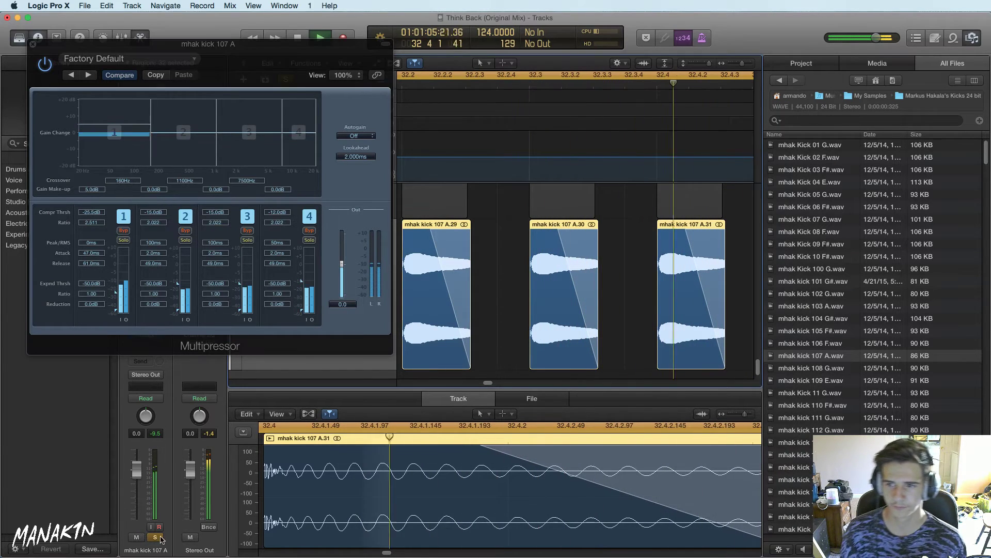
left_click(157, 537)
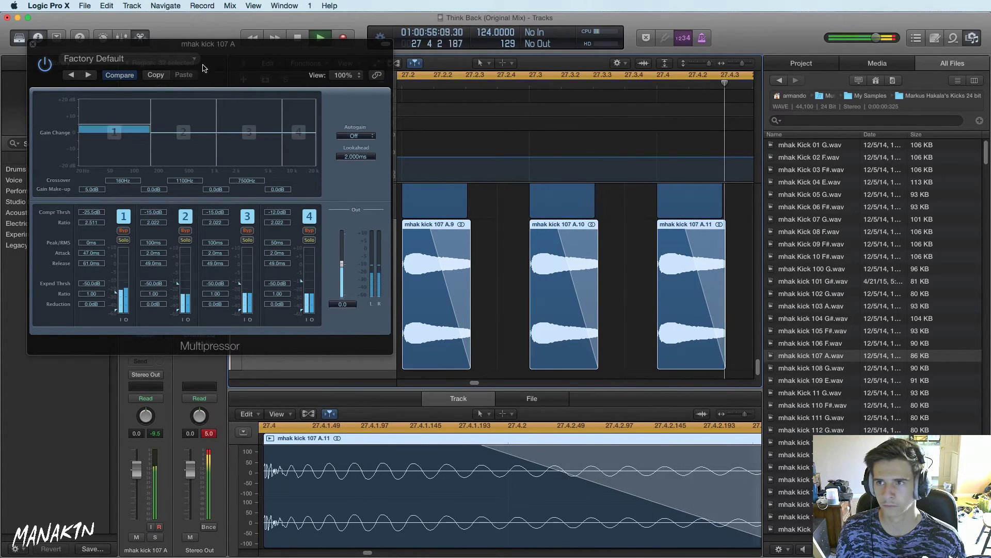
left_click(45, 65)
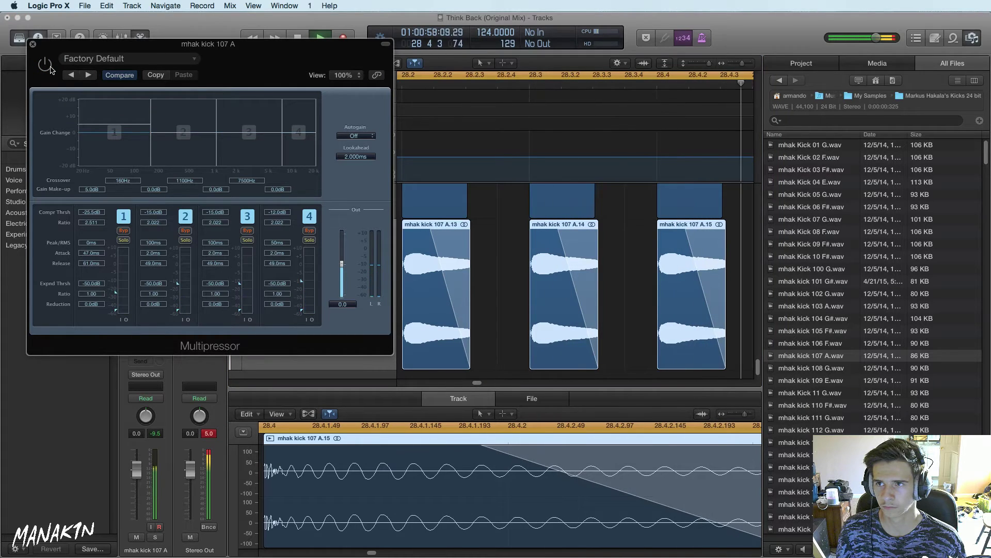
left_click(45, 64)
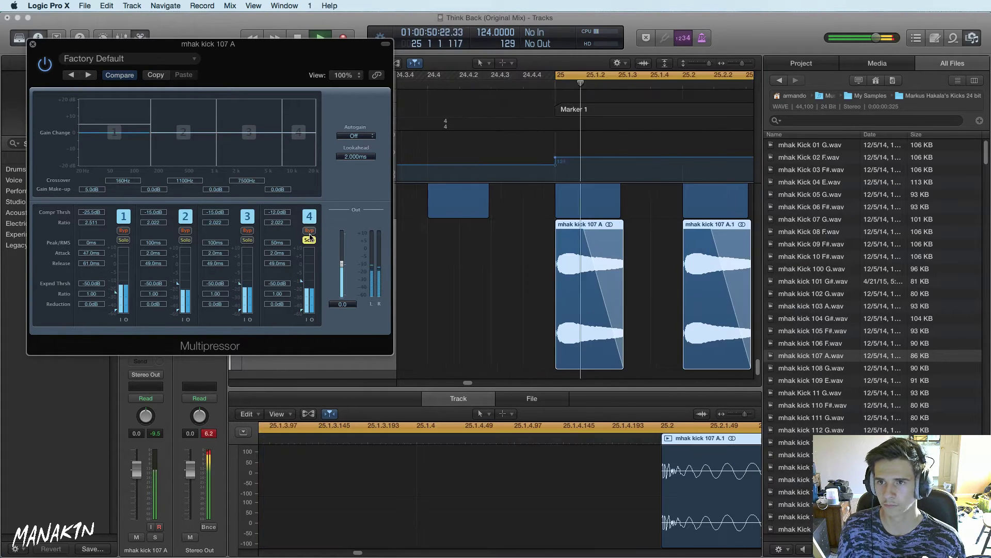
Close the Multipressor window and listen to the kick both in the mix and with its track soloed
key("super+Tab")
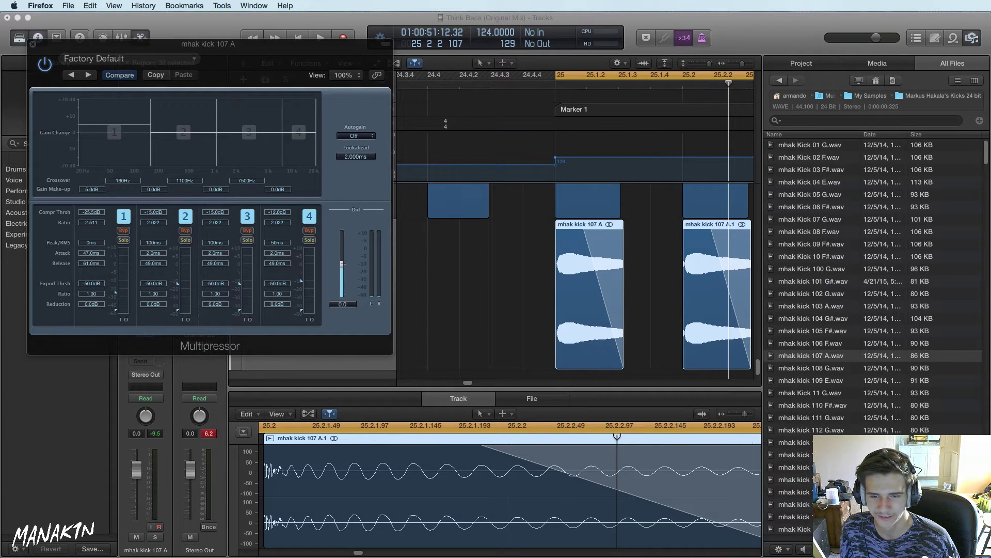
left_click(515, 324)
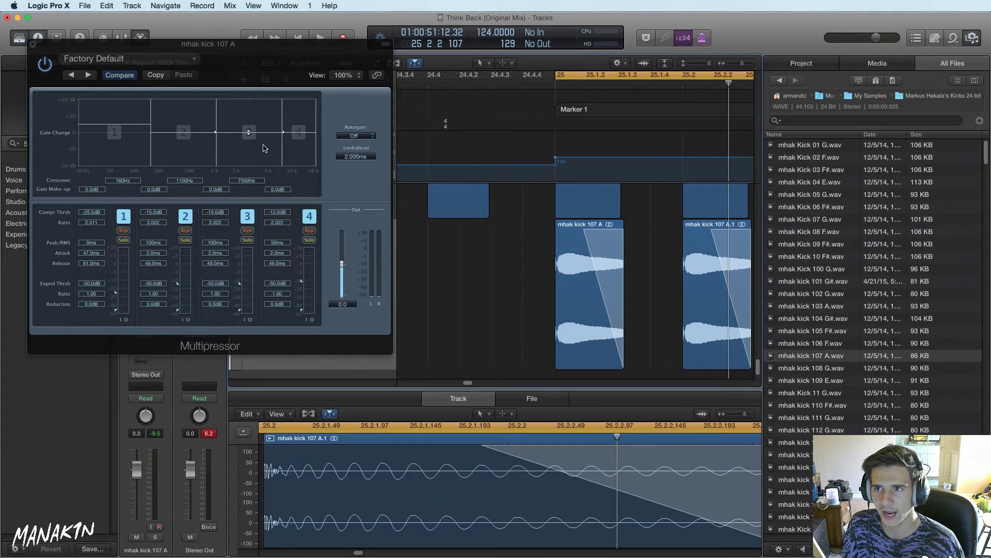
left_click(32, 45)
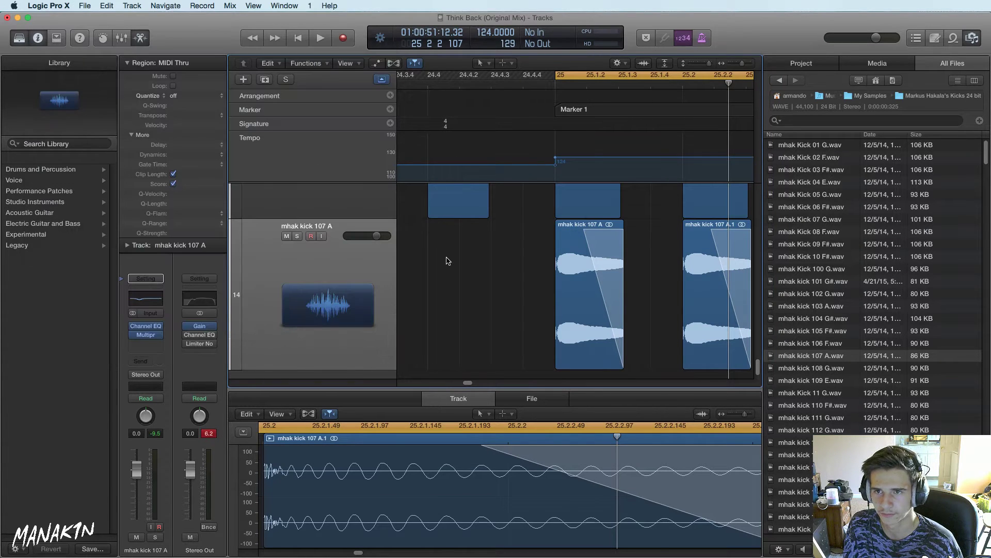
key("space")
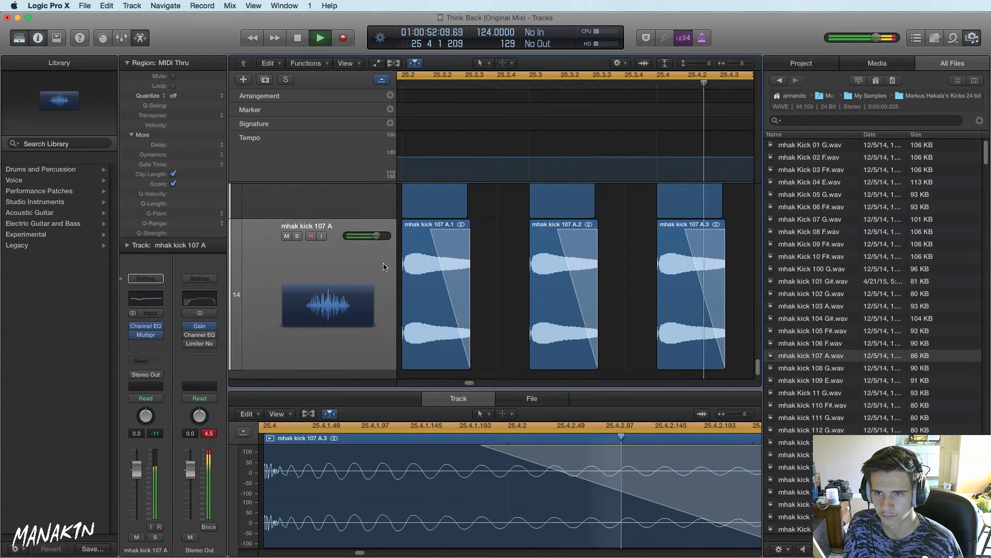
key("s")
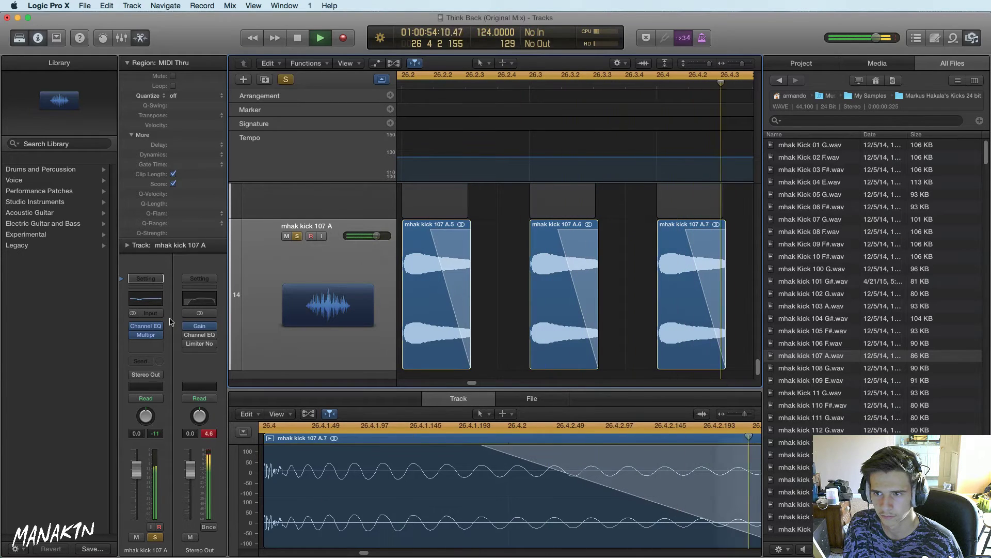
key("space")
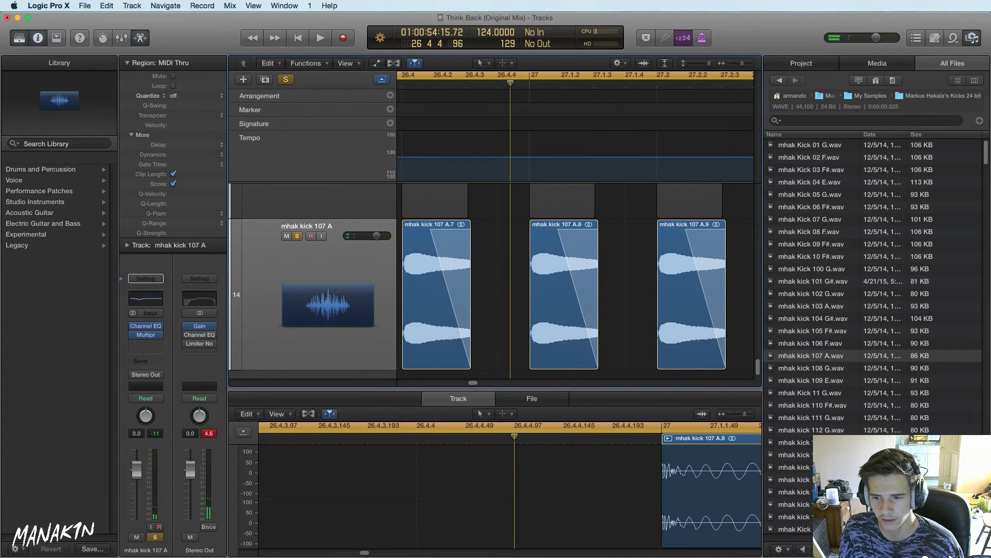
Unsolo the kick track and select the edm-clap-05 track above it
key("super+Tab")
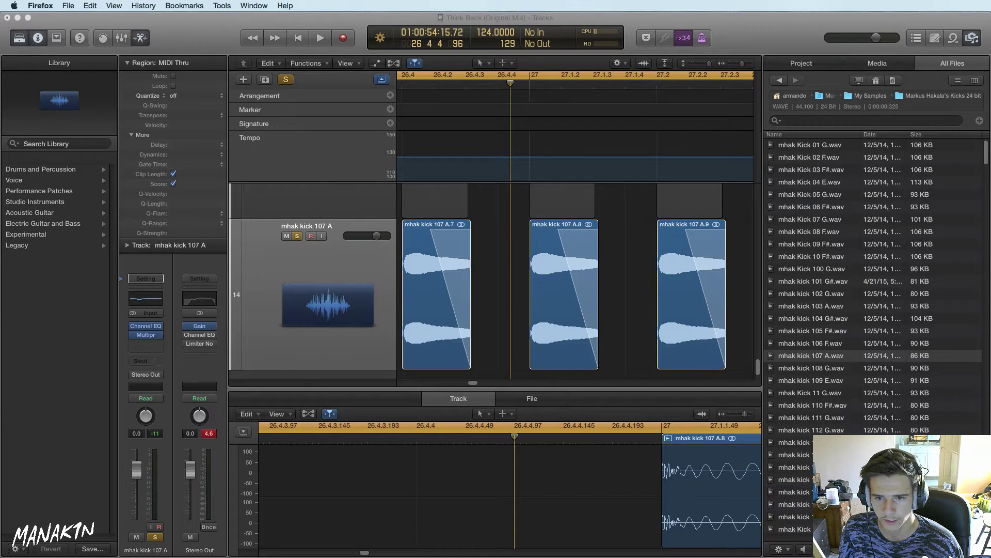
left_click(313, 304)
key("Up")
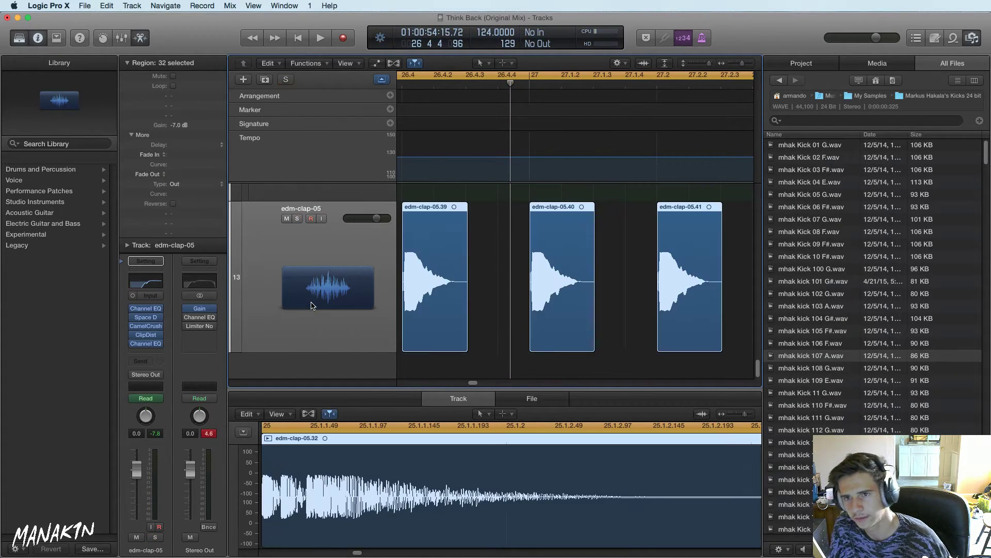
Hide the file browser and zoom the arrangement out to show the song from bar 1 past bar 33
left_click(972, 38)
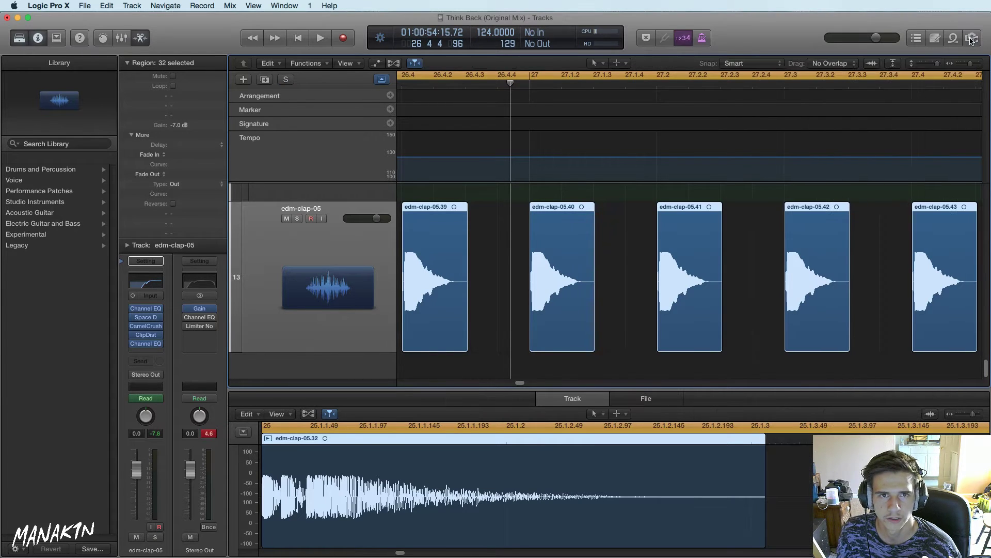
left_click_drag(971, 63, 963, 63)
left_click_drag(571, 383, 542, 383)
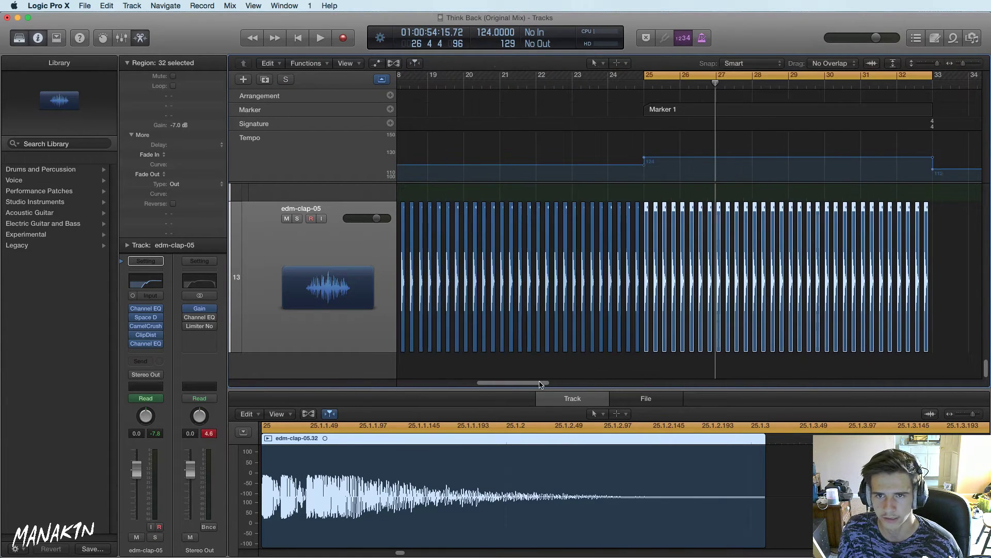
left_click_drag(963, 63, 959, 63)
scroll(728, 223, "up", 5)
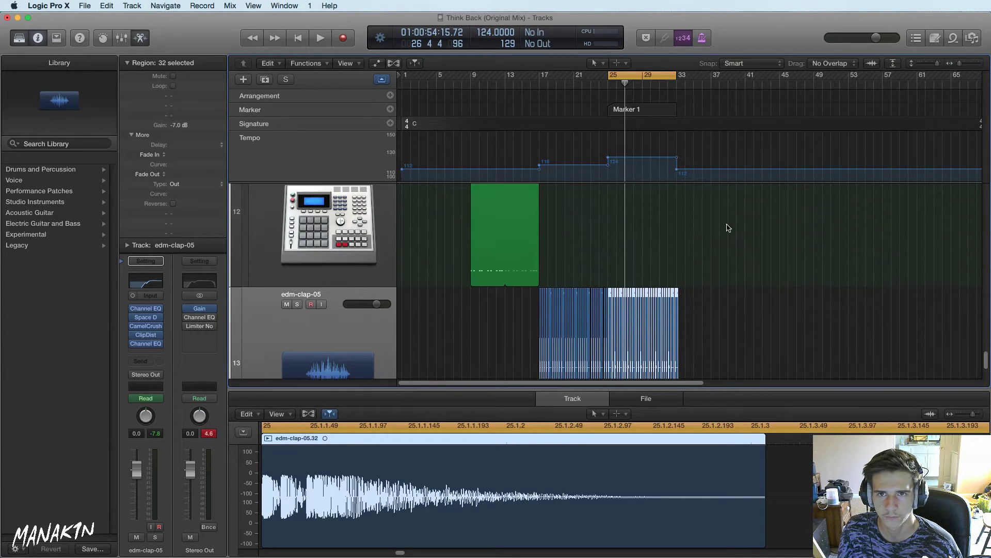
Clear the region selection and listen to the full mix in the cycled section from bar 25
scroll(728, 230, "down", 5)
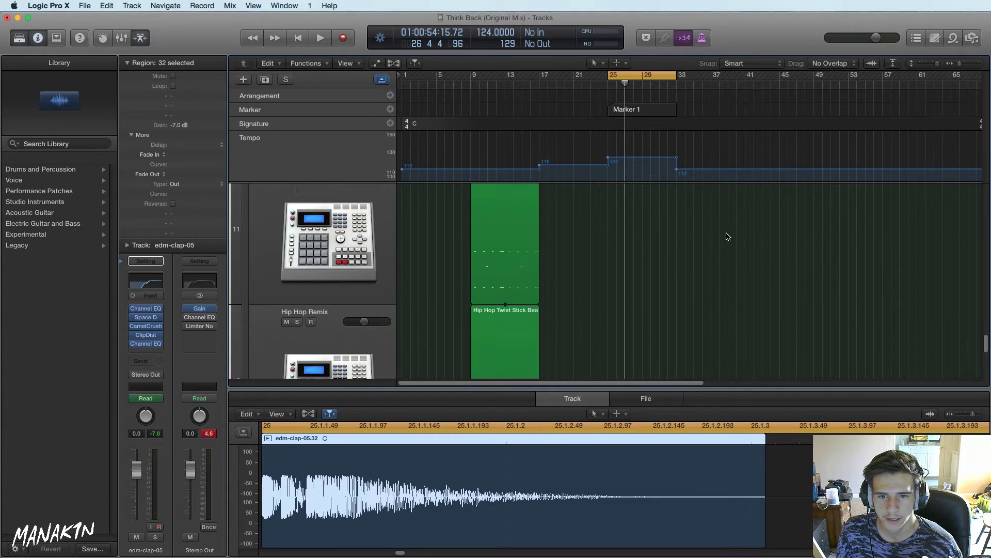
left_click(741, 272)
key("space")
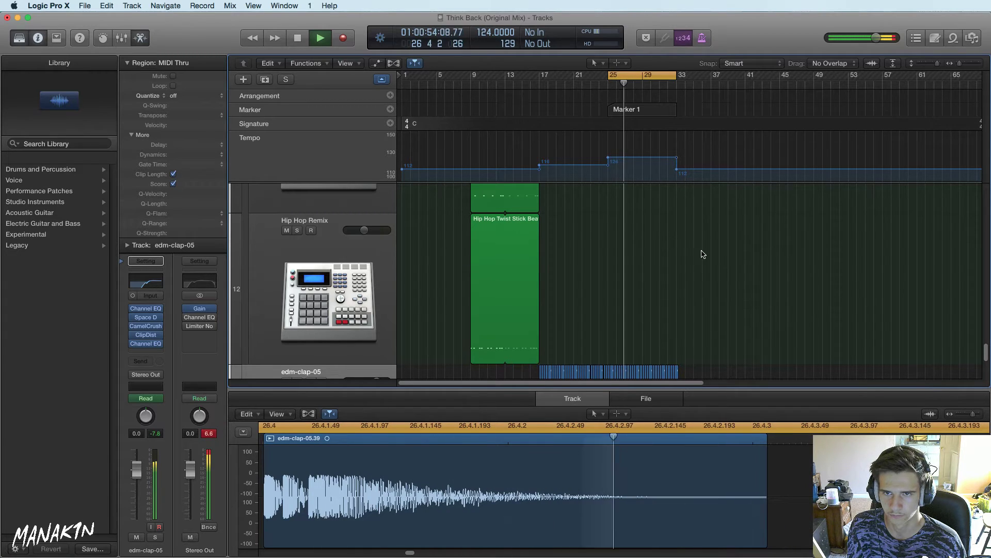
left_click(582, 84)
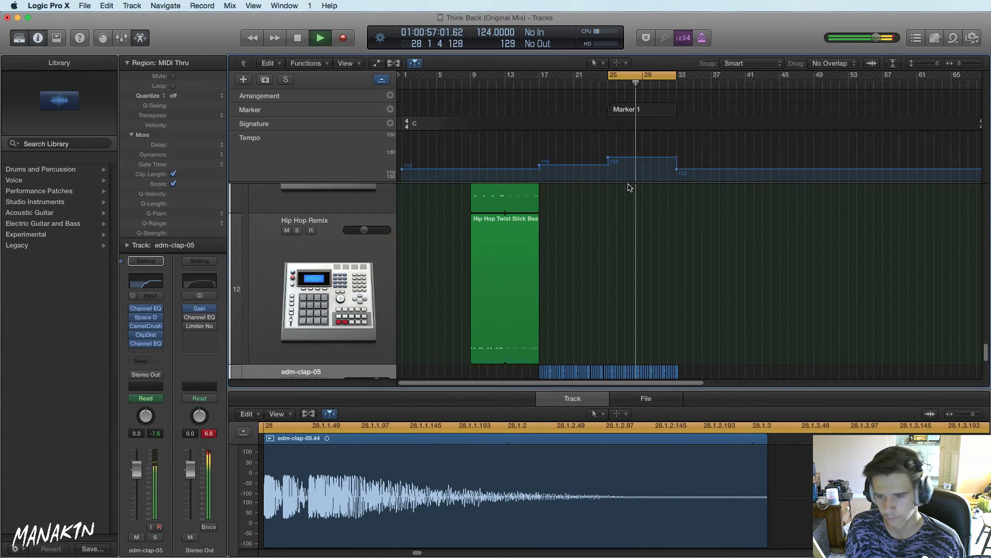
key("space")
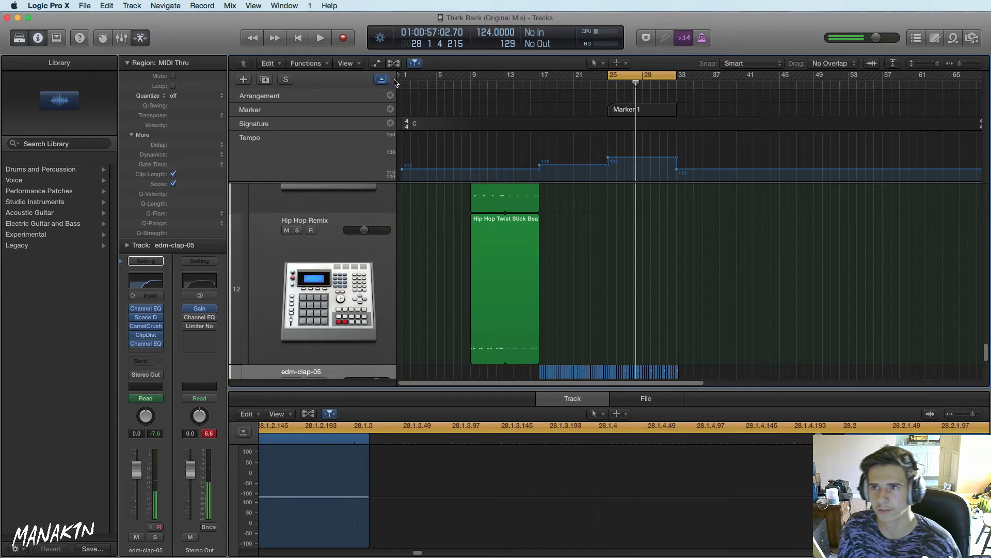
Start a new project with one software instrument track using the Default Patch
left_click(84, 5)
left_click(217, 48)
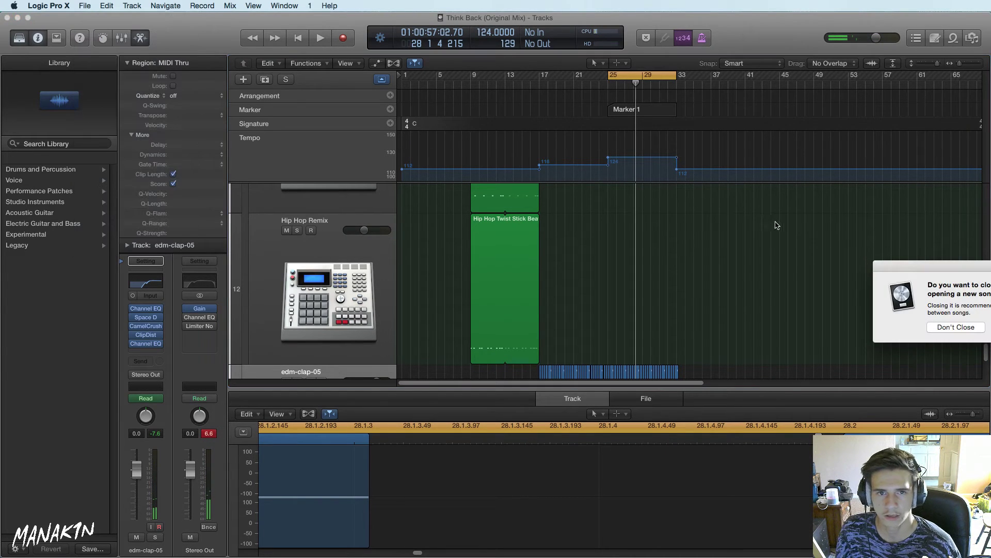
key("Return")
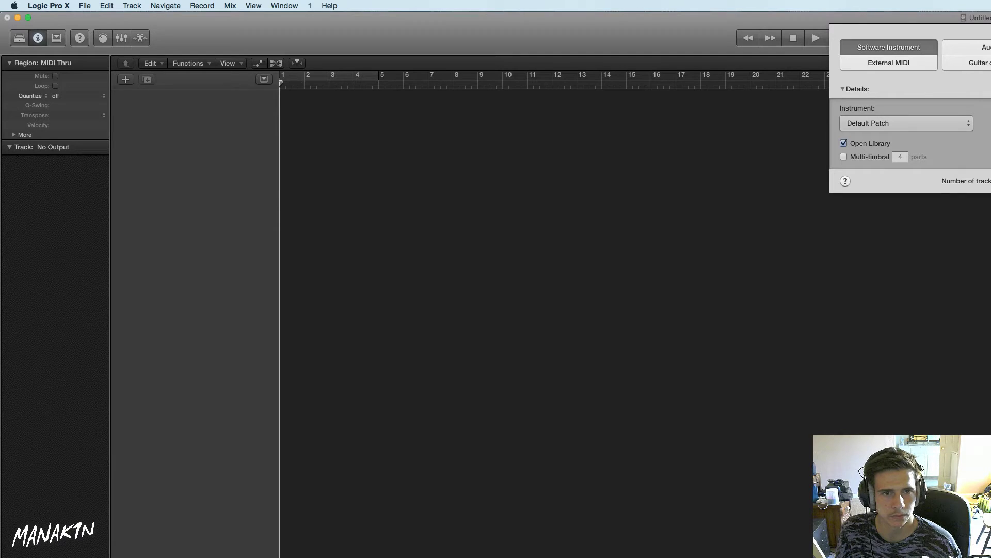
key("Return")
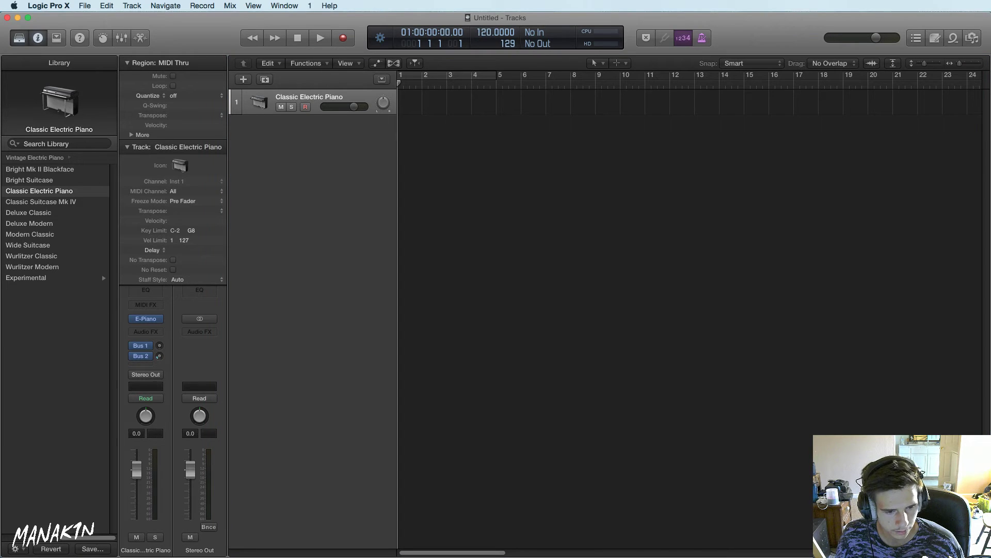
key("super+Tab")
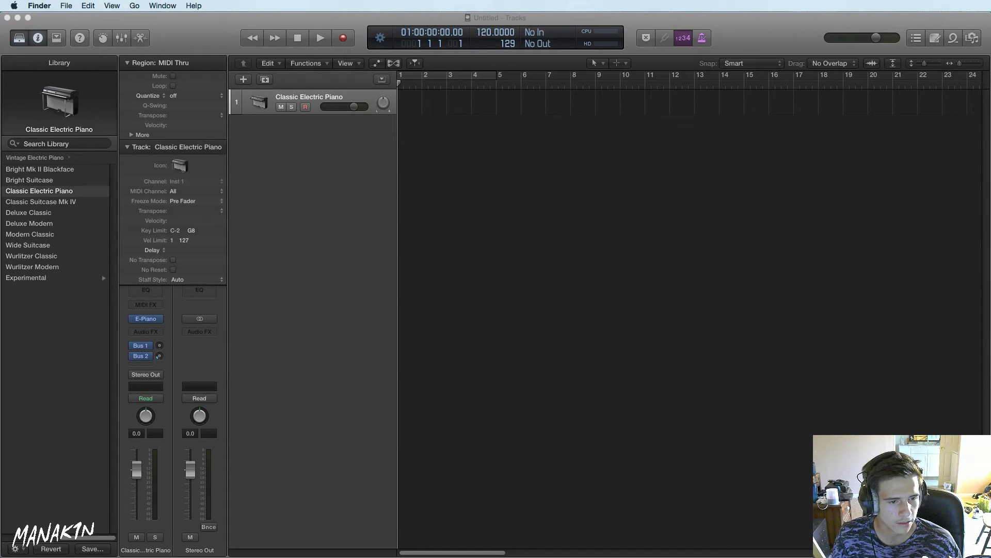
left_click(67, 6)
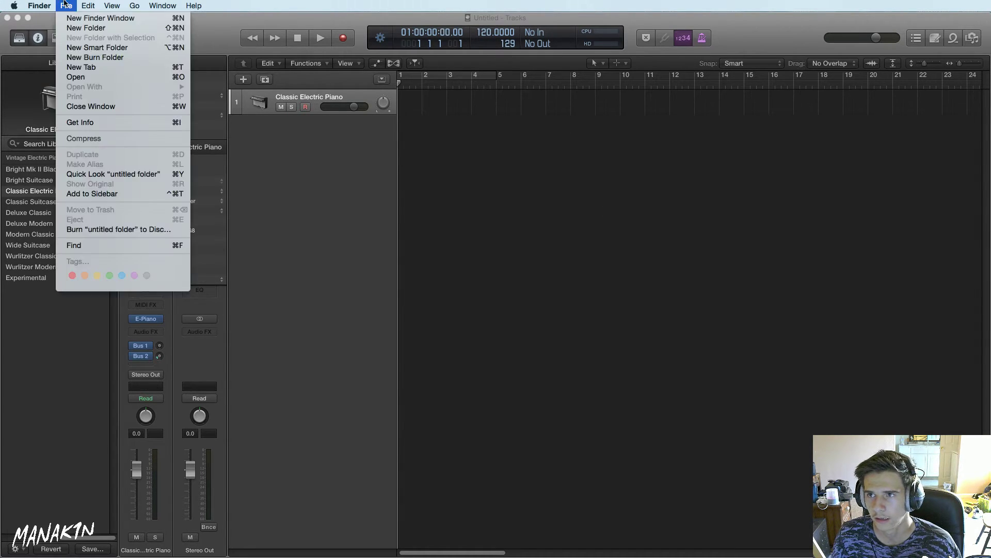
key("super+Tab")
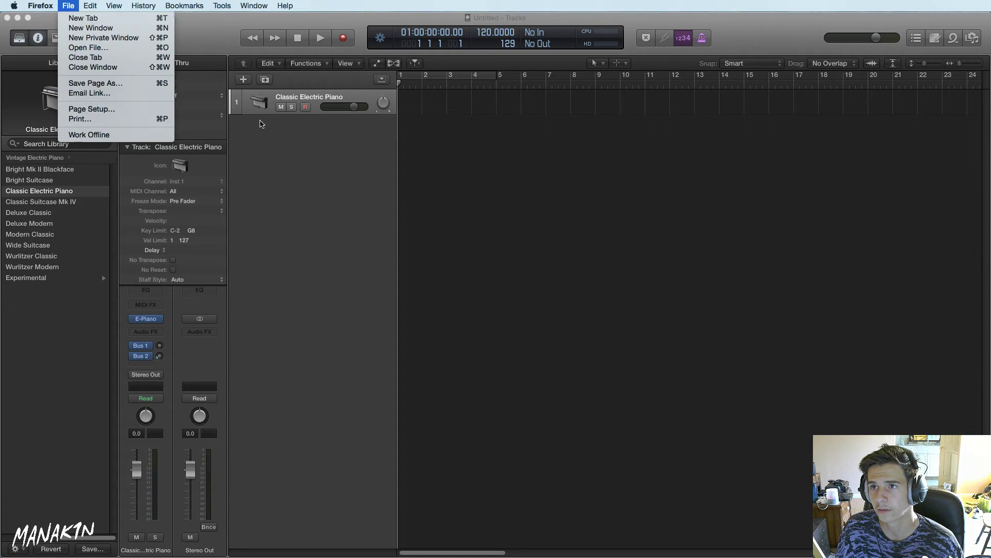
left_click(231, 142)
Save the new project as "Avarti - Belize (original Mix)" in the Logic folder
left_click(84, 5)
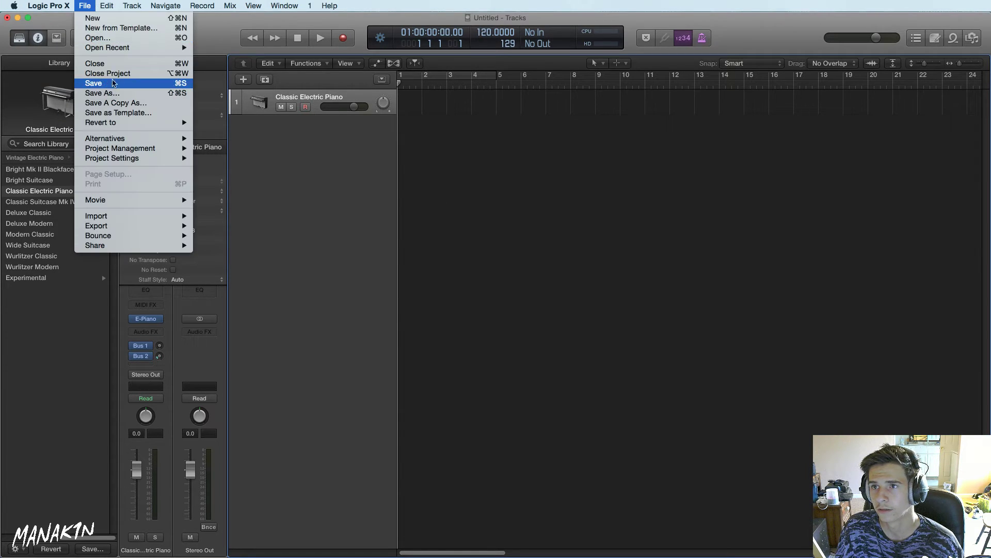
left_click(174, 110)
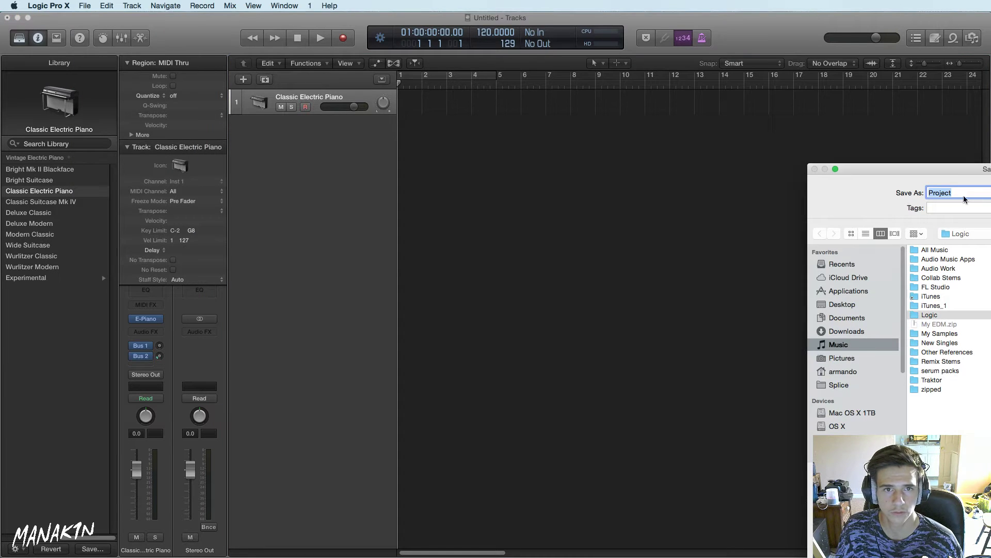
type("Avarti - Belize (origi")
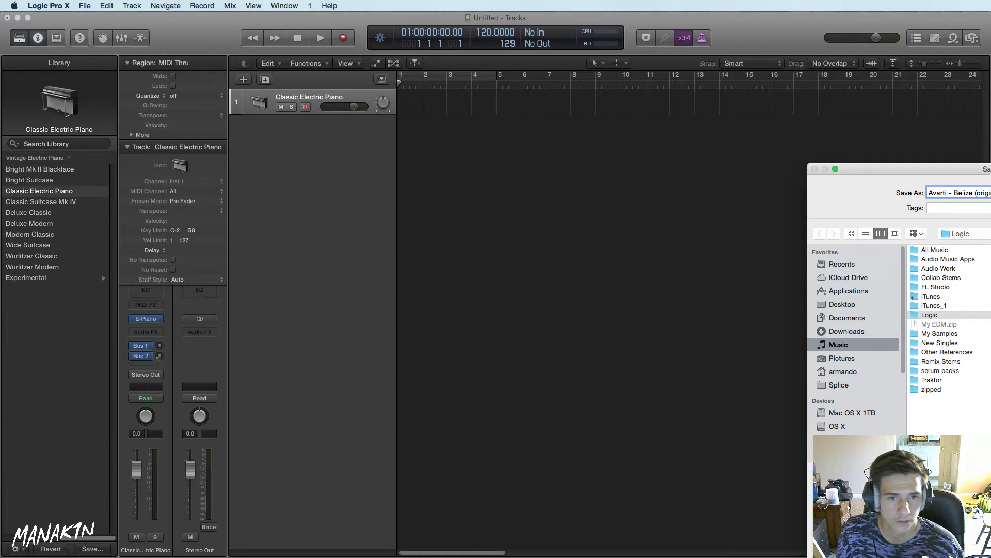
key("Return")
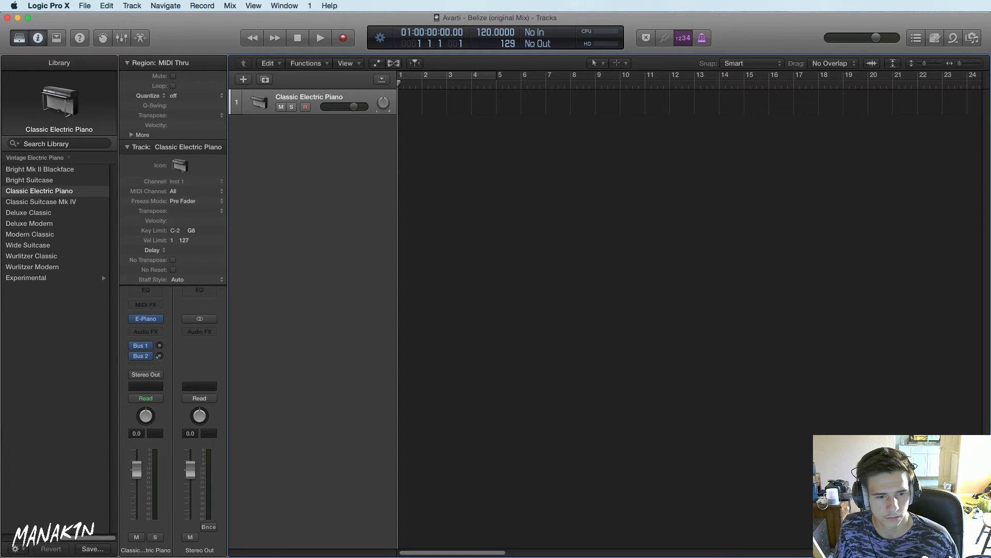
Bring the song's stem files in from Finder at bar 1 on new tracks, importing their tempo information
key("super+Tab")
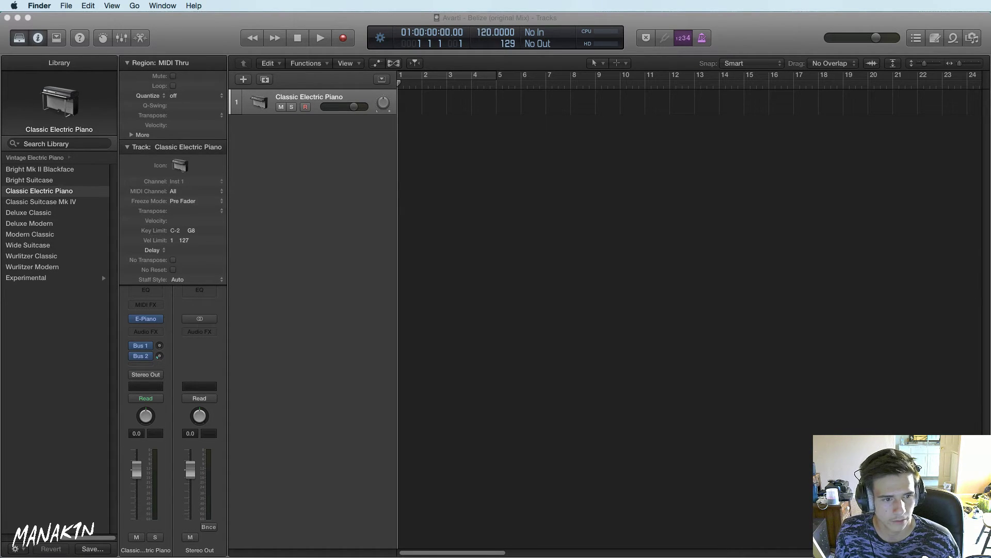
left_click_drag(713, 406, 400, 237)
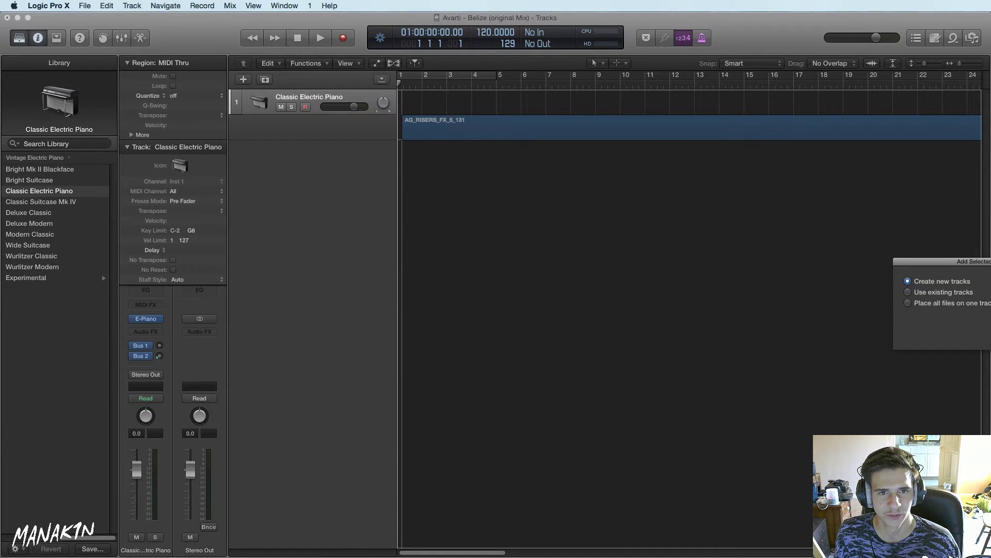
key("Return")
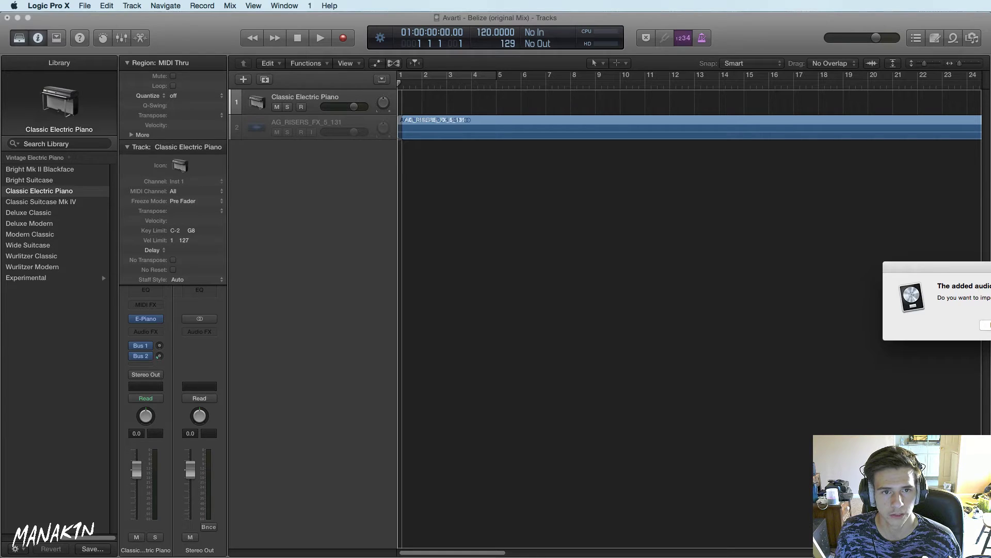
key("Return")
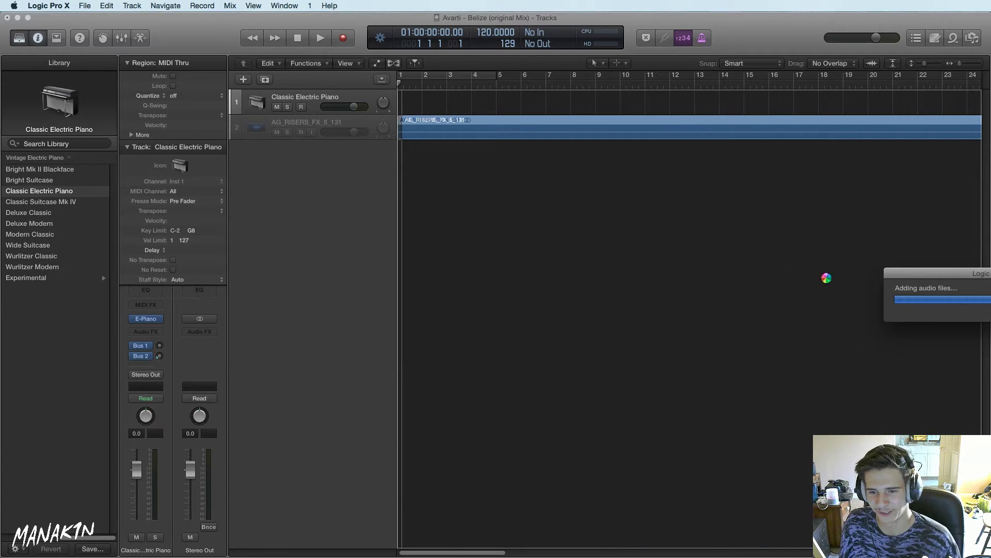
key("super+Tab")
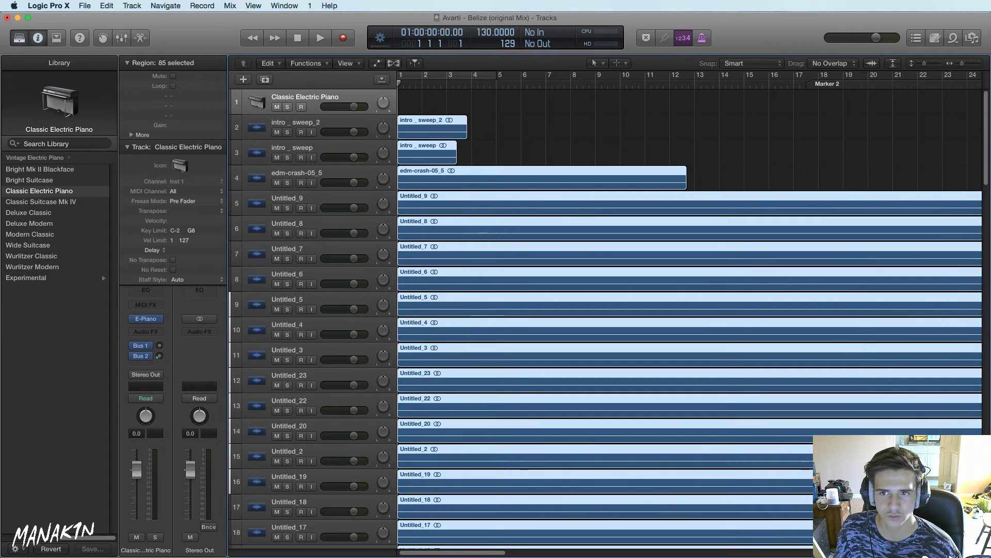
Look through the imported stem tracks, from the intro sweeps down to AG_RISERS_FX_5_131 and back to the first track
scroll(617, 305, "down", 2)
scroll(617, 306, "down", 10)
scroll(617, 307, "down", 15)
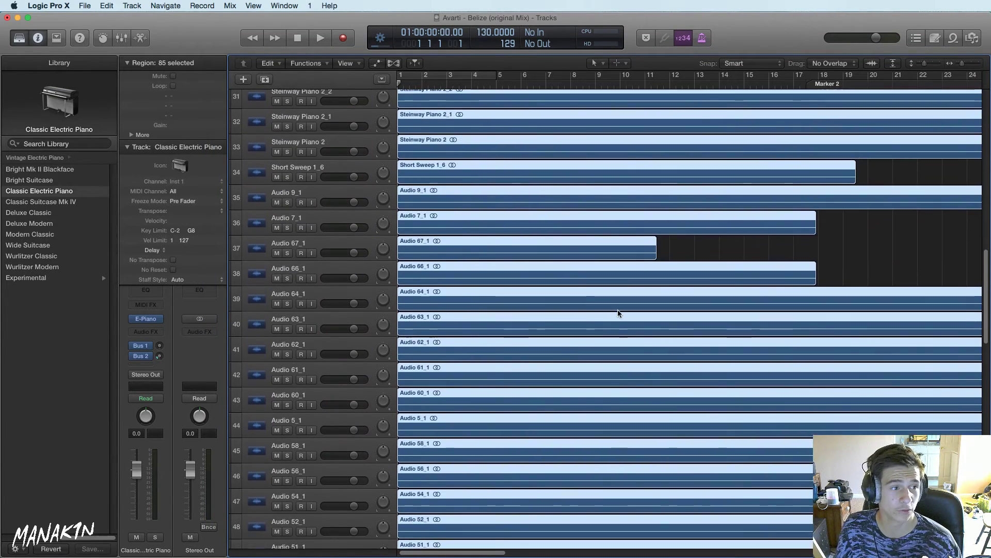
scroll(620, 319, "down", 20)
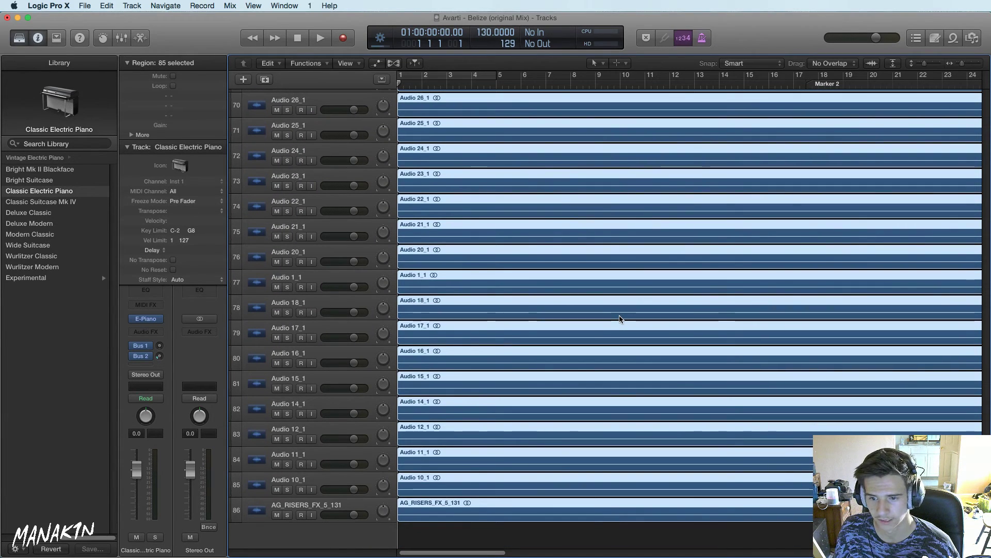
scroll(620, 319, "up", 20)
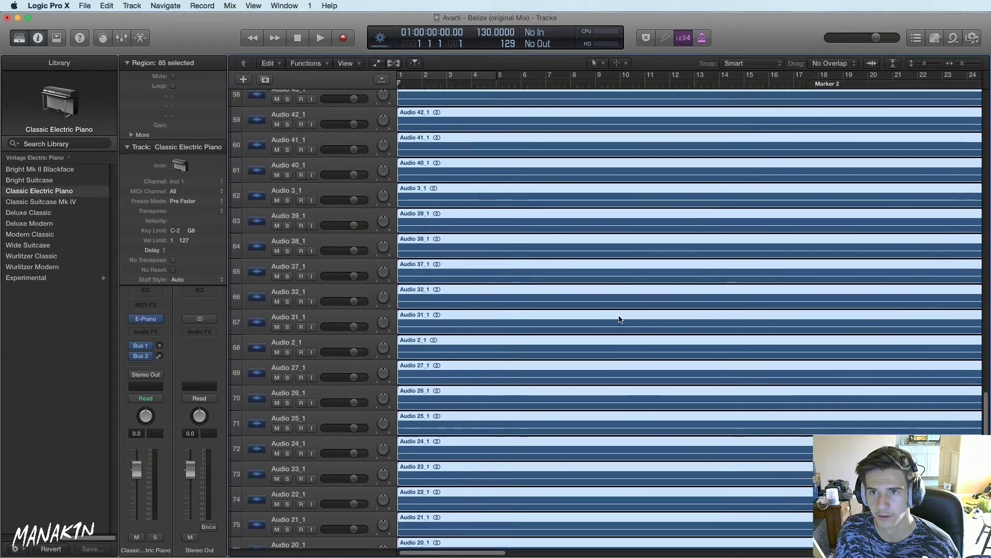
scroll(620, 319, "up", 20)
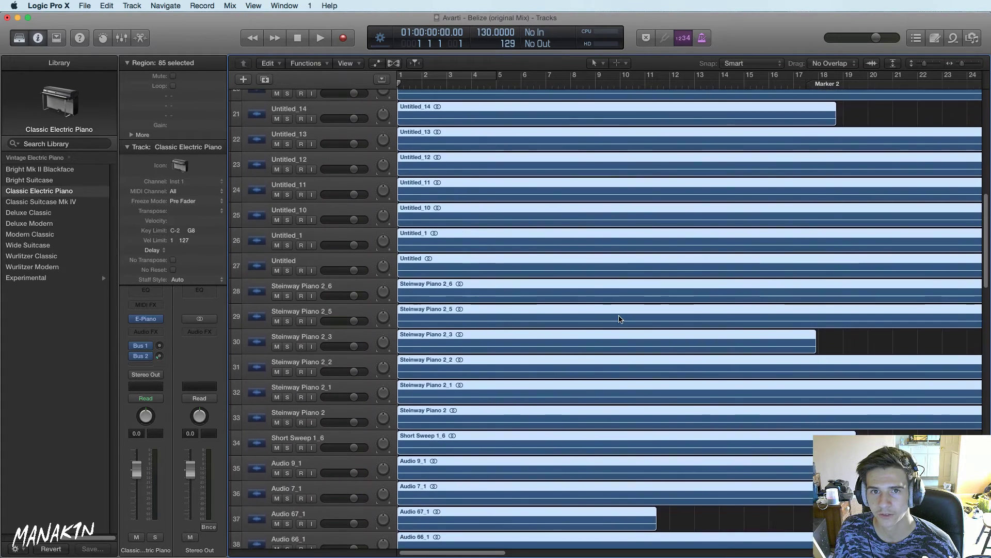
scroll(620, 318, "up", 2)
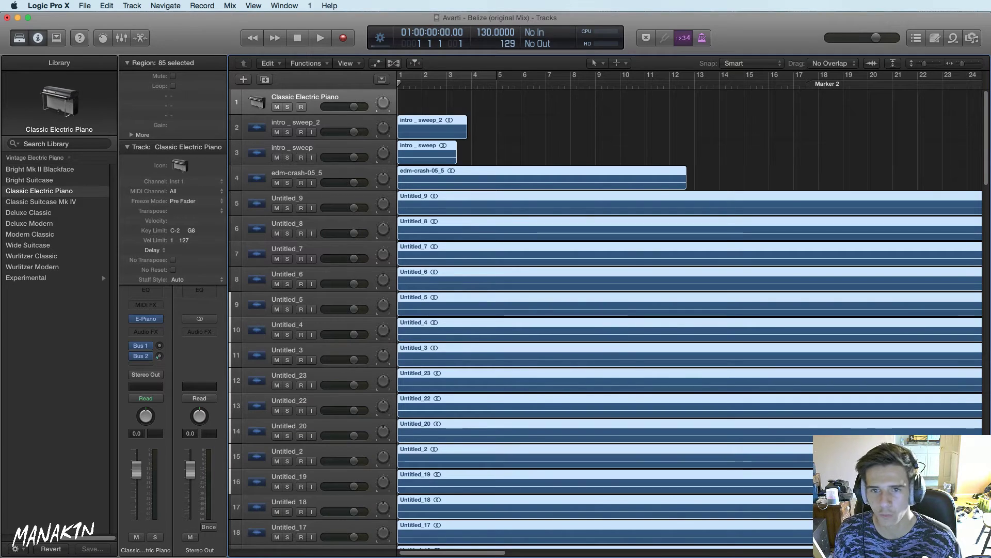
Review the lower stem tracks and show the full length of the imported regions along the timeline
key("super+Tab")
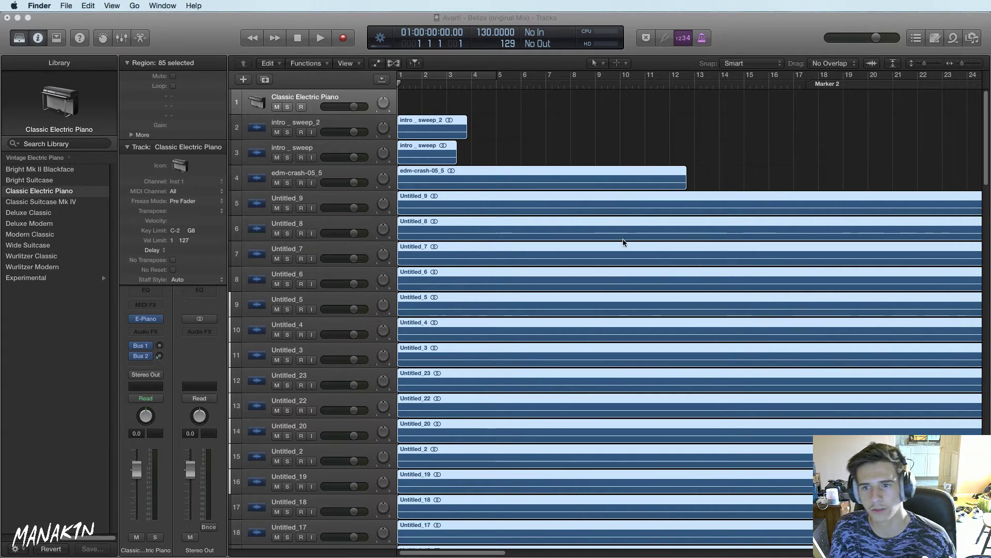
scroll(623, 243, "down", 3)
scroll(624, 242, "down", 20)
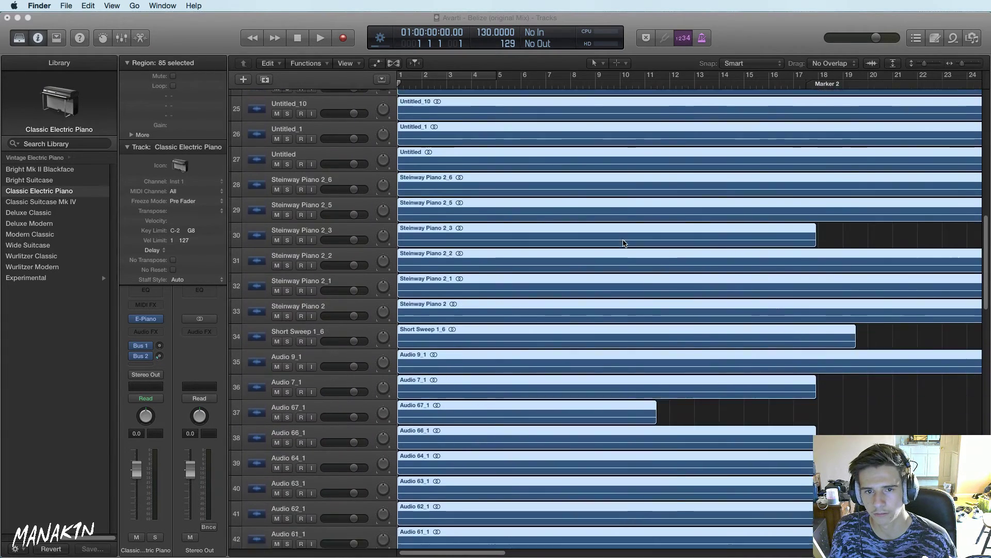
scroll(624, 243, "down", 20)
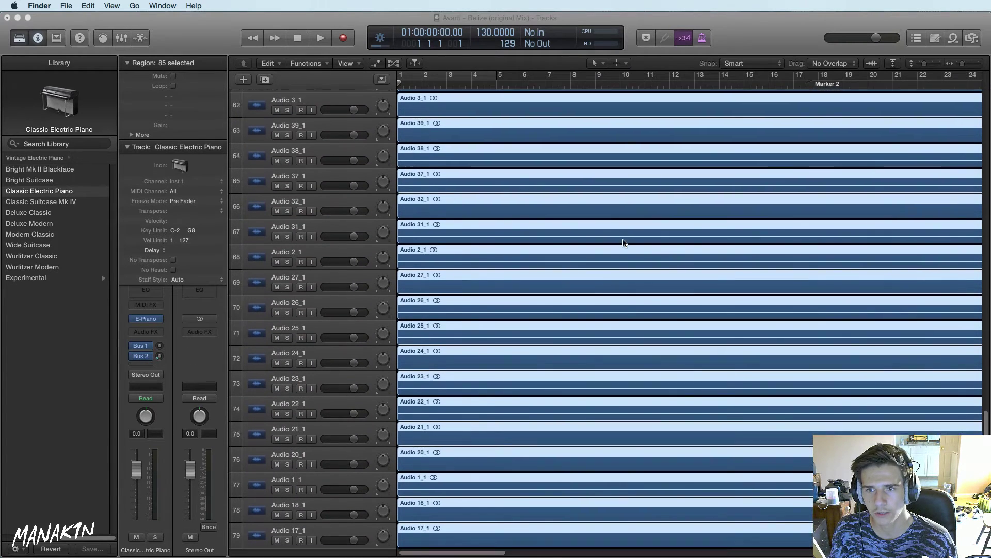
scroll(623, 243, "up", 6)
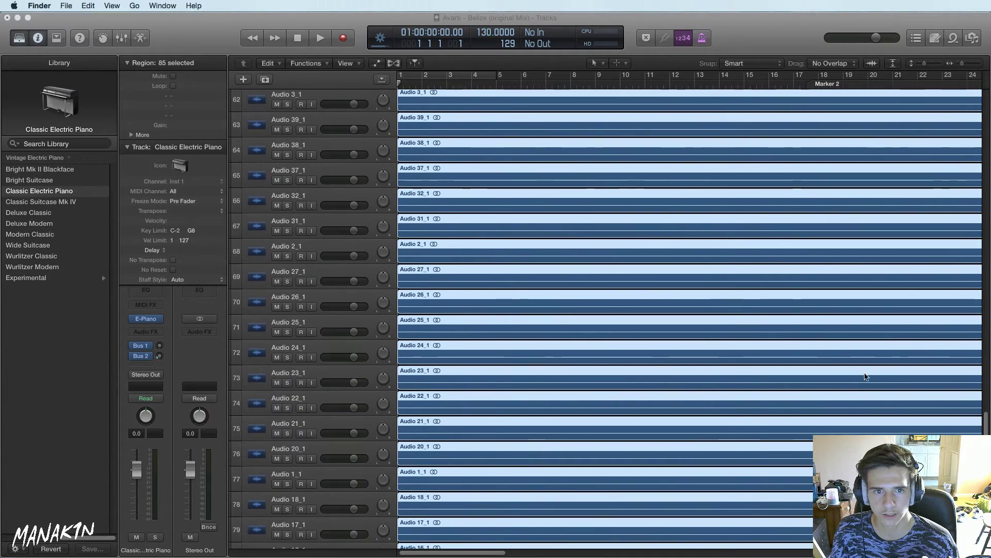
left_click(952, 64)
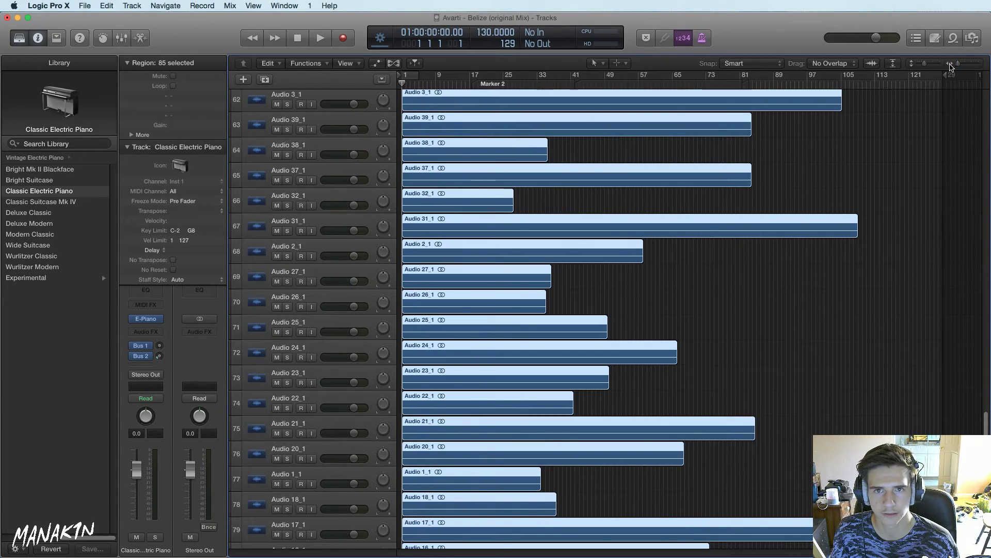
scroll(776, 214, "up", 20)
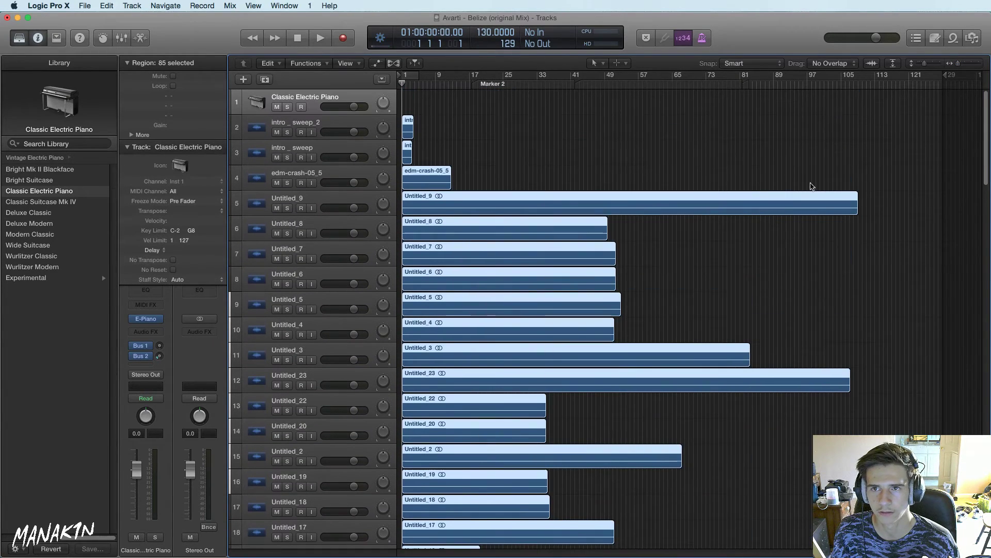
Enlarge the opening bars and listen to the stems from the start of the song while checking the Untitled tracks
left_click_drag(923, 63, 961, 64)
key("space")
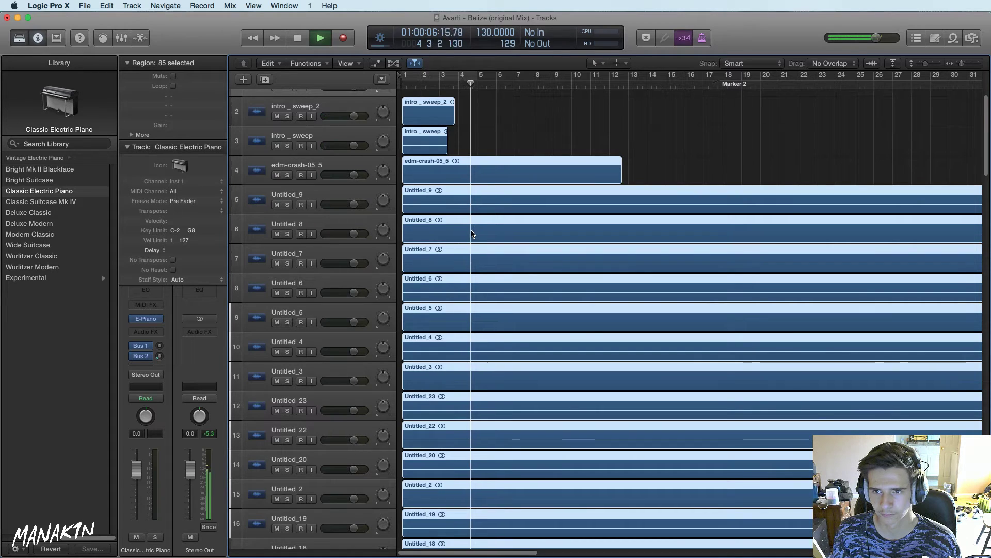
scroll(469, 237, "down", 1)
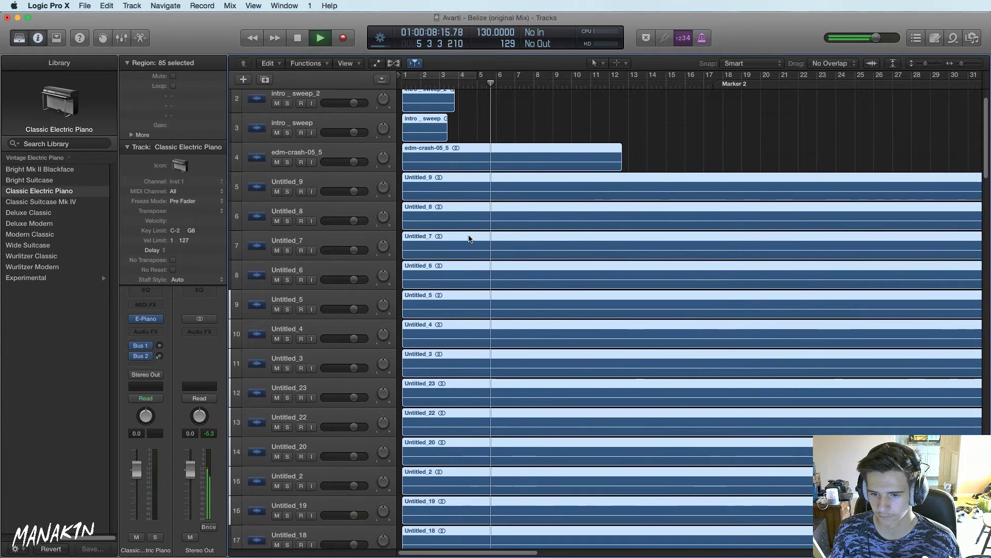
scroll(470, 238, "down", 5)
scroll(468, 238, "down", 5)
key("space")
Deselect all regions and turn on faster overview calculation for the audio files being processed
left_click(787, 242)
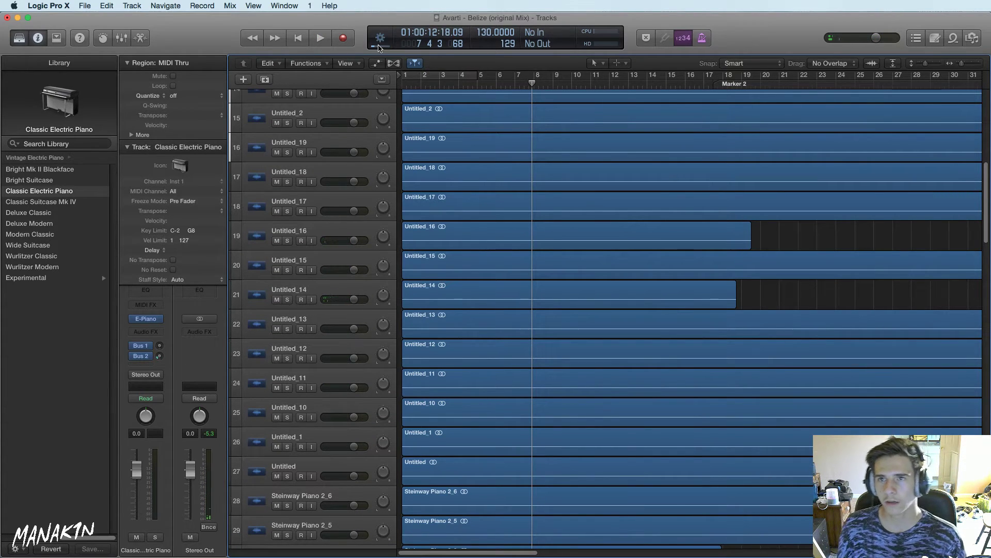
left_click(382, 49)
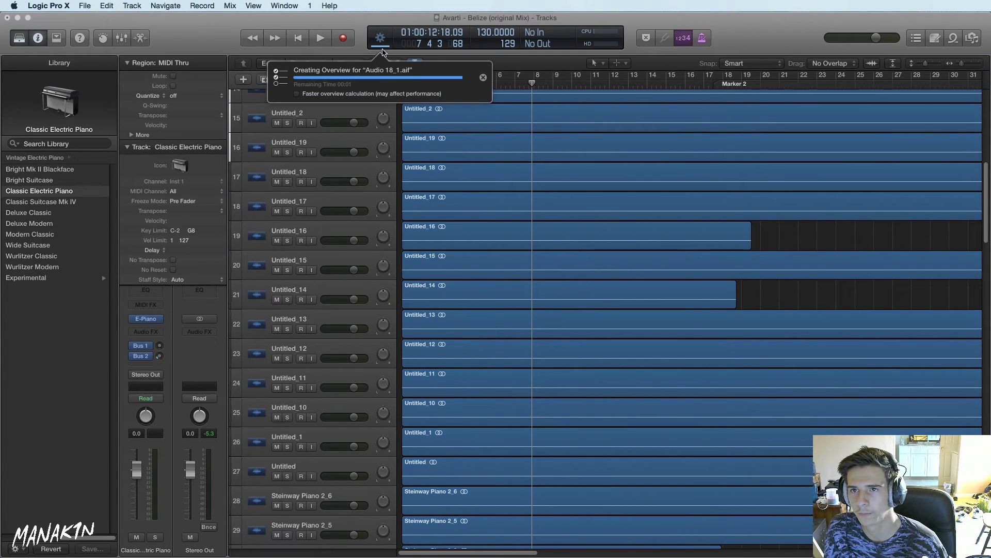
left_click(372, 96)
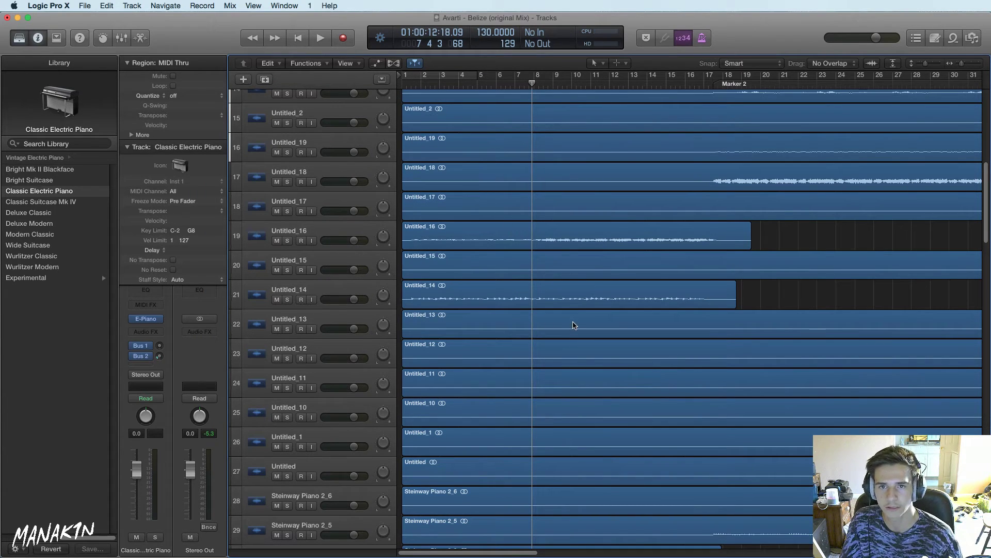
Return the playhead to the start of the song and look over the topmost stem tracks
scroll(571, 325, "up", 10)
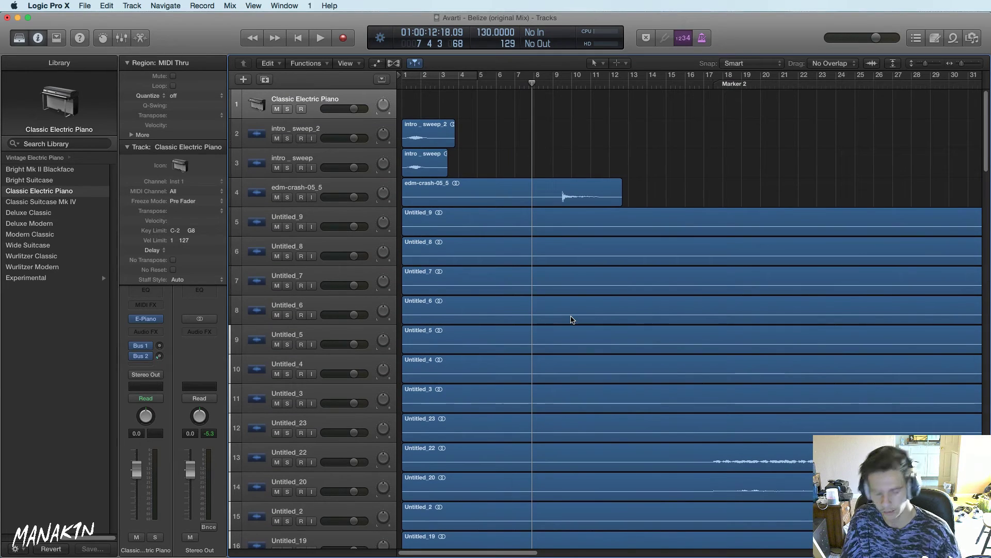
key("Return")
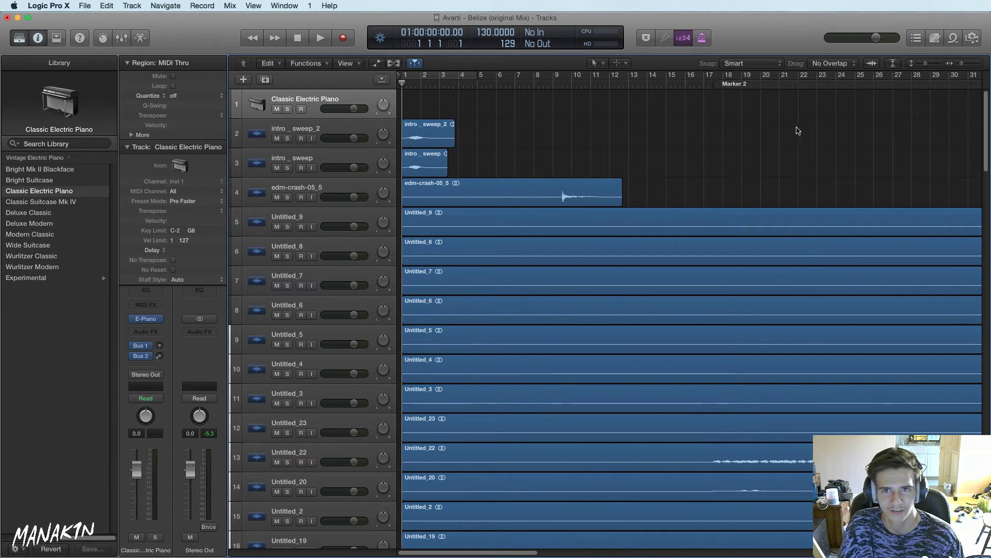
scroll(800, 127, "down", 5)
scroll(800, 128, "up", 5)
scroll(800, 128, "down", 5)
scroll(801, 128, "up", 4)
scroll(801, 127, "up", 2)
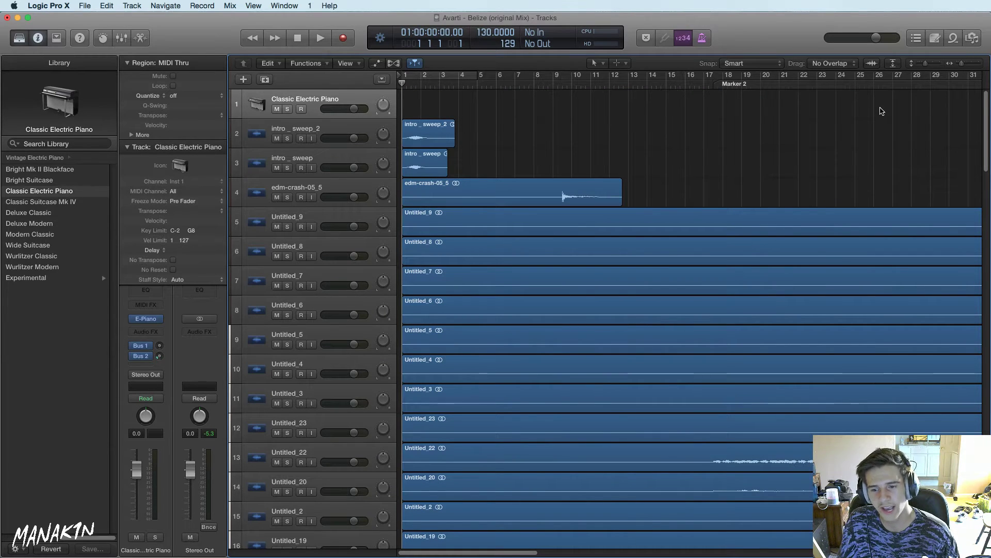
Reduce the track height and the timeline scale until the full length of all stem regions fits in view
left_click_drag(925, 63, 915, 64)
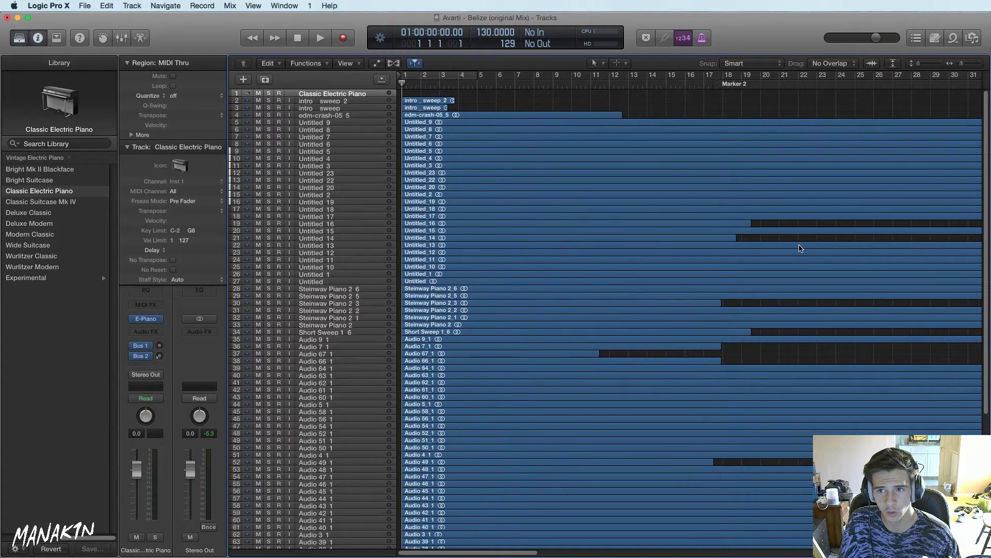
scroll(800, 250, "down", 5)
scroll(800, 253, "up", 5)
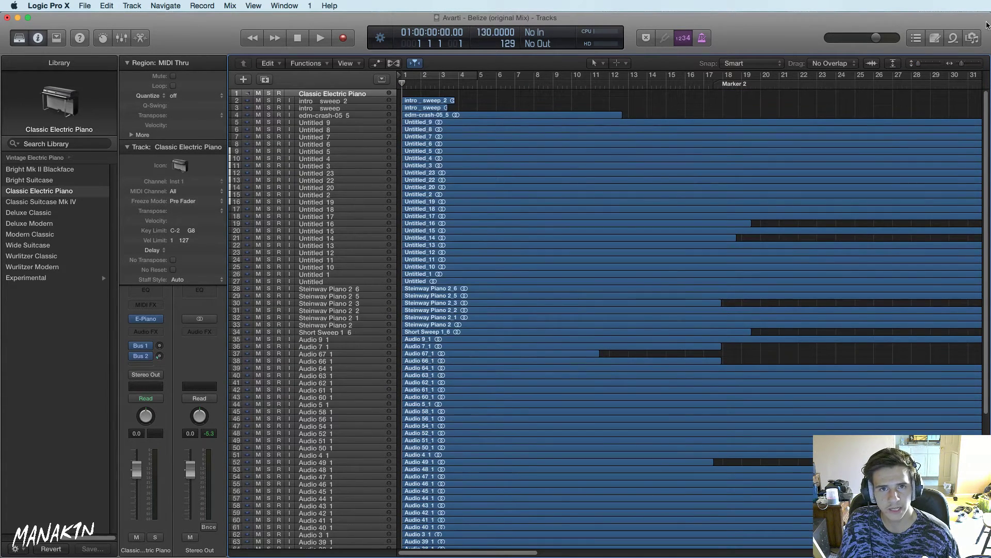
left_click_drag(962, 63, 954, 65)
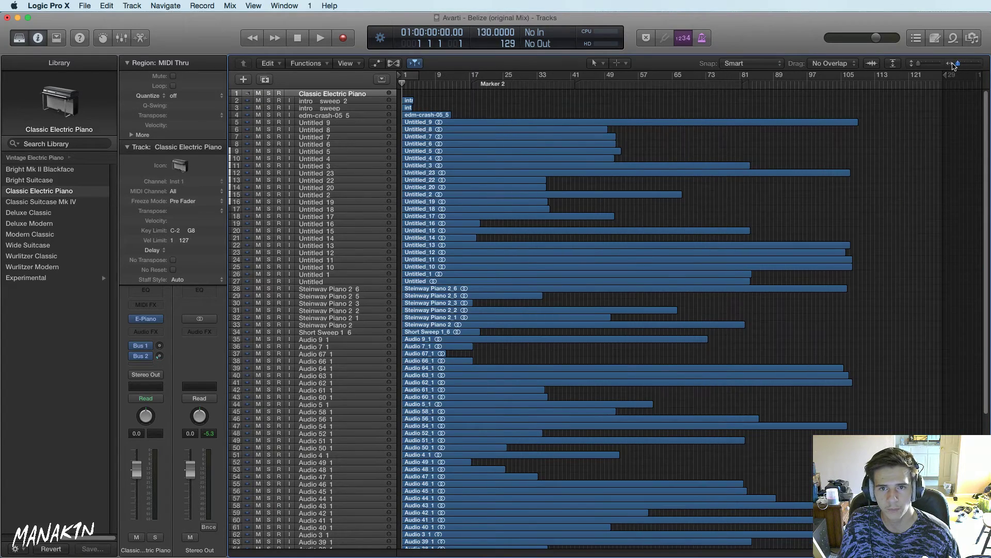
scroll(918, 165, "down", 3)
scroll(918, 164, "up", 3)
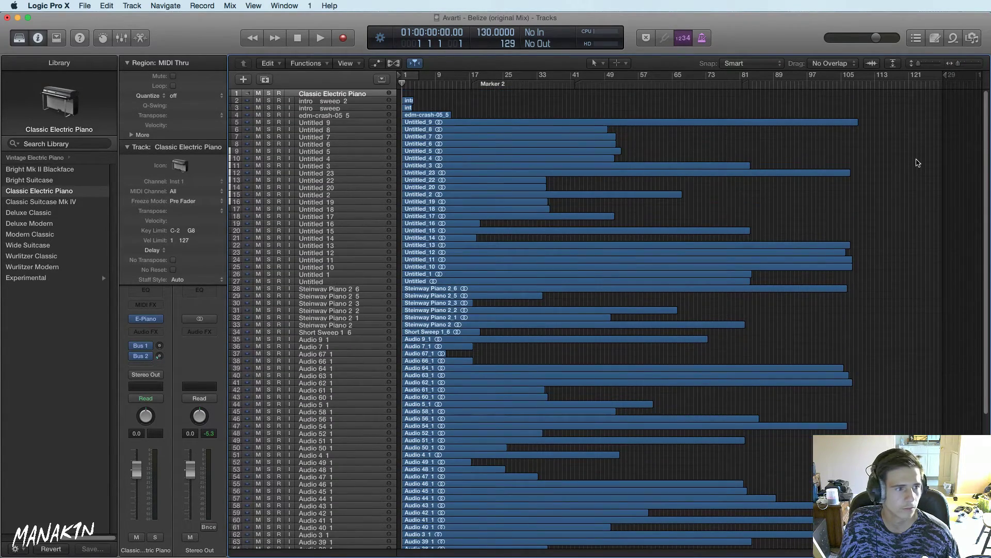
scroll(918, 164, "down", 3)
scroll(917, 164, "up", 3)
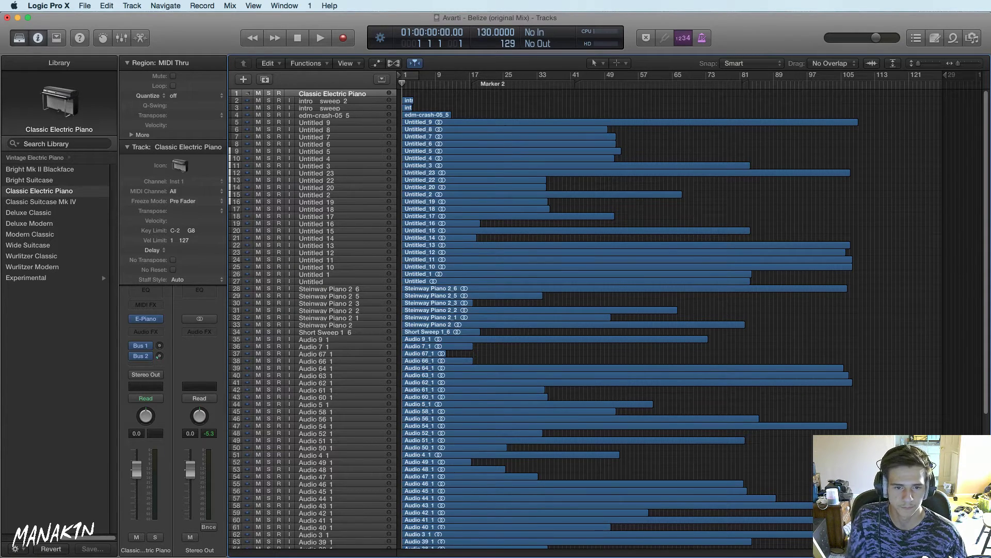
Listen to the stems from the start of the song and stop playback in bar 16
key("space")
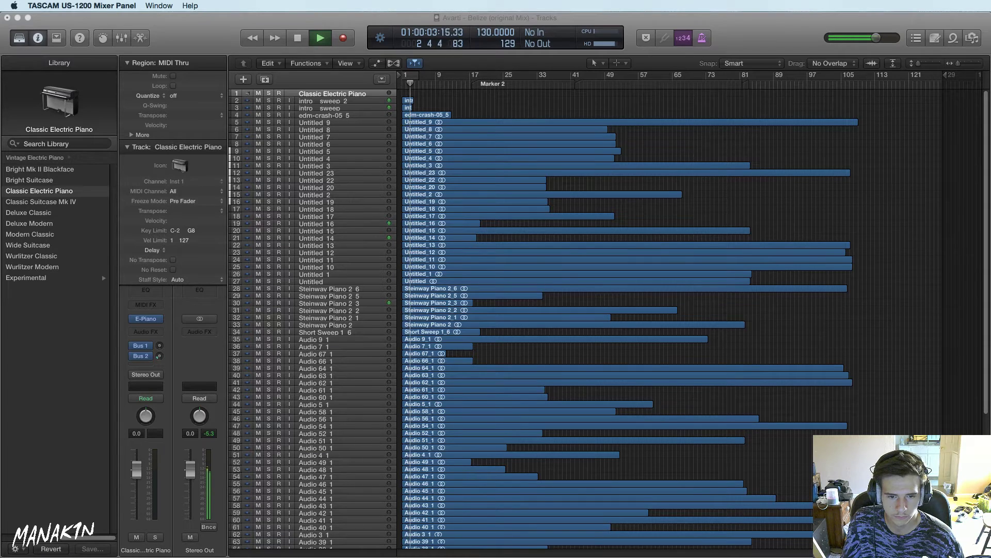
left_click(923, 421)
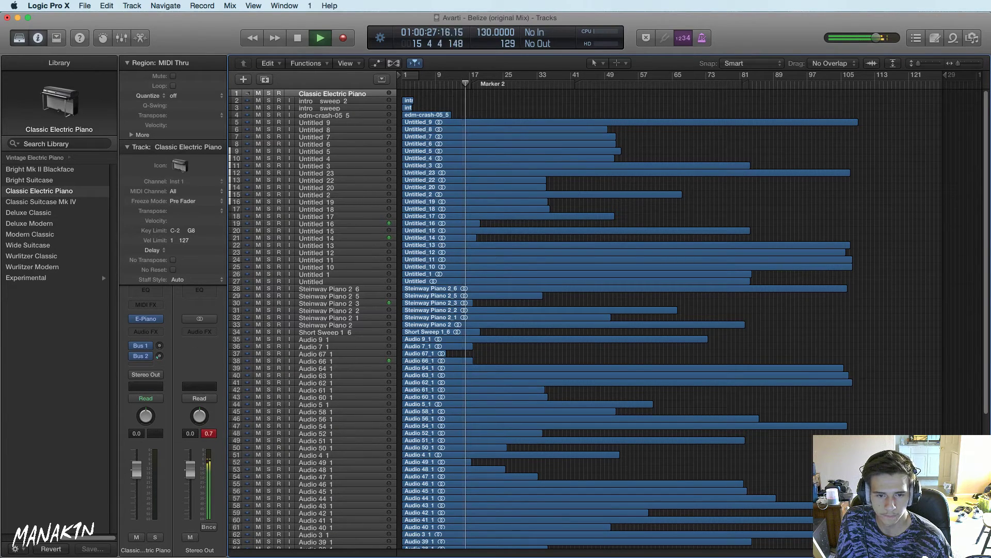
key("space")
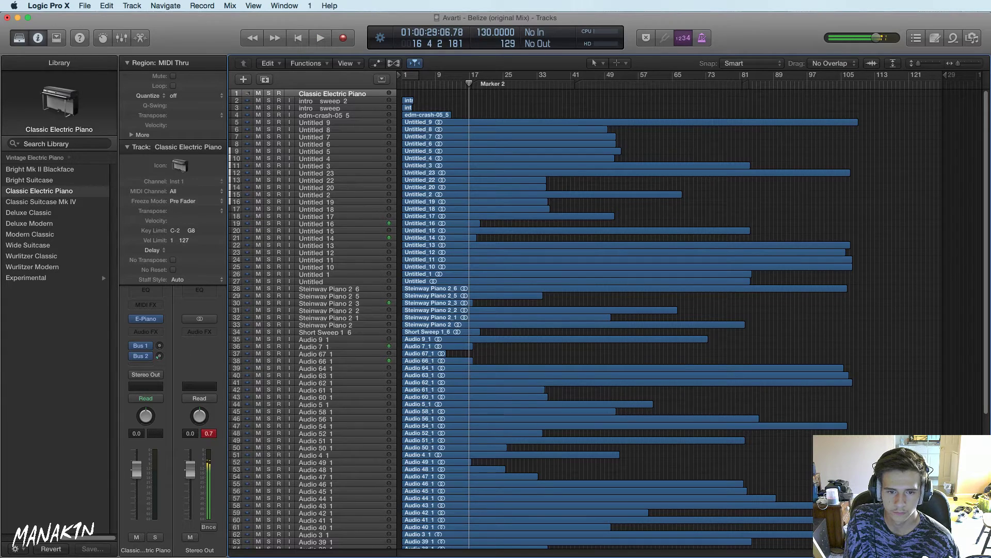
key("super+Tab")
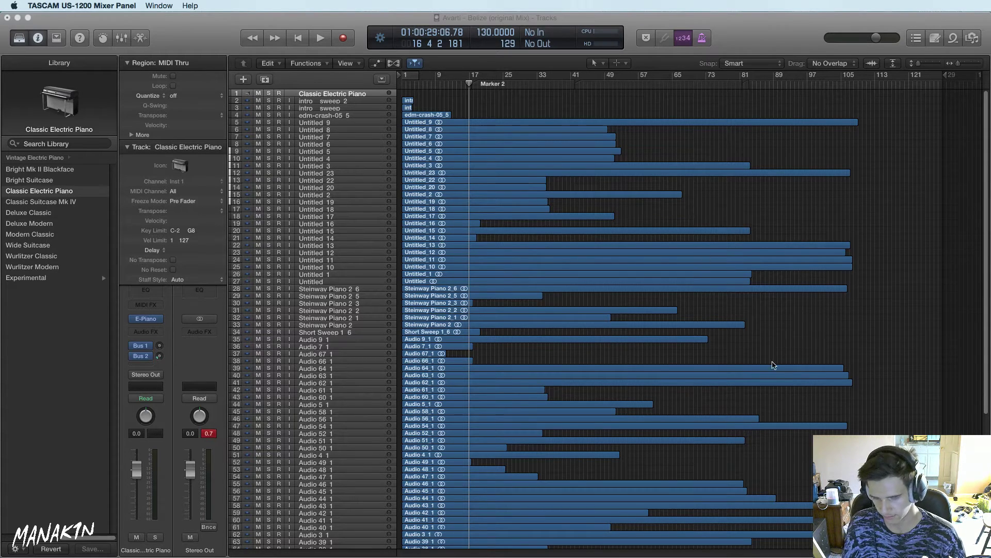
Show the mixer and resume playback, checking the channel levels from the Untitled stems across to the Audio stems
left_click(654, 418)
key("x")
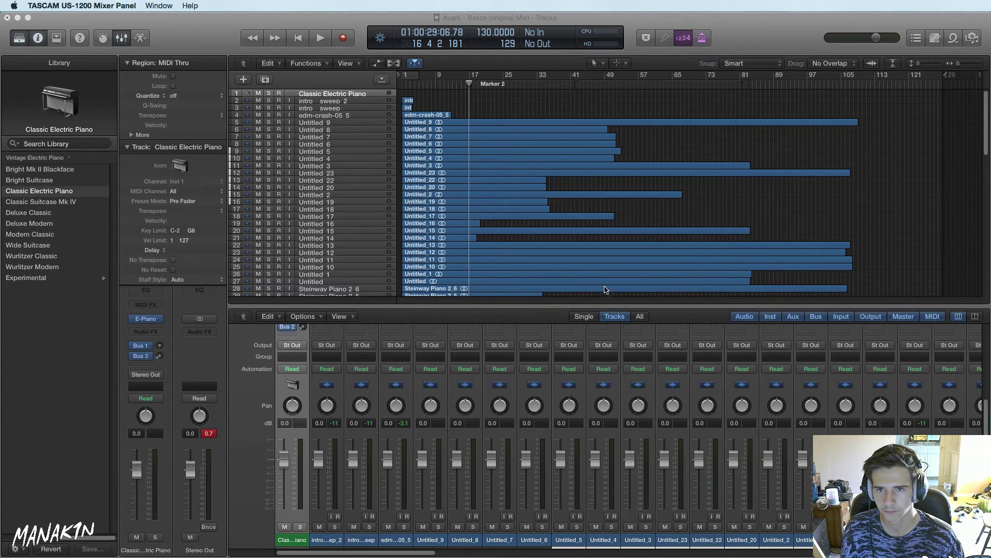
key("space")
left_click_drag(375, 554, 447, 554)
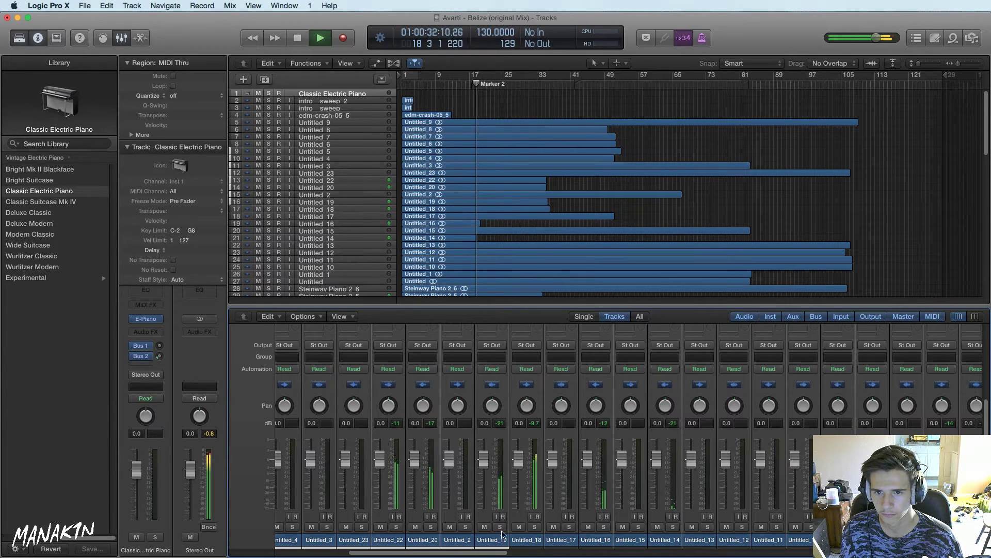
left_click_drag(445, 552, 679, 547)
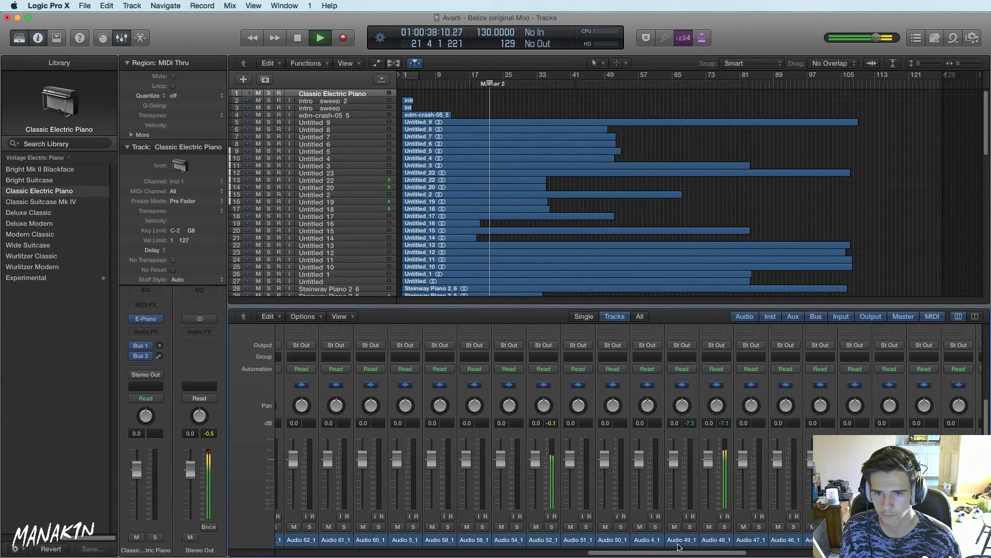
Check Audio 52_1 by muting and unmuting it, and lower it to -13.4 dB and Audio 47_1 to -2.9 dB
left_click(536, 526)
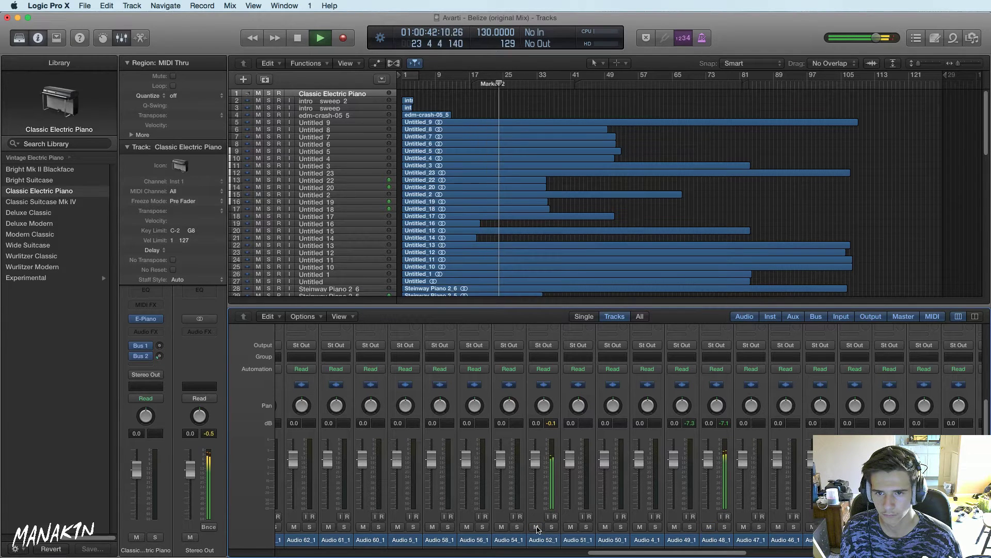
left_click_drag(535, 459, 536, 487)
left_click(537, 527)
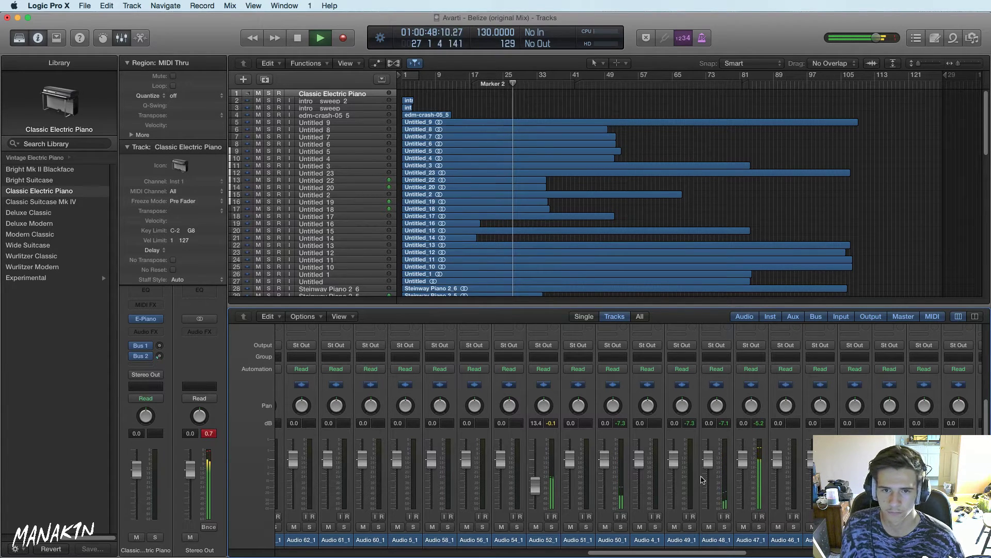
left_click_drag(742, 458, 742, 466)
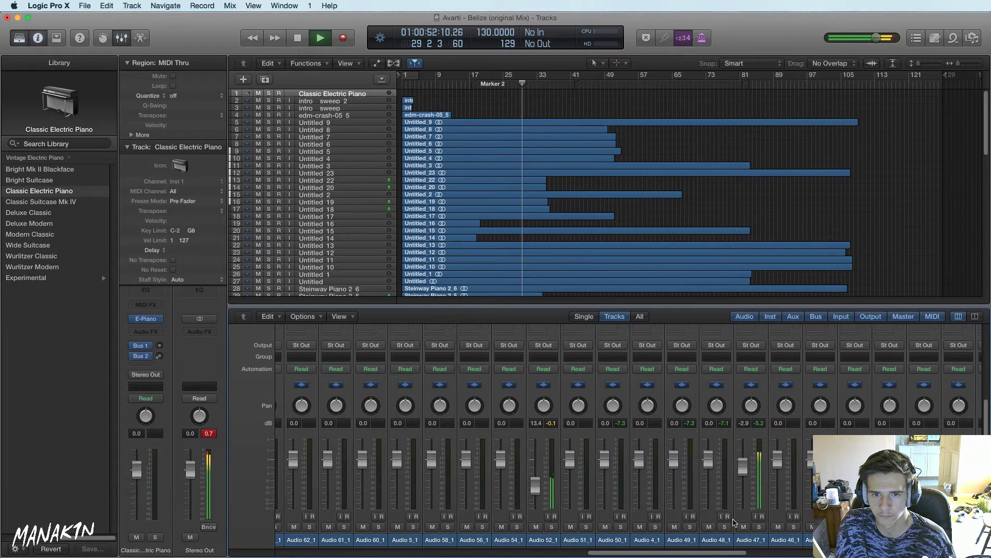
Solo Untitled_8 briefly to identify it, and lower its volume to -4.9 dB
left_click_drag(718, 554, 389, 547)
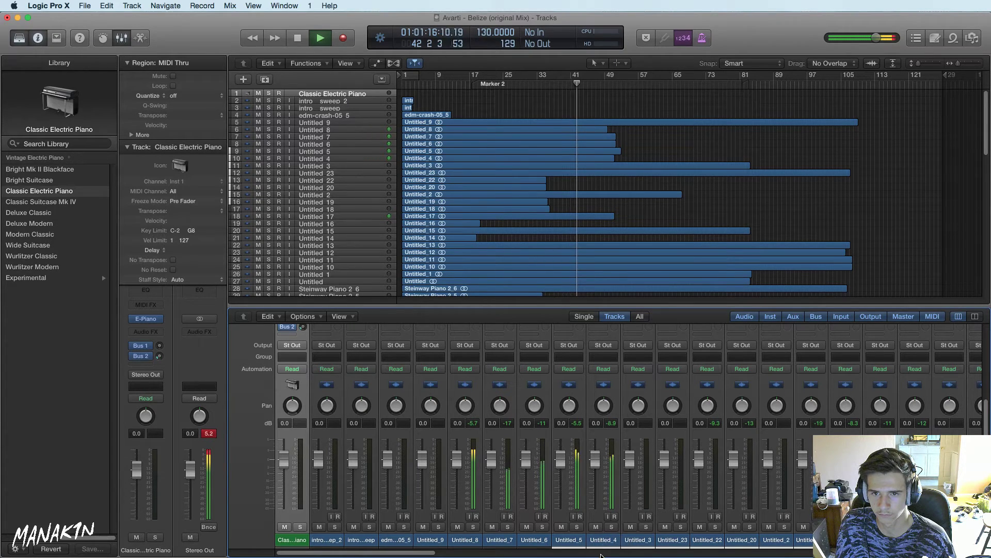
left_click(473, 526)
left_click(473, 527)
left_click_drag(457, 458, 457, 471)
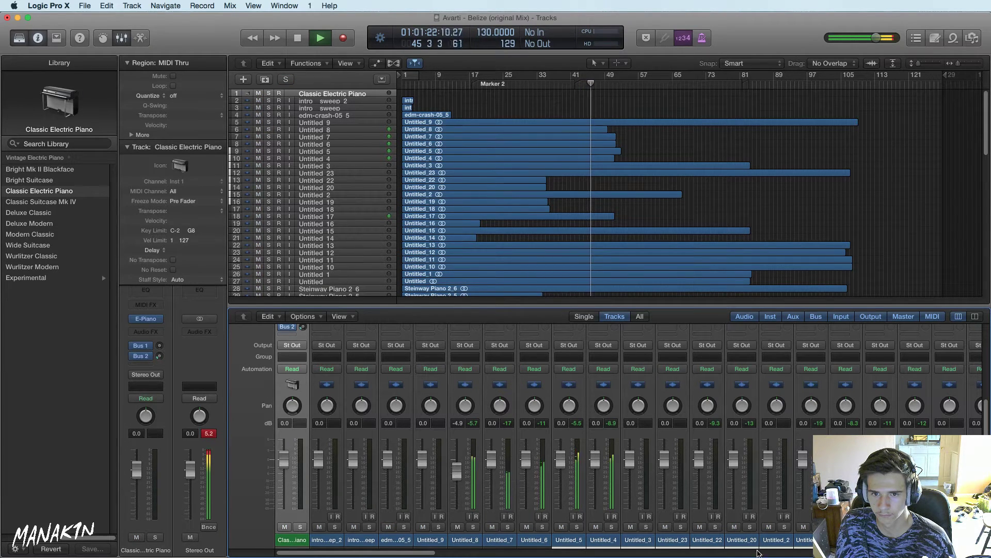
Lower Audio 25_1 to -5.0 dB and Audio 24_1 to -8.6 dB while the song plays
left_click_drag(400, 550, 827, 550)
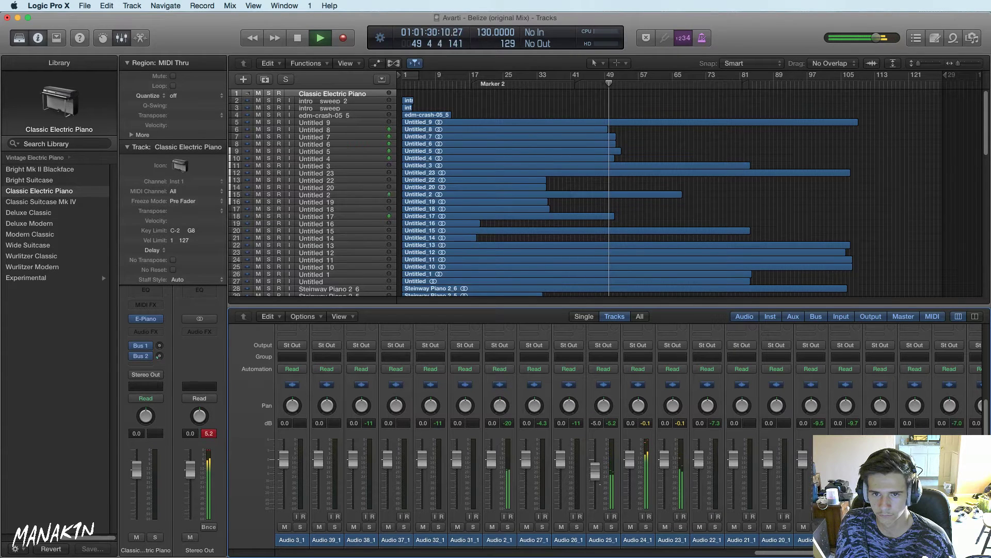
scroll(600, 487, "right", 3)
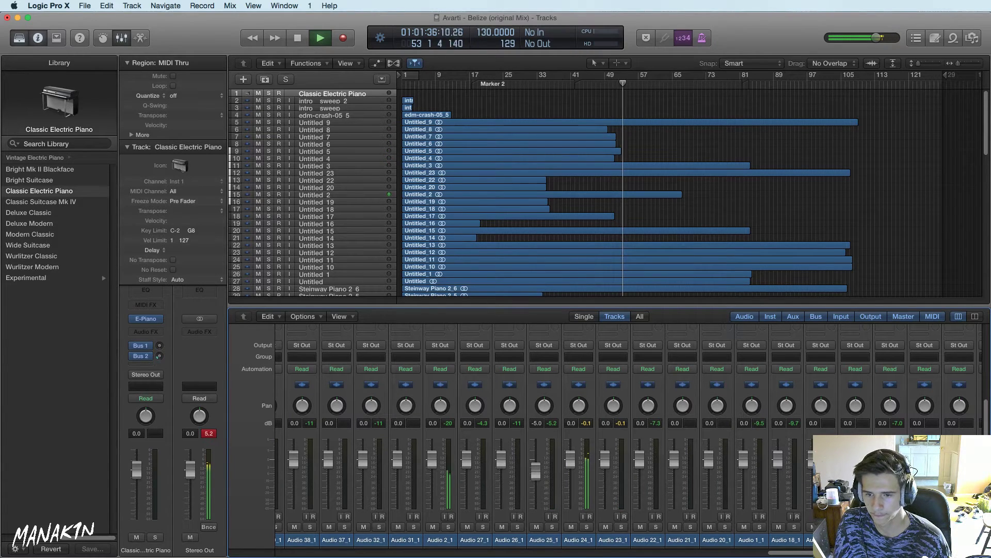
scroll(804, 527, "left", 5)
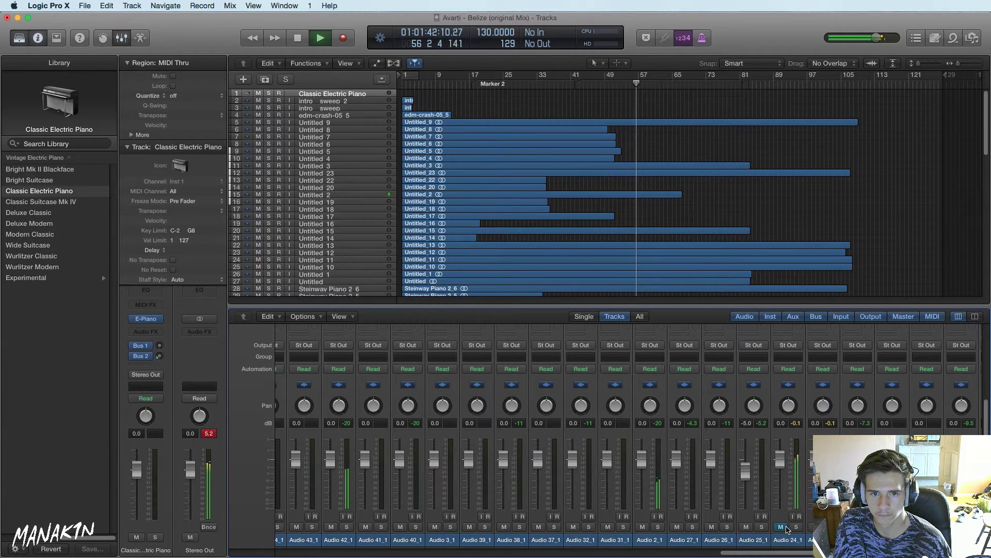
left_click(782, 526)
left_click_drag(780, 459, 780, 478)
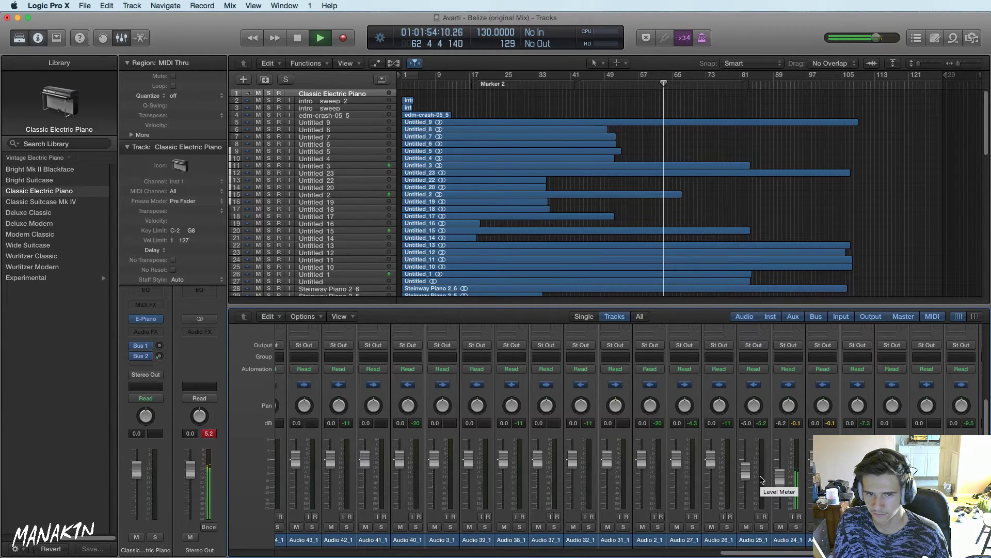
left_click_drag(780, 471, 781, 474)
Lower Audio 51_1 to -5.1 dB and Audio 12_1 to -4.4 dB while checking the other channel levels
scroll(776, 547, "right", 5)
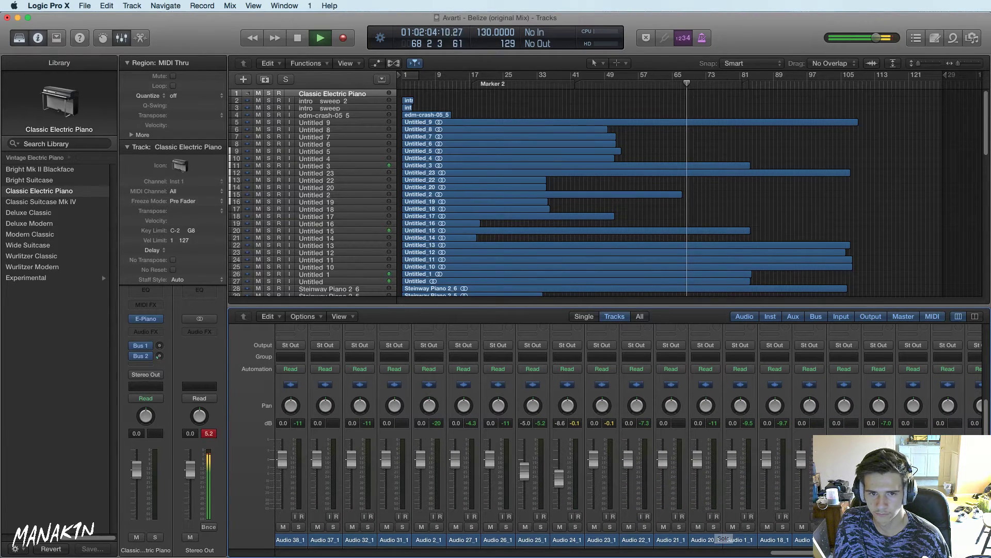
scroll(715, 527, "right", 6)
scroll(643, 524, "right", 10)
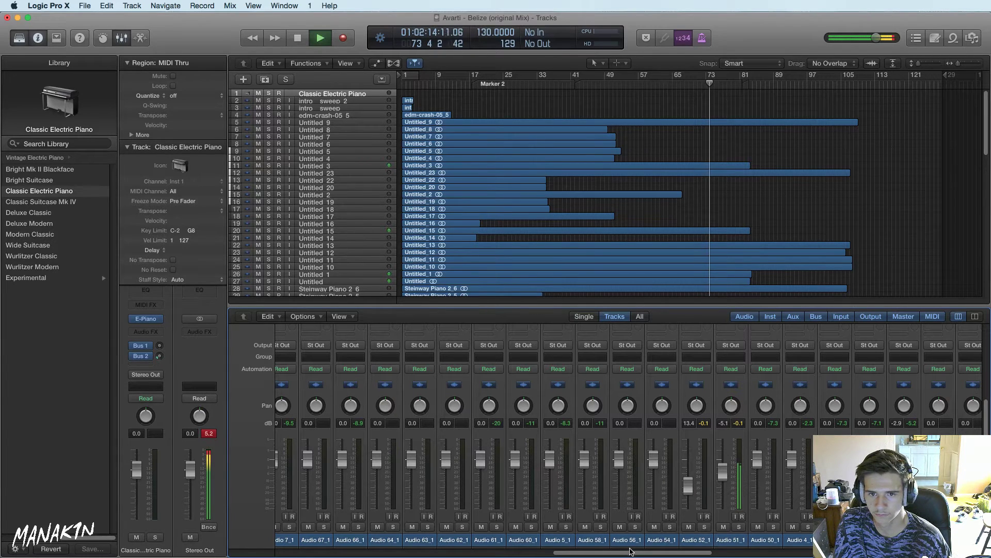
left_click_drag(640, 551, 529, 548)
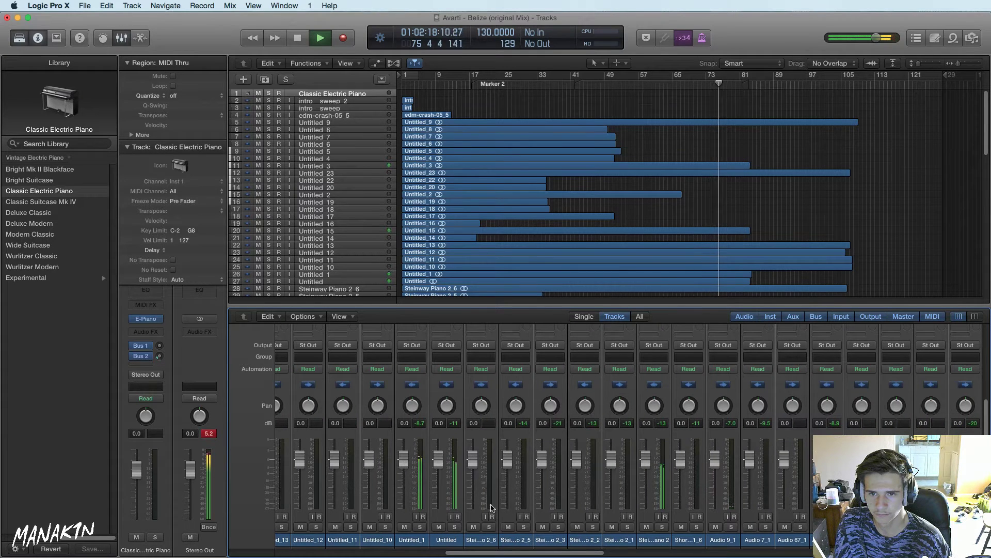
left_click_drag(582, 548, 919, 555)
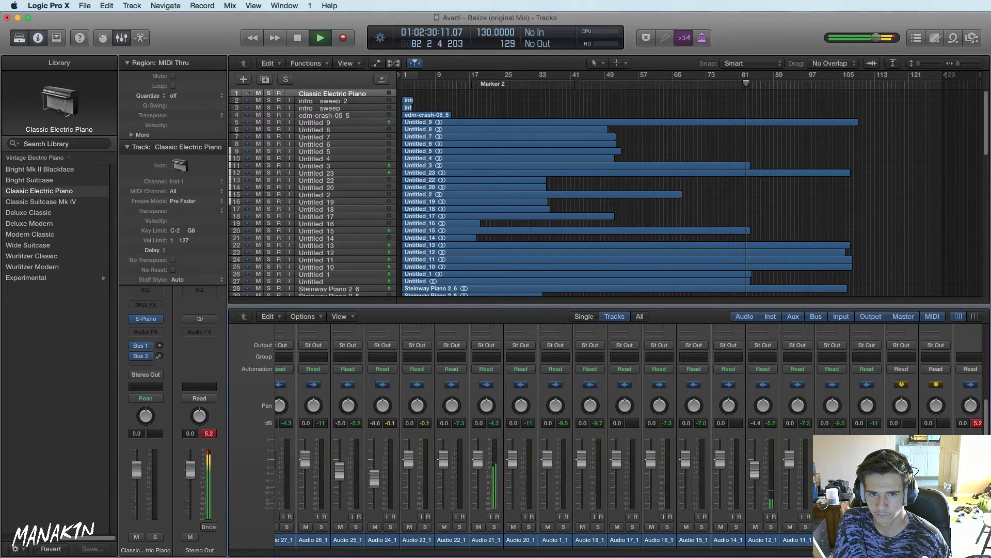
Turn down the volume of Audio 54_1 and lower Audio 17_1 to -3.8 dB
scroll(808, 534, "left", 5)
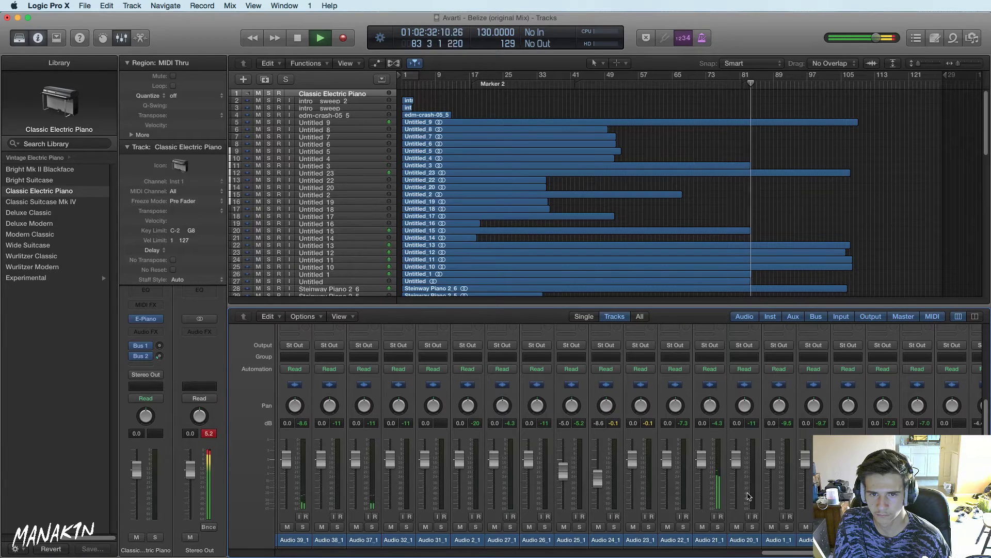
left_click_drag(777, 551, 616, 554)
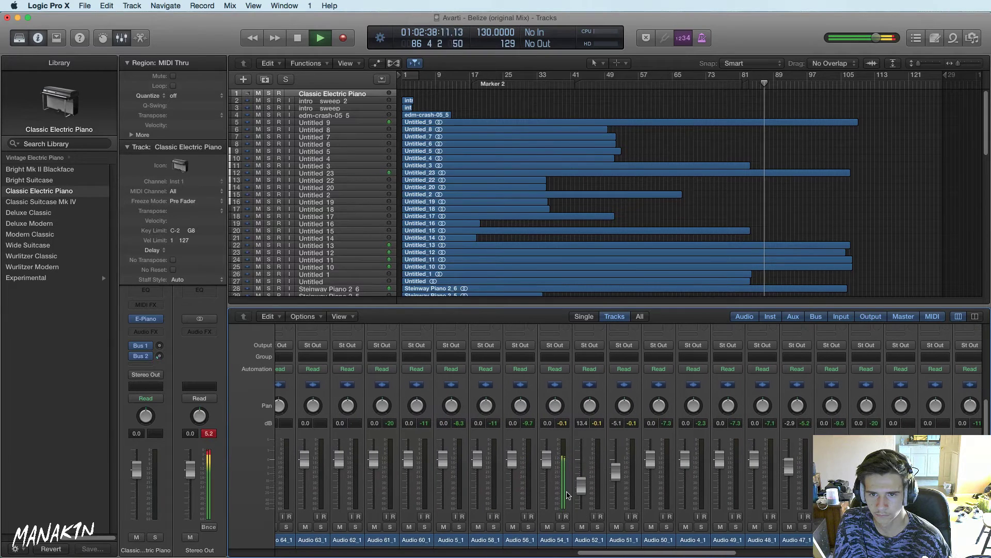
left_click_drag(546, 459, 546, 470)
left_click_drag(638, 555, 840, 552)
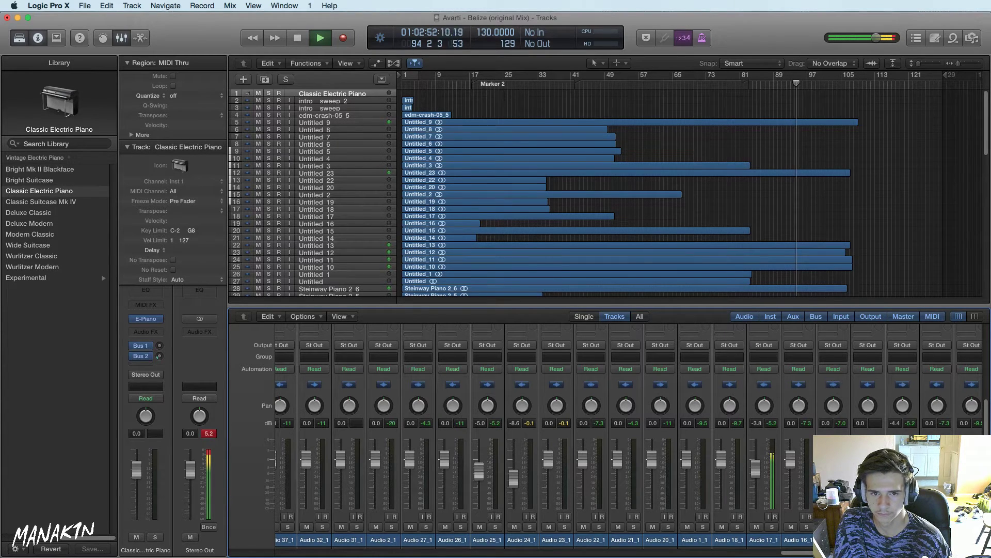
scroll(542, 439, "right", 5)
scroll(542, 439, "left", 1)
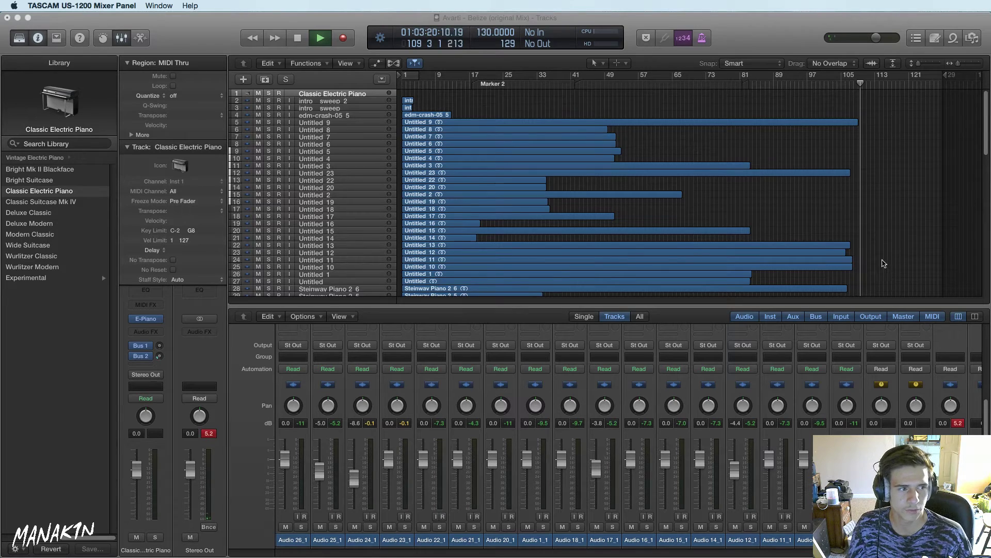
Stop playback past the end of the stems and return the playhead to the start of the song
left_click(876, 196)
key("space")
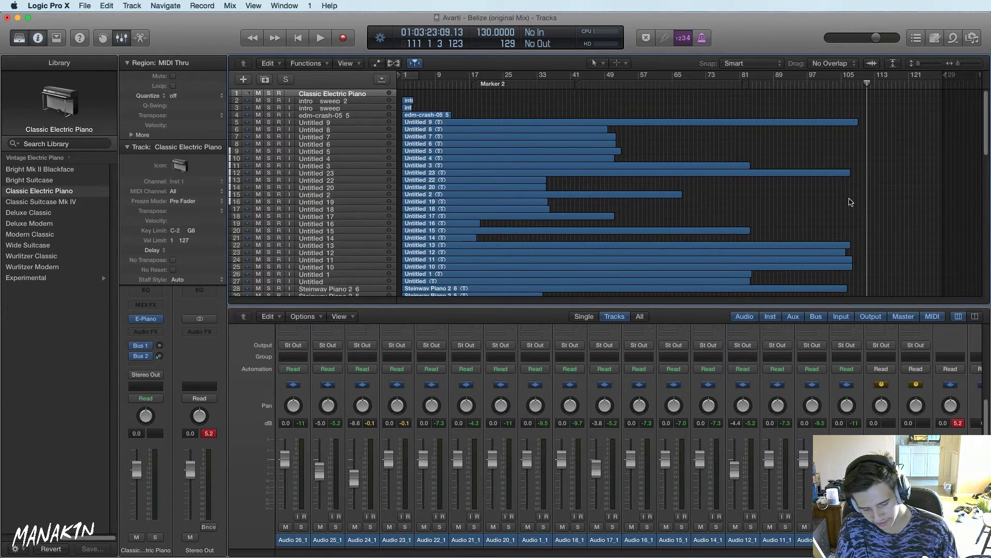
key("Return")
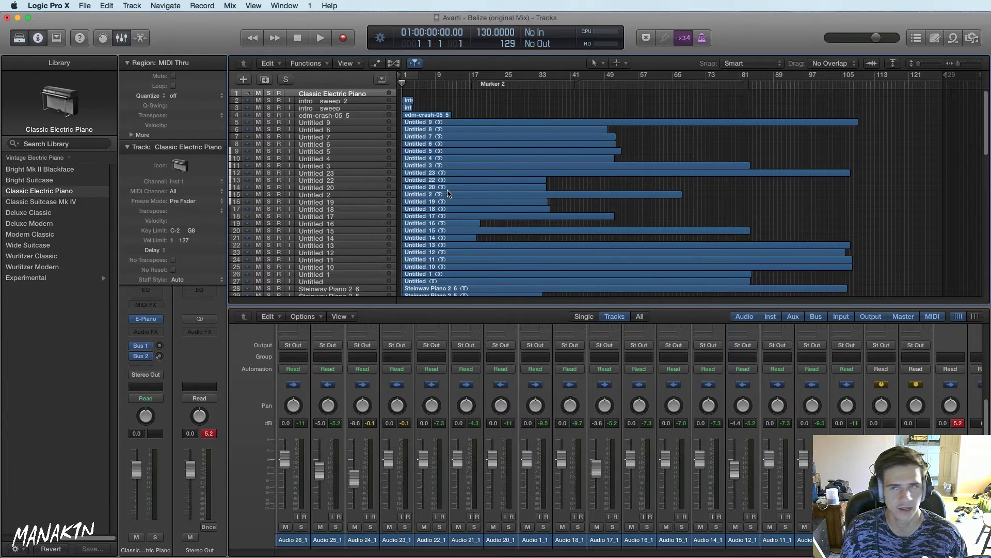
left_click(81, 5)
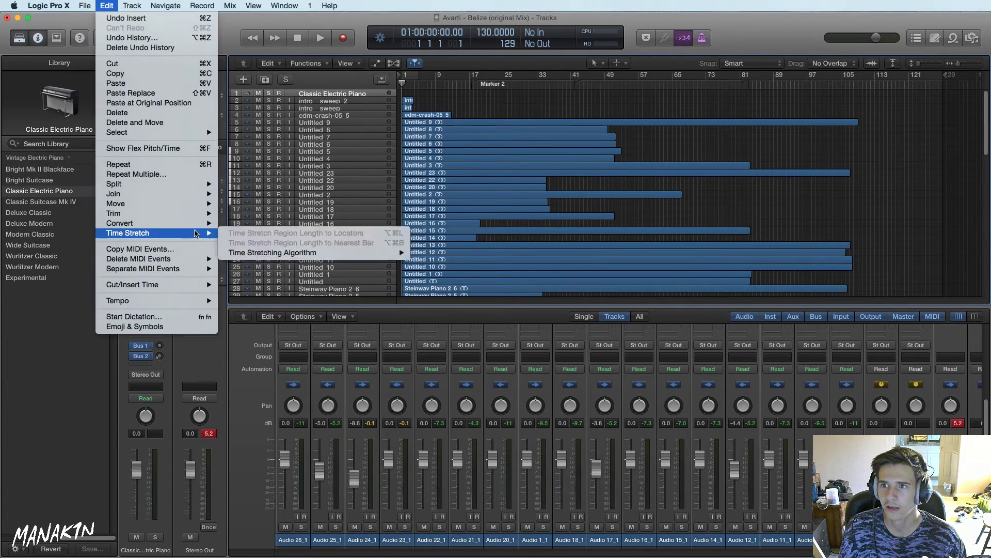
mouse_move(173, 226)
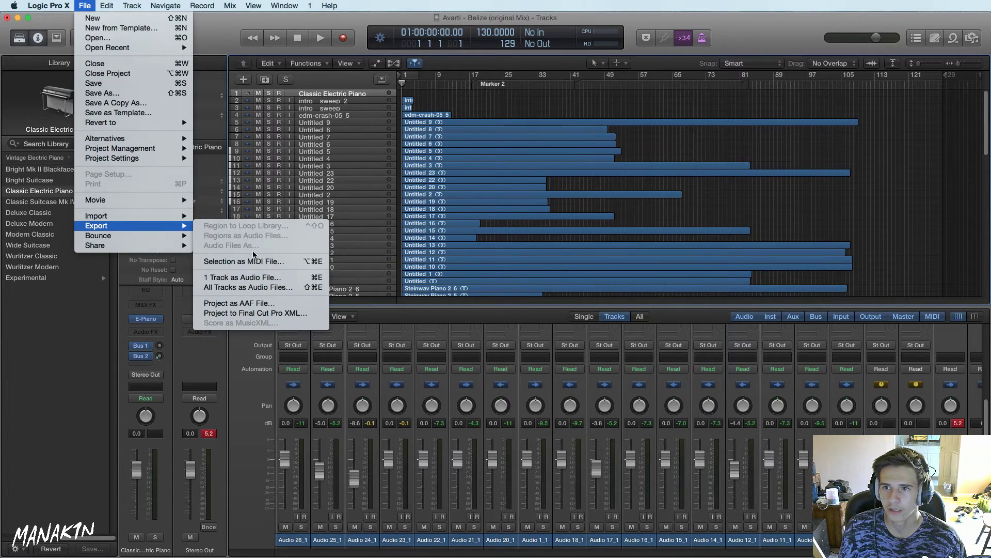
left_click(847, 228)
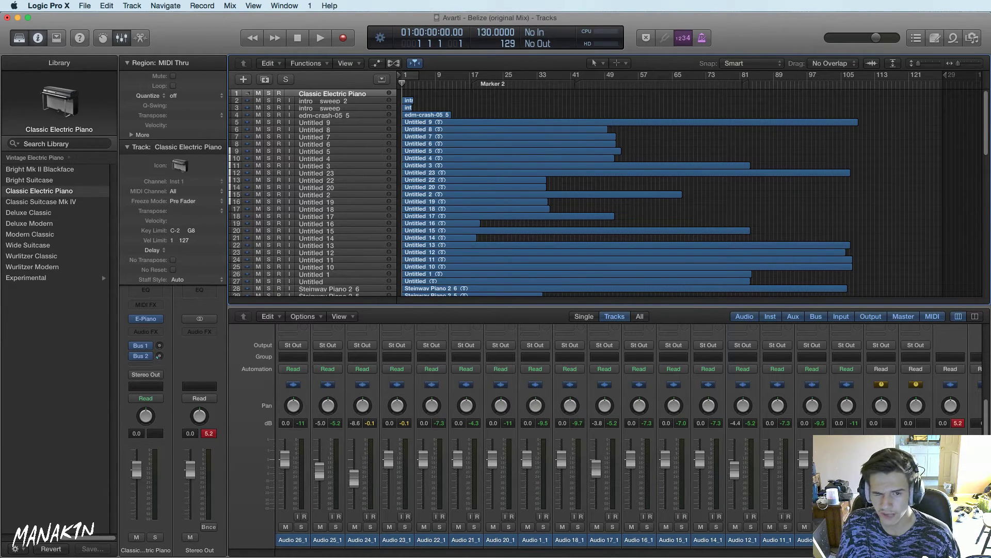
Play the song from the start and turn the volume of the two intro sweep channels all the way down
scroll(628, 436, "left", 2)
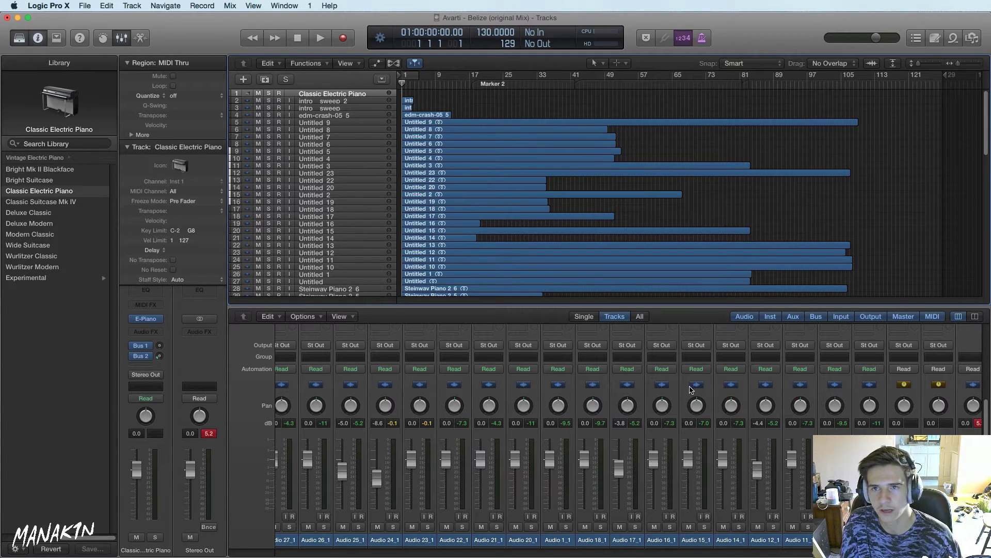
scroll(801, 554, "left", 10)
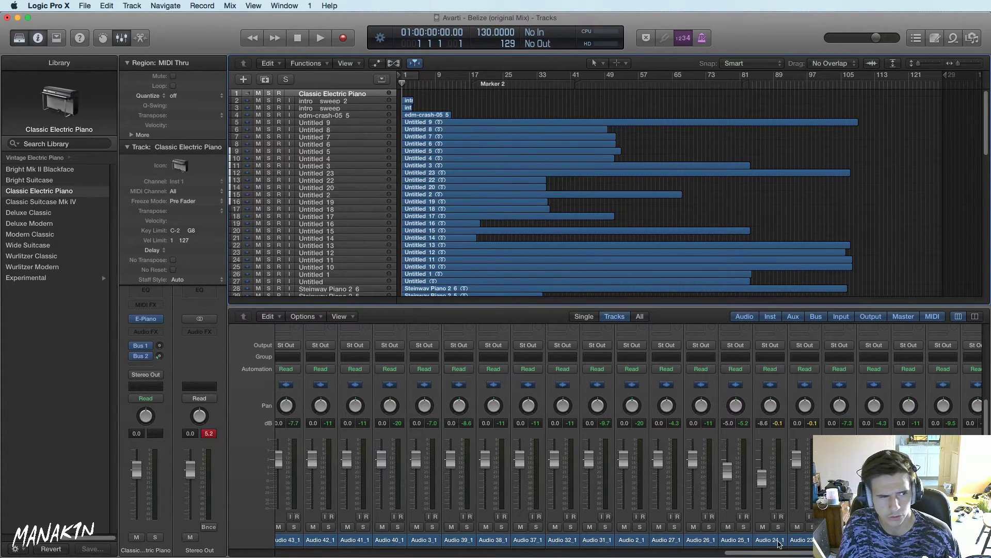
left_click_drag(793, 552, 358, 552)
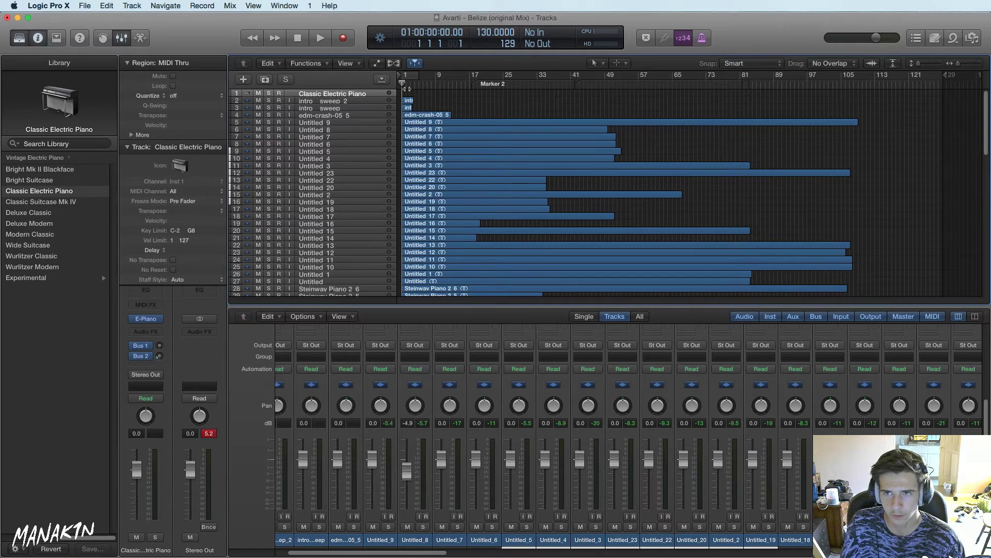
scroll(384, 535, "left", 3)
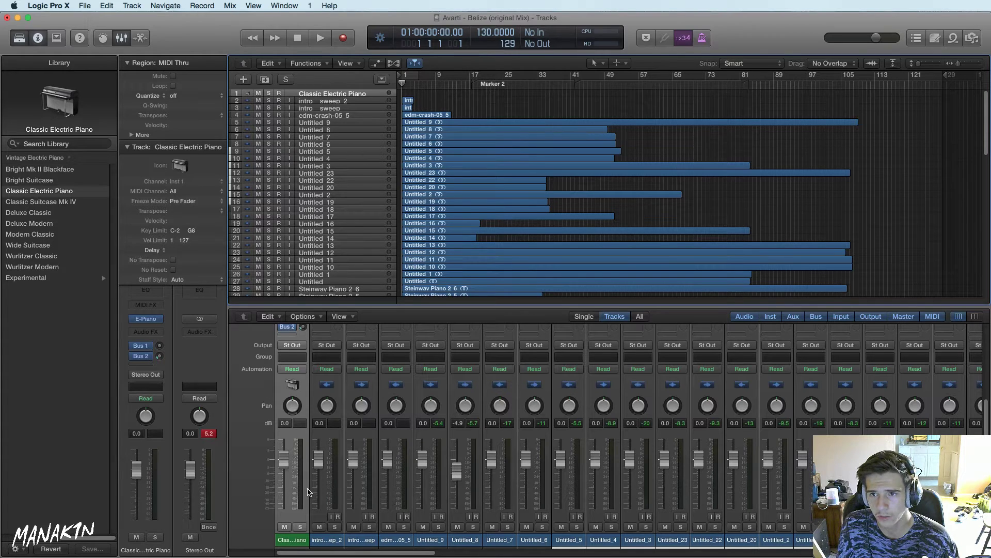
key("space")
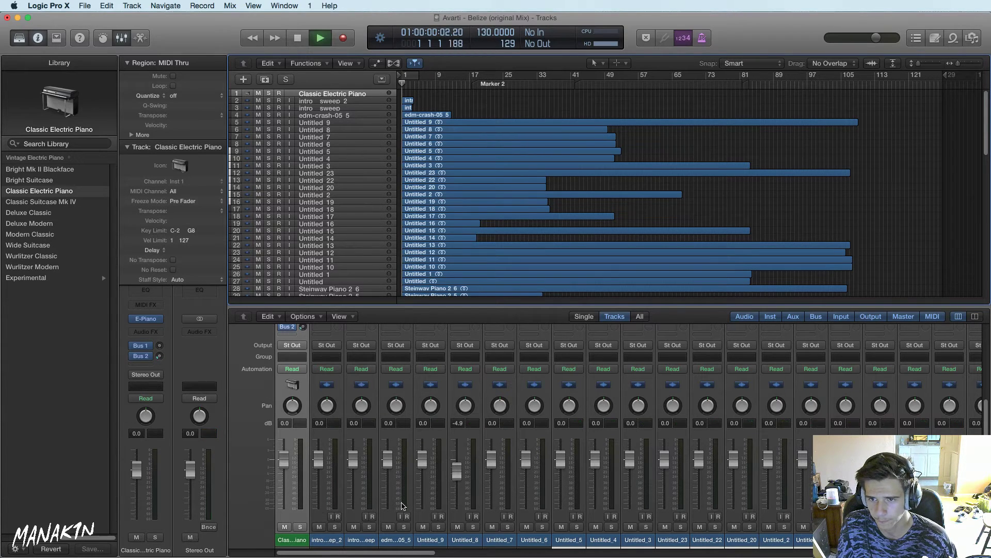
left_click_drag(319, 459, 318, 508)
left_click_drag(353, 458, 353, 508)
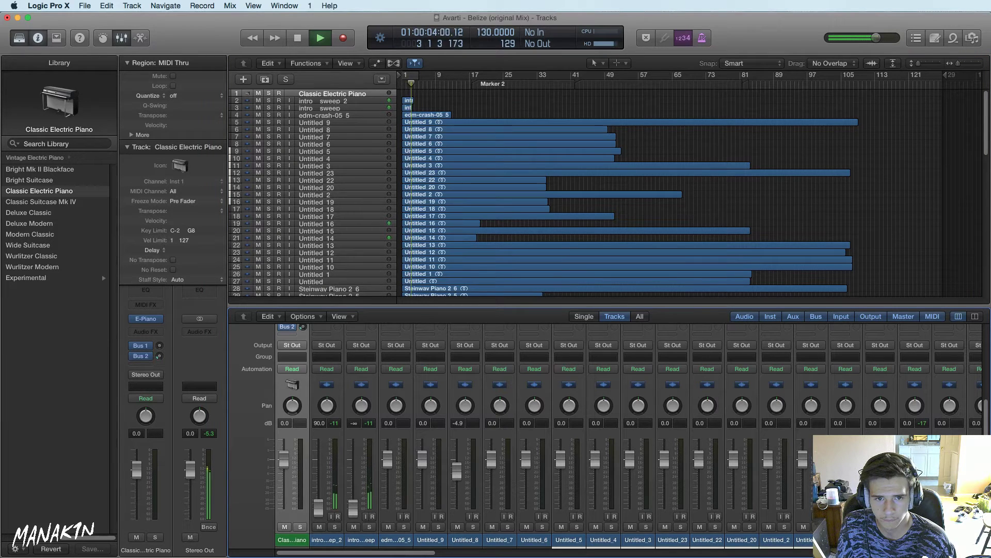
Audition Untitled 16 and Steinway Piano 2_3 soloed during playback, clear the solos and stop playback
left_click(268, 223)
left_click(788, 546)
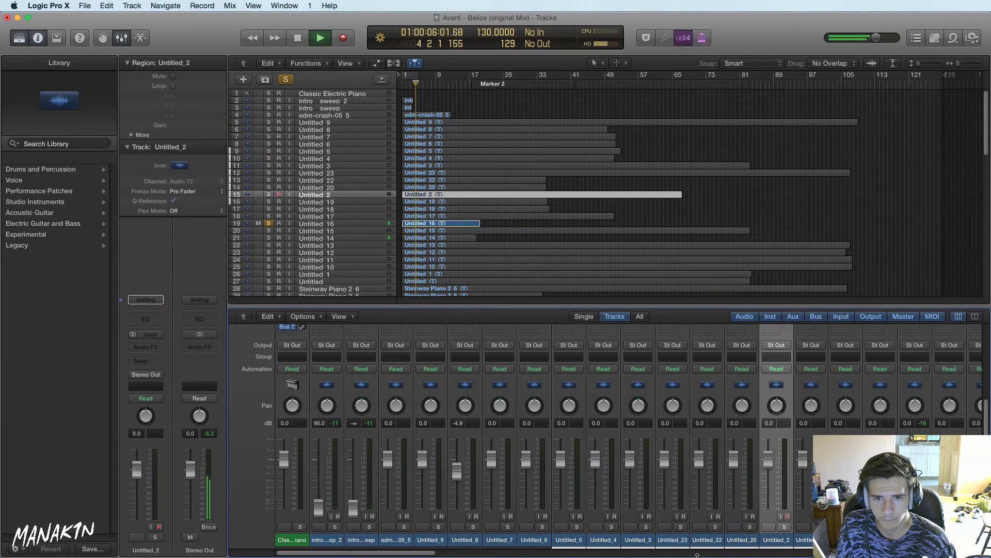
left_click_drag(417, 553, 419, 554)
left_click(790, 527)
left_click_drag(411, 554, 504, 555)
left_click(766, 527)
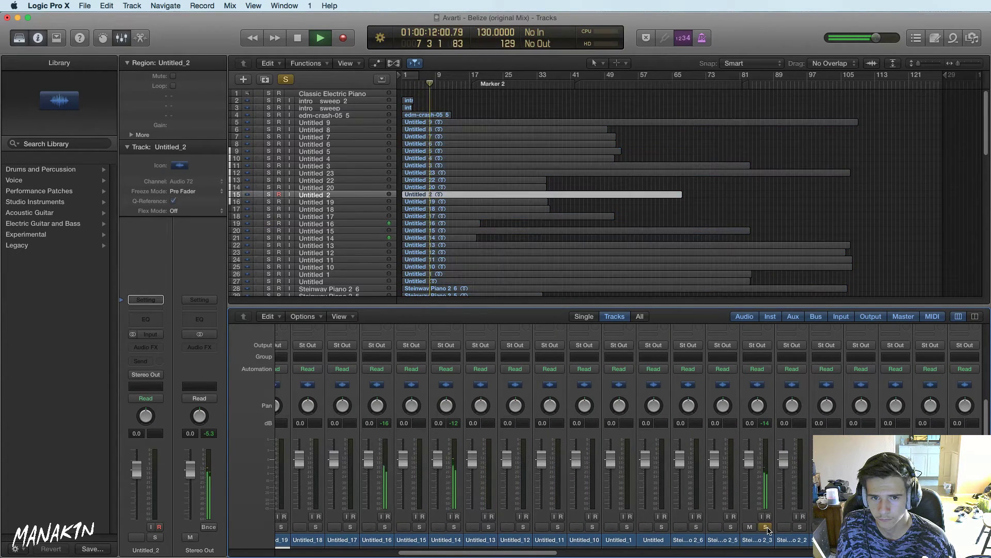
left_click(767, 527)
key("space")
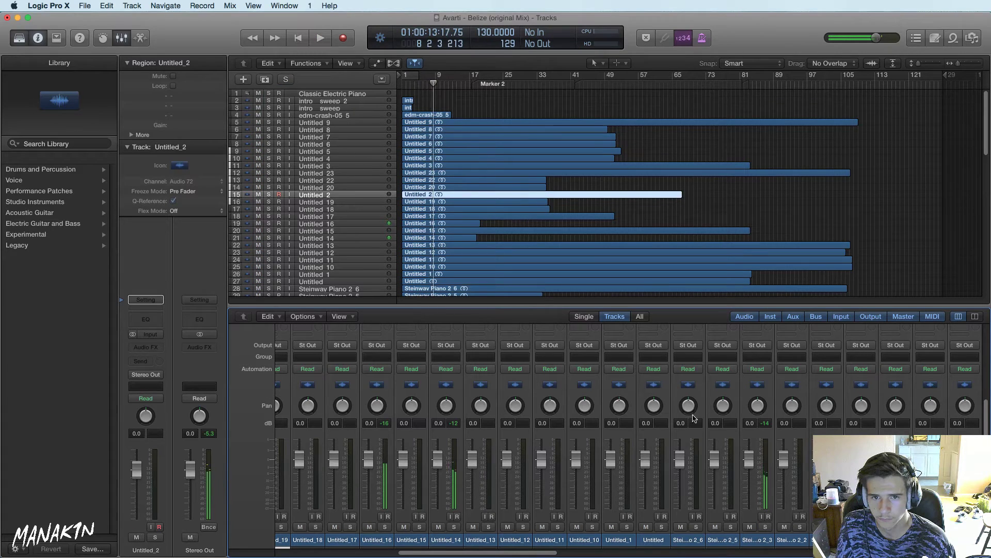
Move the Steinway Piano 2_3 track up the arrangement to directly below Untitled 14 and resume playback
left_click(757, 389)
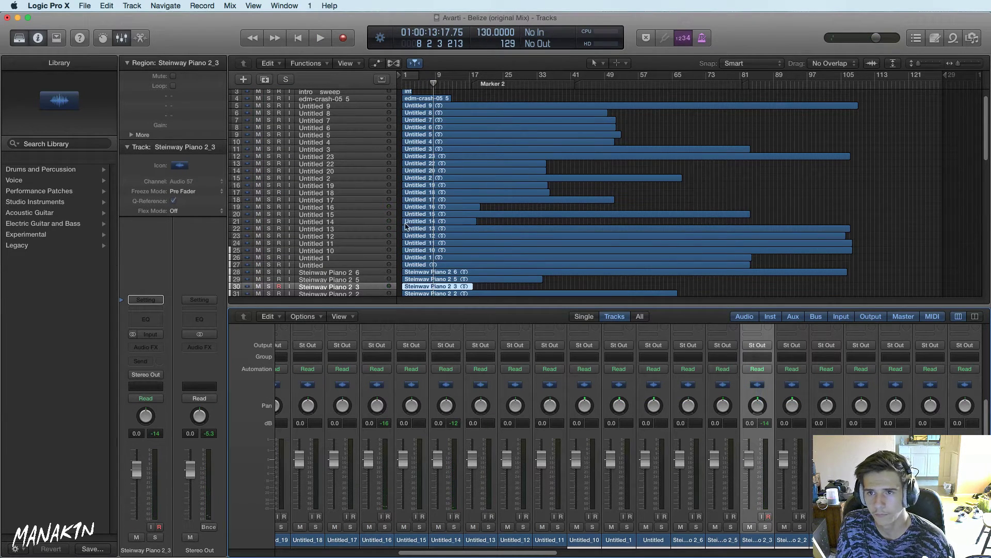
left_click_drag(372, 290, 371, 243)
key("space")
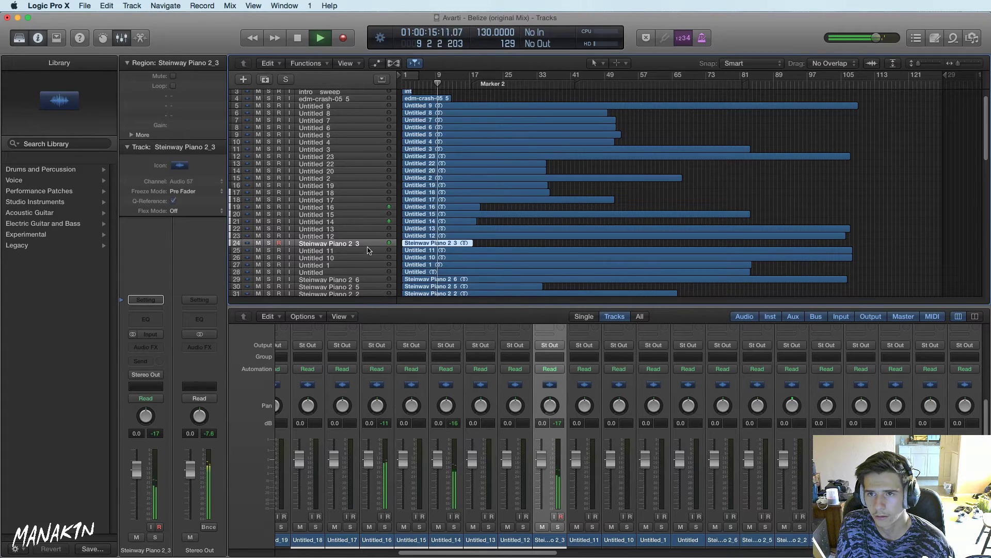
left_click_drag(368, 243, 372, 229)
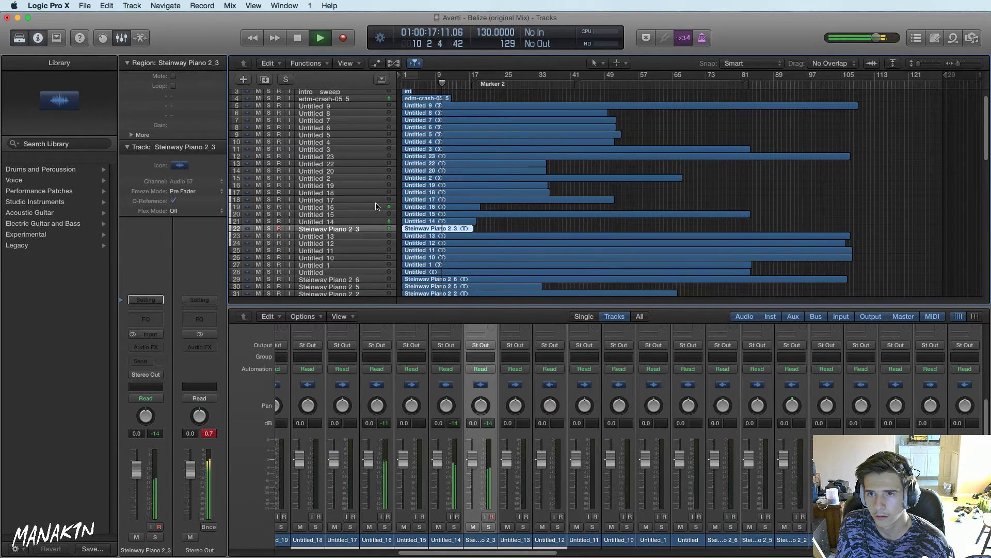
Move the Untitled 16 track below Untitled 15 so it sits directly above Untitled 14
left_click(376, 207)
scroll(408, 183, "down", 3)
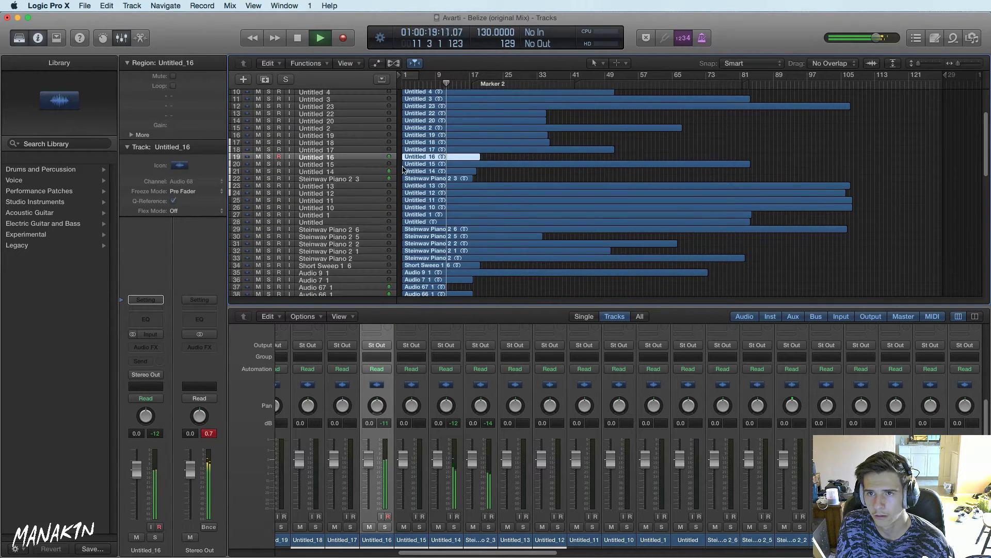
left_click_drag(376, 160, 377, 168)
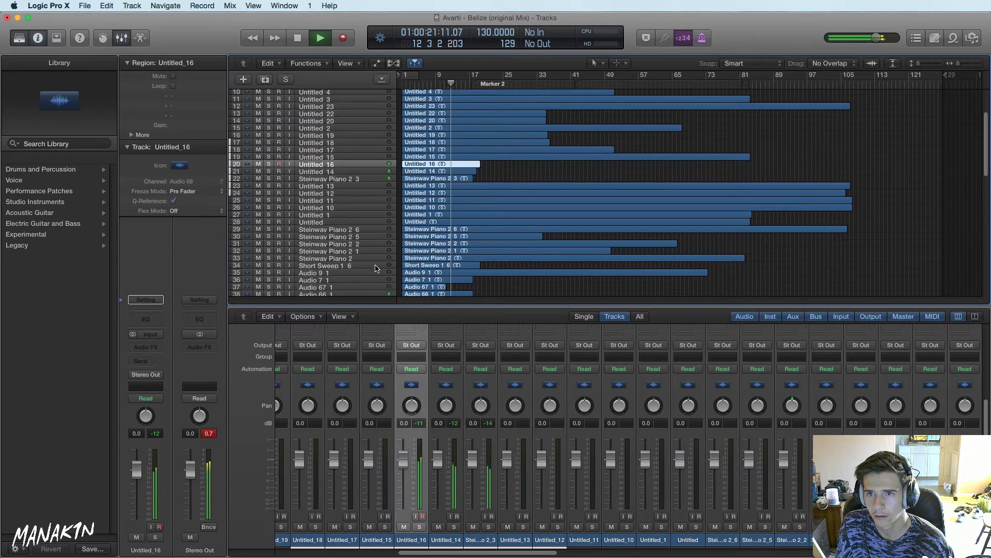
Turn Audio 66_1 all the way down and group Audio 66_1 and Audio 7_1 directly below Steinway Piano 2_3
left_click(379, 292)
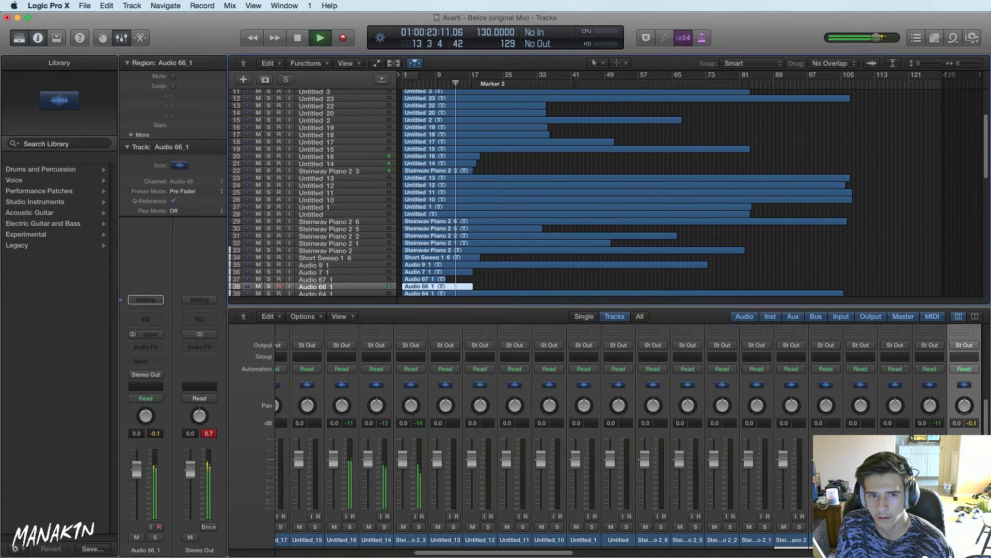
left_click_drag(136, 469, 137, 519)
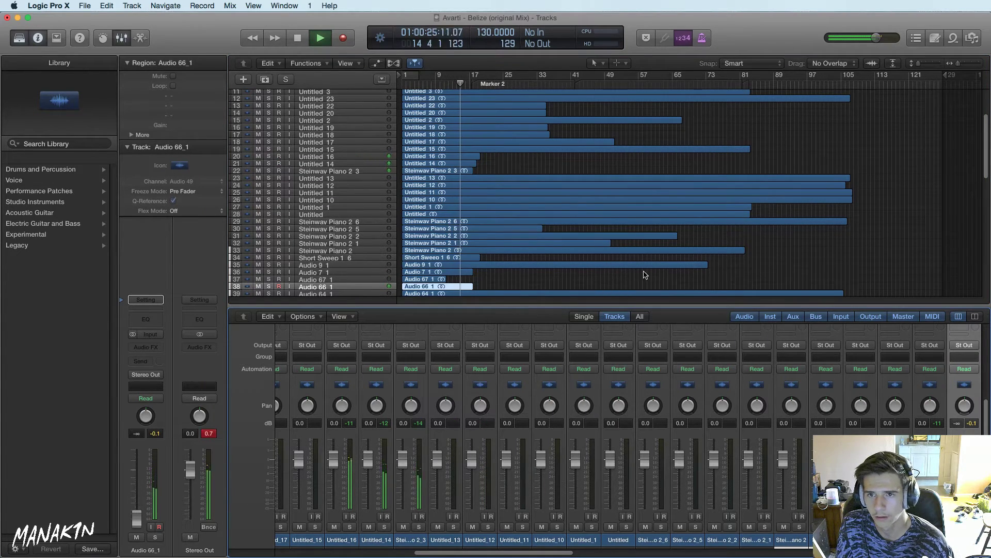
left_click_drag(358, 288, 376, 180)
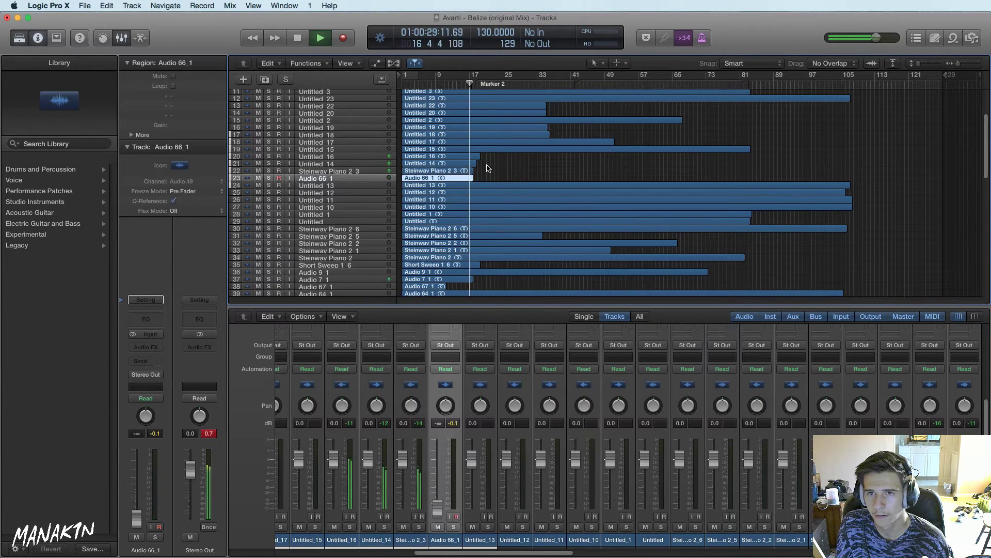
left_click_drag(372, 282, 376, 185)
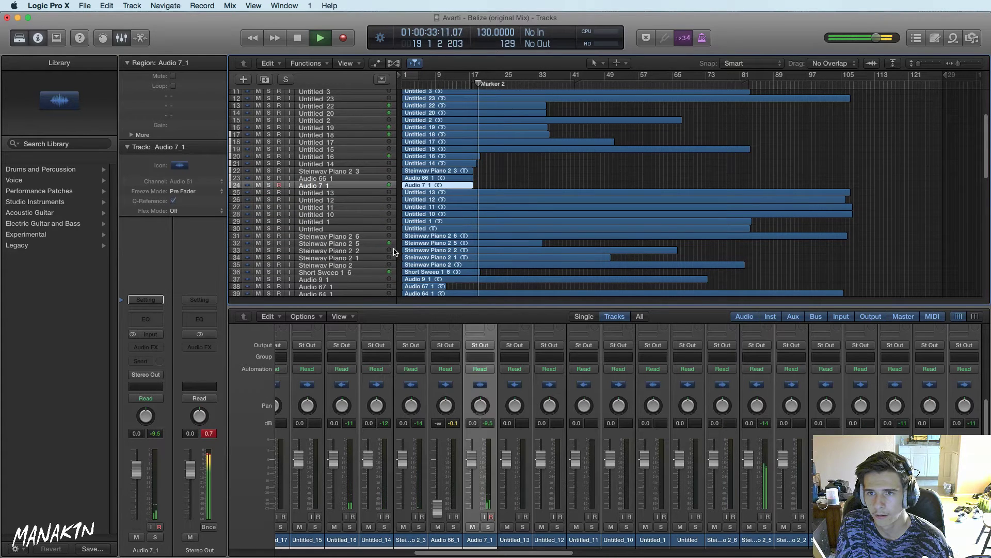
Replay from about bar 17, move the Audio 52_1 track up to directly below Untitled 18, and stop playback
left_click(464, 85)
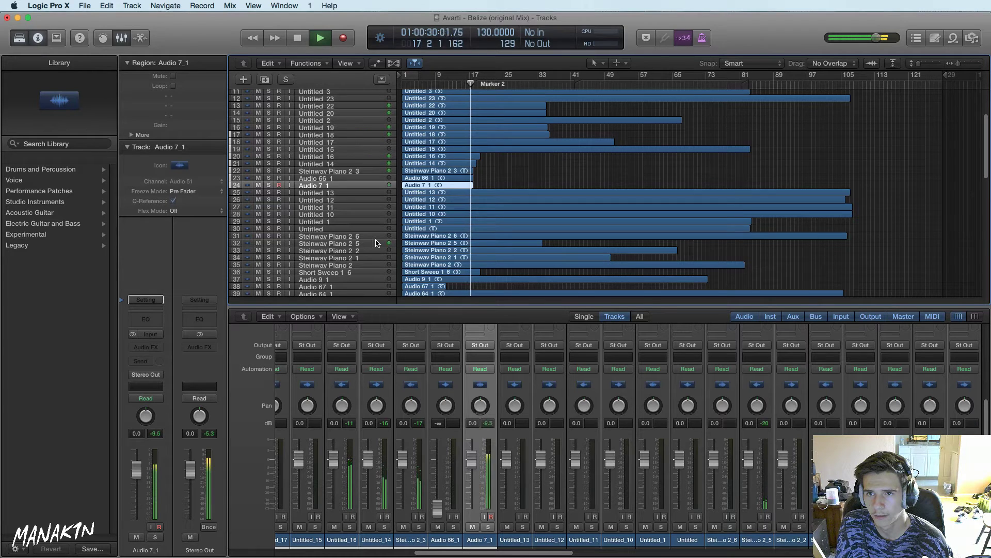
scroll(377, 243, "down", 4)
left_click(299, 272)
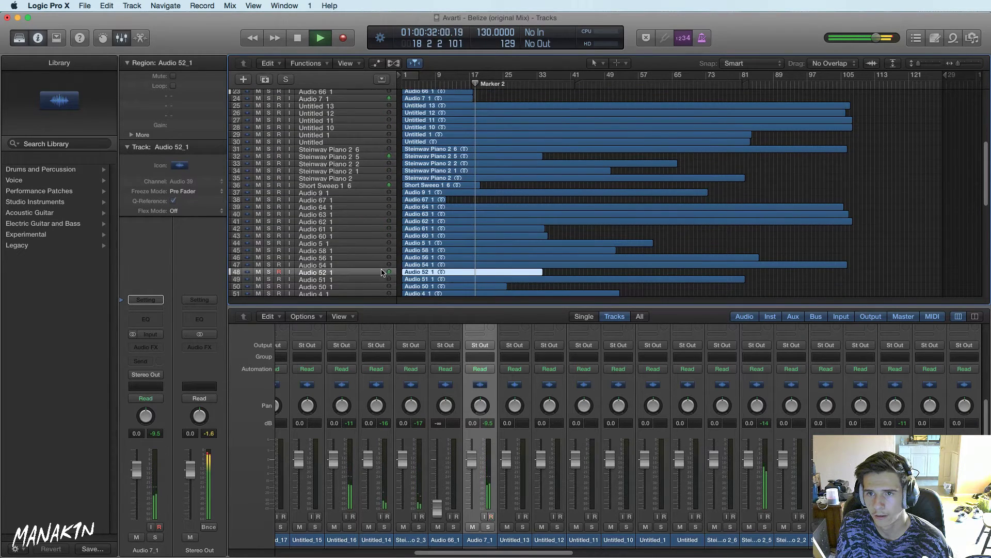
left_click(268, 277)
left_click(268, 277)
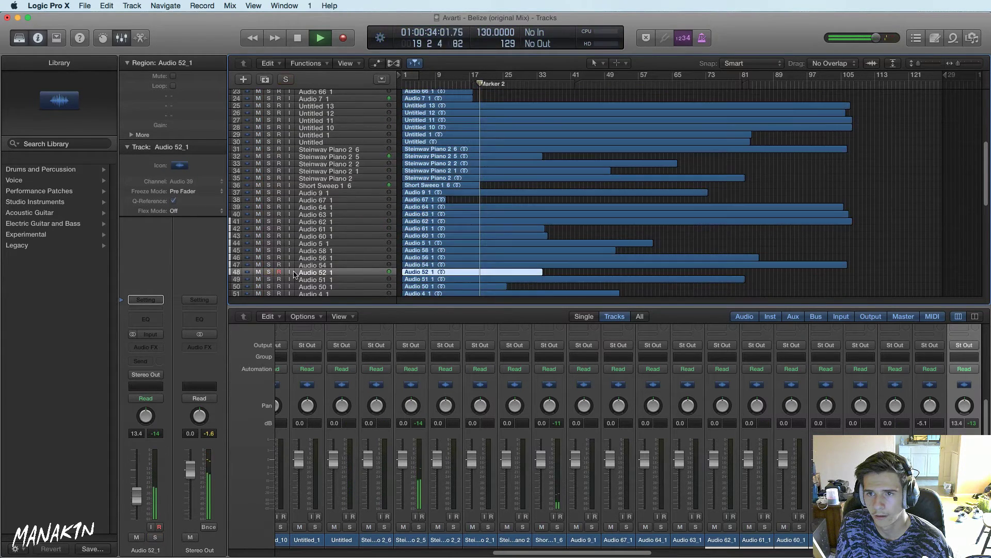
left_click_drag(359, 273, 386, 121)
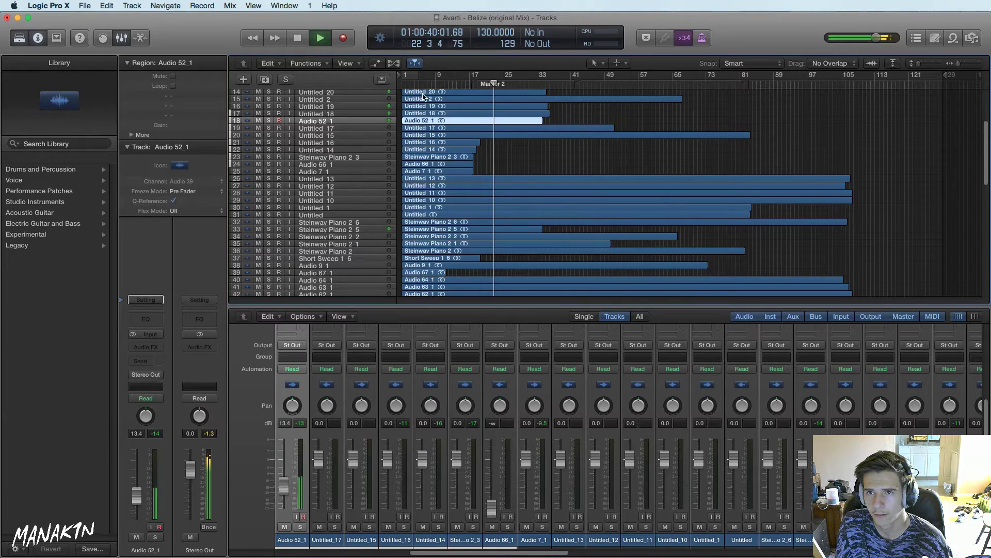
key("space")
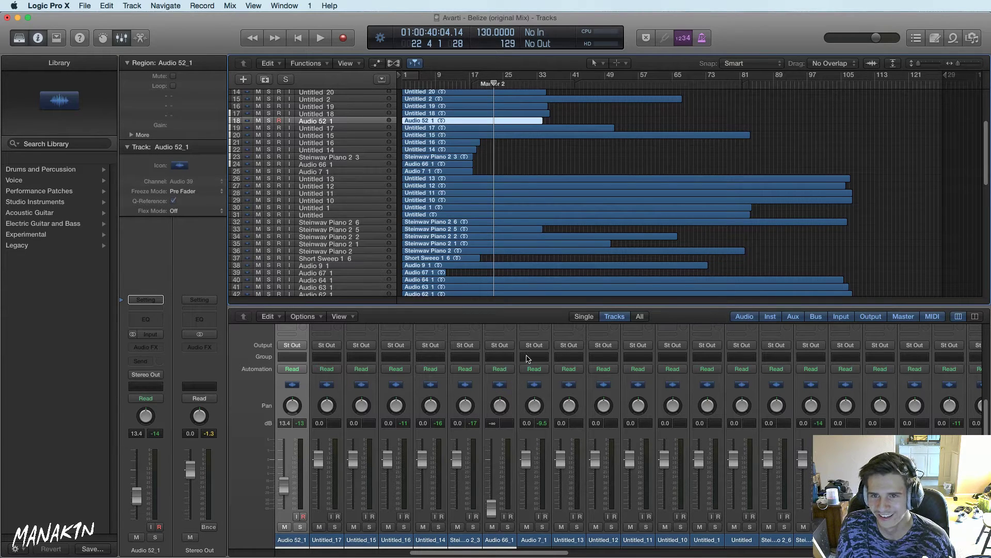
Replay the song's opening and move Untitled 16, Untitled 14 and Steinway Piano 2_3 together to directly above edm-crash-05_5
left_click(580, 148)
key("Return")
key("space")
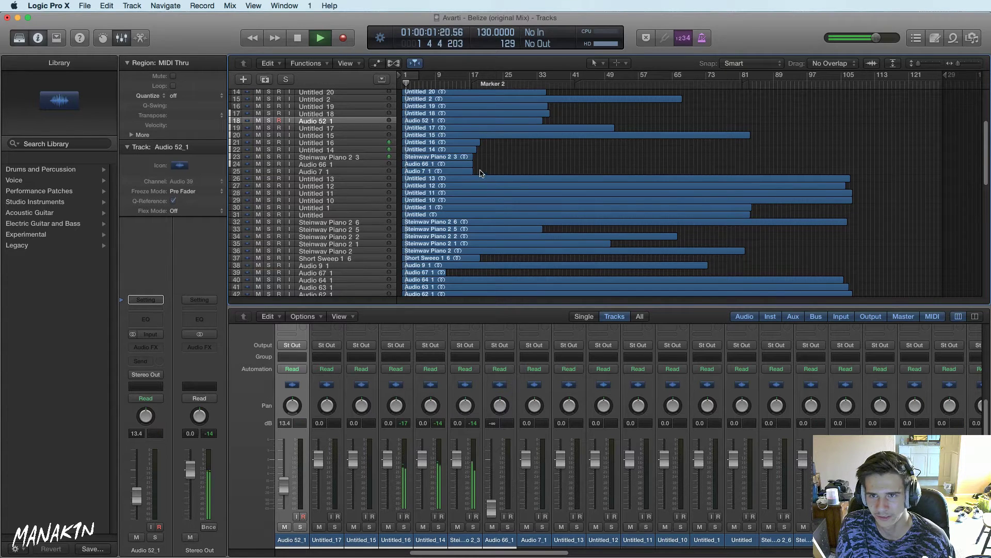
left_click(383, 143)
key("space")
left_click(385, 157, "shift")
left_click_drag(384, 157, 384, 109)
Play the intro while scanning the track list for other tracks that sound early in the song
key("space")
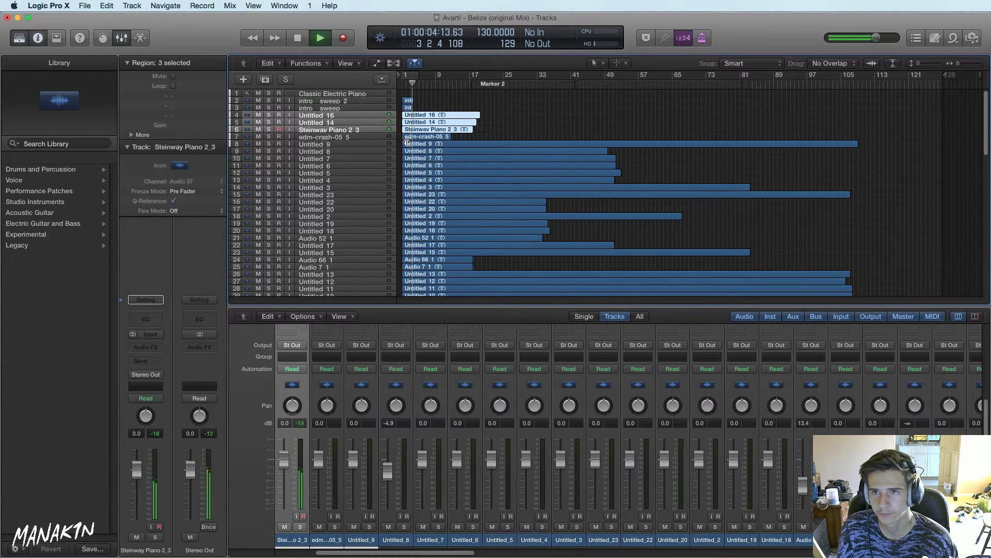
scroll(406, 143, "down", 10)
scroll(406, 143, "up", 3)
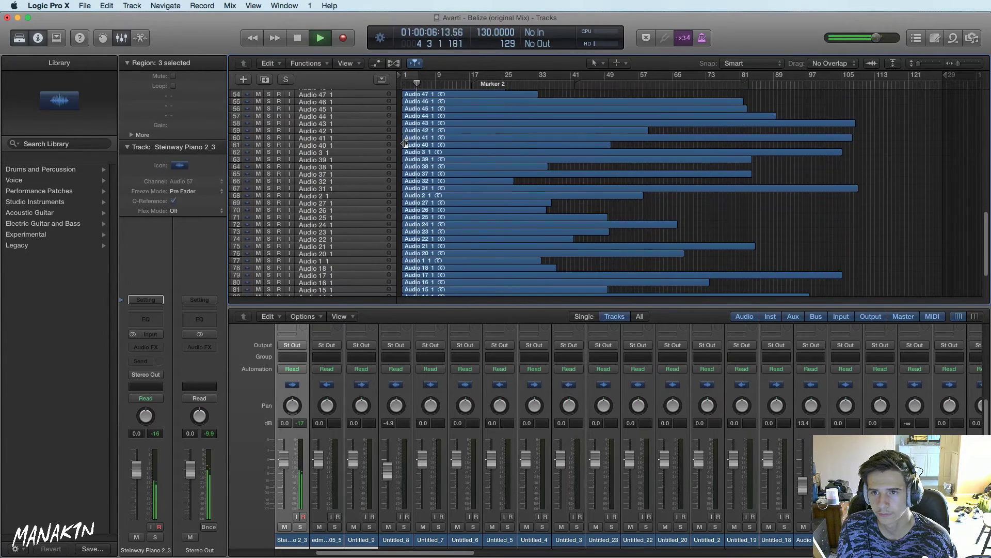
scroll(406, 143, "up", 10)
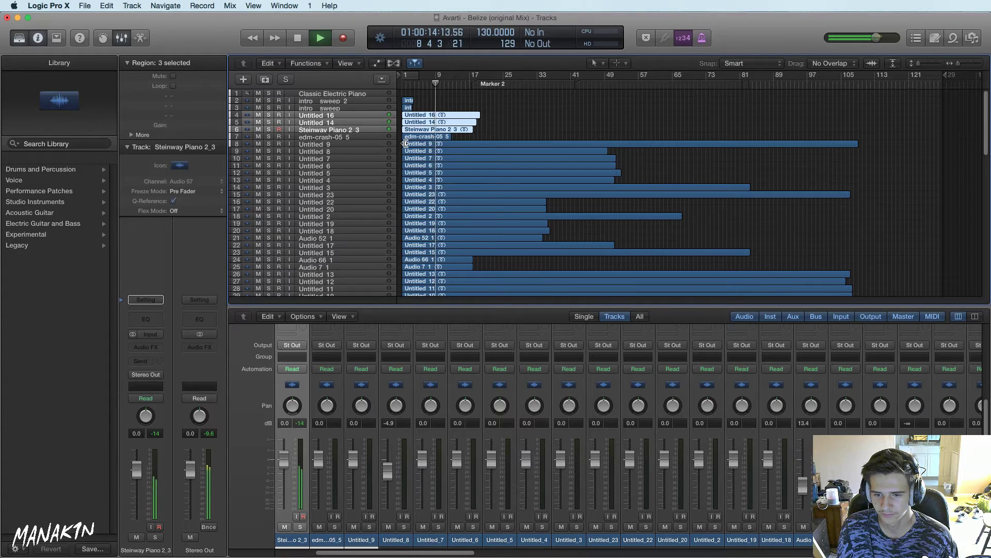
scroll(408, 144, "down", 3)
scroll(410, 147, "down", 2)
key("space")
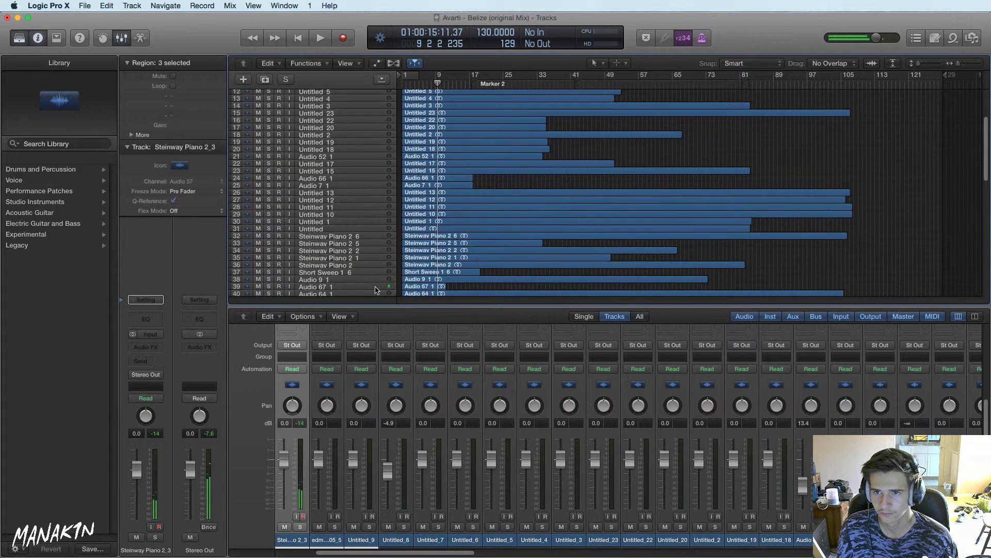
Audition Audio 67_1 soloed, clear the solo, and move the track up to directly below edm-crash-05_5
left_click(376, 289)
left_click(268, 286)
key("space")
key("space")
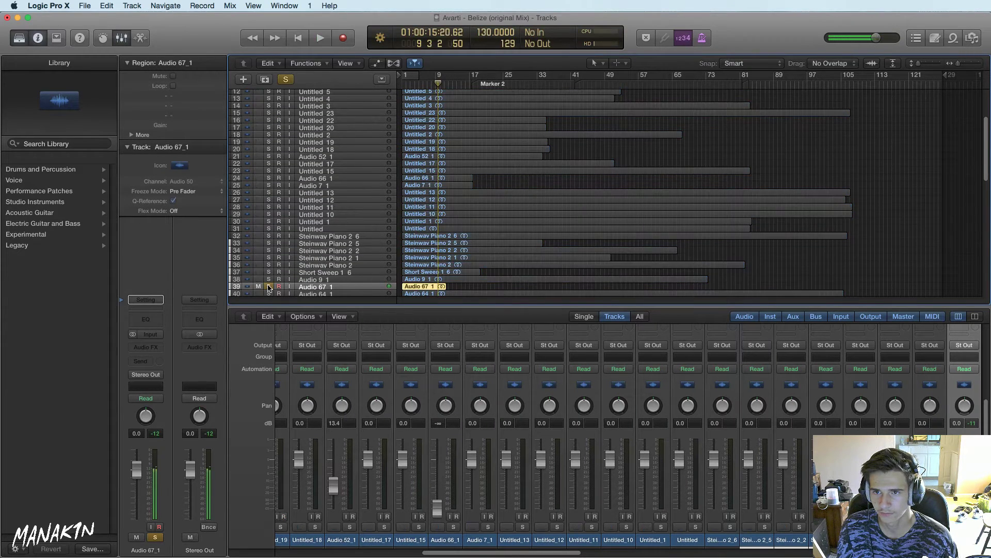
left_click(269, 286)
scroll(352, 206, "up", 5)
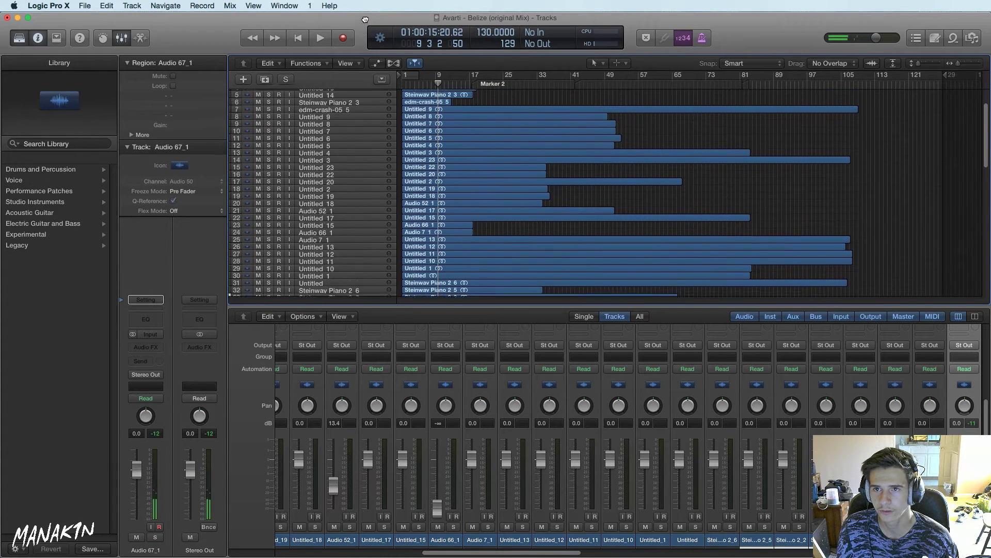
left_click_drag(365, 130, 367, 142)
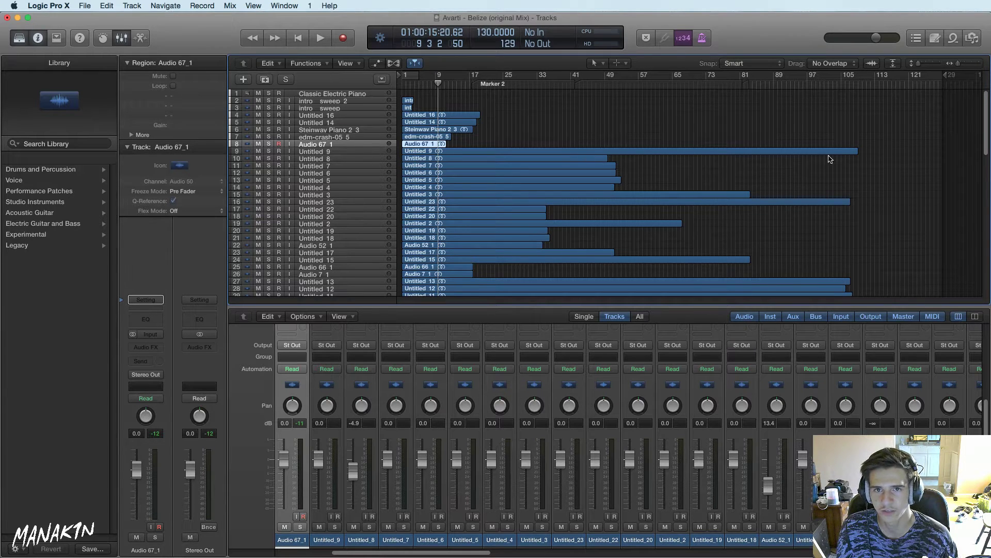
key("space")
key("space")
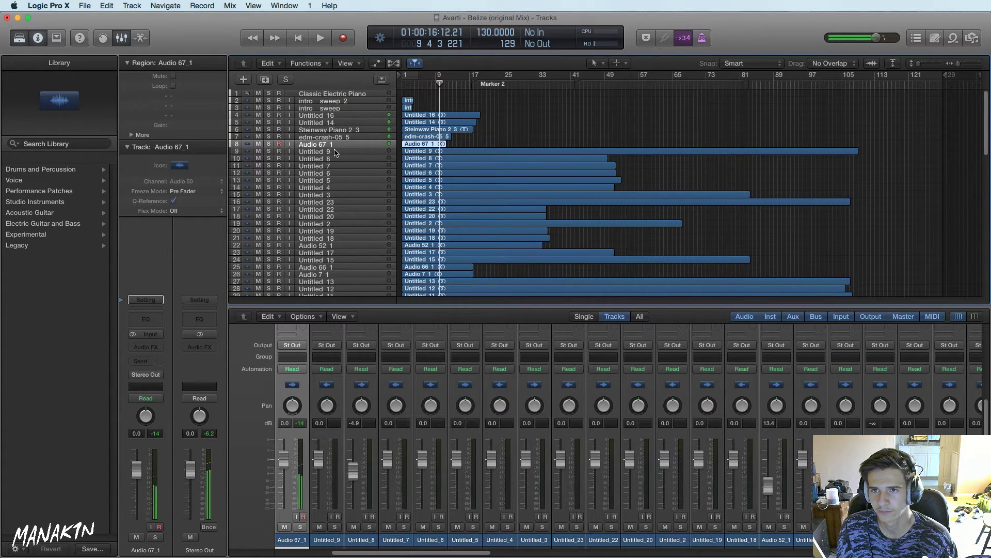
Play from about bar 9 while scanning the track list for other tracks that sound there, and stop playback
scroll(405, 196, "down", 15)
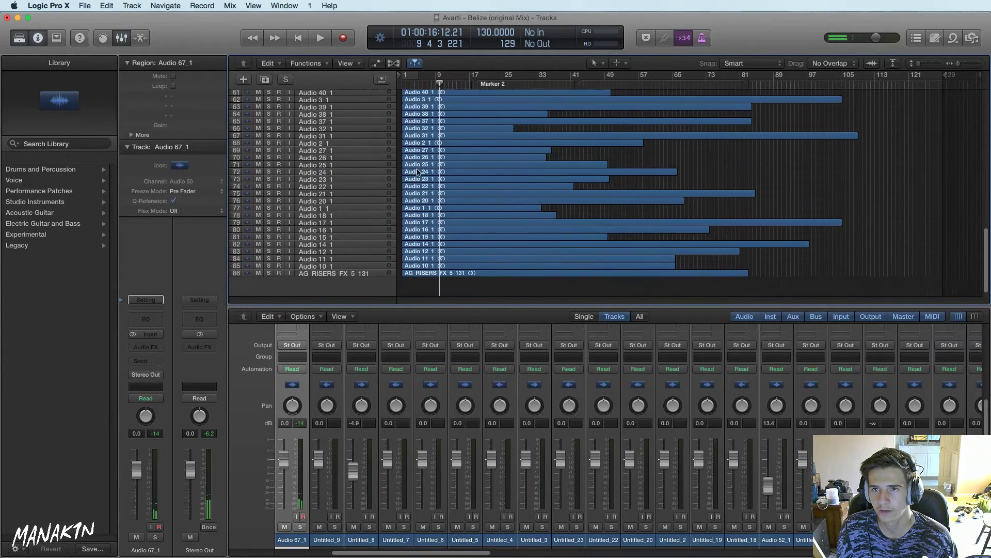
left_click(435, 84)
key("space")
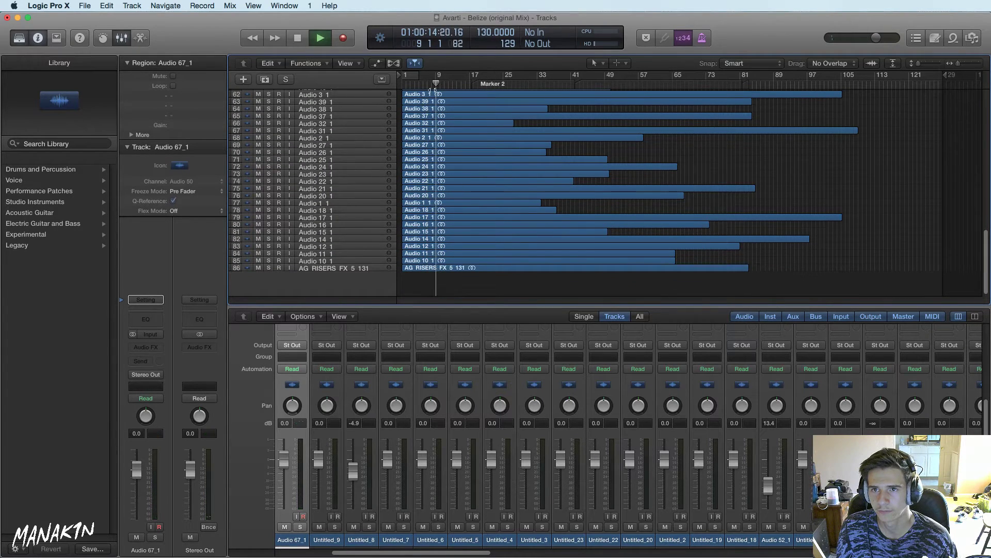
scroll(374, 194, "up", 12)
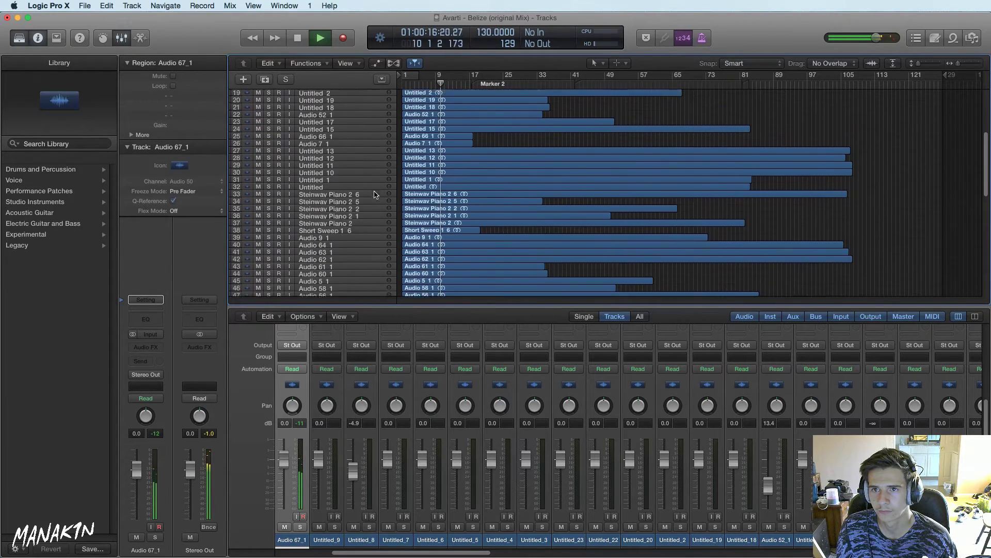
scroll(374, 194, "up", 4)
scroll(375, 194, "down", 12)
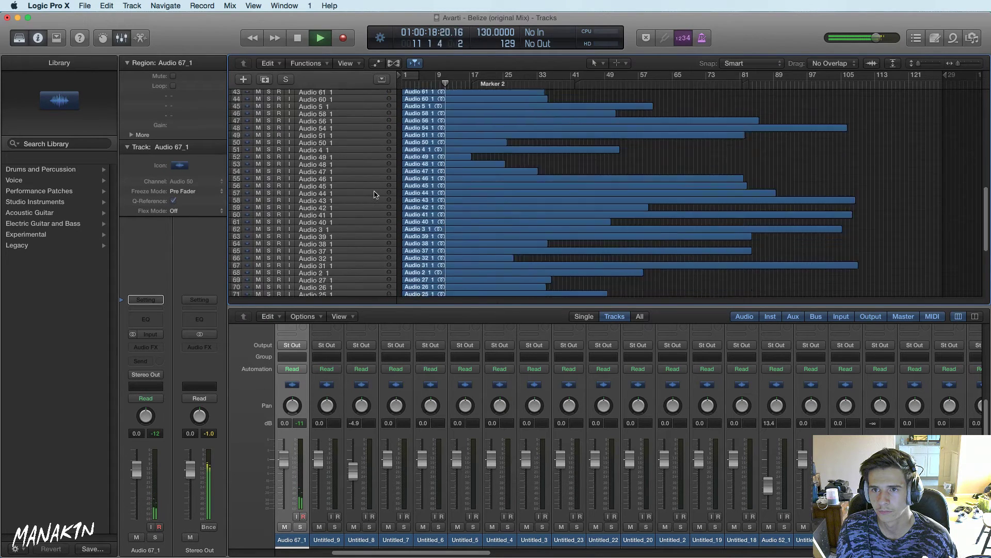
scroll(374, 195, "down", 10)
key("space")
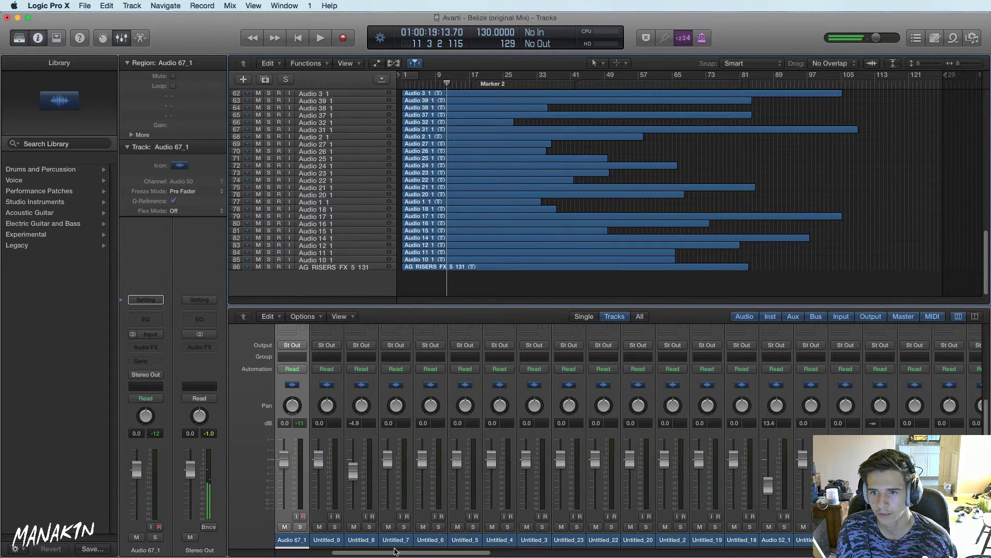
Show the first mixer channels, replay from about bar 9, and briefly solo Audio 67_1 to check its sound
left_click_drag(394, 548, 341, 551)
key("space")
left_click(436, 81)
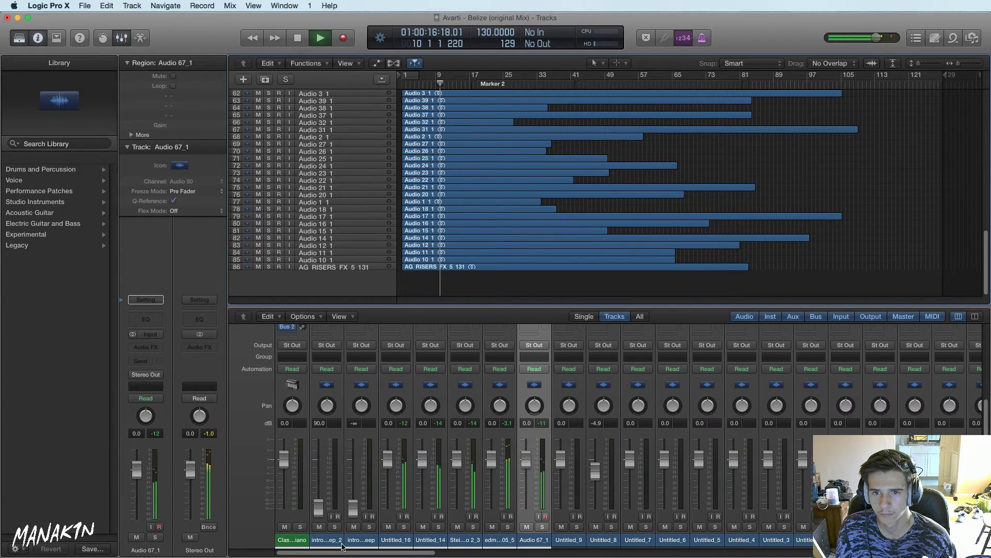
left_click(542, 526)
left_click(543, 526)
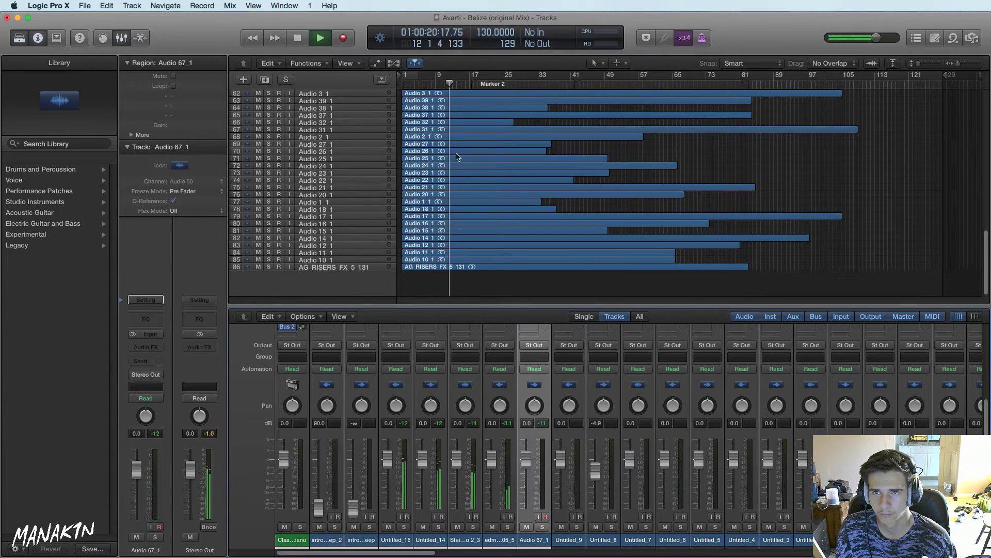
Replay from about bar 9, audition edm-crash-05_5 soloed, and clear its solo
left_click(432, 83)
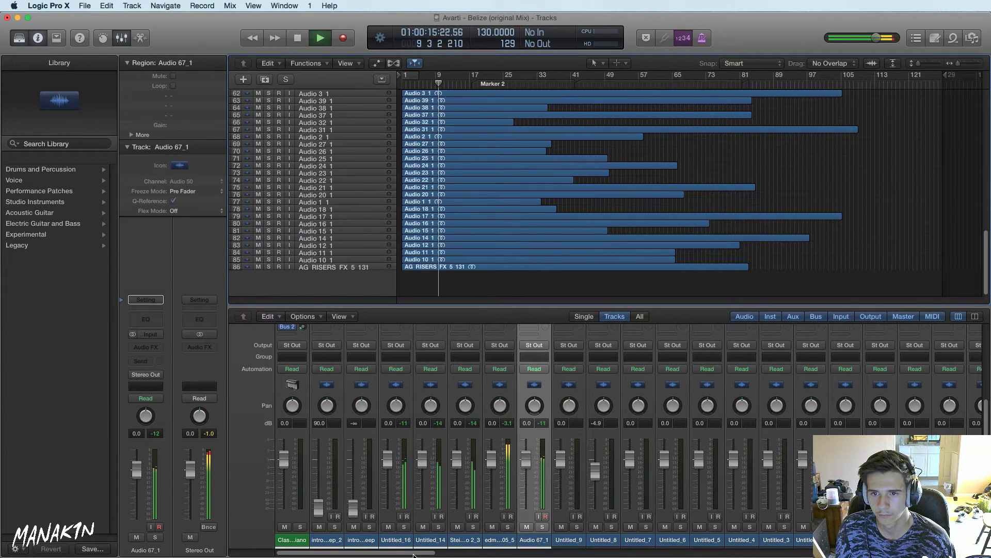
left_click(508, 527)
key("space")
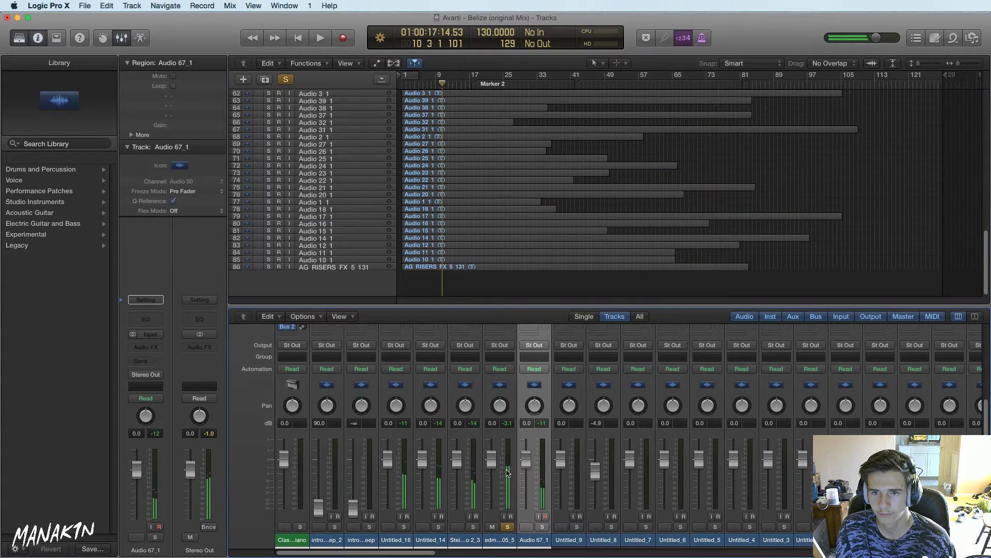
scroll(477, 201, "up", 15)
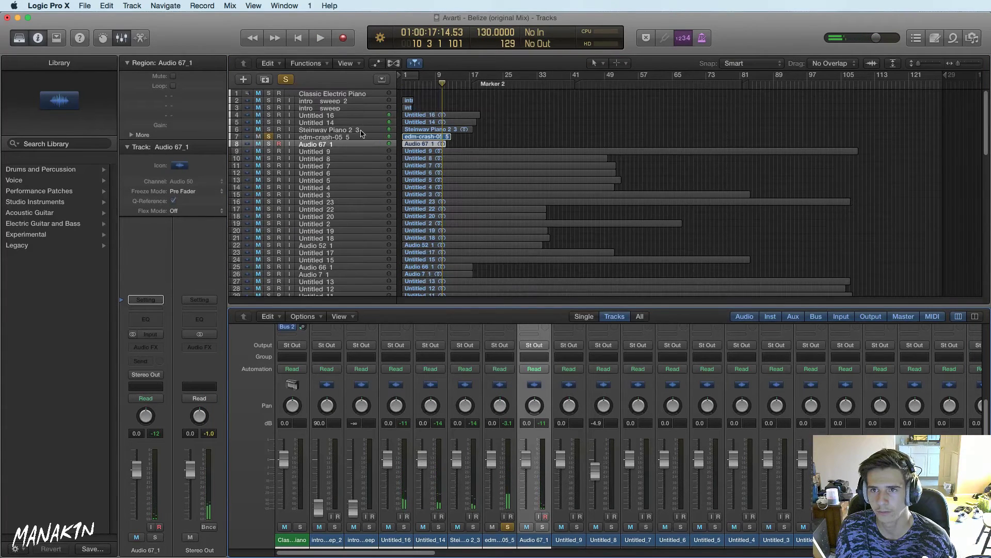
left_click(362, 137)
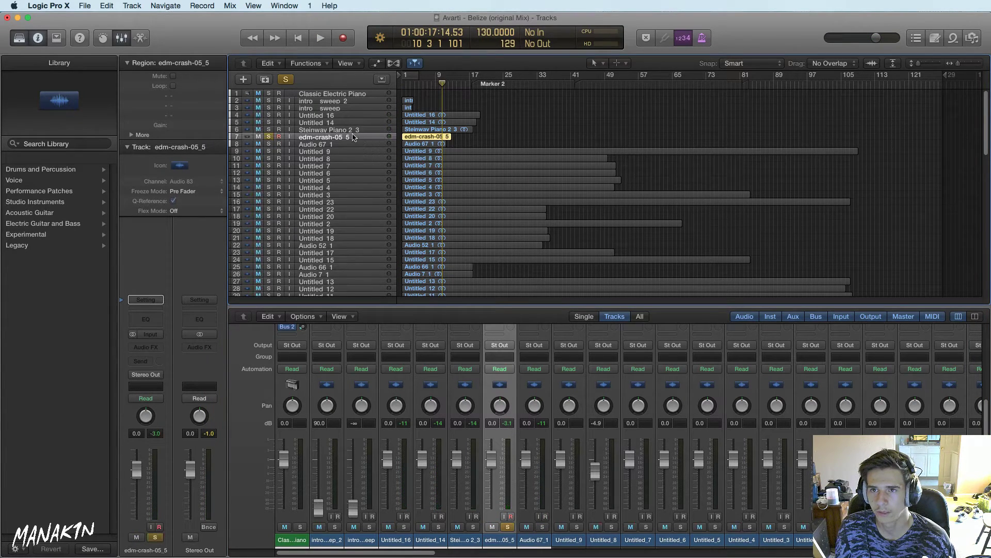
key("space")
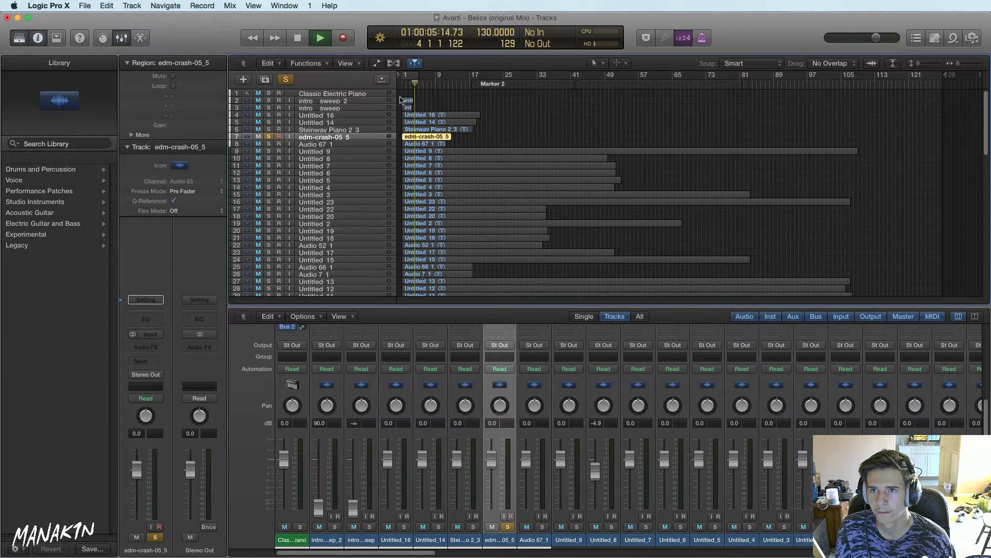
left_click(270, 136)
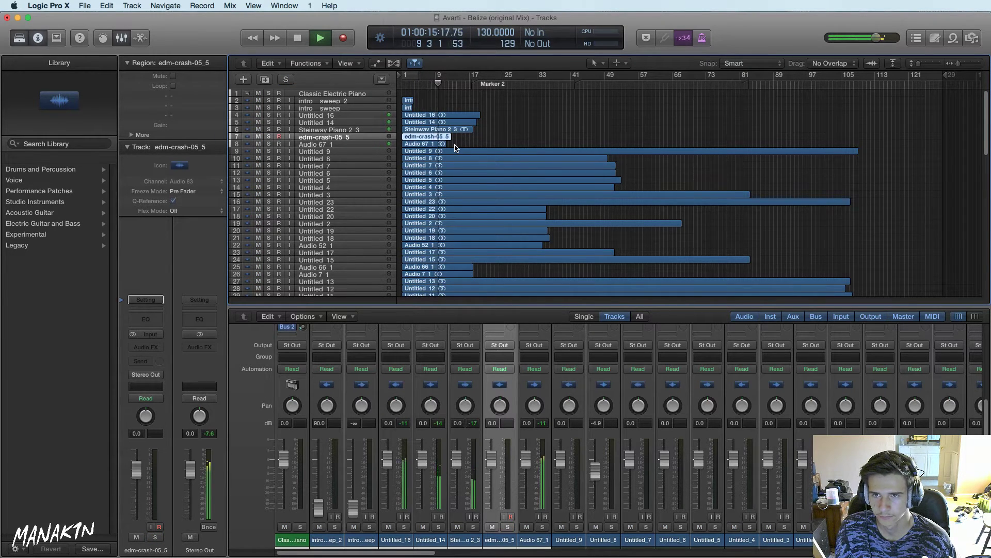
Let the full intro play on while checking the track list, and stop playback around bar 13
scroll(457, 140, "down", 8)
scroll(455, 149, "down", 15)
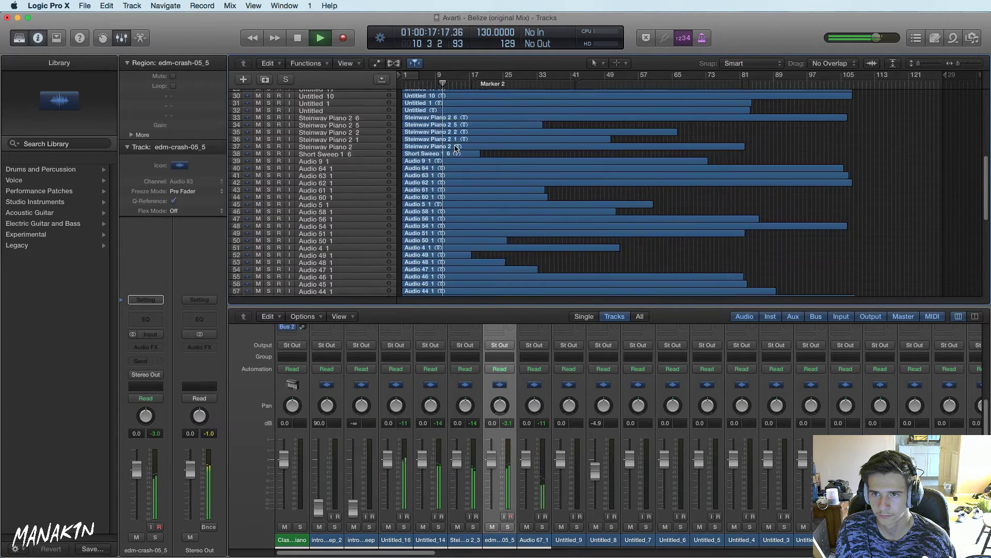
scroll(456, 148, "up", 20)
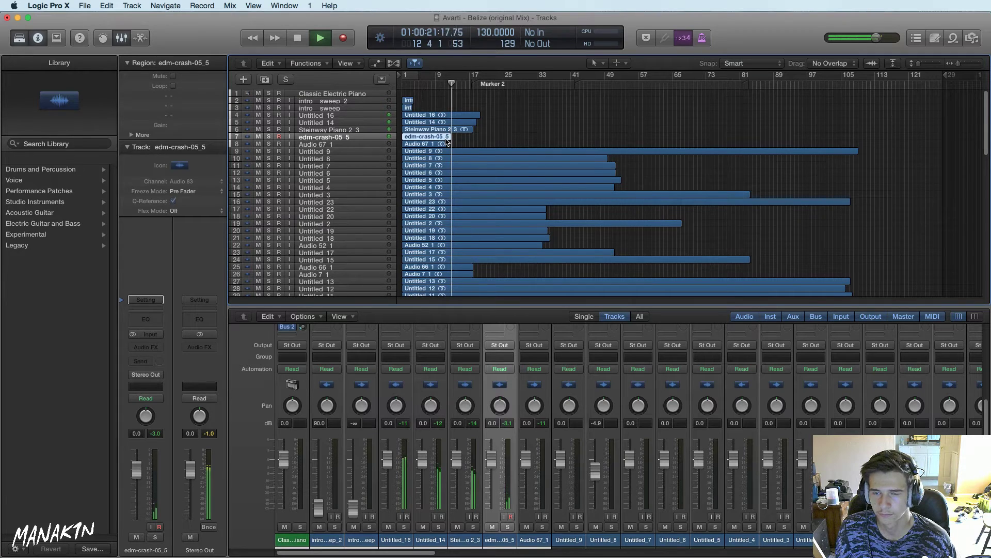
key("space")
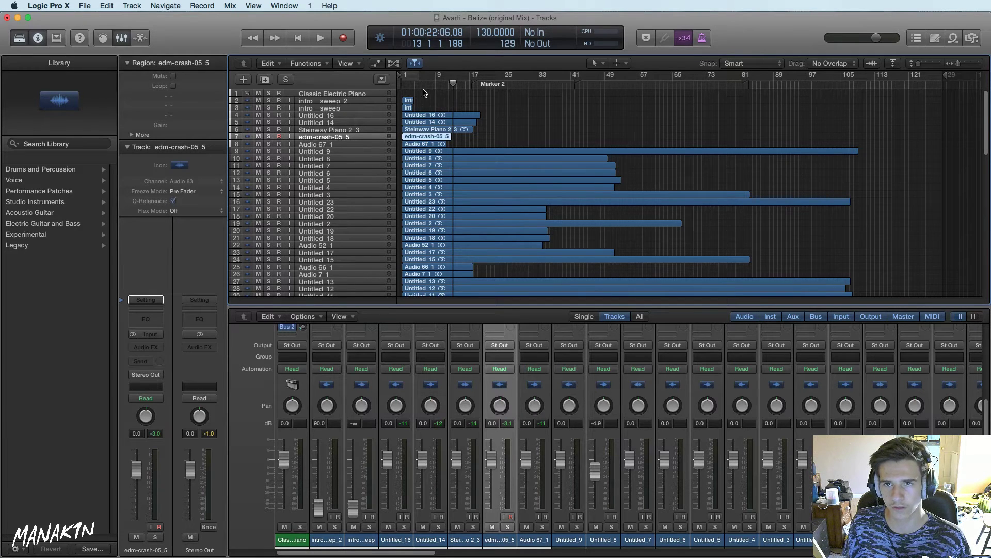
Set the cycle range from bar 1 to bar 17 and return the playhead to the start
left_click_drag(405, 75, 469, 86)
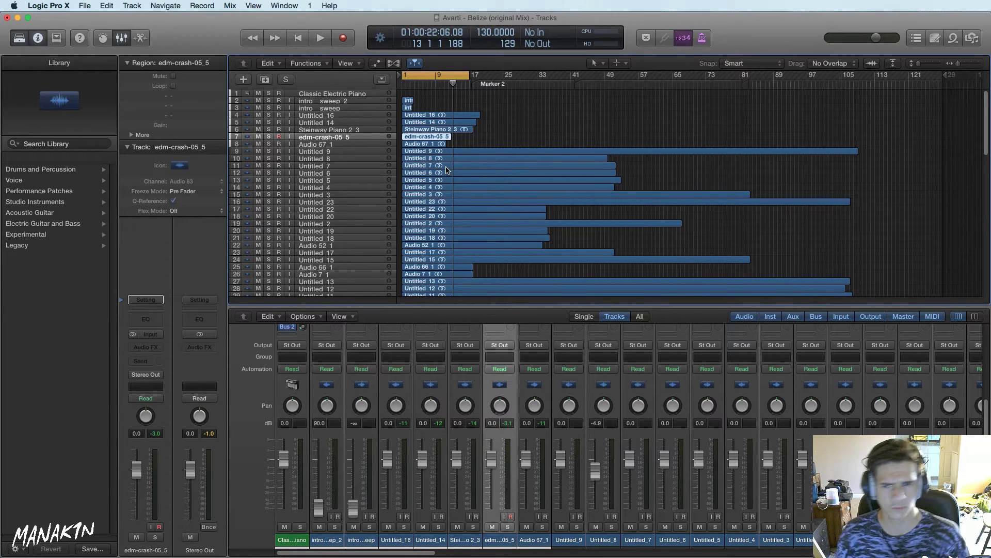
key("Return")
key("space")
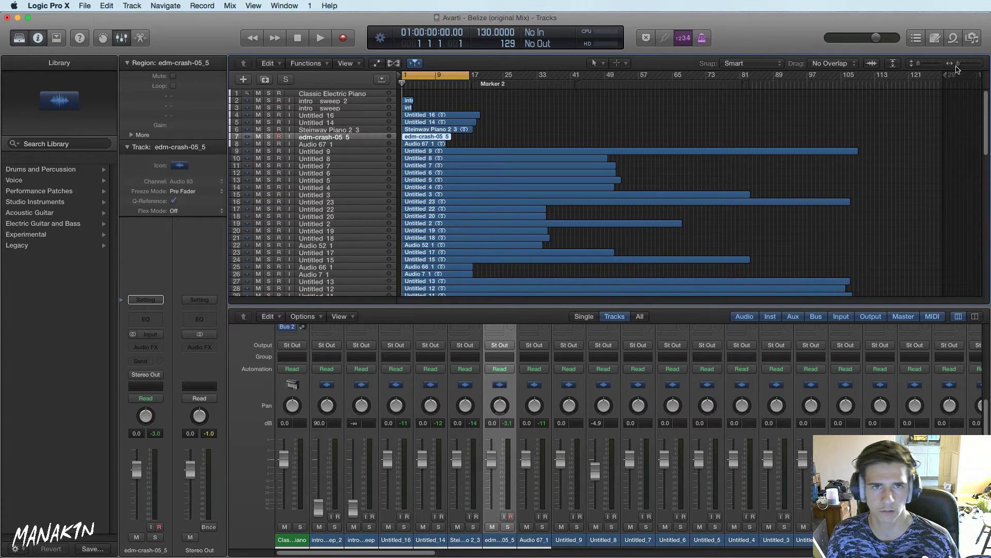
Enlarge the tracks and turn the volumes of edm-crash-05_5 and Audio 67_1 all the way down
left_click_drag(959, 66, 930, 65)
scroll(878, 137, "down", 5)
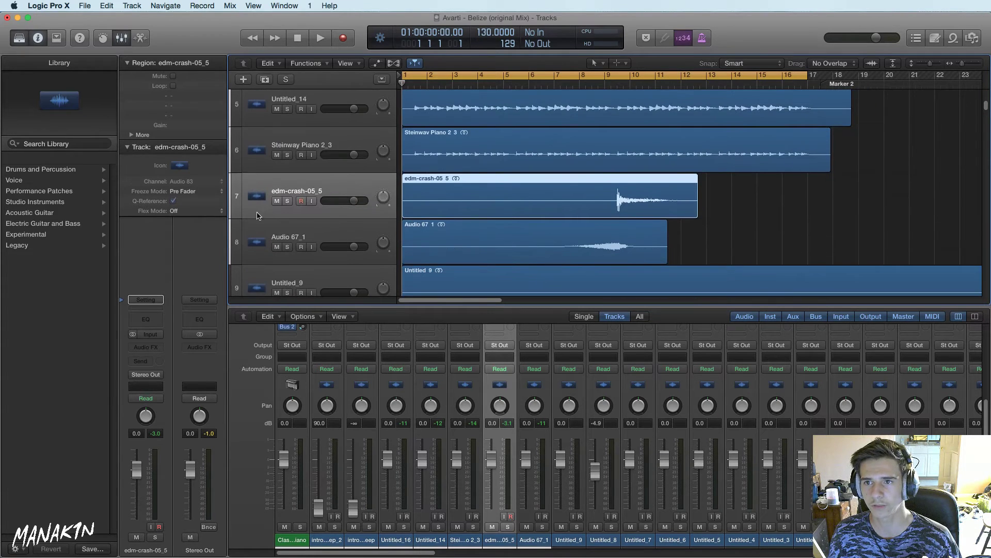
left_click_drag(333, 199, 312, 202)
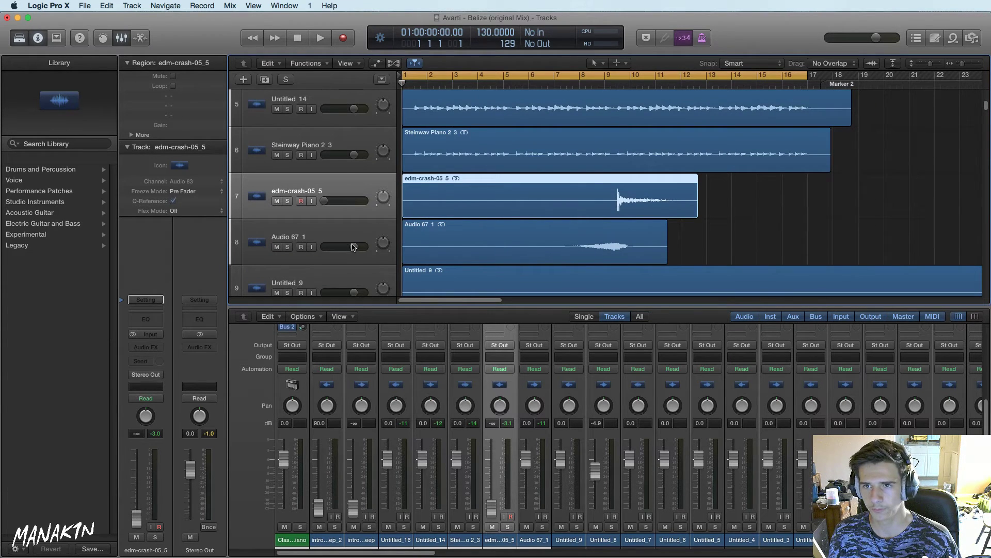
left_click_drag(354, 247, 317, 248)
Play the intro with Untitled_16 soloed, stop playback, and clear its solo
scroll(426, 165, "up", 3)
scroll(426, 165, "down", 1)
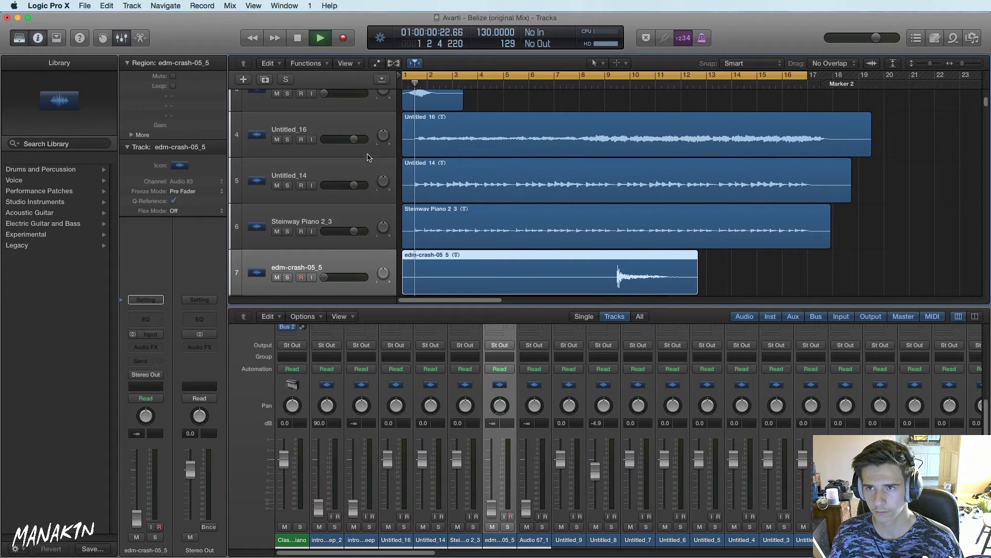
left_click(287, 140)
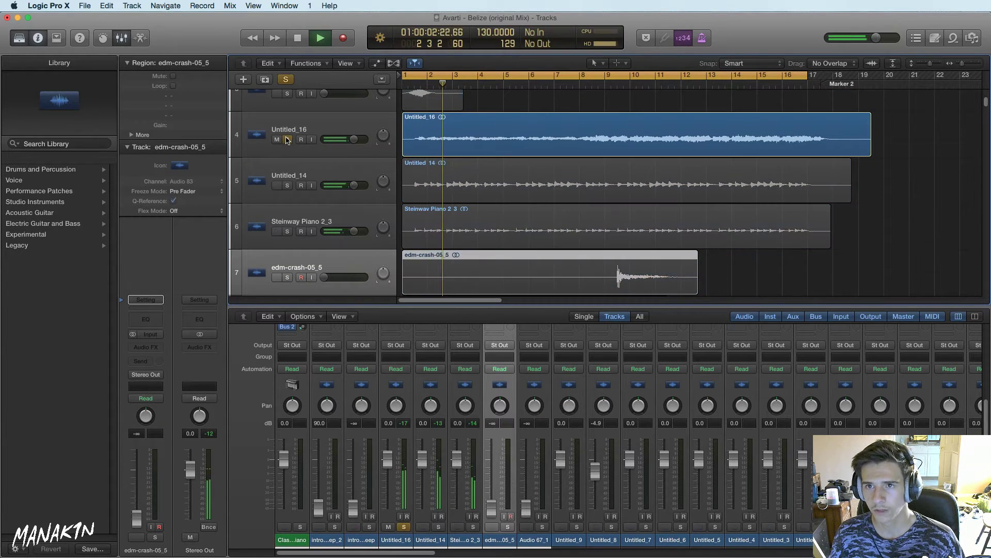
key("space")
left_click(287, 140)
Audition Untitled_14 soloed from the start of the cycle range and clear its solo
left_click(287, 186)
key("space")
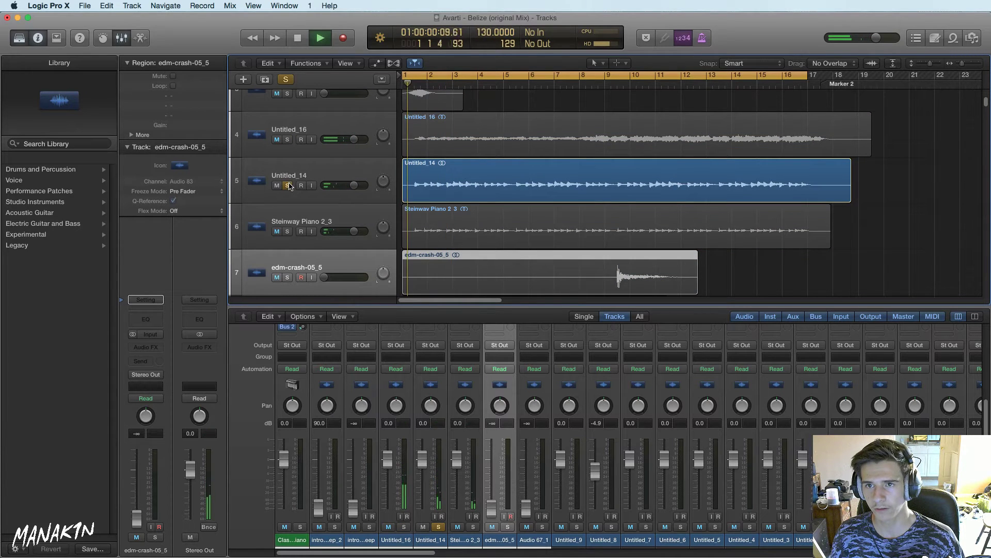
key("space")
left_click(288, 185)
Select Steinway Piano 2_3 and audition it soloed from the start of the cycle range
left_click(290, 217)
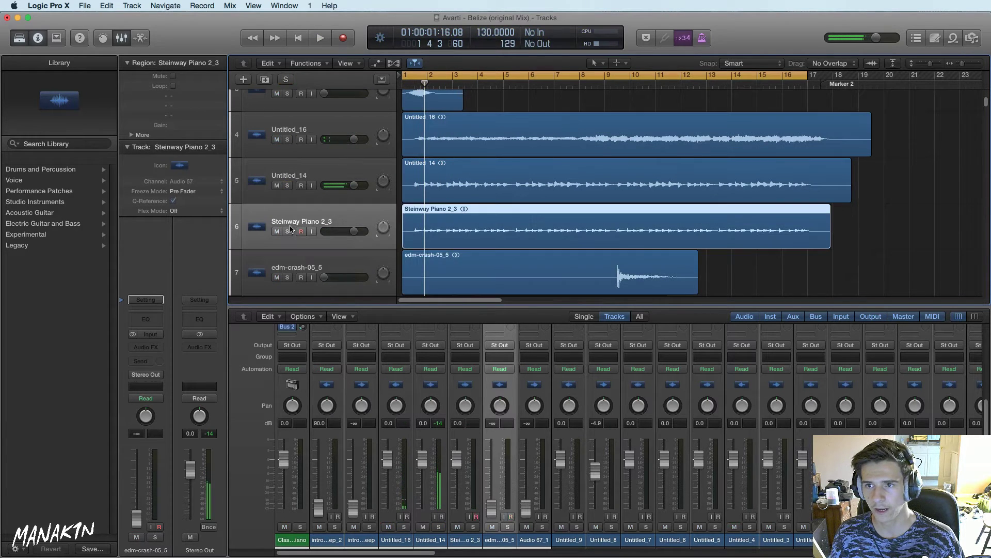
left_click(288, 231)
key("space")
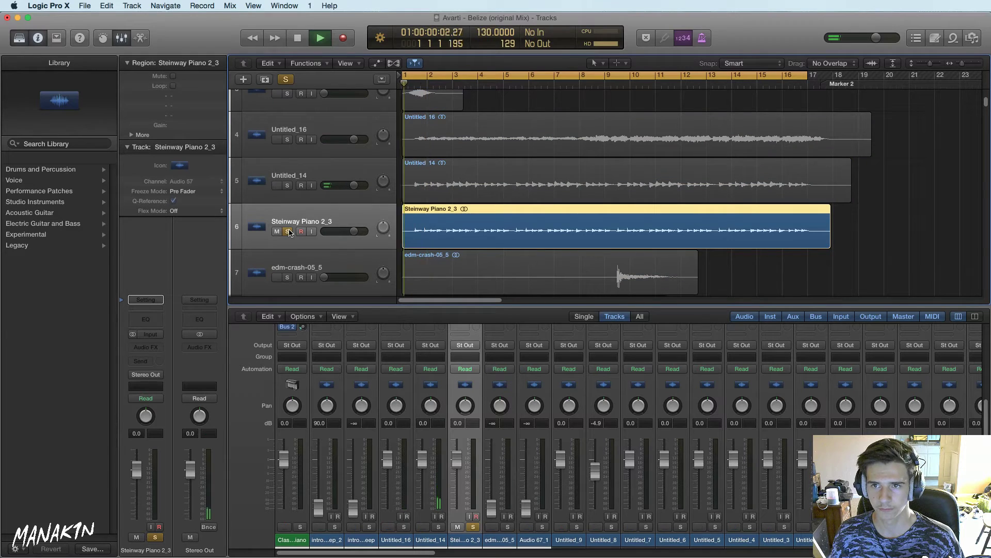
key("space")
Deselect all regions and shift the cycle range about half a bar later, starting midway through bar 1
key("super+a")
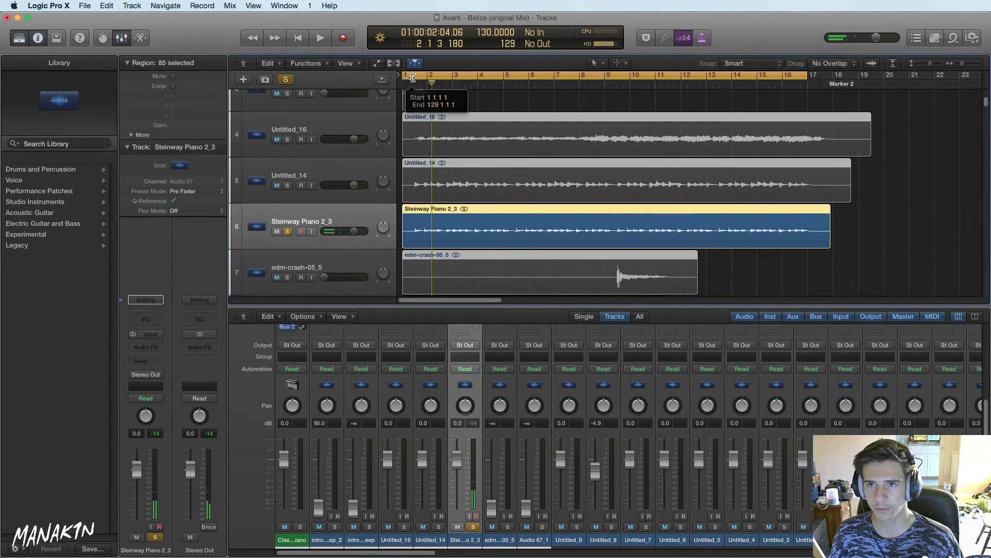
key("super+shift+a")
key("super+a")
left_click(491, 99)
left_click_drag(411, 74, 425, 73)
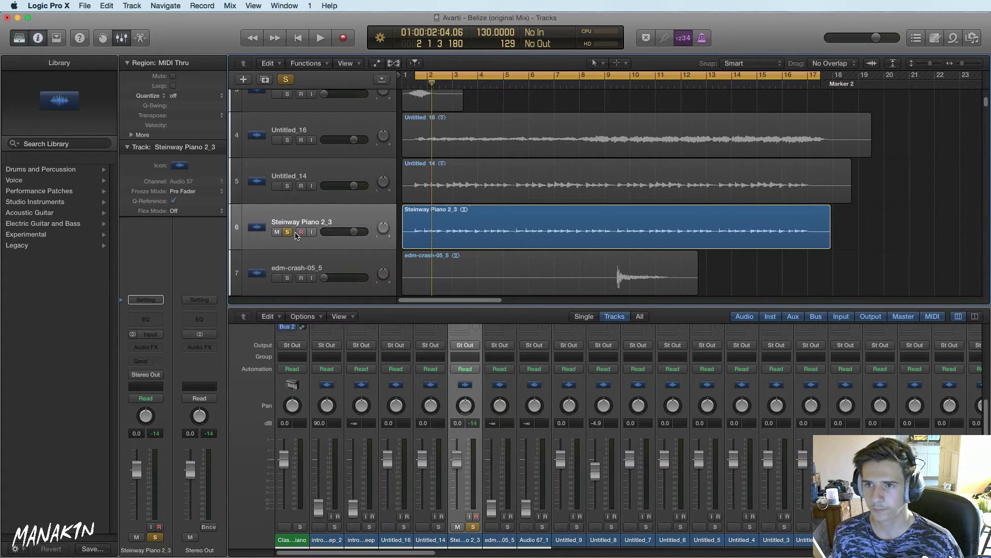
Audition Steinway Piano 2_3 in the cycle range, add Untitled_14 and Untitled_16 to the solo, and play all three together
key("space")
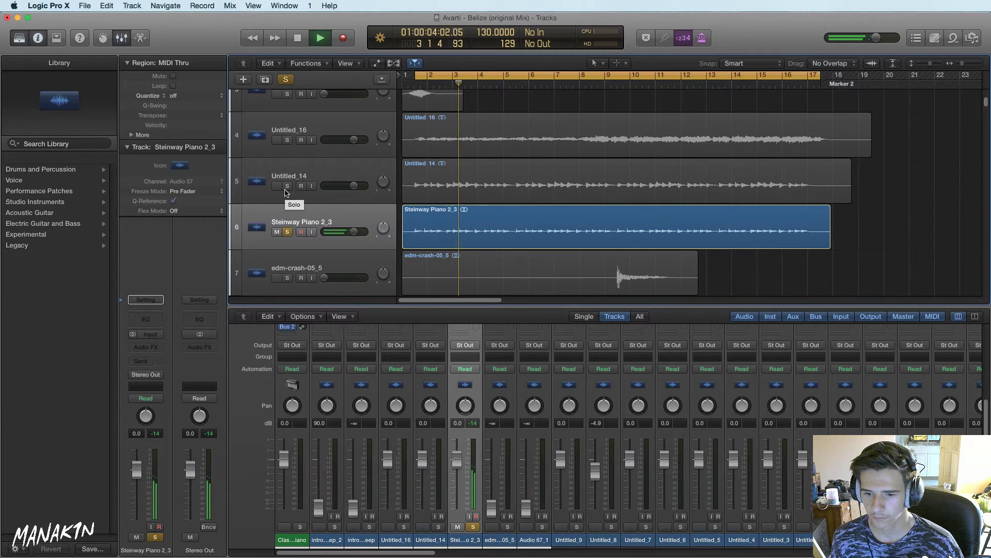
key("space")
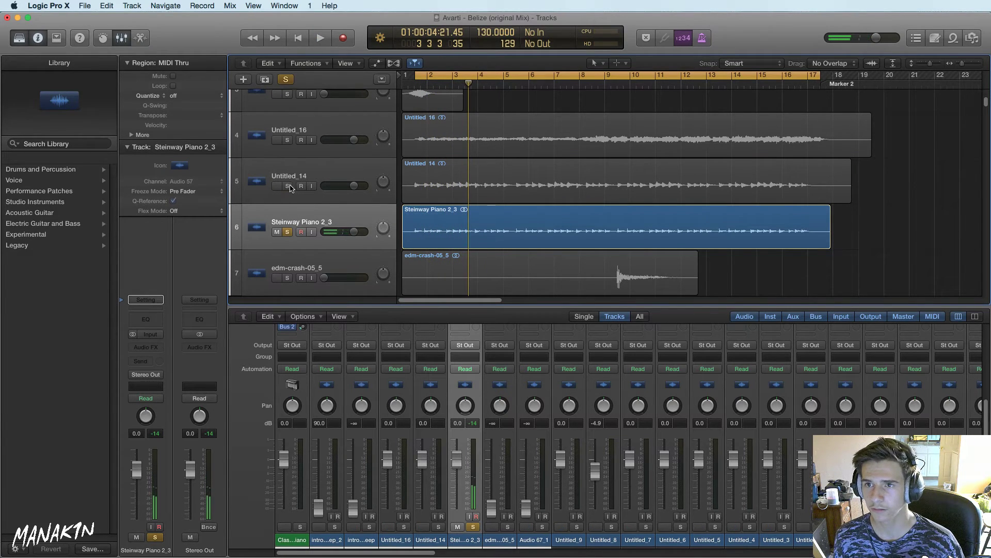
left_click(289, 185)
left_click(289, 141)
key("space")
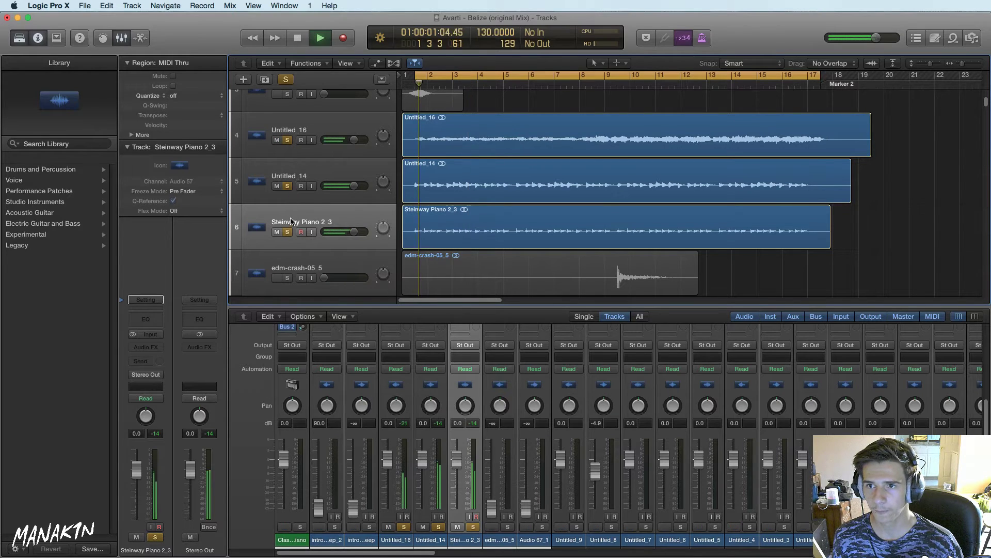
Clear the solos on Untitled_14 and Untitled_16 and play Steinway Piano 2_3 alone for comparison
left_click(289, 227)
left_click(288, 232)
key("space")
left_click(287, 186)
left_click(287, 232)
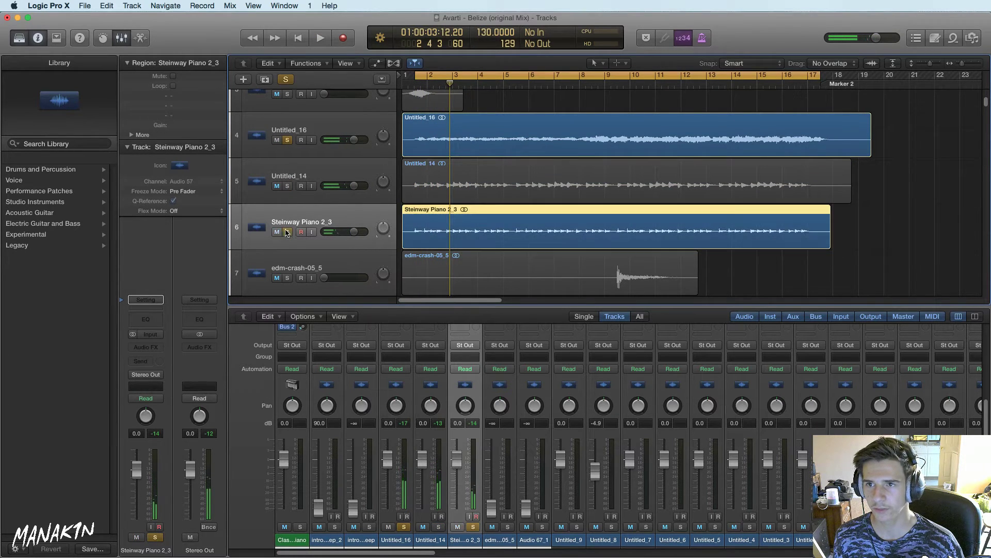
left_click(287, 140)
key("space")
Switch the solo from Steinway Piano 2_3 to Untitled_14 and play it alone
key("space")
left_click(288, 186)
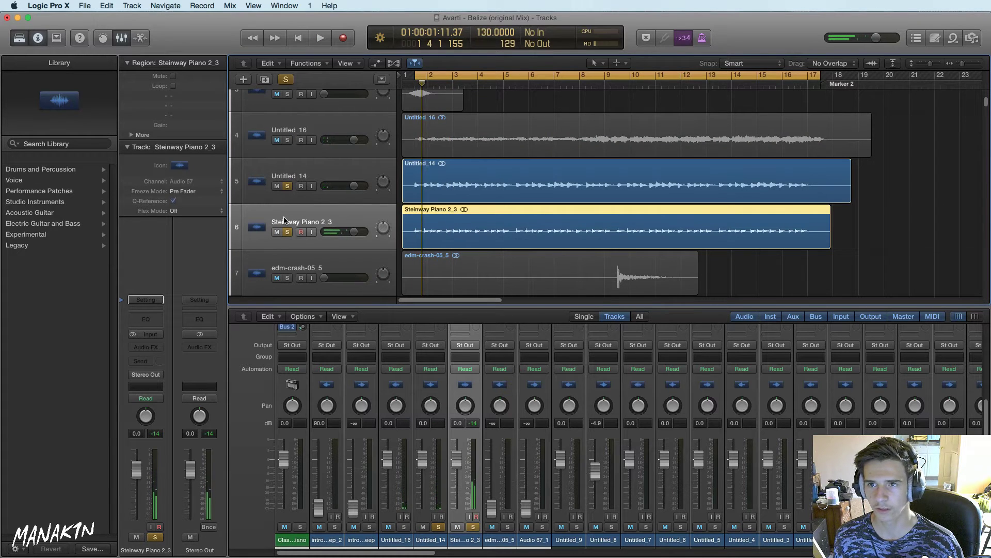
left_click(287, 232)
key("space")
key("space")
Switch the solo from Untitled_14 to Untitled_16 and play it alone from the start of the cycle range
left_click(287, 140)
left_click(288, 186)
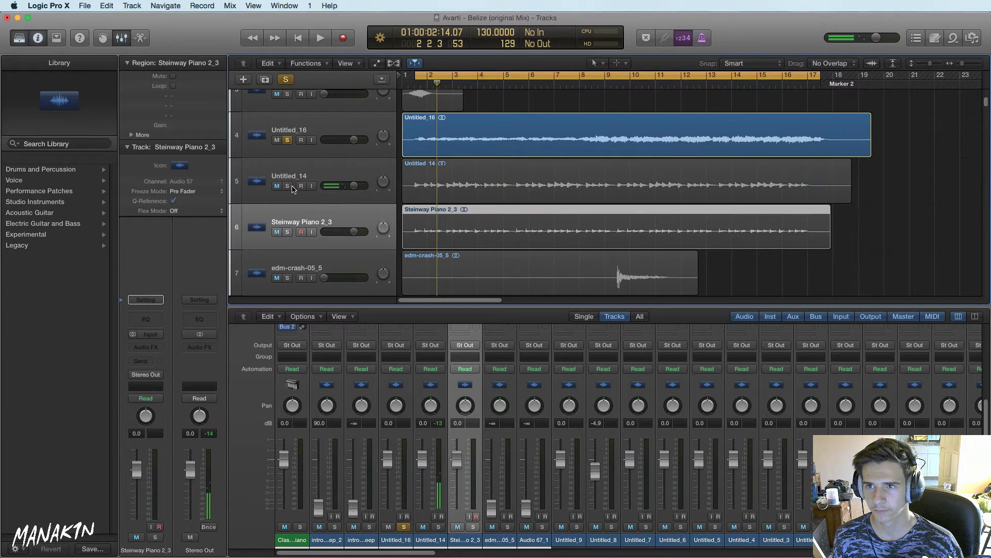
key("space")
key("space")
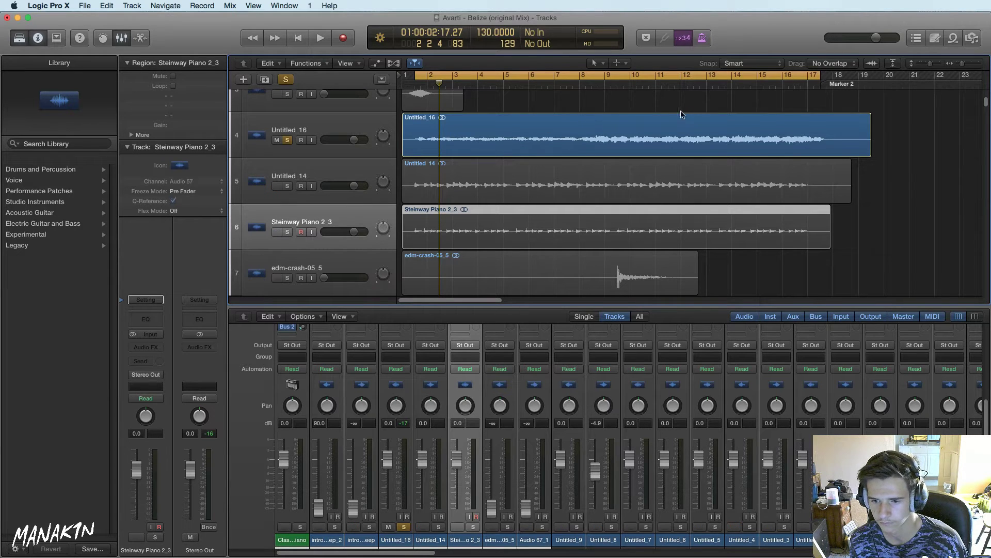
key("space")
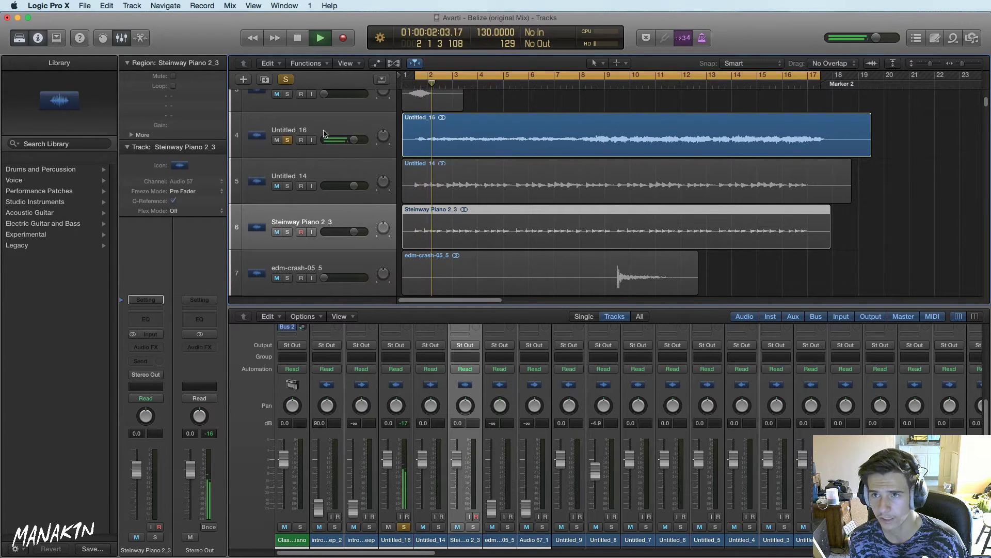
Select Untitled_16, set the cycle range to bars 13 to 15, and loop the soloed track there
left_click(302, 149)
left_click(594, 77)
key("space")
left_click_drag(757, 76, 719, 131)
key("space")
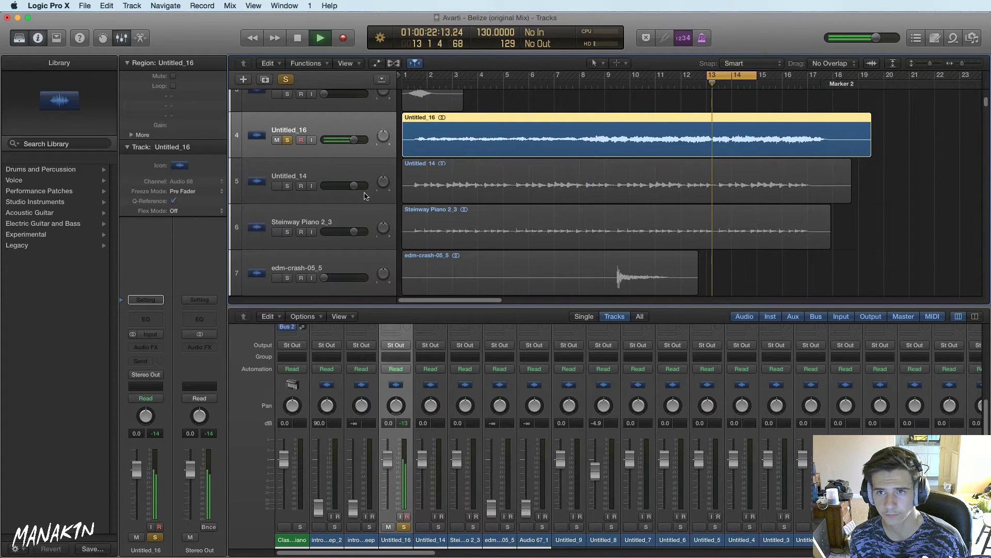
Add a Channel EQ to the Untitled_16 track and cut the low mids by 6.5 dB around 270 Hz
left_click(153, 320)
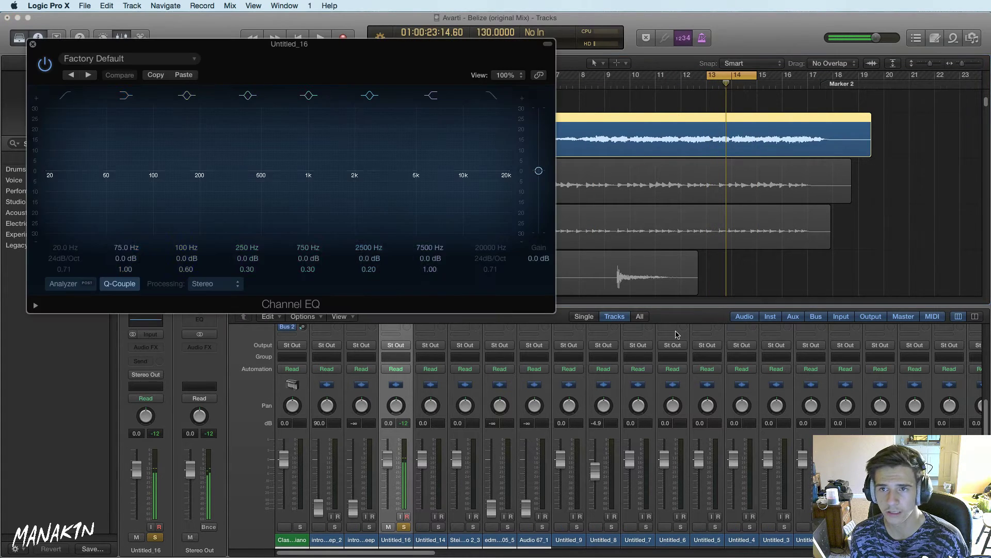
left_click_drag(293, 200, 237, 138)
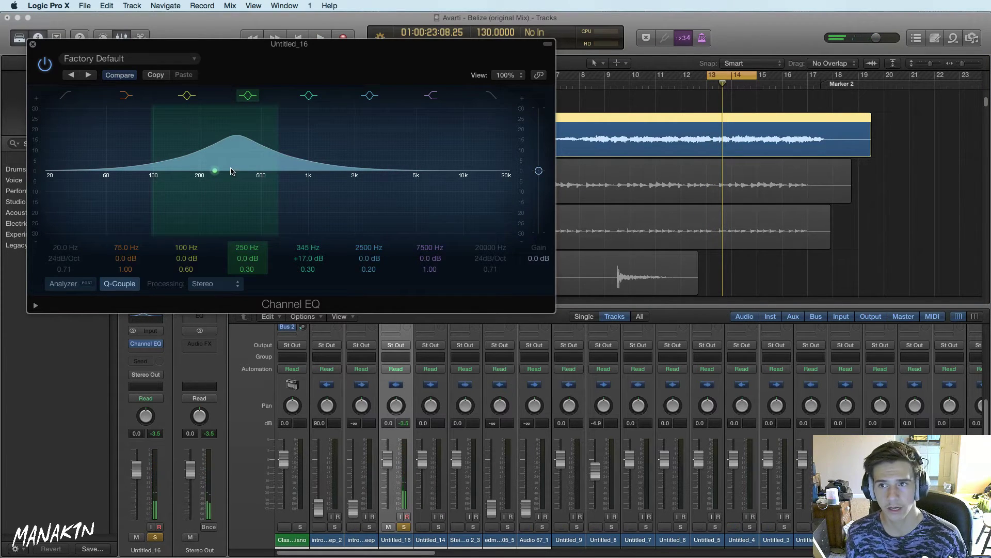
left_click_drag(238, 135, 231, 192)
key("space")
key("space")
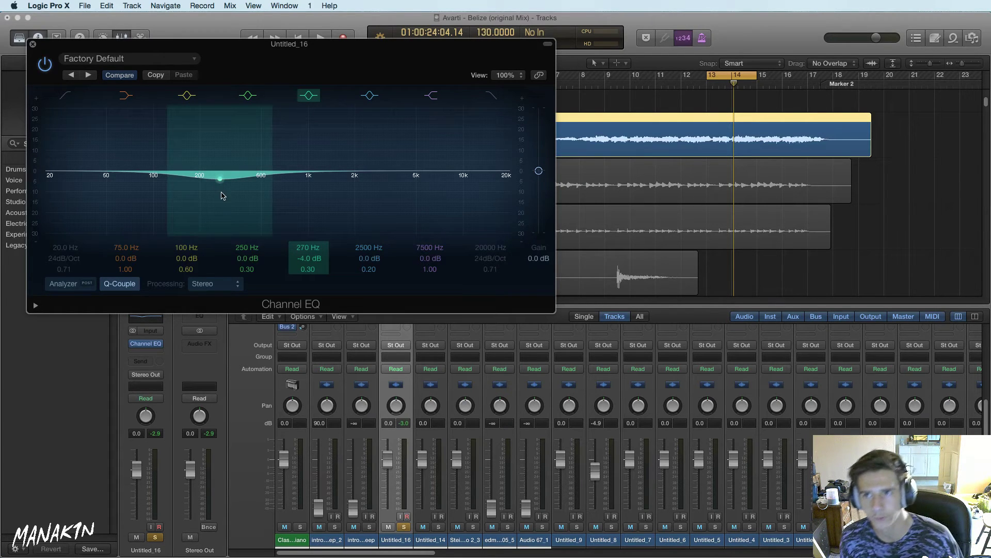
key("space")
left_click_drag(222, 196, 224, 200)
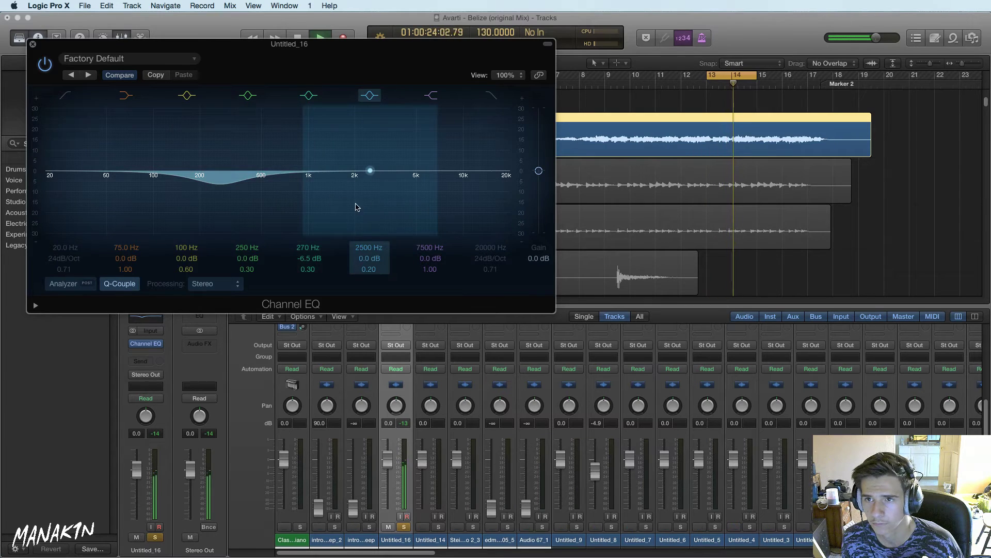
Reshape the Channel EQ to -6.0 dB at 340 Hz, +3.5 dB at 1020 Hz and +1.5 dB at 3750 Hz
left_click_drag(272, 192, 369, 166)
left_click_drag(232, 181, 265, 207)
left_click_drag(297, 173, 298, 180)
left_click_drag(237, 182, 274, 182)
left_click_drag(369, 190, 421, 178)
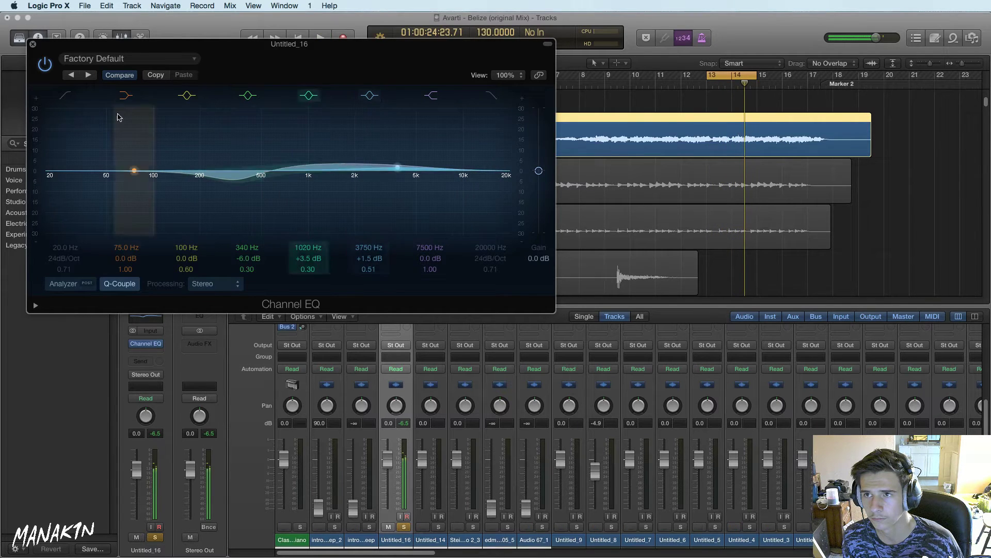
left_click(32, 46)
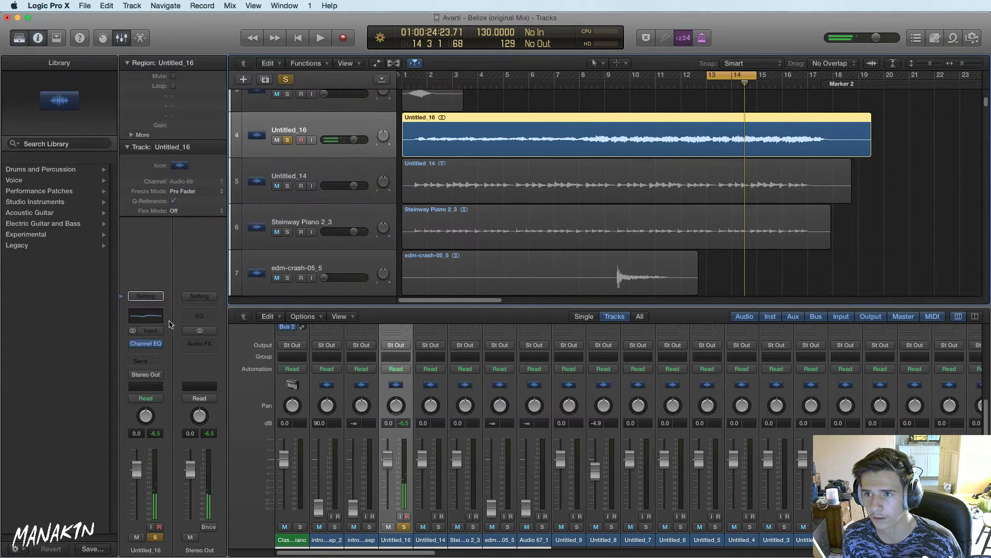
Insert a stereo Overdrive after the Channel EQ on Untitled_16 and play the looped section
left_click(163, 345)
mouse_move(205, 382)
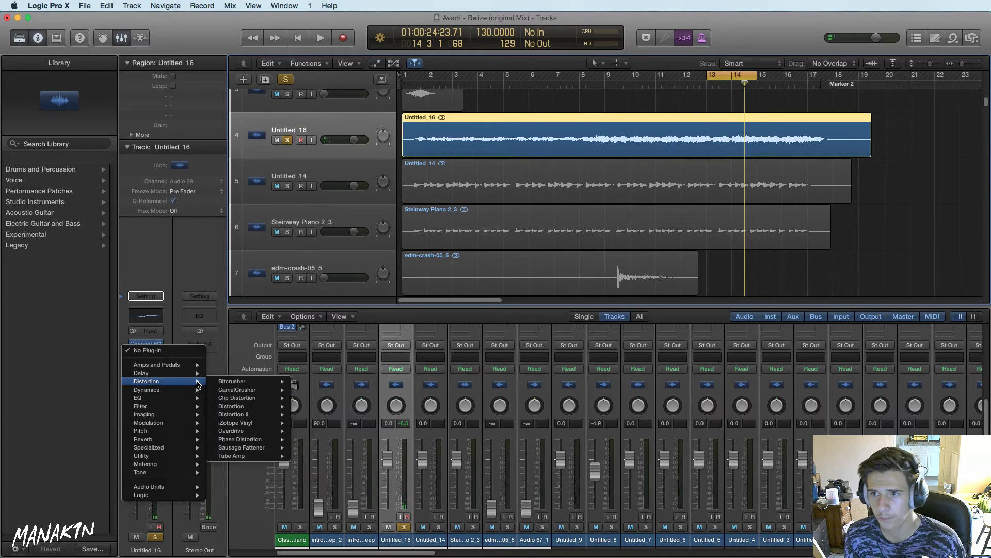
mouse_move(258, 406)
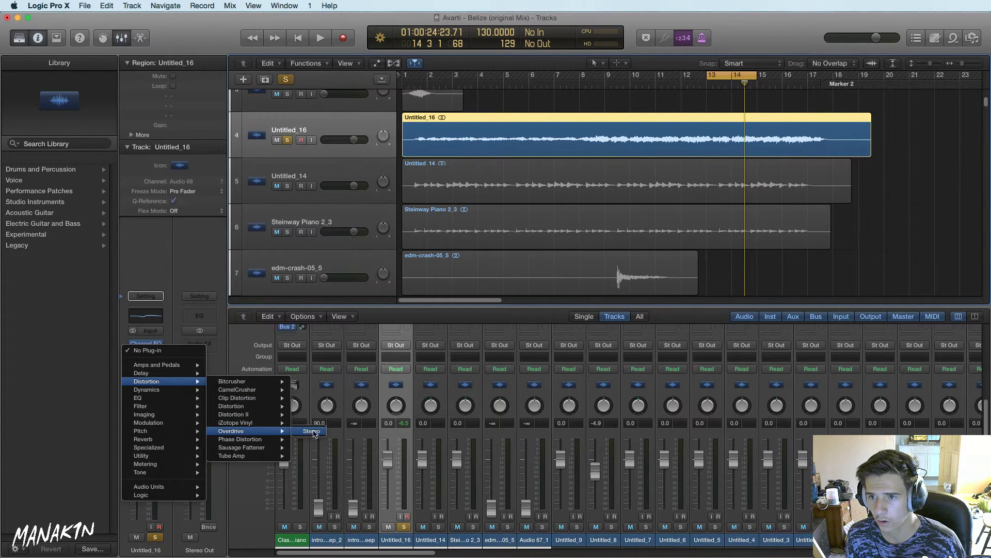
left_click(309, 431)
key("space")
left_click_drag(170, 44, 421, 165)
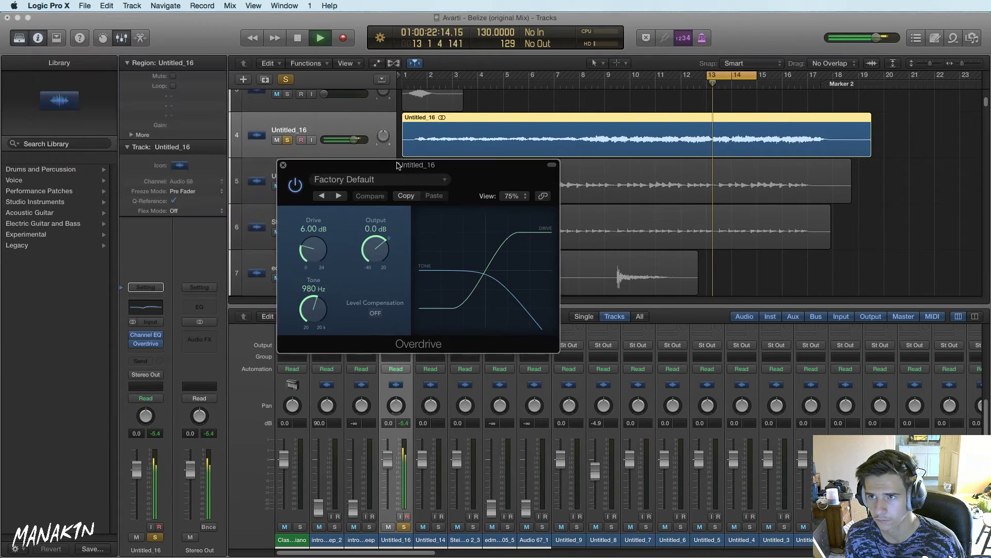
Set the Overdrive's tone to 20000 Hz and its drive to about 6.75 dB, and adjust its output level by ear
left_click_drag(315, 310, 315, 242)
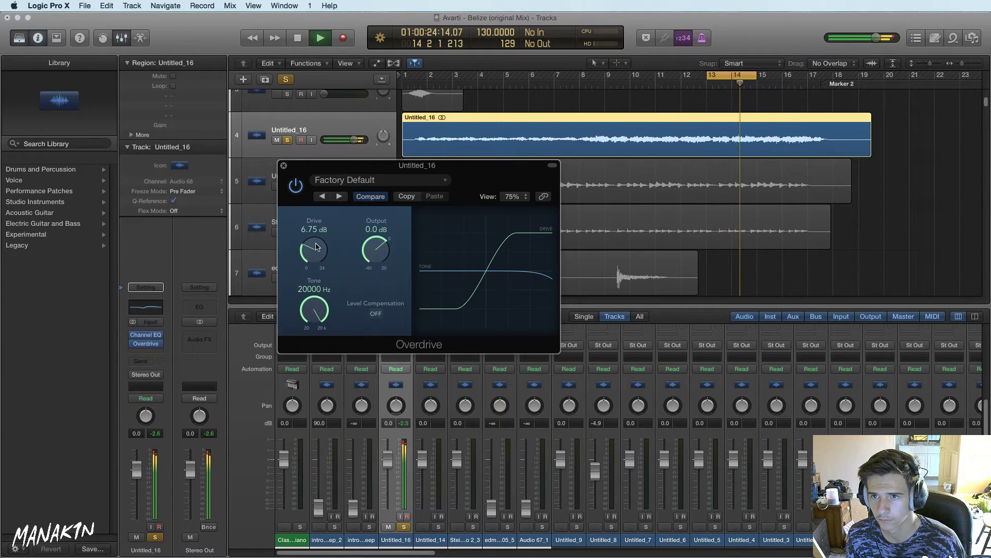
mouse_move(373, 252)
left_mouse_down()
mouse_move(329, 240)
mouse_move(384, 253)
left_mouse_up()
key("space")
left_click(283, 165)
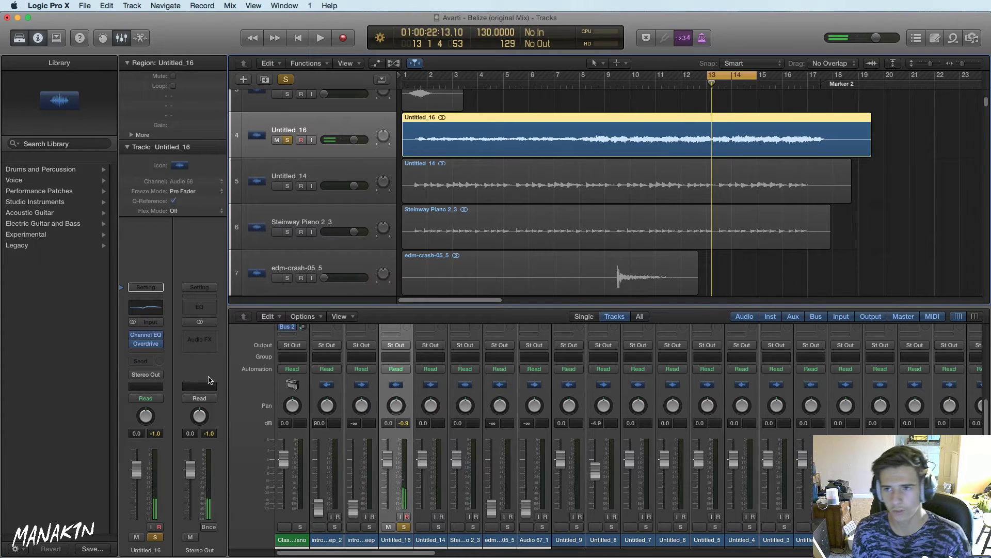
left_click(159, 352)
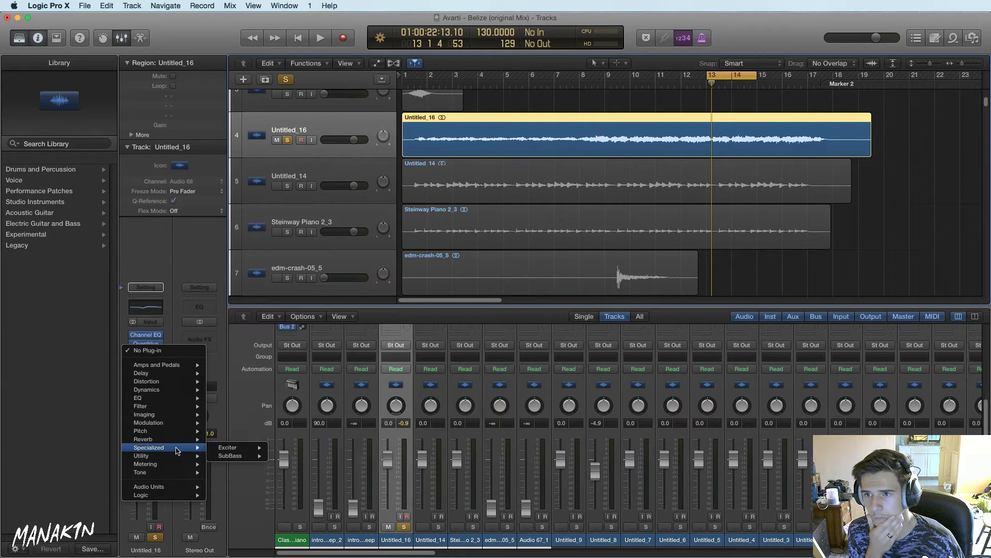
mouse_move(189, 391)
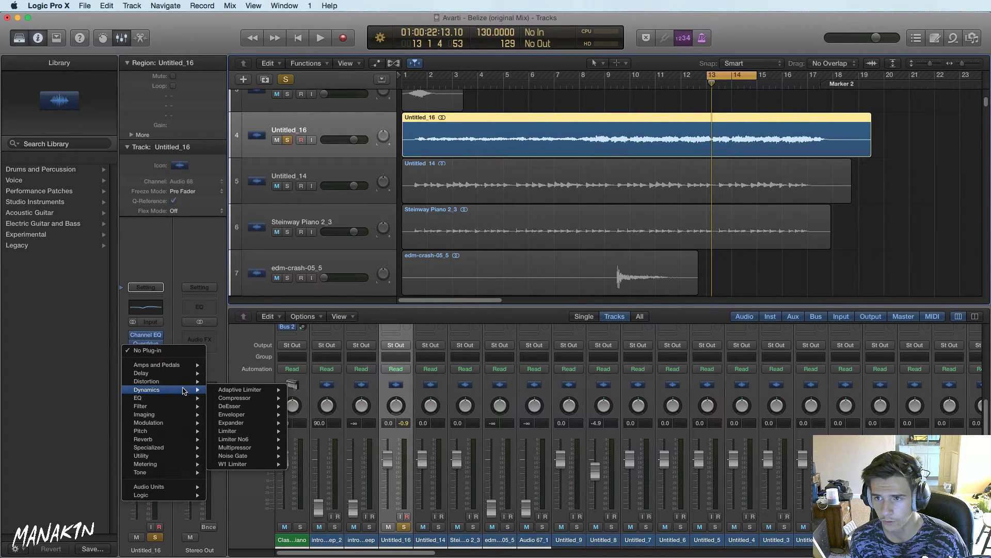
mouse_move(258, 402)
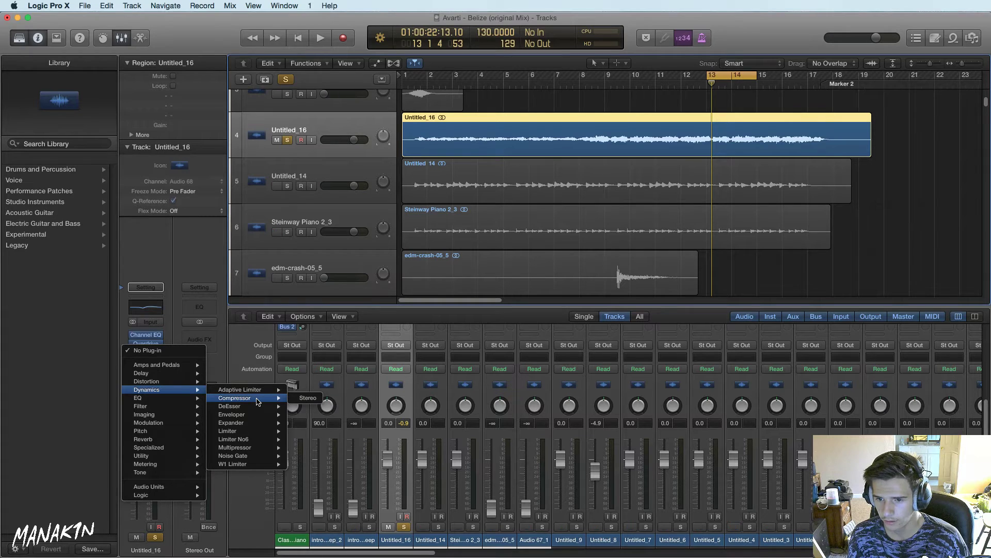
left_click(214, 303)
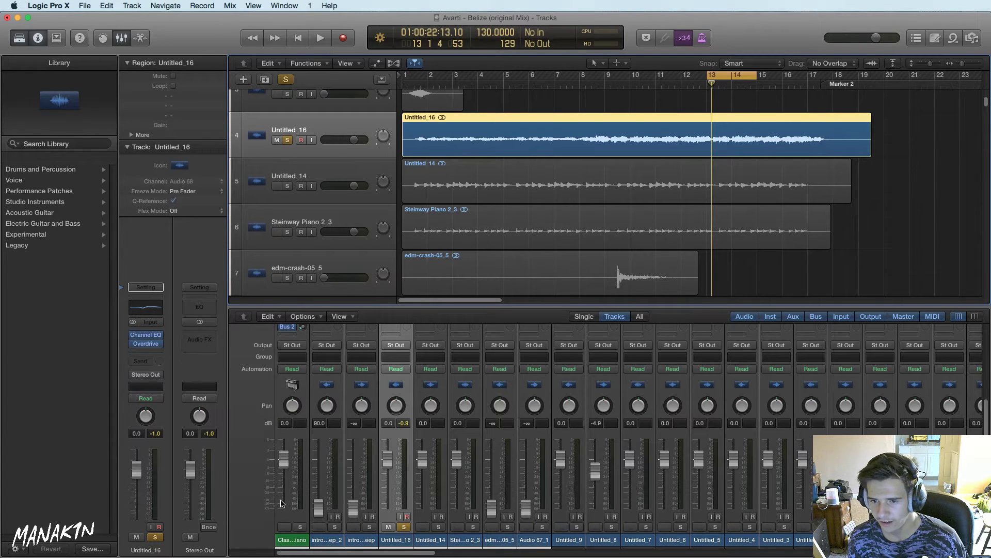
key("super+Tab")
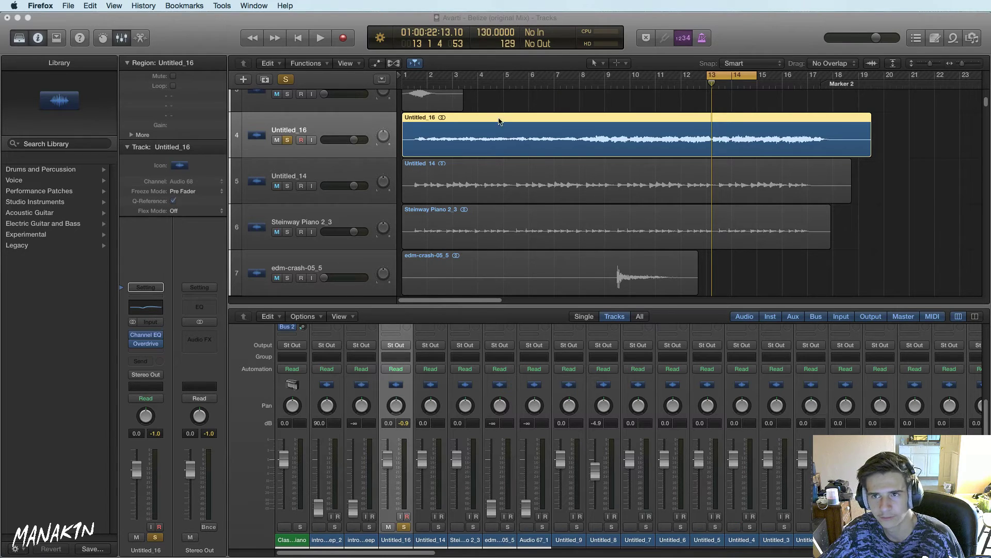
left_click(333, 121)
Insert a Noise Gate after the Overdrive on Untitled_16 and audition it with its default settings
key("space")
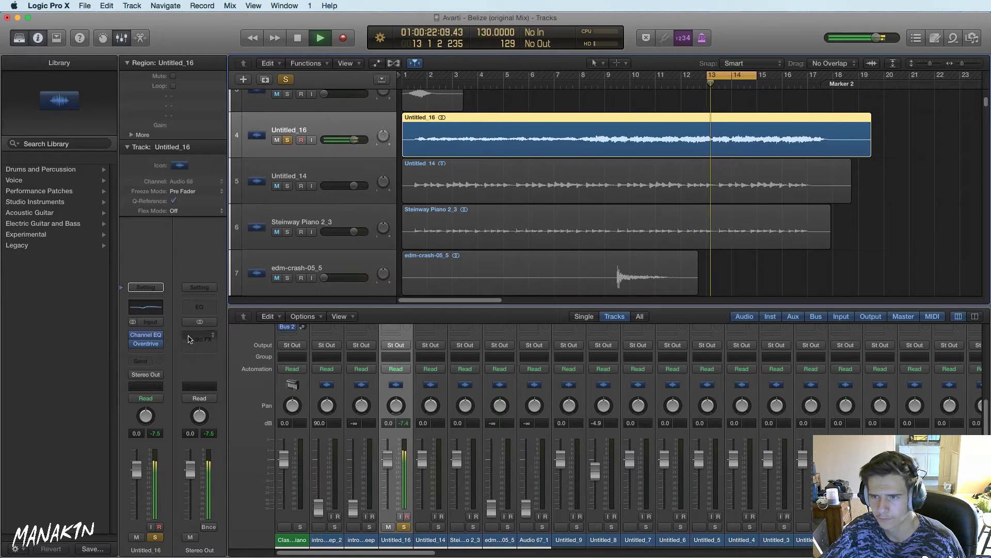
left_click(160, 354)
mouse_move(194, 397)
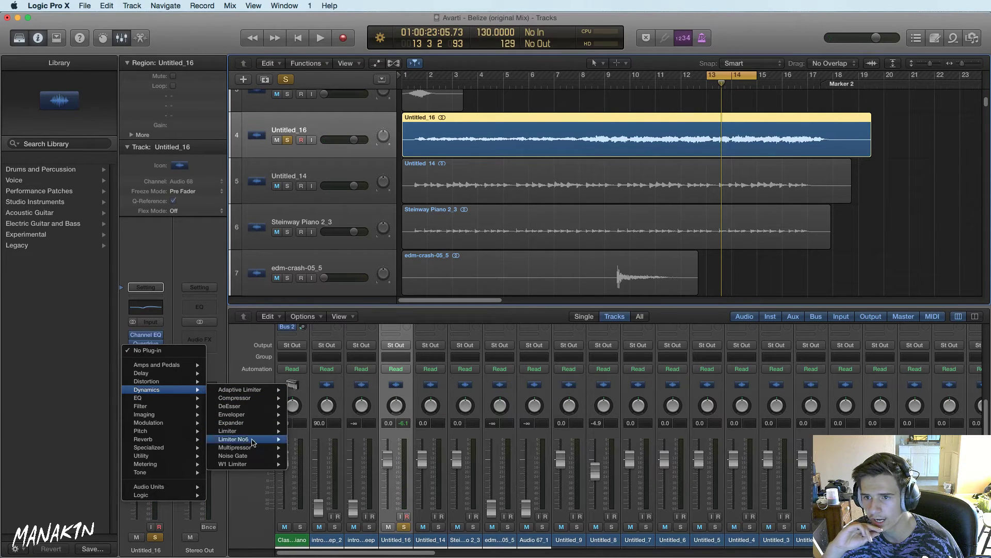
mouse_move(260, 449)
mouse_move(265, 422)
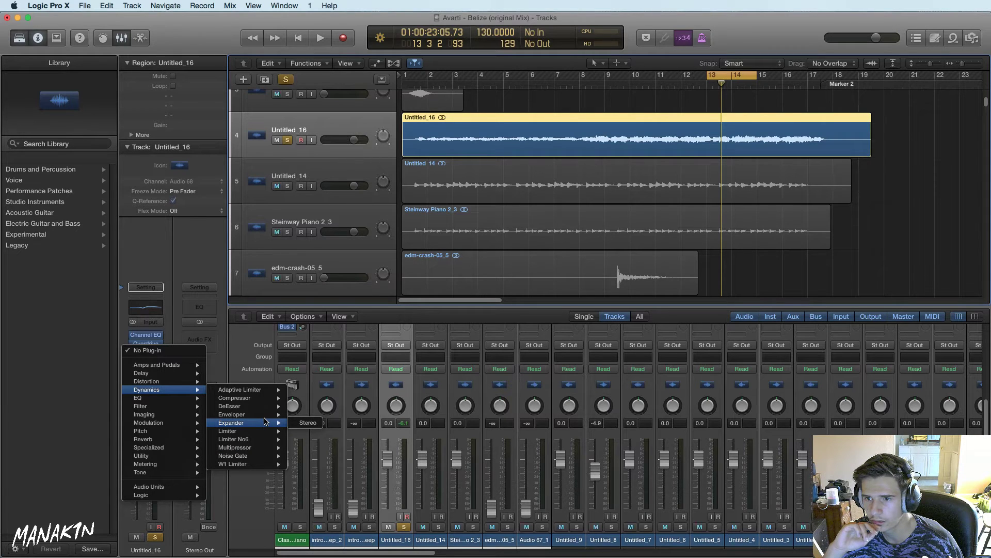
left_click(338, 129)
left_click_drag(261, 64, 512, 107)
key("space")
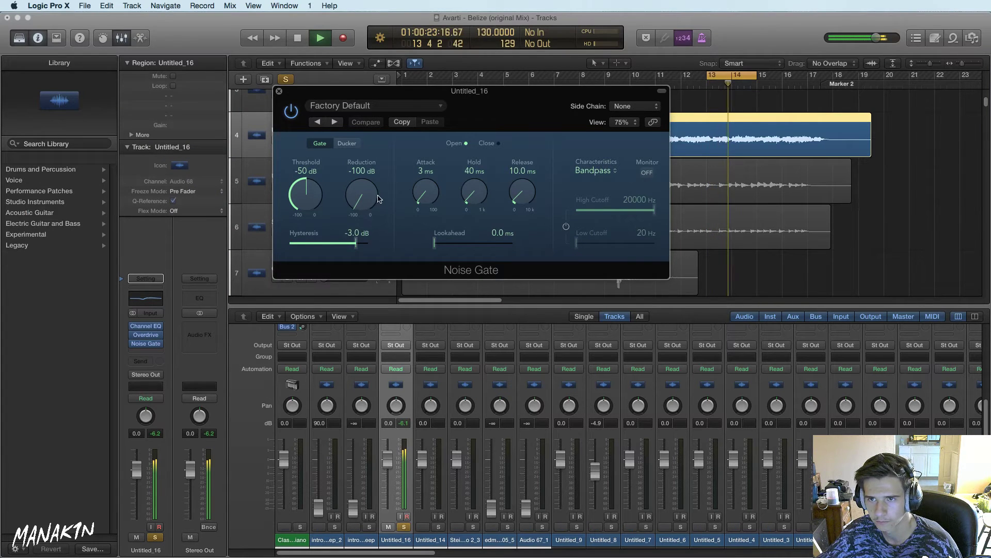
key("space")
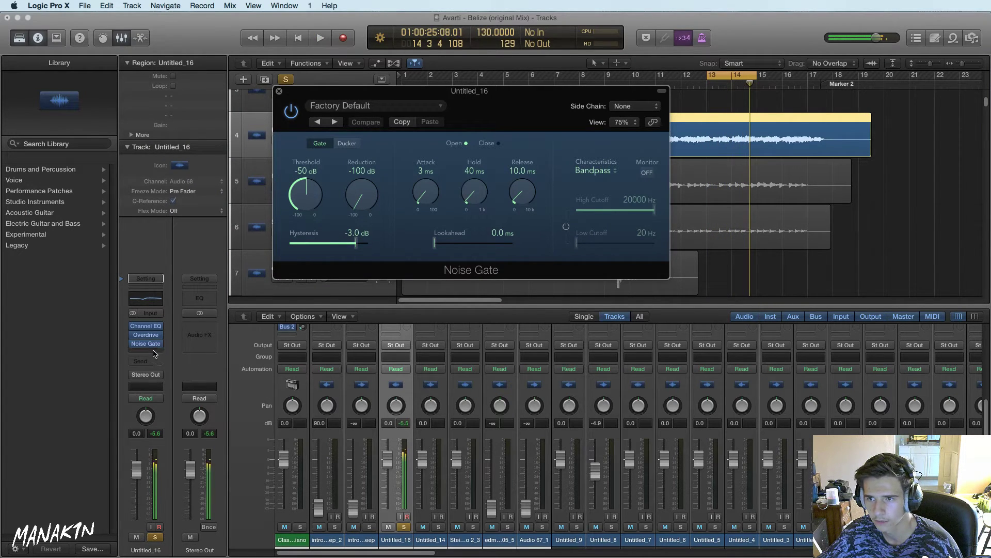
Add a Level Meter after the Noise Gate, place it below the gate's window and move its marker to -9 dB during playback
left_click(152, 352)
mouse_move(187, 467)
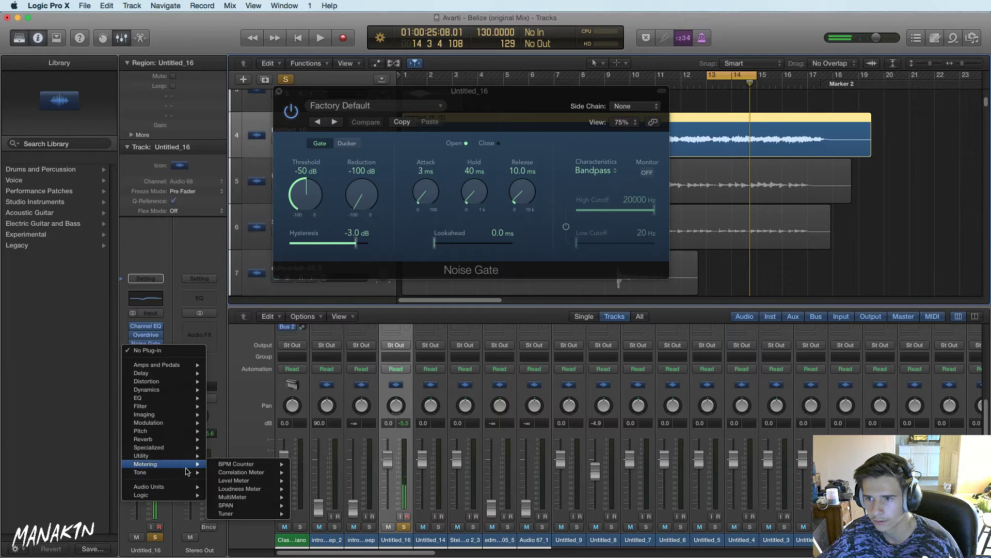
mouse_move(187, 488)
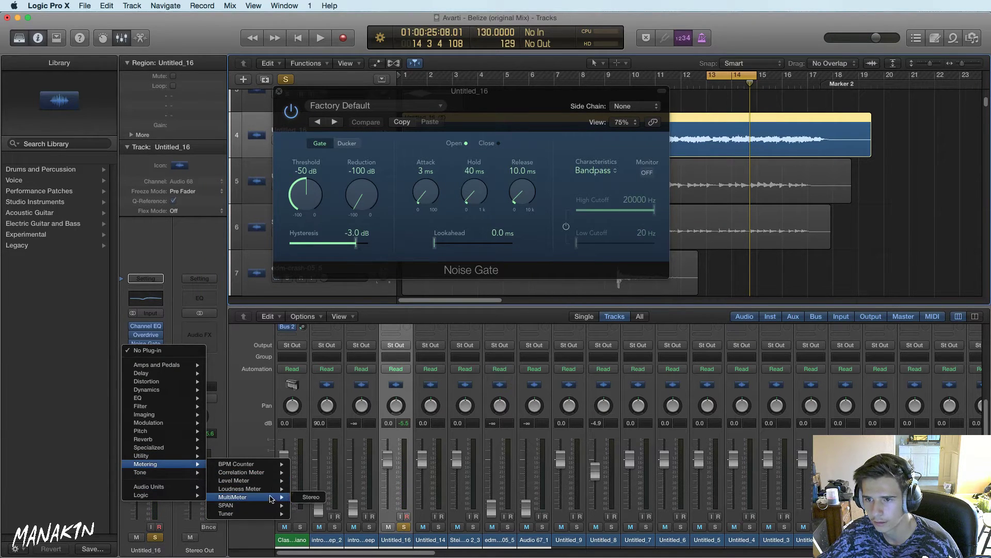
left_click(311, 481)
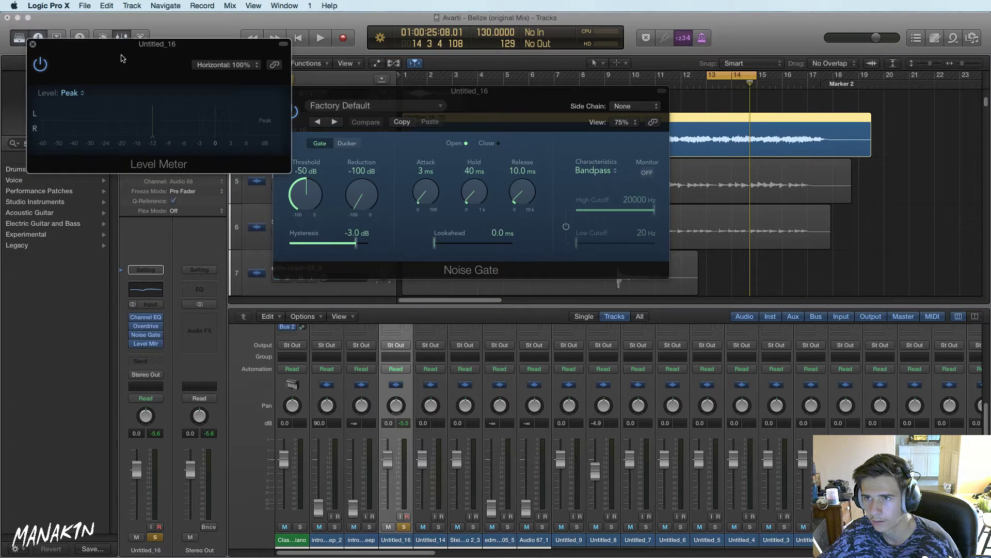
left_click_drag(121, 59, 436, 334)
key("space")
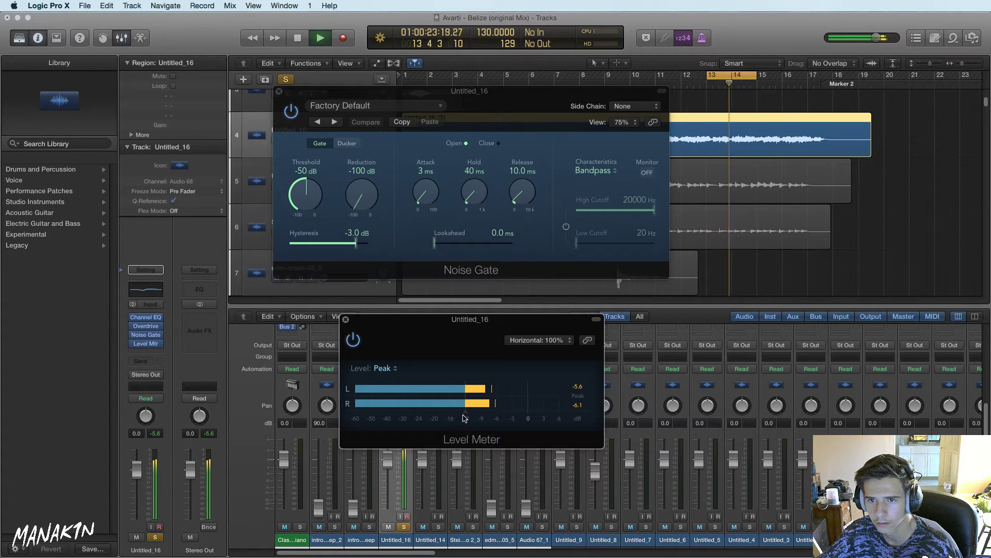
left_click_drag(464, 418, 480, 418)
key("space")
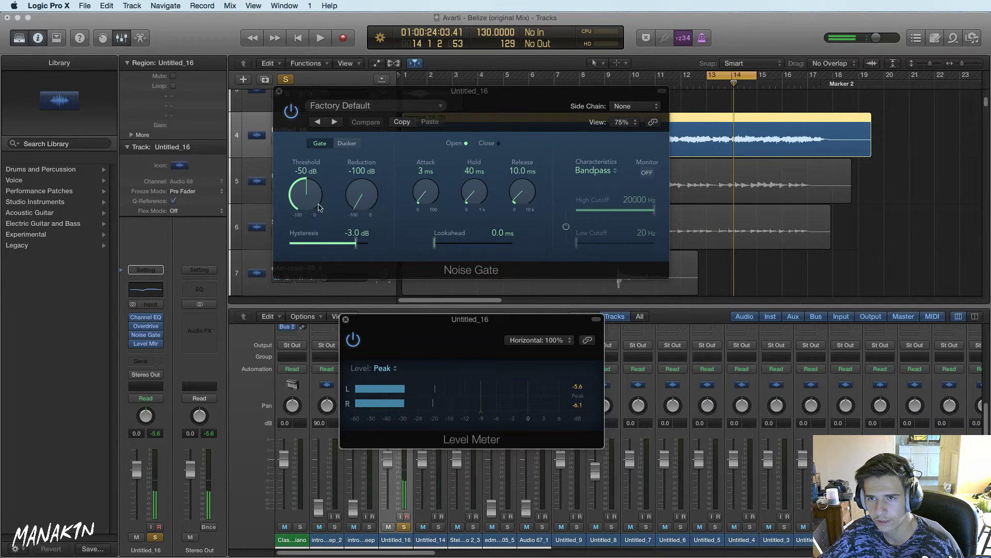
Set the Noise Gate's threshold to -9 dB, reduction to -6 dB, hold to 20 ms and release to 38.5 ms
left_click_drag(312, 200, 315, 182)
left_click_drag(314, 141, 316, 119)
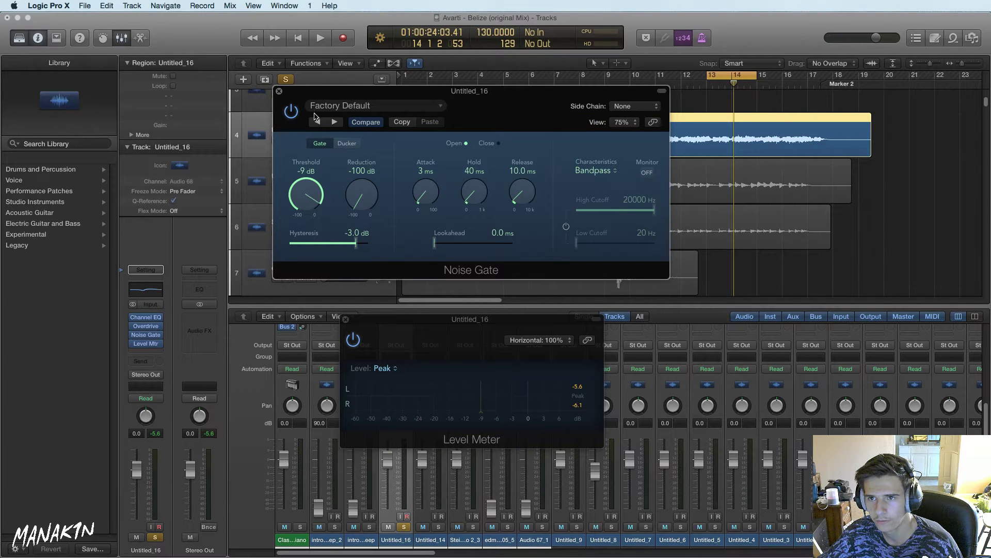
key("space")
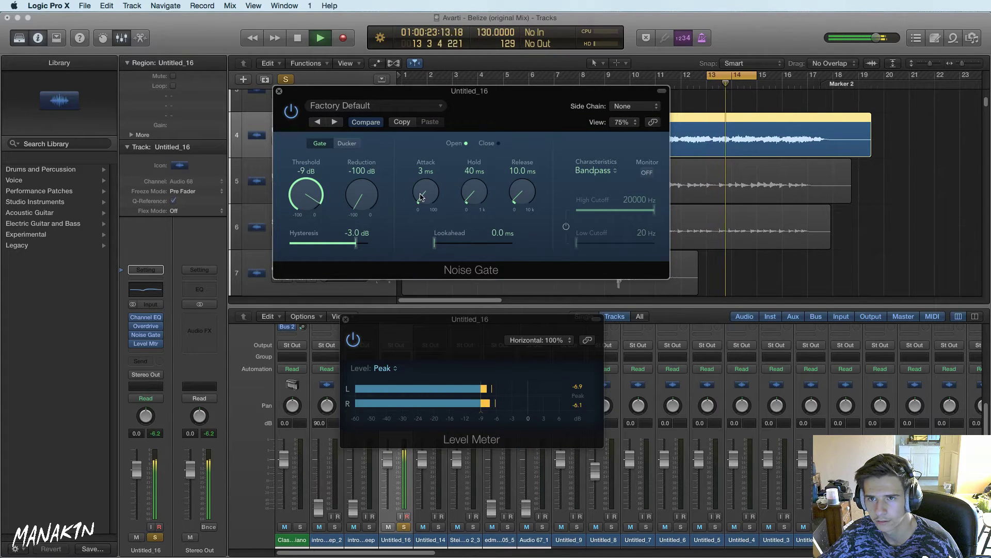
left_click_drag(369, 203, 371, 133)
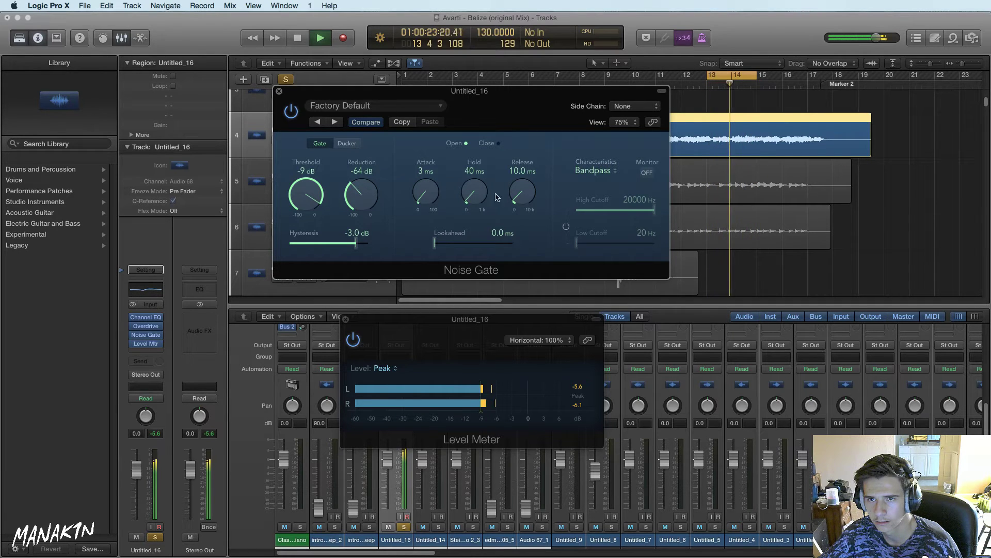
left_click_drag(514, 197, 470, 189)
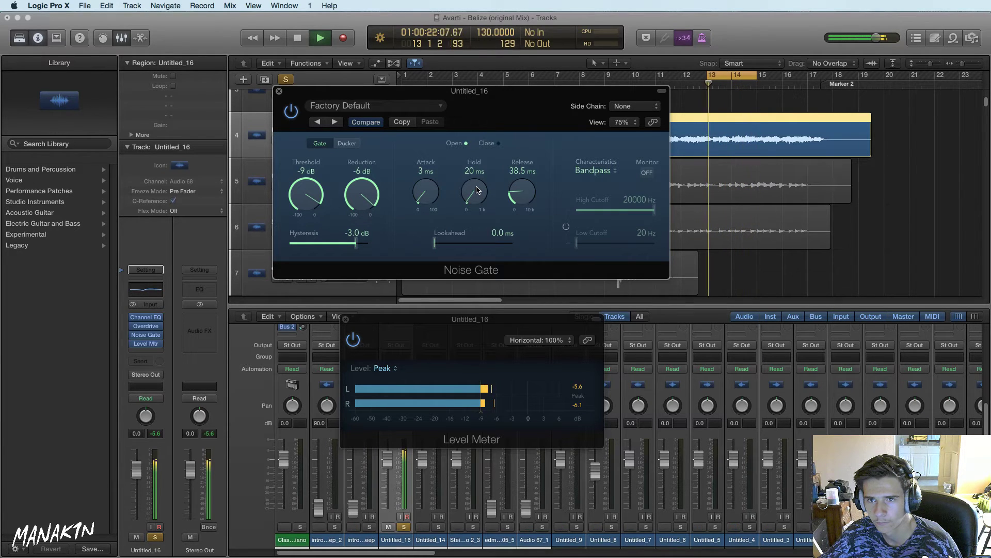
Fine-tune the Noise Gate to a 24.0 ms release, -7 dB reduction and -10 dB threshold
left_click_drag(523, 203, 523, 209)
mouse_move(363, 206)
left_mouse_down()
mouse_move(365, 190)
mouse_move(364, 206)
left_mouse_up()
left_click_drag(301, 199, 305, 200)
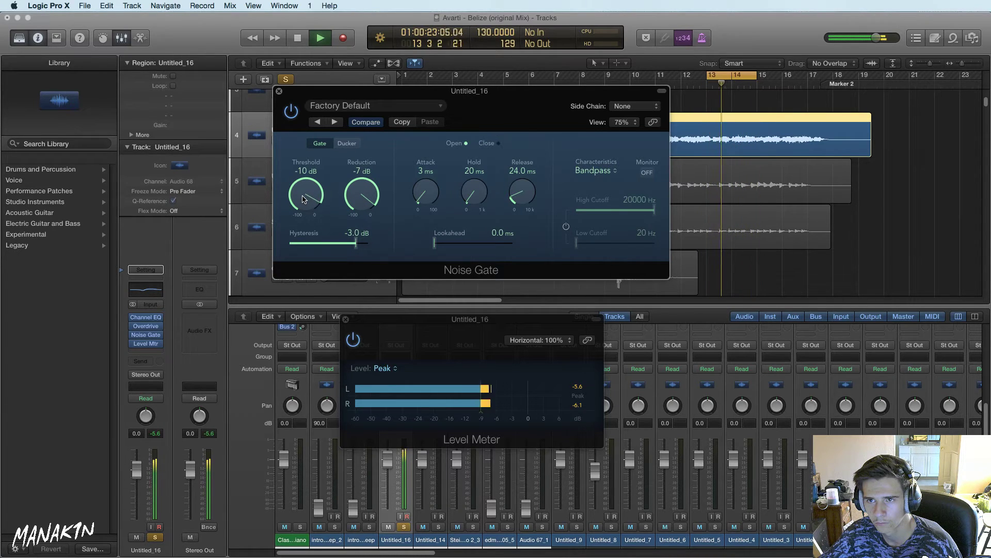
key("space")
Replace the Level Meter on Untitled_16 with a Compressor and move its window up to reach the controls
left_click(155, 349)
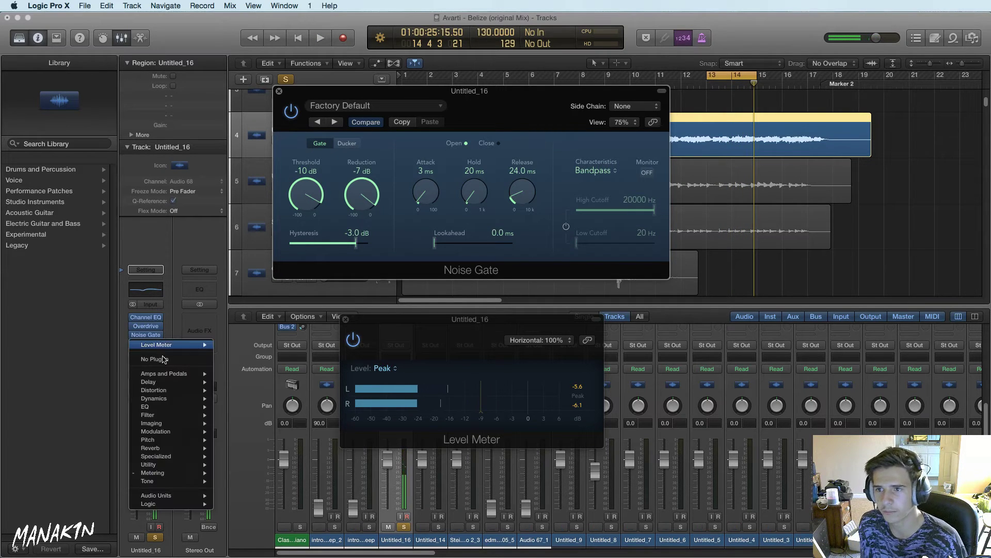
mouse_move(190, 401)
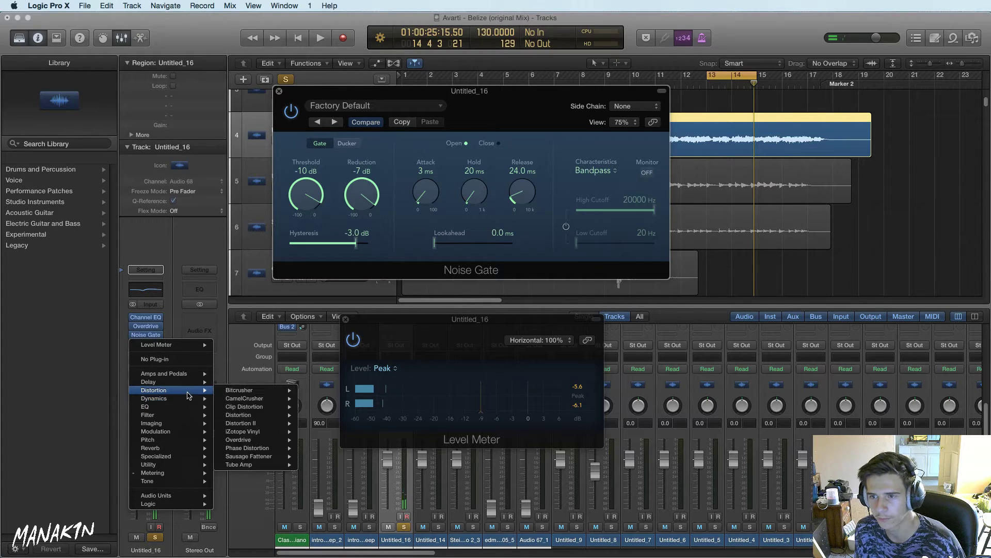
mouse_move(262, 407)
left_click(300, 408)
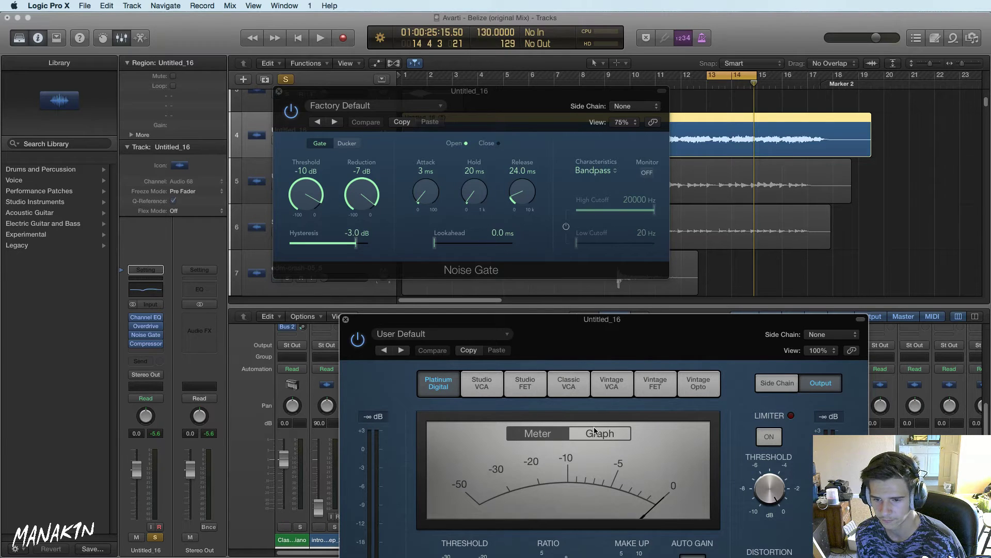
left_click_drag(583, 342, 568, 242)
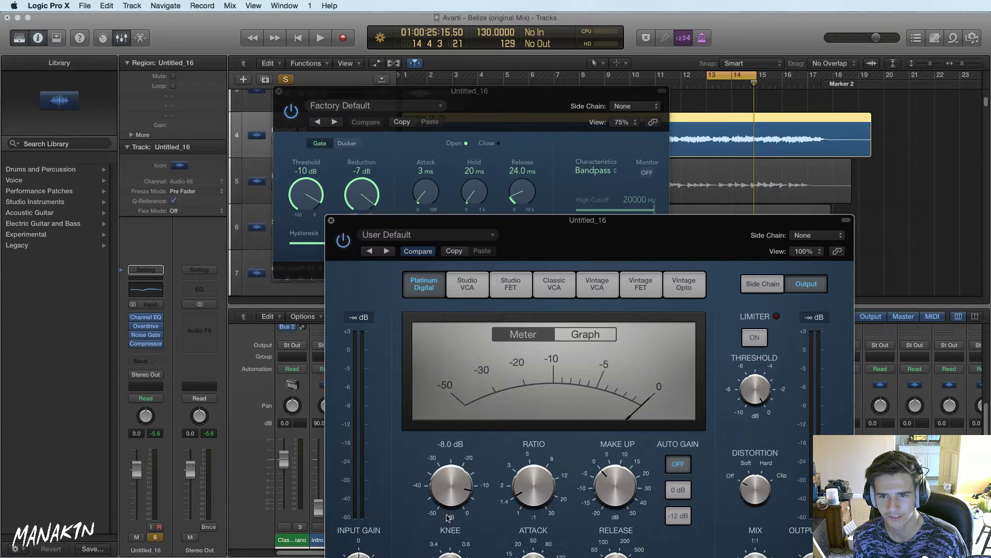
Audition the loop through the Compressor, remove the Noise Gate from Untitled_16 and reopen the Compressor
key("space")
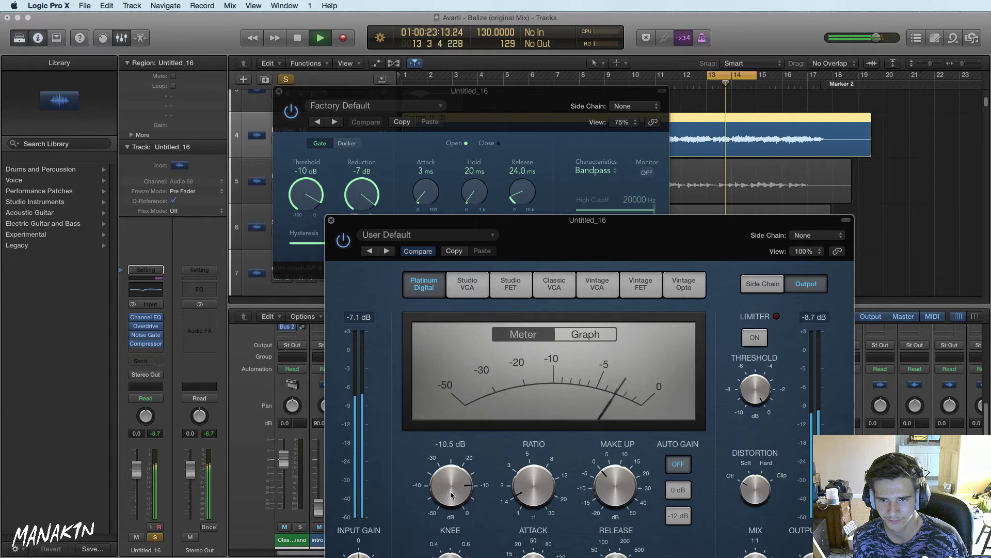
key("space")
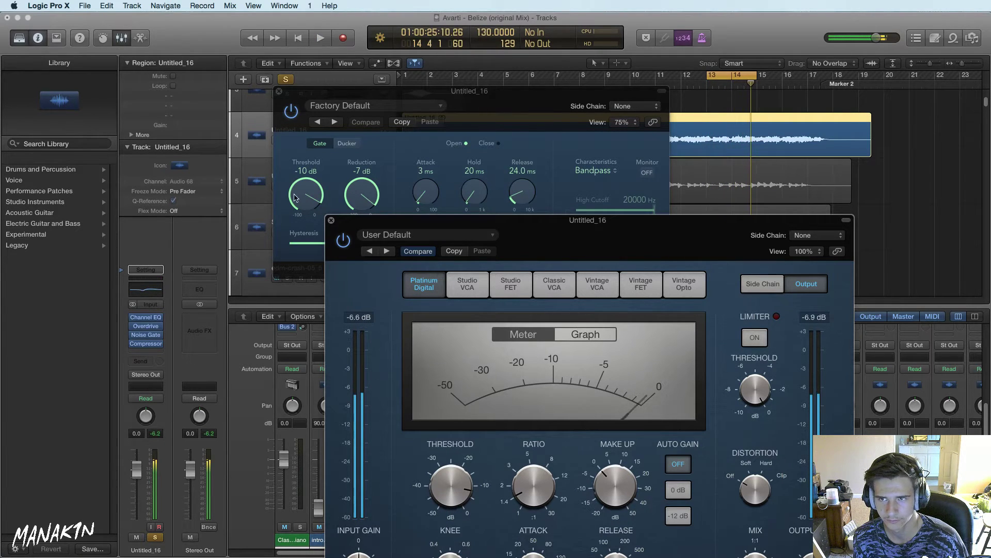
left_click(157, 335)
left_click(149, 357)
left_click_drag(147, 340, 148, 345)
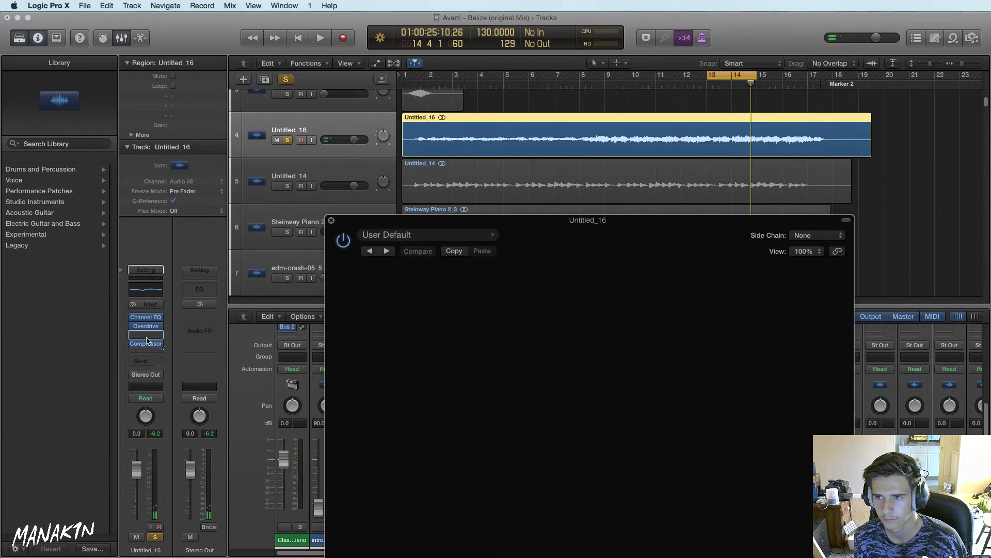
key("space")
left_click(148, 345)
key("space")
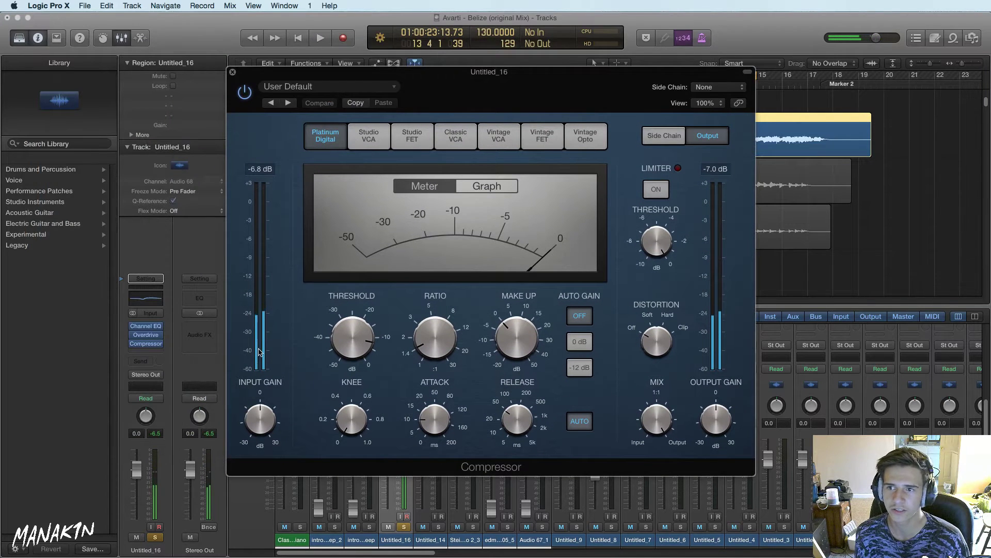
mouse_move(160, 348)
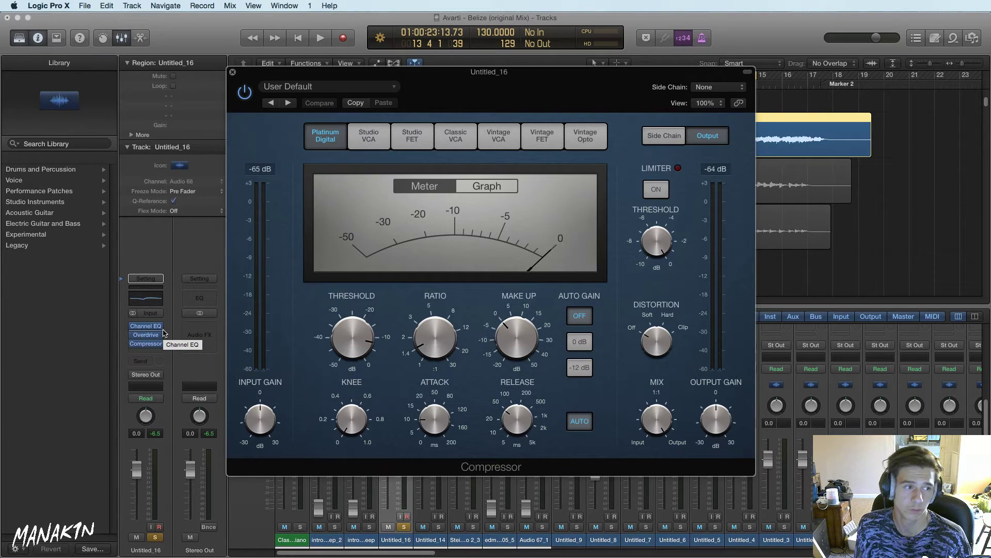
Adjust the Compressor's threshold, set ratio to 5.2:1 and attack to 38.0 ms, and turn off auto release with a shorter release
key("space")
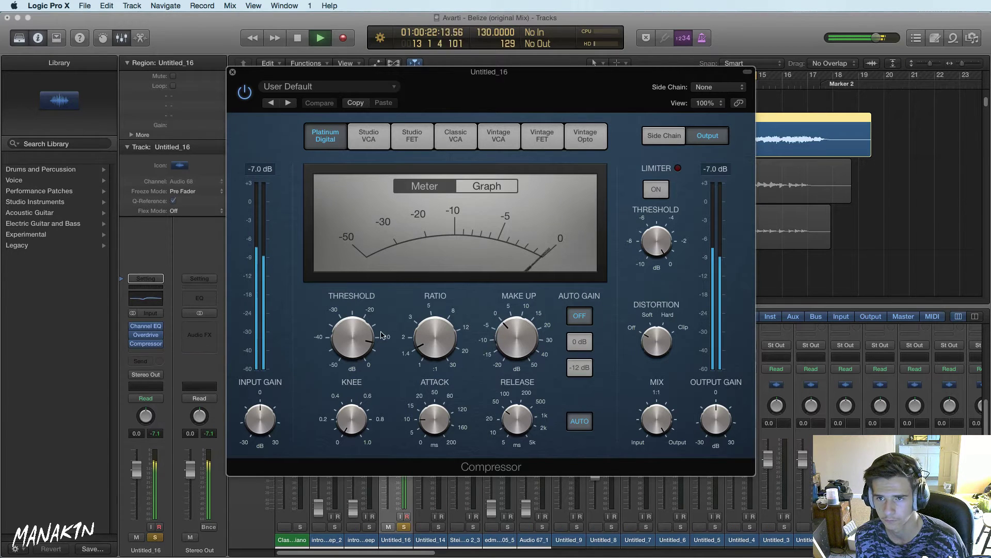
left_click_drag(360, 338, 358, 344)
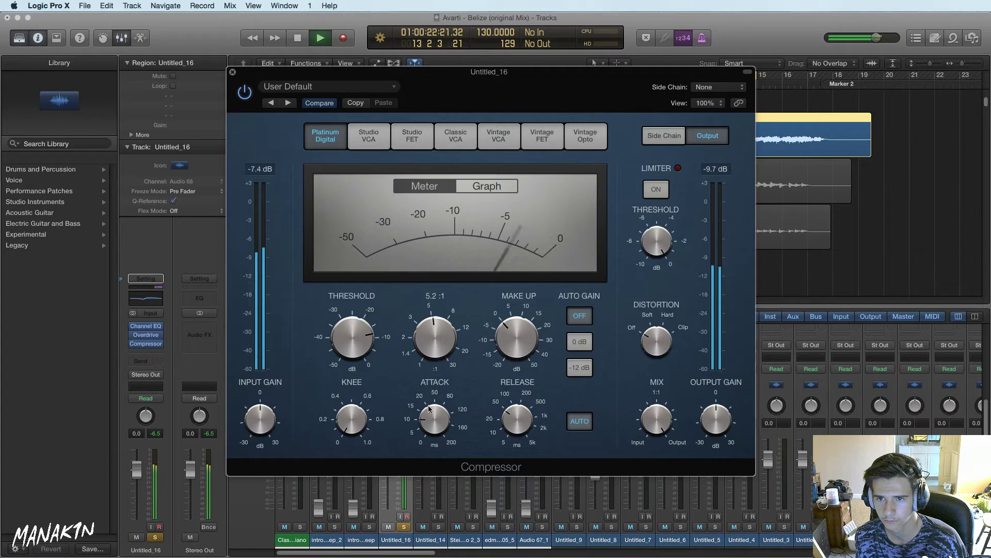
left_click_drag(528, 425, 540, 426)
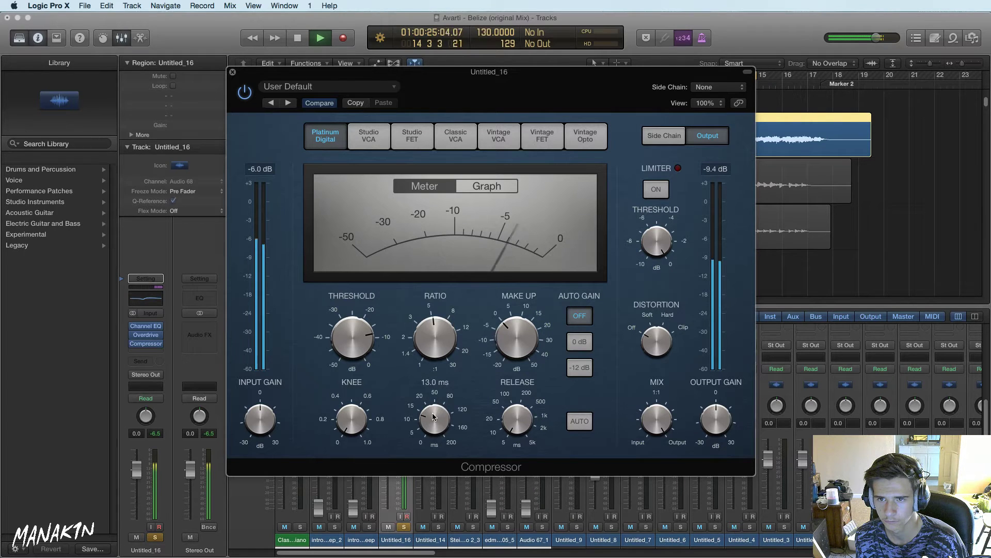
left_click_drag(345, 339, 353, 331)
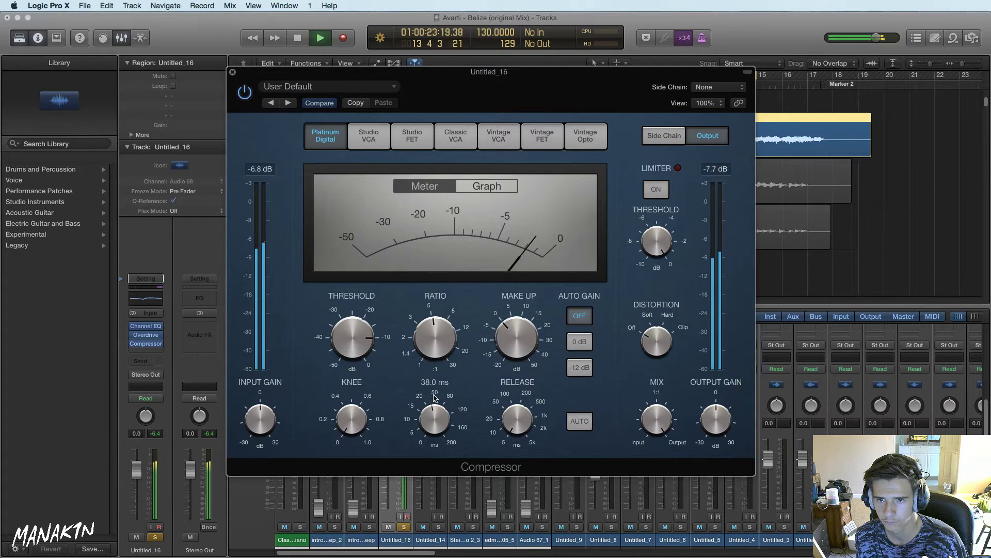
left_click(244, 98)
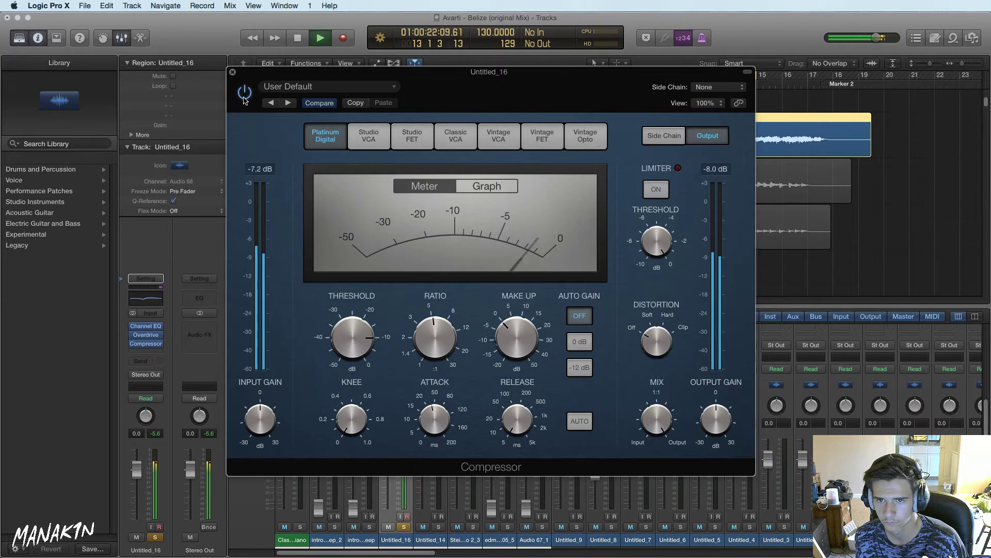
key("space")
key("super+w")
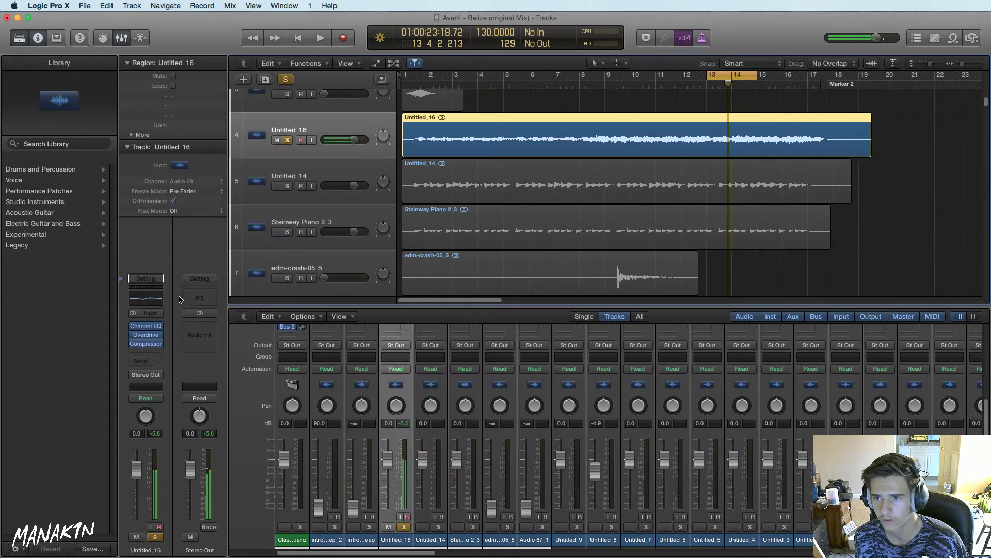
Insert the elysia nvelope Audio Unit after the Compressor on Untitled_16
left_click(153, 348)
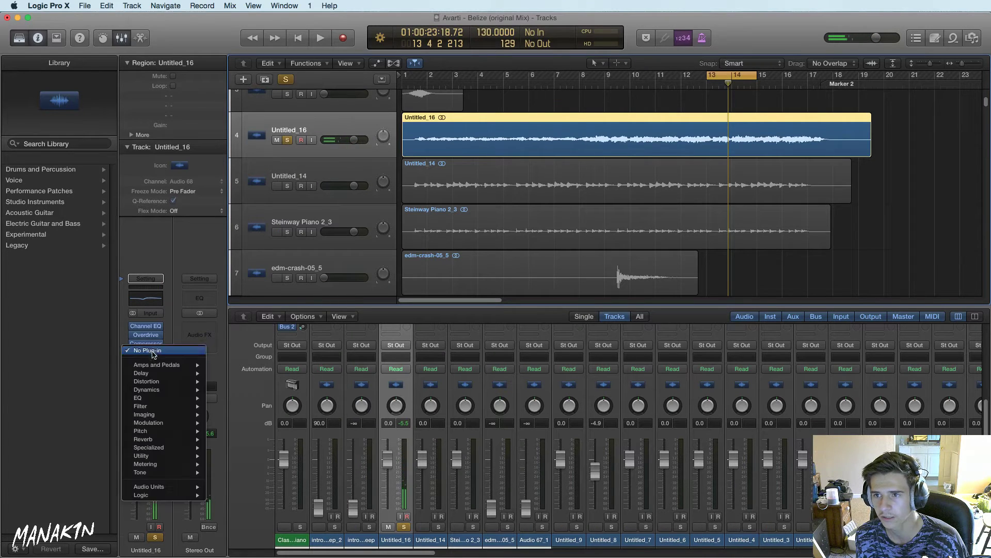
mouse_move(183, 497)
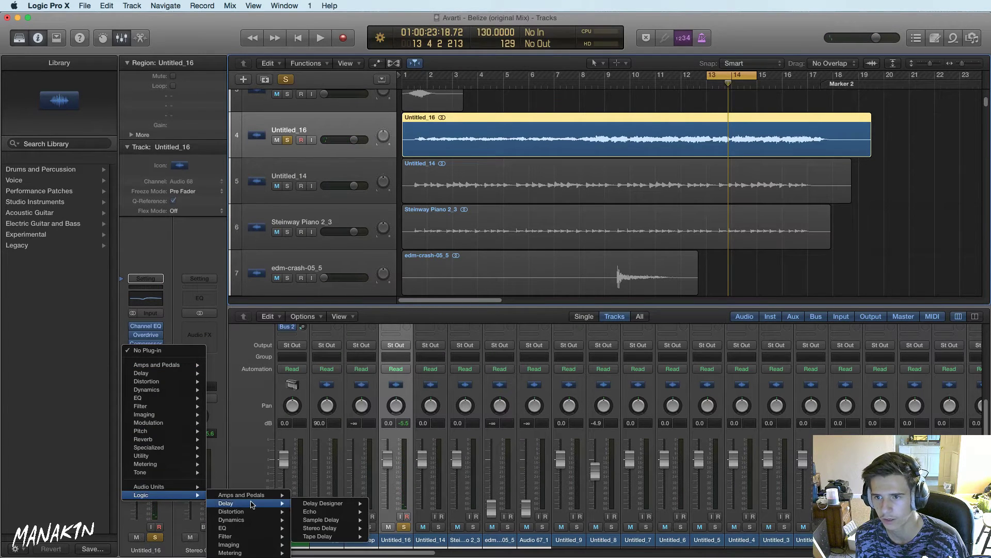
mouse_move(275, 535)
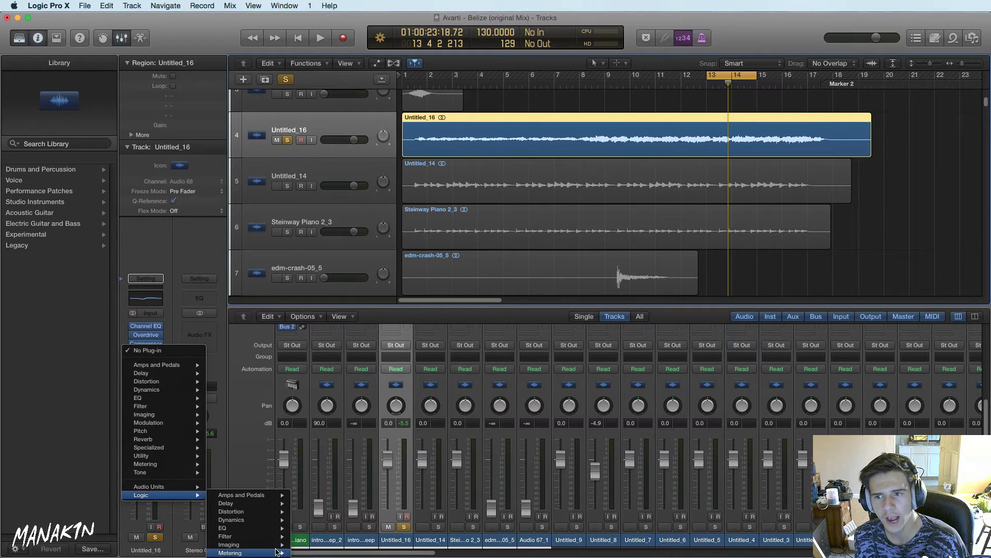
mouse_move(272, 514)
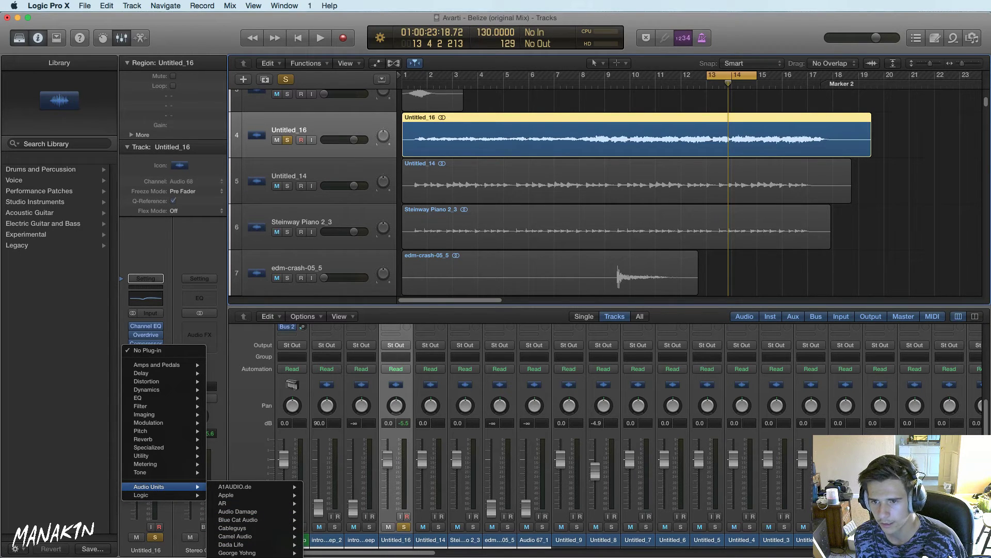
left_click(238, 553)
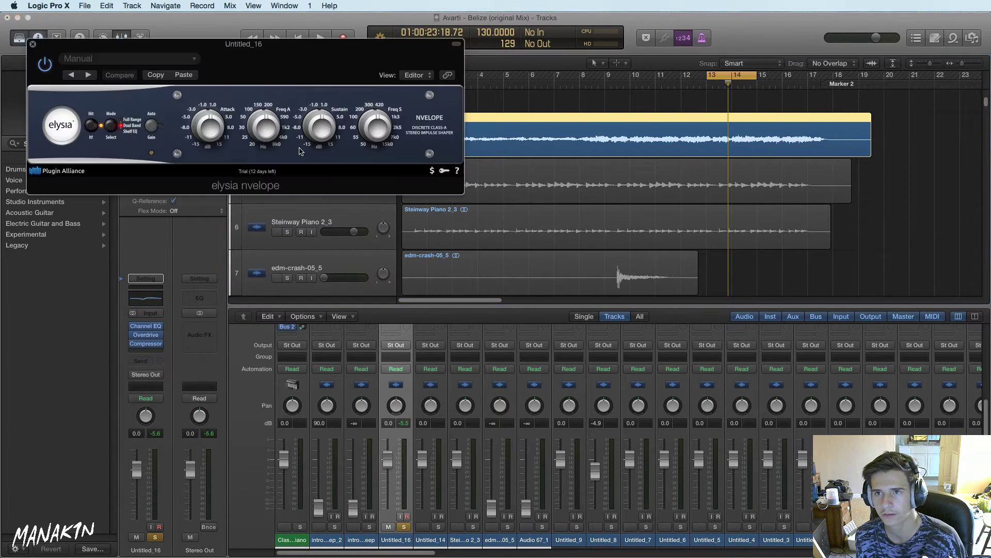
Set the nvelope's attack to 5.5 dB, lower its attack frequency and compare the effect with bypass during playback
key("space")
left_click_drag(408, 221, 396, 224)
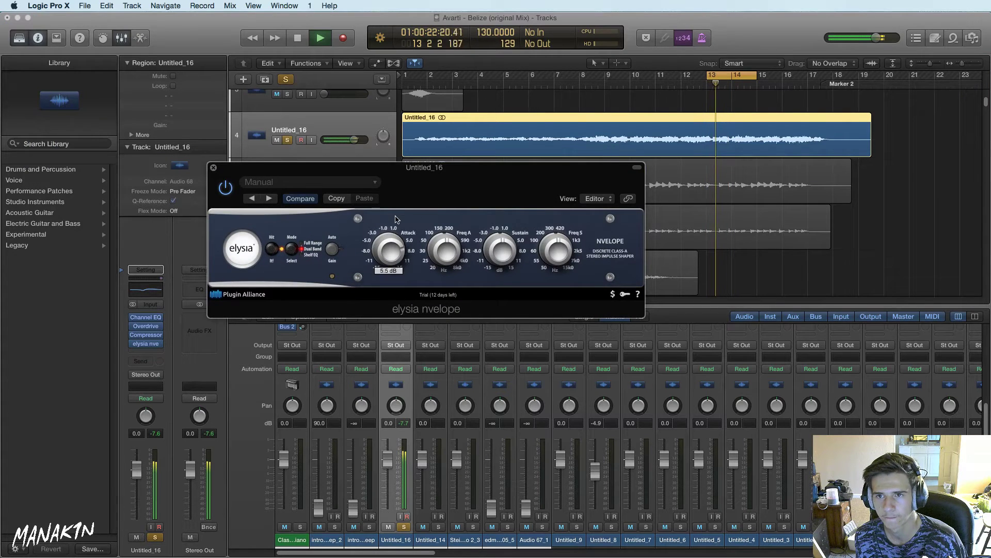
left_click_drag(444, 252, 444, 295)
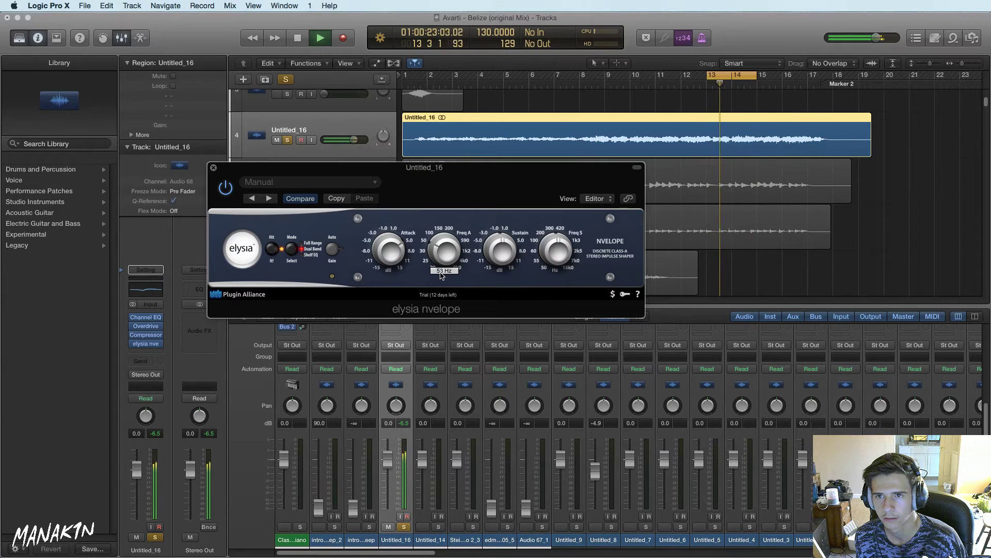
left_click(225, 191)
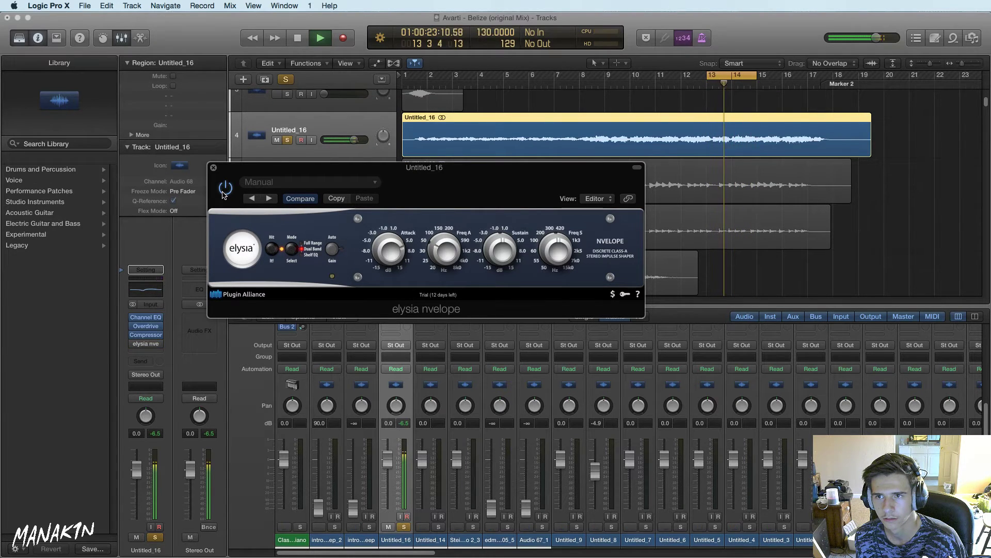
left_click(225, 190)
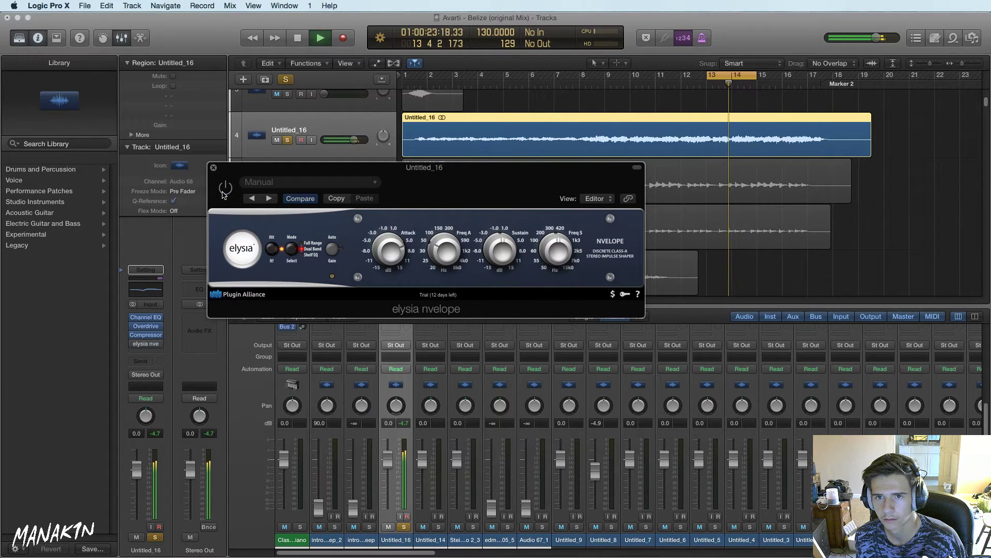
key("space")
Close the elysia nvelope window and remove the plug-in from Untitled_16
left_click(214, 169)
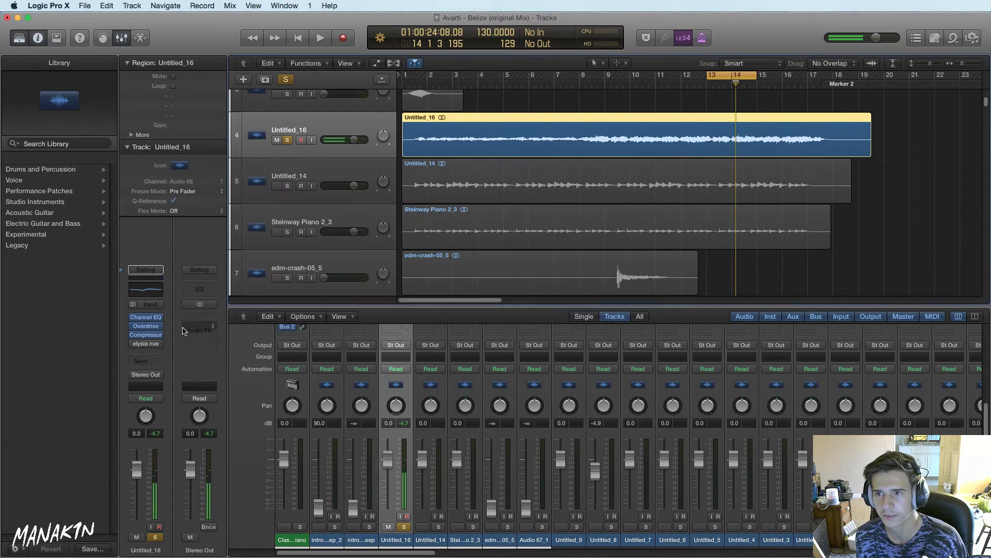
left_click(165, 349)
left_click(149, 344)
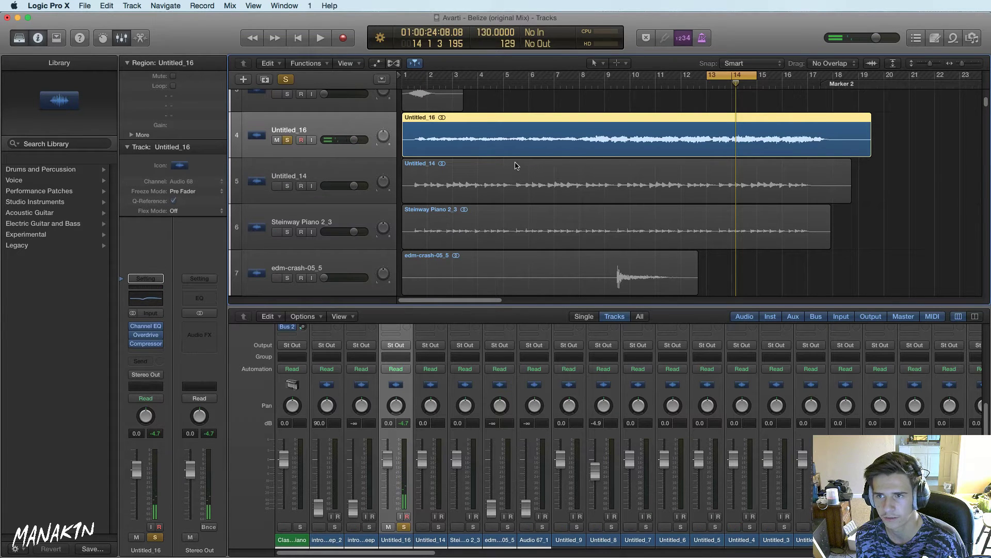
Unsolo Untitled_16, solo Untitled_14 and play a cycle range from bar 2 to about bar 8
key("space")
double_click(429, 84)
left_click(288, 140)
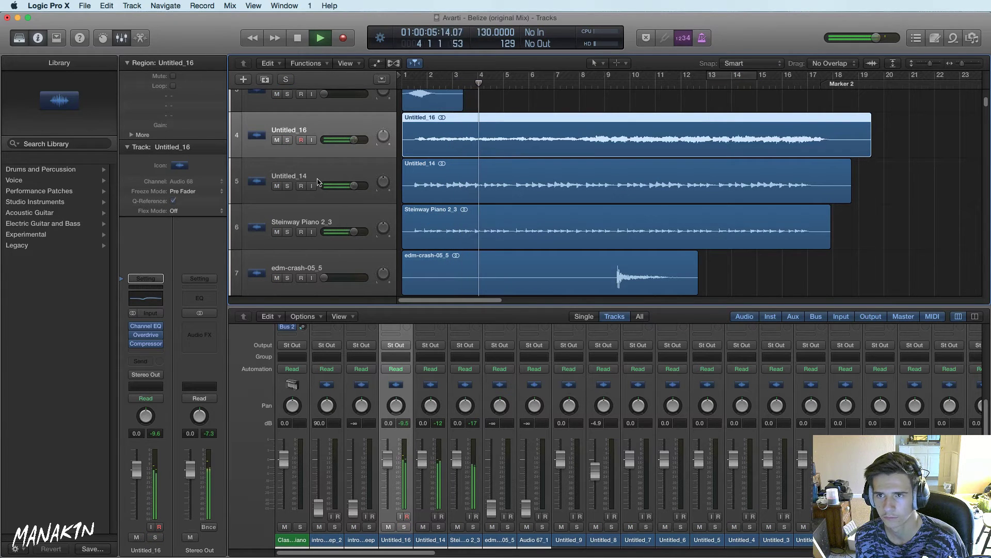
left_click(288, 186)
key("space")
left_click_drag(429, 82, 579, 90)
key("space")
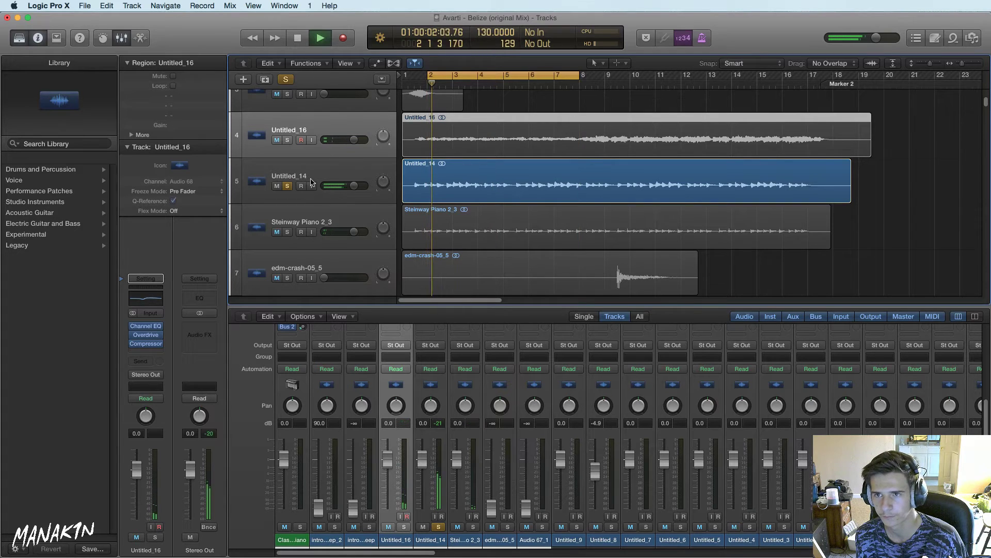
Shape Untitled_14 with a Channel EQ: +1.5 dB at 100 Hz, -3.0 dB at 375 Hz, +2.0 dB at 970 Hz and +1.5 dB at 7100 Hz
left_click(426, 175)
left_click_drag(290, 210, 226, 219)
left_click_drag(365, 210, 394, 206)
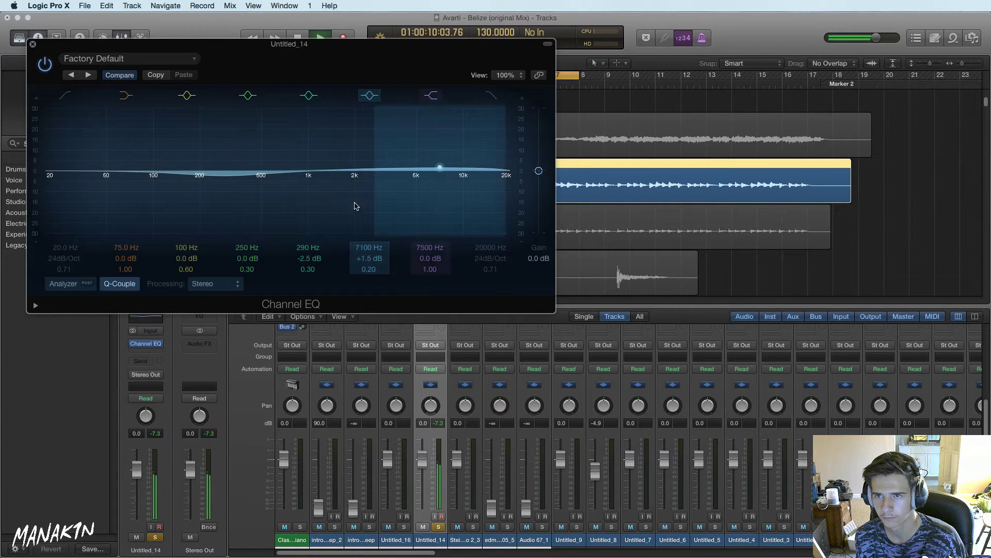
left_click_drag(282, 198, 346, 181)
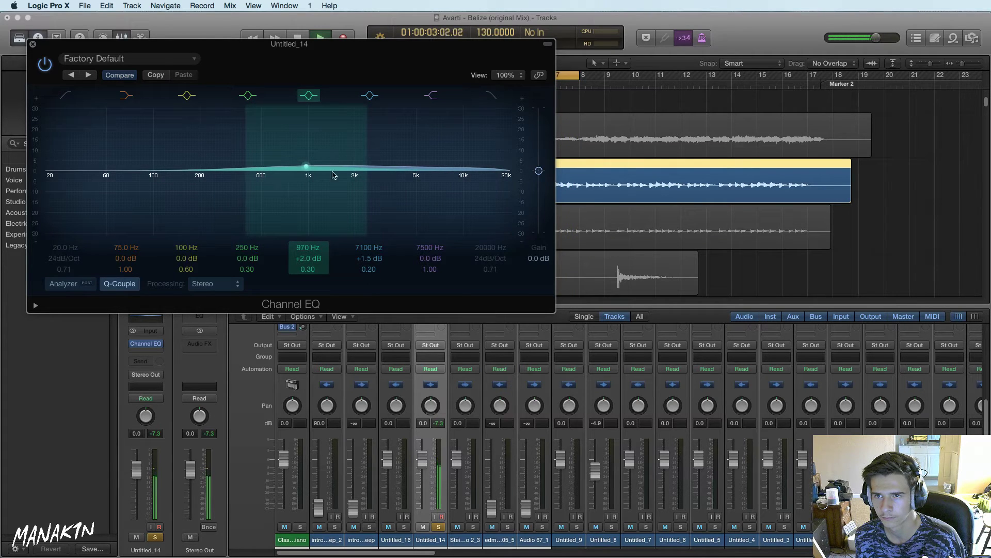
left_click_drag(224, 186, 175, 190)
left_click(33, 44)
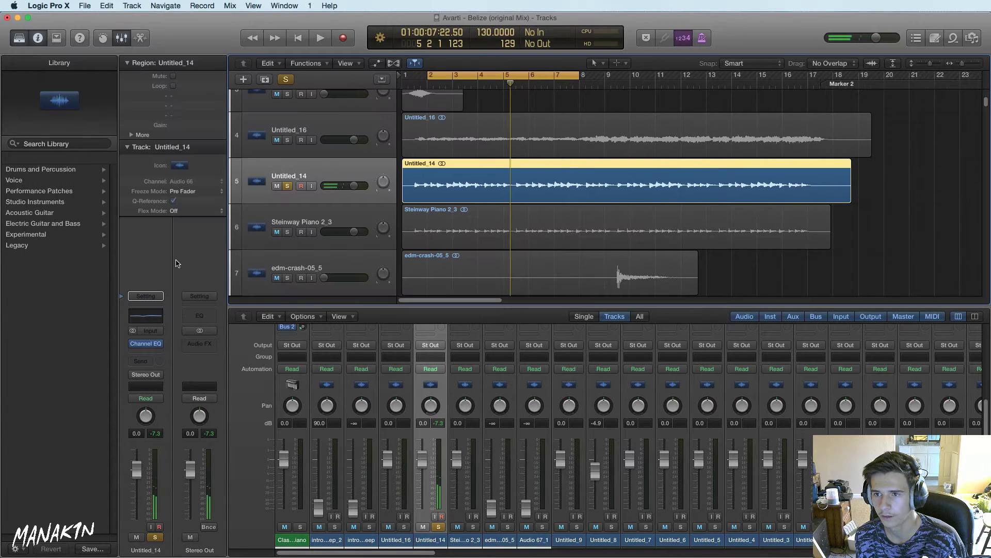
Insert the Voxengo Overtone GEQ Audio Unit after the Channel EQ on Untitled_14
left_click(155, 353)
mouse_move(187, 397)
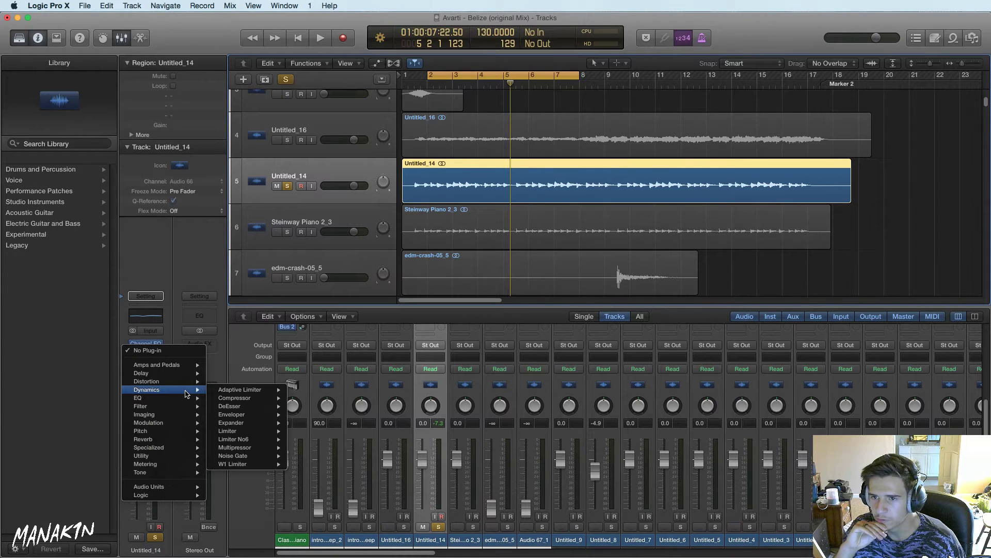
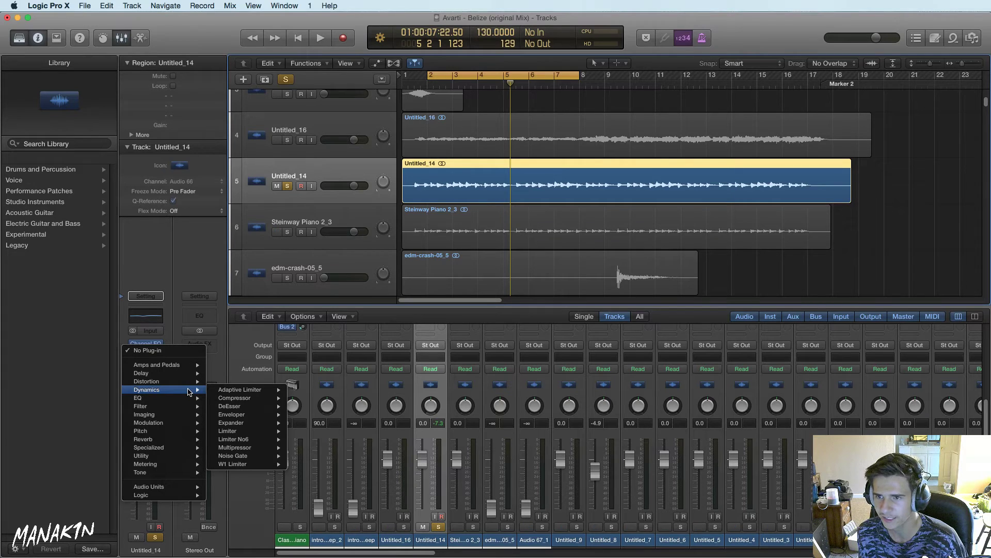
mouse_move(236, 399)
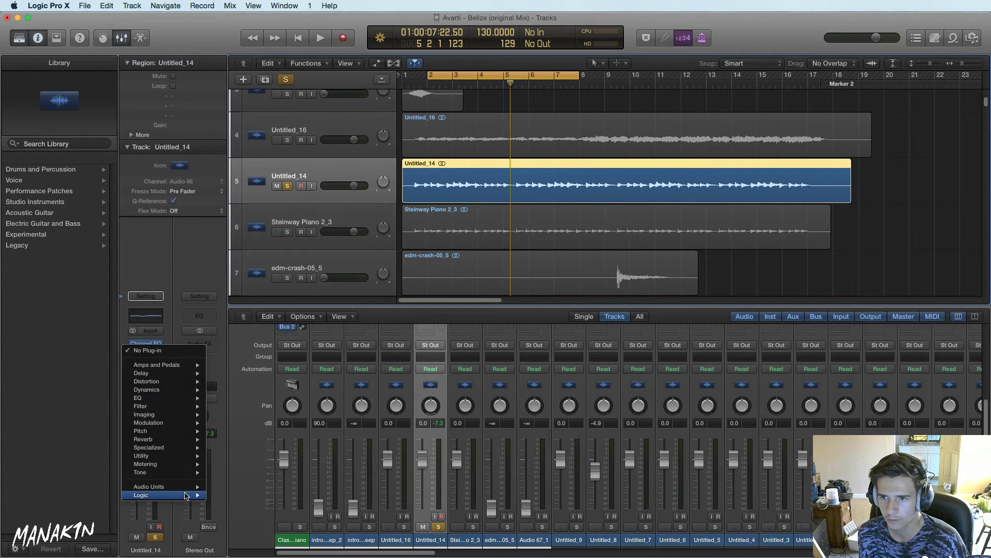
mouse_move(194, 489)
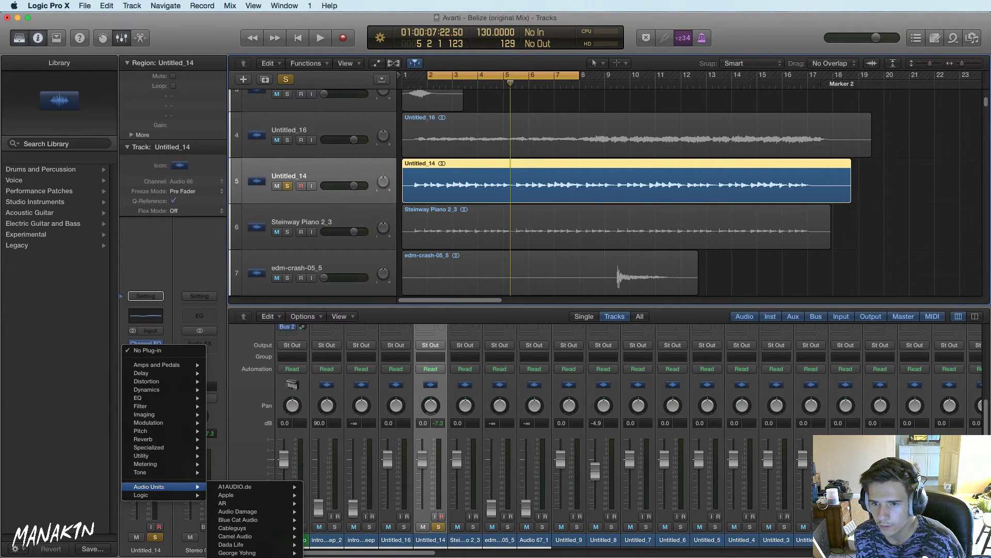
left_click(360, 365)
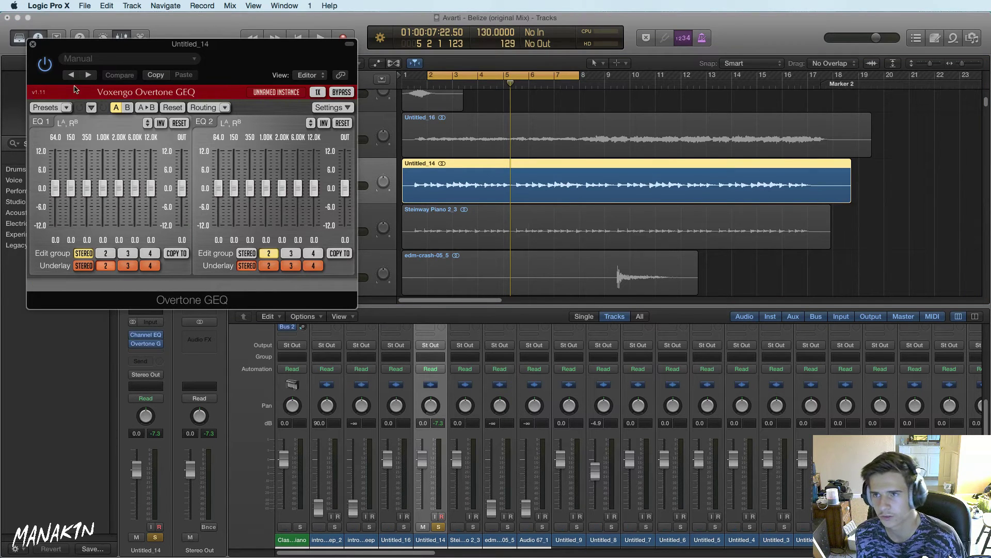
Adjust the Overtone GEQ's EQ 1 band gains while the loop plays and close its window
key("space")
left_click_drag(150, 193, 55, 170)
left_click(32, 47)
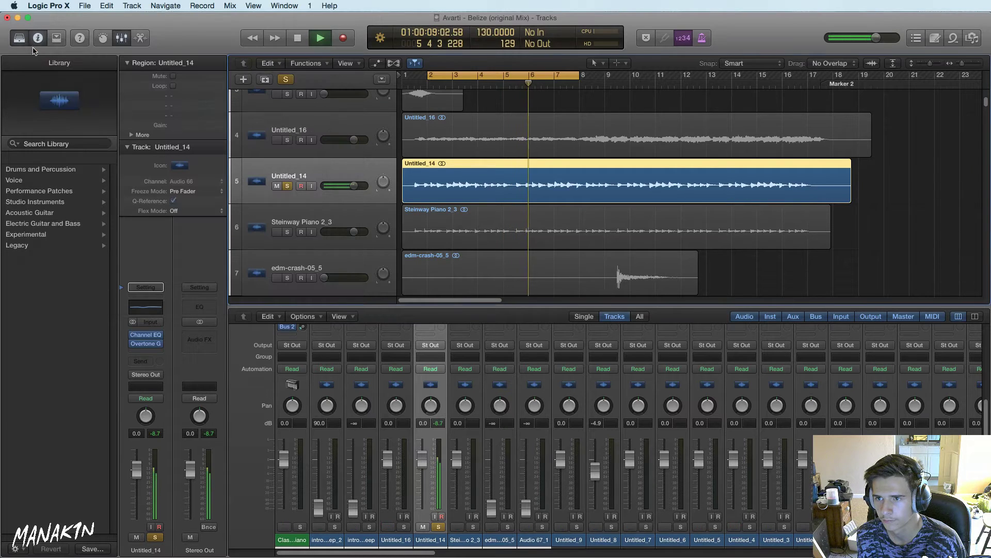
Move the Channel EQ's 100 Hz band on Untitled_14 to 146 Hz with a -5.5 dB cut and close the plug-in
left_click(150, 335)
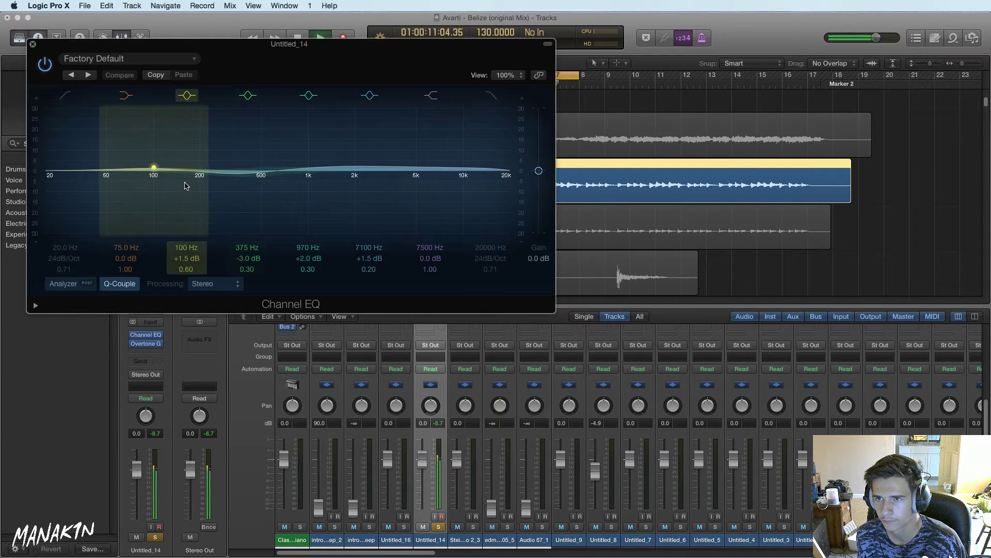
left_click_drag(183, 182, 205, 206)
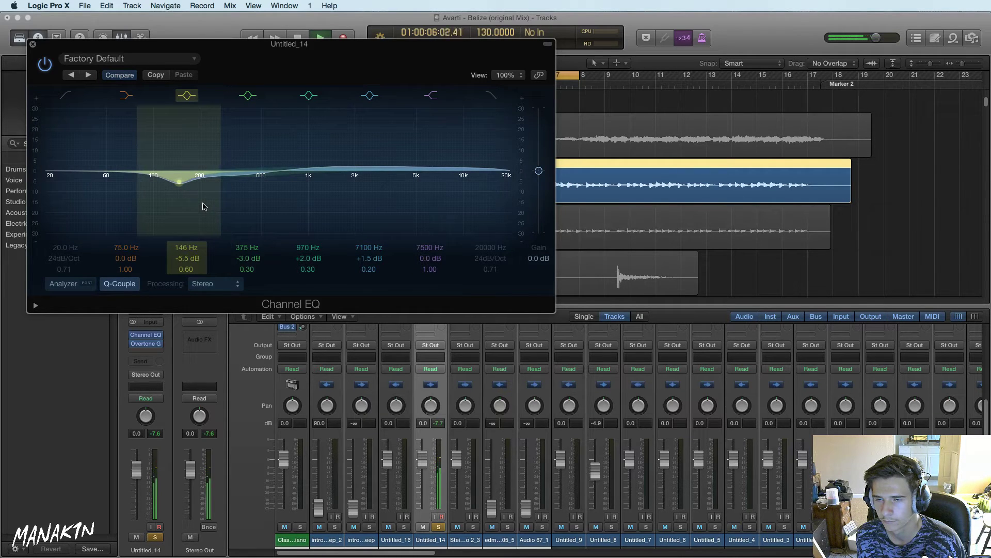
left_click(32, 44)
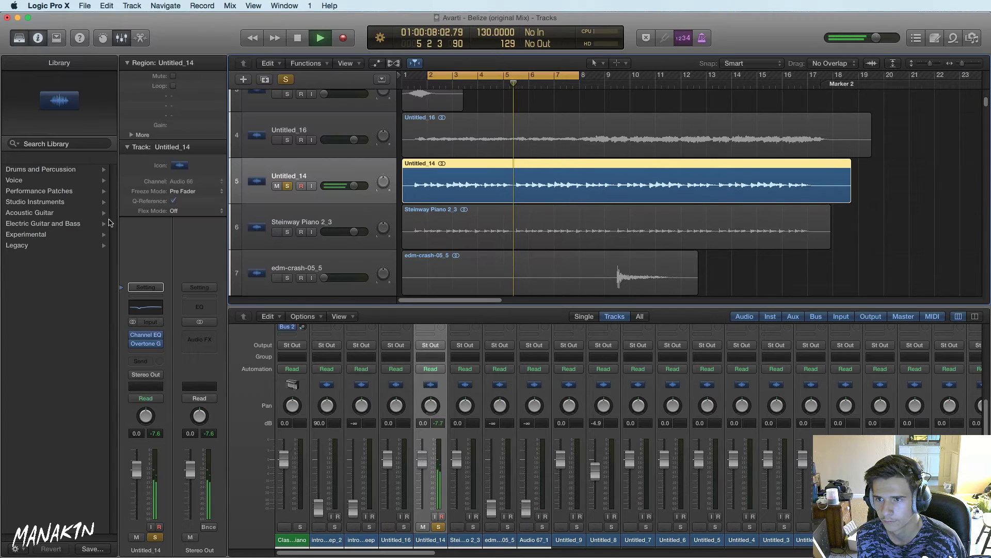
Try a W1 Limiter after the Overtone GEQ on Untitled_14 with threshold -7.5 dB, release 3.0 ms and ceiling -3.4 dB
left_click(146, 352)
mouse_move(183, 393)
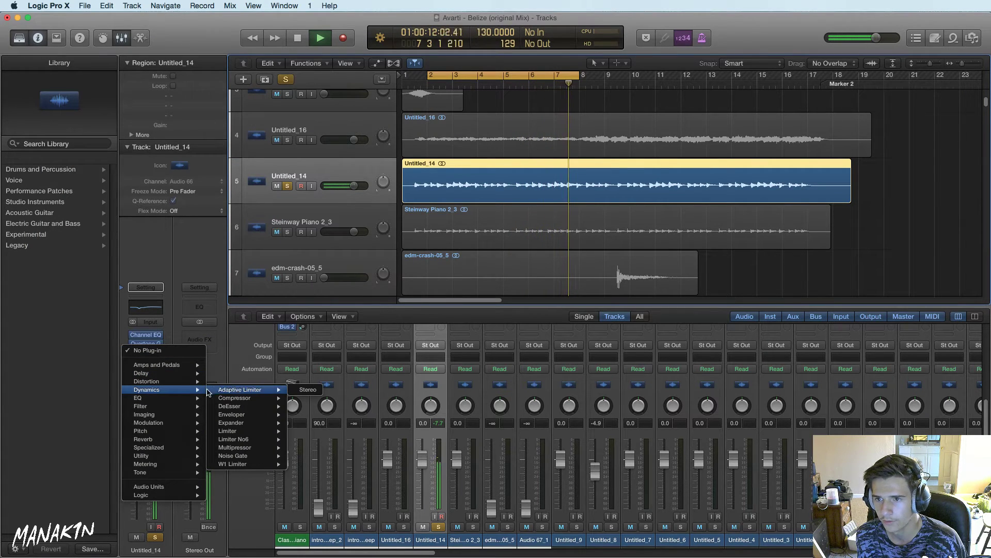
mouse_move(243, 464)
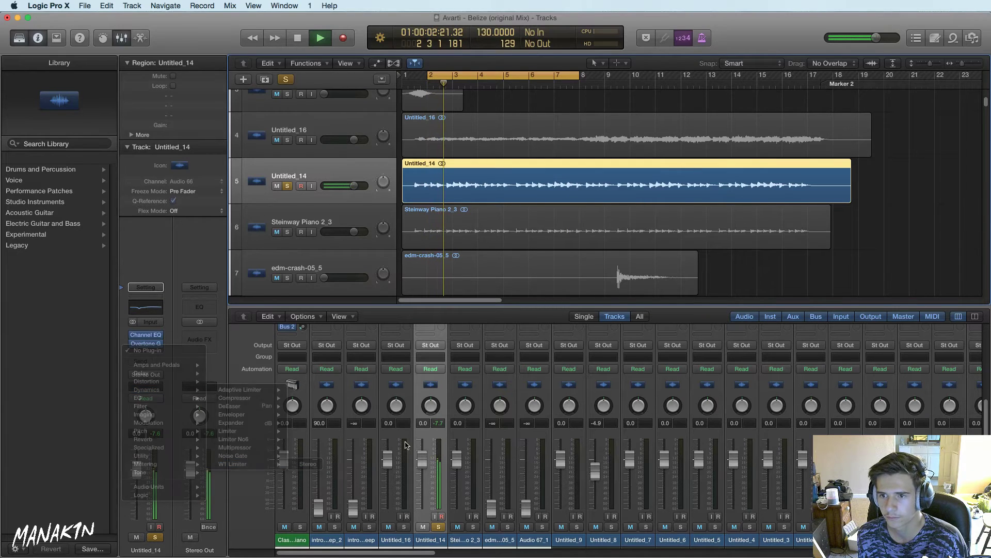
left_click(297, 465)
left_click_drag(181, 138, 157, 144)
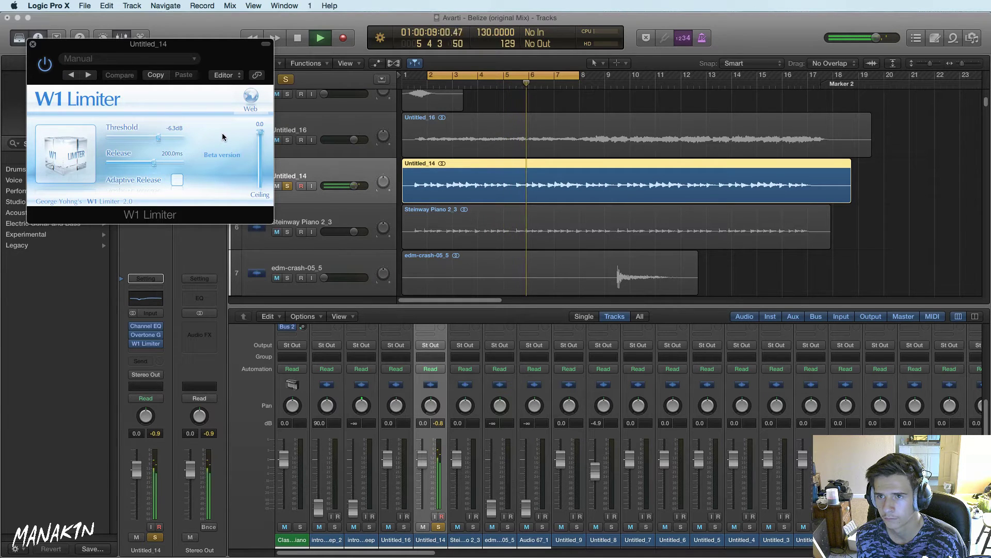
left_click_drag(260, 133, 262, 144)
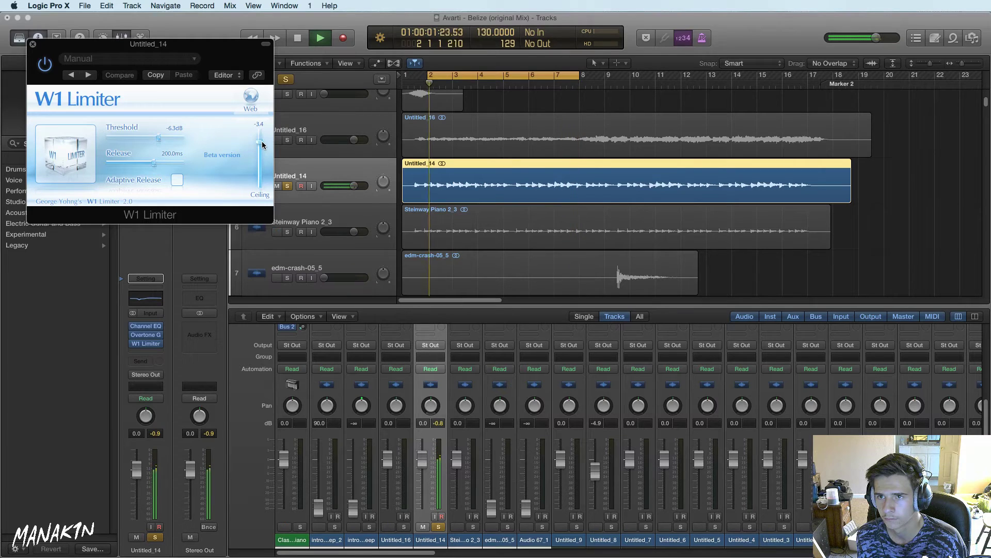
left_click_drag(159, 138, 117, 163)
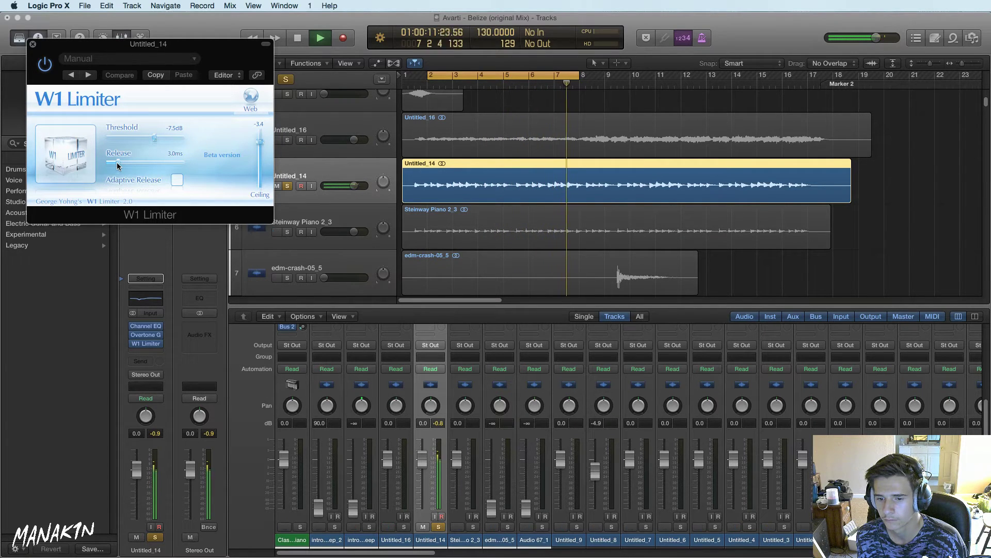
key("space")
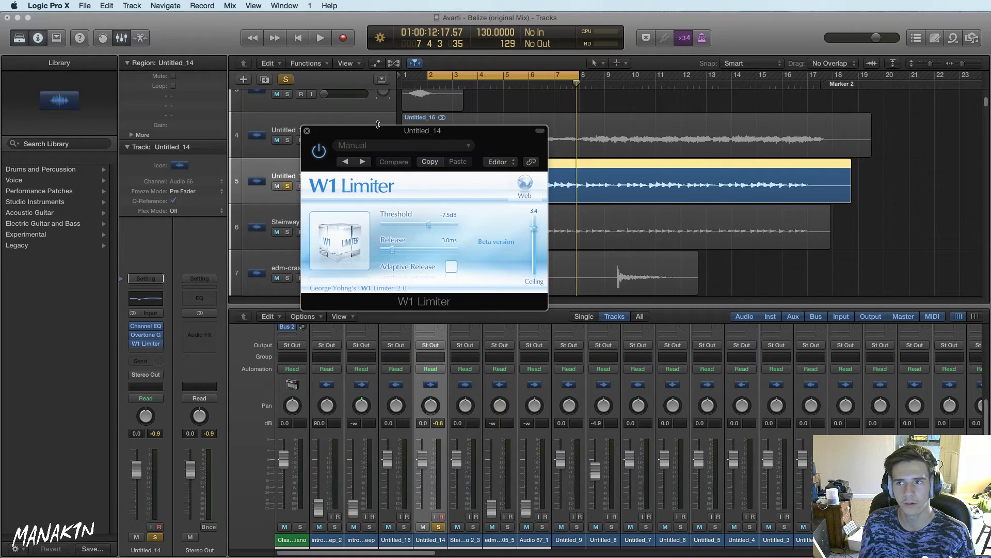
Replace the W1 Limiter on Untitled_14 with the stereo Limiter No6
left_click(146, 343)
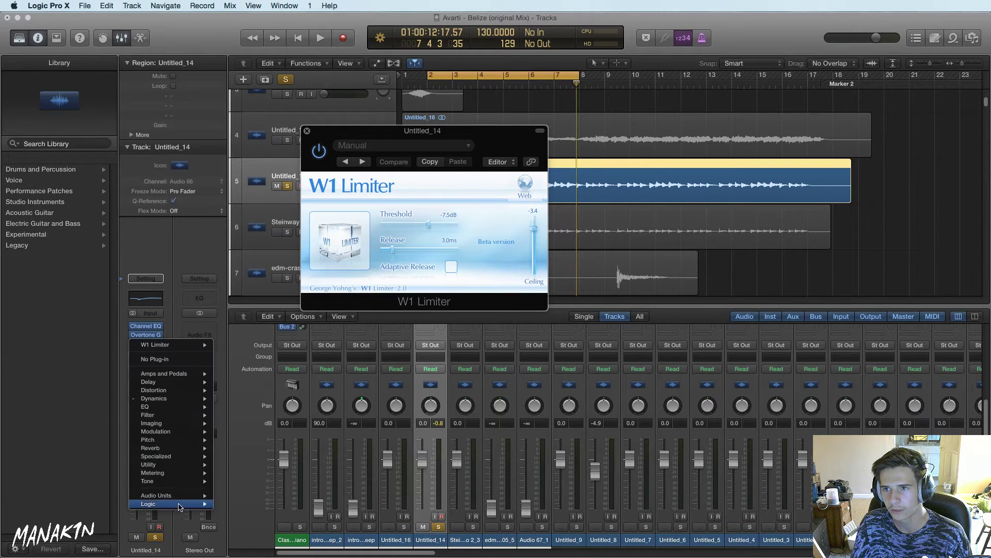
mouse_move(202, 507)
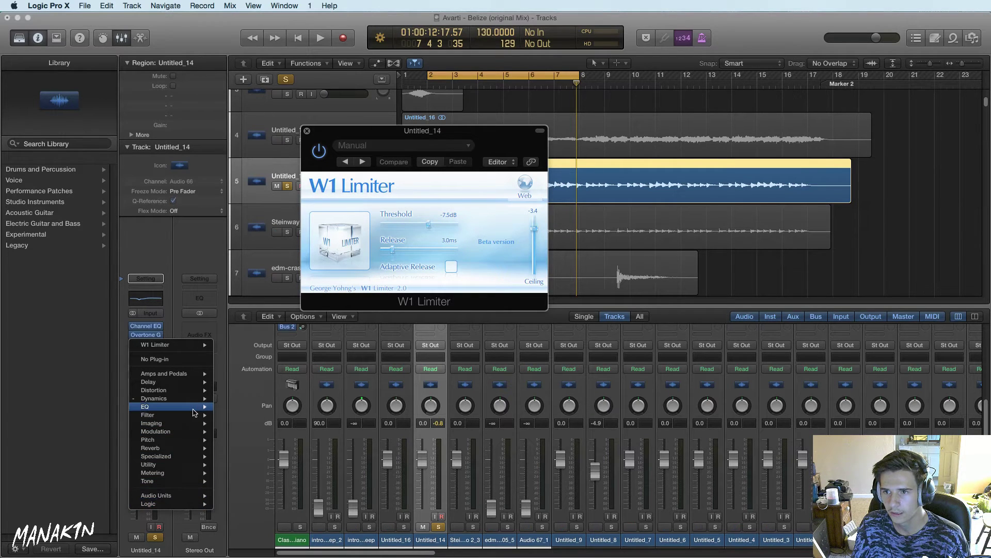
mouse_move(196, 403)
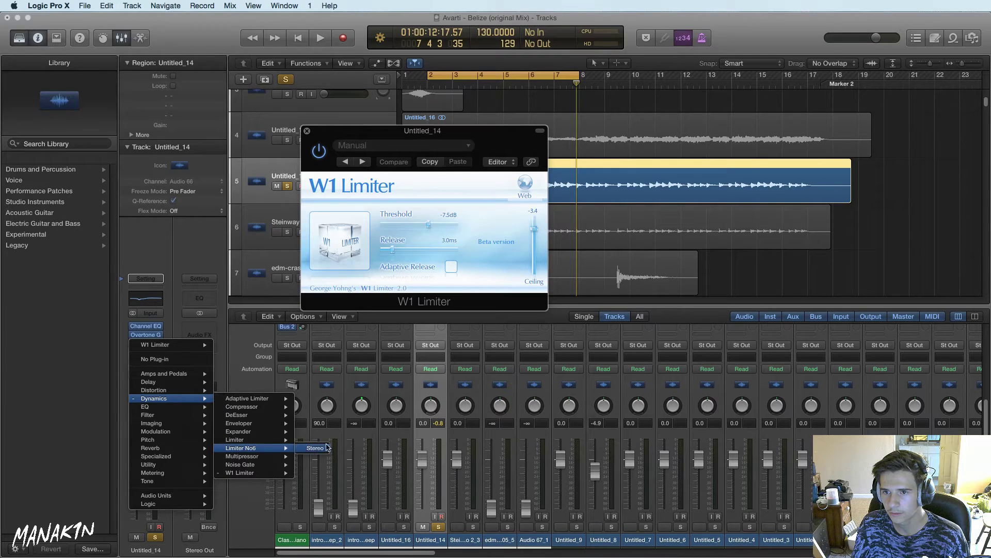
left_click(333, 449)
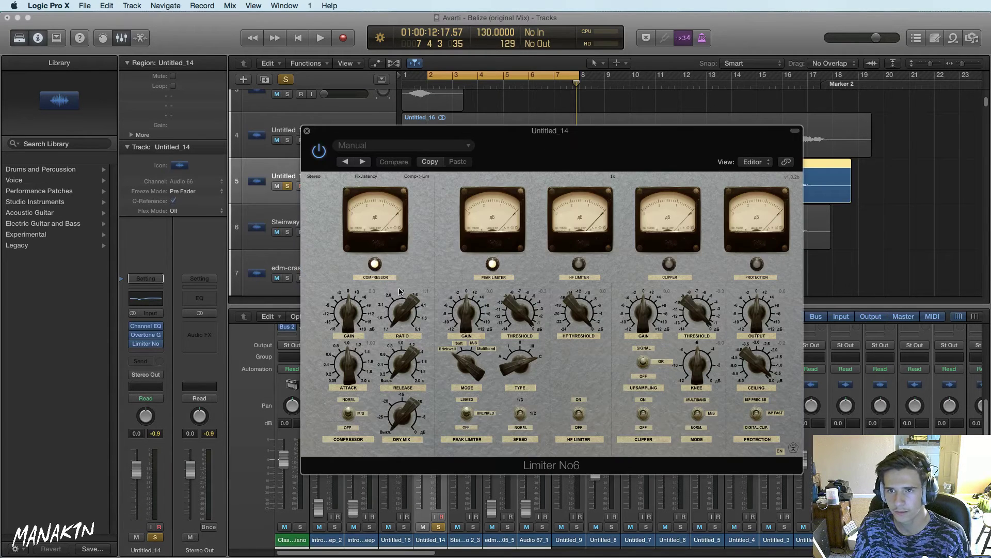
Switch off Limiter No6's compressor section and adjust its peak limiter mode, gain and threshold while auditioning the loop
left_click(355, 417)
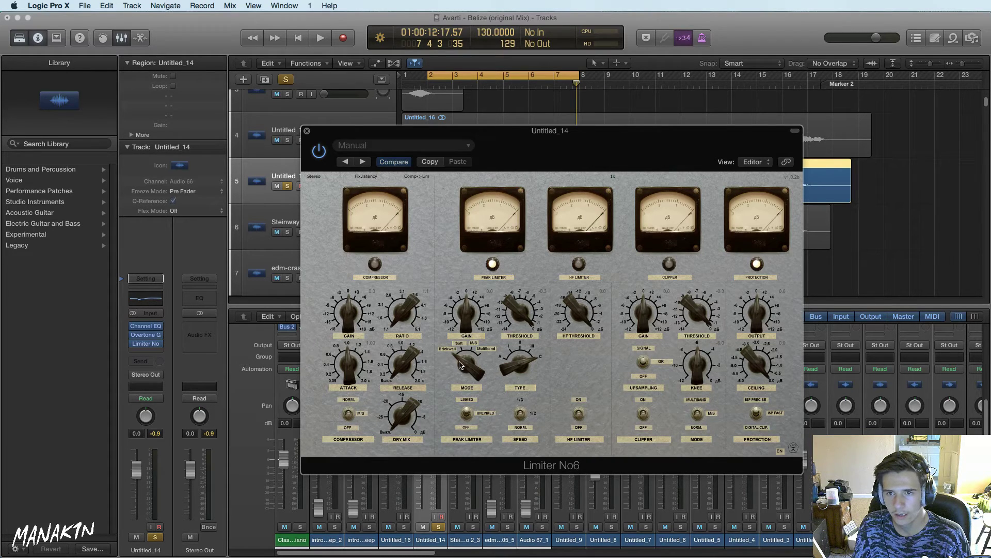
left_click(464, 368)
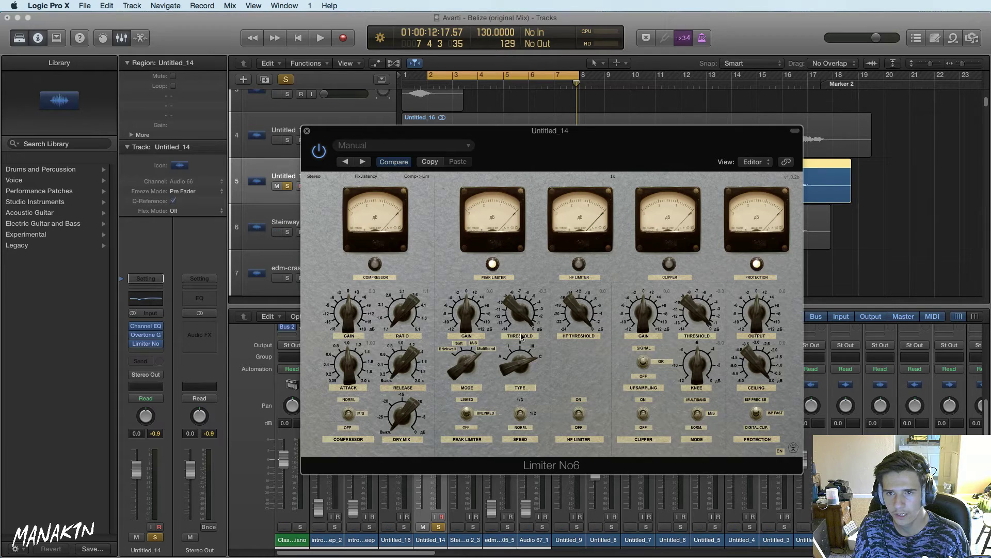
key("space")
left_click_drag(471, 321, 473, 294)
left_click_drag(519, 316, 519, 321)
left_click_drag(454, 311, 454, 313)
key("space")
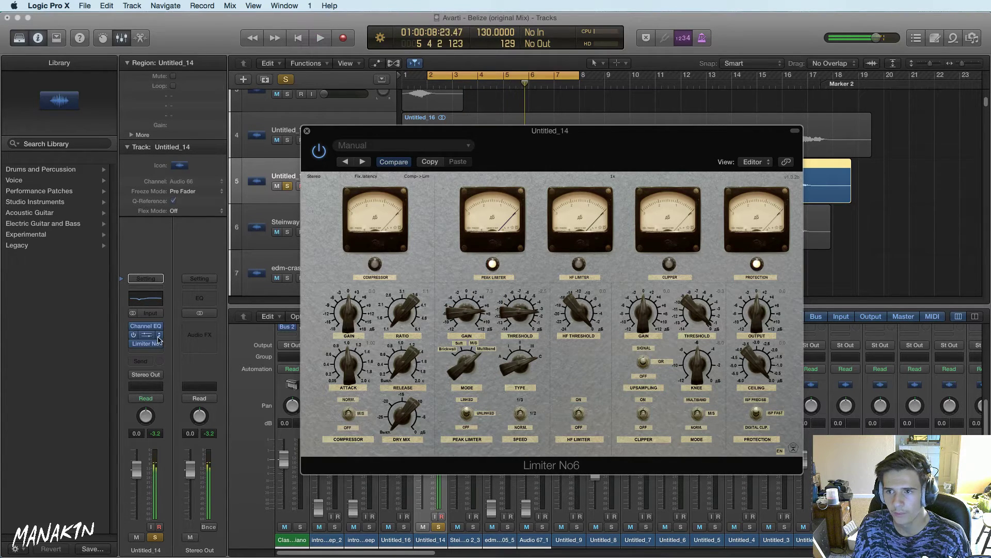
Set the Overtone GEQ's EQ 1 gains to 3.2 at 64 Hz, 1.0 at 150 Hz, -0.6 at 1 kHz, -0.4 at 2 kHz and 3.8 at 6 kHz
left_click(148, 336)
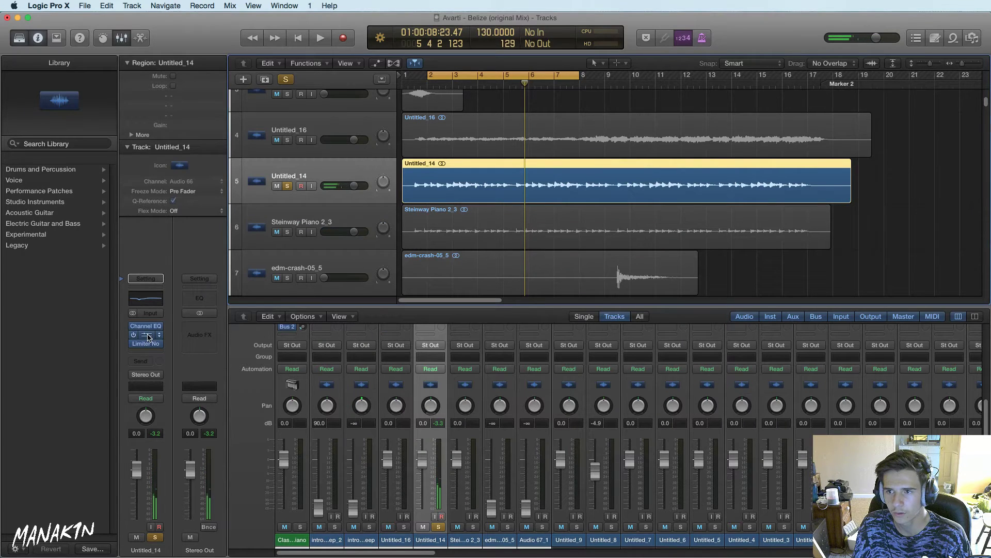
left_click(147, 335)
key("space")
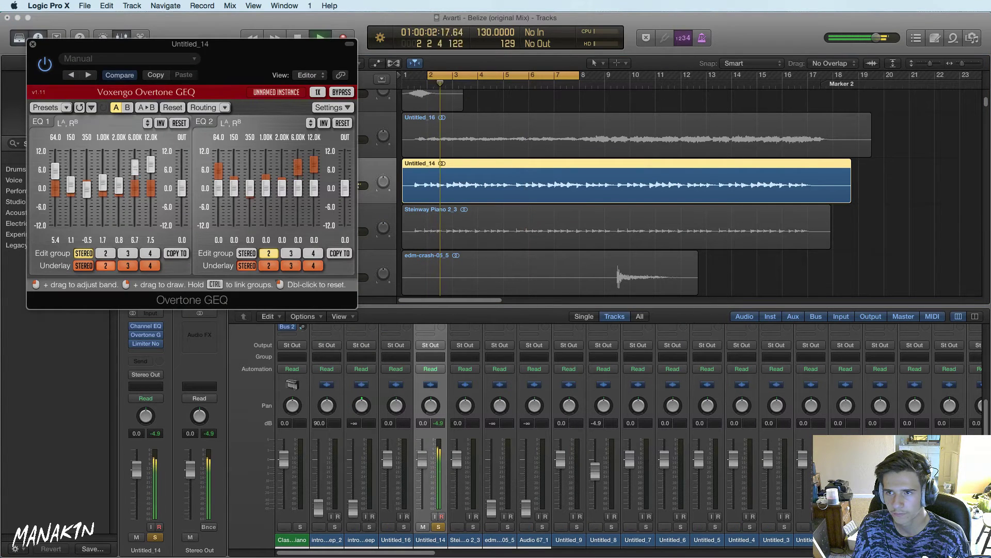
left_click_drag(135, 167, 135, 155)
left_click_drag(134, 174, 71, 185)
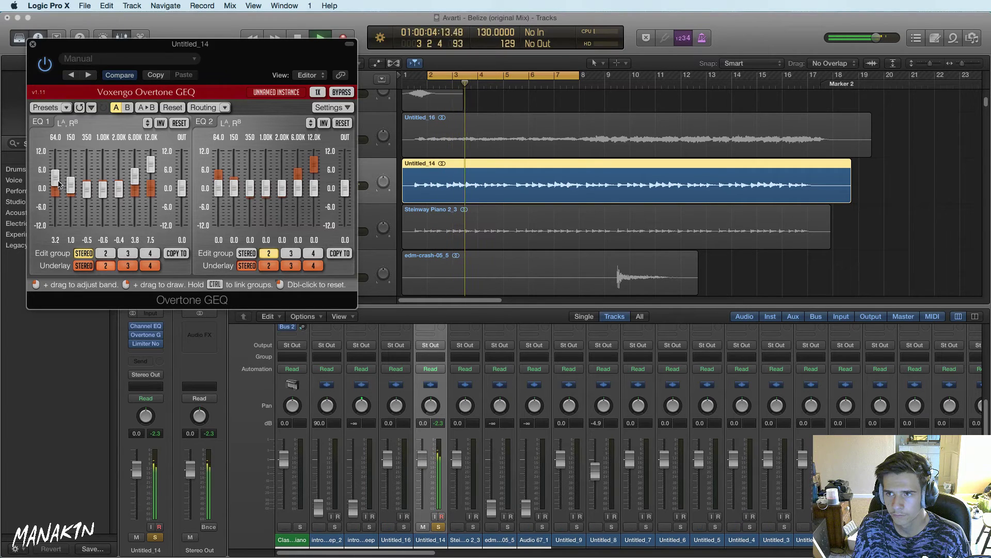
left_click(33, 46)
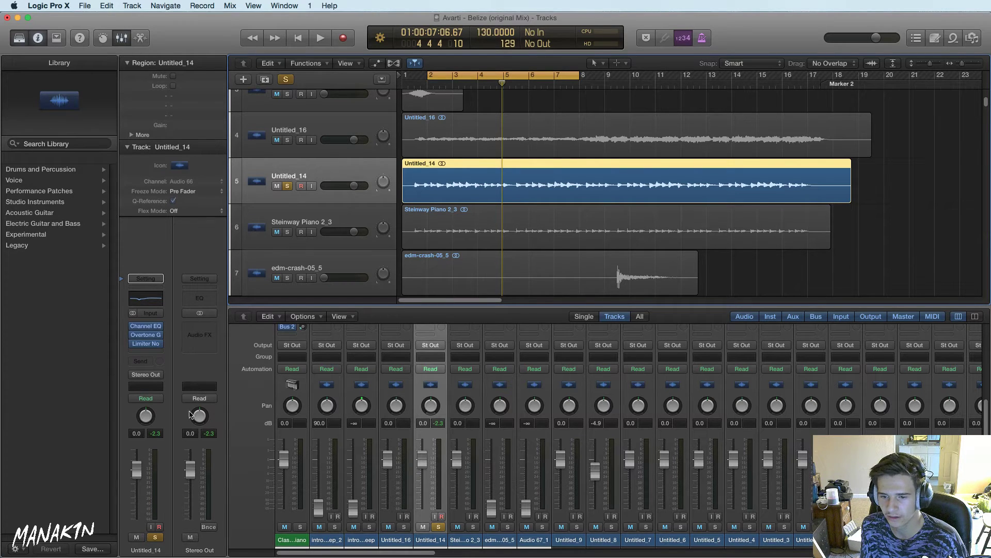
Bypass Limiter No6 on Untitled_14 and insert Logic's stock Limiter after it
left_click(135, 344)
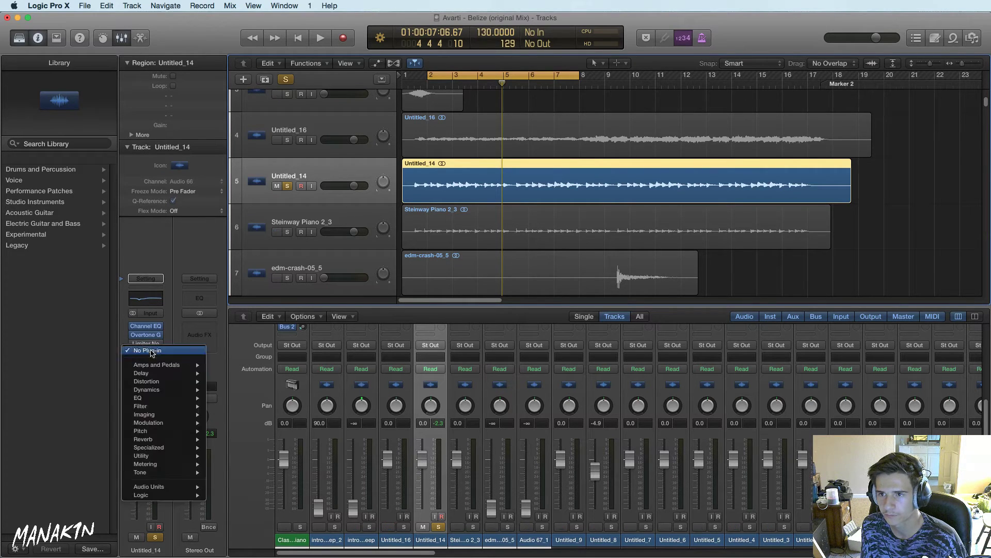
mouse_move(189, 384)
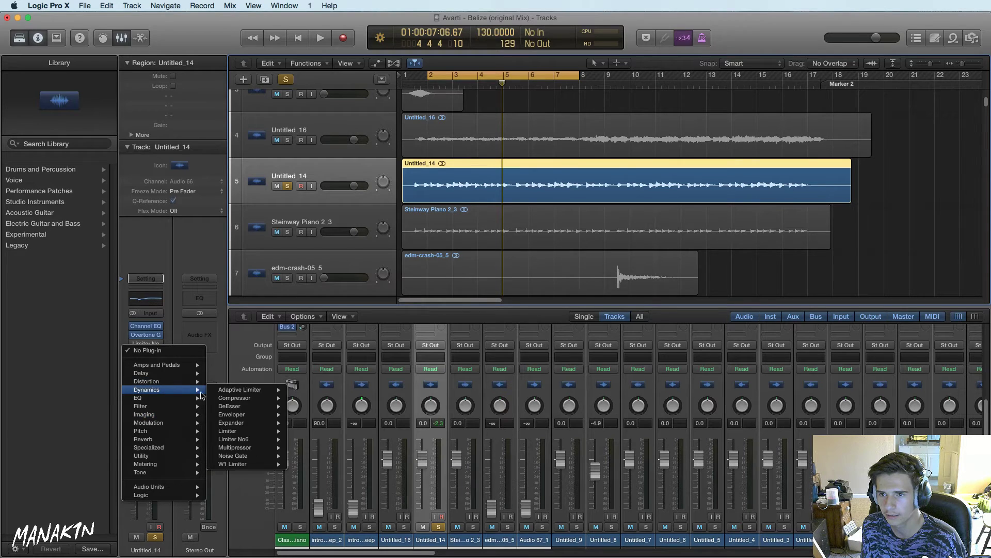
mouse_move(268, 432)
left_click(303, 433)
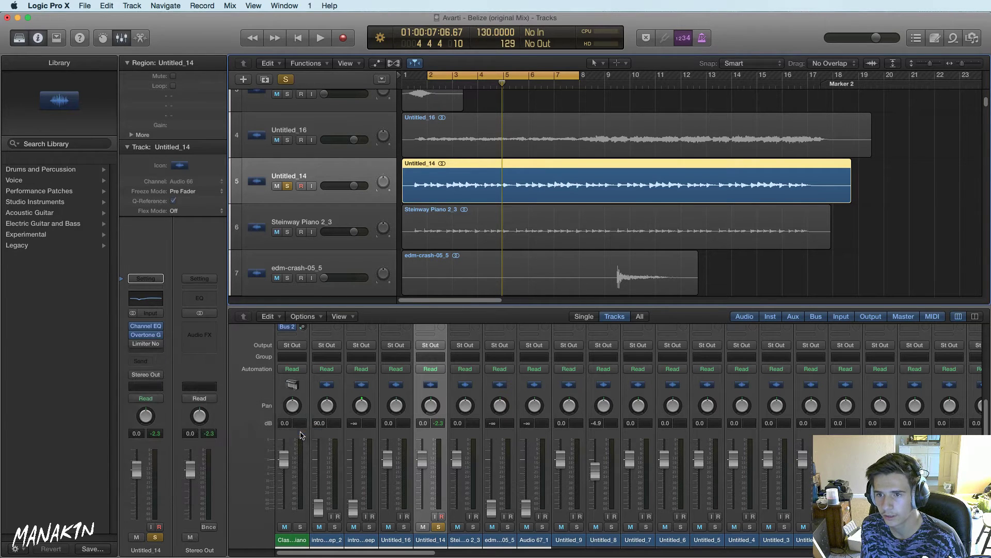
left_click_drag(281, 70, 532, 243)
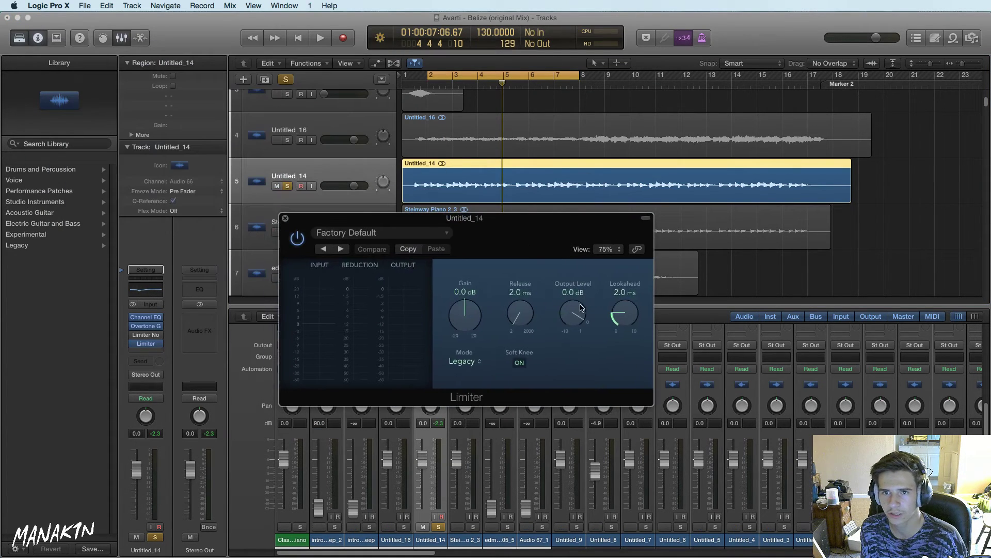
Try a Limiter gain of +10.0 dB on Untitled_14 in Legacy mode while the loop plays
key("space")
left_click_drag(470, 328, 479, 271)
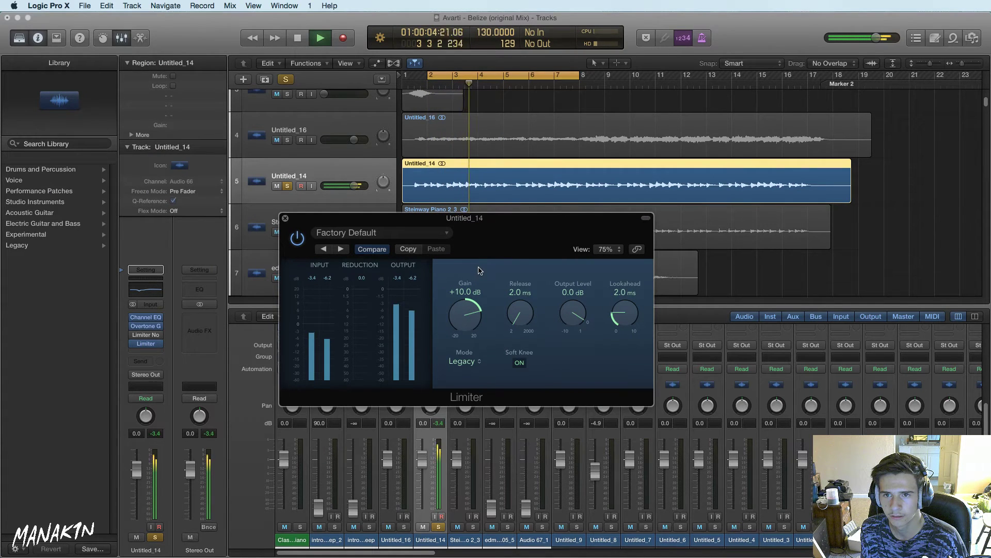
left_click(473, 362)
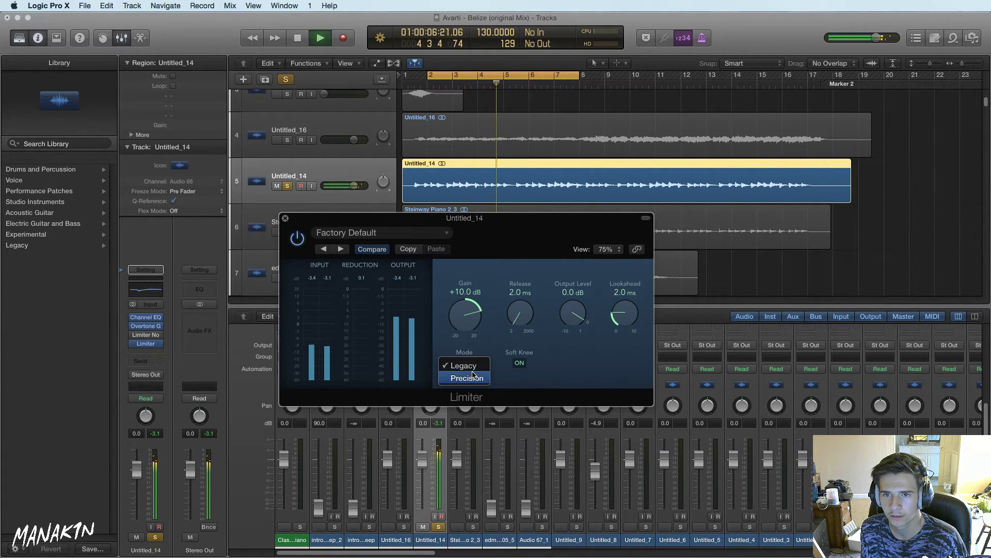
left_click(479, 353)
key("space")
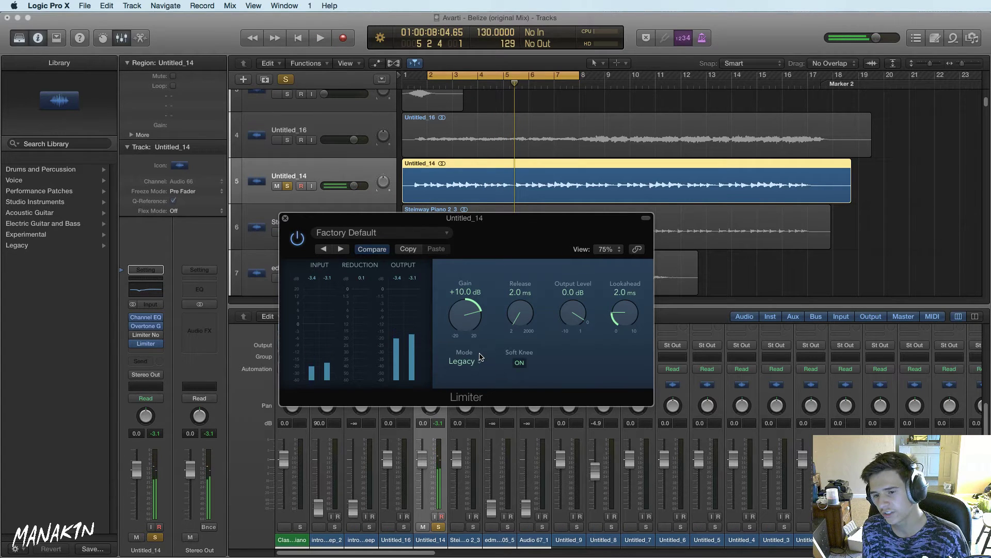
left_click(482, 363)
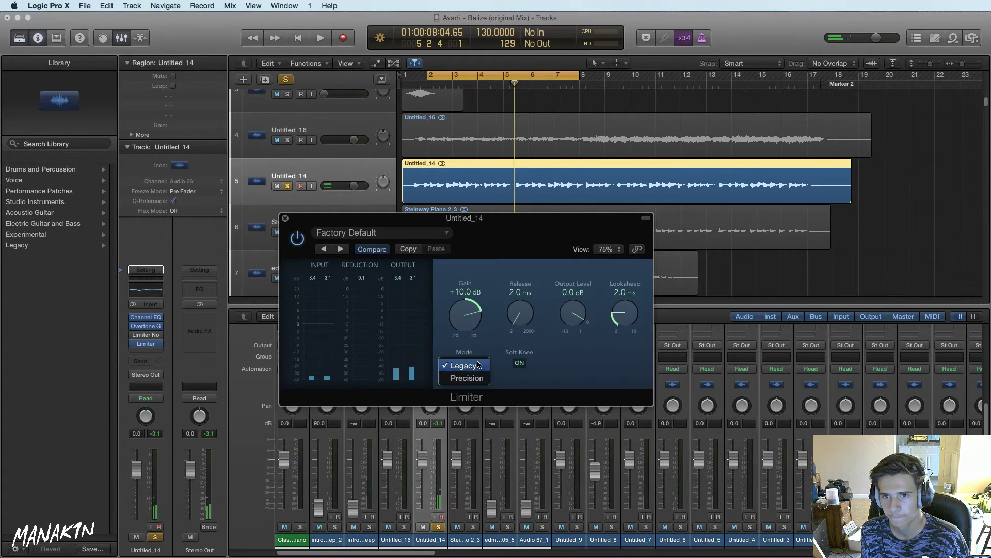
left_click(545, 365)
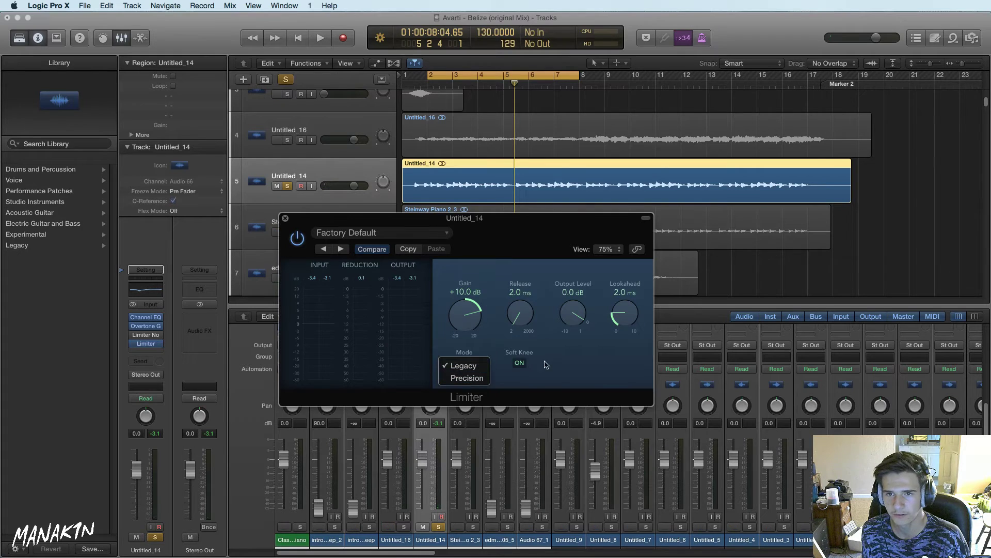
Turn off the Limiter's soft knee and set its gain to +12.5 dB and output level to -3.2 dB while auditioning the loop
key("space")
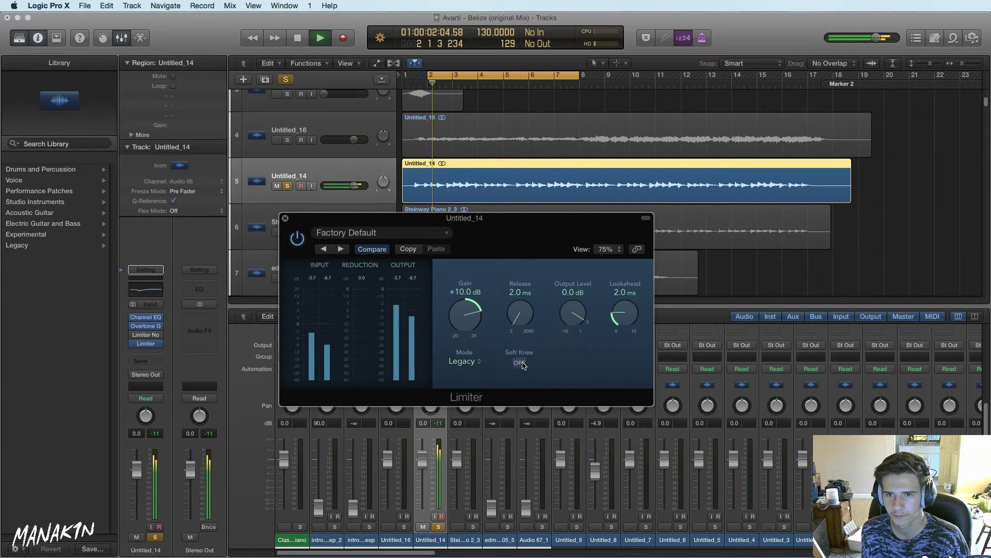
left_click(520, 363)
left_click_drag(474, 332, 467, 304)
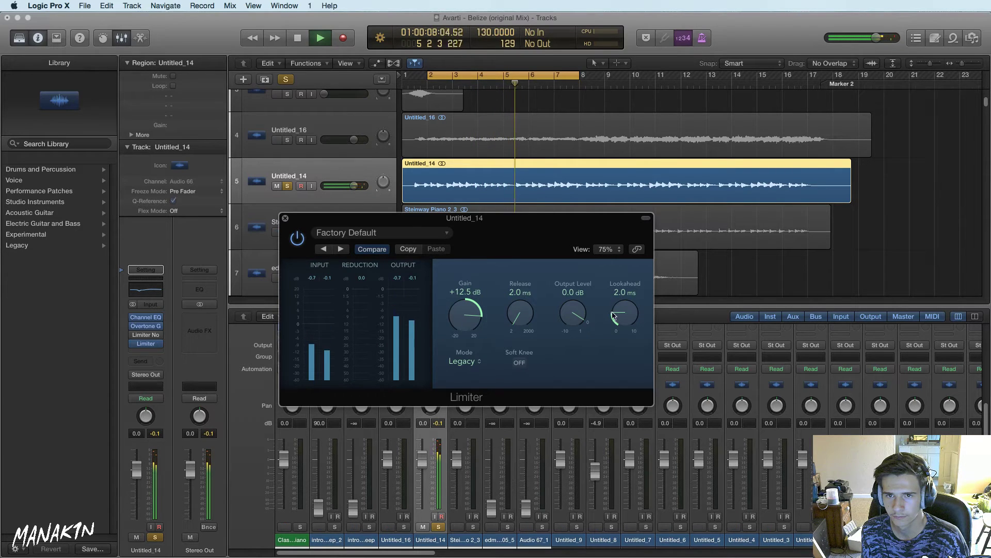
left_click_drag(573, 312, 572, 336)
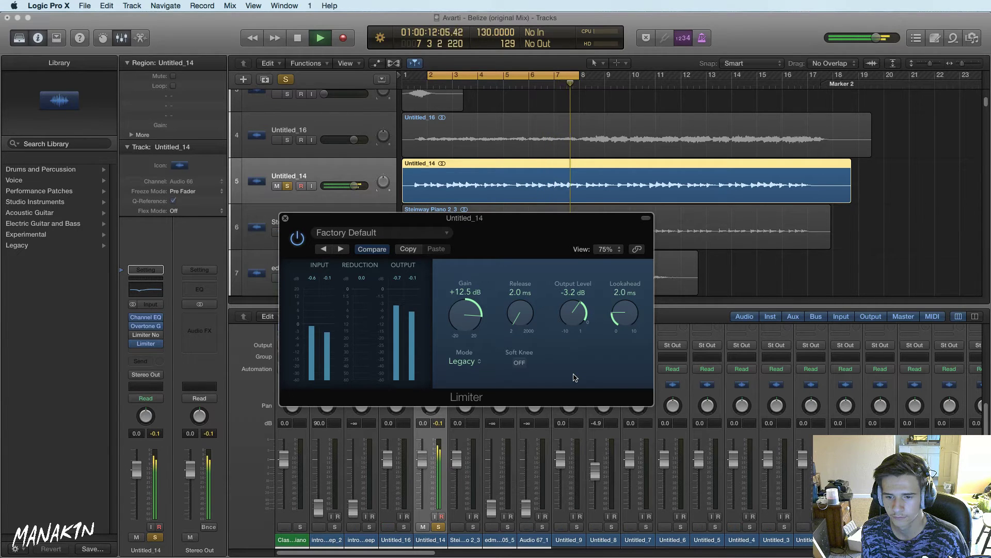
key("space")
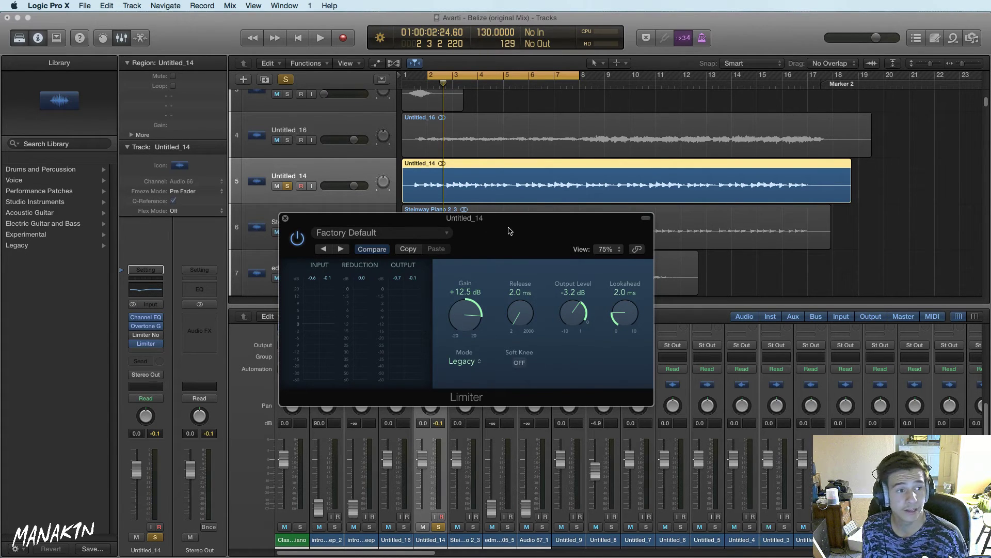
Insert a Loudness Meter after the Limiter on Untitled_14, check the loop's loudness during playback, and remove the meter
left_click(145, 352)
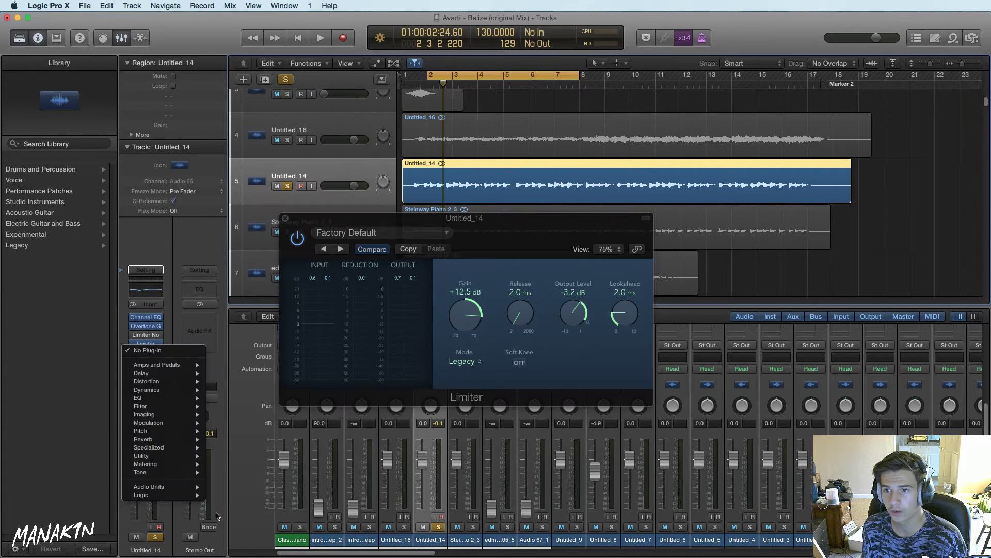
mouse_move(185, 466)
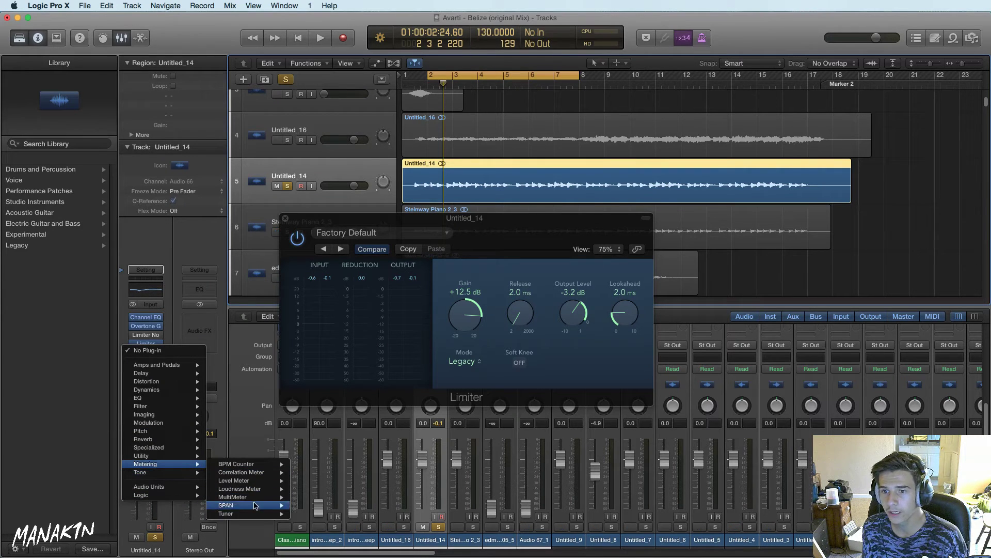
left_click(308, 489)
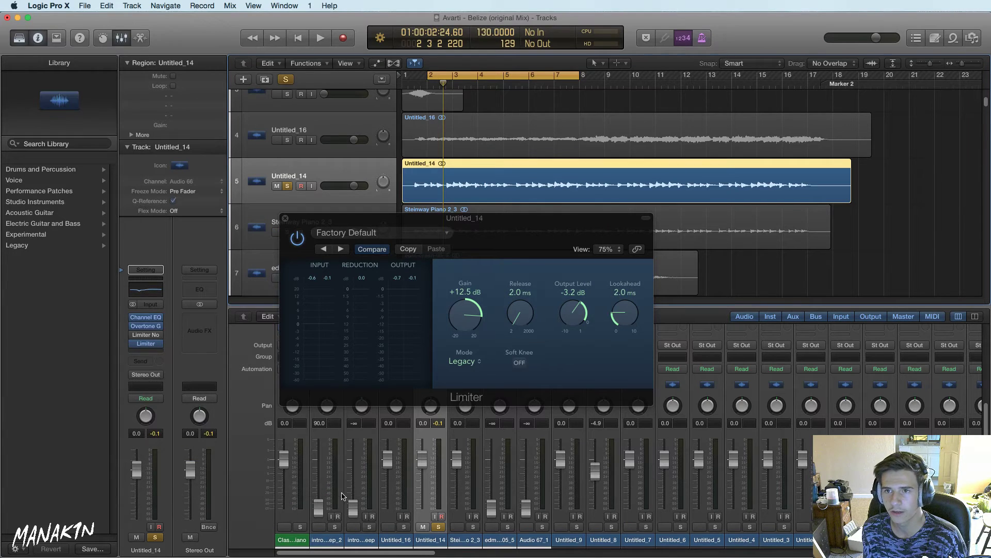
key("space")
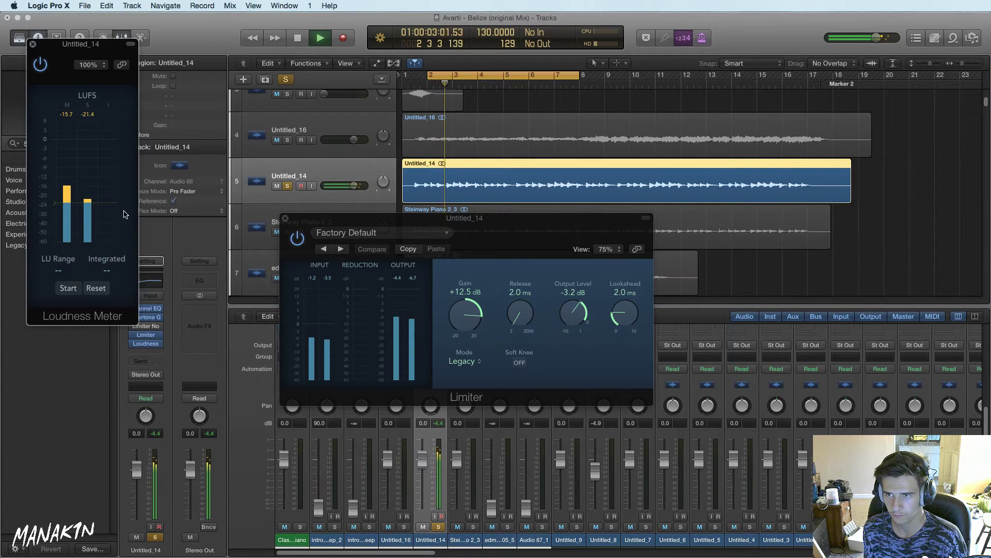
key("space")
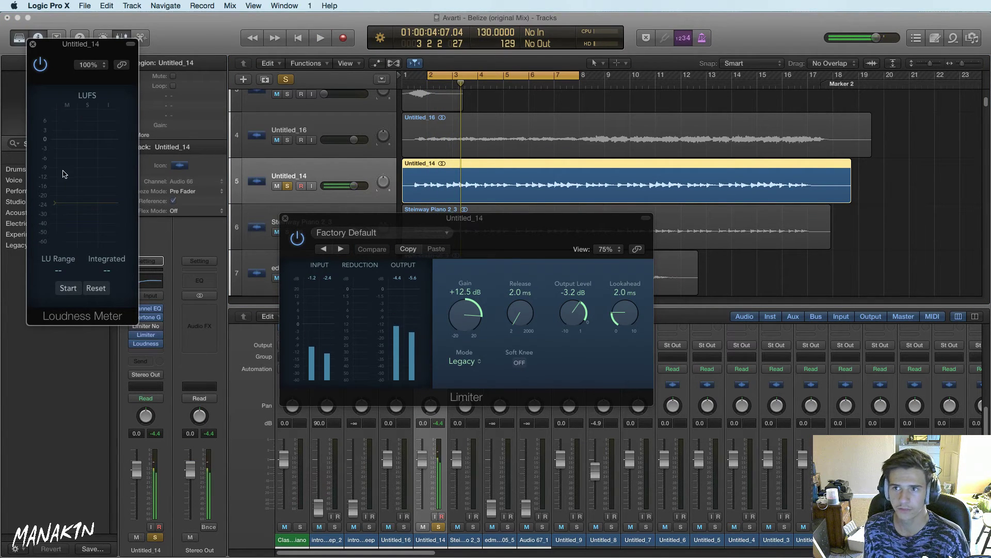
left_click(32, 45)
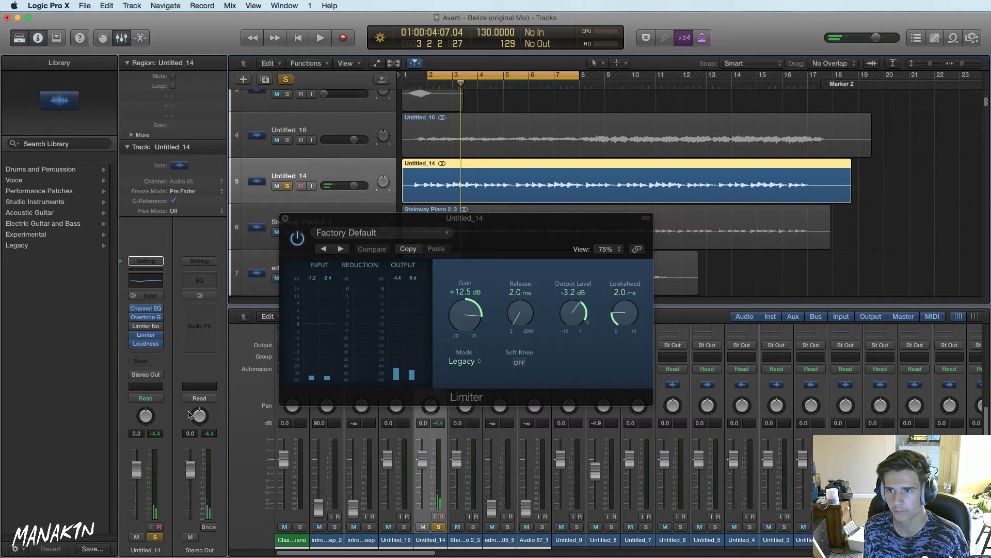
left_click(159, 350)
left_click(154, 344)
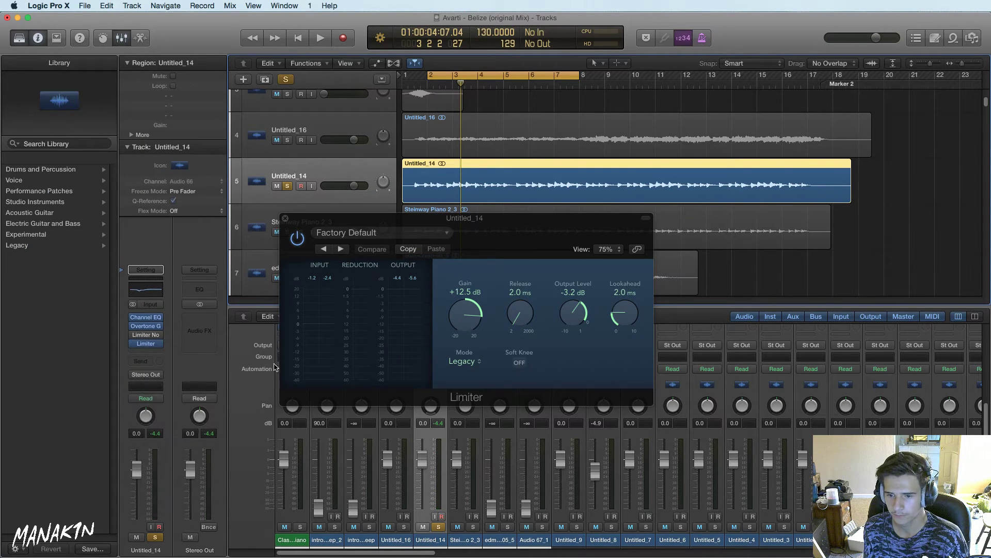
Switch the Limiter on Untitled_14 to Precision mode with True Peak Detection on and set its output level to -3.7 dB
left_click(463, 361)
left_click(476, 378)
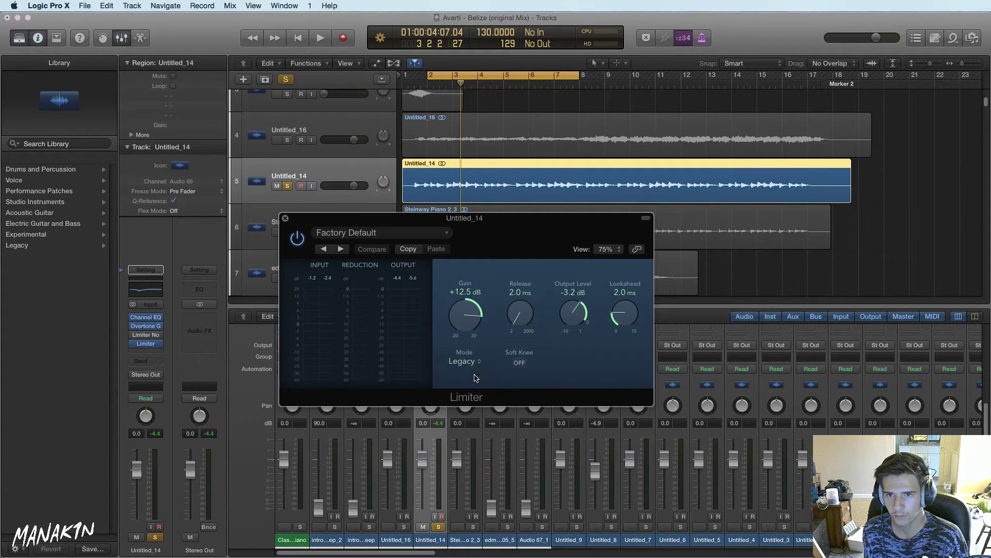
key("space")
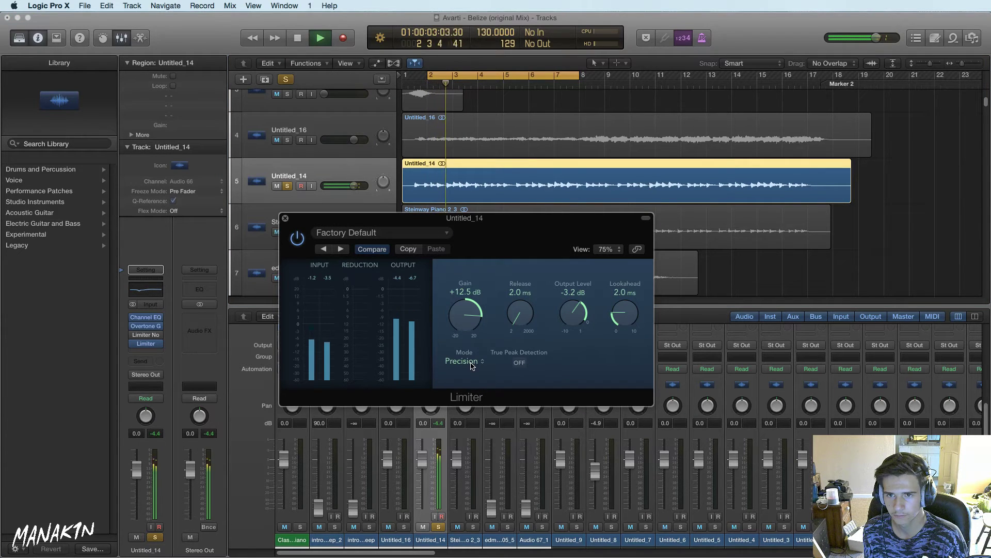
left_click(517, 362)
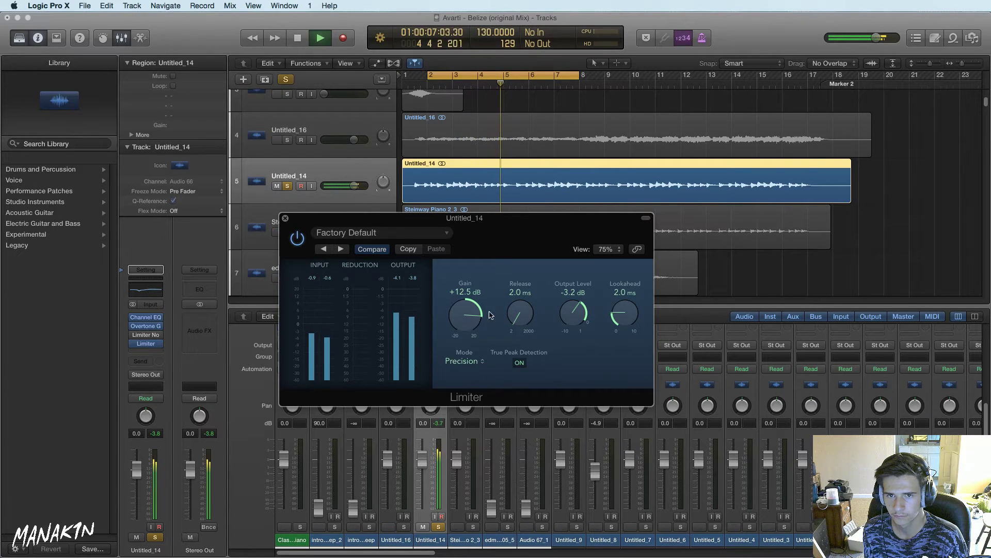
left_click_drag(572, 324, 579, 319)
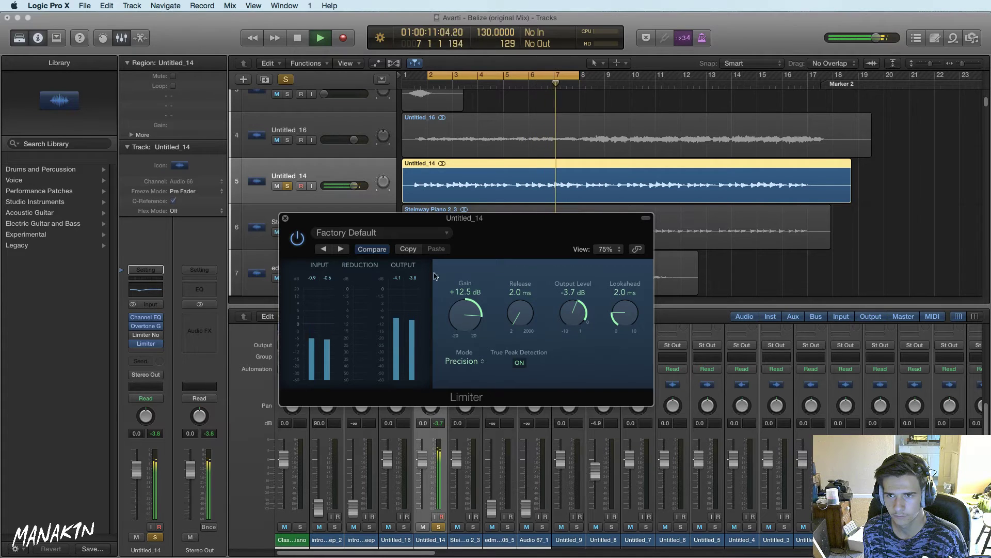
left_click(285, 217)
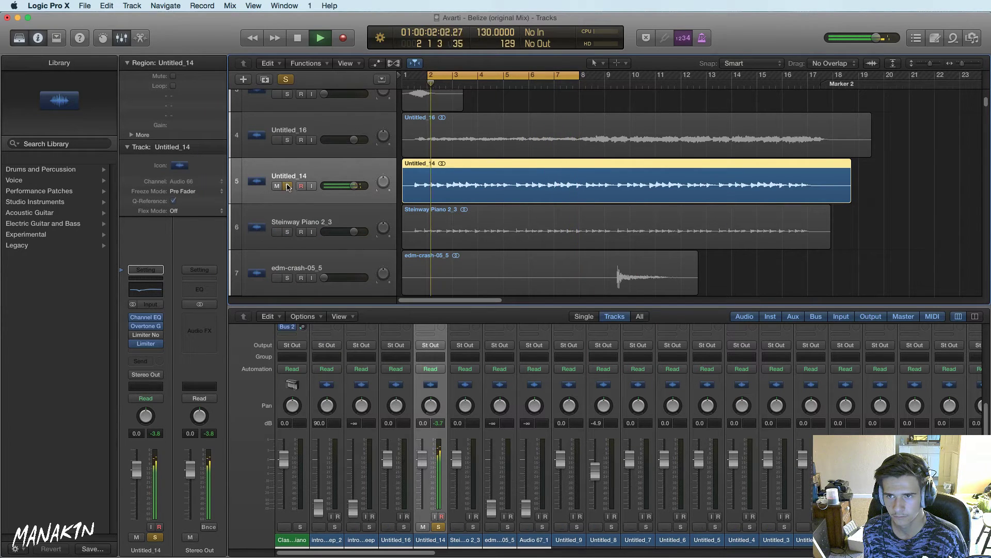
Unsolo Untitled_14, turn off the cycle, and play the mix from the start with Steinway Piano 2_3 muted
left_click(287, 186)
key("space")
left_click(469, 78)
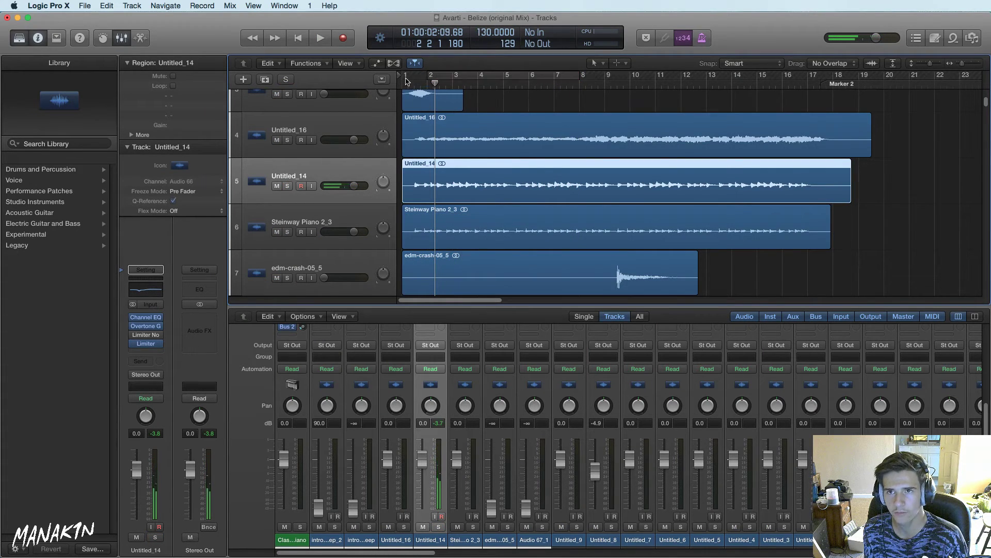
key("Return")
key("space")
left_click(277, 232)
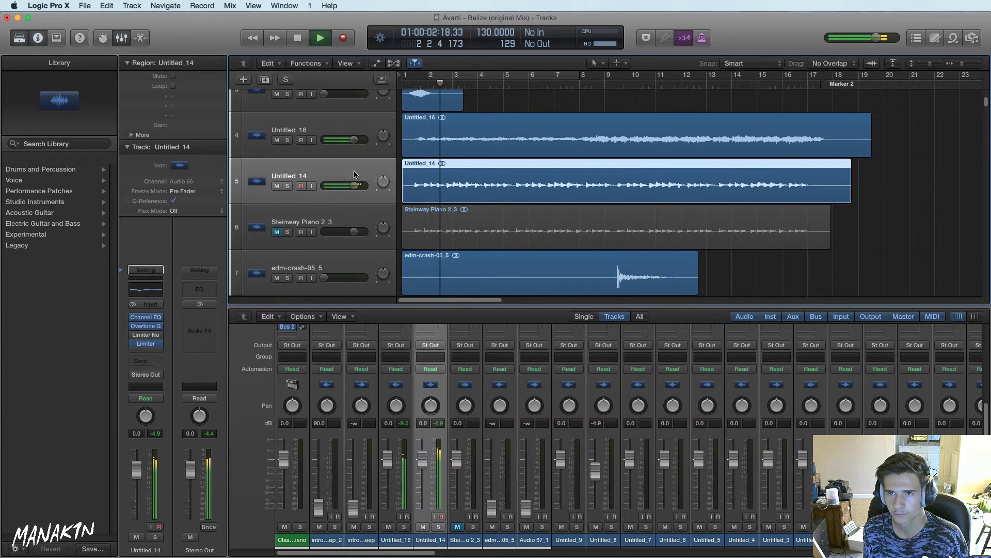
mouse_move(354, 185)
left_click_drag(354, 185, 352, 194)
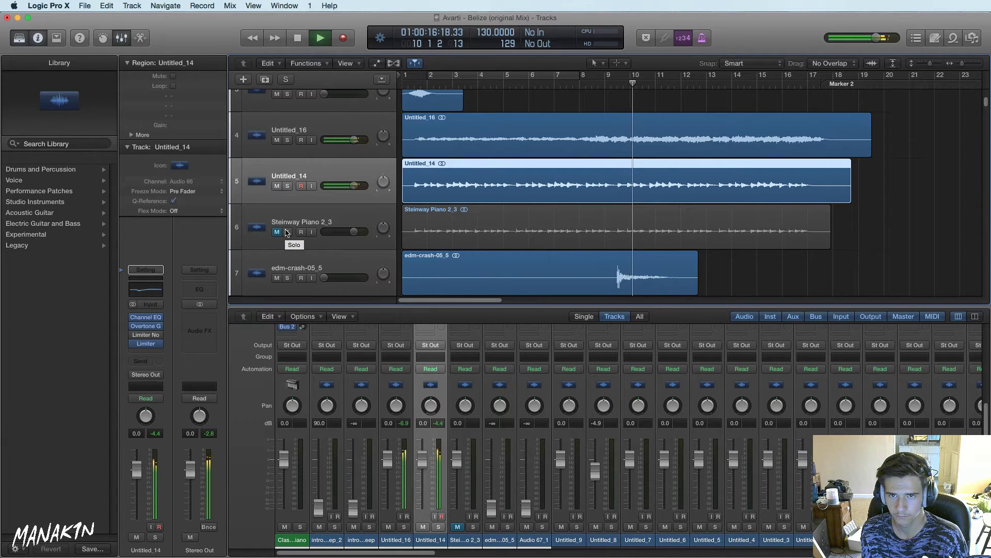
Solo Untitled_14 and turn the cycle over bars 2 to 8 back on for looped playback
key("space")
left_click(288, 187)
left_click(506, 74)
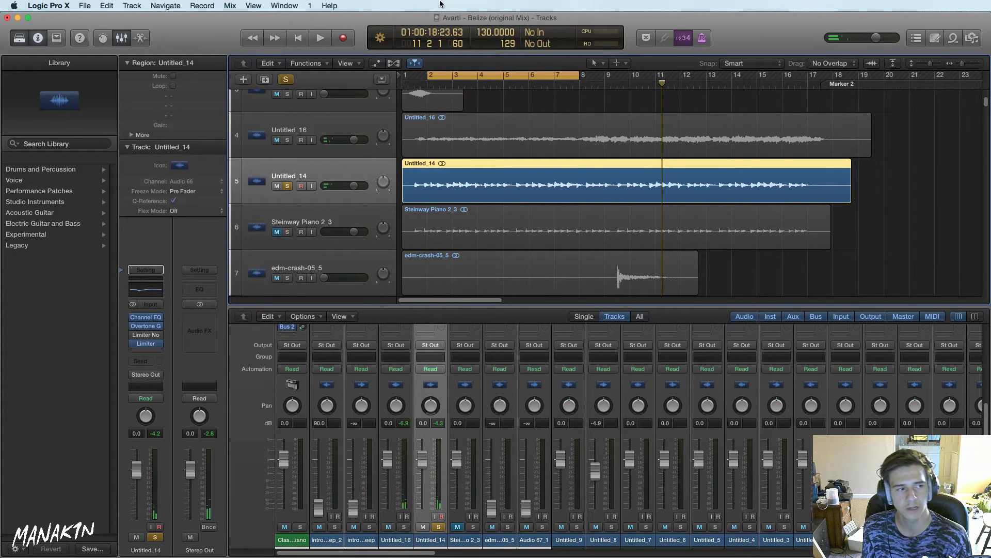
key("space")
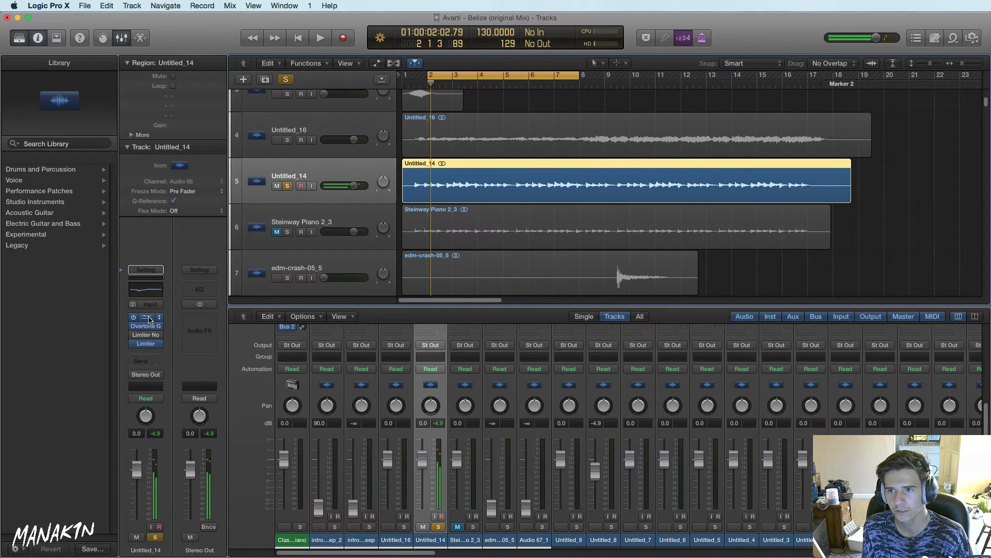
Set Untitled_14's Channel EQ mid bell to 2100 Hz, -3.0 dB, Q 0.71, and its high shelf to 1020 Hz, +3.0 dB
left_click(149, 320)
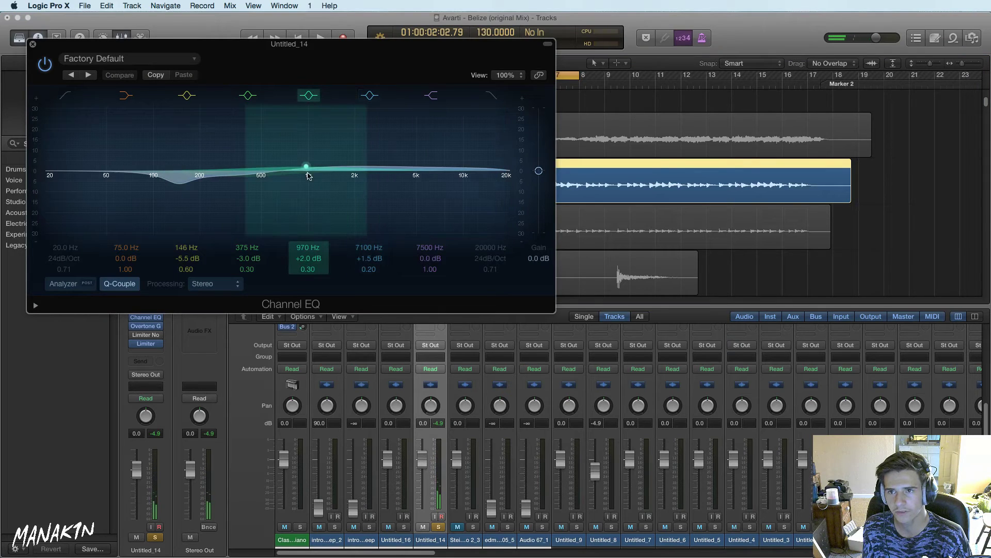
left_click_drag(307, 169, 376, 225)
key("space")
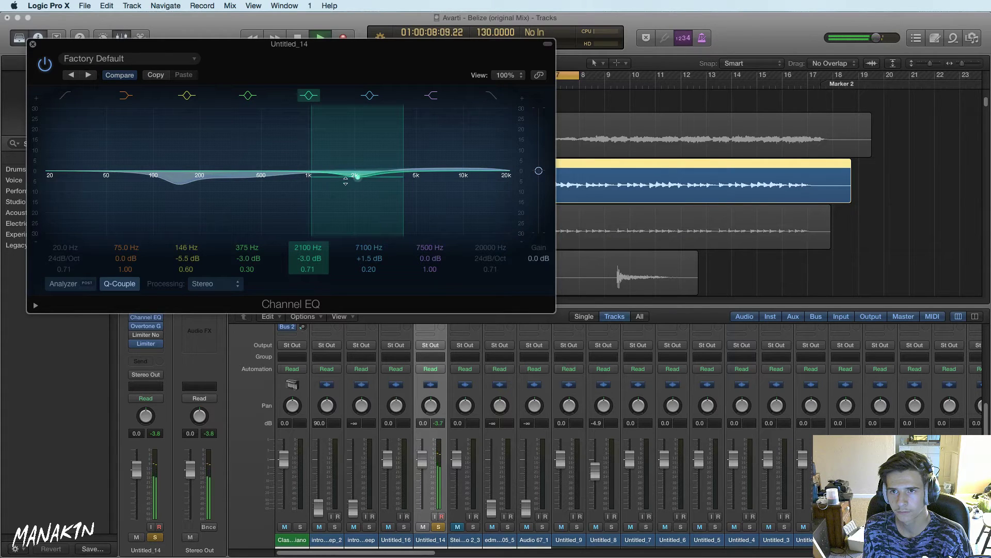
left_click_drag(438, 208, 304, 194)
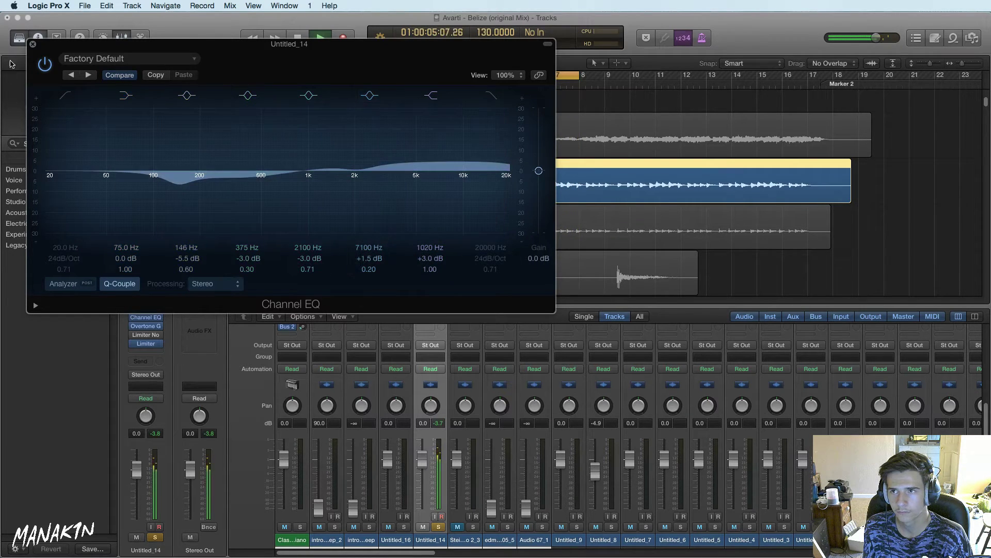
left_click(32, 45)
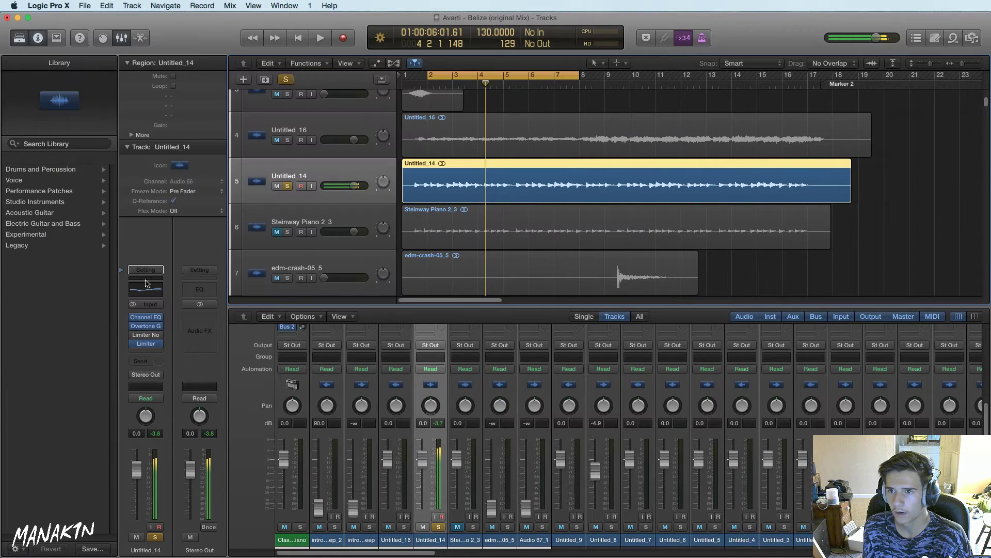
Insert a stereo Exciter on Untitled_14 between the Overtone GEQ and Limiter No6
left_click(160, 333)
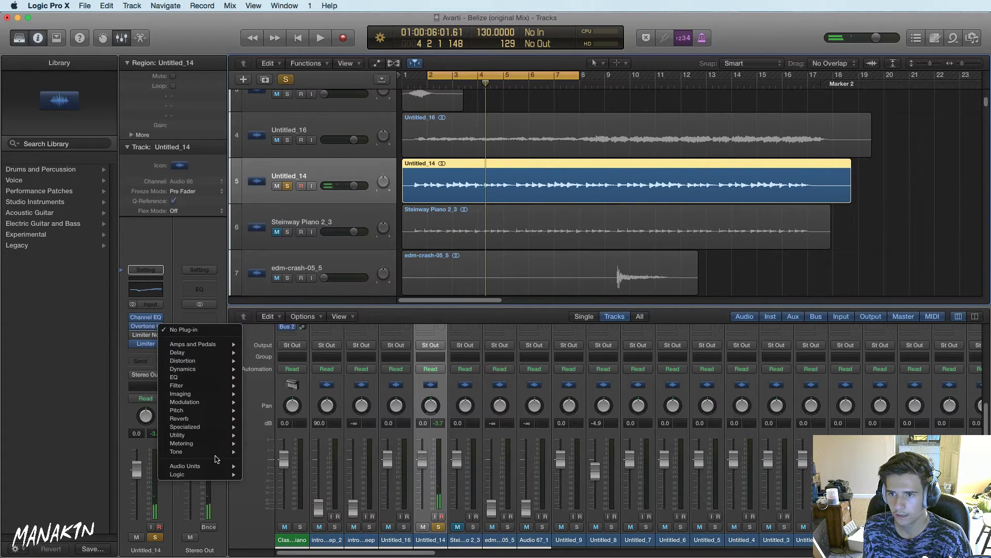
mouse_move(218, 454)
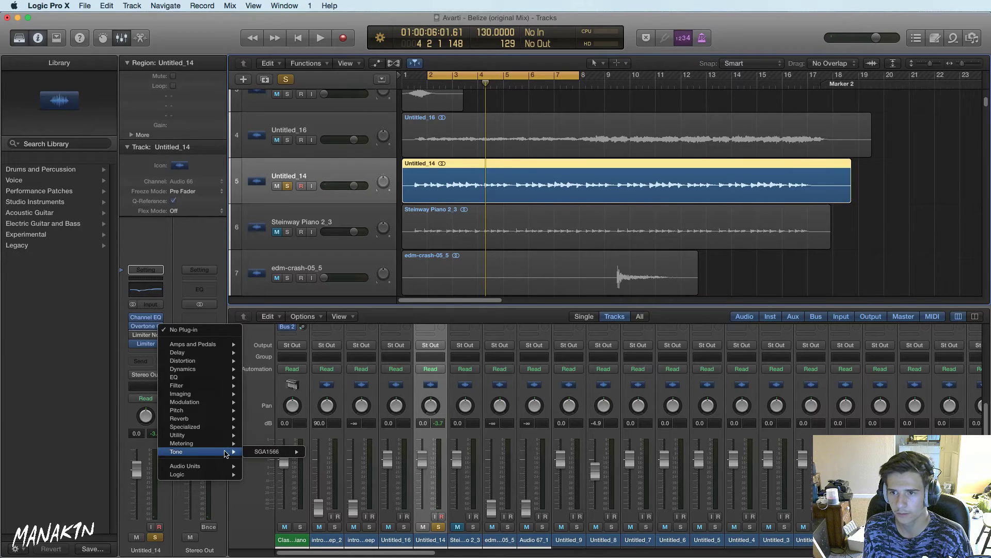
mouse_move(257, 452)
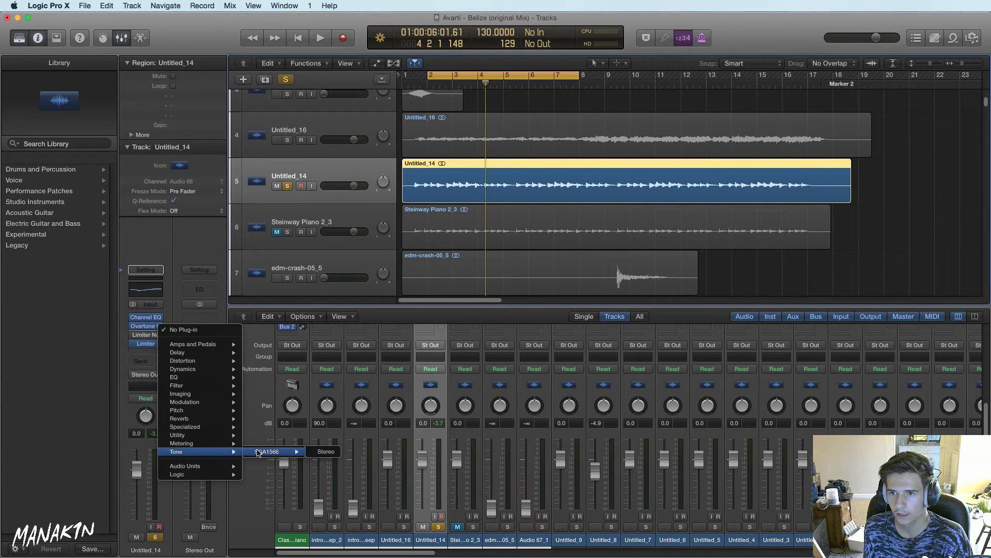
mouse_move(223, 427)
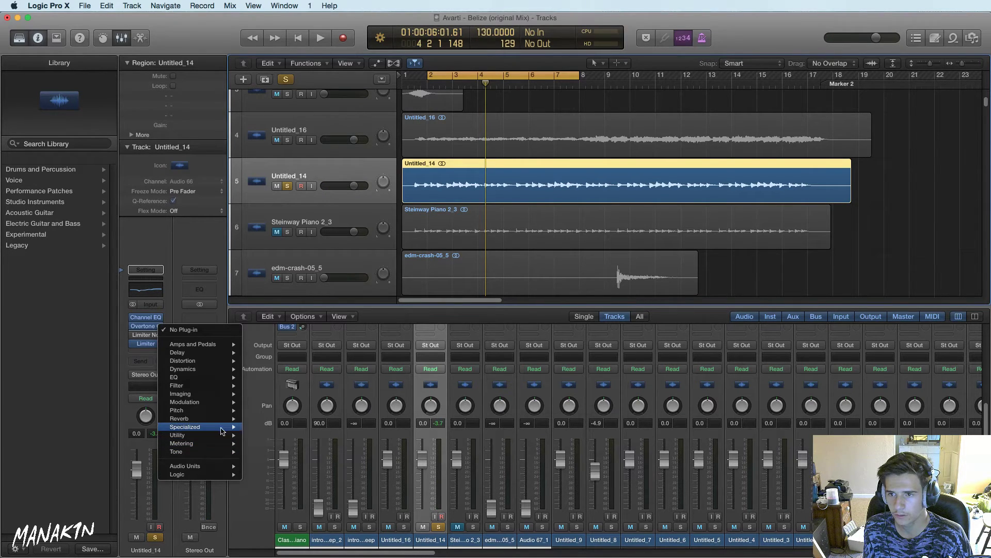
mouse_move(268, 427)
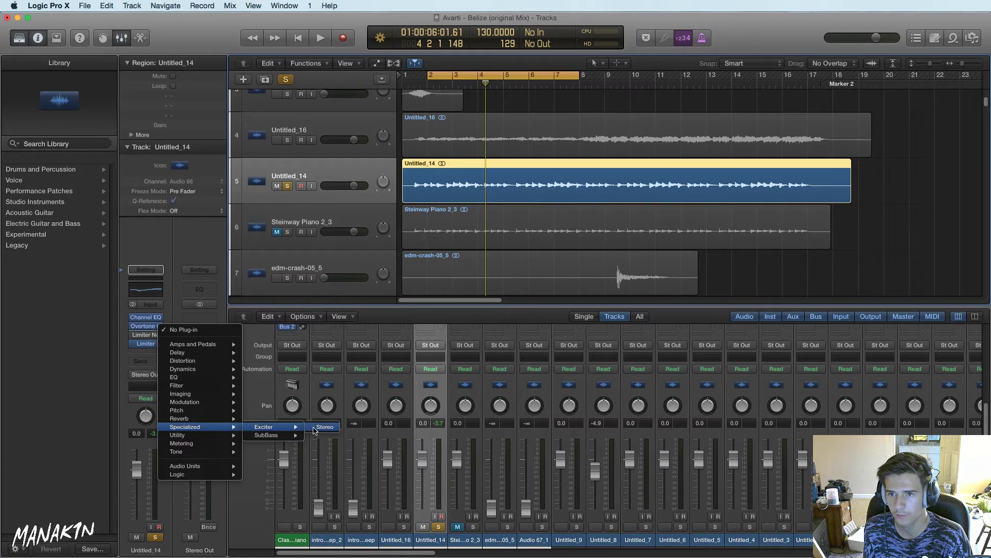
left_click(319, 428)
Set the Exciter to Color 2 with +95.2 % harmonics and a frequency of 14100 Hz while the loop plays
left_click_drag(197, 136, 199, 122)
key("space")
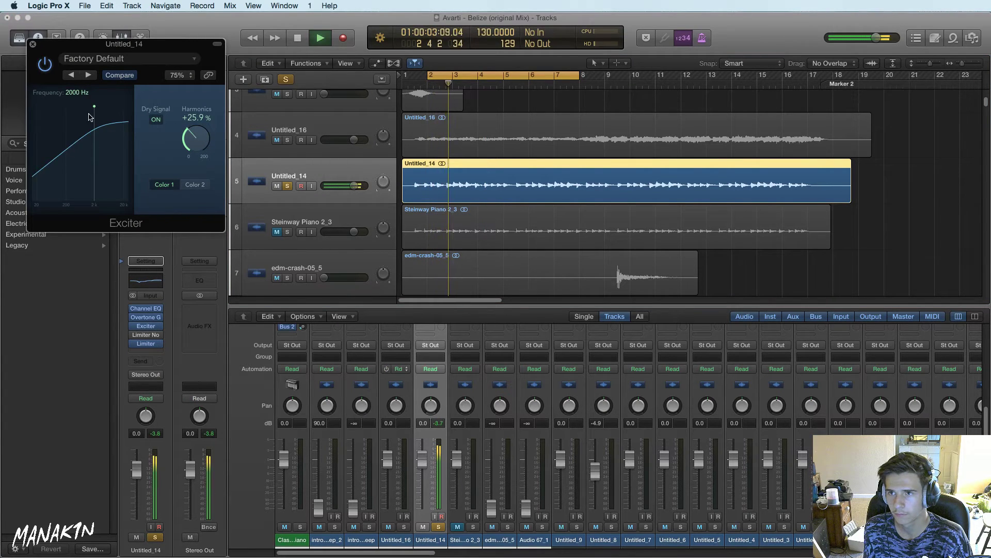
left_click_drag(94, 106, 115, 106)
left_click_drag(197, 126, 198, 98)
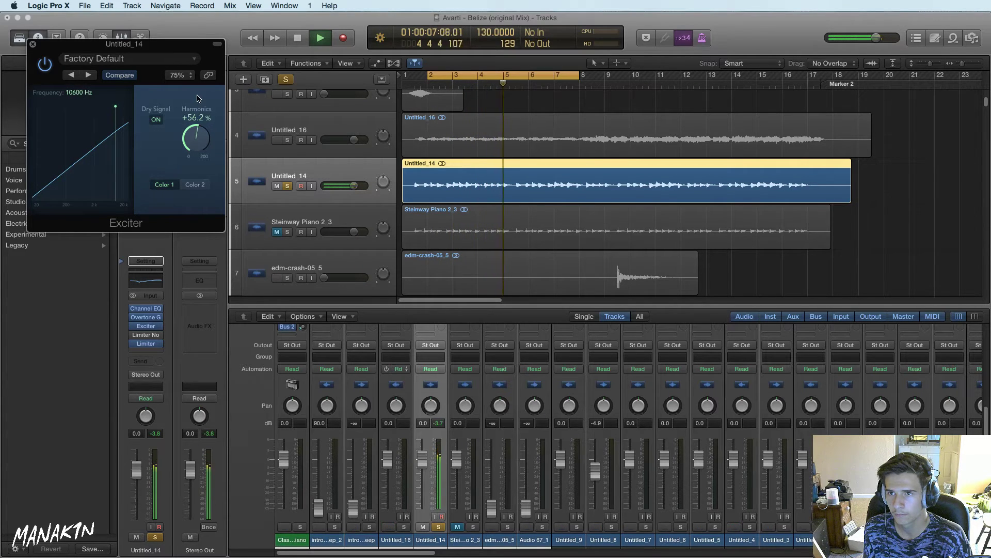
left_click_drag(115, 106, 116, 107)
left_click(195, 185)
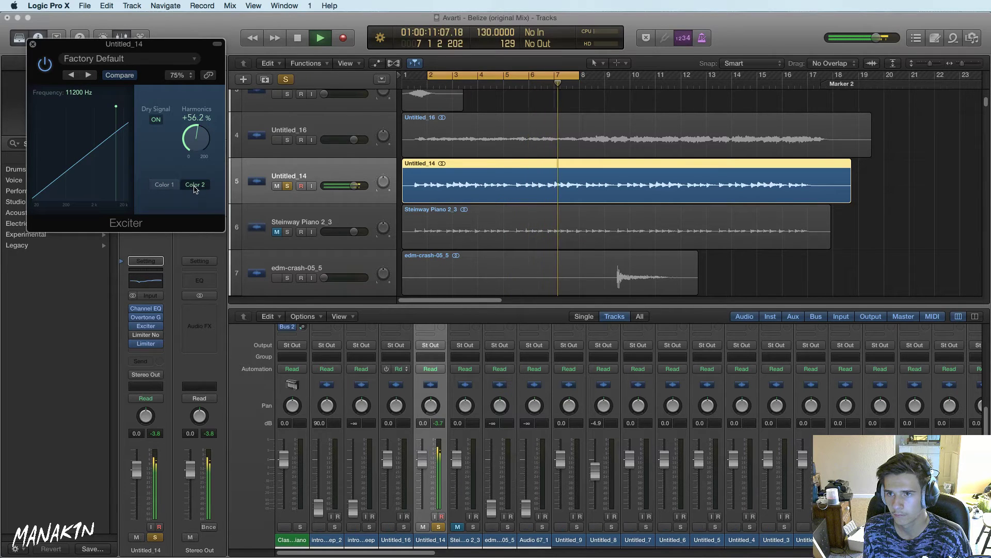
left_click_drag(210, 139, 210, 107)
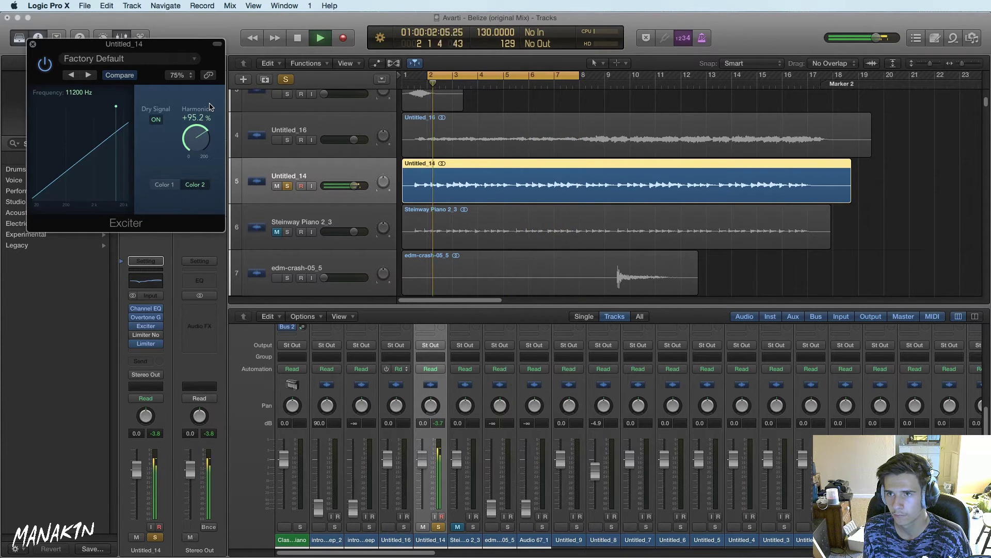
left_click_drag(117, 108, 119, 111)
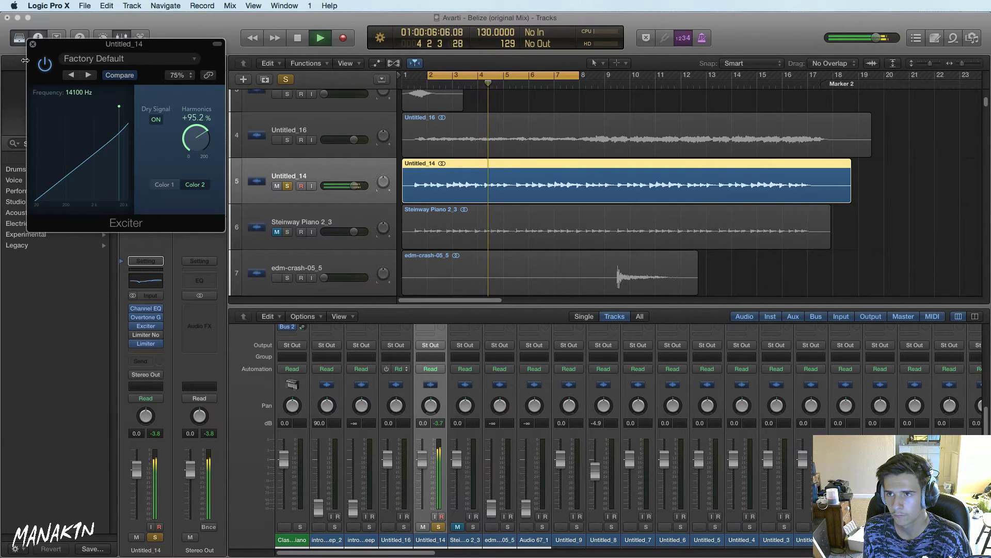
Compare the loop with the Exciter bypassed, set its frequency to 12600 Hz, and stop playback
left_click(44, 64)
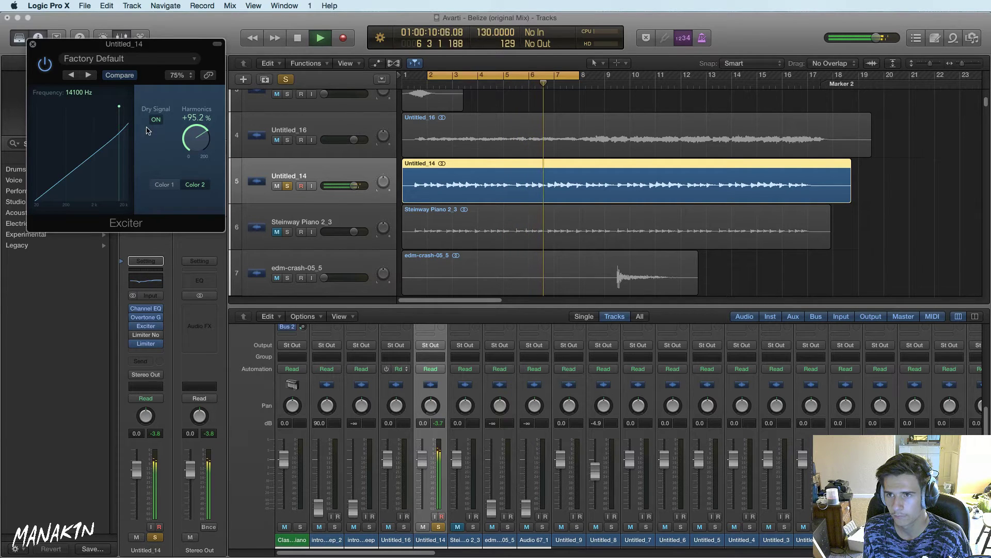
left_click_drag(118, 107, 118, 110)
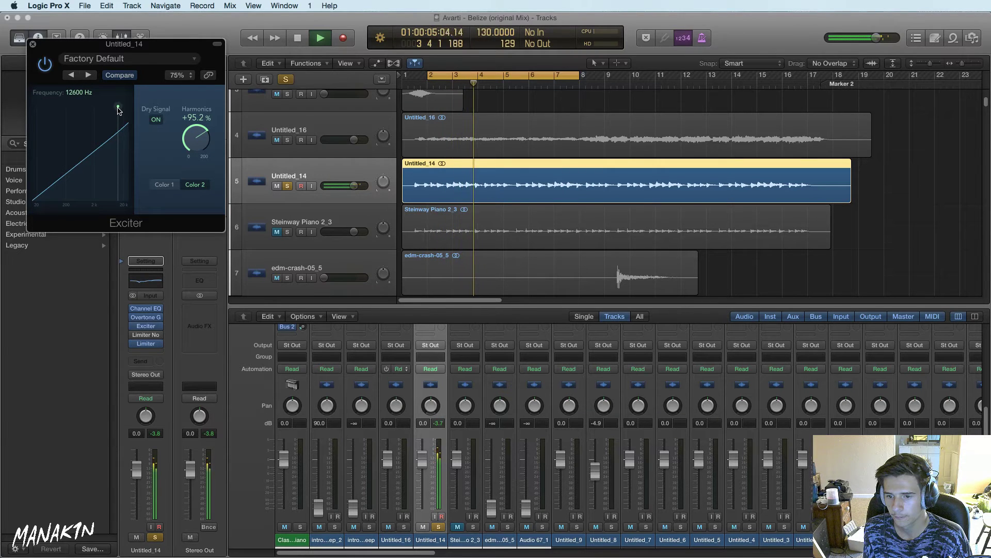
key("space")
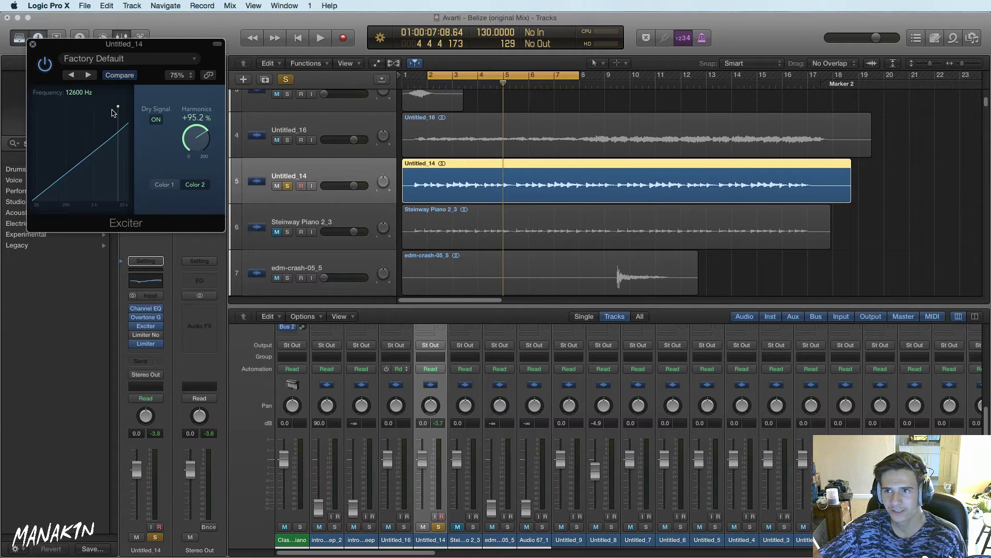
left_click_drag(58, 66, 318, 164)
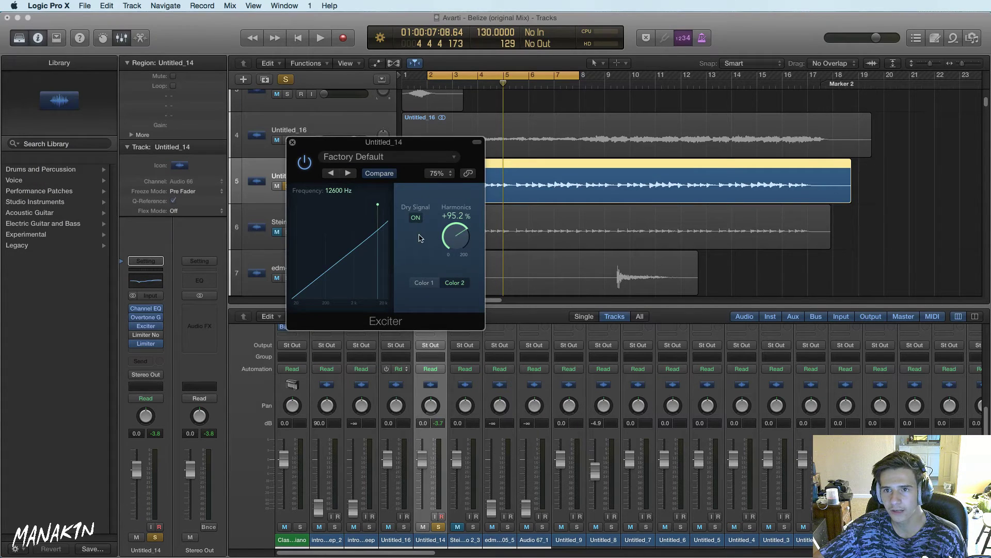
Bypass the Exciter on Untitled_14 and insert the SPL Vitalizer MK2-T directly after it
mouse_move(136, 328)
left_click(148, 331)
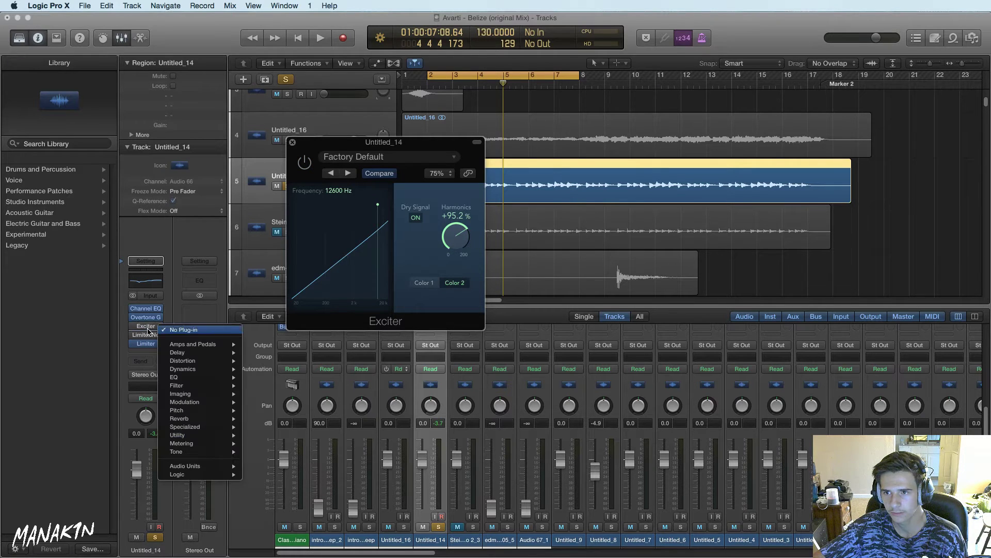
mouse_move(219, 474)
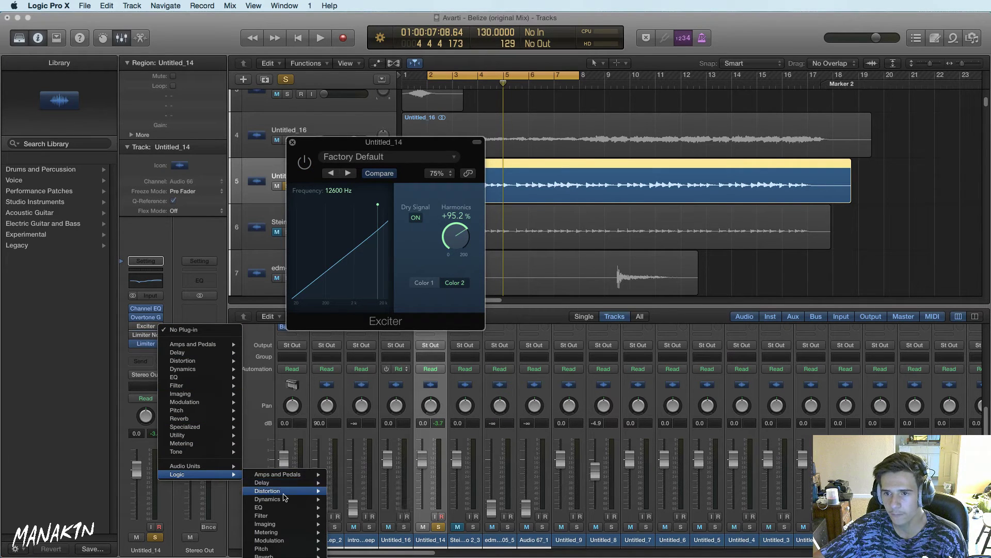
mouse_move(300, 500)
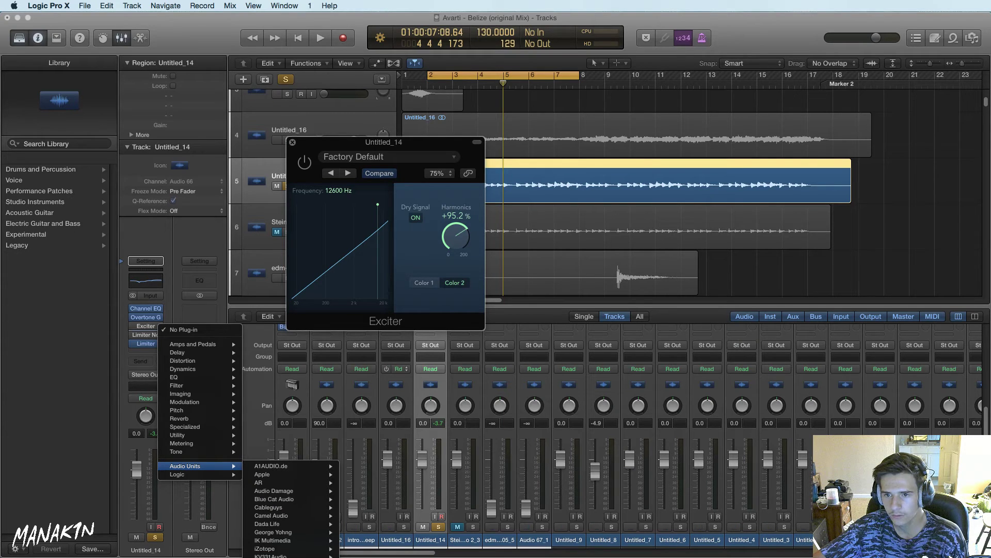
left_click(371, 549)
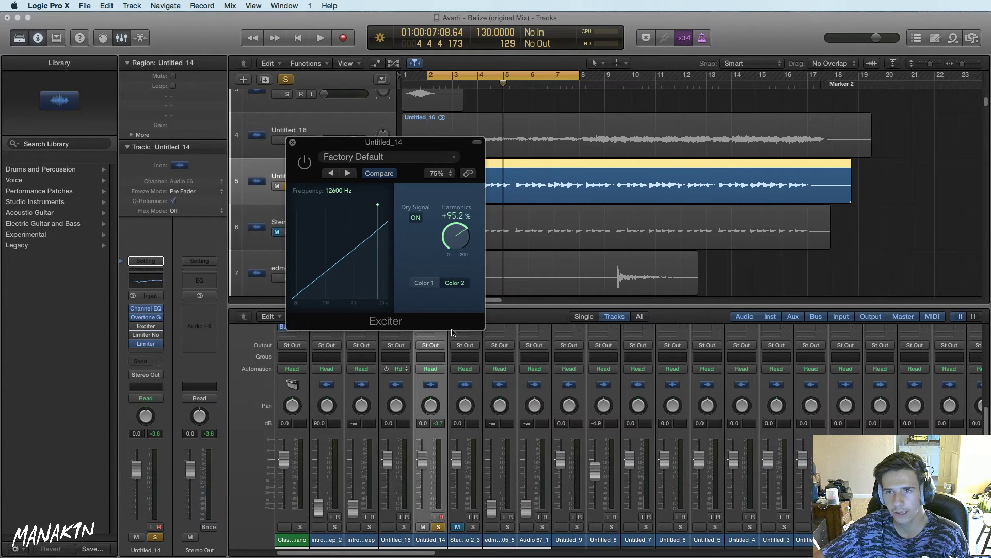
left_click_drag(297, 48, 650, 315)
Adjust the Vitalizer's Bass, Mid-Hi Tune, Process and LC-EQ amounts while the loop plays
key("space")
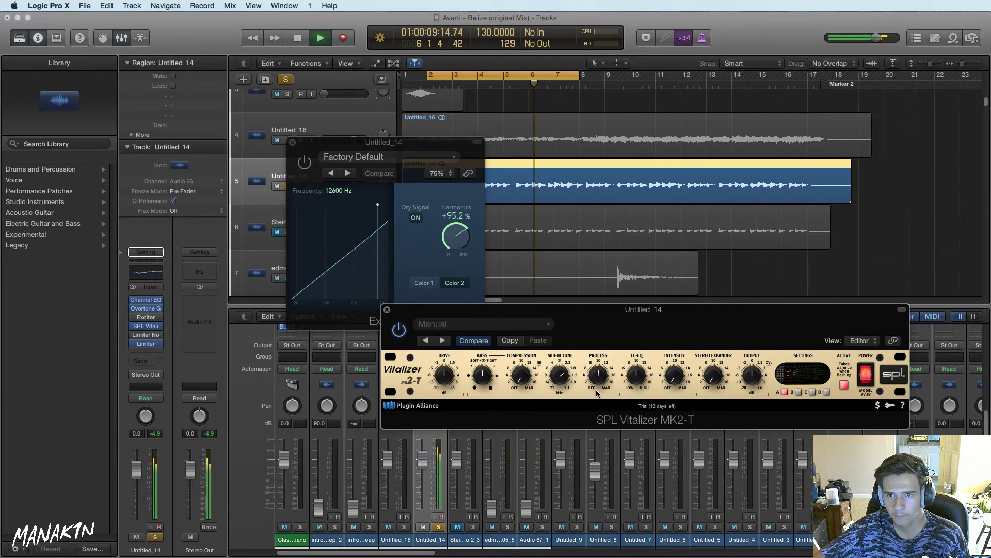
left_click_drag(485, 375, 483, 400)
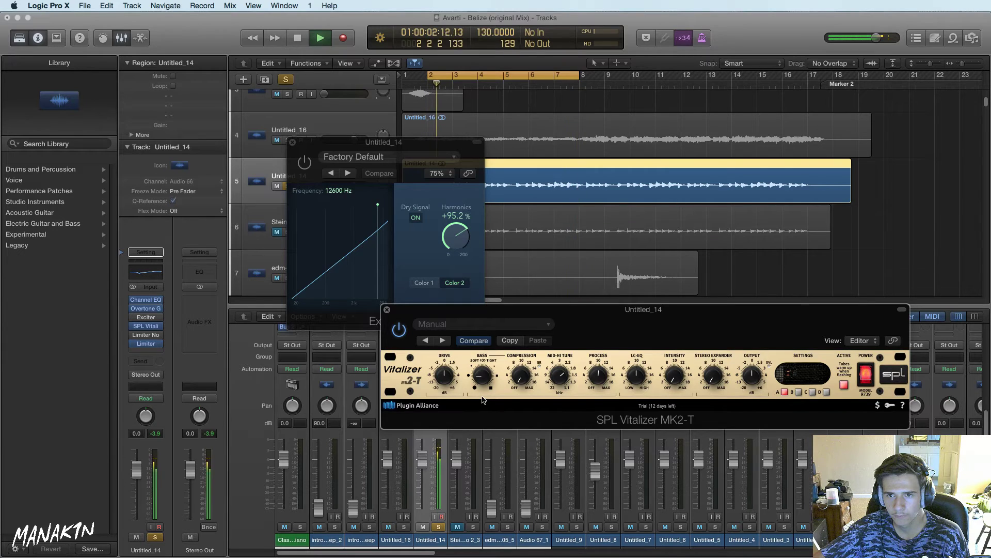
left_click_drag(487, 377, 483, 397)
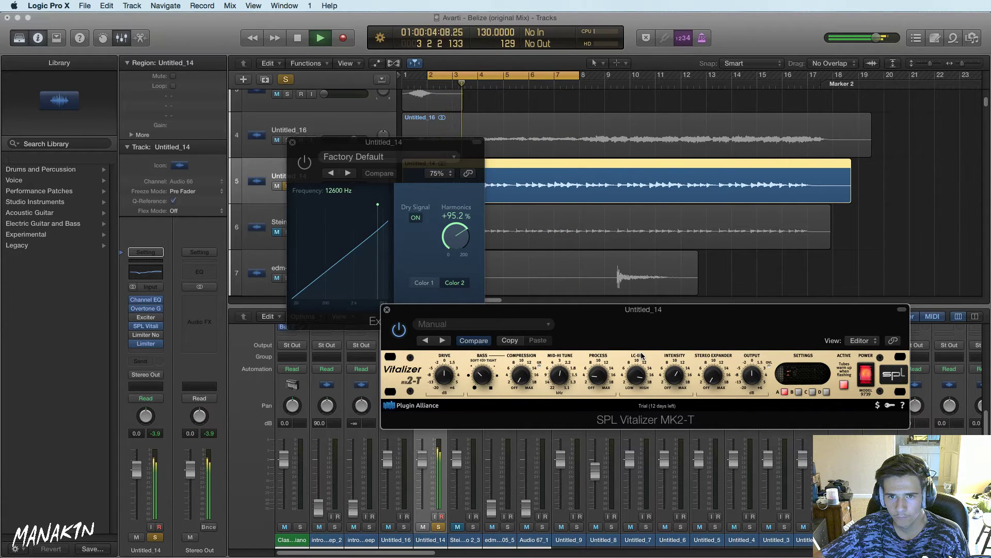
Compare the loop with the Vitalizer bypassed and active, stop playback, and close both plug-in windows
left_click(397, 329)
left_click(397, 329)
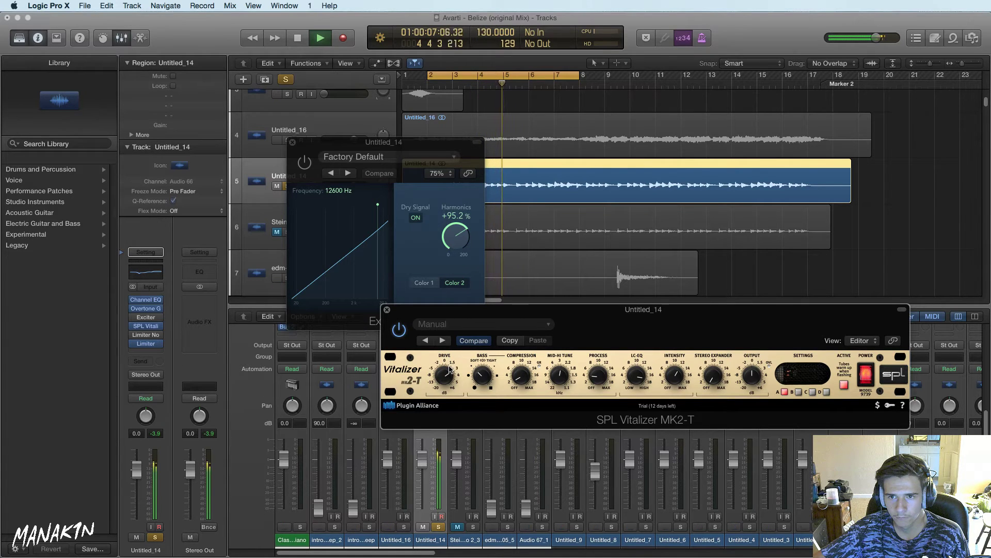
left_click(401, 331)
left_click(387, 310)
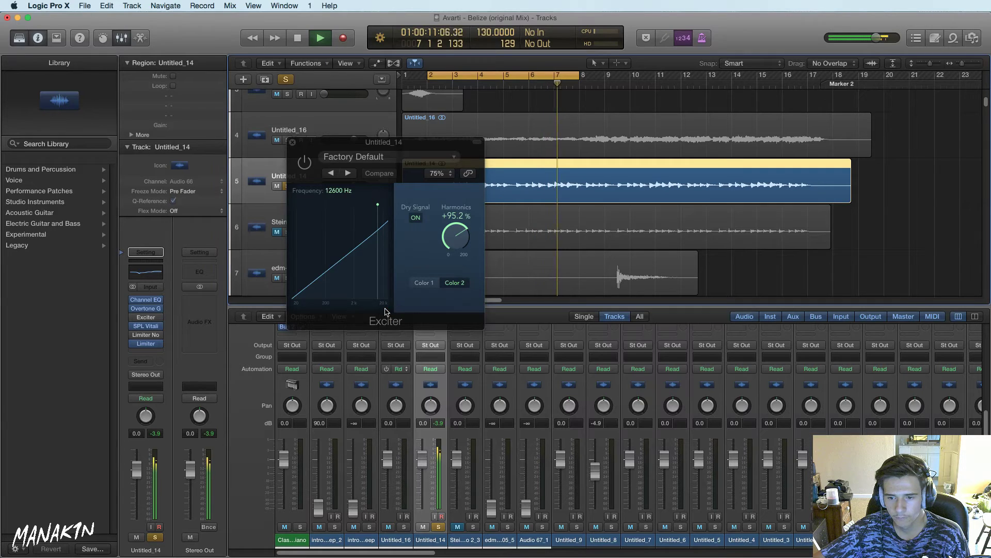
key("space")
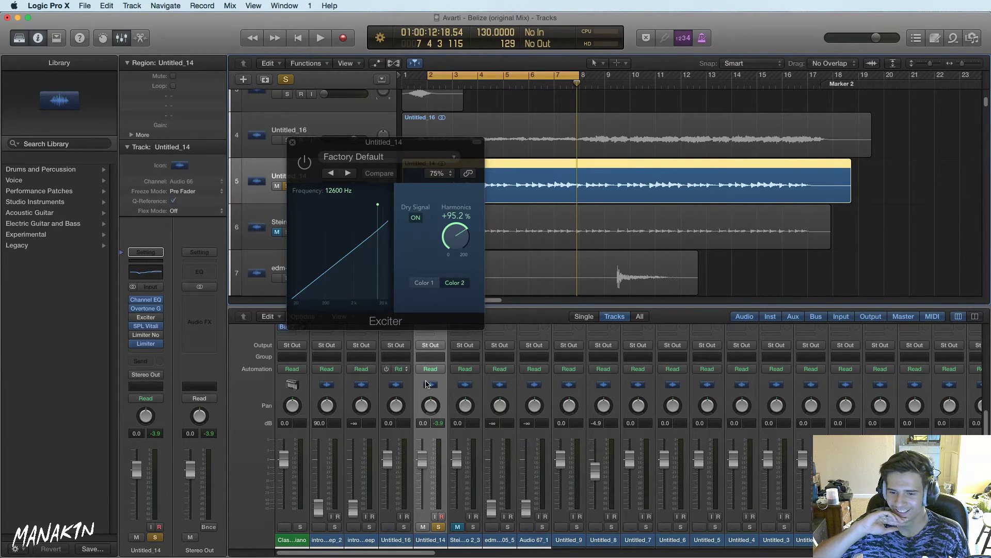
left_click(292, 142)
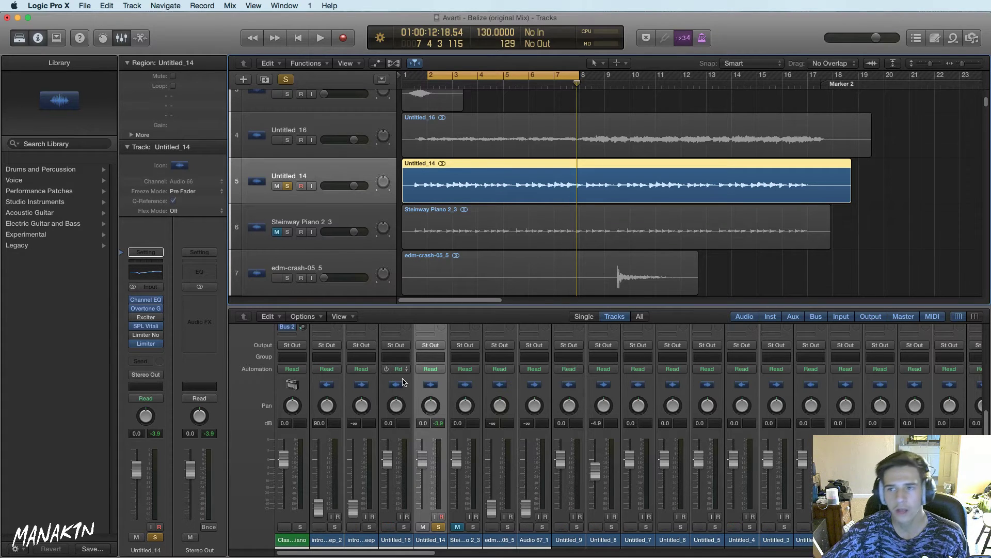
Insert a Gain plug-in after the Limiter on Untitled_14 and set its gain to -90.1 dB
left_click(152, 352)
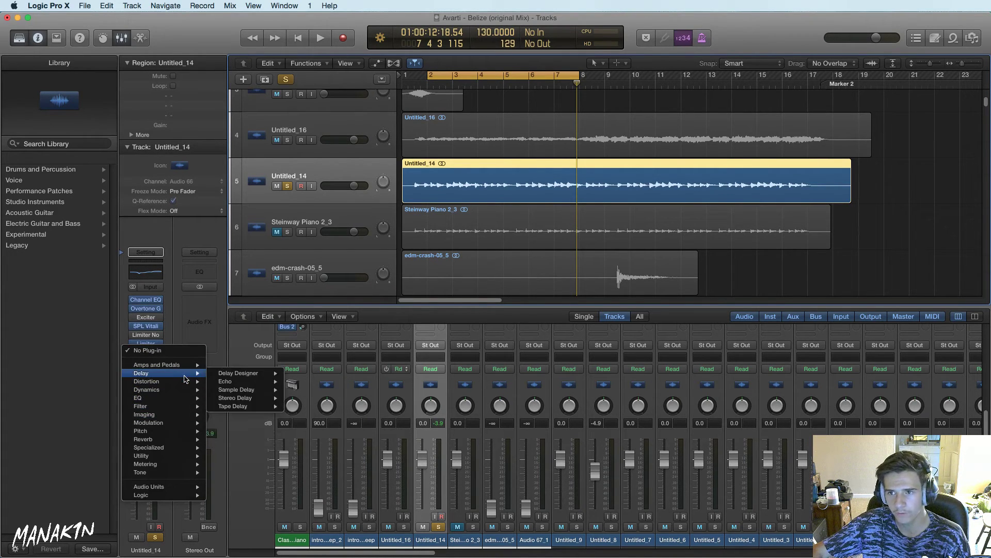
mouse_move(191, 458)
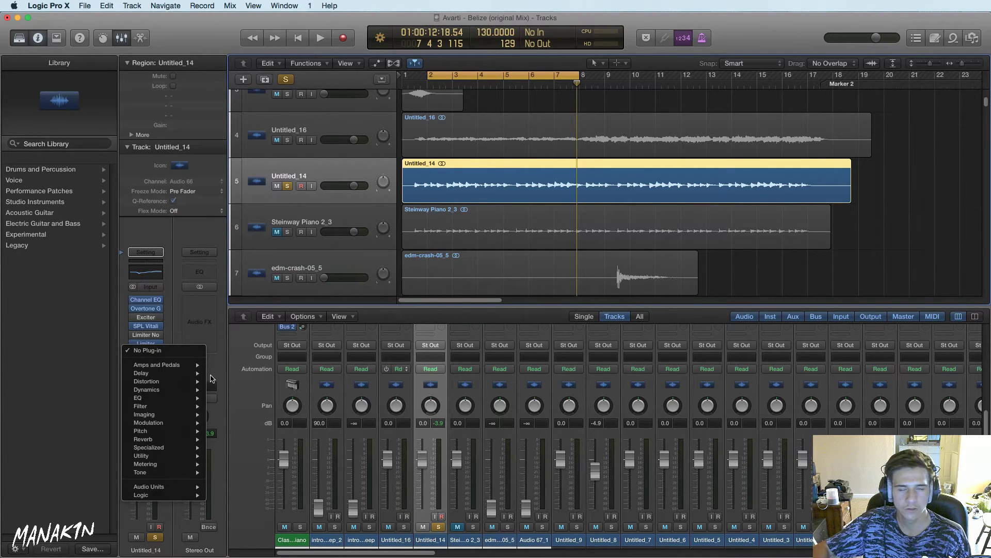
mouse_move(176, 407)
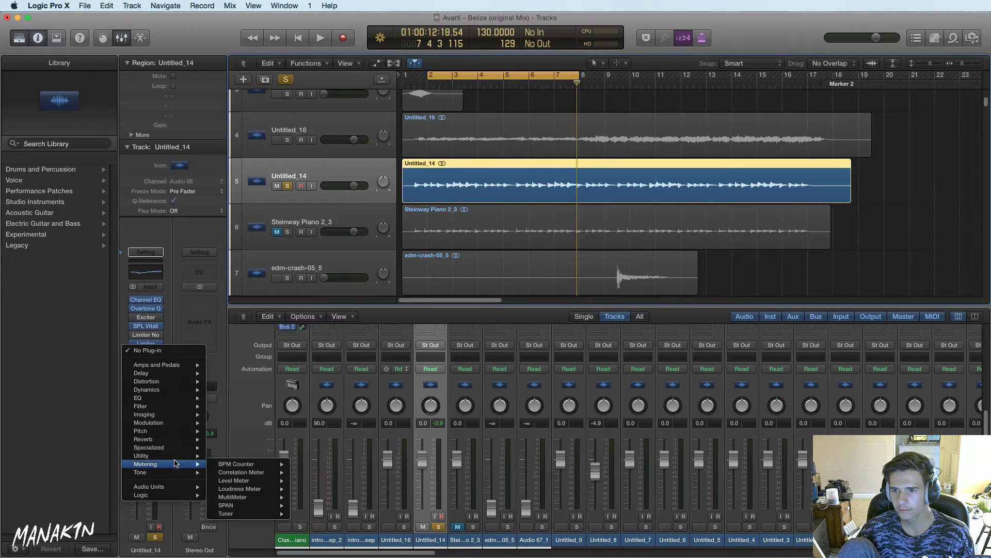
mouse_move(176, 458)
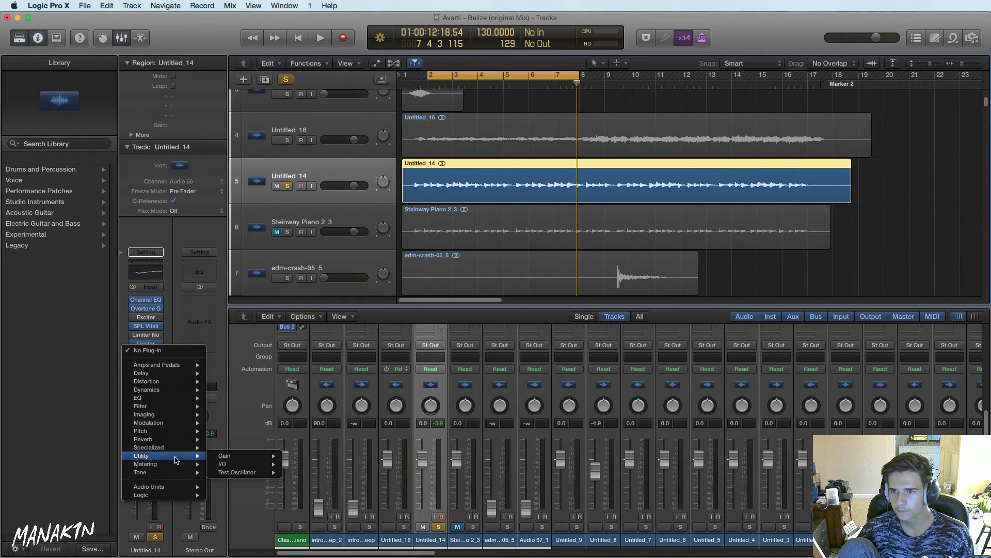
mouse_move(243, 457)
left_click(303, 456)
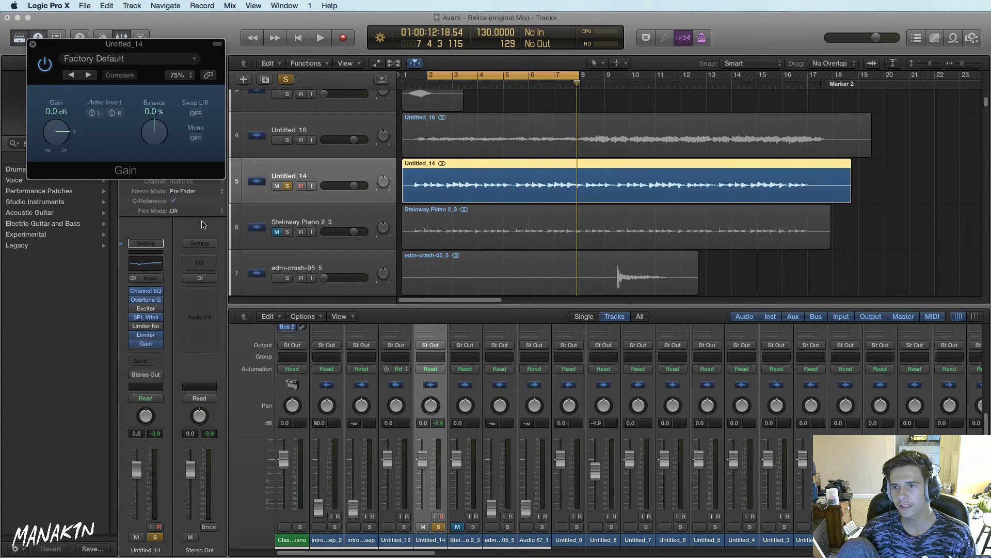
left_click_drag(112, 60, 486, 172)
left_click_drag(430, 240, 433, 355)
left_click_drag(433, 252, 442, 292)
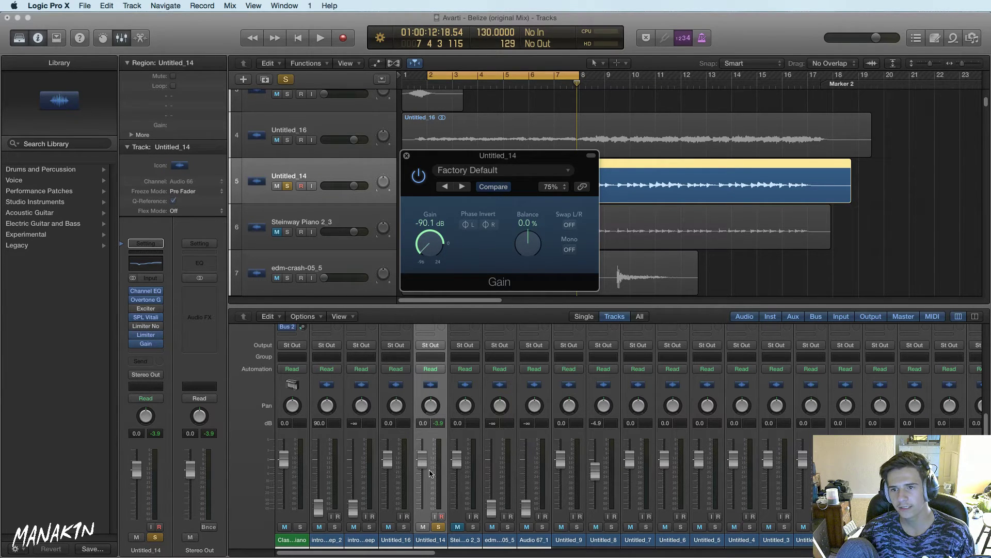
Sweep the piano instrument channel's fader down close to silence and back up to 0.7 dB
left_click_drag(281, 457, 284, 499)
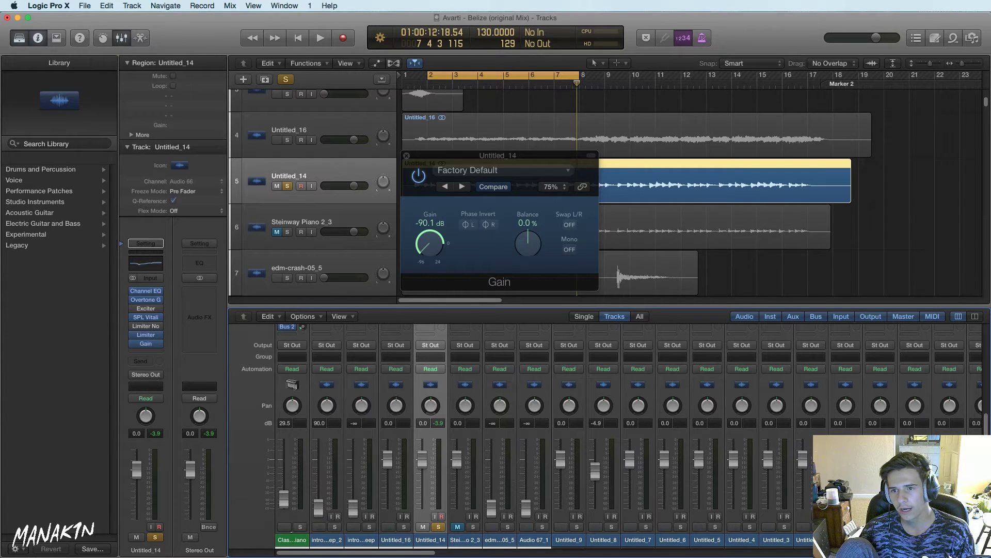
left_click_drag(284, 501, 284, 508)
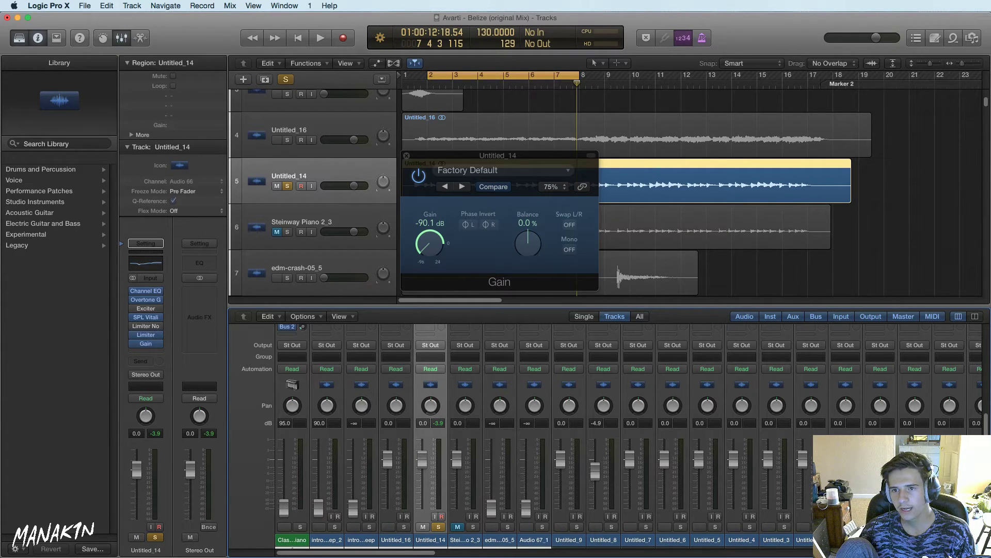
left_click_drag(284, 508, 284, 456)
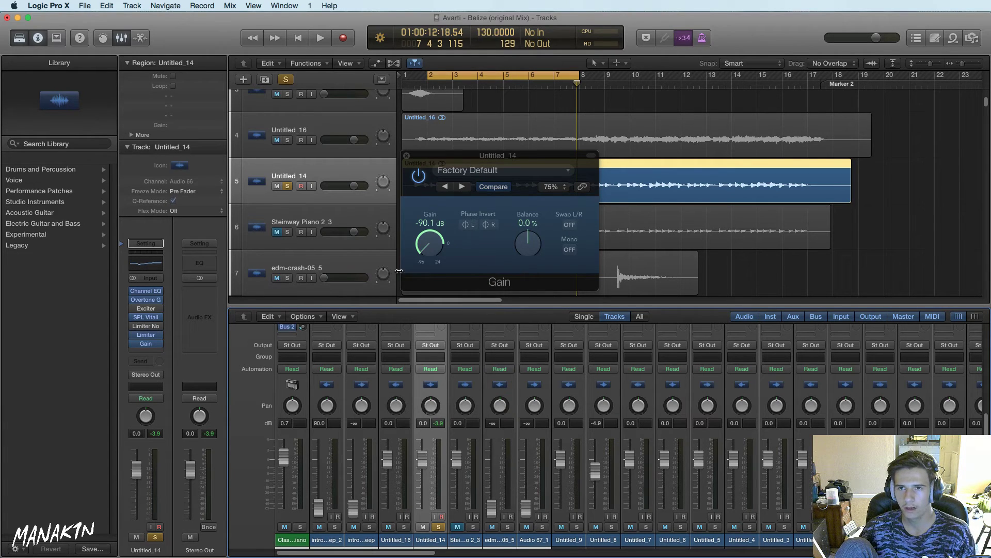
Raise the Gain plug-in on Untitled_14 to -1.2 dB and lower it to -12.2 dB
left_click_drag(422, 253, 428, 203)
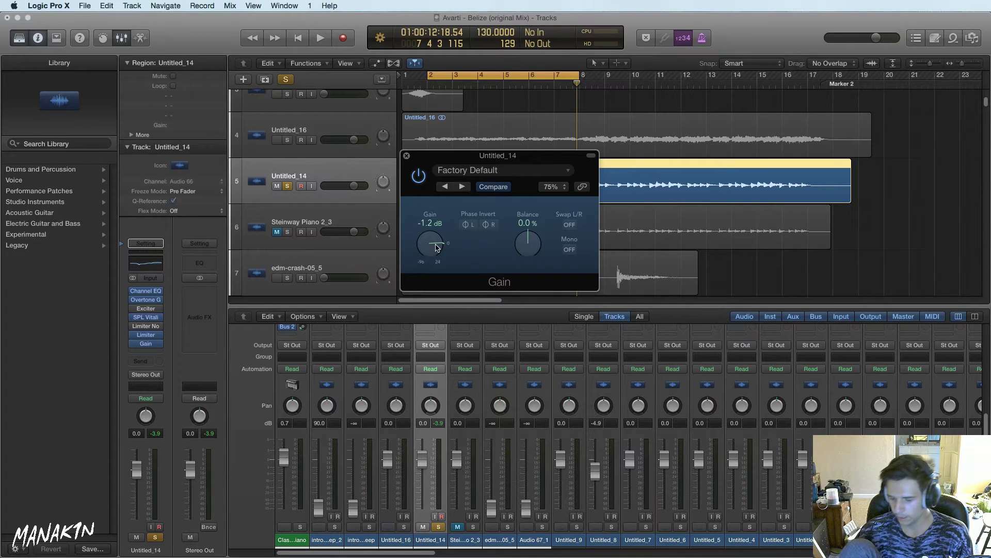
left_click_drag(436, 246, 429, 292)
left_click_drag(427, 331, 432, 371)
left_click_drag(433, 464, 437, 532)
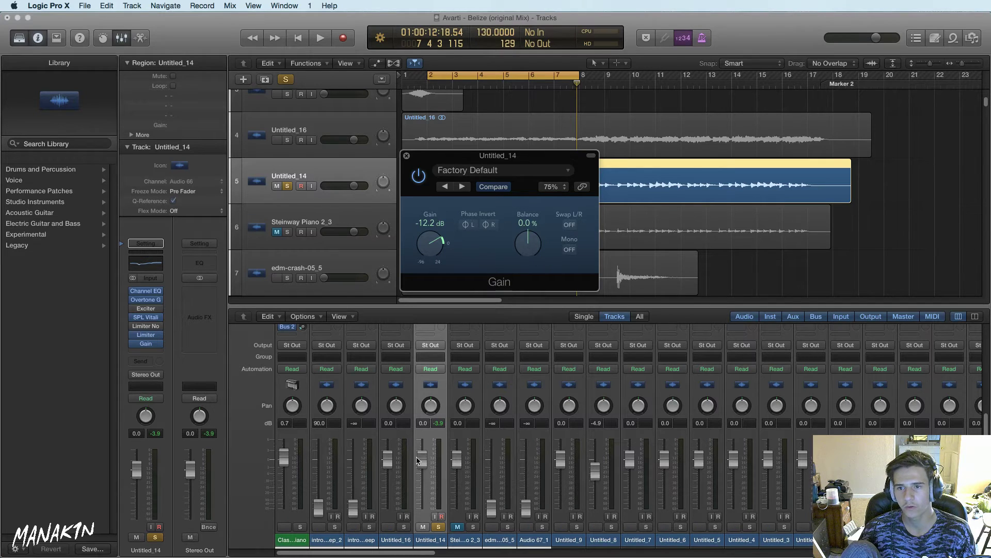
Close the Gain window and remove the Gain plug-in from Untitled_14
left_click(406, 155)
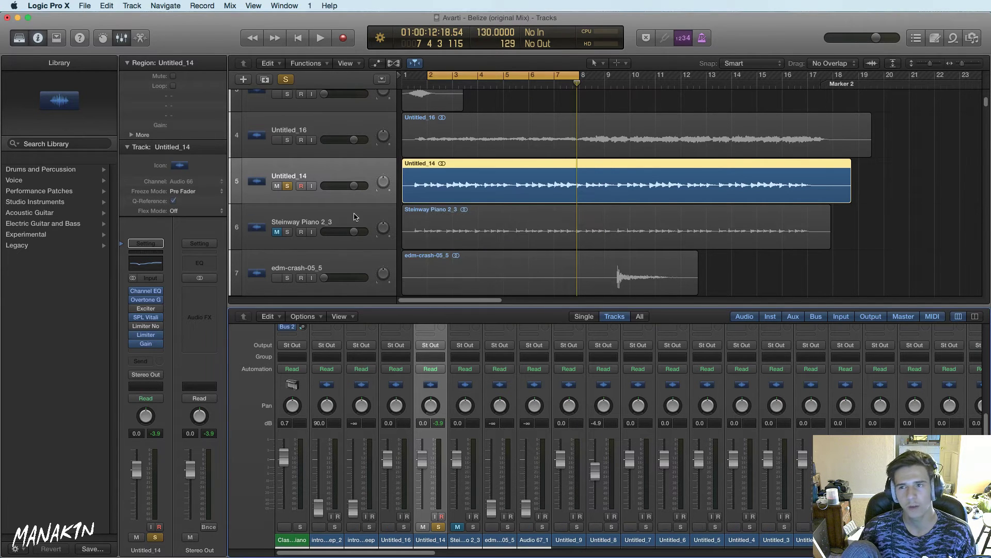
left_click(159, 344)
left_click(161, 361)
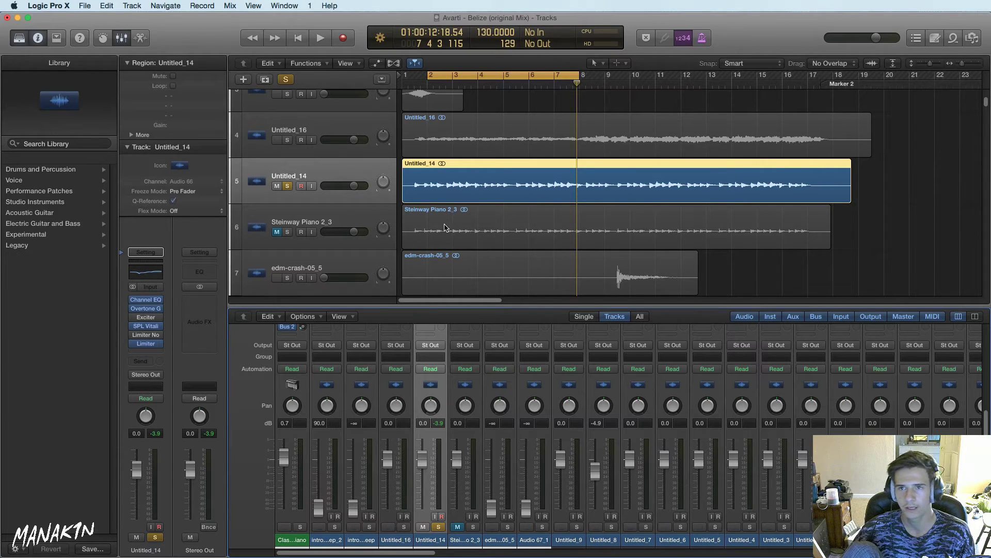
Audition Untitled_14's Channel EQ mid bell off and on, then set it to 2450 Hz, -4.0 dB, Q 0.54
key("space")
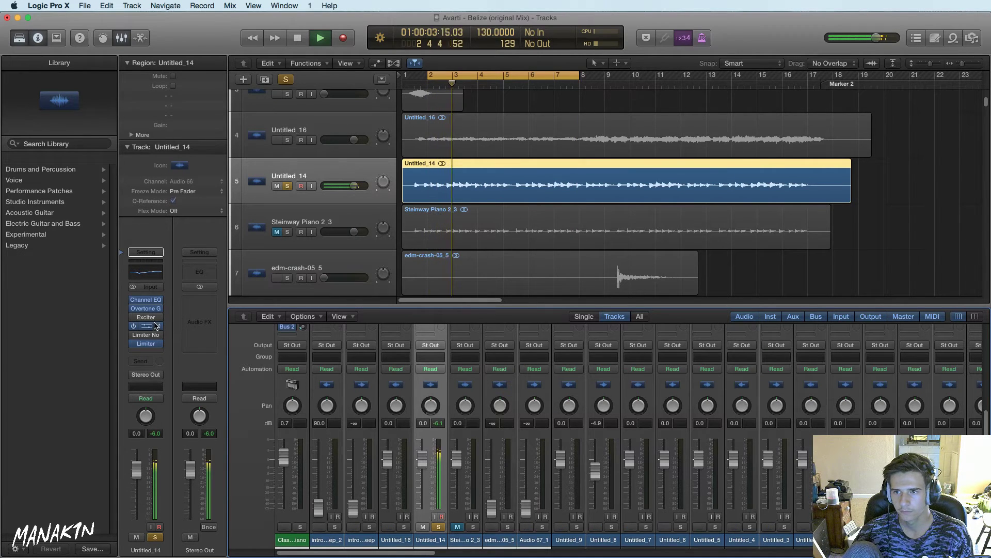
left_click(148, 302)
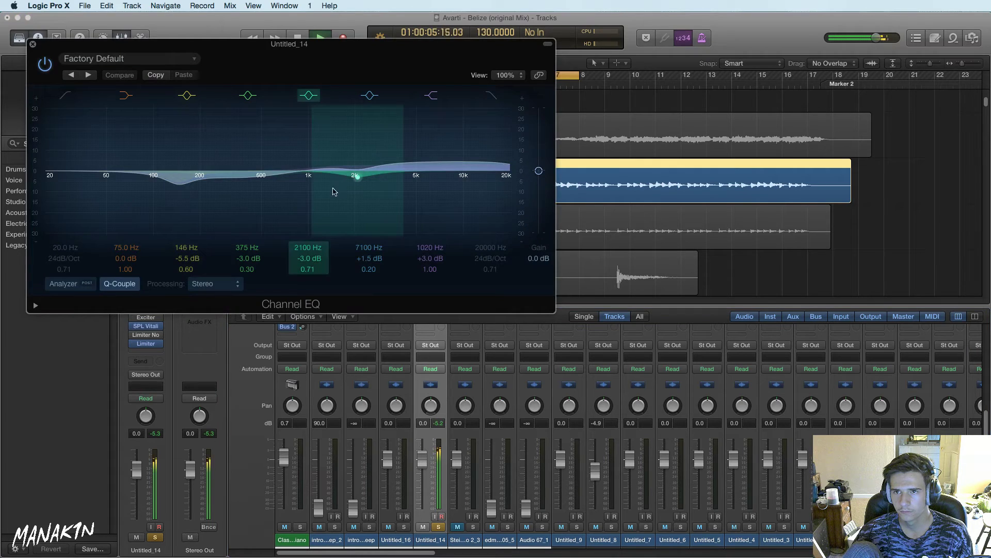
left_click(310, 96)
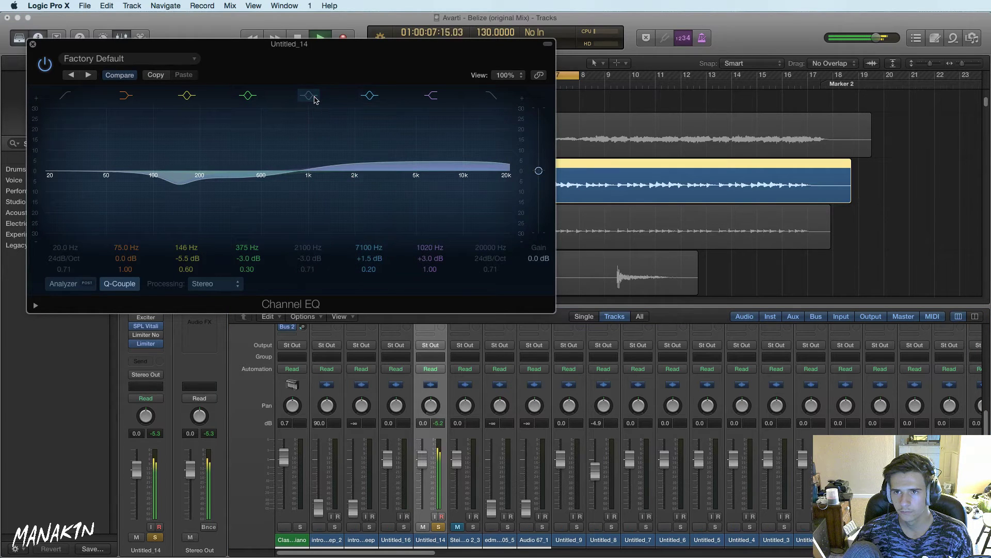
left_click(309, 96)
left_click_drag(367, 188, 406, 196)
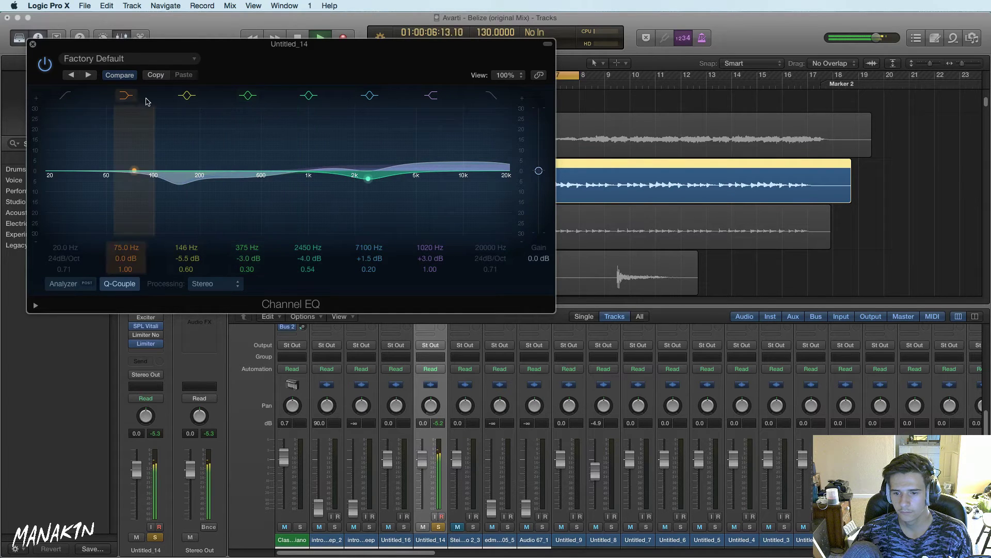
key("space")
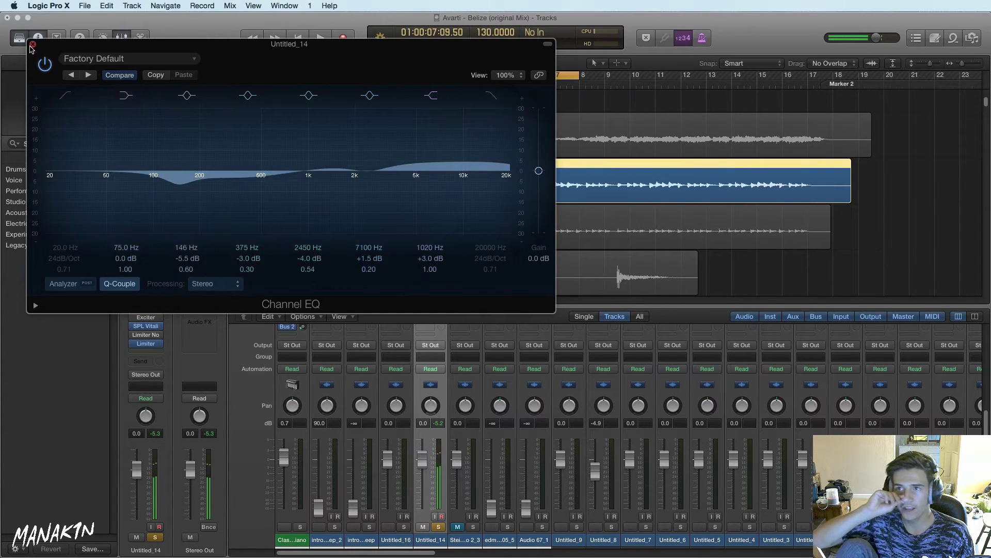
left_click(31, 45)
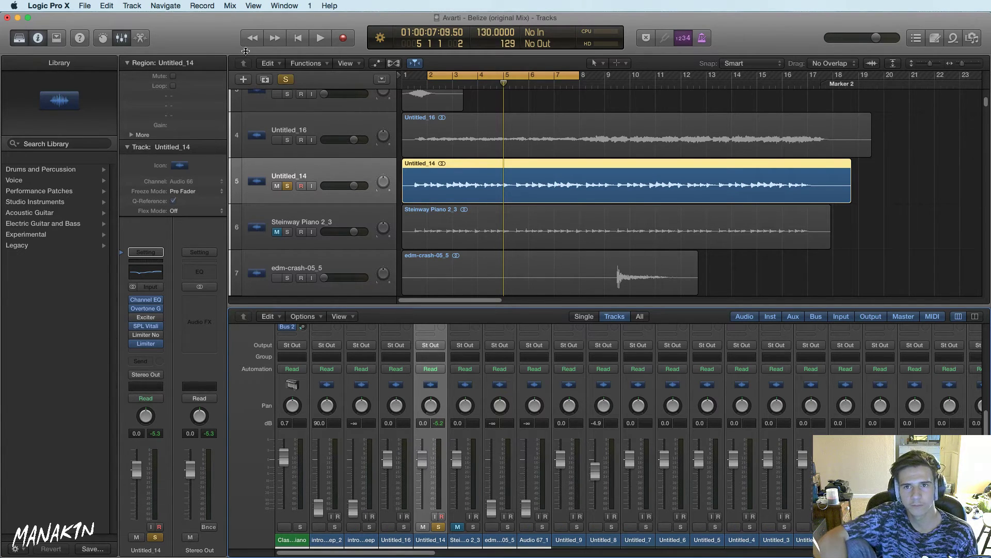
Replay the Untitled_14 loop and check the Overtone GEQ settings
key("space")
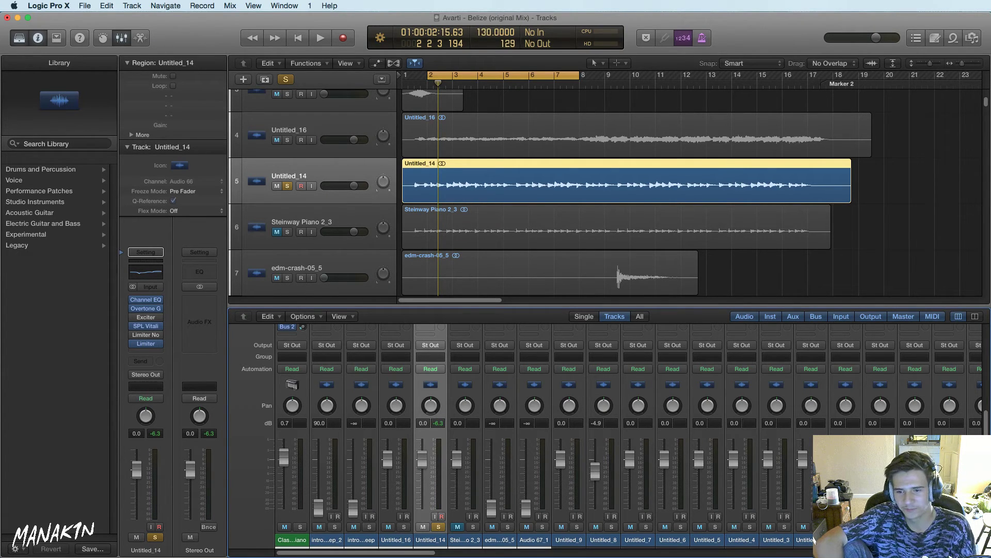
key("space")
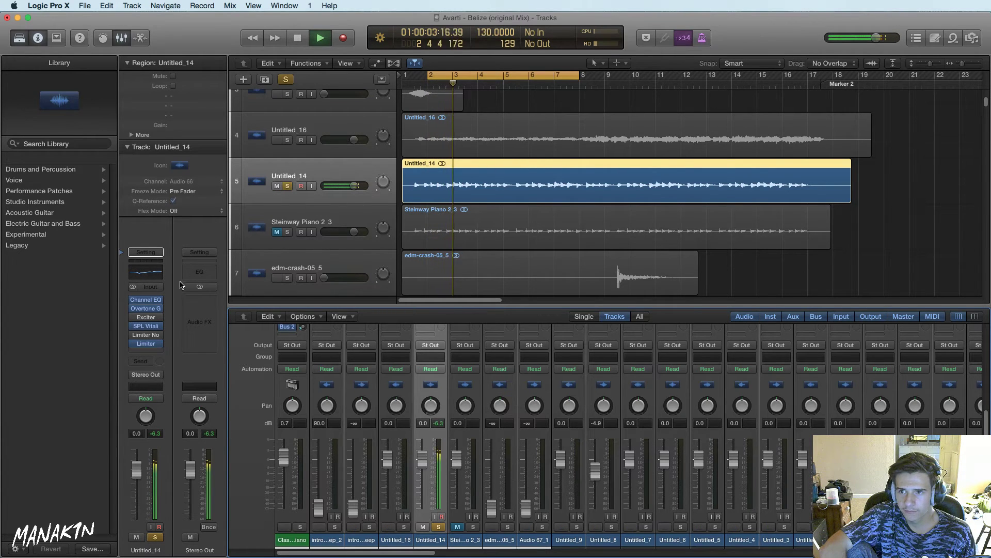
left_click(147, 302)
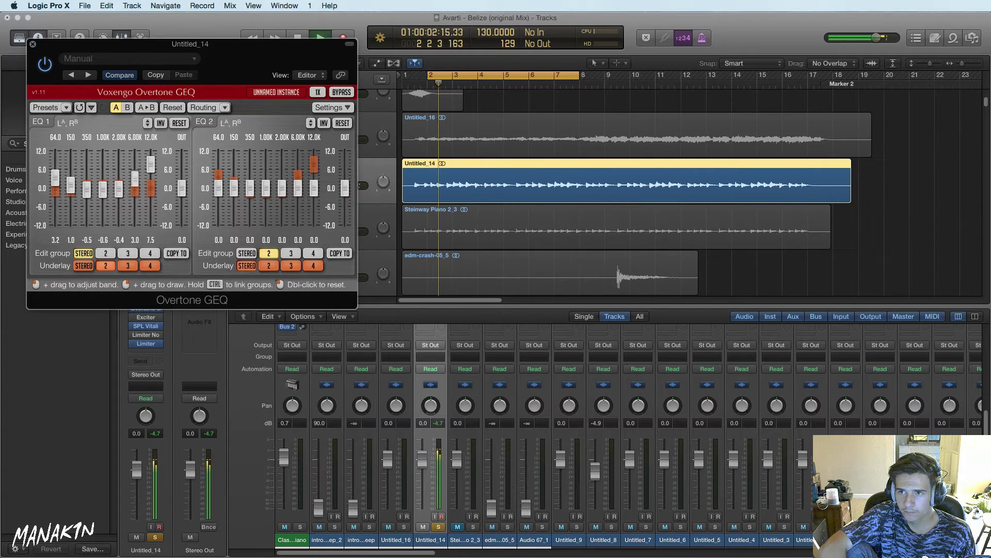
key("super+w")
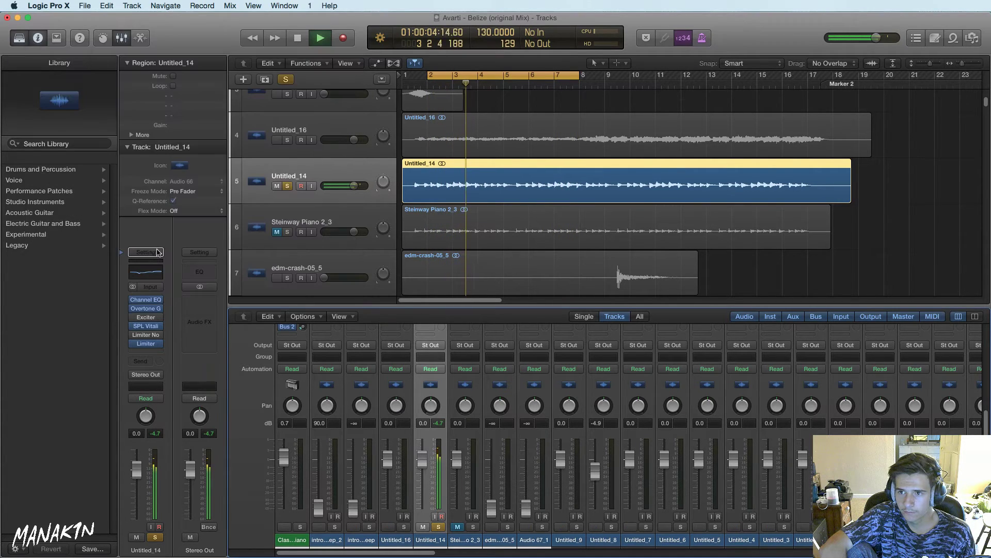
mouse_move(134, 327)
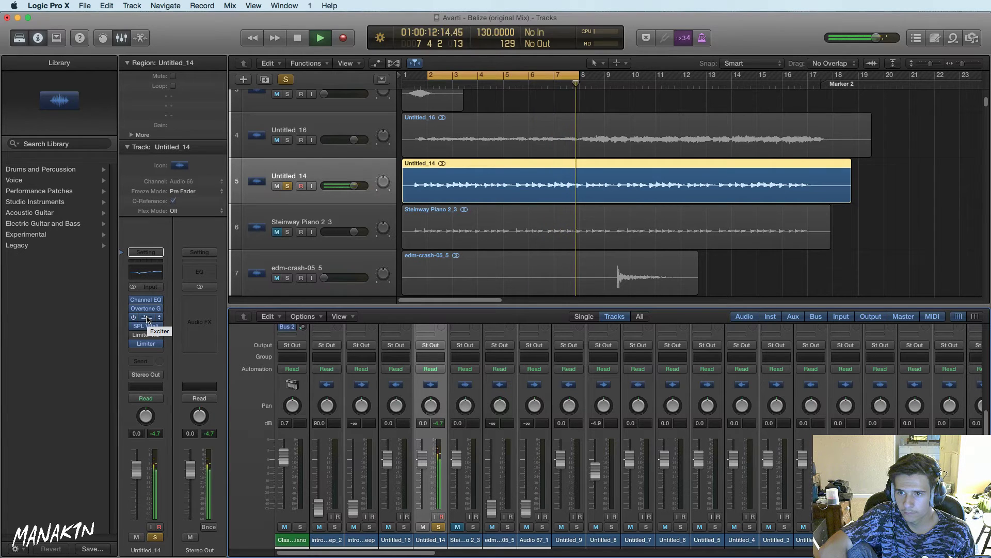
Check Untitled_14's Exciter settings and compare the loop with Channel EQ, Overtone GEQ and Exciter bypassed and active
left_click(147, 319)
key("space")
key("super+w")
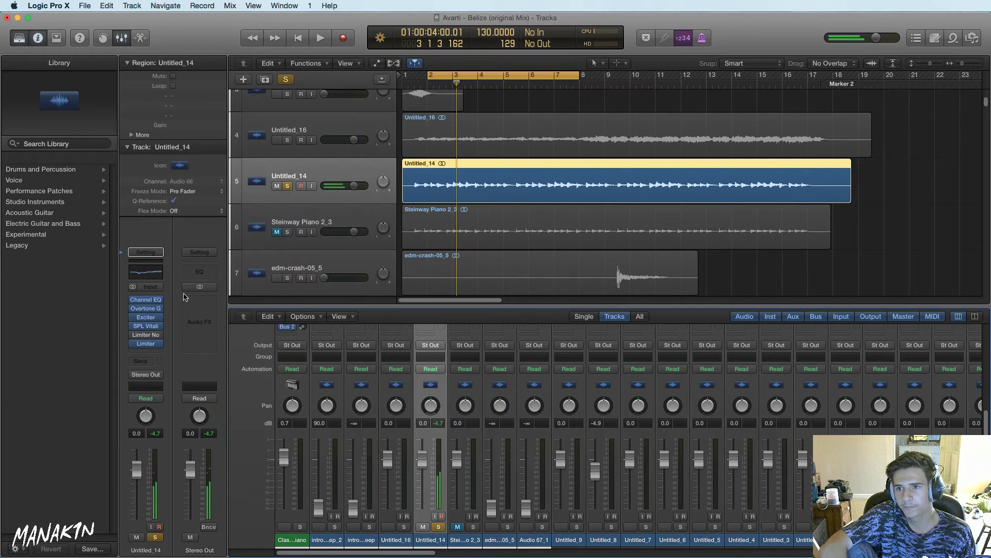
left_click(133, 299)
left_click(133, 300)
key("space")
left_click(133, 300)
left_click(134, 308)
left_click(133, 317)
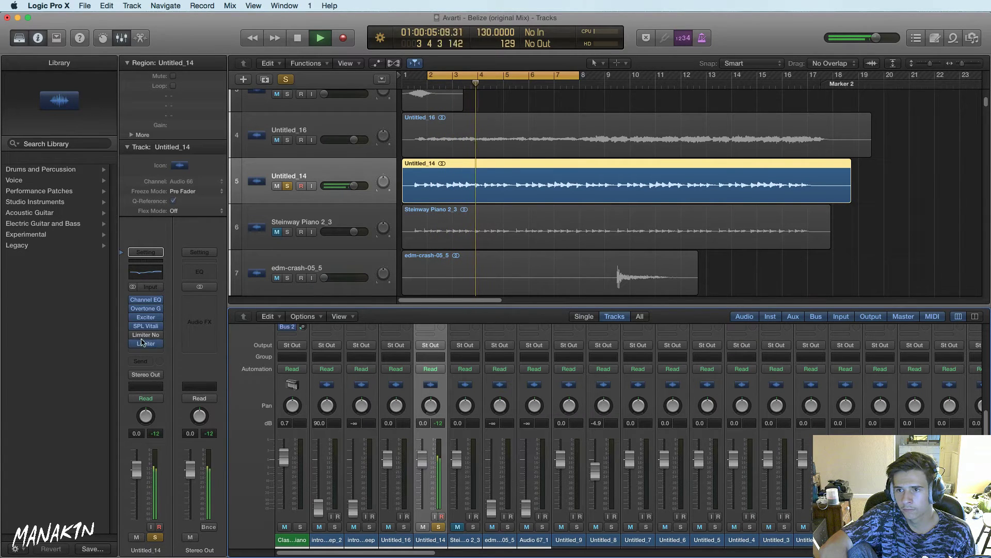
Remove the bypassed Limiter from Untitled_14's effect chain, keeping the last Limiter, and stop playback
left_click(155, 334)
key("Escape")
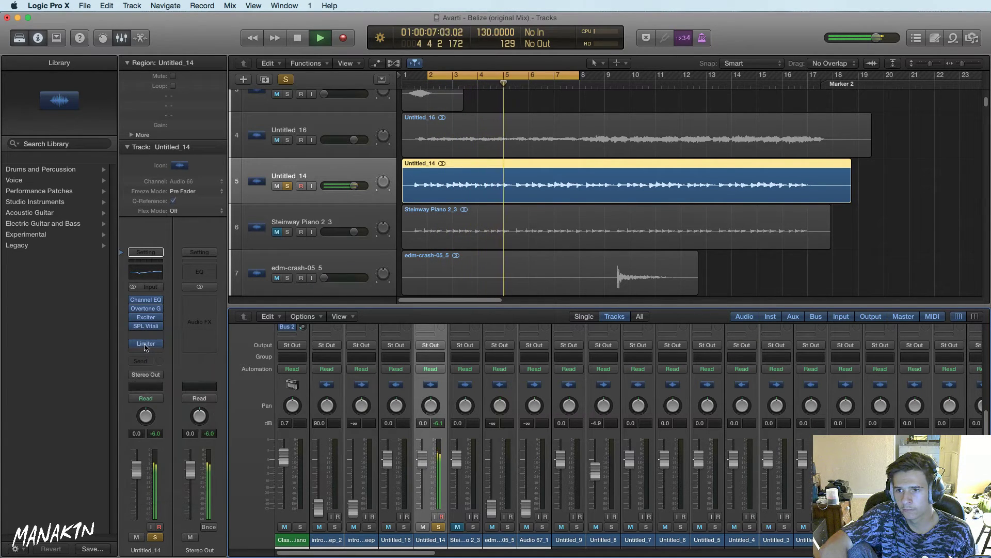
key("space")
Audition the Steinway Piano 2_3 track soloed on its own and select it
left_click(288, 232)
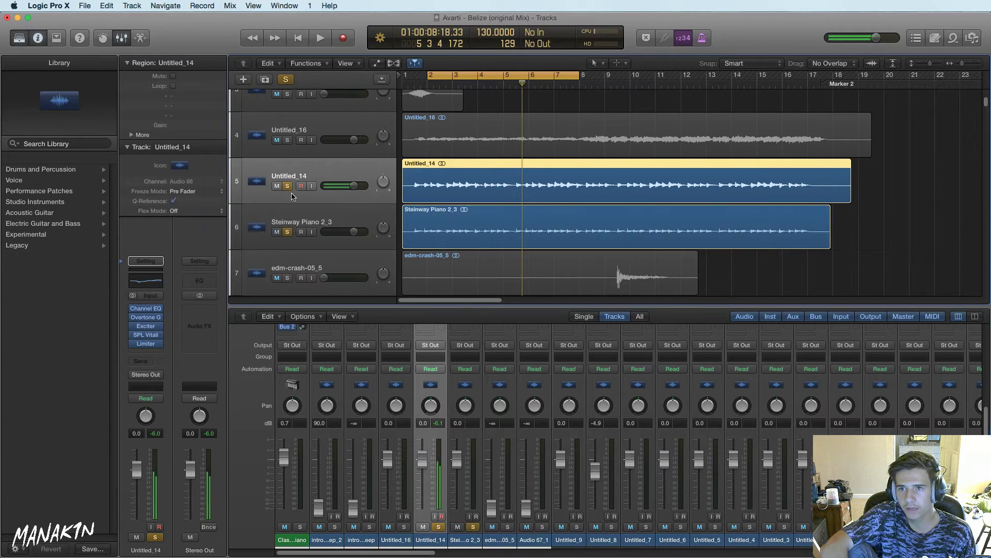
left_click(288, 186)
key("space")
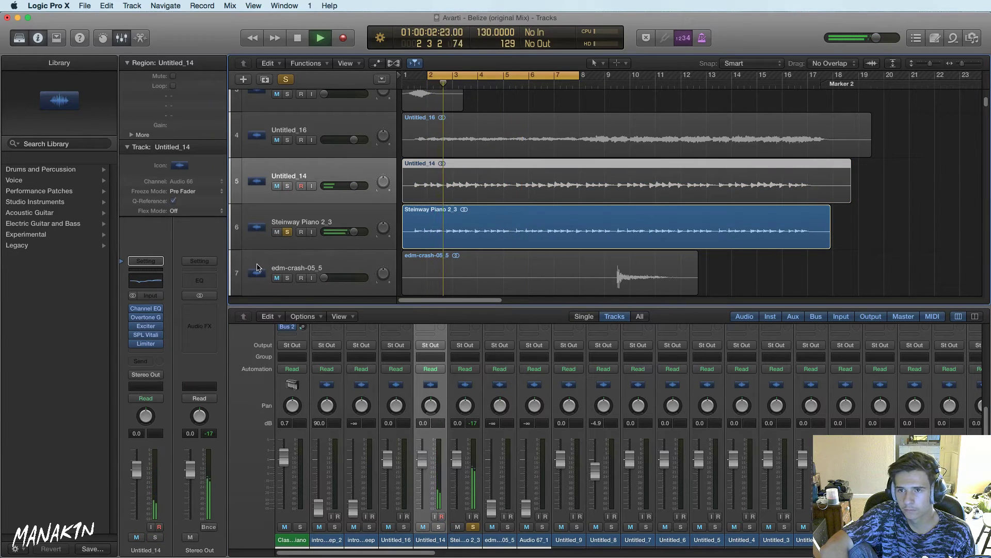
left_click(294, 208)
key("space")
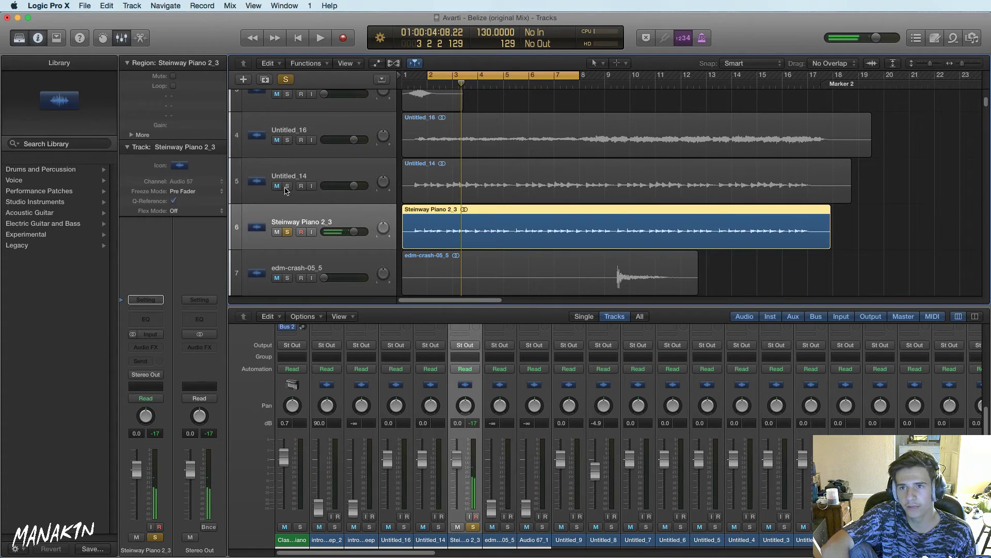
Solo Untitled_14 together with Steinway Piano 2_3 and set Untitled_14's volume to -1.2 dB during playback
left_click(287, 186)
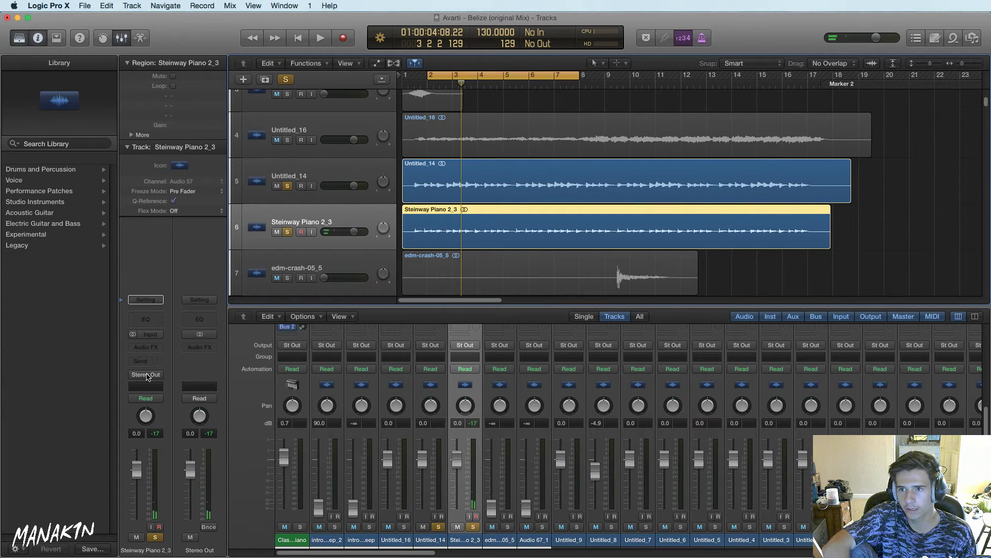
key("space")
left_click_drag(340, 187, 336, 187)
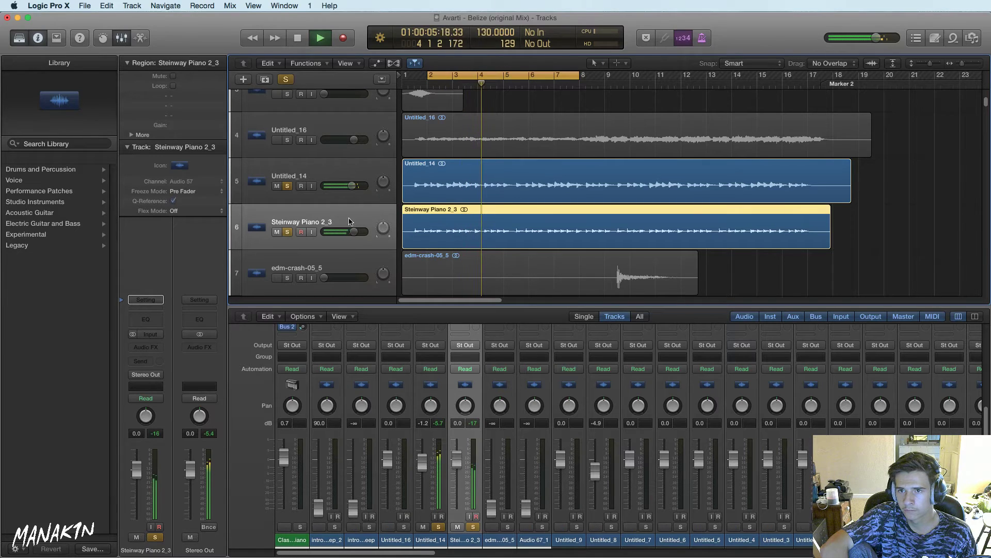
Compare Untitled_14 with and without the Steinway piano, leave only the piano soloed, and stop playback
left_click(288, 233)
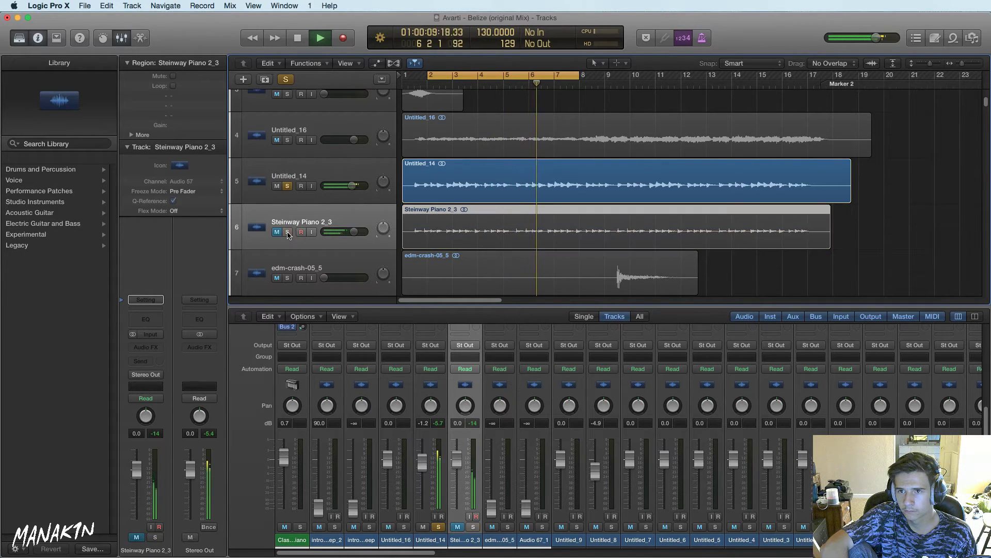
left_click(288, 233)
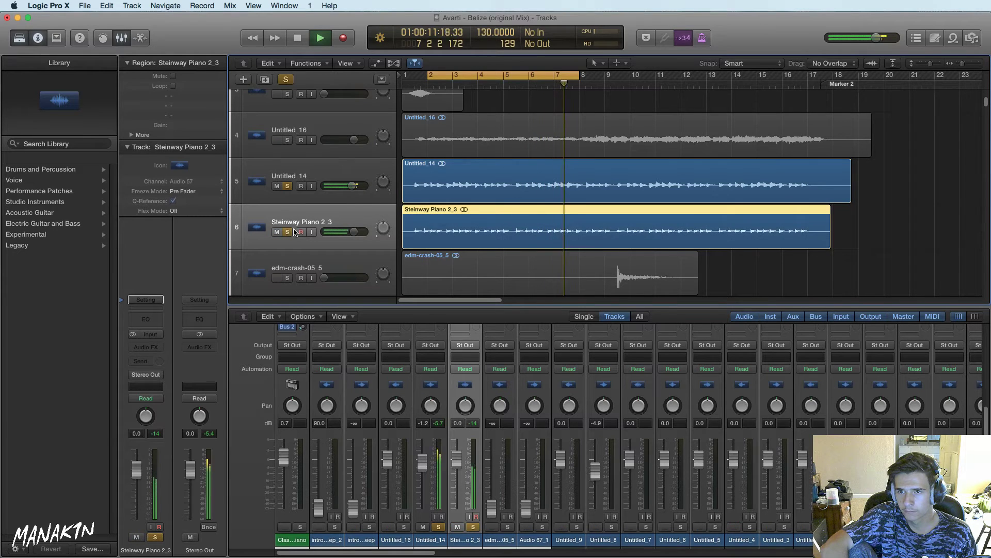
left_click(288, 185)
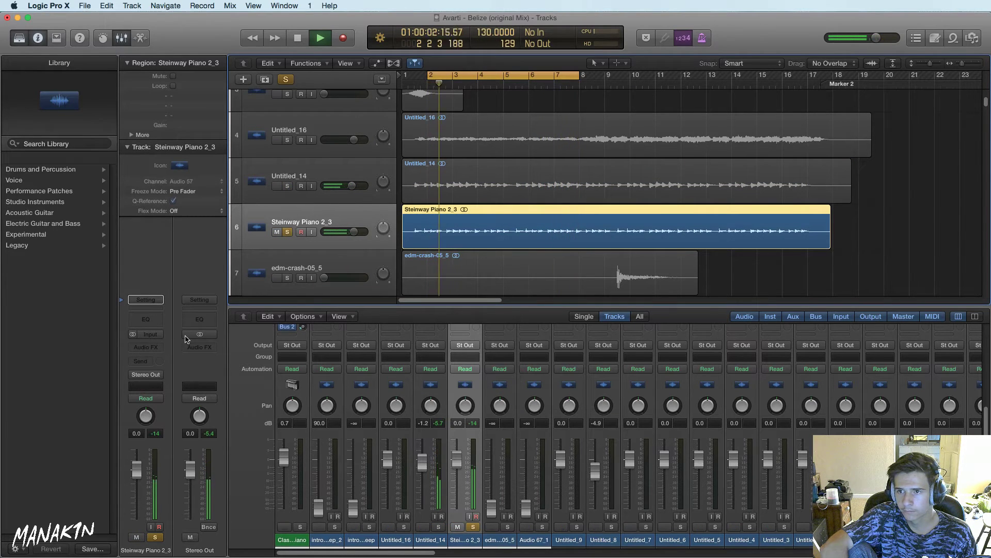
key("space")
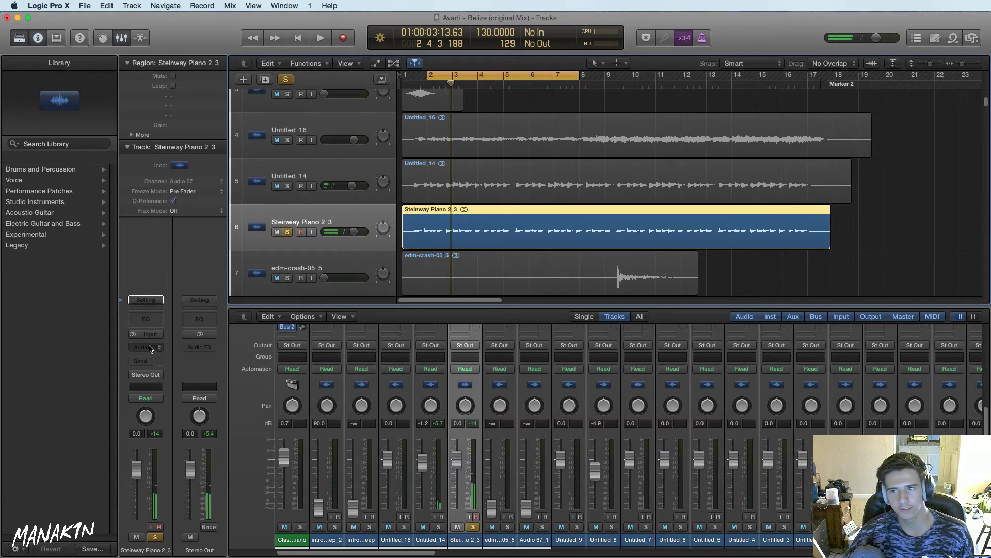
Insert an Overdrive distortion effect on the Steinway Piano 2_3 track
left_click(158, 346)
mouse_move(191, 408)
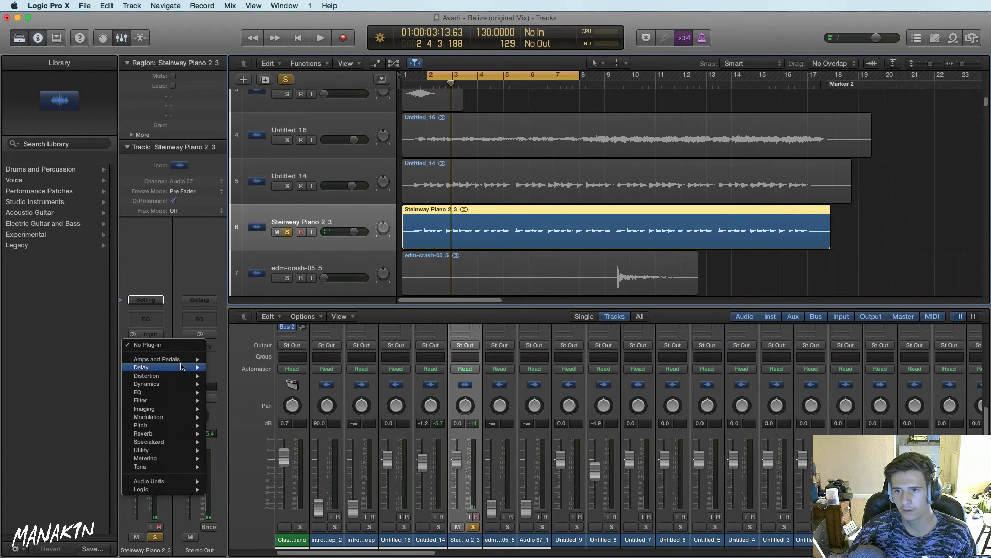
mouse_move(182, 384)
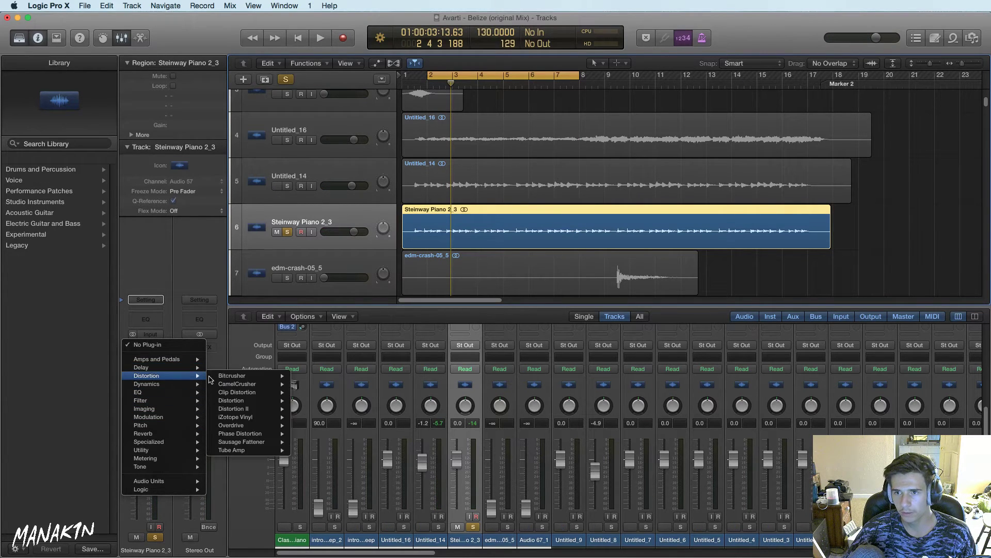
mouse_move(261, 425)
left_click(312, 426)
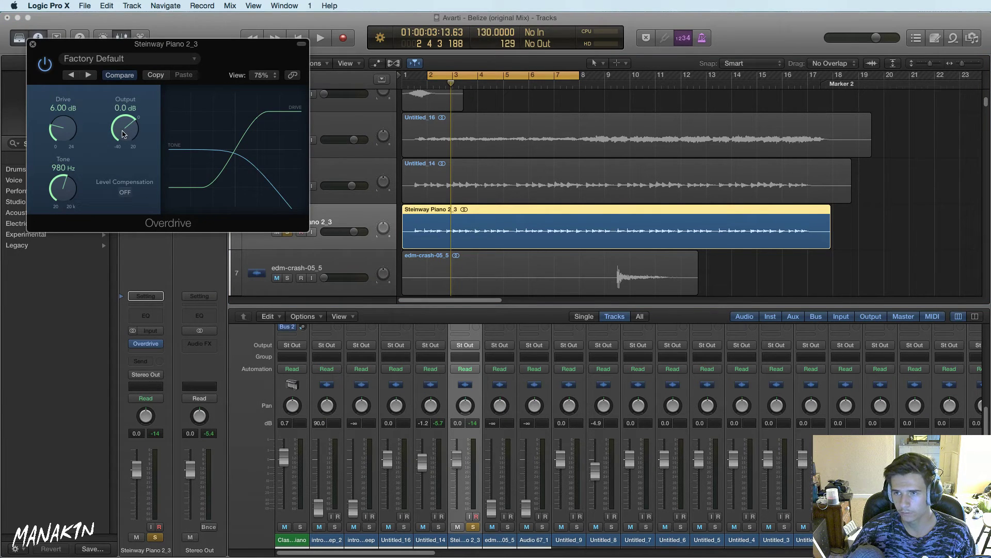
Raise the piano Overdrive's Tone, lower its Drive, compare it bypassed and active, and close its window
left_click_drag(62, 187, 64, 5)
key("space")
left_click_drag(68, 132, 67, 154)
left_click(45, 64)
left_click(45, 64)
left_click(33, 47)
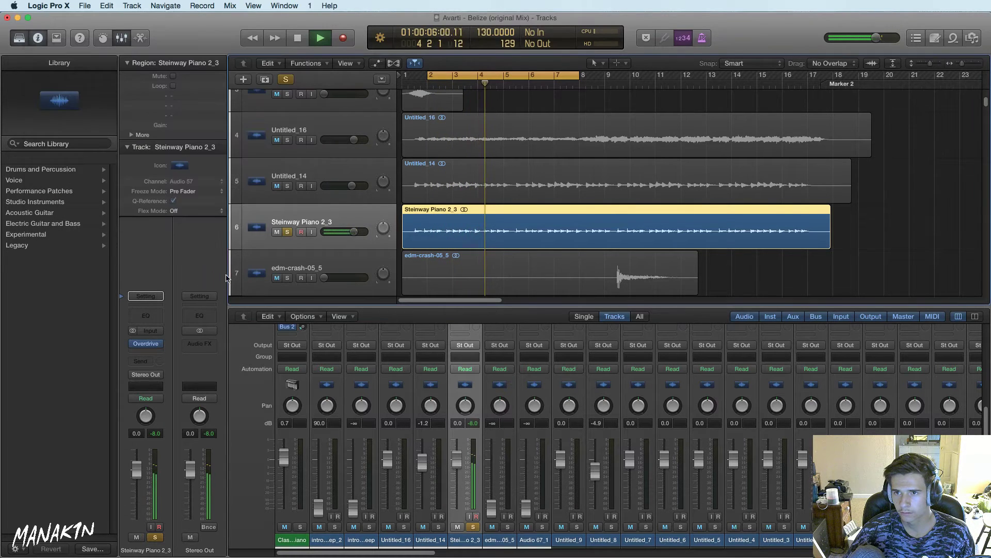
Unsolo and mute Steinway Piano 2_3, and solo and select Untitled_14
left_click(287, 232)
left_click(277, 232)
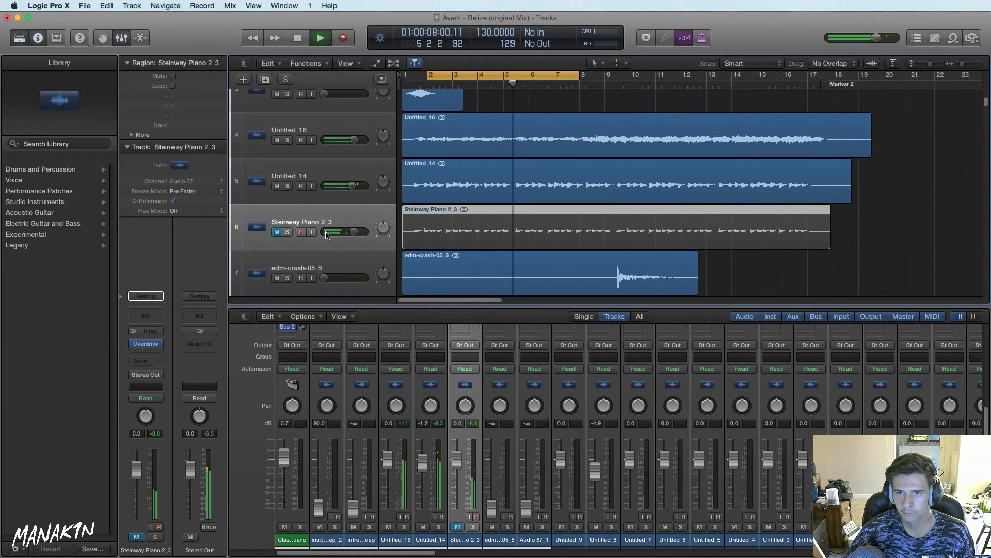
left_click(287, 186)
left_click(298, 178)
key("space")
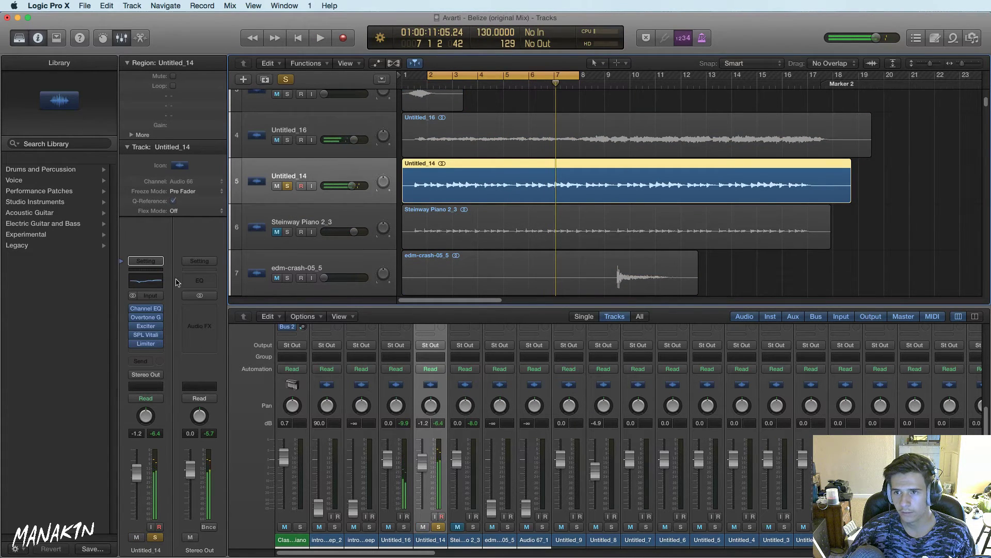
Unsolo Untitled_14 and set its Channel EQ's 2450 Hz bell to 2750 Hz, -4.5 dB, Q 0.88 in the mix
left_click(147, 312)
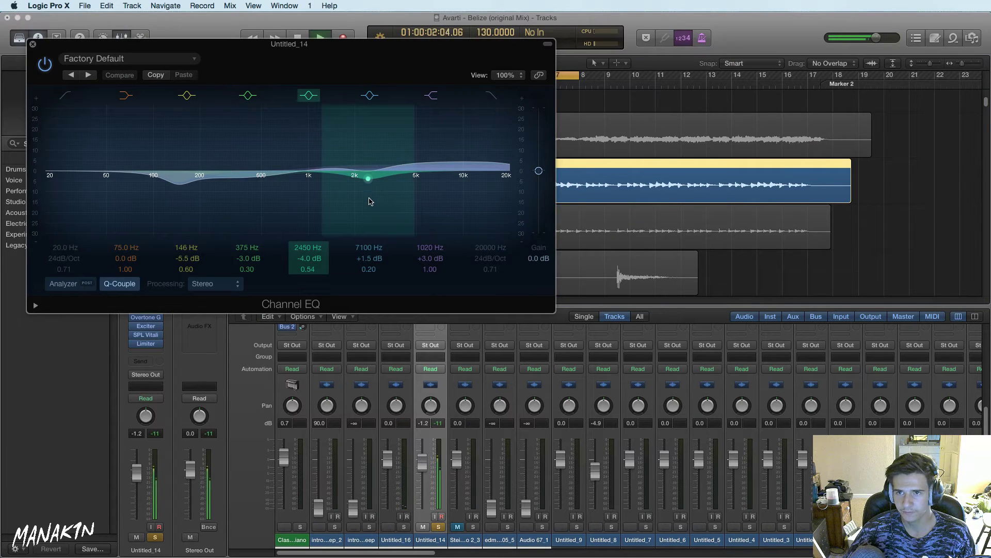
key("space")
left_click_drag(267, 62, 673, 140)
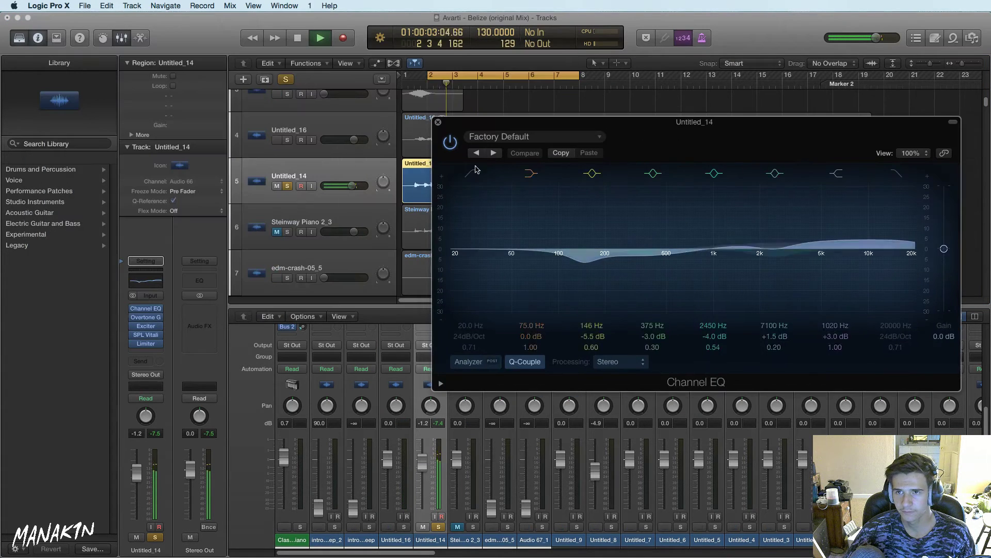
left_click(287, 186)
left_click_drag(769, 259, 816, 261)
Turn on the Channel EQ's analyzer and raise its resolution in the extended parameters
left_click(467, 363)
left_click(440, 383)
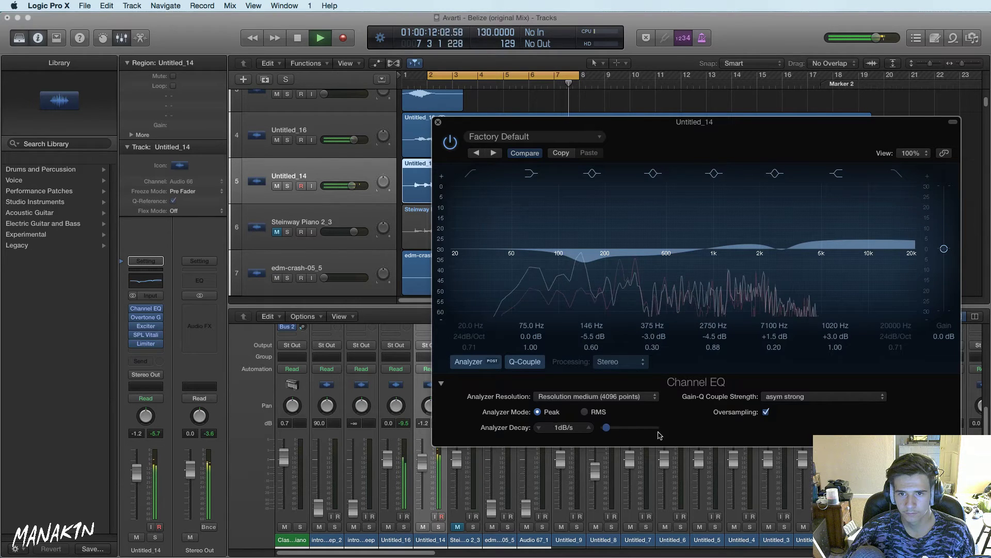
left_click(599, 396)
left_click(597, 411)
left_click(440, 383)
Sweep the 2750 Hz bell with a deep cut and set it to 1960 Hz, -1.5 dB, Q 0.57
left_click_drag(786, 281, 790, 303)
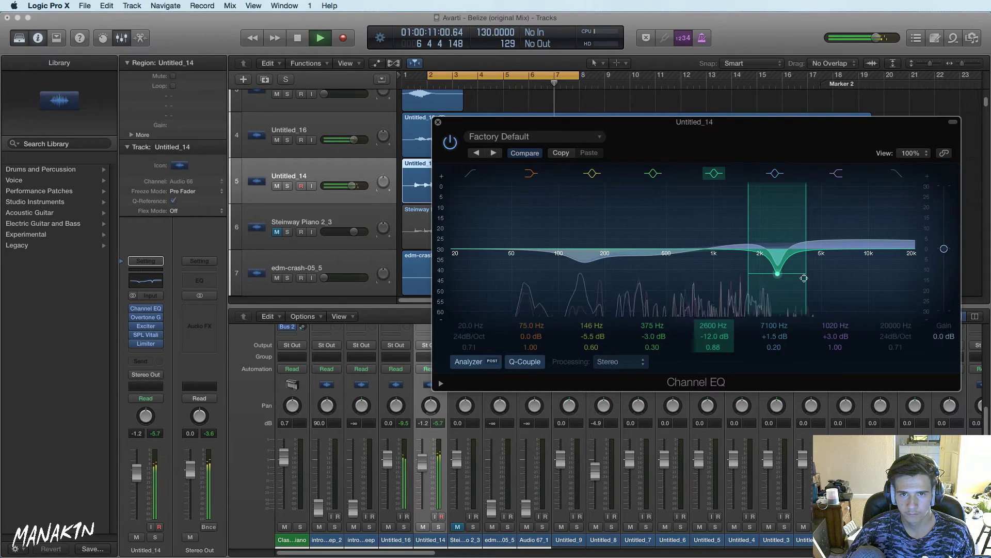
mouse_move(798, 278)
left_mouse_down()
mouse_move(774, 279)
mouse_move(789, 279)
left_mouse_up()
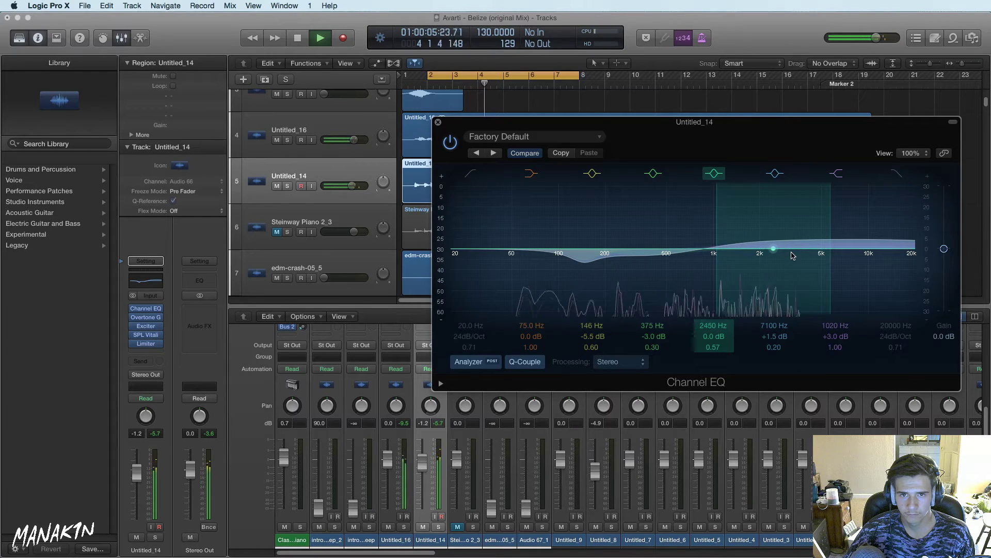
mouse_move(792, 254)
left_mouse_down()
mouse_move(794, 243)
mouse_move(789, 261)
left_mouse_up()
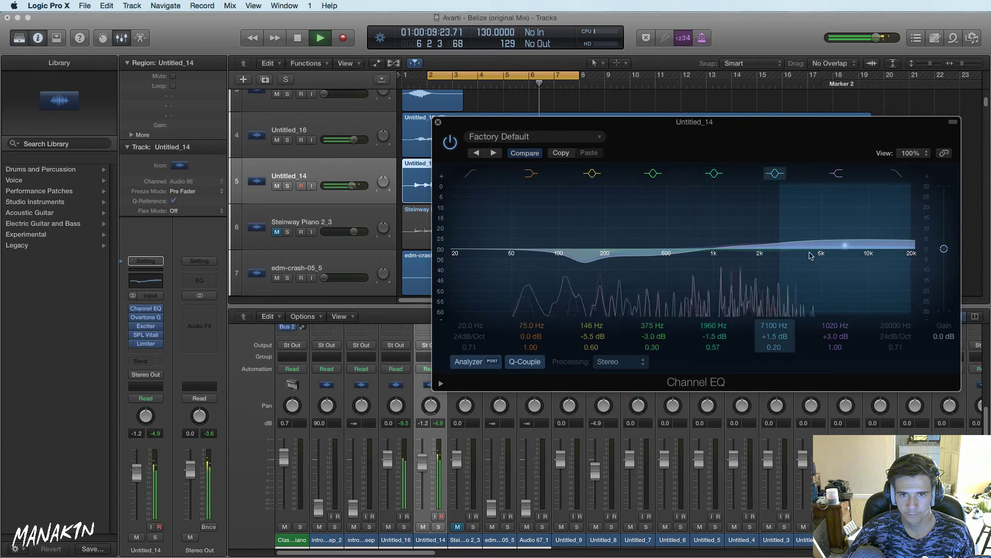
Set the 7100 Hz bell to 20000 Hz, +4.0 dB and the 1960 Hz bell to 1780 Hz, -1.5 dB
left_click_drag(830, 250, 914, 240)
left_click_drag(768, 260, 769, 254)
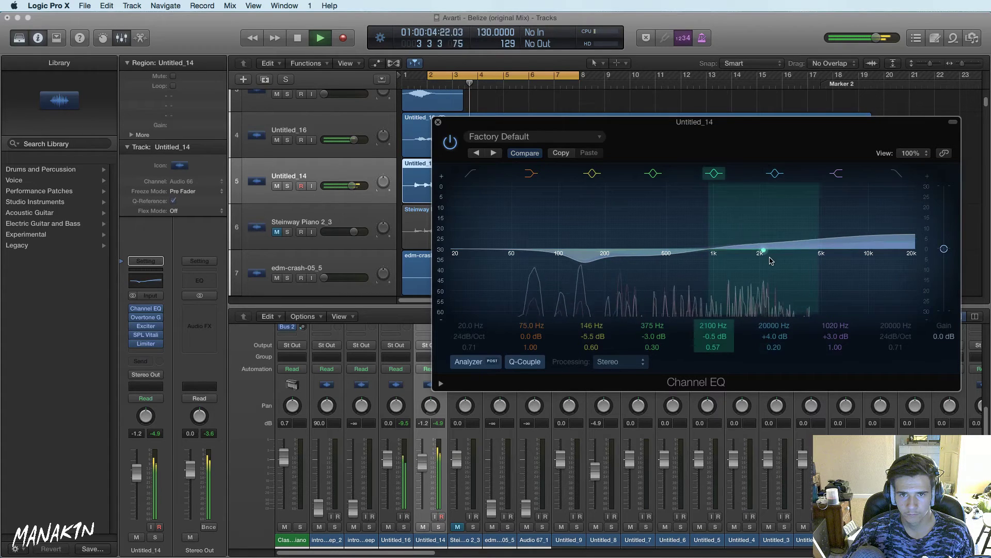
mouse_move(781, 271)
left_mouse_down()
mouse_move(755, 270)
mouse_move(829, 270)
mouse_move(744, 266)
mouse_move(785, 269)
mouse_move(767, 270)
left_mouse_up()
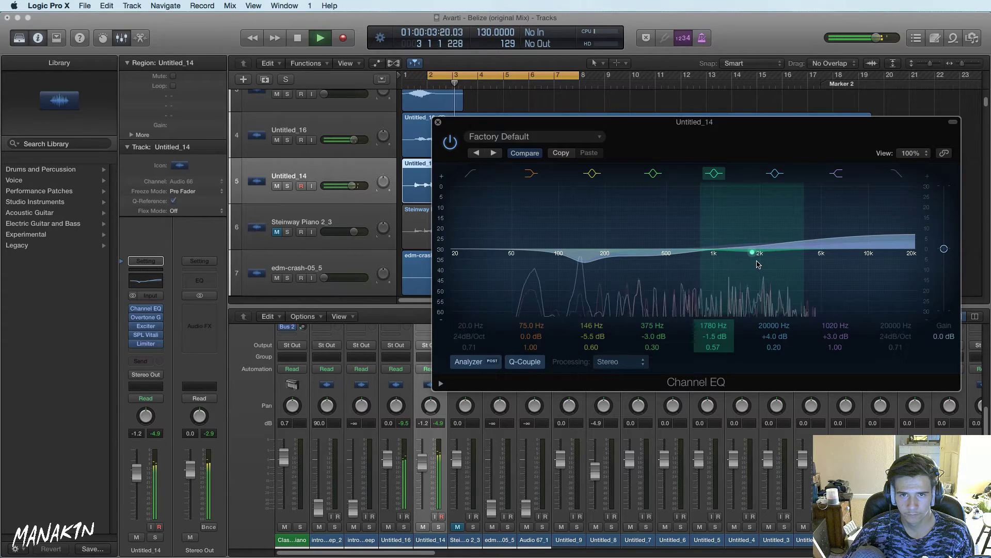
Replay the mix and switch off the 20000 Hz bell in Untitled_14's Channel EQ
key("space")
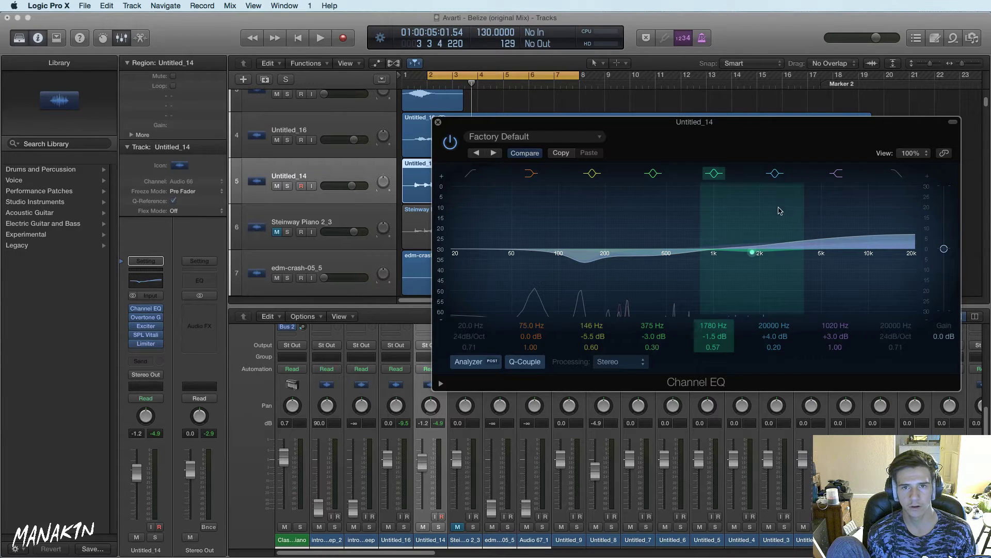
key("space")
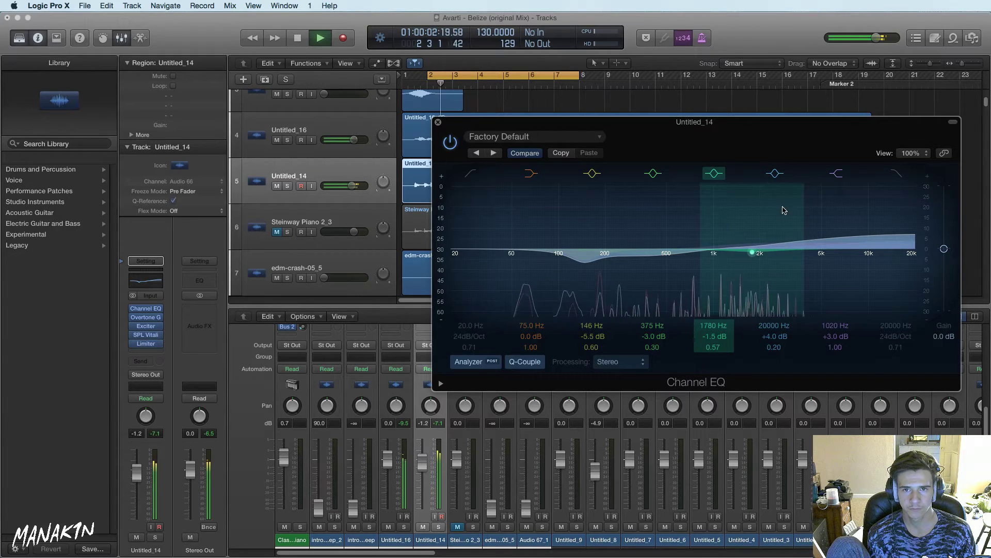
left_click(774, 173)
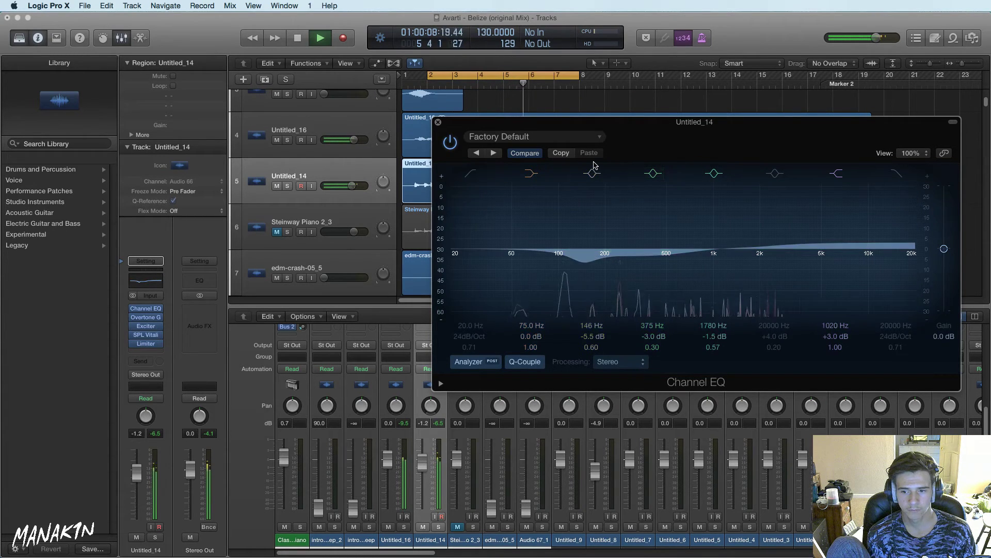
key("space")
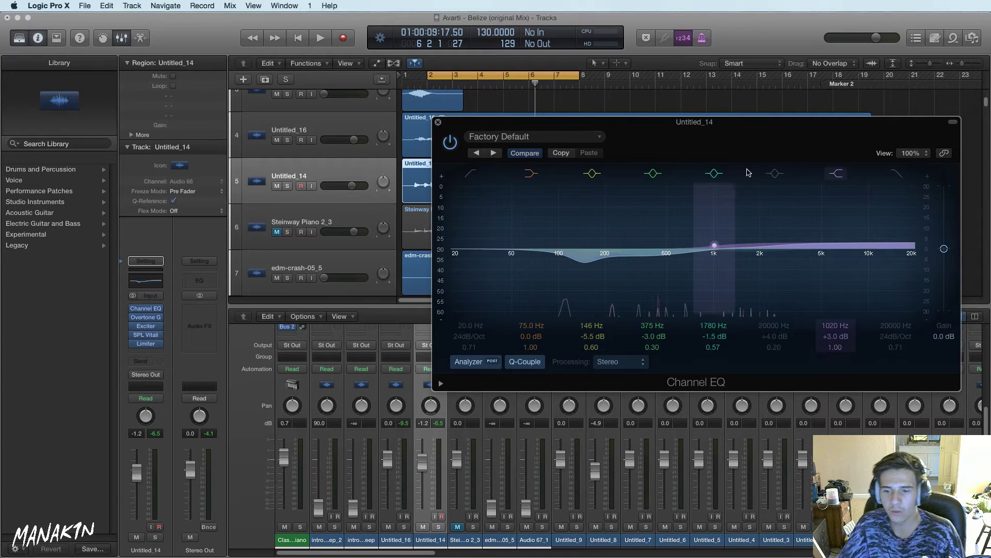
left_click(773, 174)
left_click(773, 174)
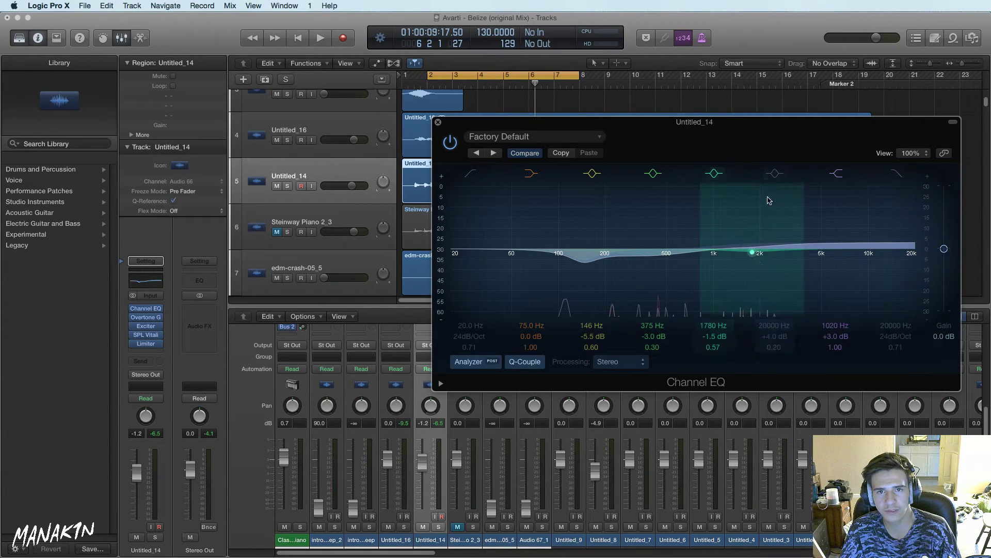
Move the 1780 Hz bell to 2250 Hz at -1.5 dB and replay the mix
left_click_drag(752, 252, 763, 283)
key("space")
key("space")
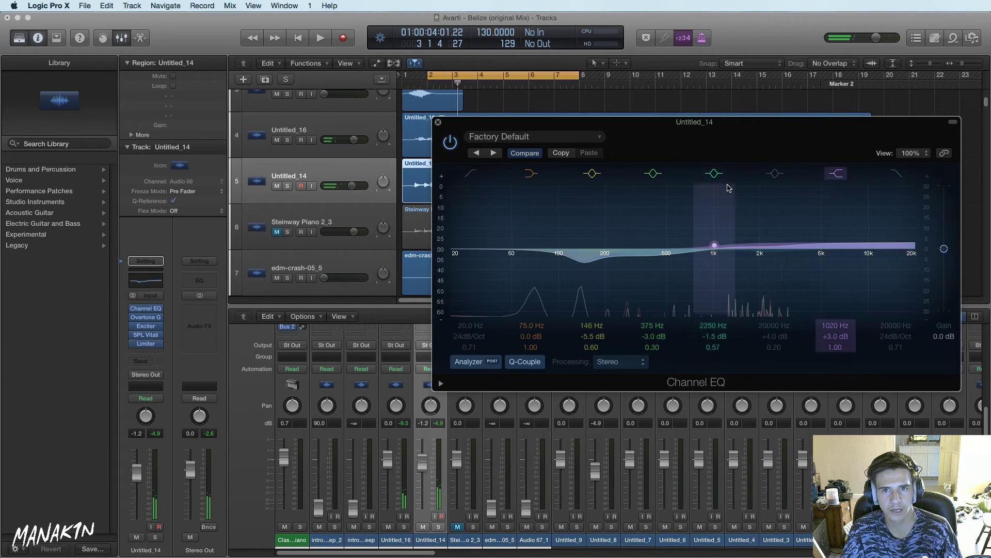
key("space")
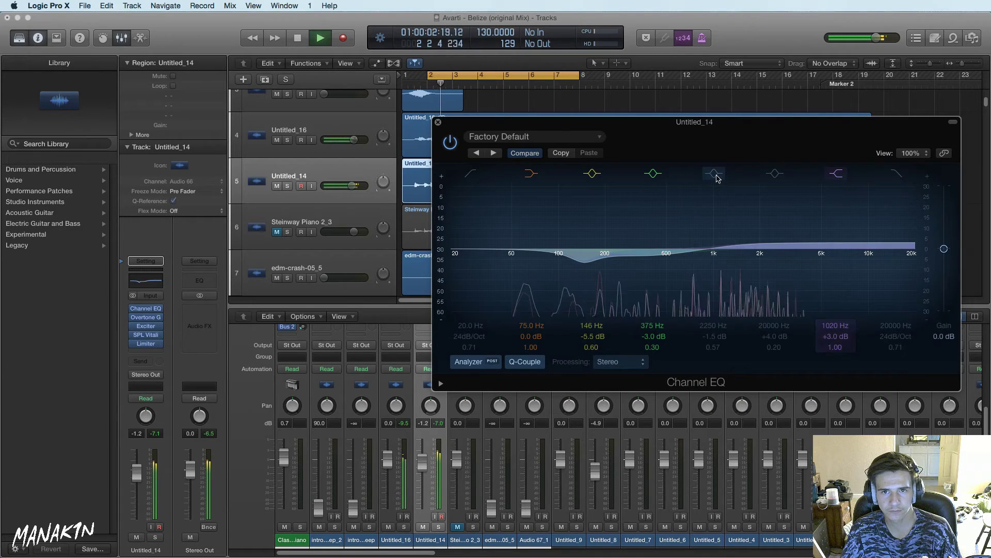
Move the 2250 Hz bell to 1540 Hz, reset its gain to 0.0 dB, and replay the mix
left_click_drag(771, 279, 747, 296)
key("space")
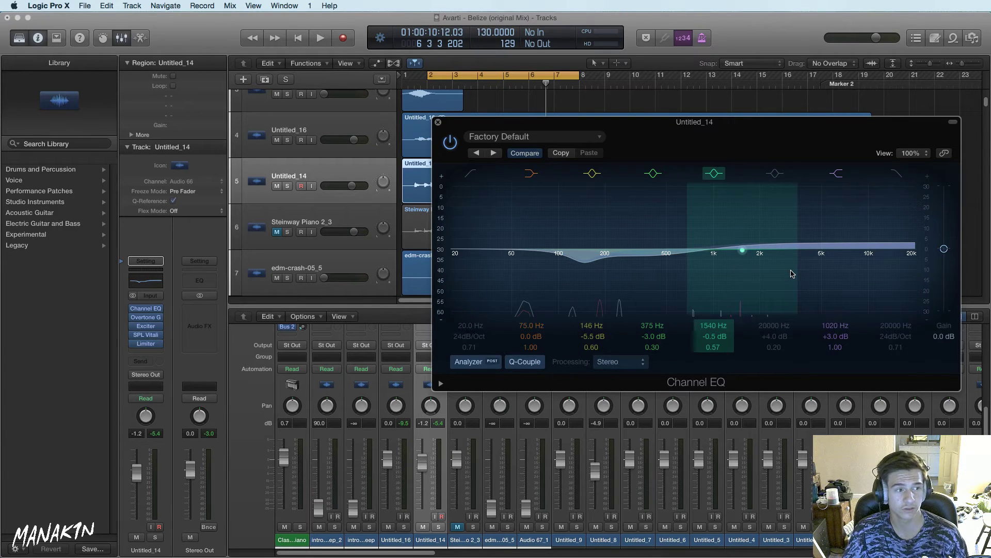
left_click(716, 337, "alt")
key("space")
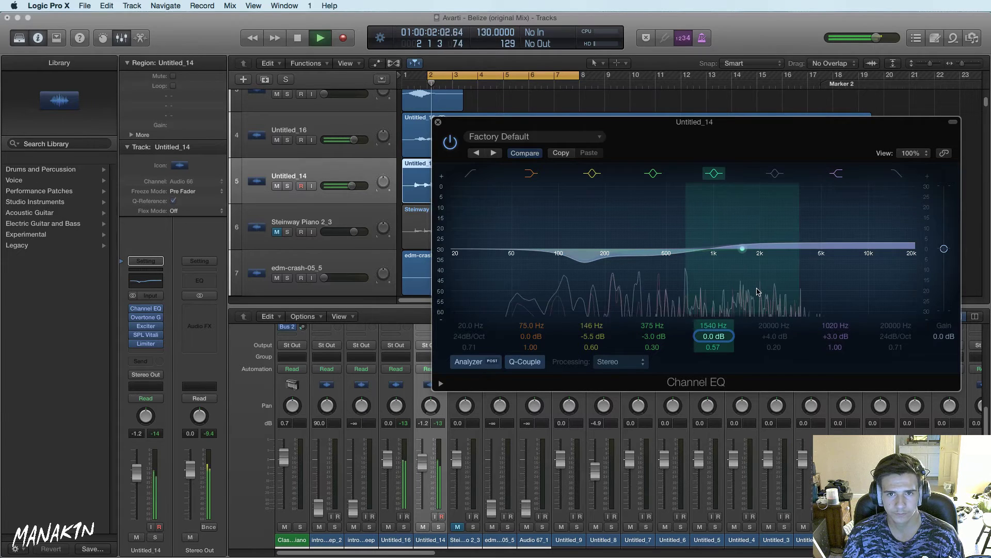
Close Untitled_14's Channel EQ, audition Steinway Piano 2_3 soloed and inspect its Compressor
left_click(437, 123)
key("space")
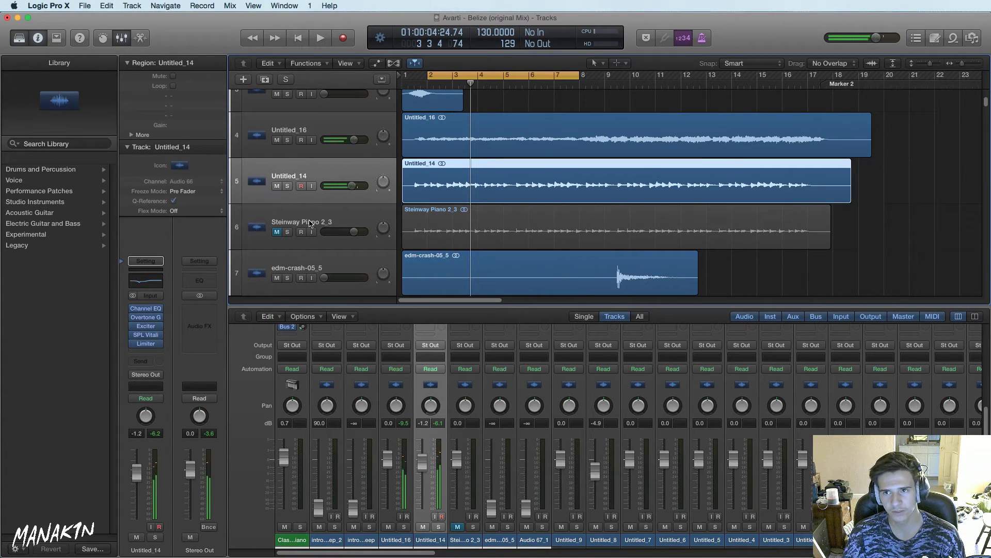
left_click(287, 232)
key("space")
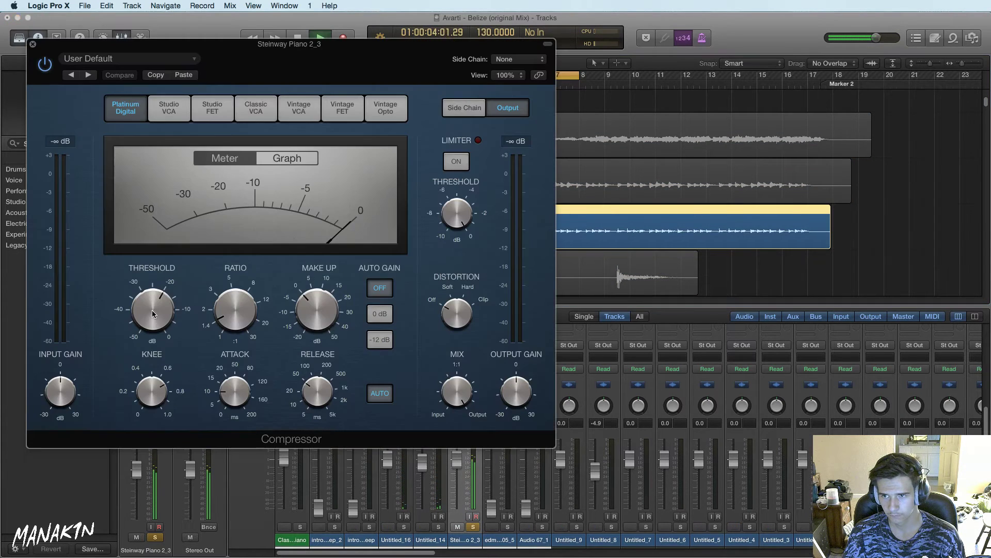
left_click(145, 343)
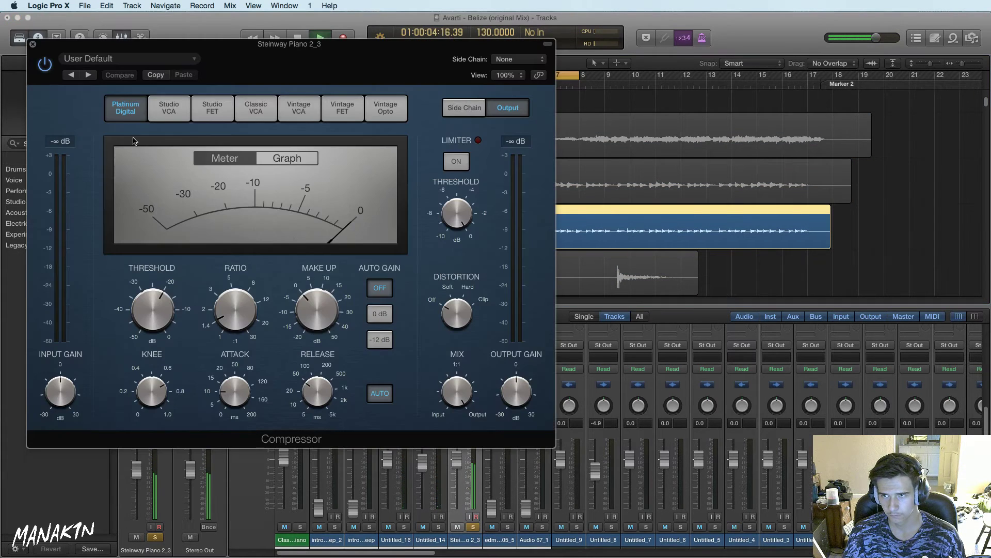
key("space")
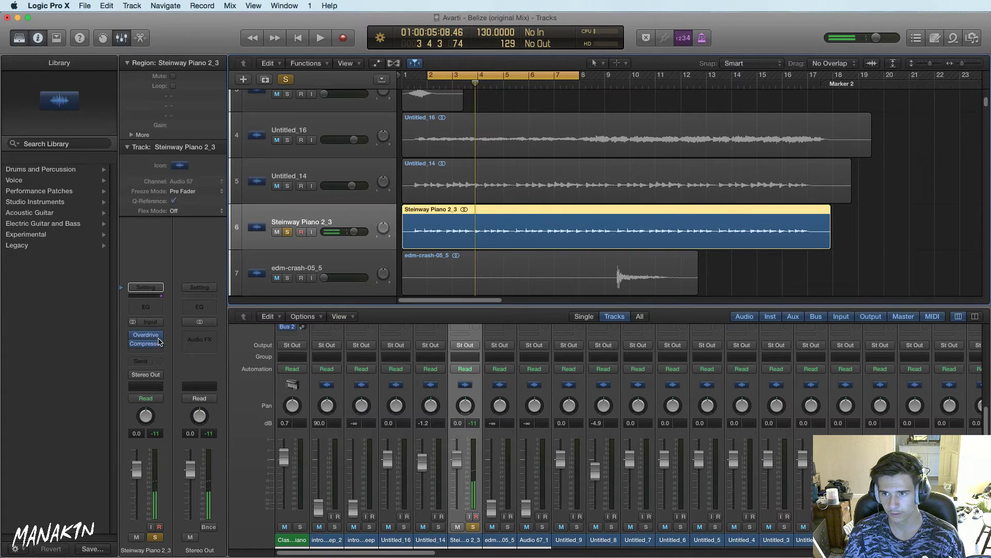
Remove the Compressor from Steinway Piano 2_3 and insert a Channel EQ on the track
left_click(160, 339)
left_click(232, 347)
left_click(156, 319)
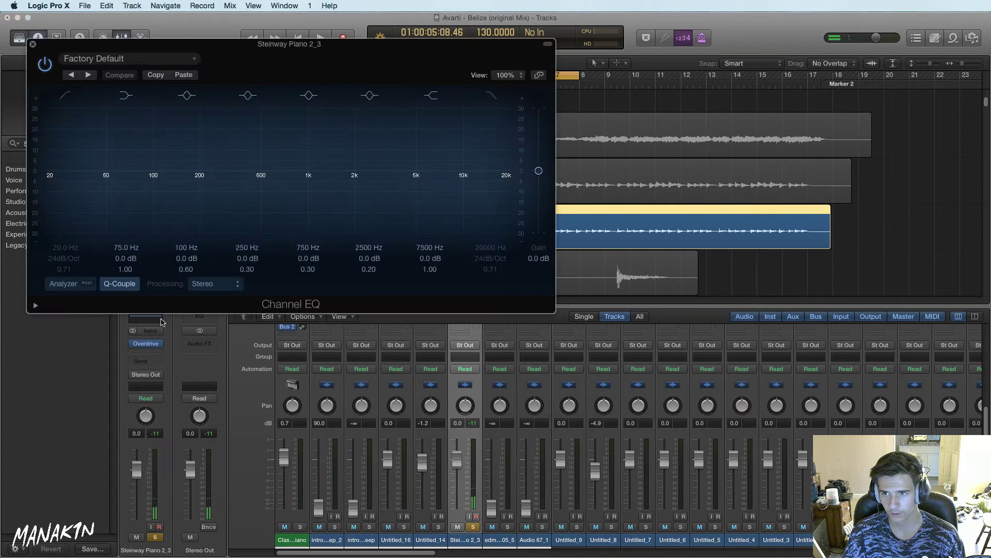
In the piano's Channel EQ, set a bell to 830 Hz, +4.5 dB, Q 0.46 and enable a low cut at 94 Hz, 24 dB/Oct
key("space")
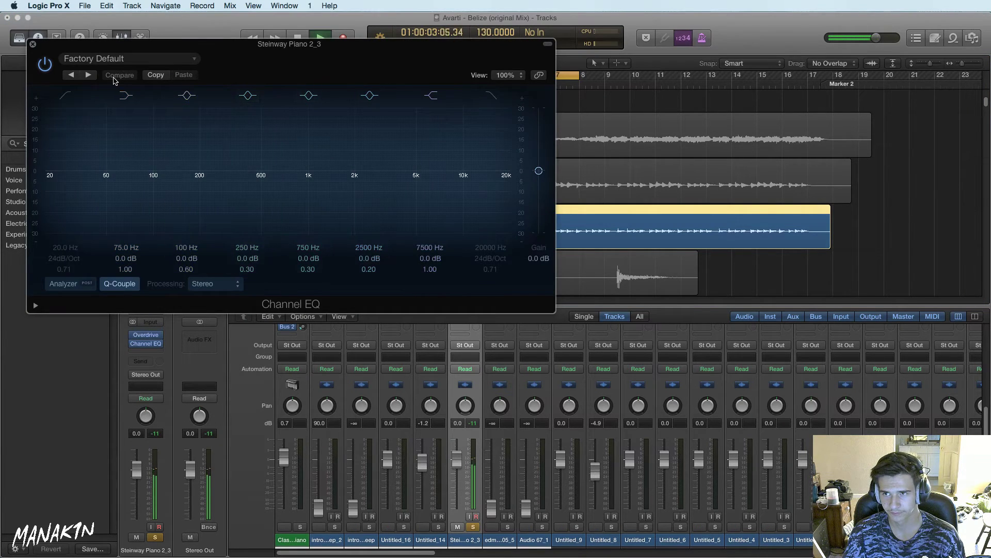
left_click_drag(109, 51, 463, 173)
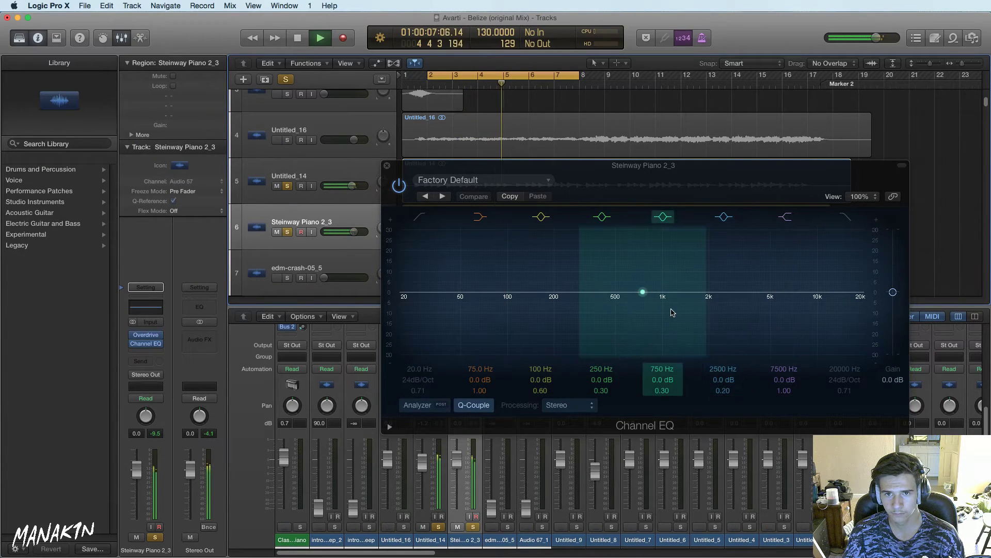
left_click_drag(654, 316, 695, 302)
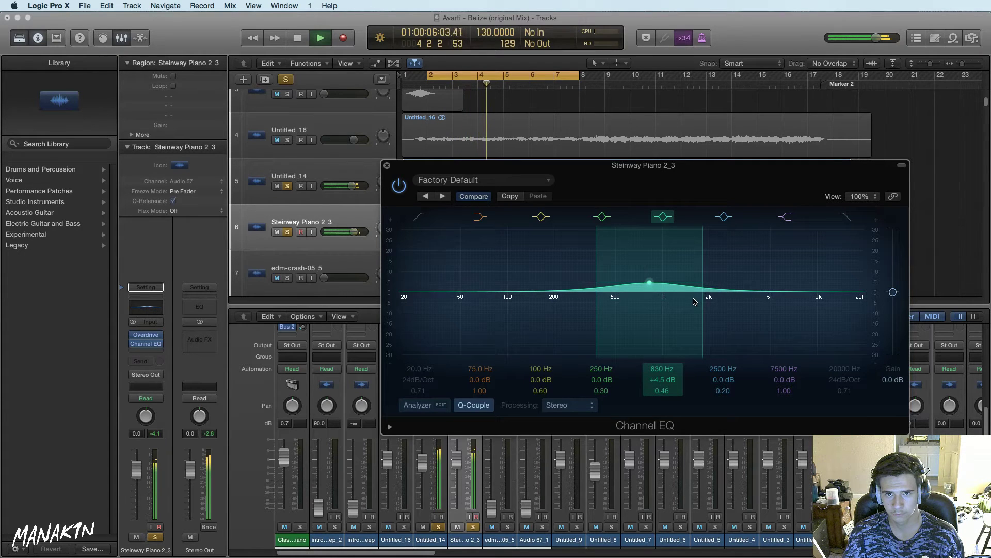
left_click_drag(402, 295, 538, 311)
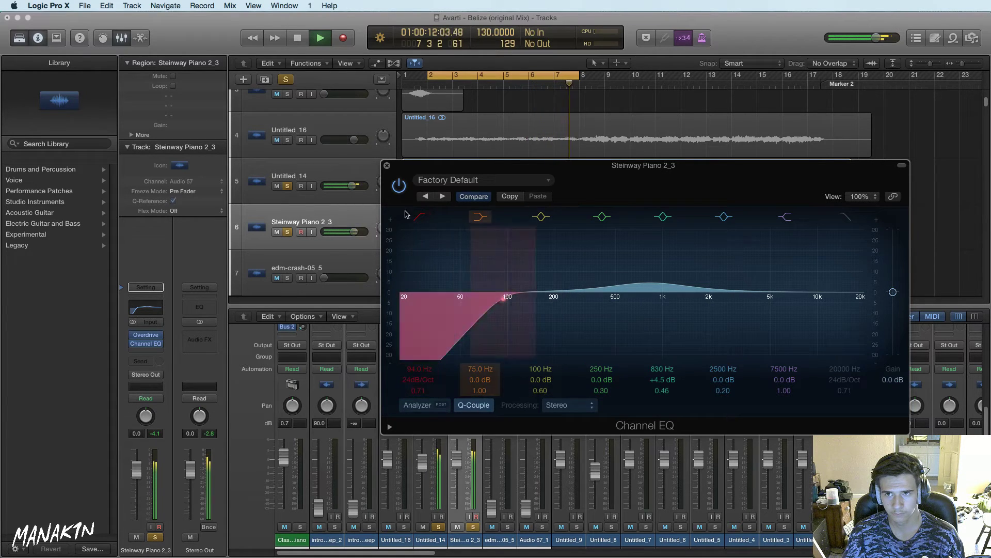
left_click(386, 165)
key("space")
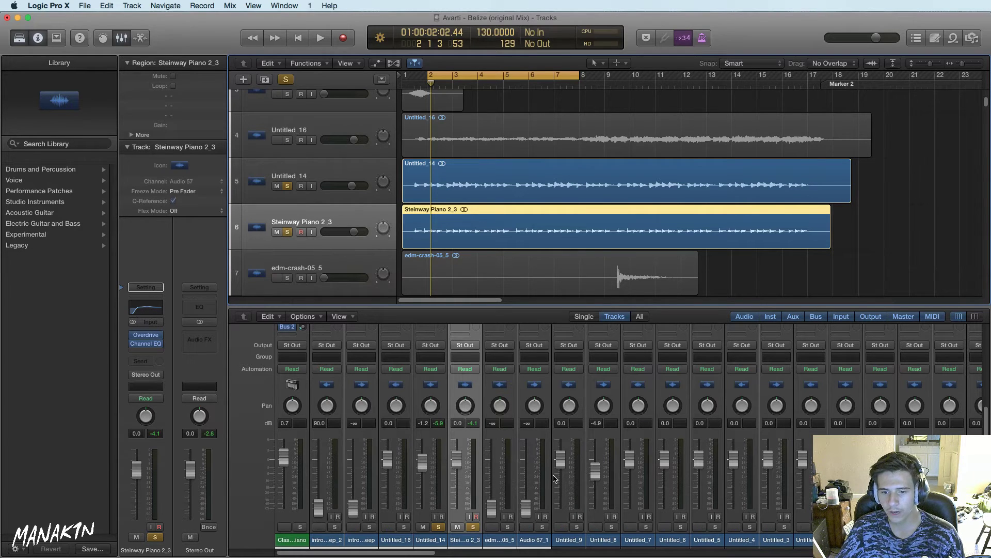
Unsolo Untitled_14 and audition Steinway Piano 2_3 on its own
left_click(338, 171)
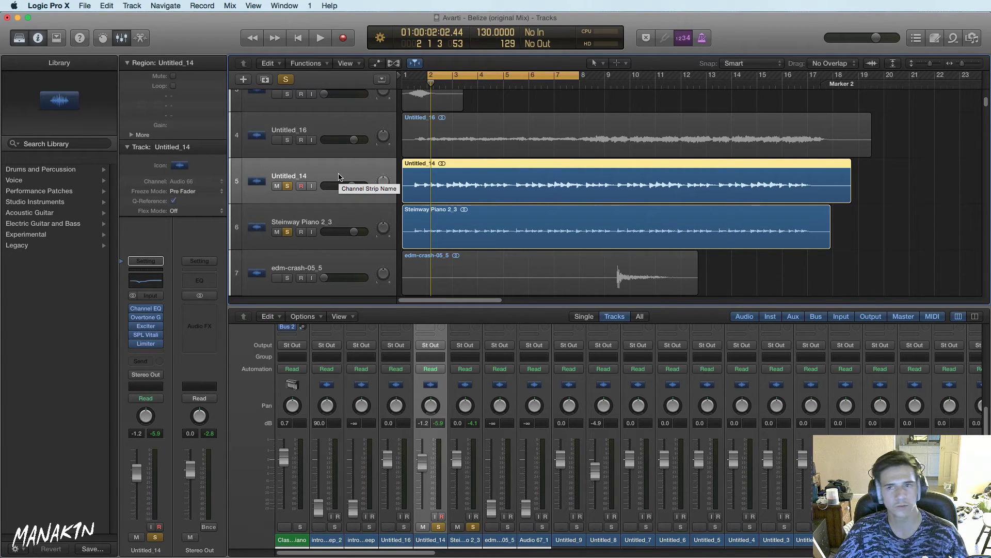
left_click(319, 218)
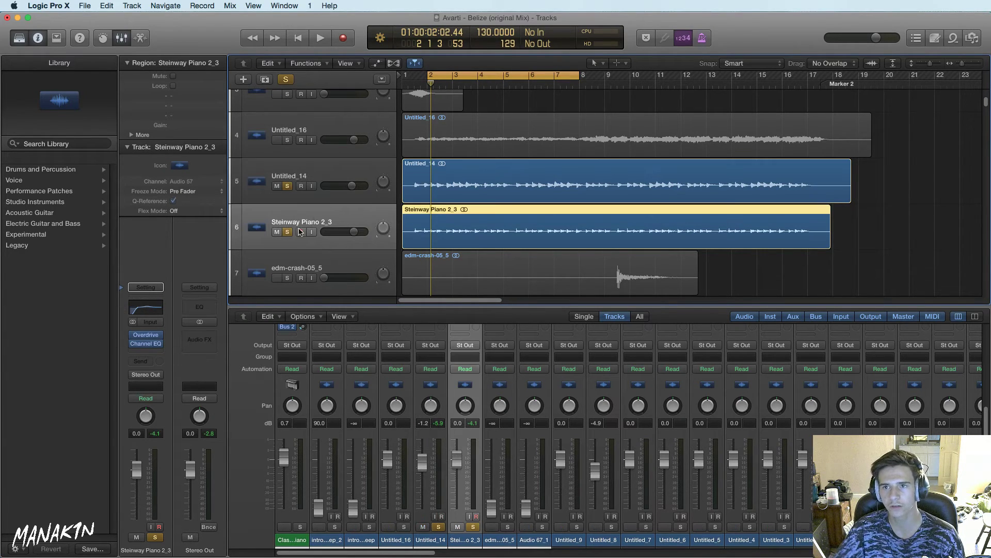
left_click(286, 185)
key("space")
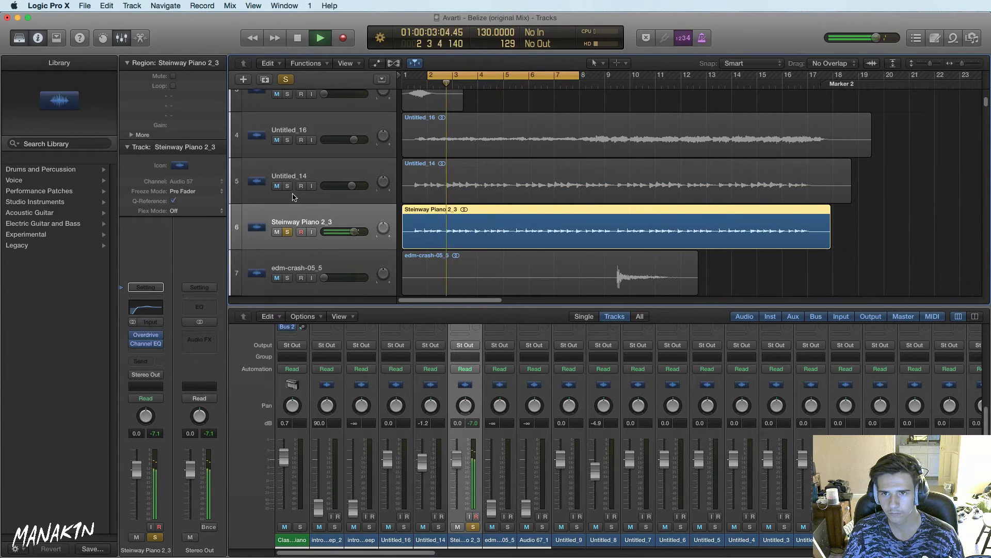
key("space")
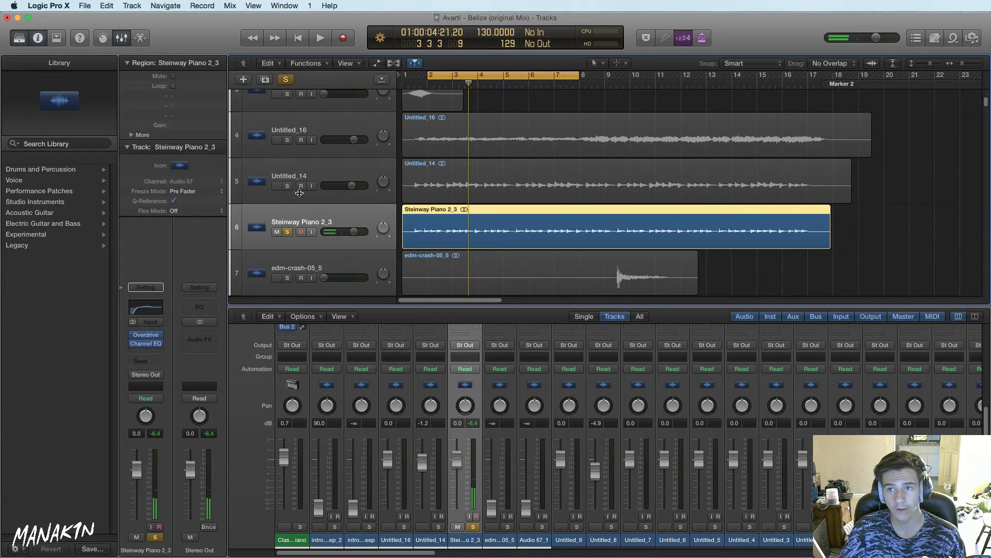
Switch the solo from Steinway Piano 2_3 to Untitled_14 and play it alone for comparison
left_click(288, 186)
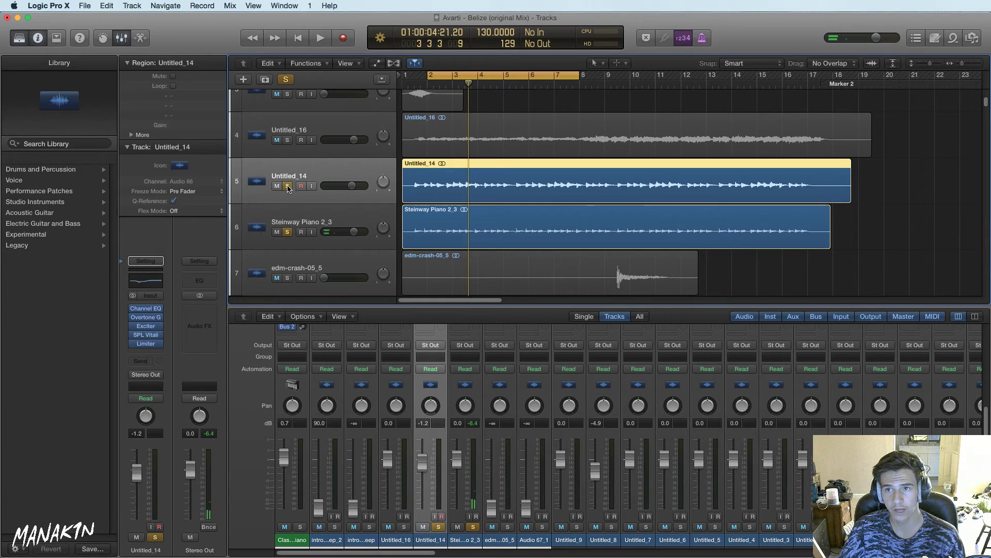
left_click(288, 232)
key("space")
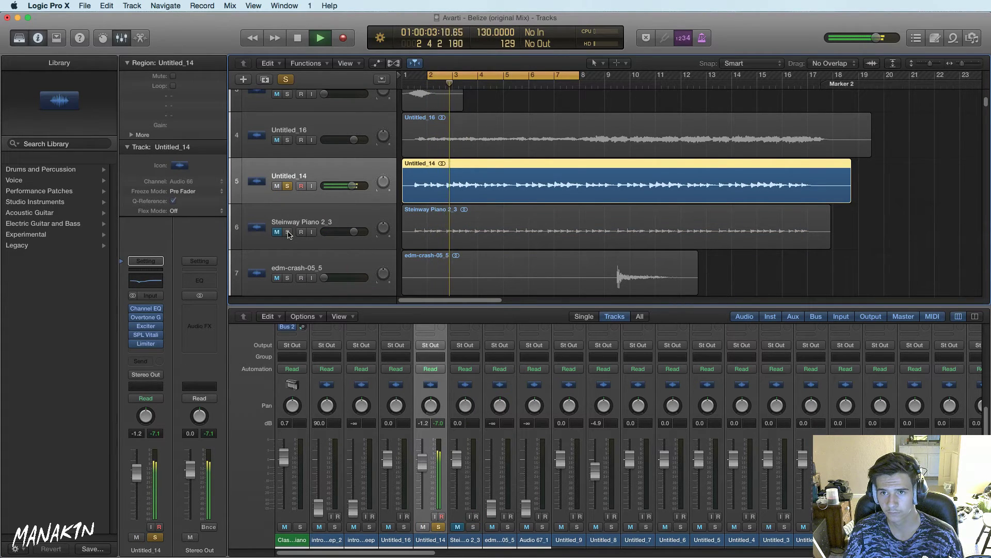
Solo Steinway Piano 2_3 together with Untitled_14 and play both layers
left_click(287, 231)
key("space")
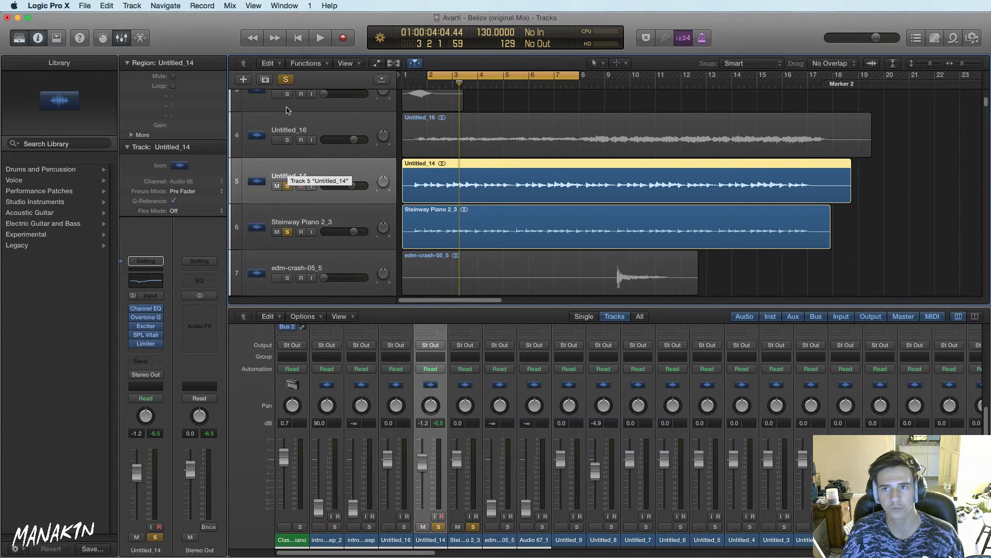
key("space")
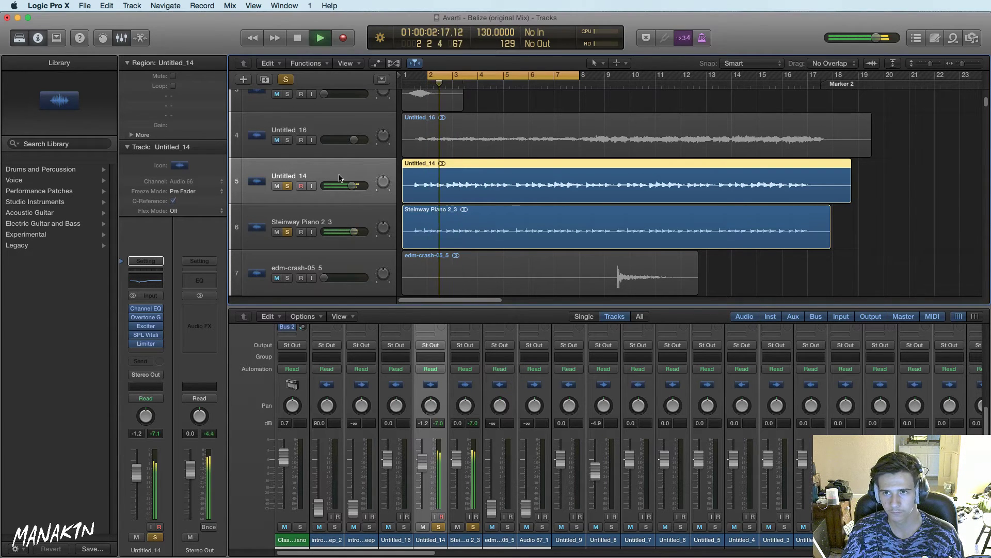
Clear all solos, switch off the cycle range and play the full mix from bar 1
left_click(288, 186, "alt")
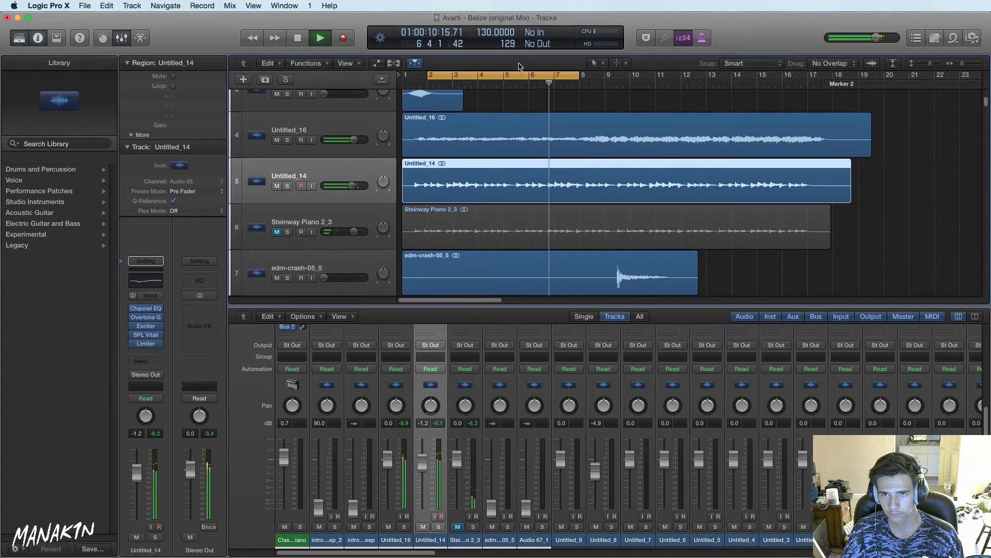
left_click(513, 79)
left_click(501, 73)
key("space")
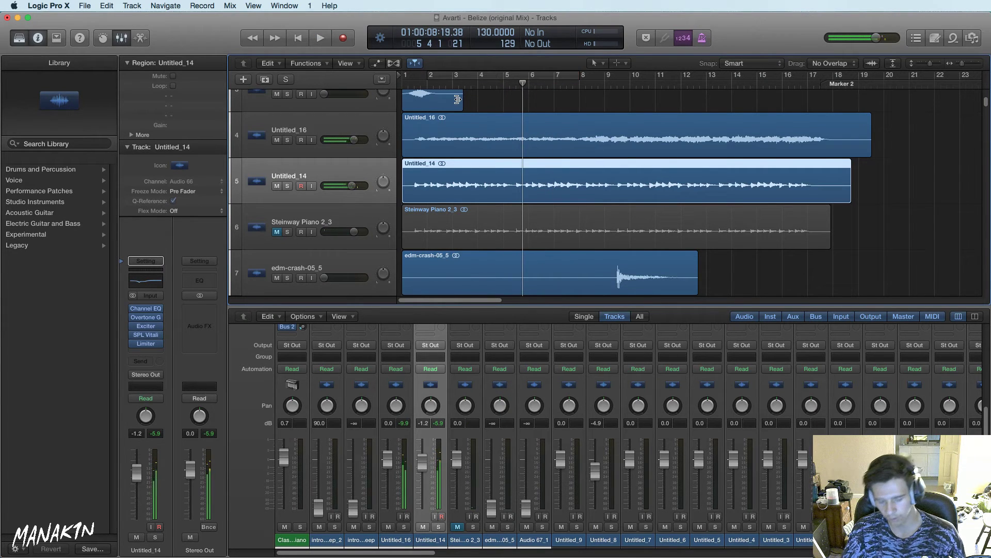
key("Return")
key("space")
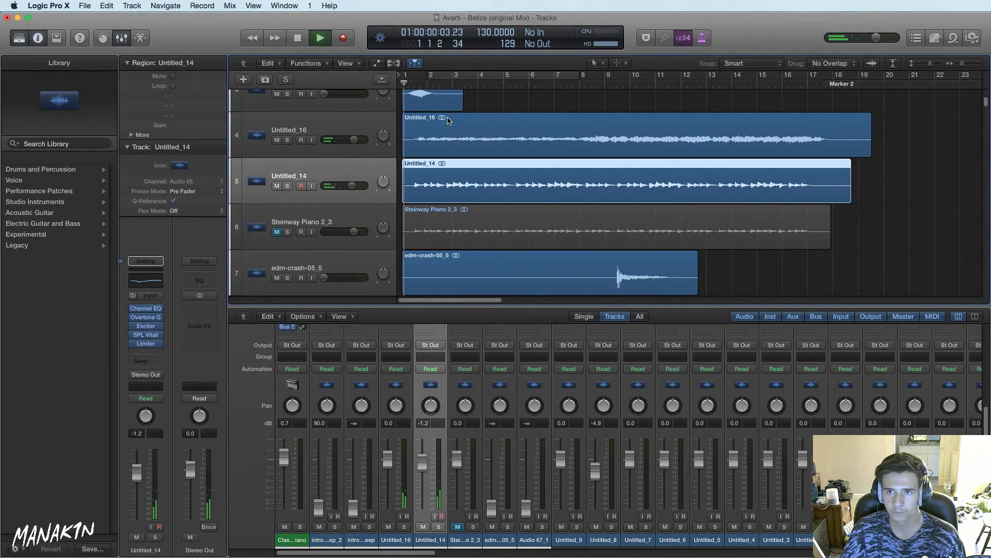
scroll(291, 177, "up", 5)
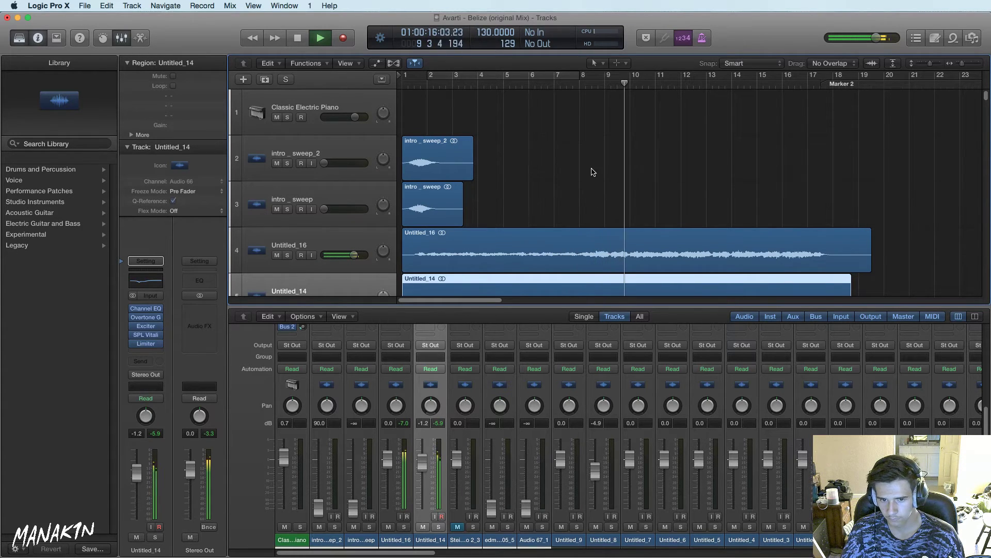
scroll(598, 175, "down", 5)
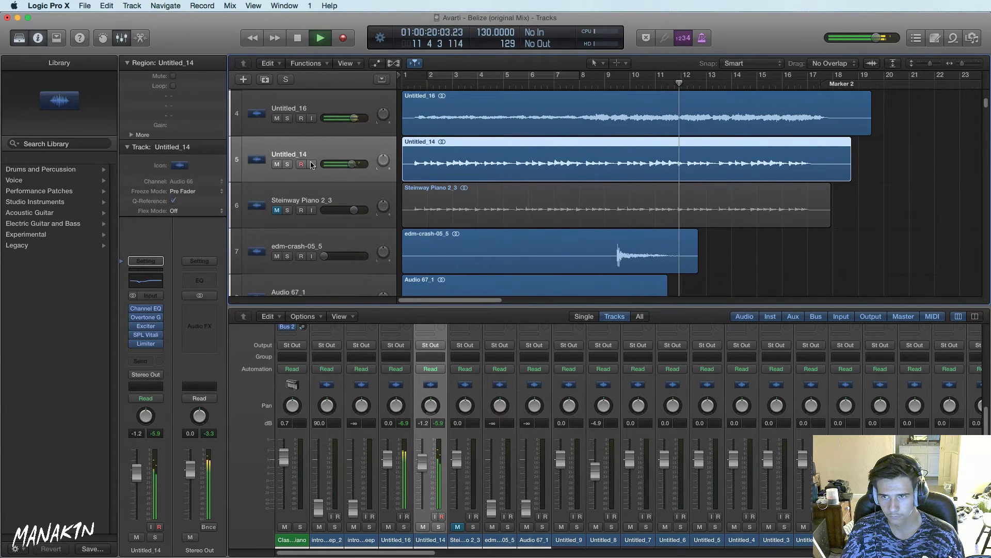
Solo and loop Untitled_14 over the cycle range, and set its Channel EQ high shelf to 2200 Hz, 0.5 dB
left_click(287, 164)
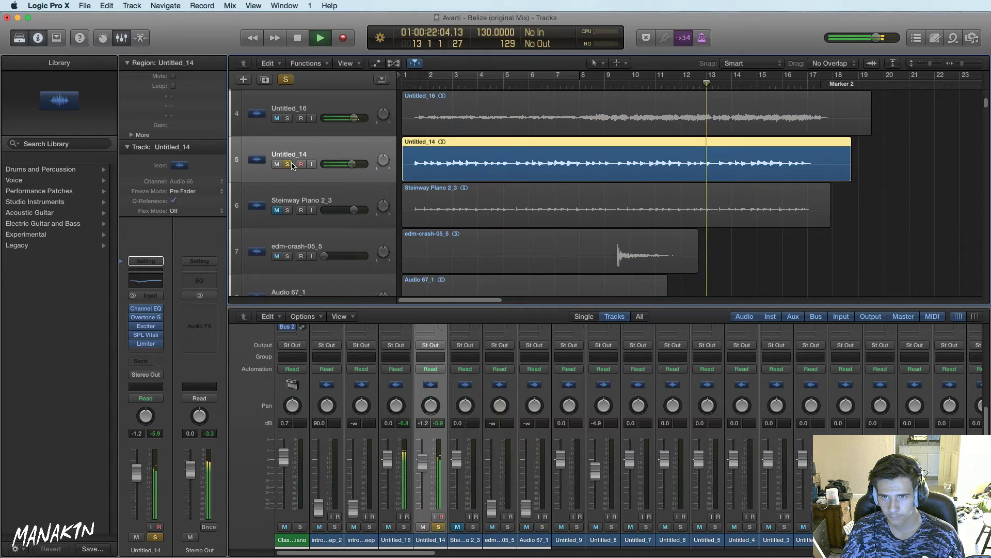
key("space")
key("c")
left_click(320, 38)
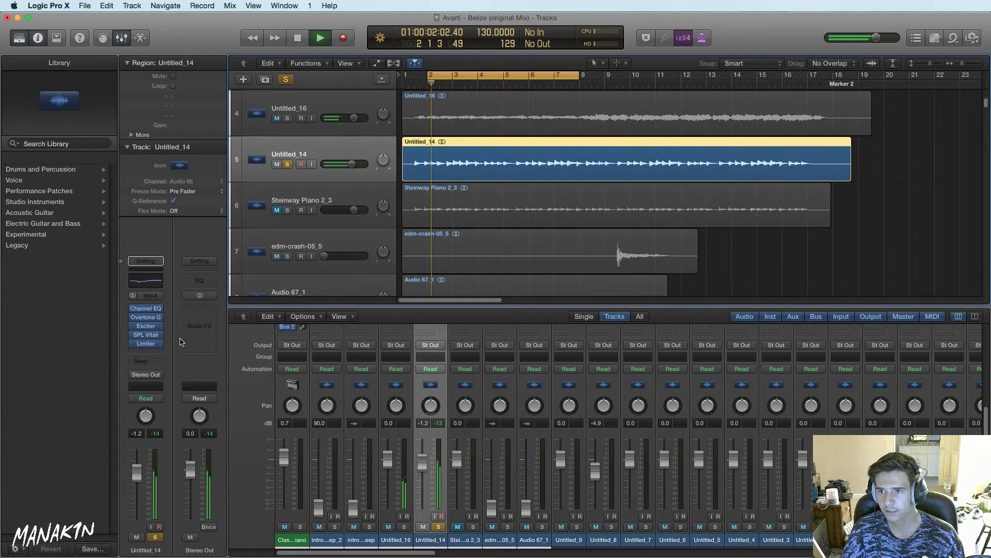
left_click(146, 308)
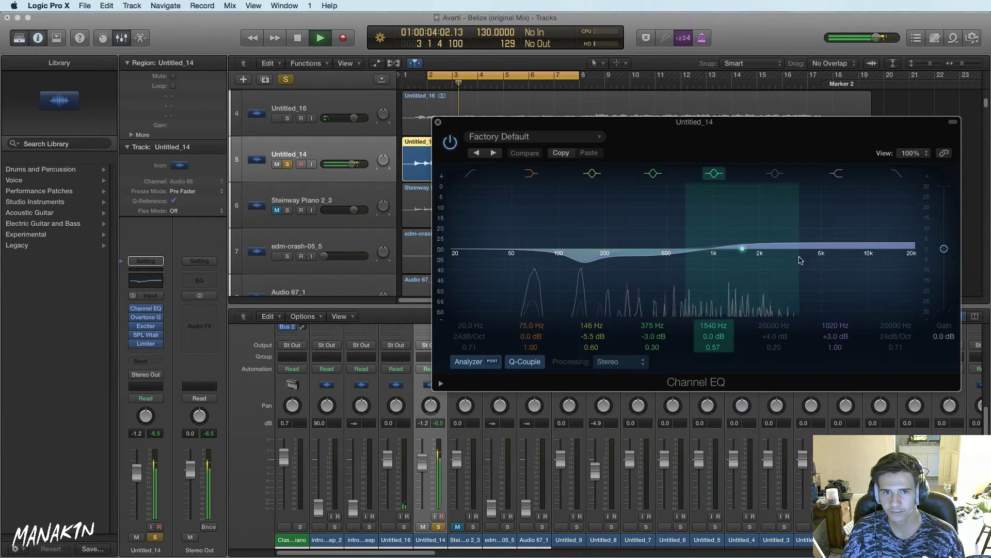
left_click_drag(716, 196, 776, 203)
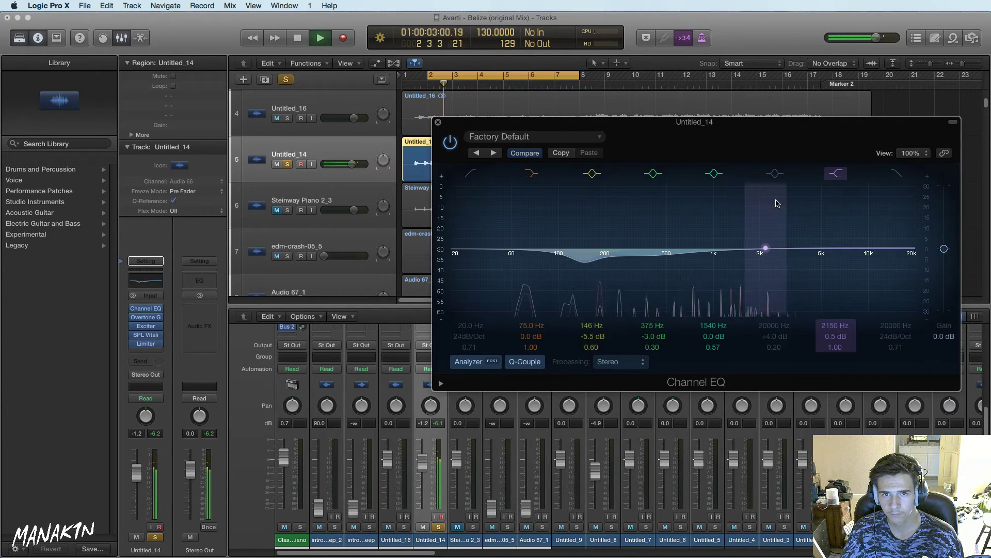
Unsolo Untitled_14, close its Channel EQ and let the full mix play on without the cycle range
left_click(290, 164)
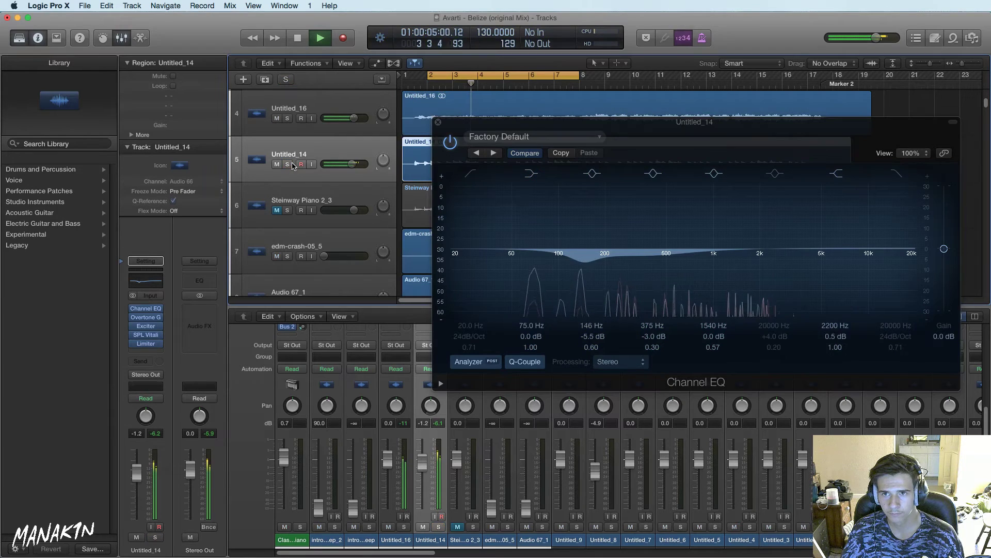
left_click(438, 123)
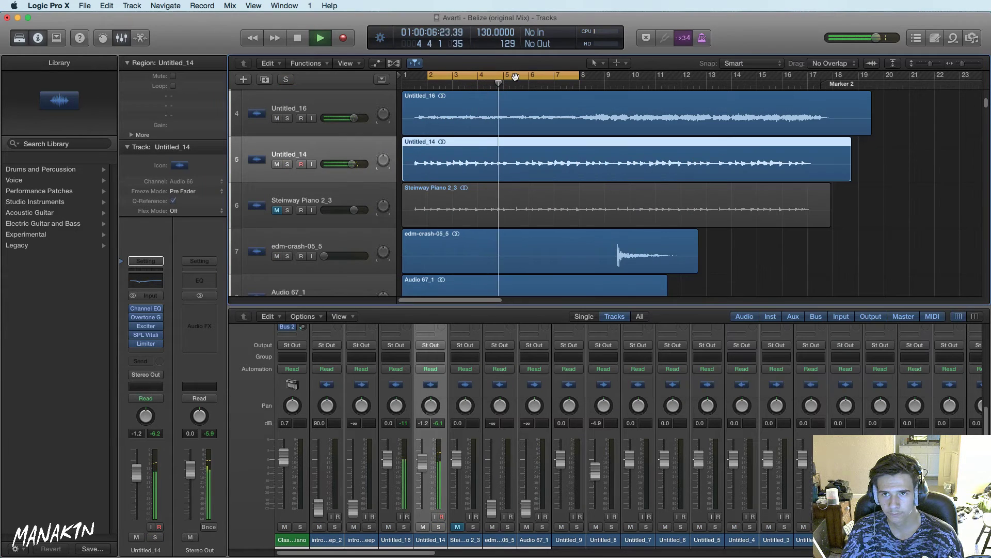
left_click(582, 82)
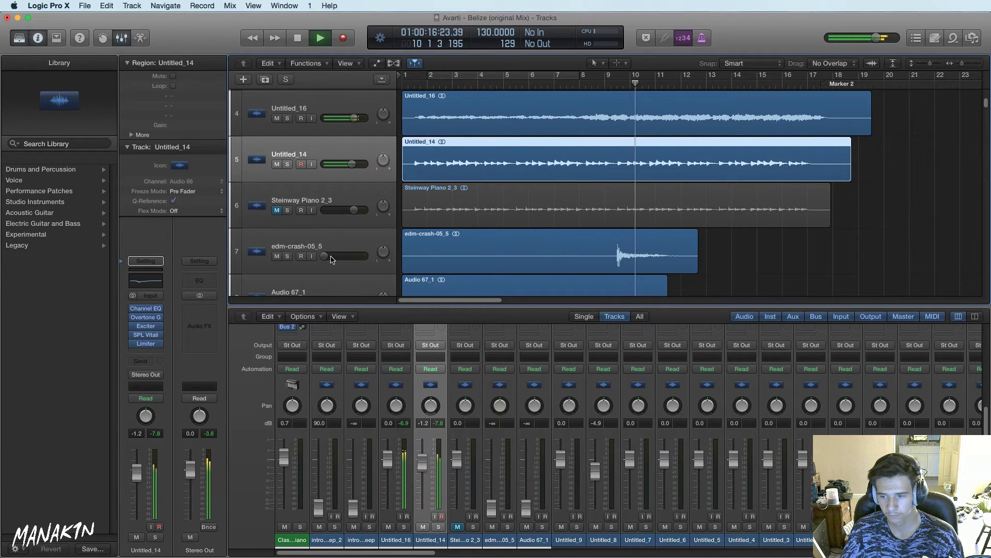
Raise edm-crash-05_5's volume to 0.0 dB while replaying the mix from just before the crash
left_click_drag(327, 258, 341, 256)
key("space")
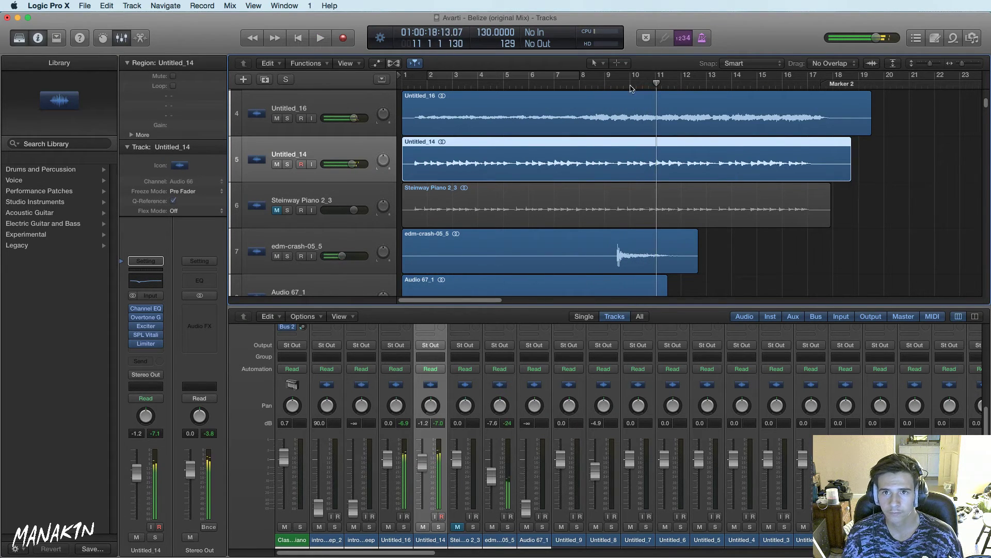
left_click(591, 84)
key("space")
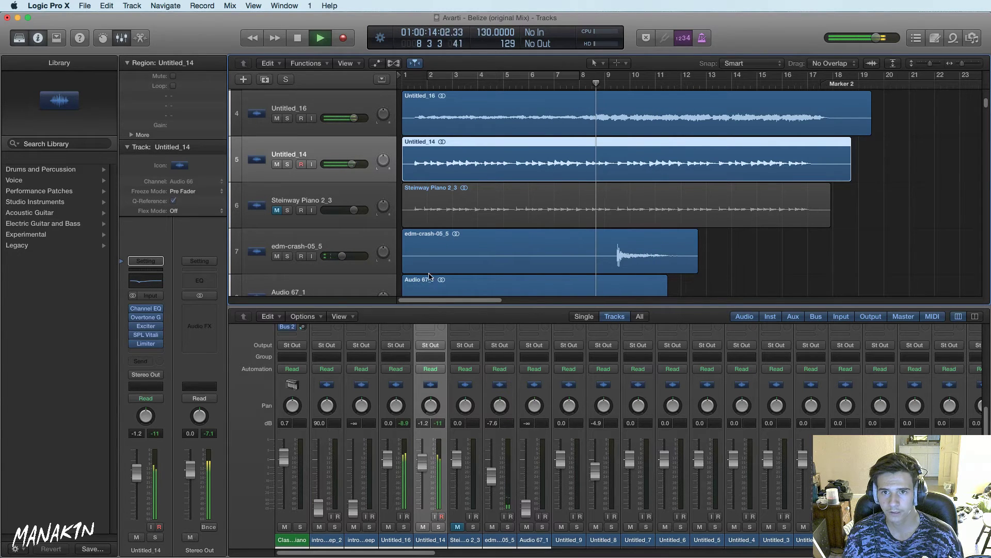
left_click_drag(341, 256, 347, 256)
left_click(604, 83)
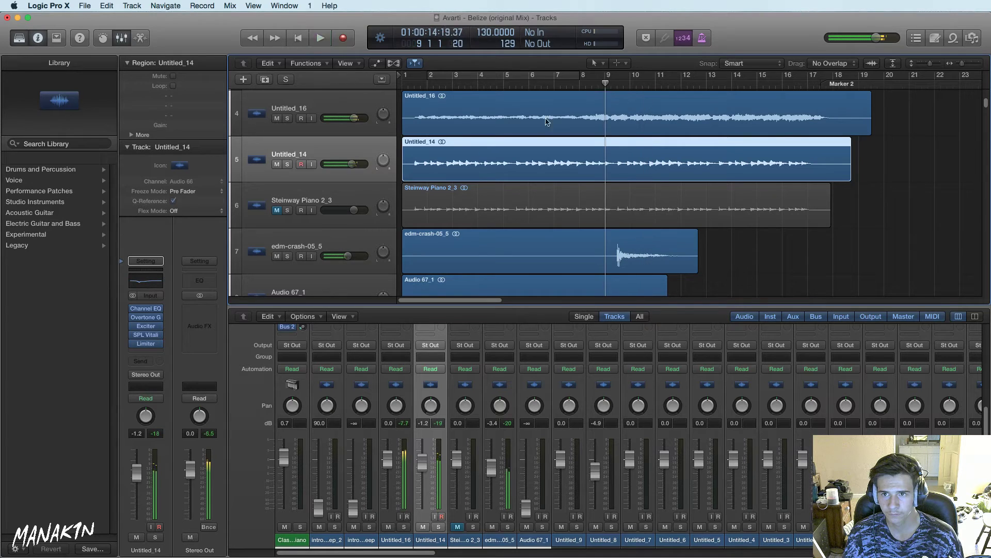
left_click(351, 256, "alt")
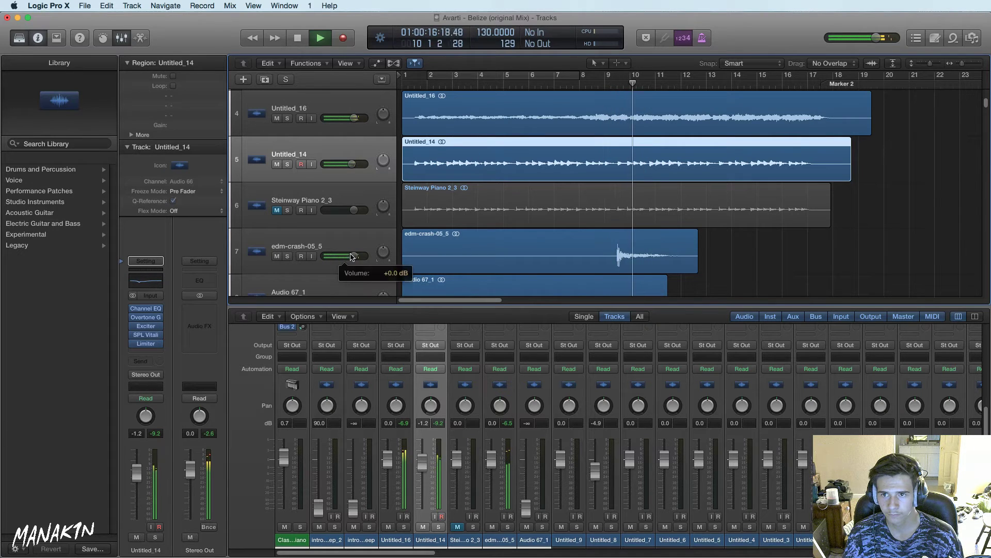
Set the cycle range to bar 9 and audition edm-crash-05_5 soloed
key("space")
left_click_drag(619, 77, 629, 77)
left_click(287, 256)
key("space")
left_click(287, 240)
key("space")
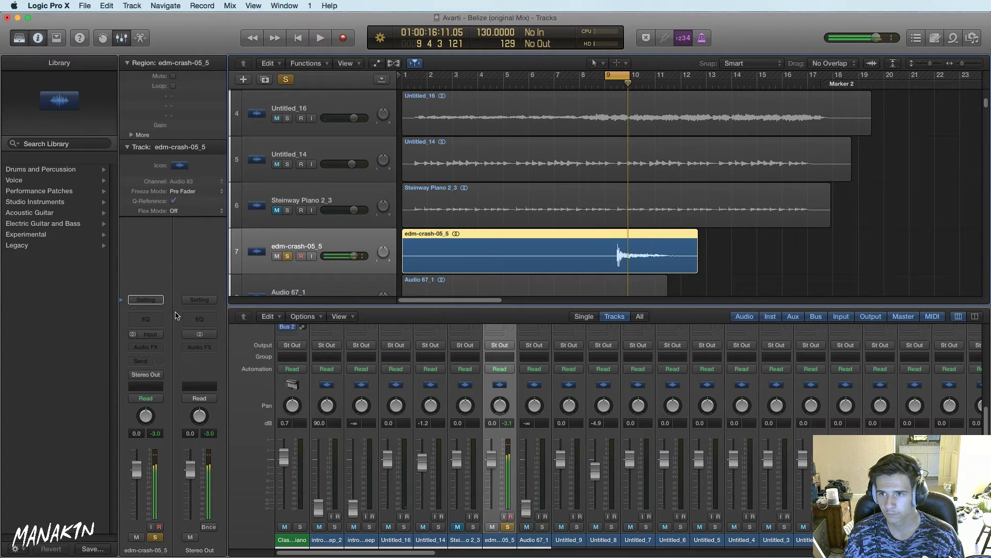
Insert a Channel EQ on edm-crash-05_5, adjust its curve while auditioning the soloed crash, and close the EQ
left_click(149, 320)
left_click_drag(215, 170, 203, 199)
key("space")
key("space")
left_click(30, 45)
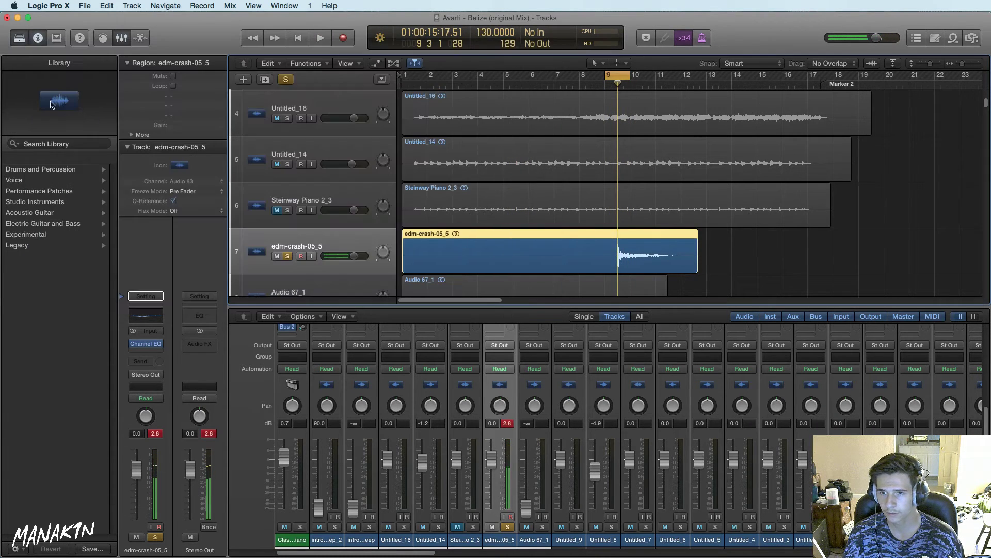
Add a stereo Sausage Fattener to edm-crash-05_5, adjust its fatness while auditioning the crash, and turn off the cycle range
left_click(148, 347)
mouse_move(177, 392)
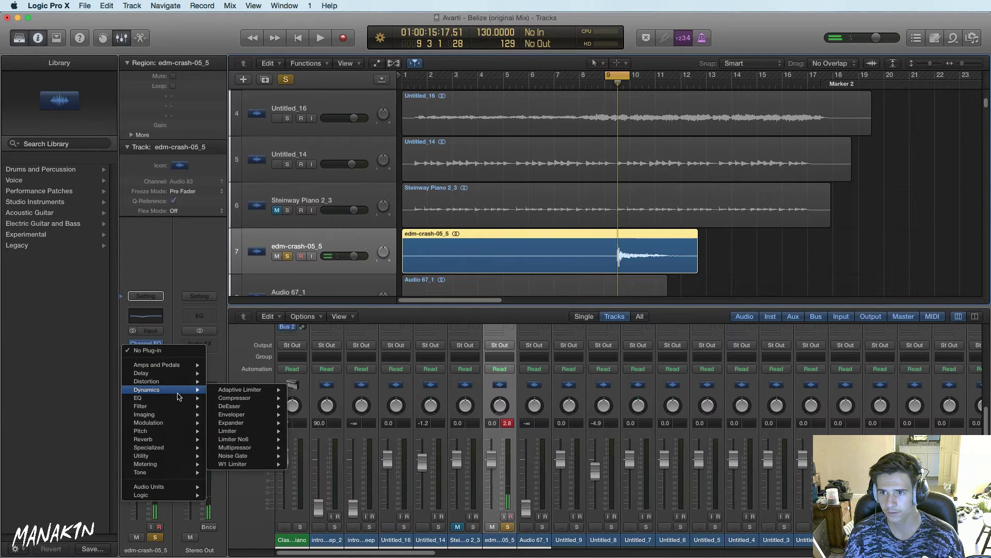
mouse_move(258, 448)
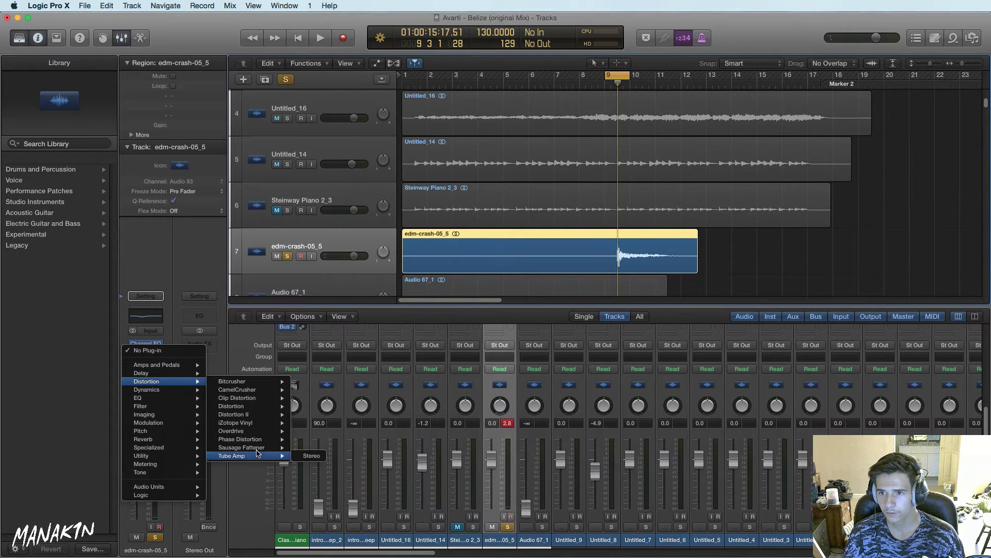
left_click(310, 448)
left_click_drag(201, 178, 248, 163)
key("space")
key("space")
left_click(612, 74)
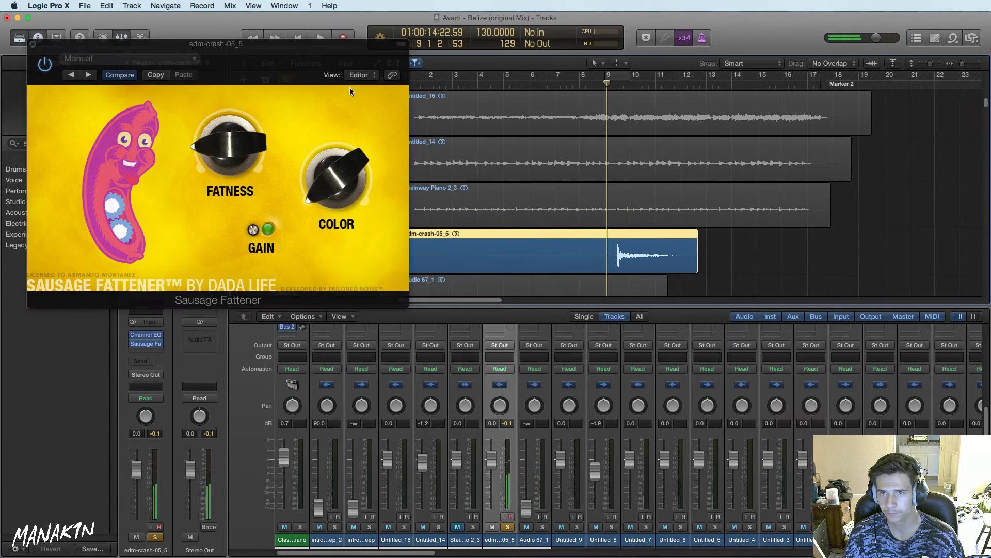
left_click(32, 46)
Unsolo edm-crash-05_5, play the mix from bar 8 and lower the crash's volume to -2.6 dB
left_click(288, 257)
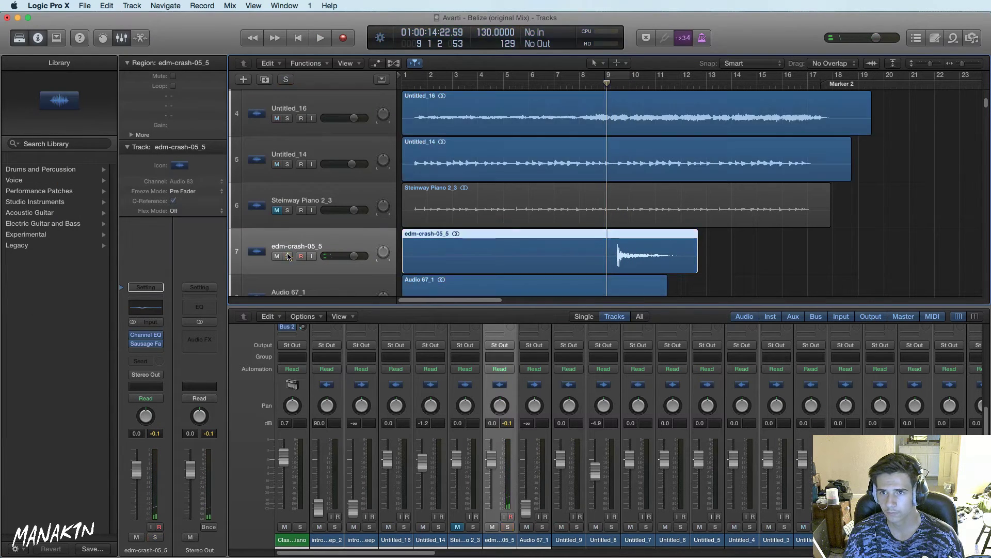
left_click(582, 82)
key("space")
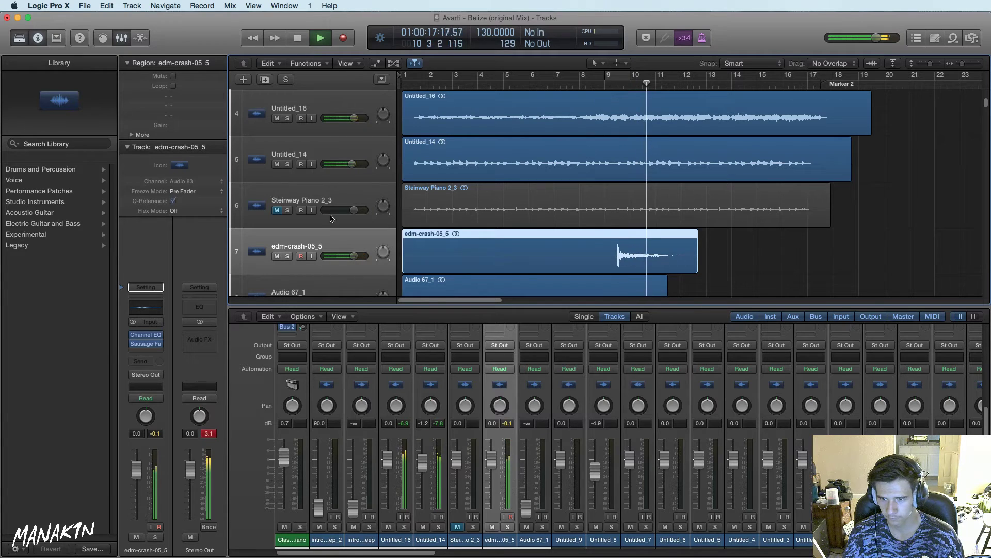
left_click_drag(146, 471, 146, 477)
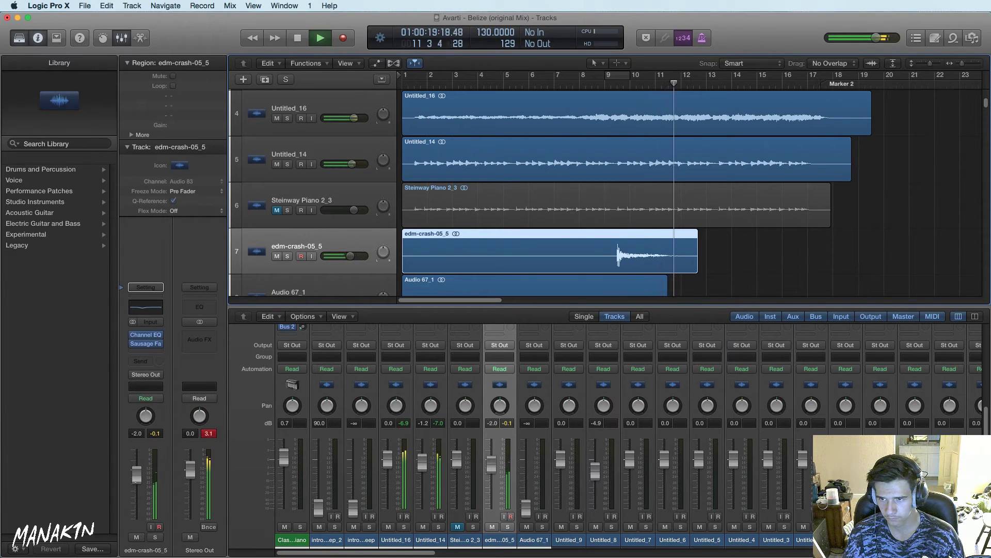
Hide the mixer so that more tracks fit in the arrangement
scroll(520, 124, "up", 3)
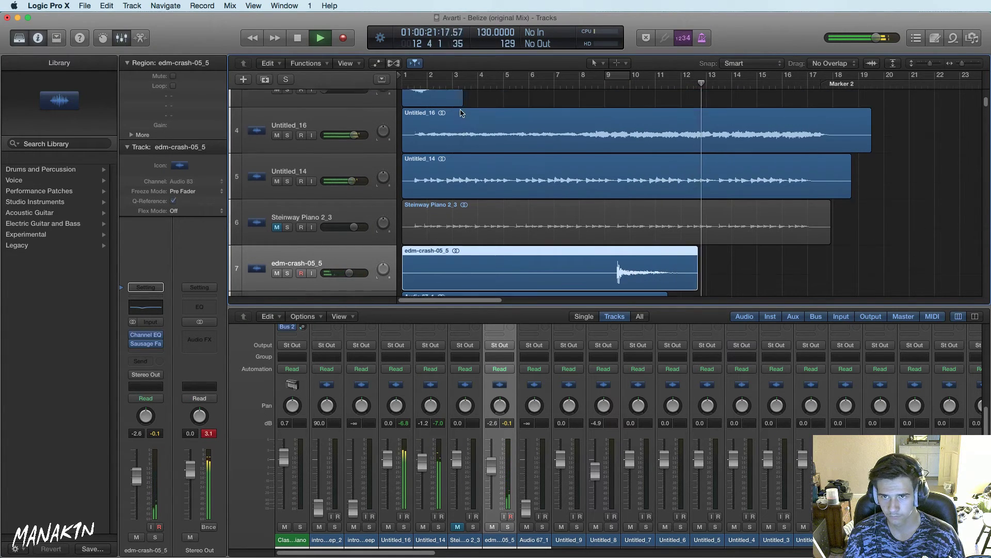
scroll(519, 124, "down", 7)
scroll(521, 123, "down", 6)
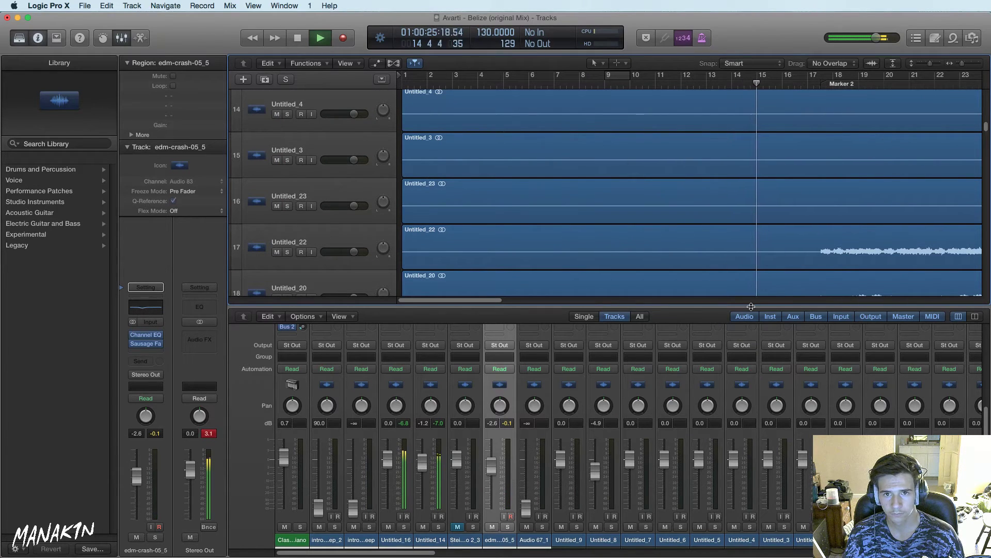
key("x")
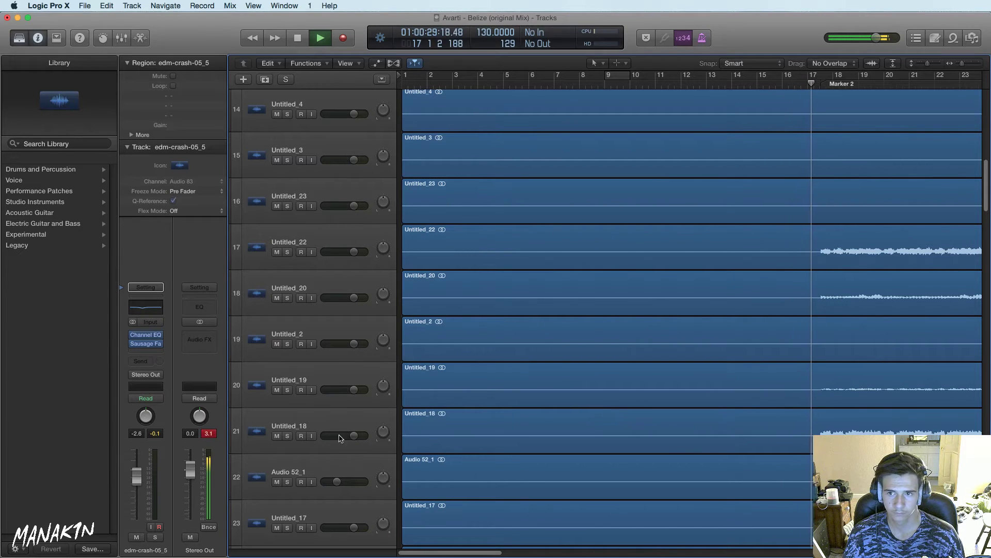
Solo Audio 48_1 and set the cycle range from about bar 17 to bar 21
scroll(521, 424, "down", 10)
scroll(524, 422, "down", 12)
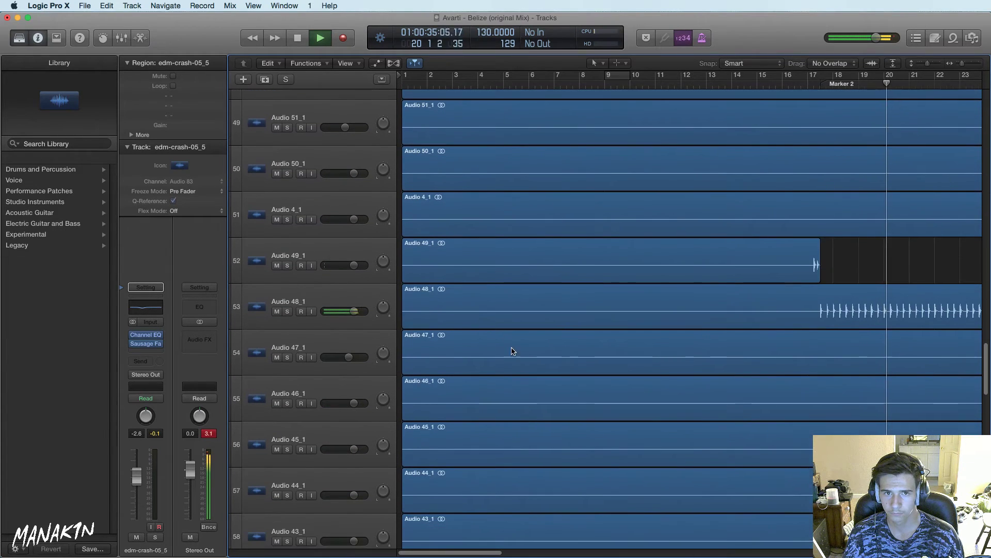
left_click(287, 312)
key("space")
left_click_drag(823, 80, 888, 75)
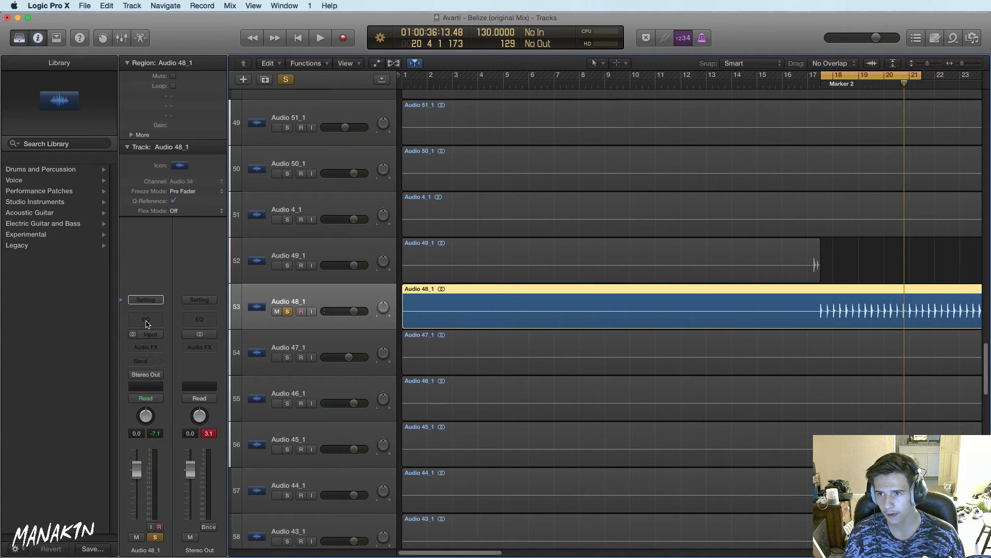
Insert a Channel EQ on Audio 48_1, cutting 176 Hz by 6.5 dB and boosting 65 Hz by 4.5 dB with Q 0.88
left_click(145, 319)
key("space")
mouse_move(215, 209)
left_mouse_down()
mouse_move(187, 166)
mouse_move(185, 181)
mouse_move(185, 164)
mouse_move(193, 222)
mouse_move(195, 192)
mouse_move(221, 188)
mouse_move(222, 211)
left_mouse_up()
left_click(249, 95)
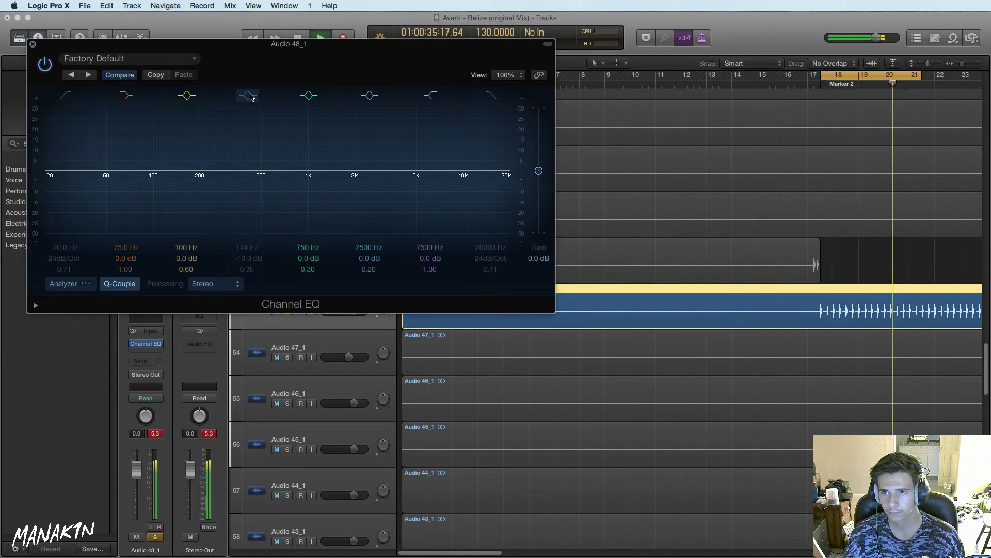
left_click(250, 95)
left_click_drag(210, 202, 82, 187)
mouse_move(132, 165)
left_mouse_down()
mouse_move(182, 159)
mouse_move(135, 181)
left_mouse_up()
Compare Audio 48_1 with its Channel EQ bypassed and active during looped playback, leaving the EQ on
left_click(45, 64)
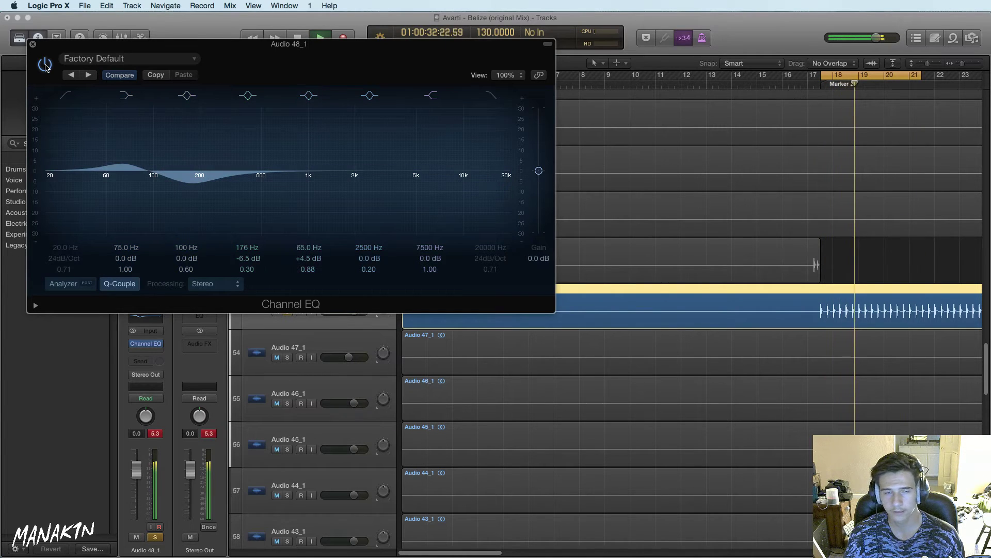
left_click(45, 64)
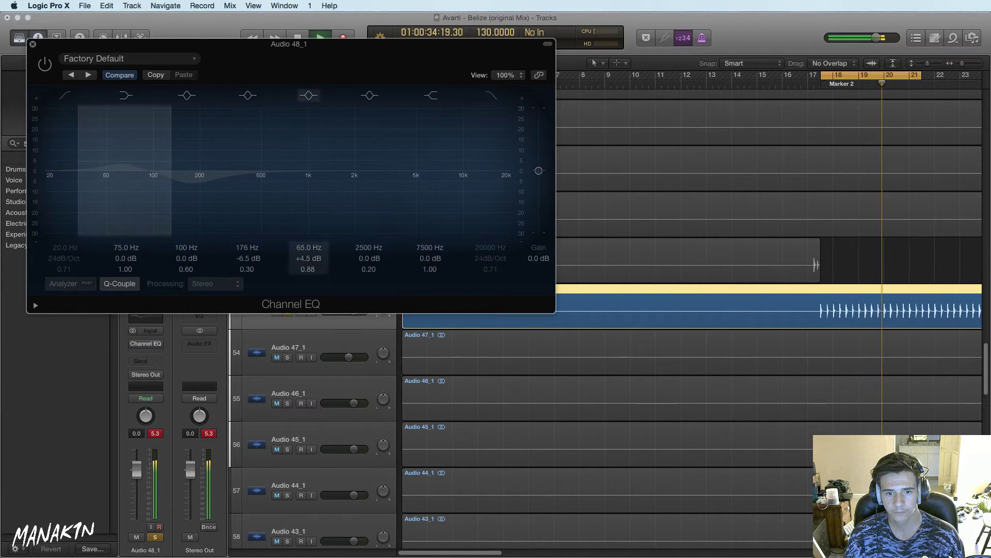
left_click(45, 64)
left_click(45, 64)
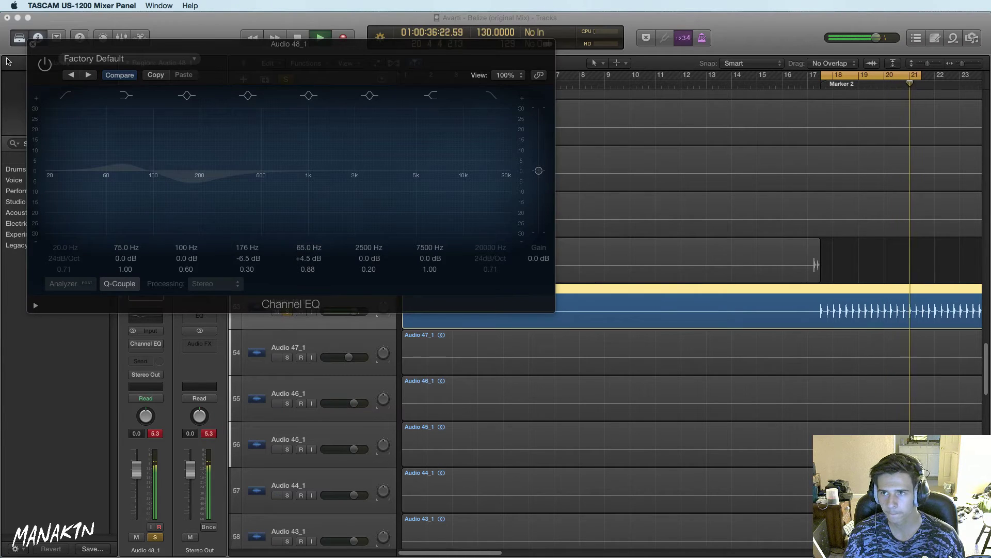
left_click(45, 64)
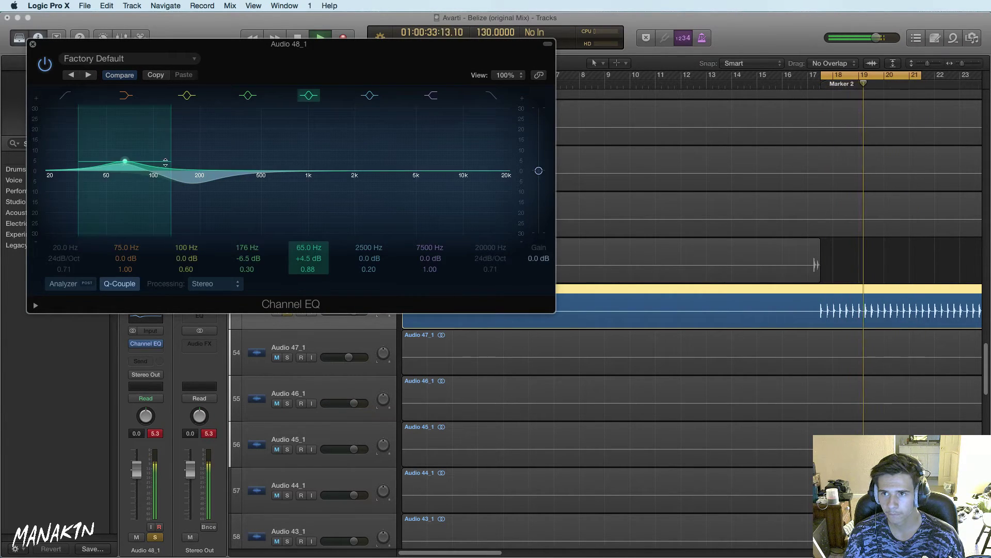
Set Audio 48_1's EQ boost to 74 Hz with Q 1.80, stop playback and close the Channel EQ
mouse_move(172, 158)
left_mouse_down()
mouse_move(158, 159)
mouse_move(163, 175)
mouse_move(145, 174)
mouse_move(163, 174)
left_mouse_up()
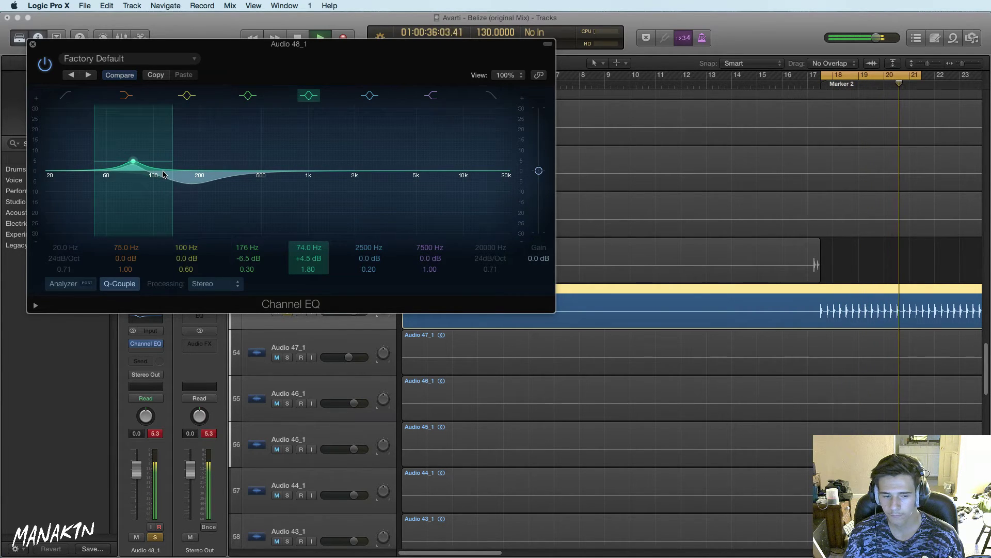
key("space")
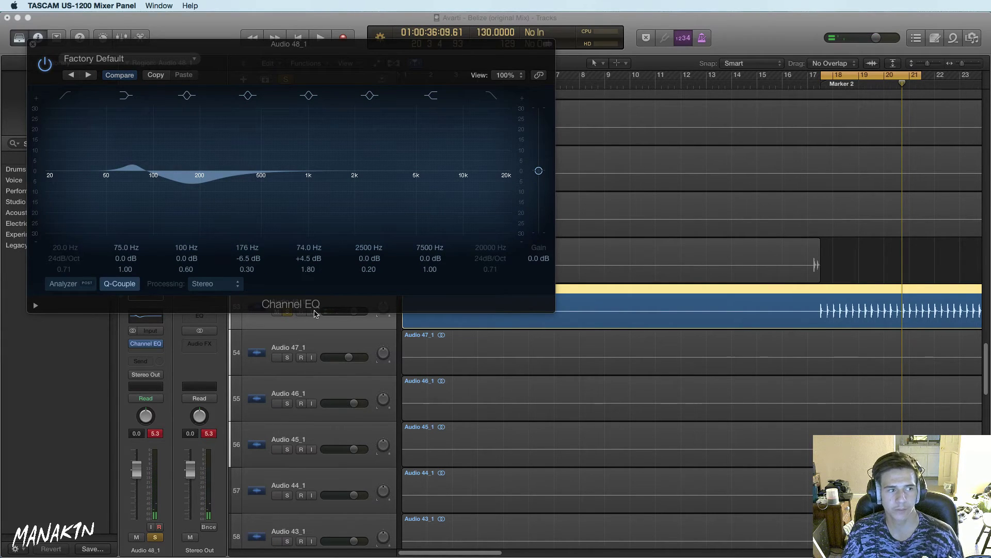
left_click(45, 64)
left_click(45, 64)
left_click(32, 44)
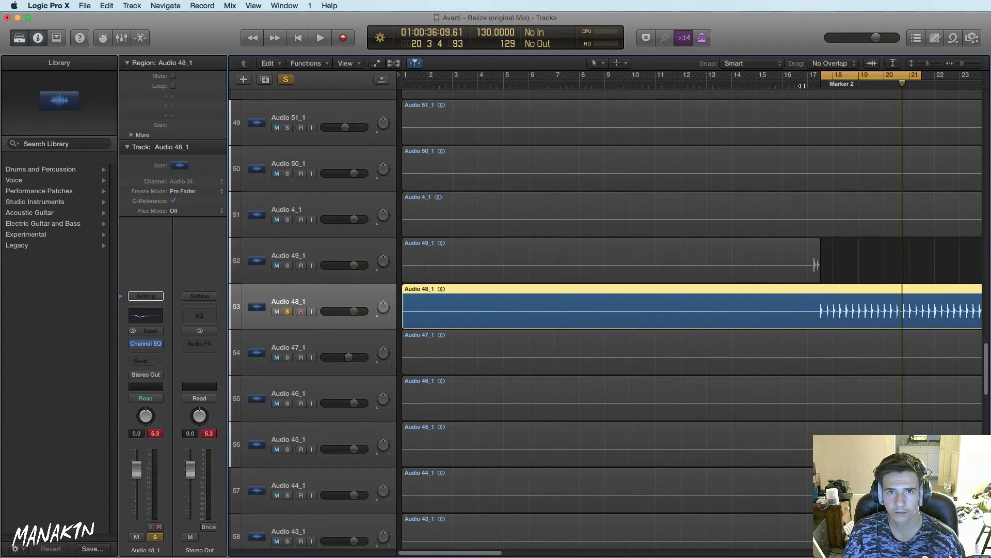
Unsolo Audio 48_1 and play the full mix from about bar 17 without the cycle range
double_click(803, 86)
left_click(287, 312)
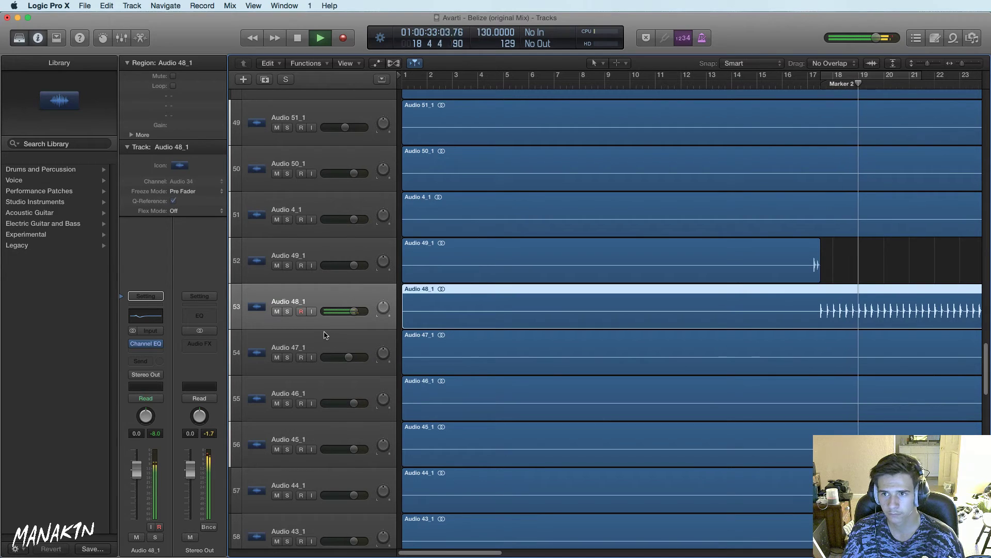
scroll(605, 356, "up", 3)
scroll(606, 355, "up", 20)
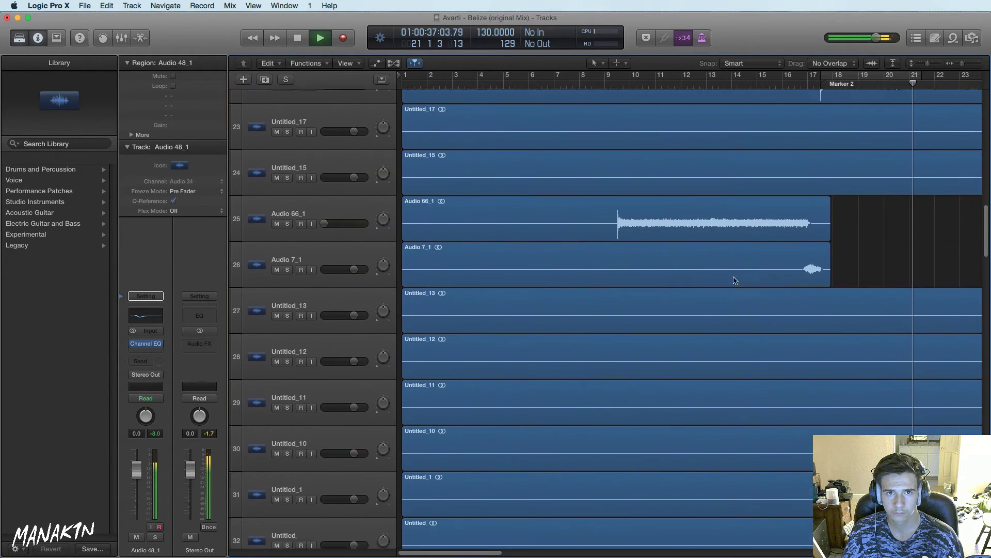
scroll(683, 308, "up", 1)
Replay the mix from bar 17, solo Untitled_18 and select its track
left_click_drag(962, 63, 957, 63)
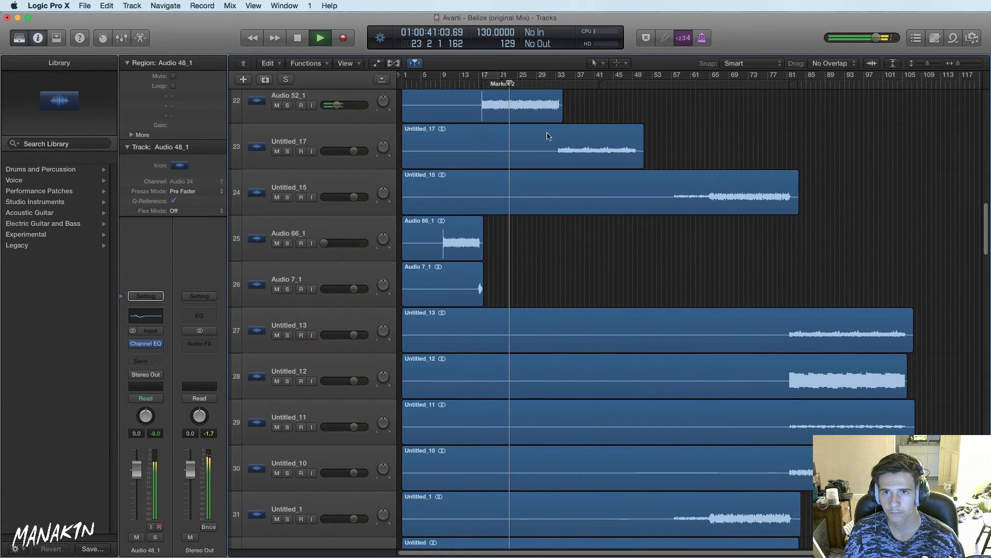
scroll(564, 138, "up", 3)
left_click(477, 83)
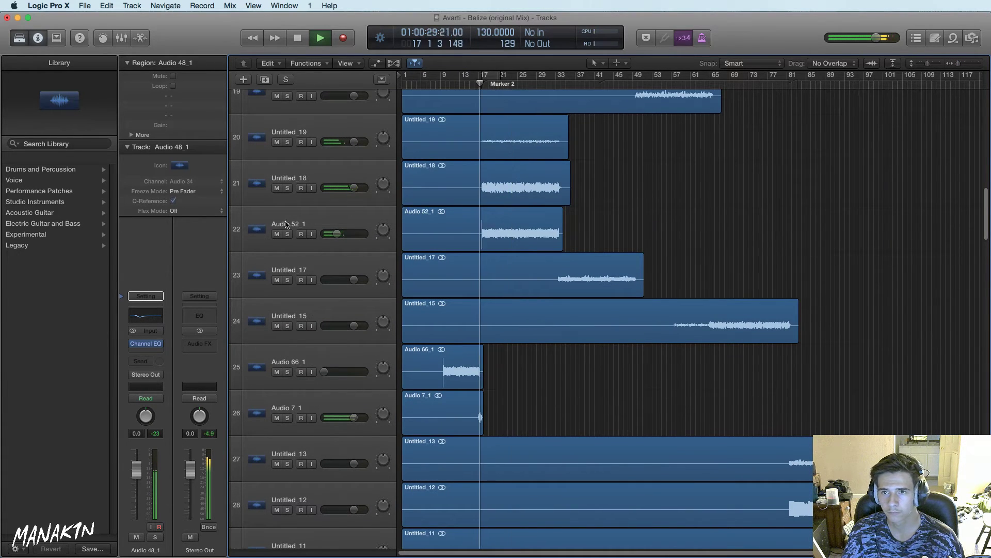
left_click(287, 188)
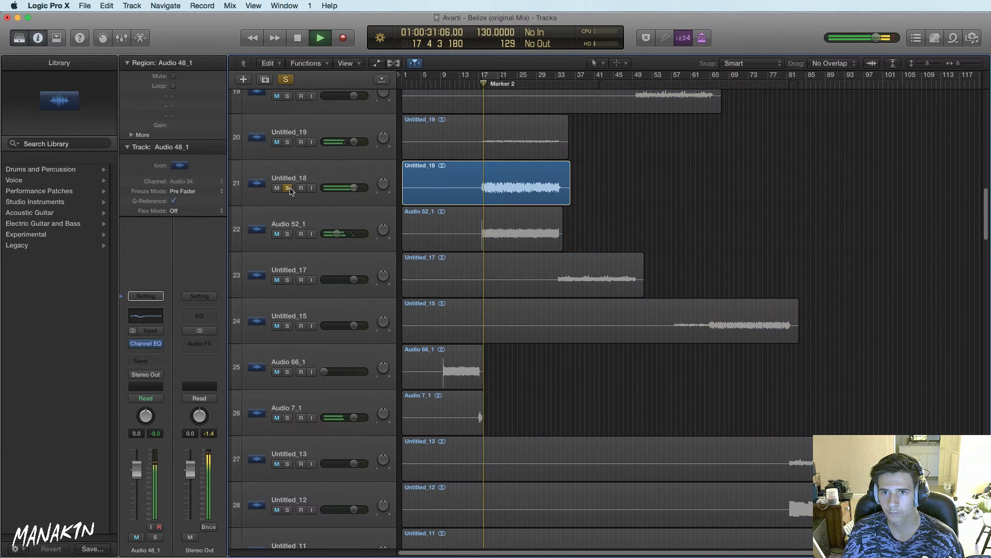
left_click(333, 180)
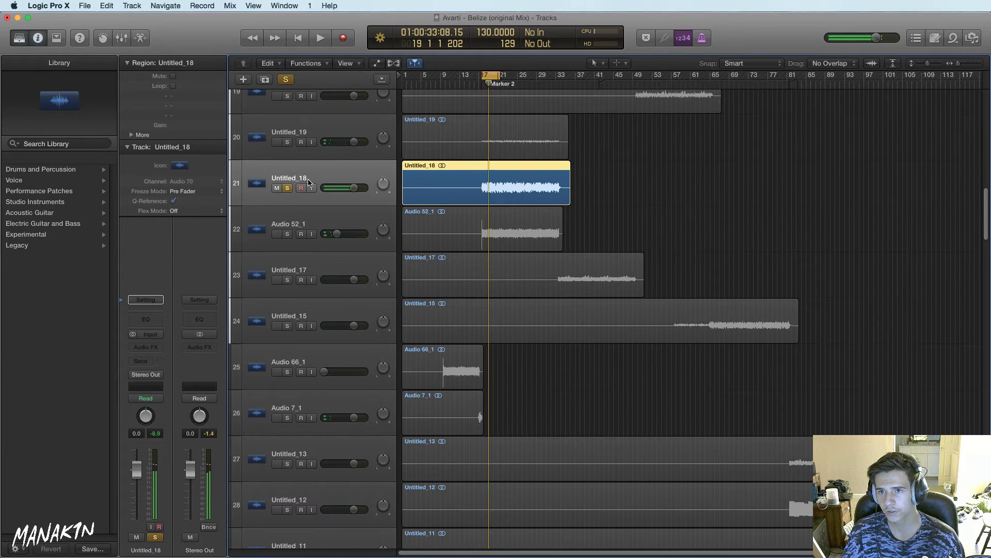
Insert a Channel EQ on Untitled_18, cut 330 Hz by 2.5 dB, boost 1080 Hz by 2.5 dB, and close it
left_click(152, 321)
left_click_drag(215, 168, 243, 228)
left_click_drag(325, 215, 355, 204)
key("space")
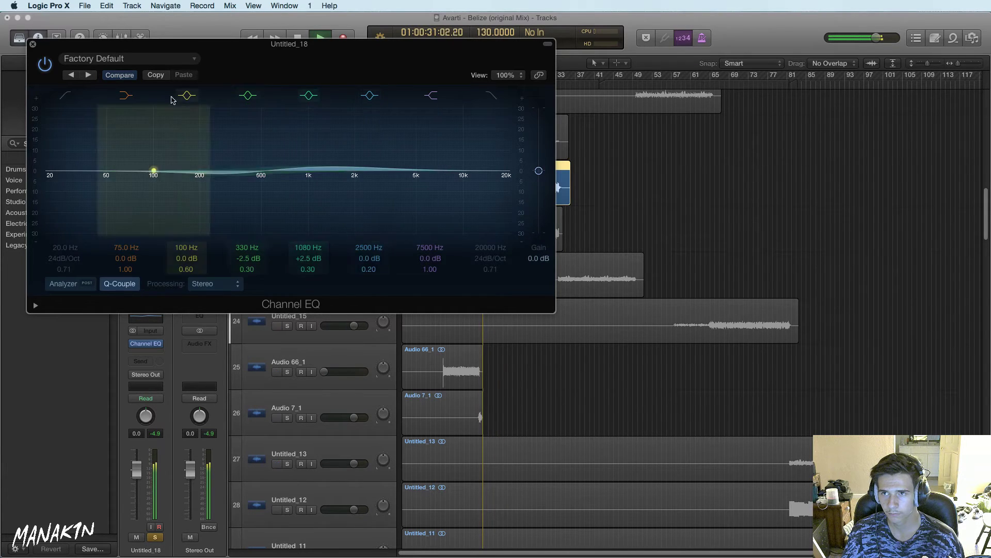
left_click(32, 45)
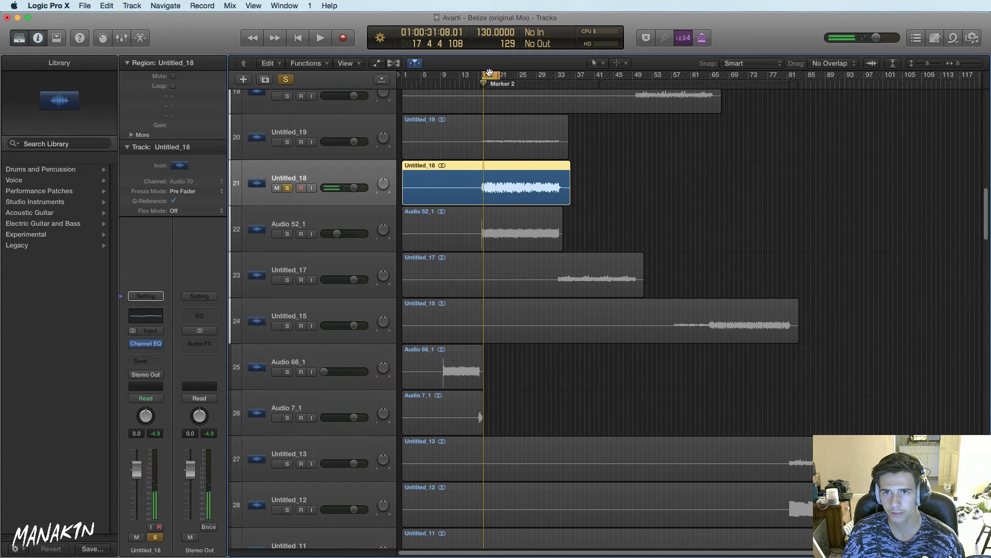
Unsolo Untitled_18 and lower its volume to -3.9 dB while the full mix plays
key("space")
left_click(289, 189)
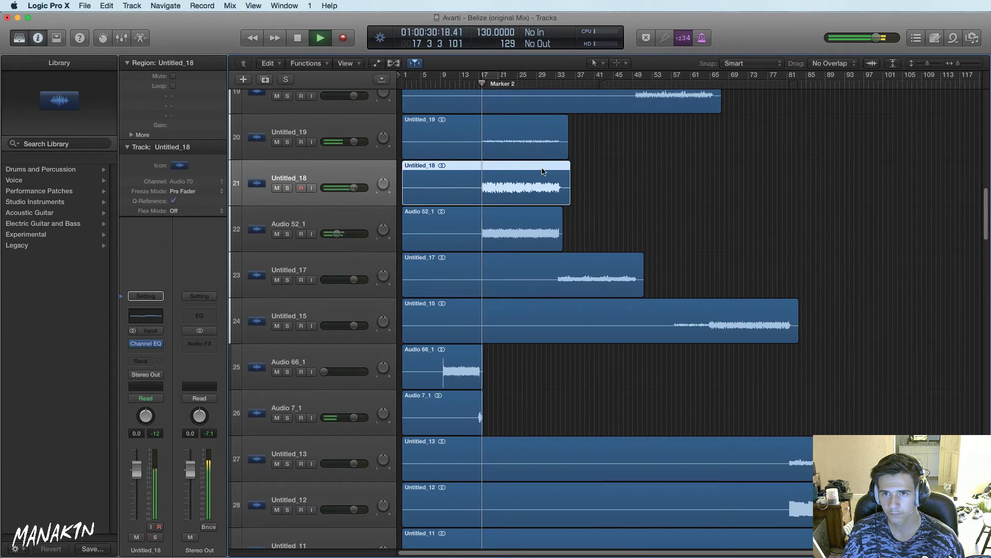
left_click_drag(953, 60, 961, 63)
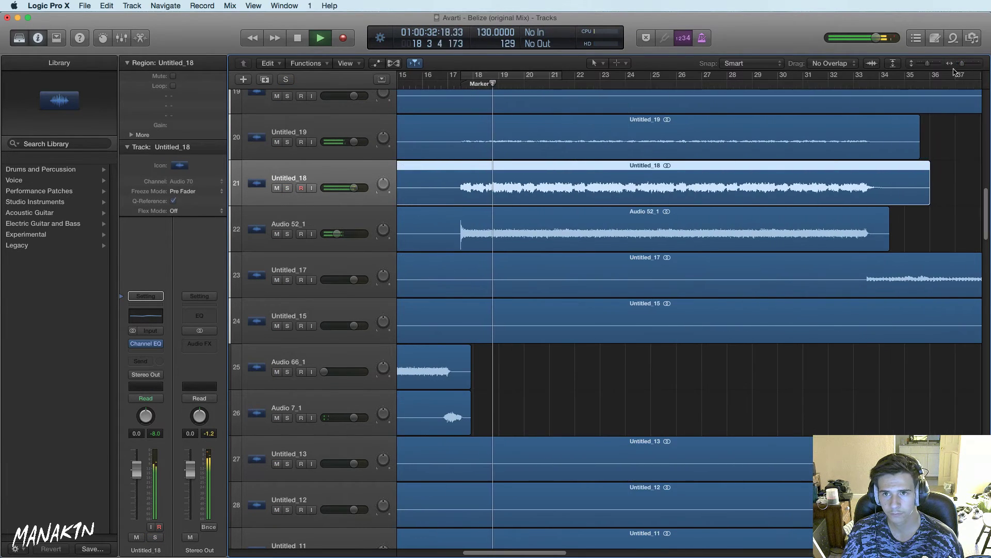
scroll(491, 235, "up", 5)
left_click_drag(354, 318, 347, 319)
Solo Untitled_22 and audition it from bar 17
left_click(287, 135)
key("space")
left_click(464, 84)
key("space")
key("space")
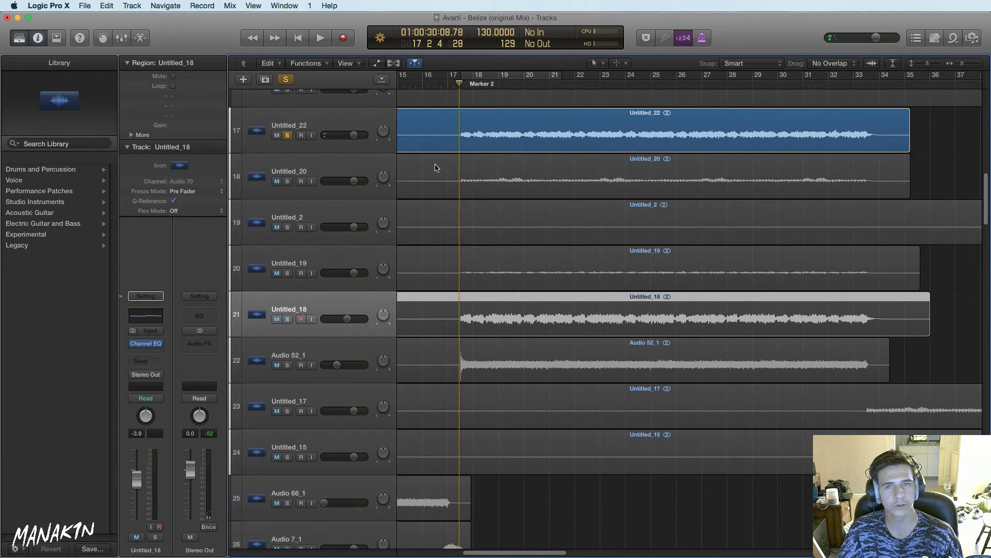
Solo Untitled_18 together with Untitled_22 and move its track directly below Untitled_22 during playback
left_click(287, 320)
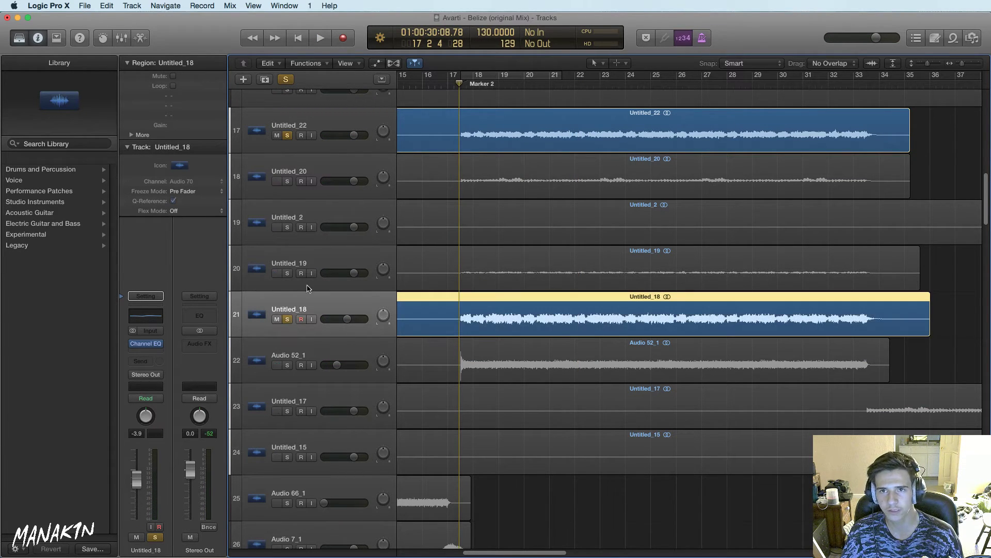
key("space")
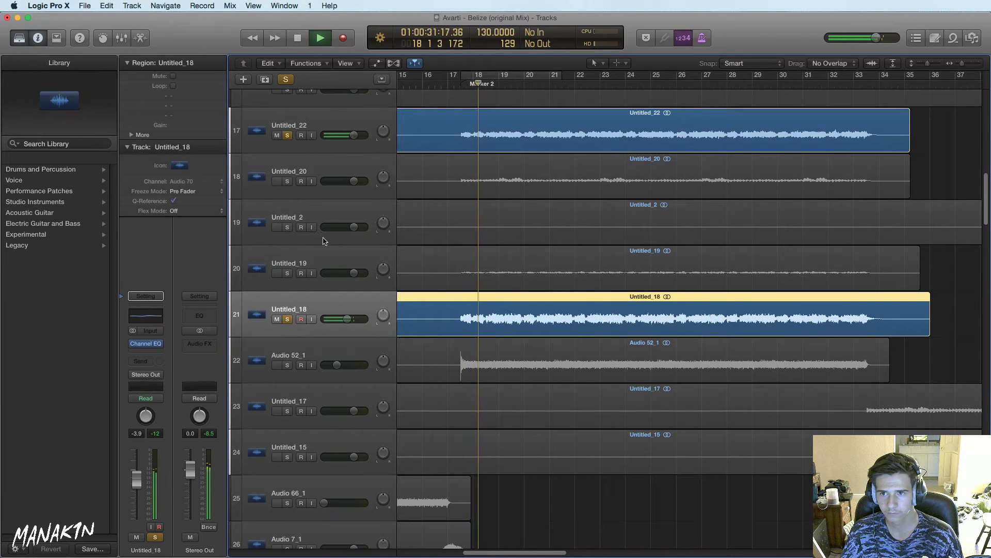
left_click_drag(314, 290, 361, 155)
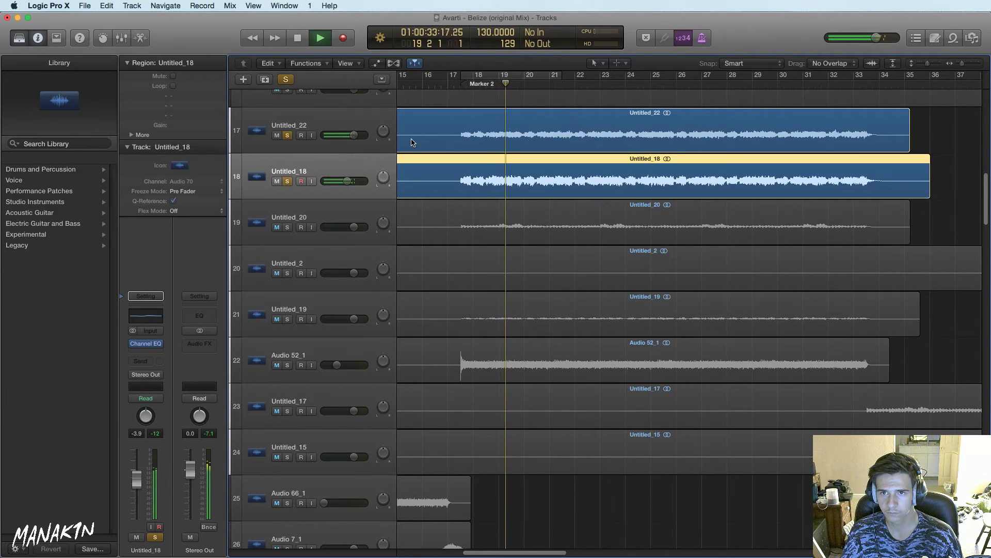
Solo Untitled_20 alongside Untitled_22 and take Untitled_18 out of solo
left_click(287, 227)
left_click(288, 181)
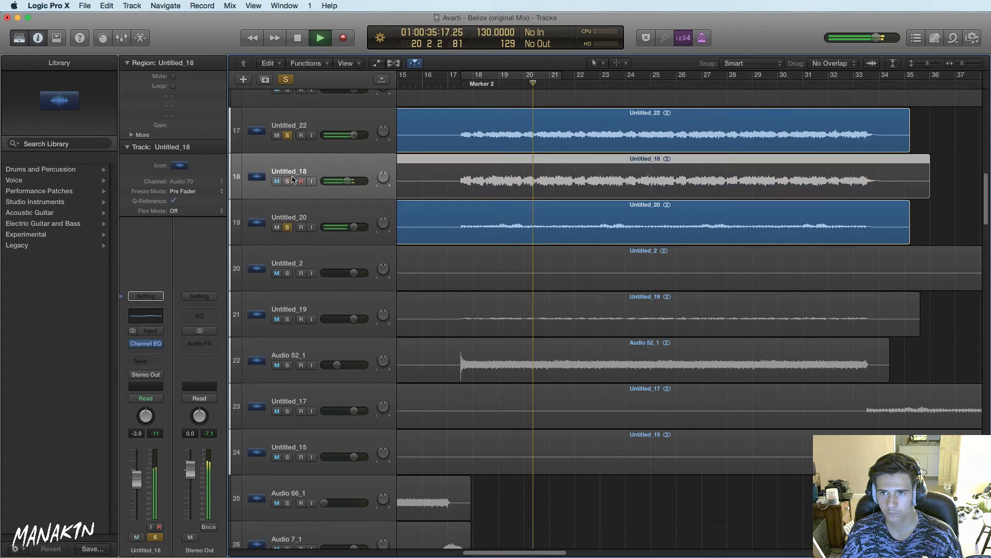
Take Untitled_22 out of solo and insert a Compressor on Untitled_20, with a -25 dB threshold, zero knee and auto release off
left_click(287, 135)
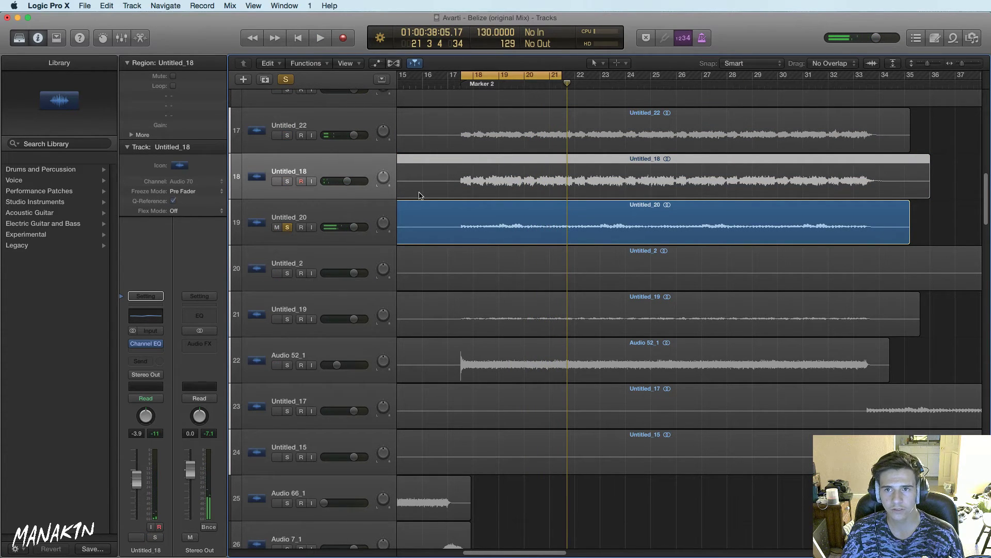
left_click(416, 217)
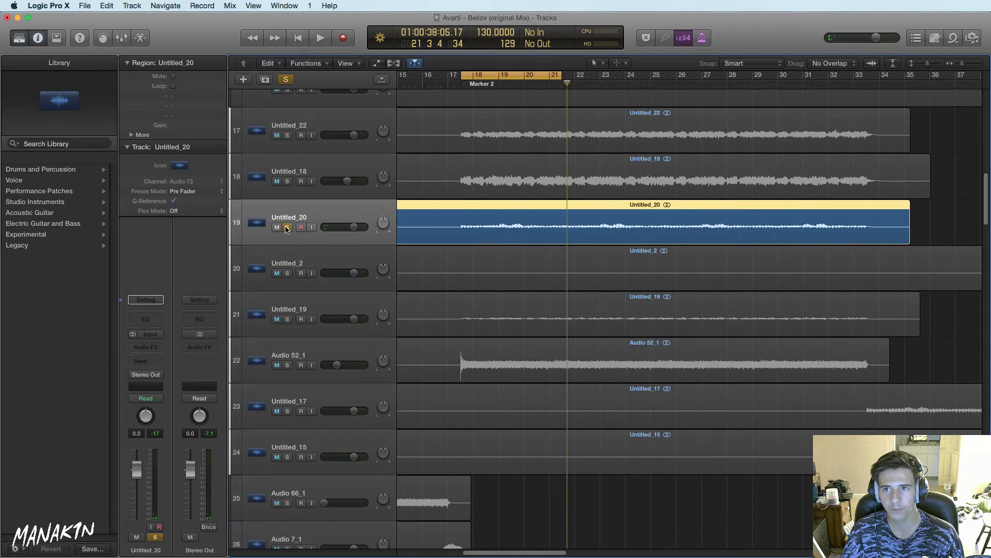
left_click(160, 351)
mouse_move(192, 385)
left_click(308, 392)
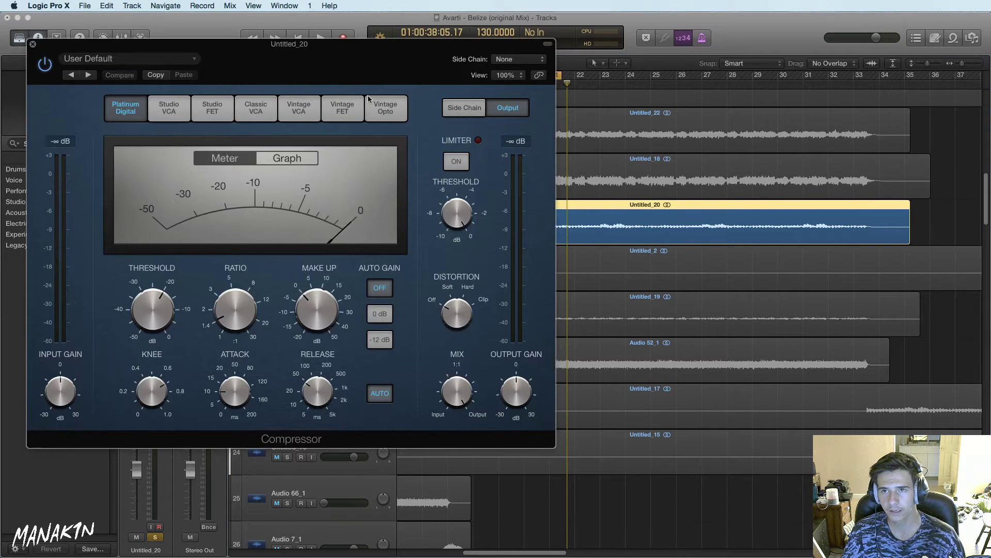
left_click_drag(342, 84, 482, 85)
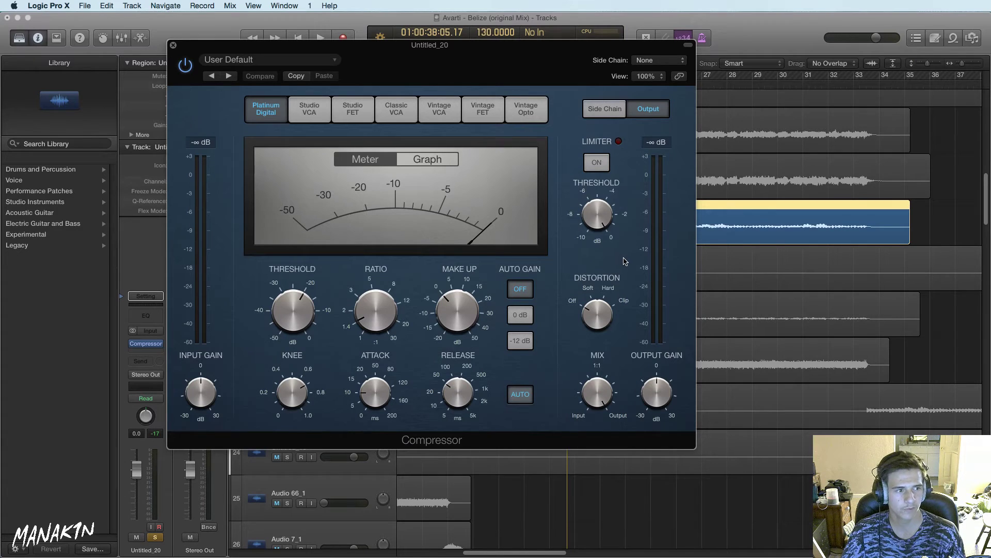
key("space")
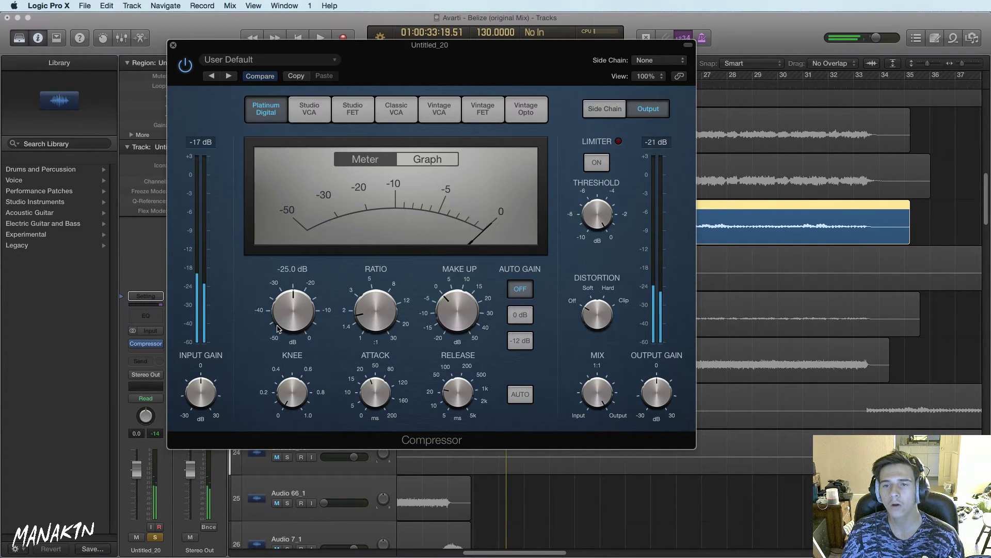
Move the Compressor window clear of the Untitled_20 region and loop playback from about bar 17 to bar 21
left_click_drag(249, 56, 633, 232)
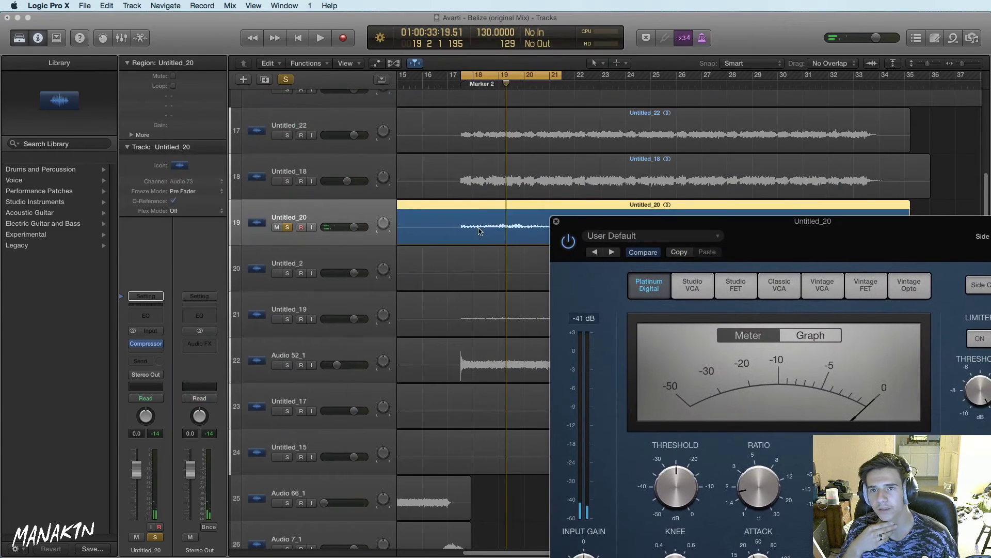
double_click(461, 77)
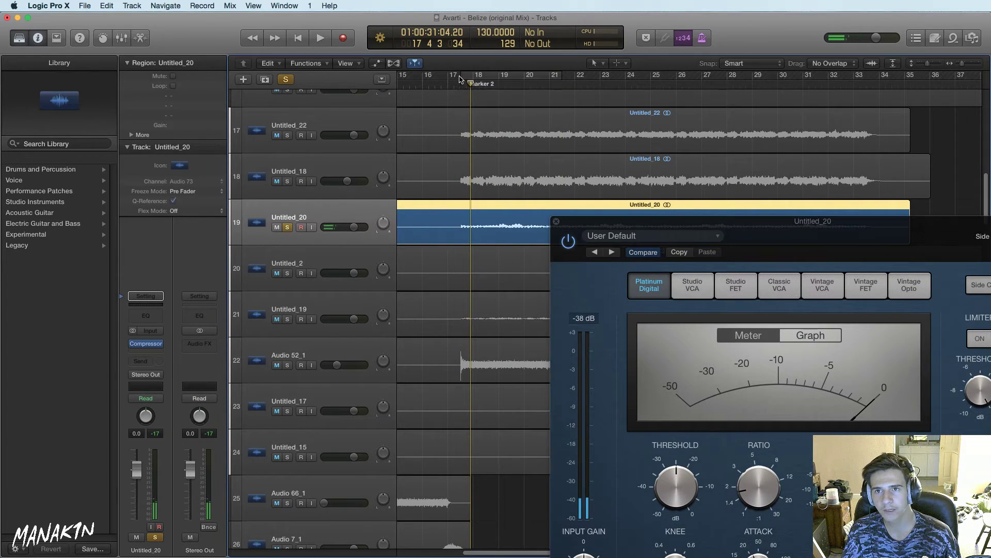
left_click_drag(462, 77, 455, 77)
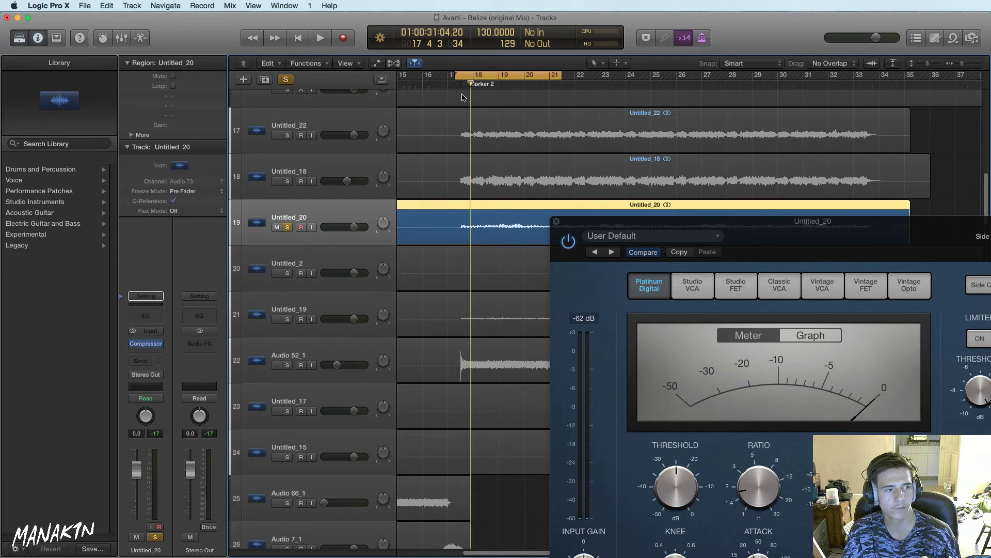
key("space")
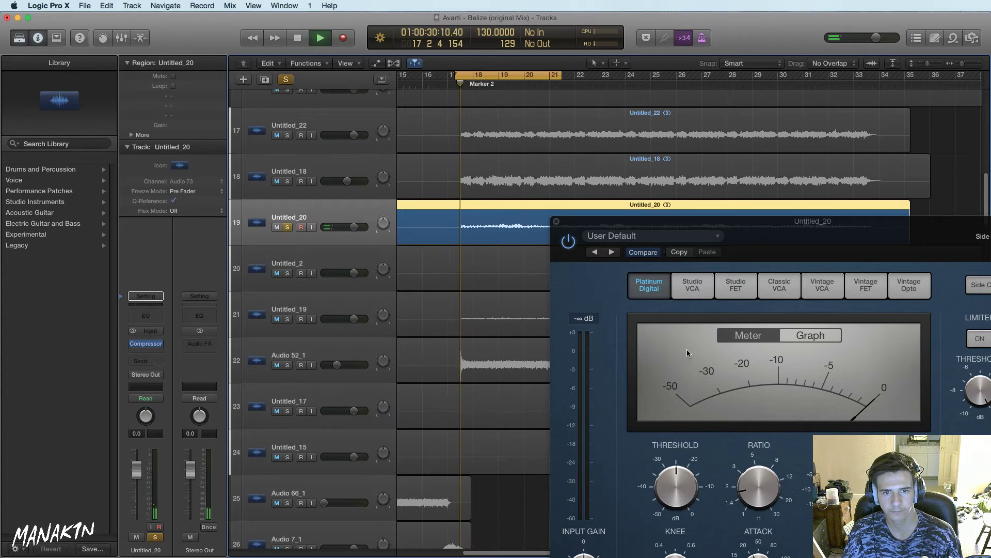
Compare Untitled_20 with the Compressor bypassed and active, and set the Compressor threshold to -18.5 dB
left_click(568, 240)
key("space")
key("space")
key("space")
key("space")
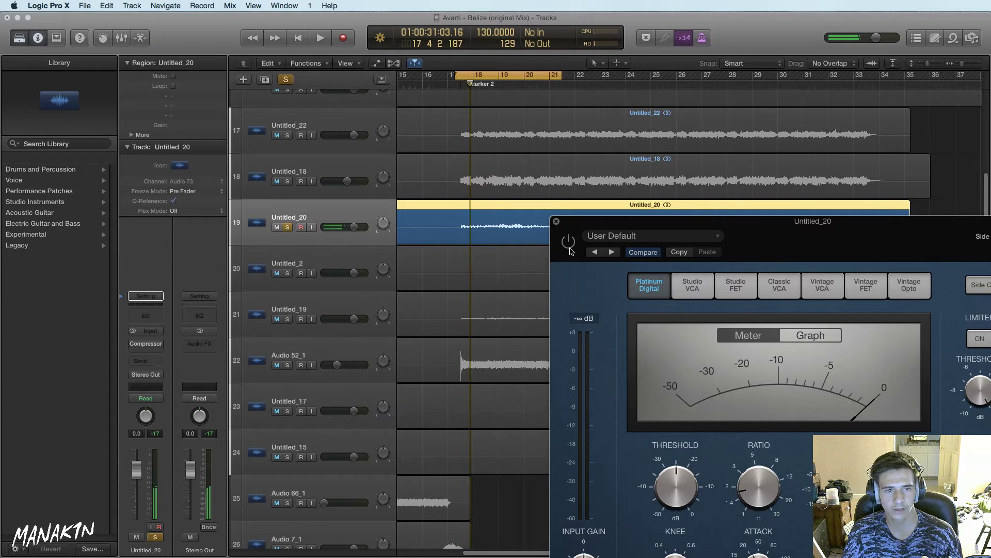
key("space")
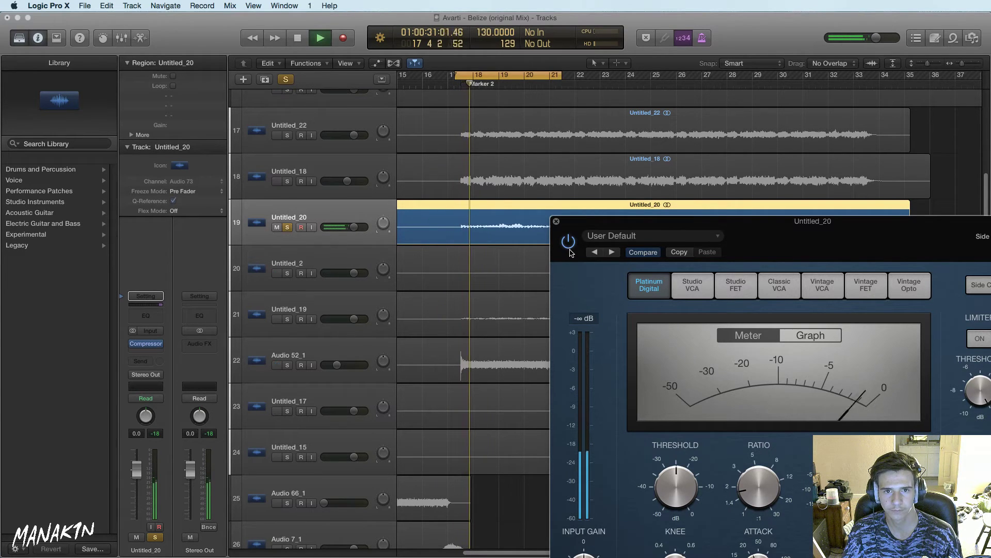
left_click_drag(687, 491, 687, 478)
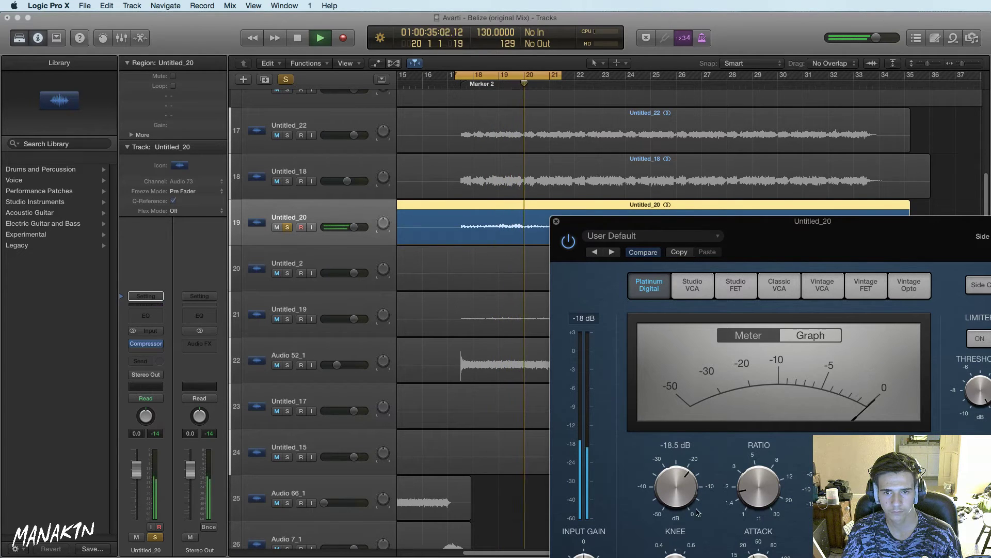
key("space")
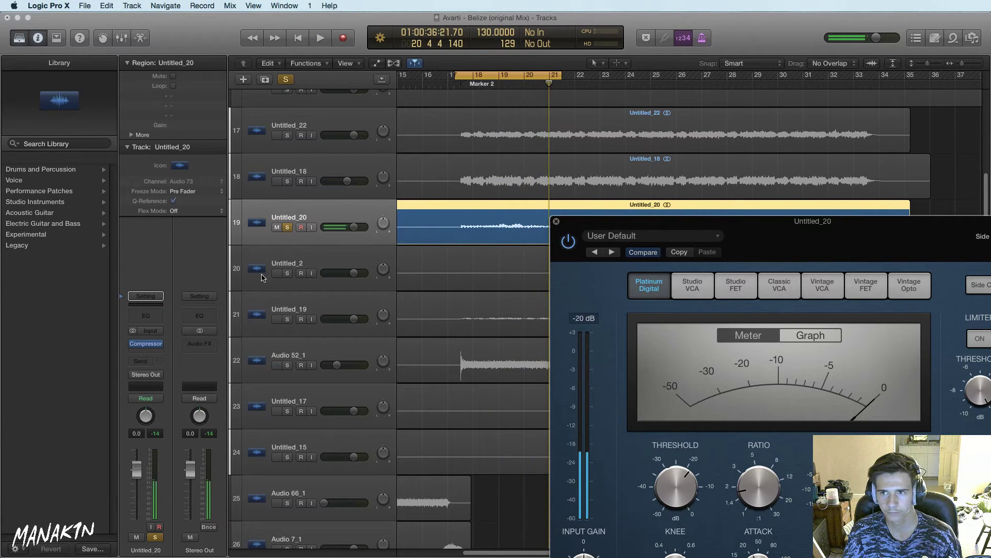
Add a Channel EQ to Untitled_20 with a -10.5 dB cut at 182 Hz and Q 0.54, and close both plug-in windows
left_click(146, 316)
key("space")
left_click_drag(155, 170, 226, 236)
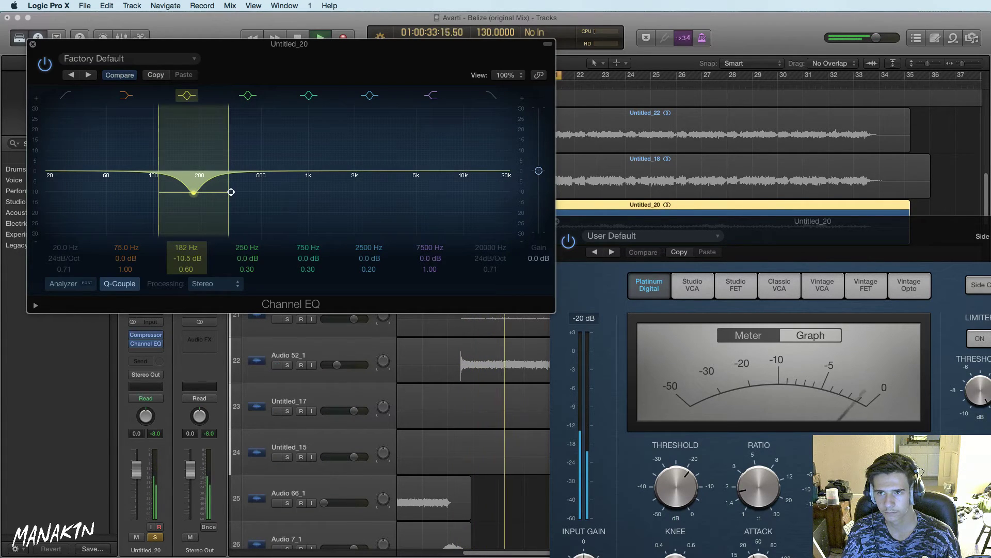
left_click_drag(234, 192, 229, 192)
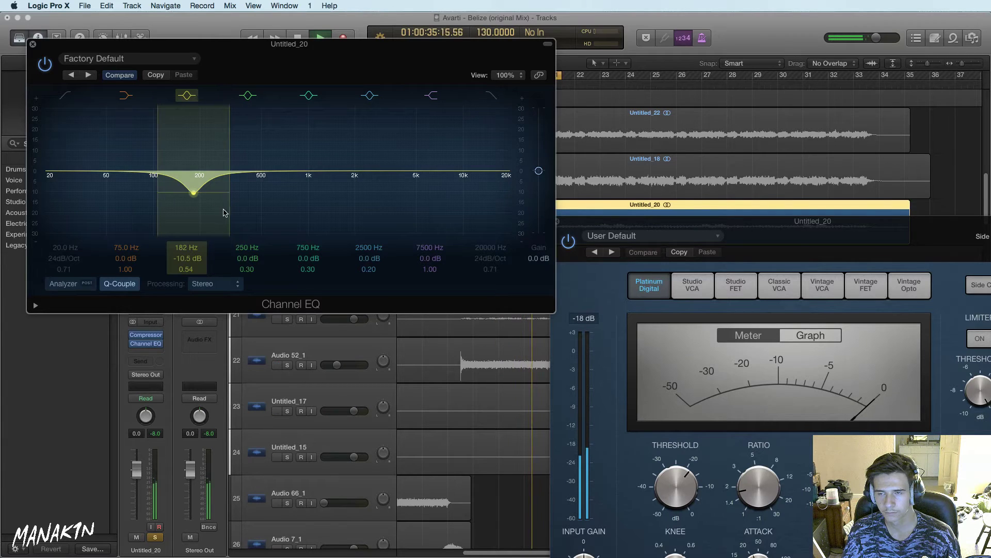
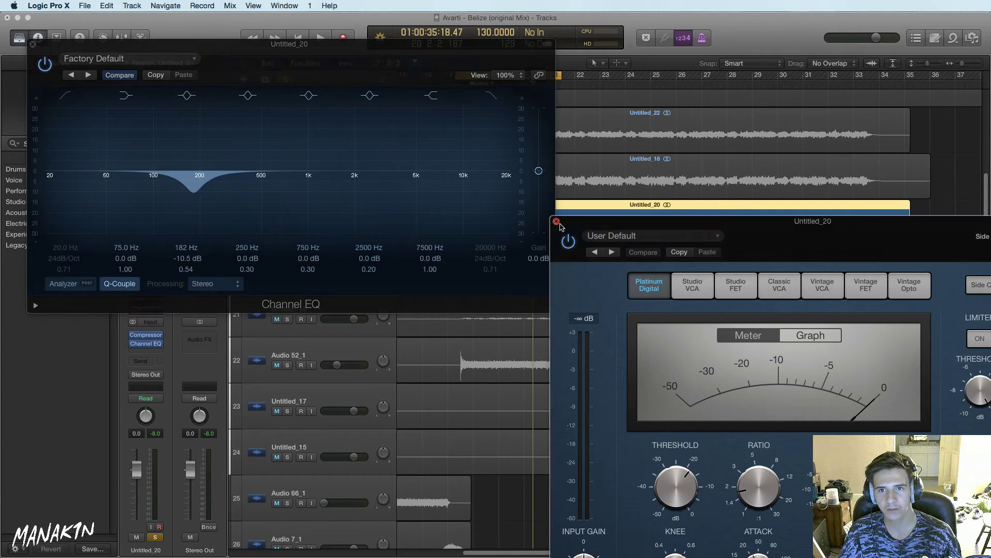
left_click(558, 221)
left_click(33, 47)
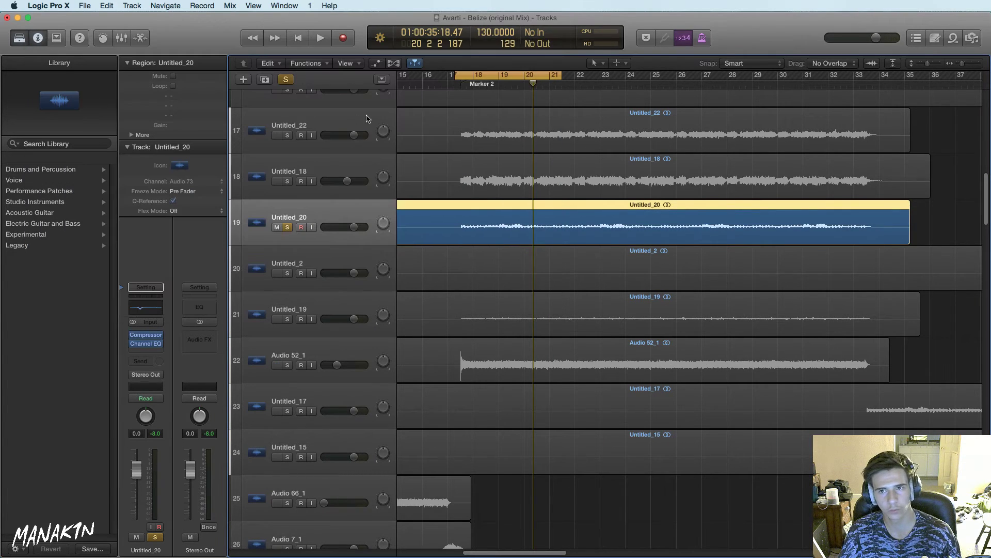
Audition Untitled_20 soloed and within the full mix from bar 17, returning it to solo
key("space")
key("space")
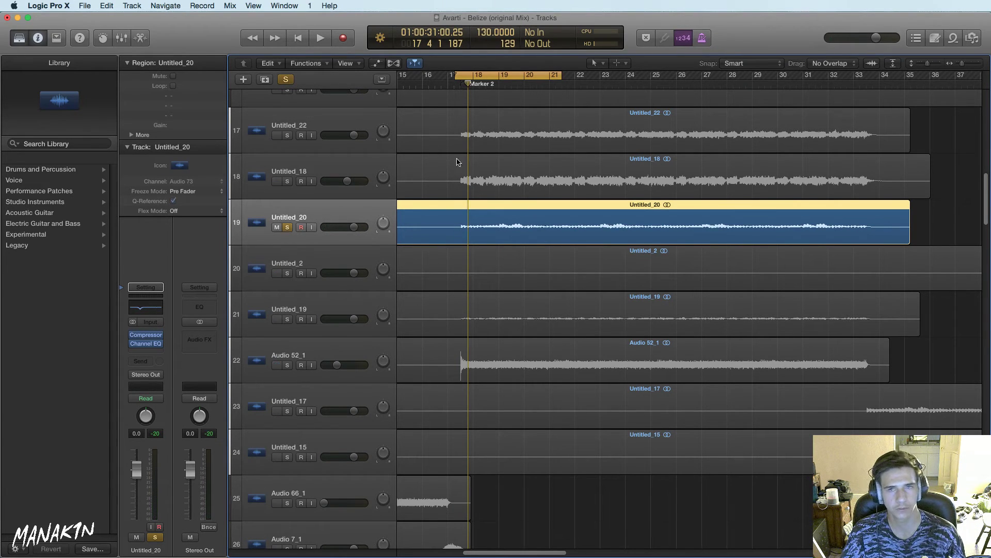
key("space")
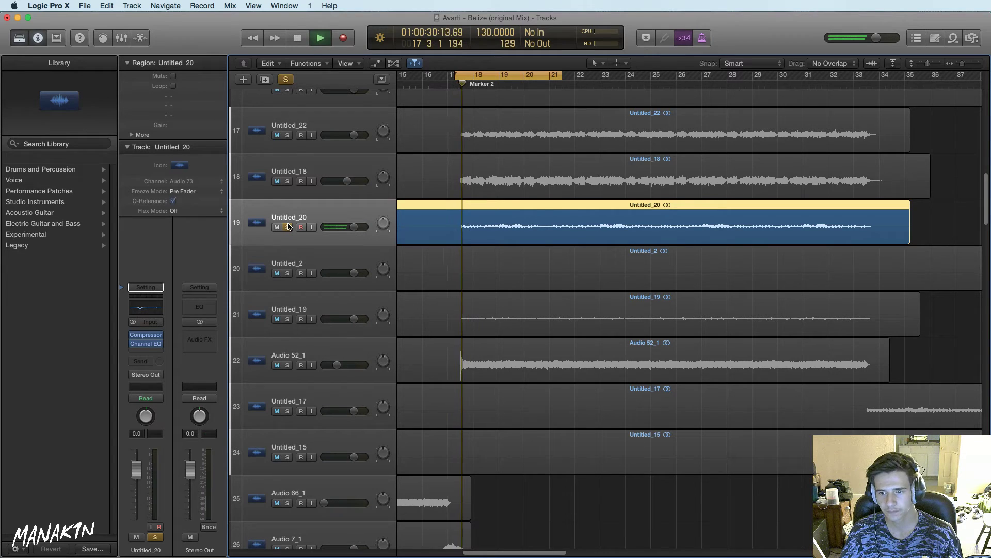
key("space")
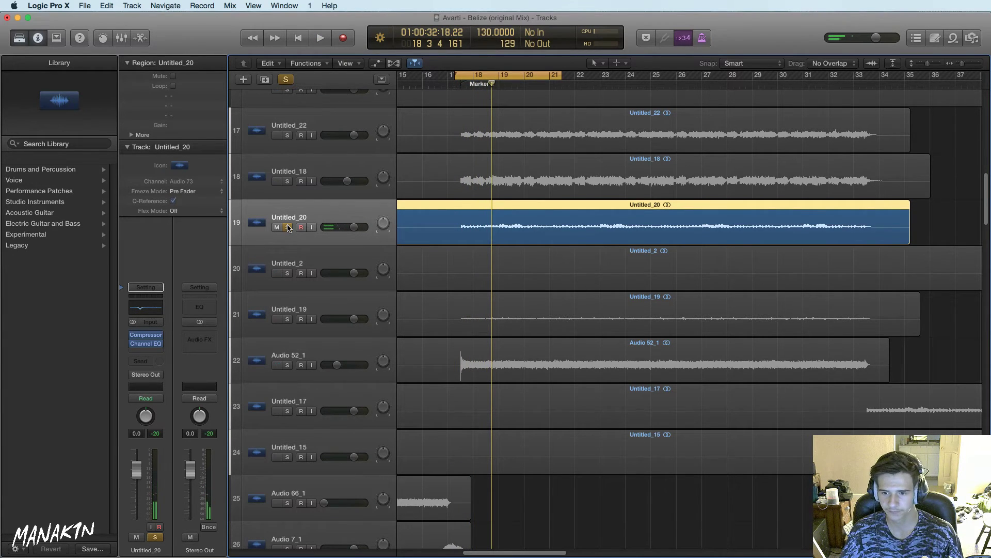
left_click(288, 227)
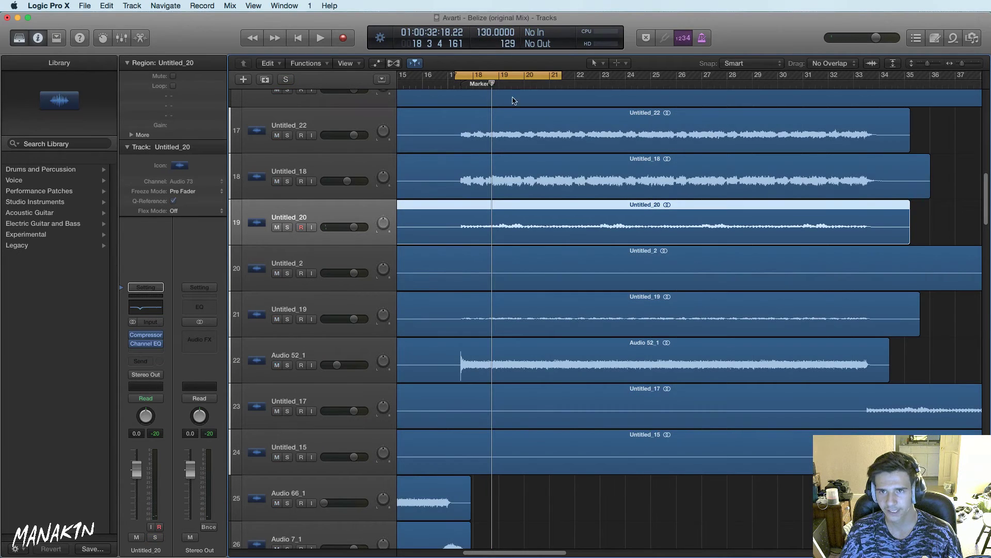
left_click(447, 82)
key("space")
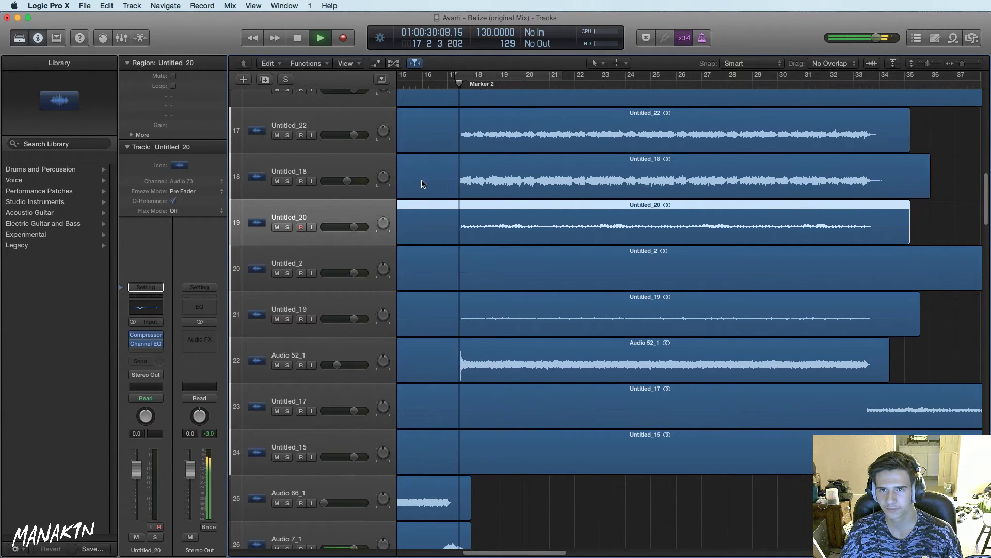
left_click(288, 228)
key("space")
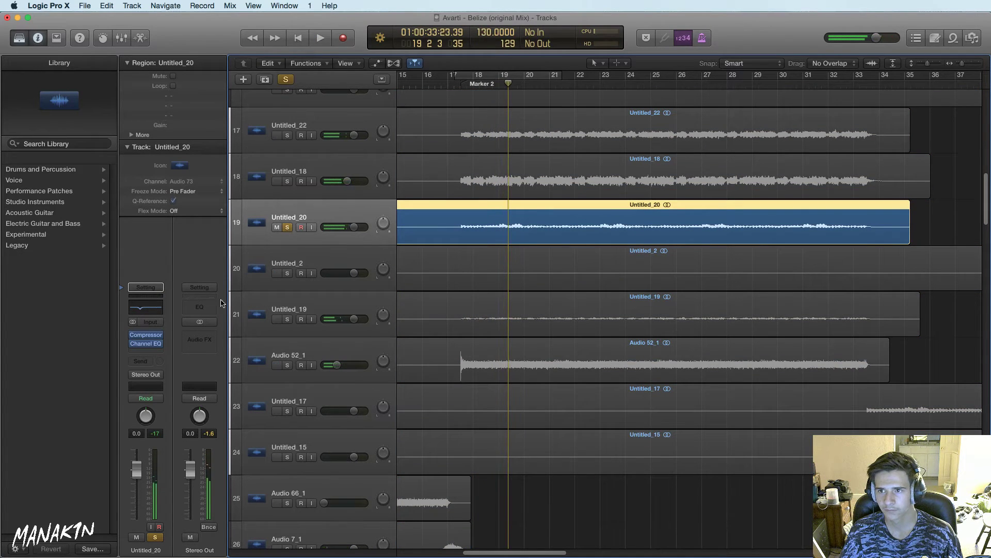
Adjust Untitled_20's Channel EQ to cut -5.5 dB at 580 Hz and -8.5 dB at 182 Hz with Q 0.33
left_click(142, 347)
left_click_drag(311, 210, 293, 219)
key("space")
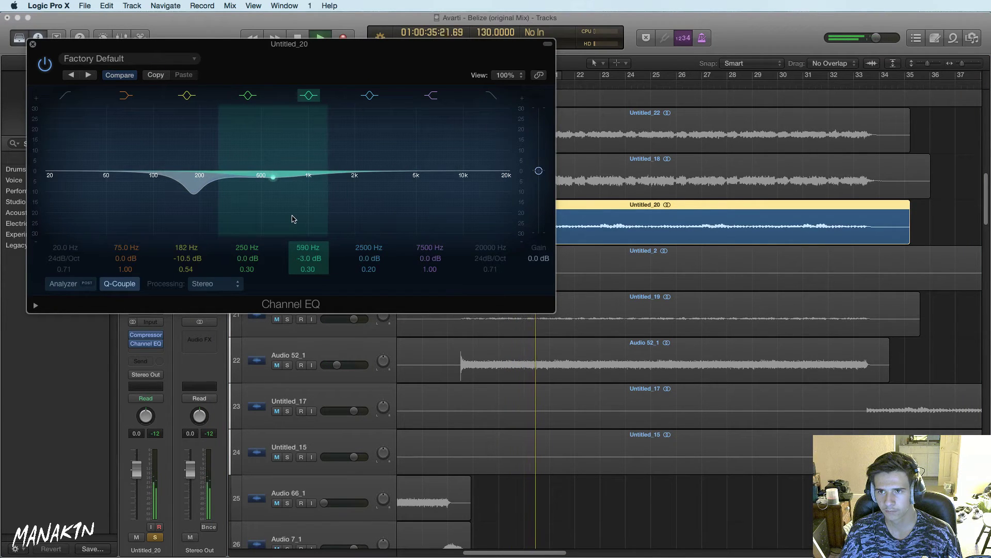
left_click_drag(212, 213, 211, 210)
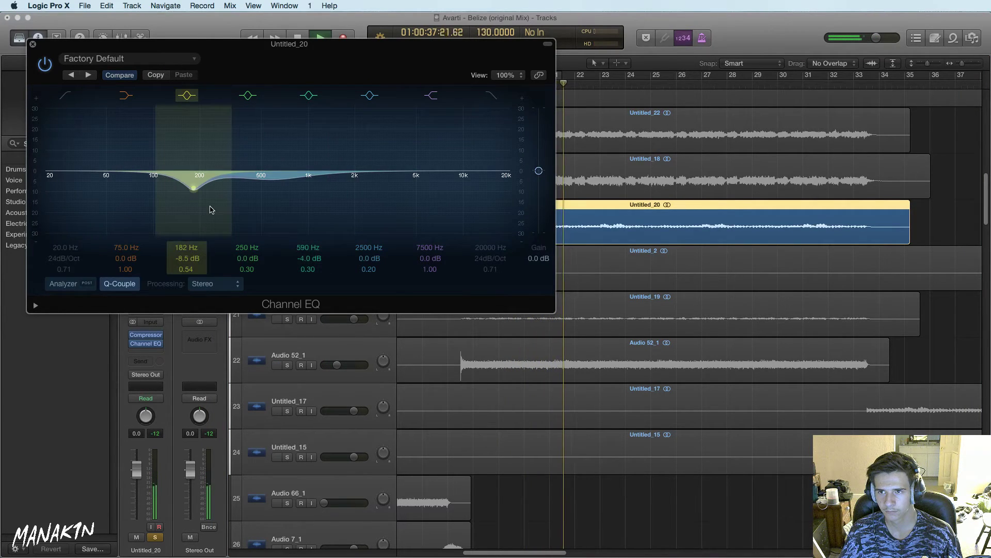
left_click_drag(270, 198, 268, 203)
left_click_drag(190, 190, 191, 195)
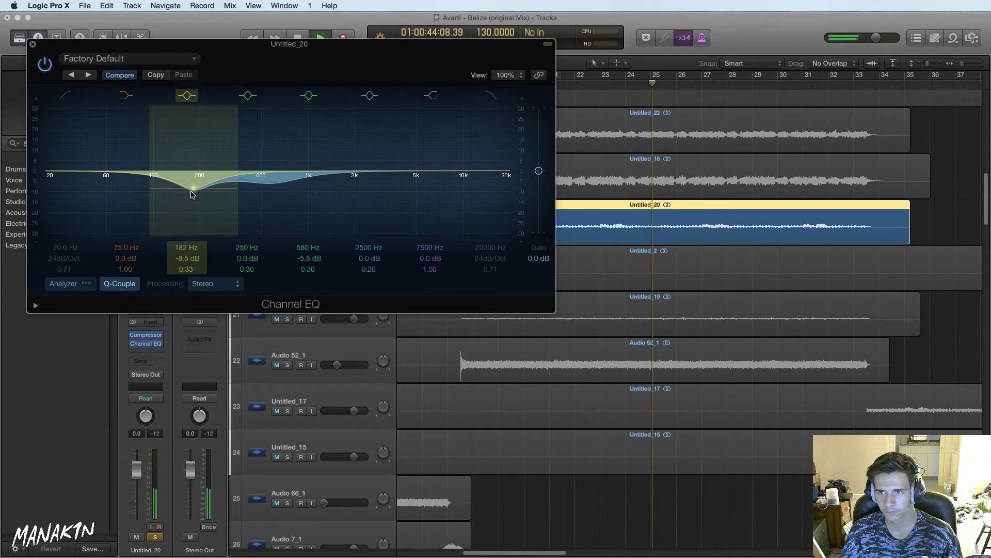
left_click(33, 46)
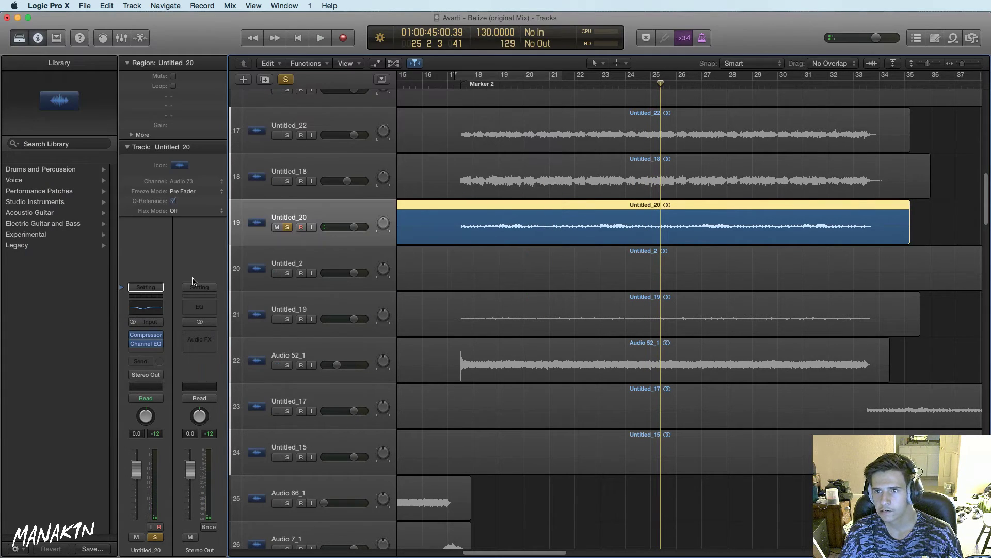
Insert a Multipressor on Untitled_20 and set band 1 to -32.5 dB threshold, 0 ms Peak/RMS, 12.5 ms attack and 5.5 dB make-up
left_click(158, 352)
mouse_move(179, 388)
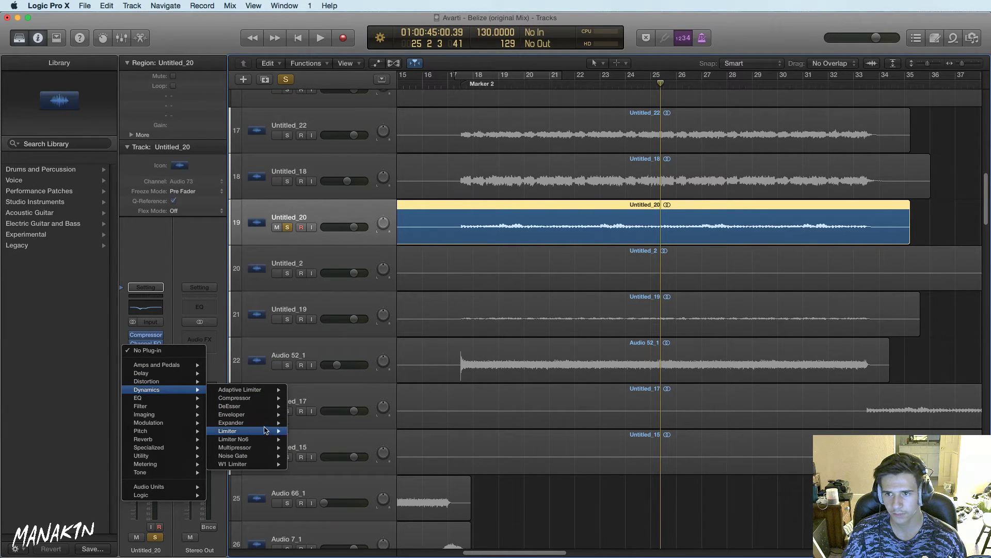
left_click(305, 448)
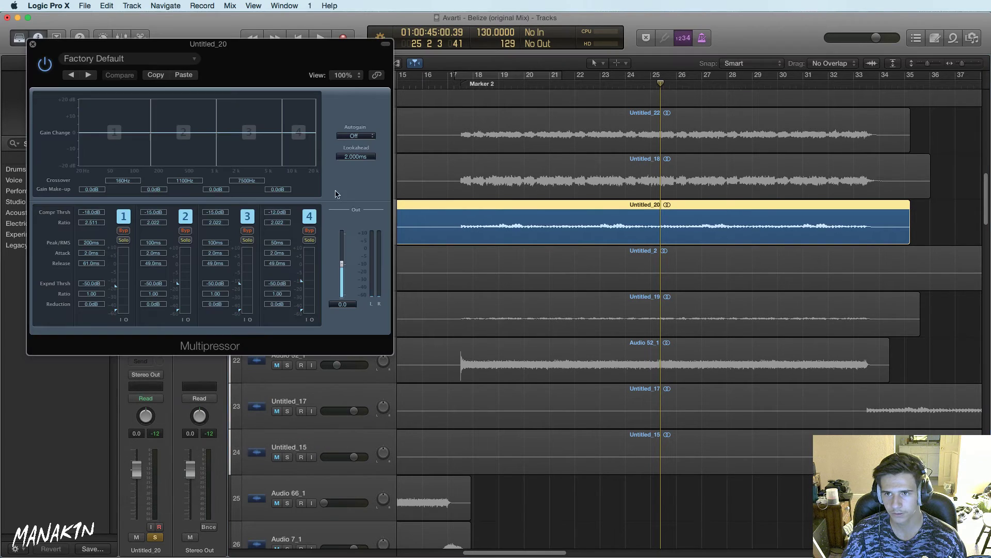
left_click(470, 68)
key("space")
left_click_drag(164, 53, 409, 140)
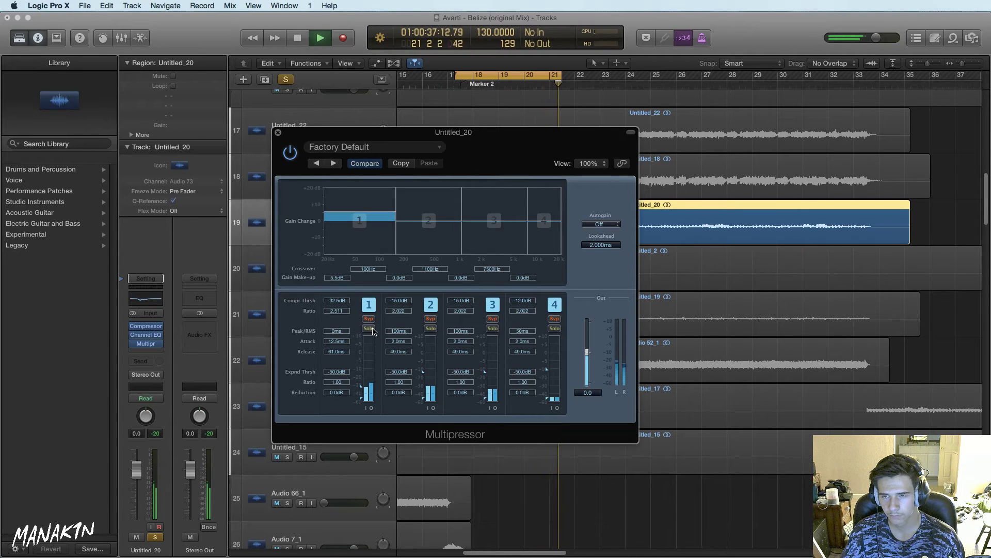
left_click(276, 133)
Restart playback of the soloed Untitled_20 from bar 17 with looping off
mouse_move(138, 328)
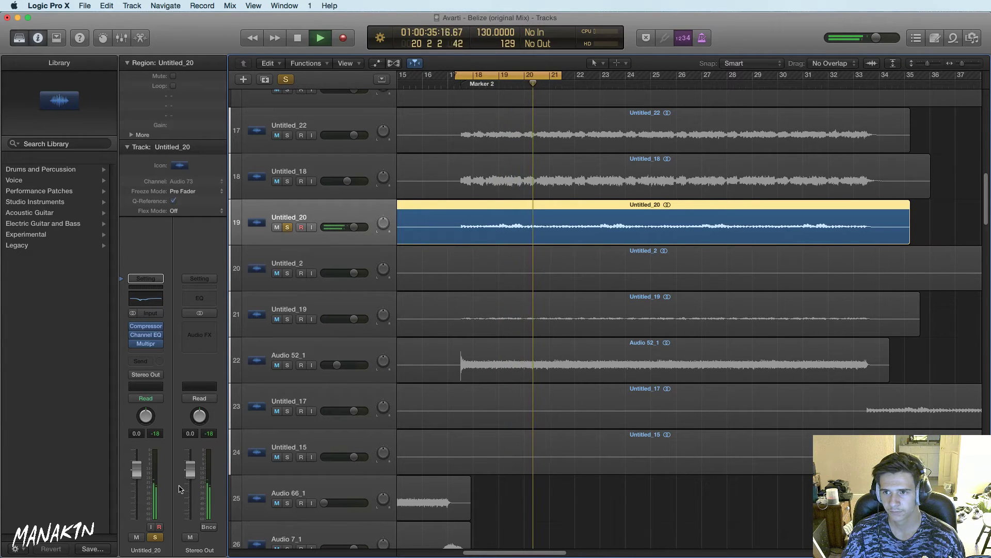
key("space")
left_click(453, 78)
key("space")
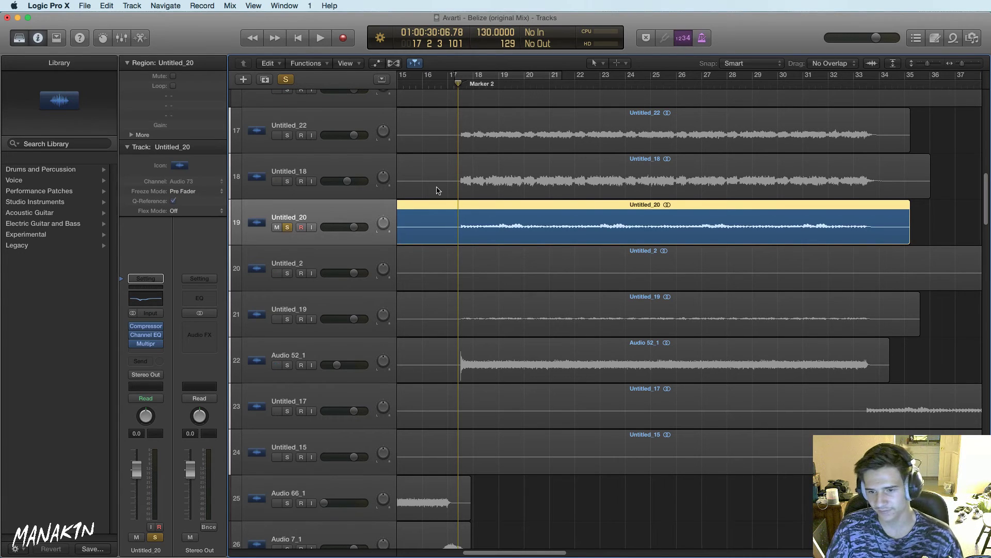
left_click(448, 75)
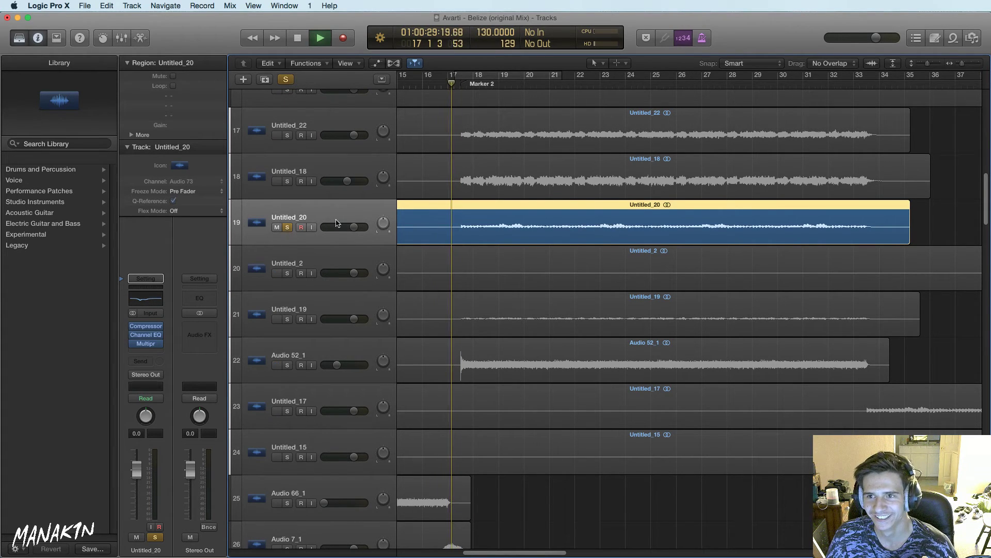
Return Untitled_20 to the full mix and set its Multipressor output gain to 8.0 dB
left_click(287, 227)
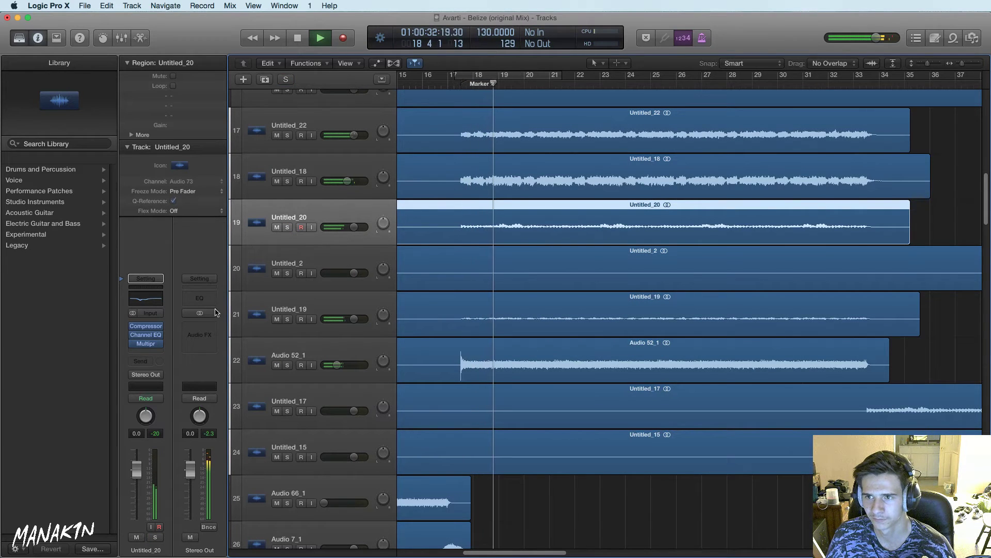
left_click(145, 344)
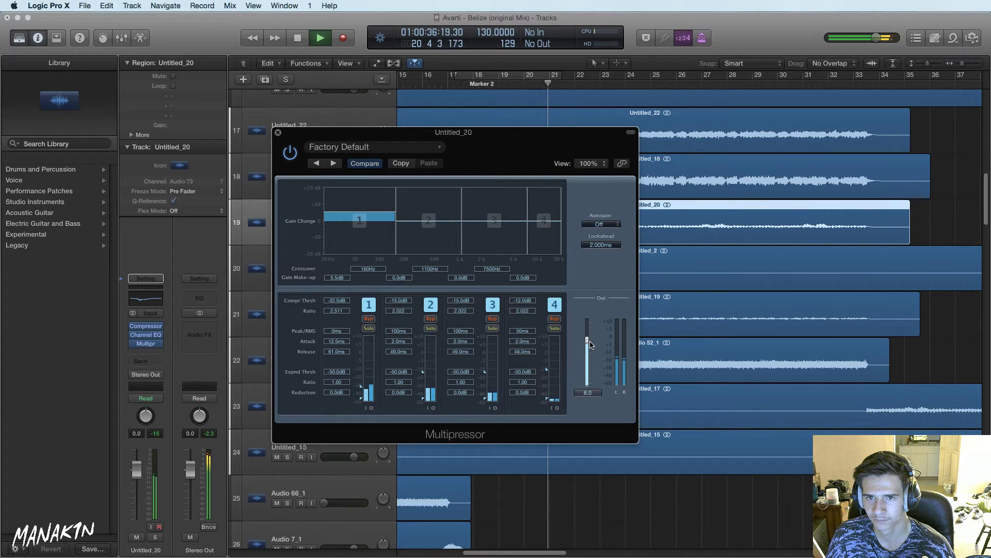
left_click(278, 132)
Solo Untitled_22 and insert a Channel EQ boosting +9.5 dB at 9200 Hz, Q 0.41, and cutting -3.5 dB at 415 Hz, Q 0.51
left_click(287, 181)
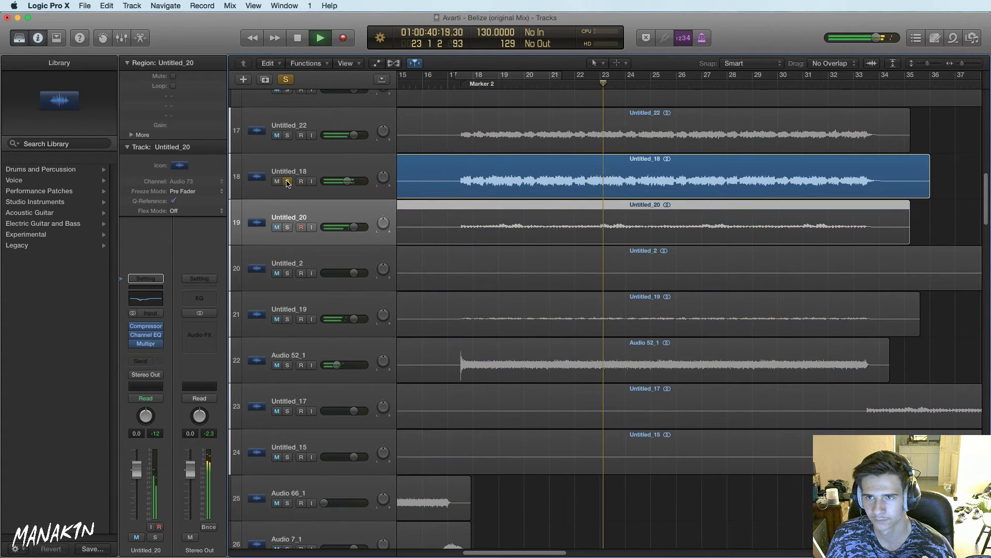
left_click(287, 181)
left_click(287, 135)
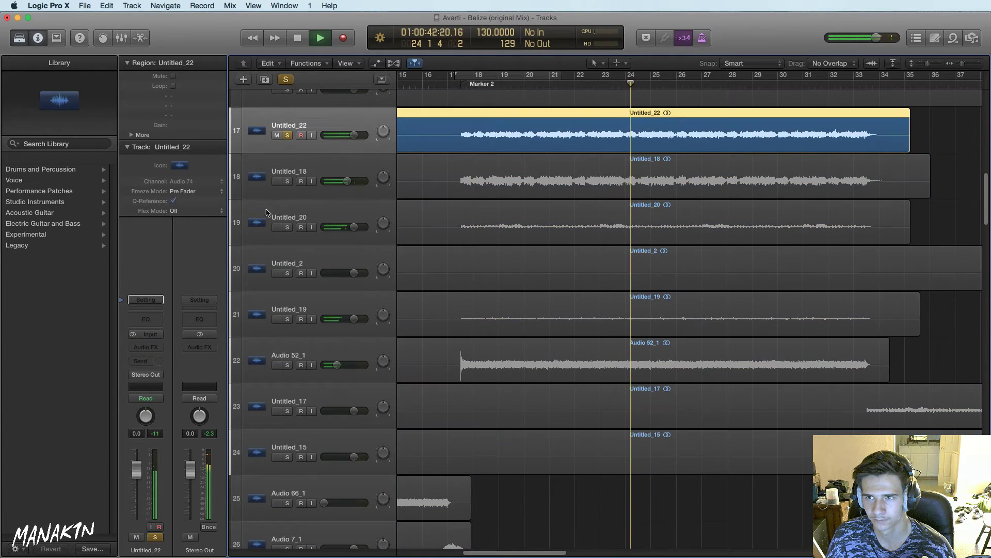
left_click(145, 319)
left_click_drag(383, 210, 454, 200)
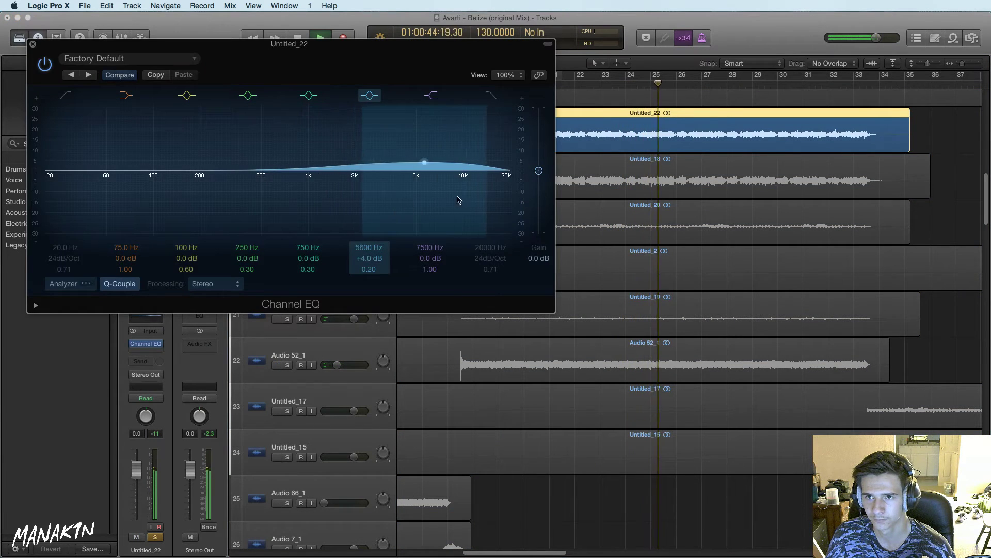
left_click_drag(418, 162, 434, 158)
left_click_drag(361, 184, 446, 179)
left_click_drag(210, 194, 285, 193)
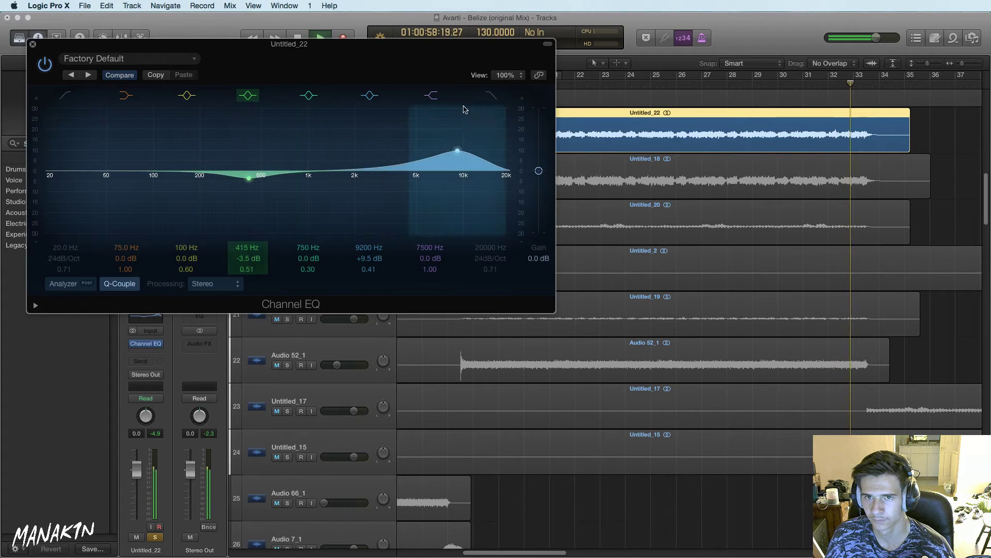
left_click_drag(238, 49, 384, 96)
key("super+w")
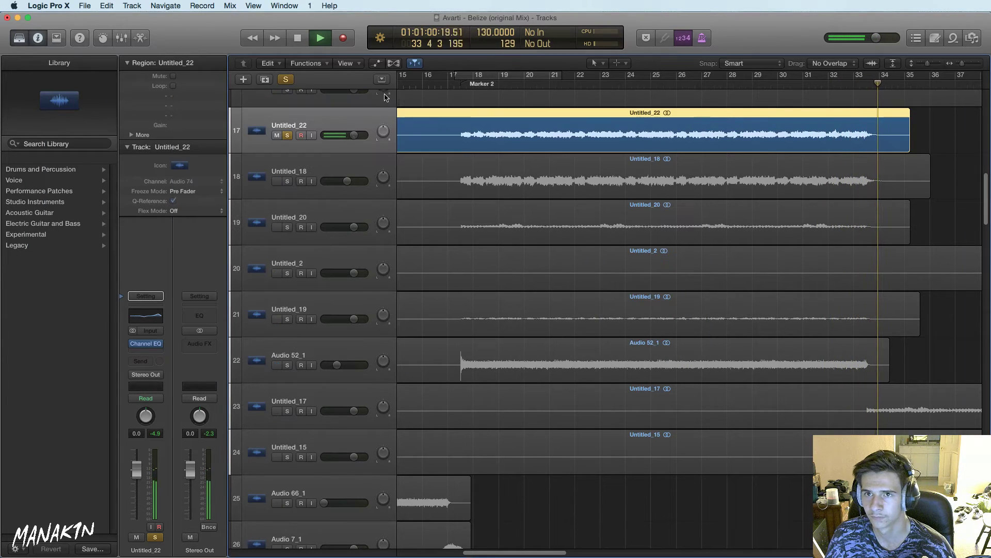
Play the full mix from bar 17 with Untitled_22 unsoloed and lower Untitled_20's volume slightly
left_click(448, 94)
left_click(444, 85)
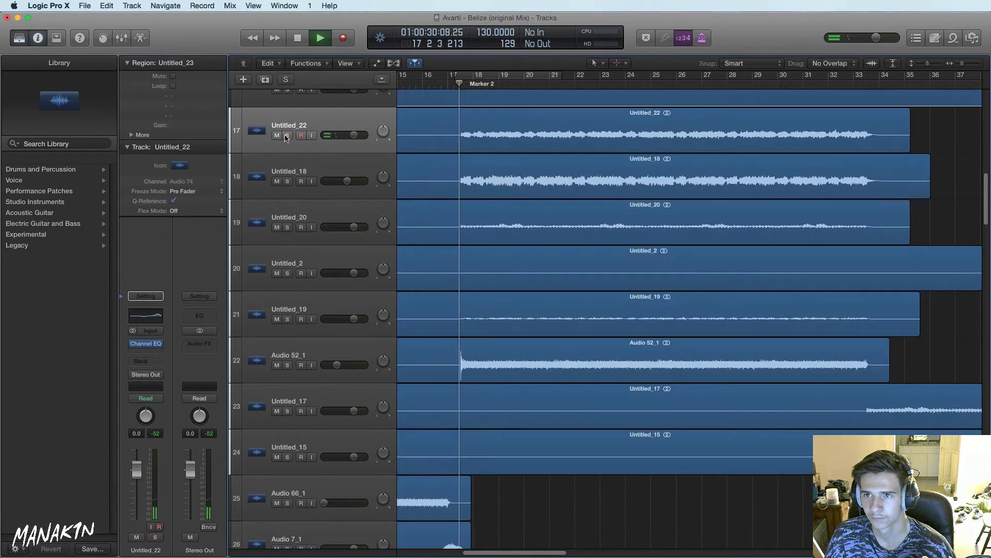
key("super+a")
key("s")
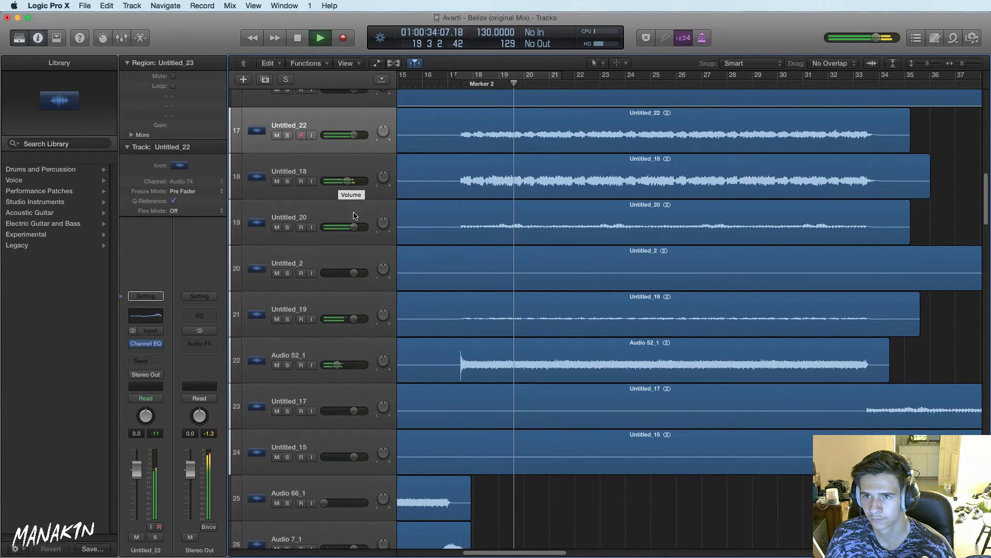
left_click_drag(354, 226, 351, 228)
Audition Untitled_19 soloed and raise its volume to +6.0 dB in the mix
left_click(288, 319)
left_click(287, 319)
left_click_drag(353, 319, 364, 319)
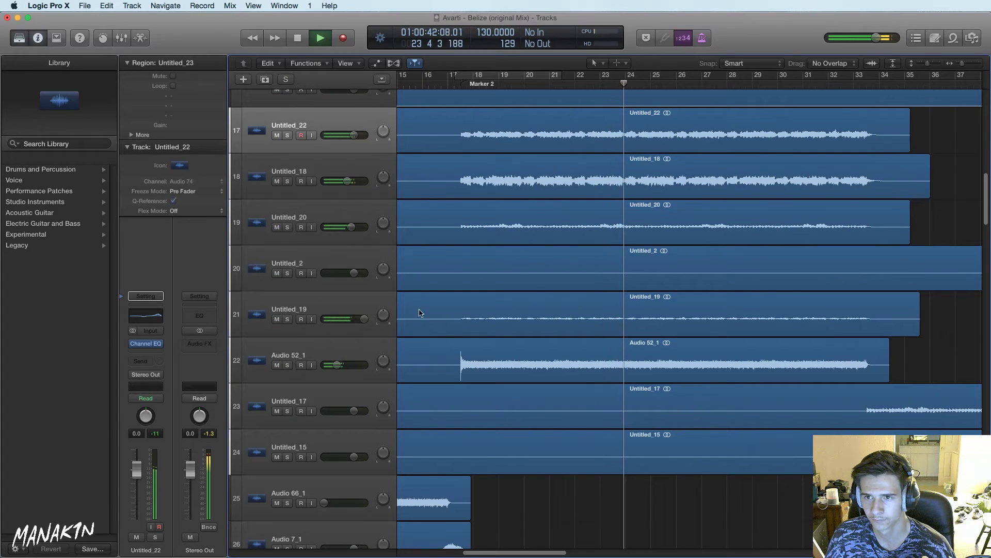
Solo Untitled_19, stop playback and set the cycle range from bar 17 to bar 27
left_click(288, 319)
key("space")
left_click_drag(455, 72, 702, 72)
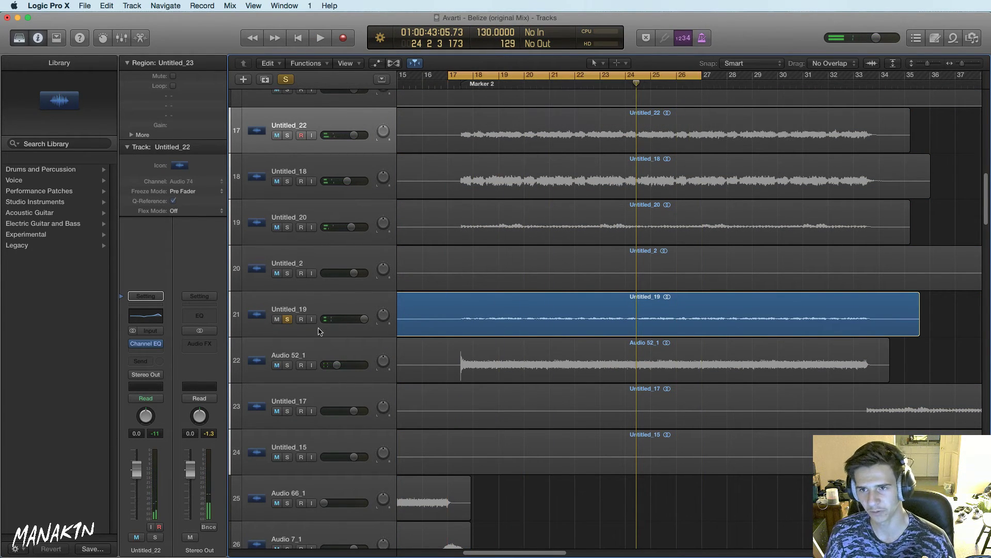
Insert the stereo Distortion effect on Untitled_19 and set its Drive to 5.5 dB during playback
left_click(303, 308)
left_click(158, 350)
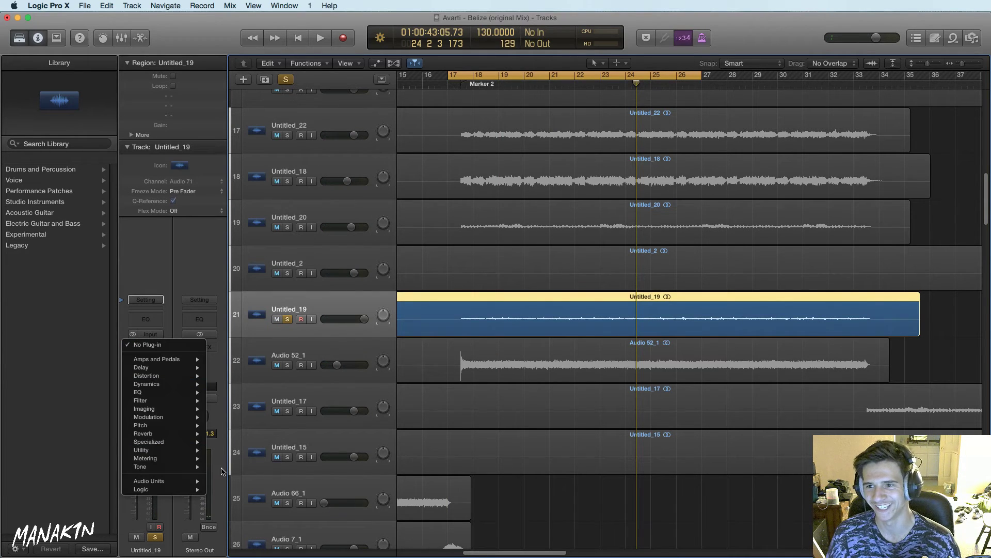
mouse_move(186, 380)
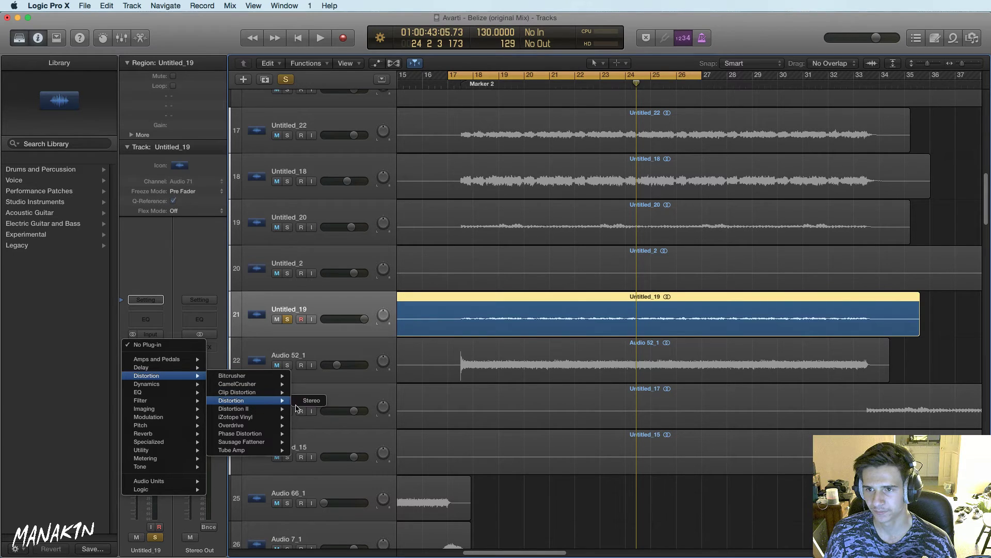
left_click(311, 408)
left_click(160, 348)
mouse_move(180, 379)
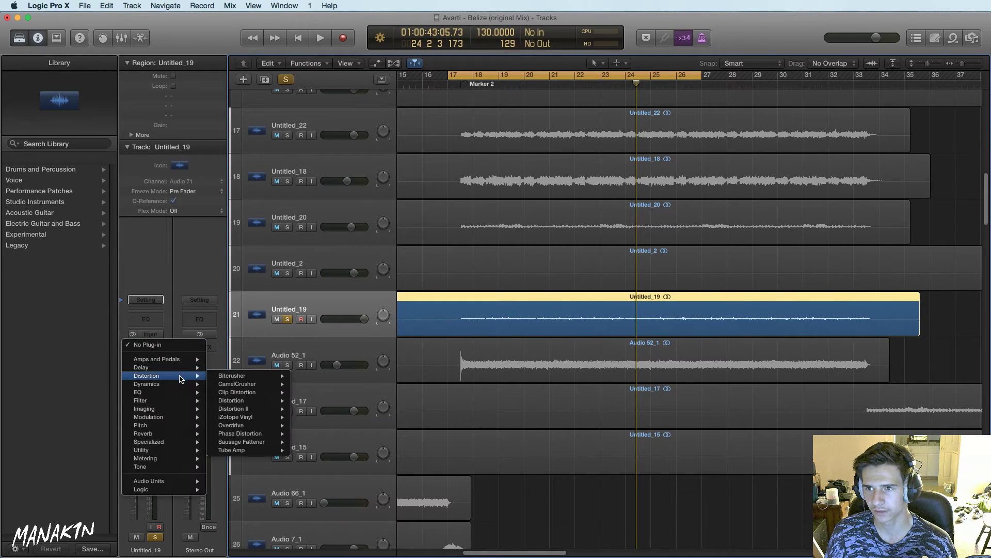
left_click(310, 401)
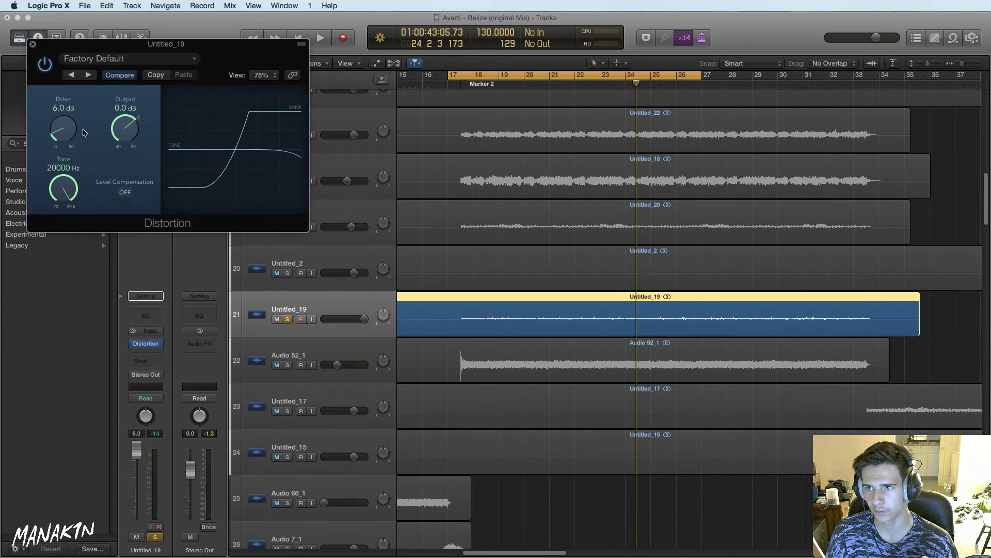
key("space")
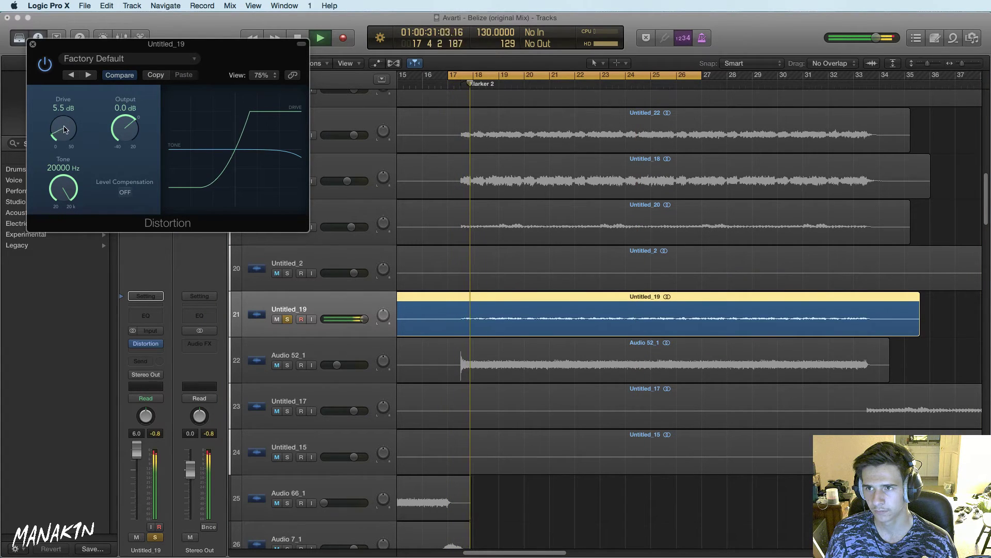
key("super+w")
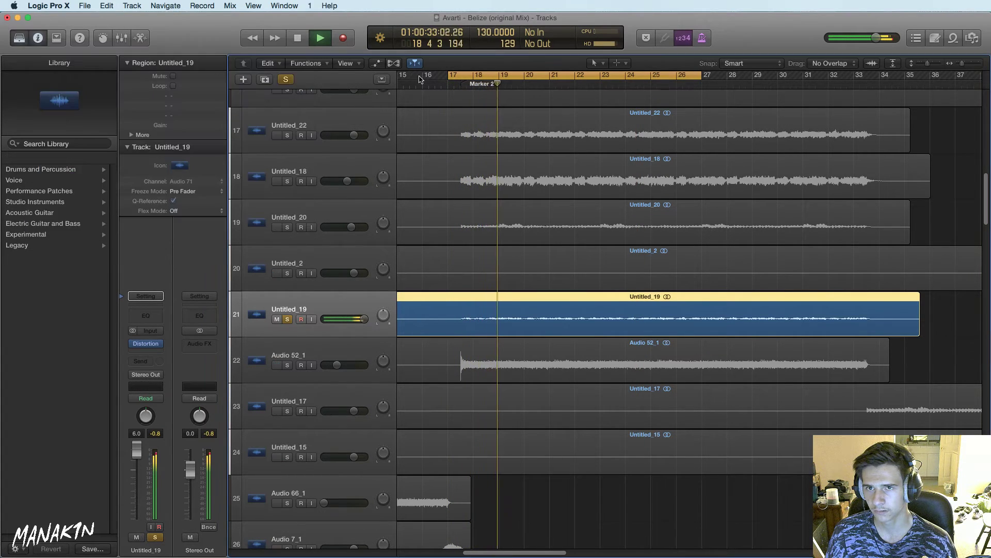
Turn off the cycle range, unsolo Untitled_19 and set its volume to 2.4 dB
left_click(459, 75)
left_click(287, 319)
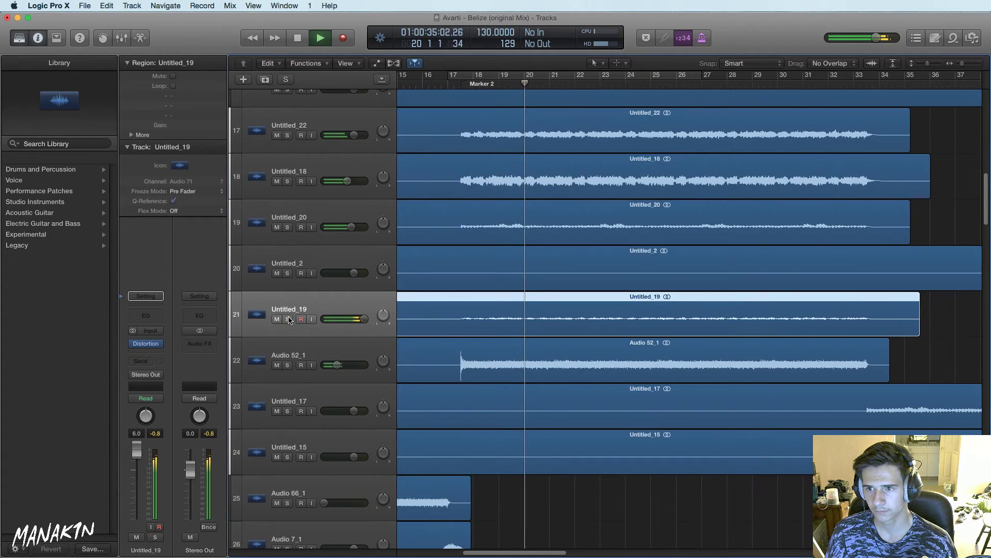
mouse_move(134, 452)
left_mouse_down()
mouse_move(138, 465)
mouse_move(137, 454)
left_mouse_up()
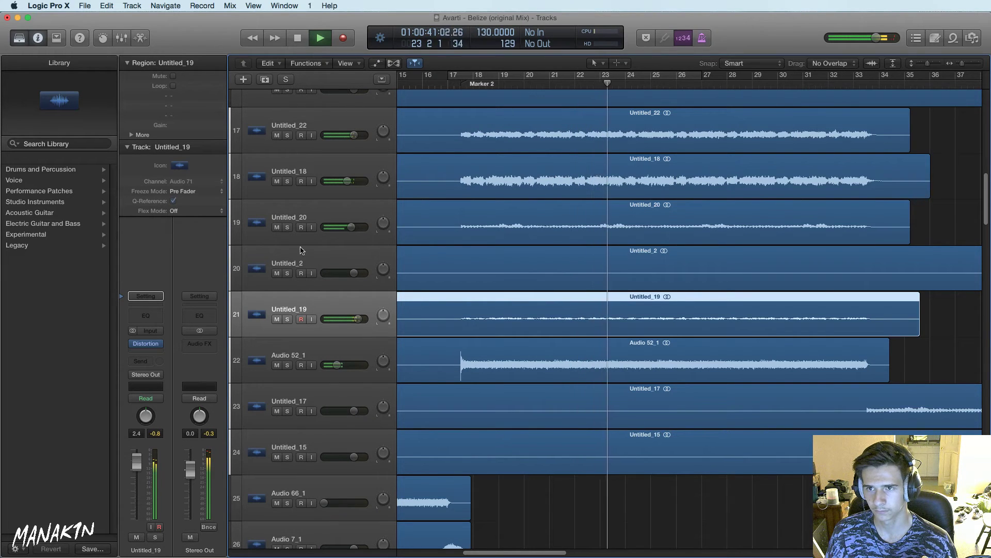
Lower Untitled_18's volume to -8.6 dB, comparing the mix with the track muted and unmuted
left_click(277, 182)
left_click(287, 181)
left_click(287, 181)
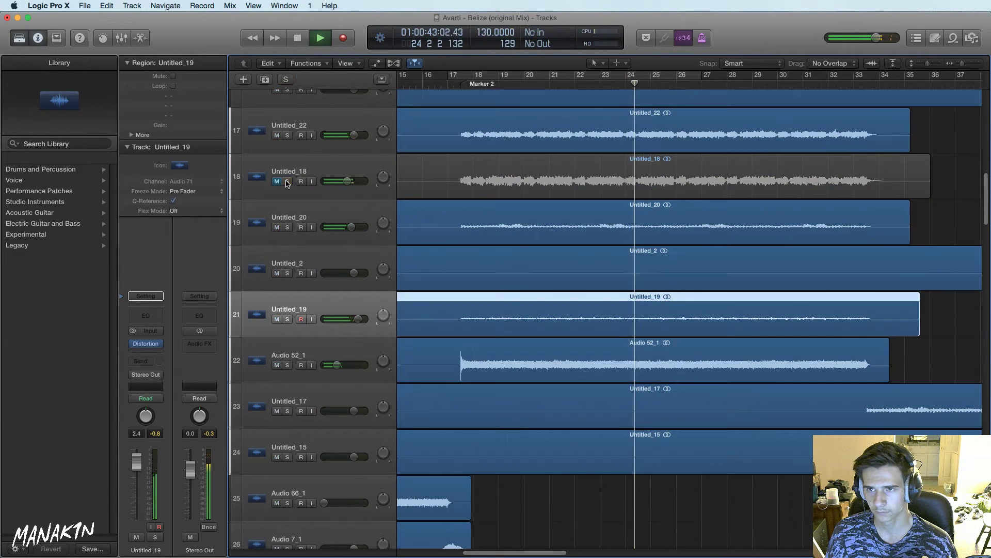
left_click_drag(348, 181, 326, 185)
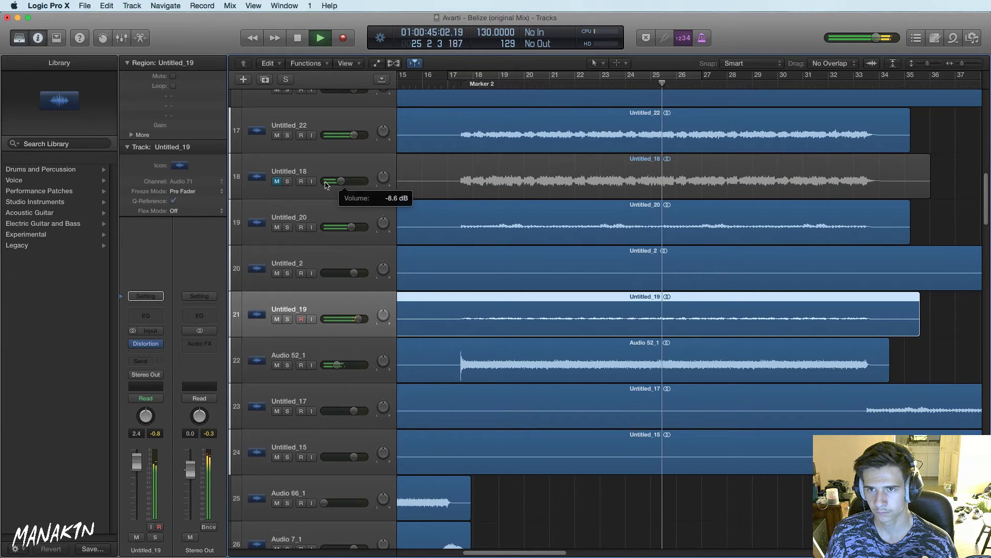
left_click(277, 181)
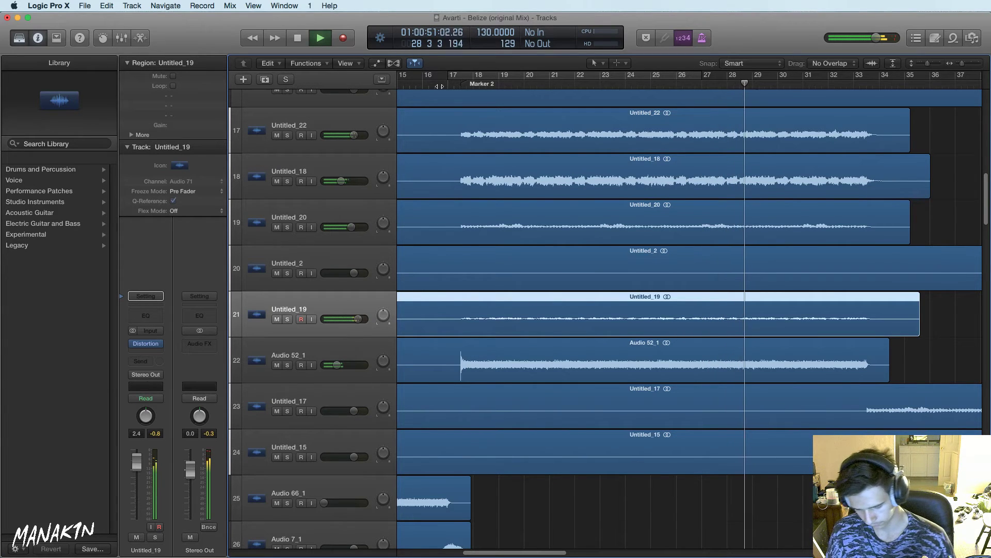
Solo Steinway Piano 2_5, play it from bar 17 and raise its volume to +3.0 dB
scroll(554, 250, "down", 3)
scroll(553, 250, "down", 10)
key("space")
left_click(287, 312)
key("space")
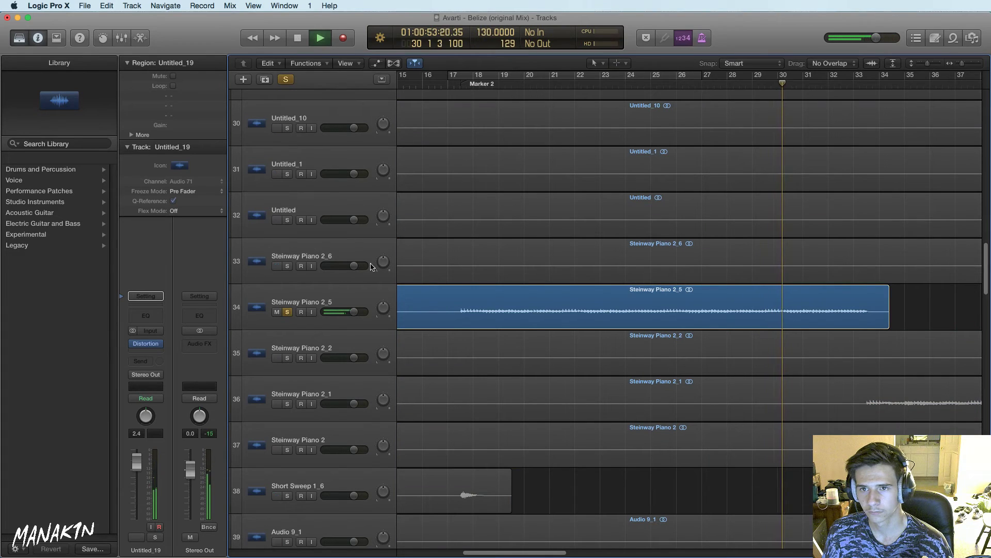
left_click(454, 85)
key("space")
key("space")
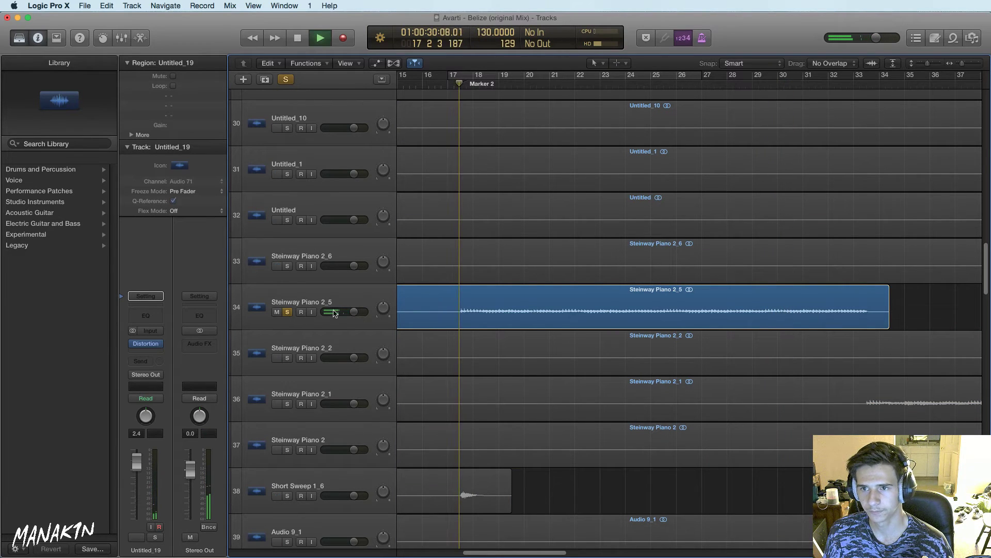
left_click_drag(354, 311, 359, 311)
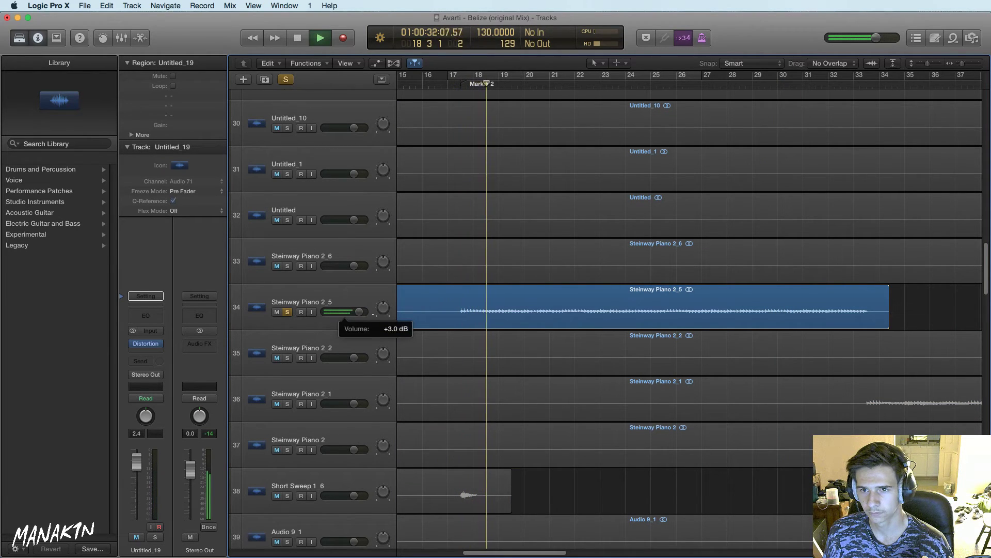
key("space")
Move the Steinway Piano 2_5 track directly below Audio 52_1 and compare them soloed and in the full mix
left_click(309, 302)
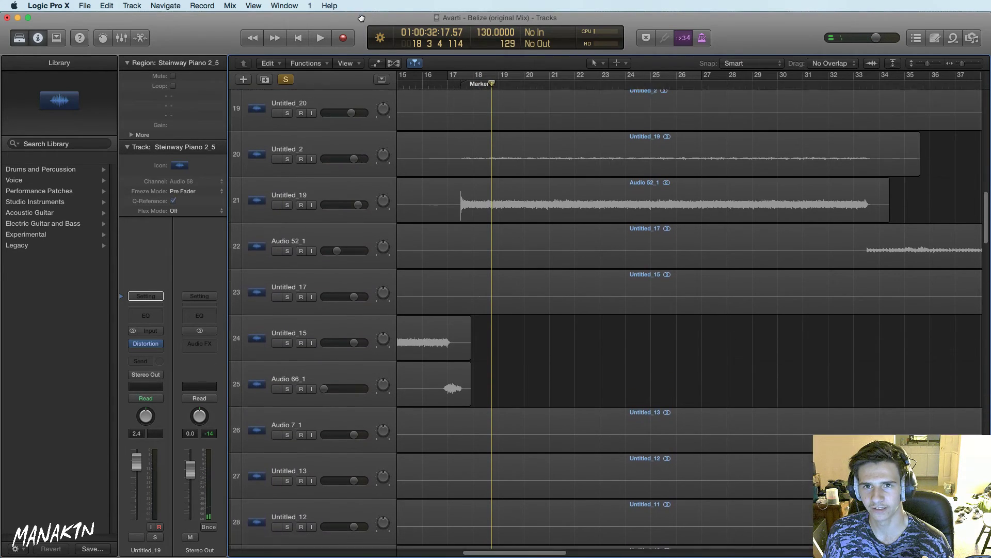
key("space")
left_click(288, 240)
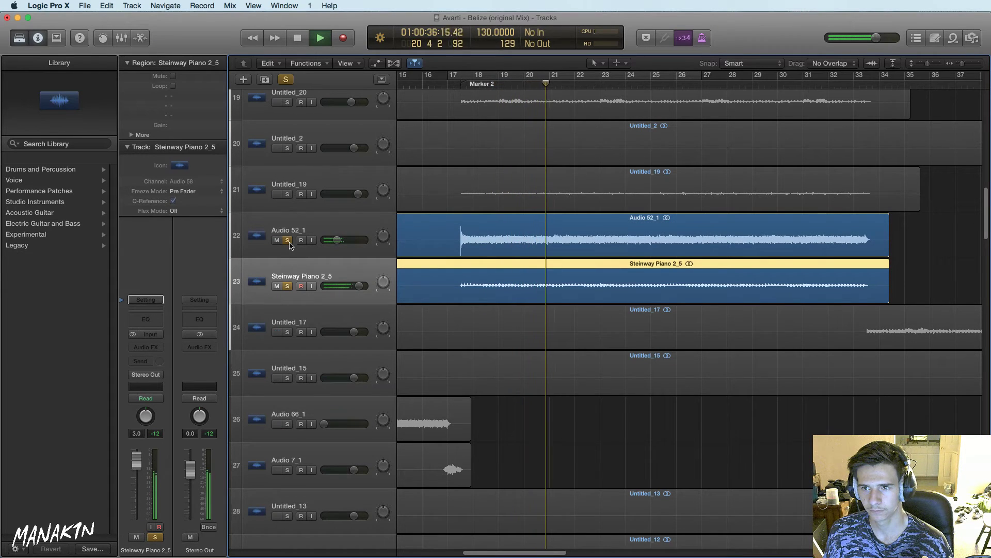
left_click(288, 286)
key("super+a")
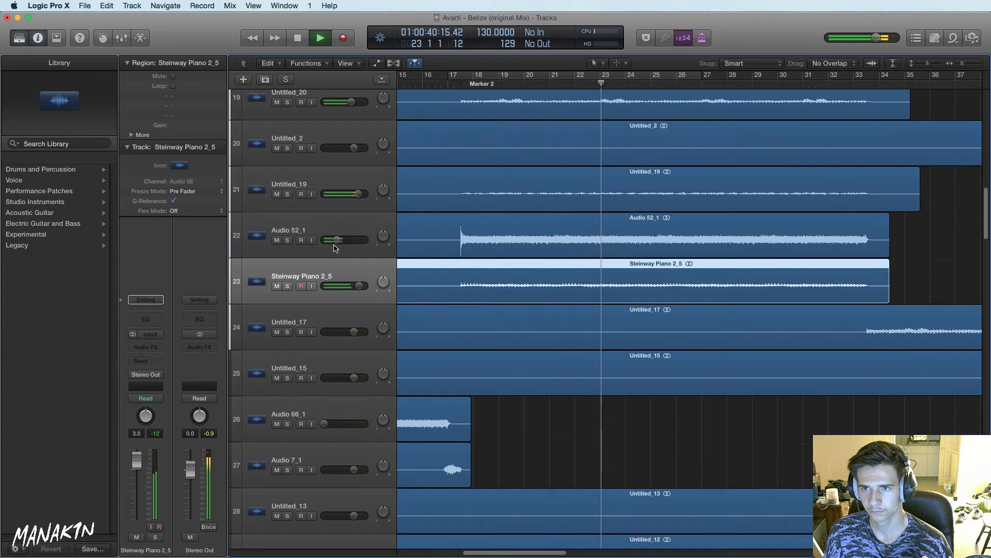
Solo Steinway Piano 2_5 and insert a Channel EQ with a 24 dB/Oct low cut at about 200 Hz
left_click(287, 285)
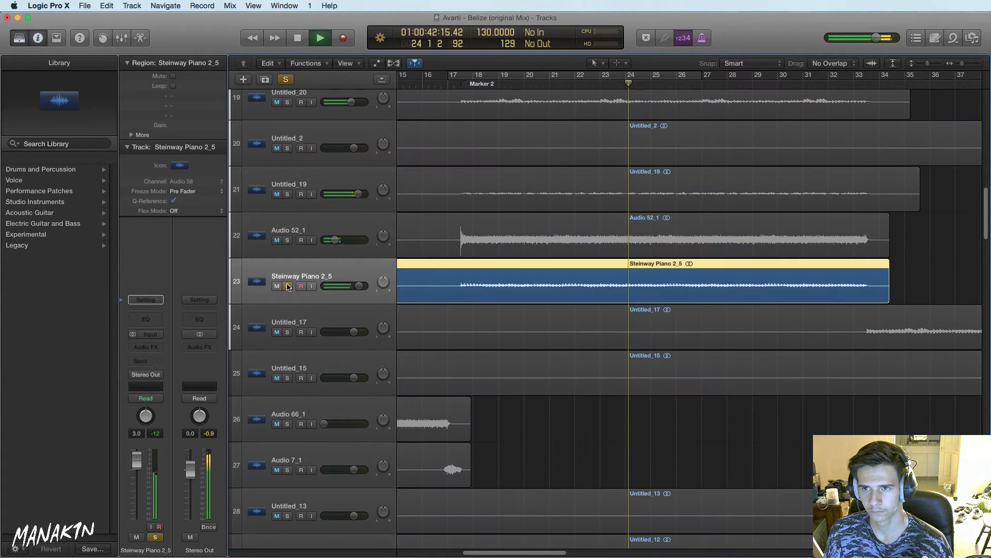
left_click(146, 319)
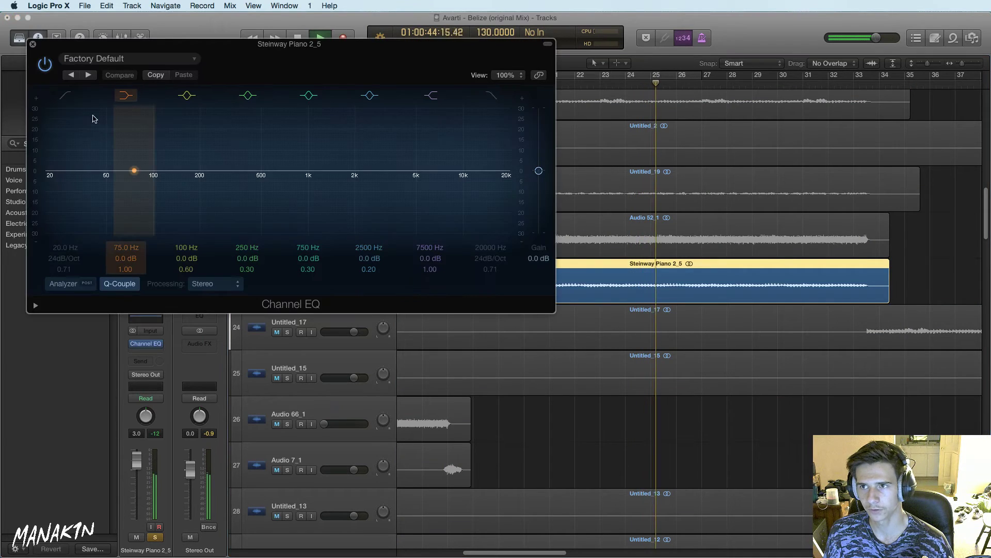
left_click(63, 211)
left_click_drag(63, 211, 235, 212)
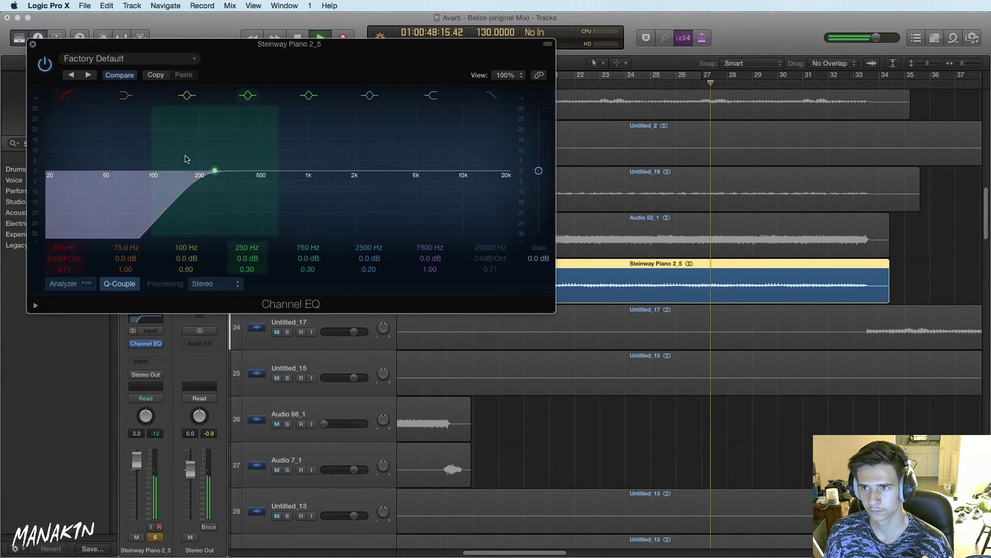
left_click(33, 43)
Audition Audio 52_1 soloed with the piano, lower its volume slightly and move Steinway Piano 2_5 above it
left_click(288, 240)
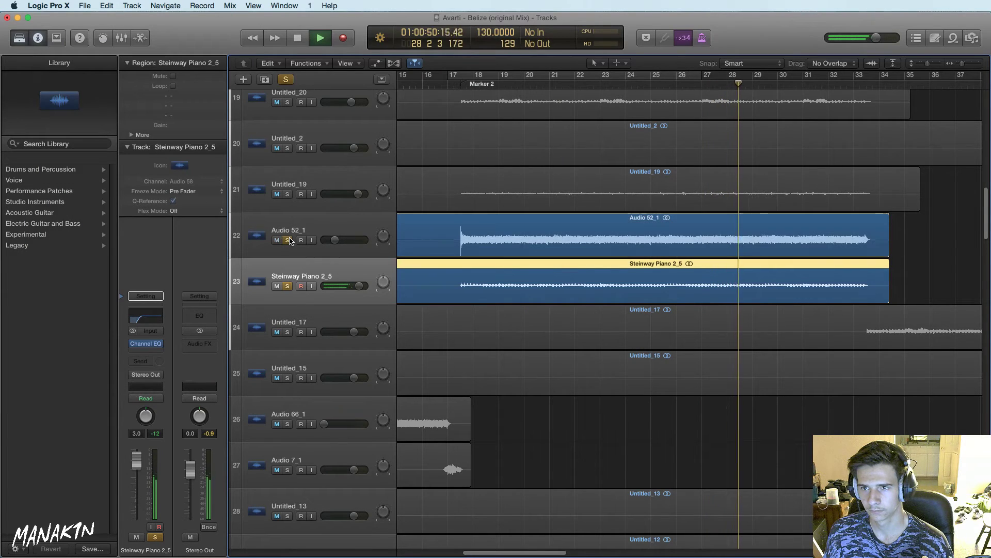
left_click_drag(331, 240, 310, 232)
left_click(287, 286)
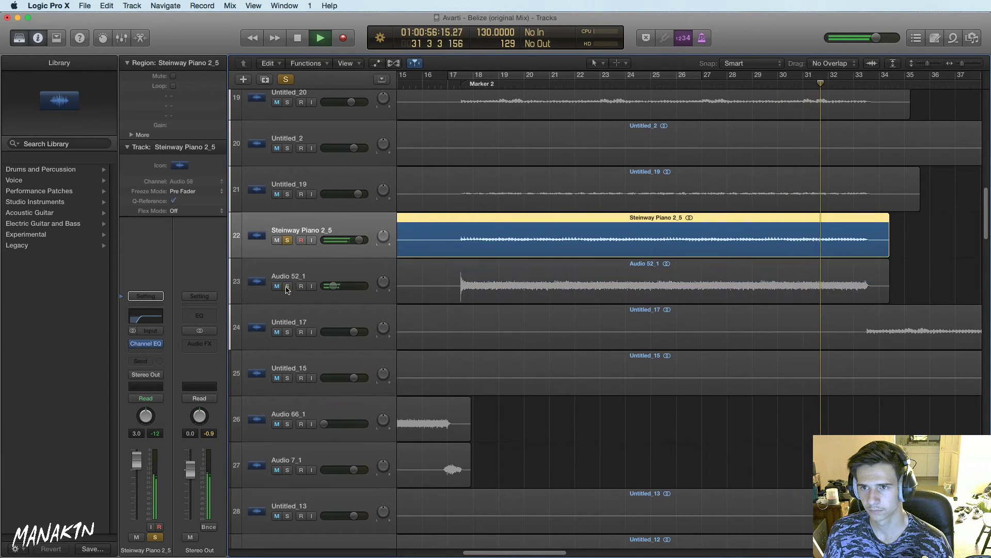
Audition Steinway Piano 2_5 soloed with Untitled_19, and with Untitled_20 from bar 17
left_click(287, 194)
left_click(287, 194)
scroll(288, 191, "up", 5)
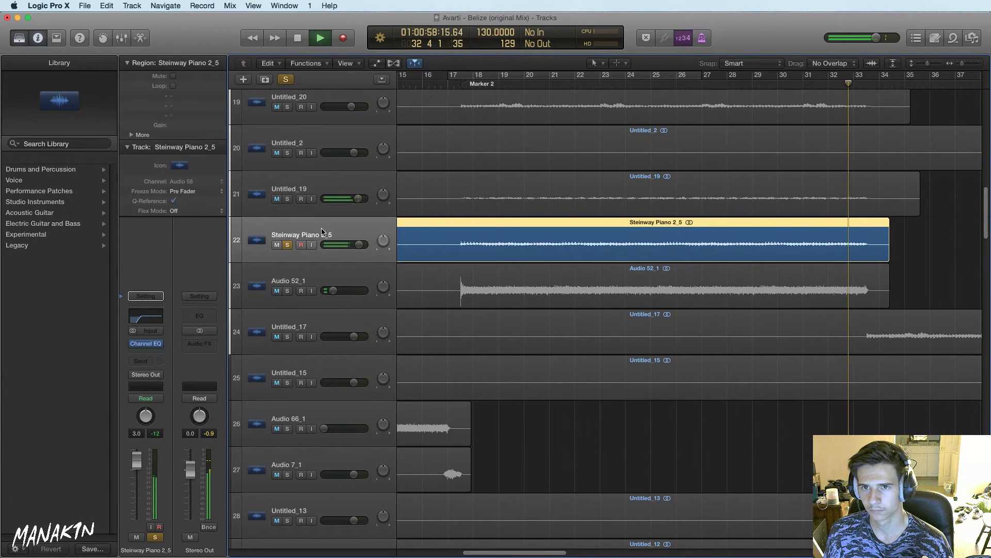
left_click(287, 235)
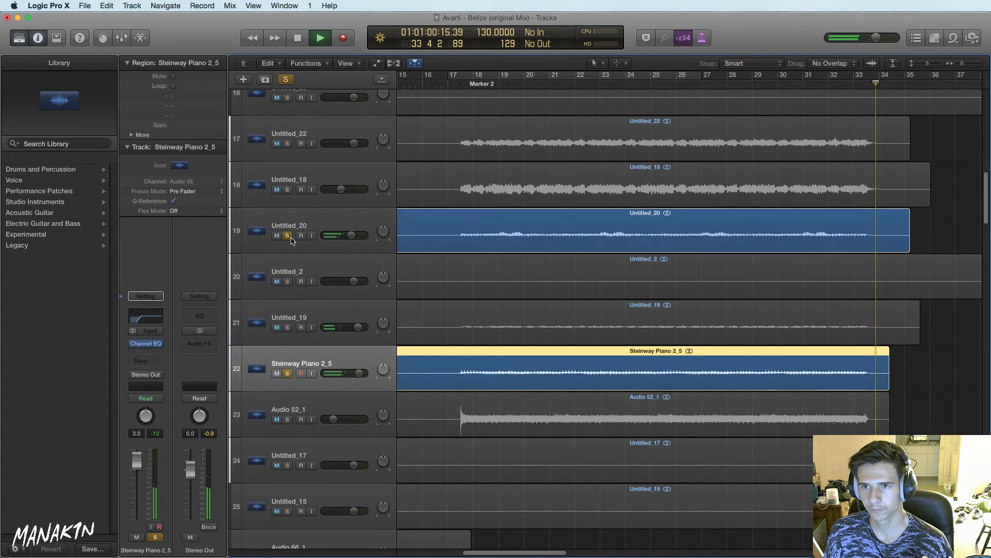
left_click(453, 85)
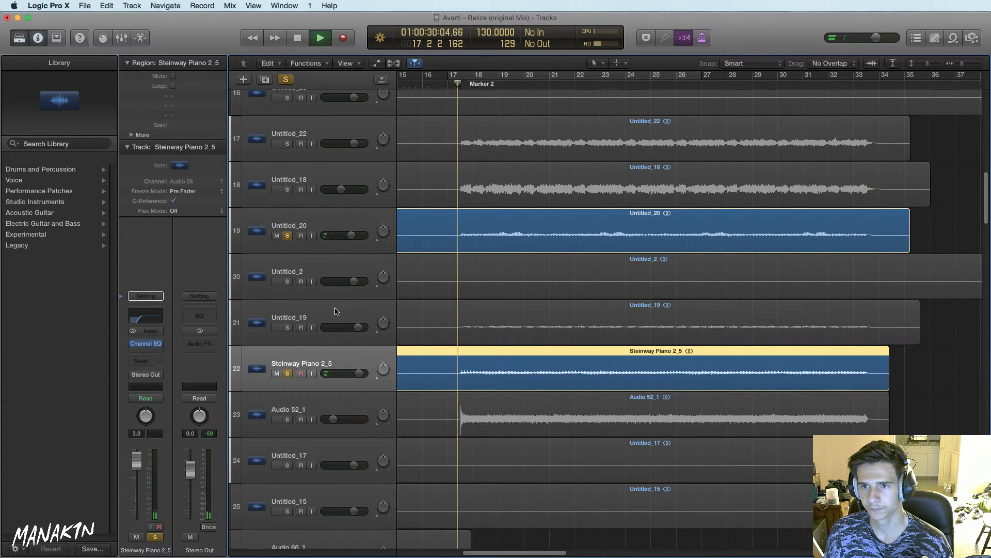
Move Steinway Piano 2_5 directly below Untitled_20, set Untitled_20's volume to -5.0 dB and play both in the full mix
mouse_move(333, 364)
left_mouse_down()
mouse_move(319, 234)
mouse_move(345, 235)
left_mouse_up()
left_click(288, 235)
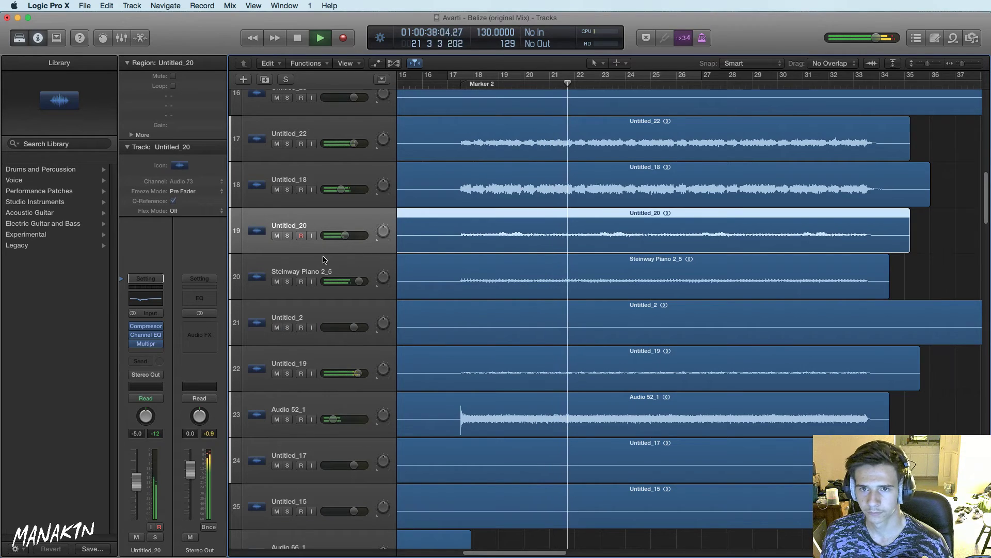
key("space")
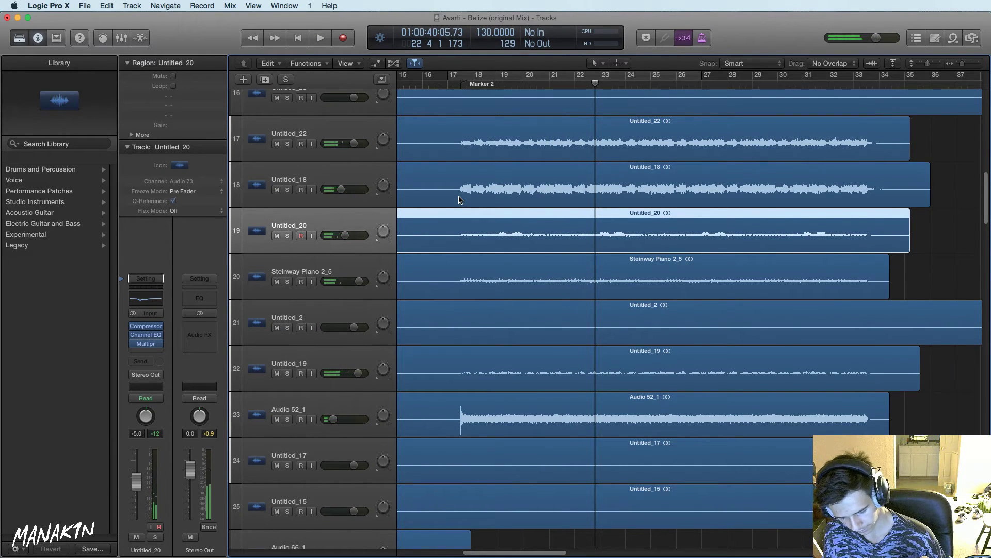
Play from the start while setting the intro _ sweep_2 volume to -4.7 dB and the intro _ sweep volume to -3.2 dB
key("Return")
scroll(443, 155, "up", 10)
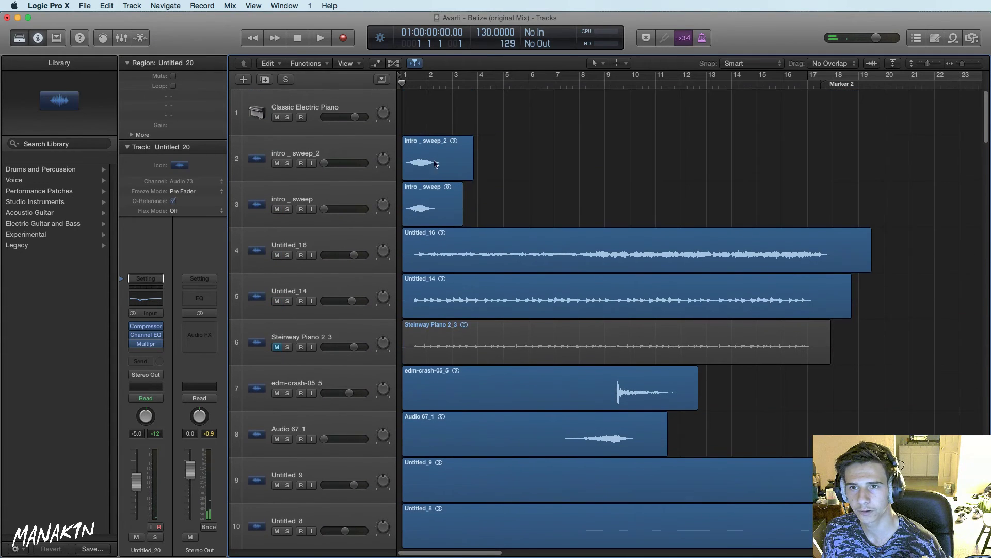
left_click_drag(331, 164, 354, 165)
left_click_drag(324, 208, 354, 209)
key("space")
left_click_drag(354, 164, 351, 164)
left_click_drag(354, 208, 351, 209)
left_click_drag(351, 163, 345, 163)
left_click_drag(351, 209, 349, 209)
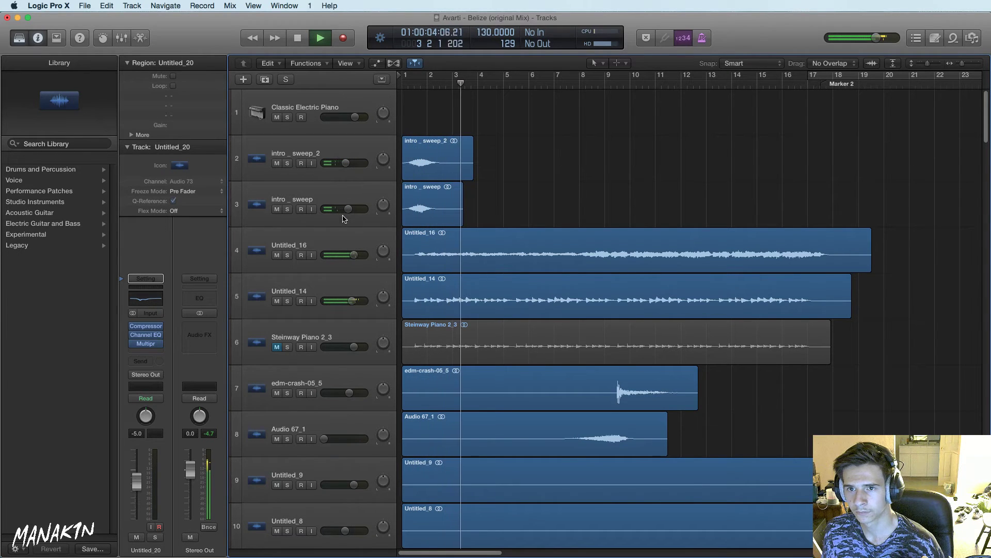
Solo Untitled_16, draw a volume automation fade-in from -∞ dB at bar 1 to 0 dB at bar 6, and unsolo it
left_click(288, 255)
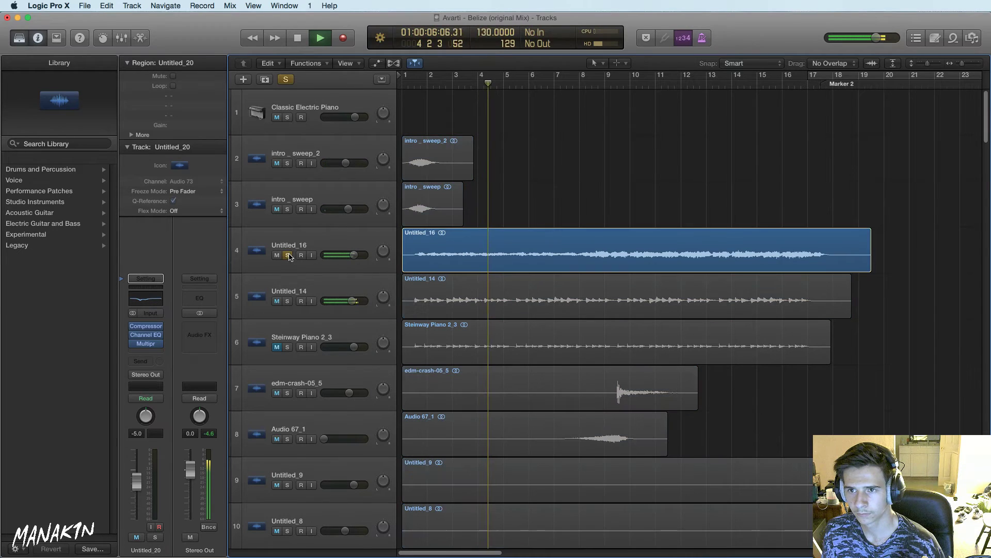
key("space")
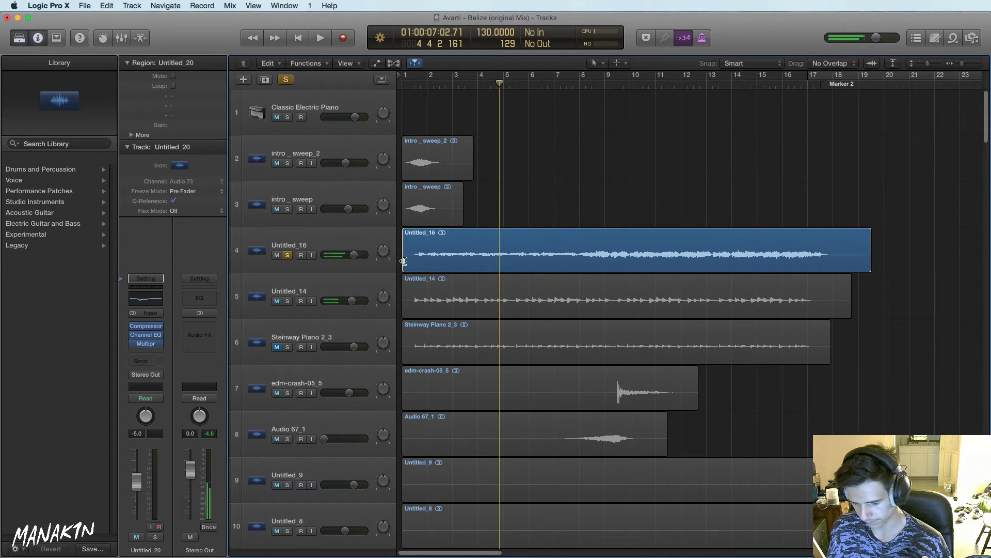
scroll(517, 233, "down", 9)
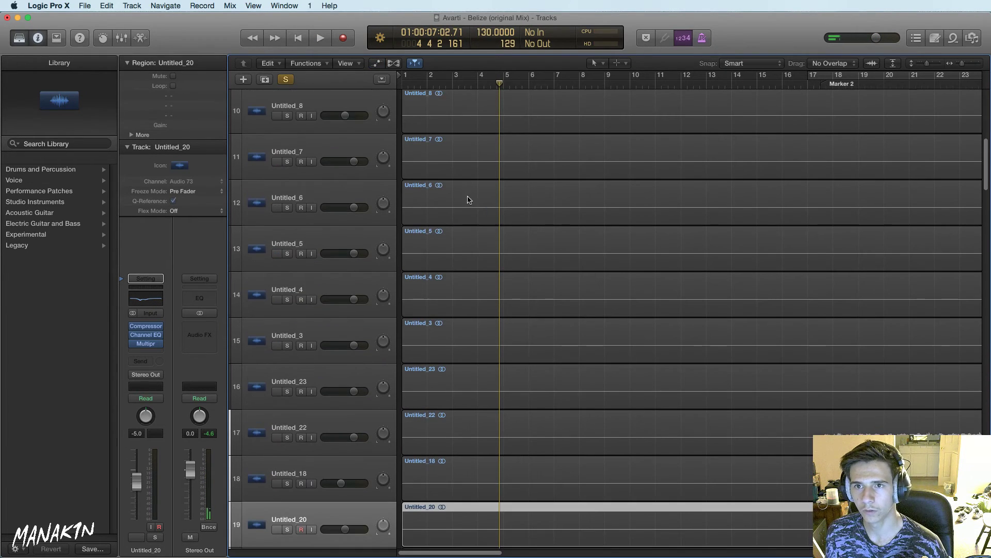
scroll(474, 201, "up", 9)
left_click(519, 251)
key("a")
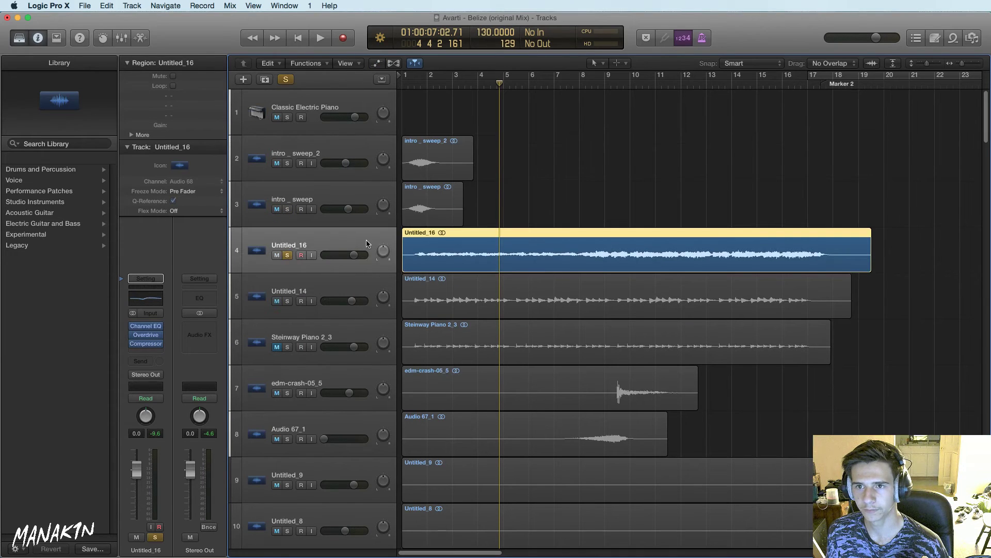
left_click(531, 251)
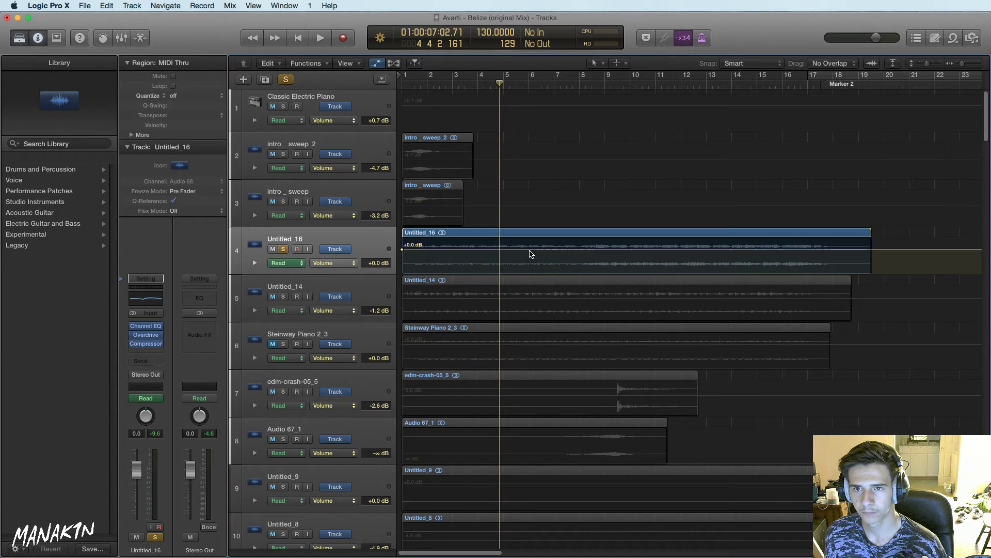
left_click_drag(404, 250, 406, 335)
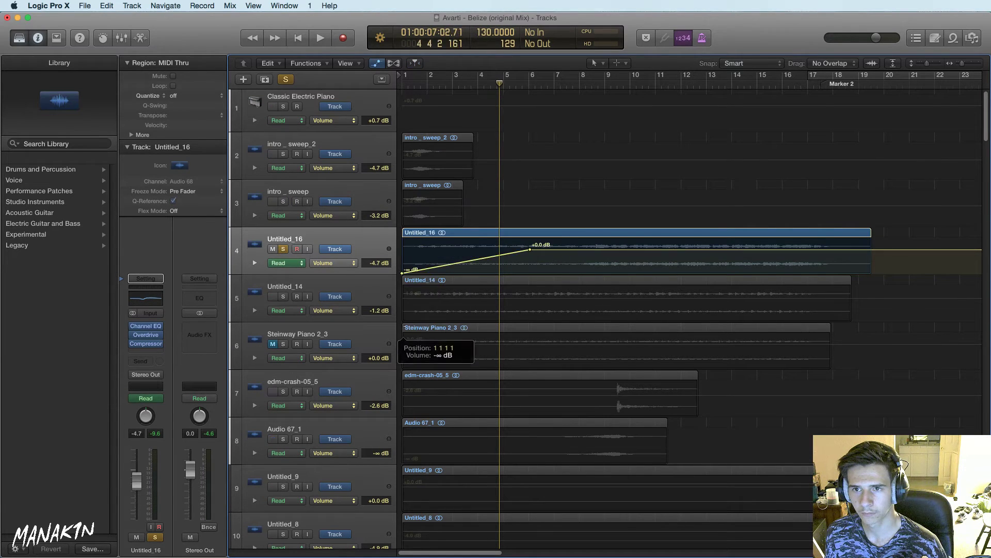
left_click(283, 249)
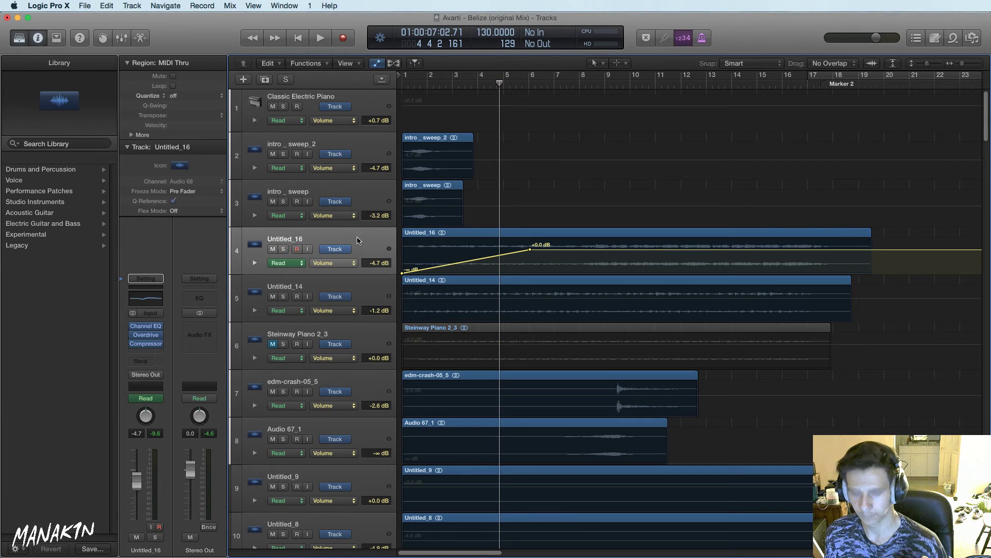
Play from the start and shift Untitled_16's volume fade-in to run from about bar 5 to about bar 9
key("Return")
key("space")
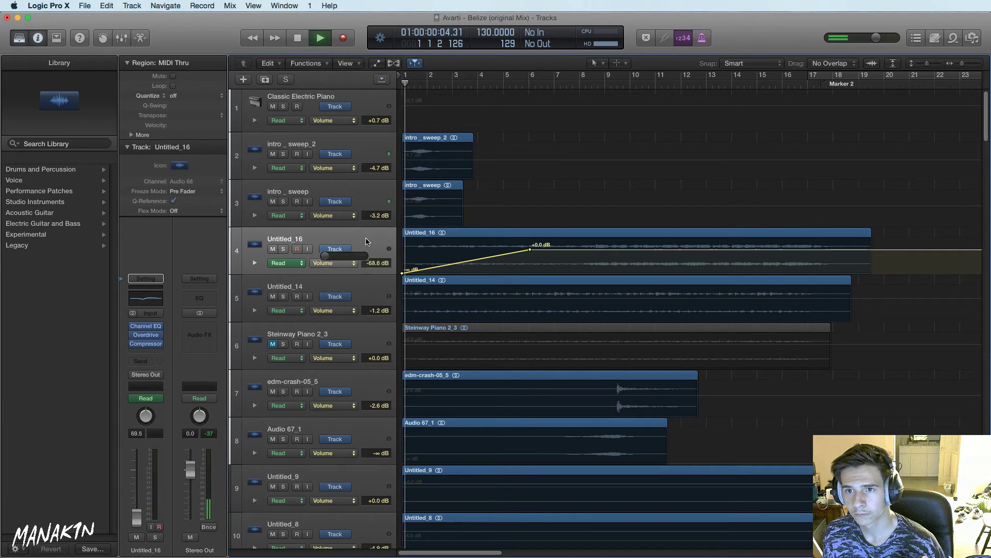
key("a")
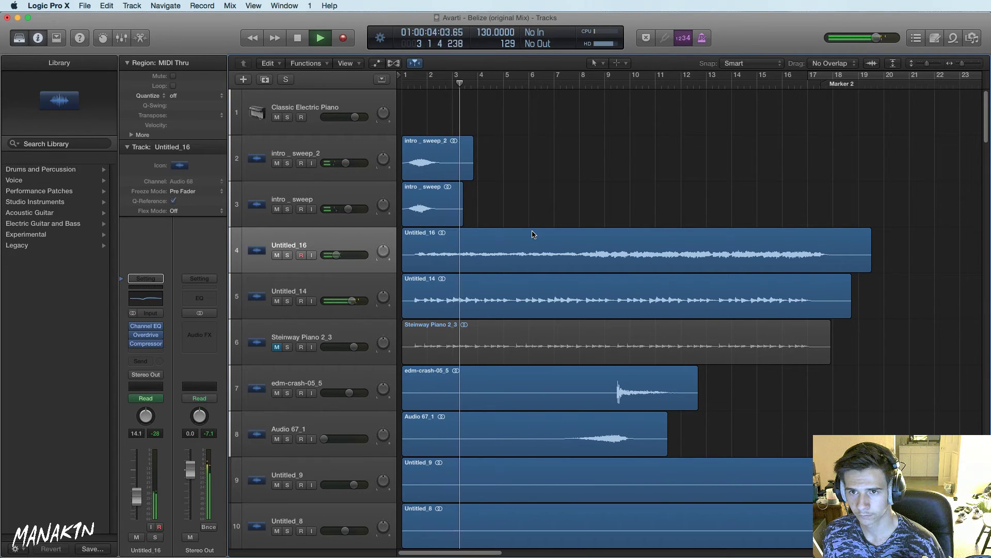
key("a")
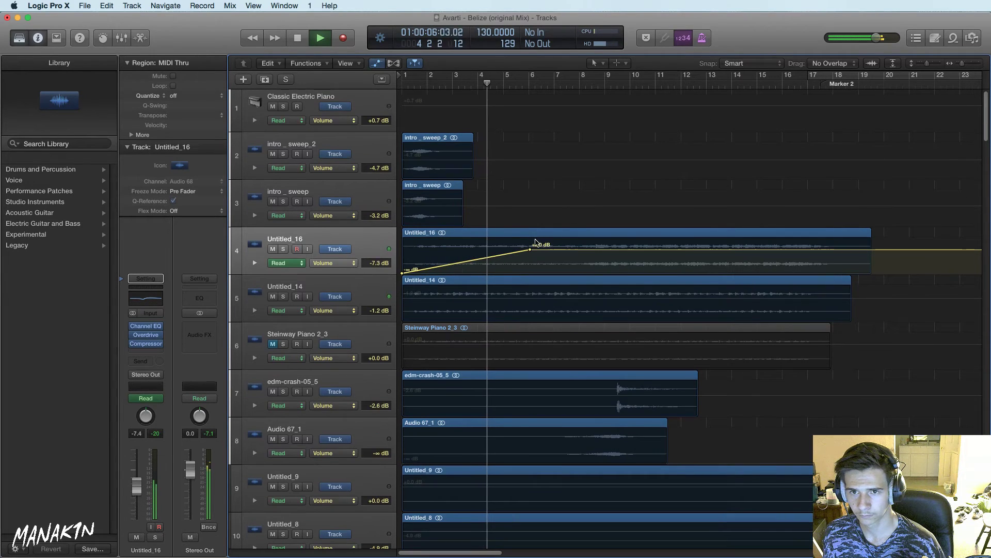
left_click_drag(532, 249, 605, 249)
left_click_drag(403, 273, 510, 273)
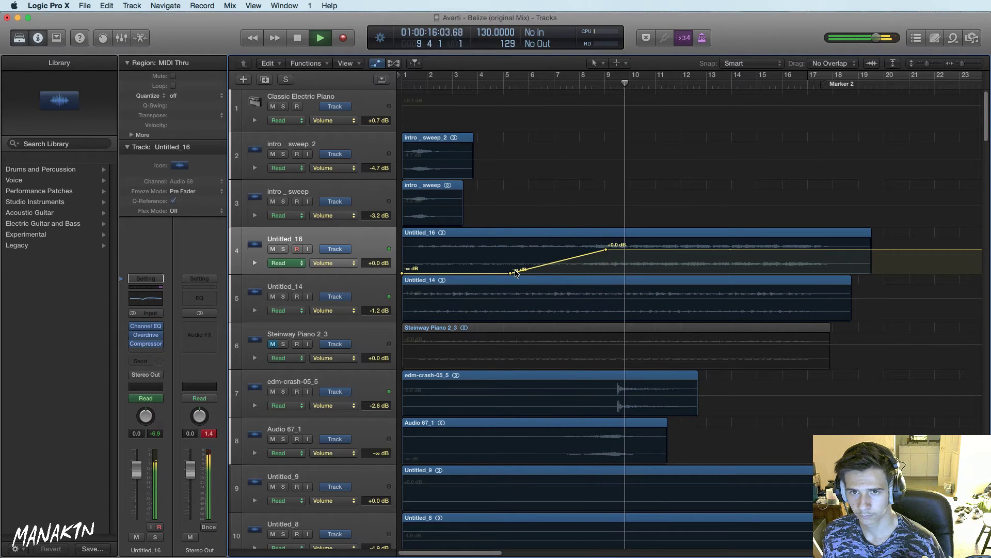
key("a")
Unmute the Steinway Piano 2_3 track and slightly lower the Untitled_14 track's volume
scroll(650, 286, "down", 5)
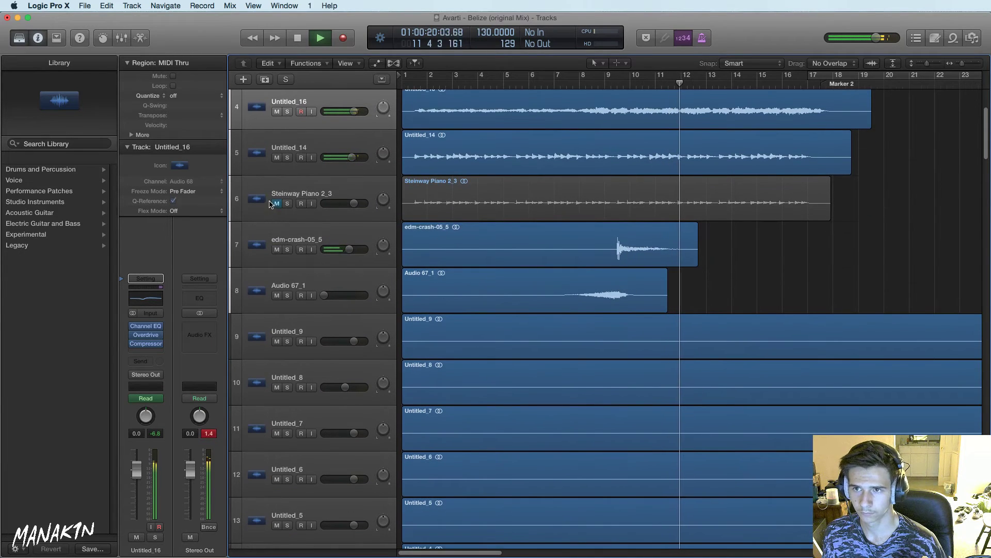
left_click(287, 204)
left_click(287, 203)
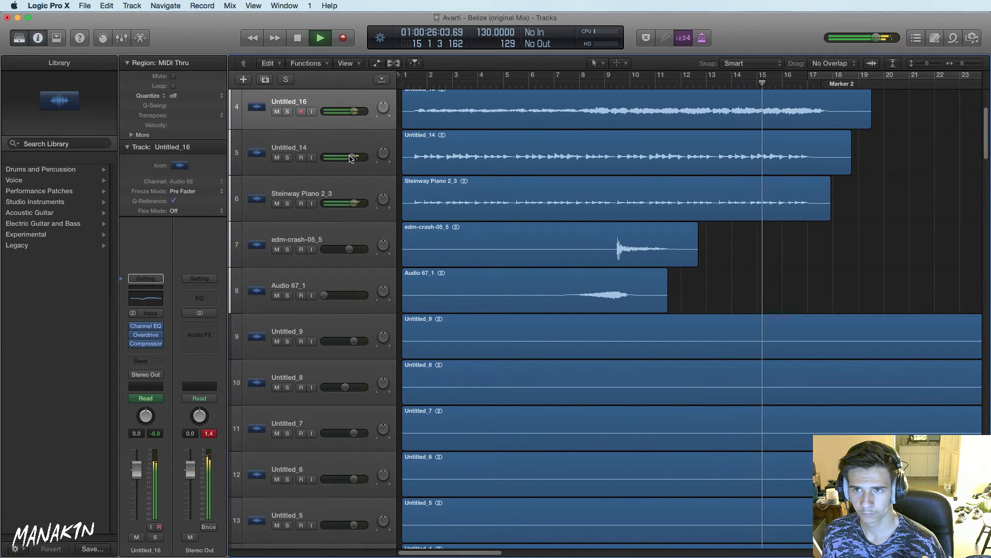
left_click_drag(353, 158, 350, 157)
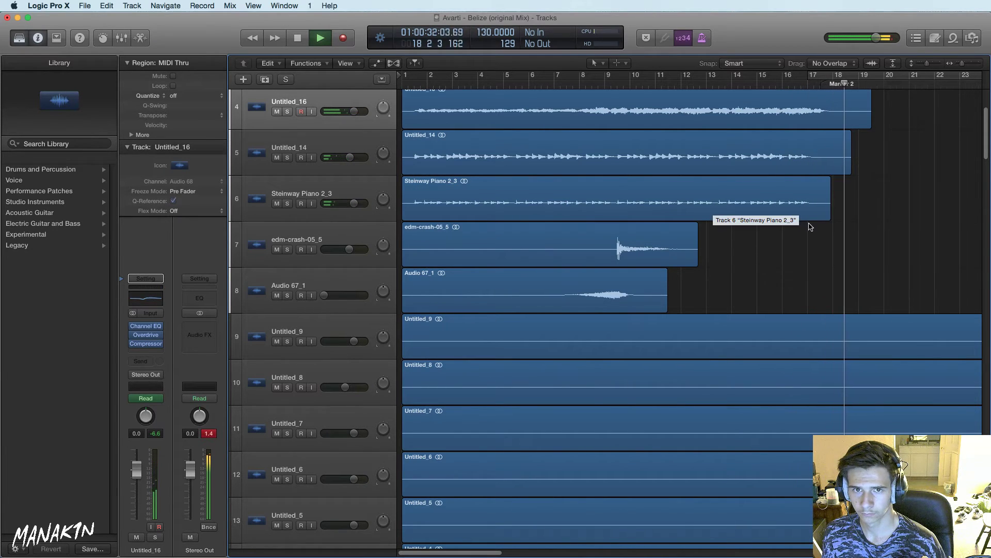
Solo the Untitled_20 and Steinway Piano 2_5 tracks and play them from Marker 2
scroll(811, 224, "down", 12)
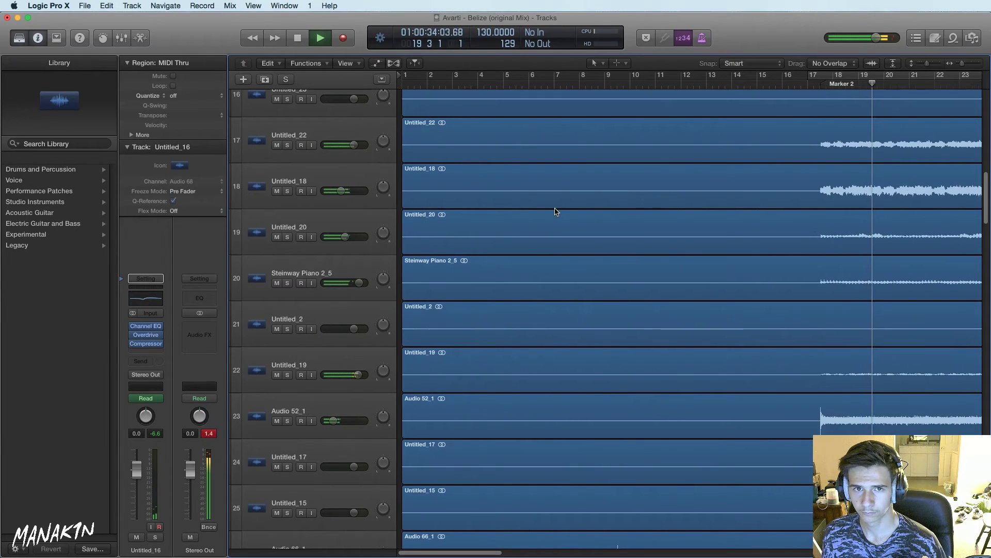
left_click_drag(287, 237, 287, 283)
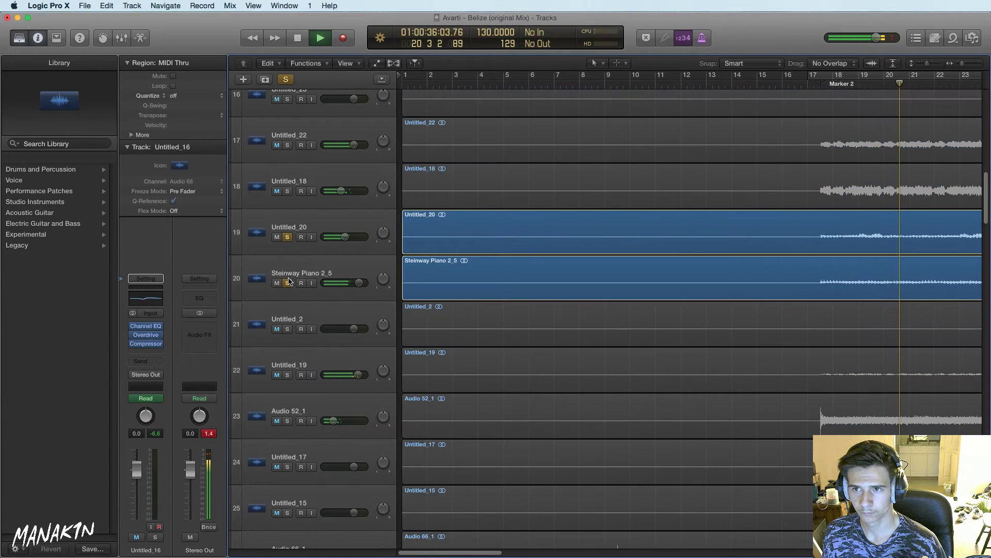
left_click(318, 225)
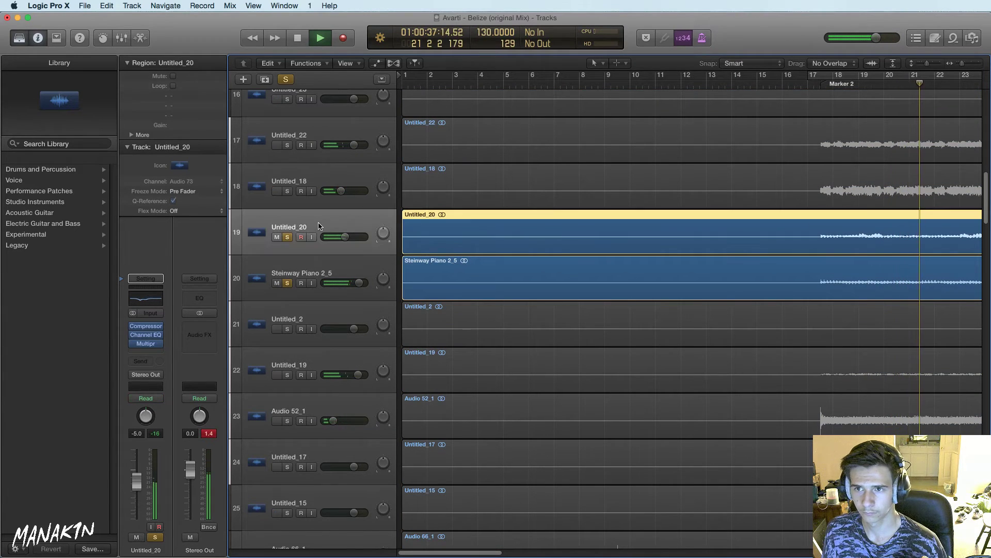
left_click(358, 274)
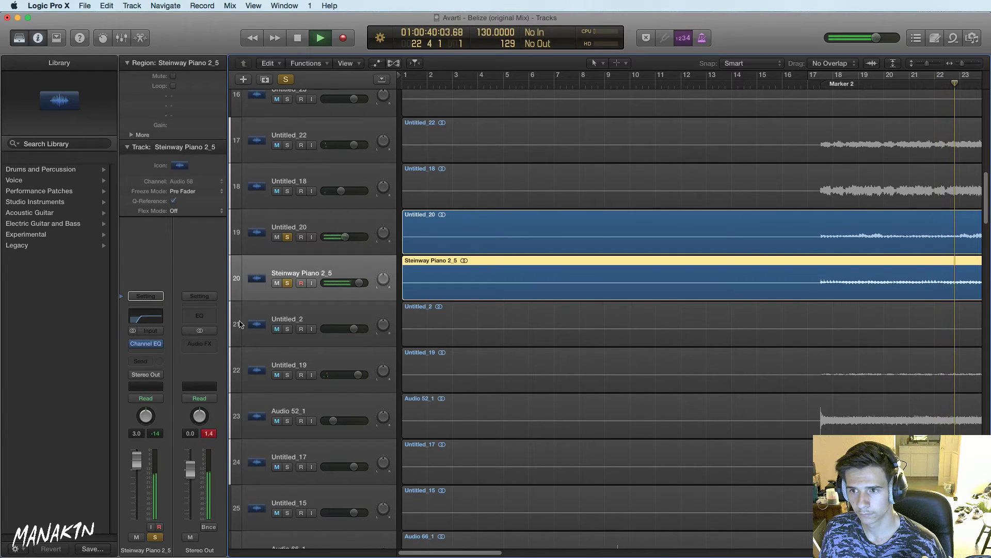
key("space")
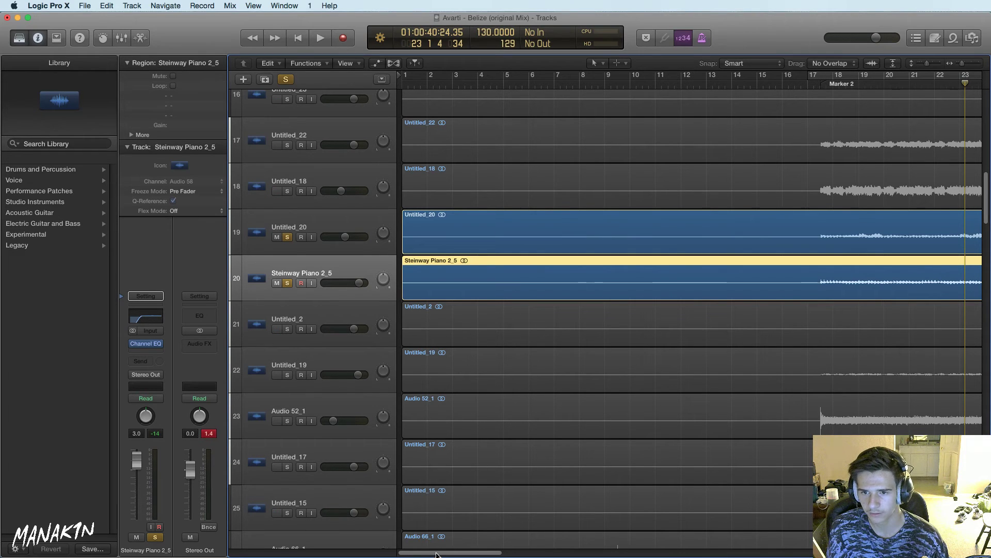
left_click_drag(437, 554, 481, 553)
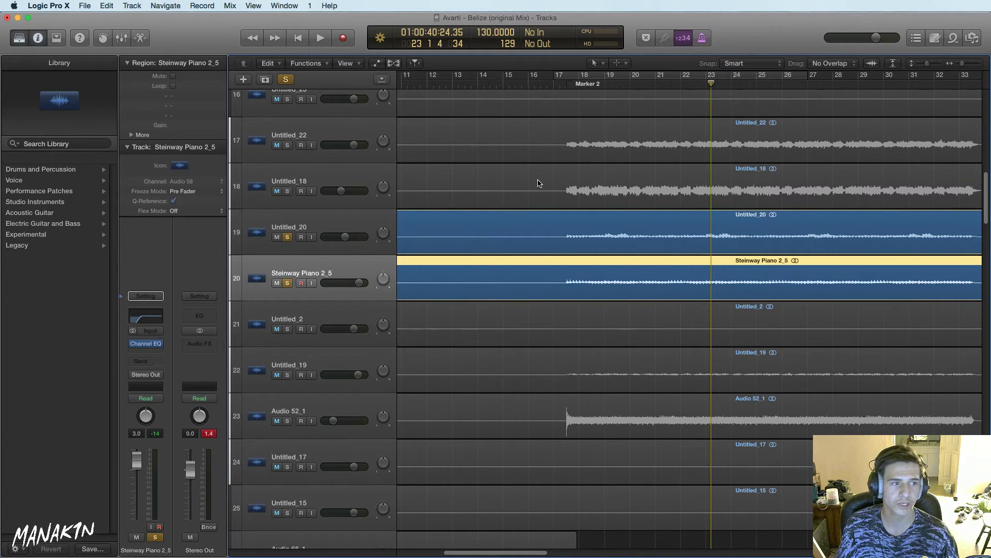
key("alt+comma")
key("space")
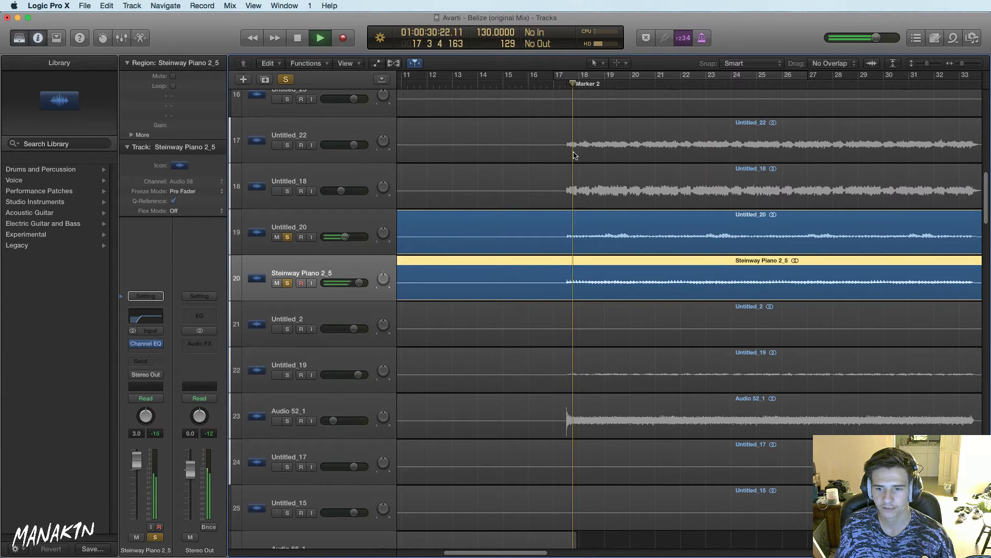
Group the Untitled_20 and Steinway Piano 2_5 tracks into a Summing Stack
left_click(331, 220, "shift")
right_click(331, 217)
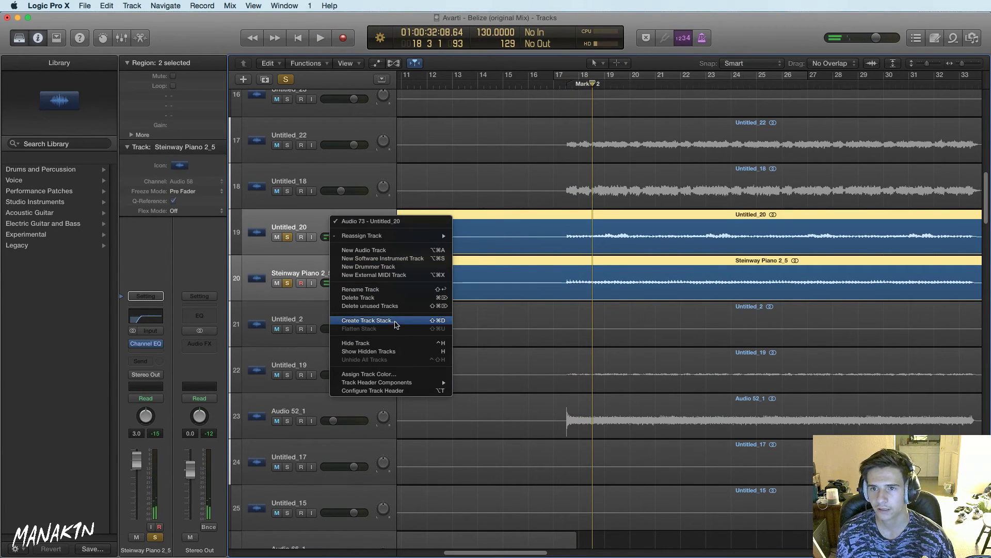
left_click(369, 320)
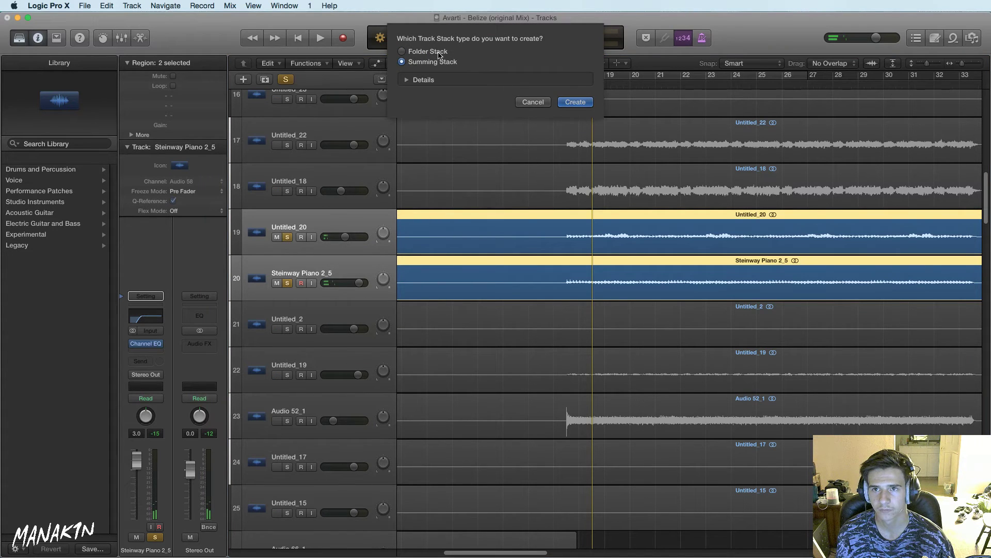
left_click(574, 103)
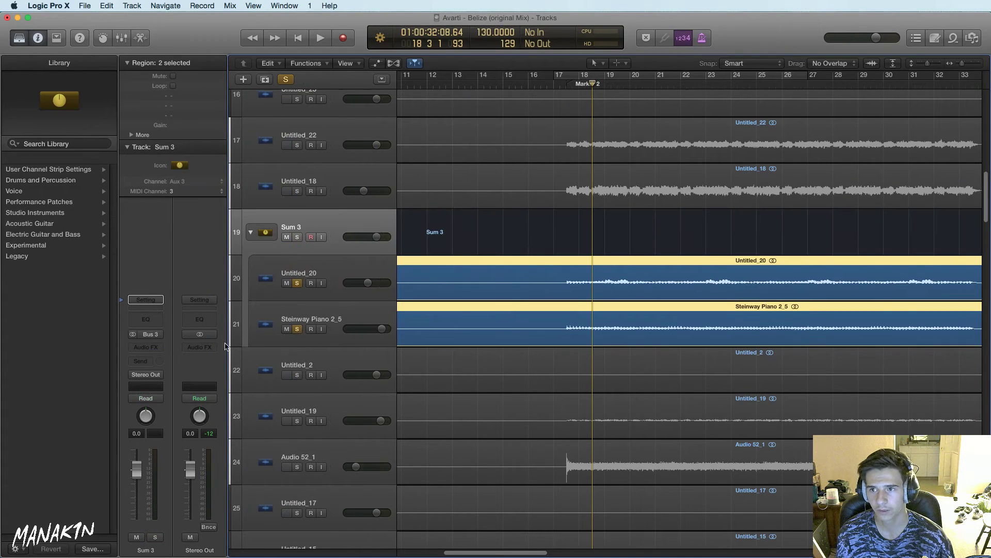
Insert the CamelCrusher plug-in on the summing stack with its compressor on and distortion and filter off, and audition it
left_click(152, 351)
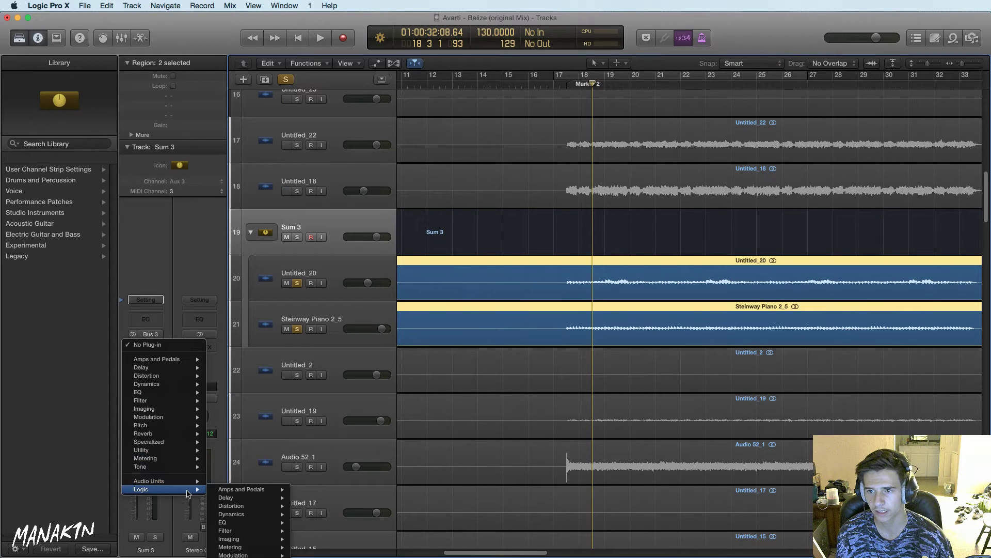
mouse_move(190, 489)
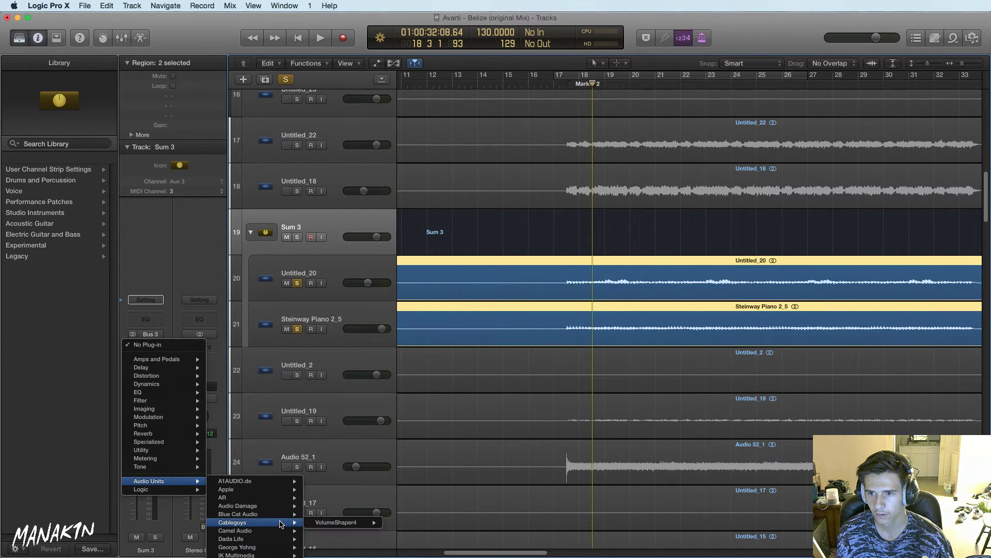
mouse_move(283, 516)
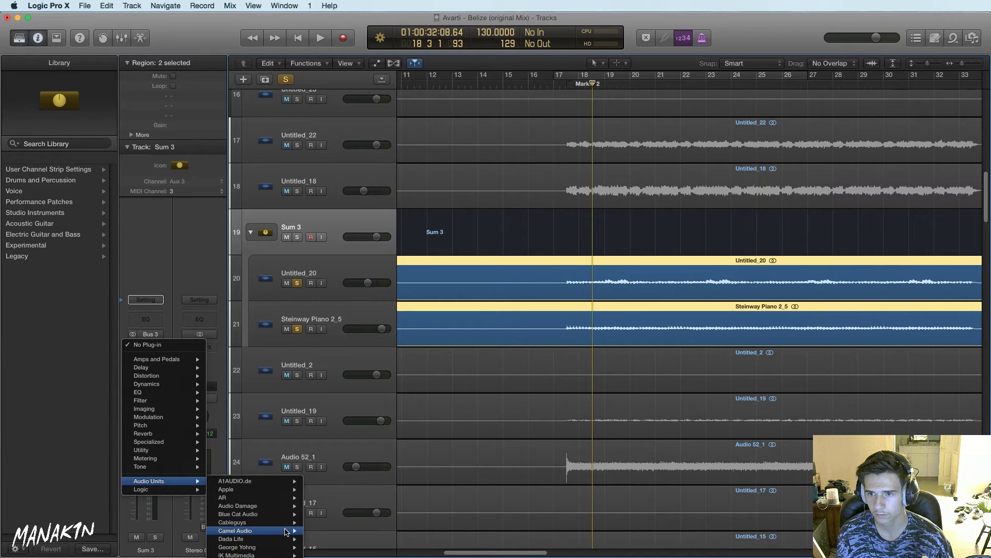
left_click(399, 530)
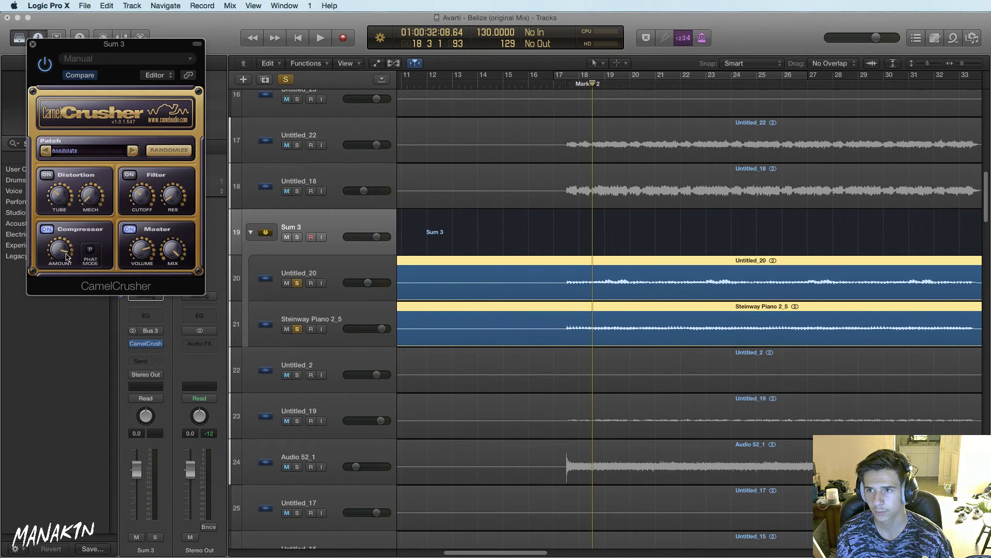
key("space")
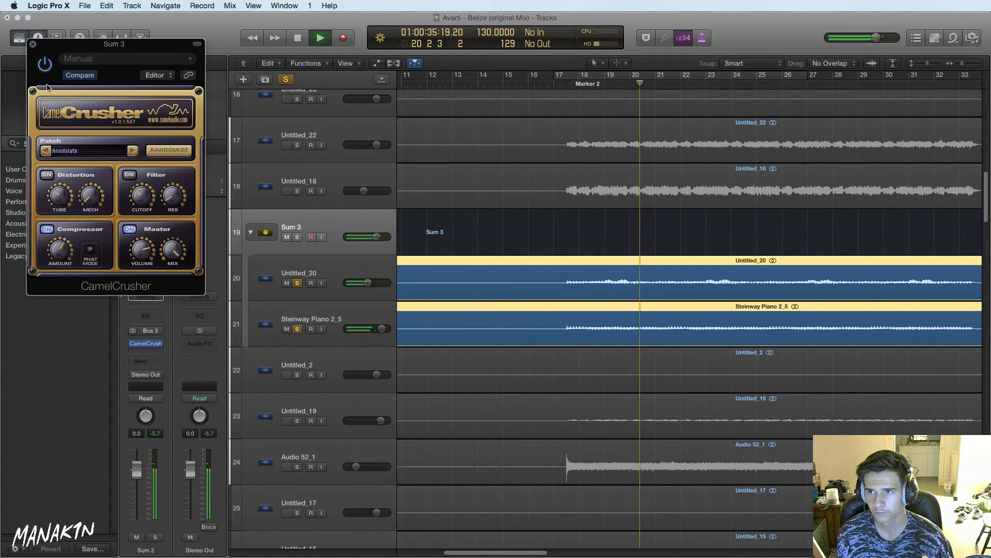
left_click(32, 44)
Unsolo both tracks in the summing stack and raise the Audio 52_1 volume to -2.8 dB while playing the full mix
mouse_move(295, 280)
left_mouse_down()
mouse_move(300, 324)
mouse_move(299, 274)
left_mouse_up()
left_click(297, 283)
left_click(297, 328)
left_click(527, 81)
key("space")
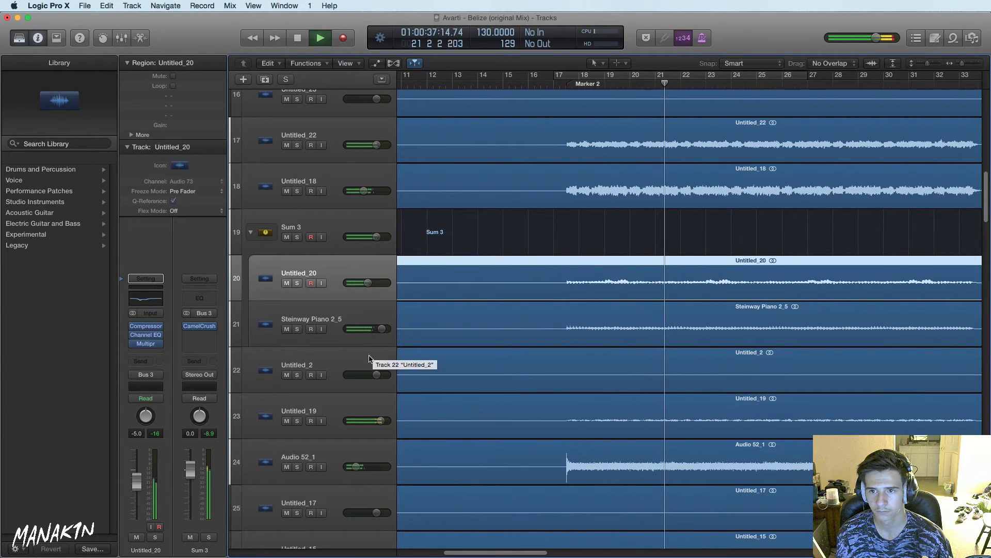
left_click_drag(357, 466, 372, 466)
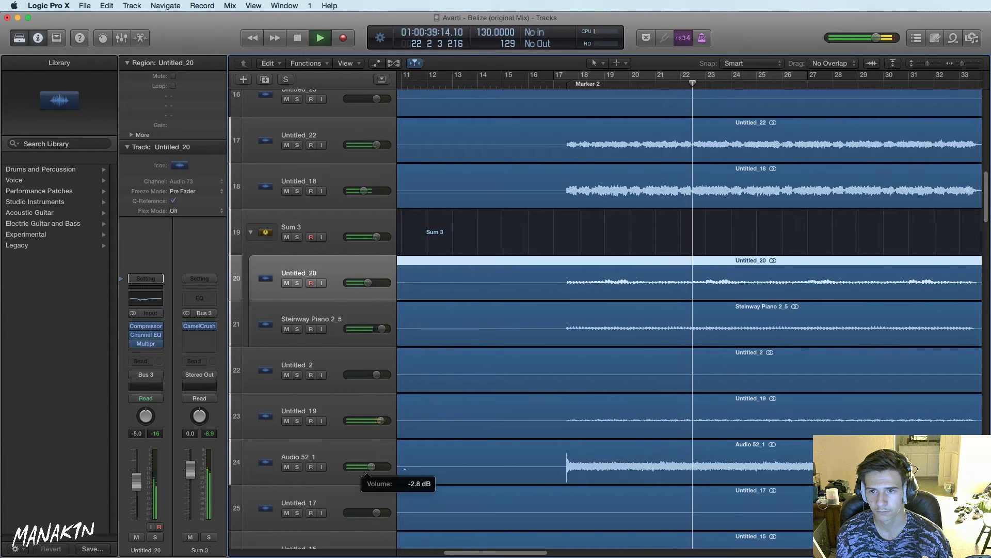
key("space")
Solo and select the Audio 52_1 track and turn on the cycle range from bar 17 to bar 27
left_click(297, 467)
left_click(584, 75)
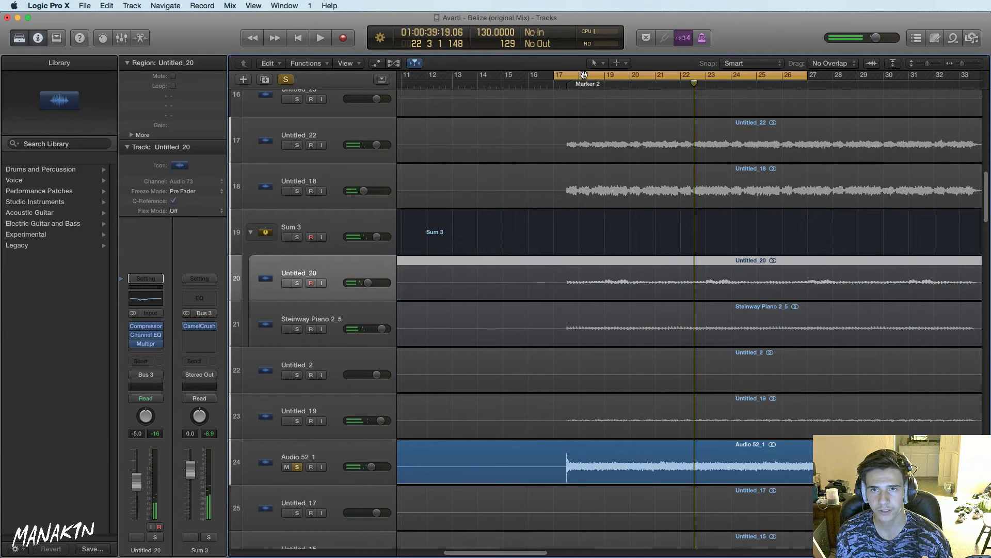
left_click(319, 461)
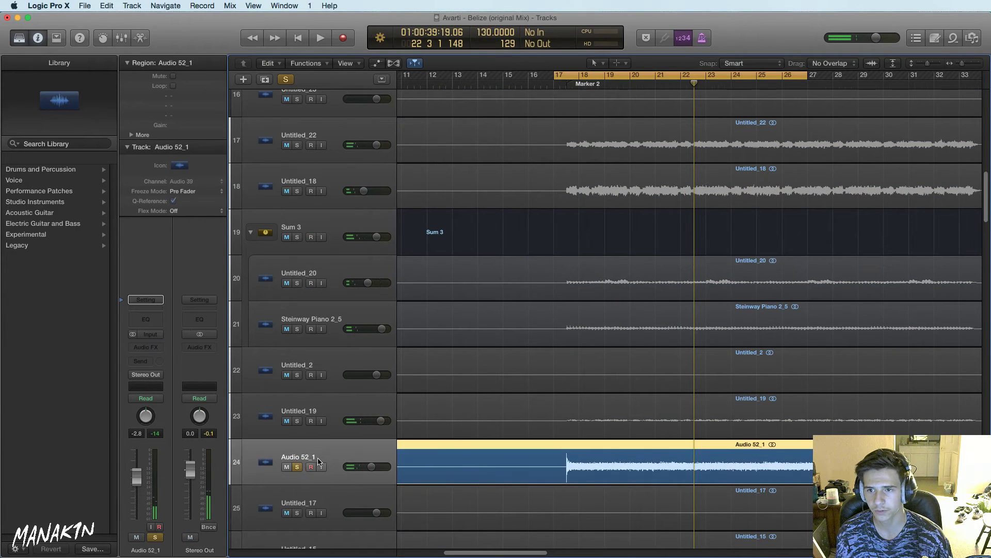
Insert a Channel EQ on Audio 52_1 with the low cut at 4600 Hz and 12 dB/Oct, auditioning it during playback
left_click(154, 319)
left_click(68, 97)
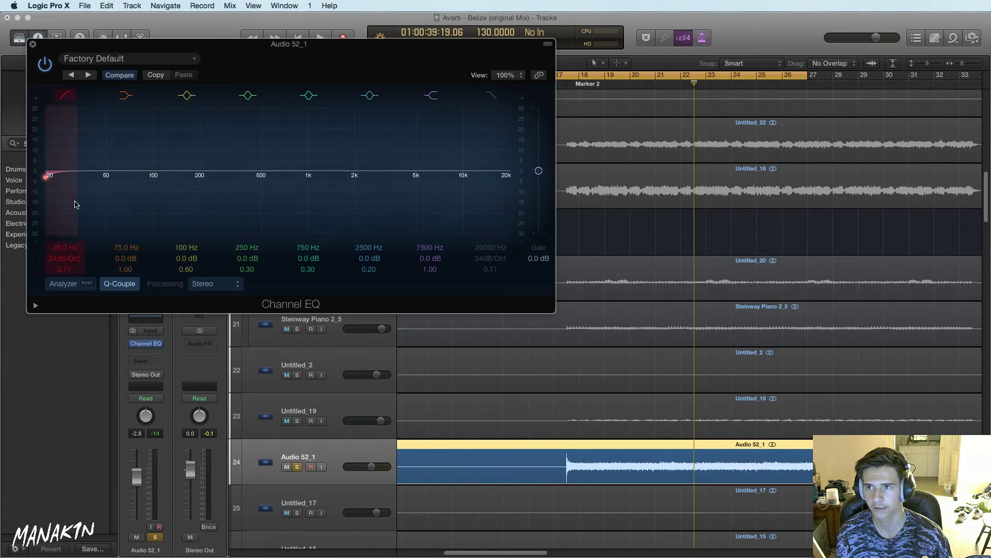
left_click_drag(67, 205, 394, 210)
key("space")
left_click_drag(64, 258, 64, 273)
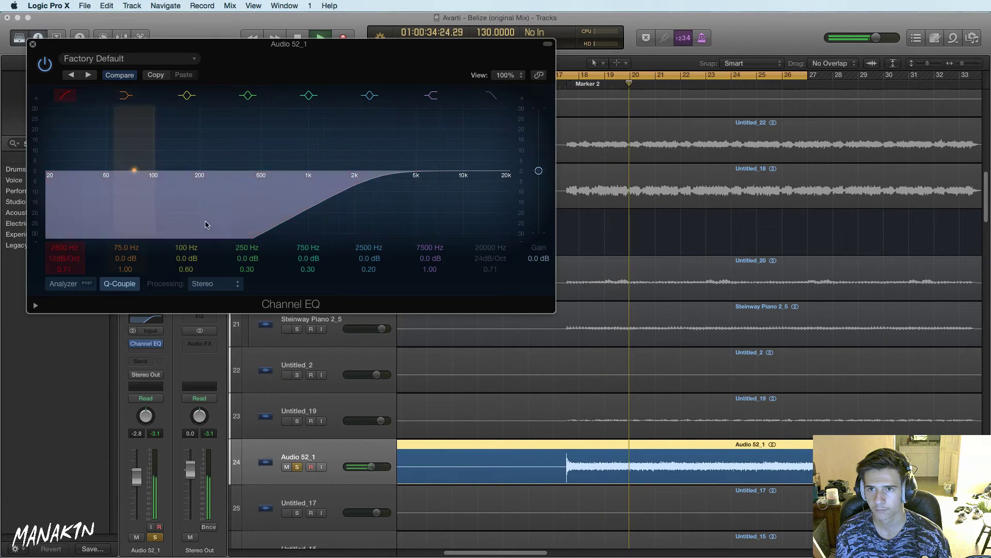
left_click_drag(391, 191, 427, 195)
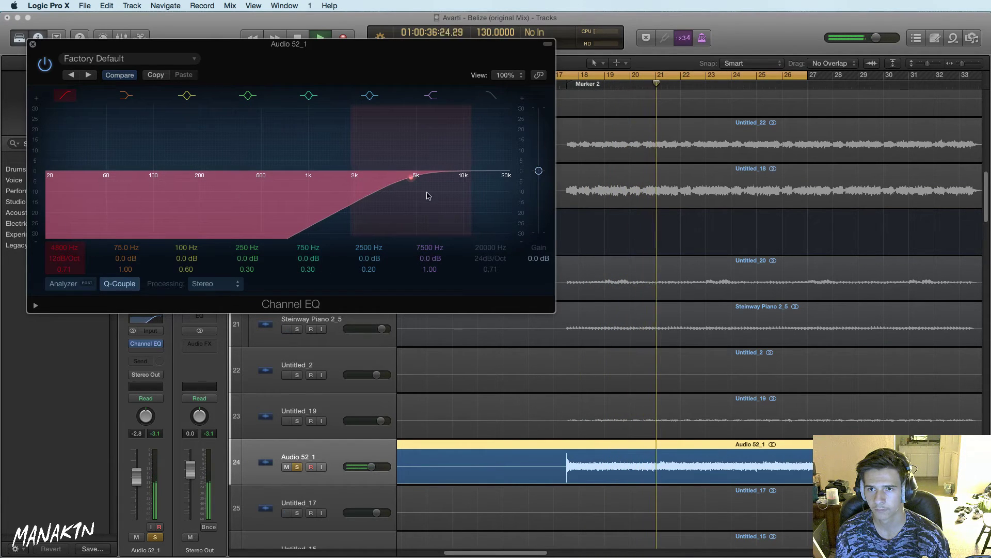
key("space")
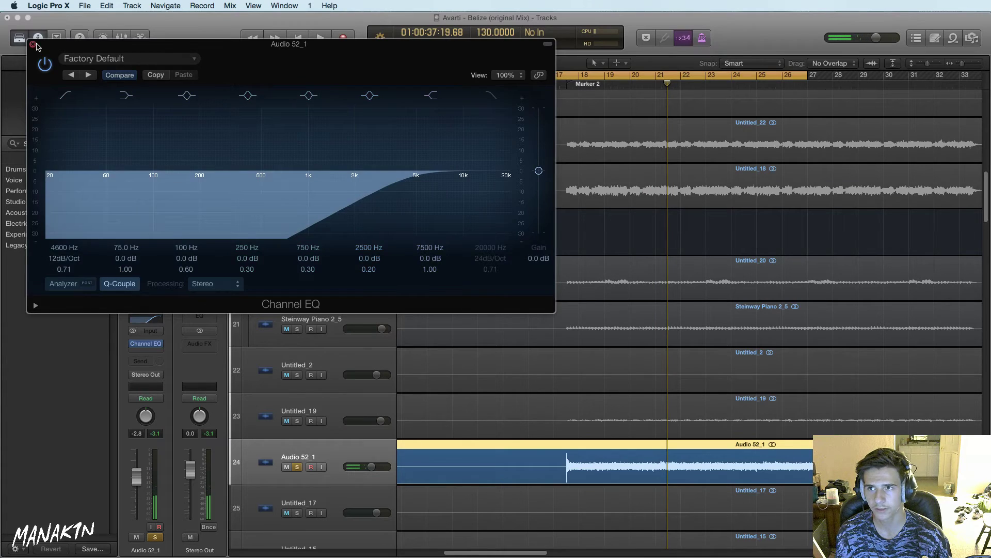
left_click(34, 45)
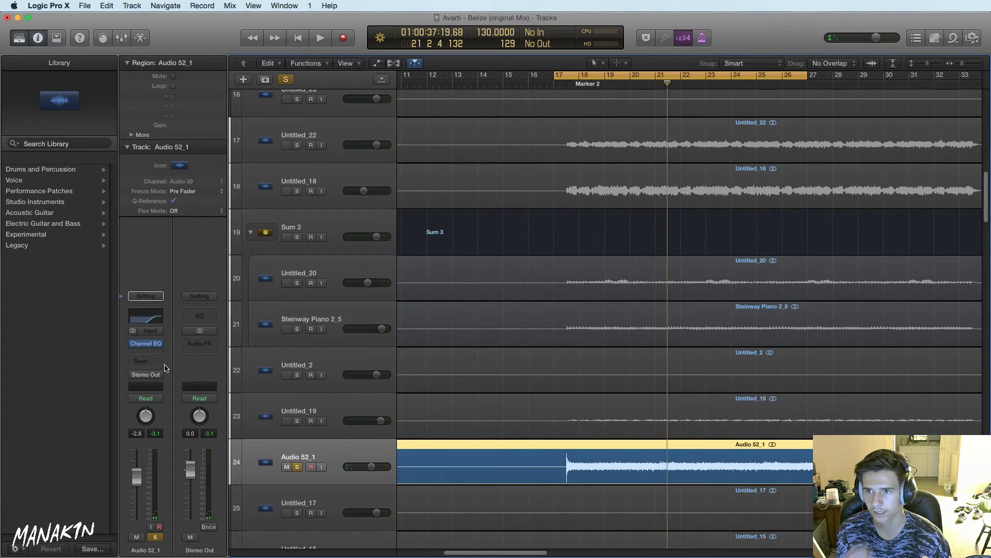
Insert the VolumeShaper4 plug-in on Audio 52_1, choose the fourth ducking shape and audition it
left_click(155, 349)
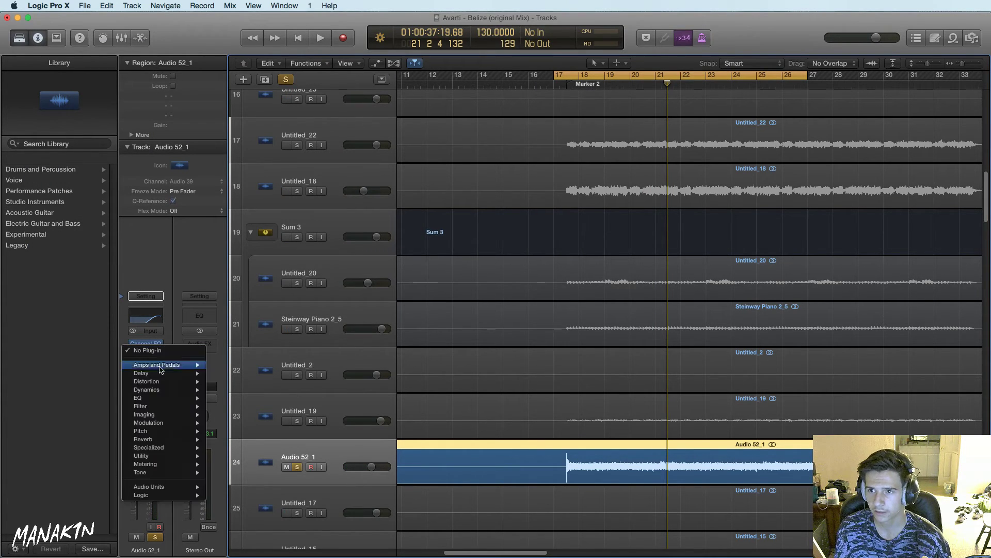
mouse_move(178, 494)
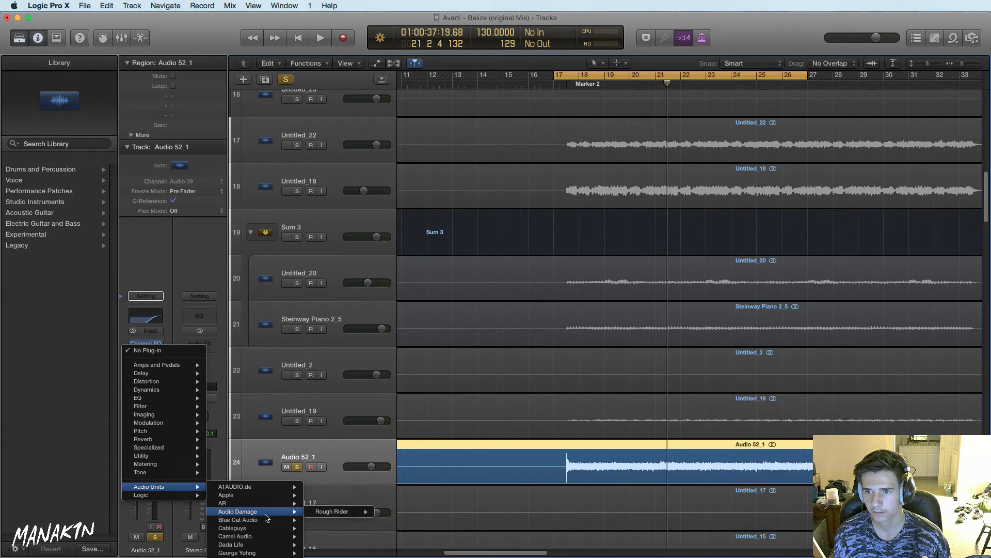
mouse_move(295, 530)
left_click(348, 531)
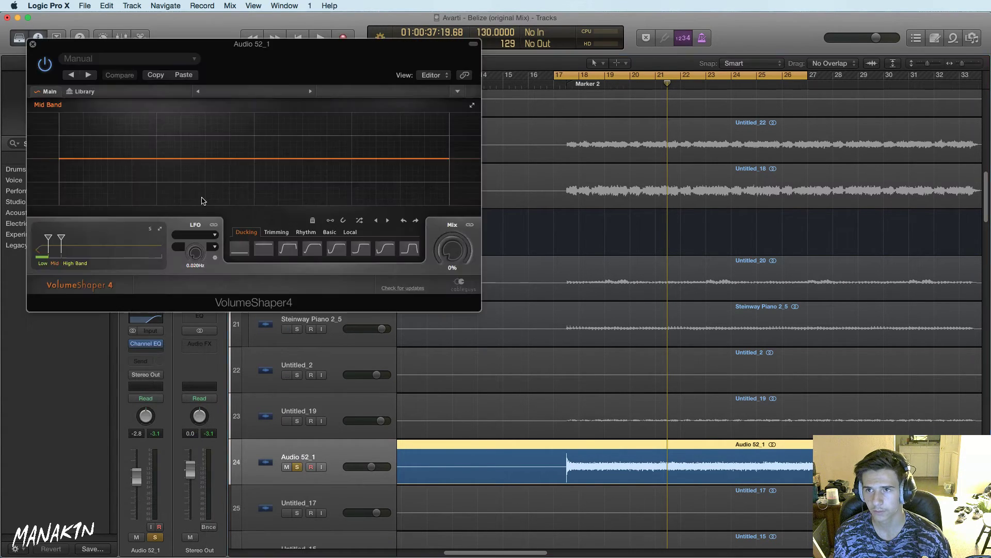
left_click(324, 255)
key("space")
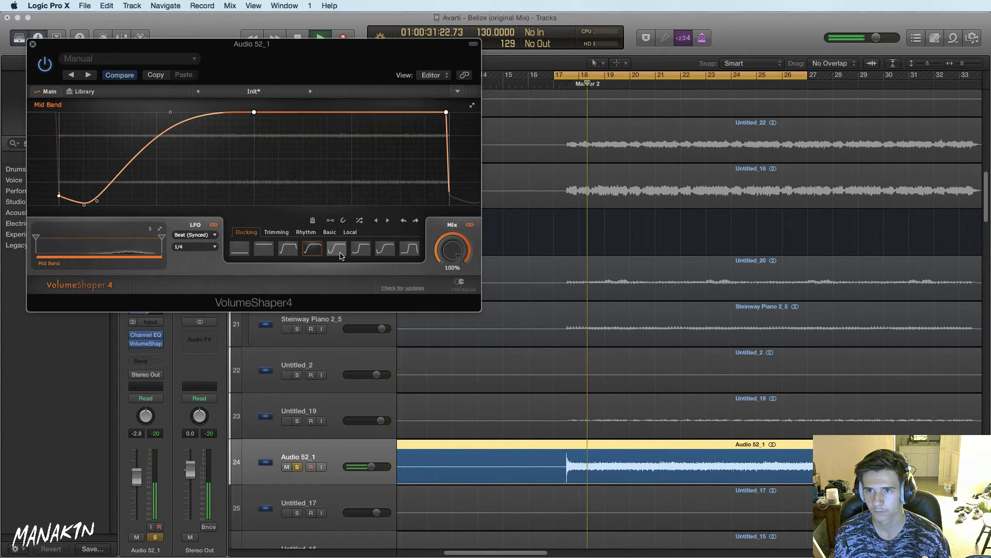
left_click(33, 44)
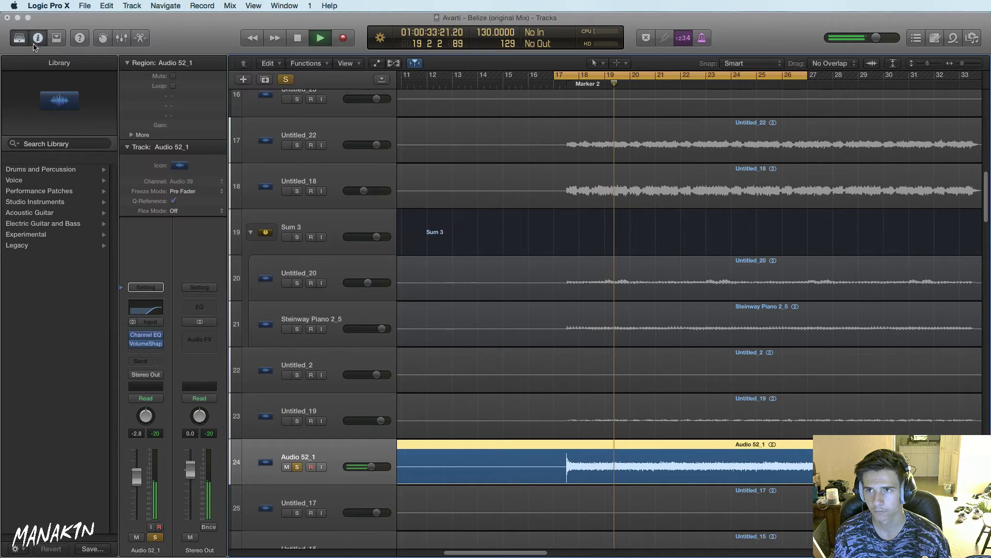
Turn off the cycle range, play from bar 16 and unsolo Audio 52_1 to hear the full mix
key("space")
left_click(624, 78)
left_click(532, 79)
key("space")
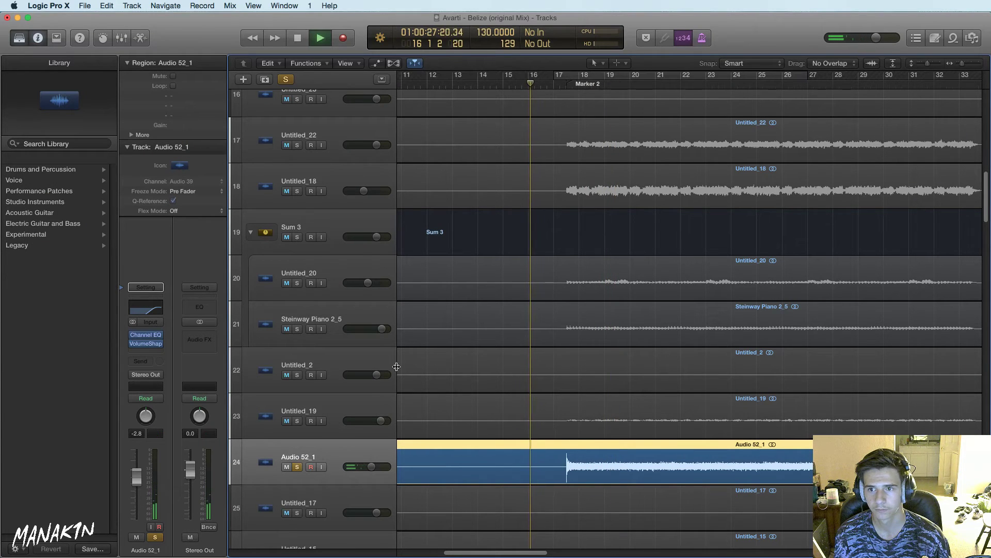
left_click(297, 467)
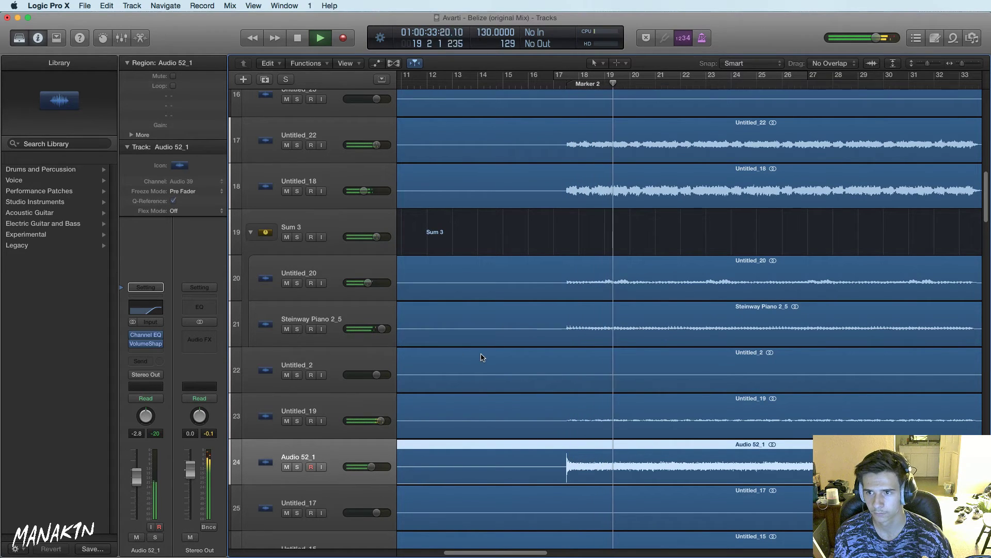
Change the VolumeShaper4 curve on Audio 52_1 to the fifth, S-shaped ducking shape while the mix plays
left_click(137, 343)
left_click(335, 250)
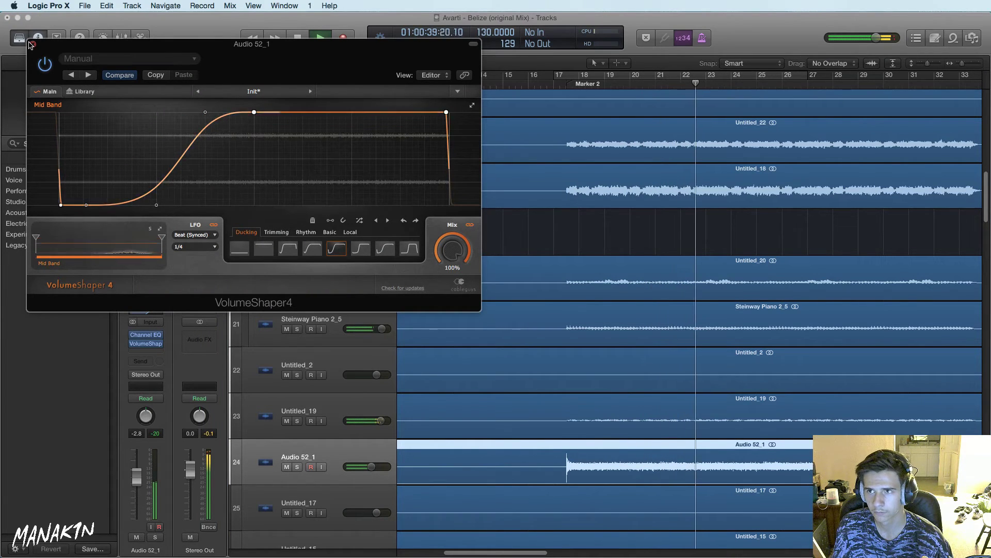
key("super+w")
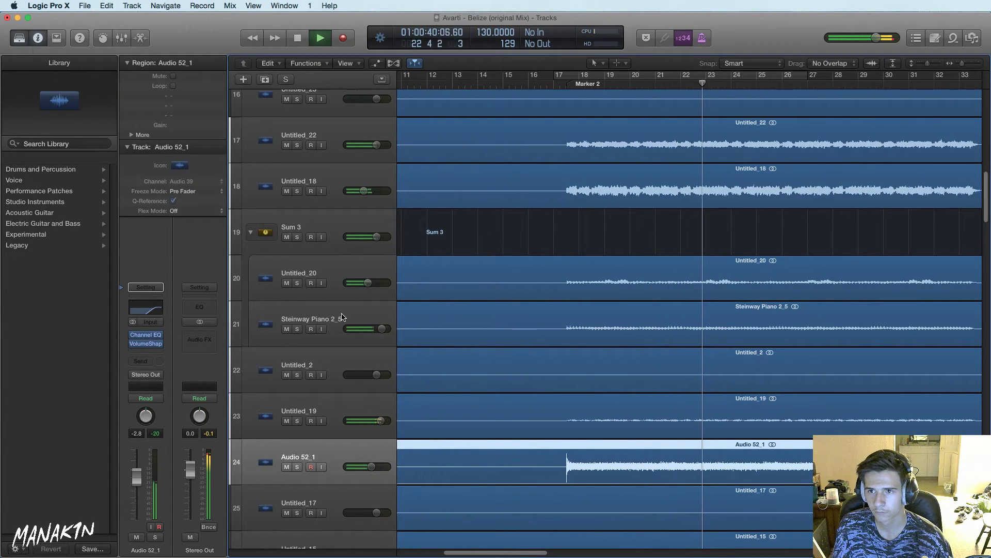
Replay from bar 17, briefly solo Untitled_19 and move its track directly above Sum 3
left_click(562, 85)
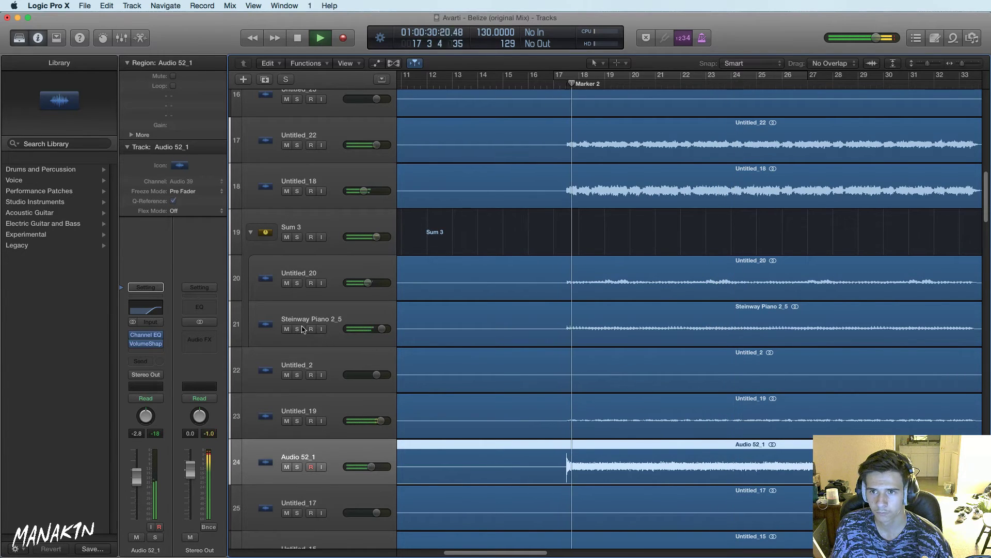
left_click(297, 421)
left_click(297, 421)
left_click_drag(304, 411, 369, 227)
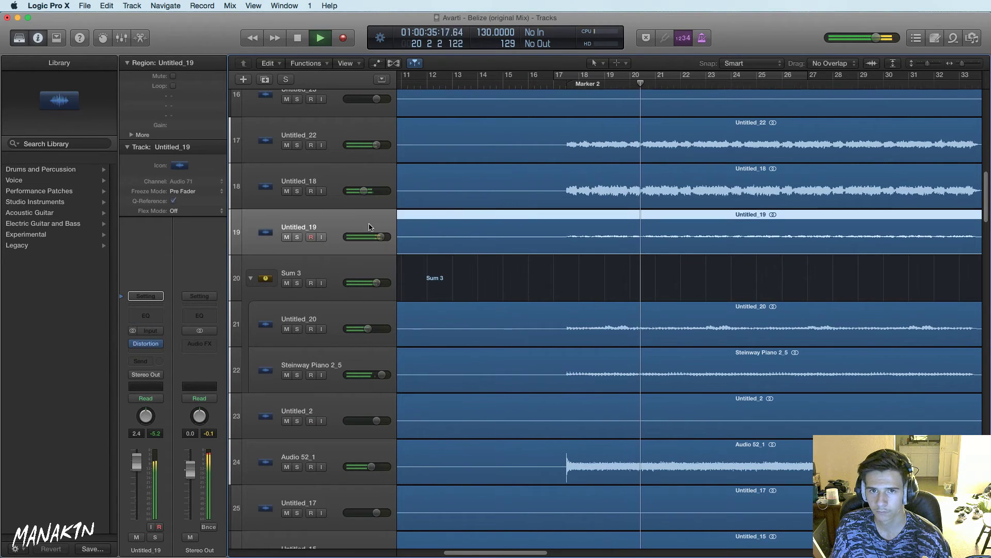
Solo Sum 3, insert a Channel EQ with a -5.5 dB dip at 345 Hz, and unsolo it to check the full mix
left_click(297, 283)
left_click(321, 293)
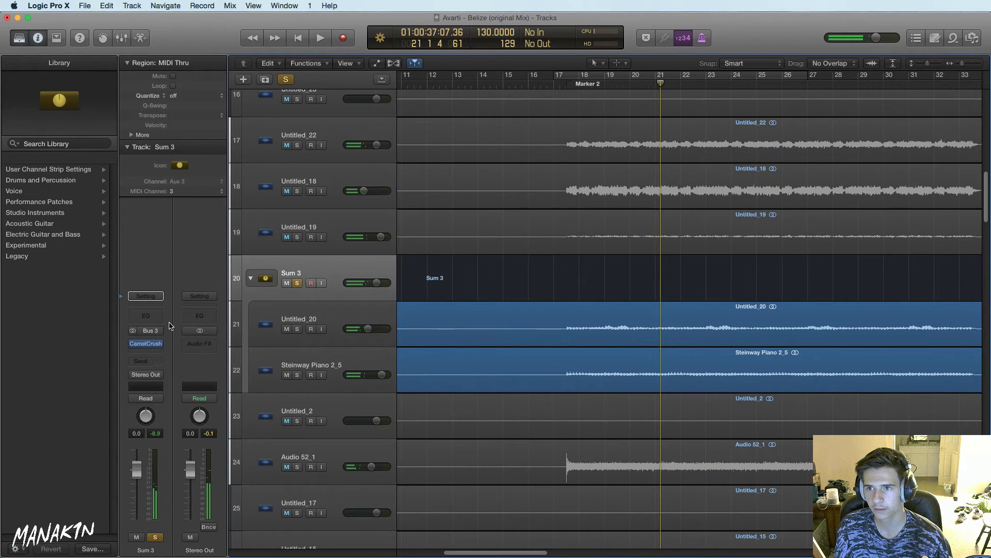
left_click(160, 315)
left_click_drag(215, 171, 265, 221)
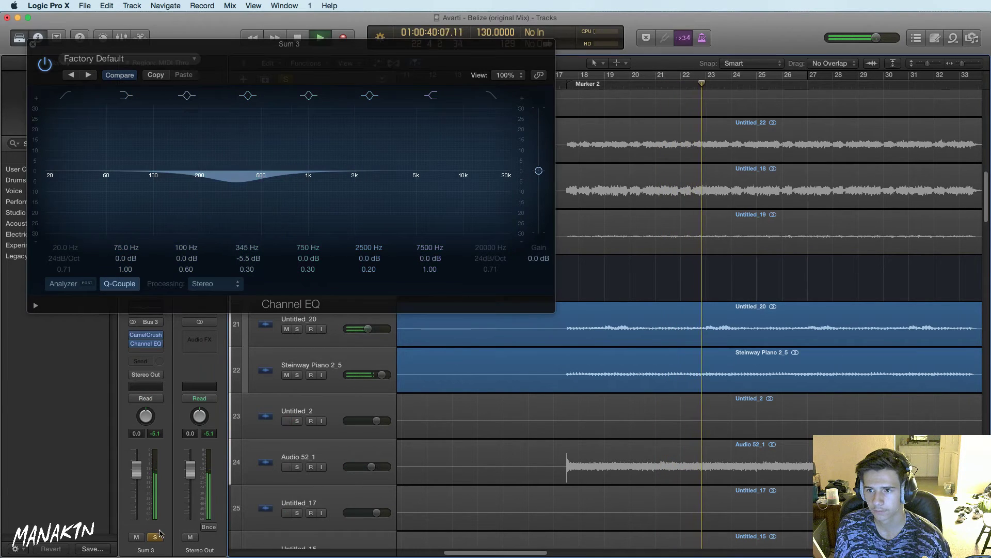
left_click(156, 536)
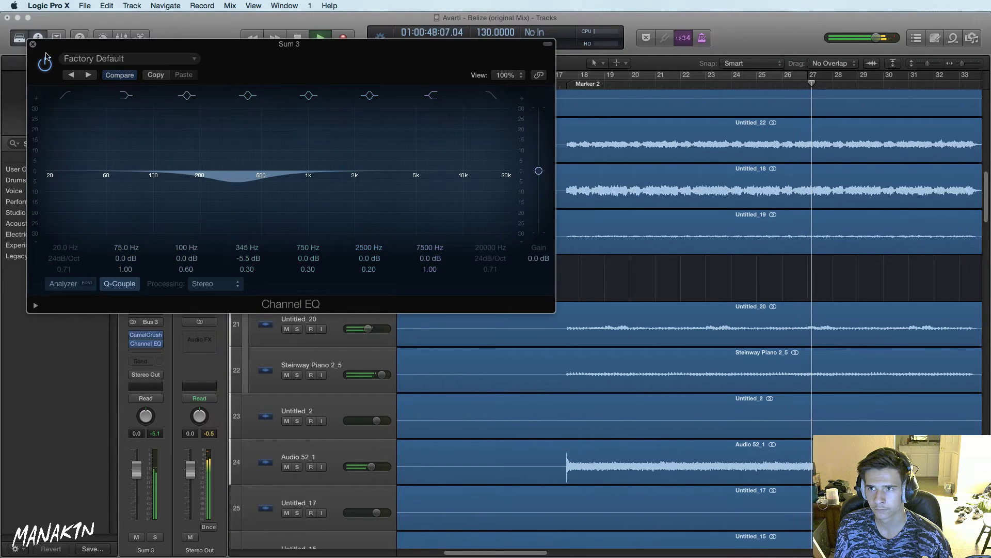
left_click(32, 44)
key("space")
Move the Audio 47_1 track up the track list to directly below Audio 7_1
scroll(639, 287, "down", 10)
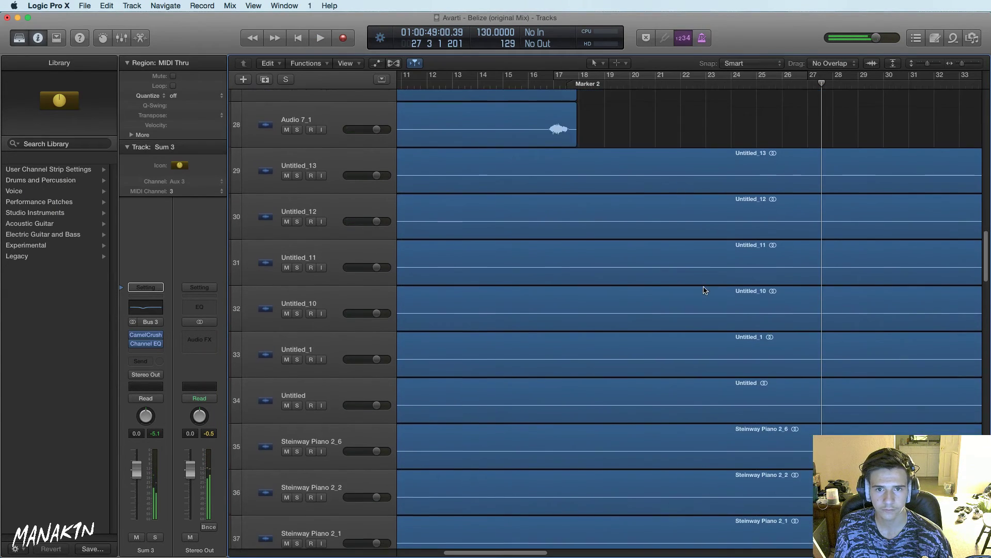
scroll(705, 290, "down", 15)
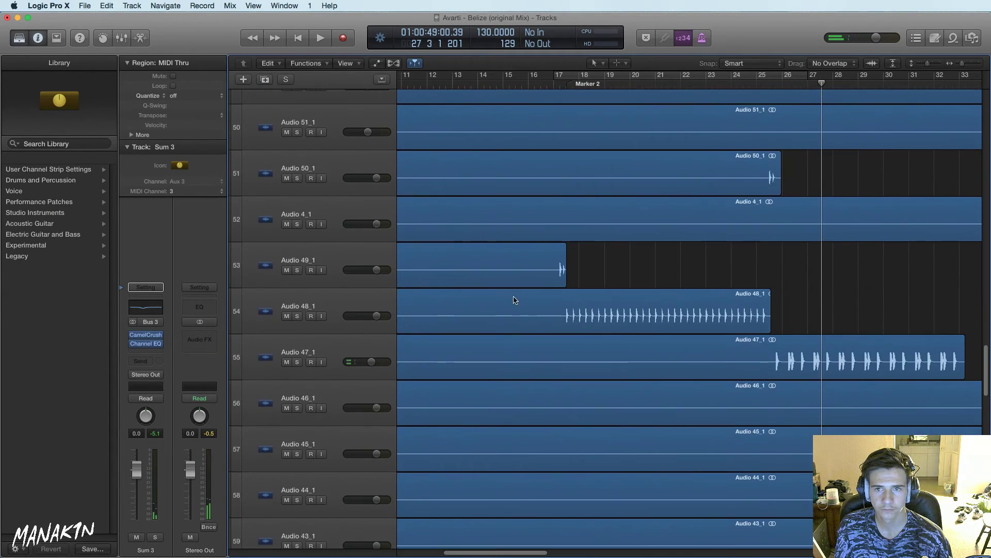
left_click(335, 353)
scroll(372, 232, "up", 3)
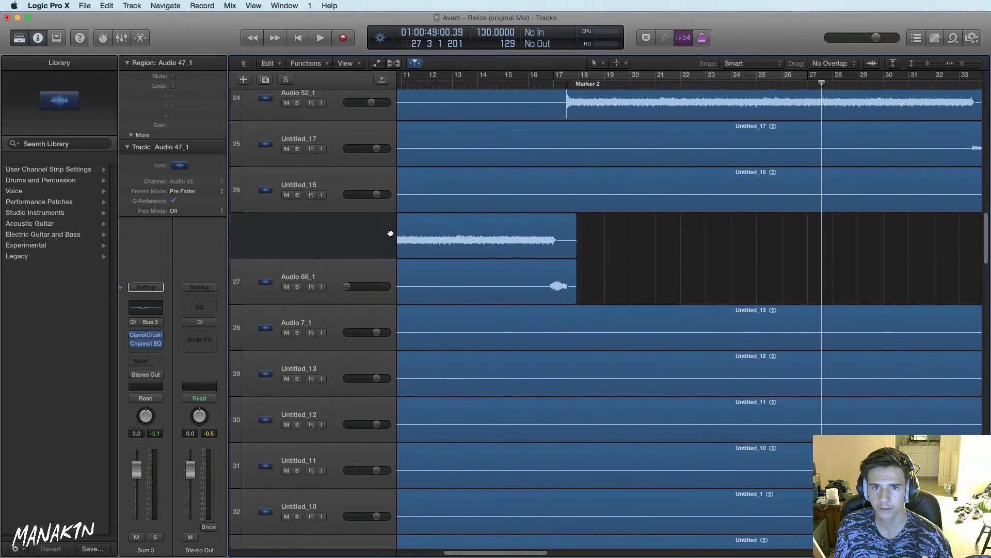
left_click_drag(392, 316, 534, 337)
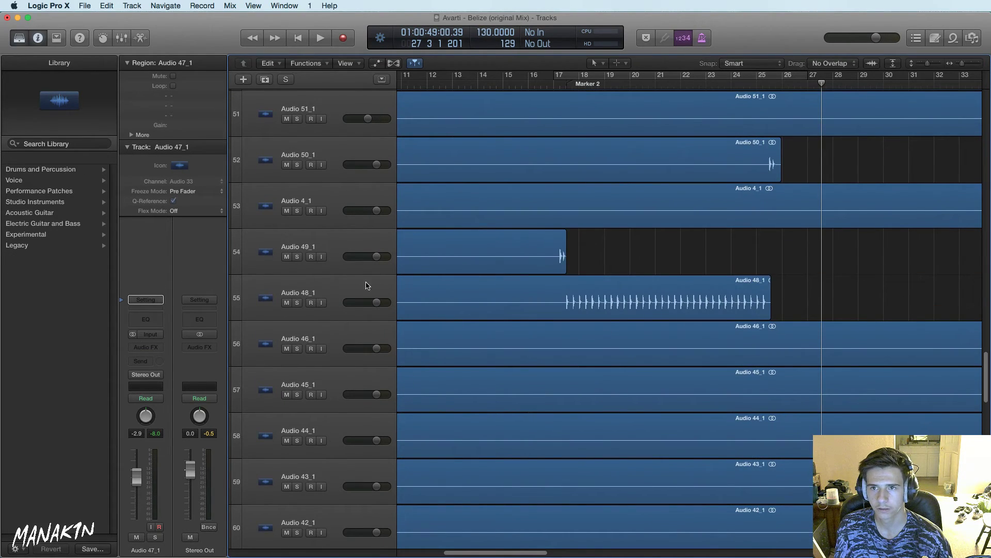
Move the Audio 49_1 and Audio 48_1 tracks together to directly below Audio 47_1, and deselect their regions
left_click(351, 283)
left_click(358, 267)
left_click_drag(360, 283, 383, 335)
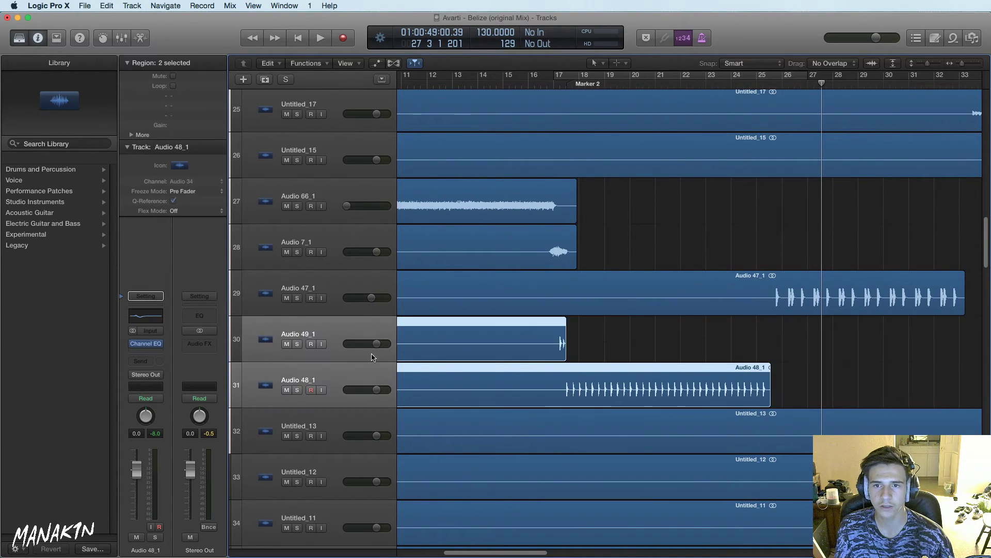
left_click(666, 330)
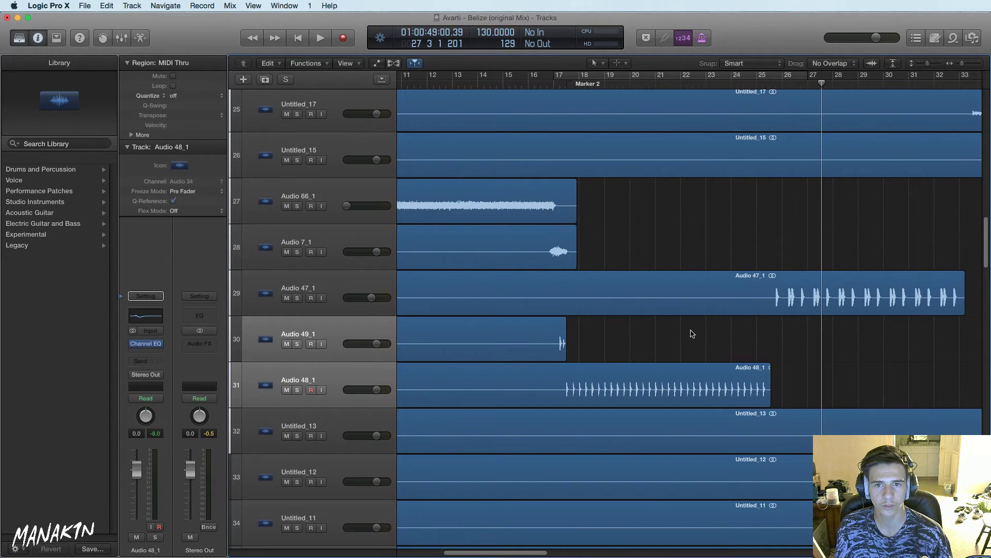
Magnify the timeline around Marker 2 and examine where the tracks' audio begins at 17 3 1
left_click(566, 86)
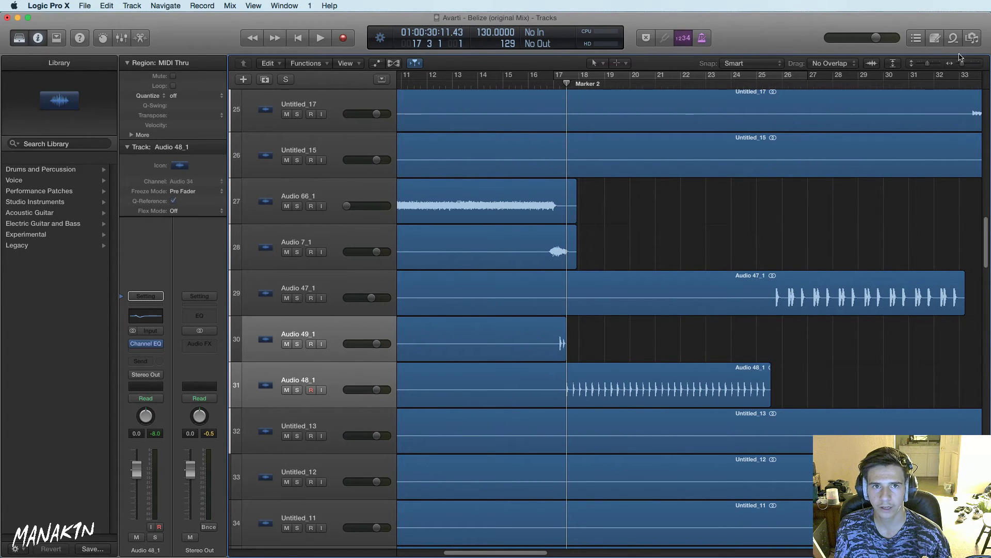
left_click_drag(960, 62, 967, 63)
scroll(739, 232, "up", 3)
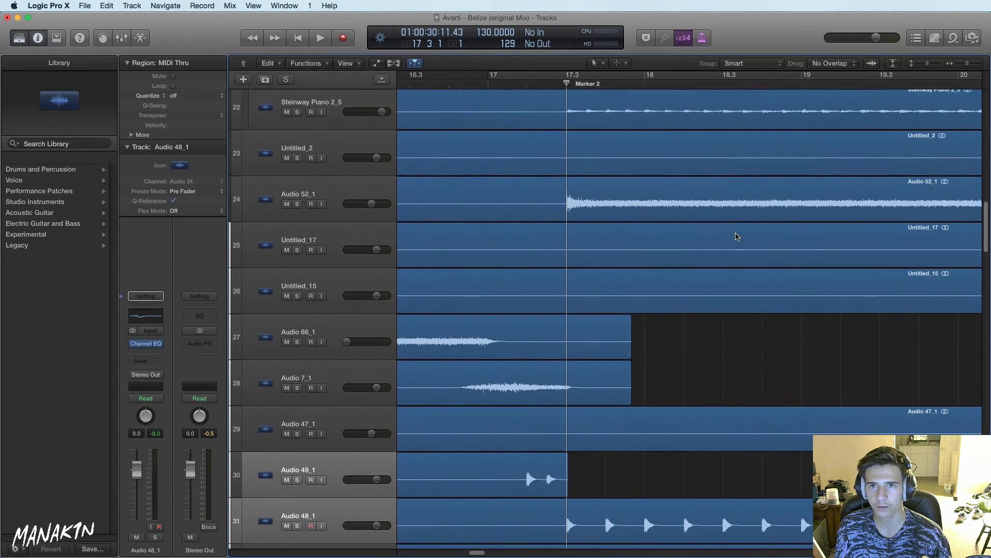
scroll(738, 237, "up", 10)
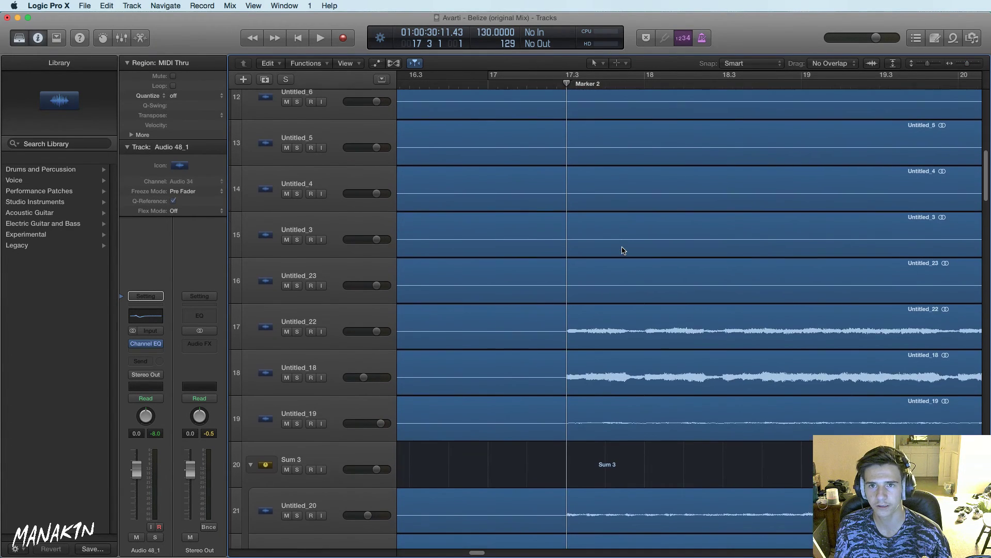
scroll(624, 247, "up", 5)
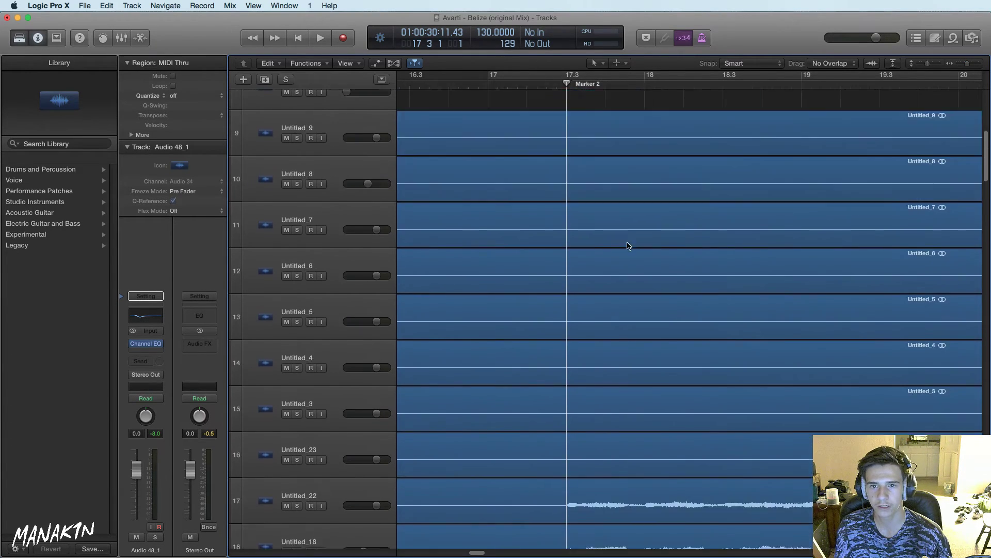
scroll(628, 246, "down", 5)
left_click_drag(546, 84, 524, 84)
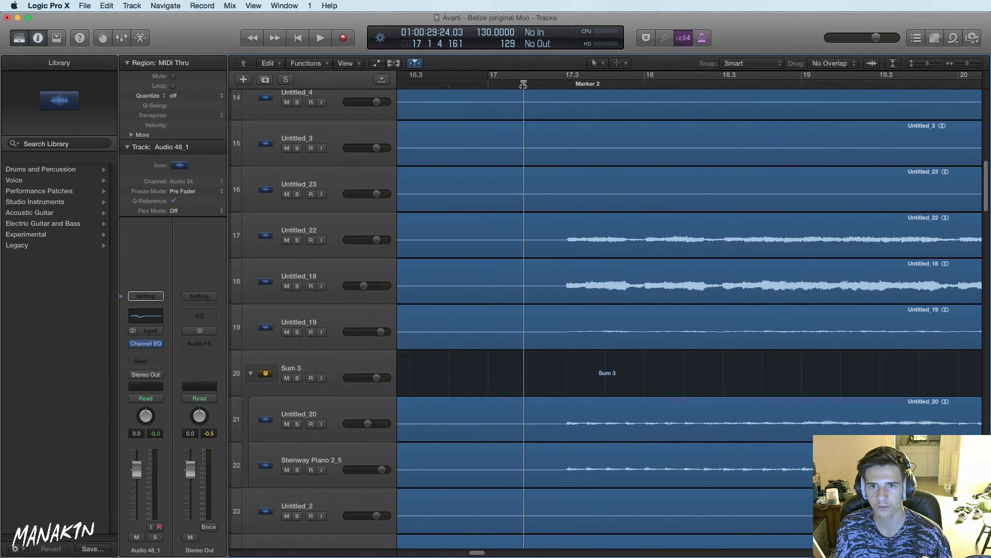
scroll(640, 285, "down", 5)
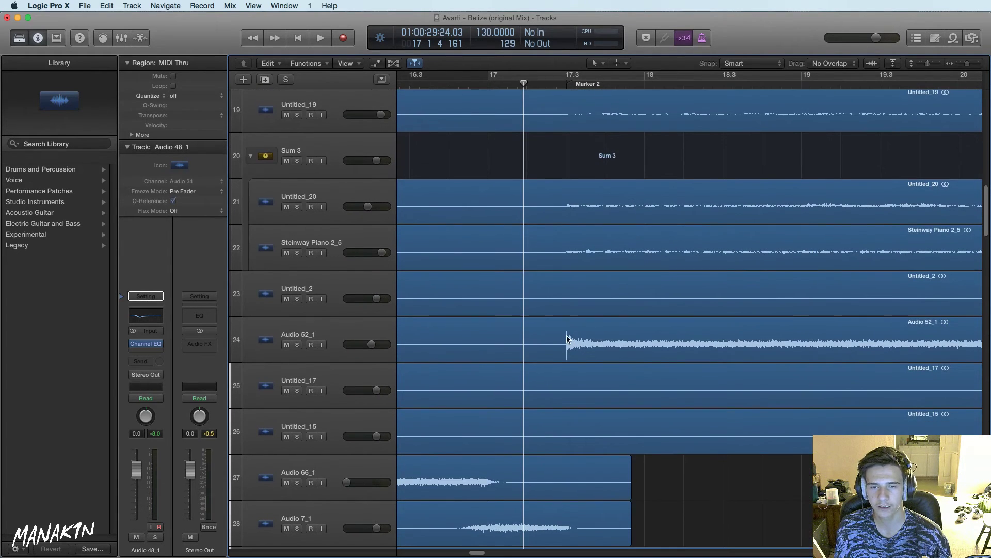
Solo Audio 52_1 and play its opening hit from just before Marker 2
left_click(298, 345)
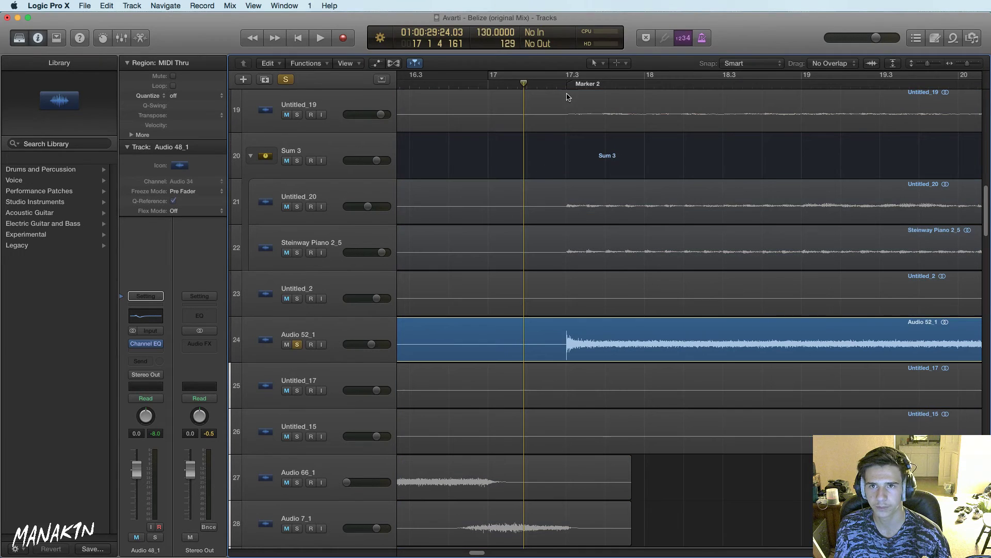
left_click(547, 84)
key("space")
left_click(551, 84)
key("space")
Place the playhead at 17 3 1, where the Audio 48_1 hits begin
scroll(534, 371, "down", 6)
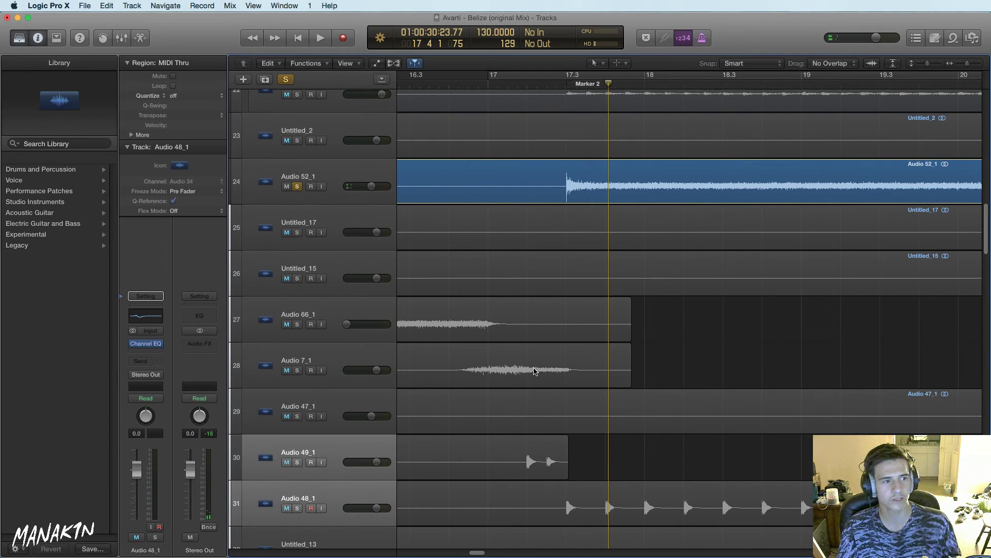
scroll(476, 456, "down", 3)
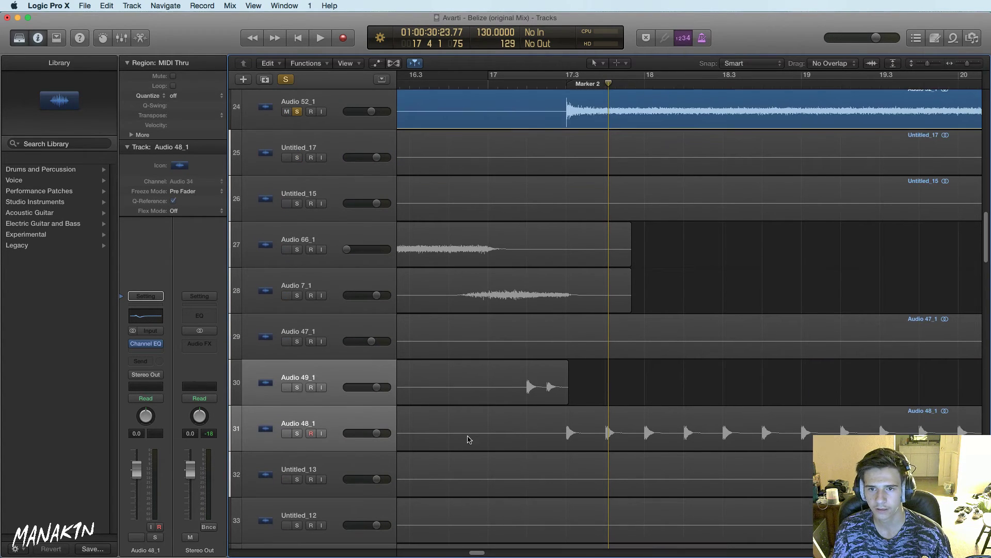
left_click(563, 83)
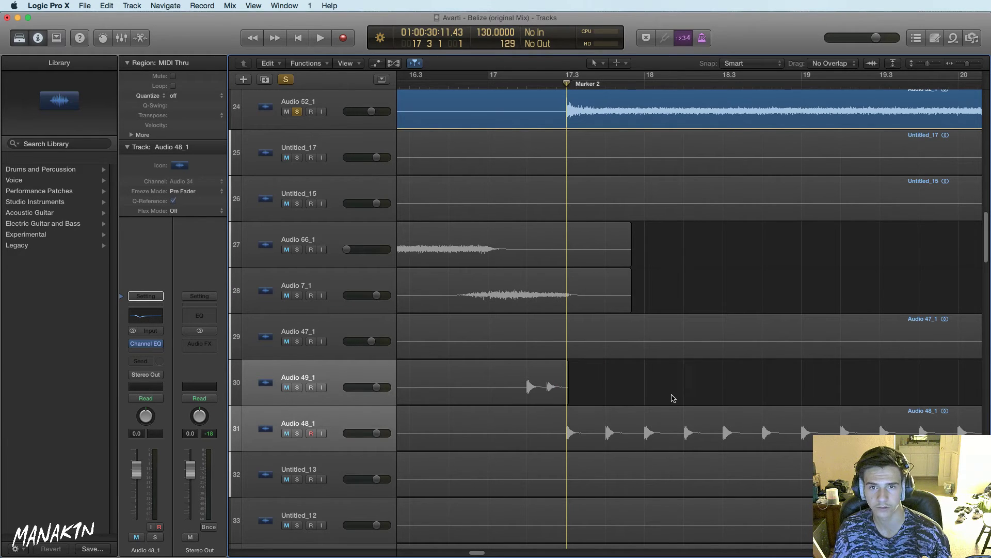
Split the Audio 48_1 region at 17 3 1 and delete the empty portion before the hits
right_click(638, 420)
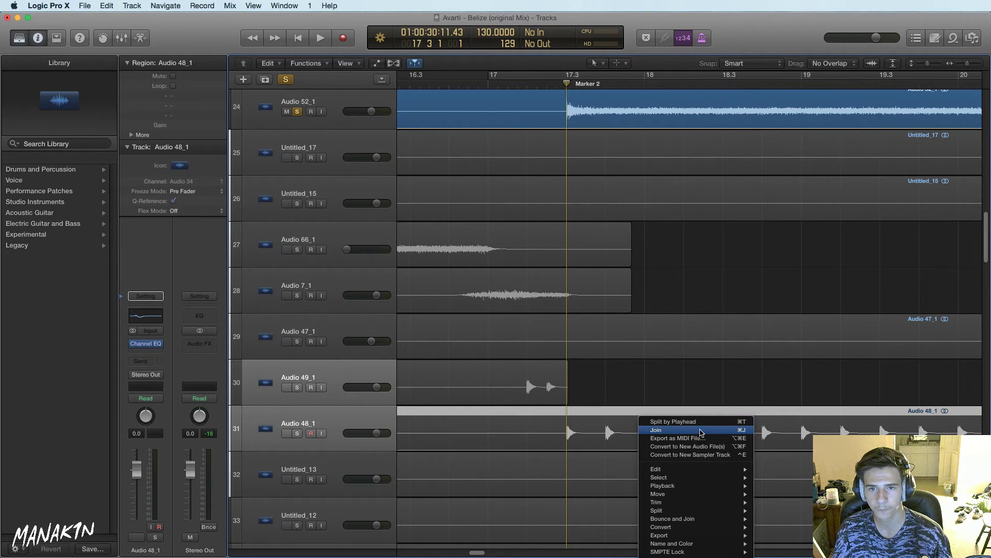
left_click(697, 422)
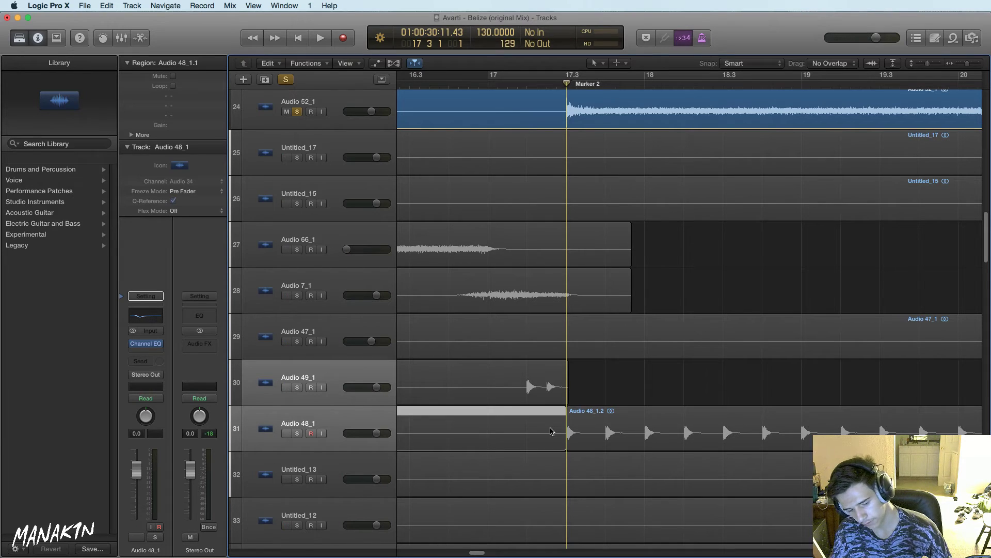
key("Delete")
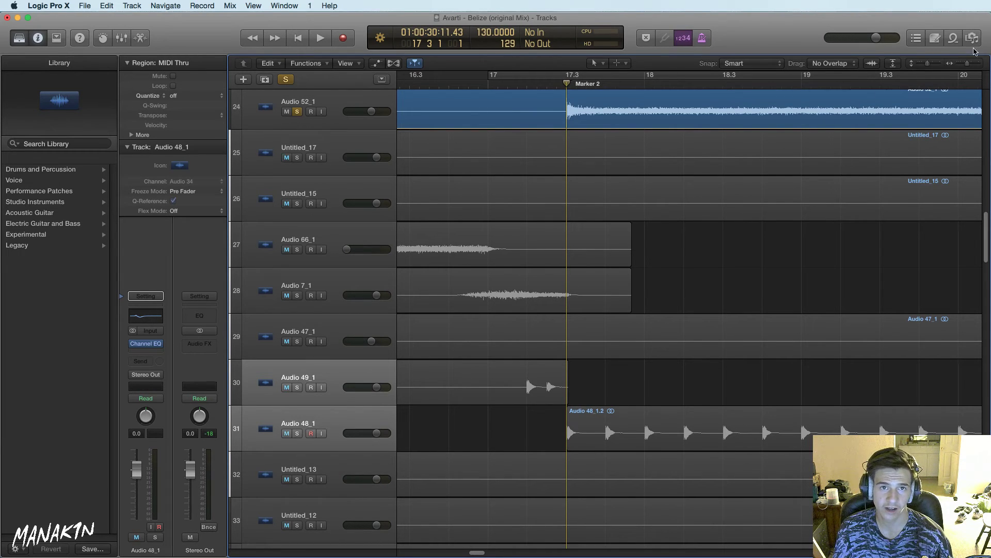
Place the playhead at 25 3 1, where the Audio 48_1 hits end, and split the region there
left_click_drag(970, 64, 961, 64)
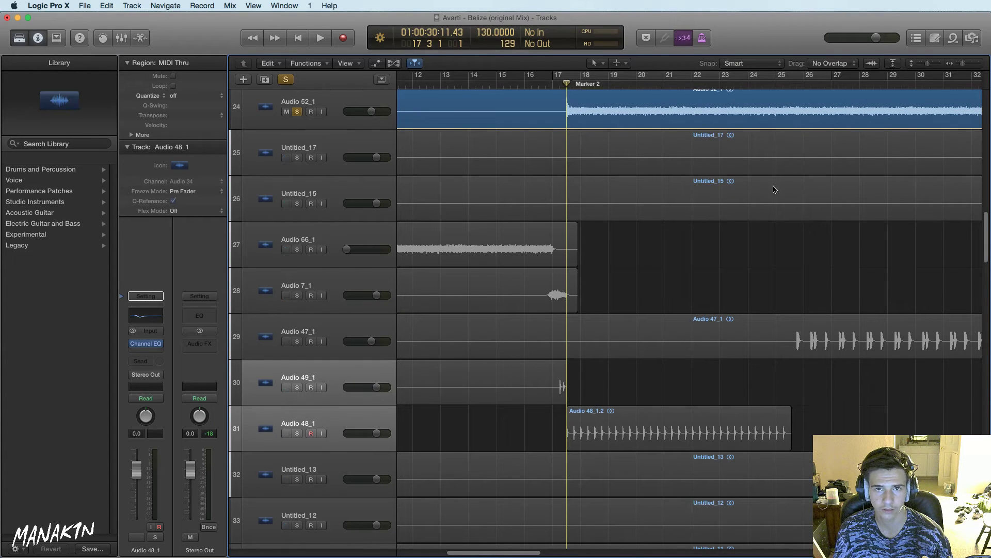
left_click_drag(780, 86, 791, 86)
left_click_drag(795, 85, 791, 86)
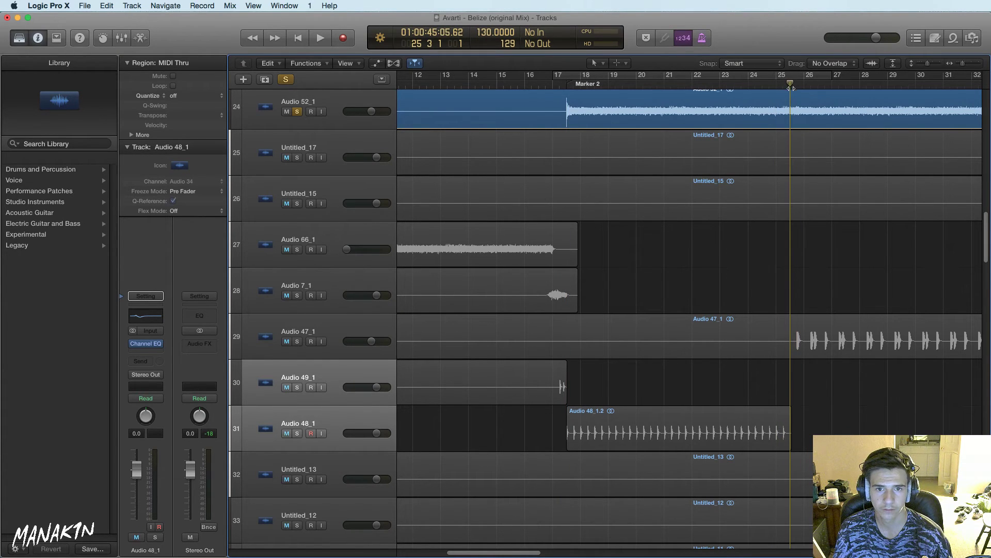
right_click(781, 412)
left_click(805, 420)
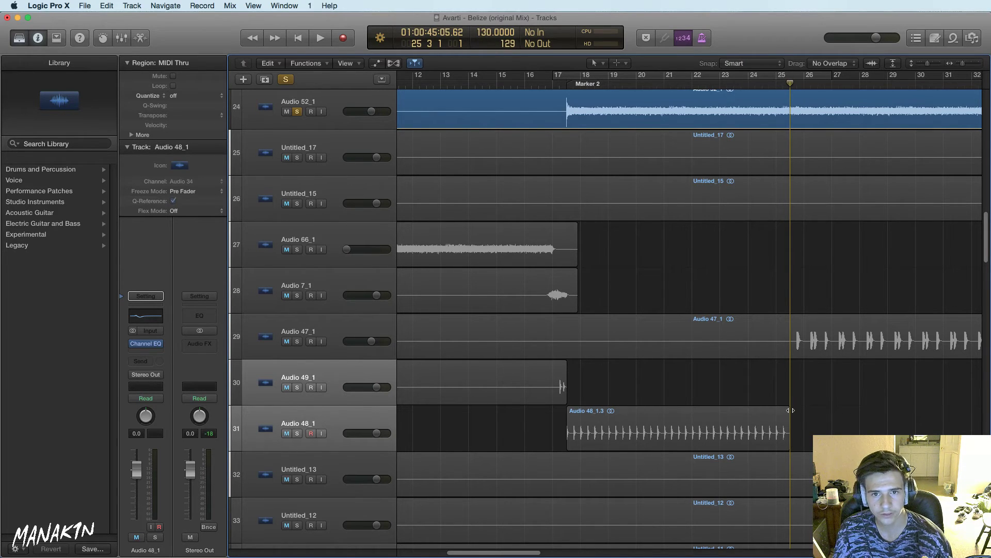
Loop the trimmed Audio 48_1 region to the end of the section just after bar 33, and play the full mix
left_click_drag(781, 412, 941, 418)
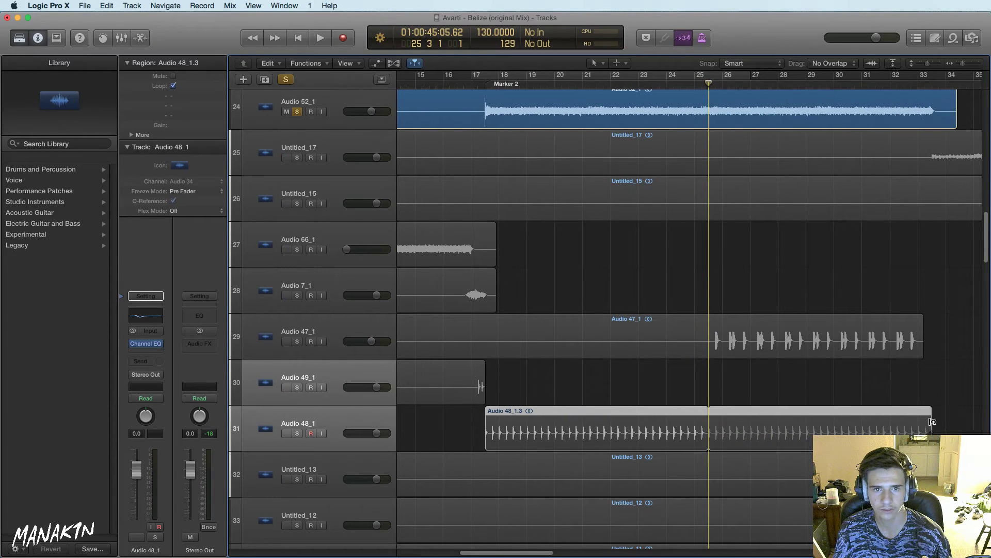
key("space")
key("super+a")
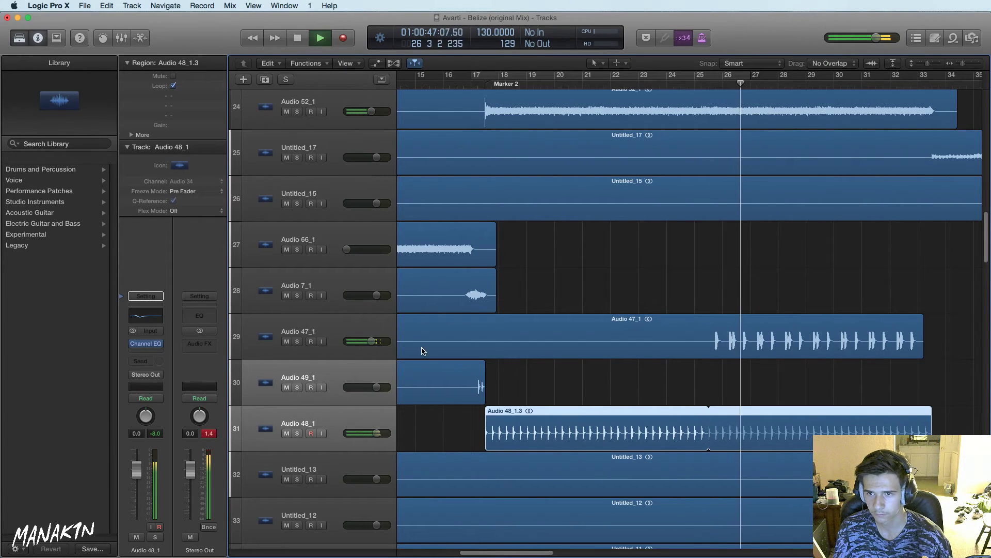
Solo Audio 47_1 and set a cycle range over its hits from about bar 26 to bar 33
left_click(361, 327)
left_click(297, 341)
key("space")
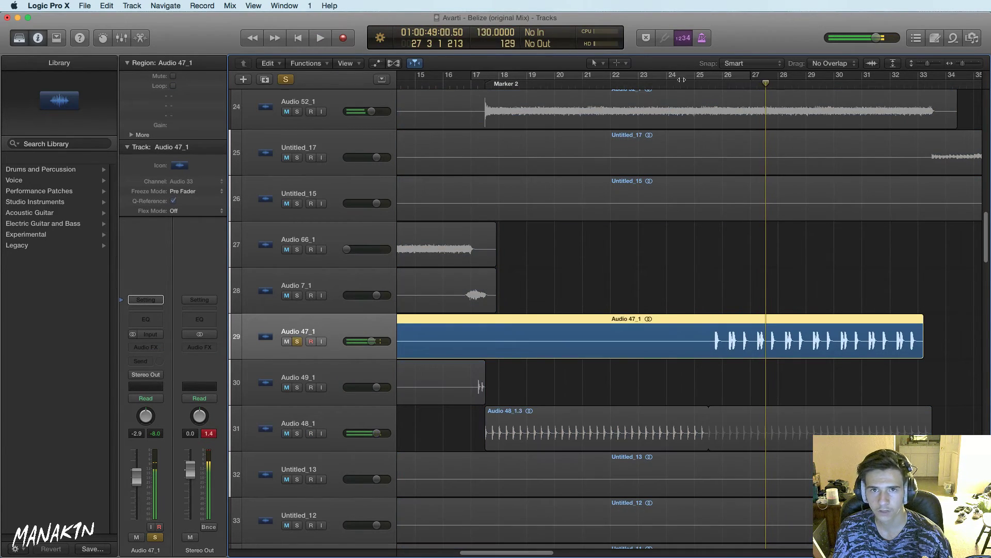
left_click_drag(729, 77, 918, 76)
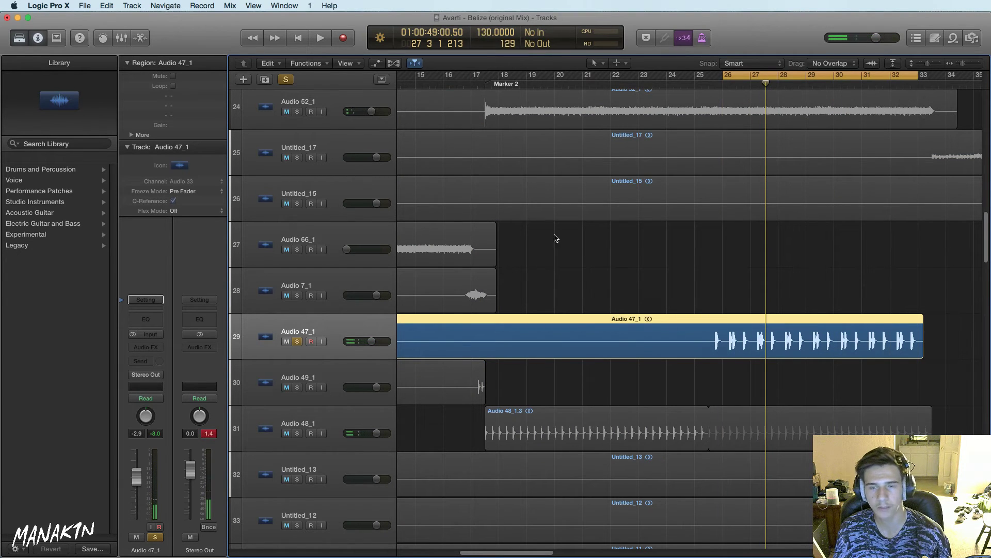
Add a Channel EQ to Audio 47_1 and cut 590 Hz by 4.5 dB while its hits play
left_click(153, 321)
key("space")
left_click_drag(317, 208, 292, 210)
key("space")
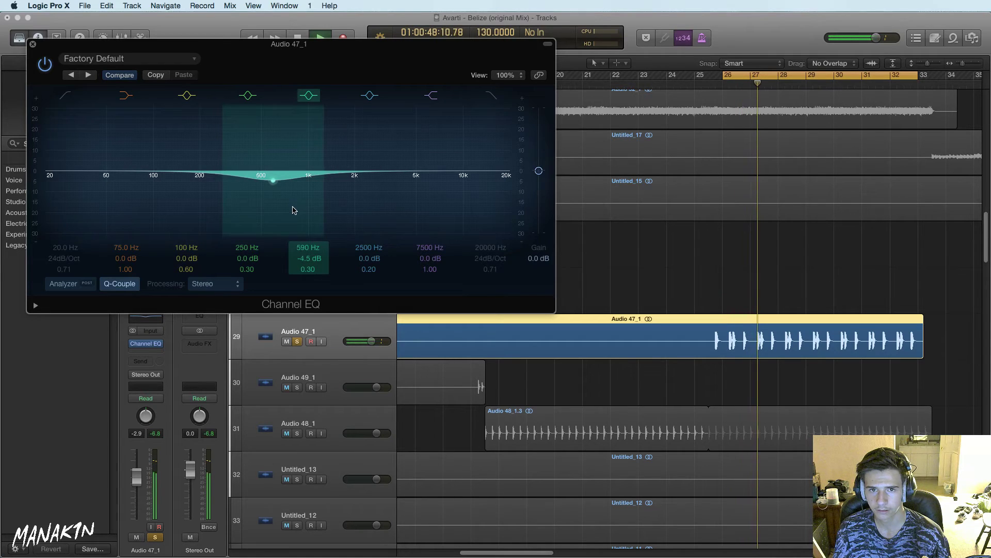
Compare Audio 47_1 with its Channel EQ bypassed and active, and return to the full mix with the EQ enabled
left_click(49, 67)
left_click(46, 68)
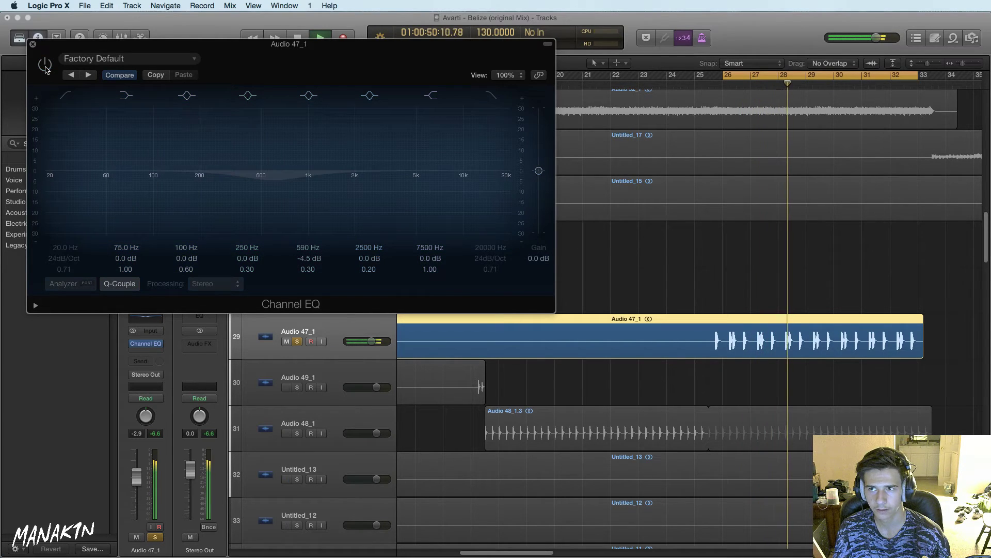
left_click(46, 66)
left_click(45, 66)
key("space")
left_click(33, 44)
left_click(298, 342)
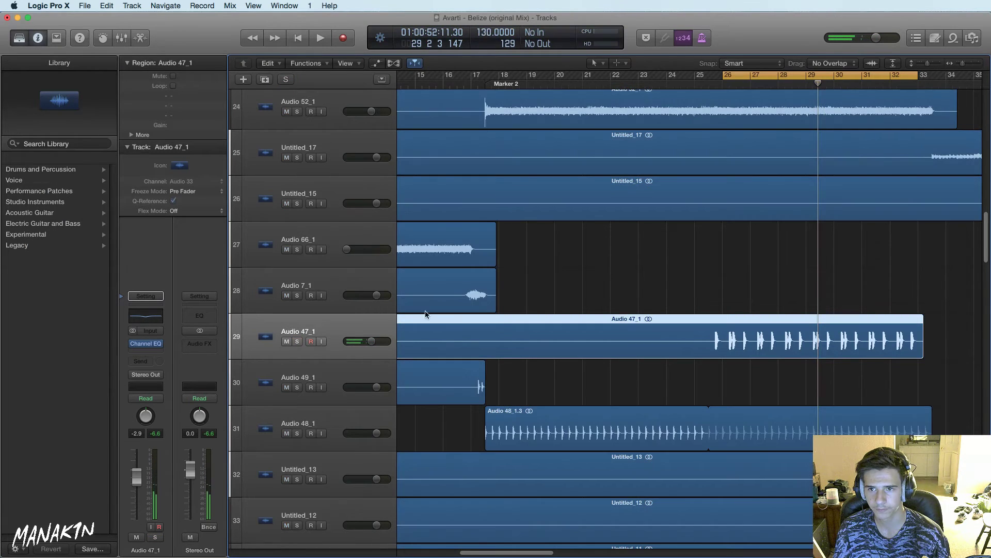
Lower Audio 47_1 to -6.6 dB during playback and boost its Channel EQ high shelf by 7.0 dB at 7300 Hz
key("space")
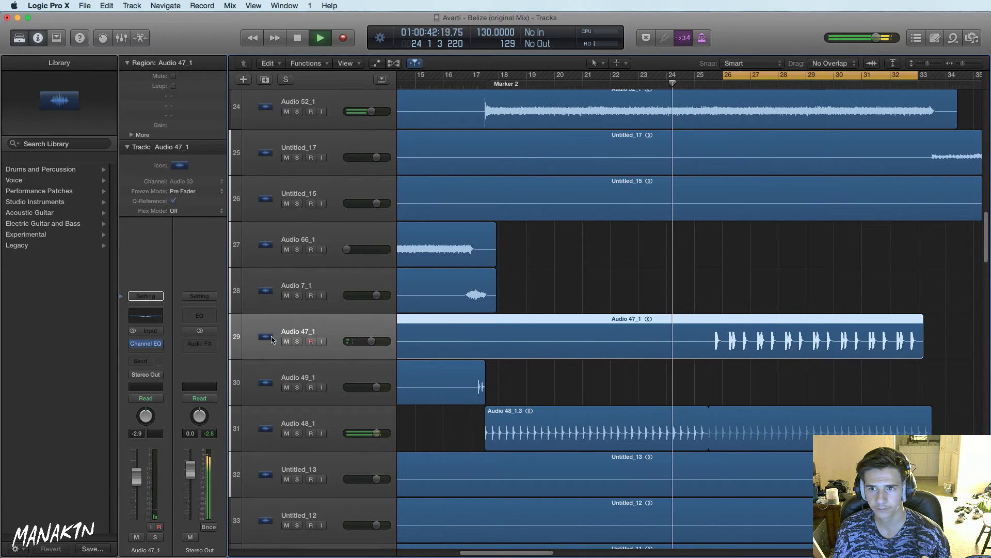
left_click_drag(359, 344, 353, 344)
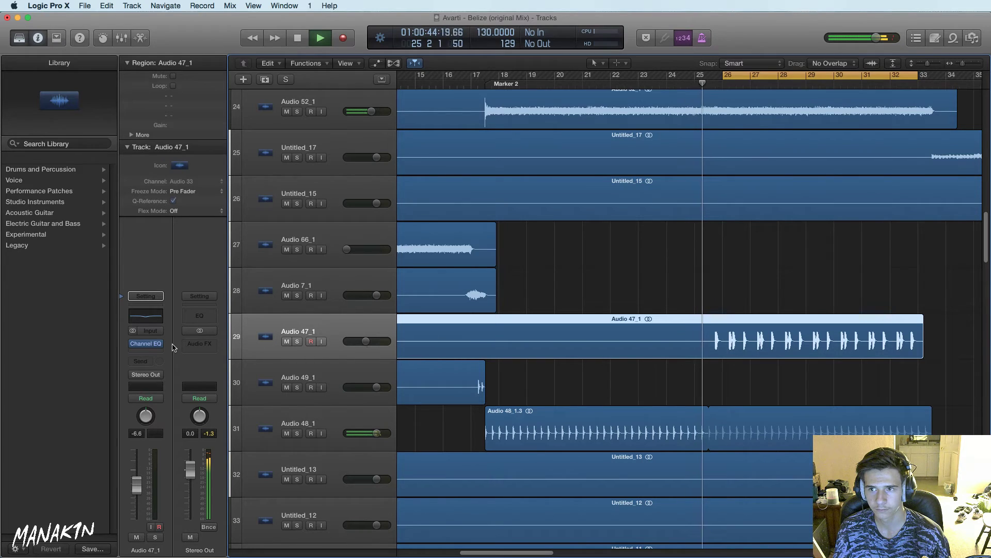
left_click(145, 344)
left_click_drag(436, 170, 417, 152)
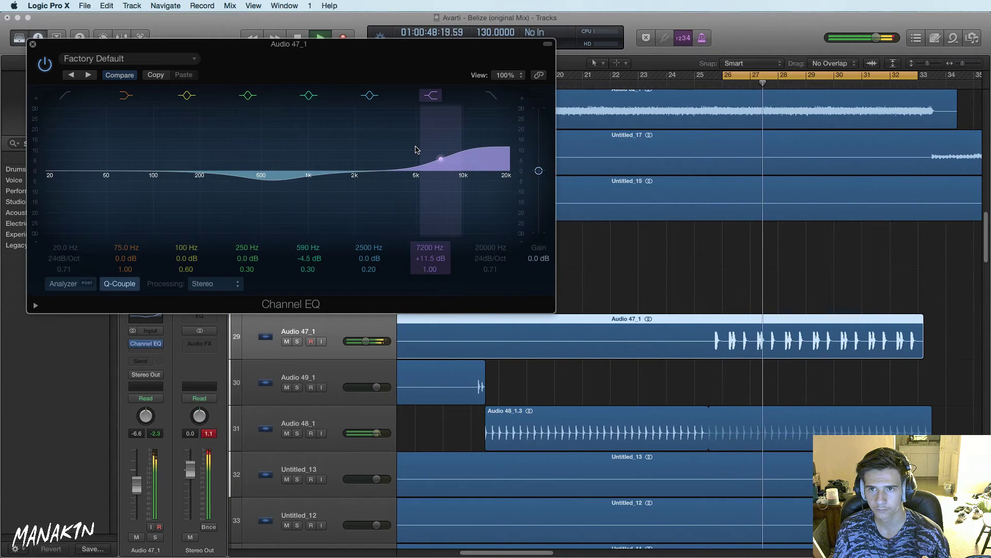
left_click_drag(442, 173, 446, 186)
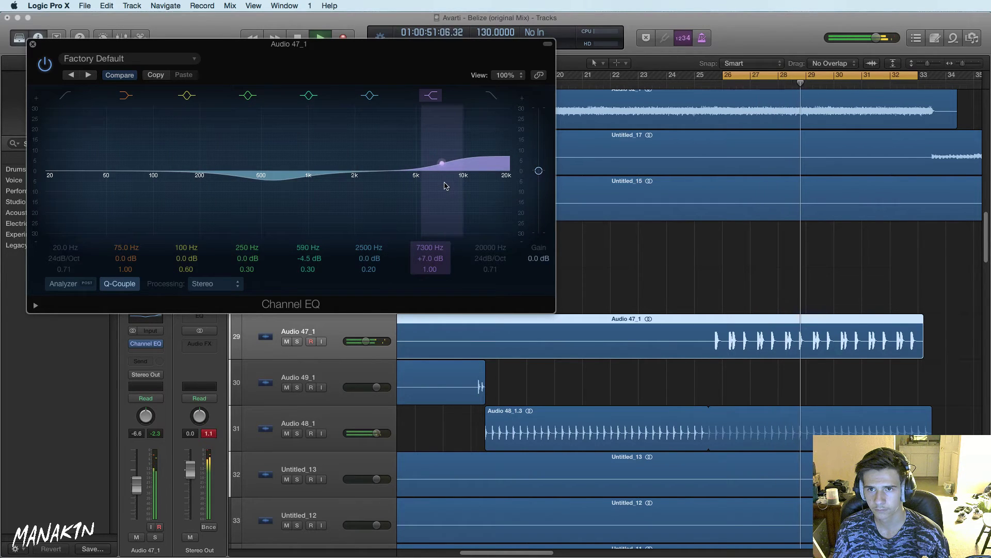
left_click(32, 44)
Turn off the cycle range and play the section starting at about bar 33, where Untitled_17 comes in
scroll(596, 262, "up", 10)
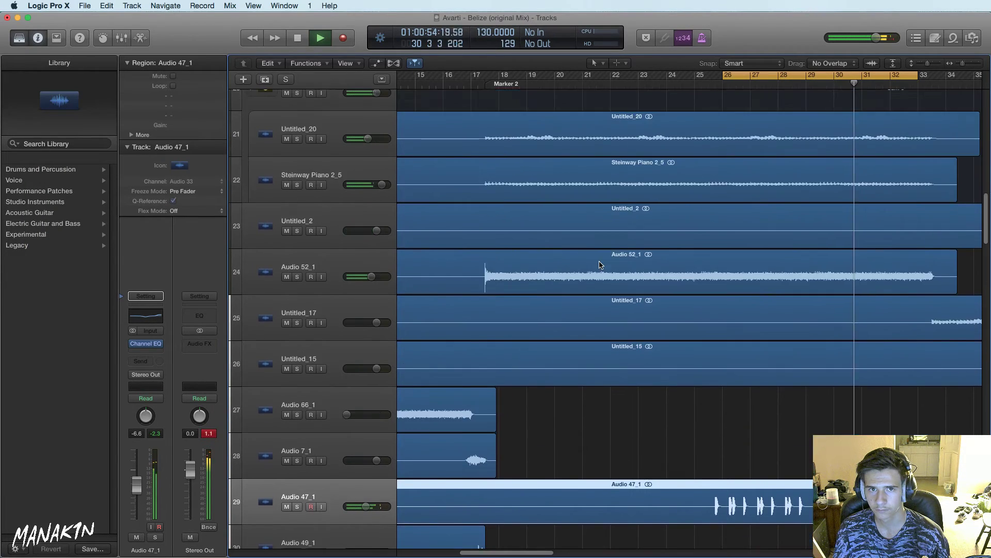
scroll(750, 167, "up", 1)
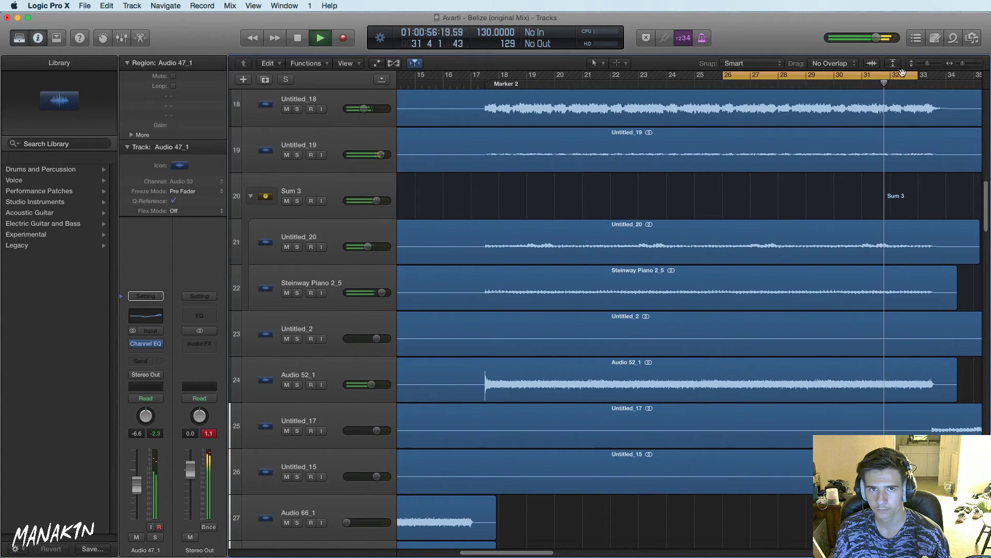
left_click(904, 75)
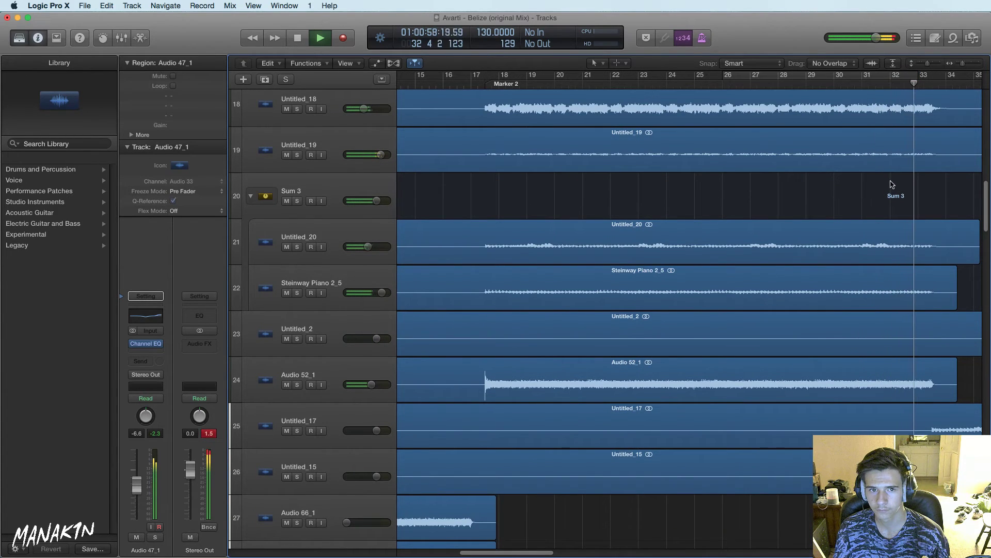
scroll(885, 186, "down", 3)
key("space")
scroll(516, 149, "left", 1)
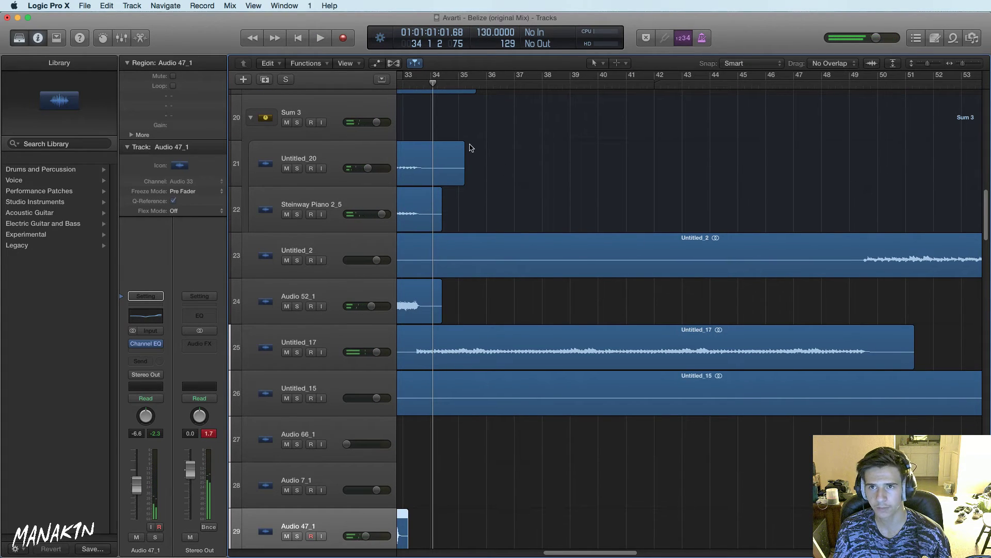
mouse_move(413, 85)
left_mouse_down()
mouse_move(399, 86)
mouse_move(411, 85)
left_mouse_up()
key("space")
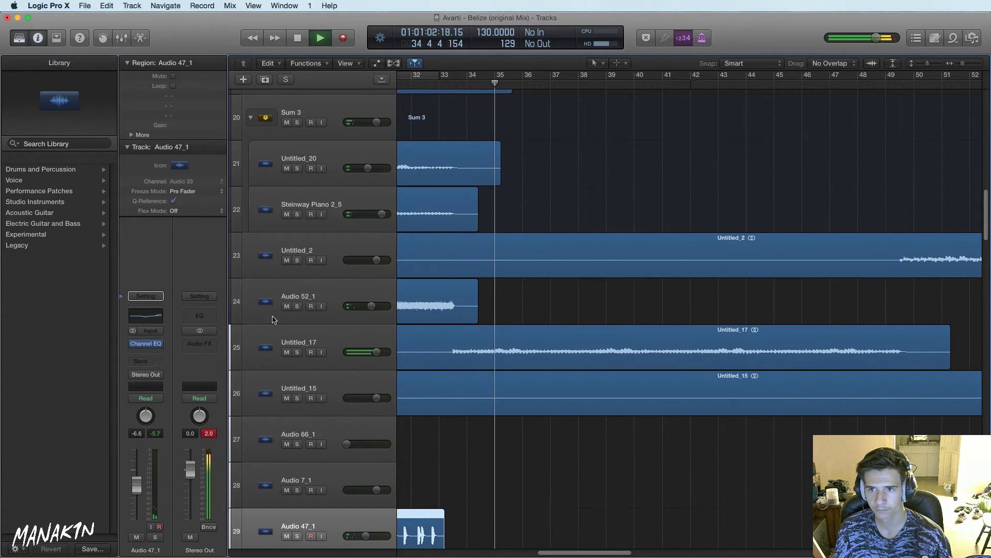
Examine which tracks carry audio after bar 33, briefly soloing Untitled_17 and checking the tracks further down the project
left_click(298, 352)
left_click(298, 353)
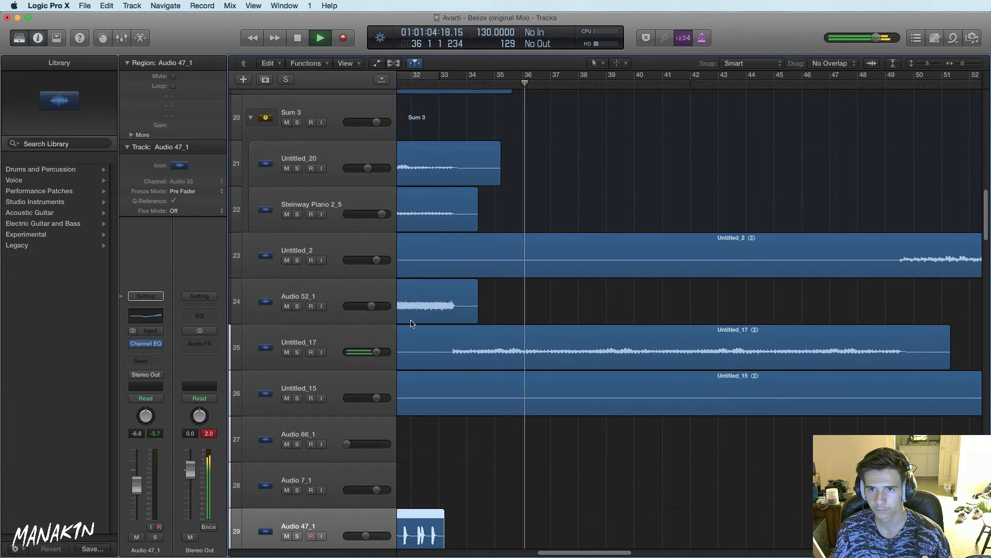
scroll(413, 324, "down", 15)
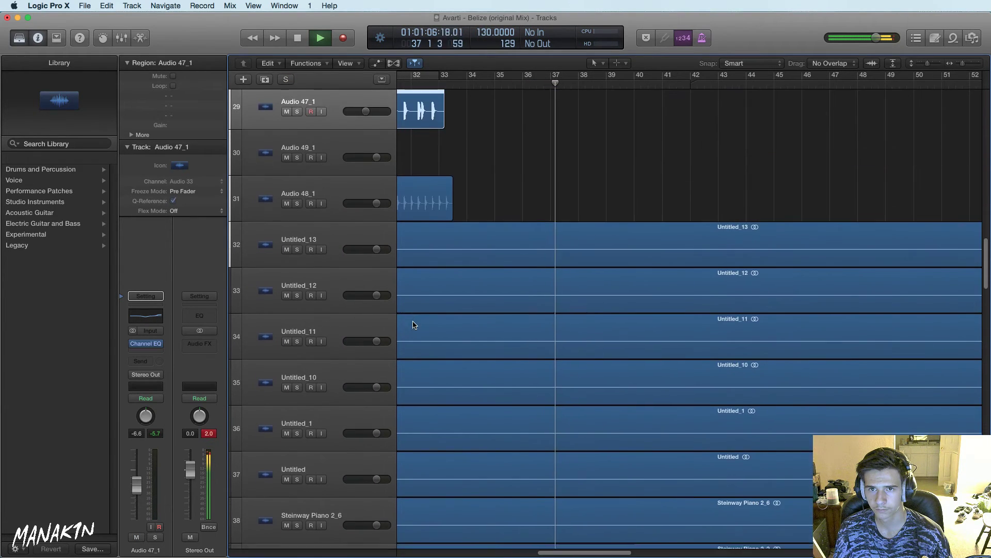
scroll(413, 324, "down", 3)
left_click(298, 374)
left_click(298, 375)
scroll(309, 375, "down", 13)
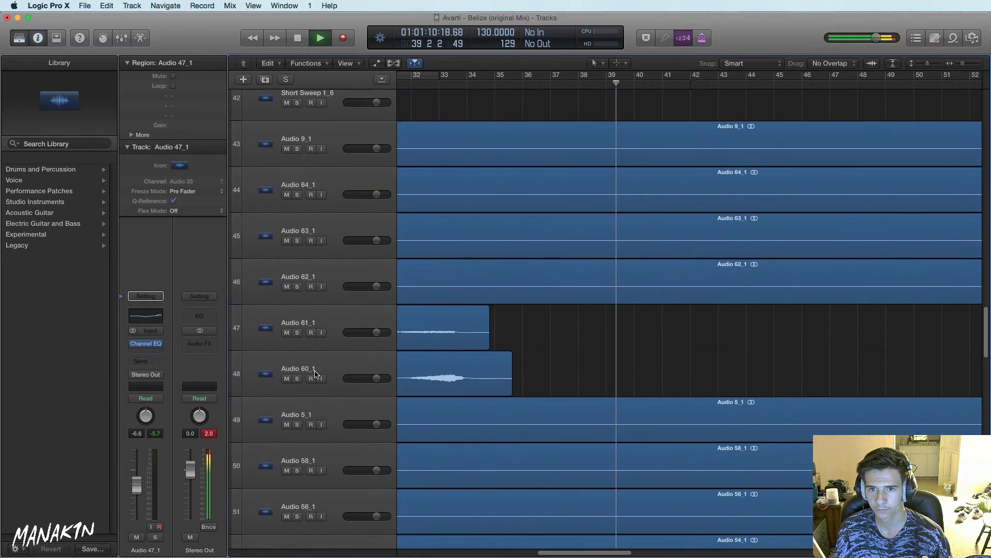
scroll(316, 374, "down", 20)
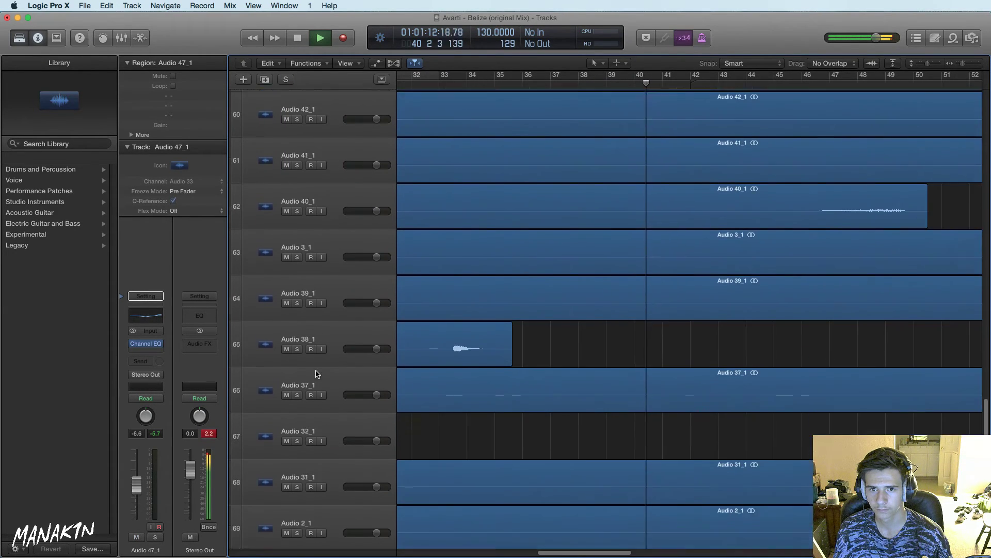
scroll(316, 374, "down", 8)
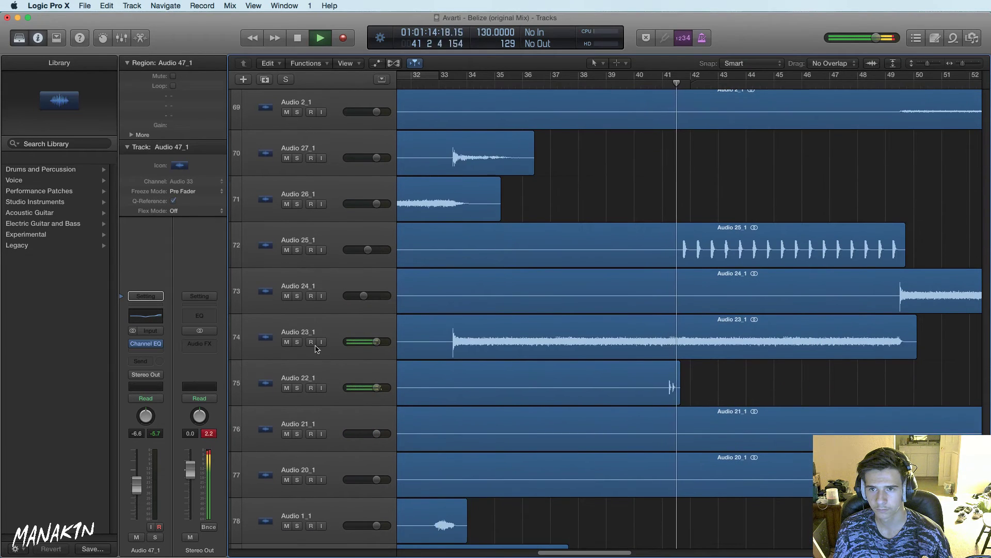
Select Audio 23_1, stop playback and solo the track
left_click(313, 328)
key("space")
key("s")
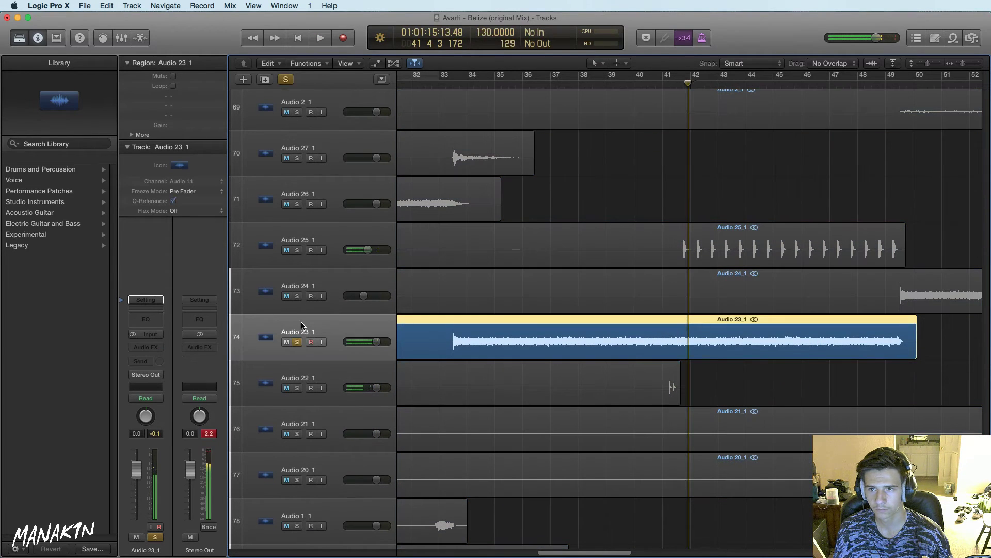
left_click(155, 347)
left_click(150, 346)
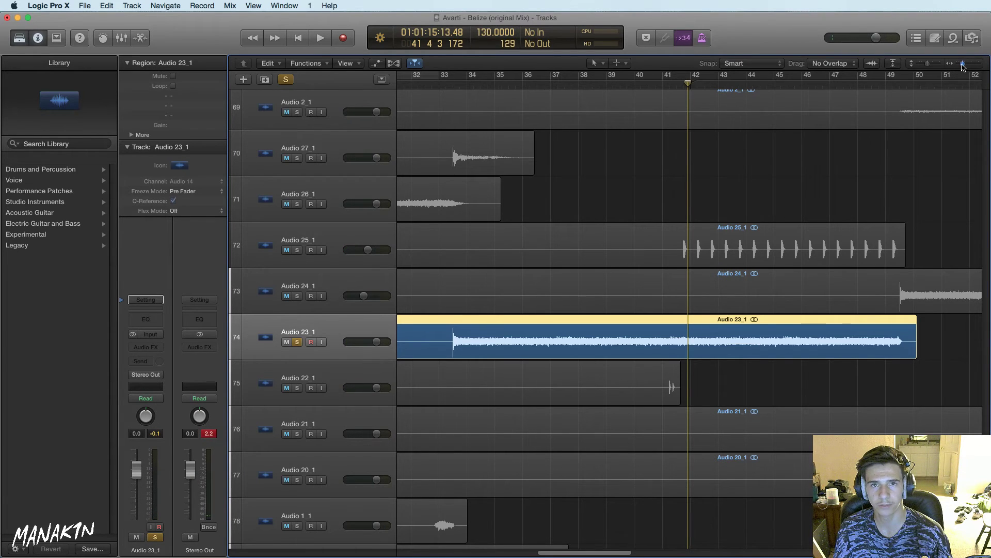
Gather the Audio 23_1, Audio 24_1 and Audio 51_1 regions onto the Audio 54_1 track in front of its own region
left_click_drag(964, 66, 956, 67)
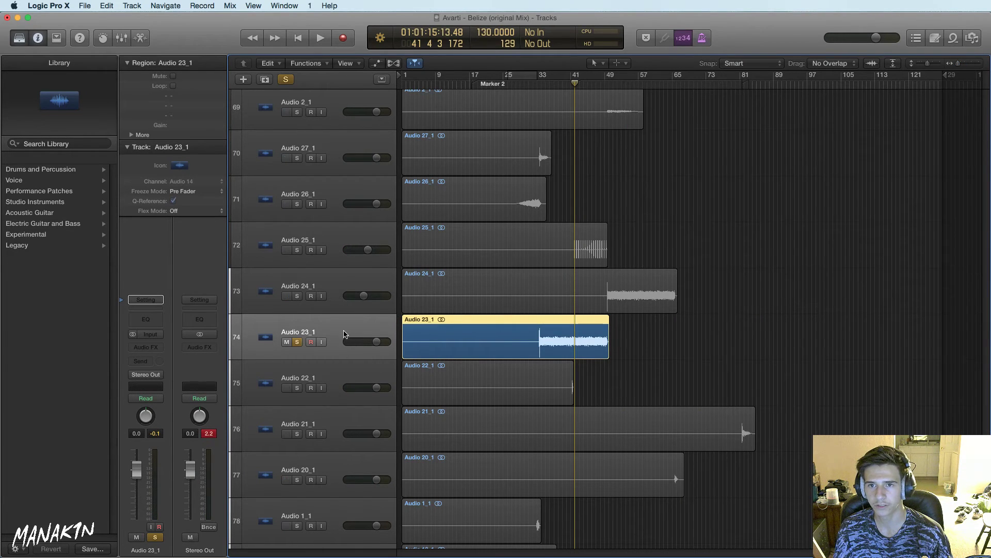
left_click_drag(484, 346, 504, 311)
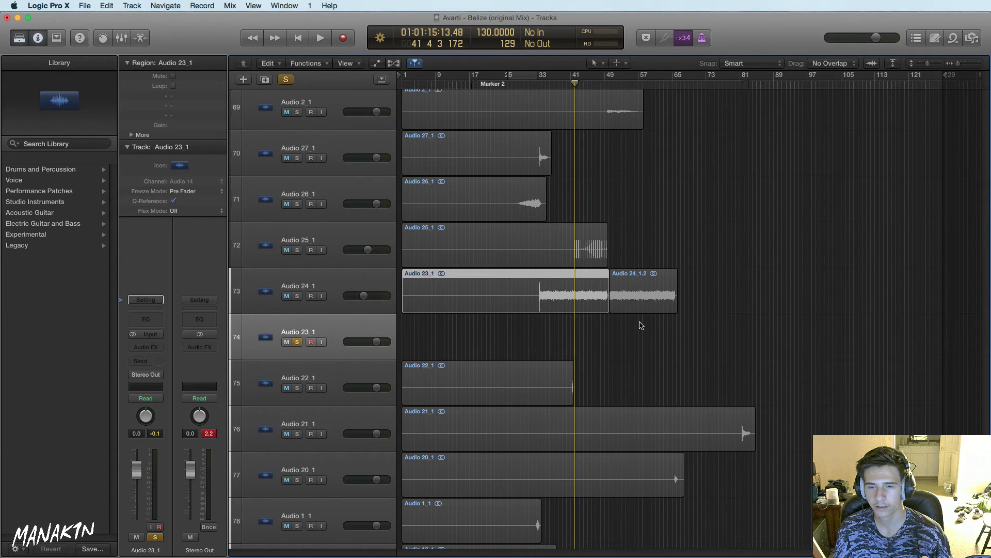
left_click_drag(640, 335, 519, 499)
left_click_drag(438, 496, 438, 450)
left_click_drag(509, 425, 451, 356)
mouse_move(447, 391)
left_mouse_down()
mouse_move(440, 6)
mouse_move(436, 546)
mouse_move(445, 377)
mouse_move(448, 474)
mouse_move(439, 548)
mouse_move(450, 396)
left_mouse_up()
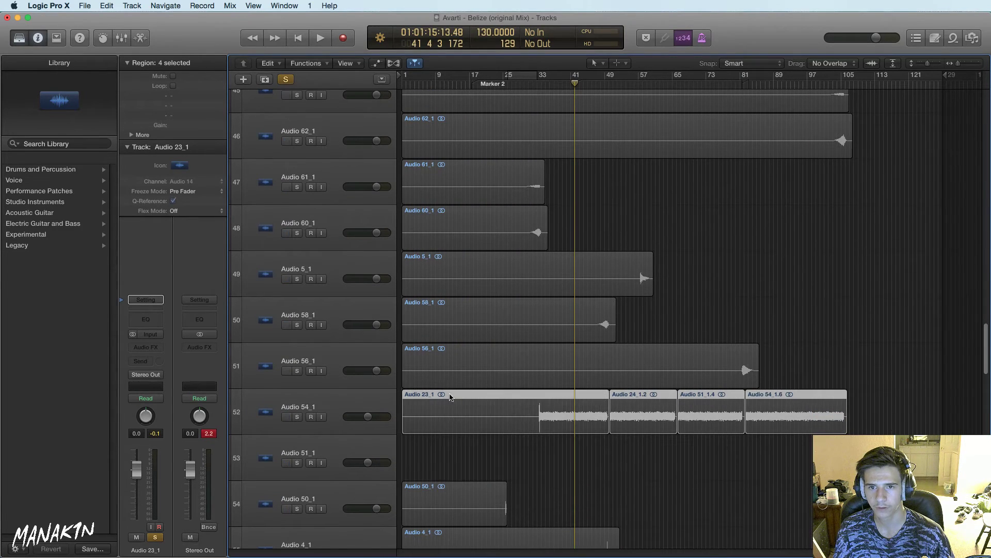
Solo the Audio 54_1 track and play its combined regions at about bars 57, 73 and 96
left_click(298, 416)
left_click(638, 84)
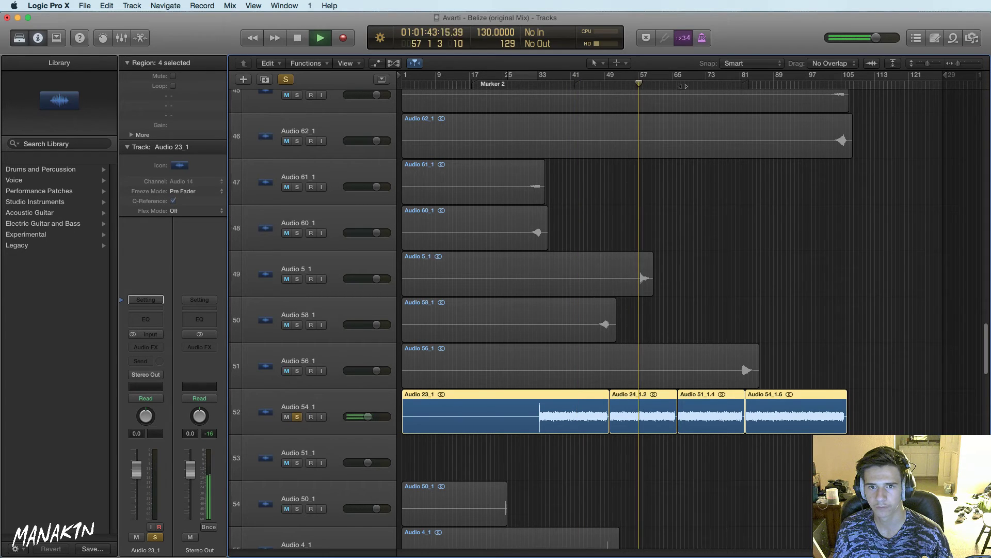
left_click(707, 84)
left_click(804, 81)
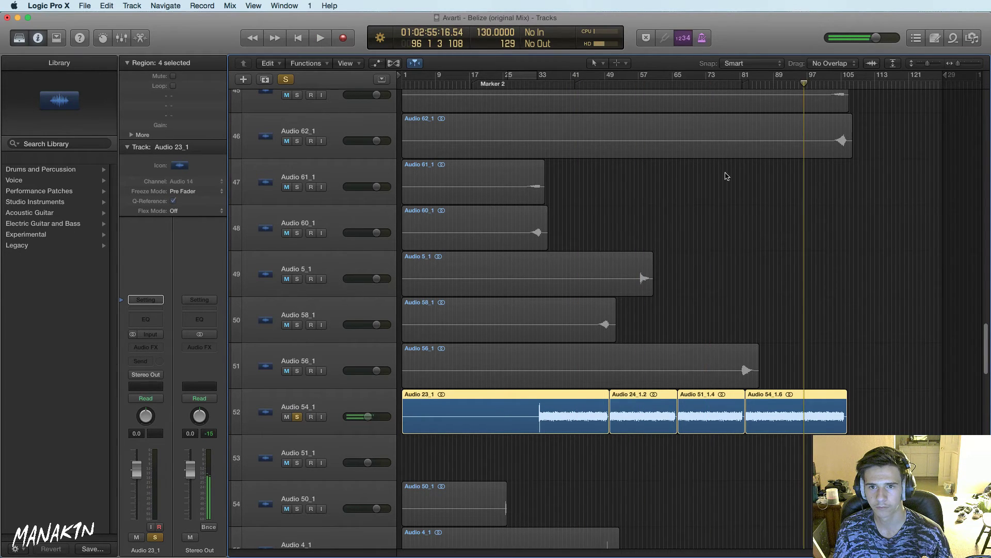
key("space")
scroll(671, 170, "up", 10)
scroll(634, 187, "up", 10)
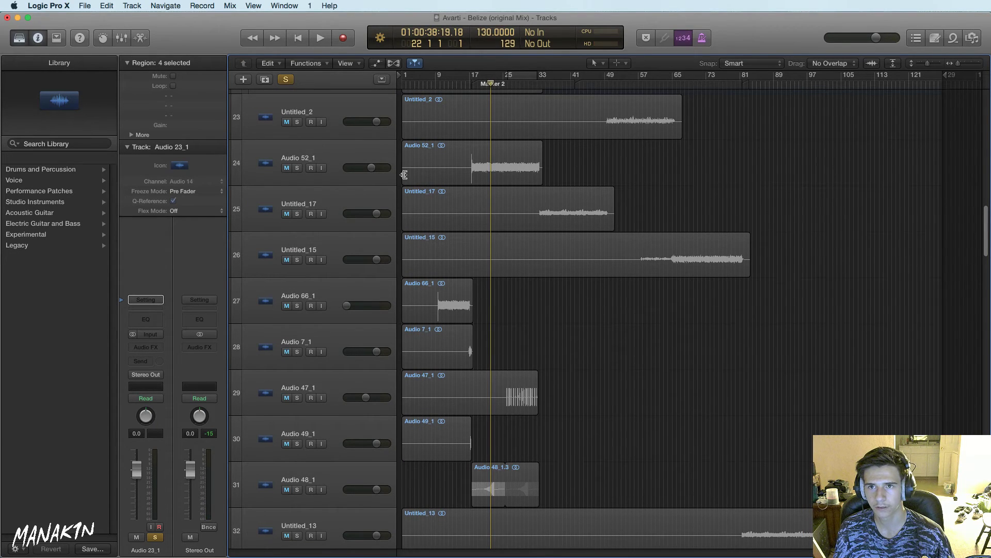
Trim the combined Audio 23_1 region's start to bar 33 and move all four regions onto the Audio 52_1 track, behind its own region
scroll(509, 207, "down", 15)
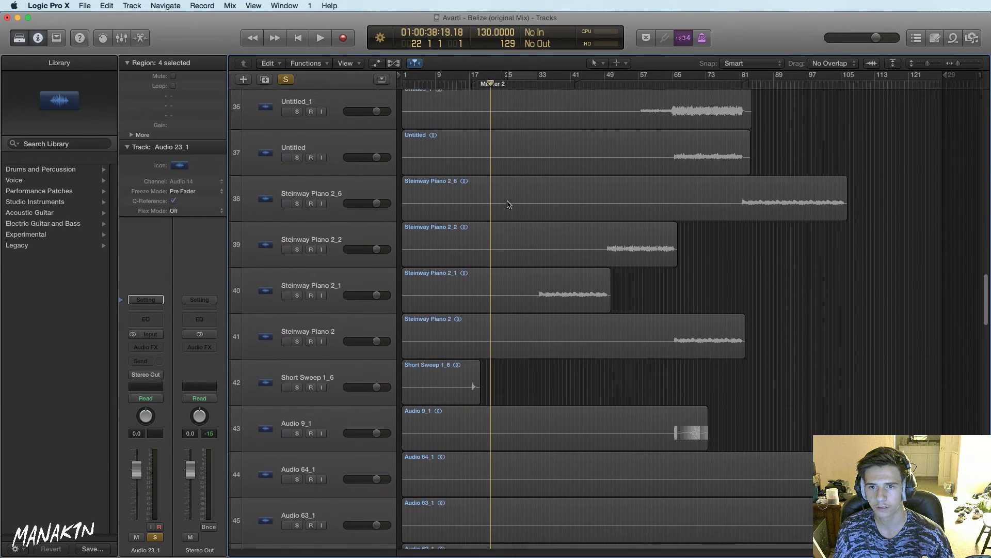
scroll(509, 204, "down", 5)
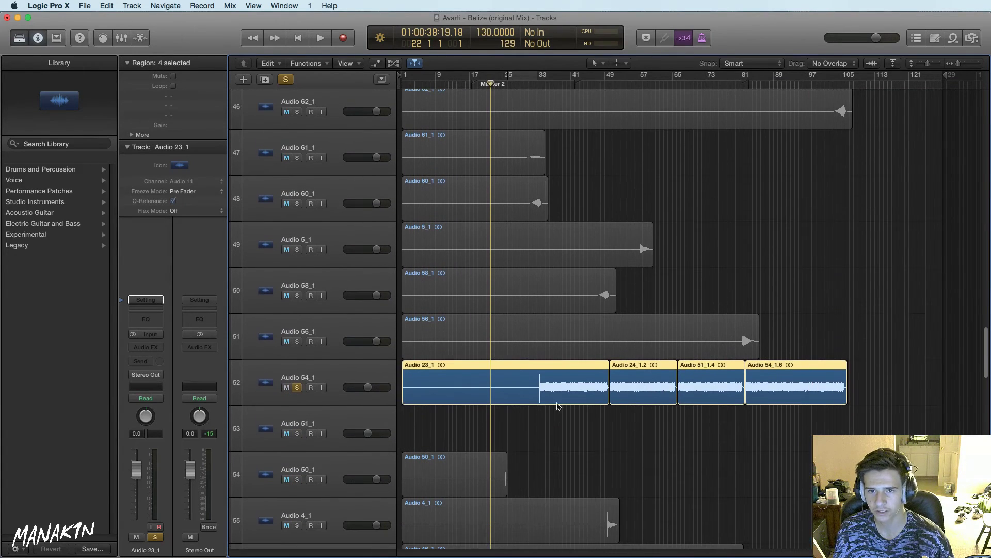
left_click_drag(403, 399, 538, 400)
left_click_drag(845, 424, 586, 274)
scroll(585, 274, "down", 10)
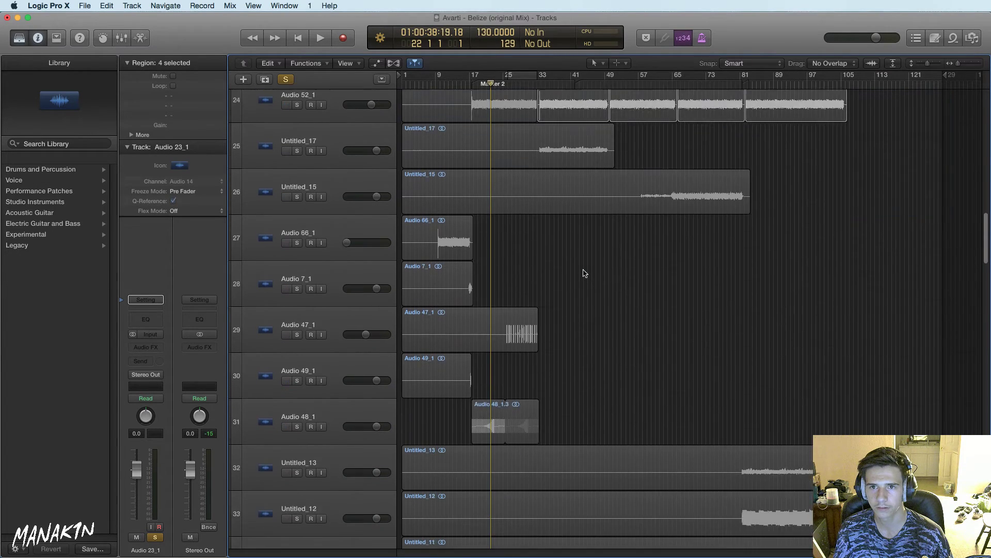
scroll(584, 273, "down", 10)
scroll(585, 273, "up", 5)
scroll(585, 272, "up", 15)
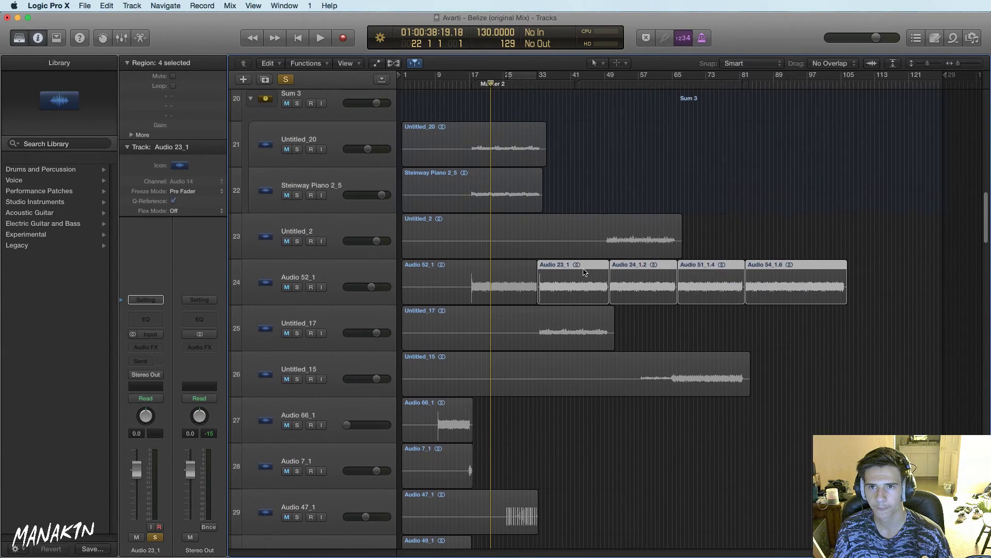
Select the Audio 52_1 track and trim the start of its own region to bar 17
left_click(306, 288)
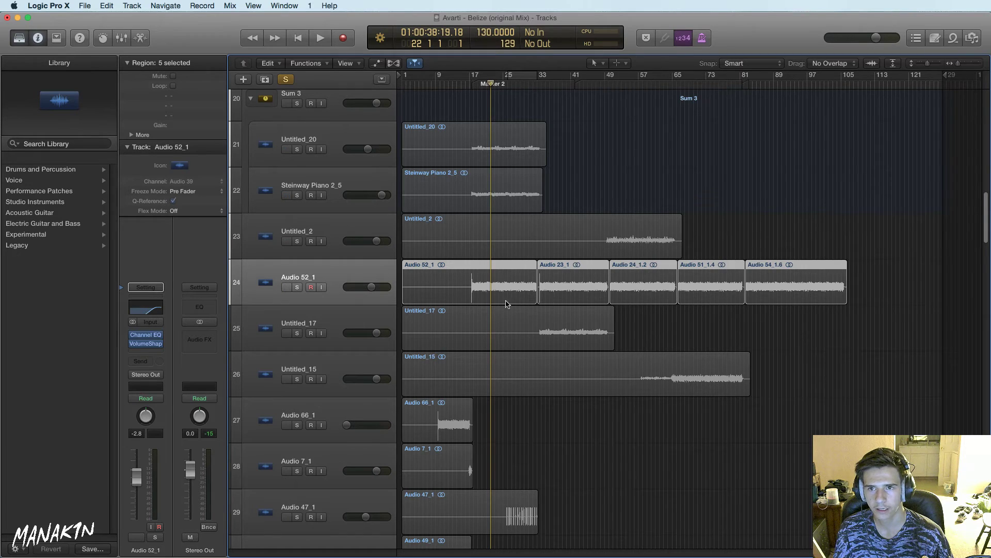
left_click(464, 339)
left_click(408, 299)
left_click_drag(438, 299, 506, 299)
With all five regions on Audio 52_1 selected, move the boundary before Audio 23_1 to its waveform's start, just after bar 33
left_click(860, 282)
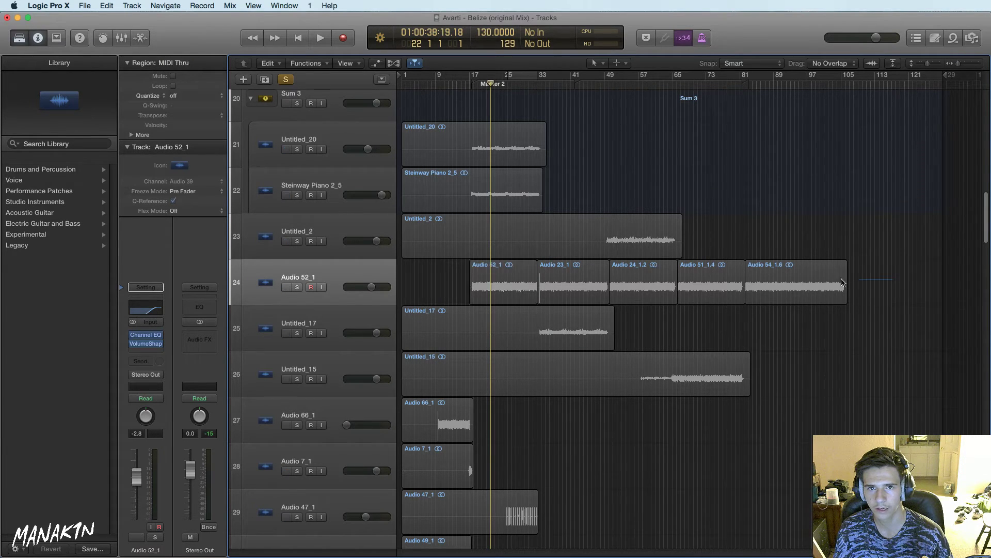
left_click_drag(860, 282, 467, 282)
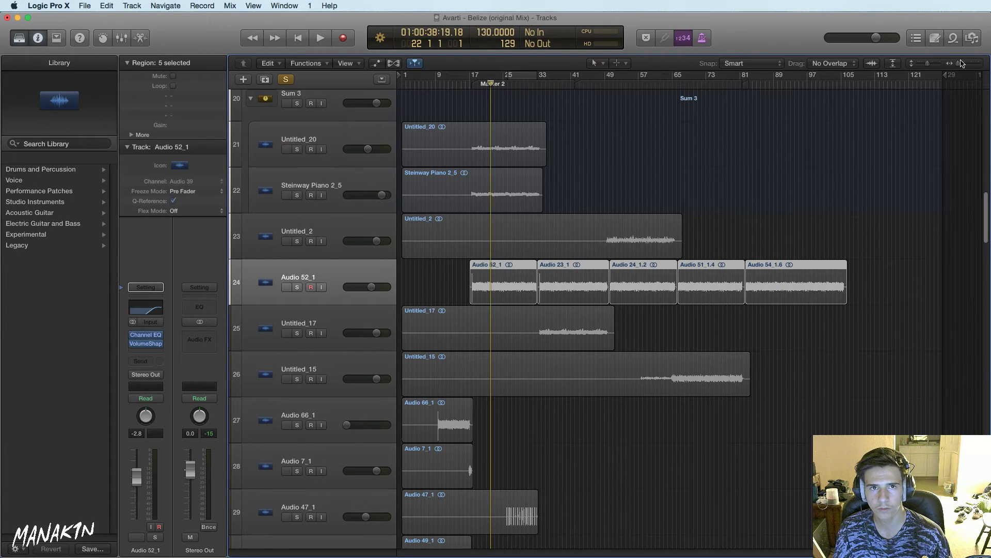
left_click(962, 63)
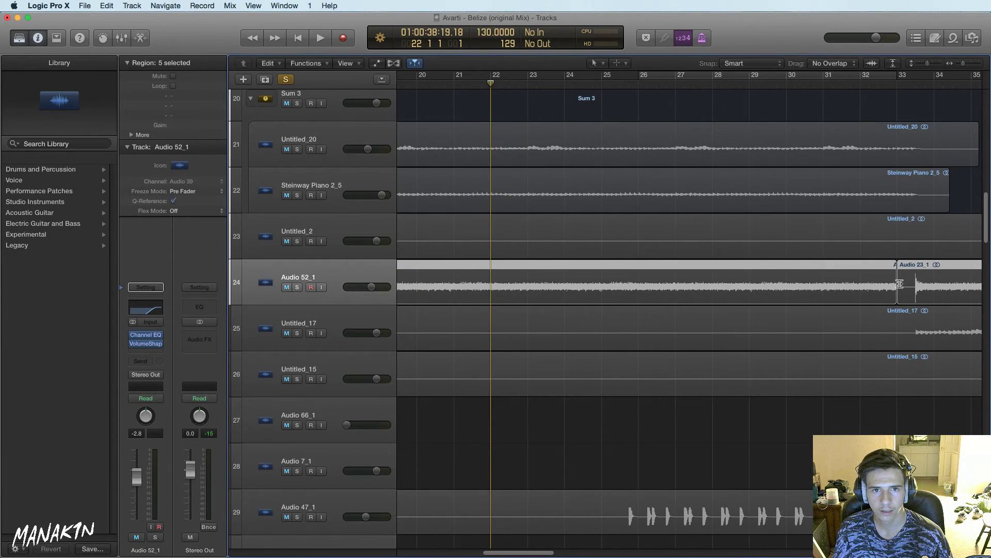
left_click_drag(895, 296, 916, 296)
left_click_drag(915, 298, 915, 299)
left_click_drag(971, 67, 957, 67)
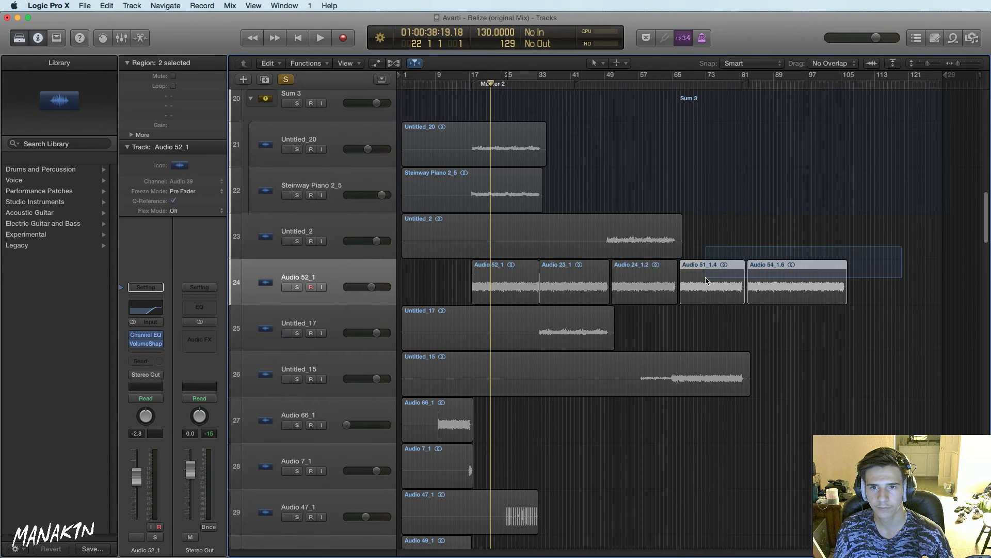
Delete the four regions behind Audio 52_1 on its track and loop the remaining Audio 52_1 region
left_click_drag(883, 271, 596, 295)
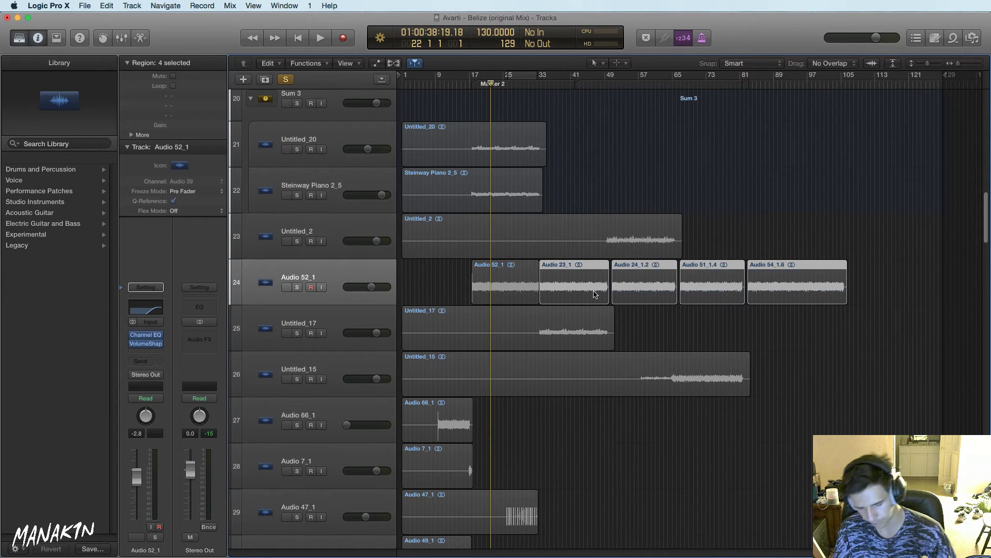
key("Delete")
left_click(531, 270)
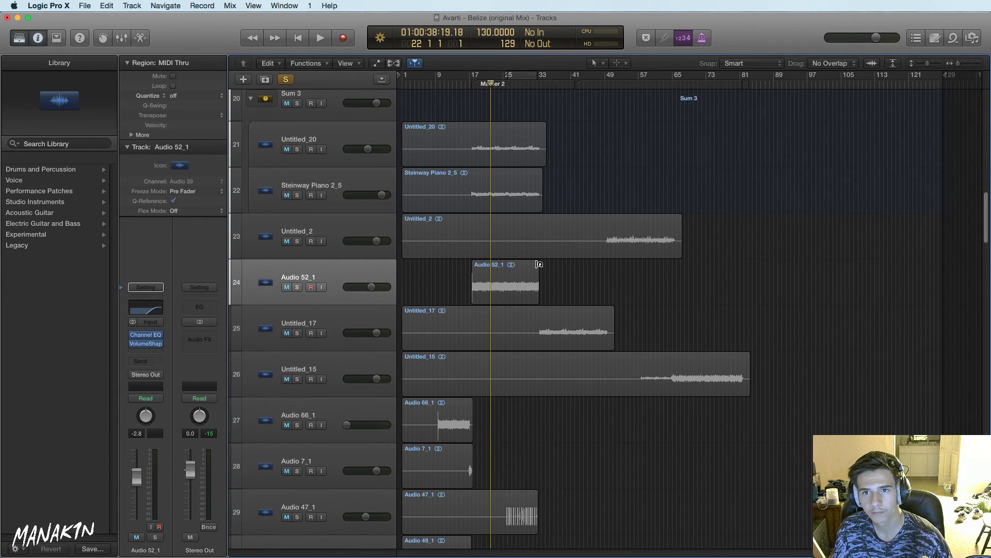
key("l")
Turn off the active solo and play the looped Audio 52_1 region with the full mix from about bar 17
left_click(477, 79)
key("space")
left_click(285, 79)
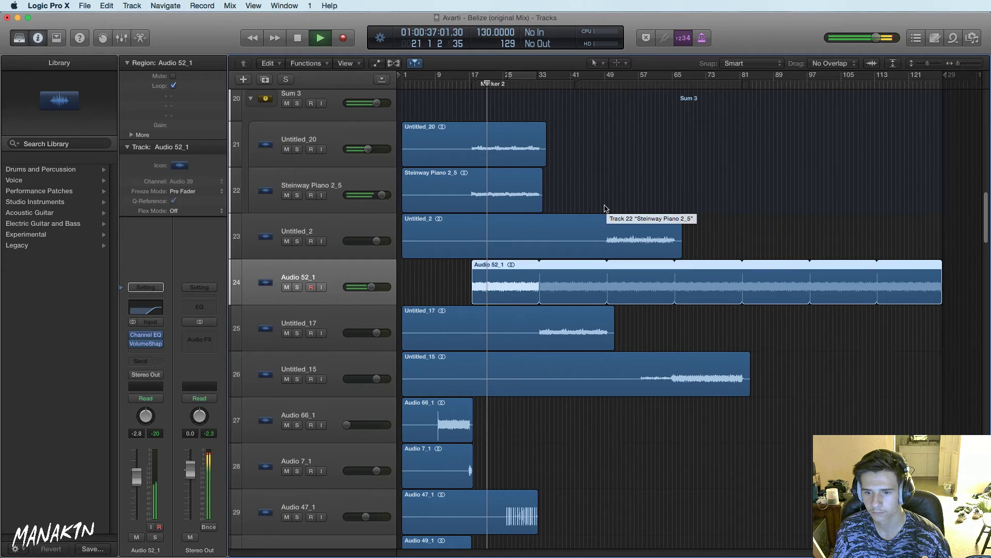
key("space")
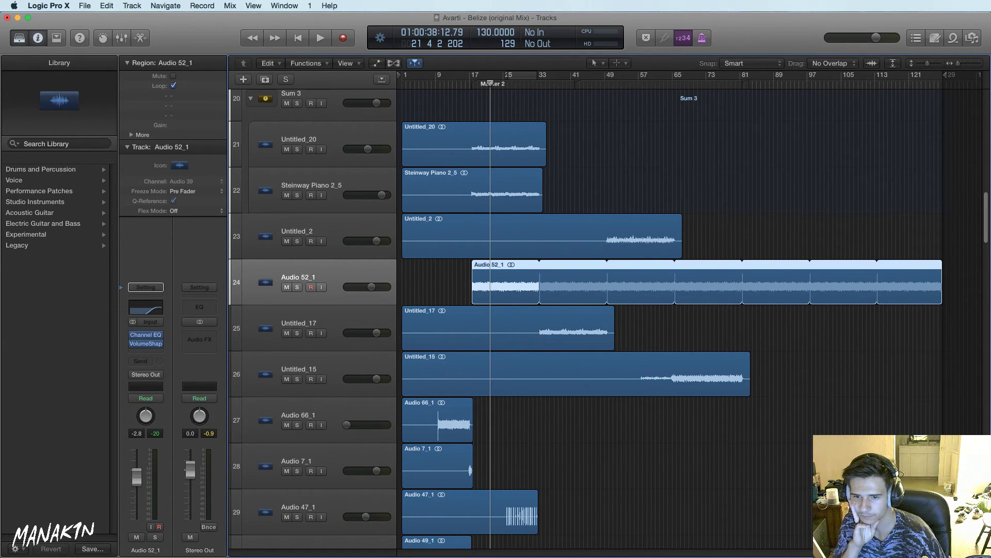
key("super+Tab")
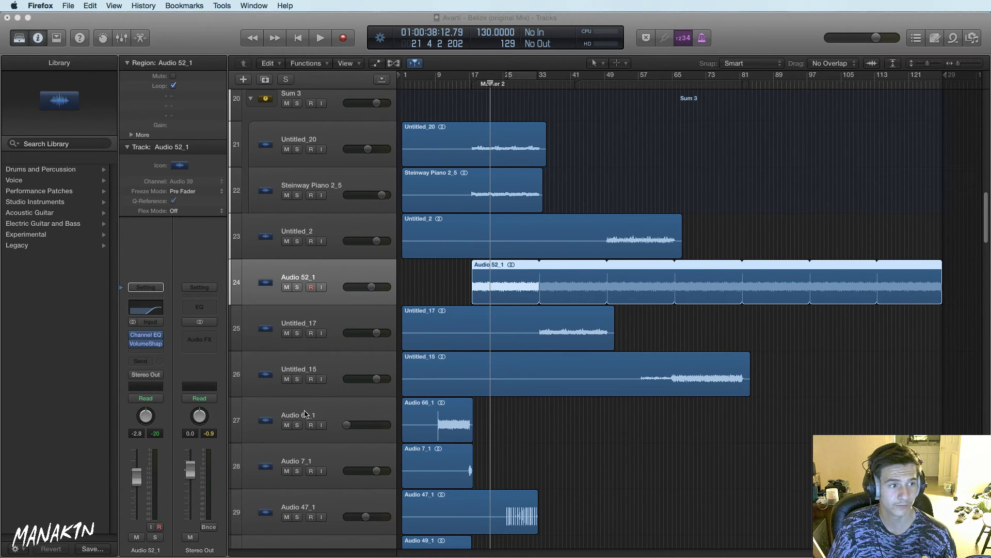
left_click(585, 443)
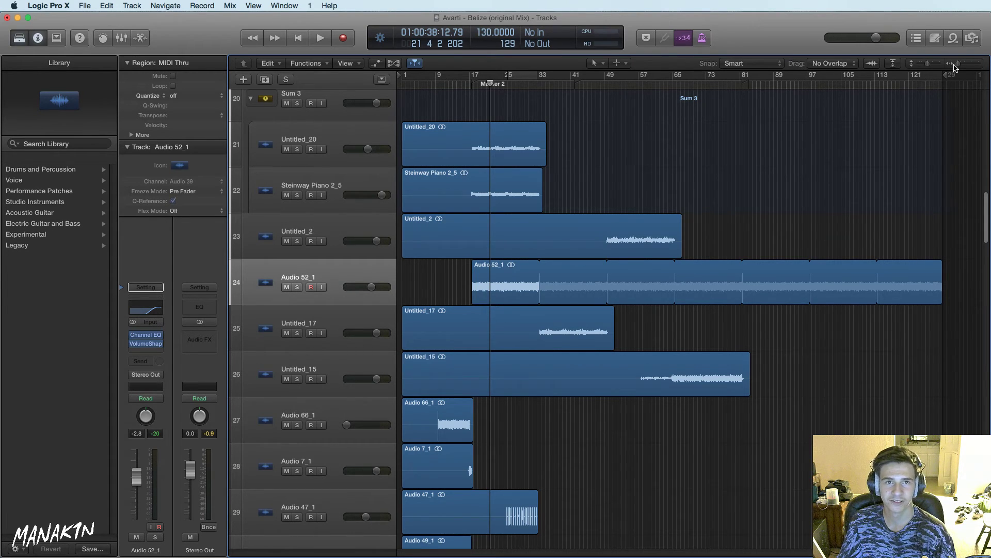
Play the full mix from bar 17 past bar 33, checking which tracks sound, and briefly solo Untitled_17
left_click_drag(957, 67, 958, 68)
scroll(735, 153, "left", 3)
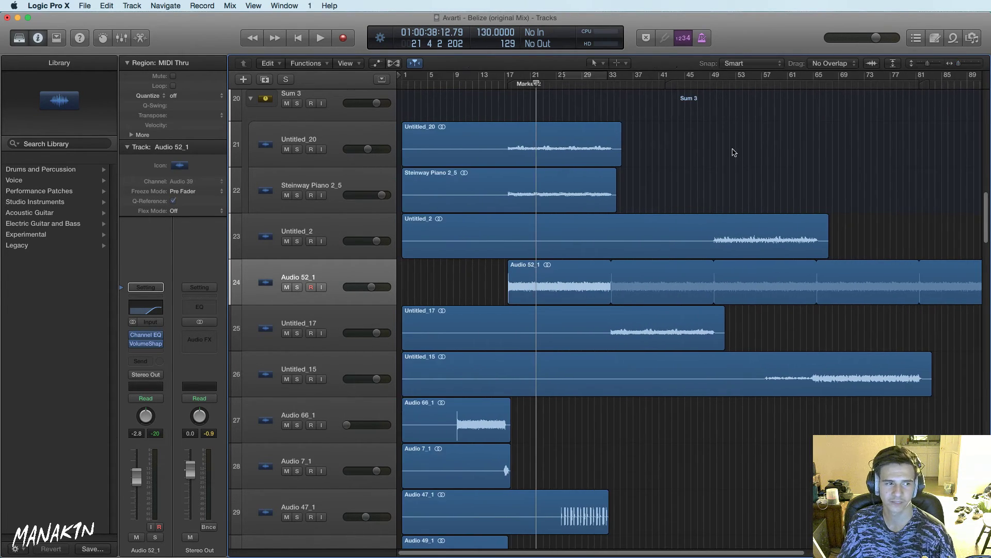
scroll(602, 145, "up", 2)
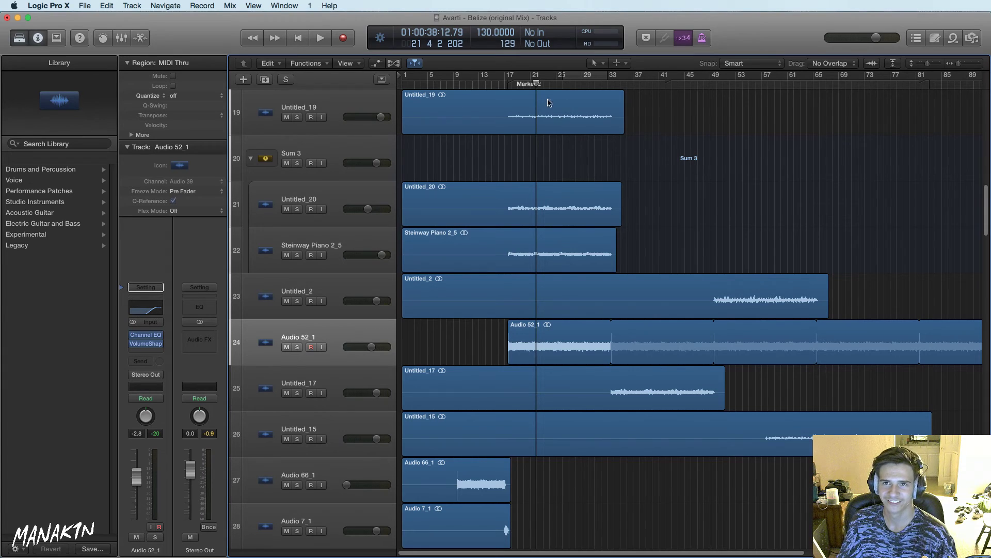
left_click(508, 87)
key("space")
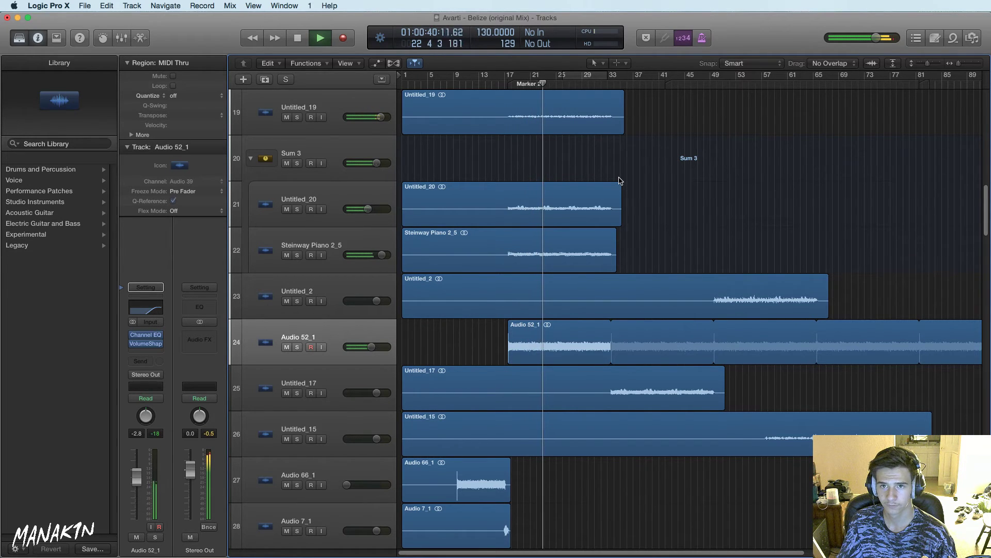
scroll(620, 180, "down", 10)
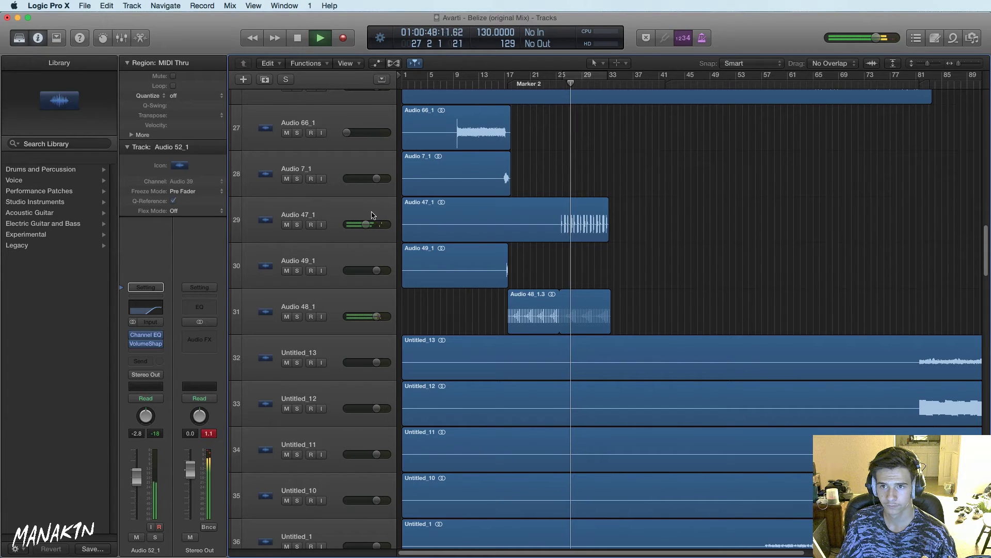
scroll(713, 195, "up", 5)
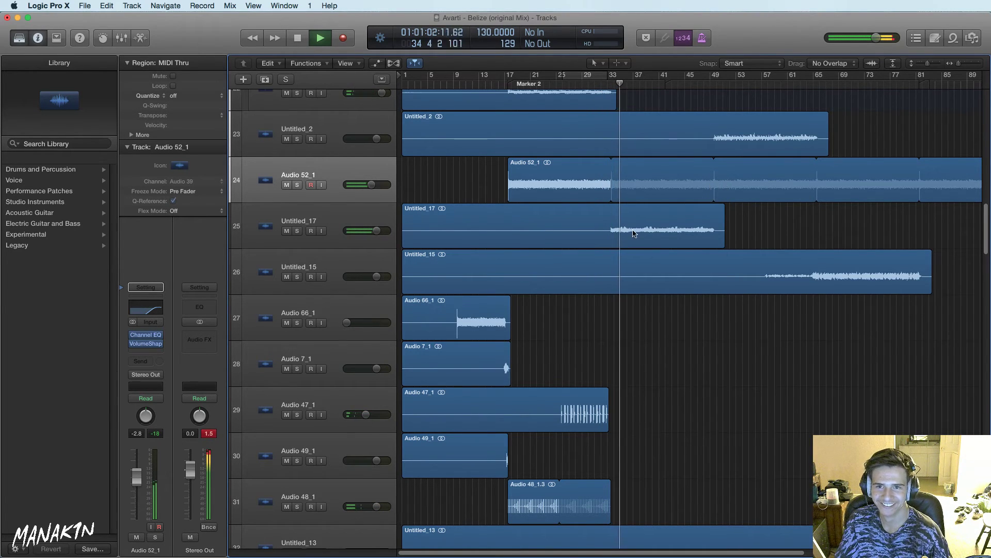
left_click(303, 221)
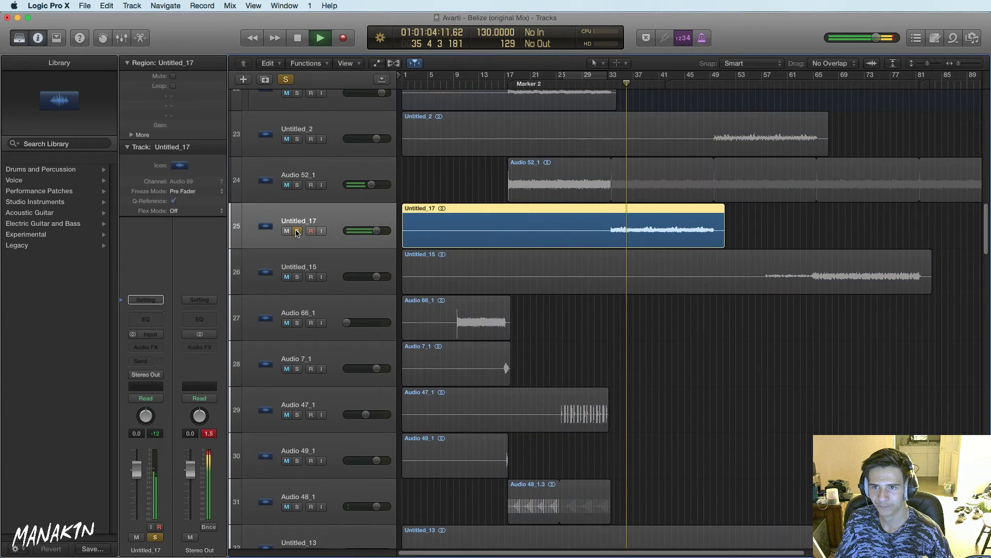
Stop playback and move the Steinway Piano 2_1 track directly below the Untitled_17 track
scroll(466, 331, "down", 3)
scroll(467, 331, "down", 6)
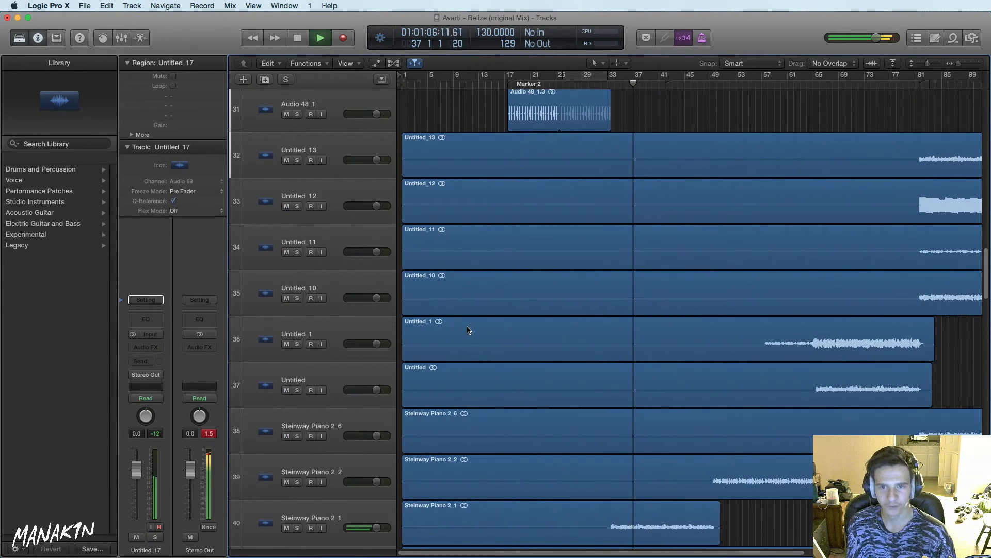
left_click(332, 519)
scroll(320, 310, "up", 4)
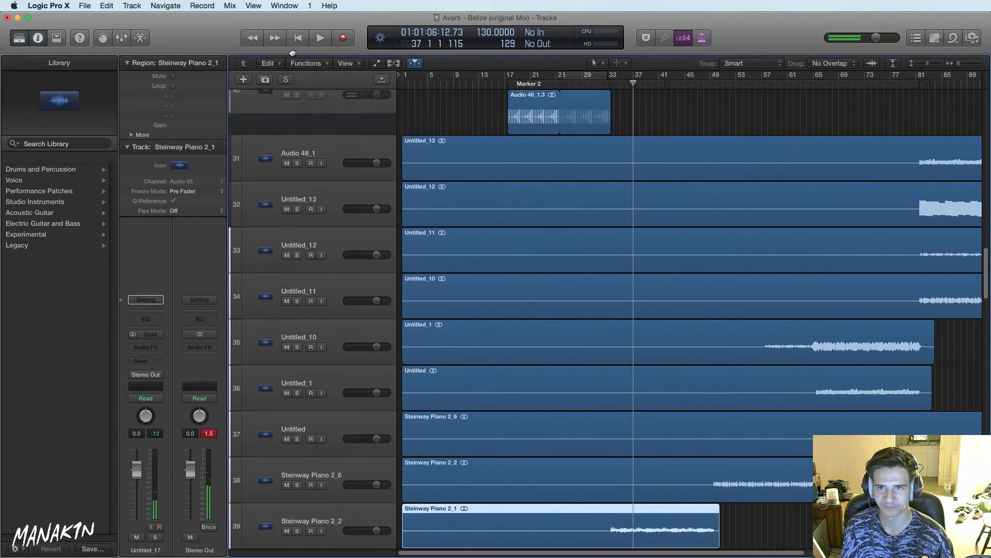
left_click_drag(292, 36, 292, 182)
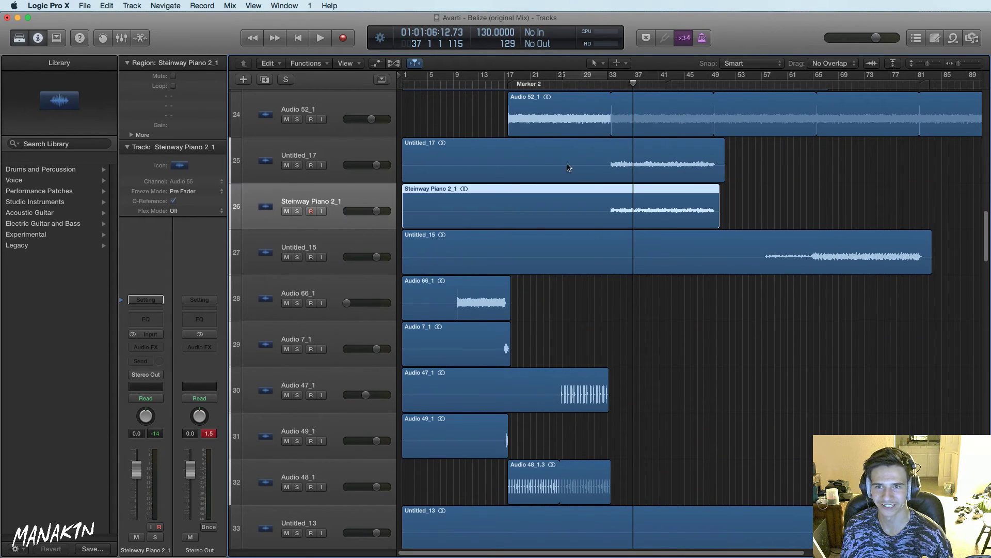
Look through all tracks for parts playing after bar 33 and briefly audition Untitled_8 in solo at about bar 37
scroll(646, 300, "down", 15)
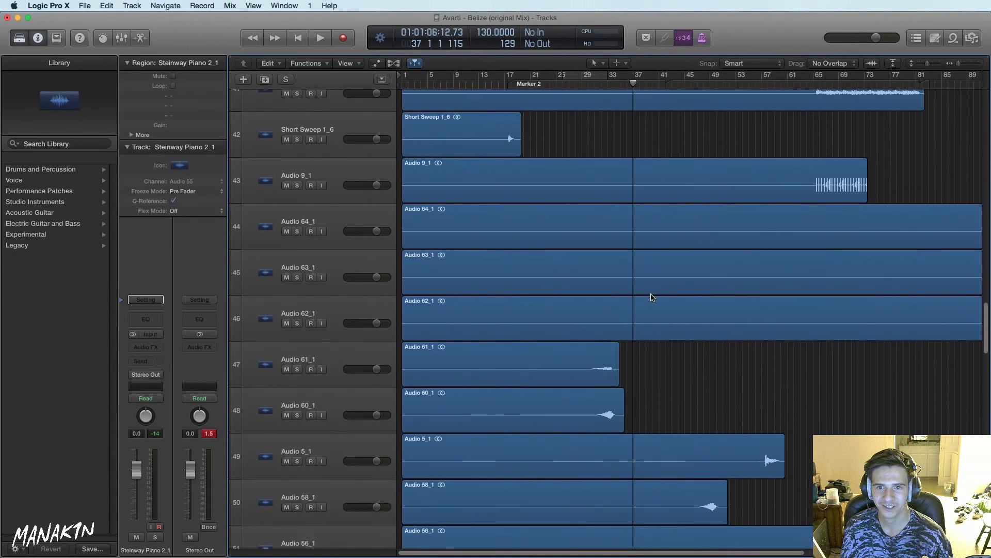
scroll(650, 297, "down", 18)
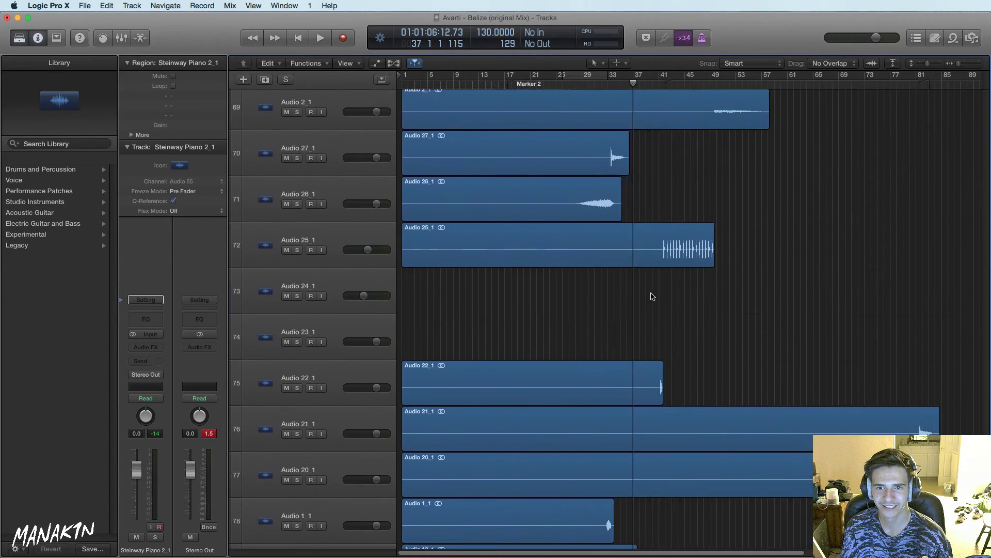
scroll(648, 298, "down", 5)
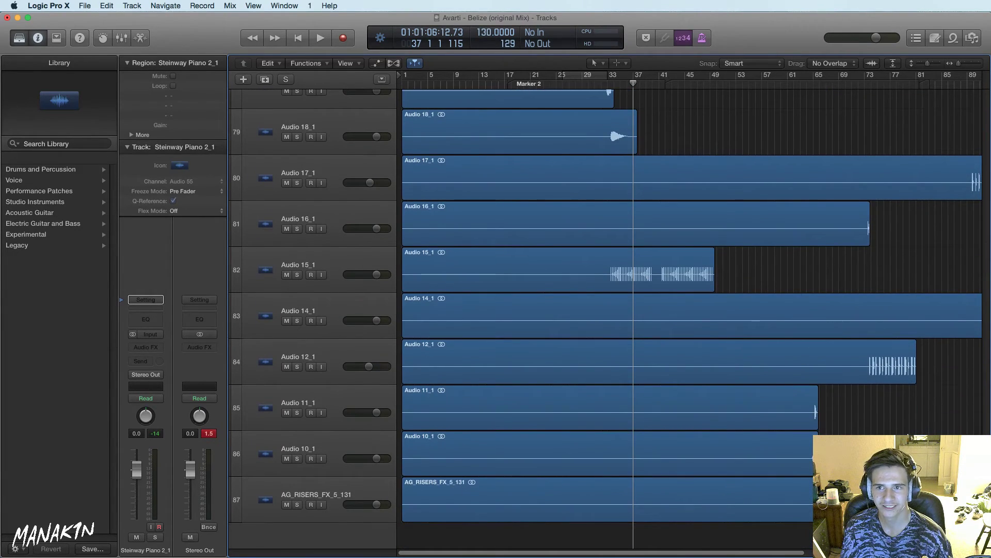
scroll(955, 87, "up", 20)
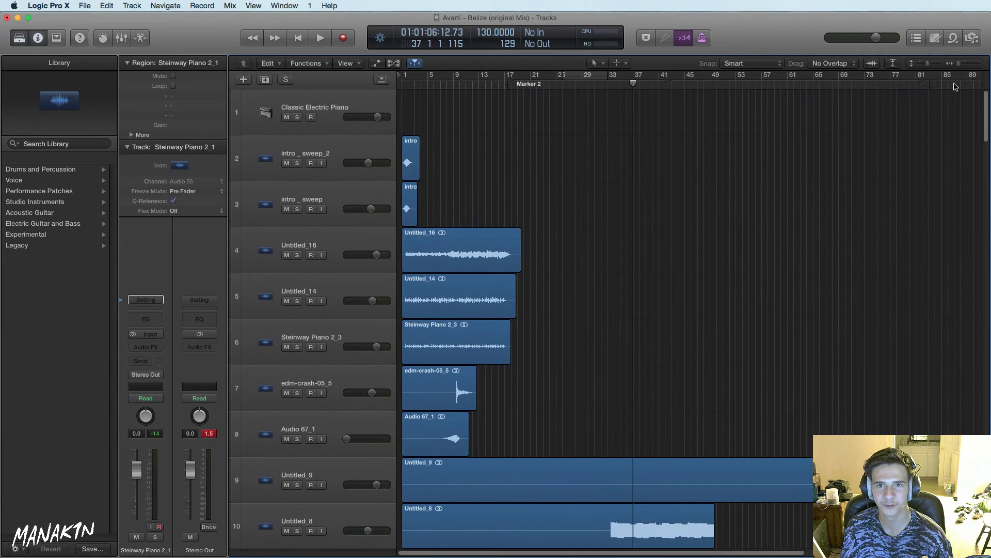
scroll(956, 129, "down", 4)
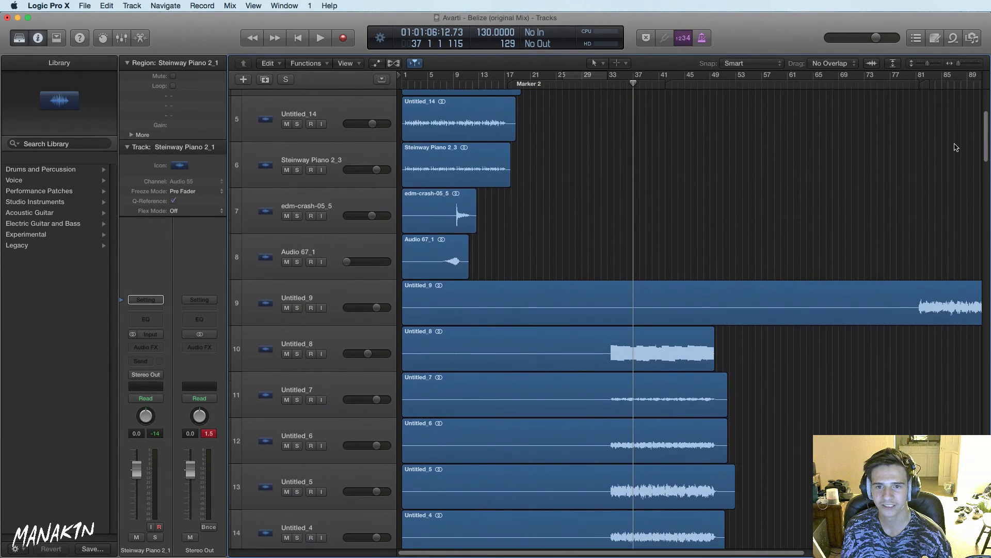
left_click(298, 353)
key("space")
key("space")
left_click(299, 355)
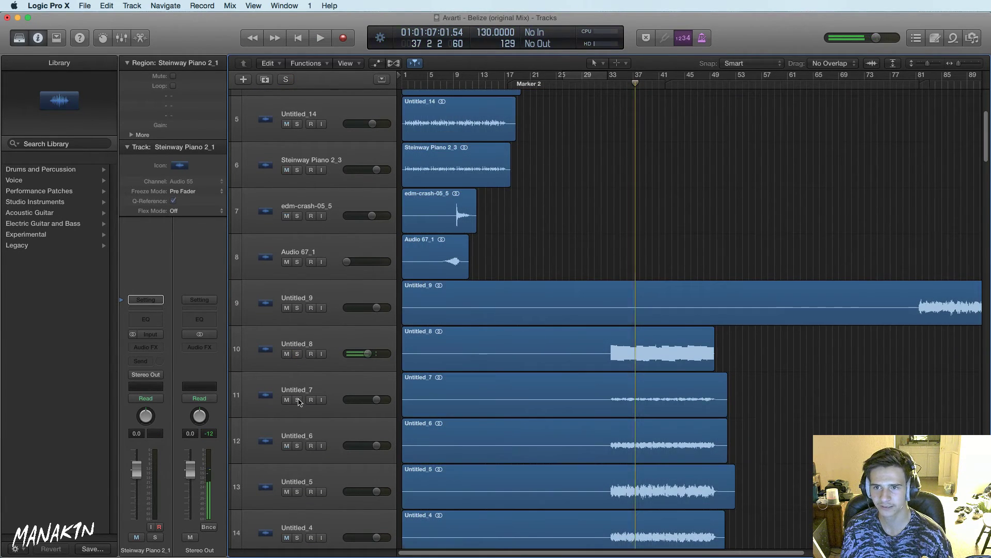
Briefly audition the Untitled_7 track in solo at about bar 37
left_click(298, 400)
key("space")
key("space")
left_click(298, 399)
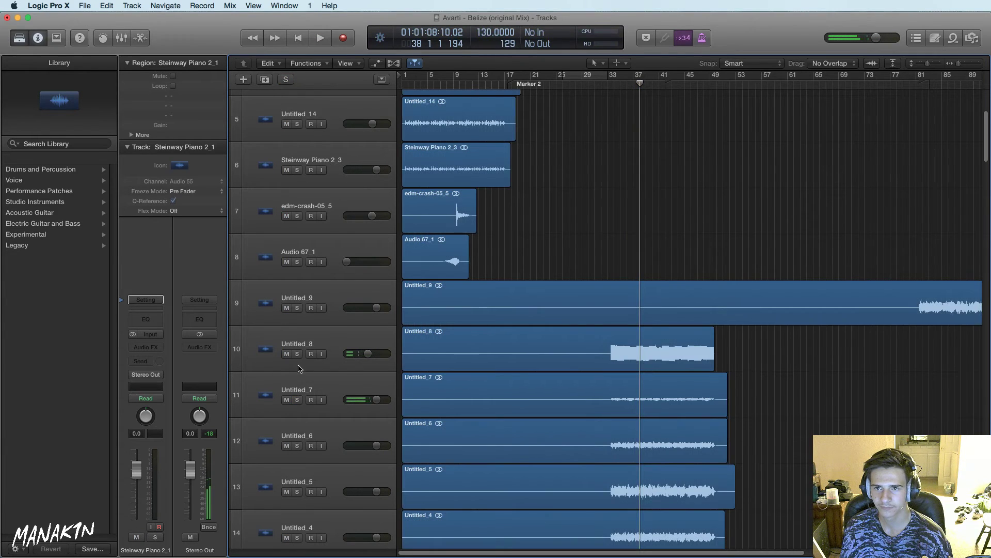
Insert the Cableguys VolumeShaper4 plug-in on the Untitled_8 track
left_click(290, 361)
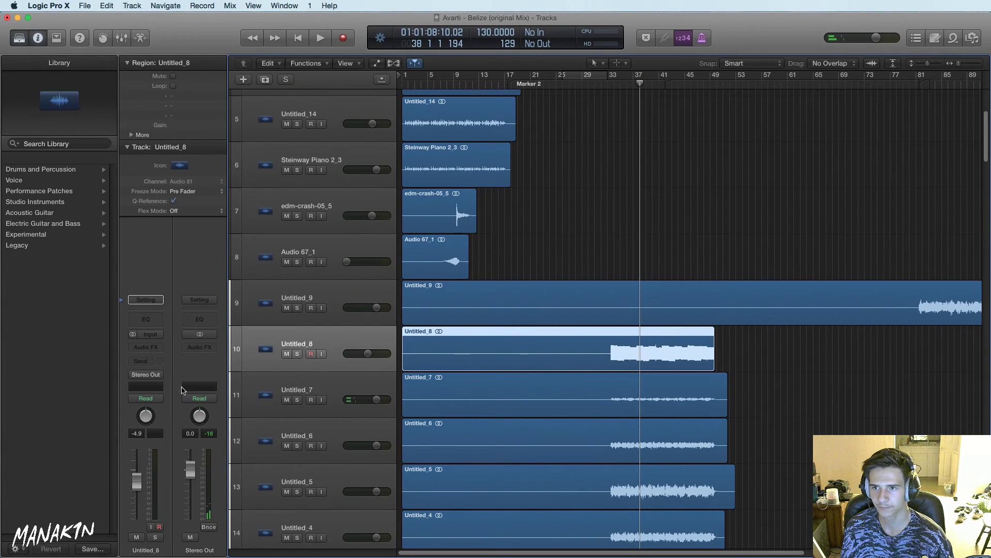
left_click(158, 351)
mouse_move(175, 494)
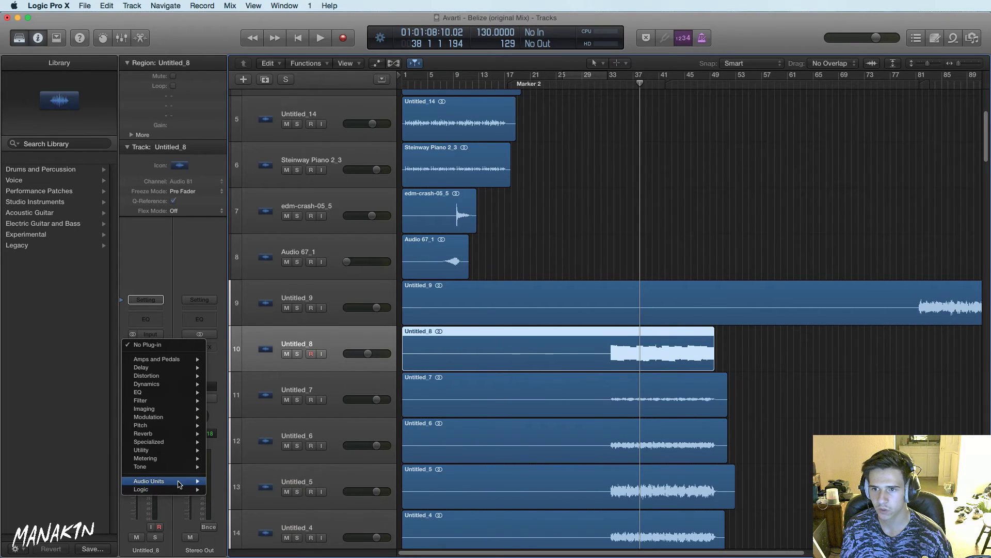
mouse_move(264, 495)
mouse_move(268, 522)
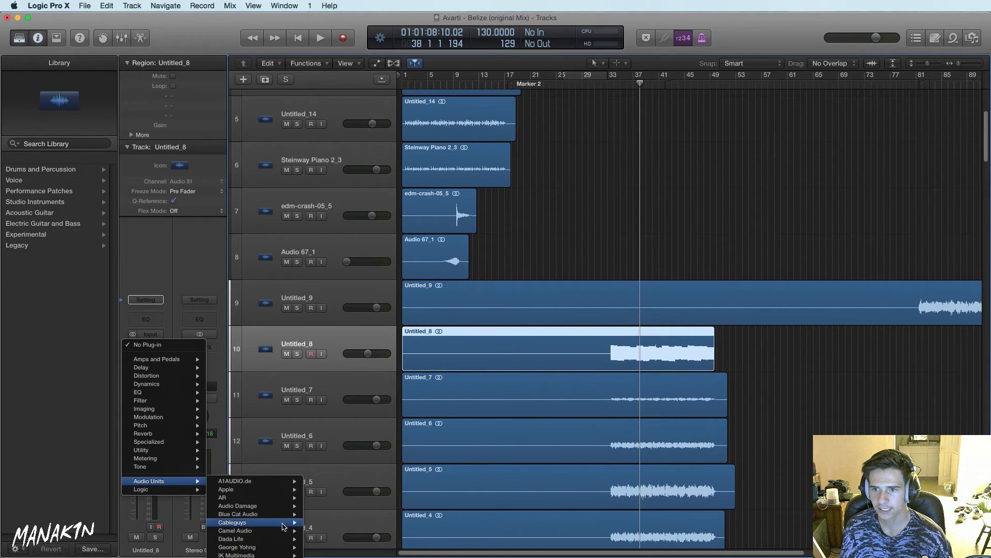
left_click(347, 523)
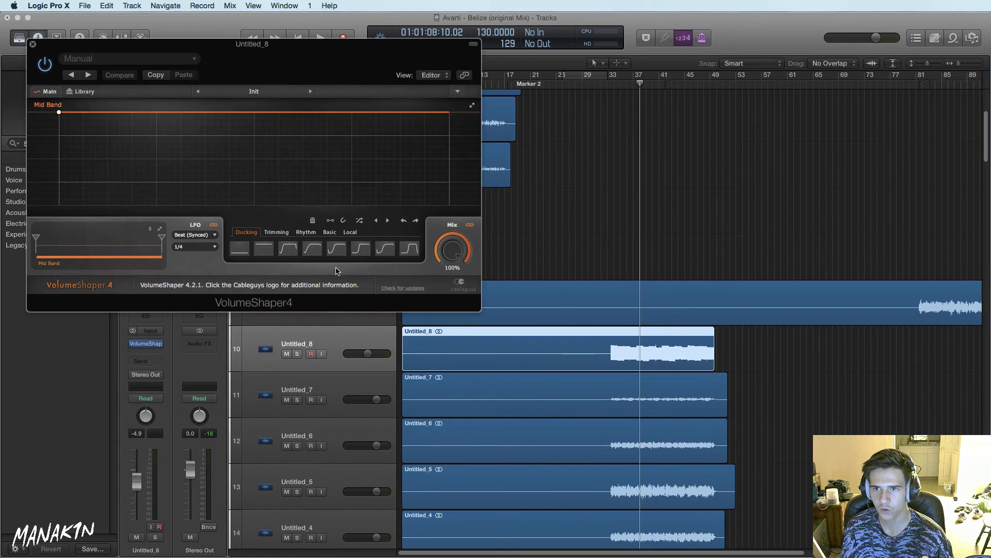
Apply the fourth Ducking preset curve to Untitled_8, audition it from bar 33 in solo and in the mix, and compare it with the fifth
left_click(288, 249)
left_click(319, 249)
left_click(621, 89)
key("space")
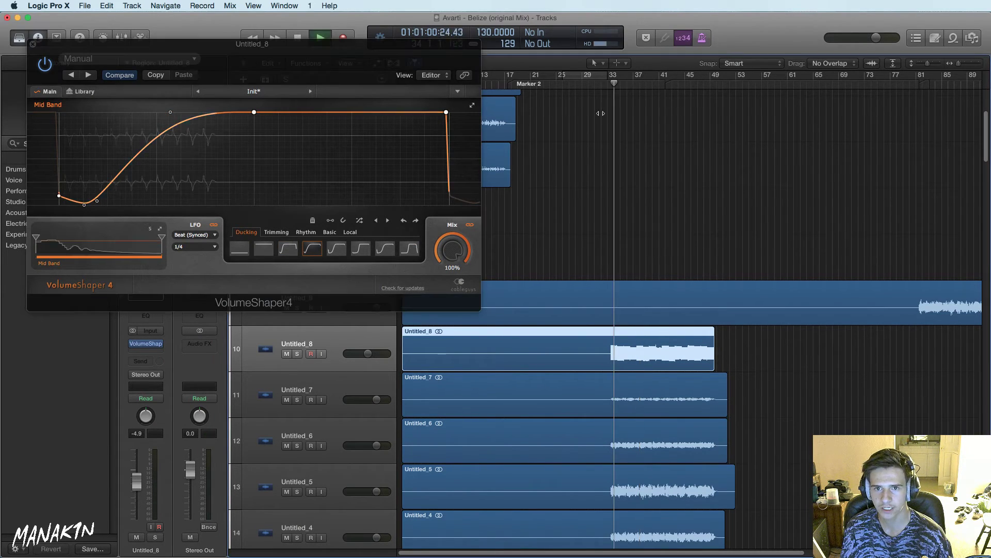
left_click(297, 355)
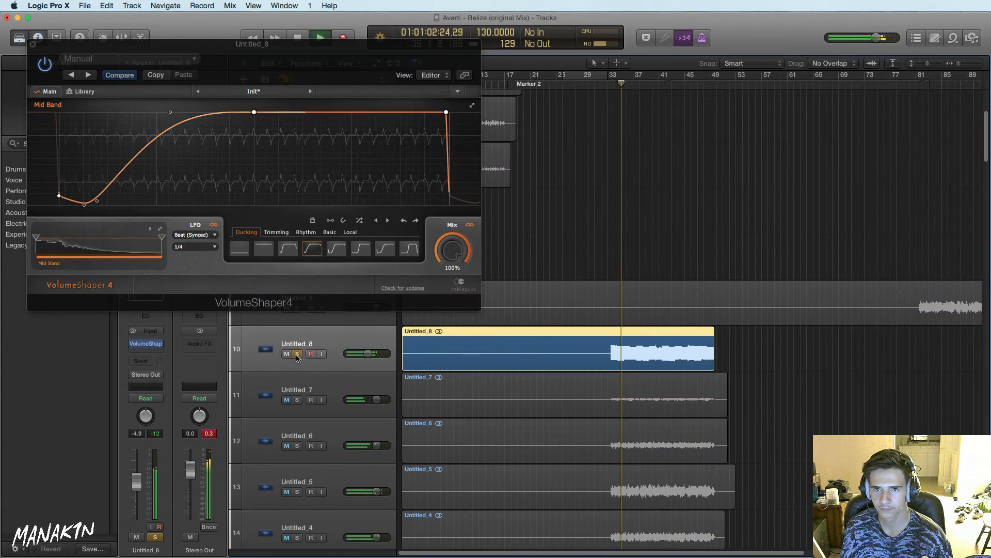
left_click(297, 354)
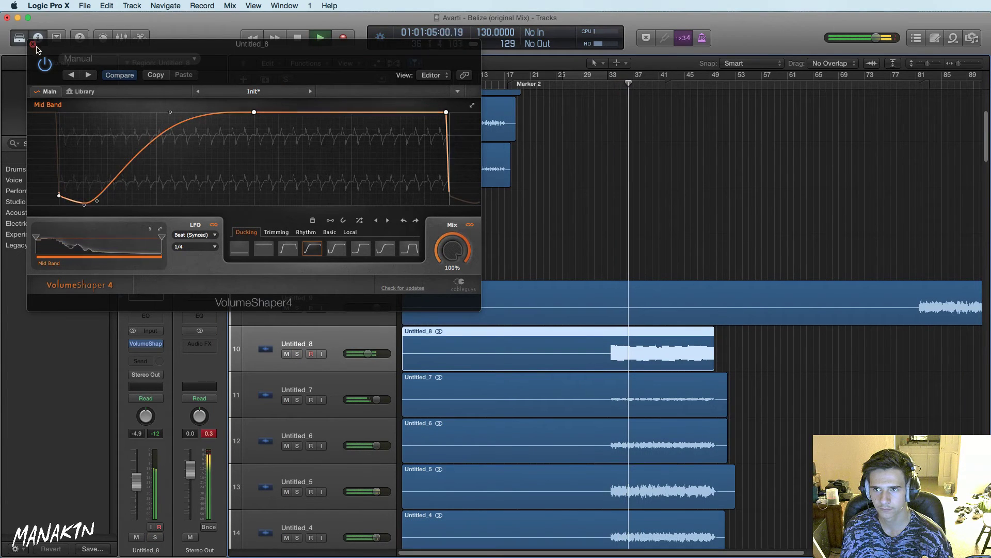
left_click(340, 253)
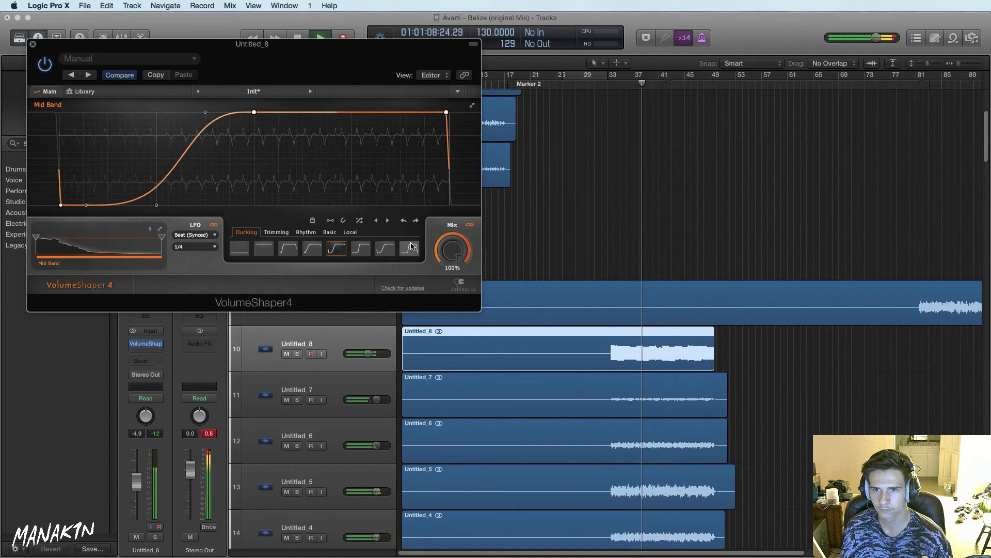
left_click(312, 249)
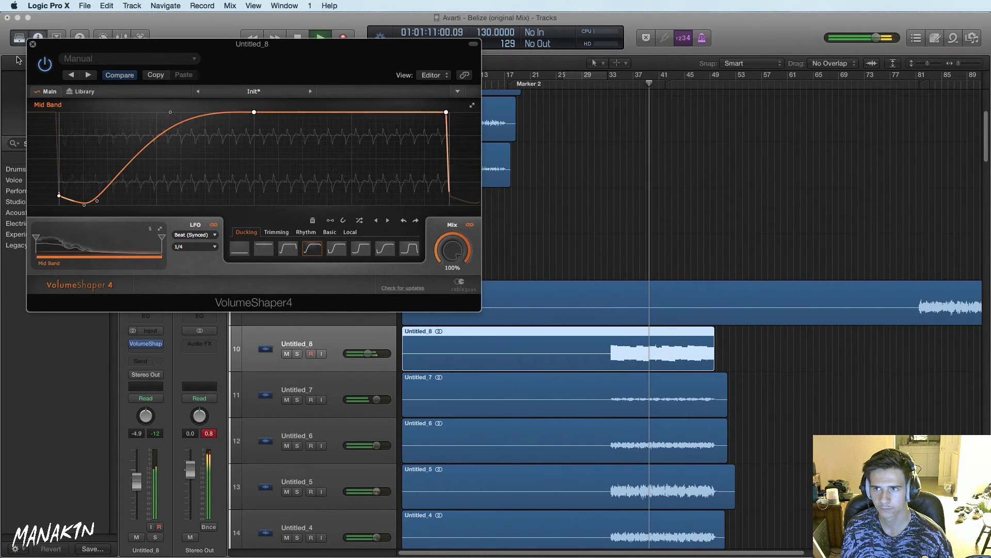
key("super+w")
Mute Untitled_7, briefly audition Untitled_6, and solo only Untitled_5 with playback from about bar 32
left_click(287, 400)
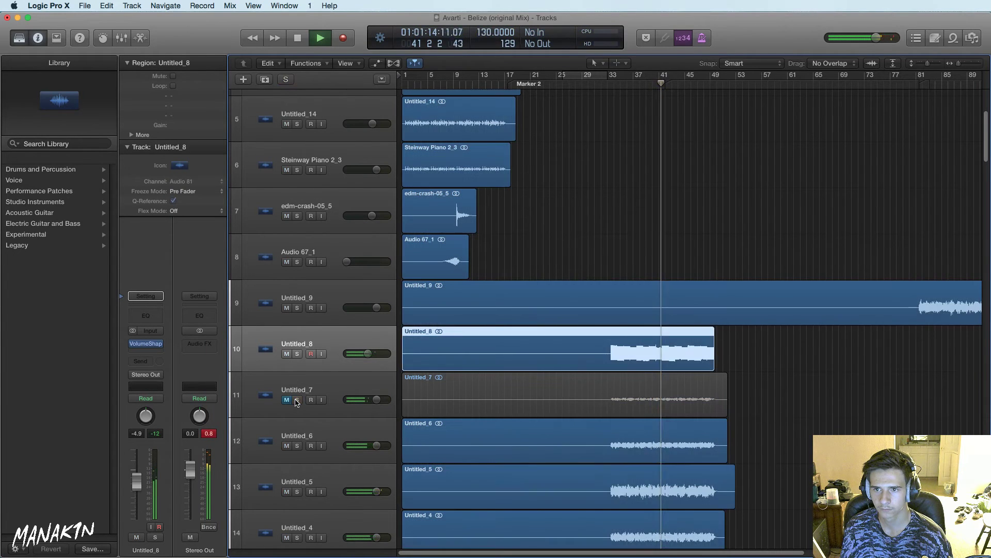
left_click(297, 445)
scroll(299, 451, "down", 1)
left_click(297, 446)
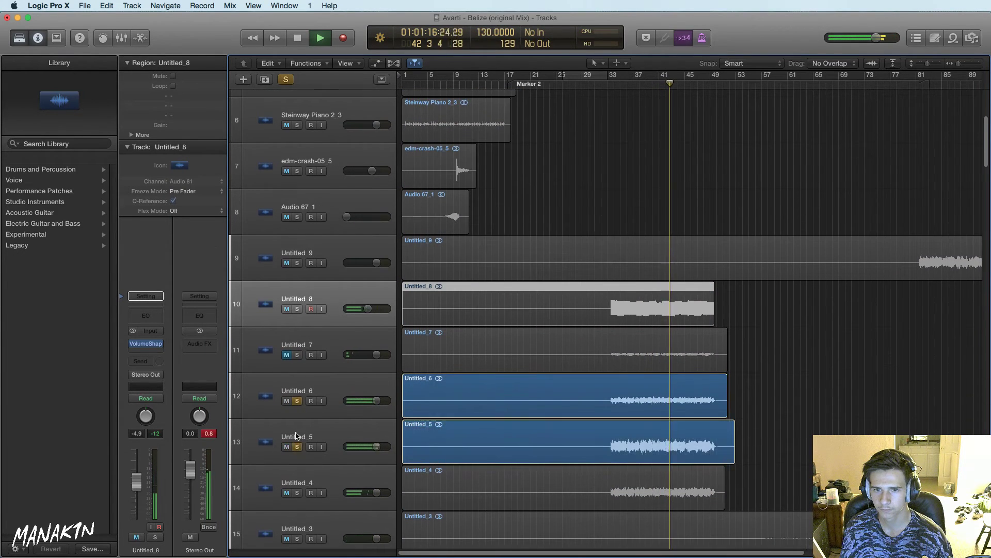
left_click(297, 401)
left_click(602, 75)
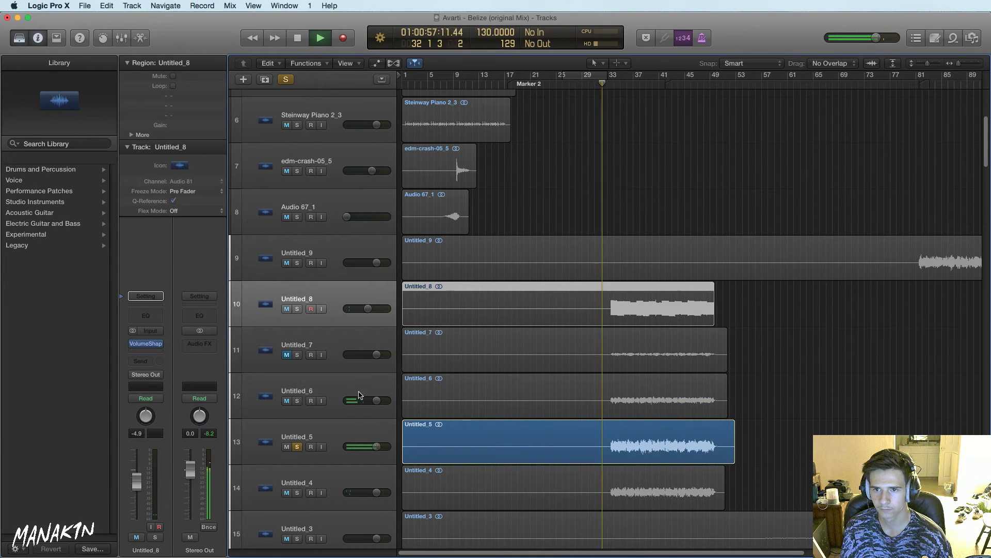
Add a Channel EQ to Untitled_5 with a 12 dB/Oct low cut at about 445 Hz, and take the track out of solo
left_click(425, 436)
left_click(145, 318)
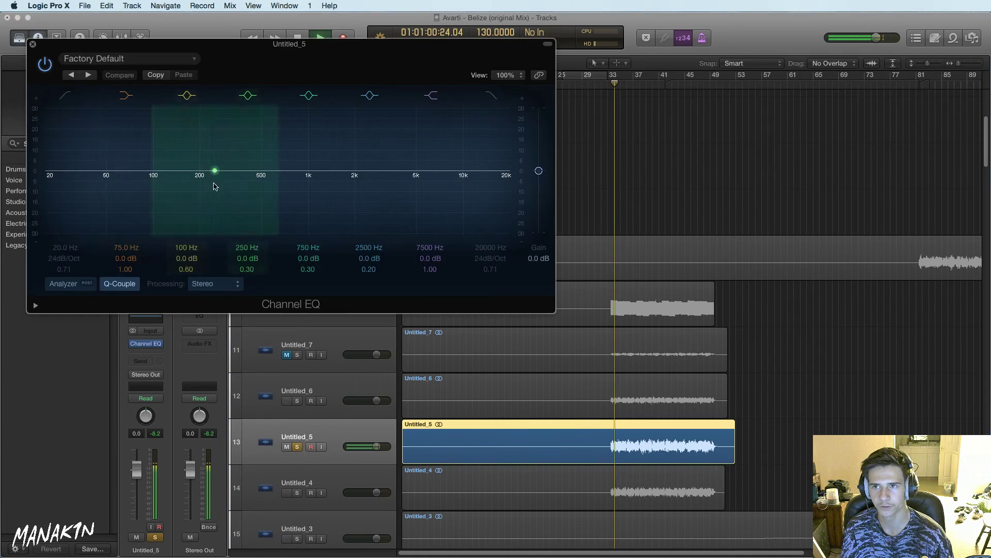
left_click(66, 95)
left_click_drag(67, 122, 274, 184)
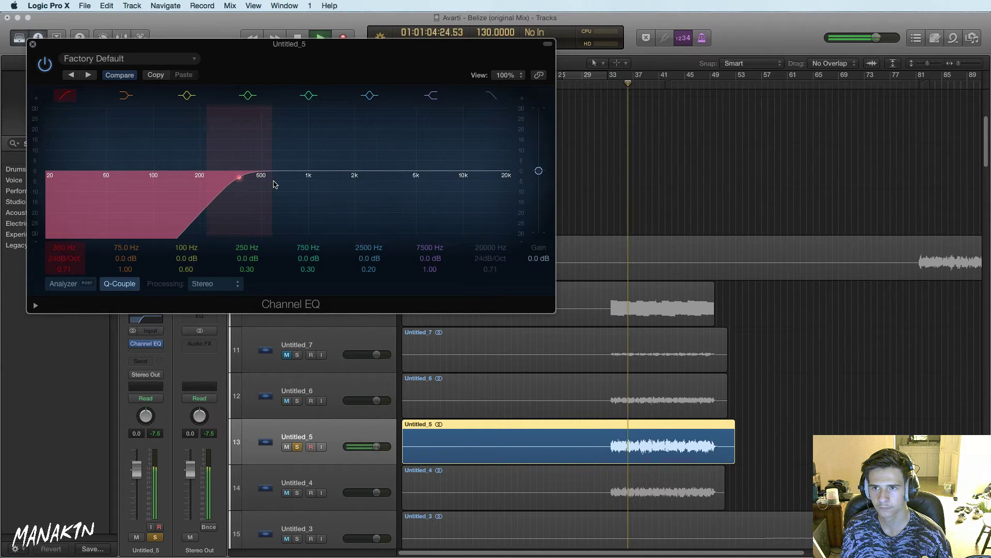
left_click(67, 259)
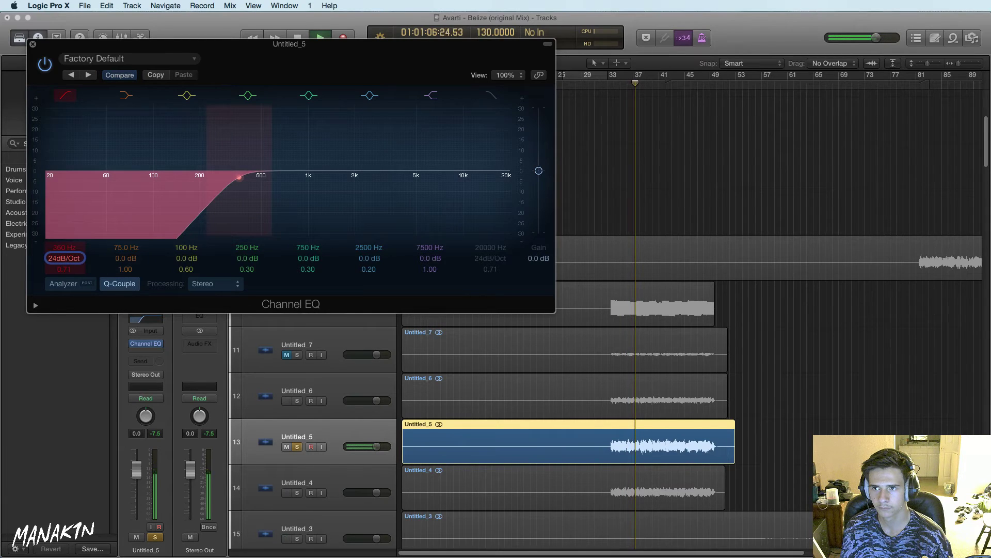
scroll(69, 260, "down", 1)
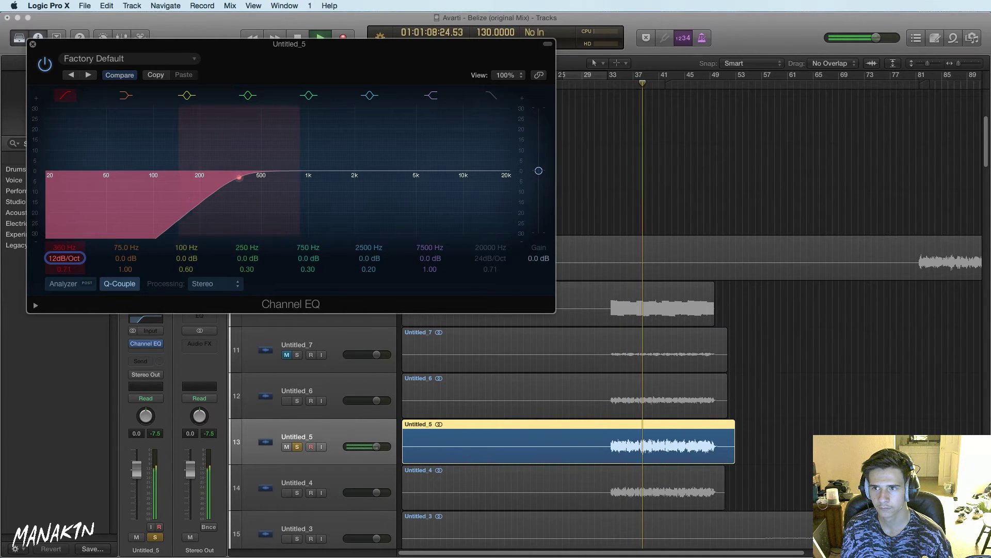
scroll(69, 259, "down", 1)
mouse_move(251, 204)
left_mouse_down()
mouse_move(227, 206)
mouse_move(305, 197)
mouse_move(258, 205)
left_mouse_up()
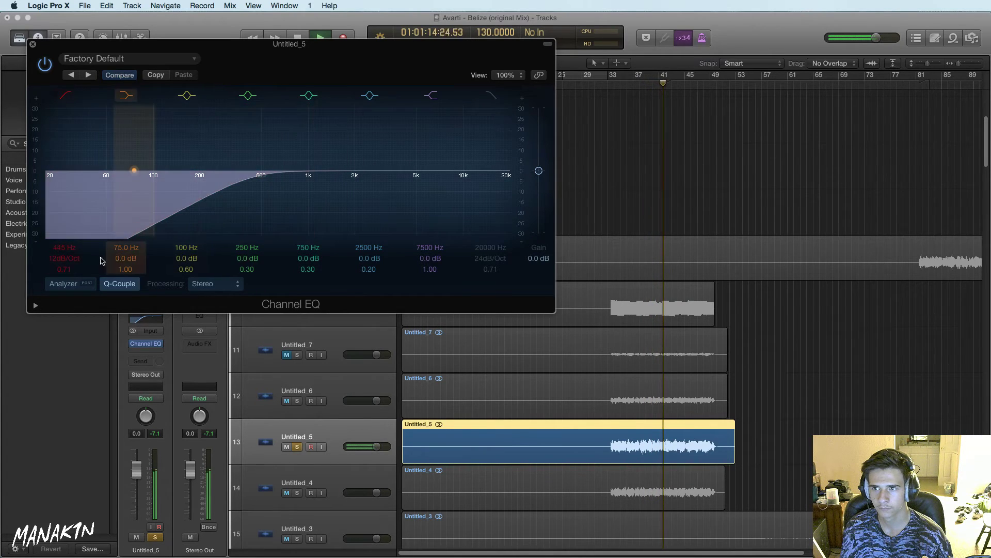
left_click(33, 46)
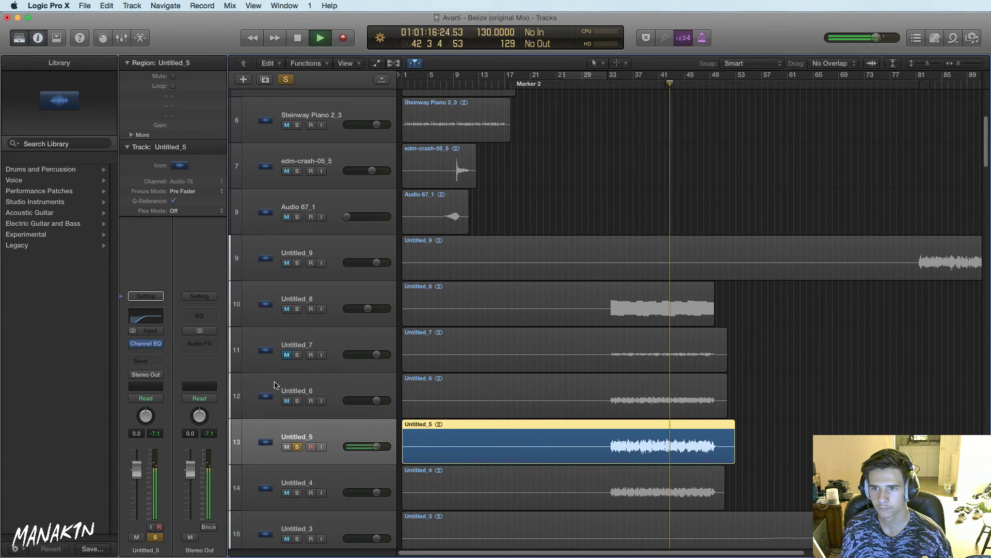
left_click(298, 447)
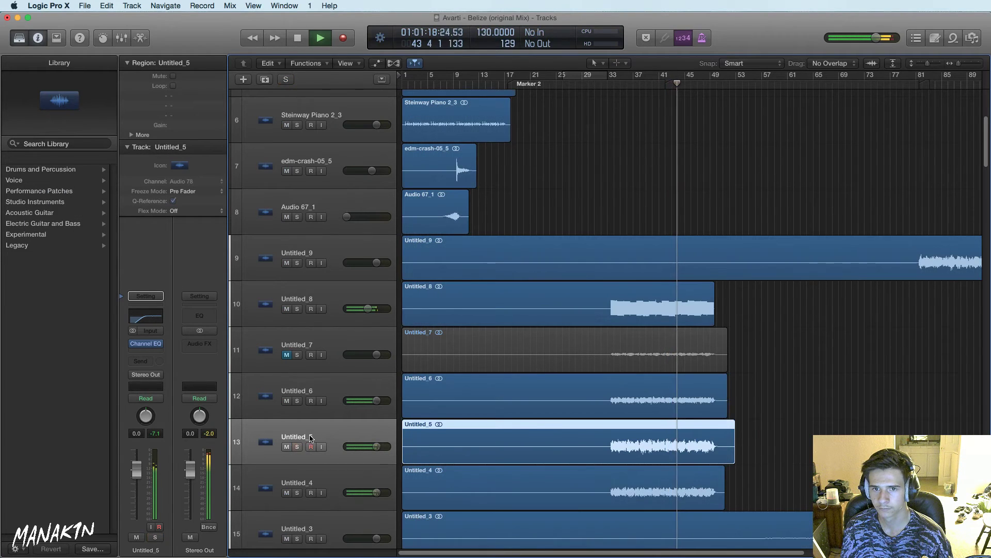
Lower Untitled_8 to -8.2 dB and cut it by 6.5 dB at 255 Hz with a Channel EQ while auditioning it in solo
left_click_drag(368, 308, 364, 308)
left_click(296, 308)
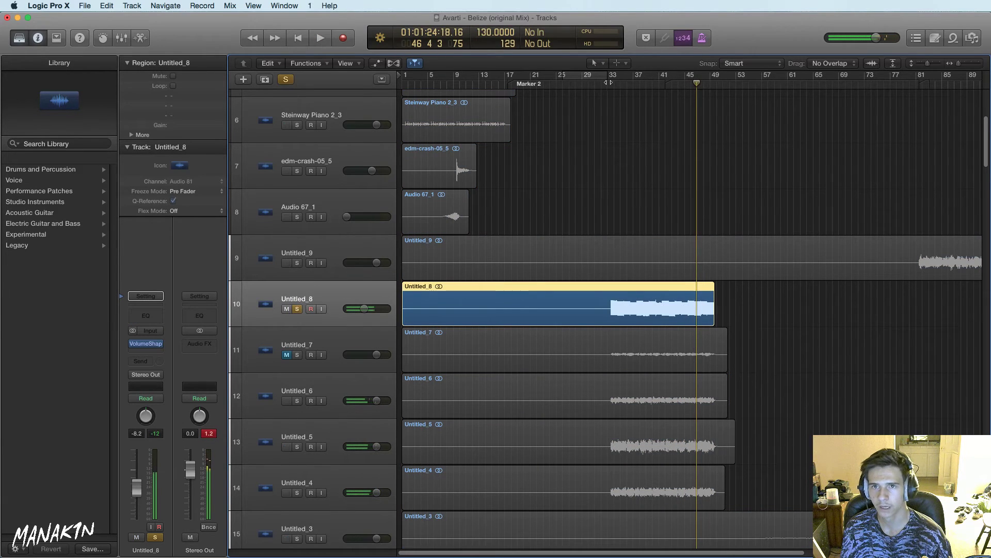
left_click(145, 317)
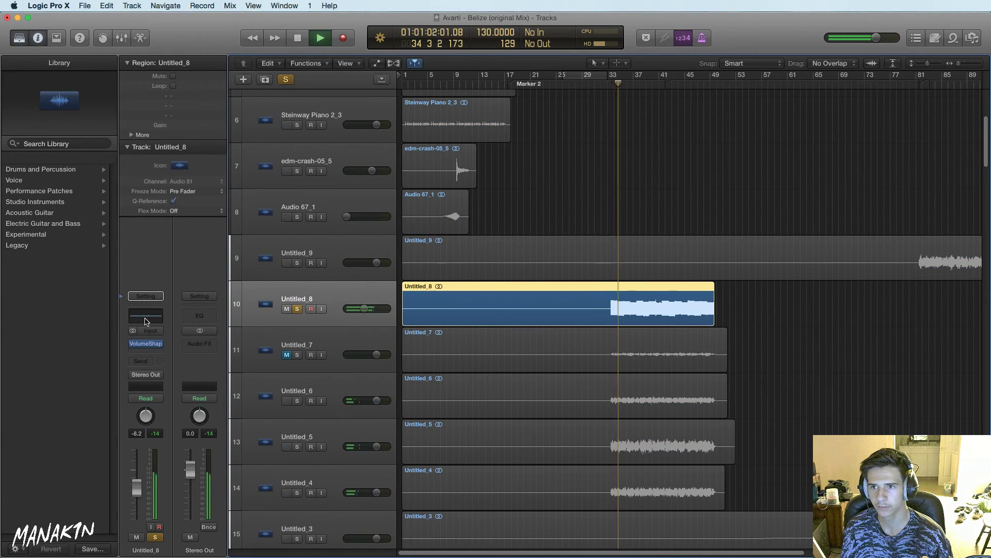
mouse_move(232, 210)
left_mouse_down()
mouse_move(232, 177)
mouse_move(222, 201)
mouse_move(255, 233)
mouse_move(244, 181)
mouse_move(238, 229)
left_mouse_up()
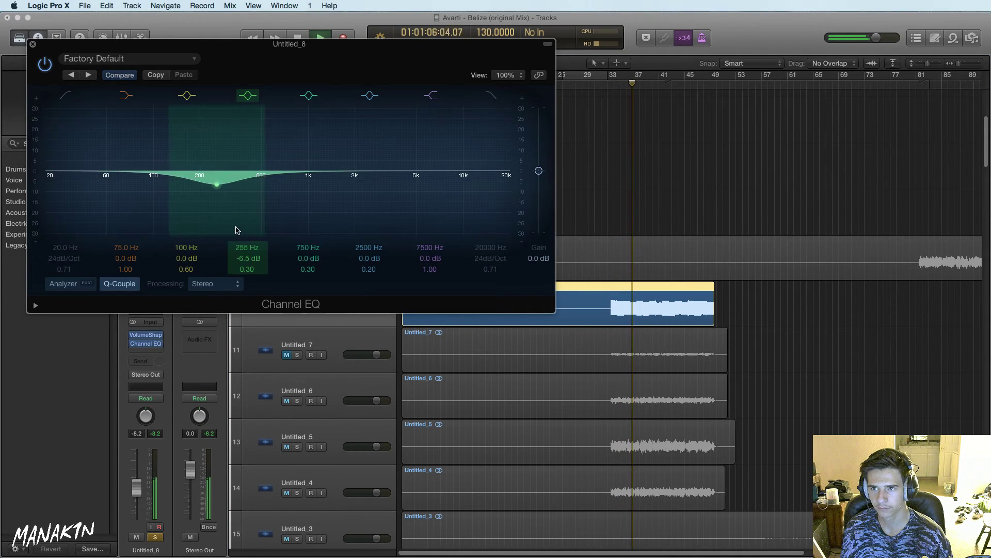
key("super+w")
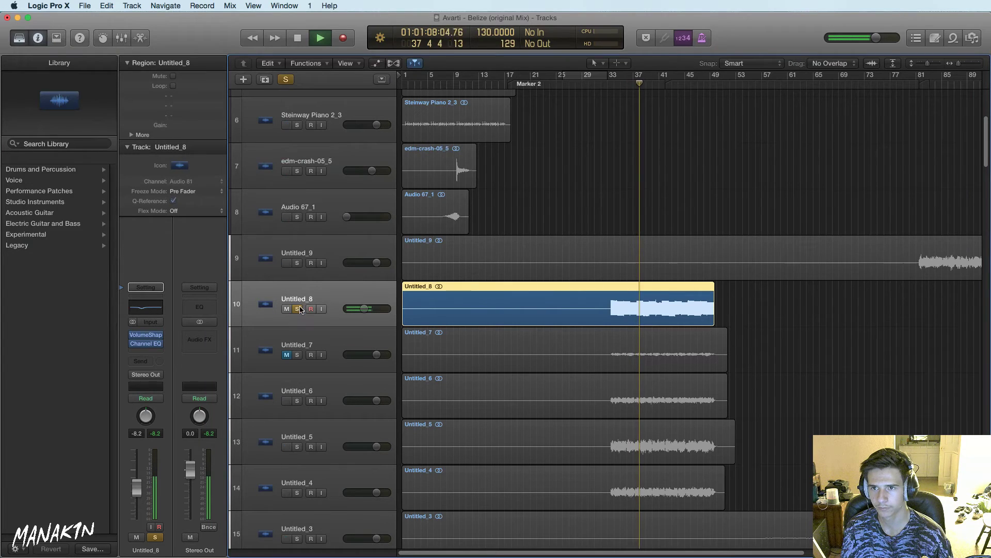
key("s")
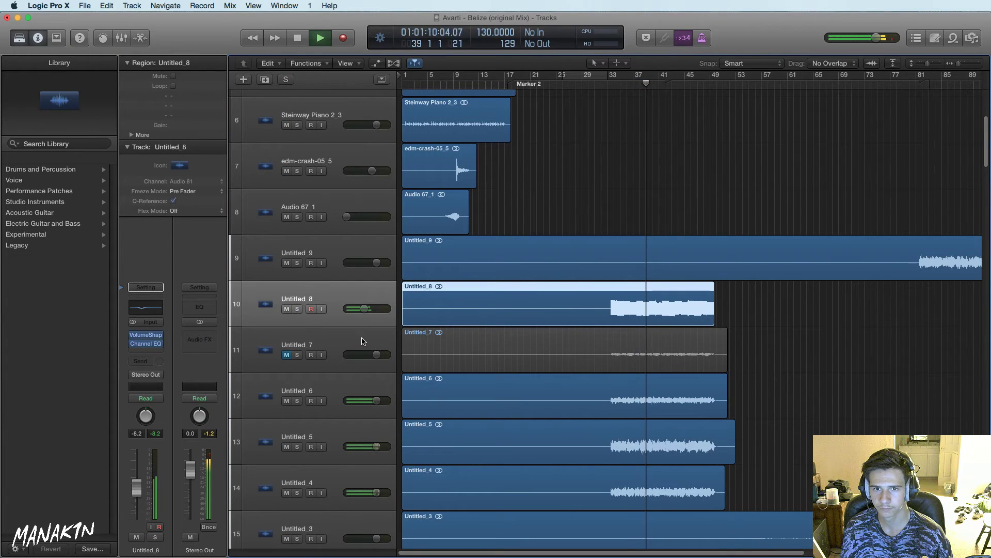
Briefly audition Untitled_5 and Untitled_4 in solo and stop playback
left_click(297, 447)
left_click(297, 447)
left_click(300, 487)
left_click(298, 493)
left_click(298, 492)
key("space")
Audition the Untitled_17 and Steinway Piano 2_1 tracks together in solo at about bar 41
scroll(497, 358, "down", 10)
scroll(497, 357, "down", 12)
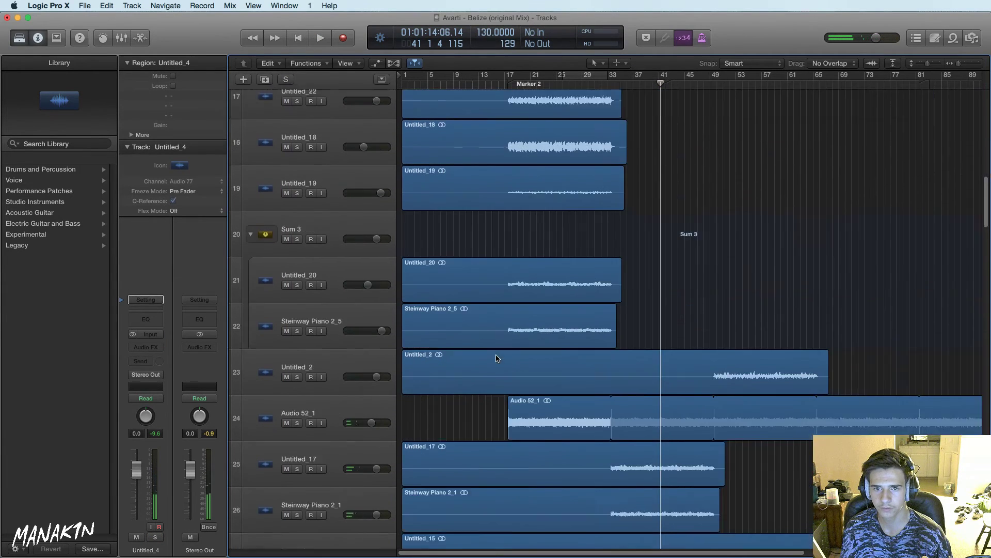
left_click(297, 175)
left_click(298, 221)
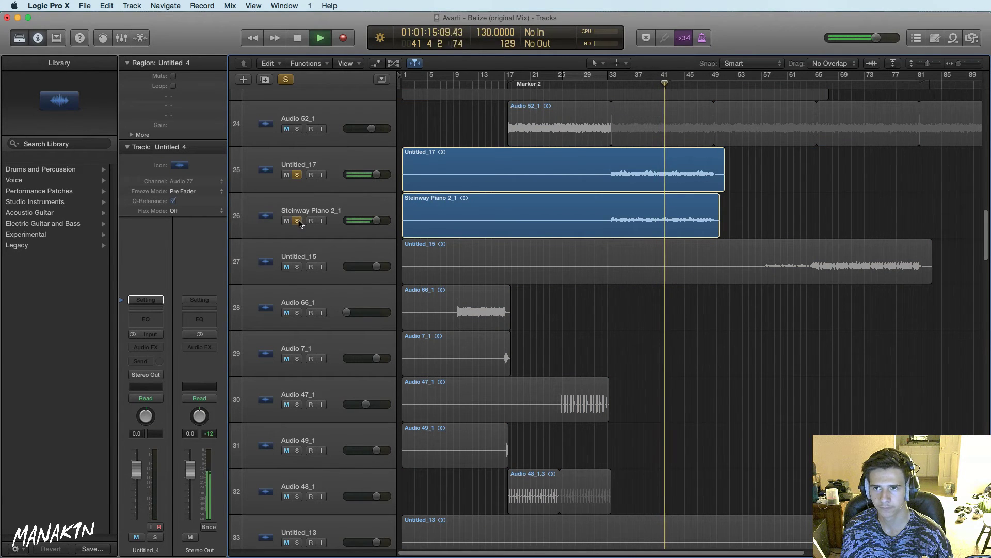
left_click(298, 221)
left_click(297, 174)
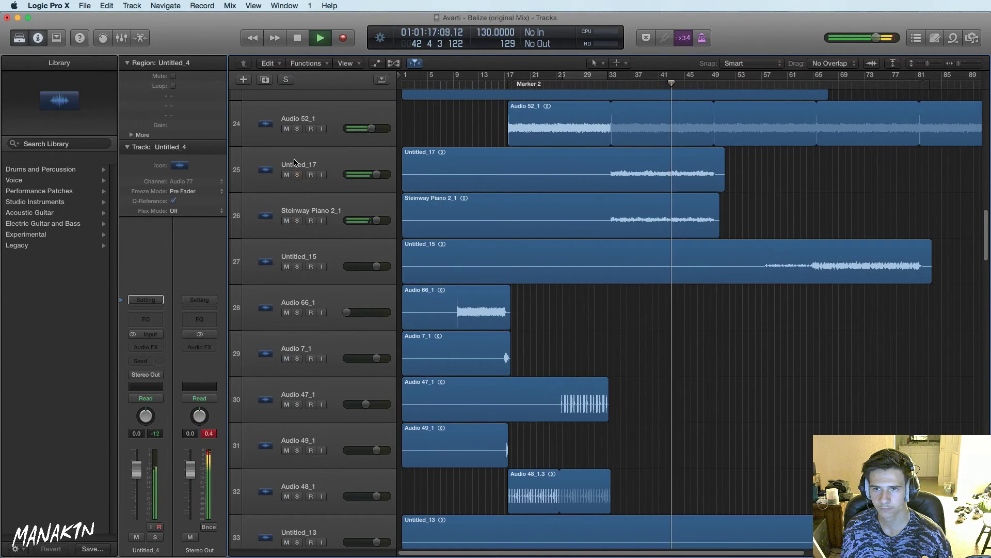
Mute Untitled_17 and Steinway Piano 2_1 to hear the mix without them, and stop playback at about bar 52
left_click_drag(285, 175, 287, 221)
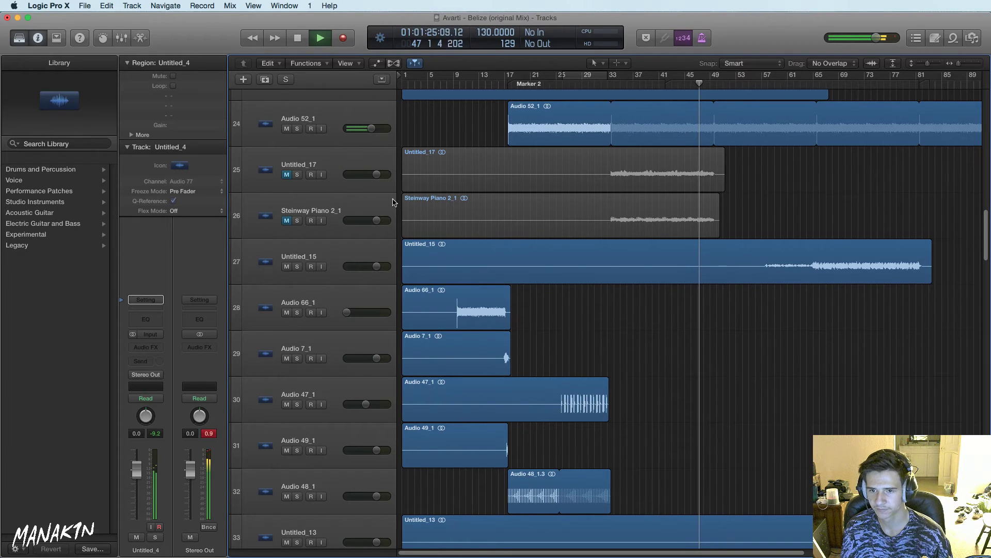
key("super+Tab")
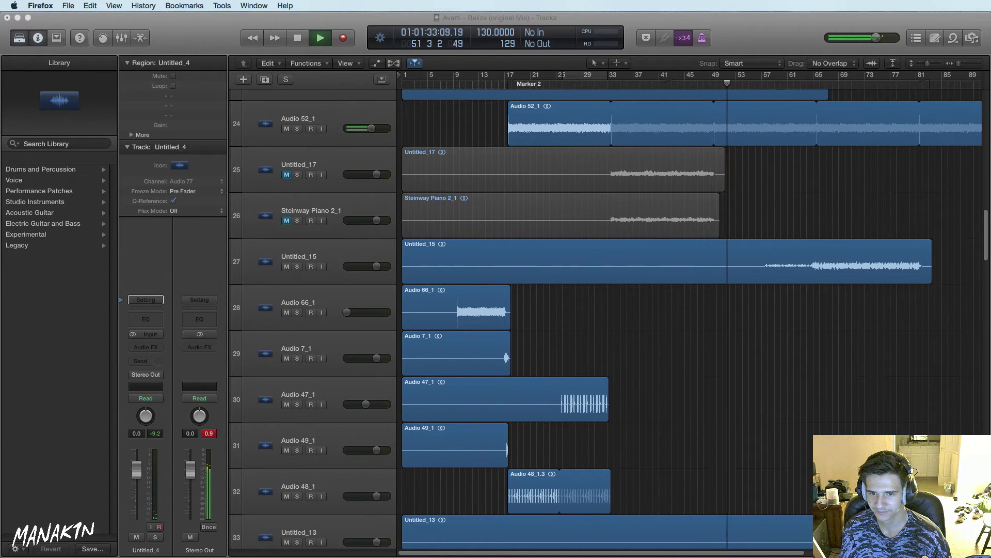
key("space")
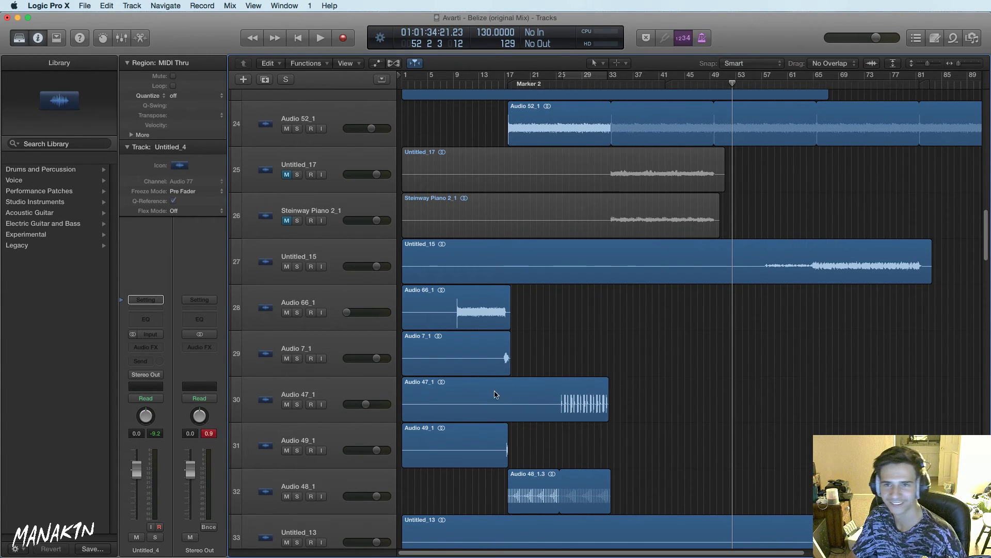
Play the transition from about bar 46 past bar 49 and look through the tracks for parts entering or ending there
scroll(568, 321, "up", 8)
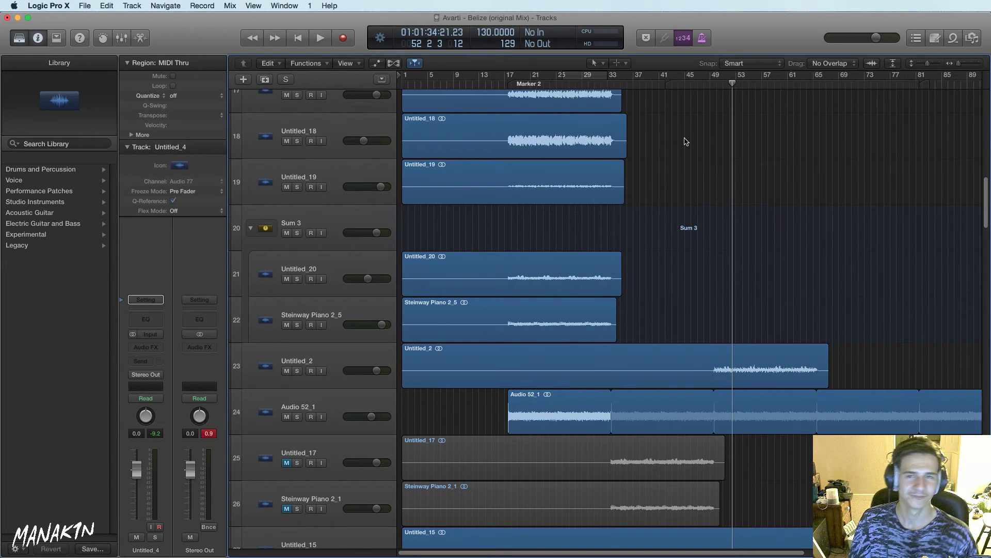
left_click(692, 84)
key("space")
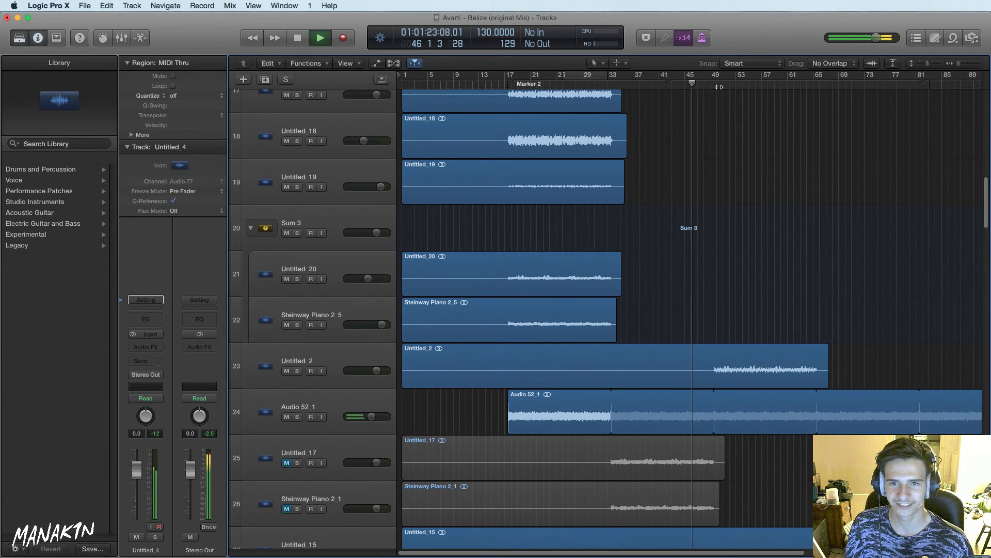
scroll(722, 219, "down", 3)
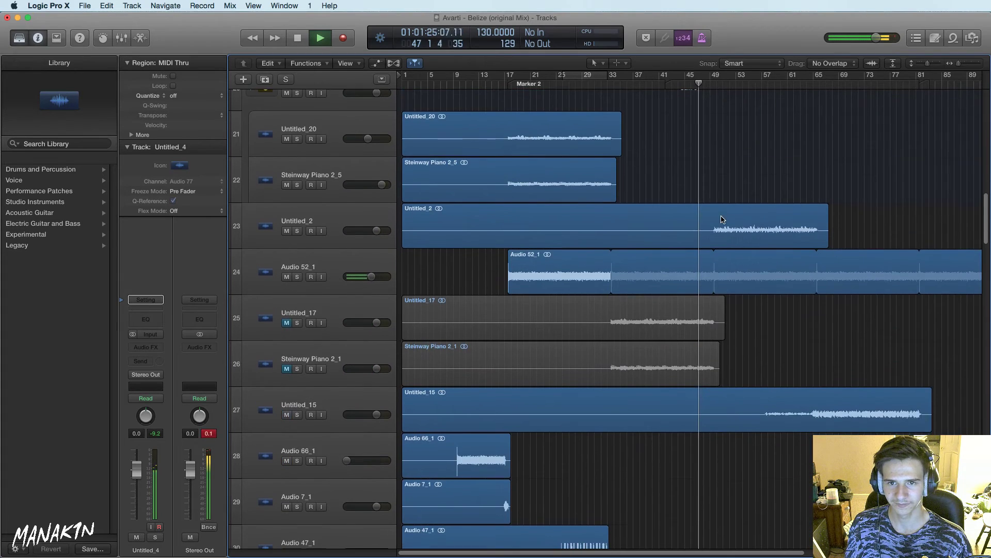
scroll(722, 219, "up", 9)
scroll(722, 219, "up", 10)
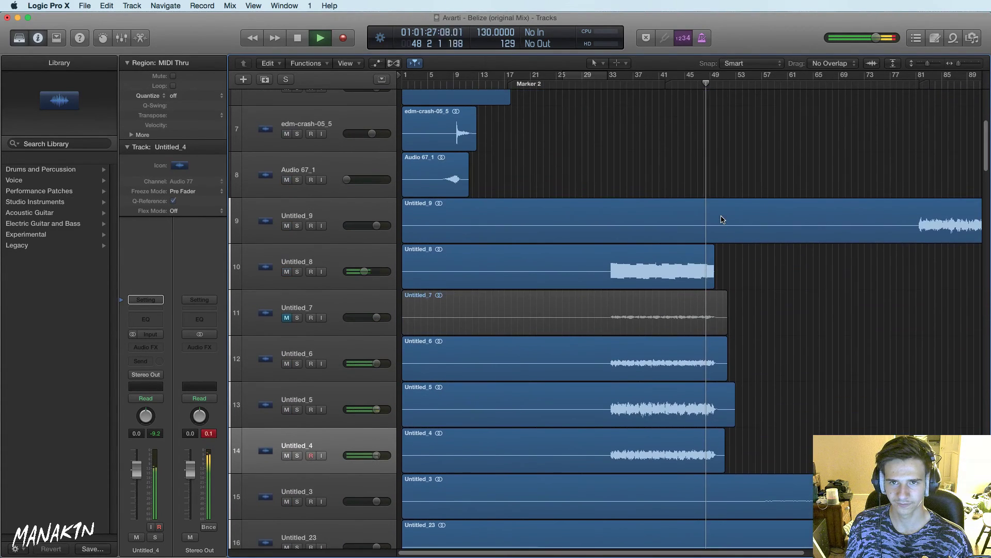
scroll(723, 219, "down", 20)
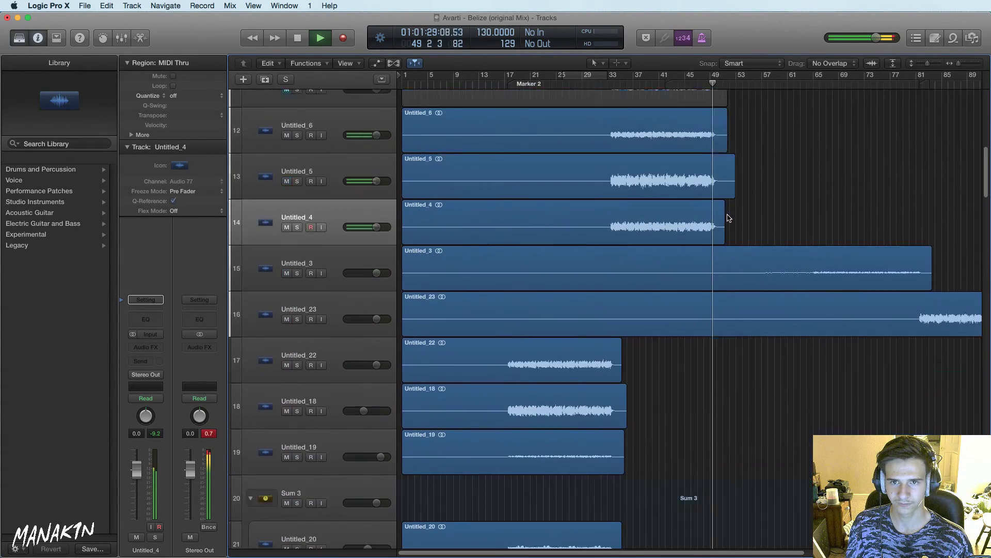
key("space")
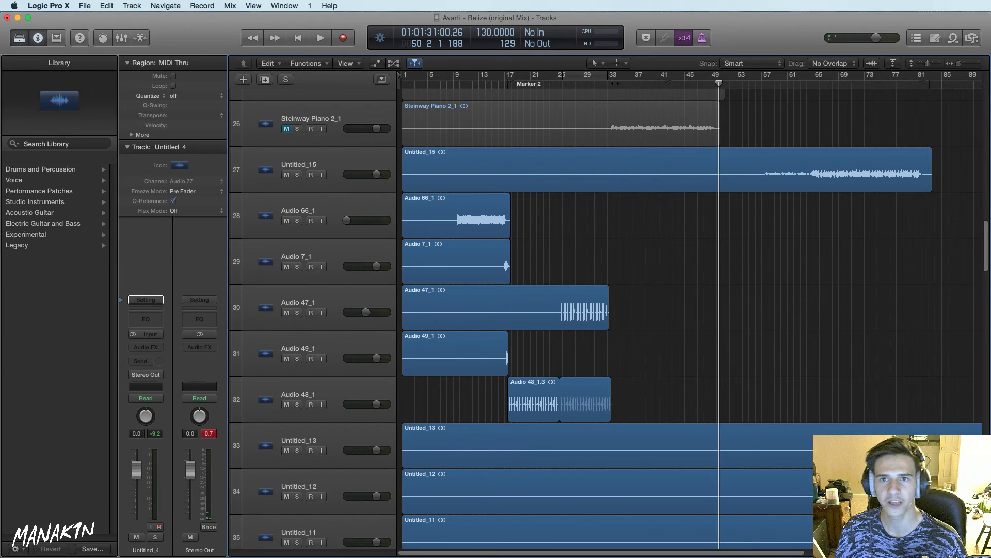
Play the section from about bar 33 and unmute Untitled_17 and Steinway Piano 2_1 during playback
left_click(615, 83)
key("space")
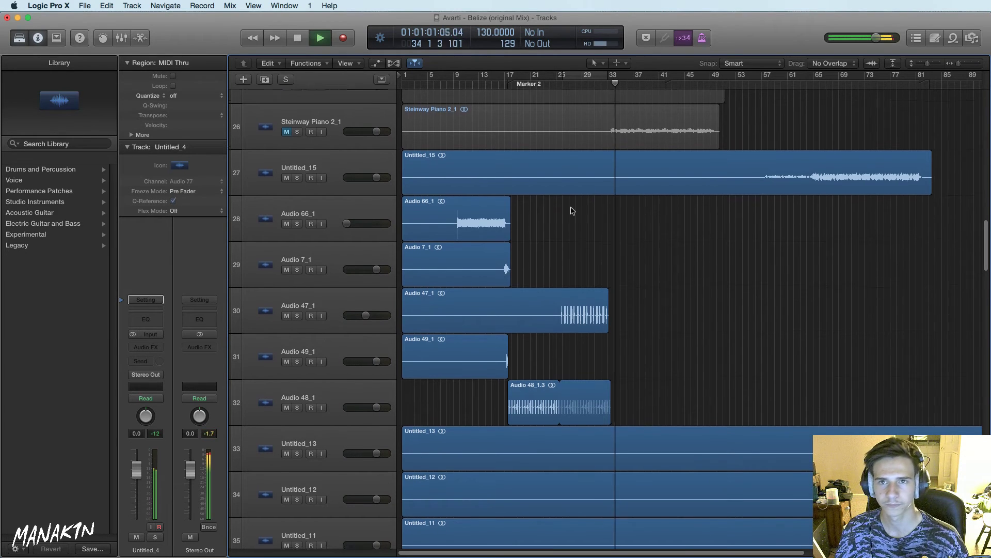
scroll(521, 206, "up", 3)
left_click(287, 218)
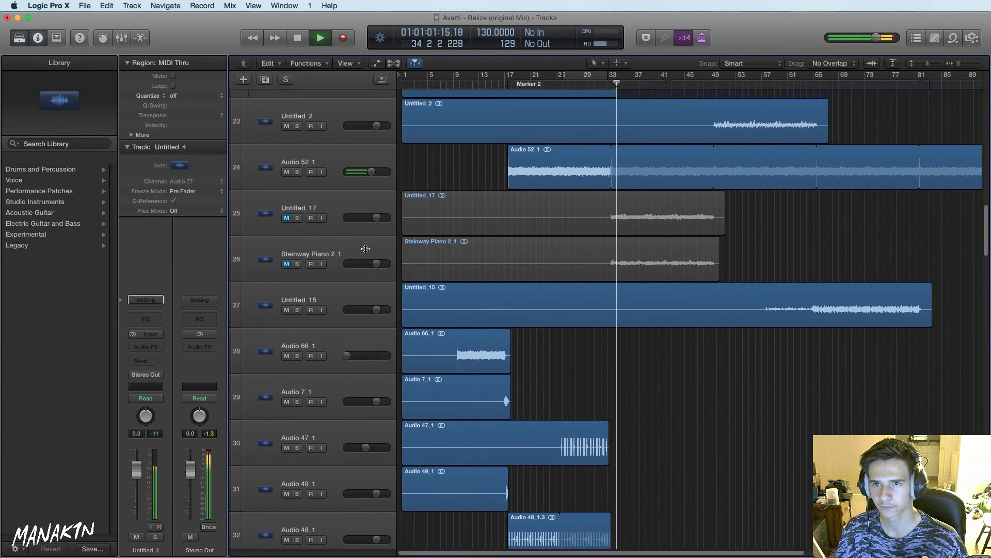
left_click(287, 218)
left_click(286, 264)
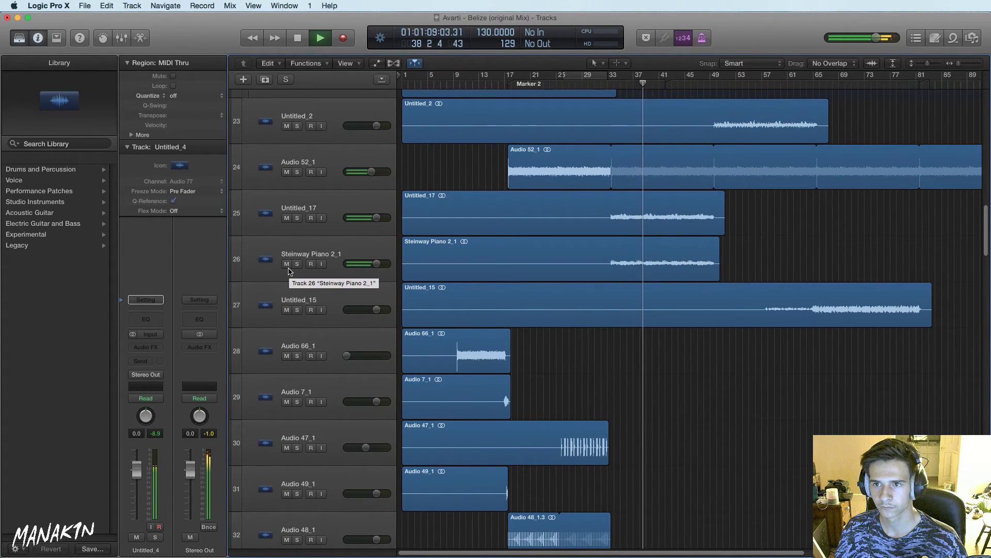
Mute Steinway Piano 2_1 and Untitled_17 briefly for comparison, stop playback at about bar 42, and unmute both tracks
left_click(288, 268)
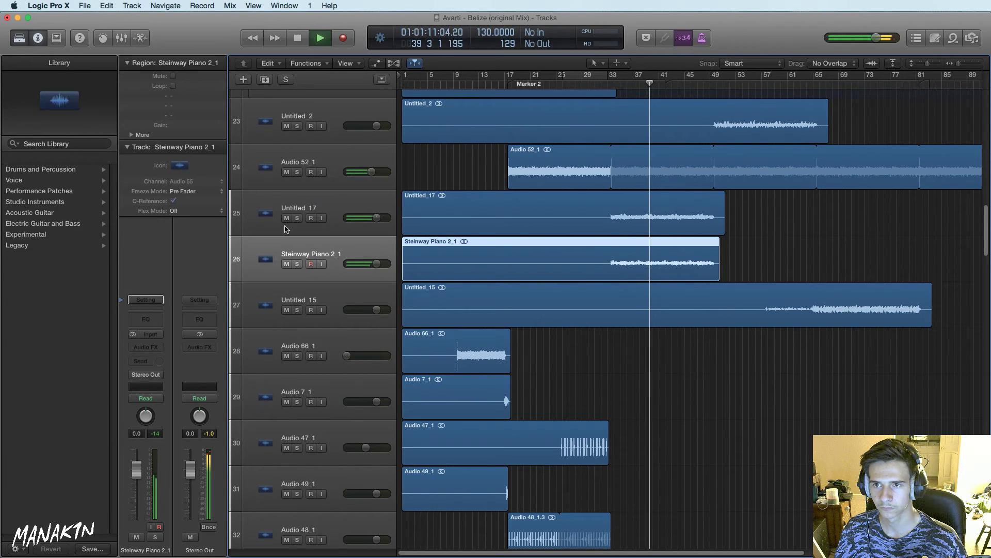
left_click(287, 264)
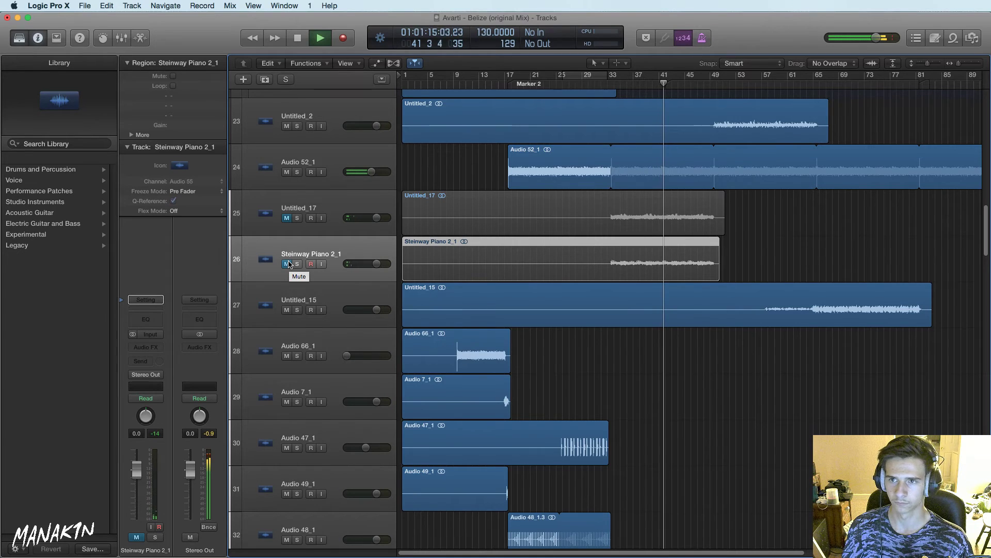
key("space")
left_click_drag(288, 264, 287, 217)
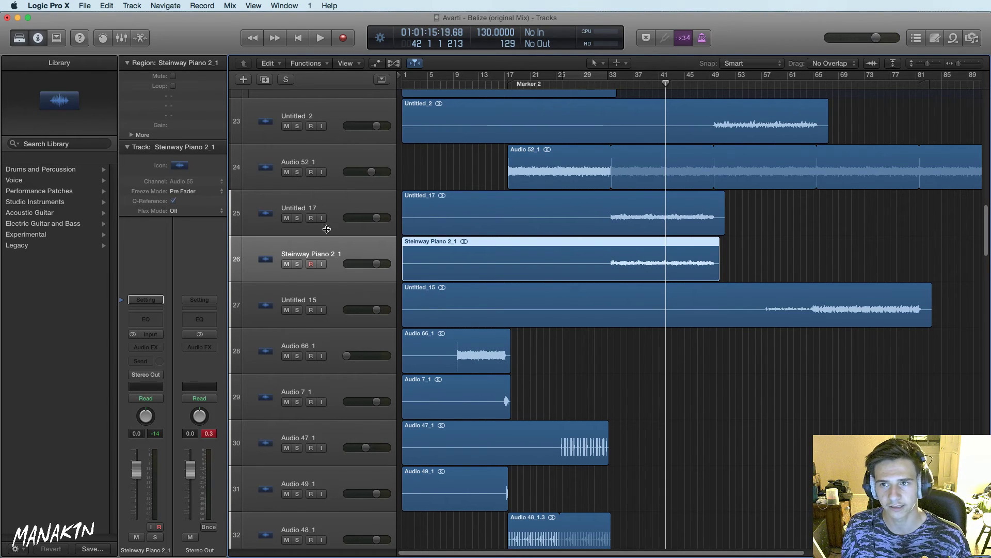
Solo Untitled_17 and Steinway Piano 2_1, and insert a Channel EQ at its default settings on Steinway Piano 2_1
left_click(297, 217)
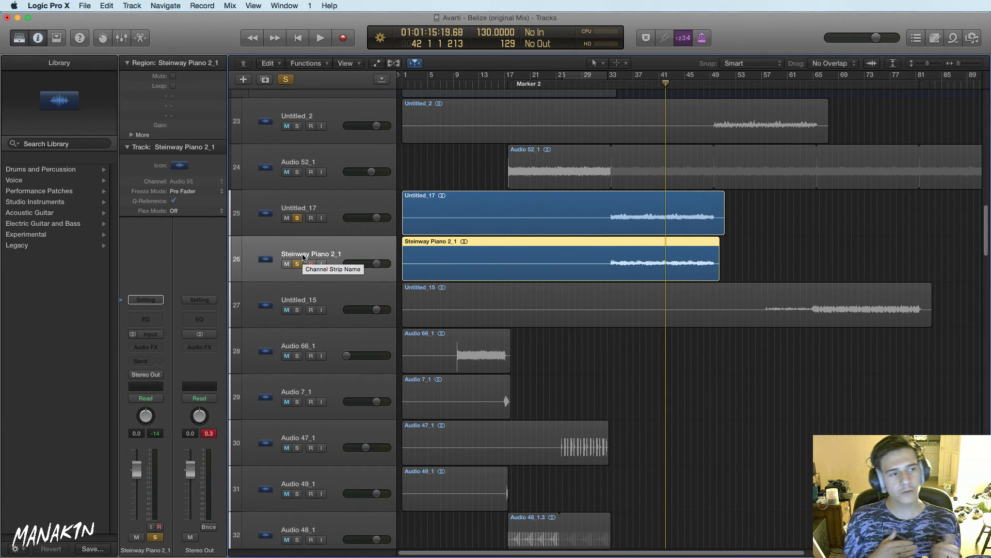
left_click(140, 319)
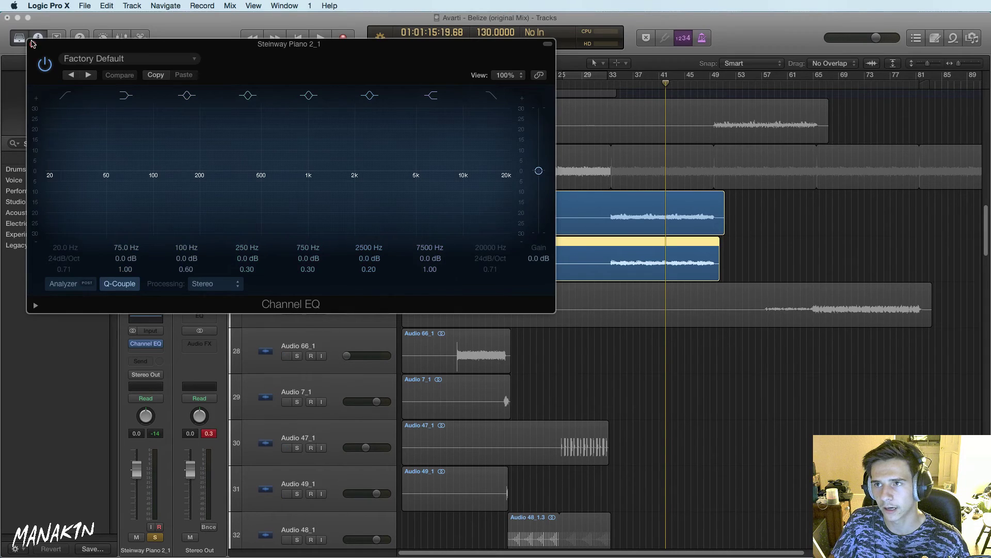
left_click(32, 43)
Replace the electric piano instrument on the Classic Electric Piano track with the Lethal instrument plug-in
scroll(518, 336, "up", 15)
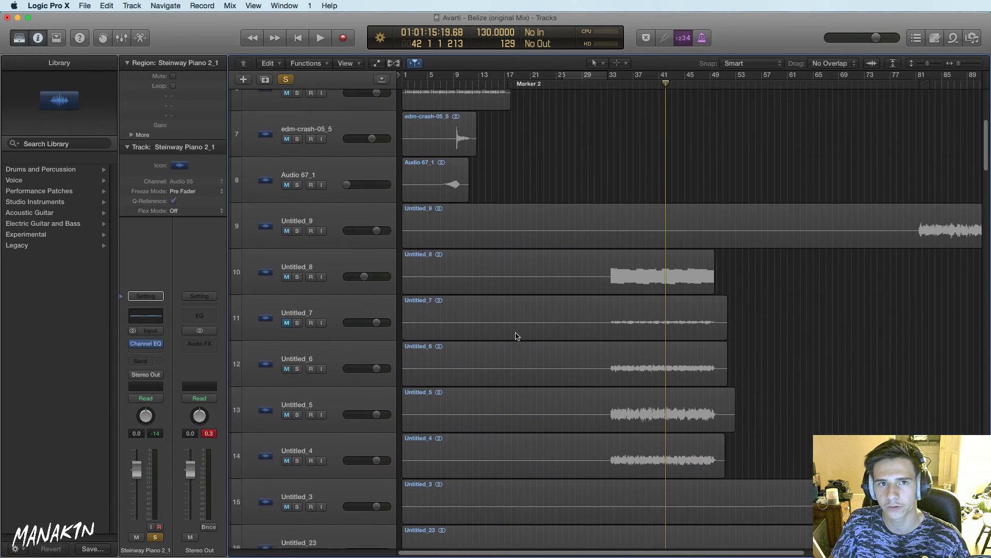
scroll(518, 336, "up", 5)
left_click(342, 97)
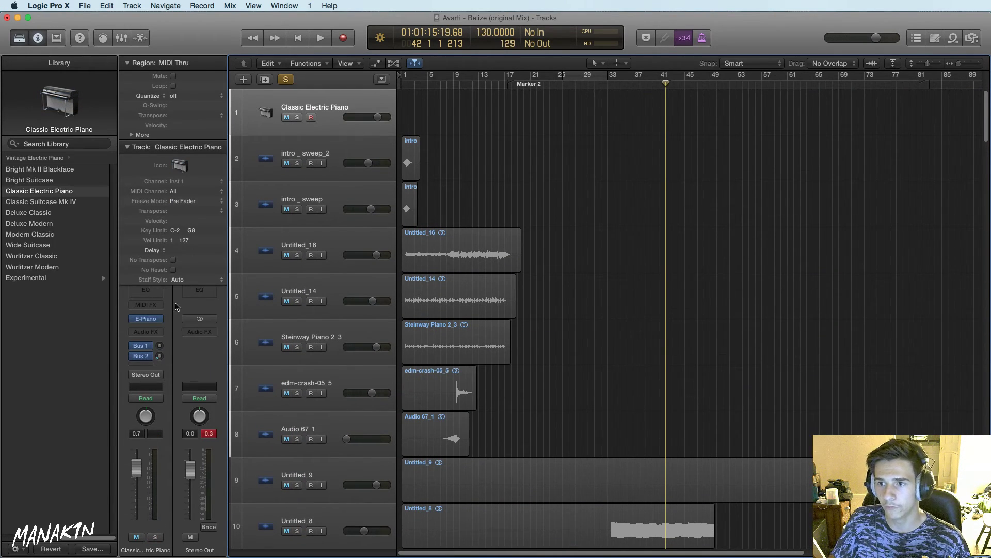
left_click(160, 319)
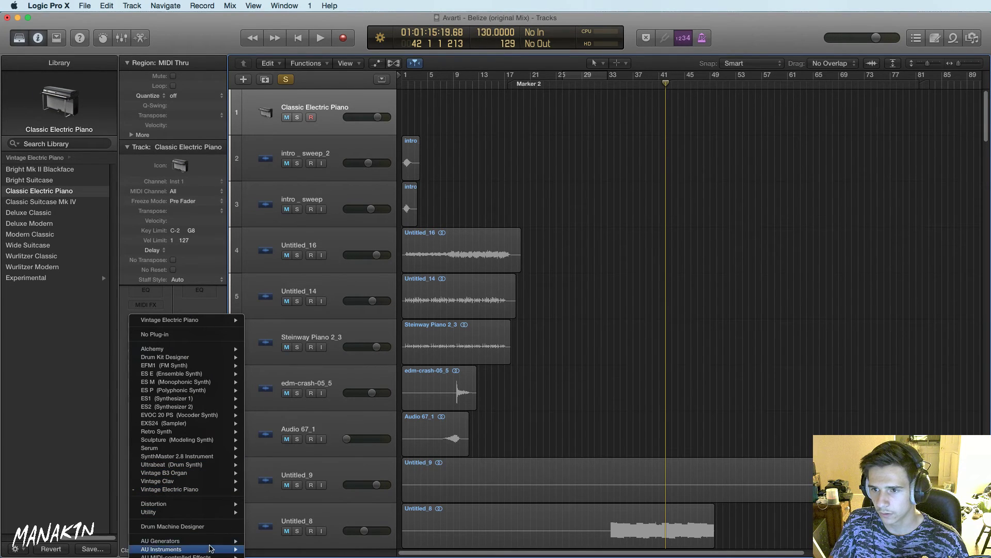
mouse_move(210, 550)
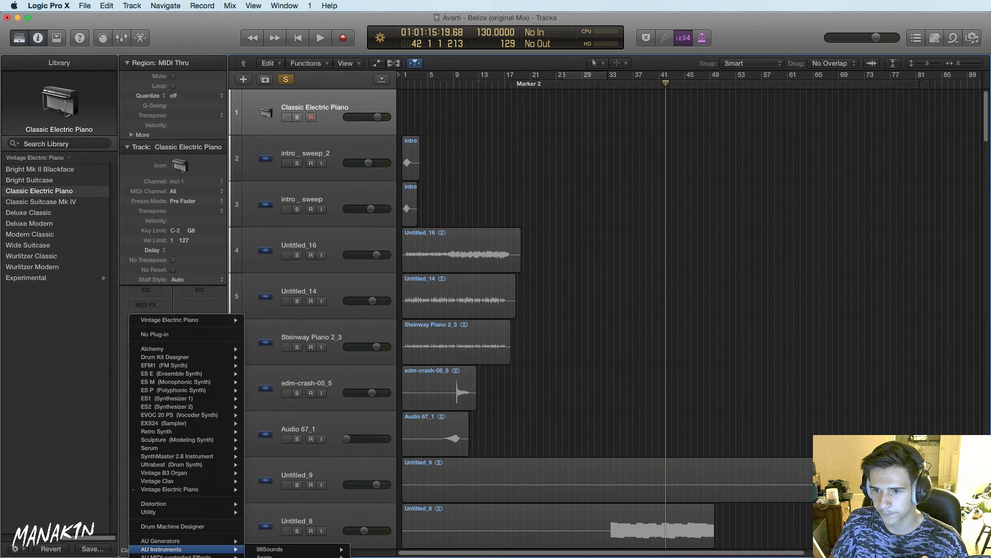
left_click(294, 550)
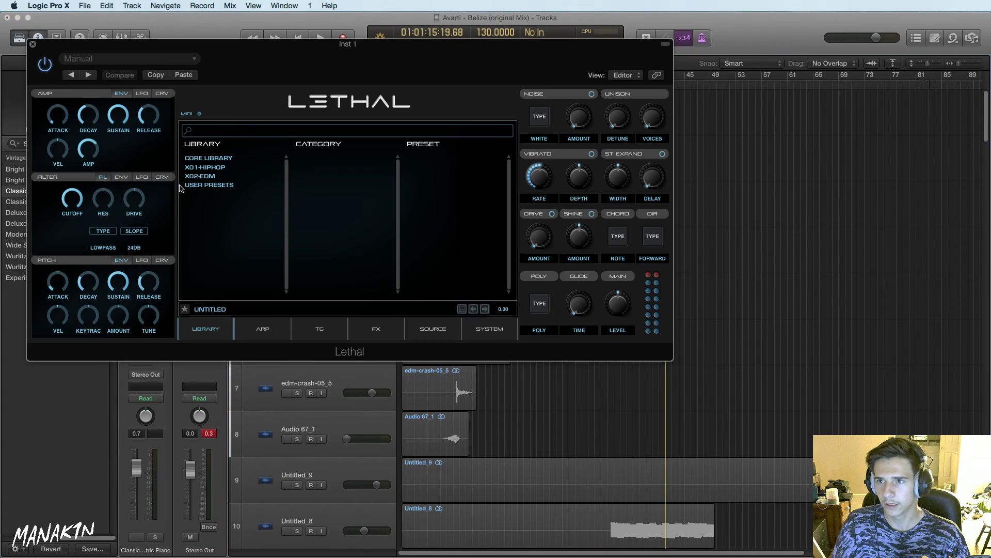
Choose the Keyboard 001 preset from Piano & Keys in Lethal's Core Library and turn off all track solos
left_click(228, 158)
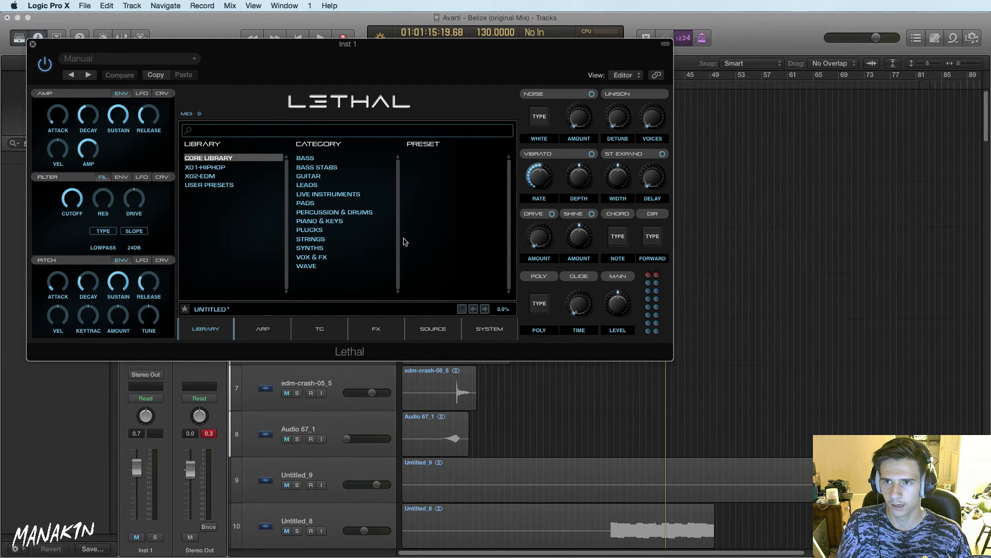
left_click(328, 222)
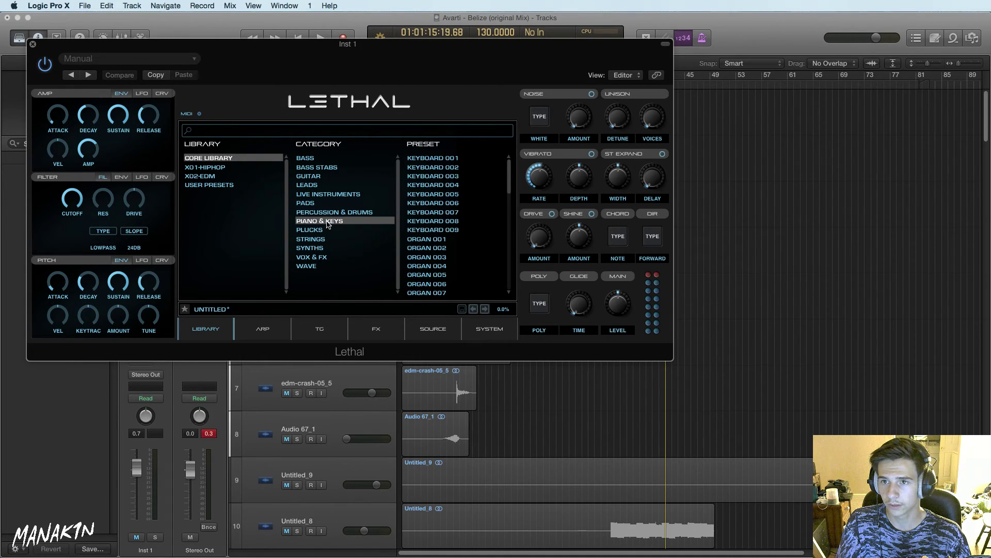
left_click(444, 158)
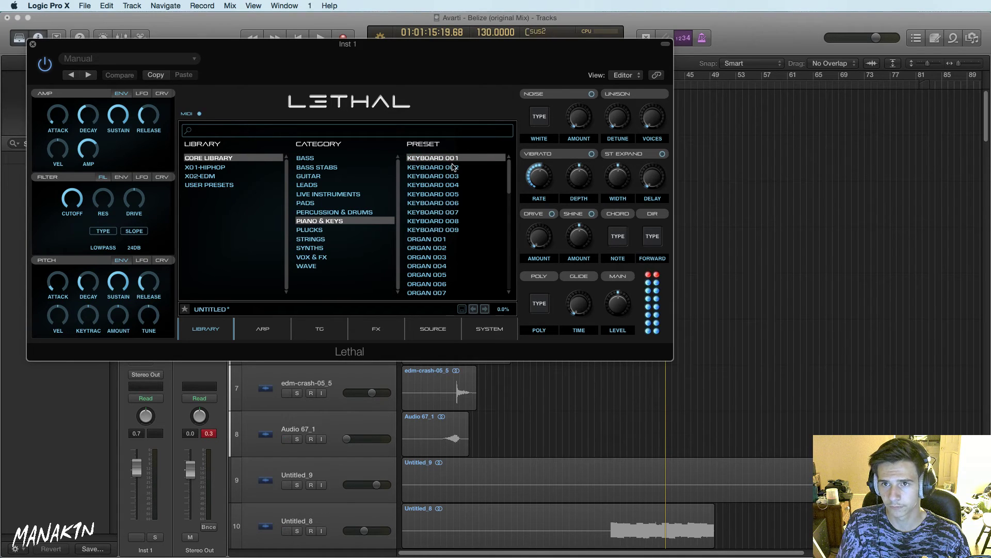
left_click_drag(424, 44, 659, 192)
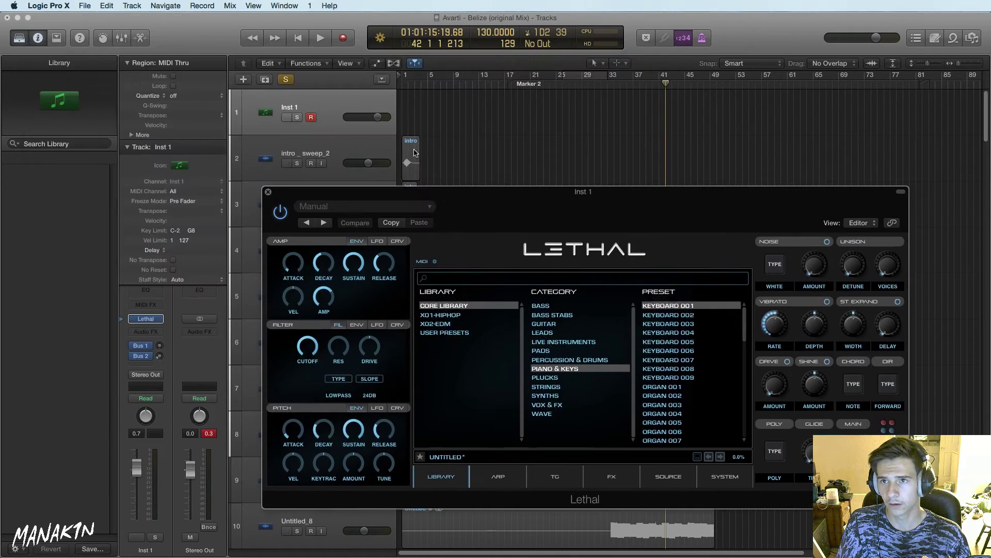
left_click(287, 80)
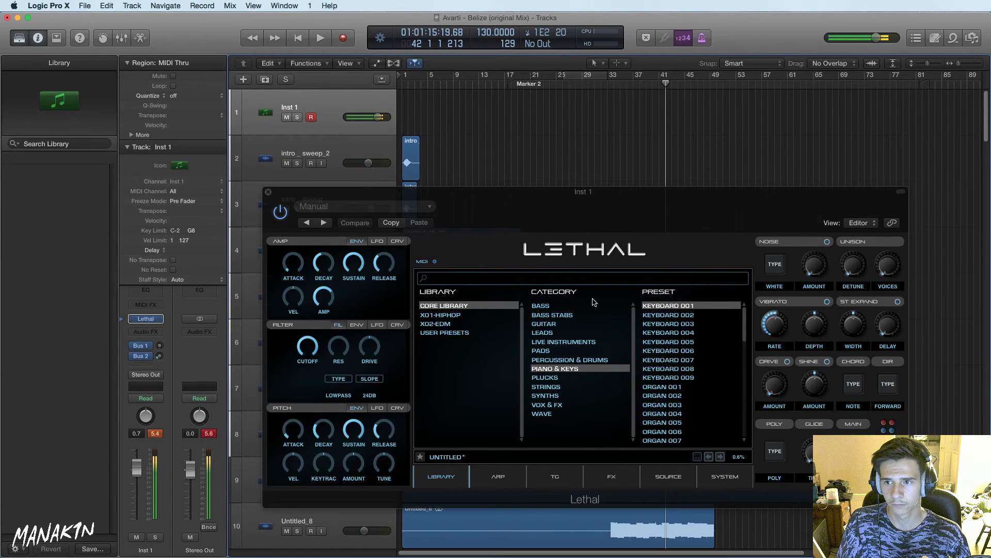
Audition Lethal's piano presets Piano Dance 001 through Piano Dance 009 in order, leaving Piano Dance 009 loaded
scroll(709, 341, "down", 3)
scroll(705, 355, "down", 15)
left_click(688, 352)
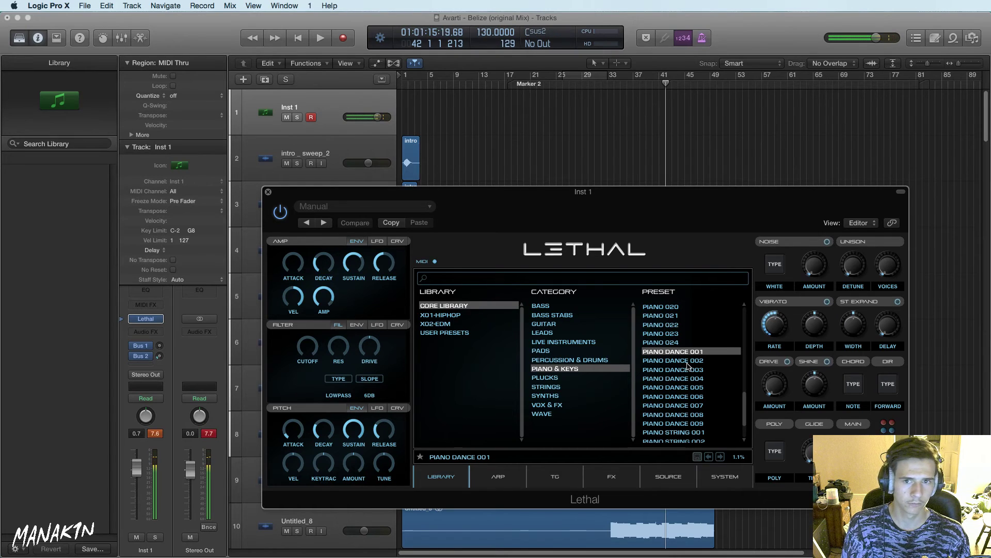
left_click(694, 362)
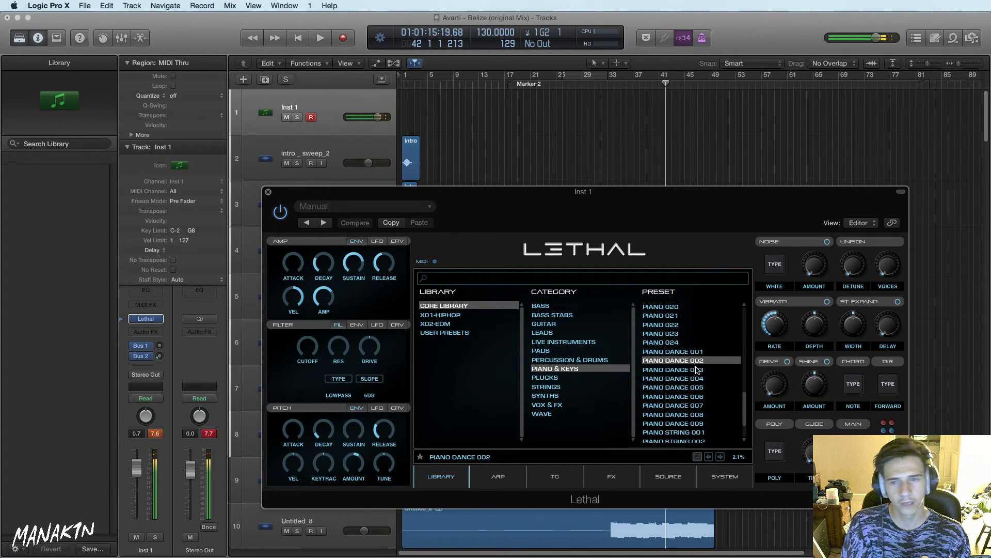
left_click(701, 370)
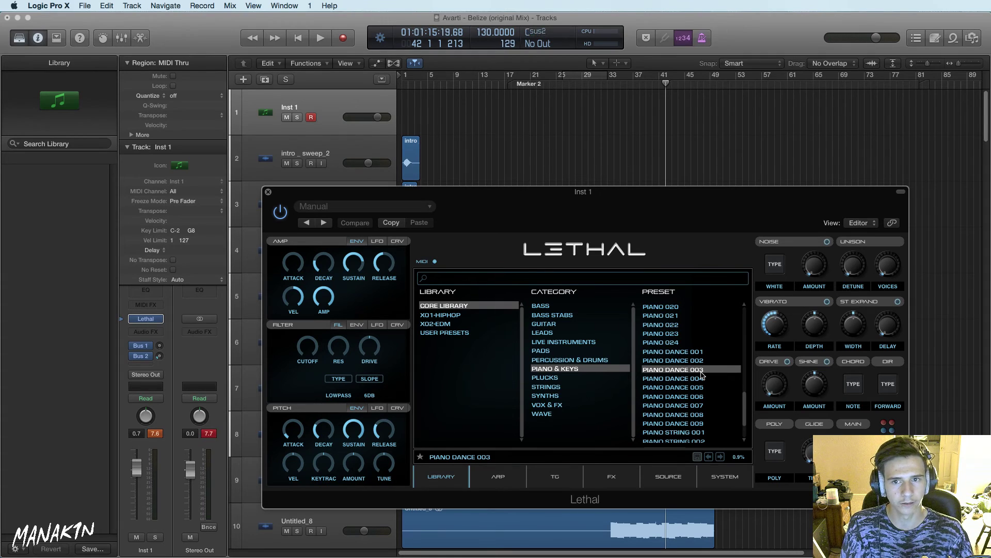
left_click(702, 379)
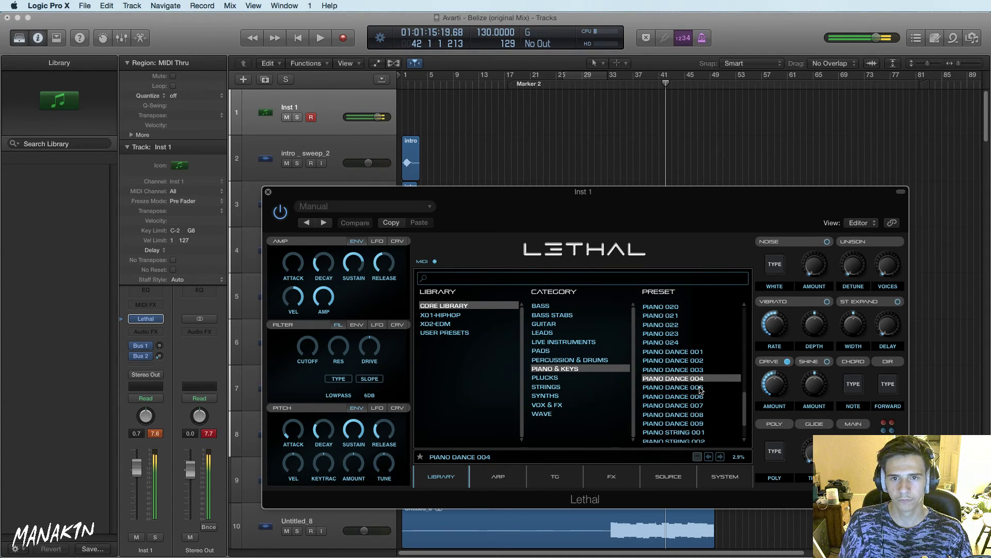
left_click(700, 387)
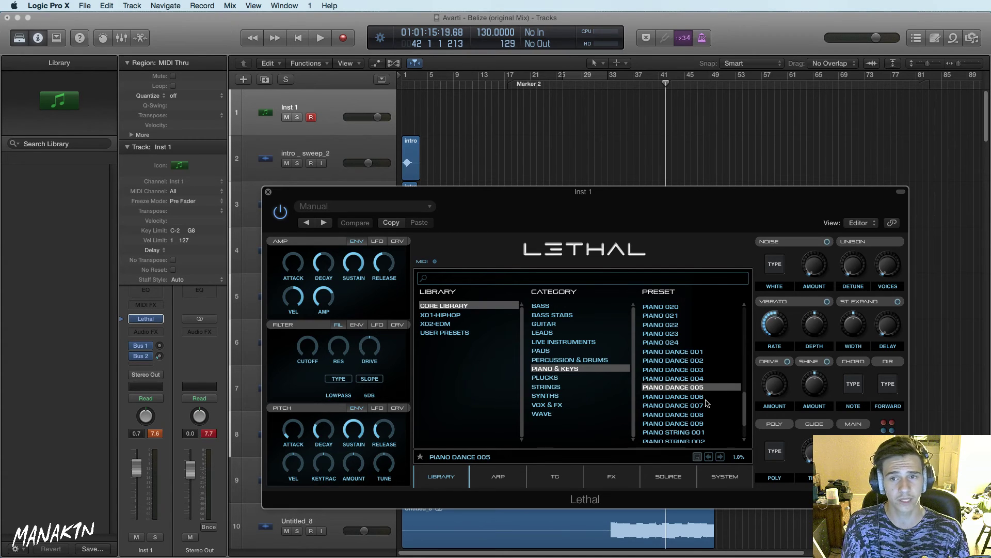
left_click(704, 400)
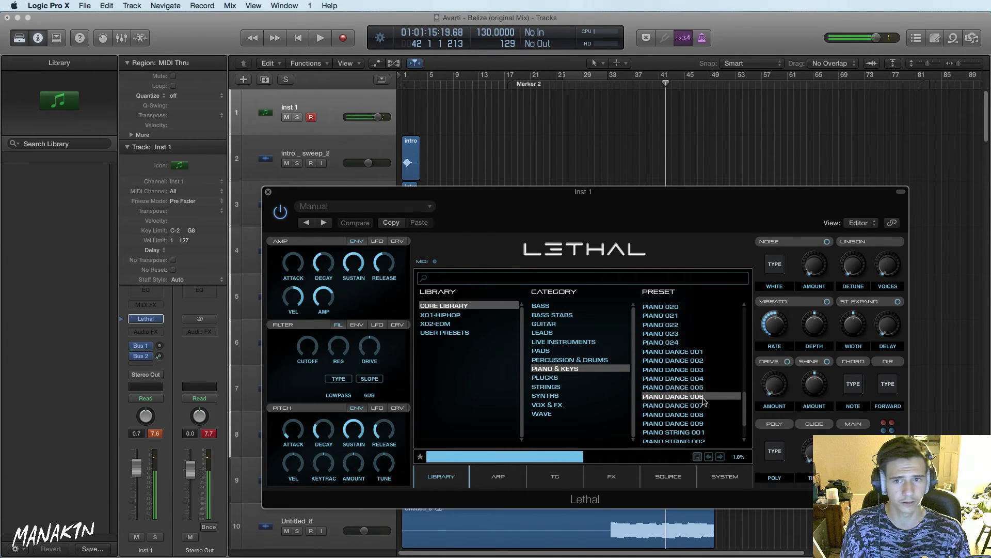
left_click(708, 407)
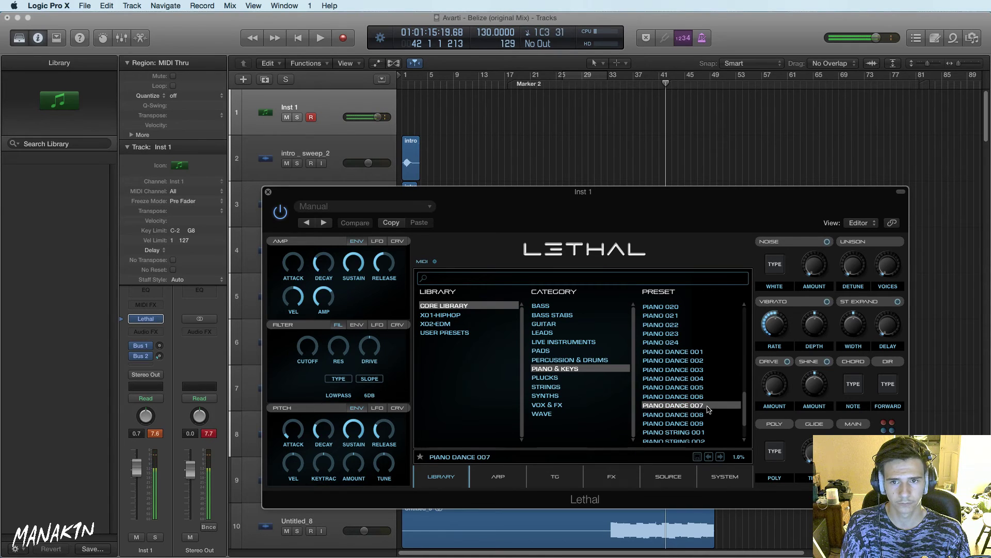
left_click(708, 415)
left_click(705, 424)
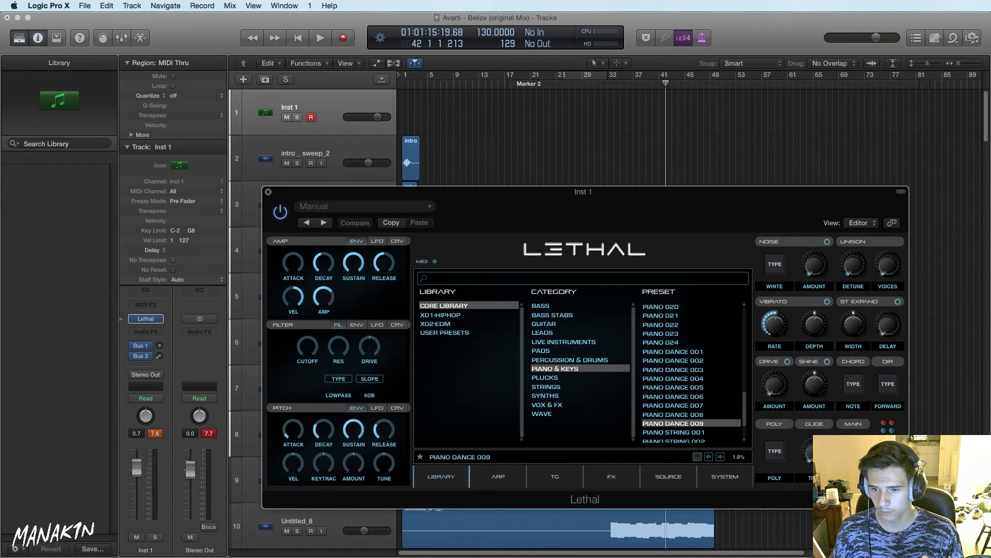
Close the Lethal instrument window and zoom the arrangement out to a compact overview of all tracks
key("super+Tab")
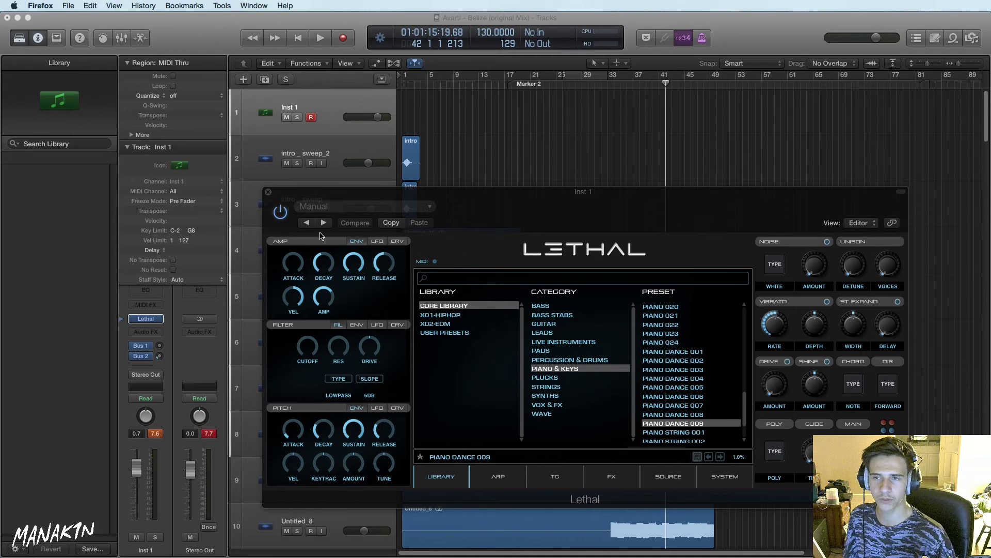
left_click(268, 192)
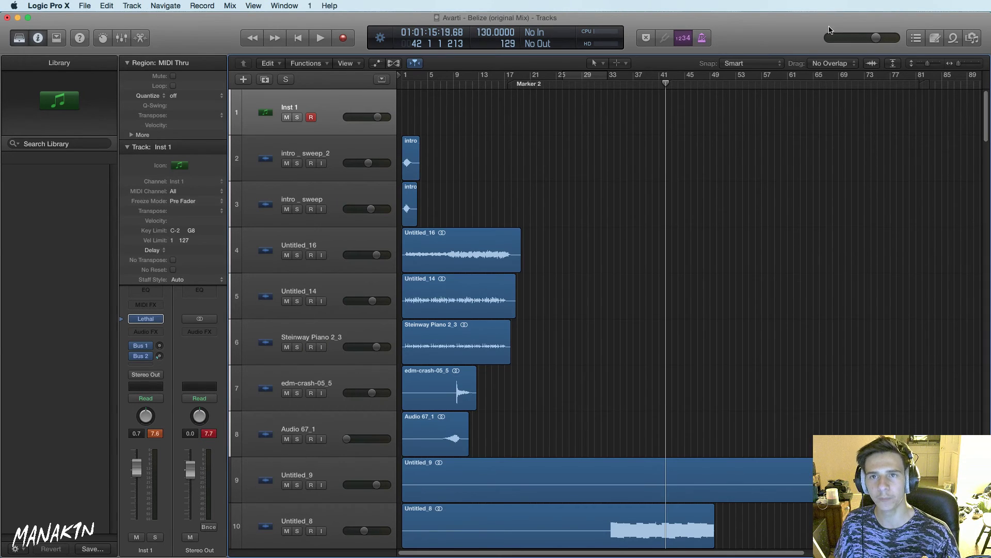
left_click(955, 63)
left_click_drag(928, 63, 920, 62)
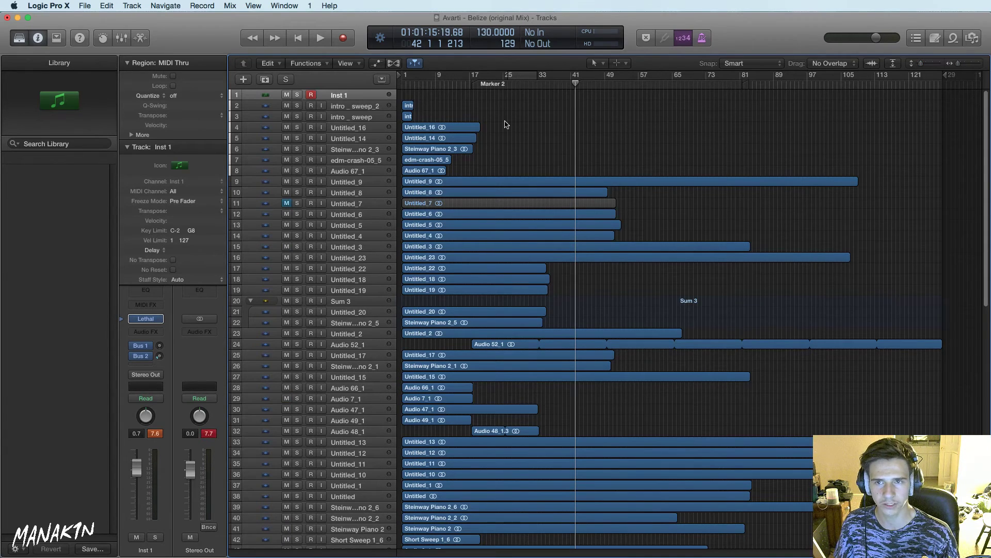
Play the arrangement from the beginning to about bar 35 while following the active tracks, then switch to Firefox
key("super+Tab")
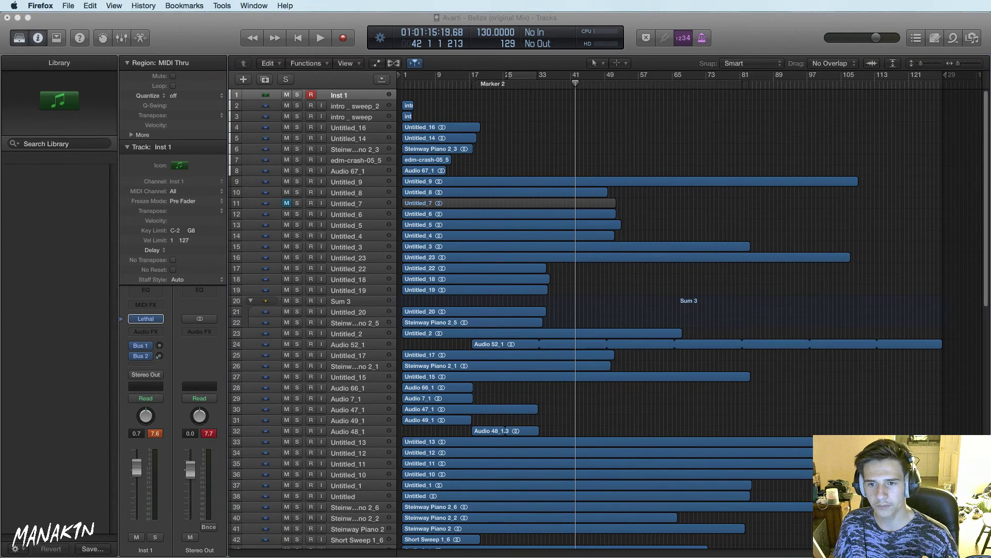
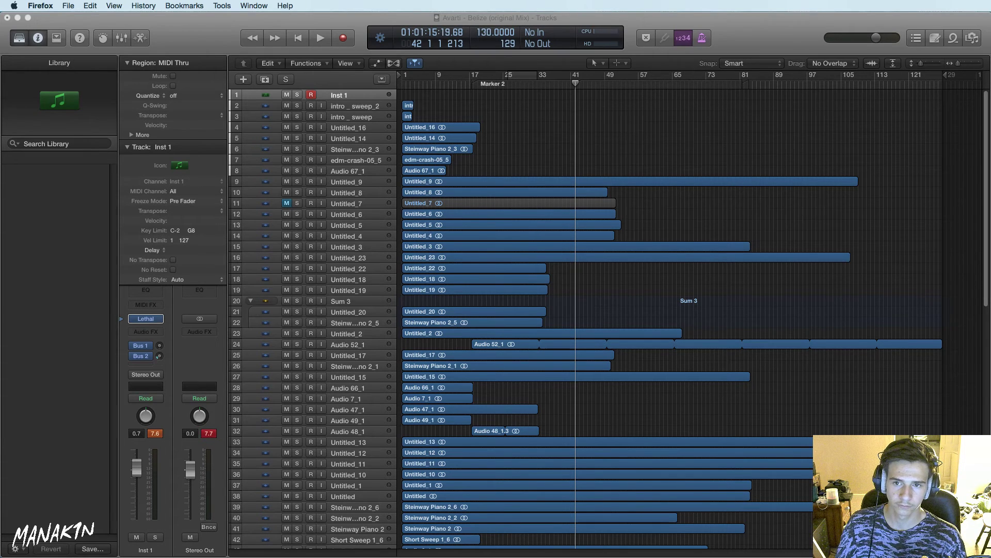
left_click(670, 410)
key("Return")
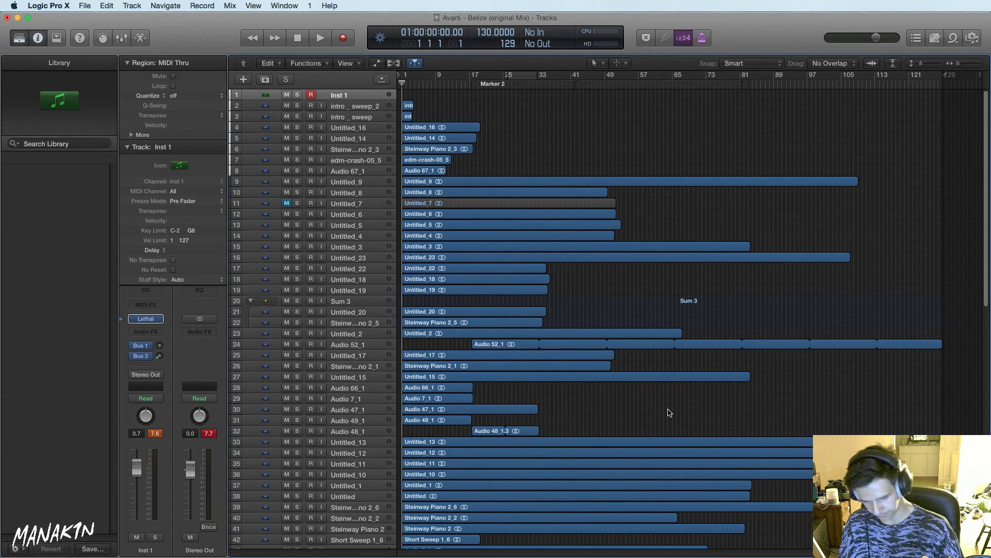
key("space")
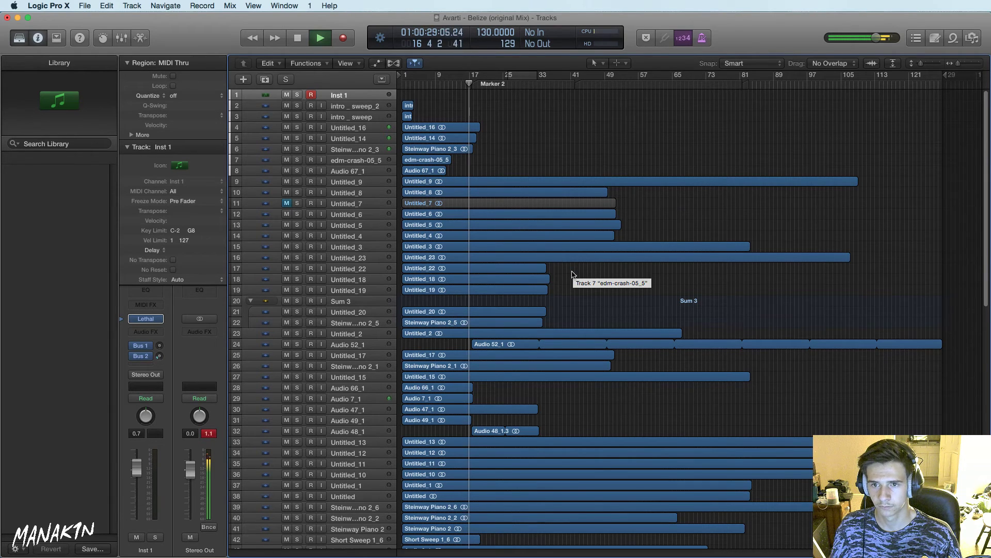
scroll(572, 275, "down", 2)
scroll(572, 274, "down", 3)
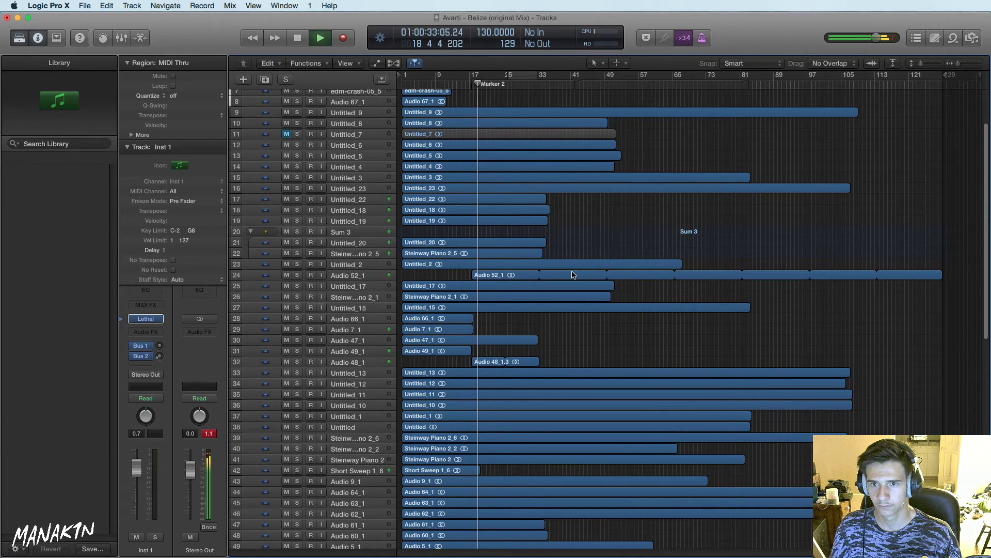
scroll(493, 186, "down", 1)
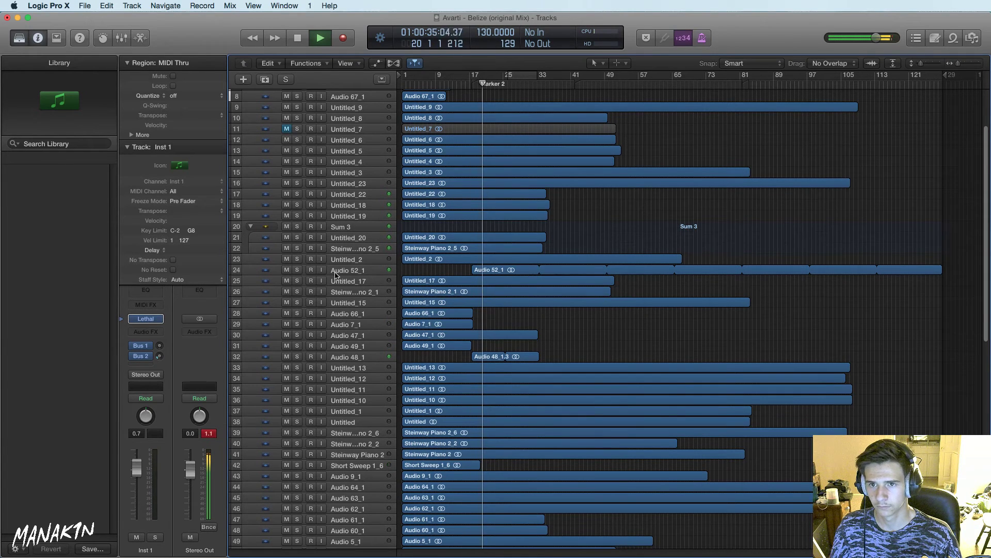
scroll(434, 305, "up", 4)
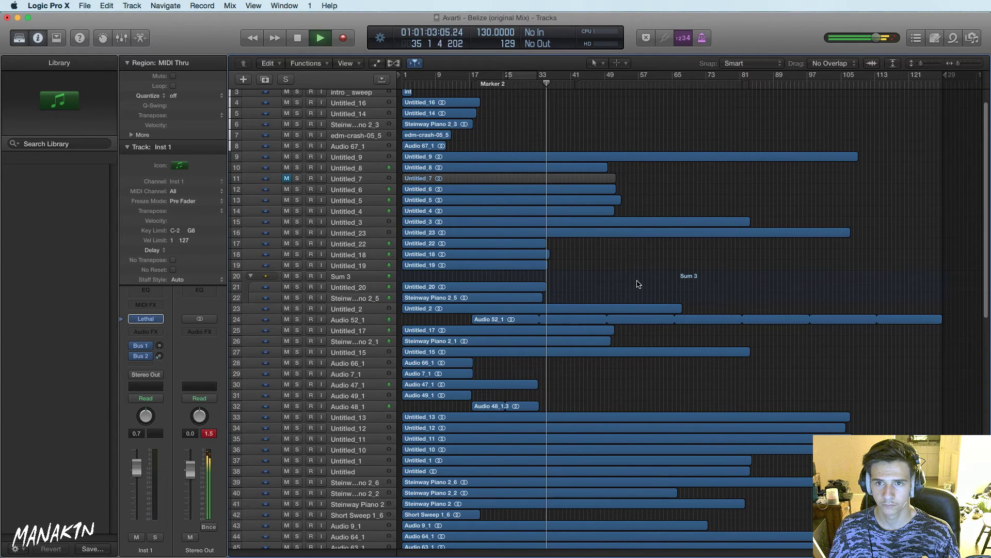
key("space")
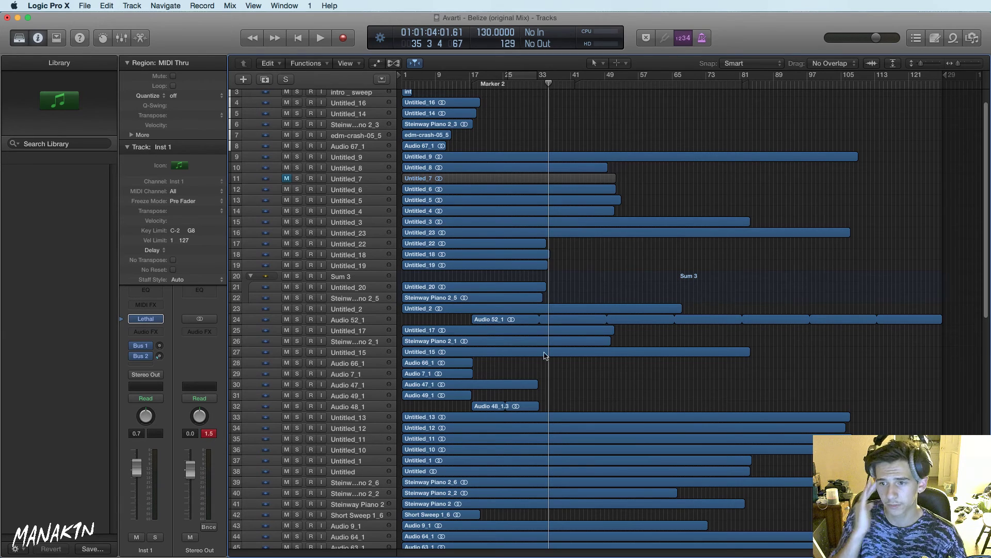
key("super+Tab")
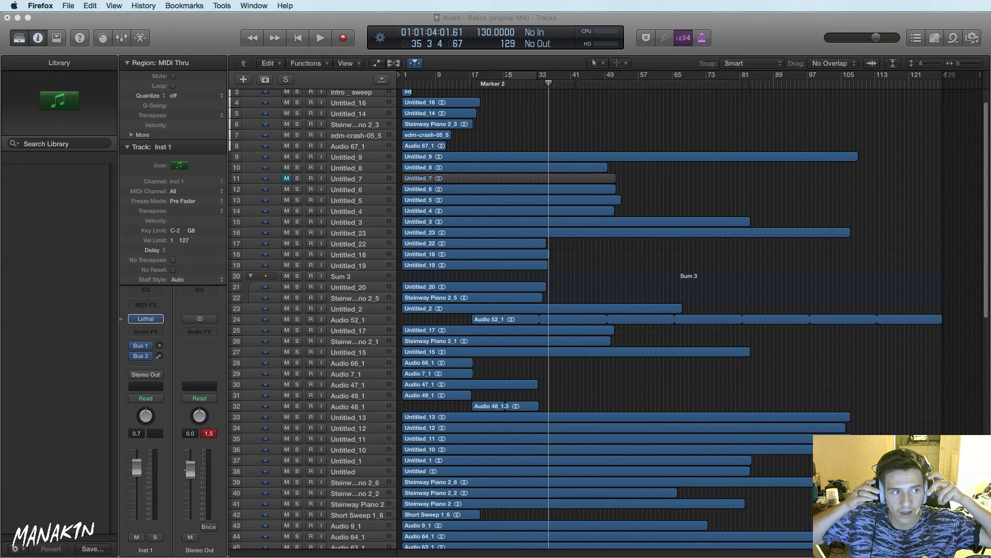
Play the Belize arrangement from about bar 51, skipping forward through the later sections to about bar 105, and stop playback
scroll(646, 187, "down", 15)
scroll(654, 186, "up", 15)
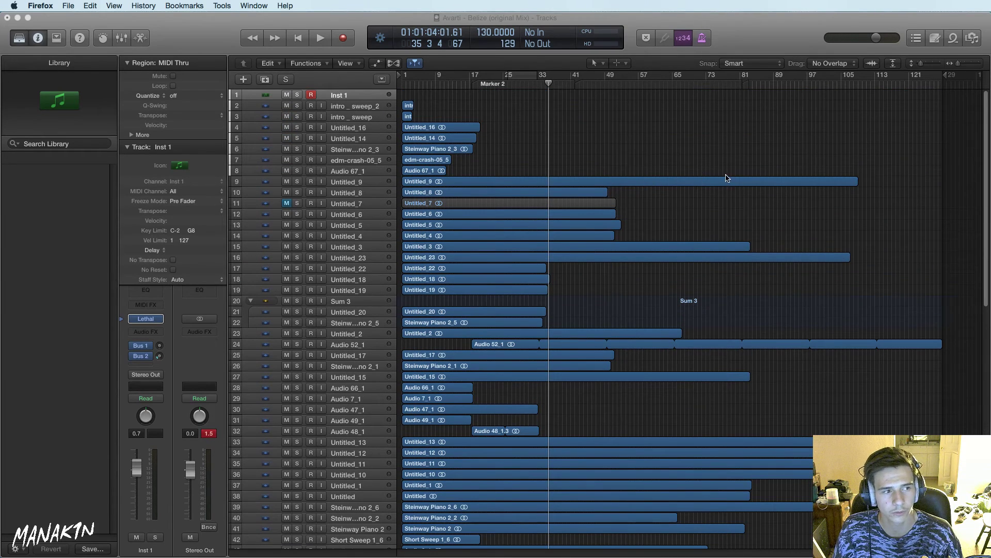
left_click(615, 88)
key("space")
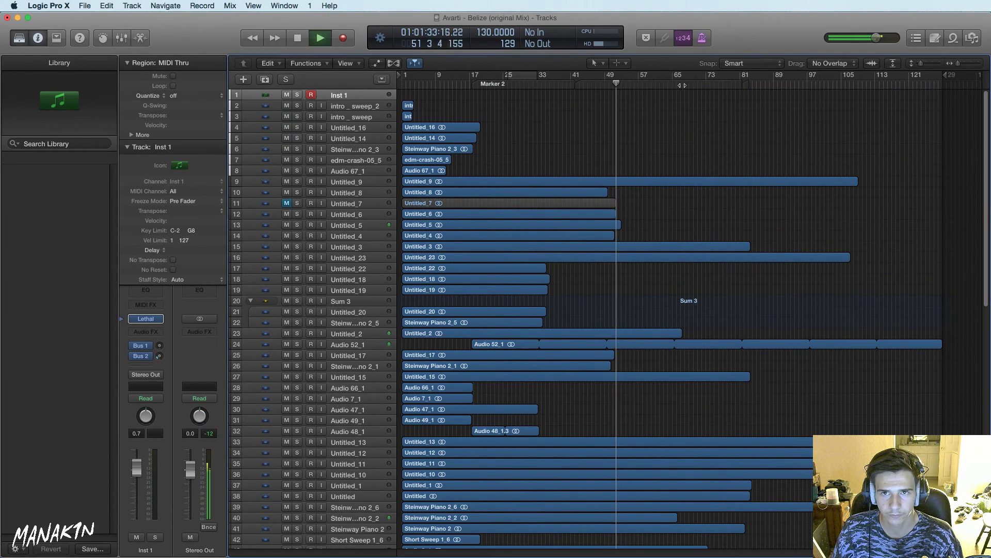
left_click(686, 85)
left_click_drag(708, 84, 847, 86)
key("space")
Look through the whole track list down to the AG_RISERS_FX_5_131 track and return to the first track
scroll(697, 188, "down", 15)
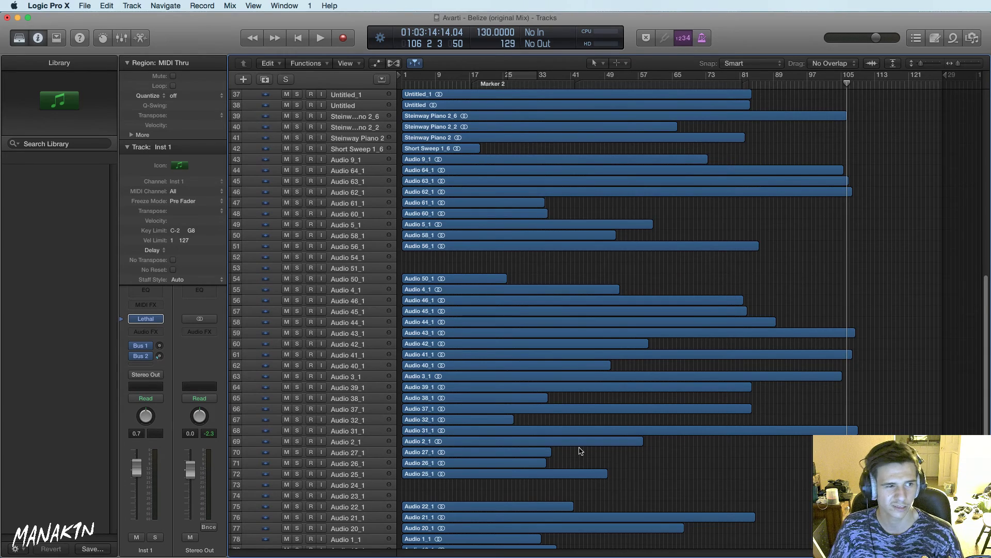
scroll(573, 447, "up", 15)
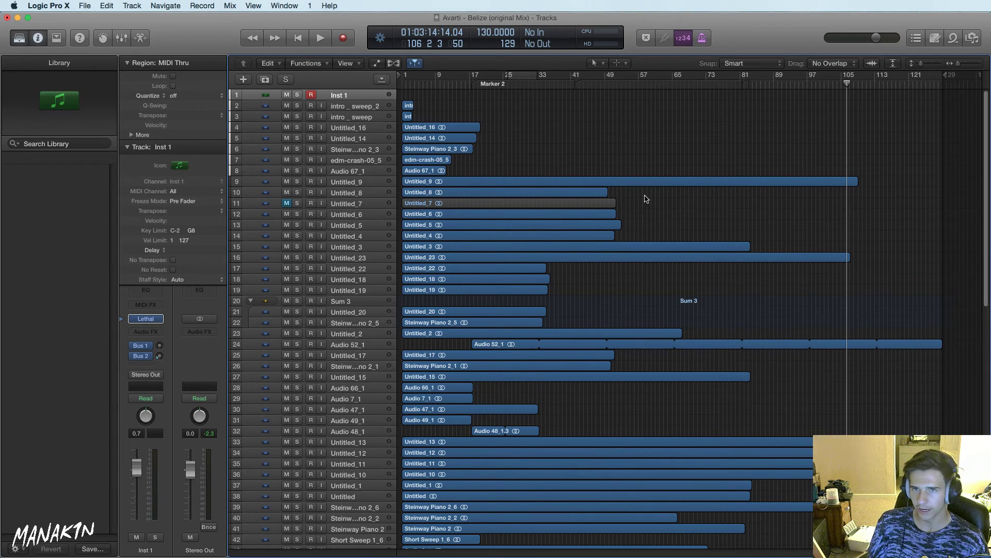
scroll(648, 315, "down", 5)
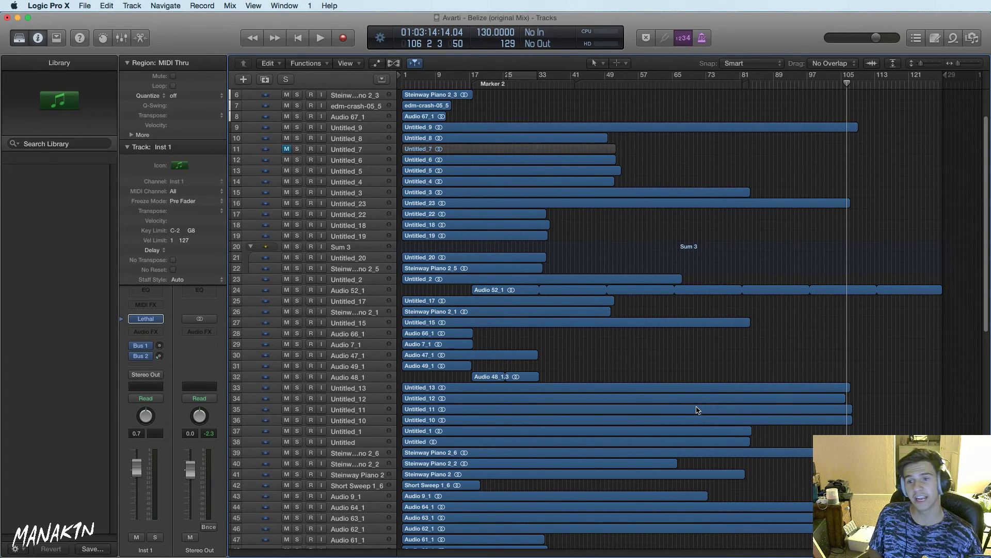
scroll(697, 485, "down", 10)
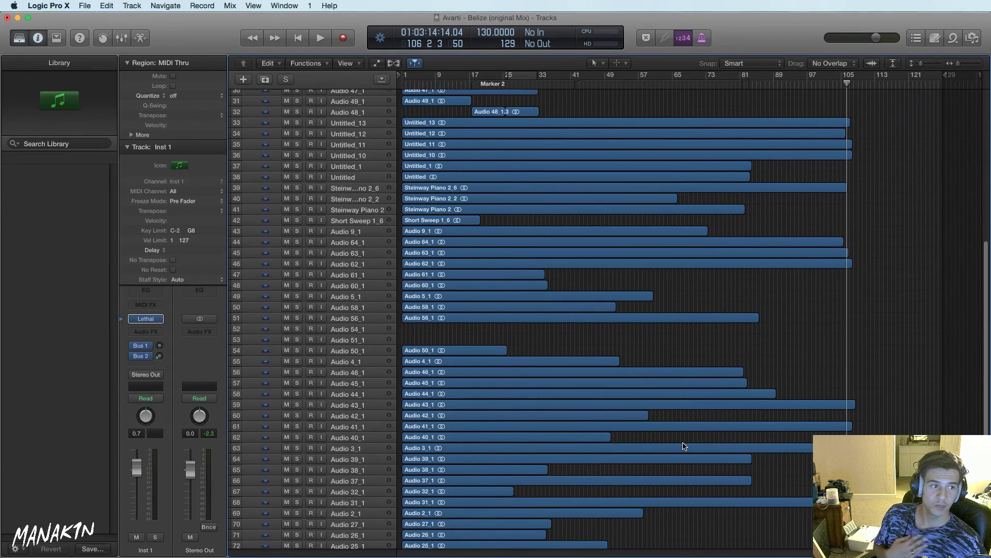
scroll(684, 446, "down", 8)
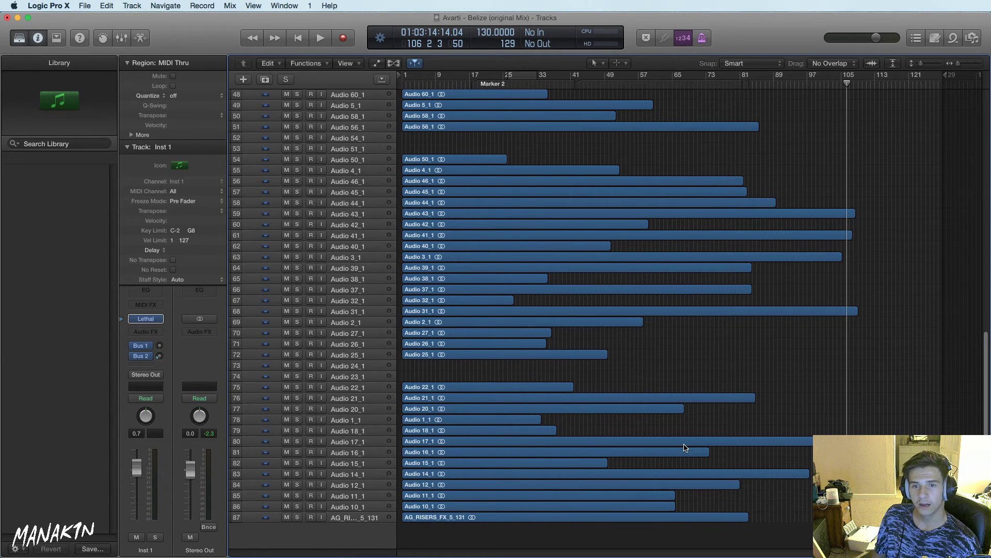
scroll(685, 447, "up", 20)
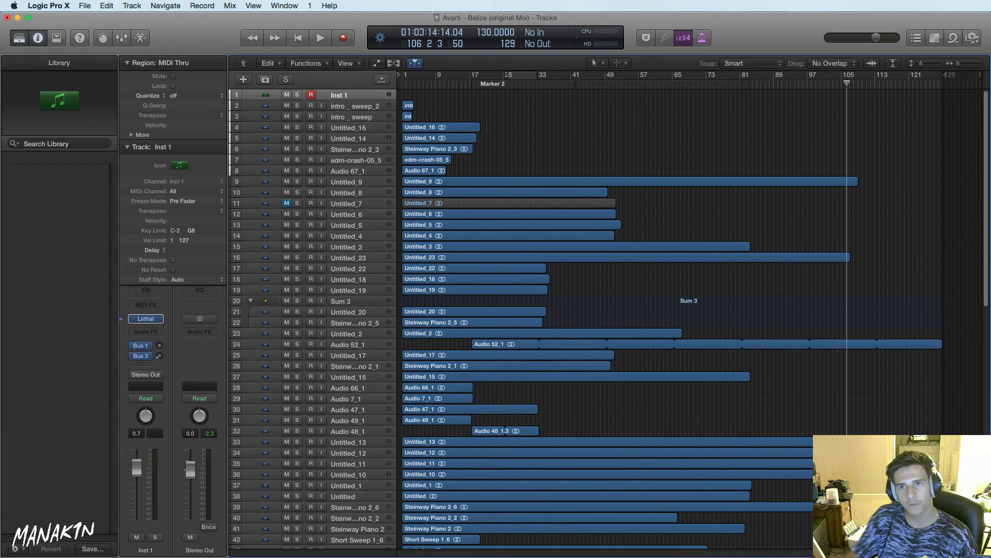
key("super+Tab")
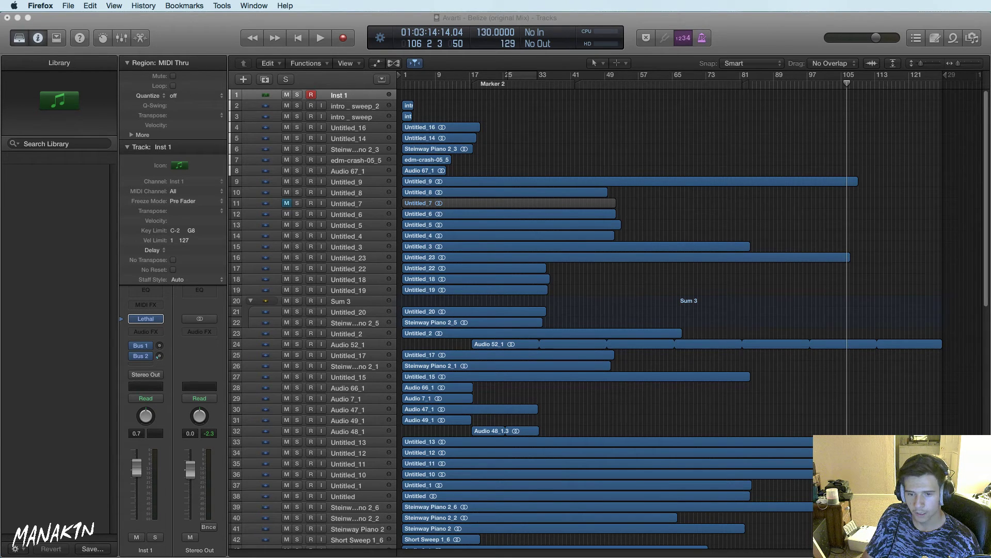
key("super+Tab")
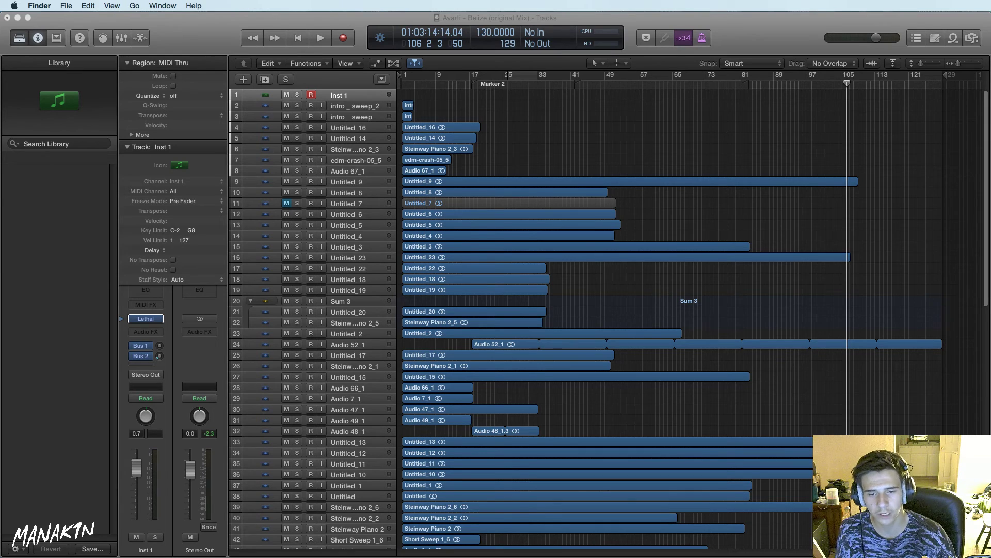
key("super+Tab")
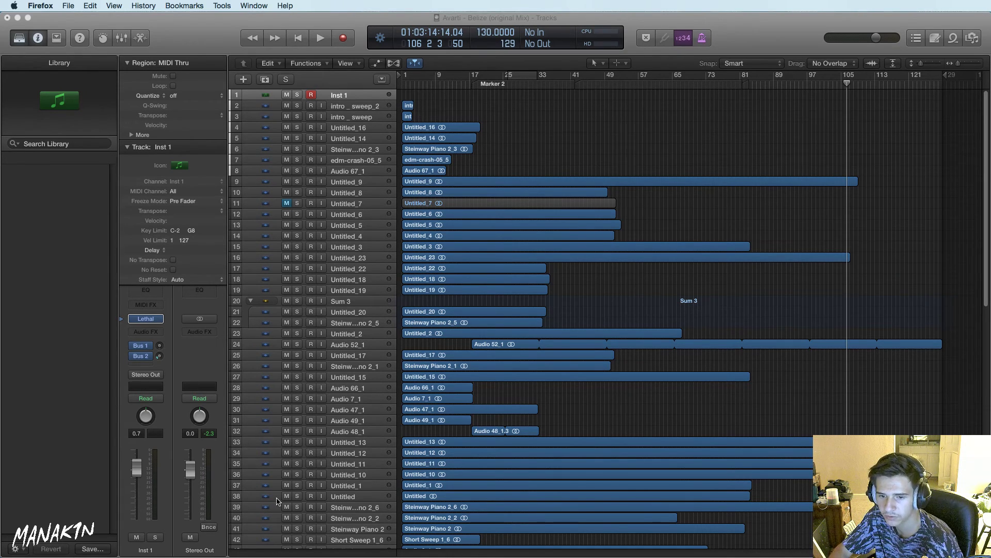
left_click(70, 6)
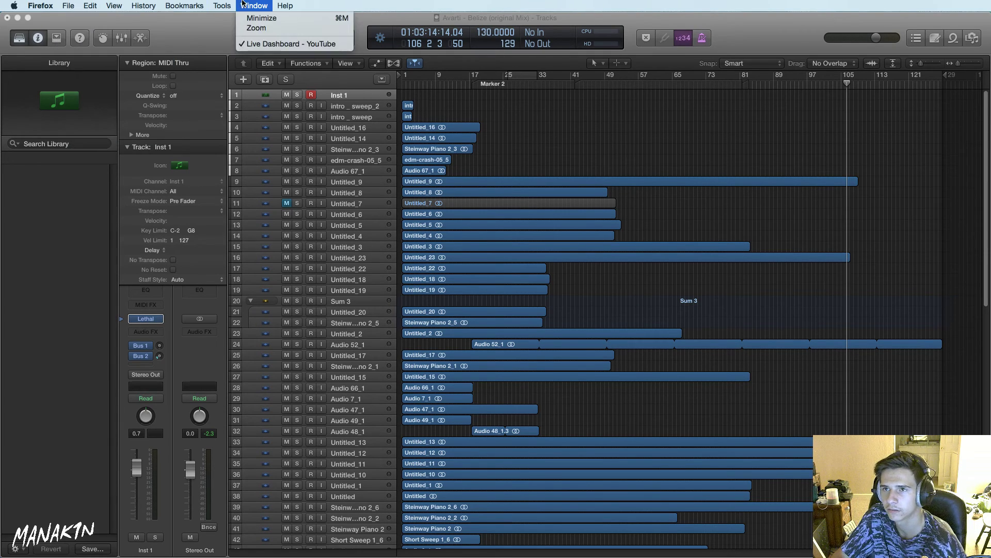
Return to Logic Pro X and open the Take This Town-Master Edit project, saving the current one
key("super+Tab")
left_click(84, 6)
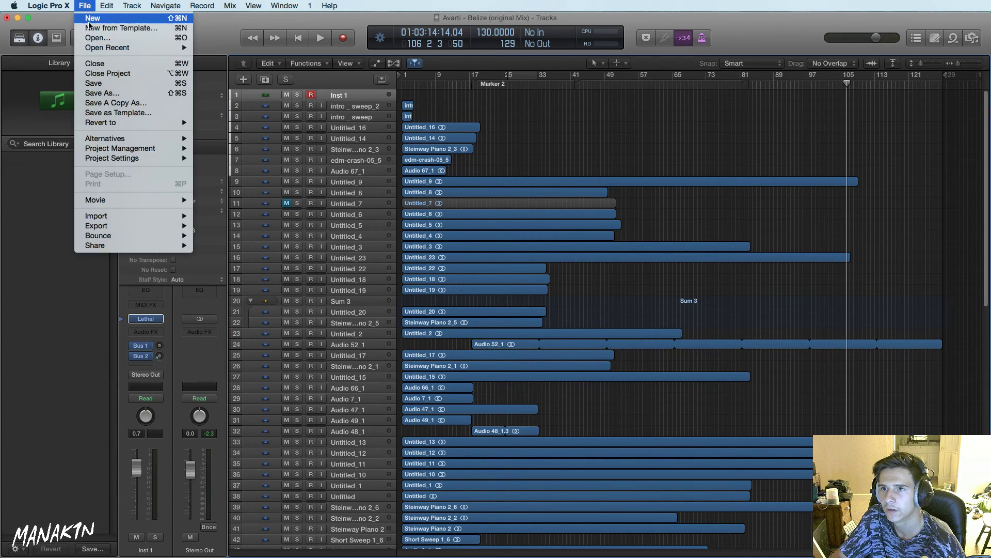
left_click(93, 36)
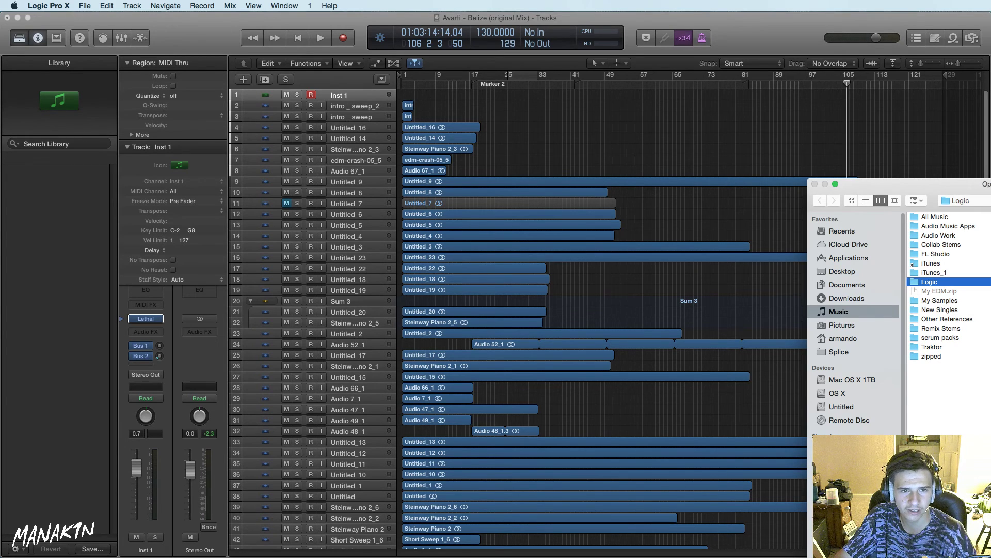
key("t")
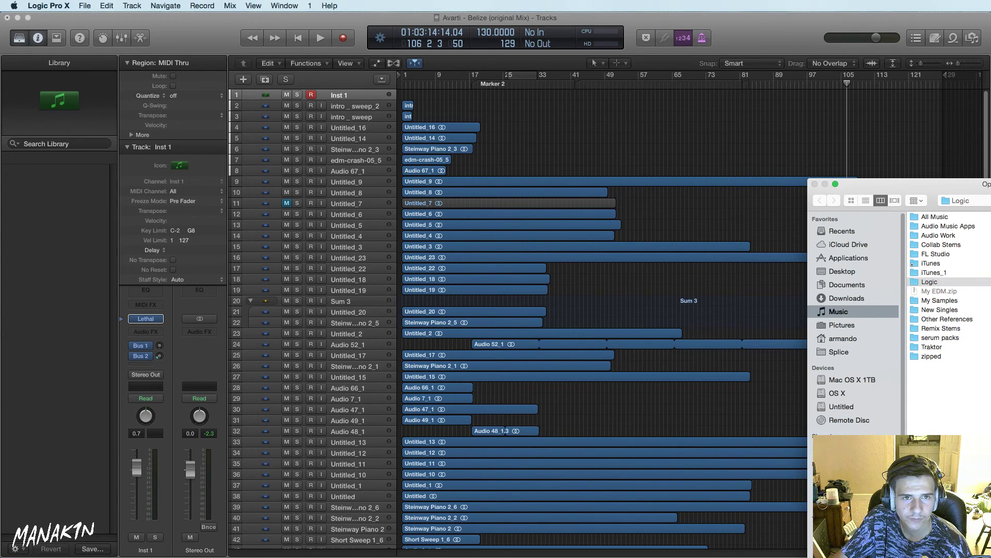
key("Return")
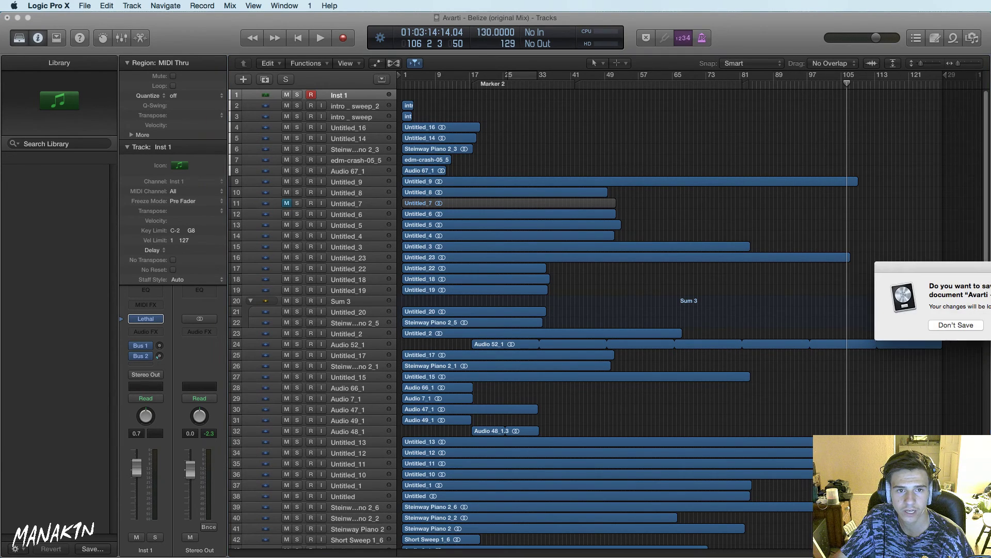
key("Return")
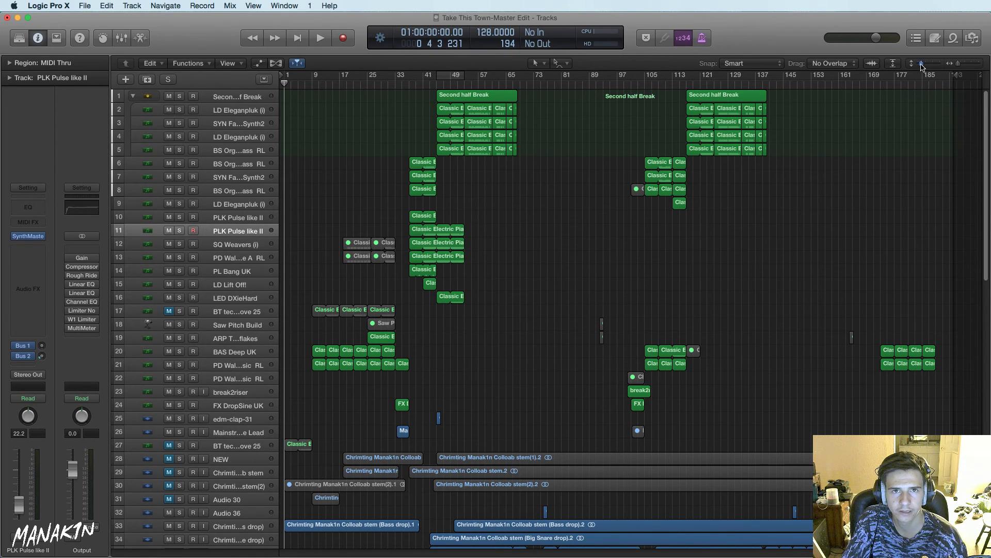
Shrink the track heights to a compact overview and play the arrangement from about bar 7
left_click_drag(921, 63, 918, 64)
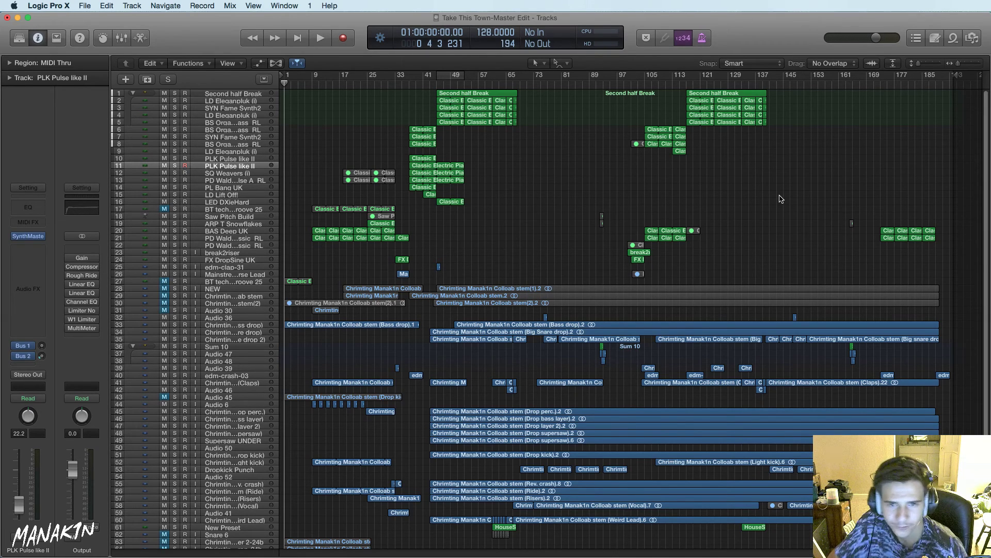
key("space")
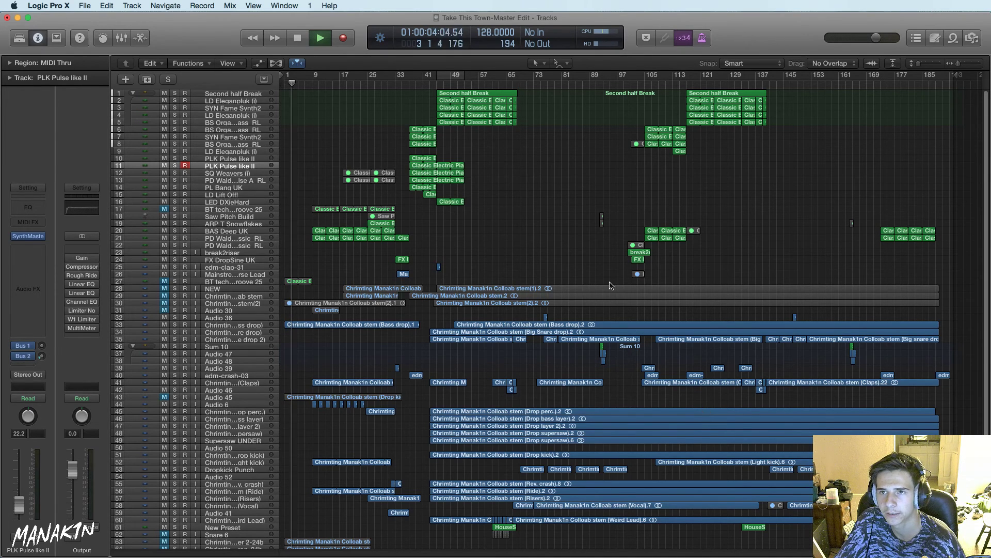
left_click(309, 78)
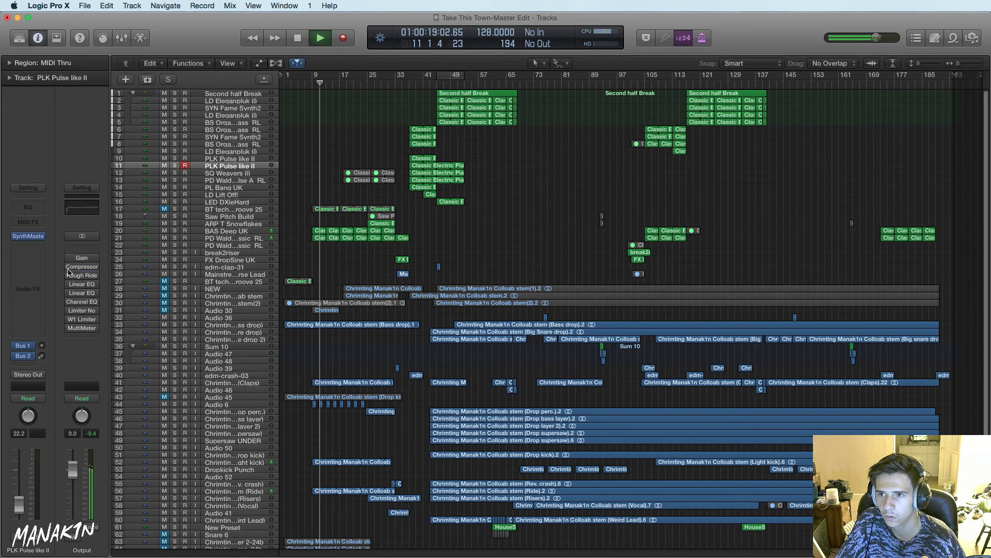
Add a W1 Limiter after the MultiMeter on the Output channel and set its threshold to -11.0 dB
left_click(69, 312)
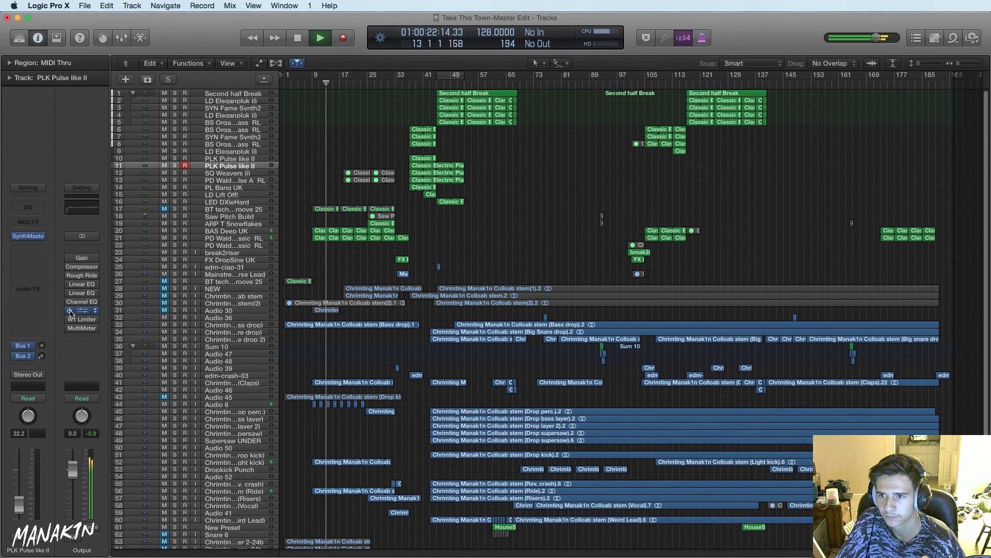
left_click(86, 338)
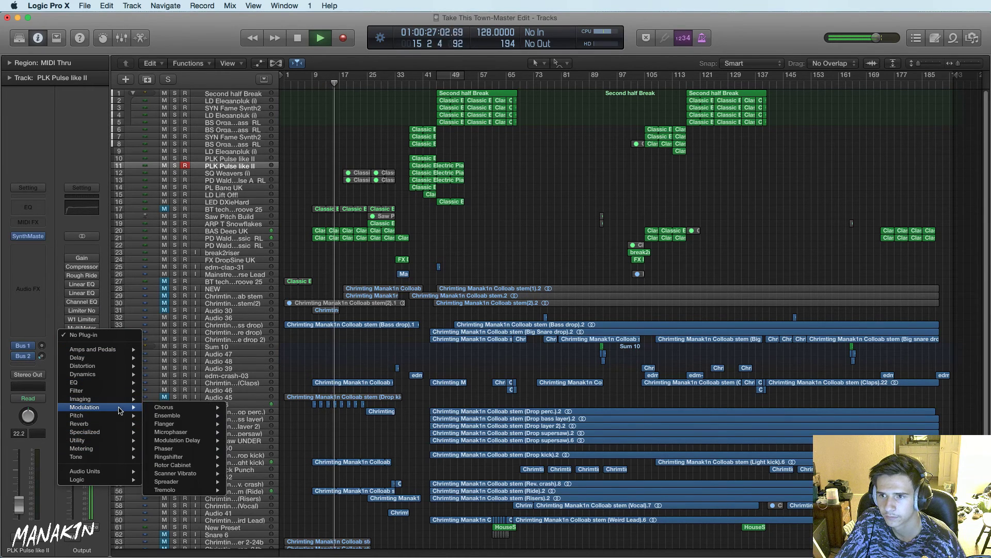
mouse_move(120, 398)
mouse_move(122, 376)
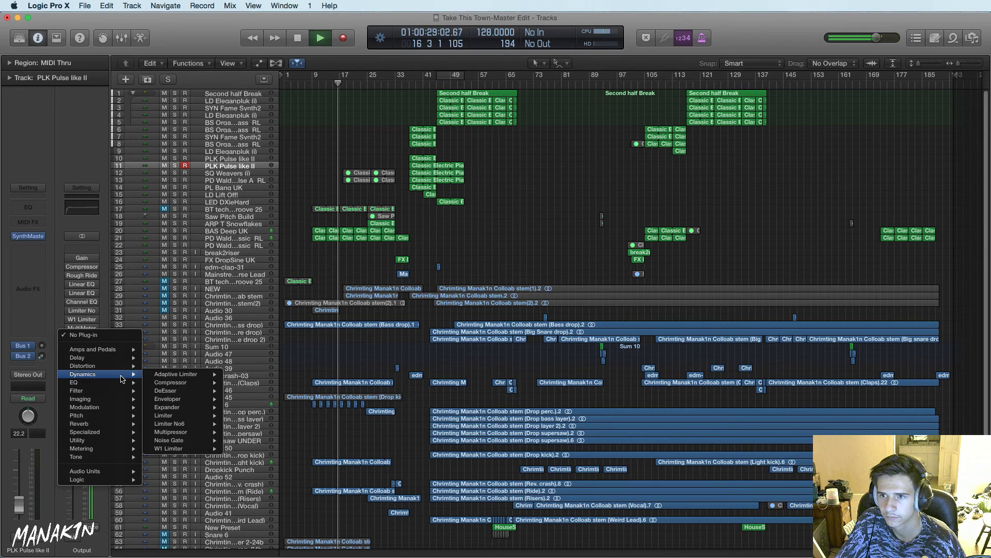
mouse_move(194, 450)
left_click(244, 448)
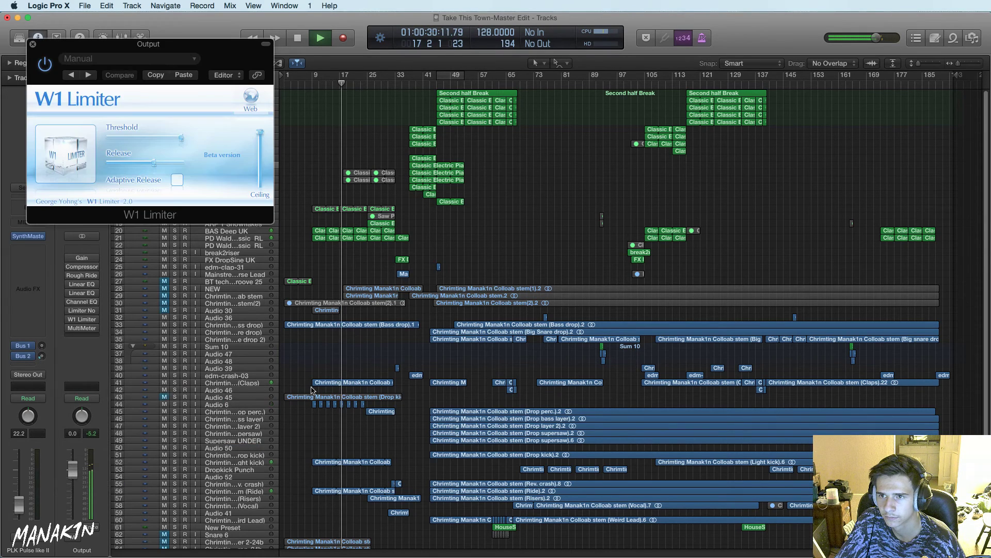
left_click_drag(181, 138, 147, 139)
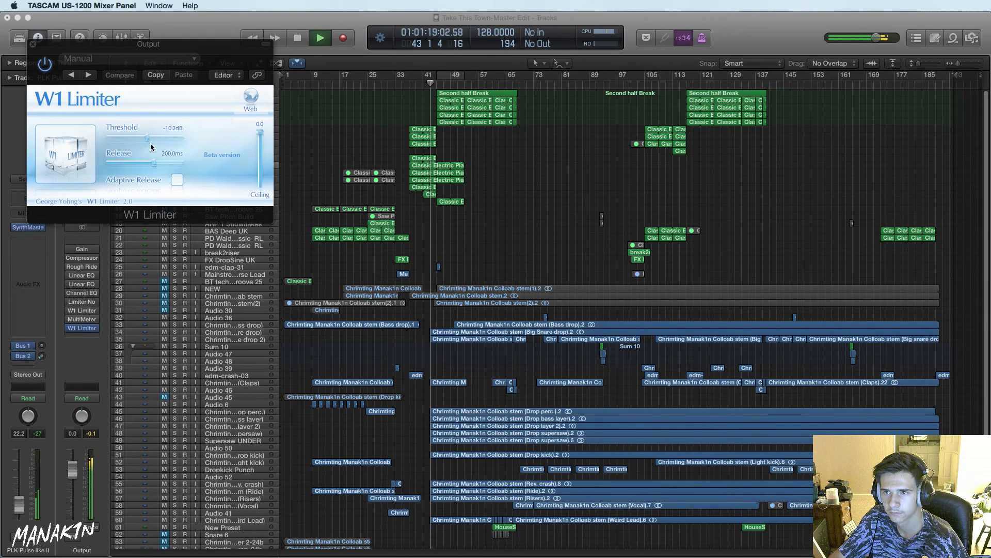
left_click_drag(147, 138, 146, 142)
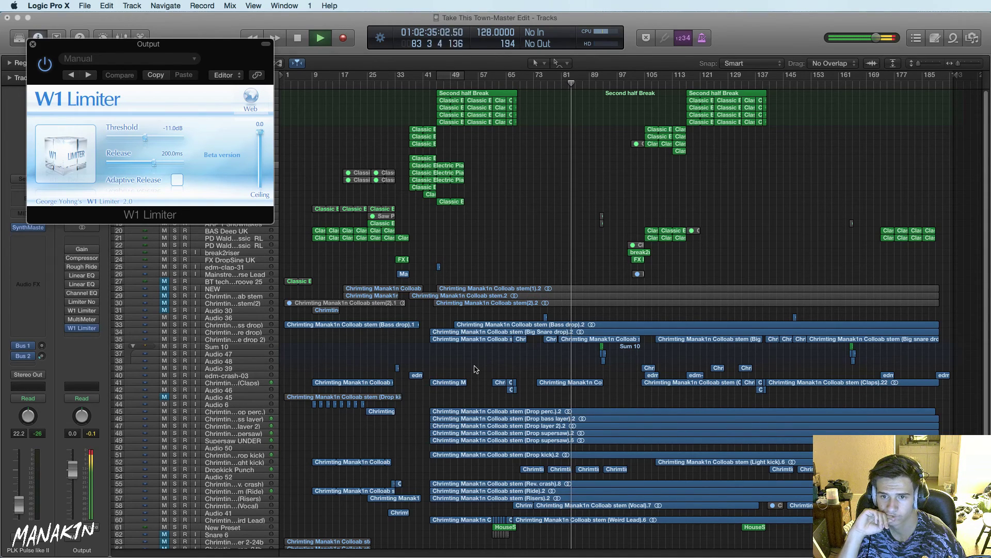
Play the arrangement through to about bar 190, selecting the break2riser track and closing the W1 Limiter window on the way
left_click(219, 528)
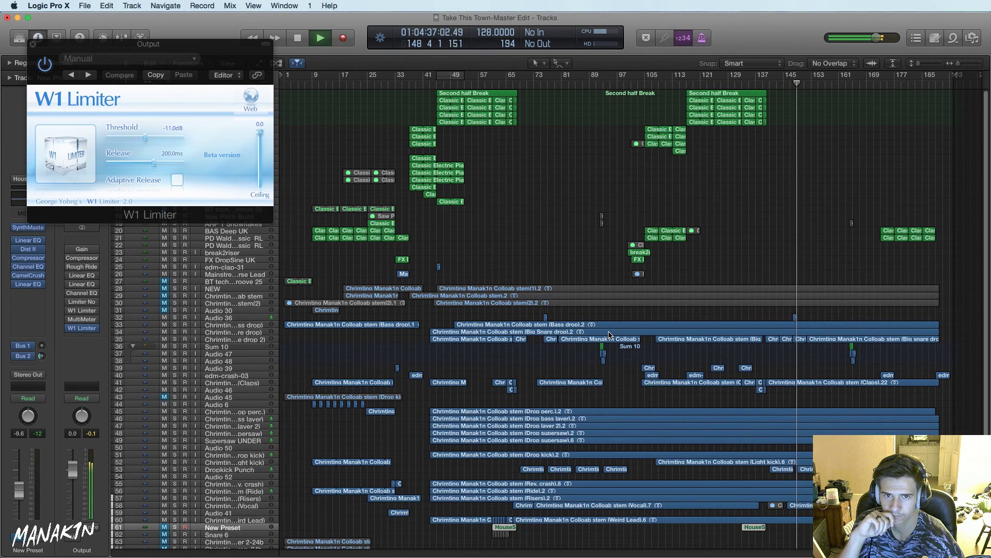
left_click(261, 261)
left_click(263, 253)
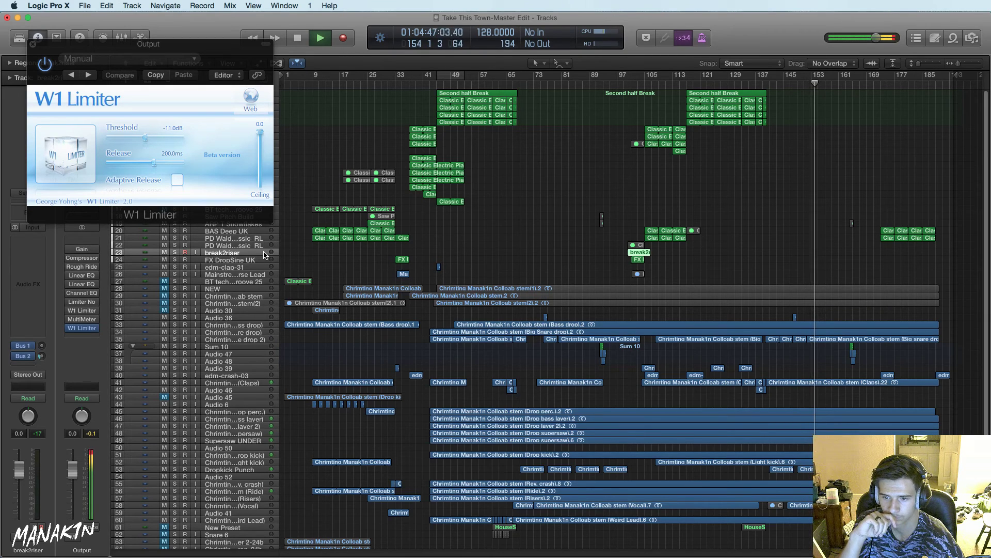
left_click(34, 44)
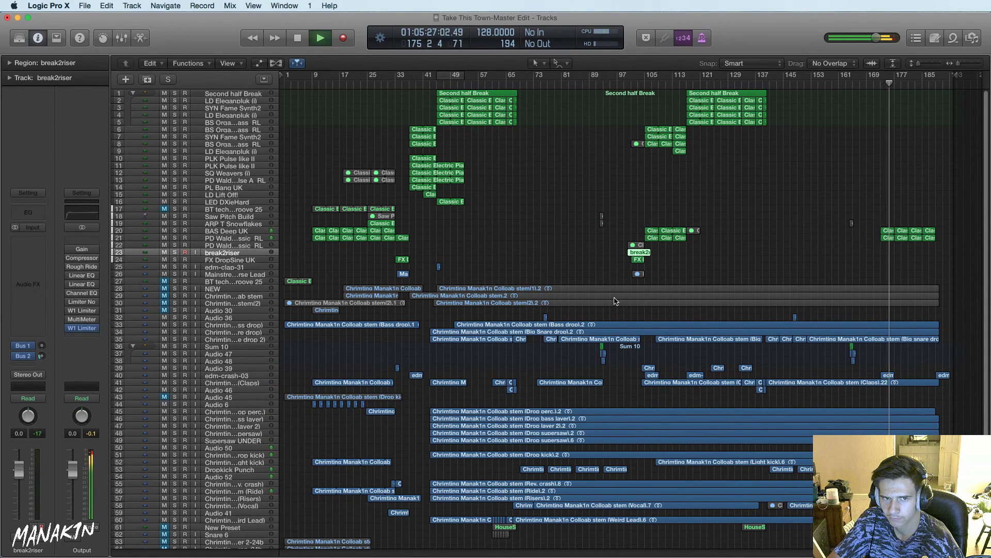
scroll(614, 298, "down", 10)
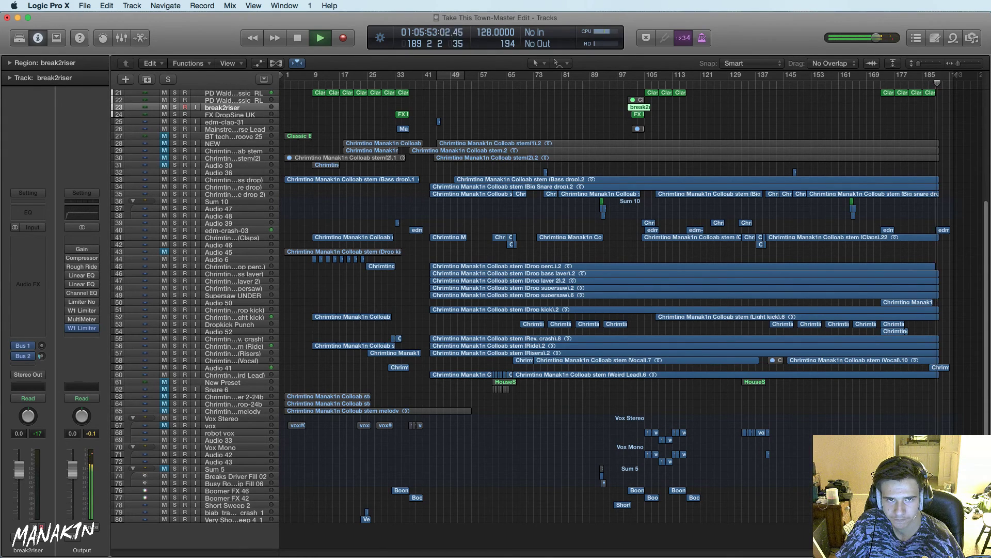
left_click(763, 450)
key("space")
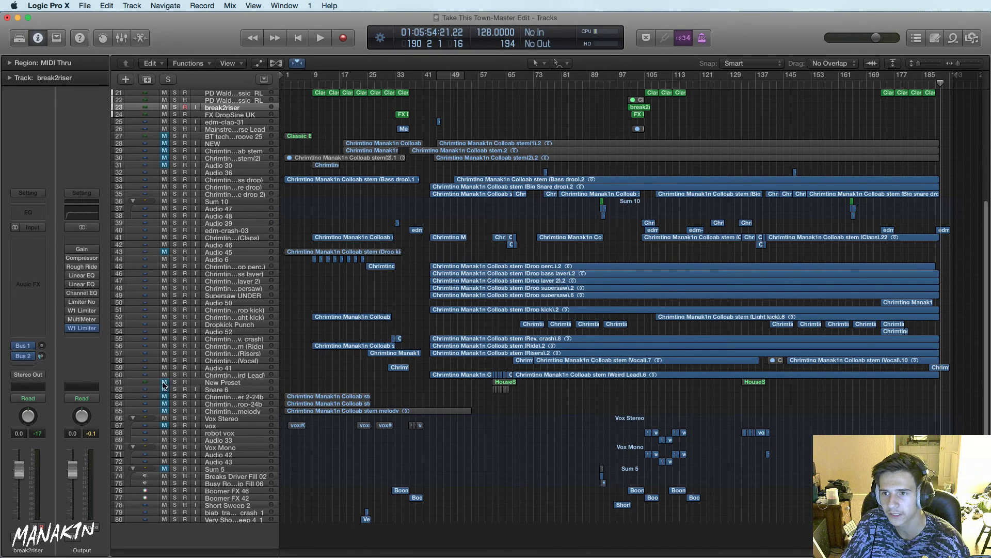
Unmute and solo the New Preset track while playing from about bar 55, and stop playback at about bar 62
left_click(475, 84)
key("space")
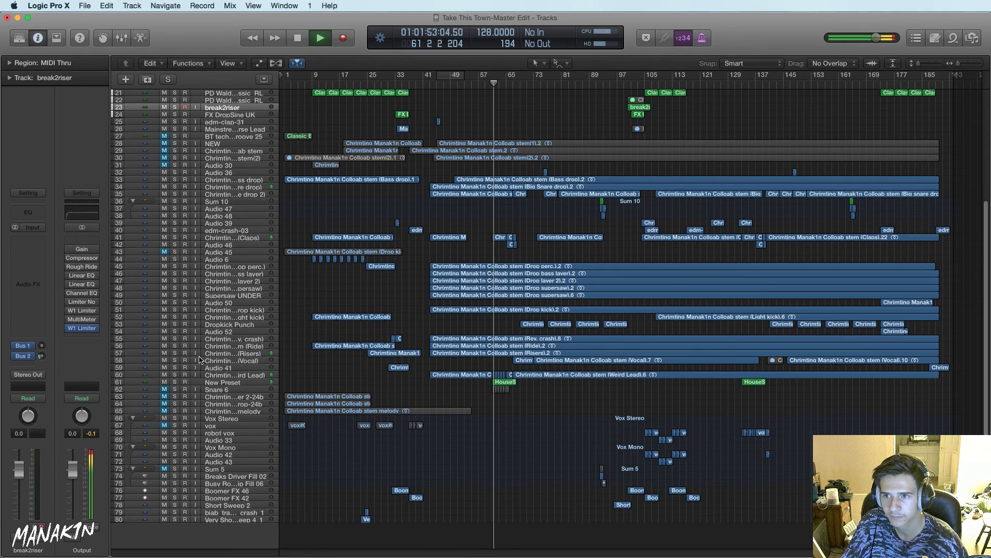
left_click(174, 383)
left_click(219, 383)
key("space")
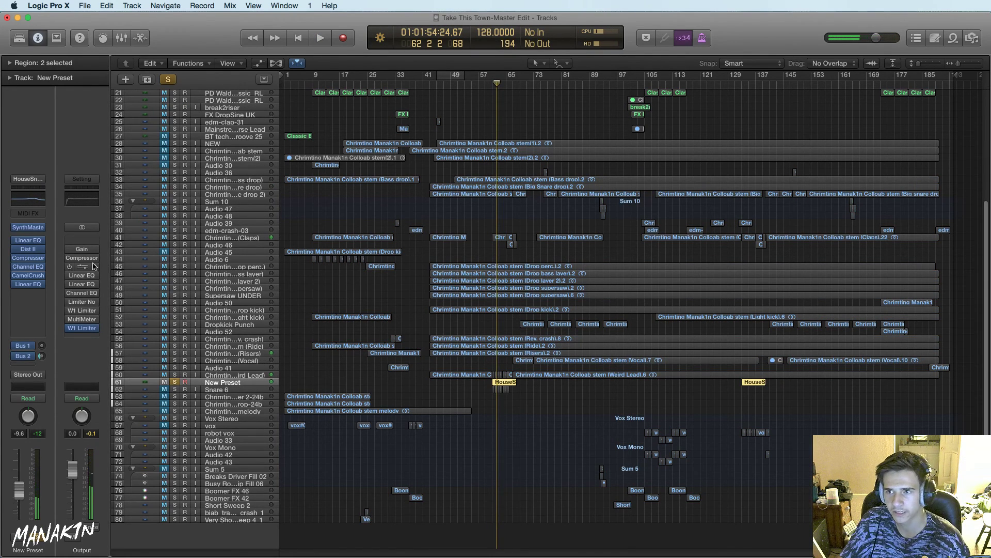
Open the New Preset track's SynthMaster instrument and move its window clear of the track headers
mouse_move(30, 230)
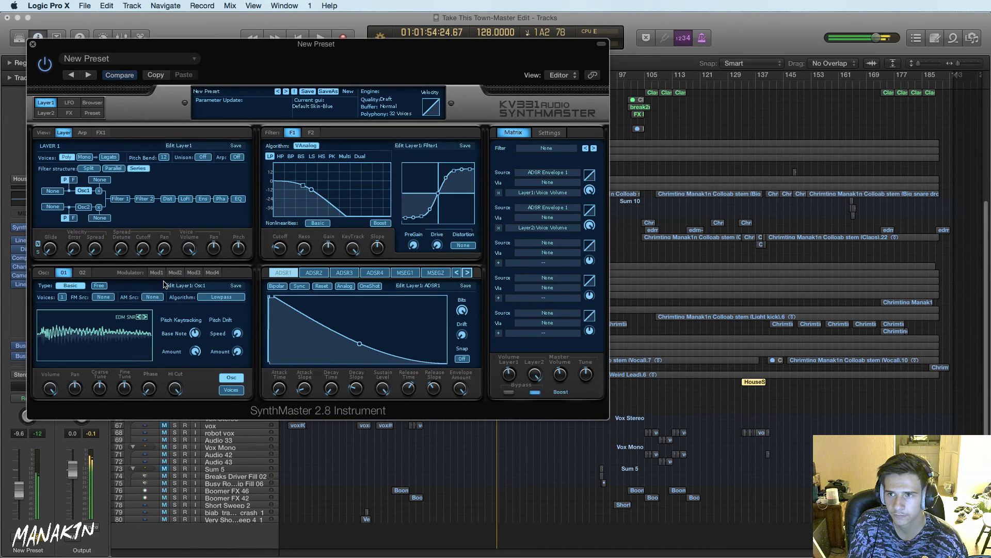
left_click_drag(159, 65, 514, 168)
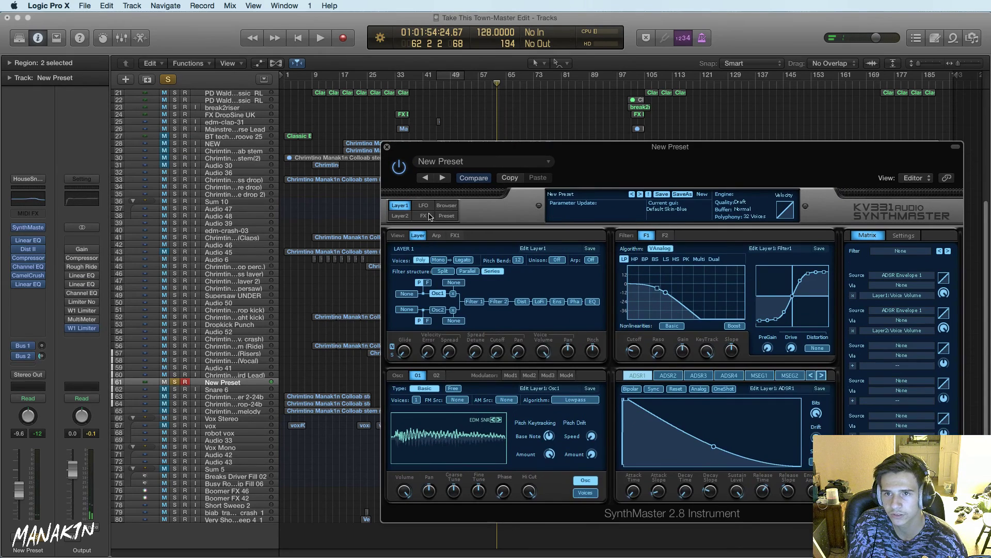
Examine the SynthMaster instrument's FX page and Layer 1's FX1 and Layer views while auditioning the sound
left_click(427, 217)
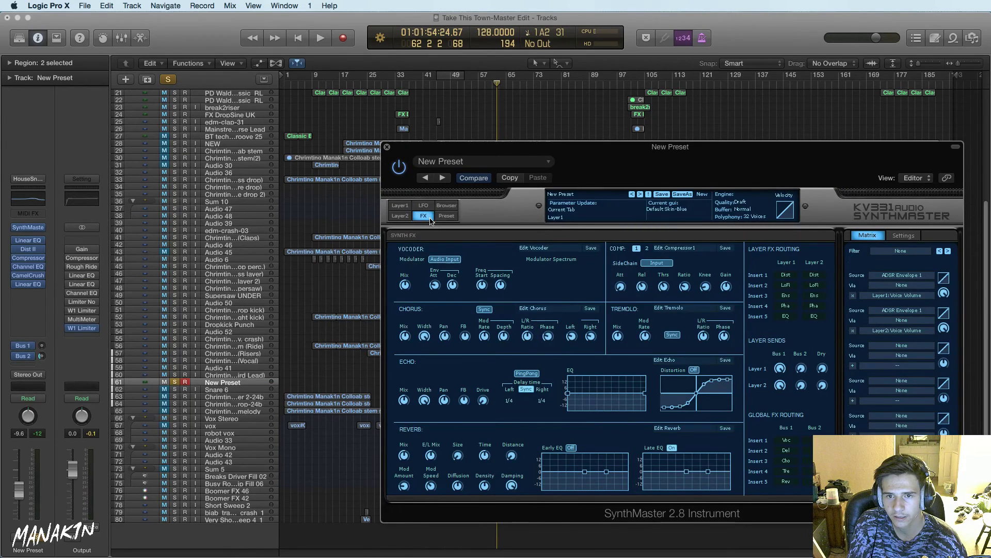
left_click(464, 400)
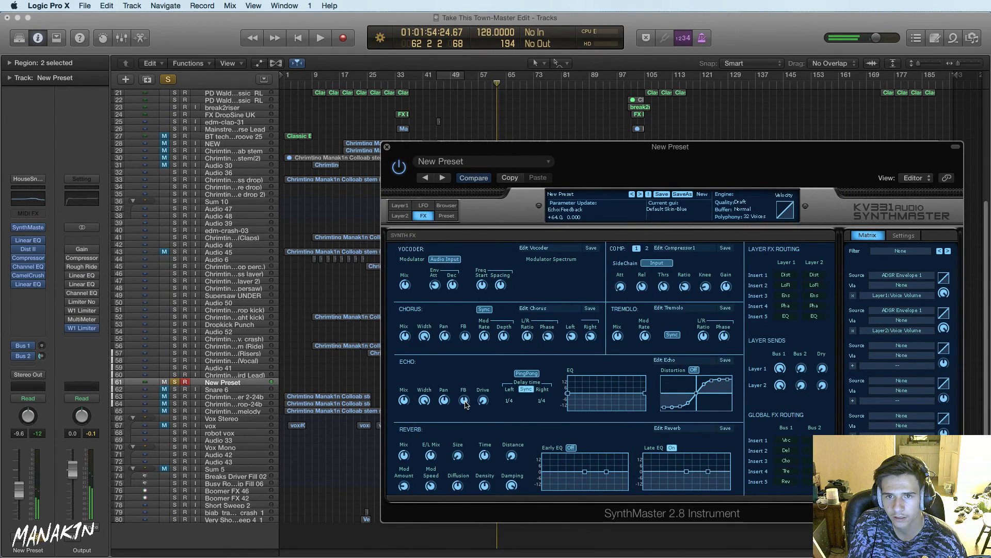
left_click(400, 205)
left_click(454, 236)
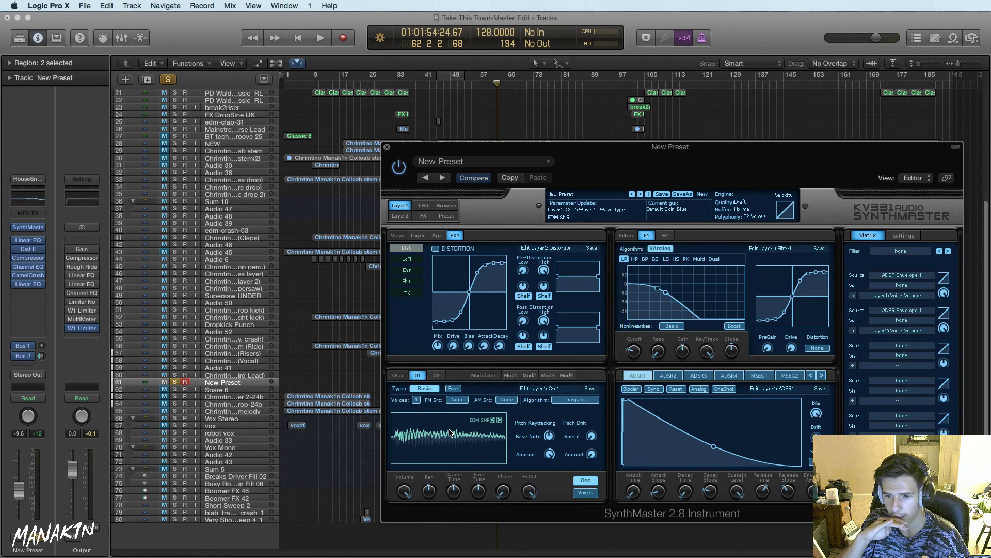
key("space")
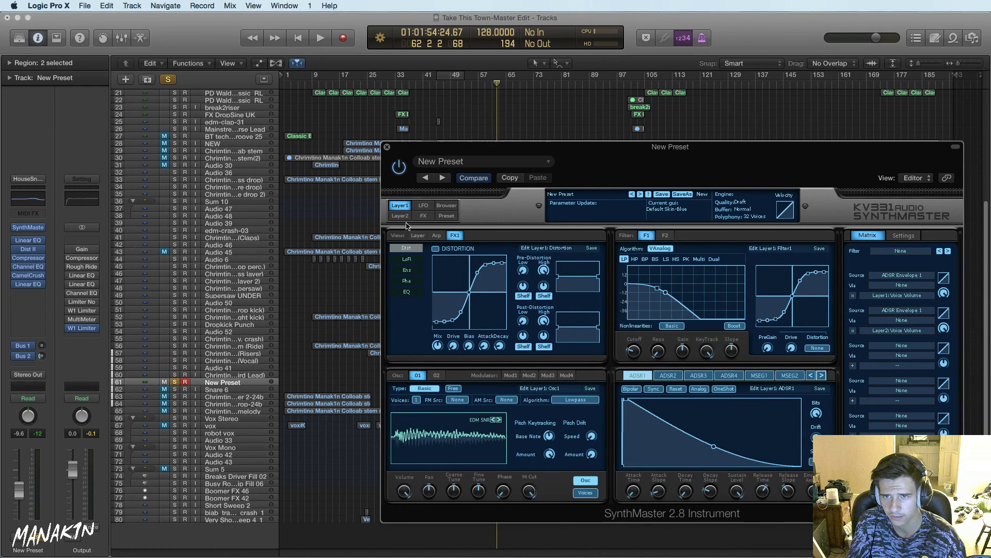
left_click(415, 236)
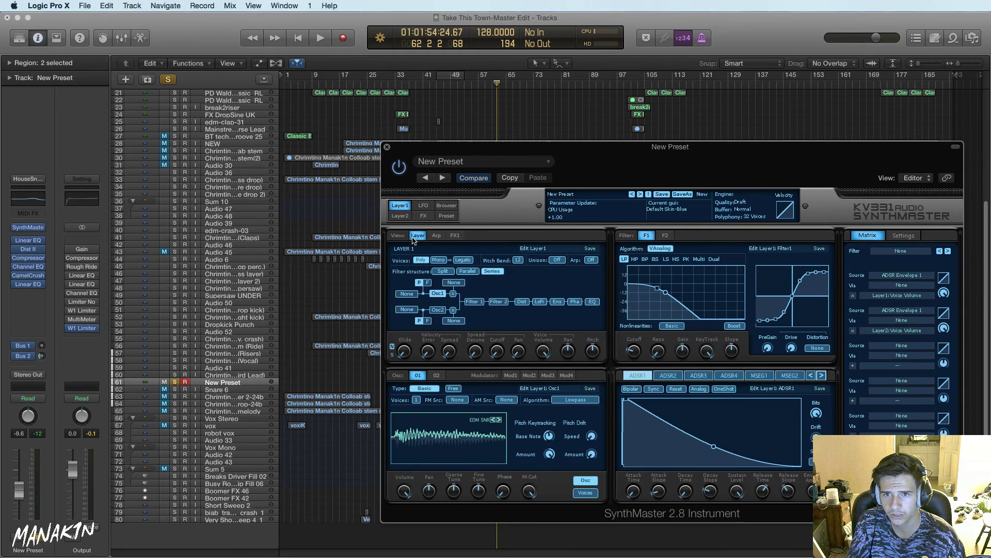
Close the SynthMaster window and take the New Preset track out of solo
left_click(386, 150)
scroll(526, 241, "up", 6)
key("super+z")
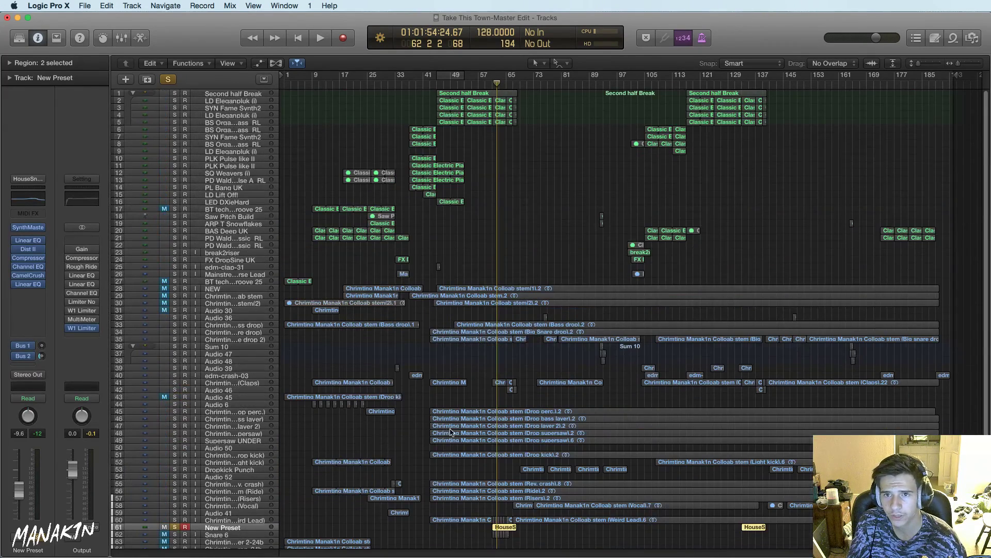
left_click(175, 527)
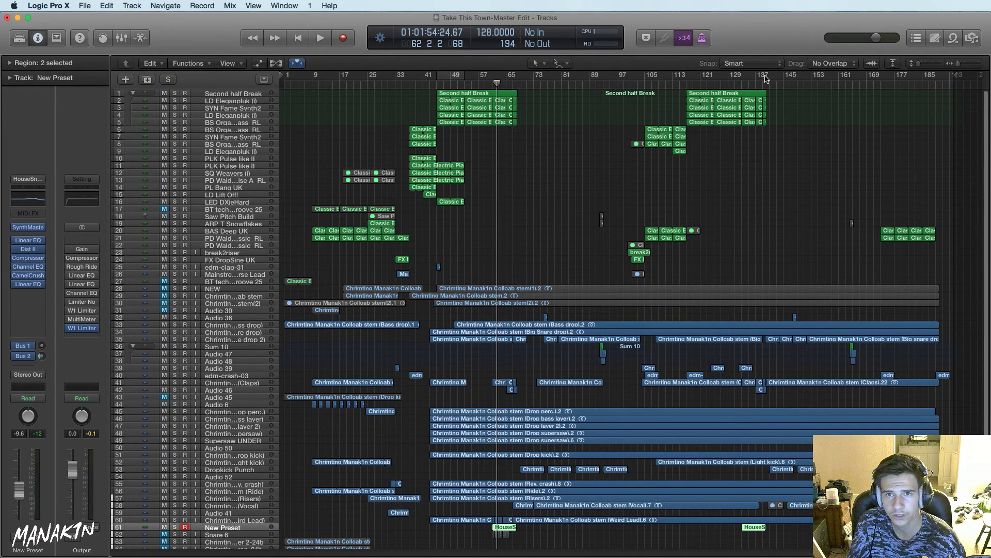
Solo the Vox Stereo and Vox Mono stacks and play them from bar 105 to about bar 109
left_click(644, 85)
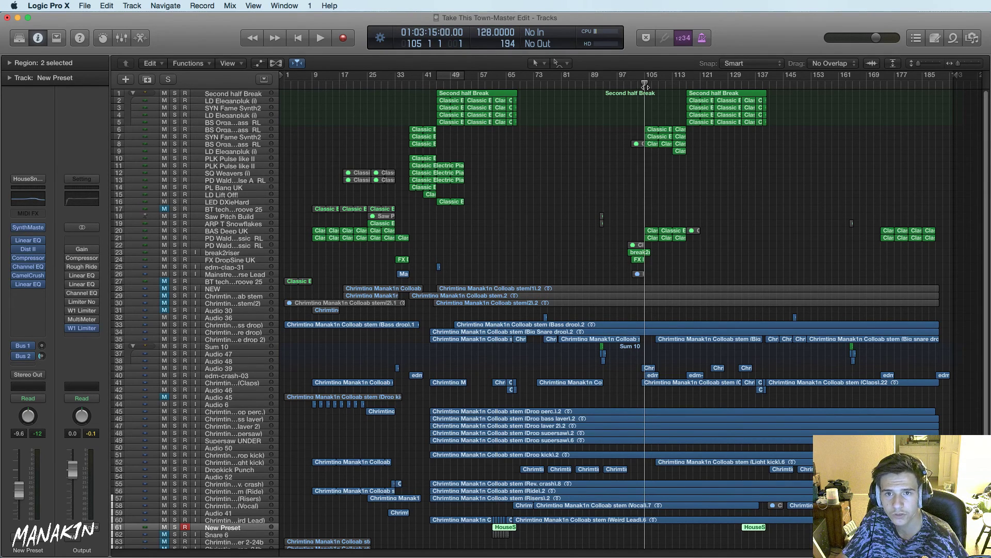
left_click_drag(913, 68, 922, 66)
scroll(834, 167, "up", 5)
scroll(778, 172, "up", 3)
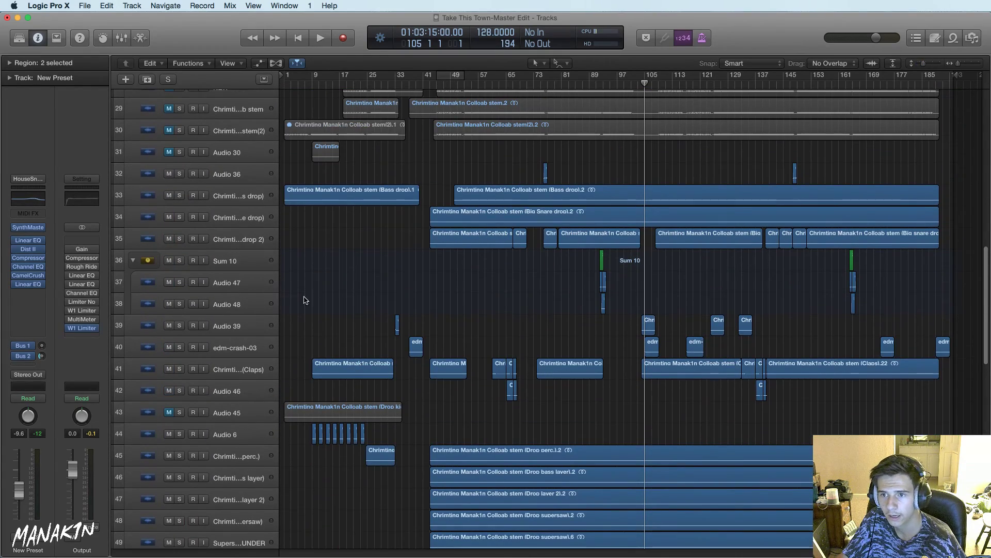
scroll(546, 272, "up", 9)
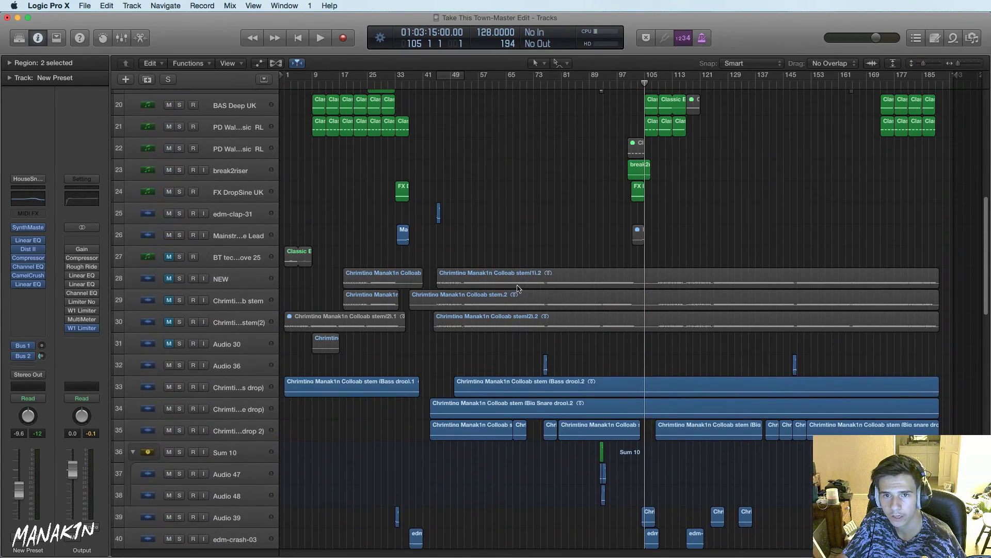
scroll(259, 401, "down", 20)
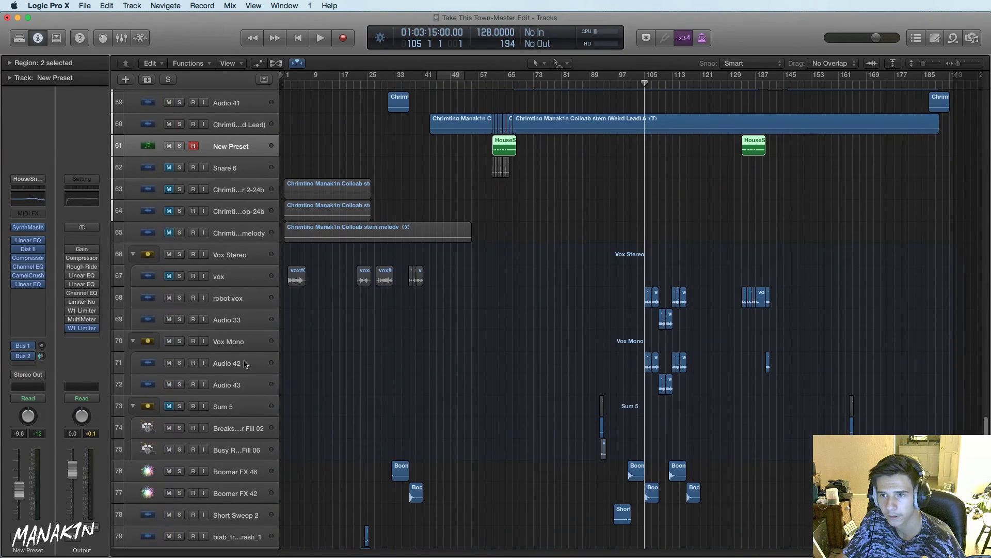
left_click(180, 255)
left_click(180, 342)
key("space")
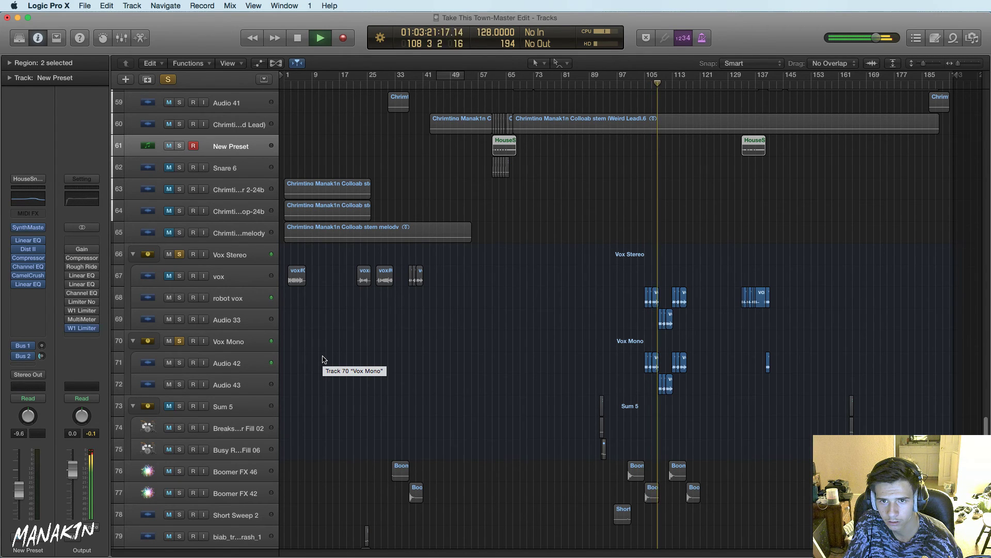
key("space")
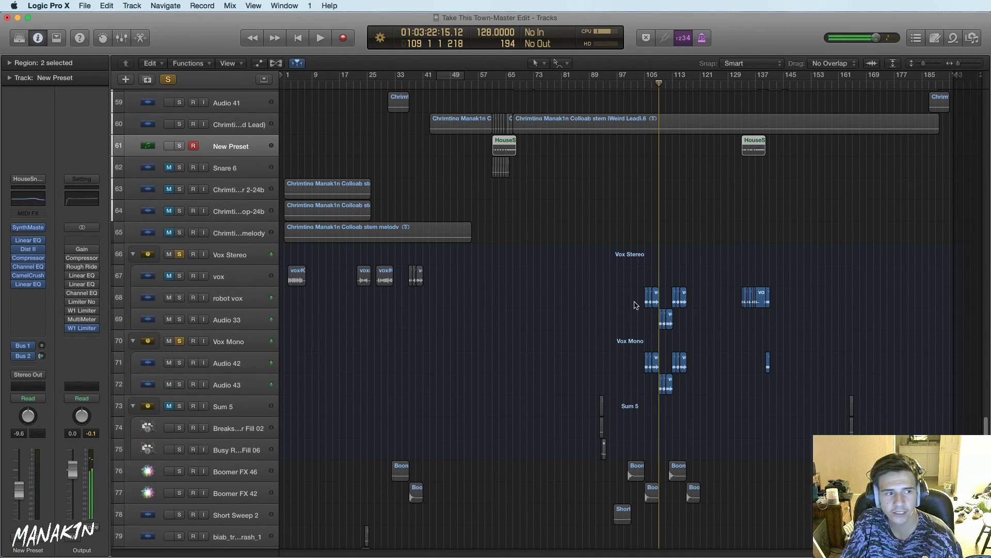
Select the robot vox track, enlarge its regions around bar 105 and show the Flex view
left_click(252, 300)
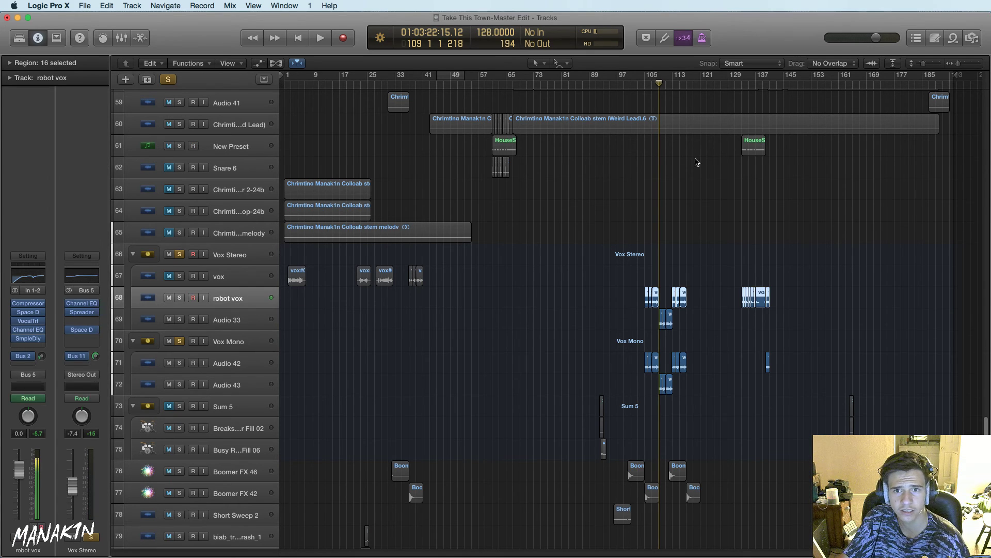
key("z")
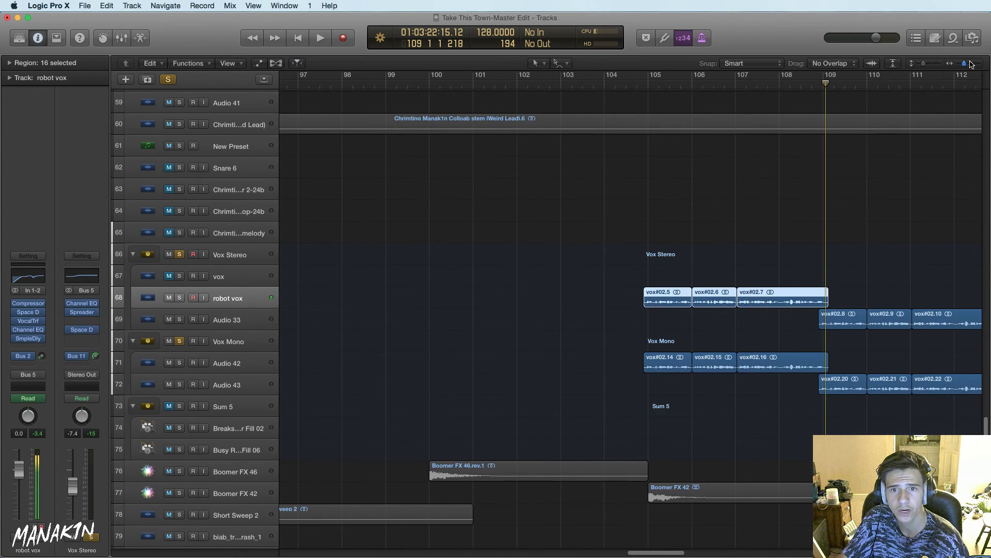
left_click(929, 63)
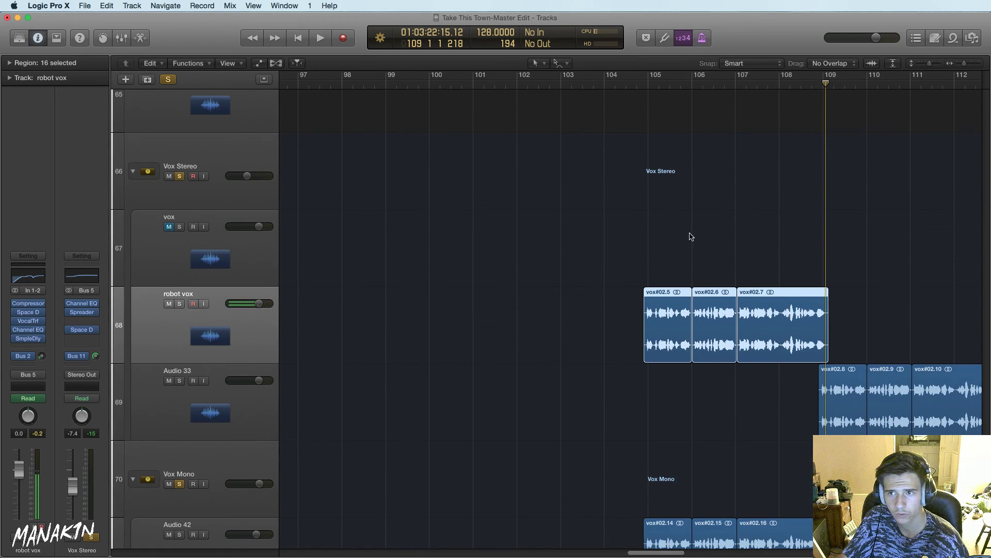
left_click(276, 63)
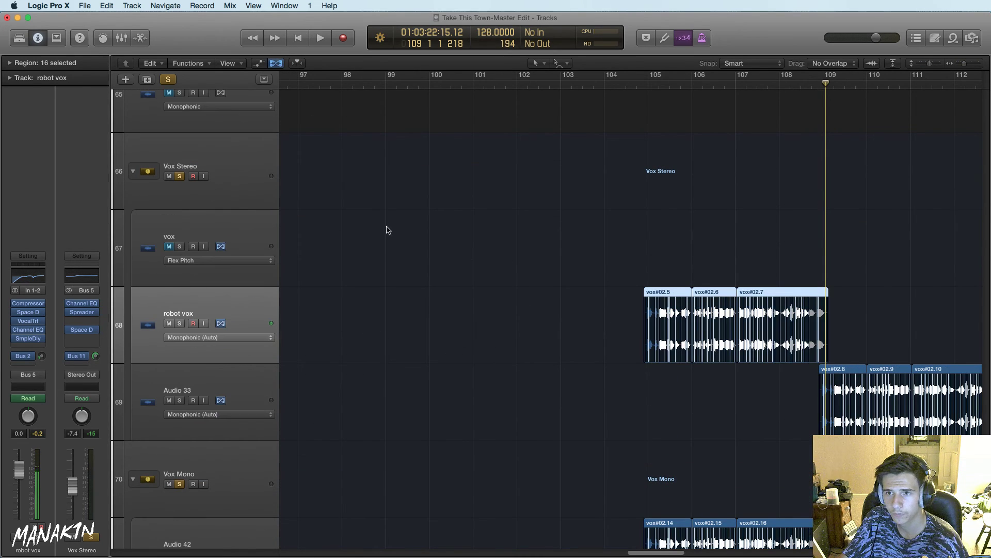
Play the soloed vocals from about bar 105 and show the track automation, stopping just before bar 109
left_click_drag(964, 63, 970, 65)
left_click(652, 82)
key("space")
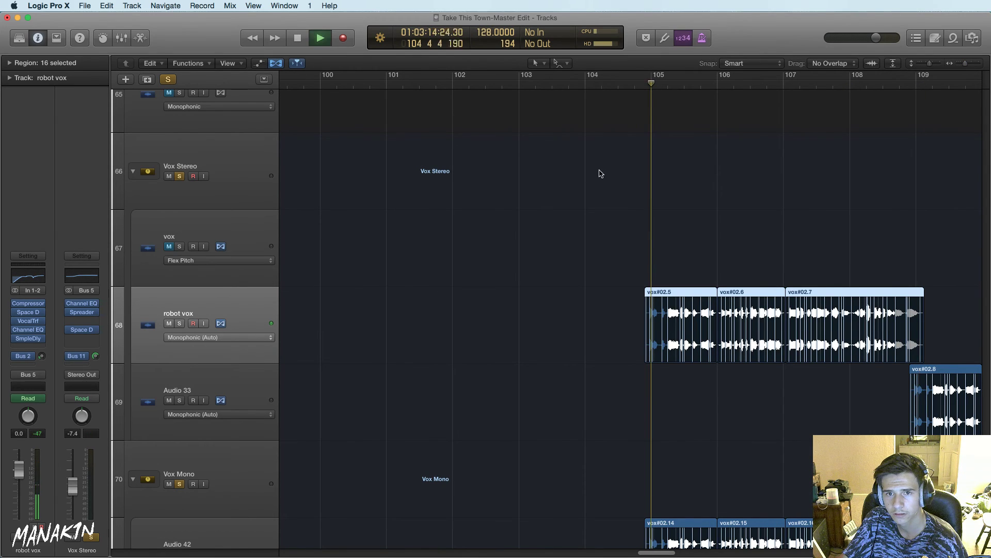
key("a")
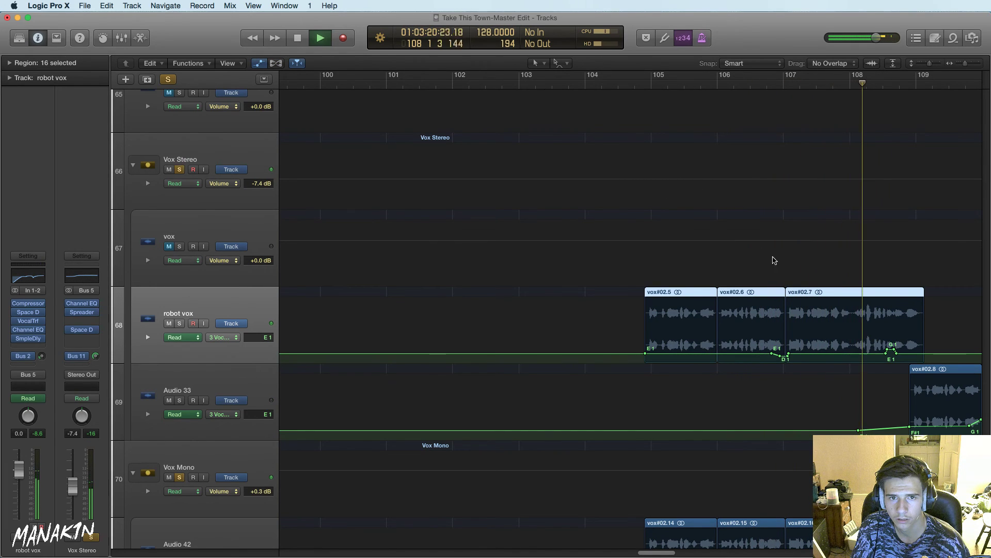
key("space")
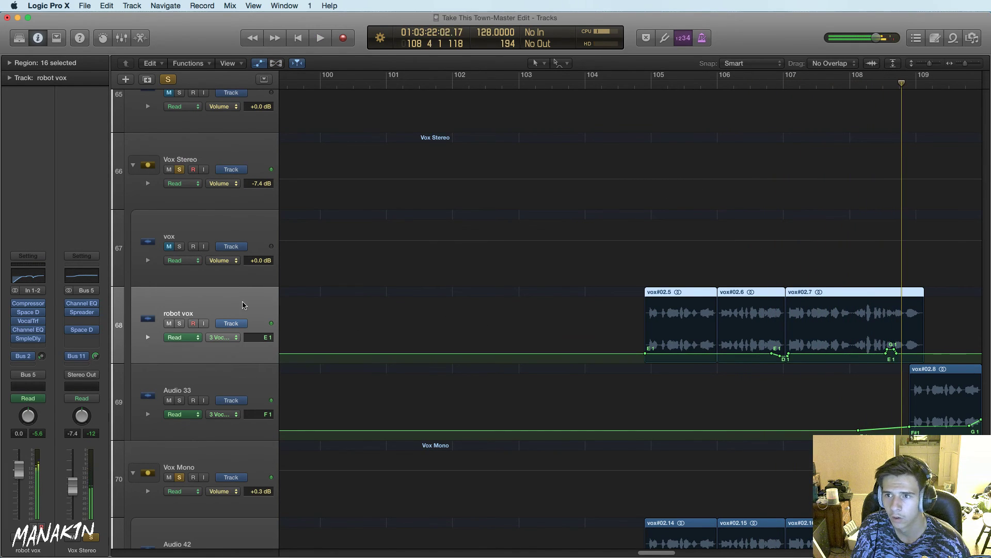
Open the robot vox track's Vocal Transformer and play its pitch automation from about bar 108 to bar 113
left_click(28, 320)
left_click(851, 82)
key("space")
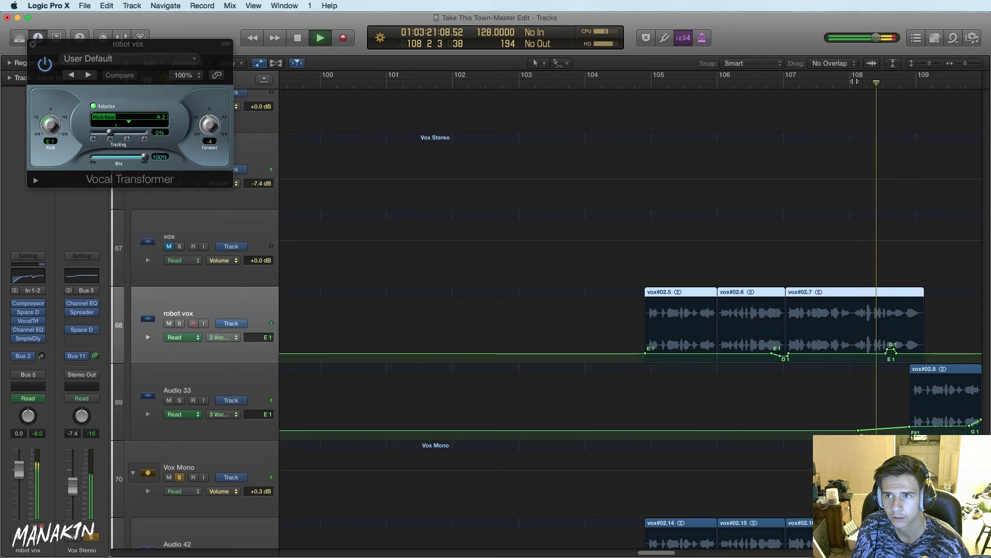
key("space")
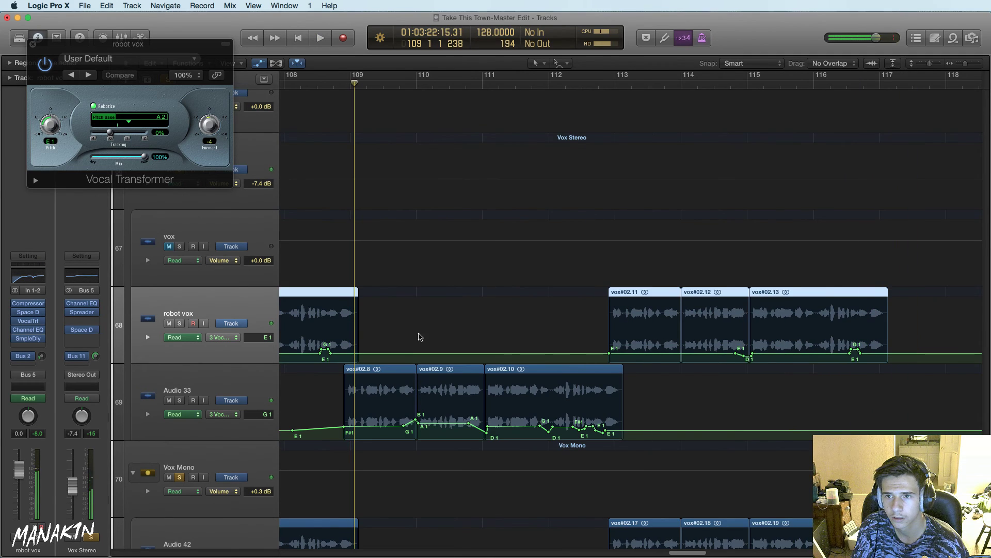
left_click(301, 97)
key("space")
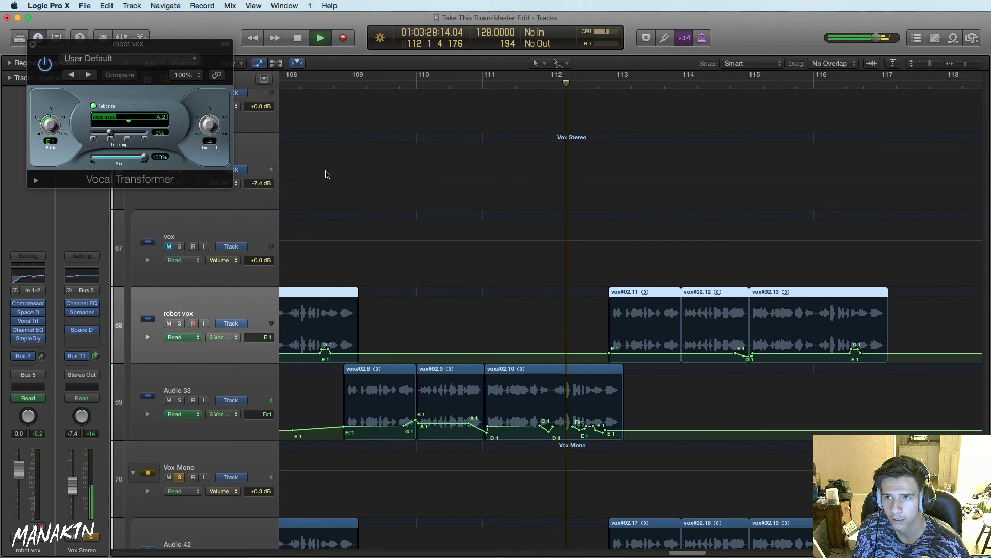
key("space")
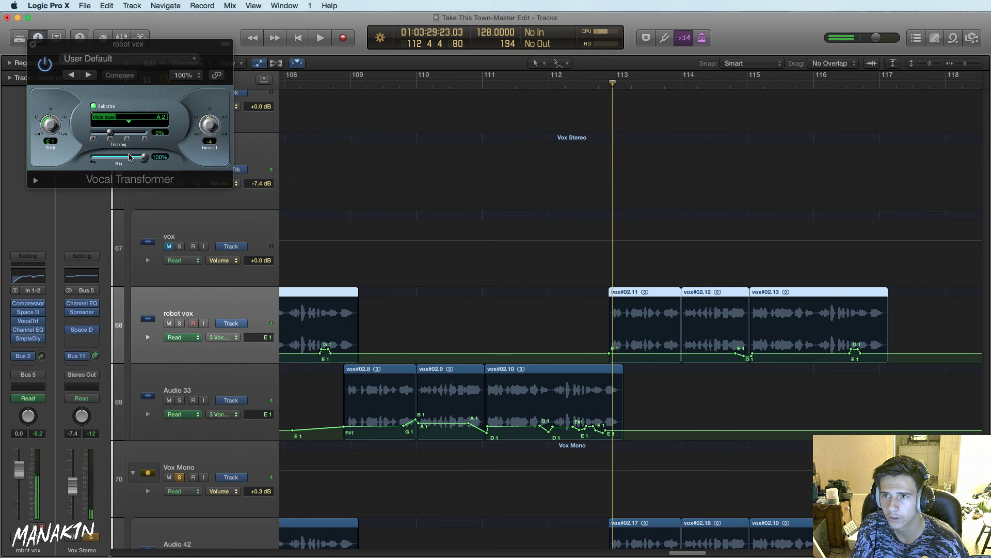
Inspect the Vocal Transformer's extended parameters and collapse them again
left_click(36, 181)
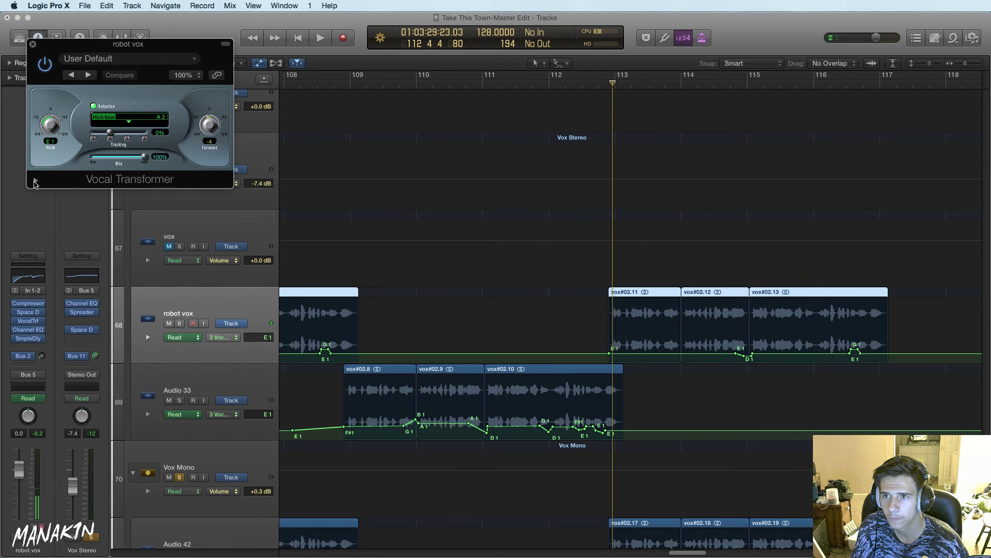
left_click(36, 182)
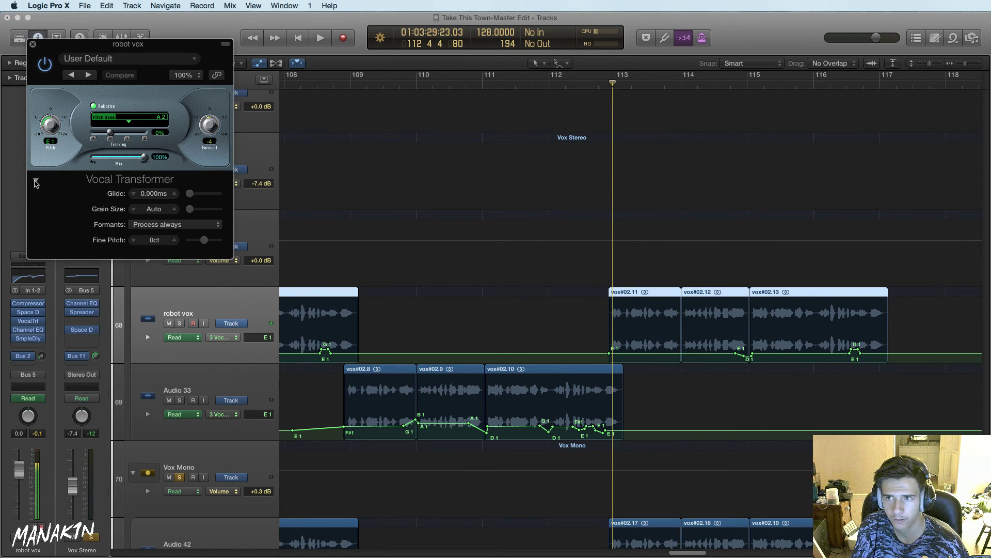
left_click(36, 181)
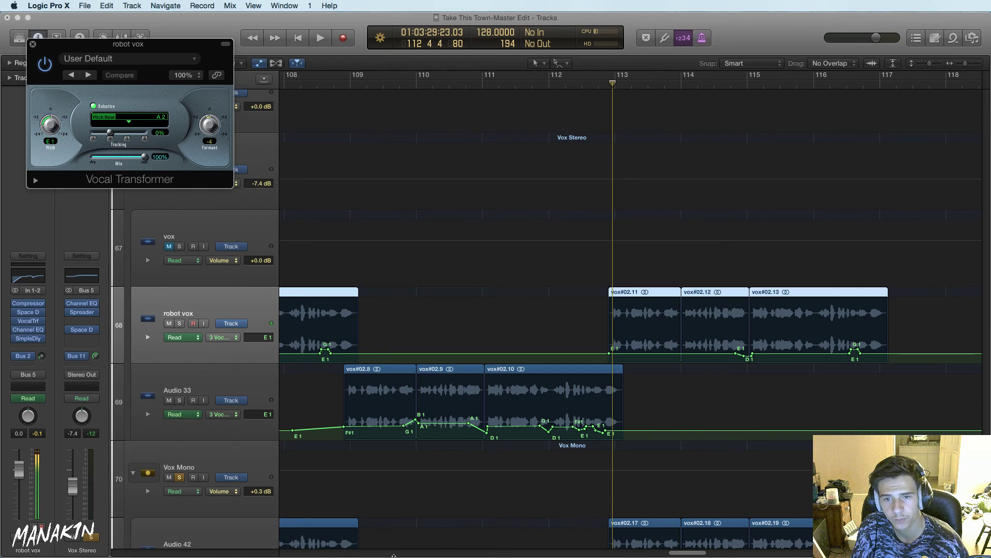
Play the robot vox and Audio 33 vocal regions from about bar 108 until just past bar 113
left_click_drag(695, 555, 681, 555)
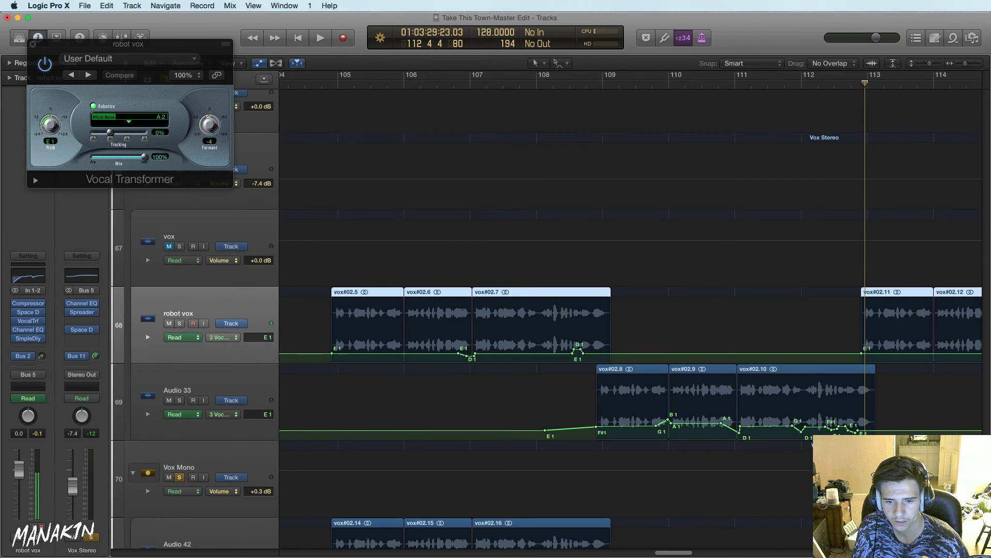
key("super+Tab")
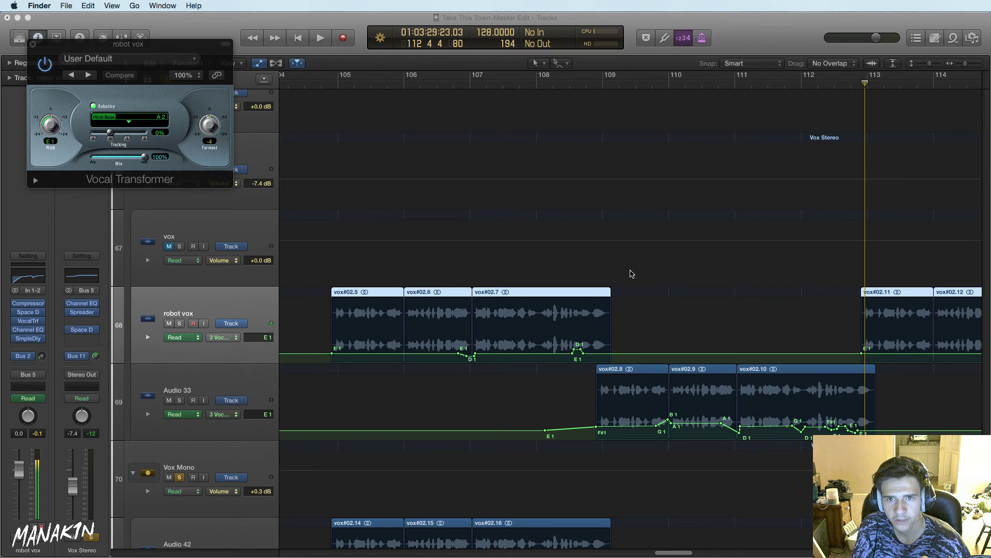
left_click(586, 86)
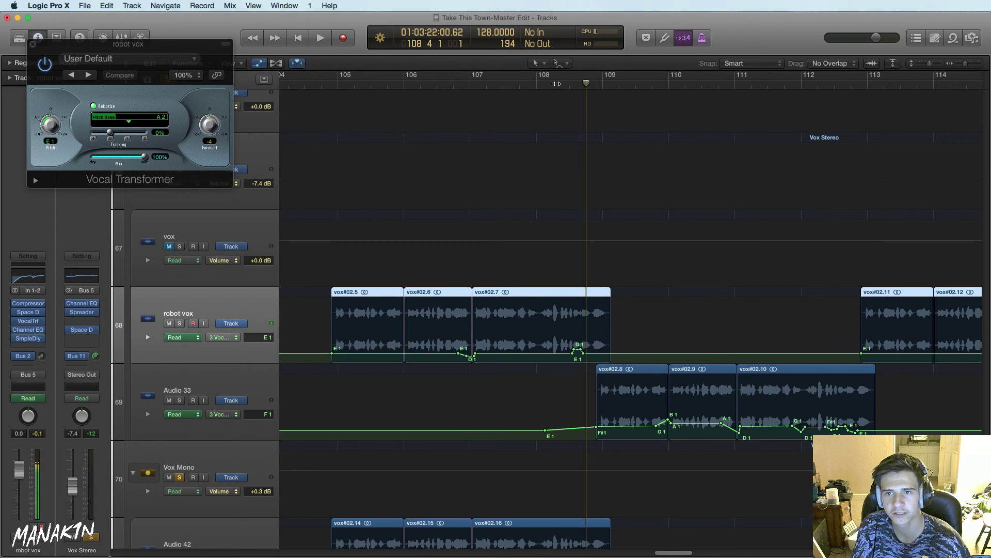
key("space")
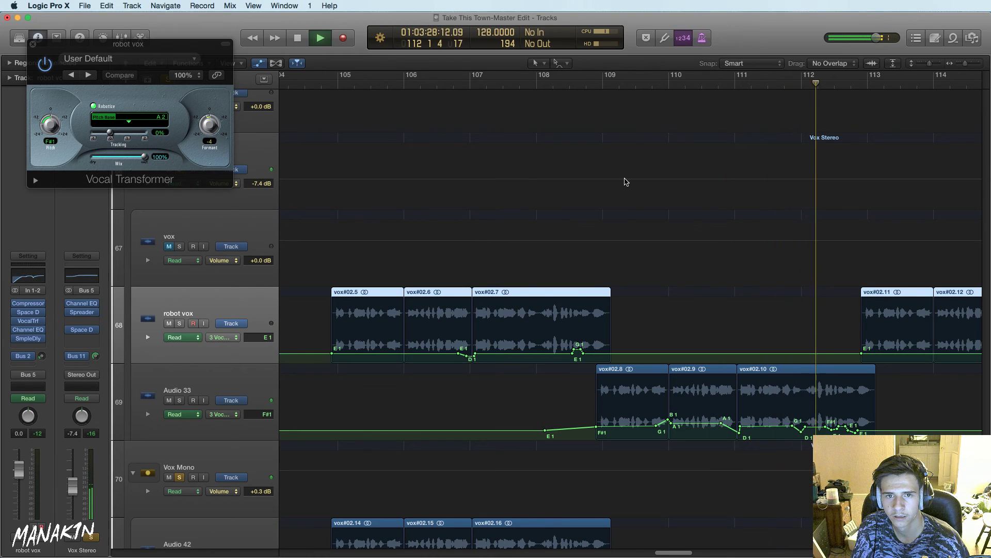
key("space")
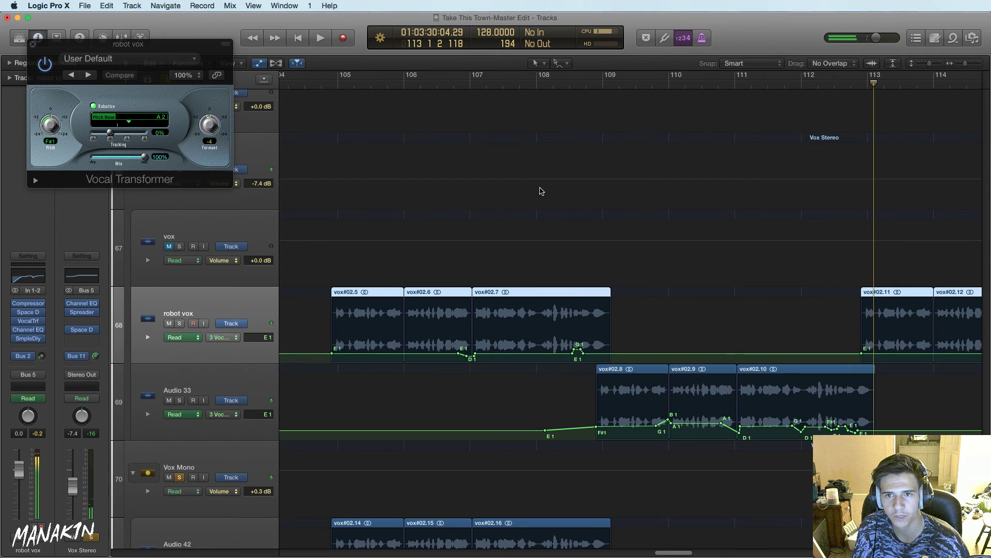
Play the robot vox pitch automation twice from just before bar 108 to about bar 109, and close the Vocal Transformer
left_click(521, 80)
key("space")
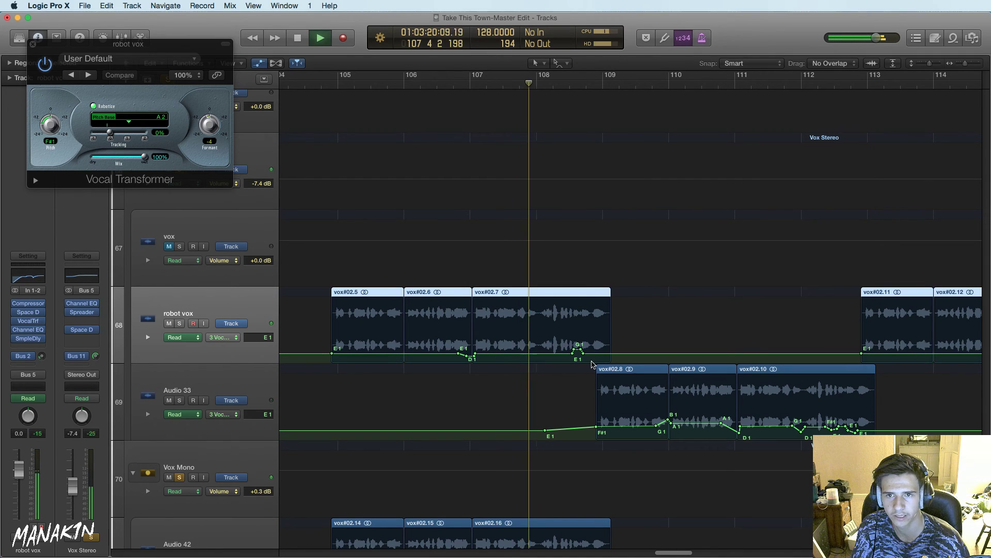
key("space")
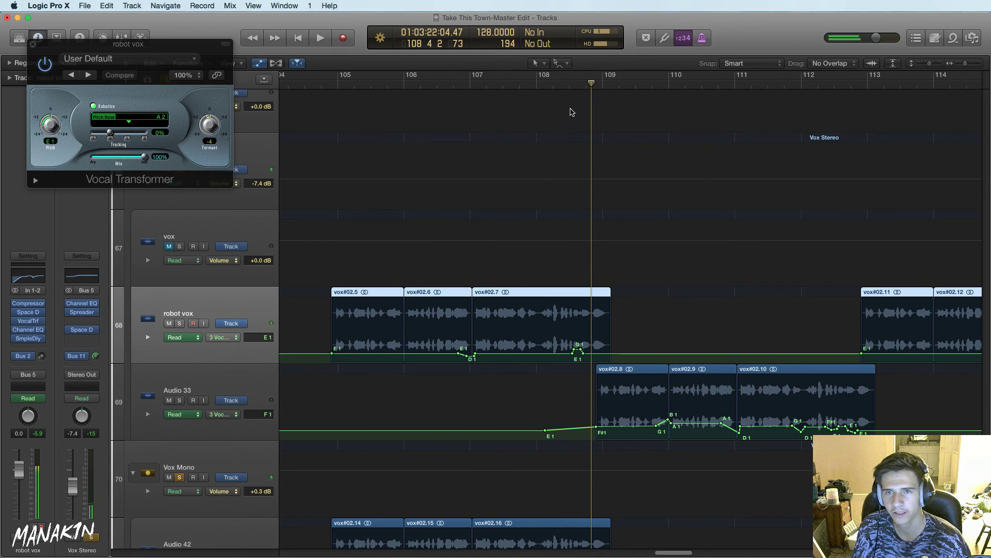
key("space")
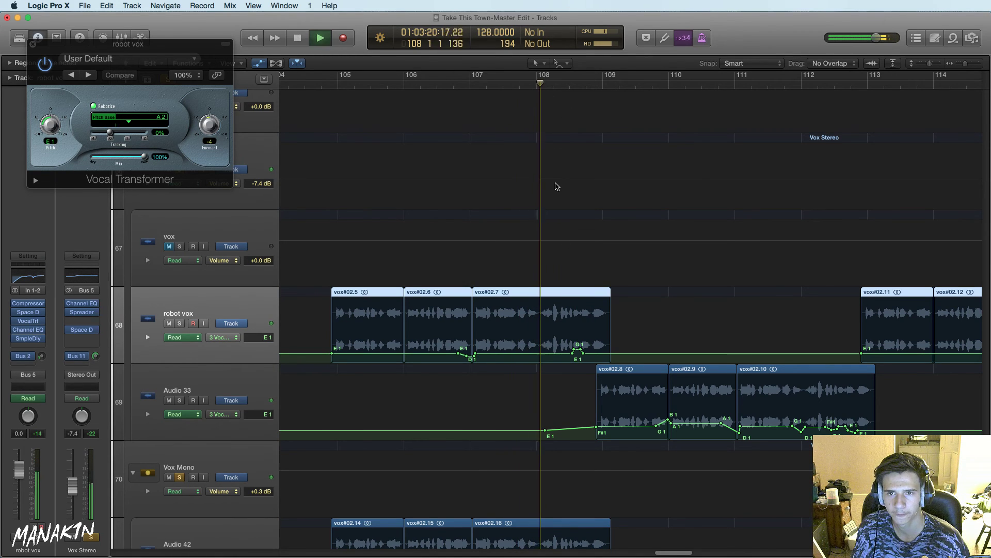
key("space")
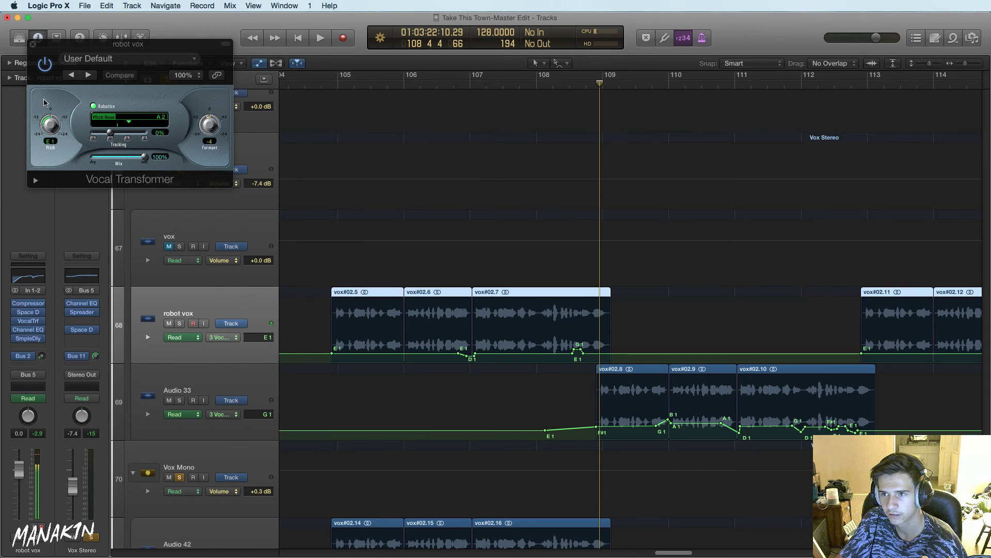
left_click(33, 44)
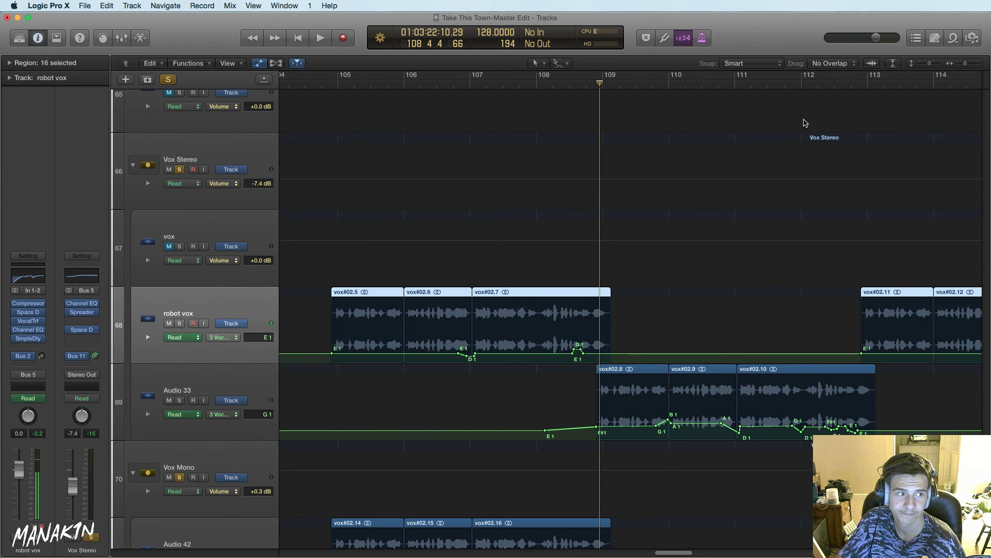
left_click_drag(969, 66, 928, 66)
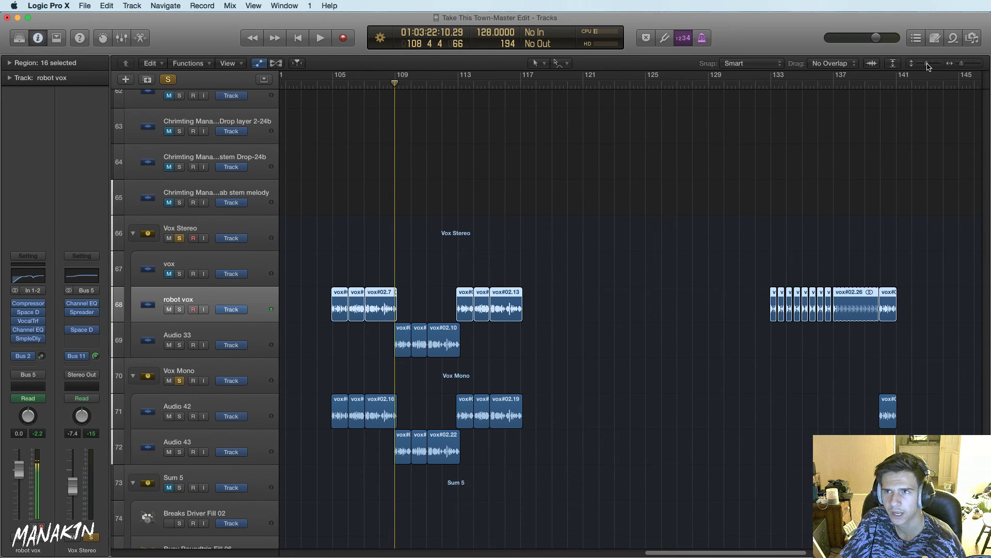
Open the preferences and review the automation settings
left_click(85, 5)
mouse_move(65, 5)
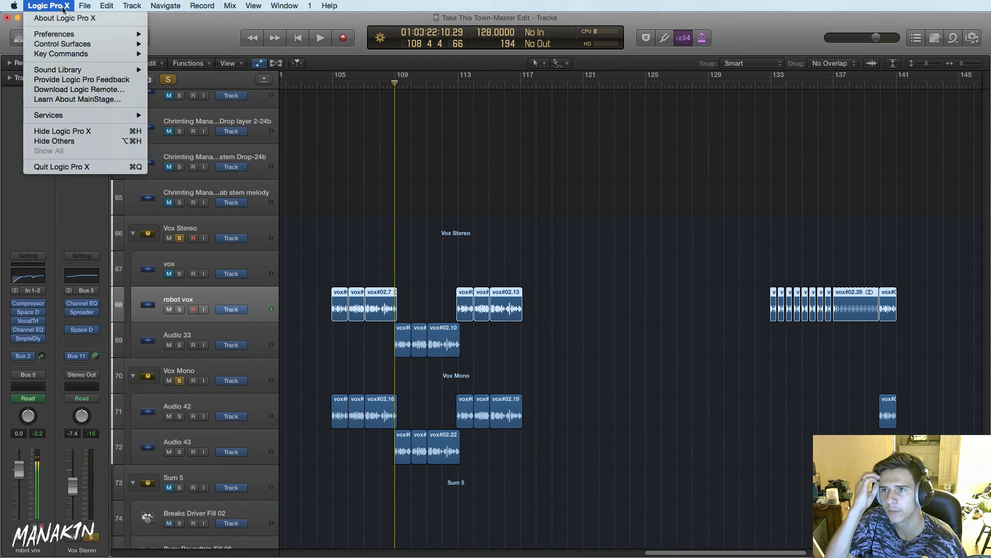
mouse_move(68, 33)
left_click(174, 34)
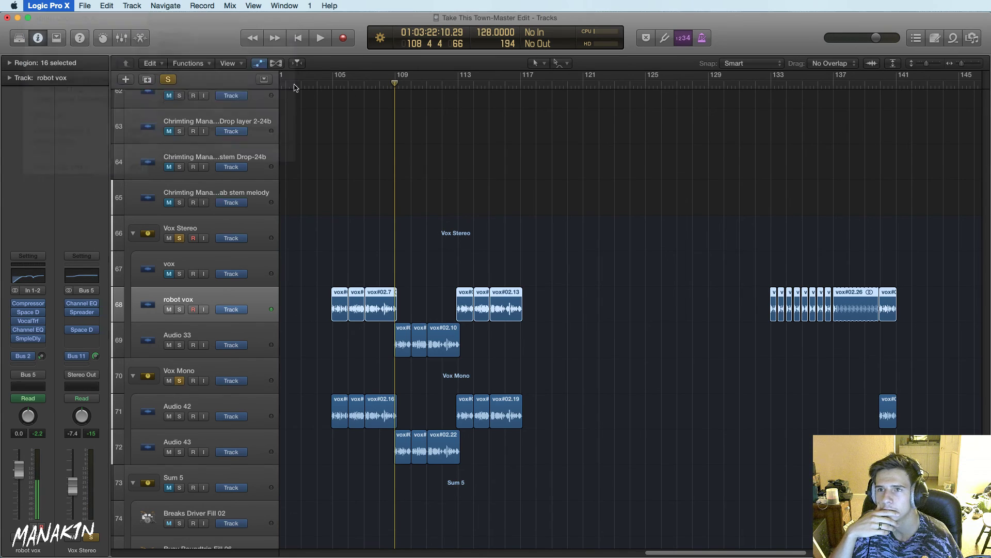
left_click(243, 222)
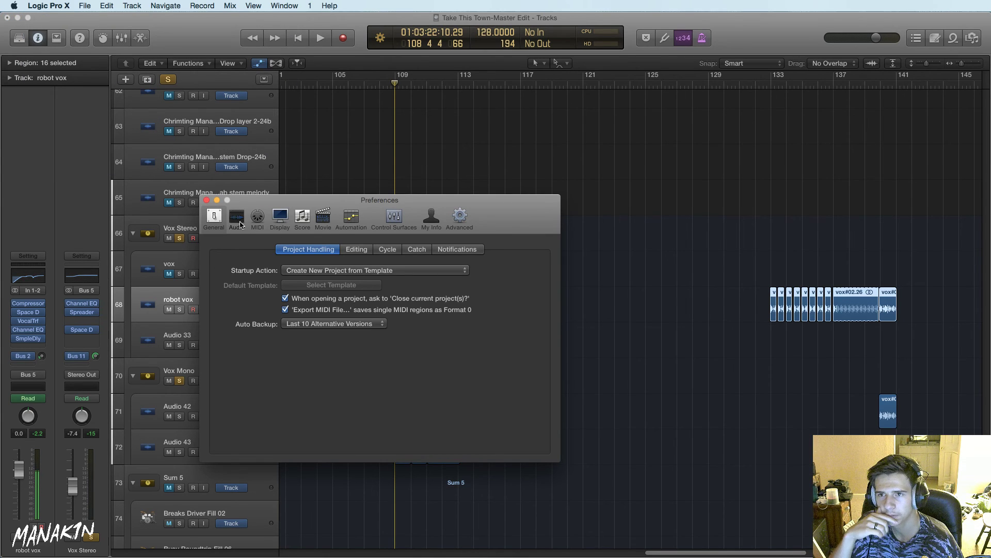
left_click(349, 218)
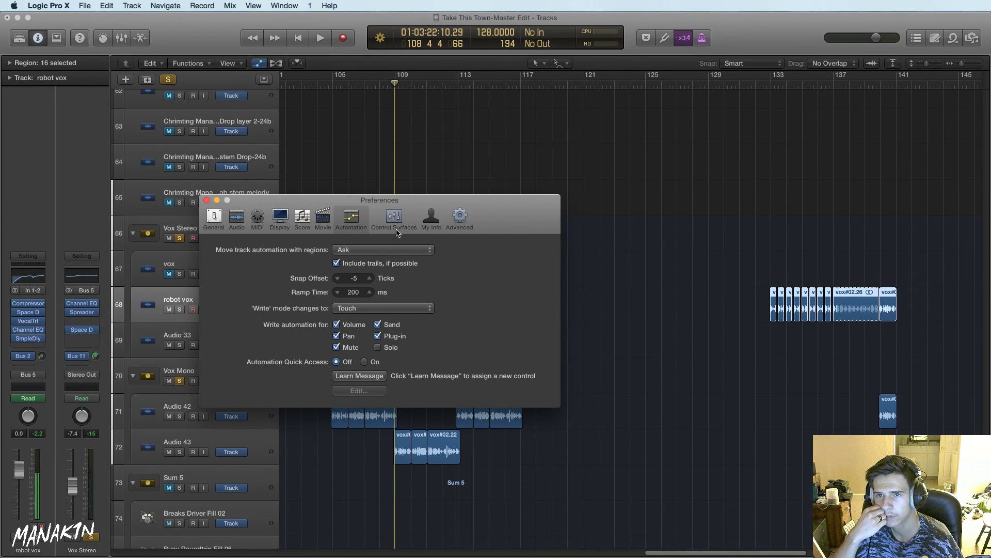
Review the MIDI and audio preferences, including Sample Accurate Automation in the general audio settings, close them and switch to Firefox
left_click(320, 222)
left_click(259, 223)
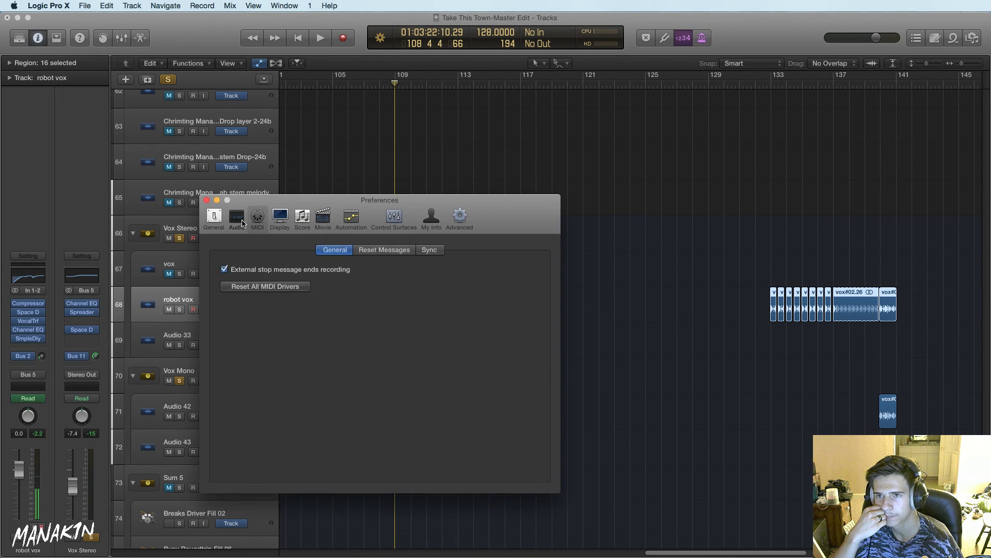
left_click(238, 219)
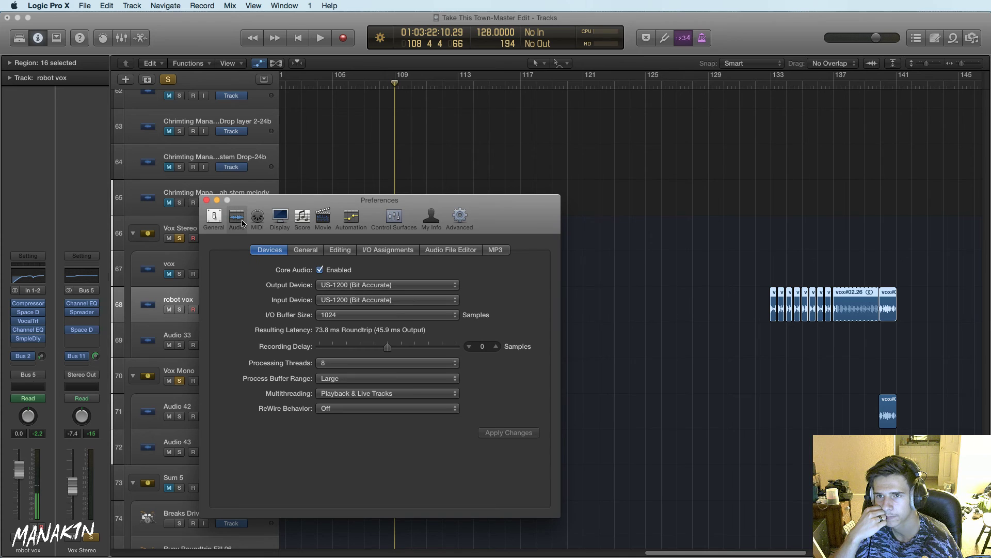
left_click(306, 250)
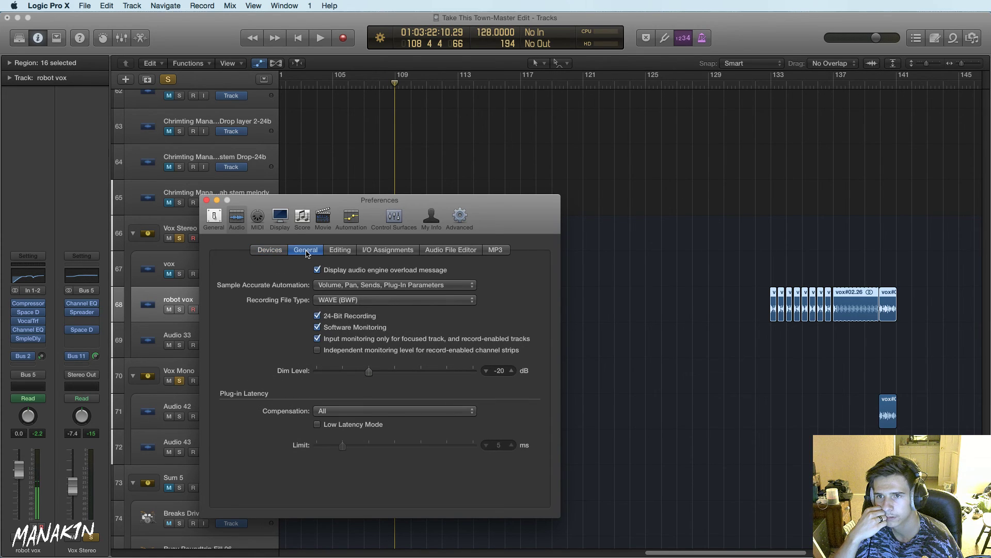
left_click(328, 288)
left_click(329, 289)
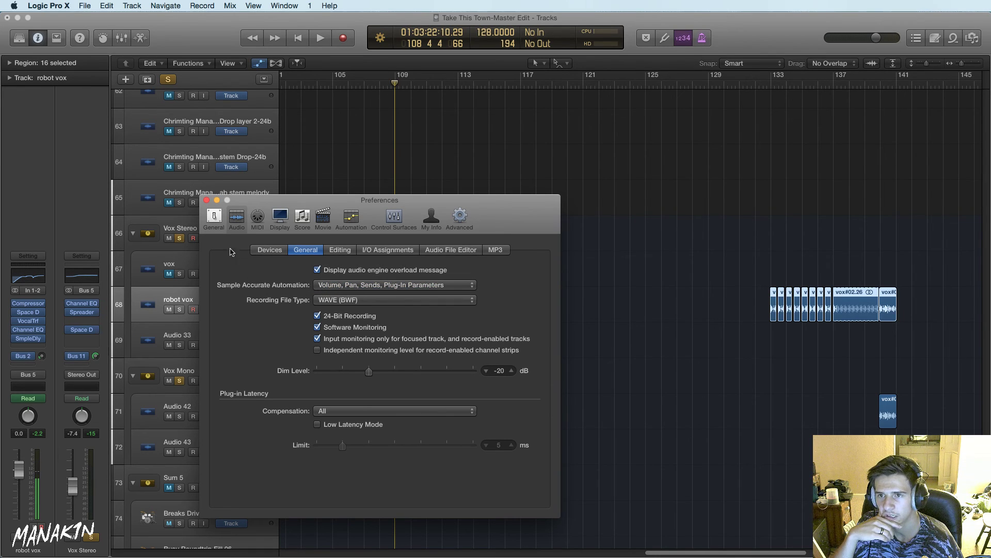
left_click(206, 200)
key("super+Tab")
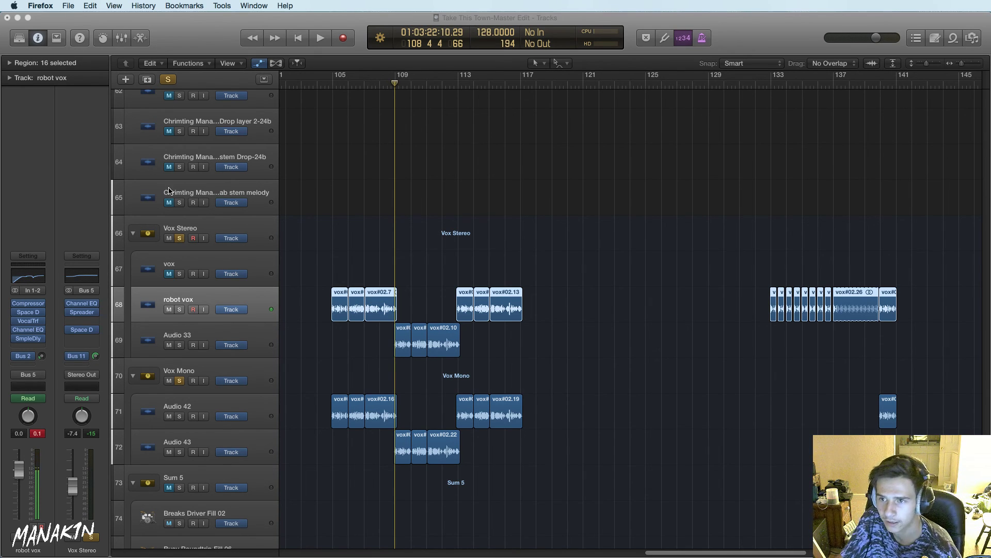
Unsolo Vox Stereo in Logic Pro X and bypass the Compressor, Space D, VocalTrf and Channel EQ plug-ins on Audio 42
left_click(180, 239)
left_click(153, 380)
left_click(214, 418)
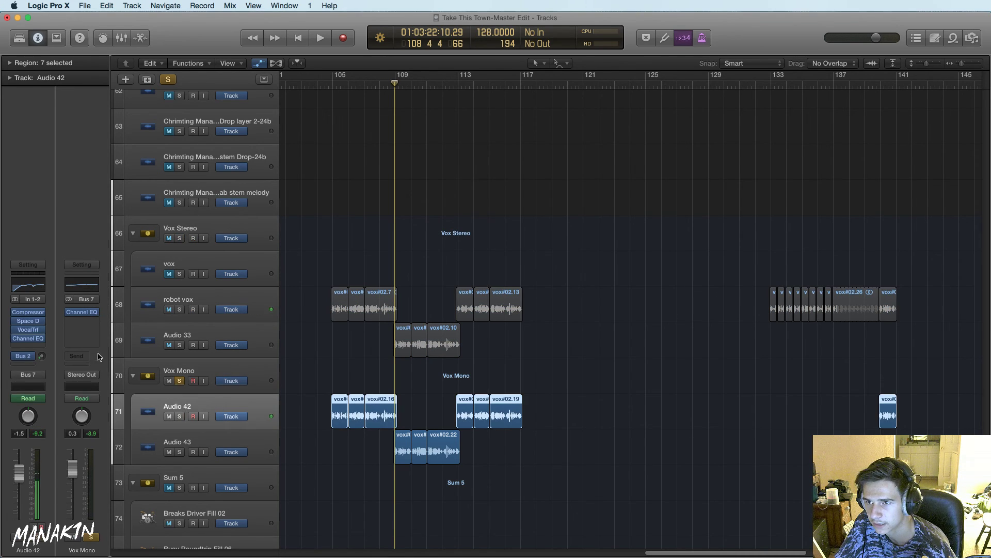
mouse_move(31, 321)
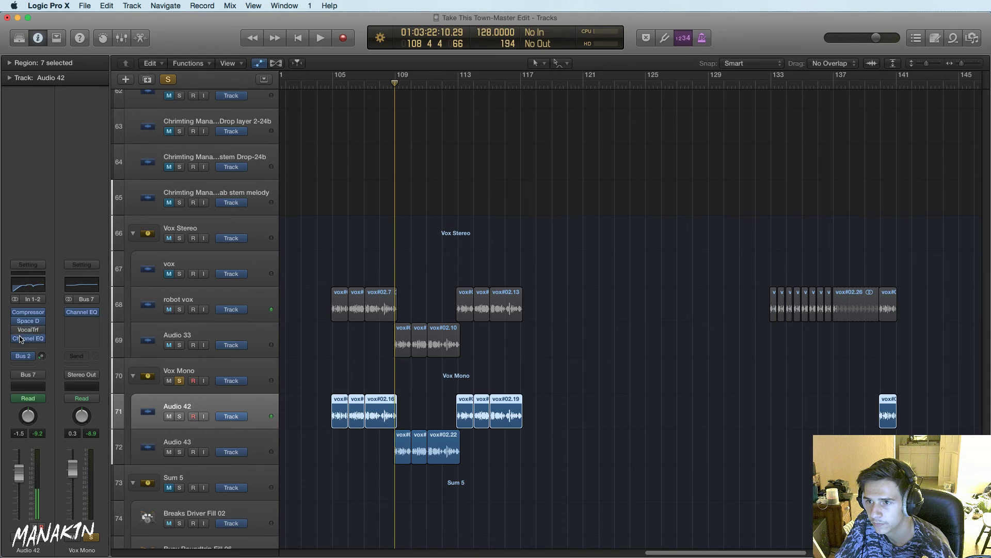
left_click(16, 312)
left_click(15, 338)
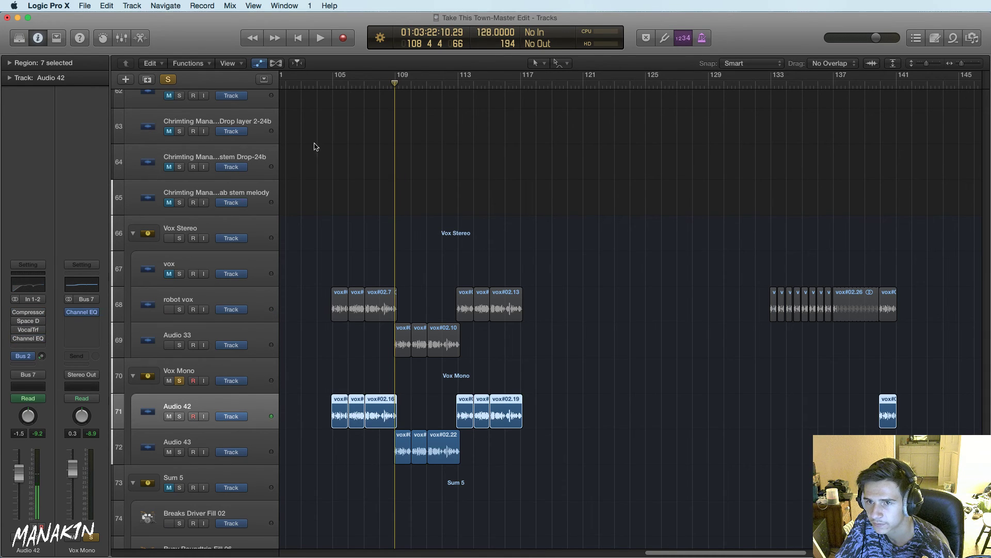
Play the Vox Mono vocals from just before bar 105 to about bar 109 with Audio 42's plug-ins bypassed
left_click(331, 86)
key("space")
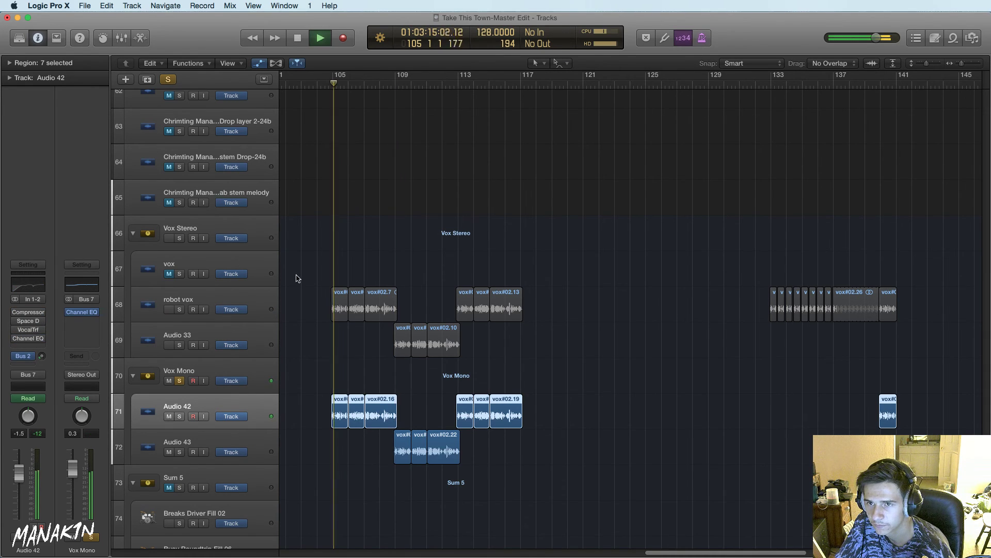
left_click(126, 365)
mouse_move(15, 257)
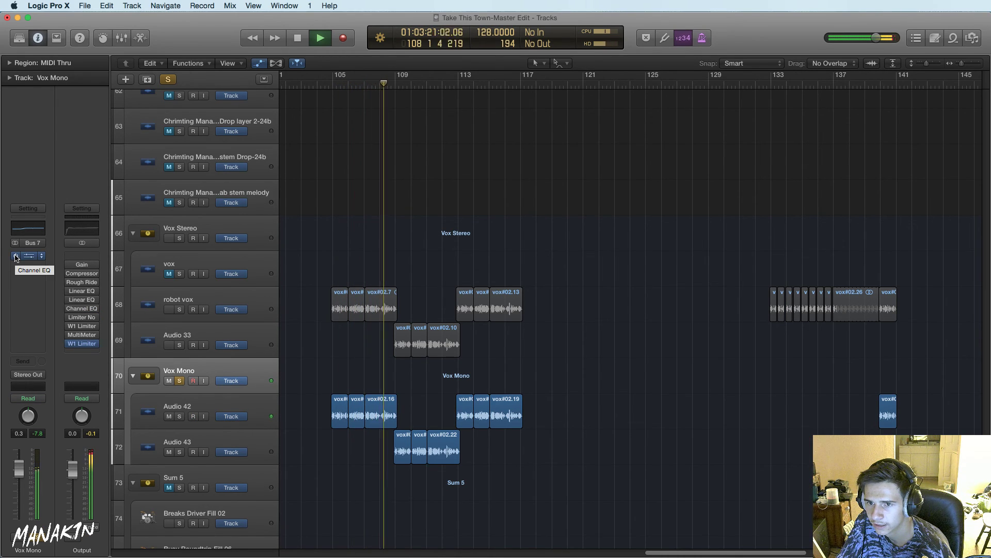
key("space")
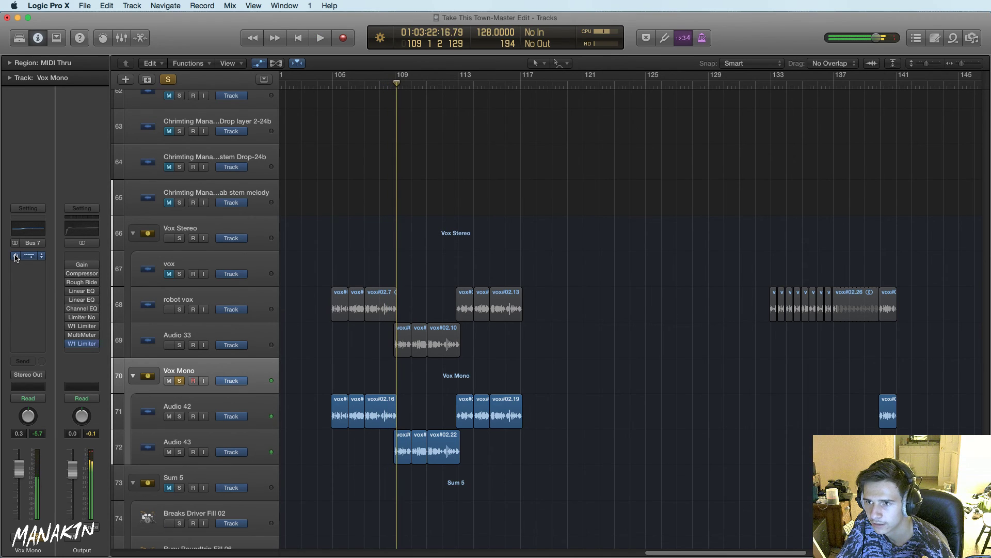
Re-enable the Compressor, Space D, VocalTrf and Channel EQ plug-ins on Audio 42
left_click(220, 413)
left_click(17, 322)
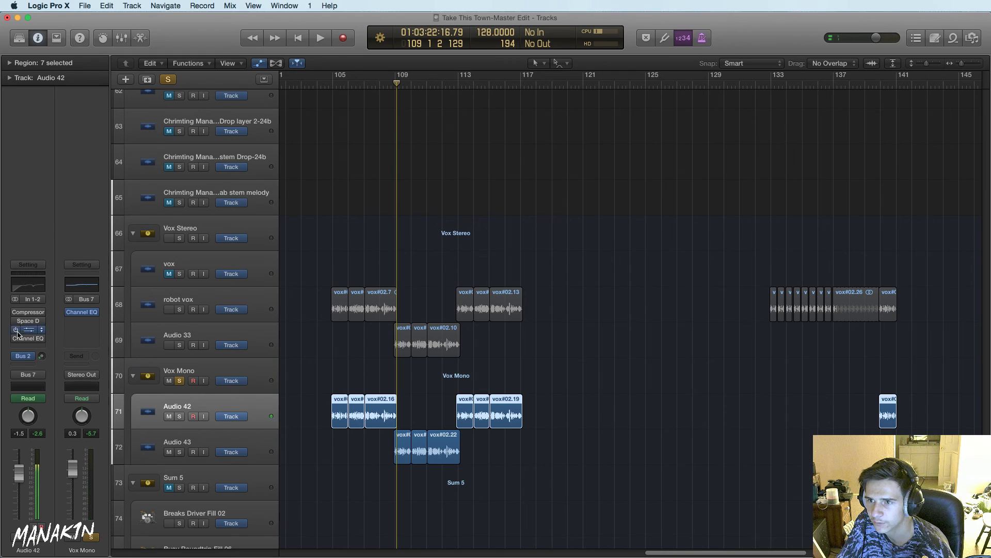
left_click(17, 330)
left_click(16, 338)
Play the processed Audio 42 vocal from about bar 104 until just before bar 107, and switch to Firefox
left_click(317, 82)
key("space")
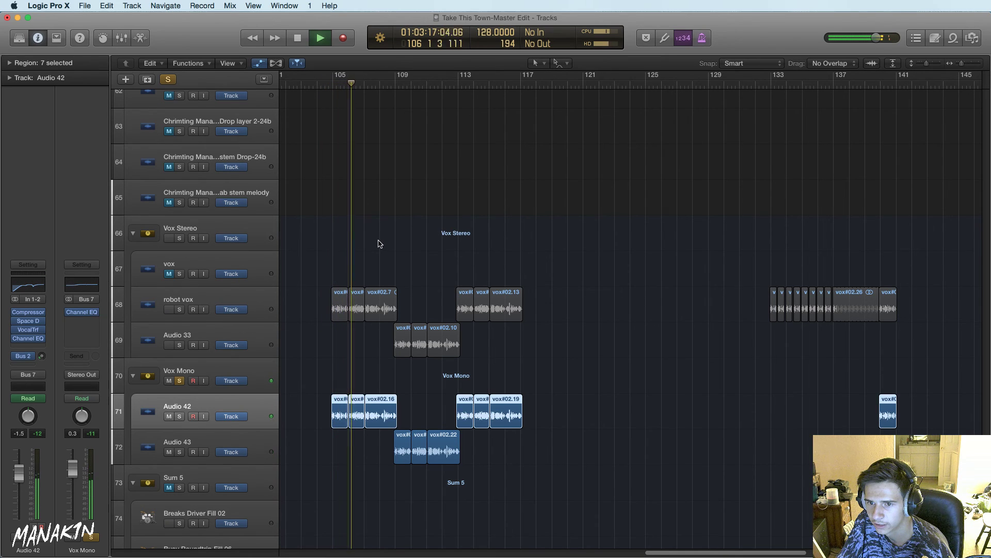
key("space")
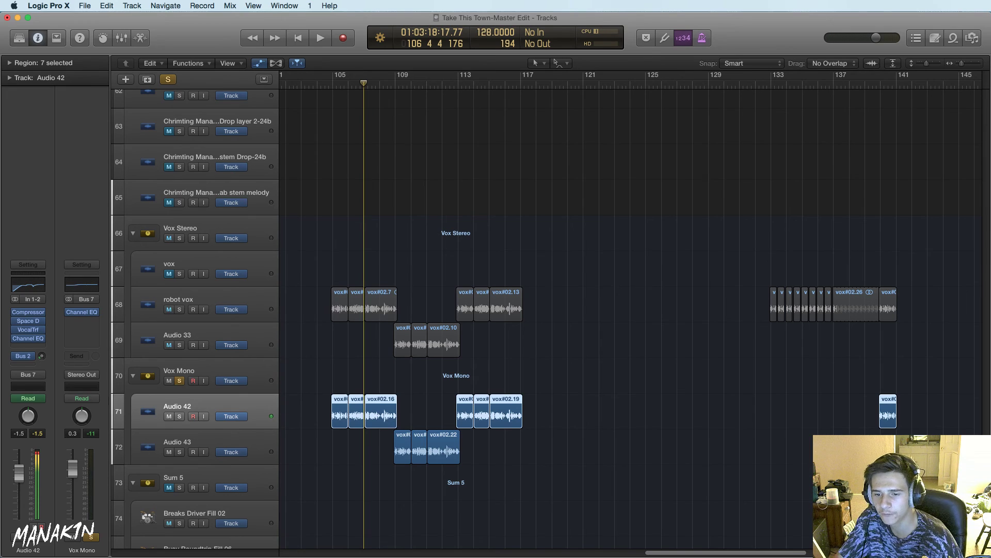
key("super+Tab")
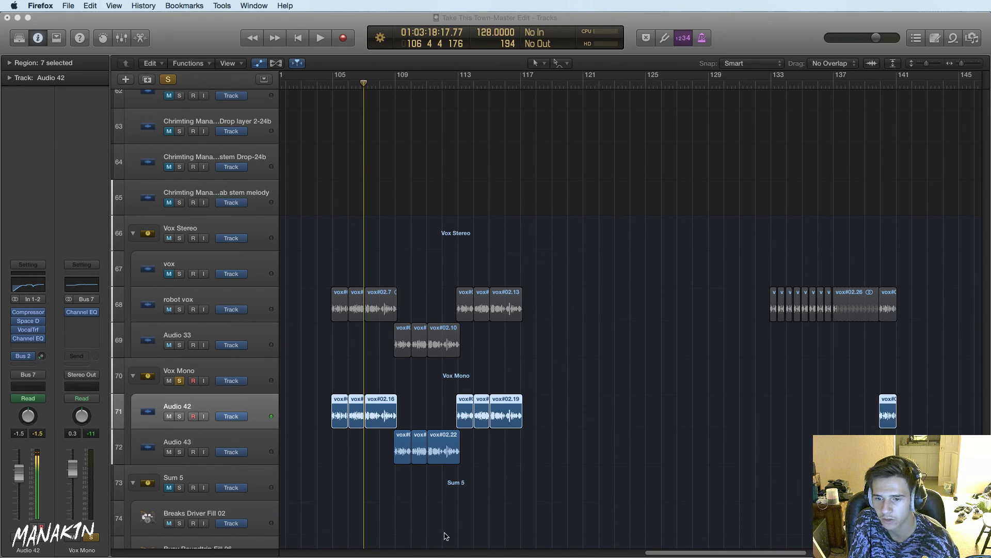
Return to Logic Pro X and clear the solo state on all tracks
left_click(476, 511)
scroll(498, 491, "up", 20)
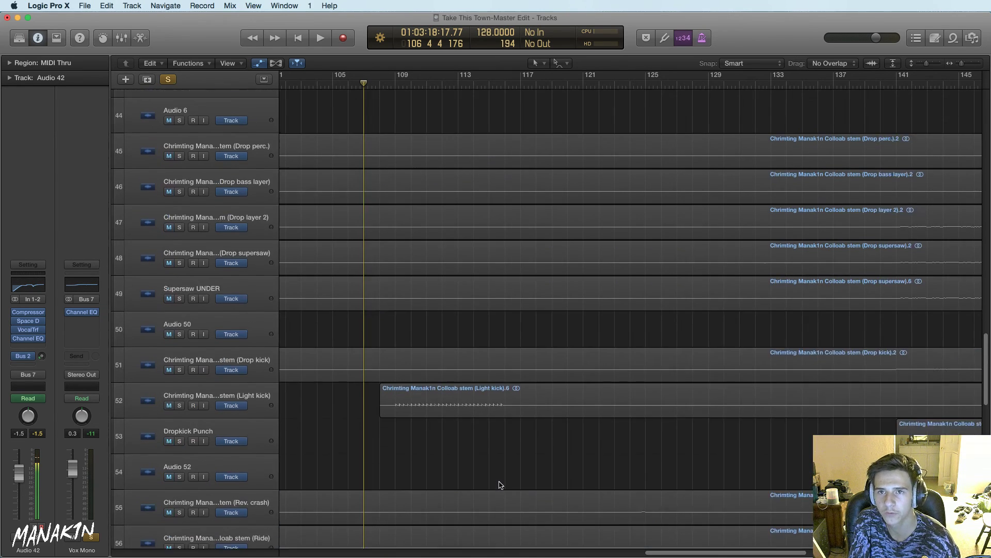
scroll(498, 482, "up", 15)
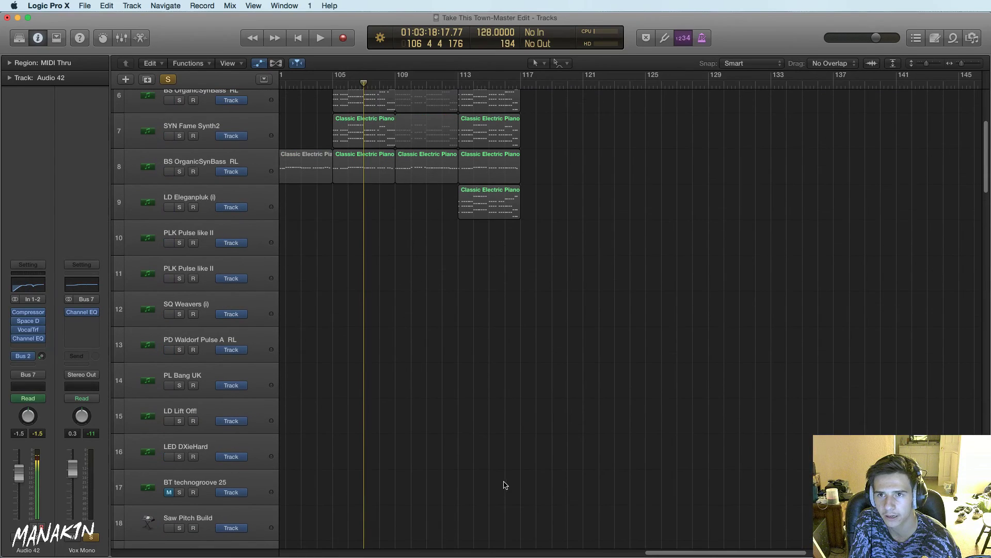
left_click_drag(653, 553, 586, 550)
left_click(166, 79)
Look over the synth, riser, effects and stem tracks across the arrangement, from Second half Break down to the Bass drop stem
scroll(570, 213, "down", 3)
scroll(570, 212, "down", 8)
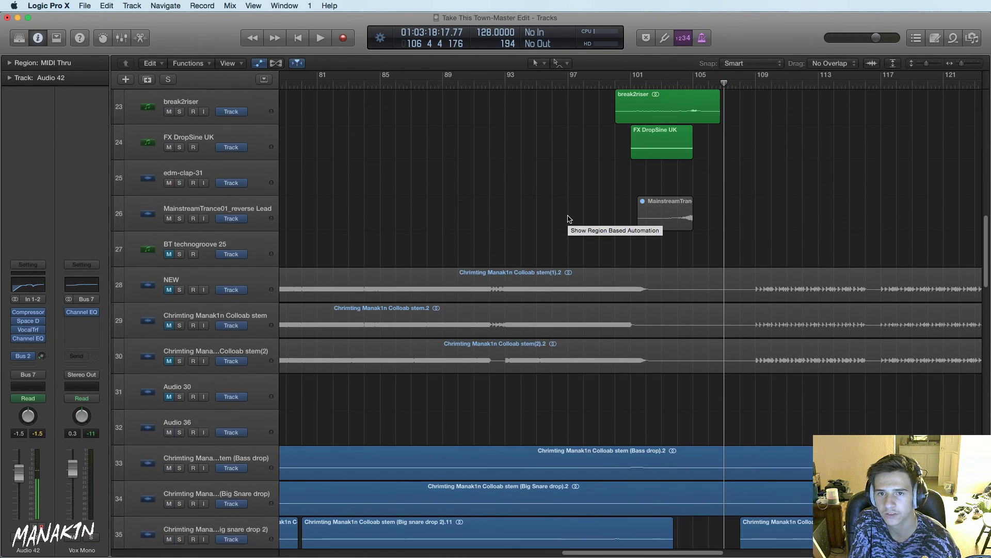
scroll(569, 217, "up", 6)
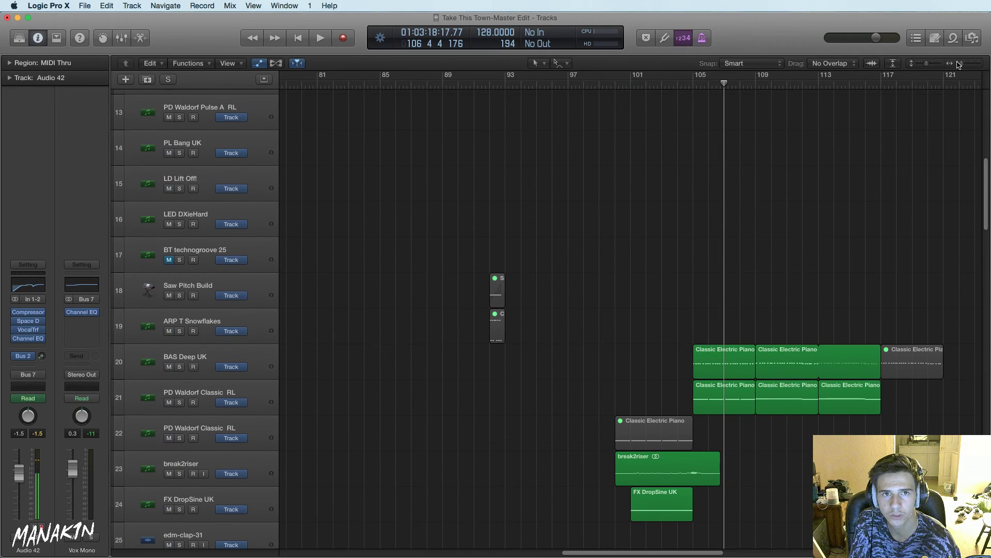
left_click_drag(962, 63, 957, 63)
scroll(590, 266, "down", 2)
scroll(590, 267, "up", 10)
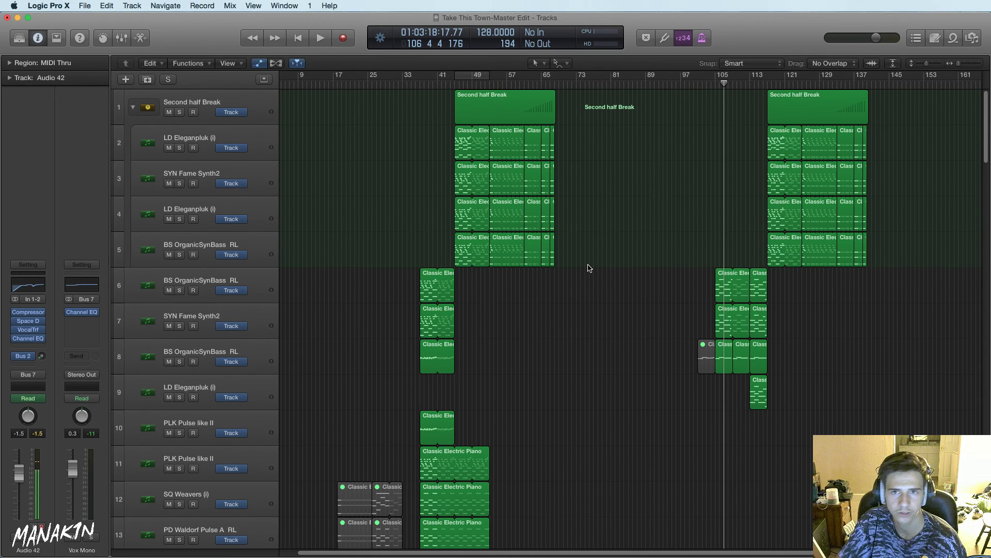
scroll(590, 267, "down", 13)
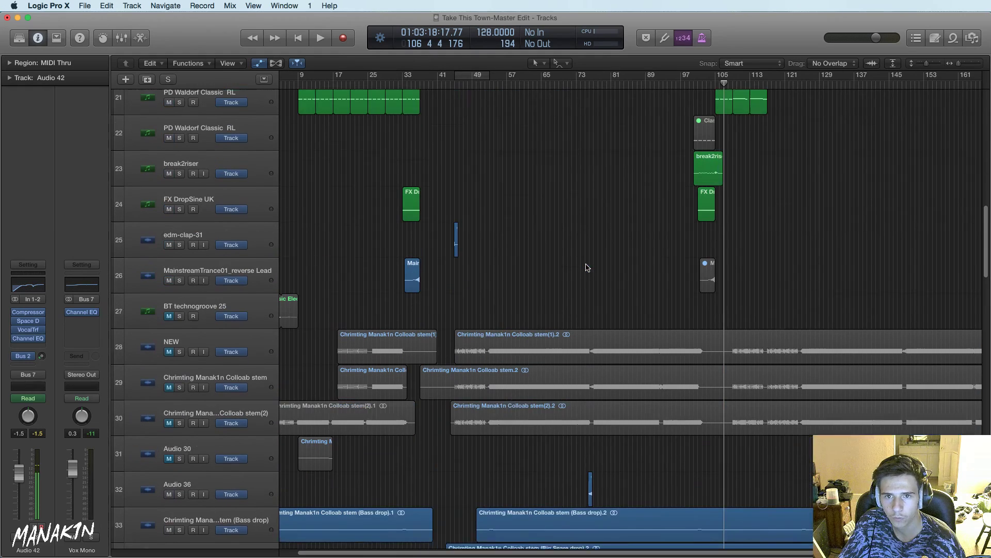
scroll(587, 265, "up", 2)
Play the full mix from about bar 100 to bar 101, where the FX DropSine UK region begins
left_click(694, 88)
key("space")
key("space")
Solo FX DropSine UK, play it briefly from bar 101, and unsolo it
left_click(965, 63)
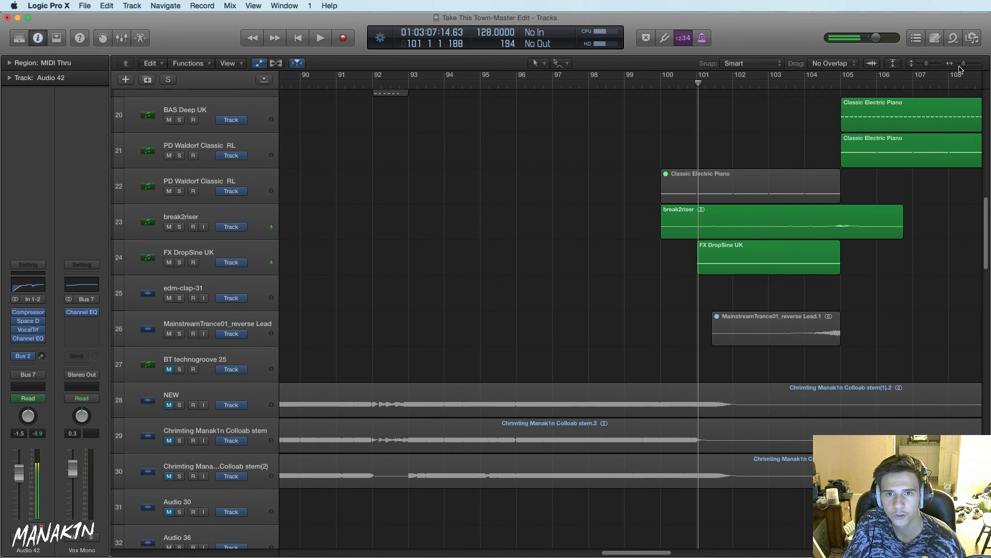
left_click(179, 263)
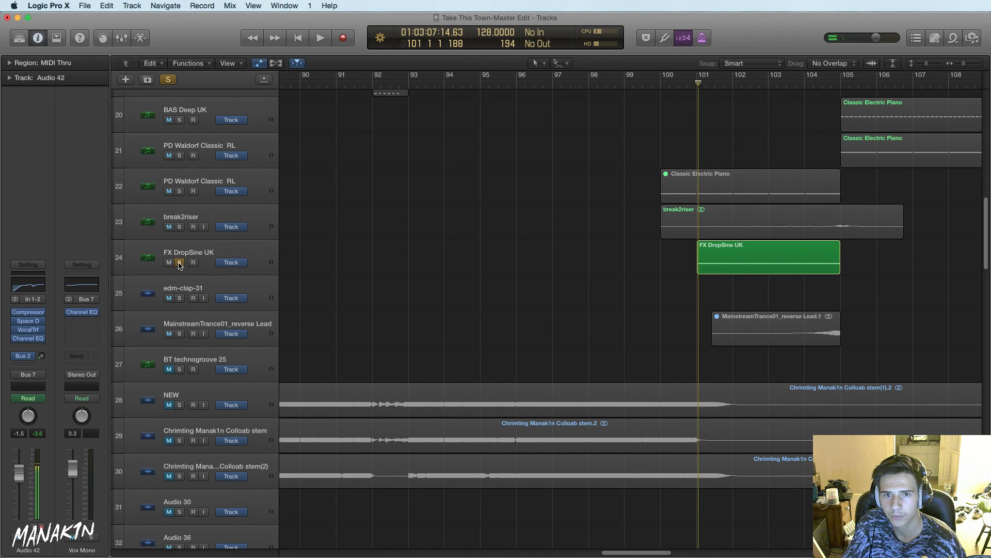
key("space")
key("space")
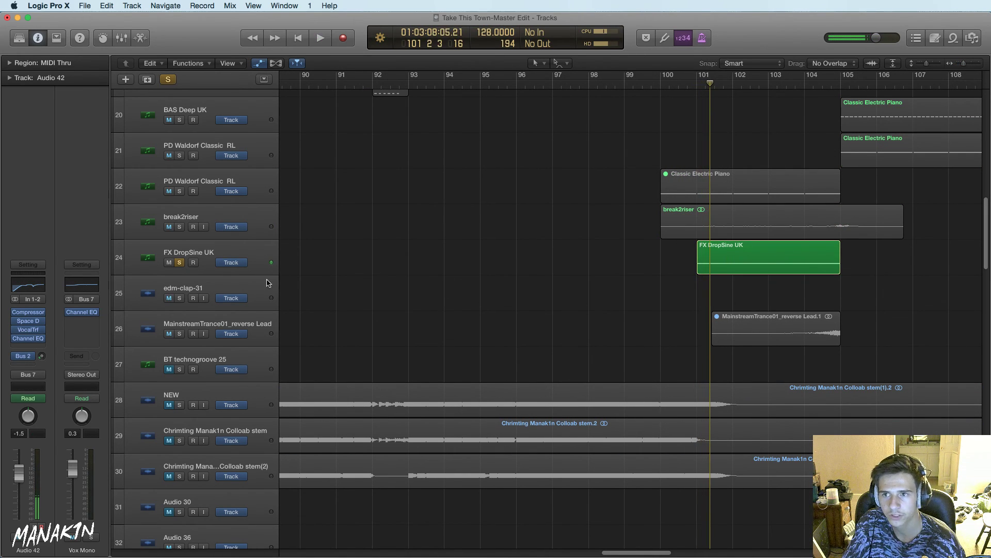
left_click(180, 263)
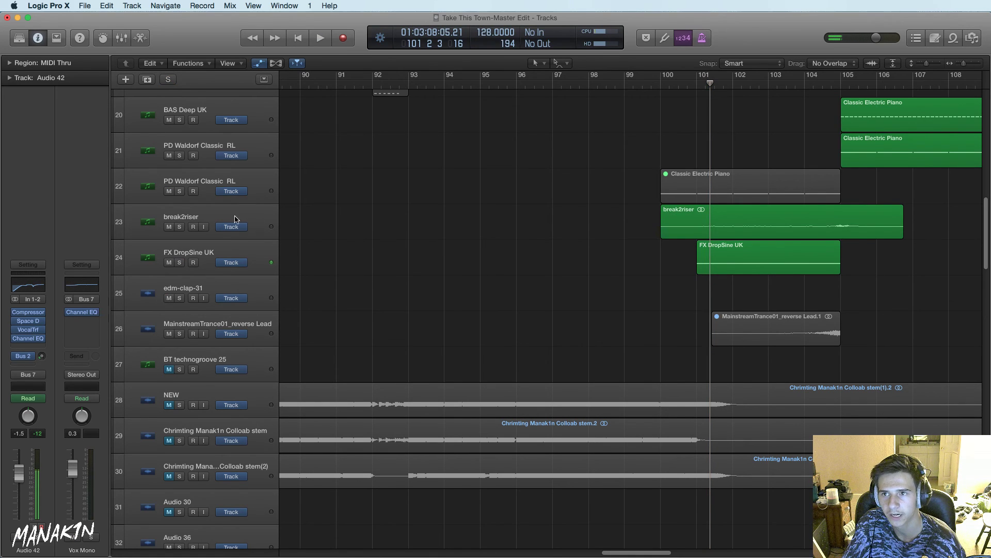
Solo the Bass drop stem on track 33, play it from just before bar 101, and clear its solo
scroll(437, 268, "down", 10)
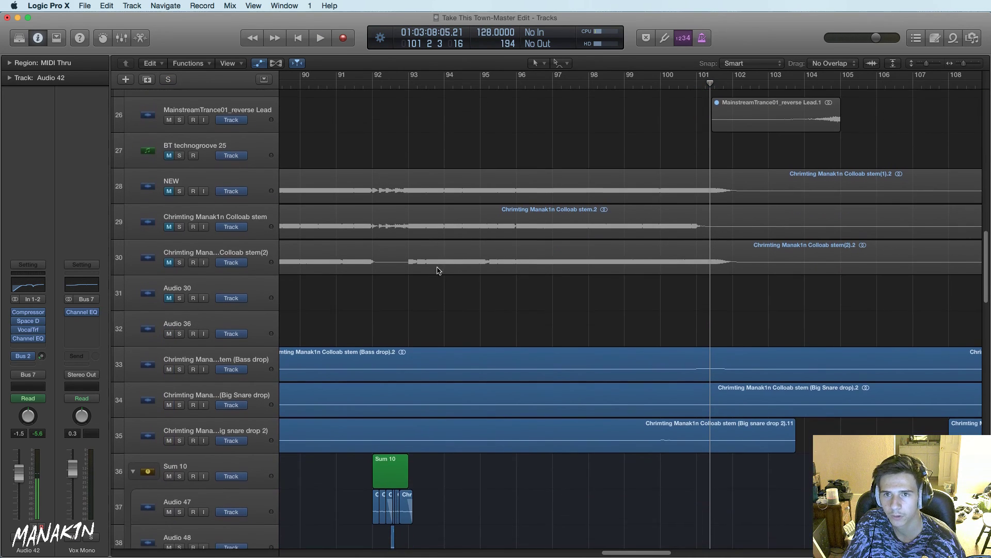
scroll(437, 268, "down", 10)
scroll(437, 267, "up", 5)
scroll(438, 267, "up", 5)
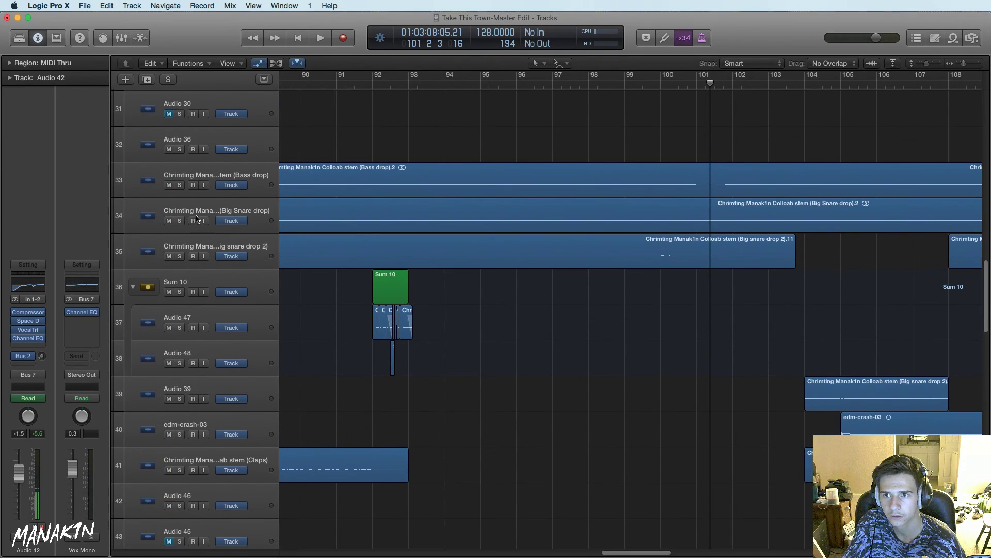
left_click(180, 185)
key("space")
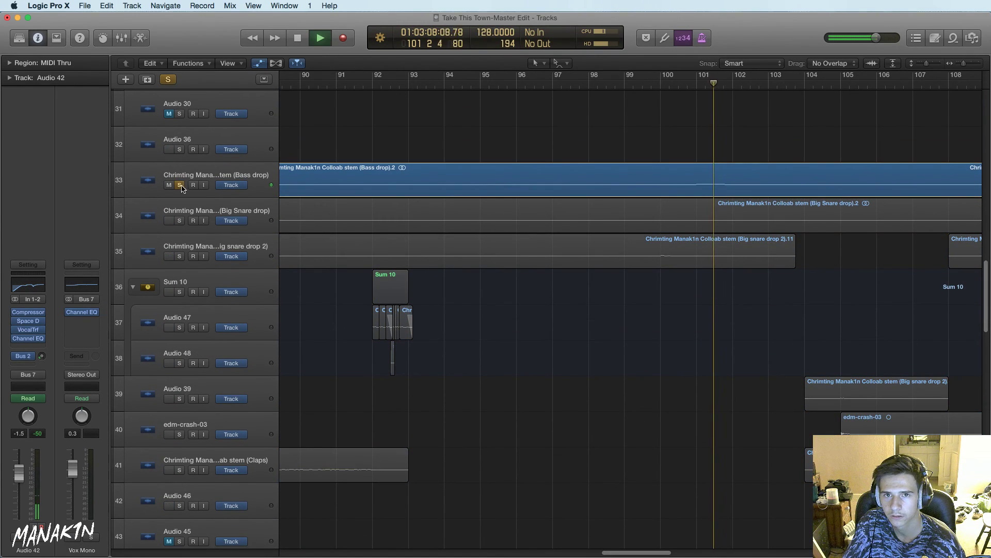
key("space")
left_click(686, 85)
key("space")
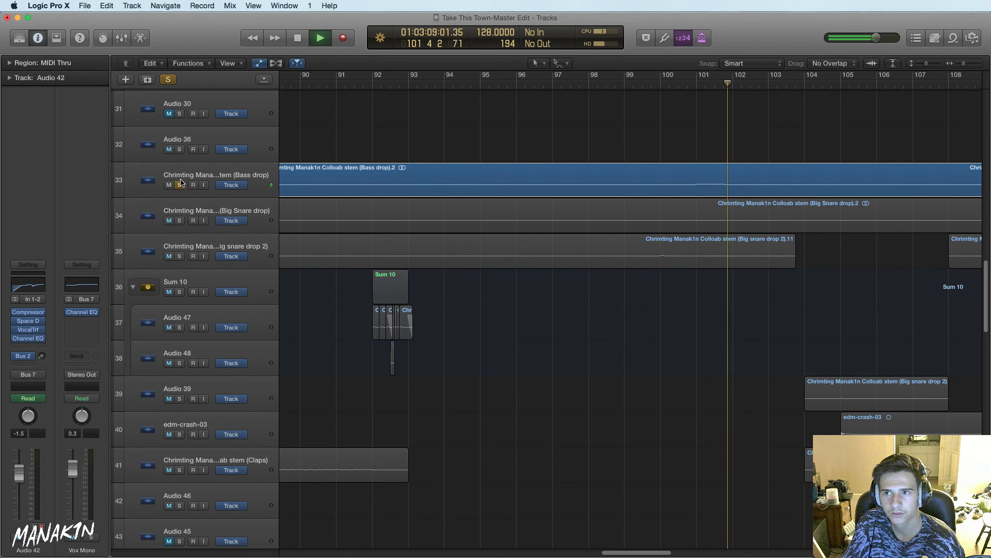
key("space")
key("s")
Solo FX DropSine UK and play it from about bar 101 to bar 102
scroll(555, 184, "up", 4)
scroll(555, 185, "up", 8)
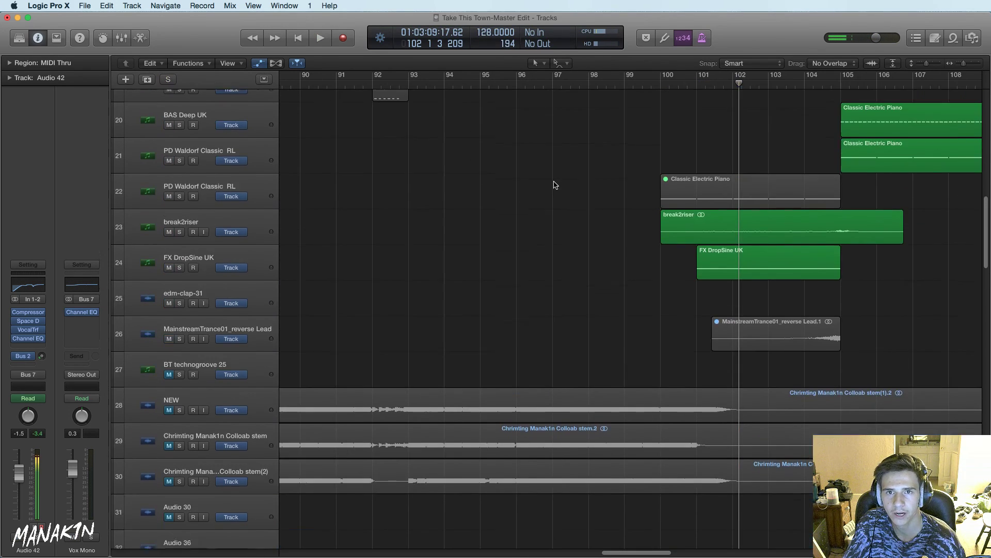
left_click(179, 275)
left_click_drag(735, 83, 692, 85)
key("space")
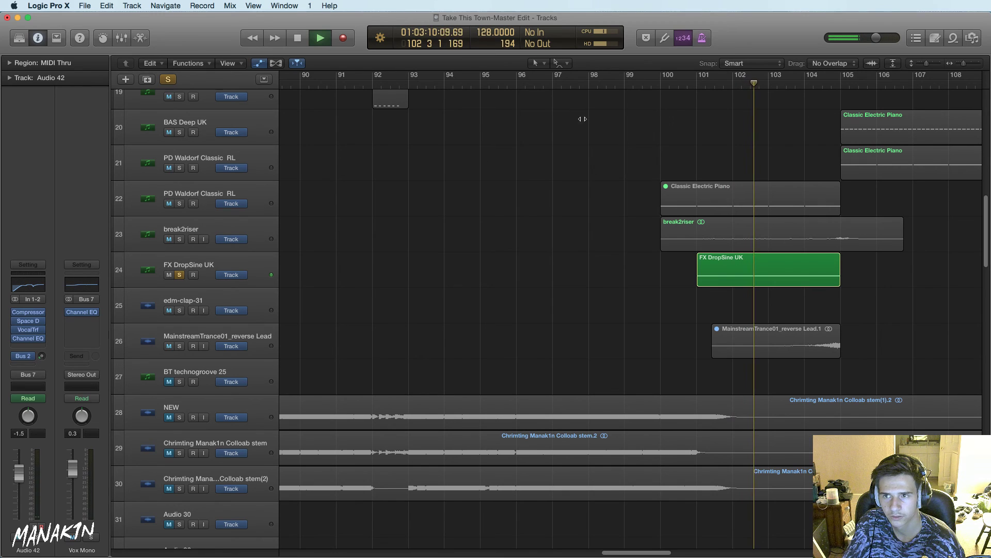
key("space")
Solo the Bass drop stem alongside FX DropSine UK, play both from bar 101 and again from about bar 100, and unsolo the stem
scroll(383, 261, "down", 4)
scroll(382, 261, "down", 7)
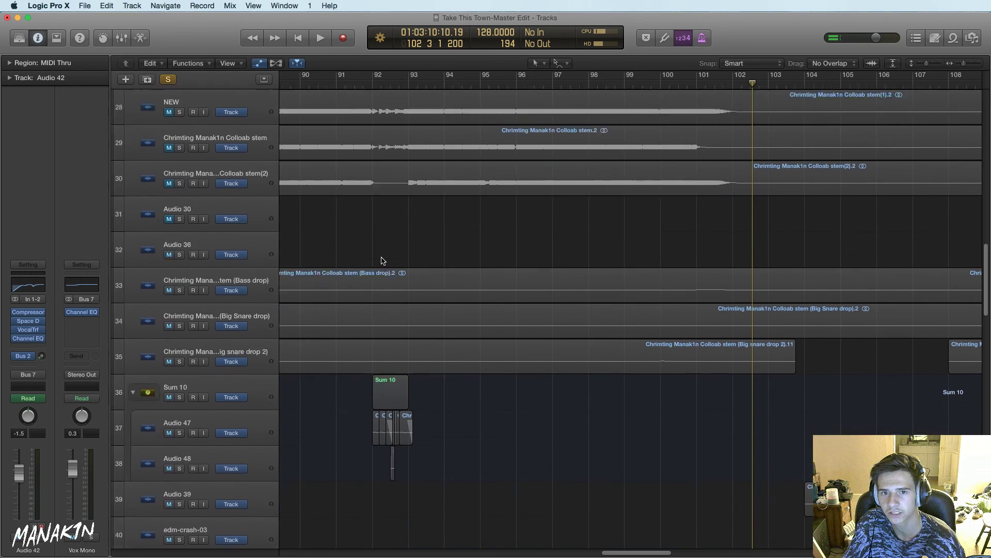
scroll(383, 261, "up", 3)
scroll(383, 261, "up", 2)
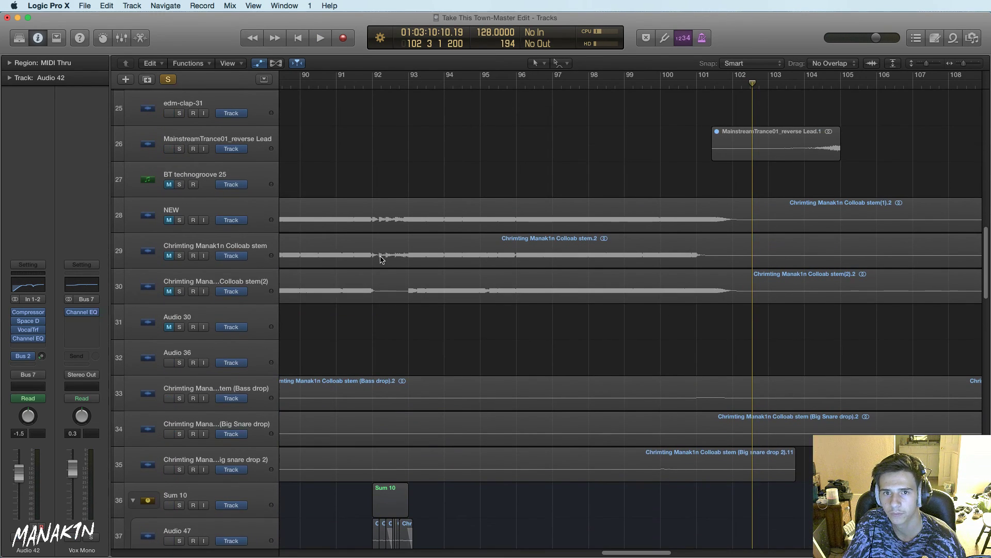
left_click(179, 395)
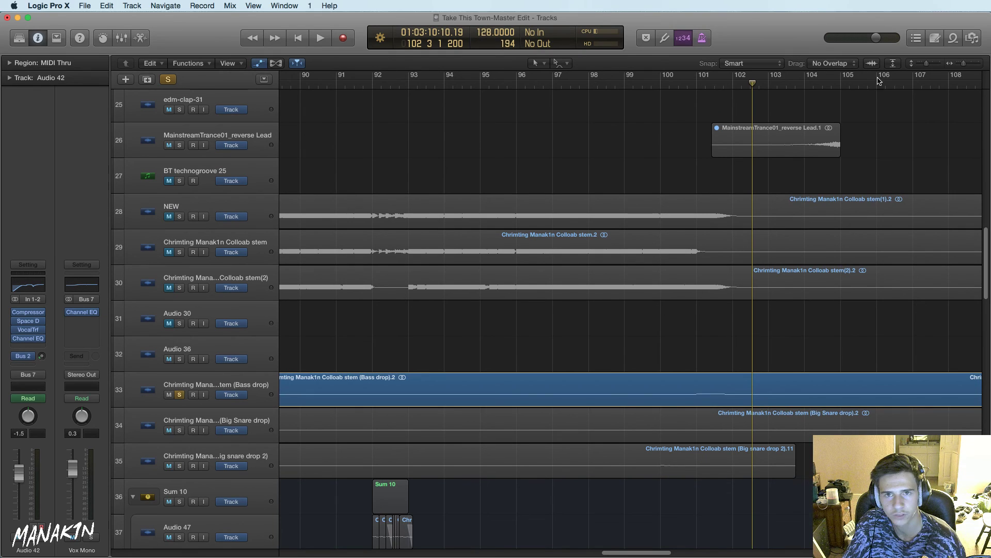
left_click(698, 84)
key("space")
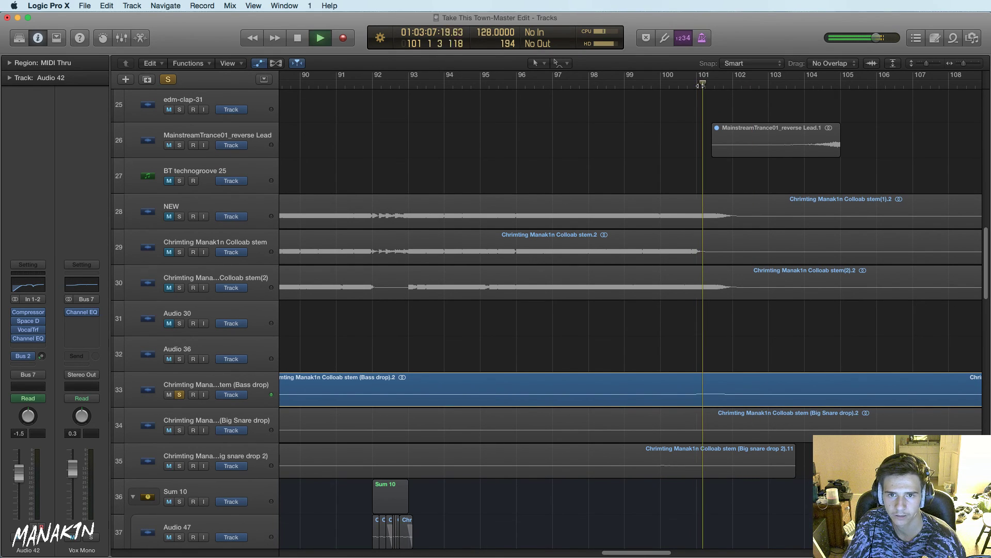
left_click(654, 86)
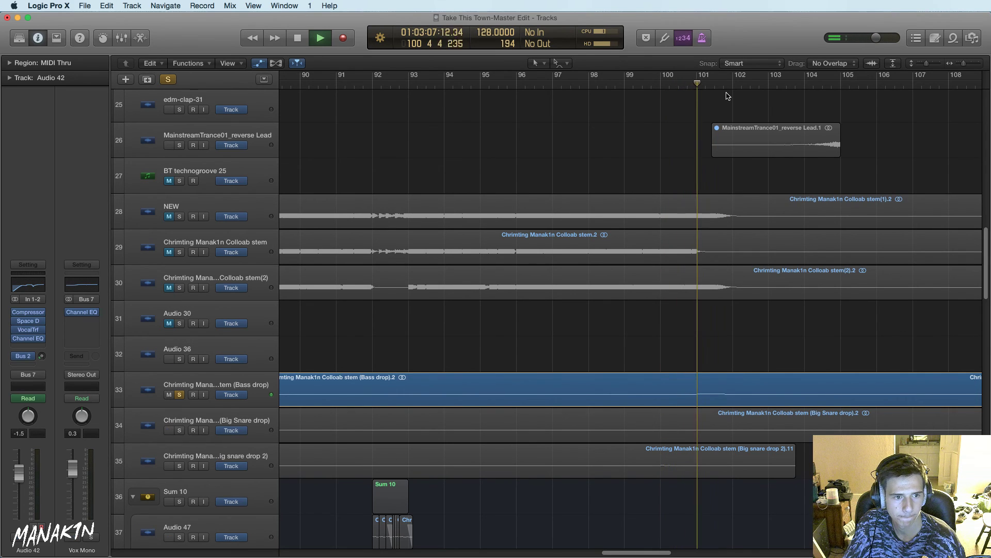
key("space")
left_click(179, 395)
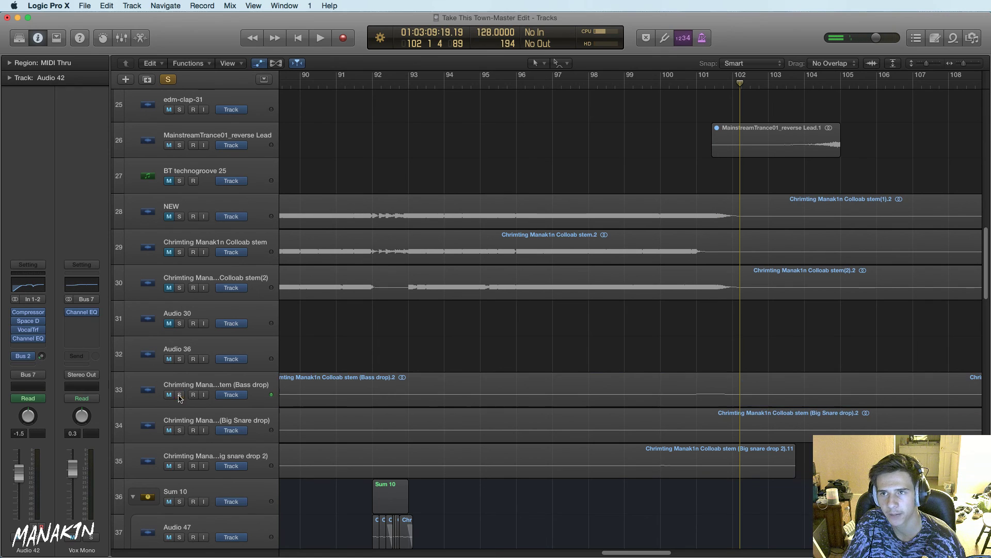
Clear the solo on the FX DropSine UK track
scroll(179, 134, "up", 4)
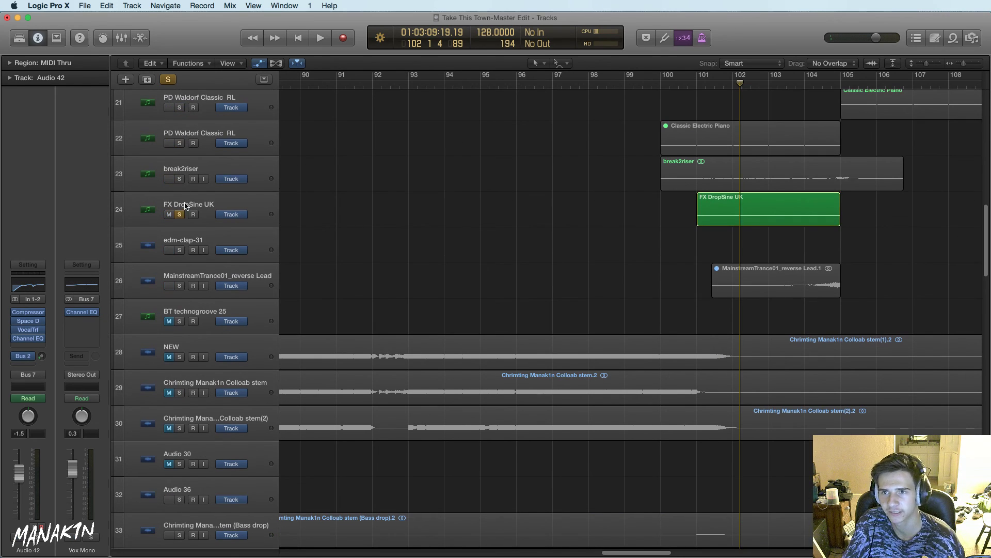
left_click(179, 217)
scroll(238, 212, "up", 1)
scroll(240, 214, "up", 2)
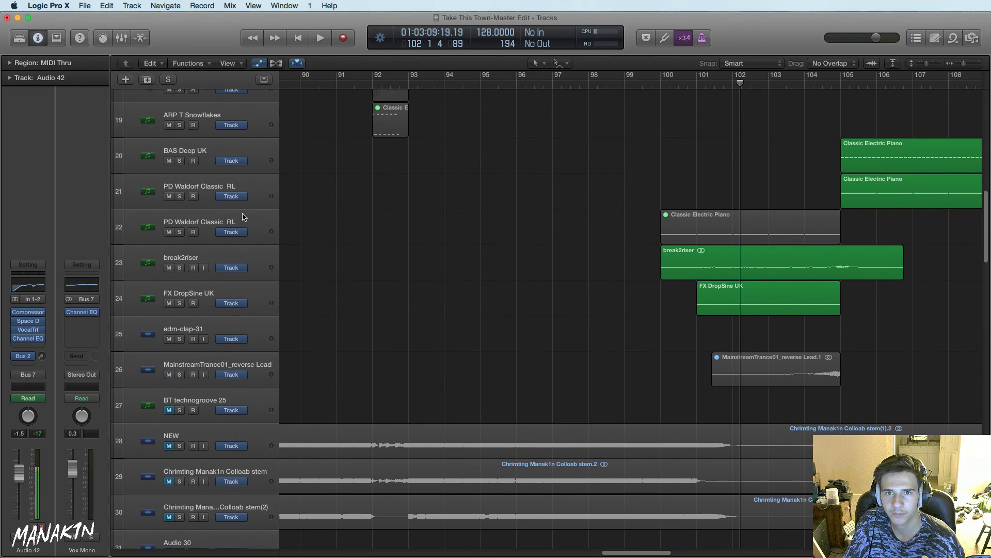
left_click(179, 308)
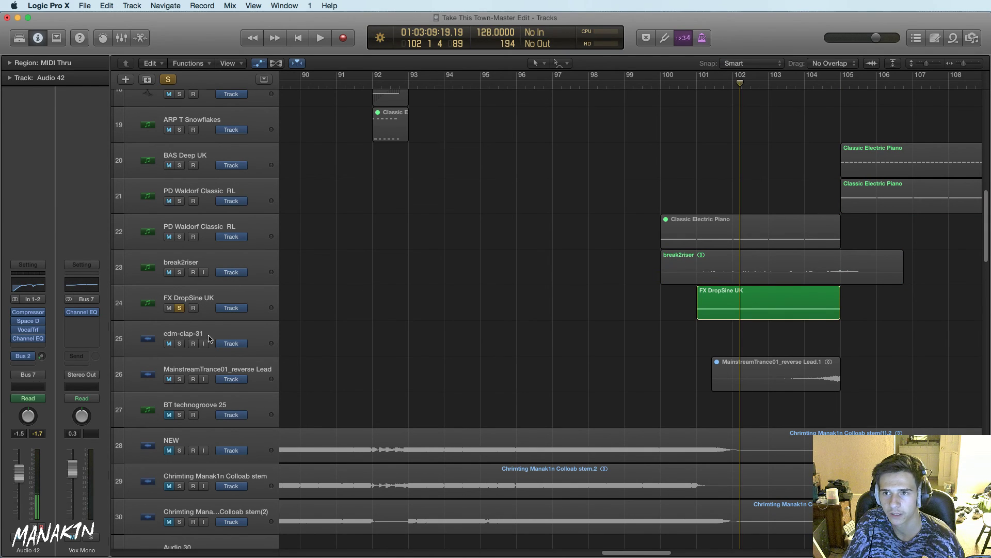
left_click(182, 307)
Select and solo the break2riser track and play it from bar 101 to the end of bar 105
left_click(184, 276)
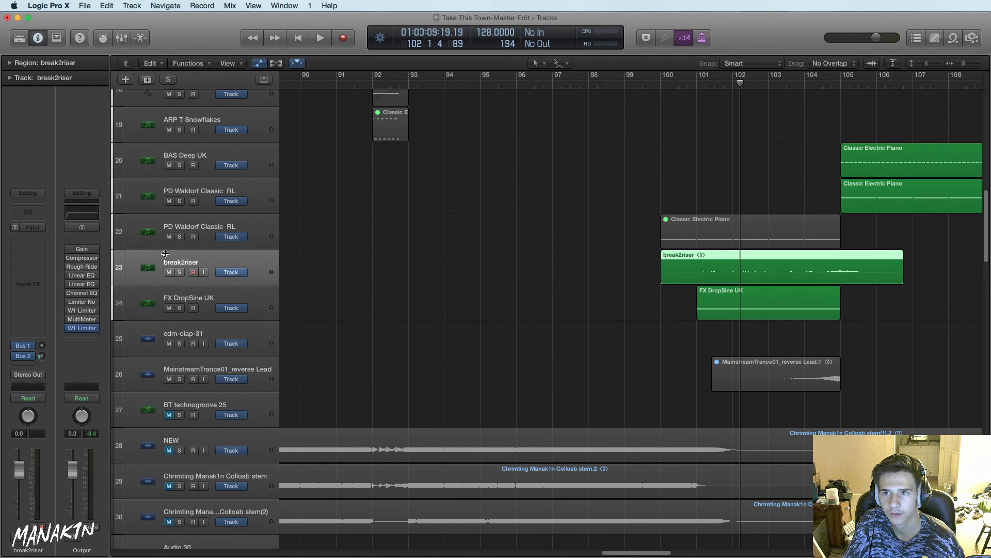
left_click(180, 272)
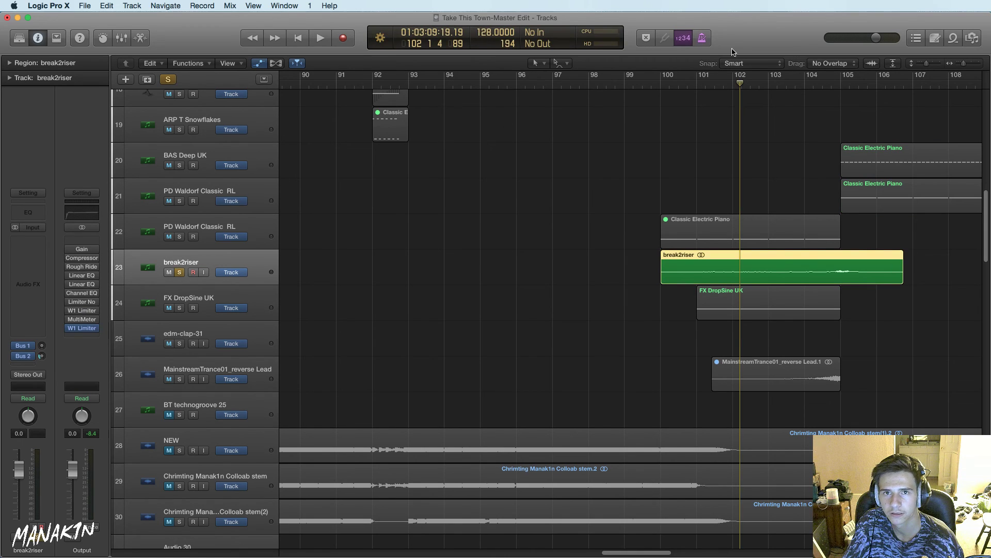
left_click(697, 81)
key("space")
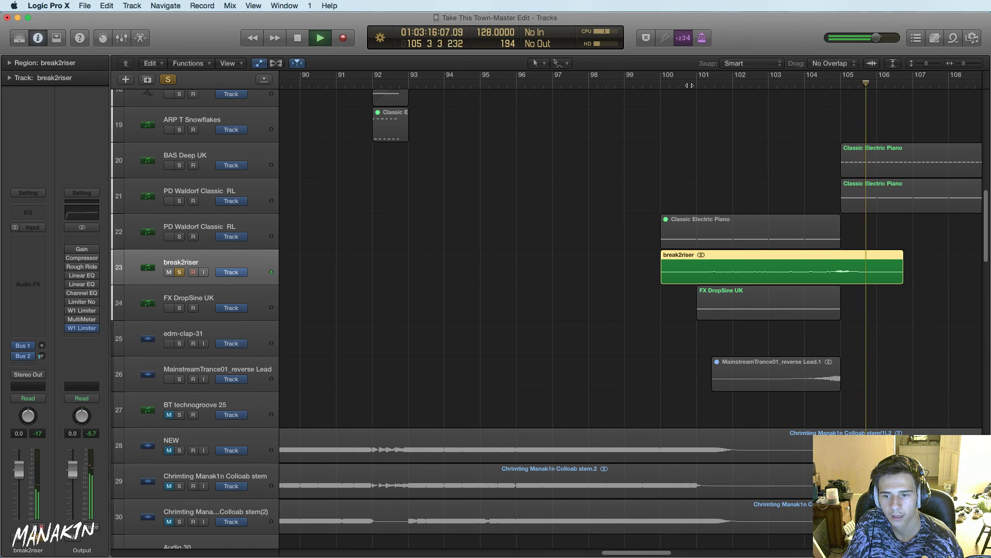
key("space")
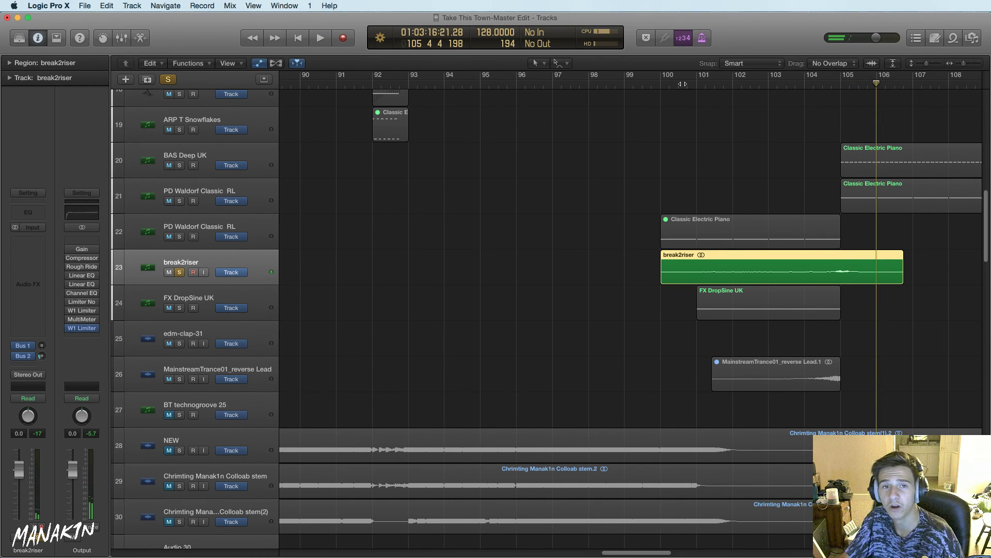
Inspect the SynthMaster instrument on the PD Waldorf Classic RL track 22 and close its window
left_click(205, 226)
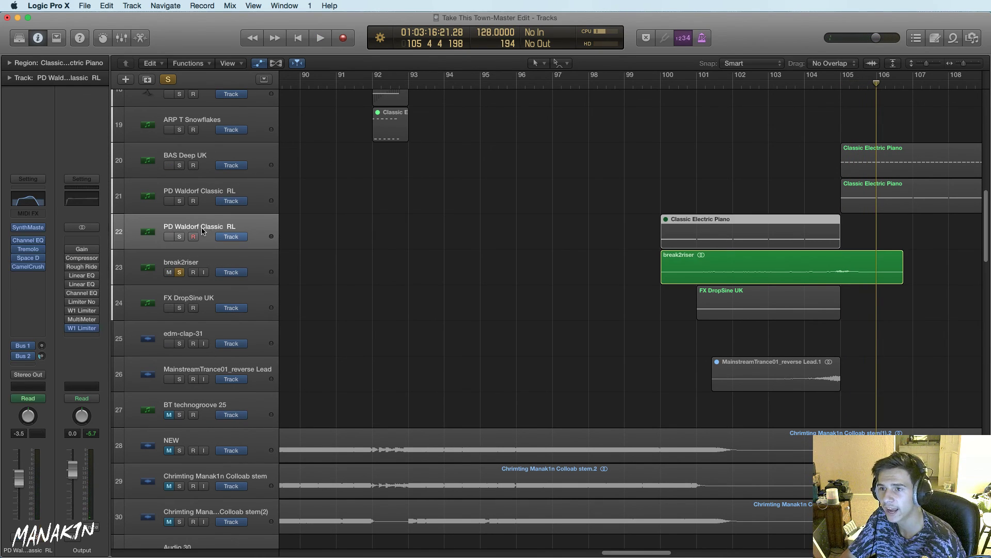
left_click(28, 227)
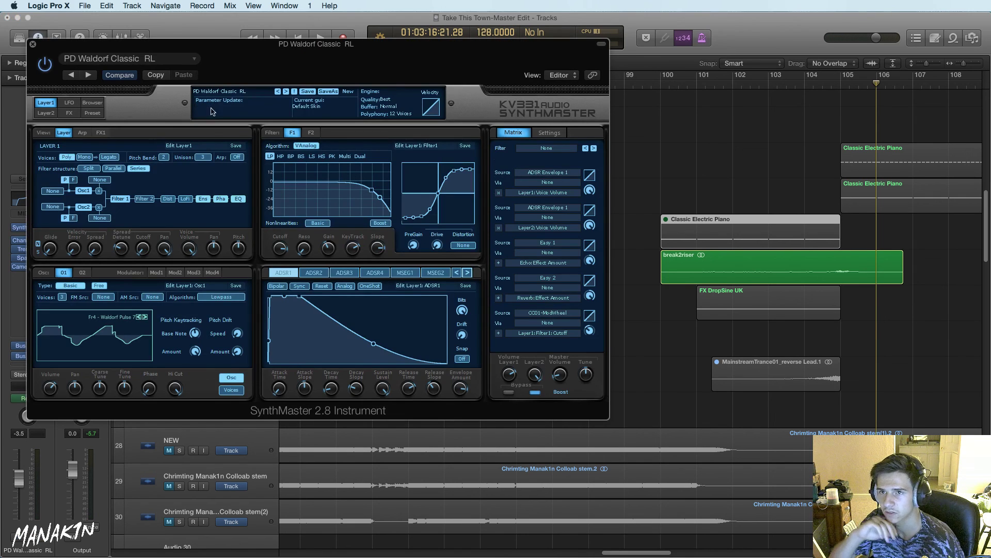
left_click_drag(251, 69, 447, 201)
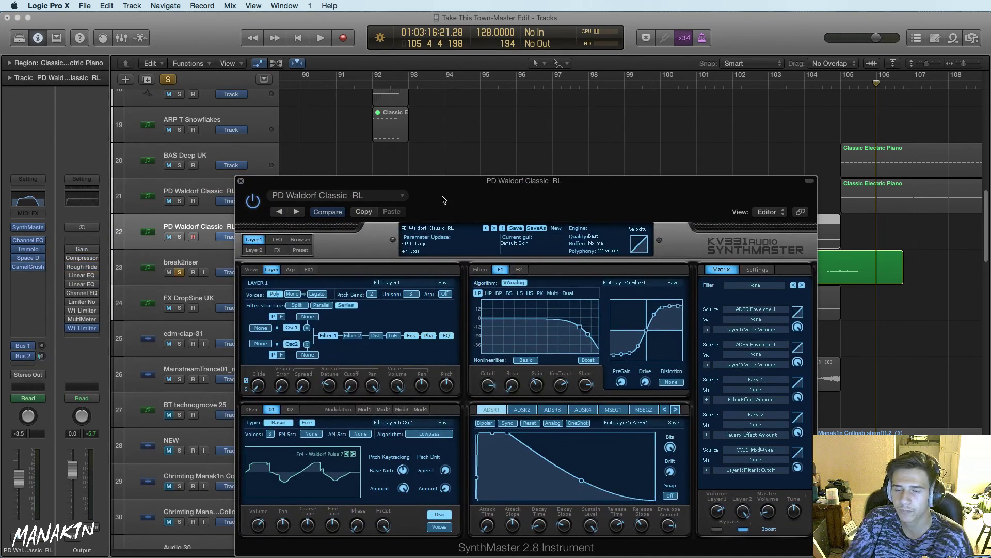
left_click(241, 181)
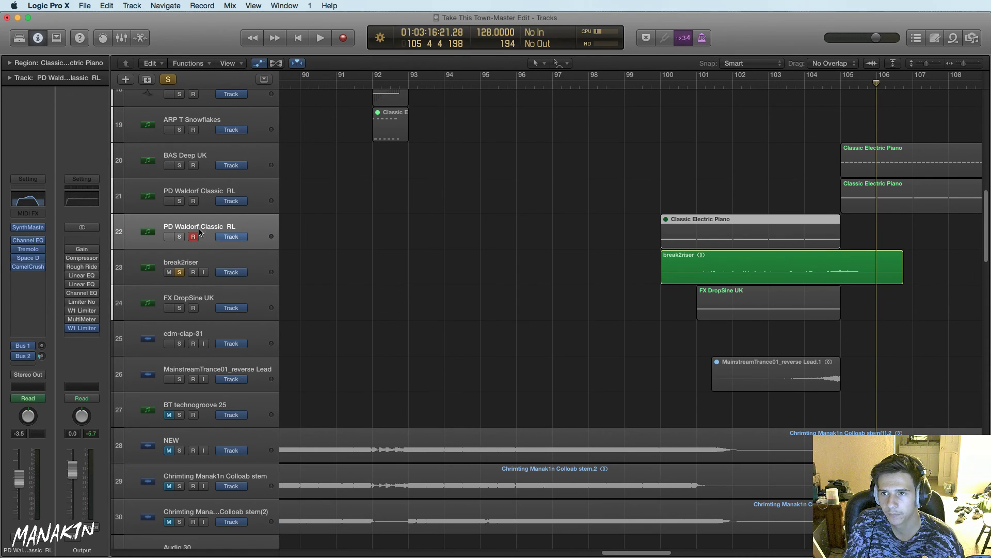
Unsolo break2riser and play PD Waldorf Classic RL track 22 soloed from bar 100 with its Tremolo plug-in in view, closing the plug-in at the end
left_click(178, 272)
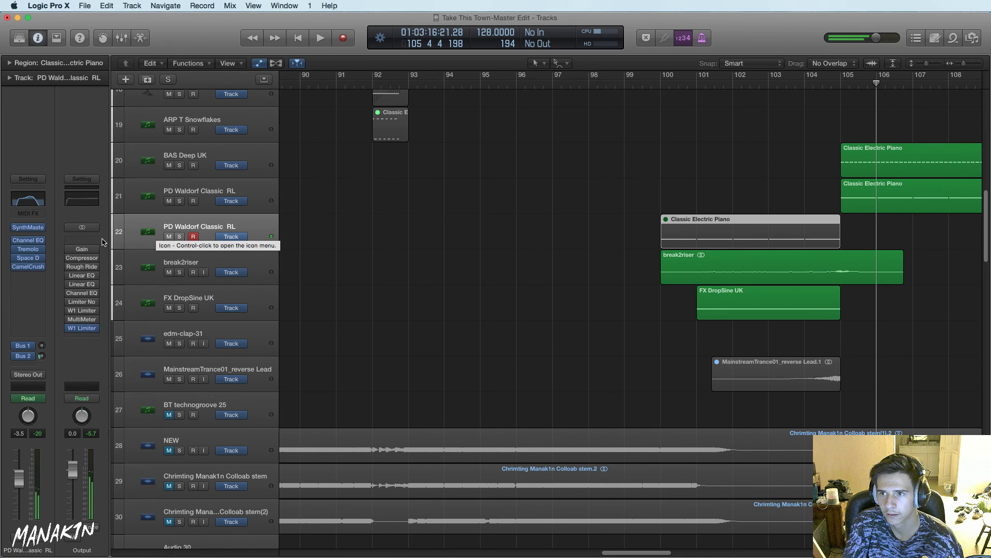
left_click(28, 250)
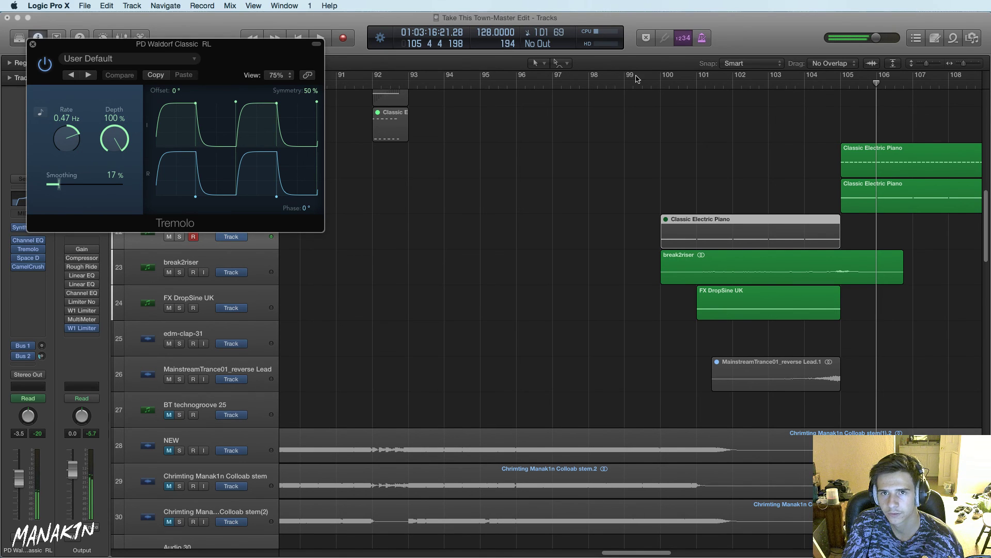
double_click(661, 82)
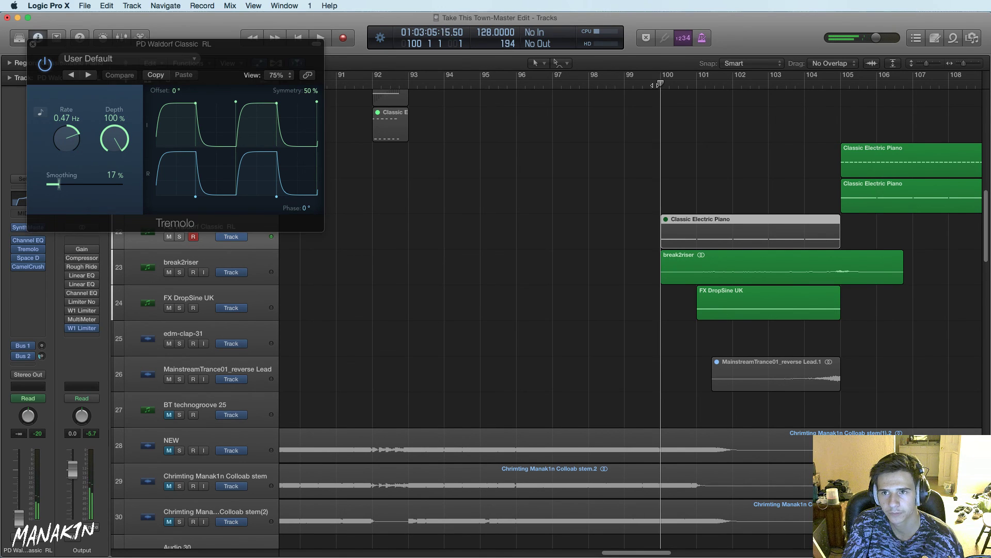
left_click(179, 236)
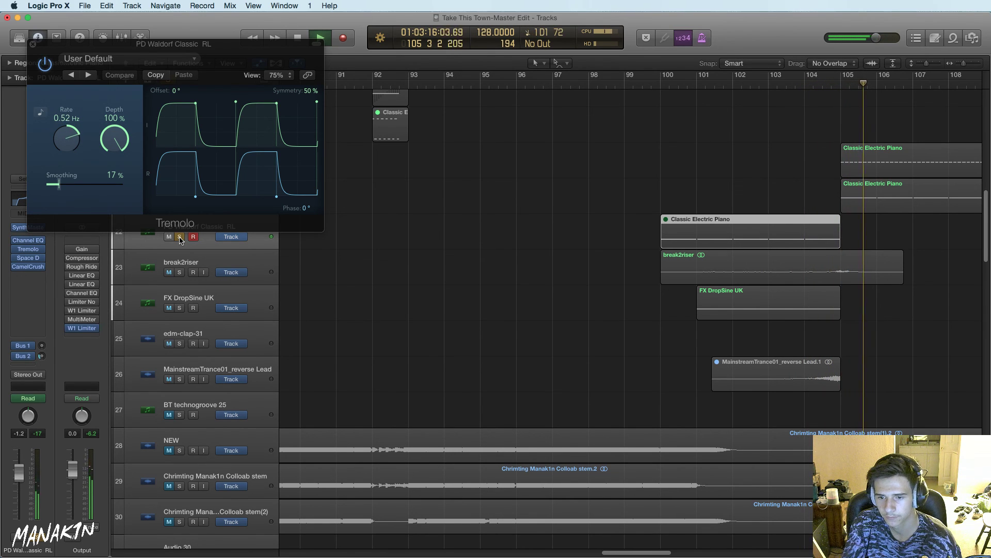
key("space")
left_click(33, 45)
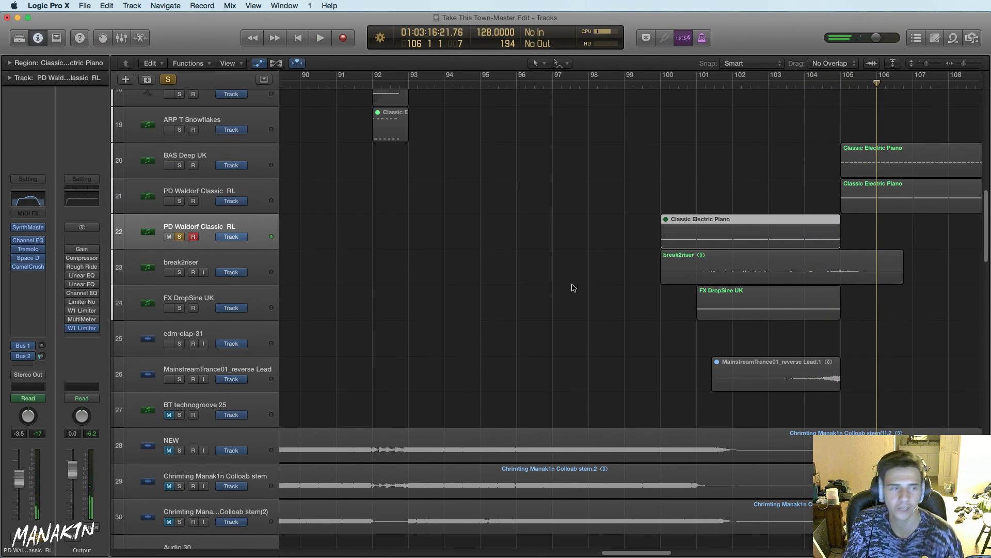
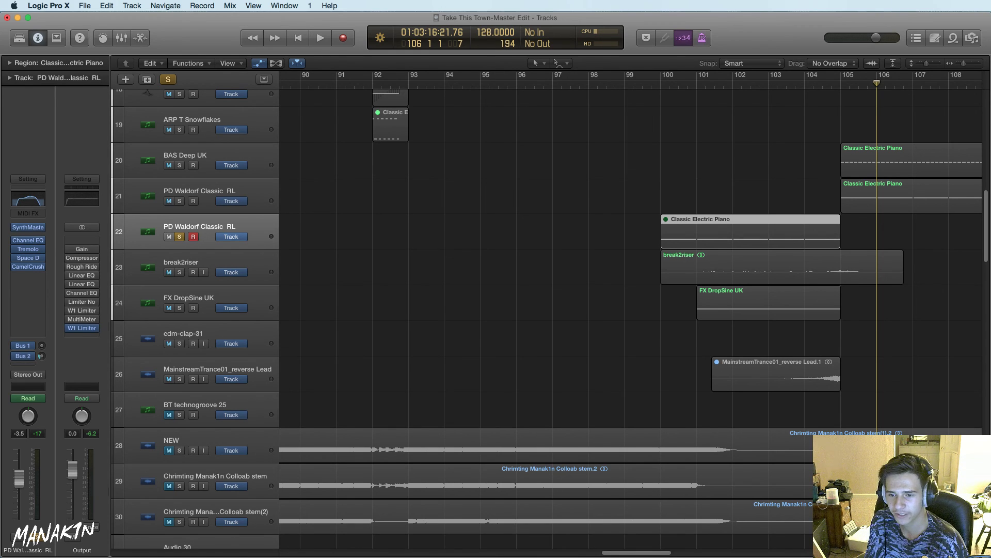
Switch to Firefox and return to the Logic Pro X project window
key("super+Tab")
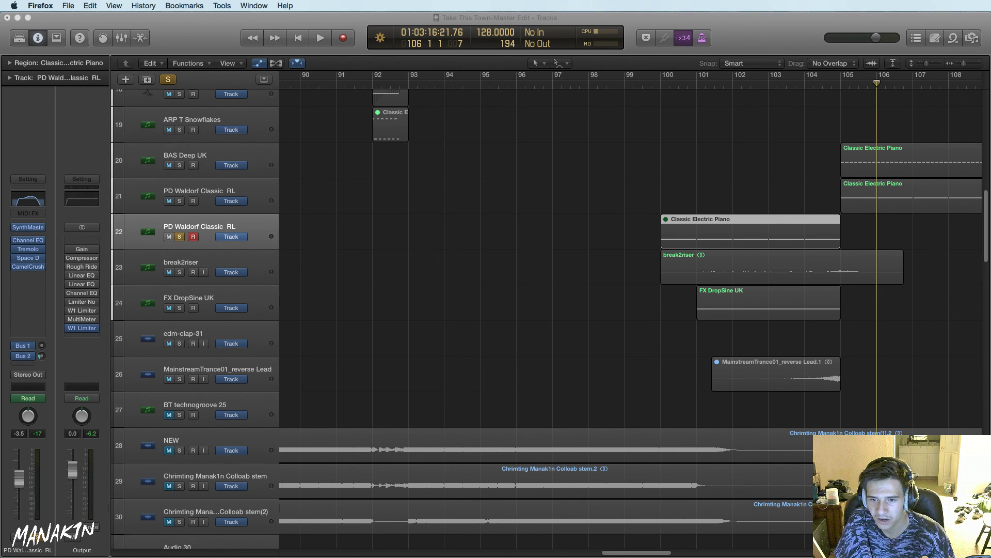
left_click_drag(170, 379, 169, 94)
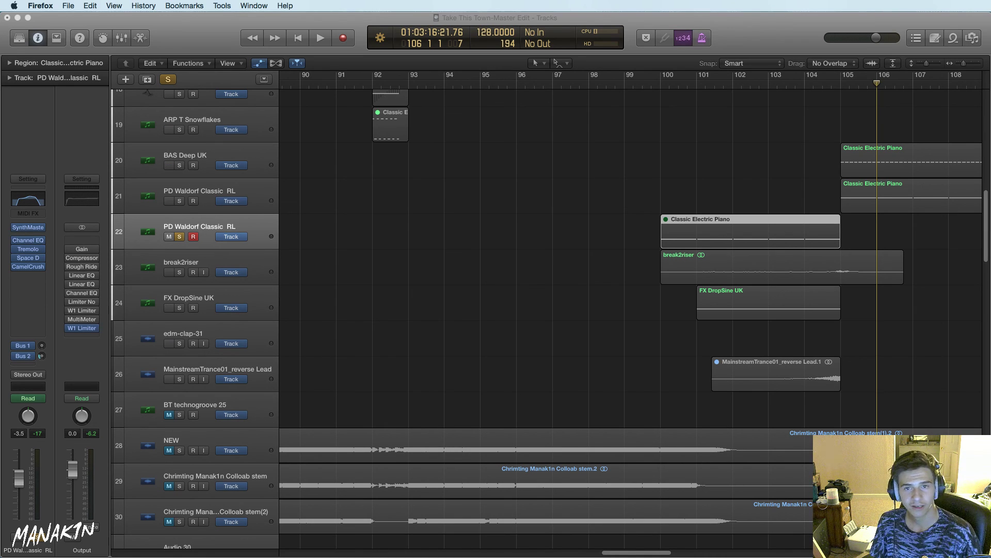
left_click(557, 344)
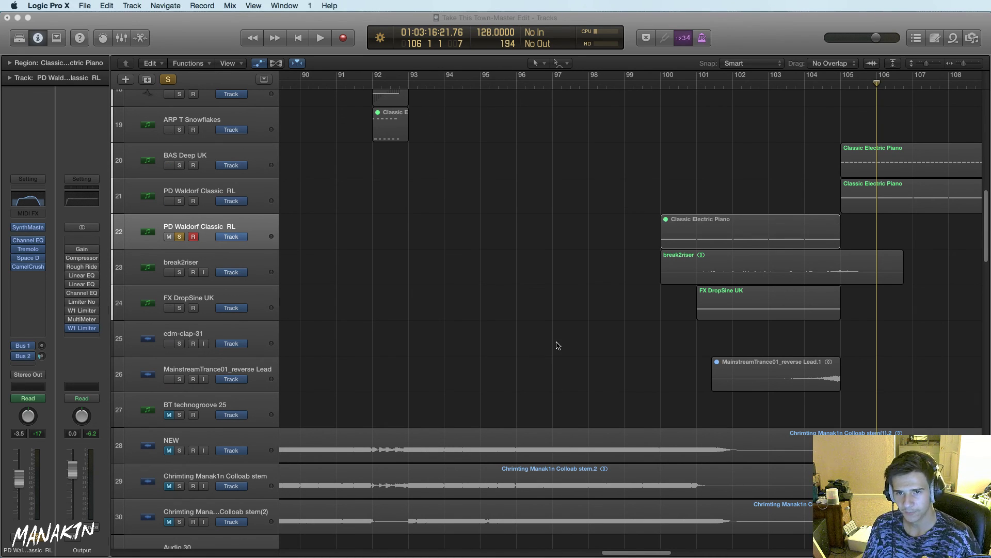
Close the Take This Town project without saving and quit Logic Pro X
key("super+w")
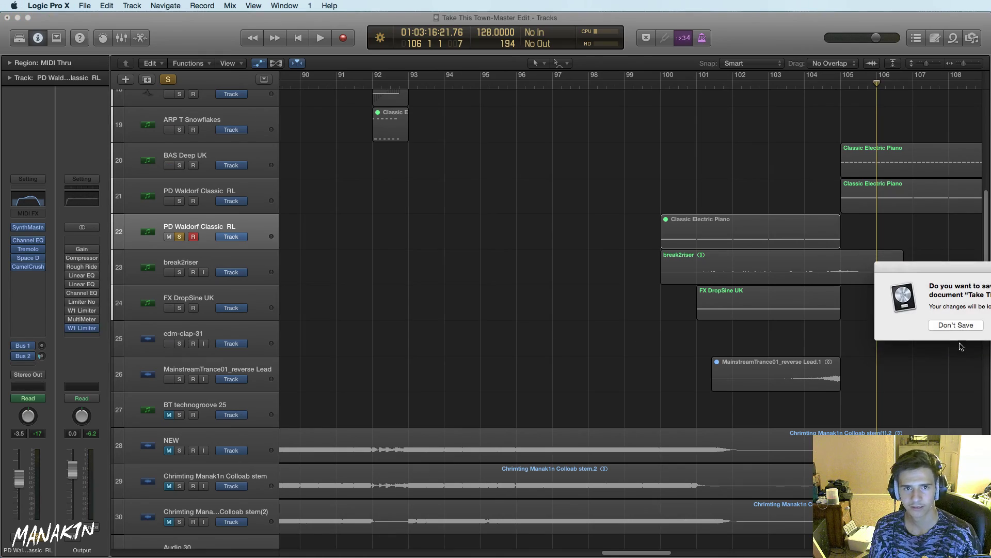
left_click(953, 330)
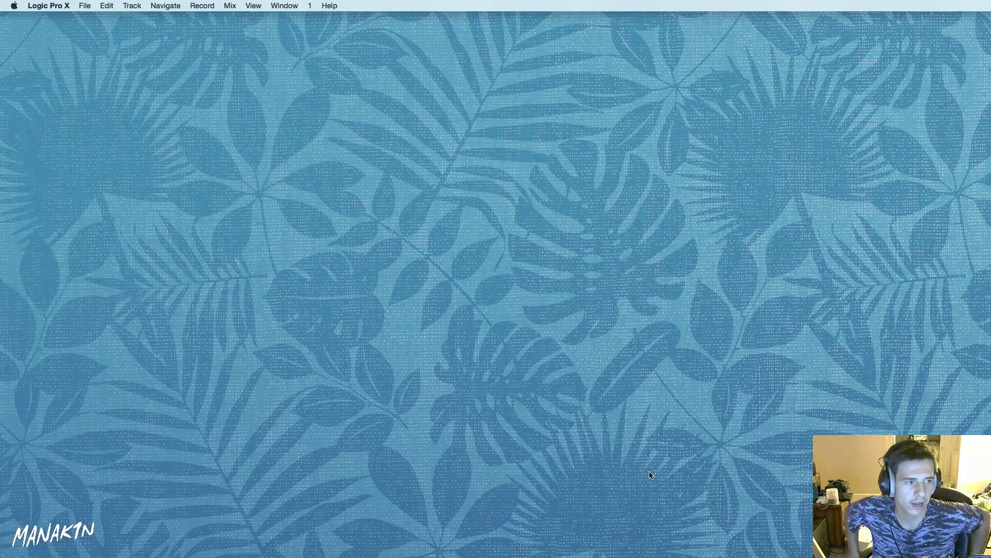
key("super+q")
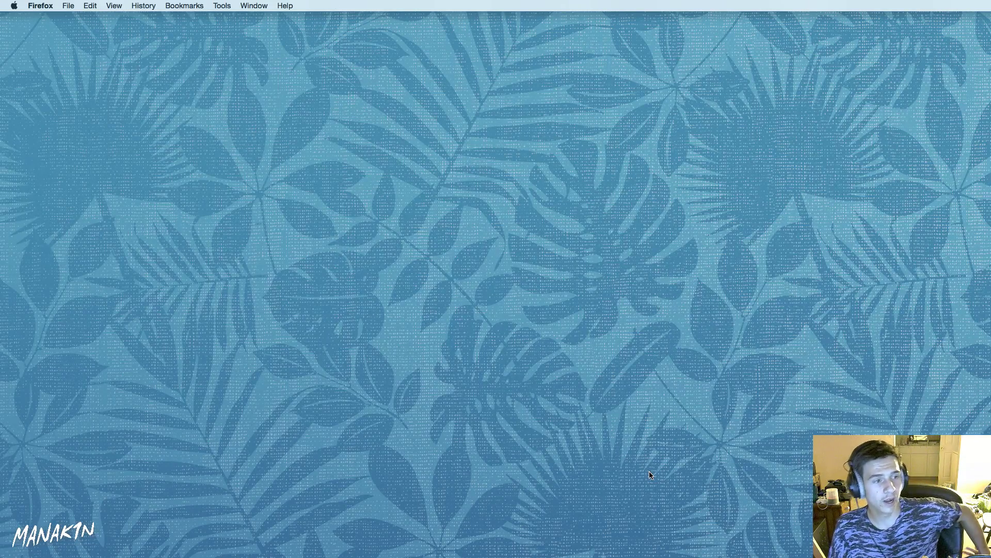